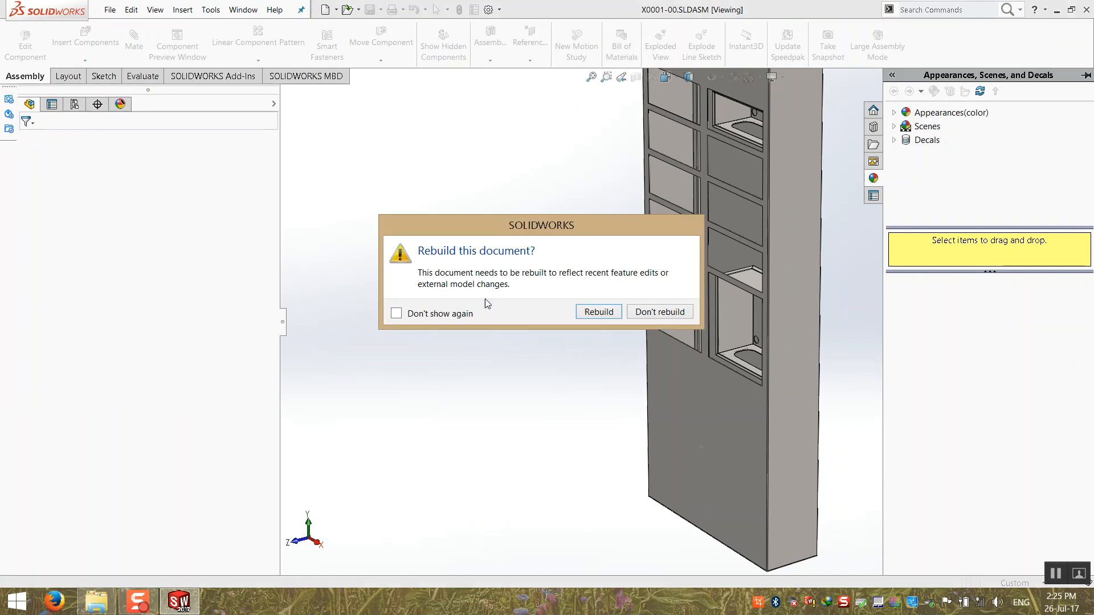
- Rebuild the cabinet assembly, fit it in view, and pull the large and small boxes out of their openings
{"action": "left_click", "coordinate": [597, 314]}
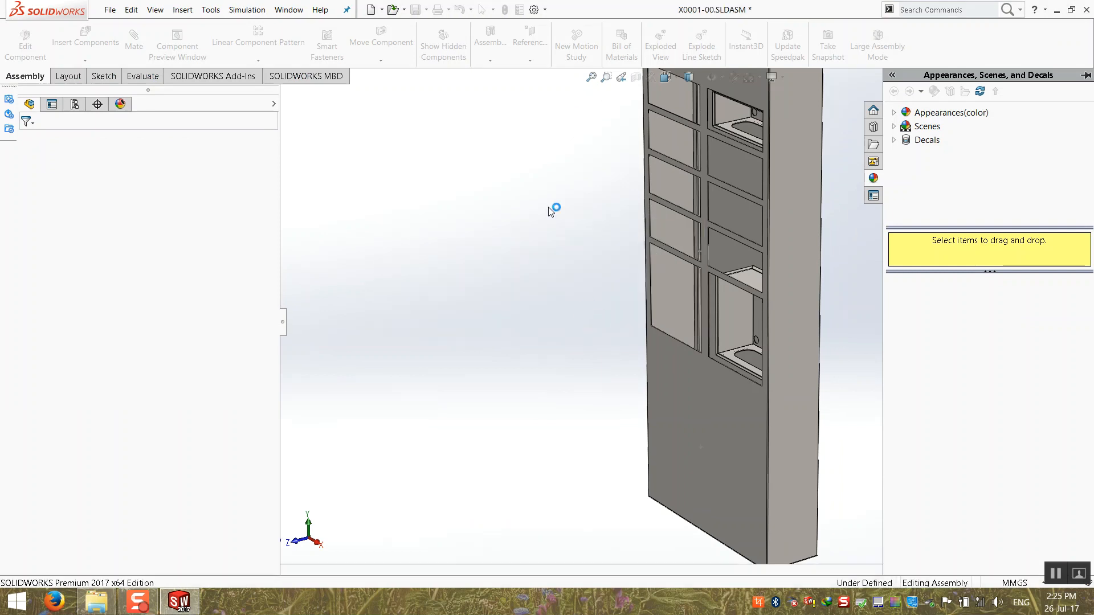
{"action": "left_click", "coordinate": [593, 78]}
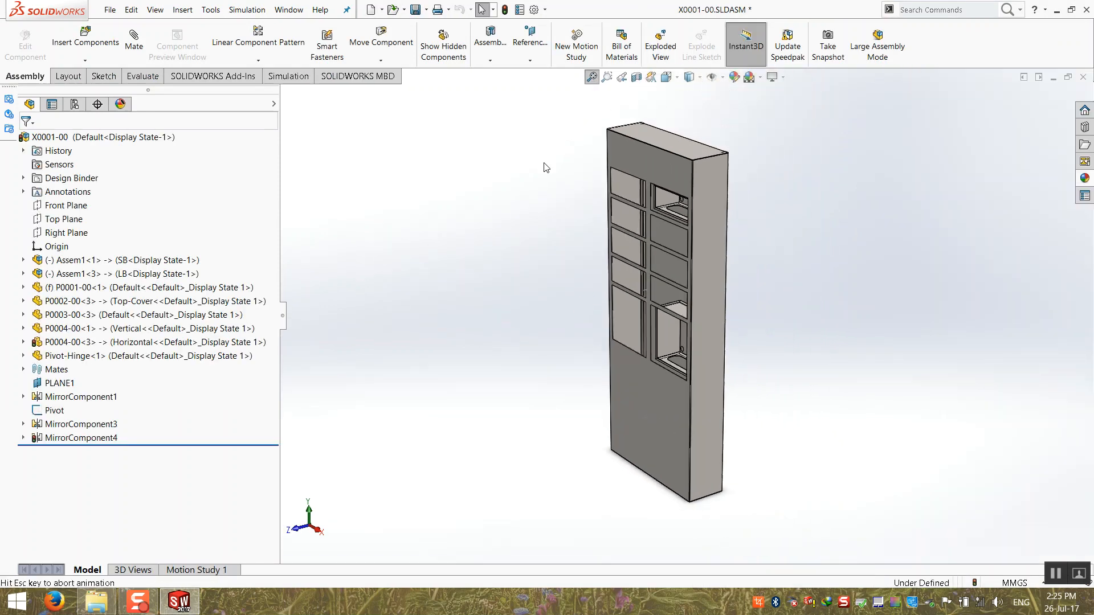
{"action": "left_click_drag", "start_coordinate": [664, 335], "coordinate": [494, 379]}
{"action": "left_click", "coordinate": [463, 334]}
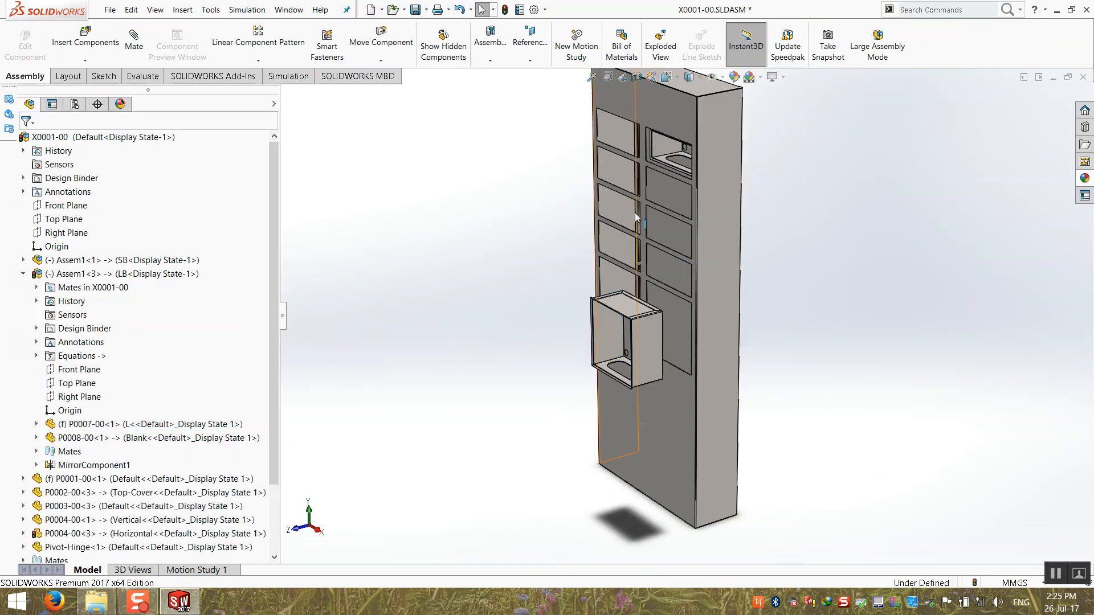
{"action": "left_click_drag", "start_coordinate": [670, 149], "coordinate": [439, 213]}
{"action": "left_click", "coordinate": [439, 213]}
- Collapse all items in the assembly tree and save the cabinet assembly
{"action": "right_click", "coordinate": [174, 323]}
{"action": "left_click", "coordinate": [194, 330]}
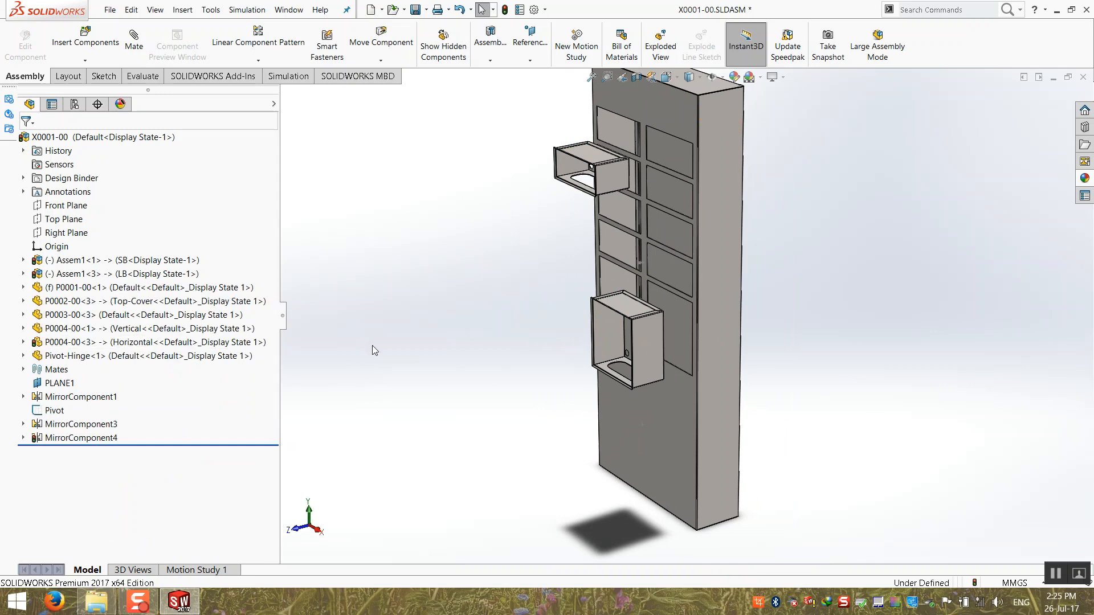
{"action": "key", "text": "ctrl+s"}
{"action": "left_click", "coordinate": [553, 244]}
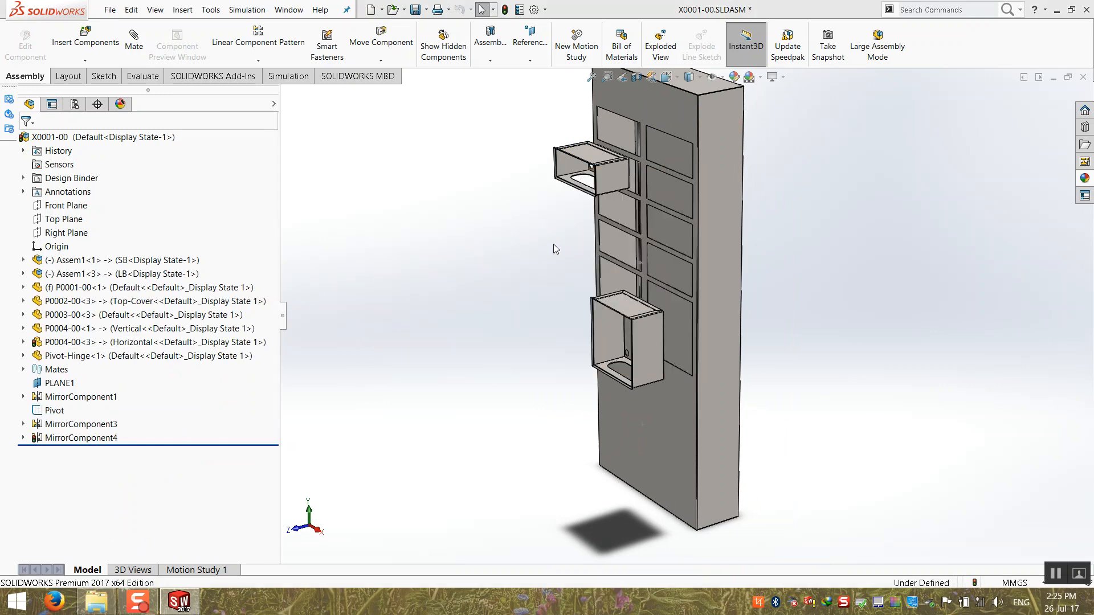
- Open the small box subassembly Assem1<1> in its own window
{"action": "left_click", "coordinate": [99, 260]}
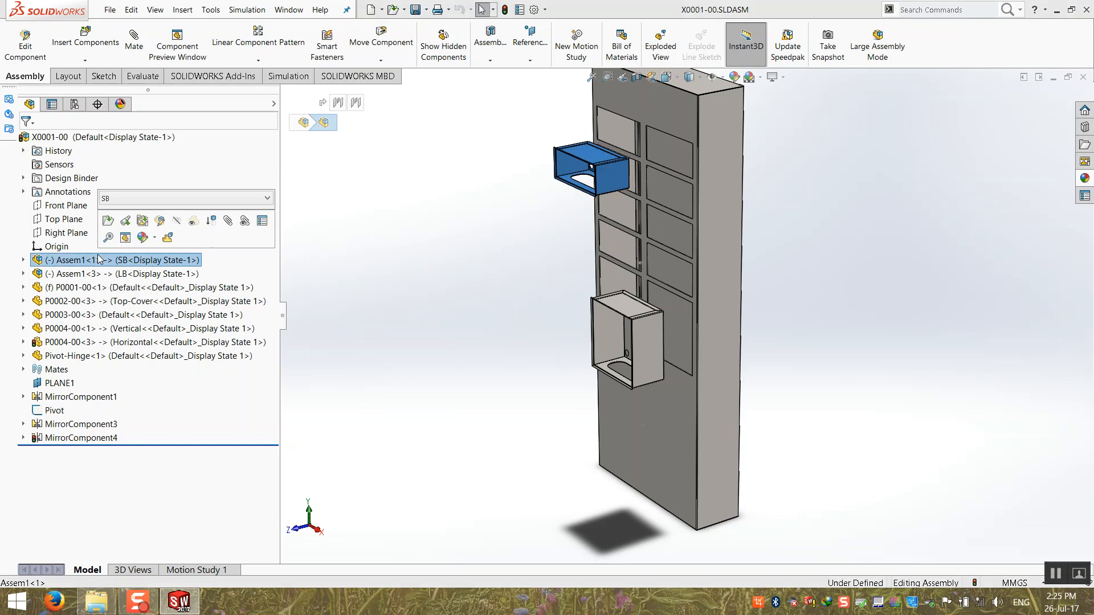
{"action": "right_click", "coordinate": [99, 260]}
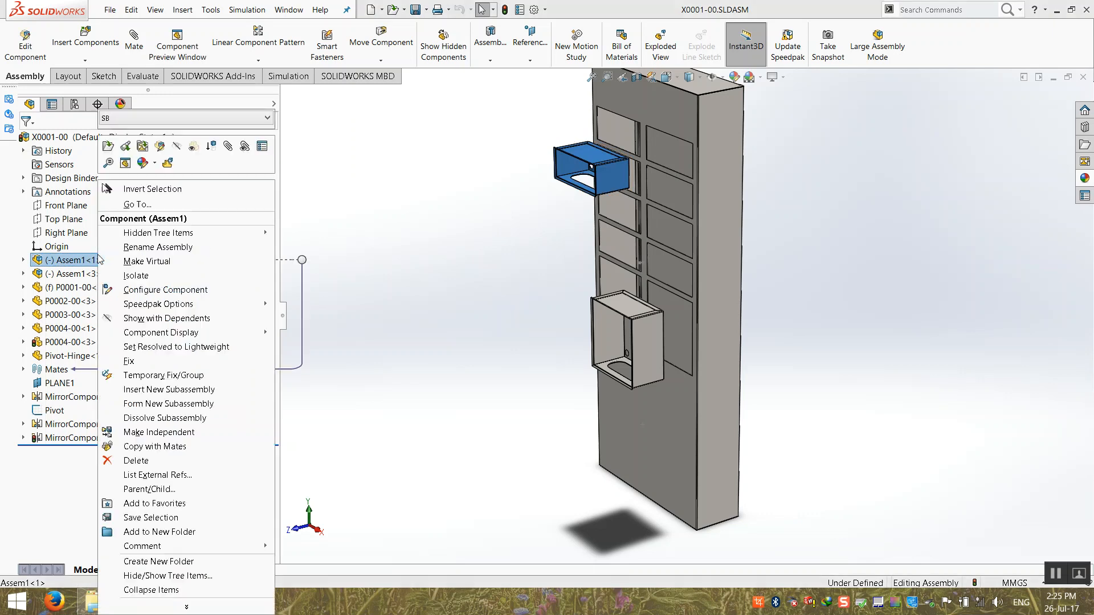
{"action": "left_click", "coordinate": [108, 147]}
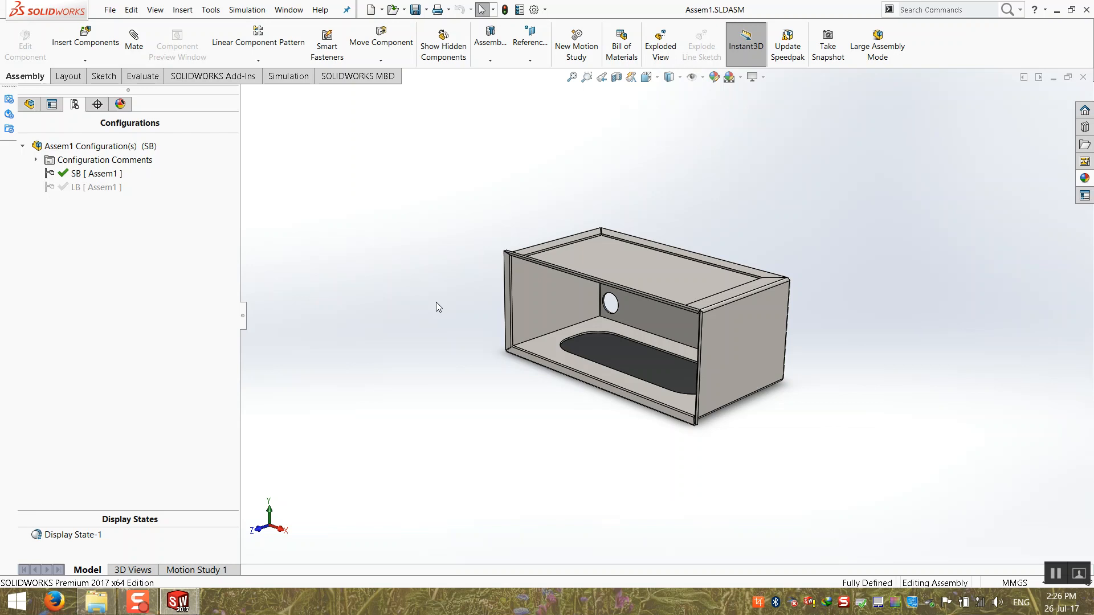
{"action": "left_click", "coordinate": [1083, 77]}
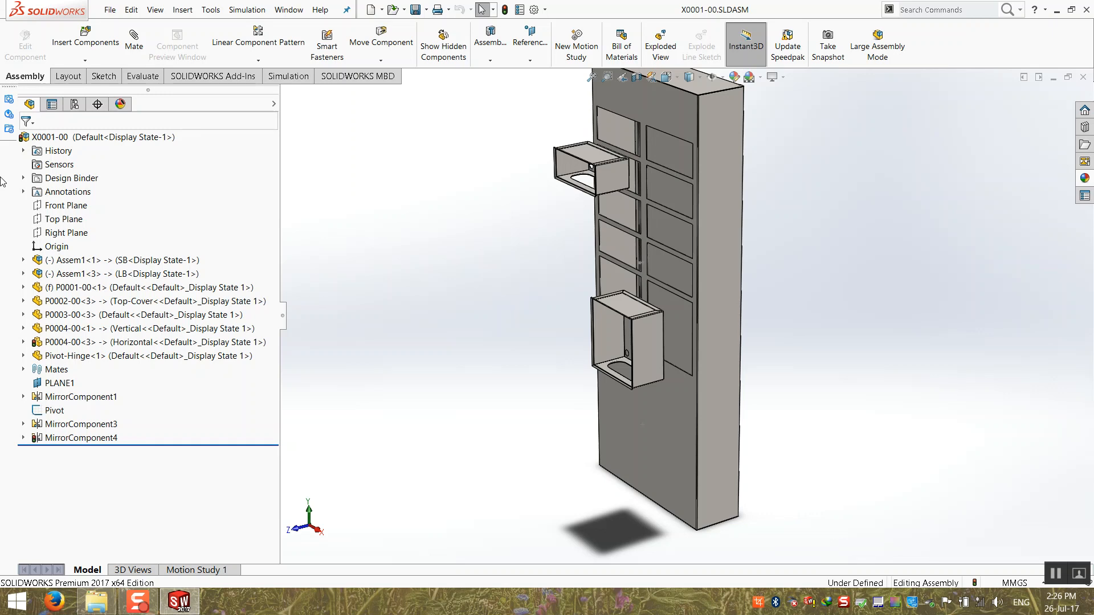
{"action": "right_click", "coordinate": [58, 260]}
{"action": "left_click", "coordinate": [62, 163]}
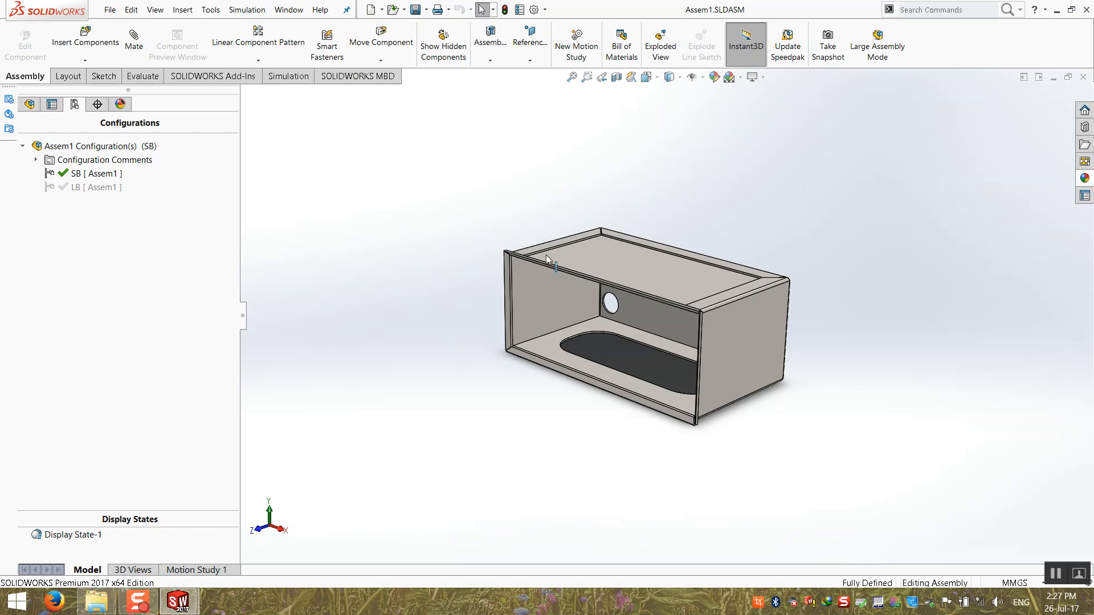
- Examine the small box subassembly from the open front, the side and the back
{"action": "scroll", "coordinate": [714, 312], "scroll_direction": "down", "scroll_amount": 1}
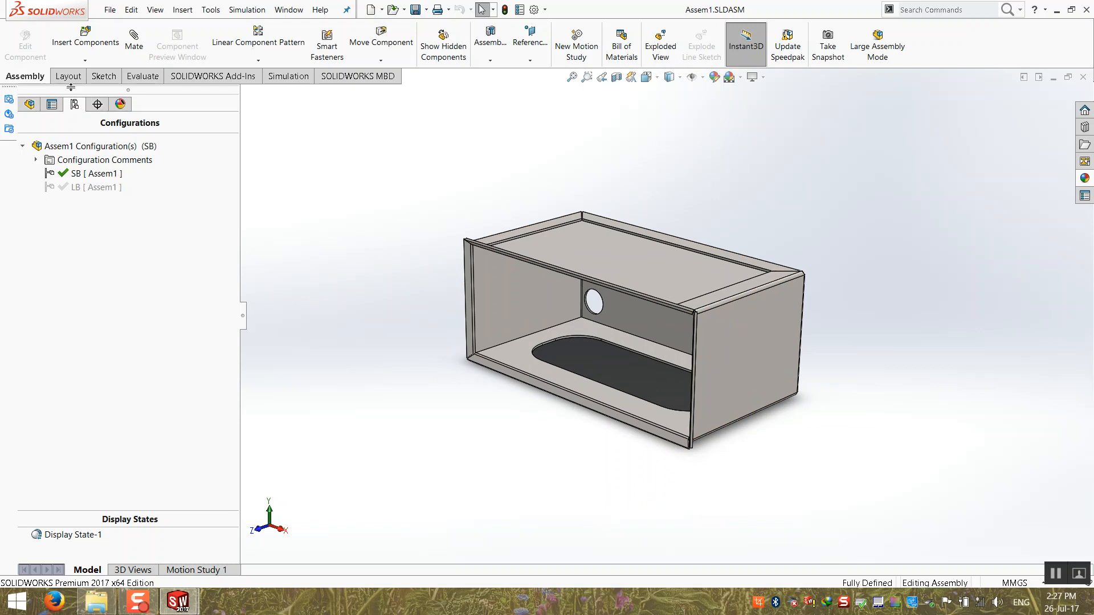
{"action": "scroll", "coordinate": [457, 237], "scroll_direction": "up", "scroll_amount": 1}
{"action": "scroll", "coordinate": [823, 379], "scroll_direction": "down", "scroll_amount": 1}
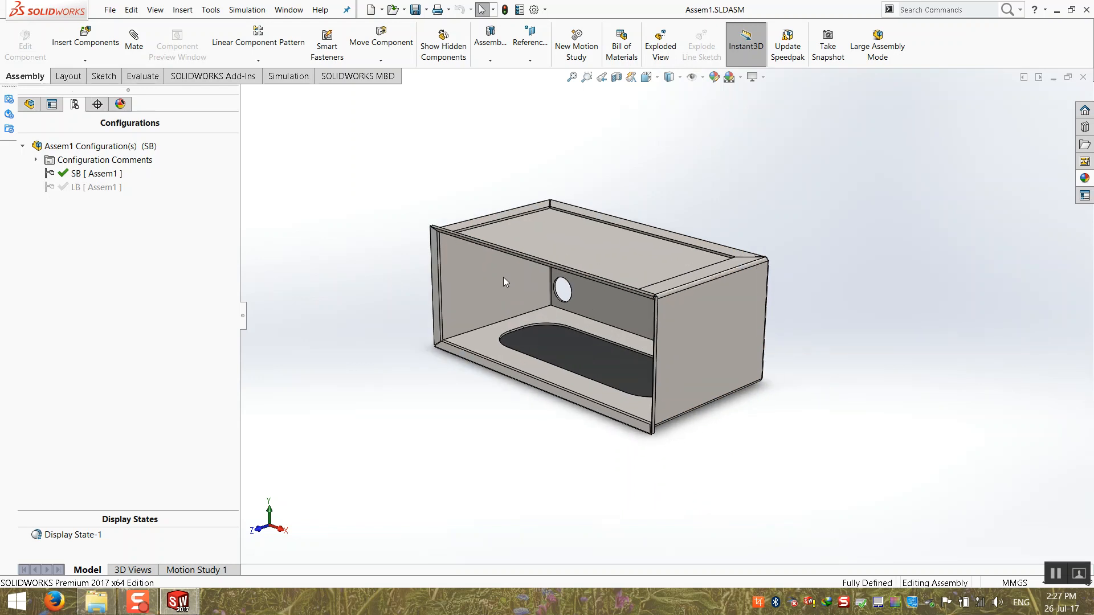
{"action": "scroll", "coordinate": [511, 280], "scroll_direction": "down", "scroll_amount": 1}
{"action": "middle_click_drag", "start_coordinate": [440, 370], "coordinate": [342, 431]}
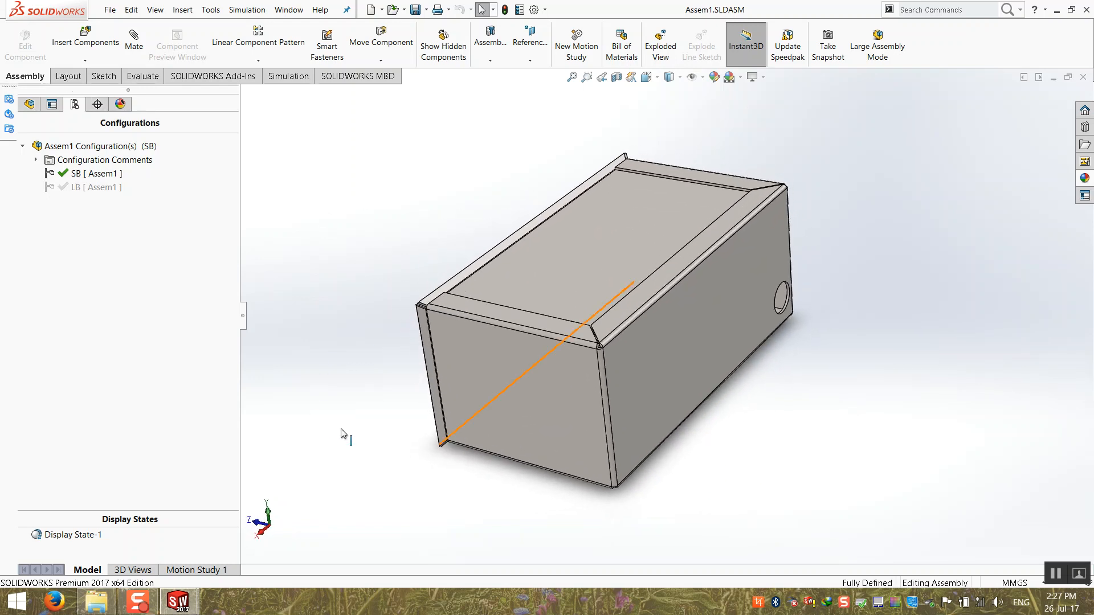
{"action": "left_click", "coordinate": [657, 384]}
{"action": "left_click", "coordinate": [317, 354]}
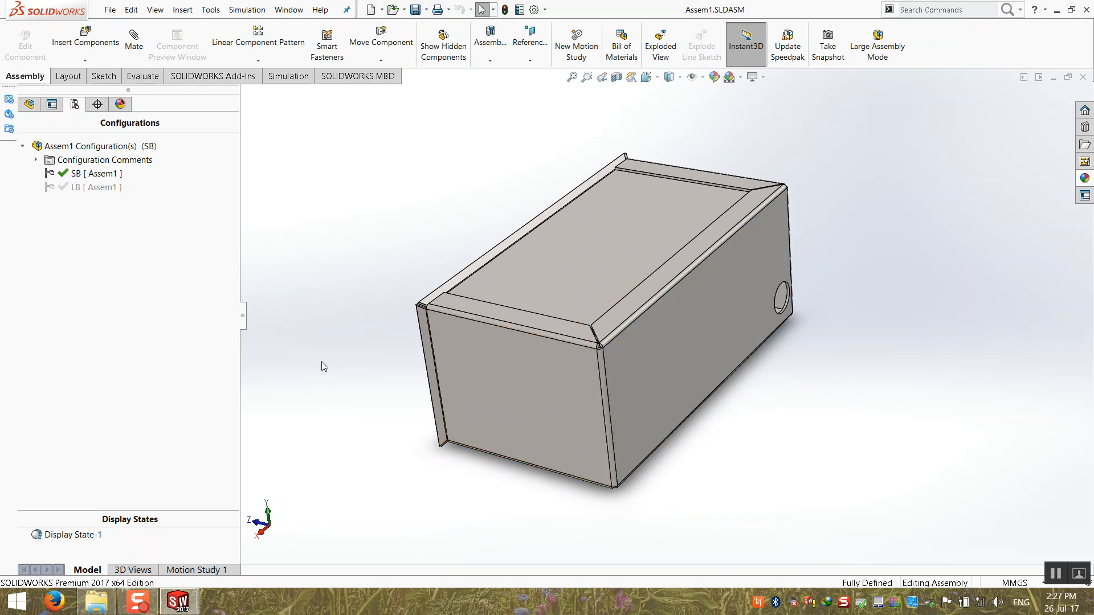
{"action": "middle_click_drag", "start_coordinate": [357, 383], "coordinate": [369, 369]}
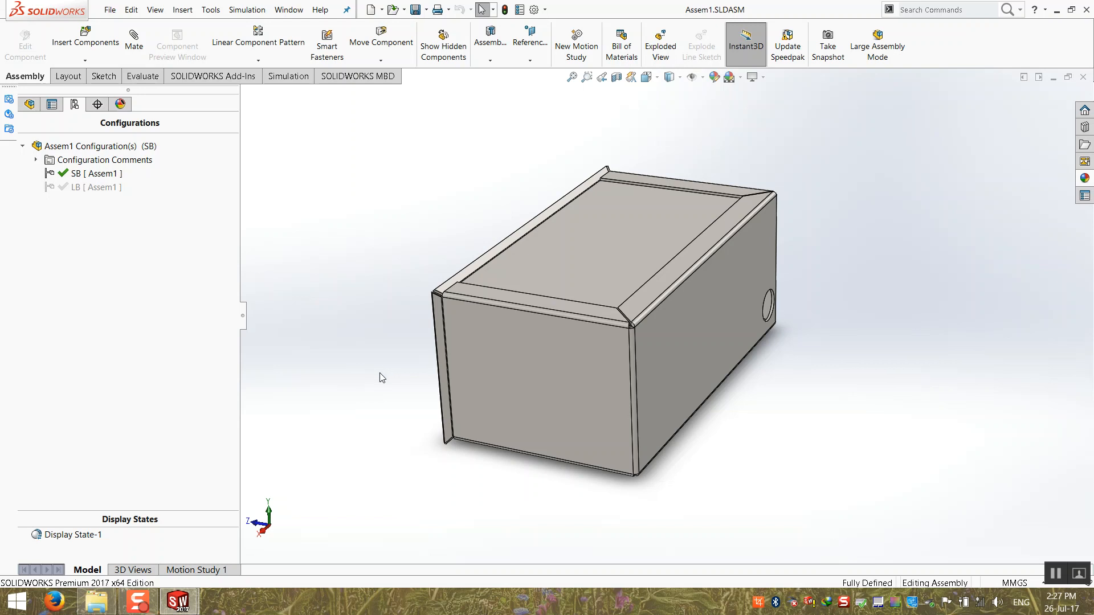
{"action": "middle_click_drag", "start_coordinate": [383, 386], "coordinate": [446, 403]}
{"action": "scroll", "coordinate": [481, 425], "scroll_direction": "up", "scroll_amount": 3}
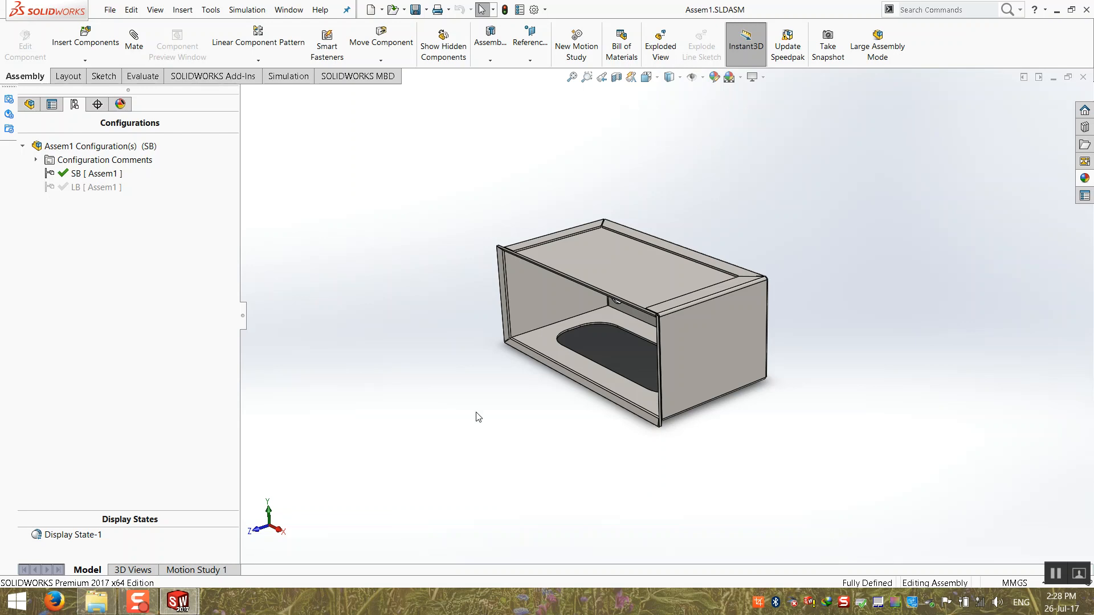
{"action": "middle_click_drag", "start_coordinate": [577, 460], "coordinate": [549, 457]}
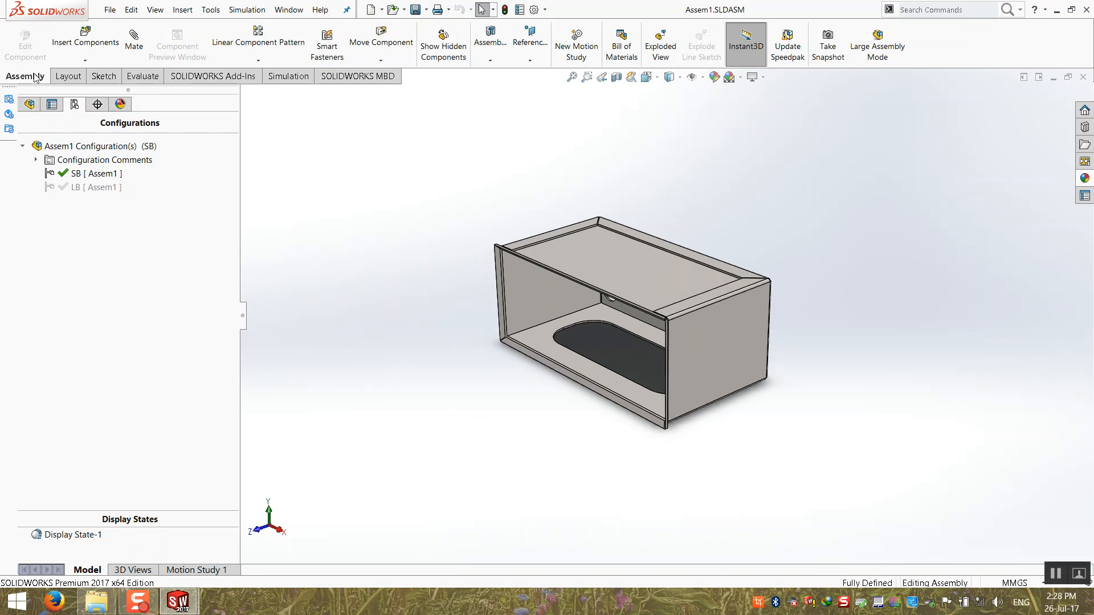
- Create a new part document from the Part template
{"action": "left_click", "coordinate": [84, 59]}
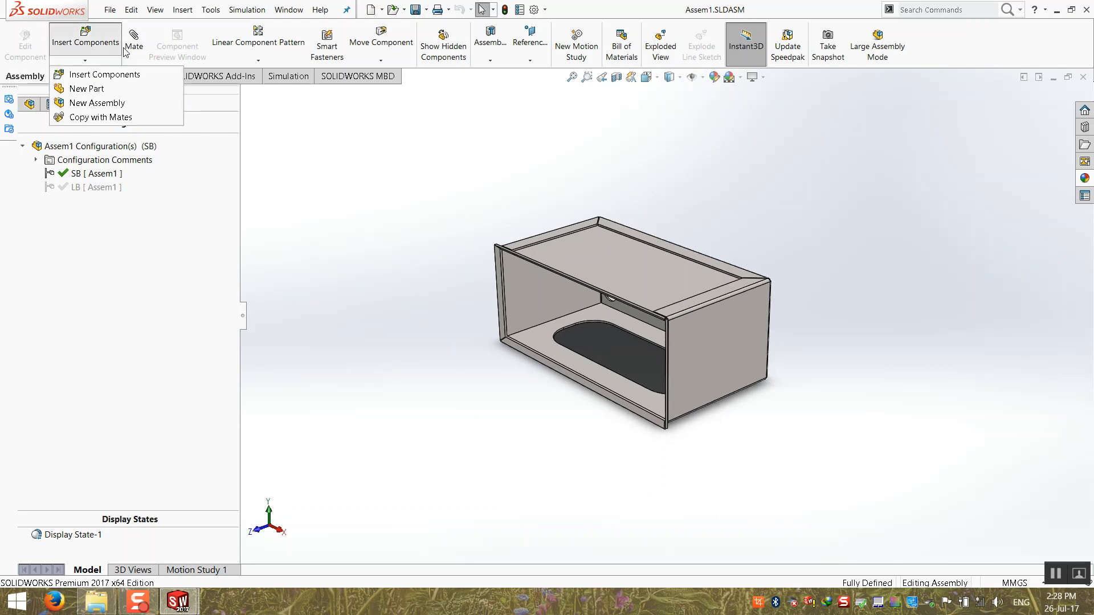
{"action": "left_click", "coordinate": [149, 107]}
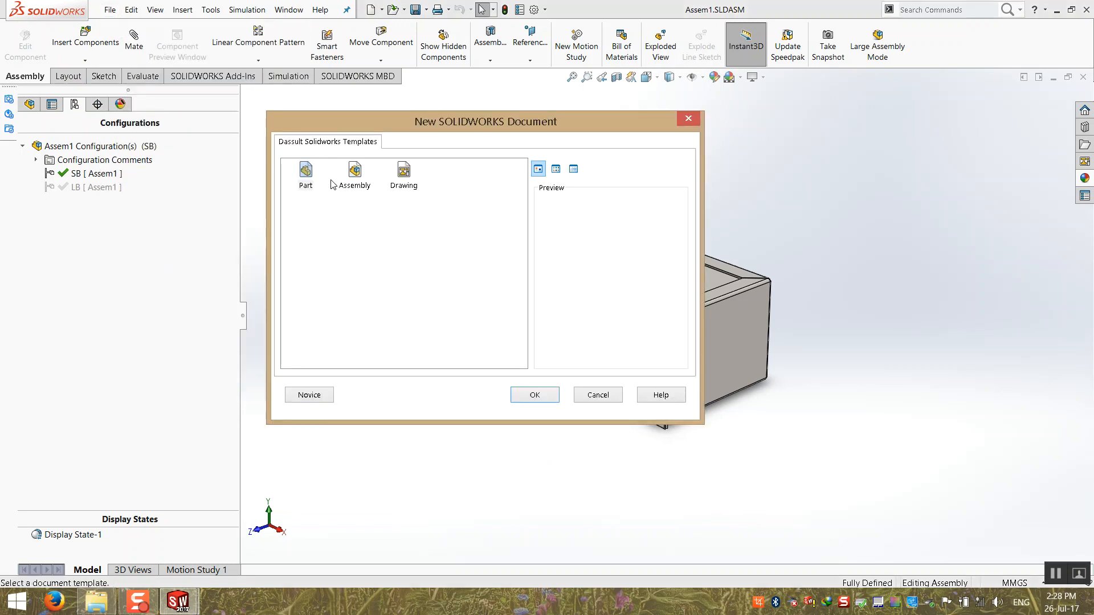
{"action": "double_click", "coordinate": [307, 174]}
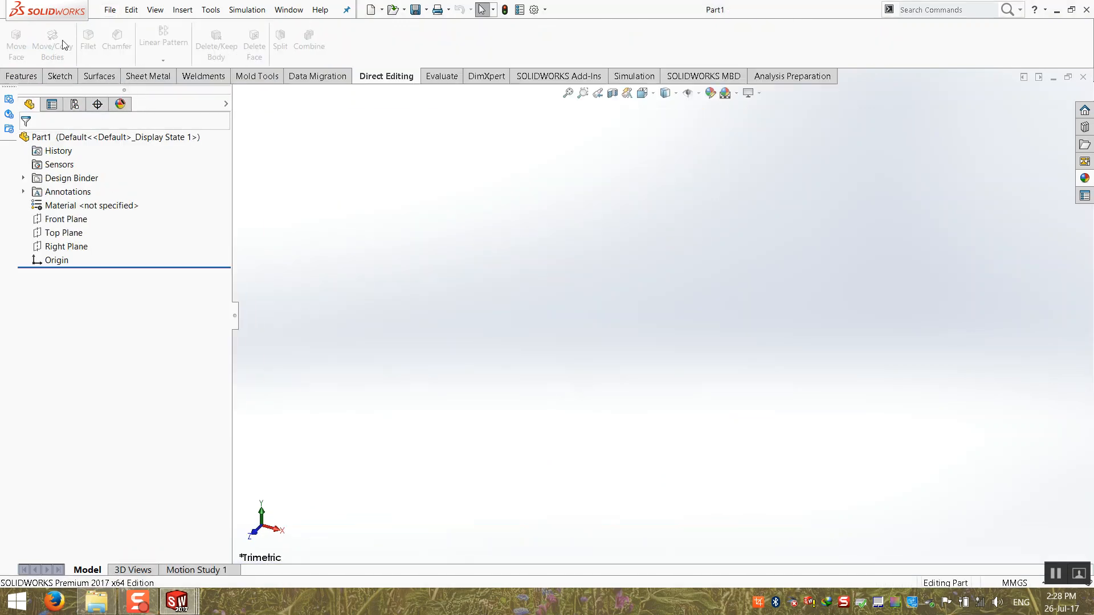
{"action": "left_click", "coordinate": [59, 76]}
{"action": "left_click", "coordinate": [17, 35]}
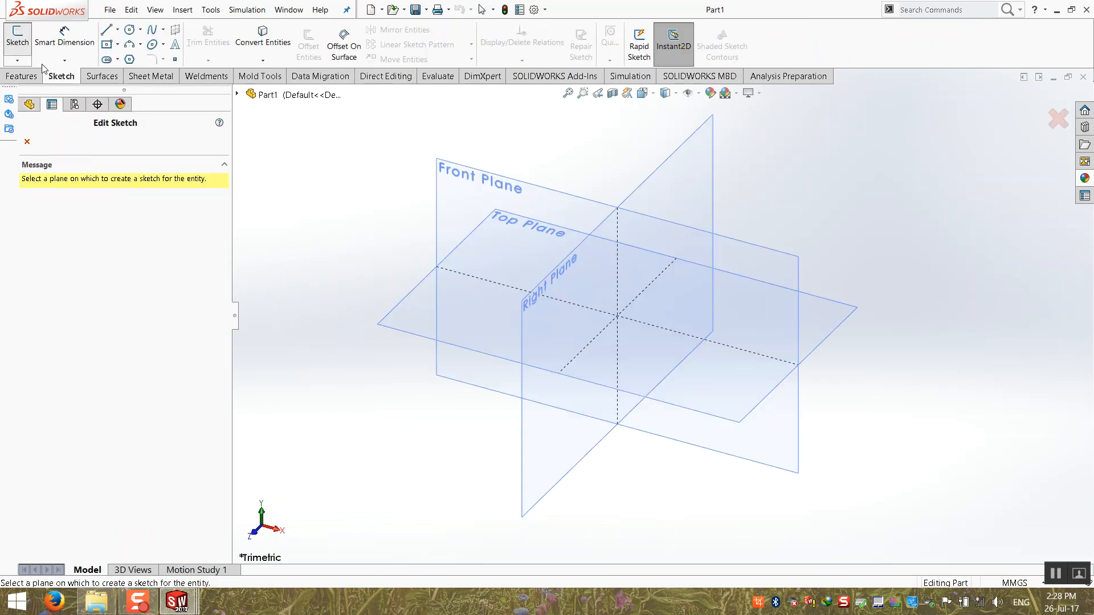
{"action": "left_click", "coordinate": [513, 196]}
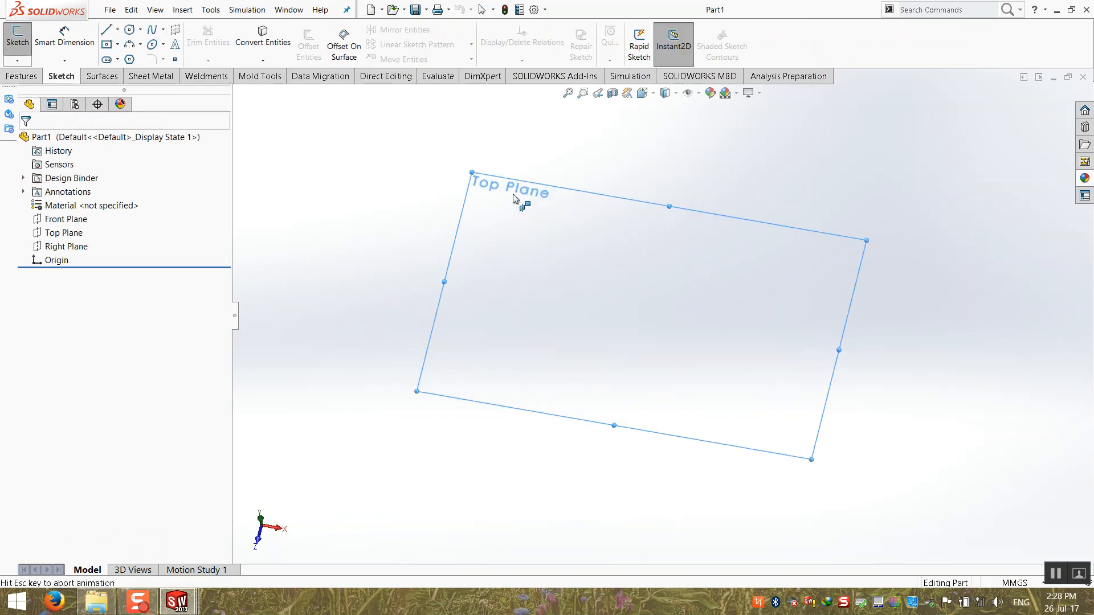
{"action": "left_click", "coordinate": [1046, 115]}
{"action": "key", "text": "ctrl+7"}
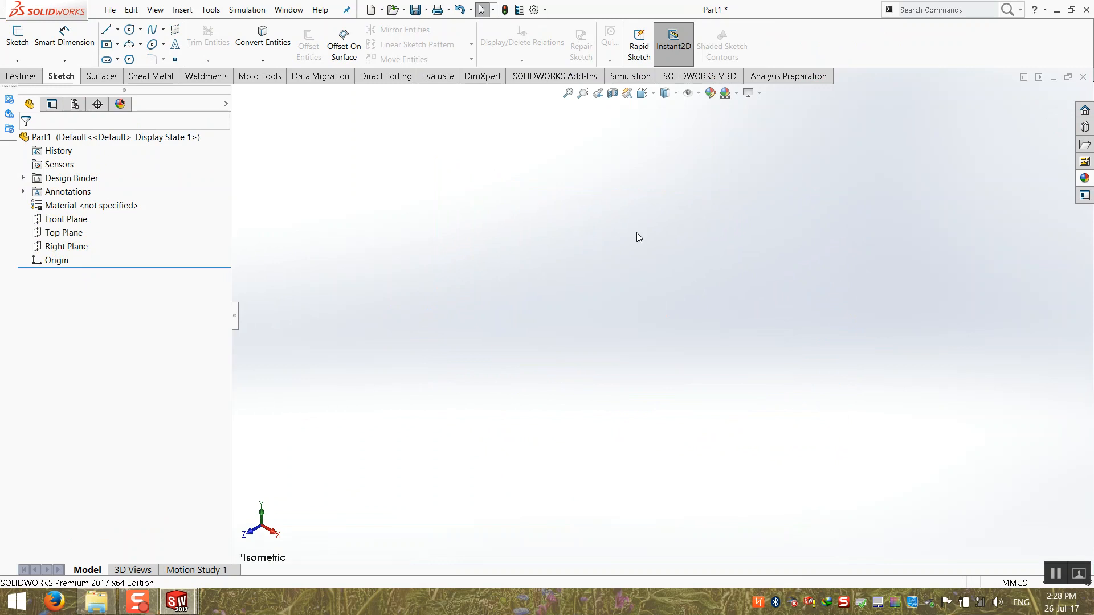
- Start a sketch on the Front Plane and draw a center rectangle about 132 mm high, centred on the origin
{"action": "left_click", "coordinate": [61, 221]}
{"action": "left_click", "coordinate": [18, 38]}
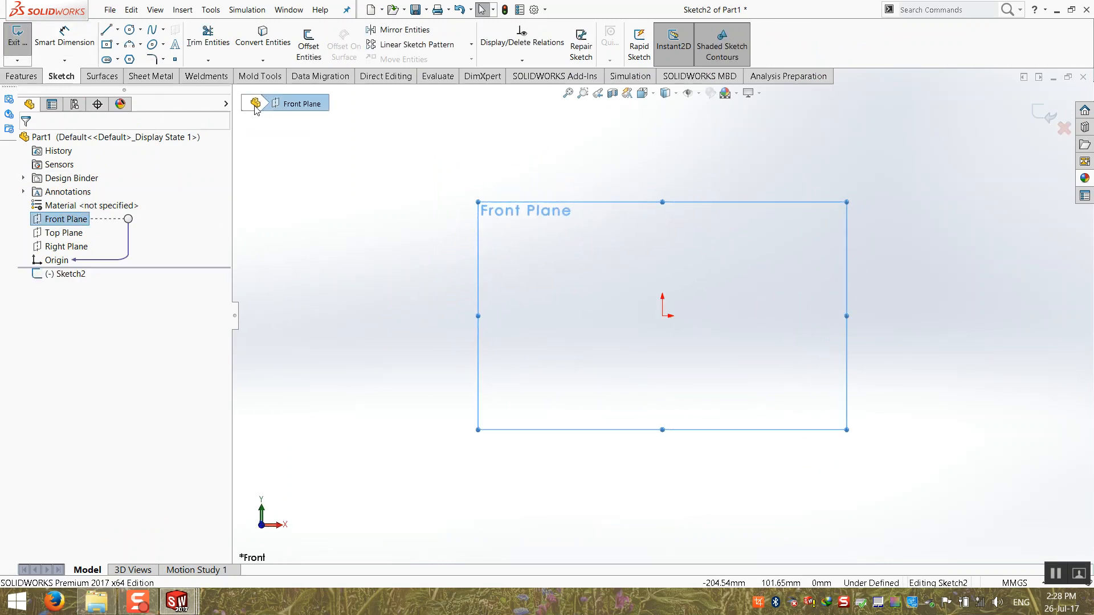
{"action": "left_click", "coordinate": [107, 44]}
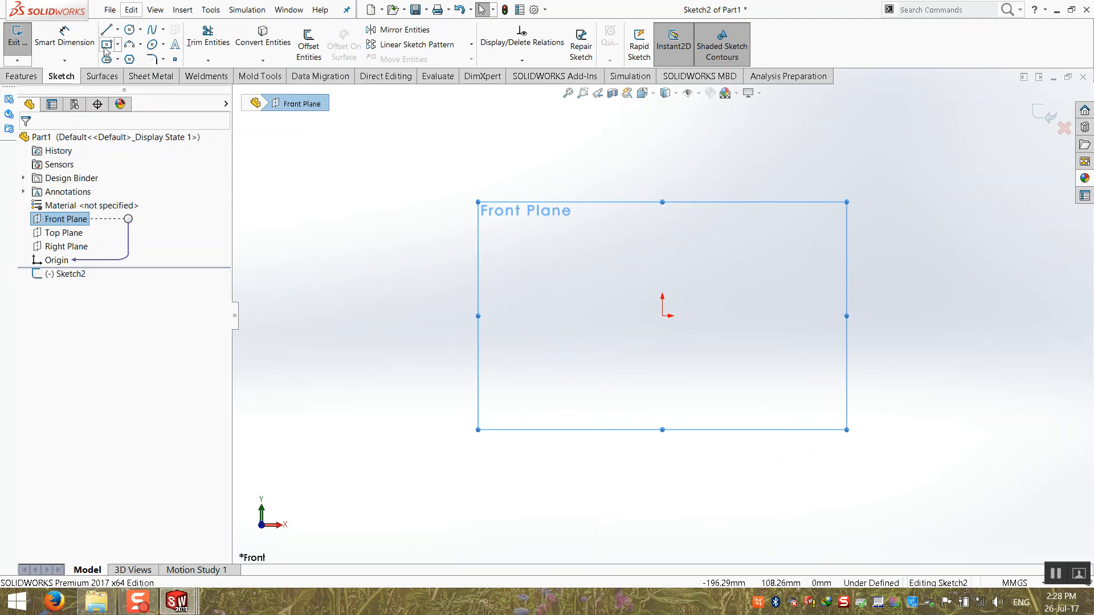
{"action": "left_click", "coordinate": [662, 316]}
{"action": "left_click", "coordinate": [955, 452]}
- Add a vertical dimension to the rectangle's left edge
{"action": "left_click", "coordinate": [73, 62]}
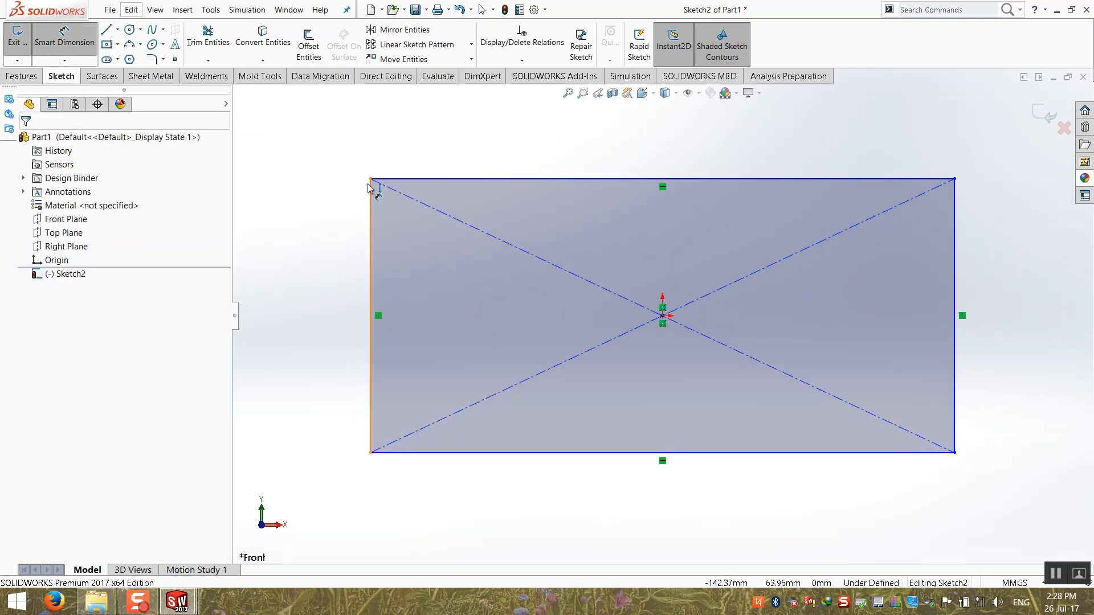
{"action": "left_click", "coordinate": [371, 206]}
{"action": "left_click", "coordinate": [339, 221]}
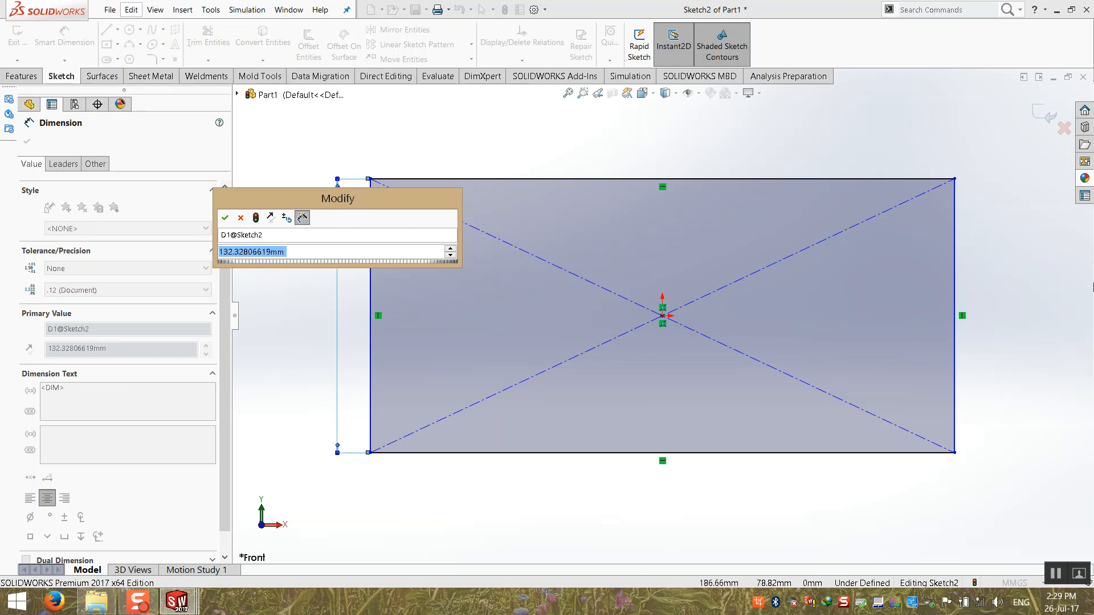
- Switch to the charging station folder on the desktop and open "charging station BOX ver4 (door rectification).dxf" in DraftSight
{"action": "left_click", "coordinate": [1093, 614]}
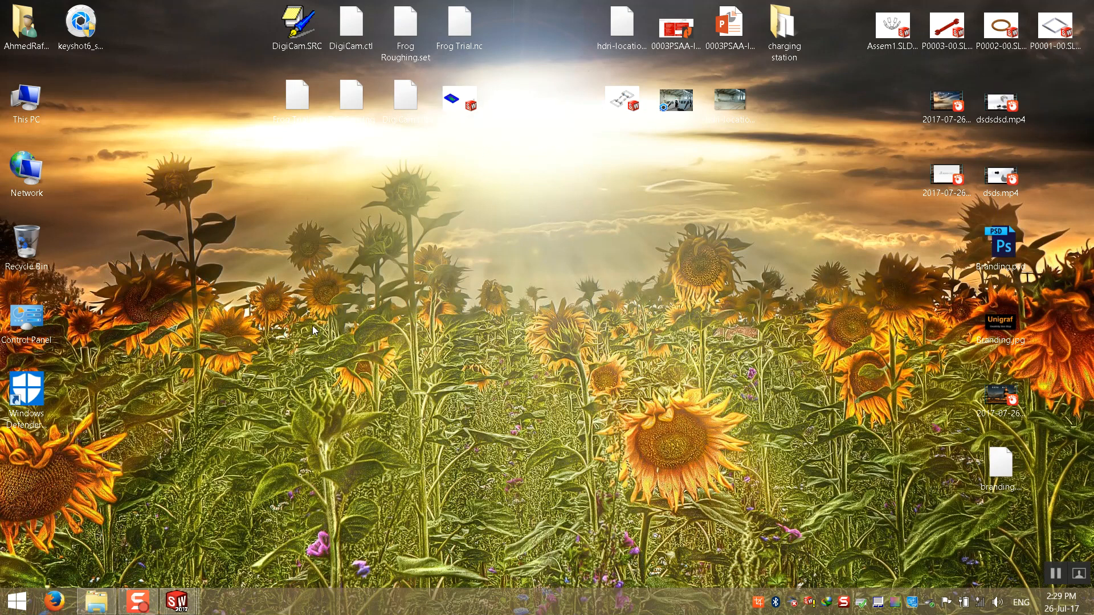
{"action": "double_click", "coordinate": [769, 52]}
{"action": "double_click", "coordinate": [535, 259]}
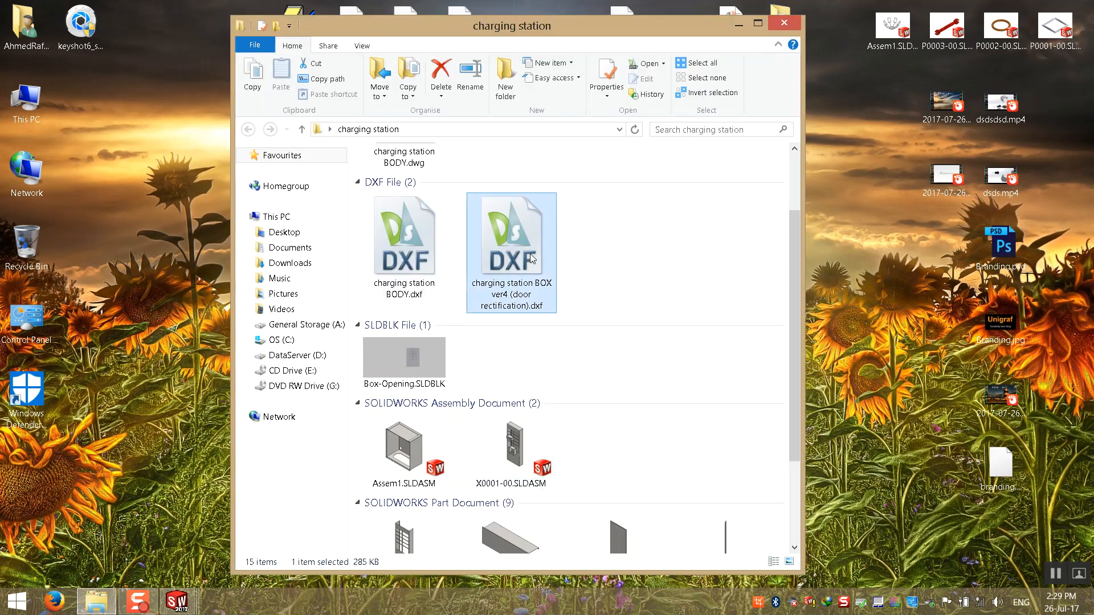
{"action": "left_click", "coordinate": [738, 23]}
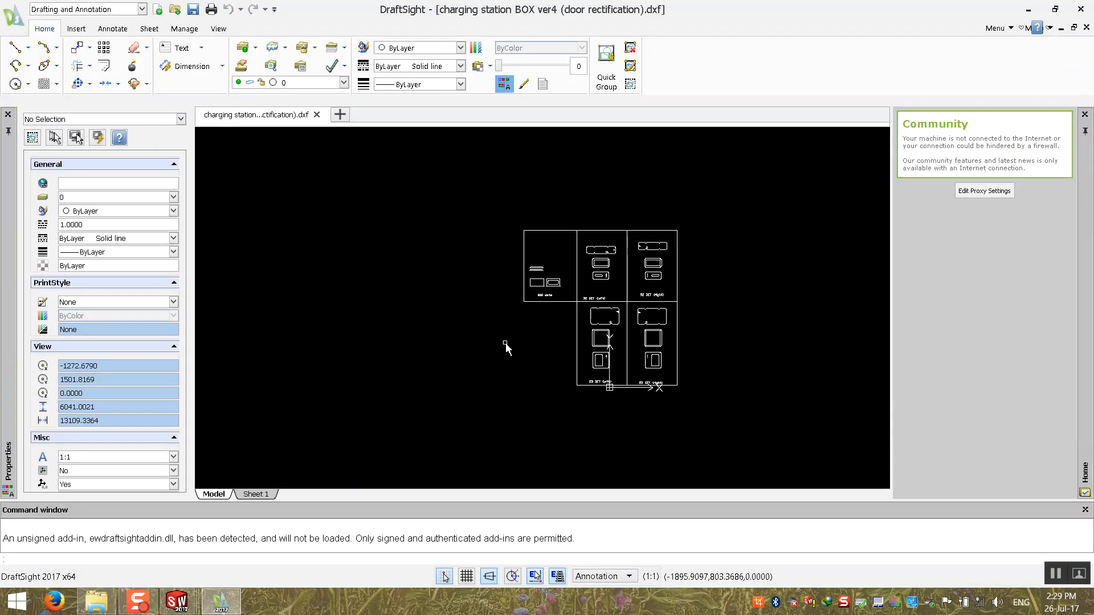
- Examine the slotted panel in the 230 sets group and the 92 SET (left) and (right) flat patterns, including their slots and small holes
{"action": "scroll", "coordinate": [630, 367], "scroll_direction": "up", "scroll_amount": 2}
{"action": "scroll", "coordinate": [513, 302], "scroll_direction": "down", "scroll_amount": 1}
{"action": "scroll", "coordinate": [507, 291], "scroll_direction": "up", "scroll_amount": 3}
{"action": "scroll", "coordinate": [508, 291], "scroll_direction": "up", "scroll_amount": 1}
{"action": "scroll", "coordinate": [344, 308], "scroll_direction": "down", "scroll_amount": 2}
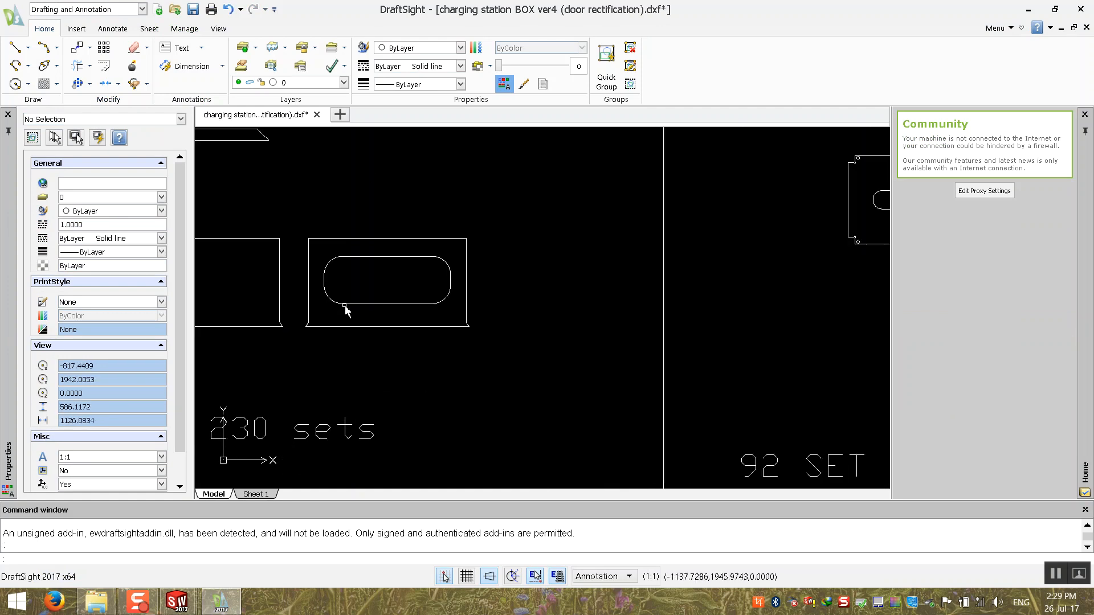
{"action": "middle_click_drag", "start_coordinate": [454, 296], "coordinate": [325, 313]}
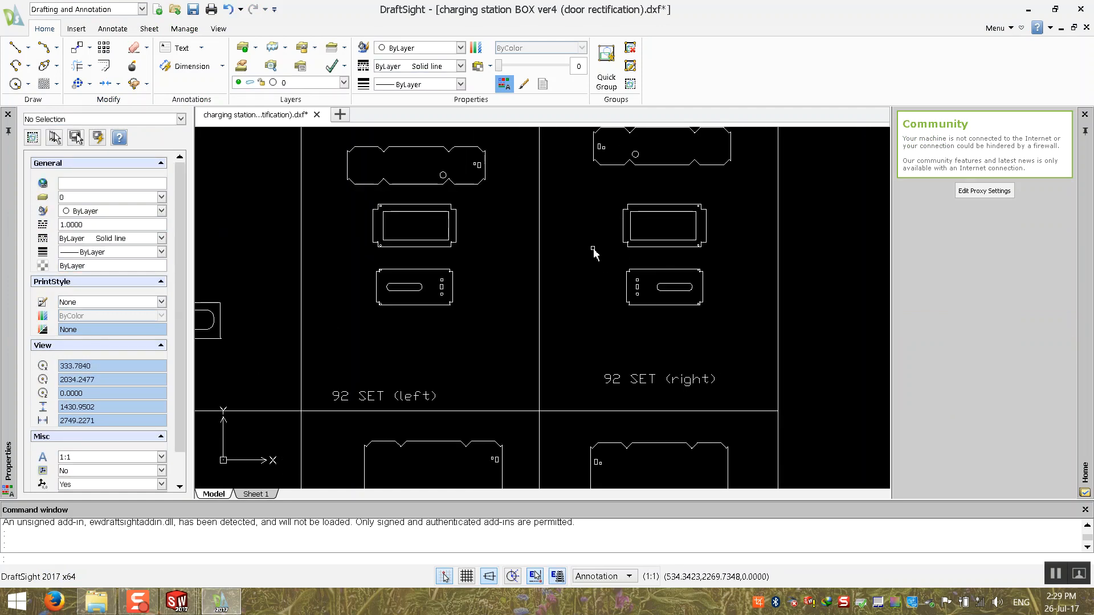
{"action": "middle_click_drag", "start_coordinate": [593, 246], "coordinate": [578, 300]}
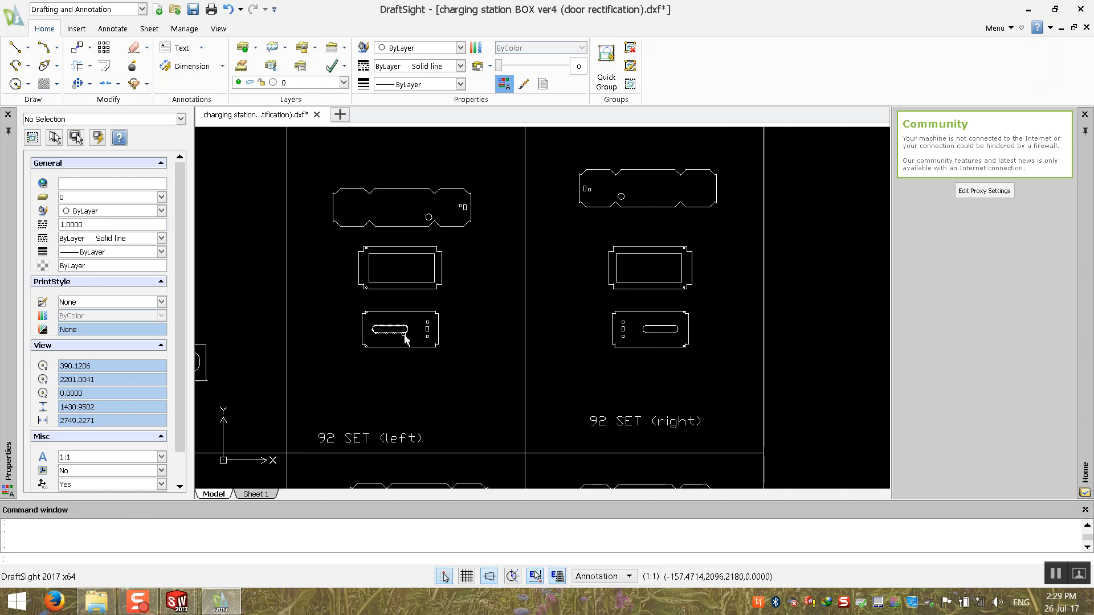
{"action": "scroll", "coordinate": [408, 361], "scroll_direction": "down", "scroll_amount": 1}
{"action": "scroll", "coordinate": [520, 261], "scroll_direction": "down", "scroll_amount": 1}
{"action": "mouse_move", "coordinate": [523, 323]}
{"action": "middle_mouse_down"}
{"action": "mouse_move", "coordinate": [516, 249]}
{"action": "mouse_move", "coordinate": [503, 335]}
{"action": "middle_mouse_up"}
{"action": "scroll", "coordinate": [510, 215], "scroll_direction": "up", "scroll_amount": 8}
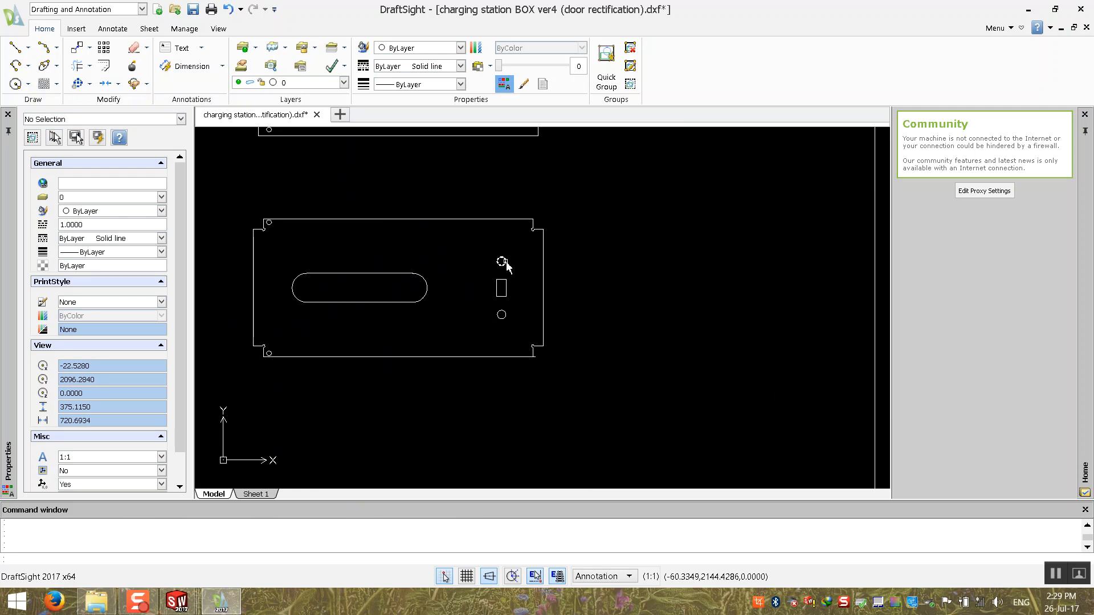
{"action": "scroll", "coordinate": [503, 288], "scroll_direction": "down", "scroll_amount": 6}
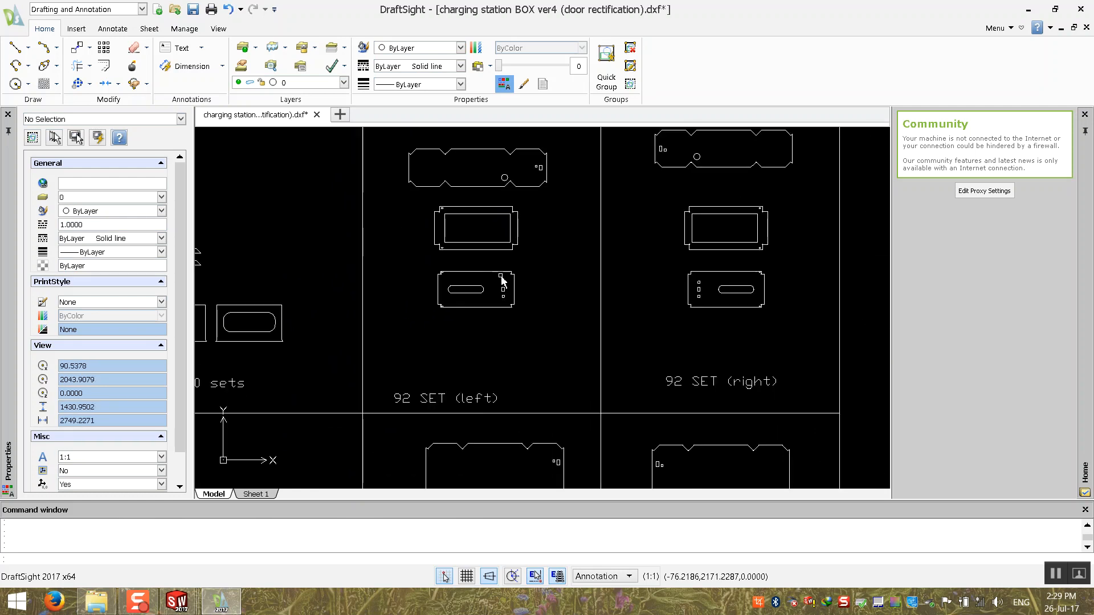
- Examine the 92 SET (left) flat pattern with the rectangular cutout, including its corner relief and small hole
{"action": "scroll", "coordinate": [508, 259], "scroll_direction": "up", "scroll_amount": 2}
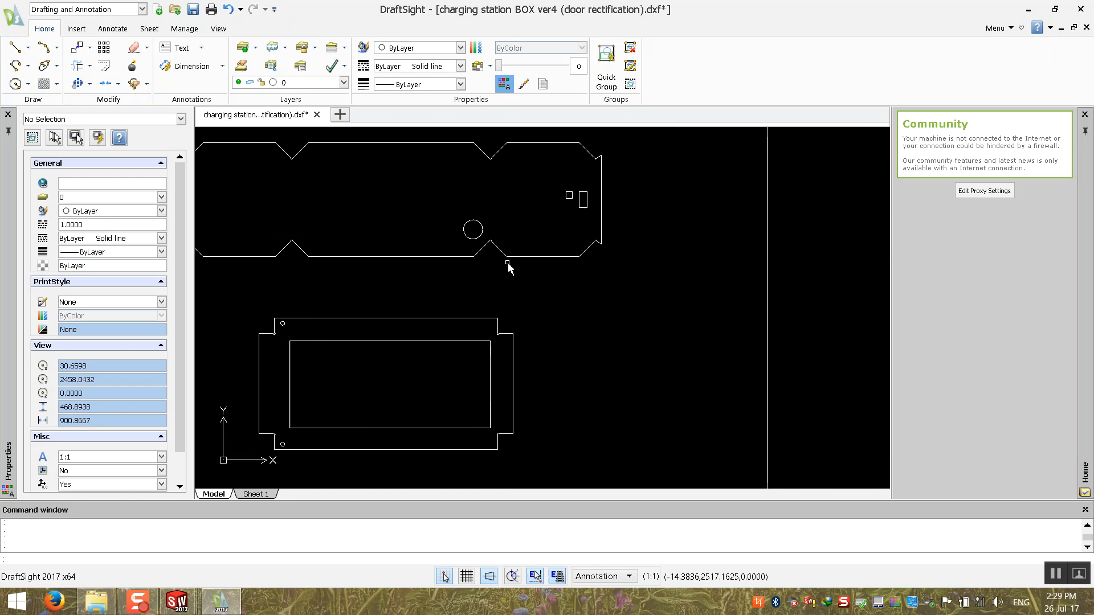
{"action": "scroll", "coordinate": [491, 315], "scroll_direction": "down", "scroll_amount": 2}
{"action": "scroll", "coordinate": [491, 315], "scroll_direction": "up", "scroll_amount": 4}
{"action": "scroll", "coordinate": [491, 315], "scroll_direction": "up", "scroll_amount": 2}
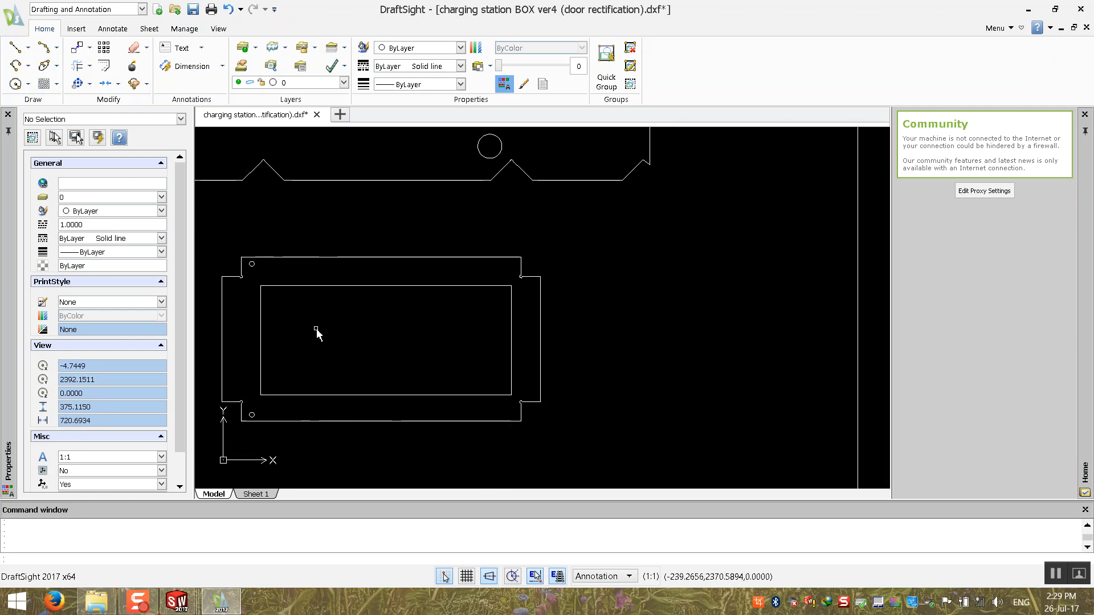
{"action": "scroll", "coordinate": [242, 288], "scroll_direction": "up", "scroll_amount": 4}
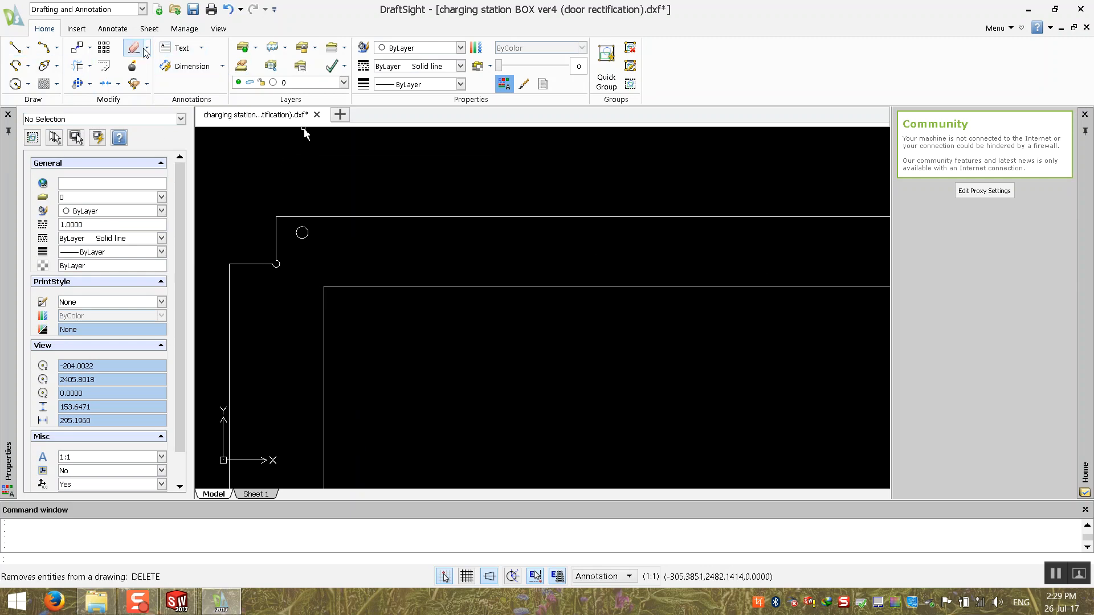
{"action": "scroll", "coordinate": [489, 275], "scroll_direction": "down", "scroll_amount": 4}
{"action": "scroll", "coordinate": [474, 254], "scroll_direction": "up", "scroll_amount": 4}
{"action": "scroll", "coordinate": [455, 282], "scroll_direction": "up", "scroll_amount": 1}
{"action": "middle_click_drag", "start_coordinate": [429, 328], "coordinate": [448, 265]}
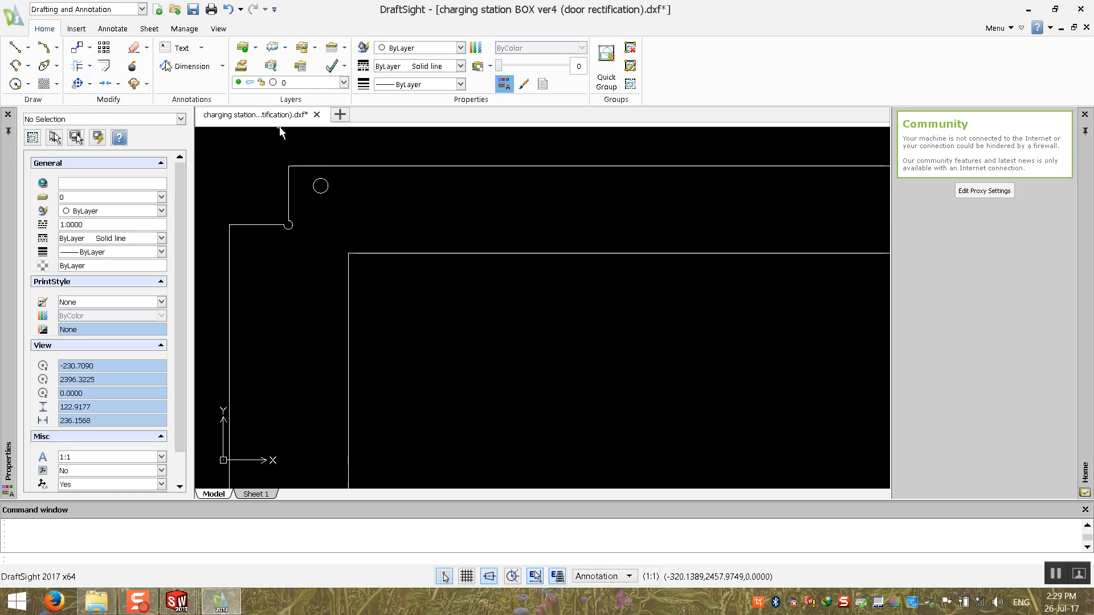
{"action": "left_click", "coordinate": [188, 66]}
{"action": "left_click", "coordinate": [213, 70]}
{"action": "left_click", "coordinate": [222, 68]}
{"action": "left_click", "coordinate": [206, 105]}
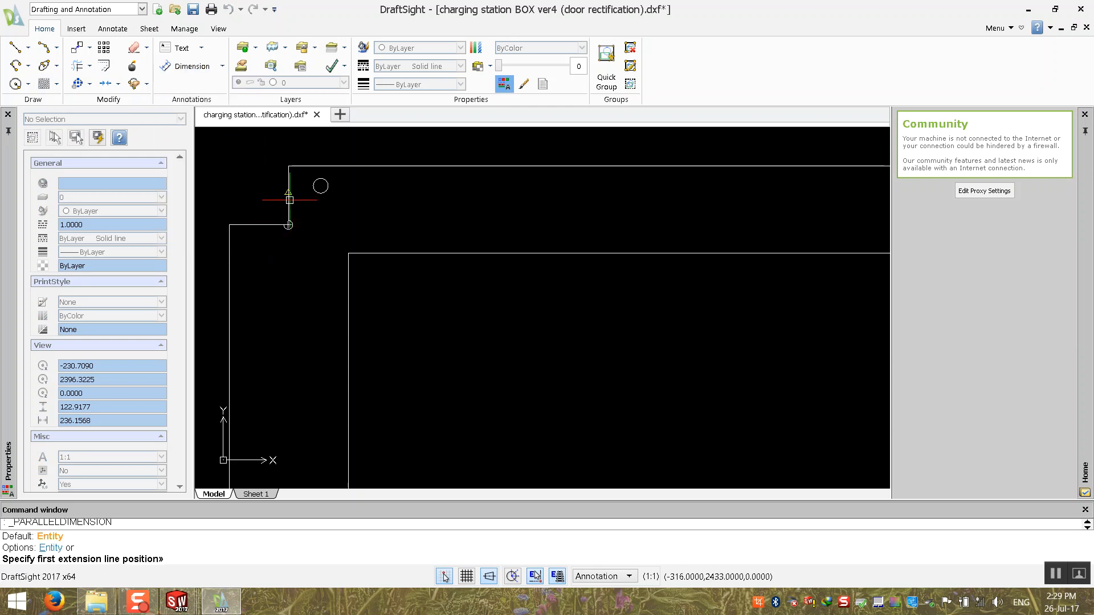
{"action": "scroll", "coordinate": [452, 269], "scroll_direction": "down", "scroll_amount": 4}
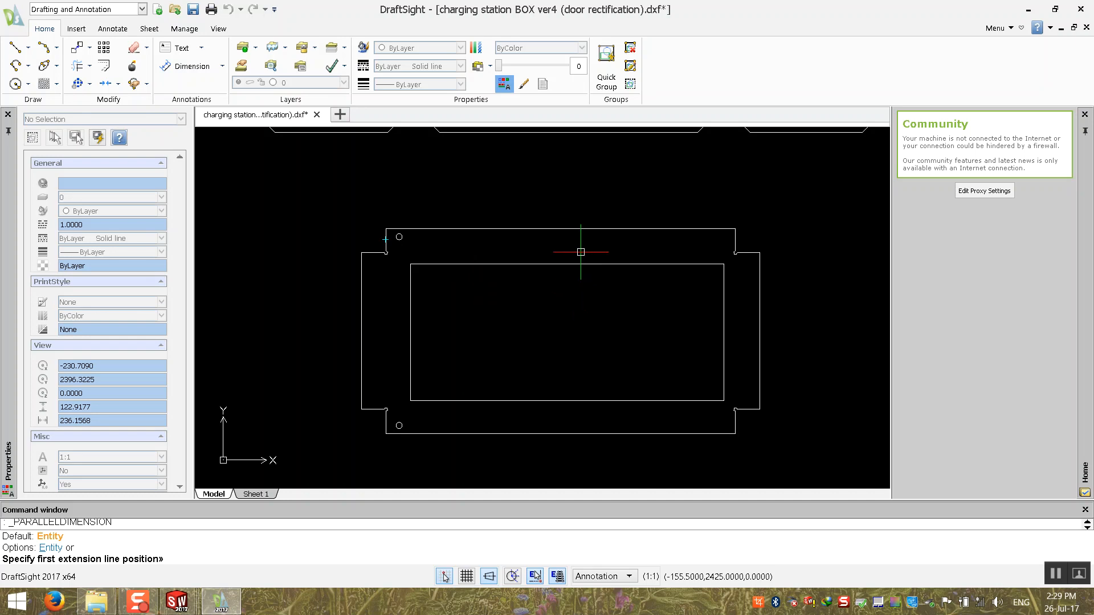
{"action": "left_click", "coordinate": [564, 263]}
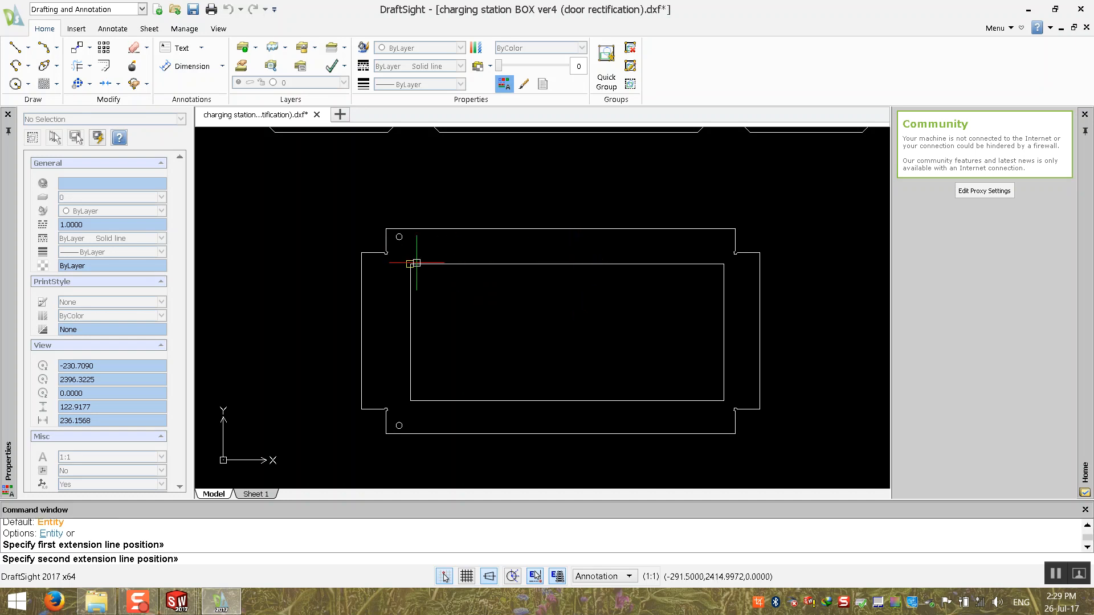
{"action": "scroll", "coordinate": [515, 272], "scroll_direction": "down", "scroll_amount": 3}
{"action": "key", "text": "Escape"}
{"action": "scroll", "coordinate": [512, 268], "scroll_direction": "down", "scroll_amount": 2}
{"action": "scroll", "coordinate": [465, 250], "scroll_direction": "up", "scroll_amount": 3}
{"action": "scroll", "coordinate": [465, 251], "scroll_direction": "up", "scroll_amount": 2}
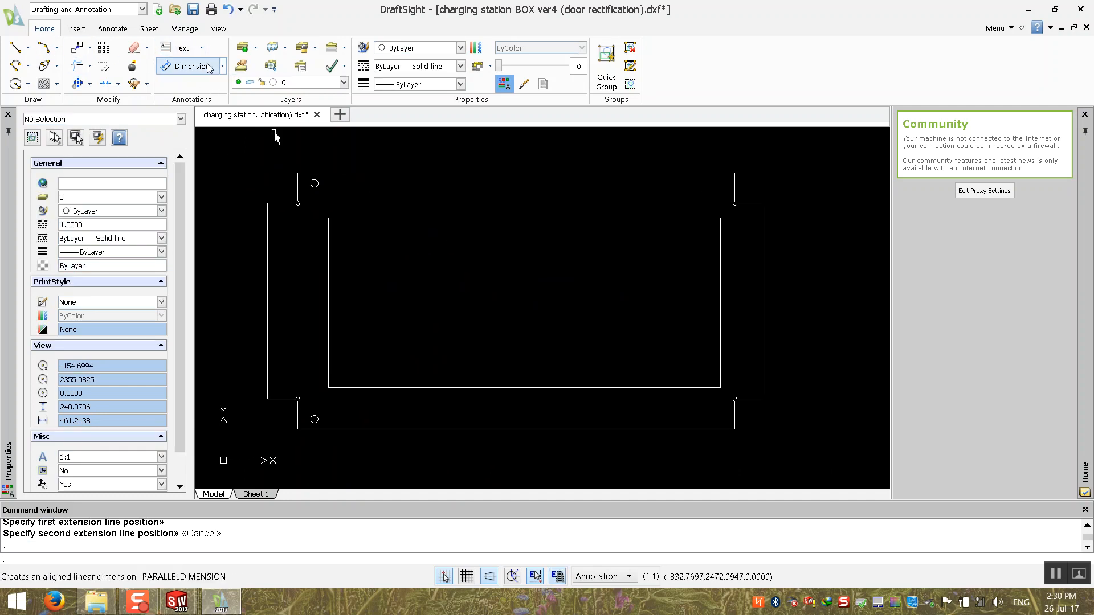
{"action": "left_click", "coordinate": [188, 66]}
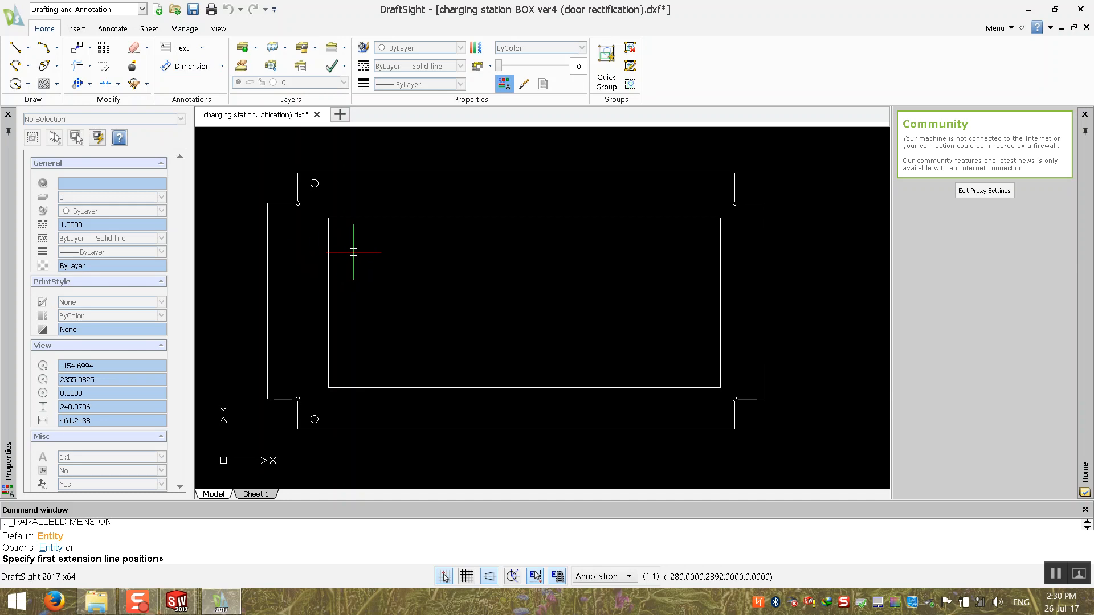
{"action": "key", "text": "Escape"}
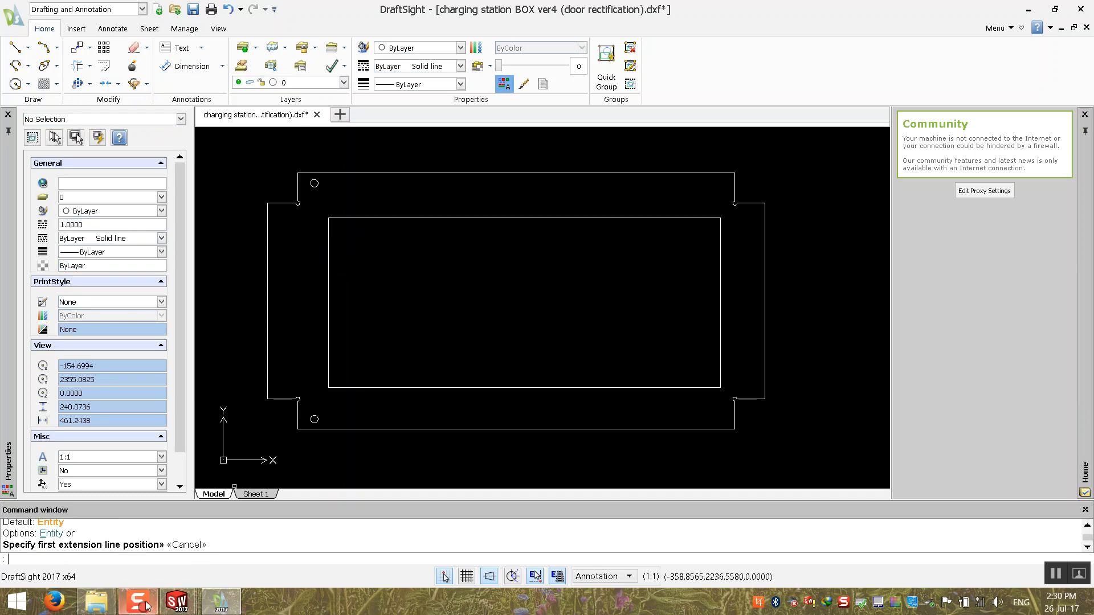
- Switch back to SolidWorks and set the rectangle's vertical dimension to 130 mm
{"action": "key", "text": "alt+Tab"}
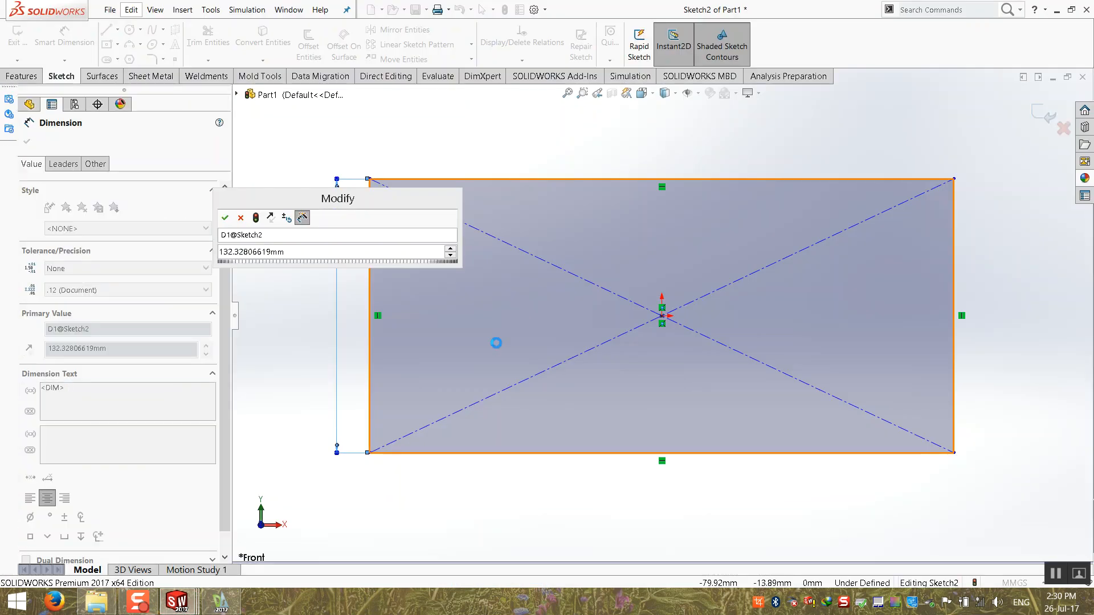
{"action": "left_click_drag", "start_coordinate": [291, 205], "coordinate": [332, 60]}
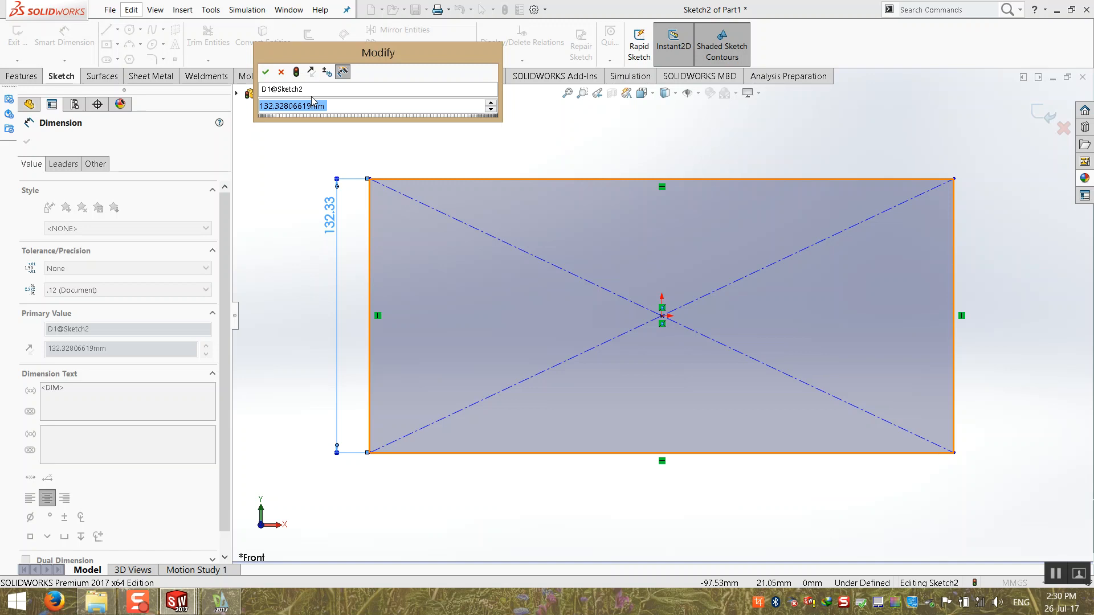
{"action": "left_click_drag", "start_coordinate": [332, 43], "coordinate": [348, 42]}
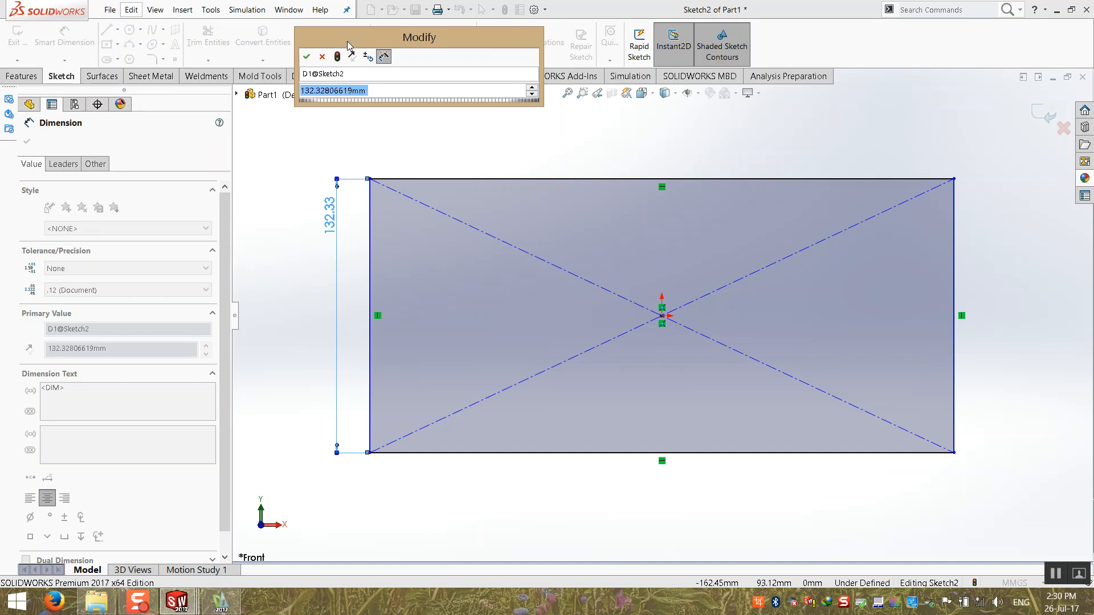
{"action": "key", "text": "Right"}
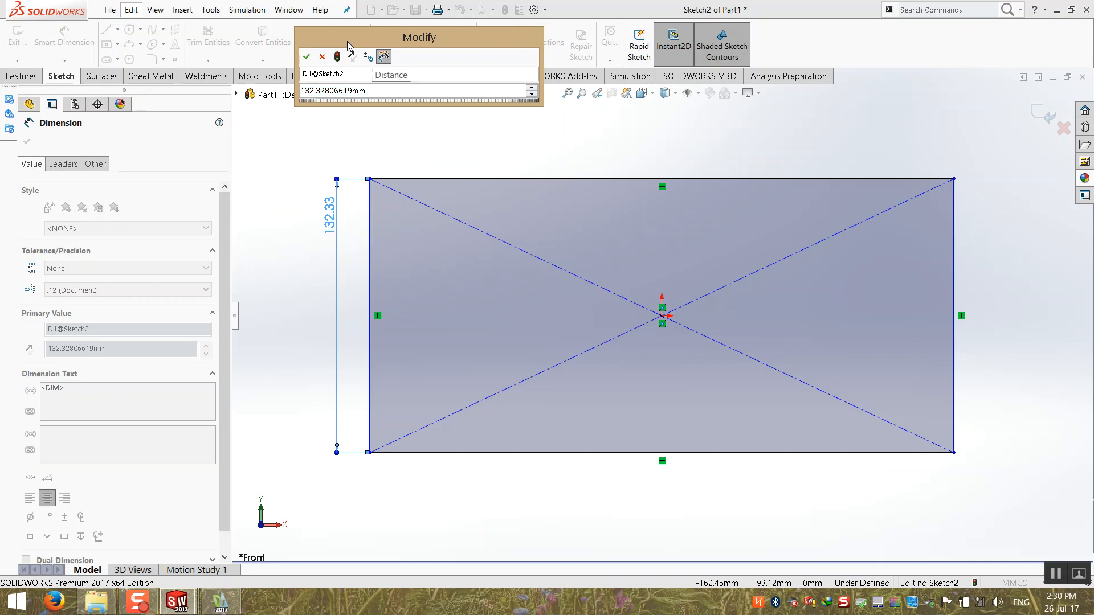
{"action": "key", "text": "shift+Home"}
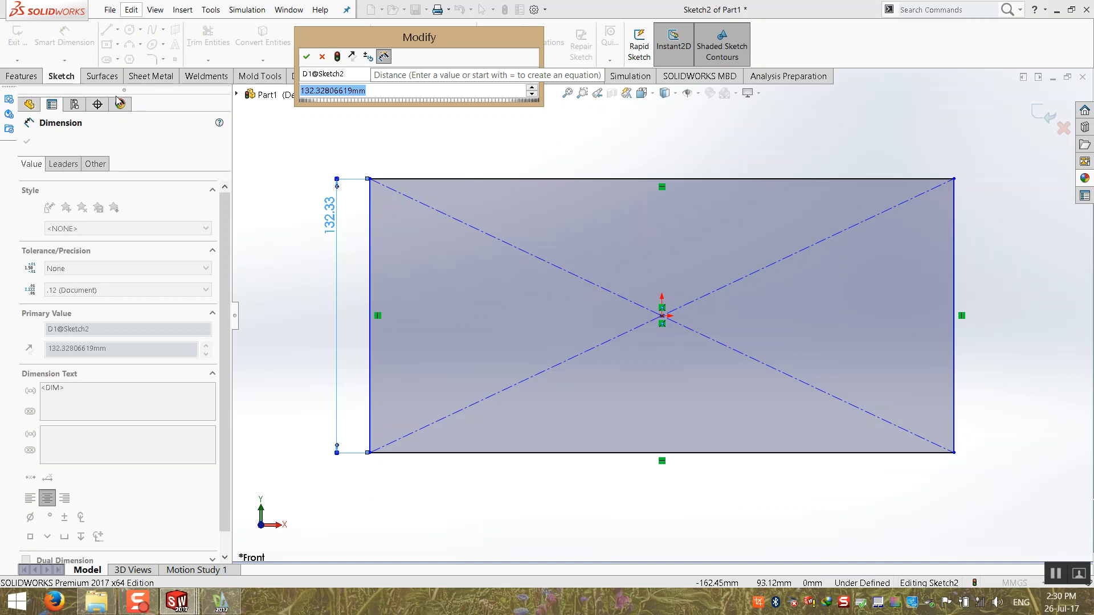
{"action": "type", "text": "130."}
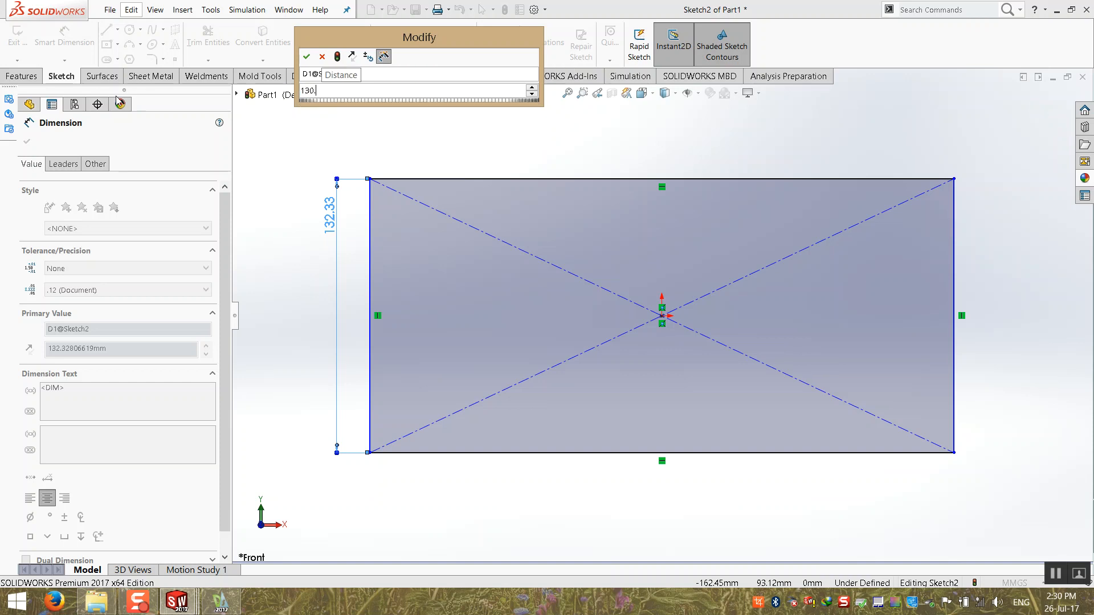
{"action": "key", "text": "BackSpace"}
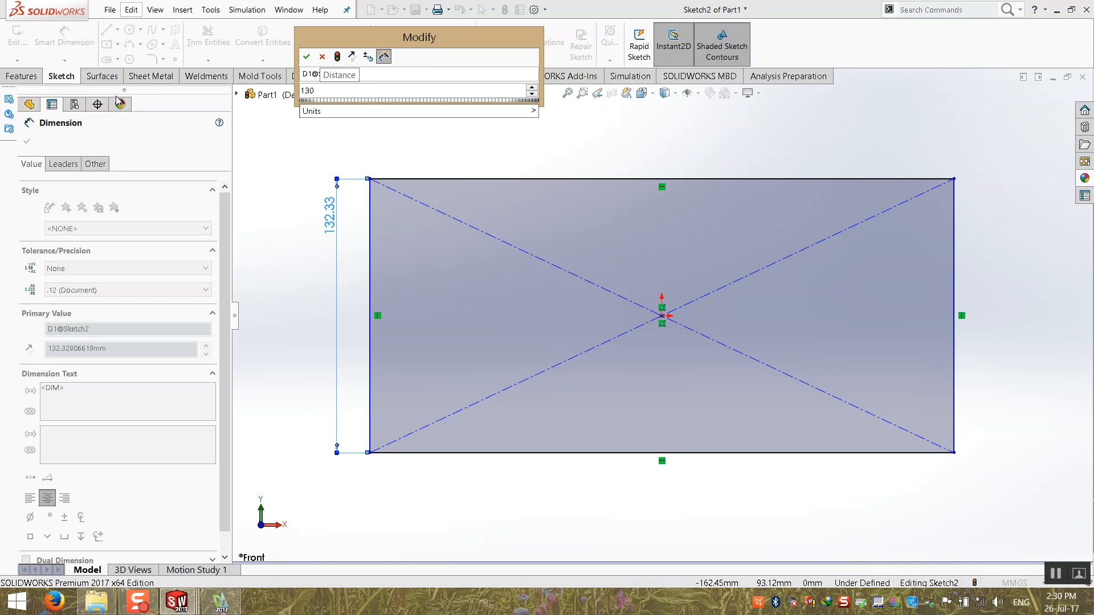
{"action": "key", "text": "Return"}
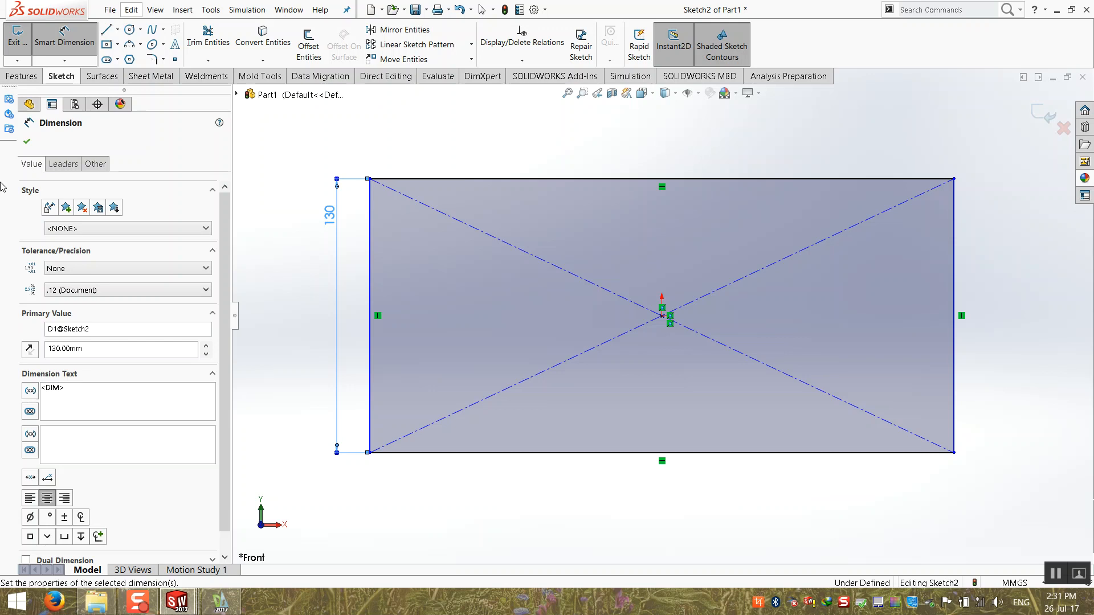
- Dimension the rectangle's upper edge and set its width to 280 mm
{"action": "left_click", "coordinate": [420, 179]}
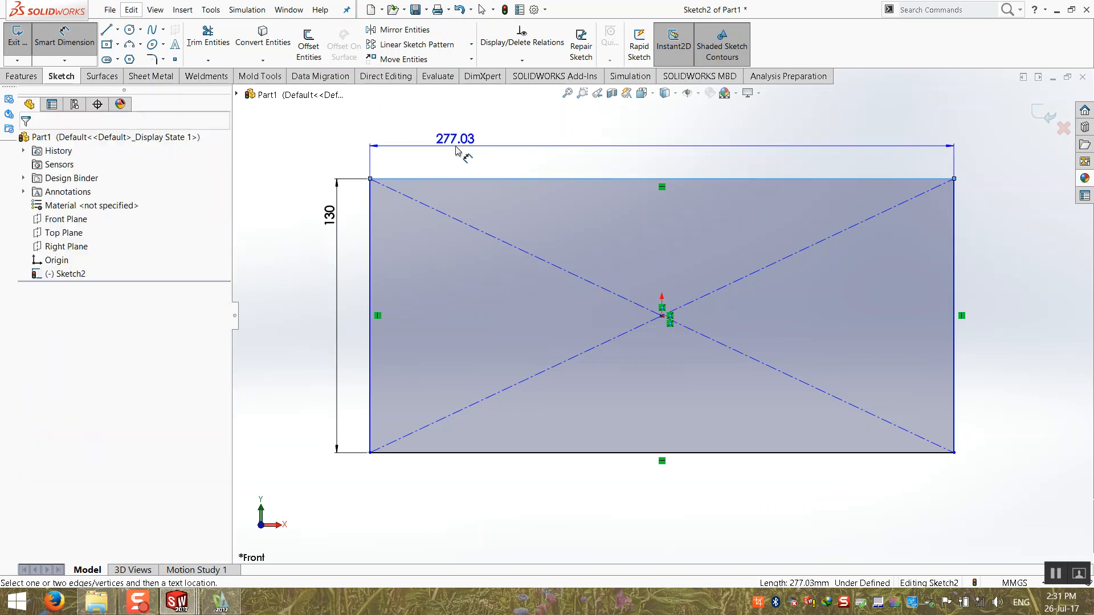
{"action": "left_click", "coordinate": [456, 146]}
{"action": "type", "text": "80"}
{"action": "key", "text": "Return"}
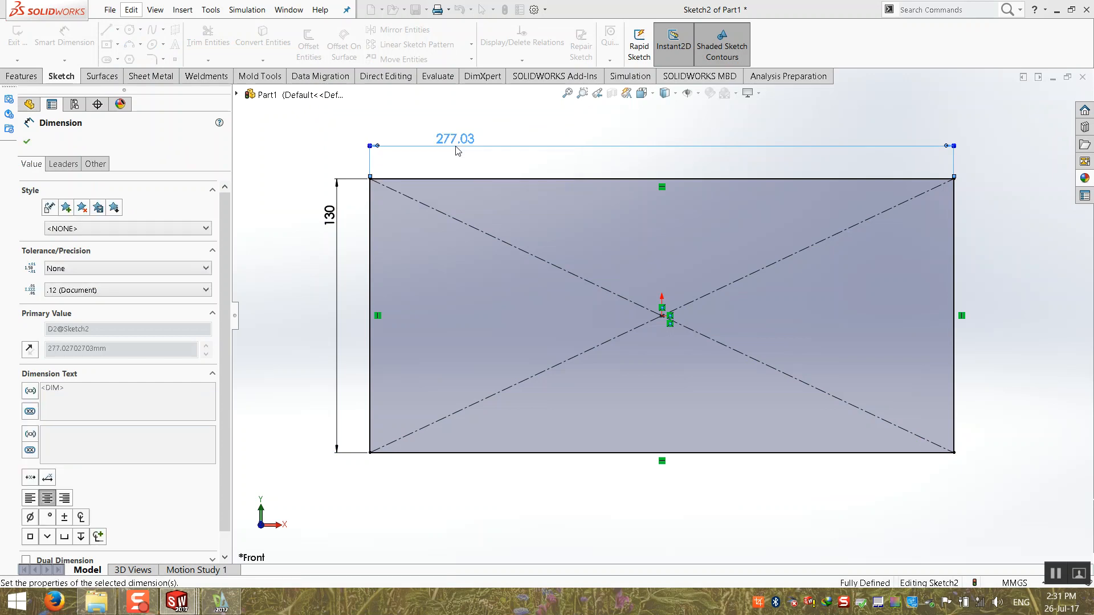
{"action": "key", "text": "f"}
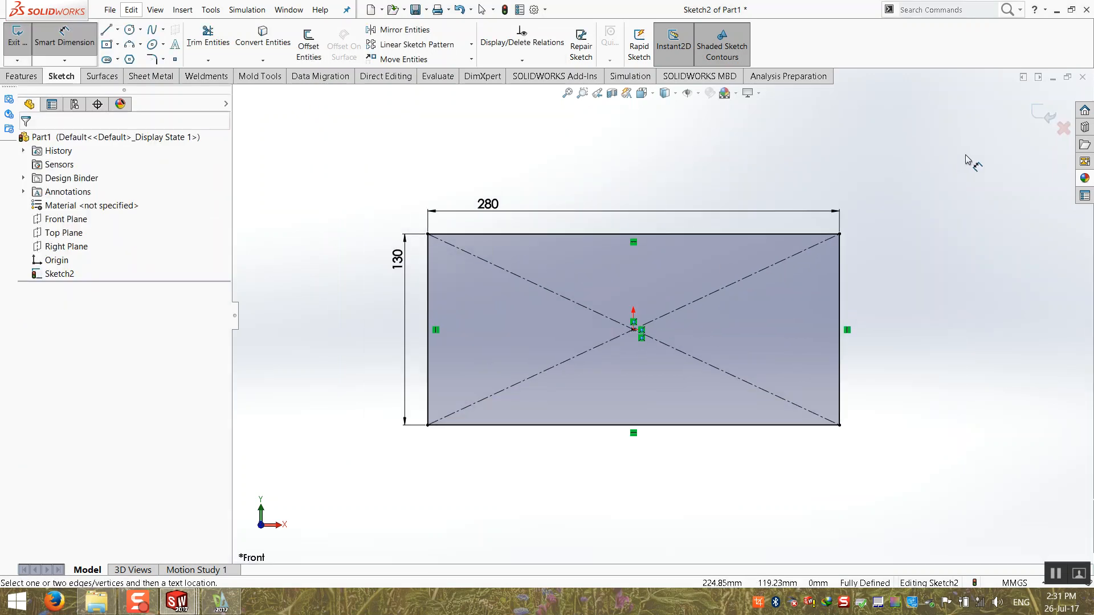
- Create a 2 mm thick base flange from the rectangle sketch in the reversed direction and assign the material 1.0037 (S235JR)
{"action": "left_click", "coordinate": [1046, 114]}
{"action": "key", "text": "ctrl+7"}
{"action": "left_click", "coordinate": [135, 77]}
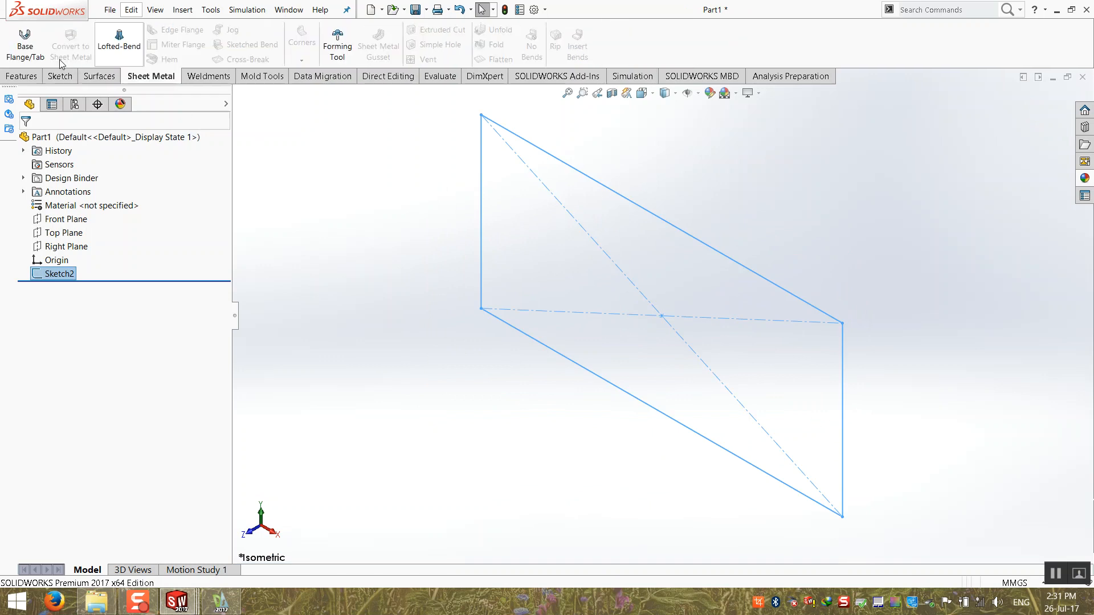
{"action": "left_click", "coordinate": [24, 45]}
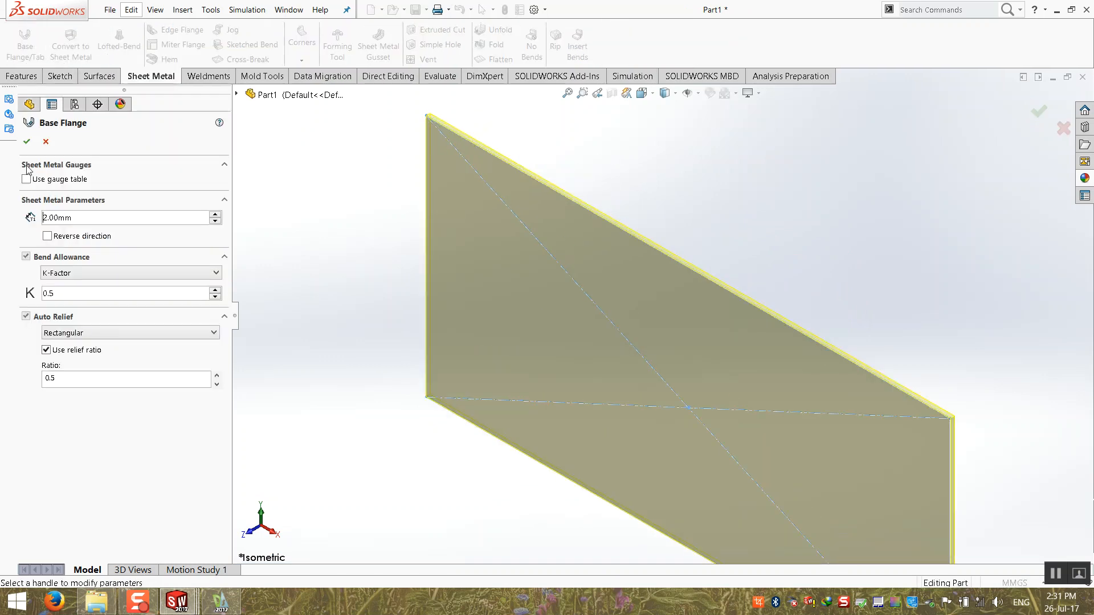
{"action": "left_click", "coordinate": [50, 237]}
{"action": "left_click", "coordinate": [49, 237]}
{"action": "left_click", "coordinate": [27, 141]}
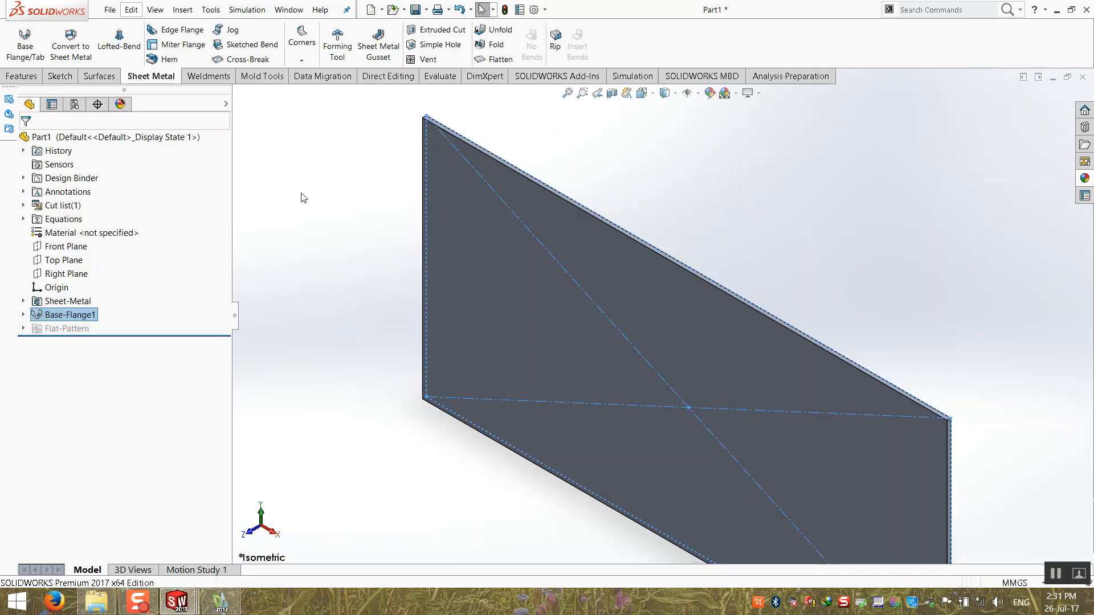
{"action": "right_click", "coordinate": [85, 231]}
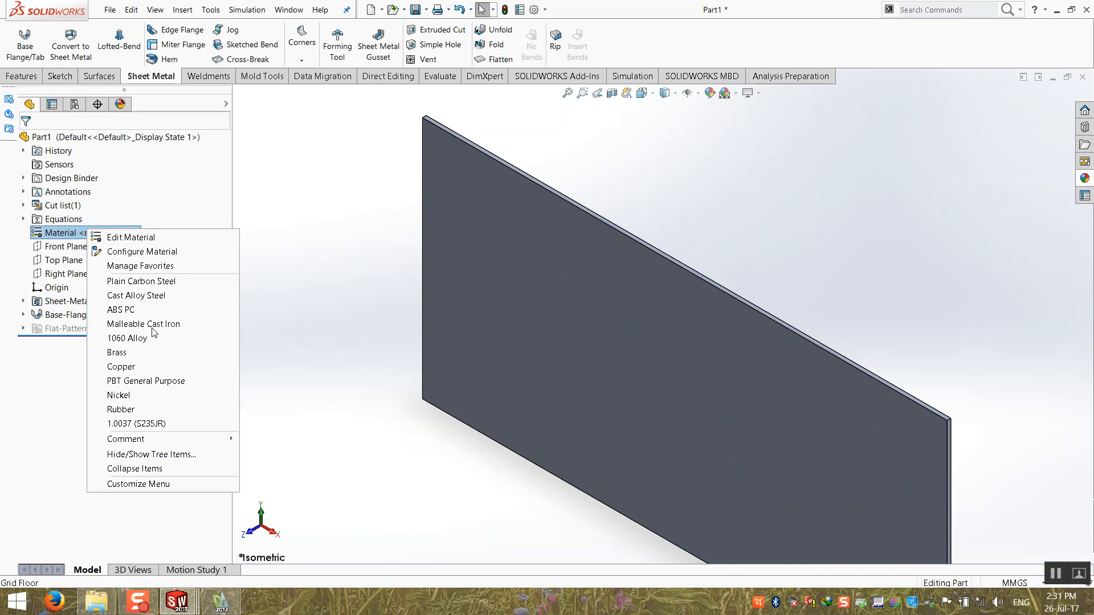
{"action": "left_click", "coordinate": [155, 424]}
- Start an edge flange on all four outer edges of the base plate, keeping the 90° angle
{"action": "left_click", "coordinate": [181, 30]}
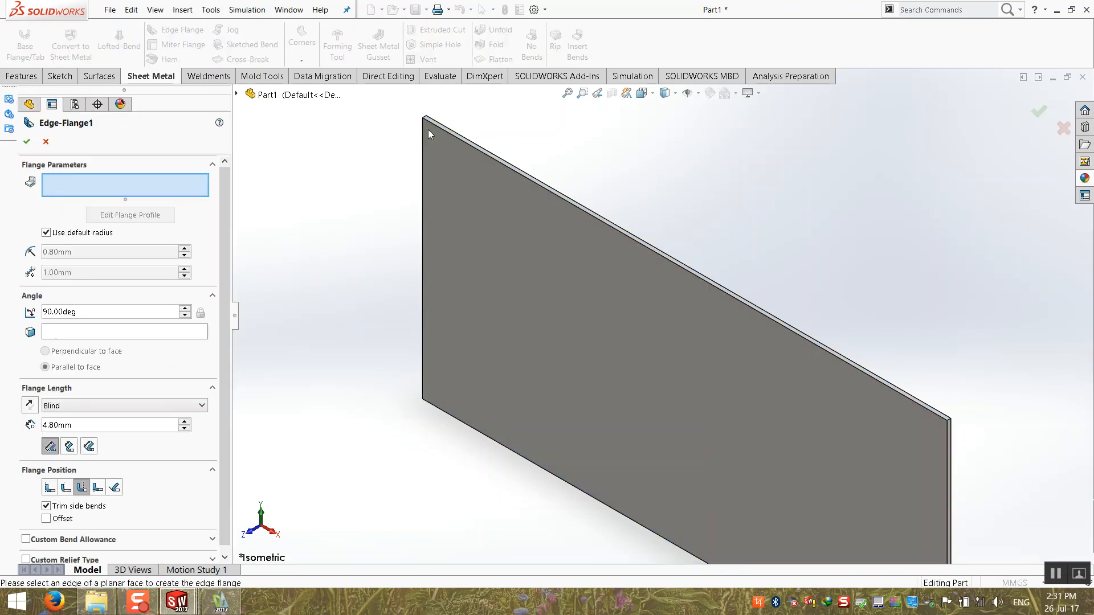
{"action": "left_click", "coordinate": [440, 127]}
{"action": "left_click", "coordinate": [423, 186]}
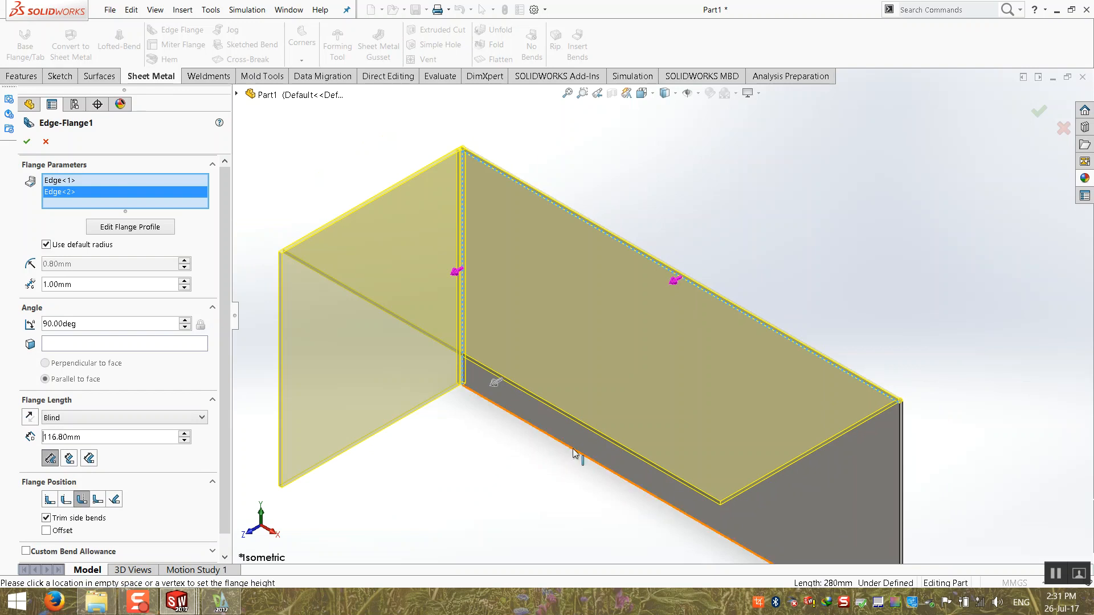
{"action": "left_click", "coordinate": [571, 449]}
{"action": "left_click", "coordinate": [898, 446]}
{"action": "key", "text": "f"}
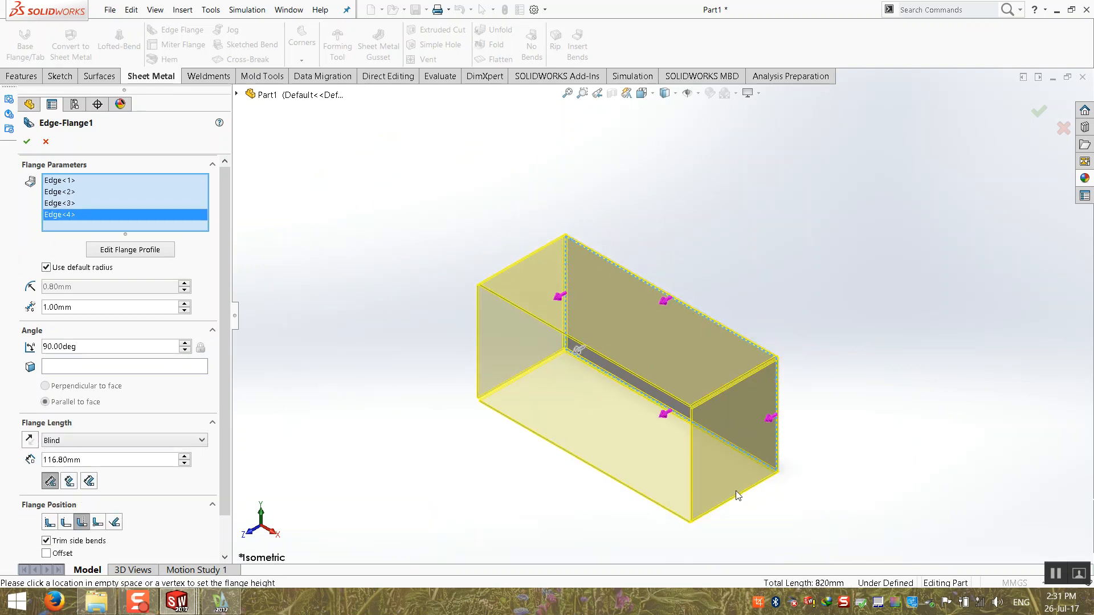
{"action": "scroll", "coordinate": [739, 496], "scroll_direction": "down", "scroll_amount": 2}
- Set the edge flange length to 20 mm
{"action": "left_click", "coordinate": [110, 307]}
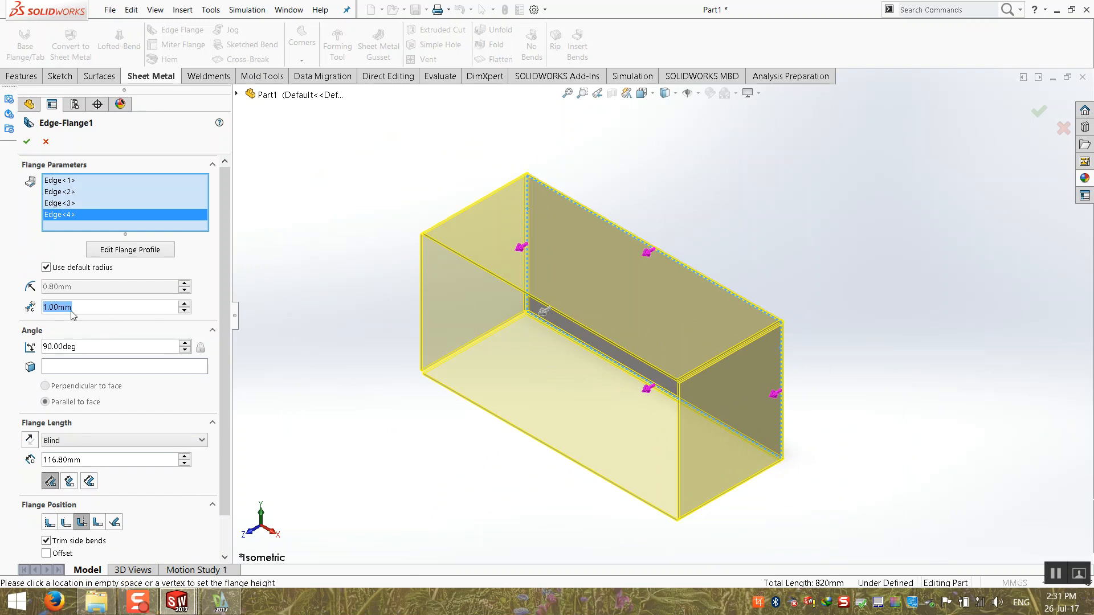
{"action": "key", "text": "Tab"}
{"action": "left_click_drag", "start_coordinate": [137, 460], "coordinate": [1, 462]}
{"action": "type", "text": "20"}
{"action": "key", "text": "Return"}
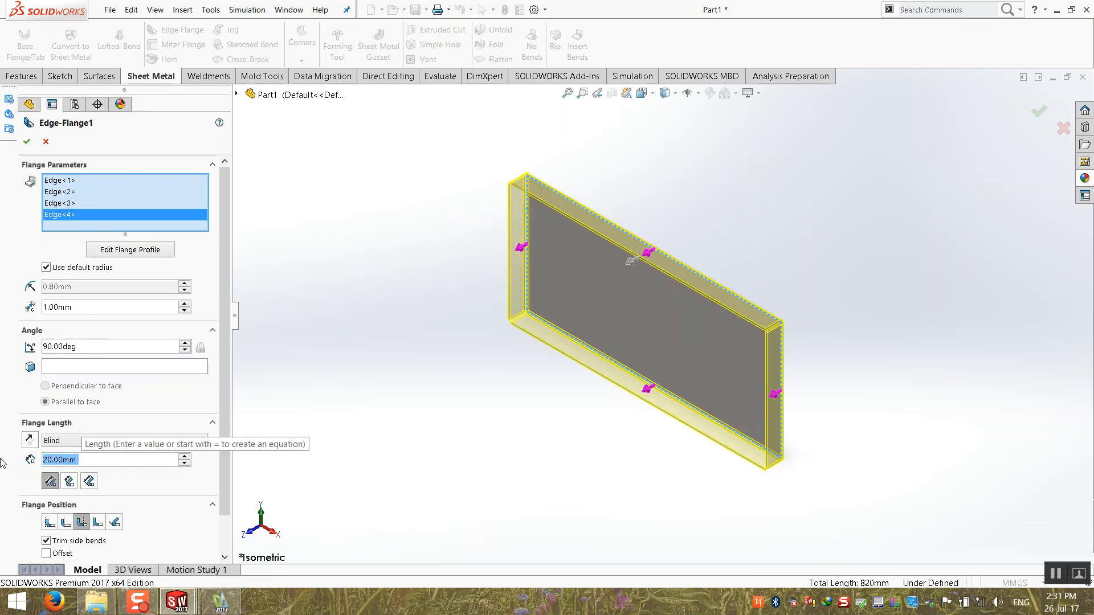
- Set the edge flange position to Material Inside and its length to 21.6 mm
{"action": "scroll", "coordinate": [773, 344], "scroll_direction": "down", "scroll_amount": 2}
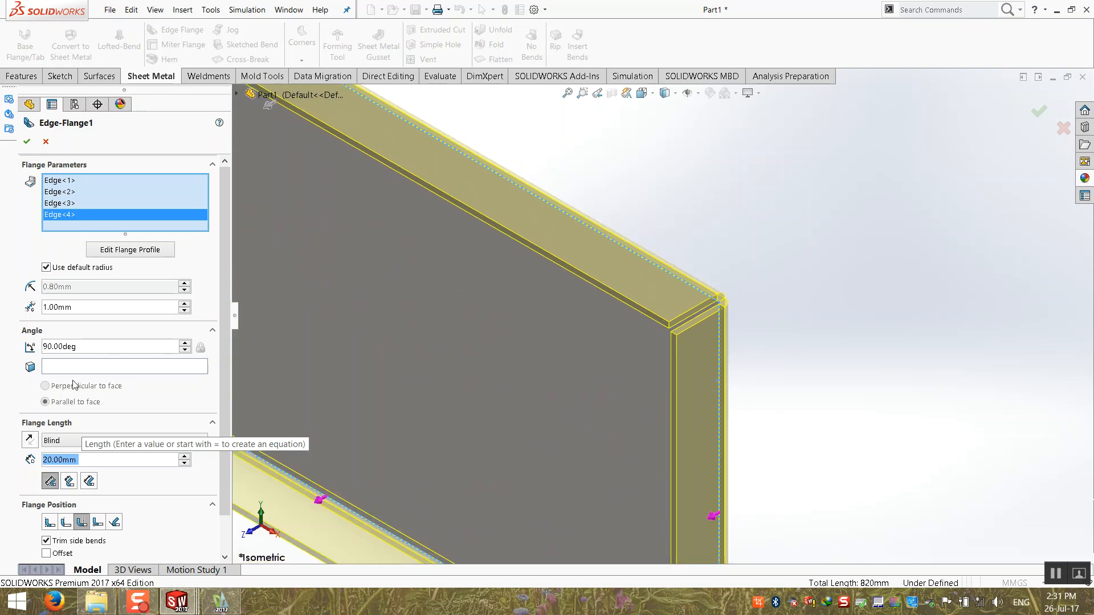
{"action": "double_click", "coordinate": [64, 308]}
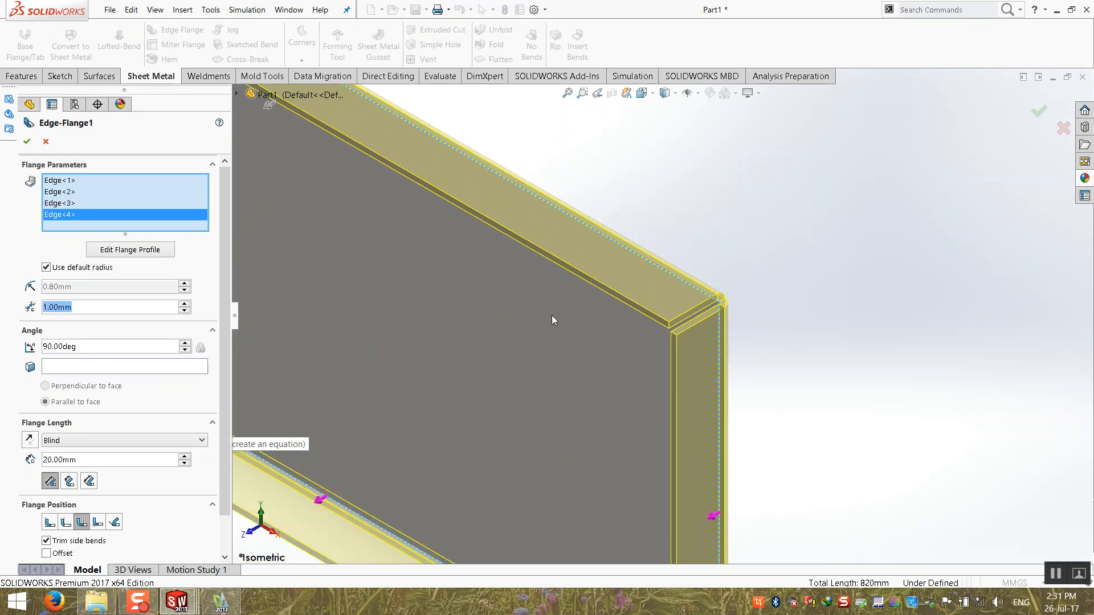
{"action": "middle_click_drag", "start_coordinate": [578, 324], "coordinate": [637, 330]}
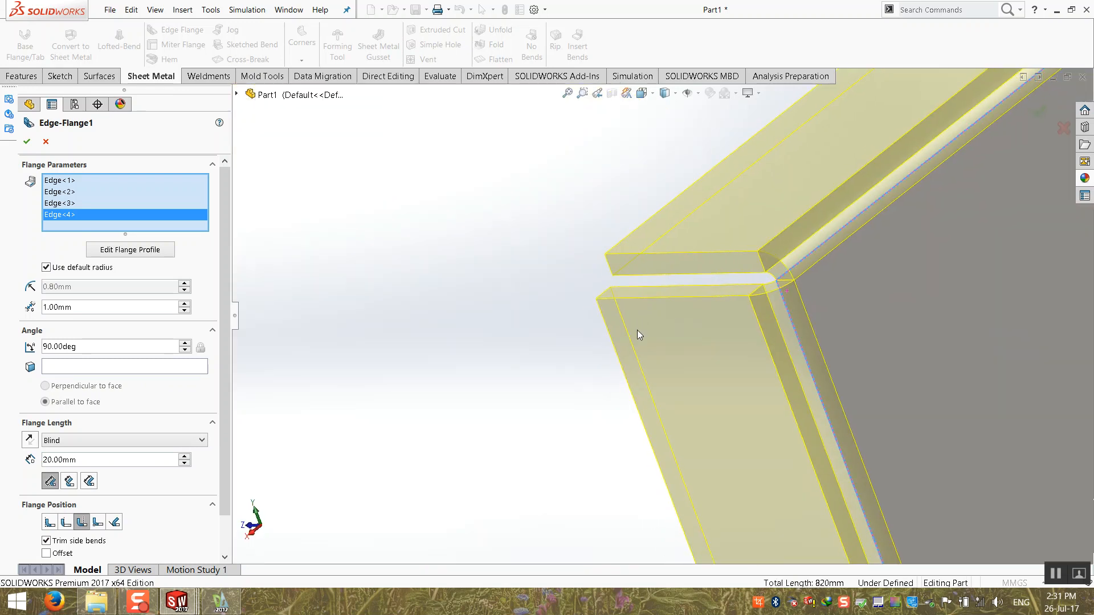
{"action": "left_click", "coordinate": [50, 523]}
{"action": "scroll", "coordinate": [874, 286], "scroll_direction": "down", "scroll_amount": 5}
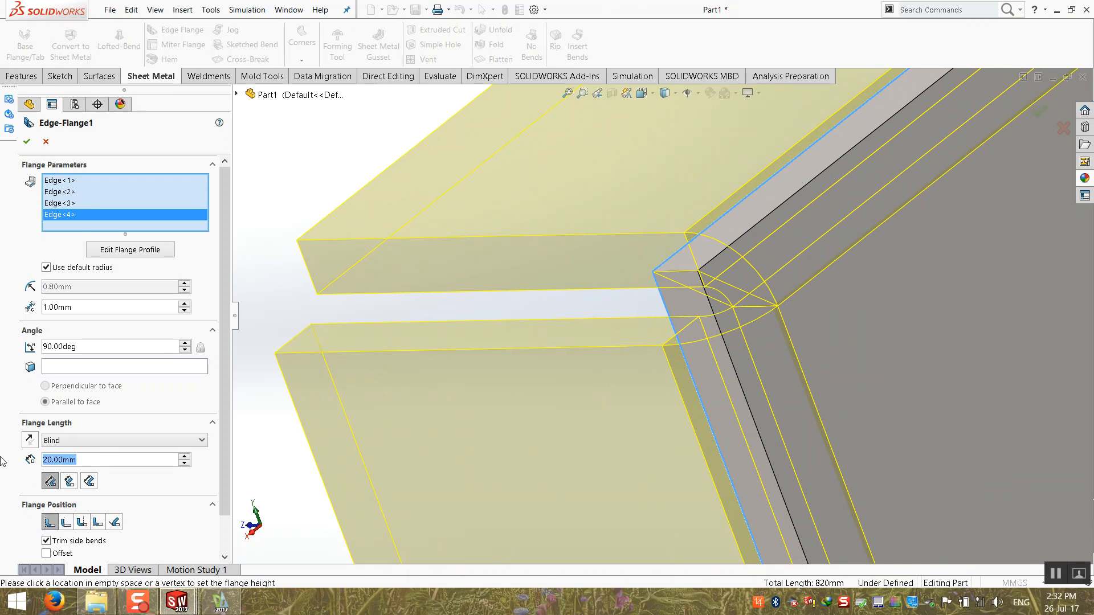
{"action": "type", "text": "21.6"}
{"action": "key", "text": "Return"}
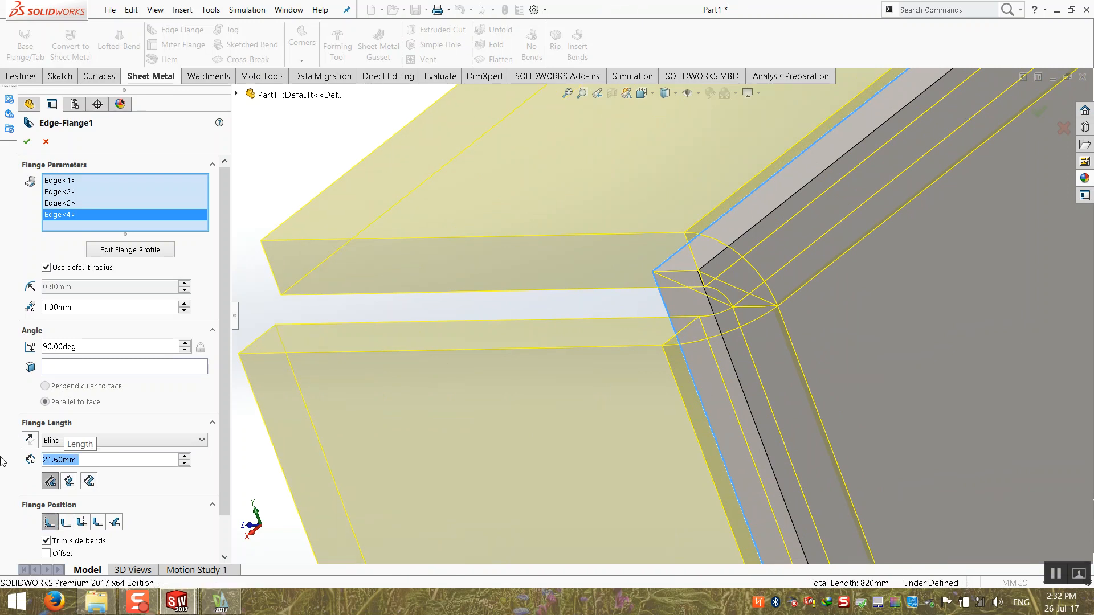
- Set the gap distance between the edge flanges to 0.1 mm and finish the edge flange
{"action": "scroll", "coordinate": [649, 304], "scroll_direction": "up", "scroll_amount": 5}
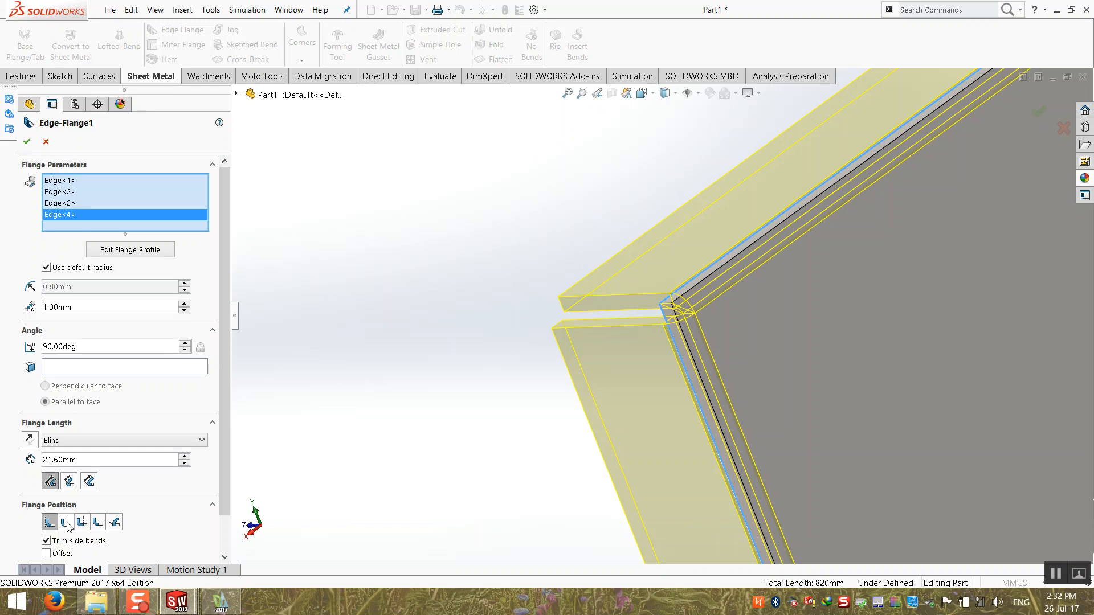
{"action": "middle_click_drag", "start_coordinate": [668, 326], "coordinate": [654, 317]}
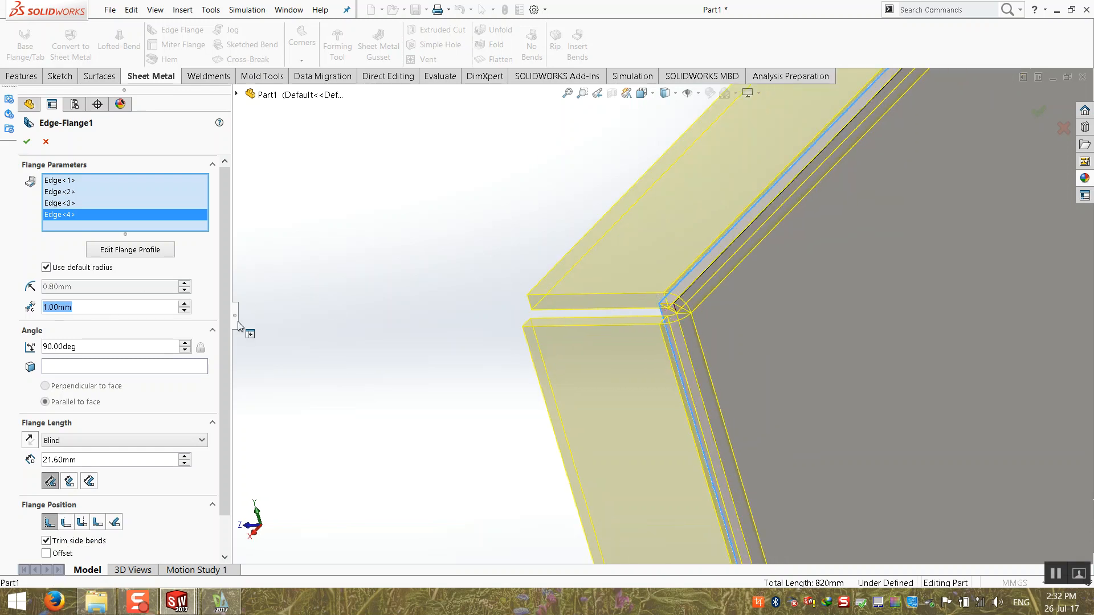
{"action": "type", "text": "0.1"}
{"action": "key", "text": "Return"}
{"action": "scroll", "coordinate": [614, 313], "scroll_direction": "down", "scroll_amount": 5}
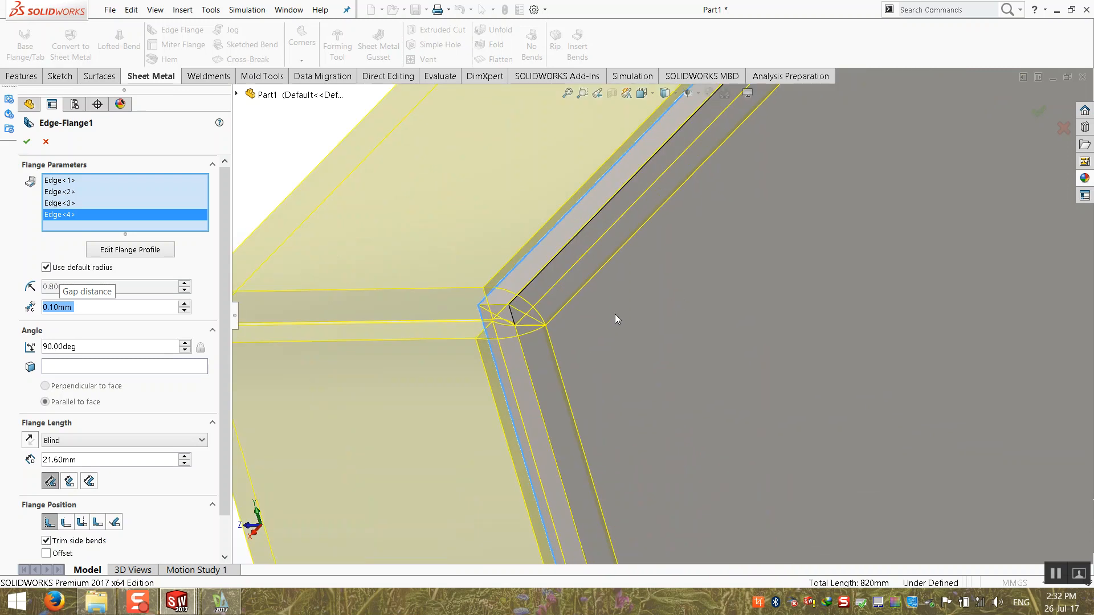
{"action": "middle_click_drag", "start_coordinate": [474, 338], "coordinate": [567, 363]}
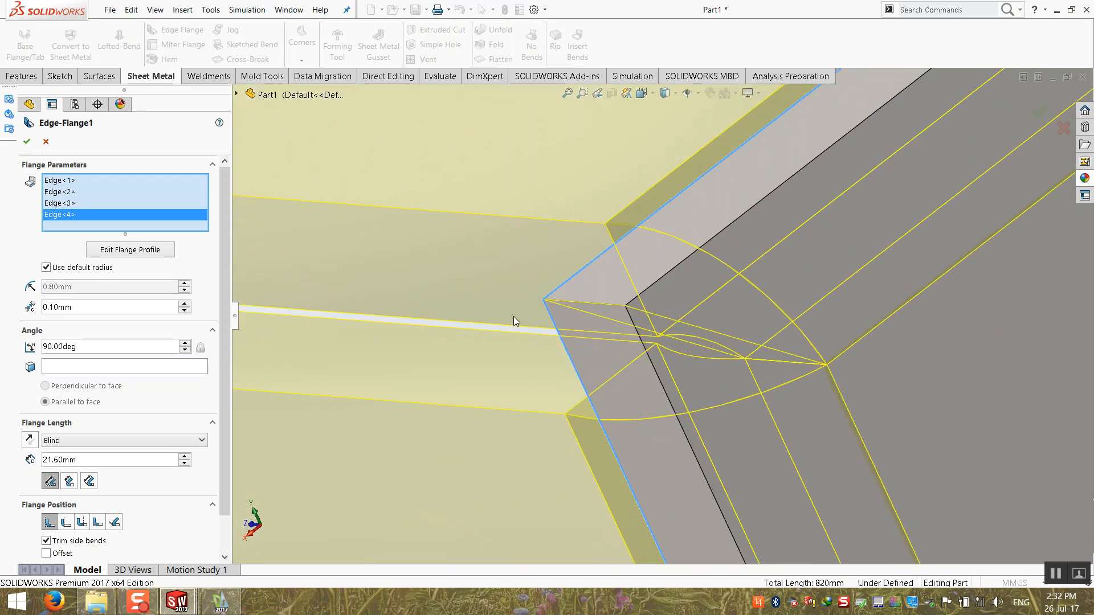
{"action": "scroll", "coordinate": [473, 327], "scroll_direction": "up", "scroll_amount": 5}
{"action": "left_click", "coordinate": [567, 94]}
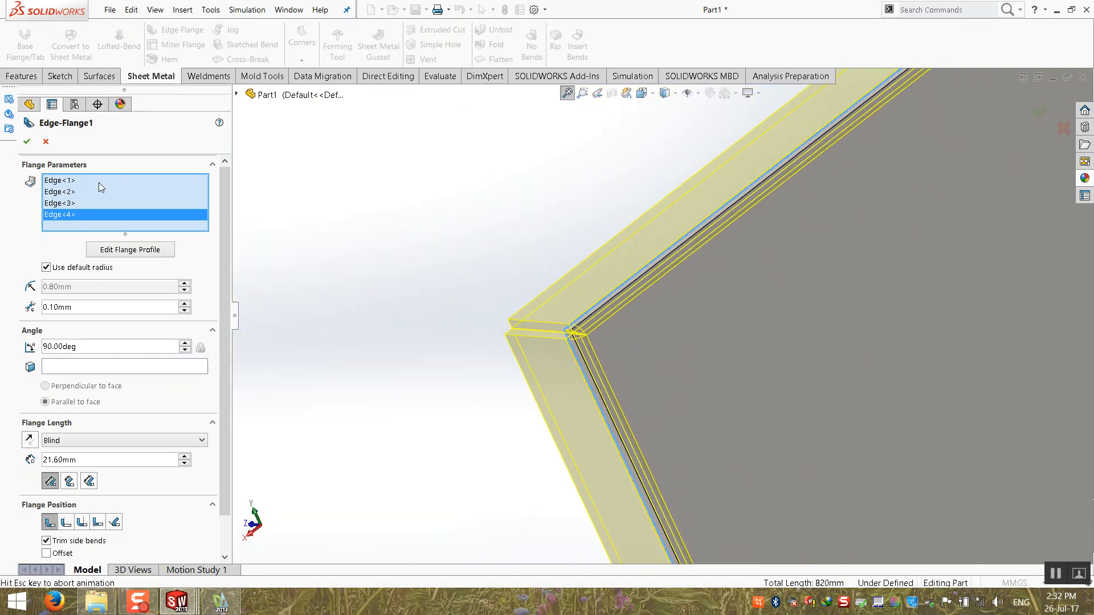
{"action": "middle_click_drag", "start_coordinate": [364, 338], "coordinate": [997, 82]}
- Close the part, saving it as P0009-00.sldprt in the charging station folder
{"action": "left_click", "coordinate": [1082, 77]}
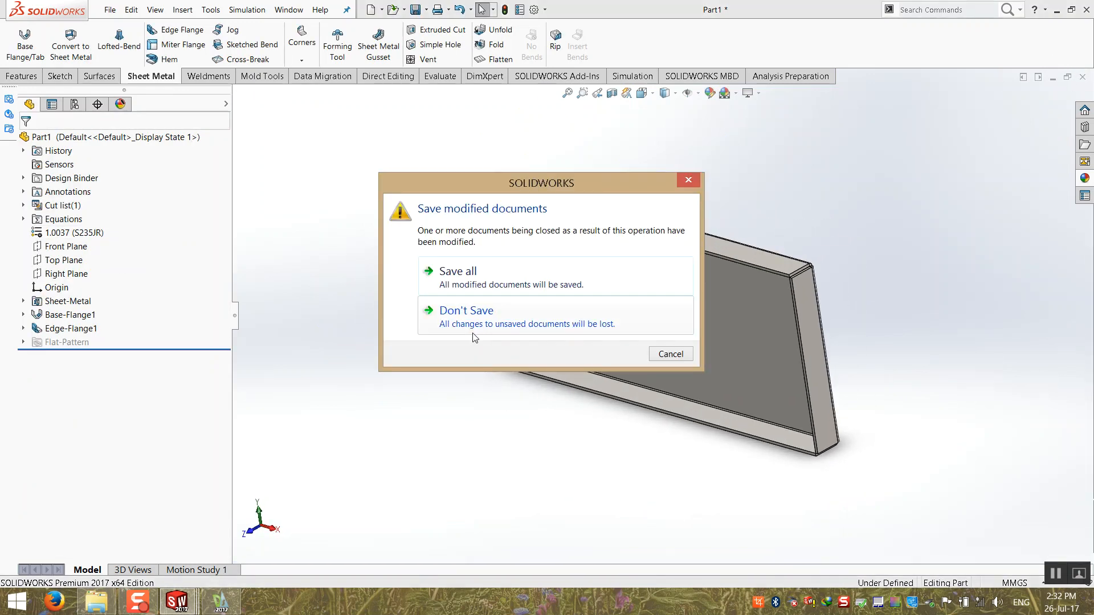
{"action": "left_click", "coordinate": [439, 342]}
{"action": "scroll", "coordinate": [870, 273], "scroll_direction": "down", "scroll_amount": 2}
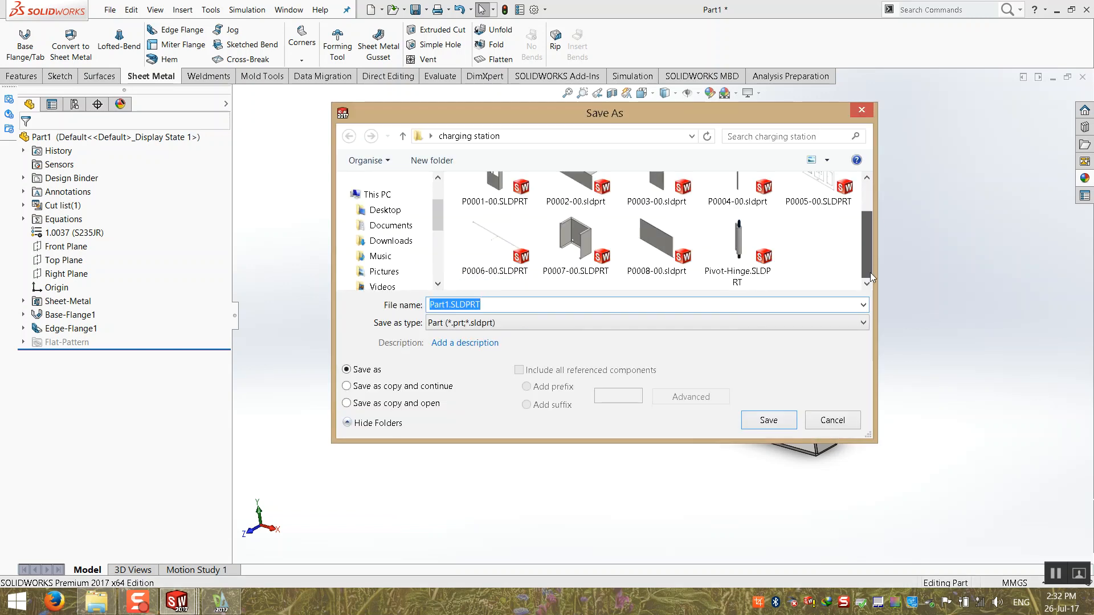
{"action": "left_click", "coordinate": [657, 239]}
{"action": "double_click", "coordinate": [447, 305]}
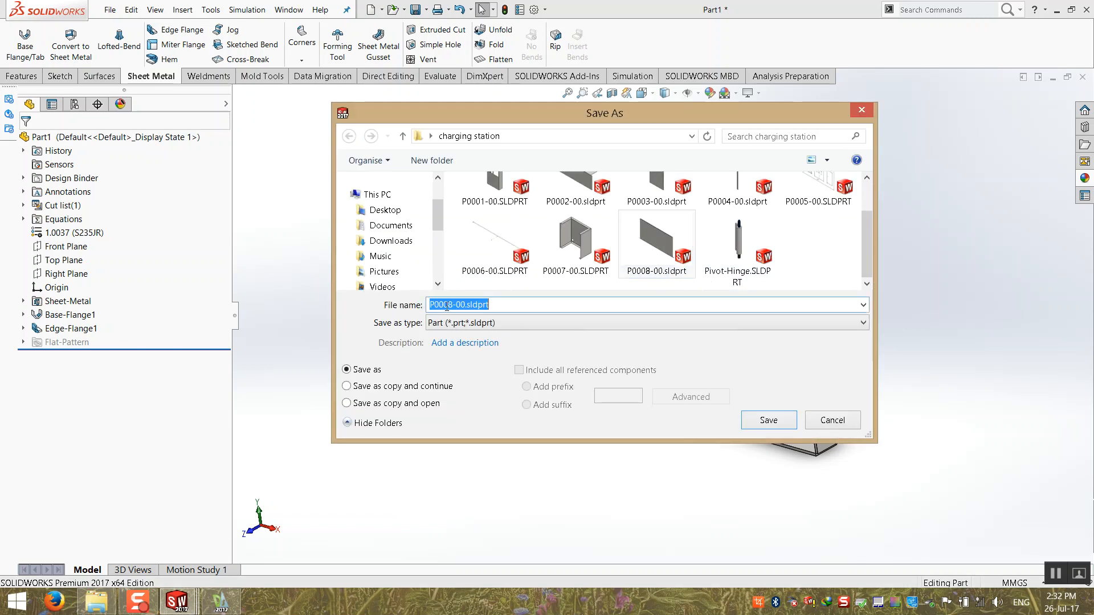
{"action": "key", "text": "Return"}
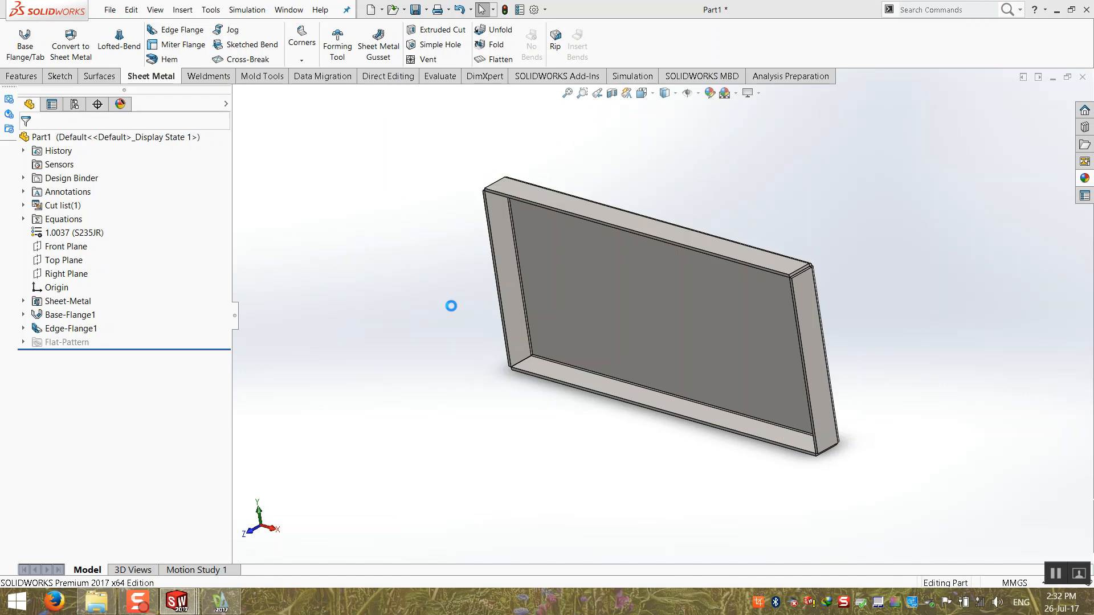
- Insert P0009-00 from the charging station folder in File Explorer into the Assem1 assembly, beside the box
{"action": "left_click", "coordinate": [97, 601]}
{"action": "scroll", "coordinate": [601, 368], "scroll_direction": "down", "scroll_amount": 3}
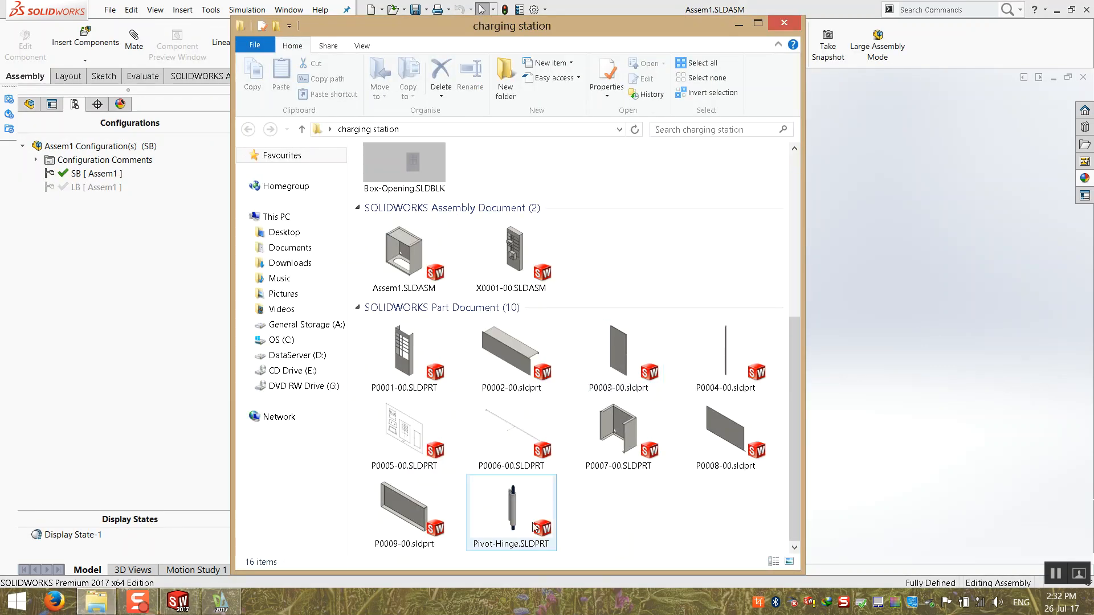
{"action": "left_click_drag", "start_coordinate": [405, 507], "coordinate": [894, 340]}
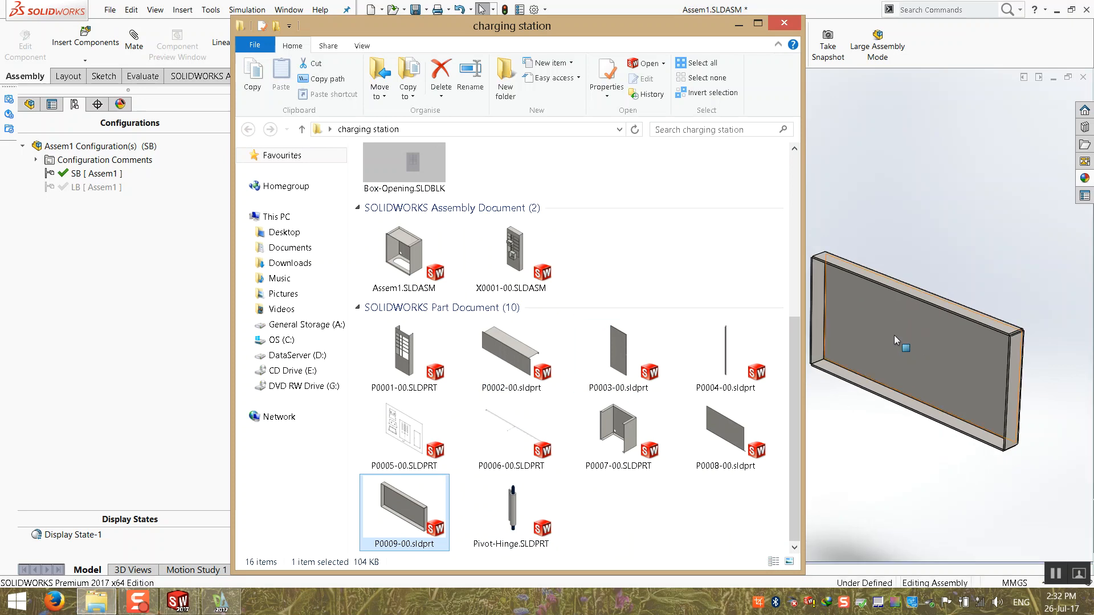
{"action": "left_click", "coordinate": [779, 27]}
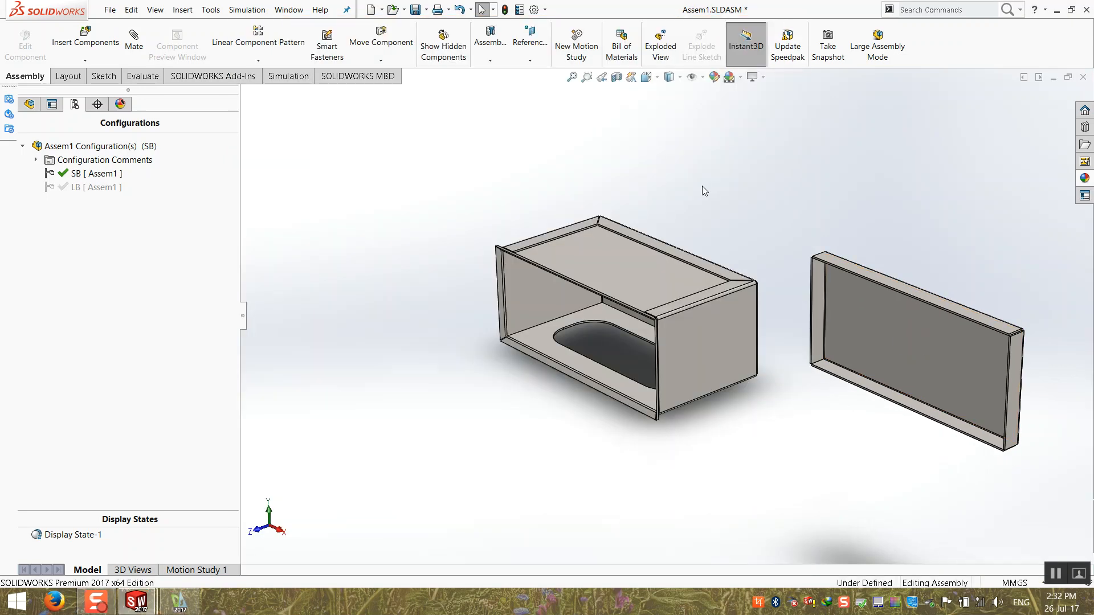
{"action": "left_click", "coordinate": [134, 40]}
{"action": "left_click", "coordinate": [247, 94]}
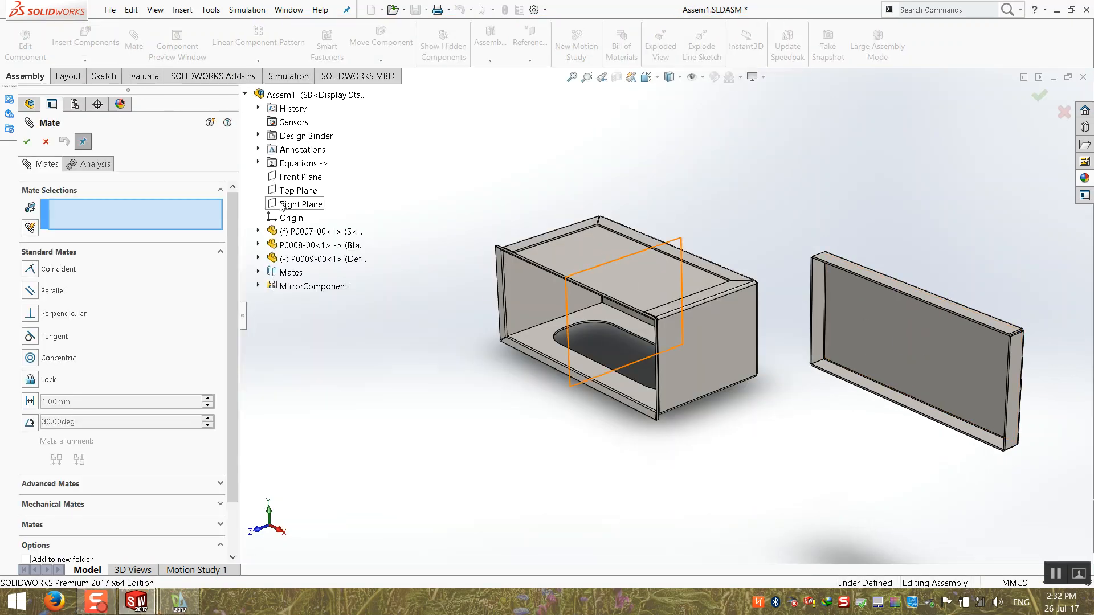
{"action": "left_click", "coordinate": [49, 253]}
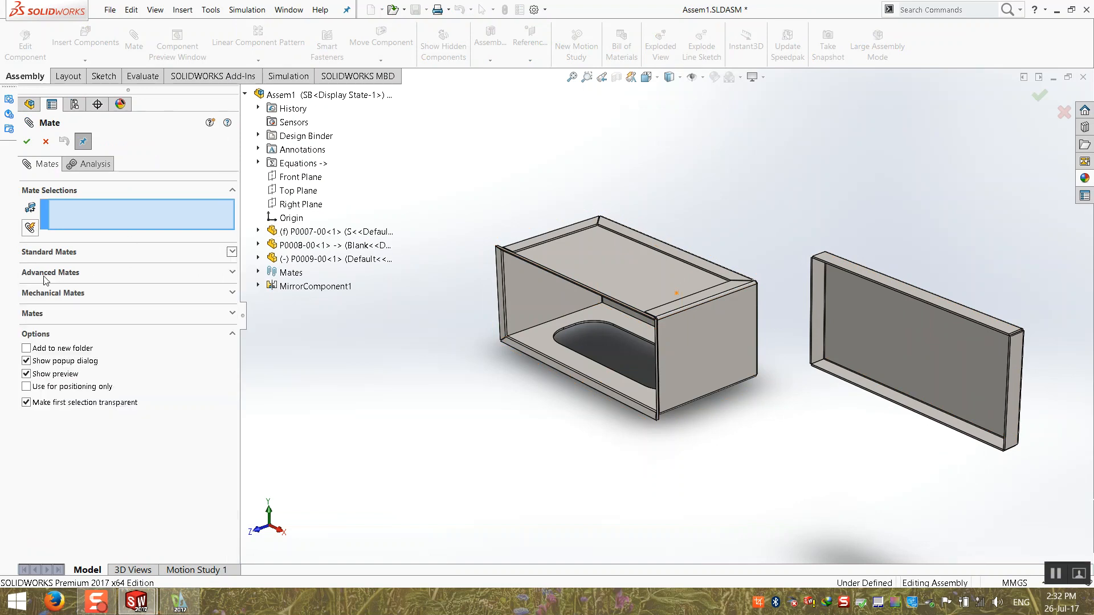
{"action": "left_click", "coordinate": [46, 266]}
{"action": "left_click", "coordinate": [30, 327]}
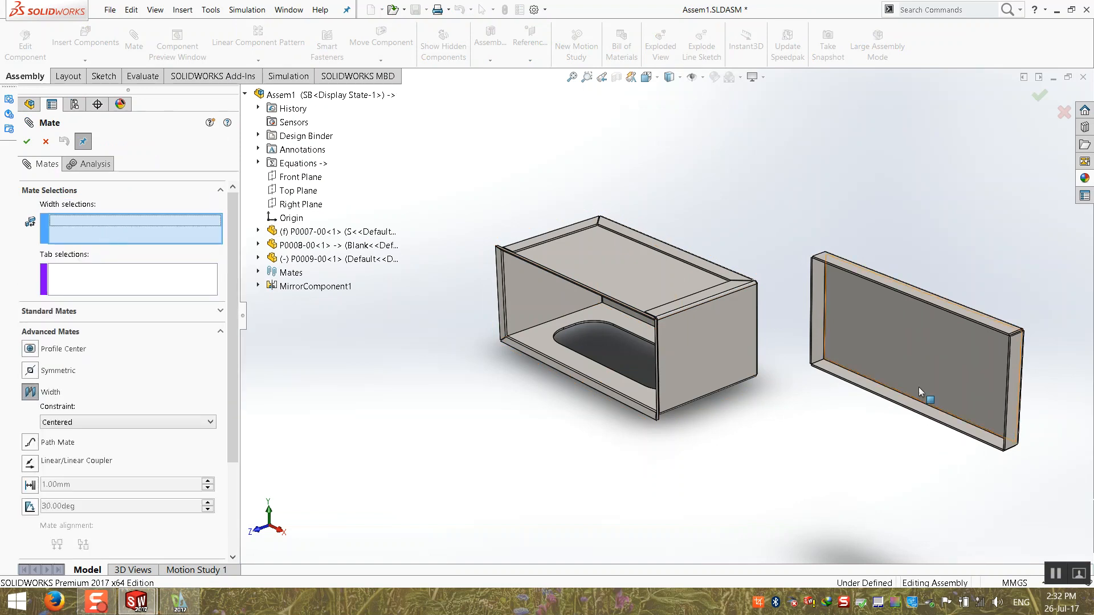
{"action": "left_click", "coordinate": [1012, 383]}
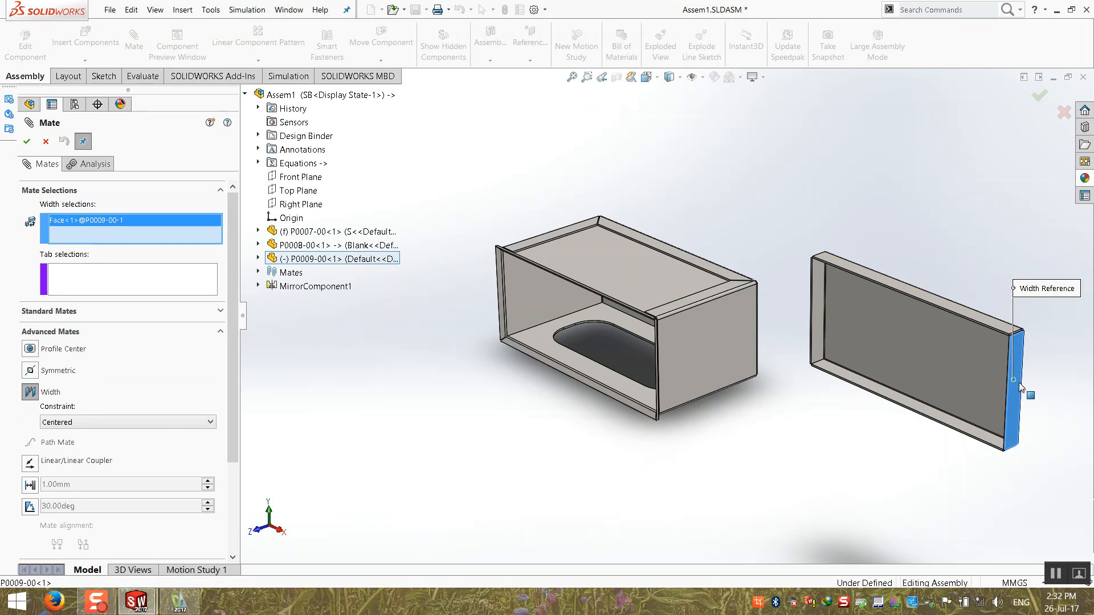
{"action": "left_click", "coordinate": [1018, 382]}
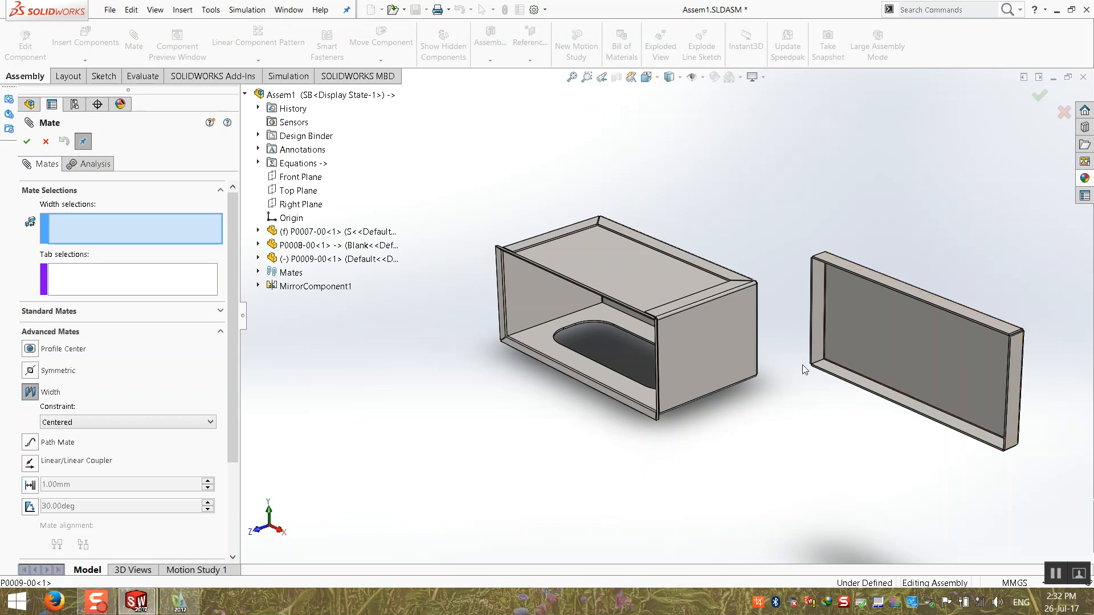
{"action": "left_click", "coordinate": [45, 142]}
- Open the P0009-00 component in its own window and start an extruded cut sketch on the inner face of its base plate
{"action": "right_click", "coordinate": [877, 360]}
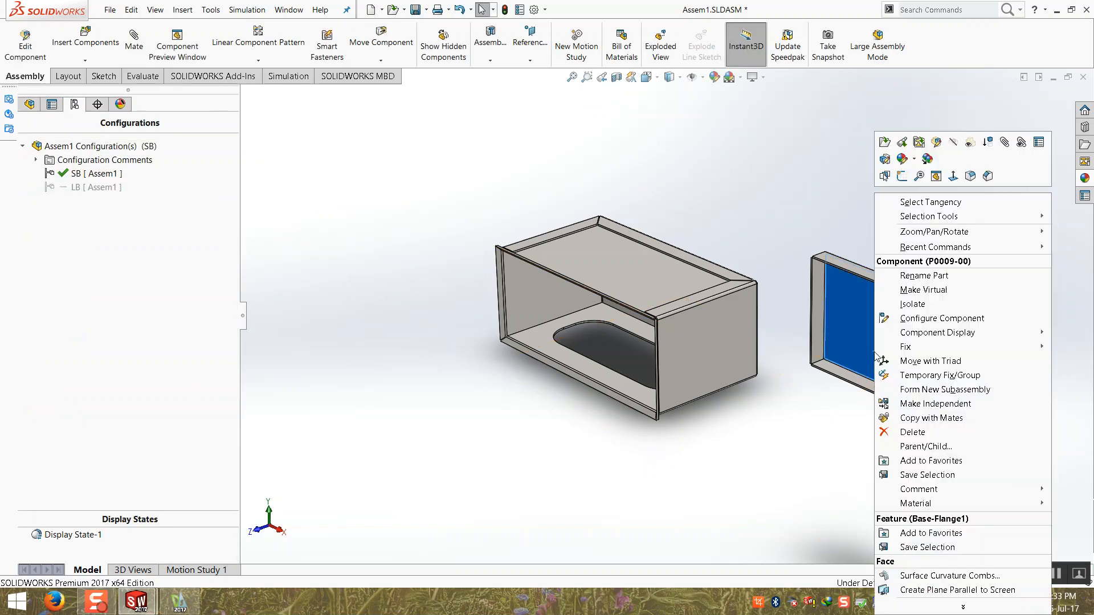
{"action": "left_click", "coordinate": [884, 142]}
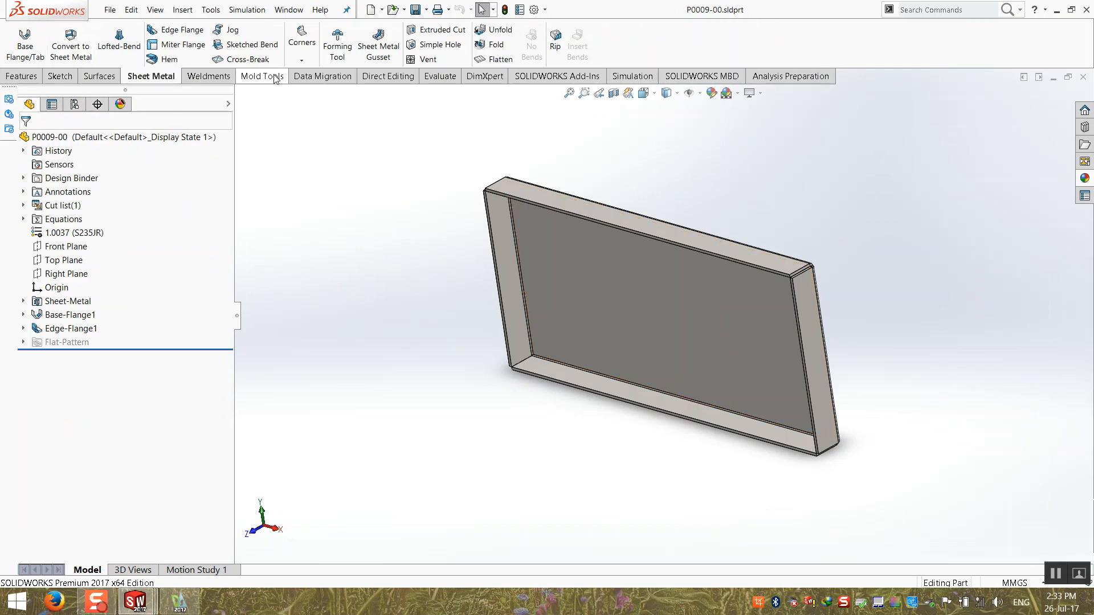
{"action": "left_click", "coordinate": [21, 76]}
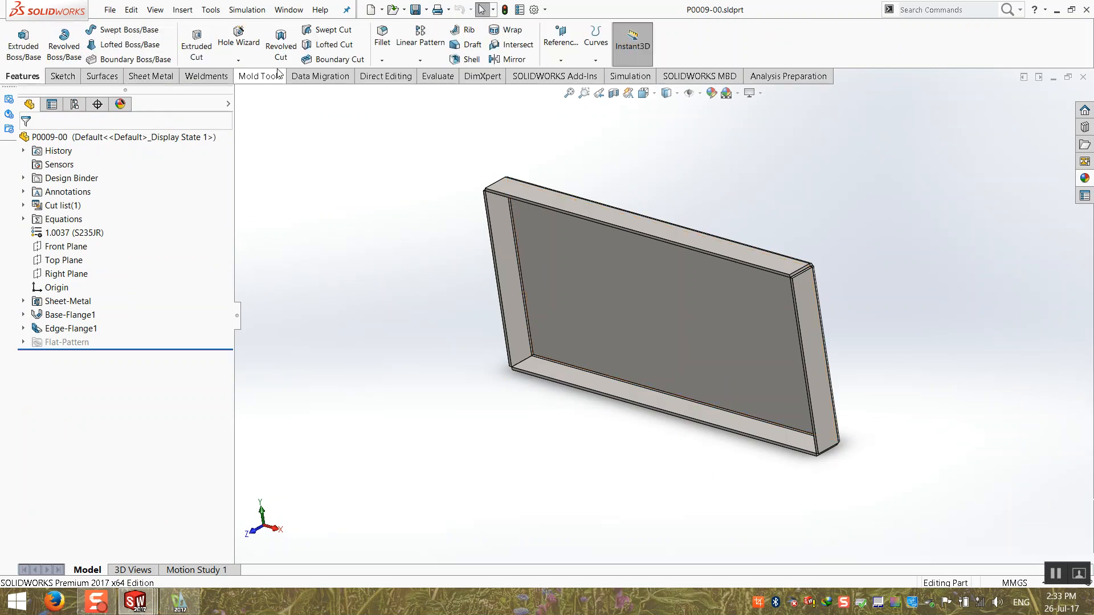
{"action": "left_click", "coordinate": [190, 50]}
{"action": "left_click", "coordinate": [588, 319]}
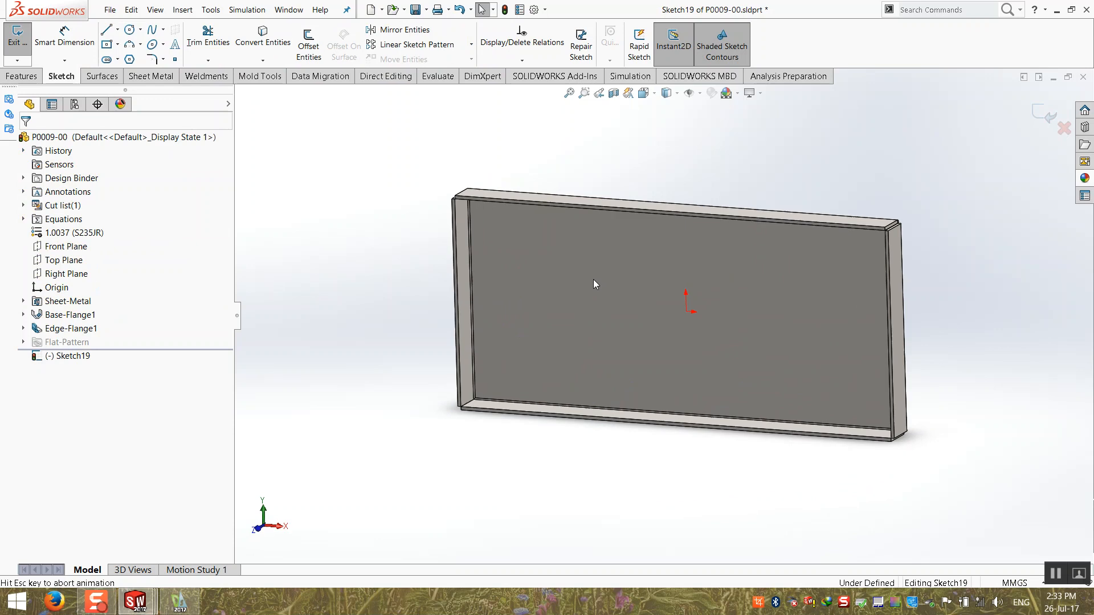
- Sketch a corner rectangle of about 208 by 84 mm on the plate's inner face
{"action": "left_click", "coordinate": [118, 44]}
{"action": "left_click", "coordinate": [143, 63]}
{"action": "left_click", "coordinate": [835, 243]}
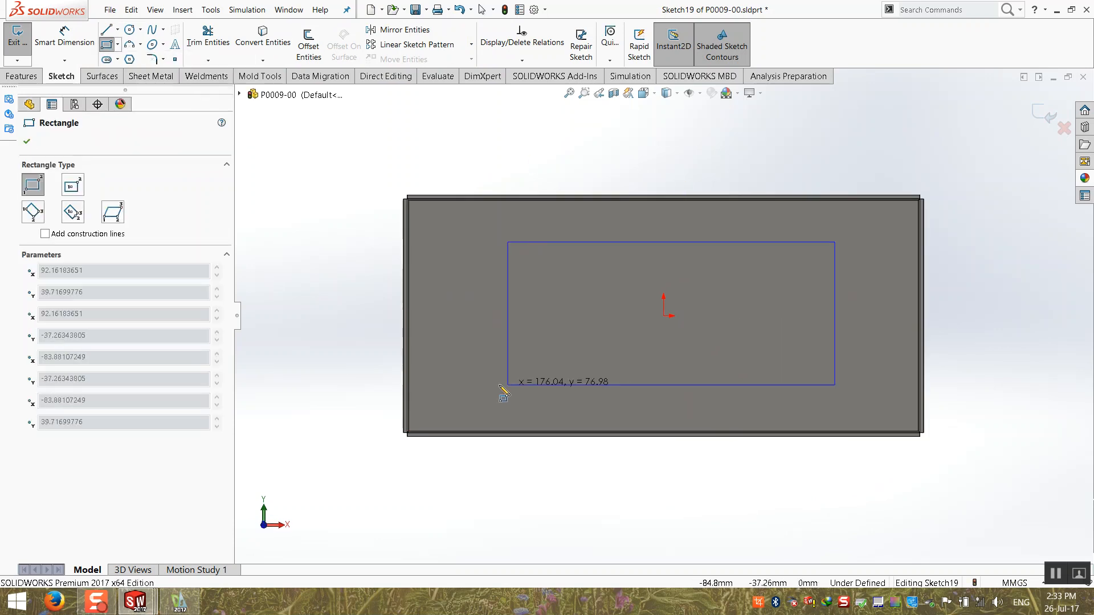
{"action": "left_click", "coordinate": [448, 397]}
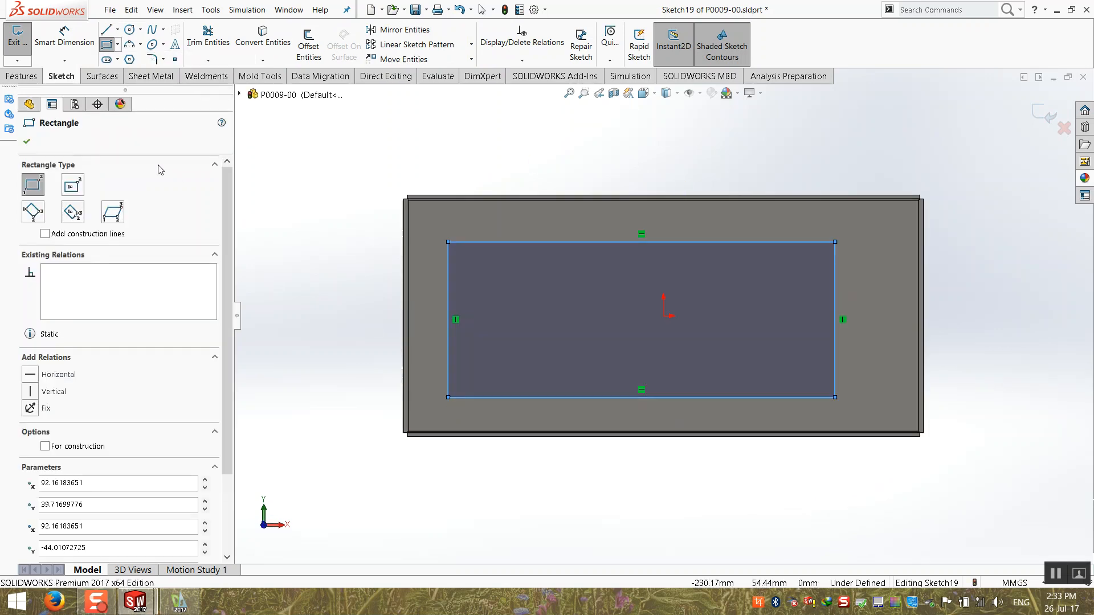
{"action": "left_click", "coordinate": [26, 142]}
- Dimension the rectangle's right side 12 mm from the part's outer right edge
{"action": "left_click", "coordinate": [63, 61]}
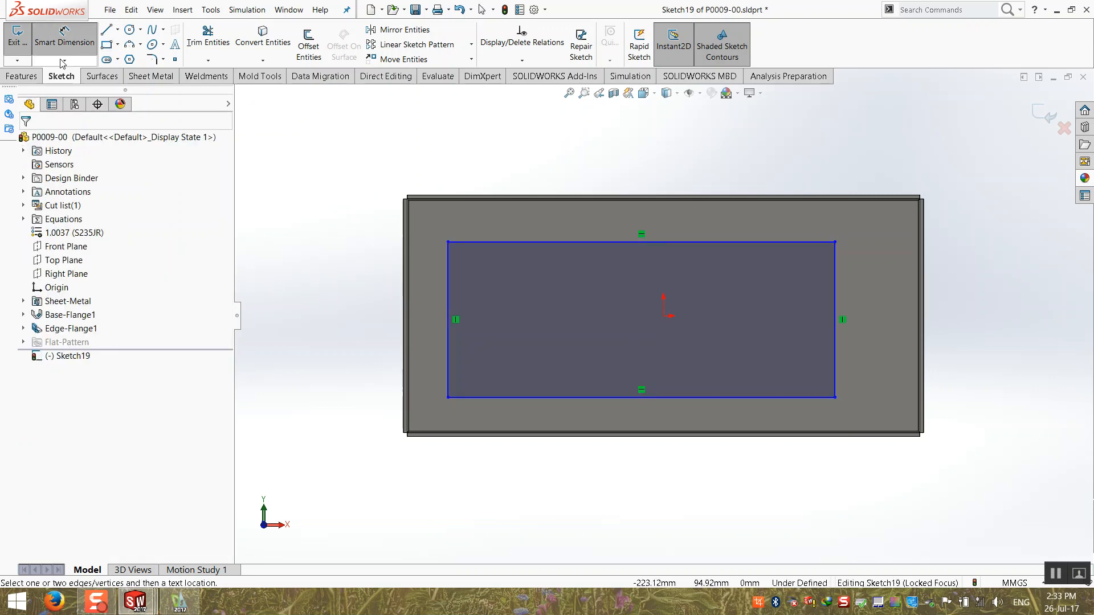
{"action": "left_click", "coordinate": [834, 274]}
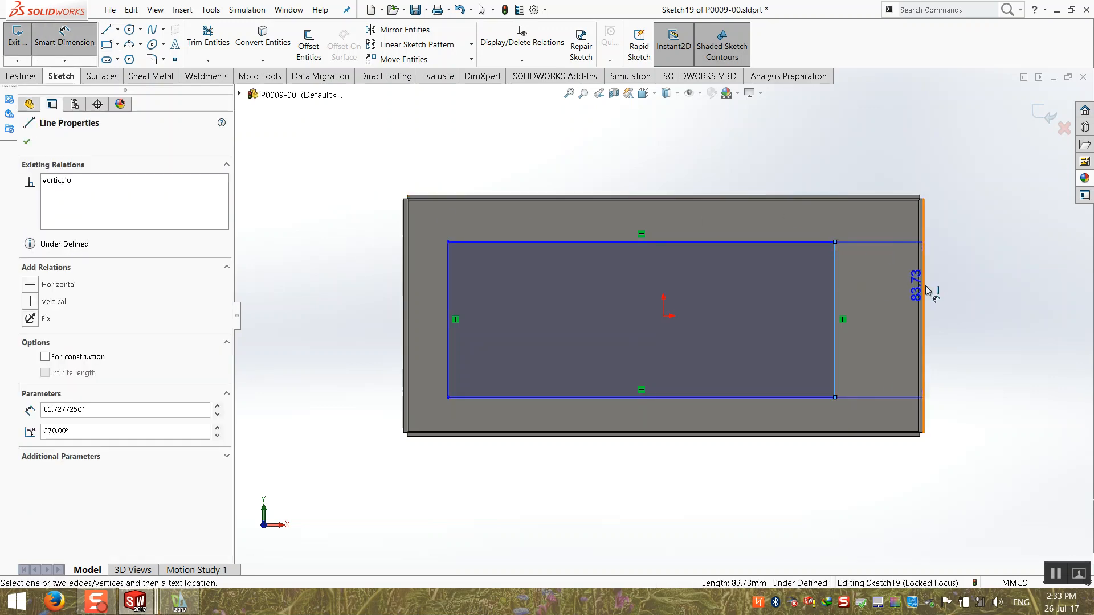
{"action": "left_click", "coordinate": [923, 293]}
{"action": "left_click", "coordinate": [872, 151]}
{"action": "type", "text": "12"}
{"action": "key", "text": "Return"}
{"action": "left_click", "coordinate": [726, 134]}
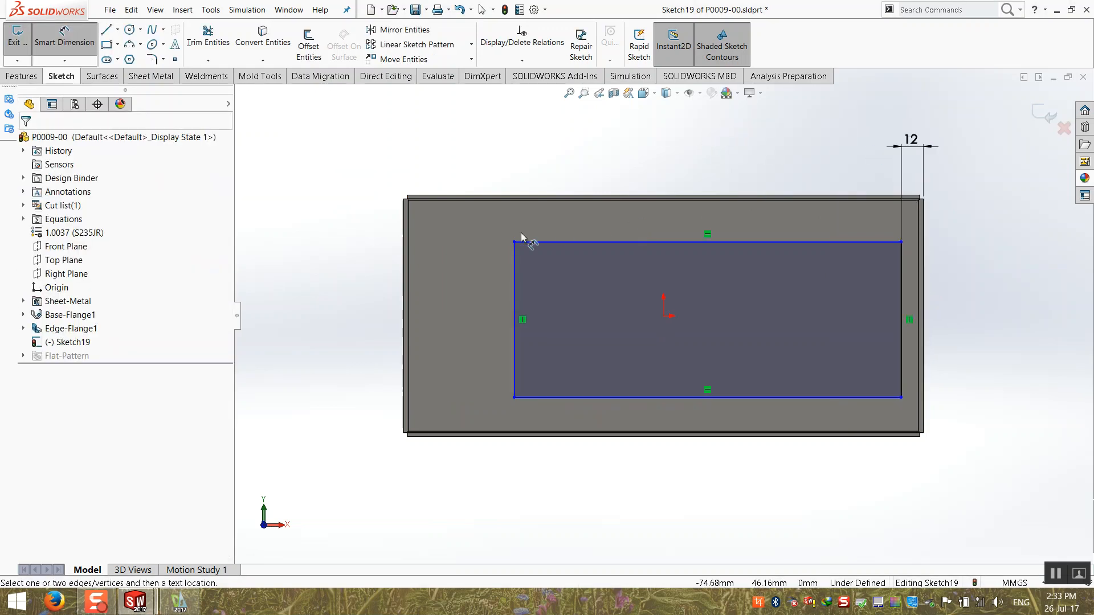
- Dimension the rectangle with a width of 200 mm and a height of 120 mm
{"action": "left_click", "coordinate": [537, 241]}
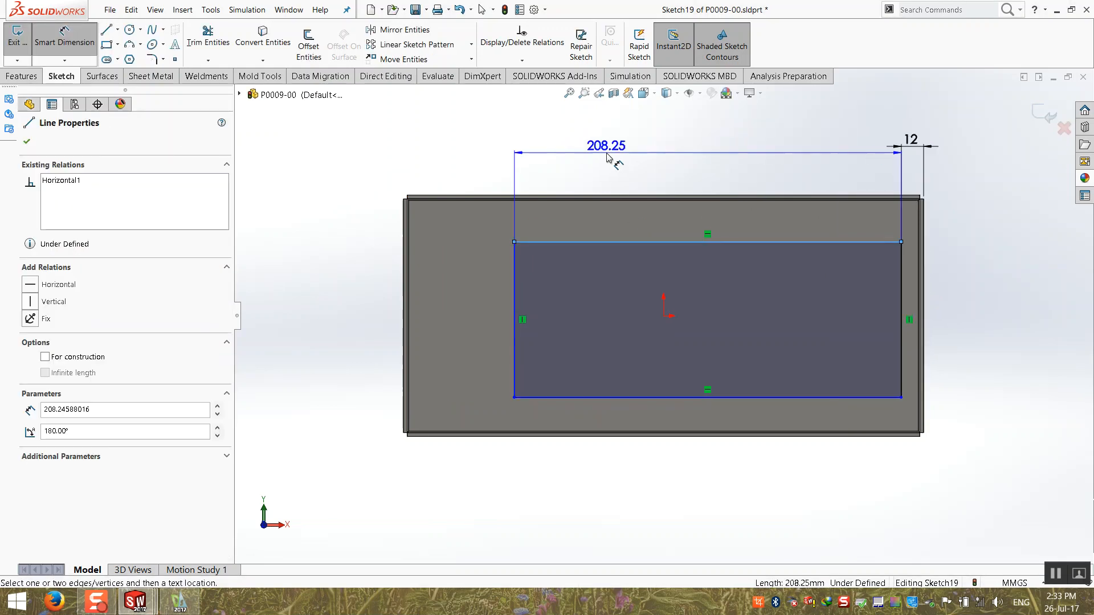
{"action": "left_click", "coordinate": [607, 157]}
{"action": "type", "text": "200"}
{"action": "key", "text": "Return"}
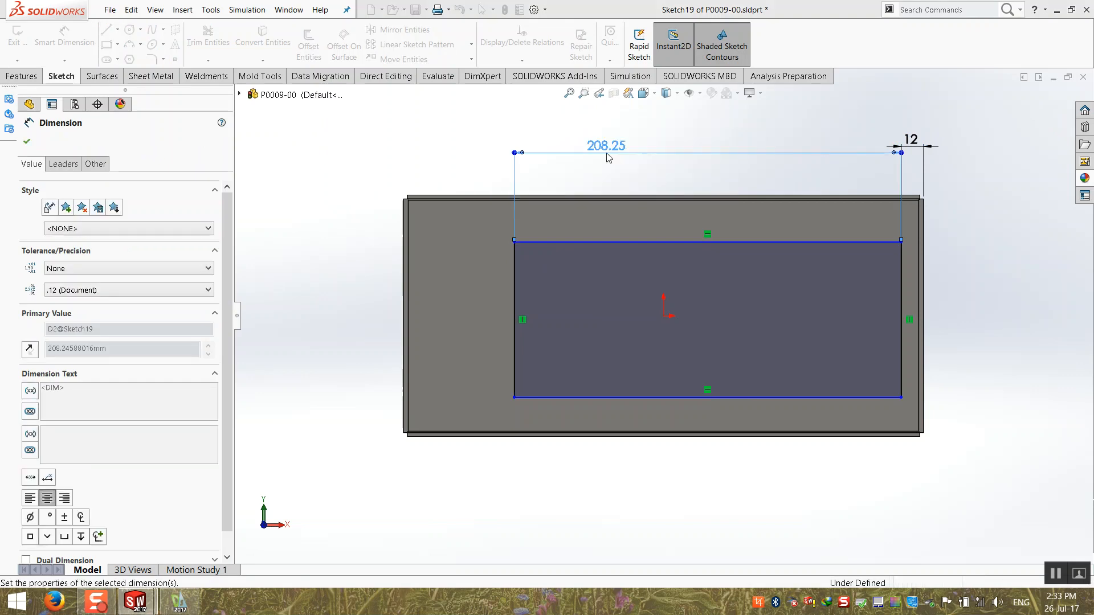
{"action": "left_click", "coordinate": [531, 302]}
{"action": "left_click", "coordinate": [470, 319]}
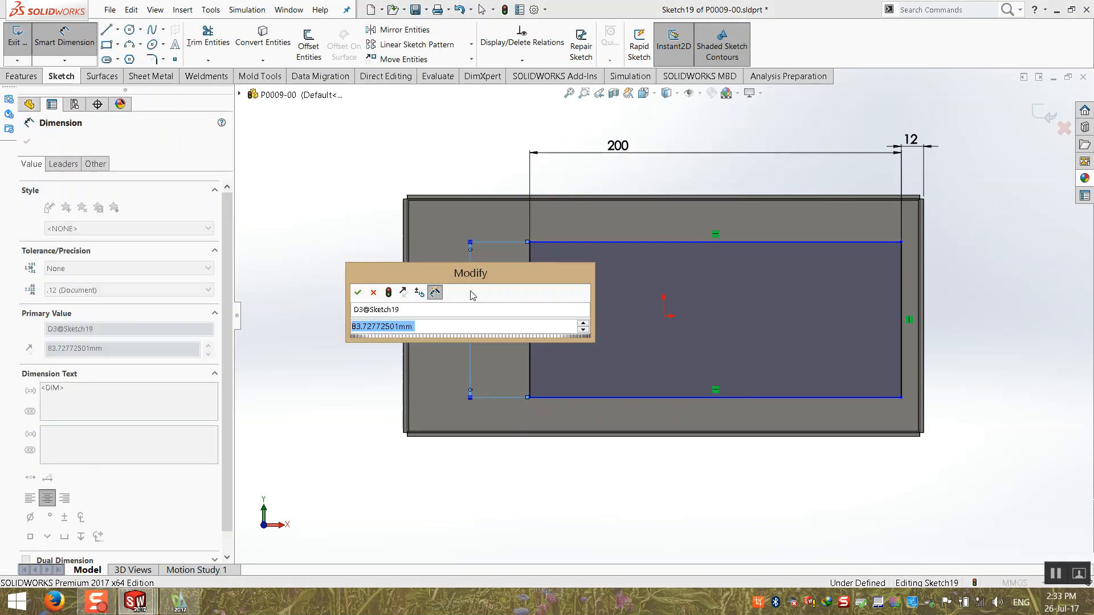
{"action": "type", "text": "120"}
{"action": "key", "text": "Return"}
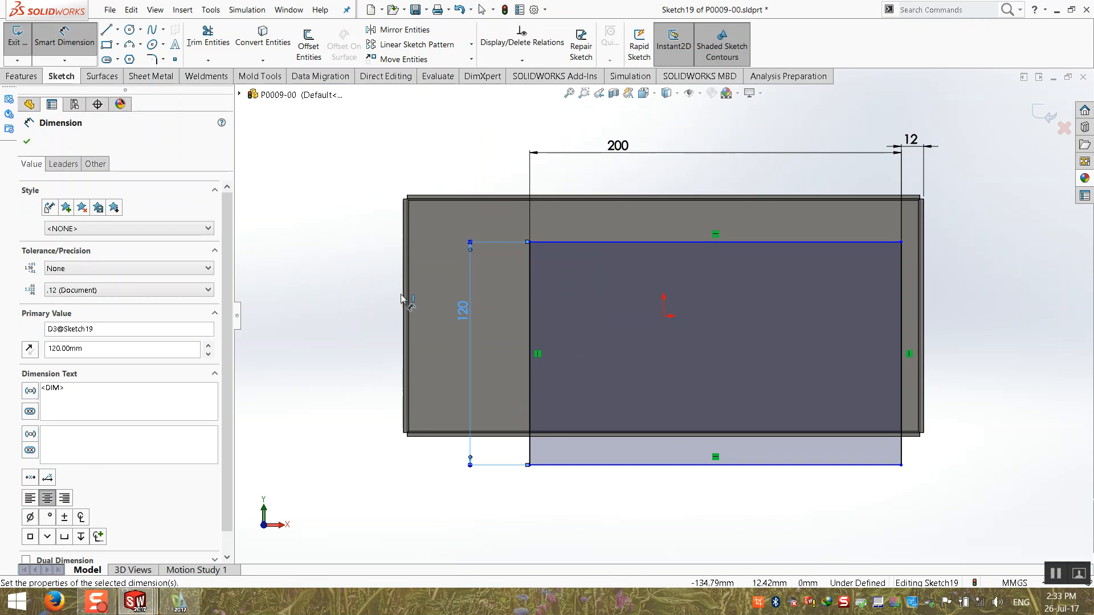
{"action": "key", "text": "Escape"}
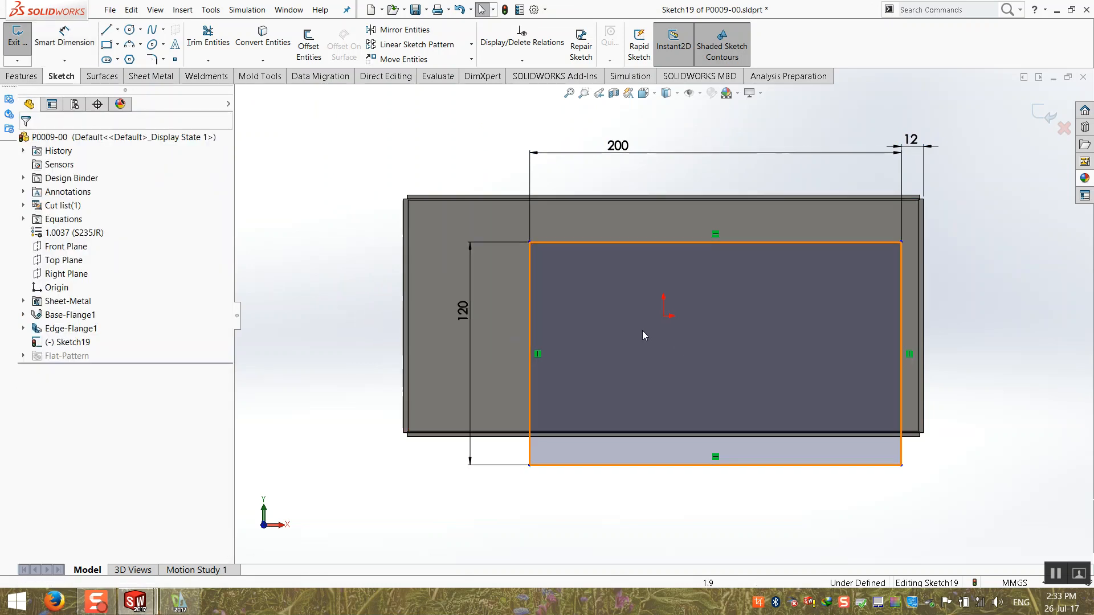
- Add a horizontal relation between the midpoint of the rectangle's left side and the origin
{"action": "right_click", "coordinate": [532, 319]}
{"action": "left_click", "coordinate": [586, 344]}
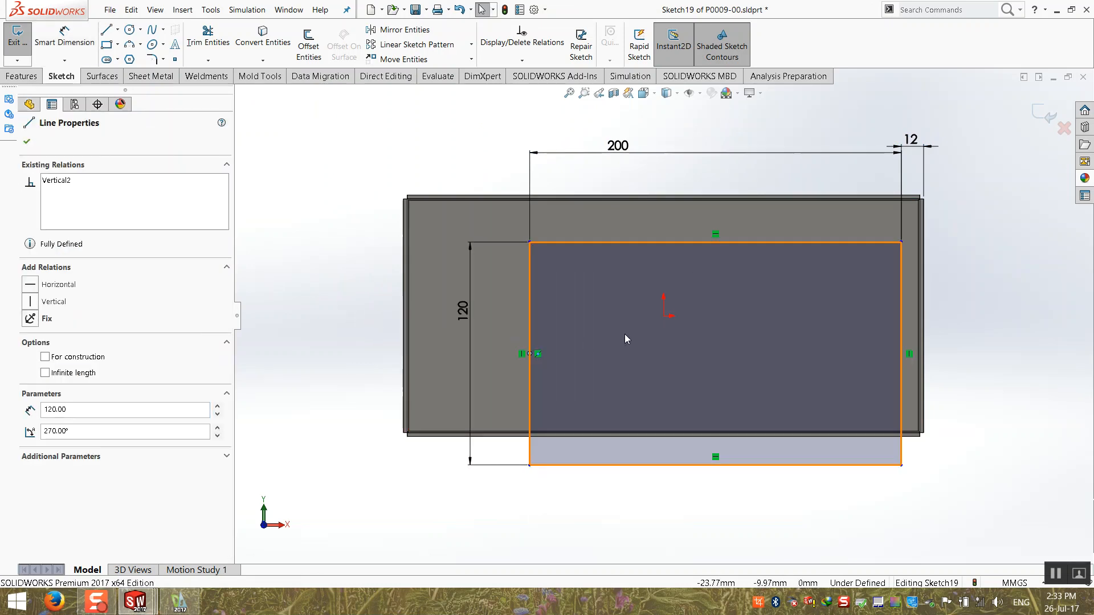
{"action": "left_click", "coordinate": [664, 316], "text": "ctrl"}
{"action": "left_click", "coordinate": [30, 342]}
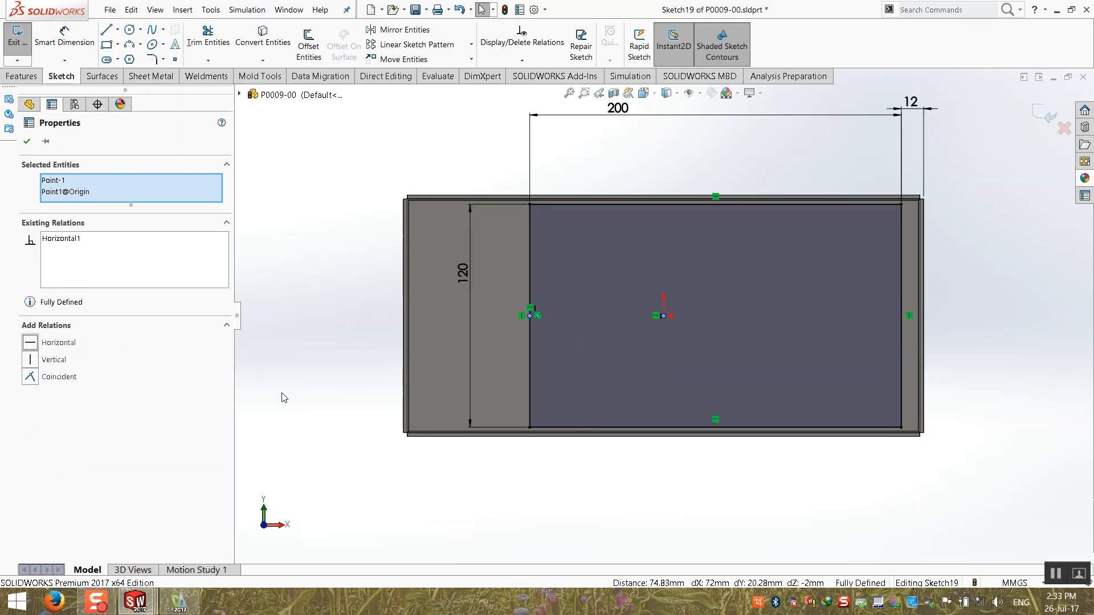
{"action": "key", "text": "Escape"}
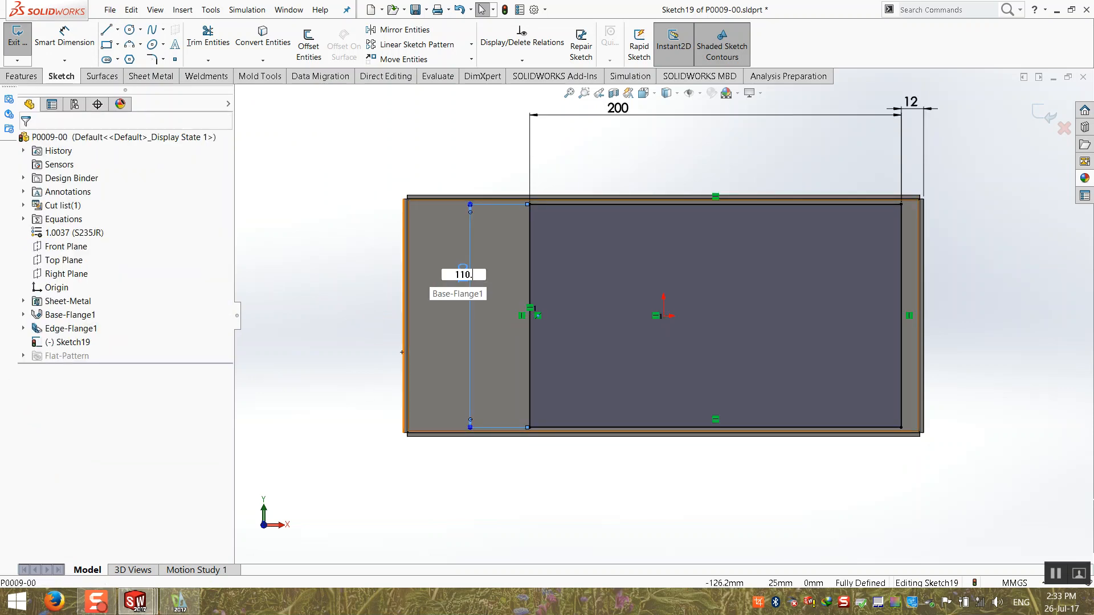
- Set the rectangle's height to 110.50 mm
{"action": "type", "text": "50"}
{"action": "key", "text": "Return"}
{"action": "left_click", "coordinate": [379, 274]}
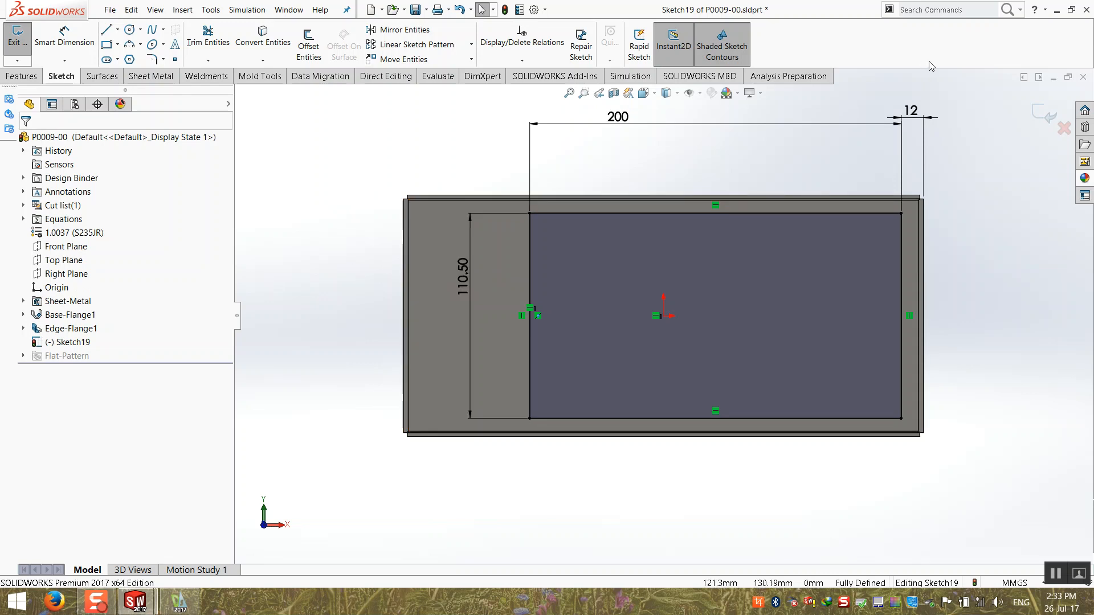
- Cut the rectangle through the sheet with its depth linked to the thickness, and save and close the part
{"action": "left_click", "coordinate": [1045, 114]}
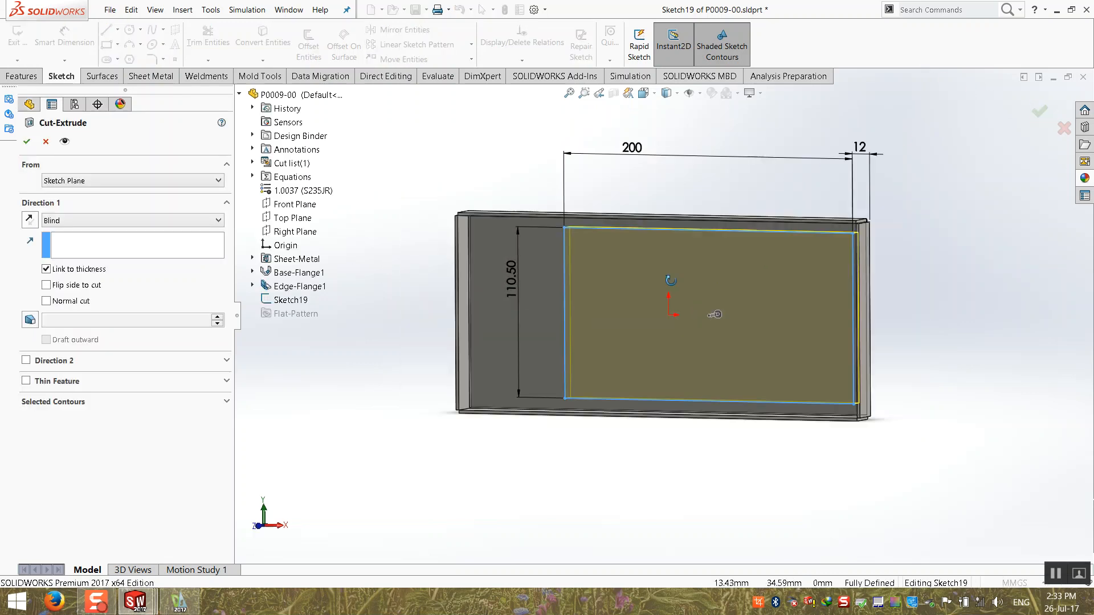
{"action": "left_click", "coordinate": [27, 142]}
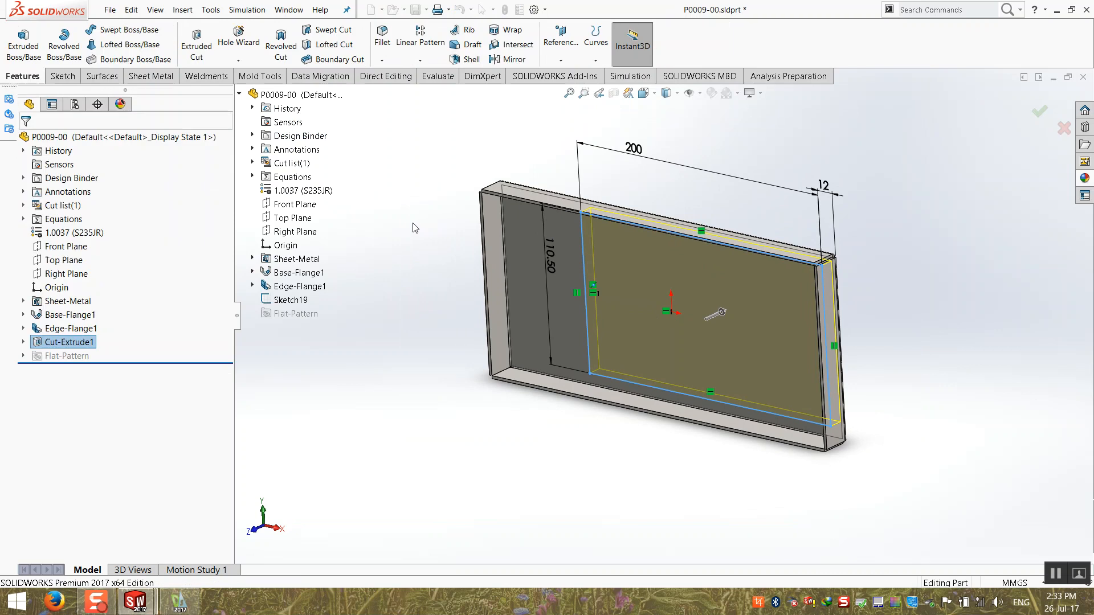
{"action": "left_click", "coordinate": [1083, 77]}
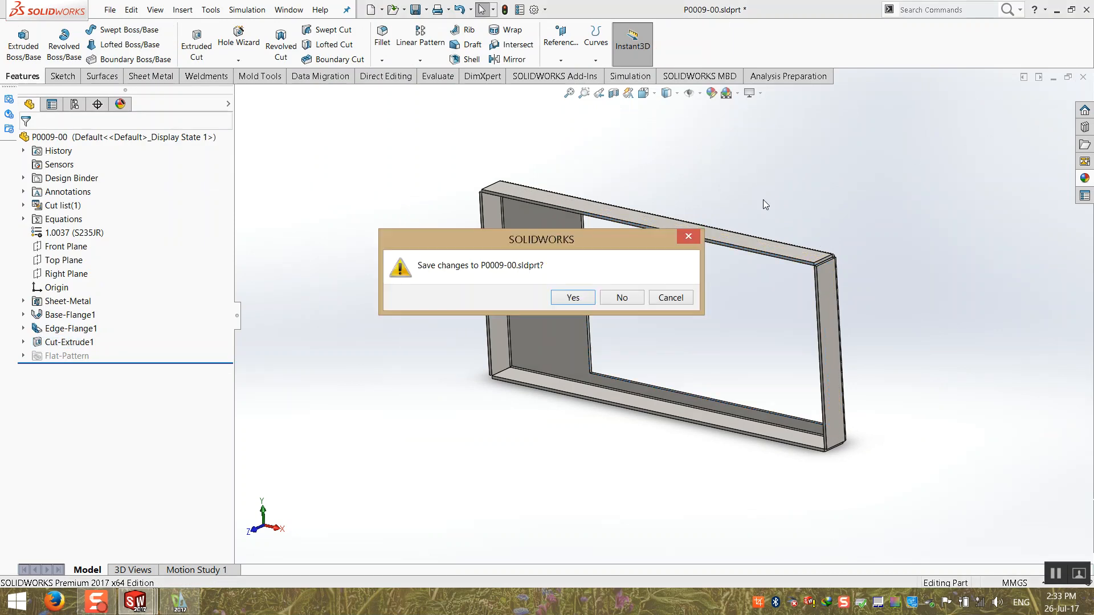
{"action": "left_click", "coordinate": [564, 301]}
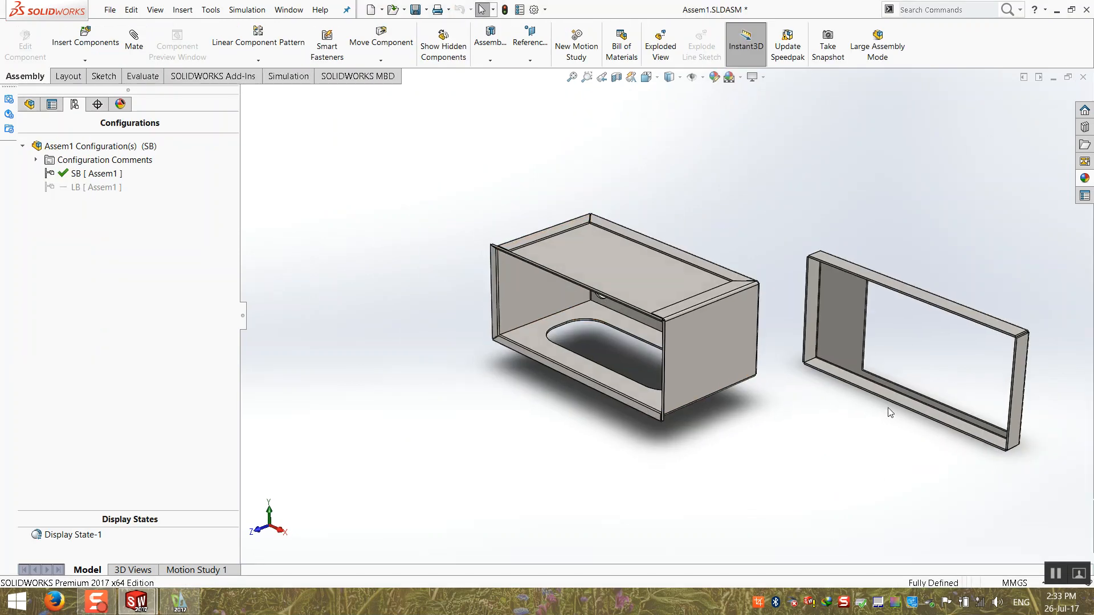
- Place the frame in front of the box and choose the cutout's two short side faces as width selections of a centered Width mate
{"action": "left_click_drag", "start_coordinate": [892, 396], "coordinate": [388, 456]}
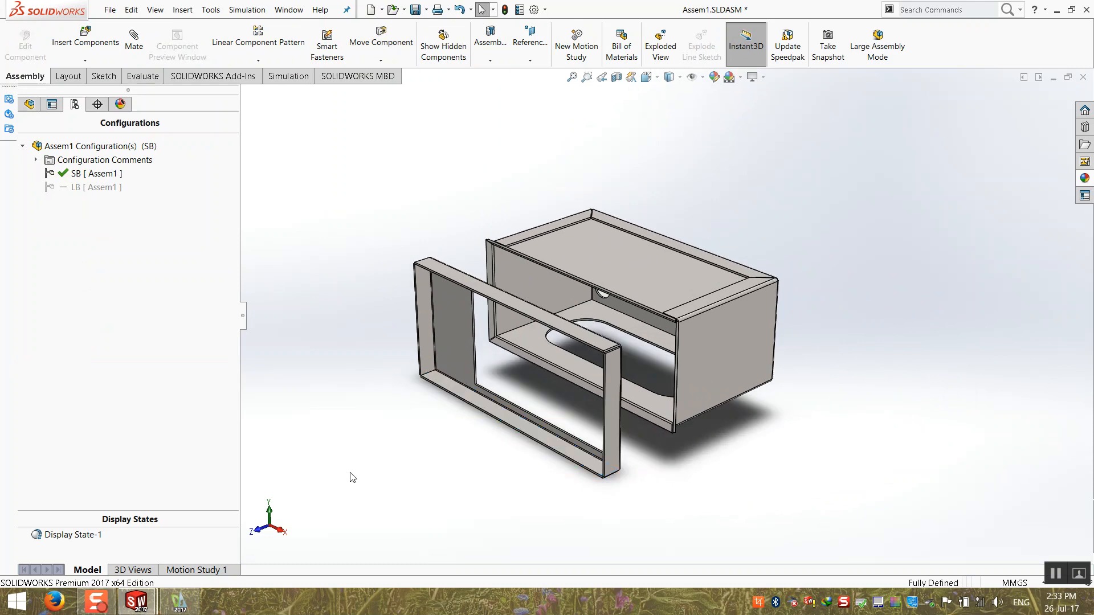
{"action": "left_click", "coordinate": [133, 41]}
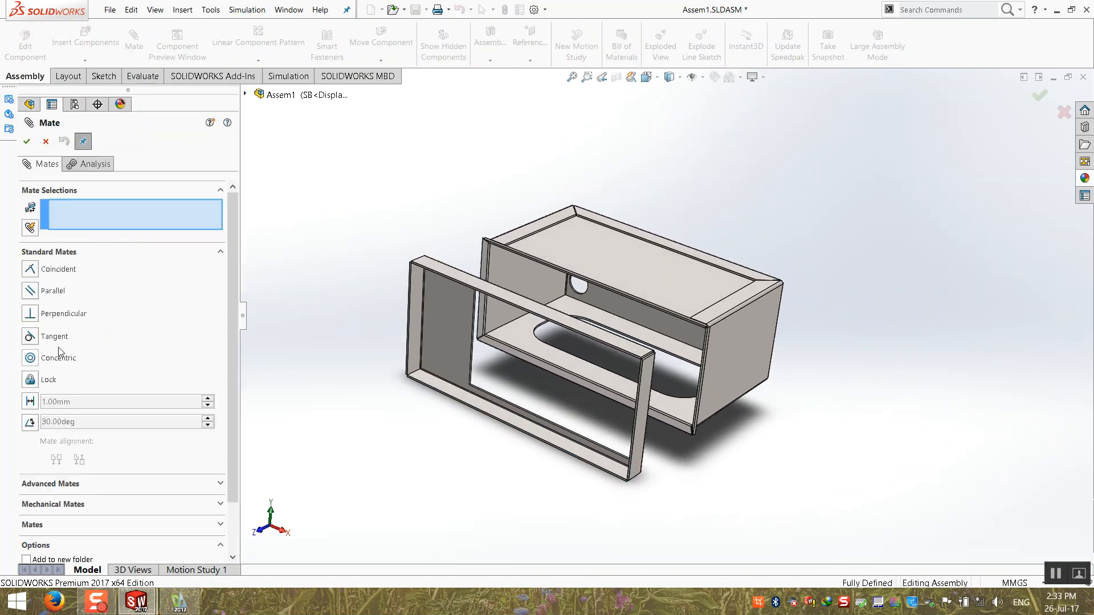
{"action": "left_click", "coordinate": [45, 253]}
{"action": "left_click", "coordinate": [45, 277]}
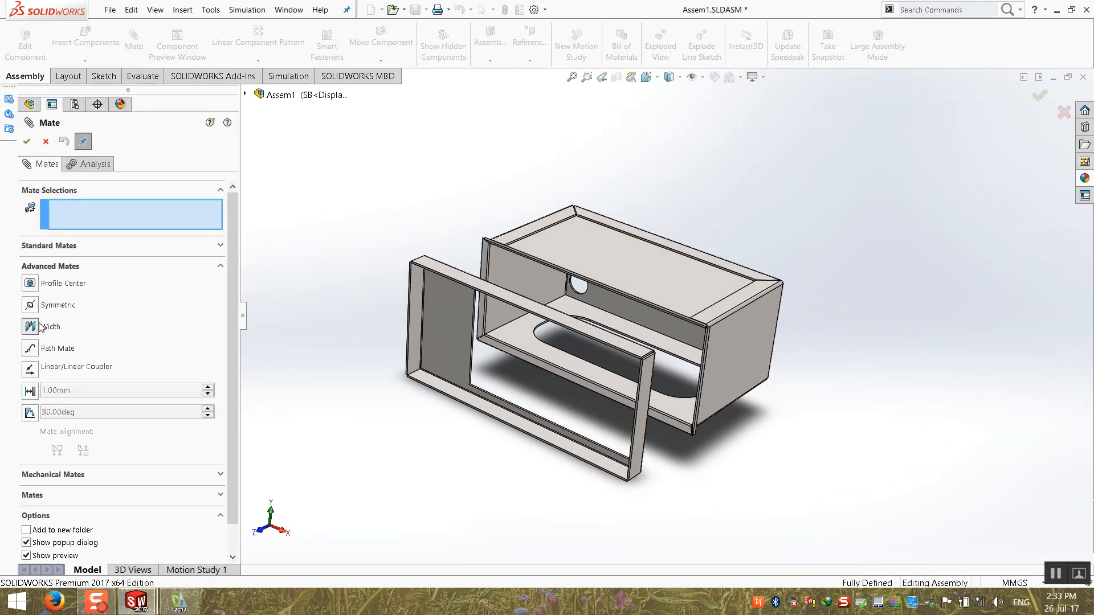
{"action": "left_click", "coordinate": [38, 325]}
{"action": "scroll", "coordinate": [497, 376], "scroll_direction": "down", "scroll_amount": 8}
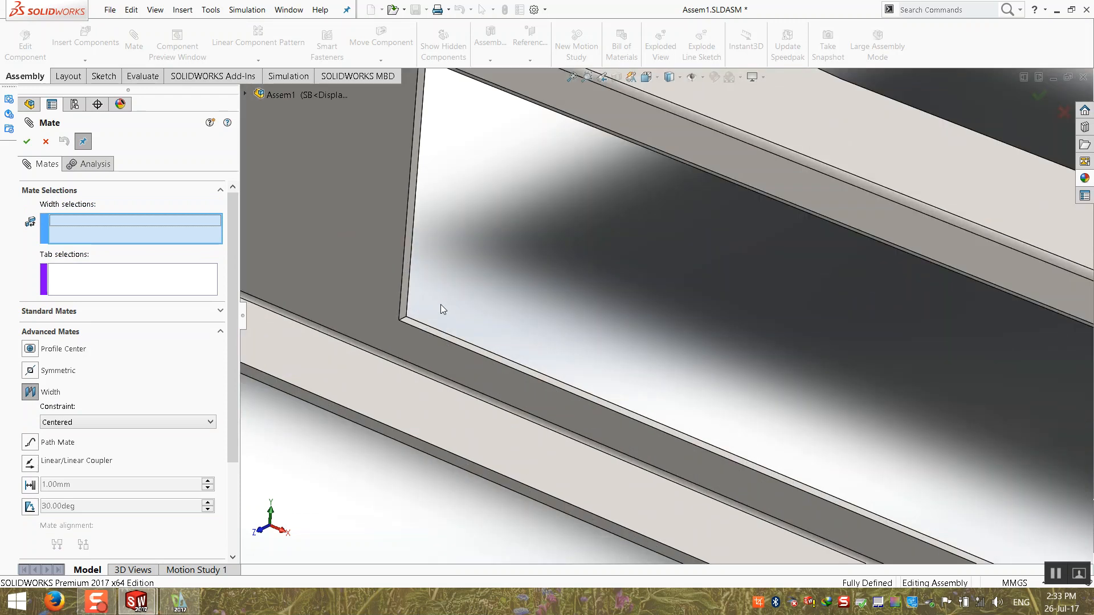
{"action": "left_click", "coordinate": [406, 323]}
{"action": "middle_click_drag", "start_coordinate": [447, 355], "coordinate": [544, 438]}
{"action": "scroll", "coordinate": [719, 460], "scroll_direction": "up", "scroll_amount": 7}
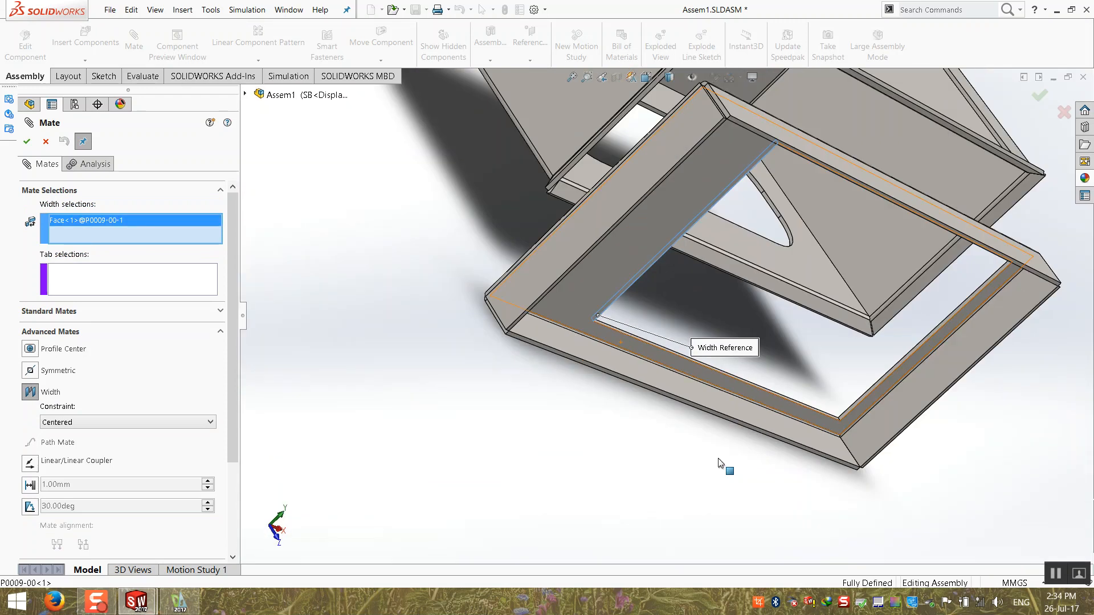
{"action": "scroll", "coordinate": [908, 373], "scroll_direction": "down", "scroll_amount": 7}
{"action": "left_click", "coordinate": [920, 430]}
{"action": "key", "text": "ctrl+7"}
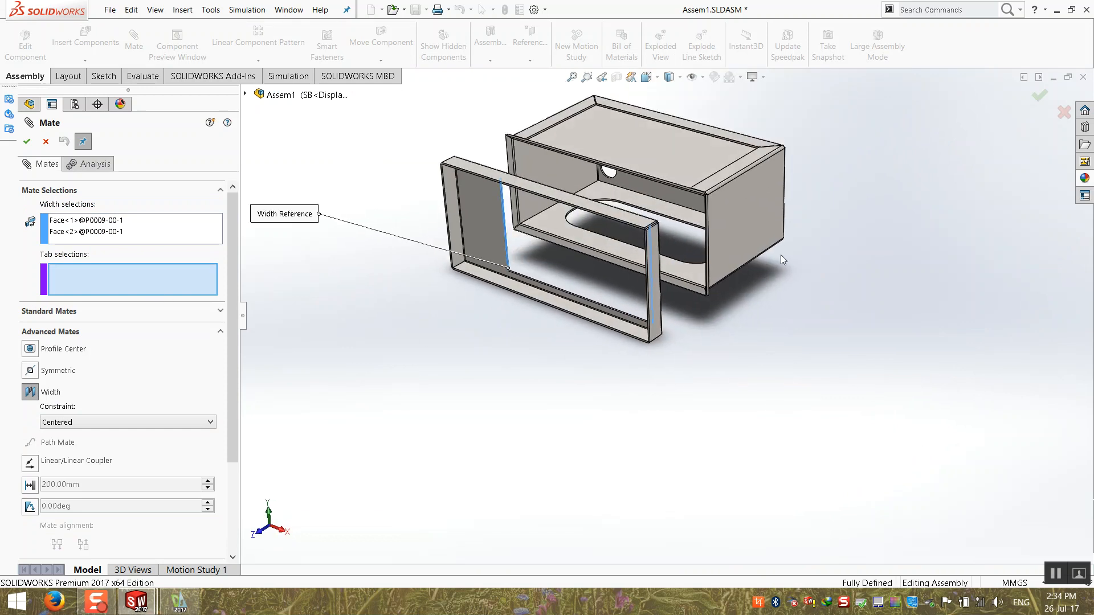
- Pick the box's two outer end faces as tab selections and apply the Width mate
{"action": "left_click", "coordinate": [750, 225]}
{"action": "middle_click_drag", "start_coordinate": [534, 323], "coordinate": [678, 359]}
{"action": "left_click", "coordinate": [600, 180]}
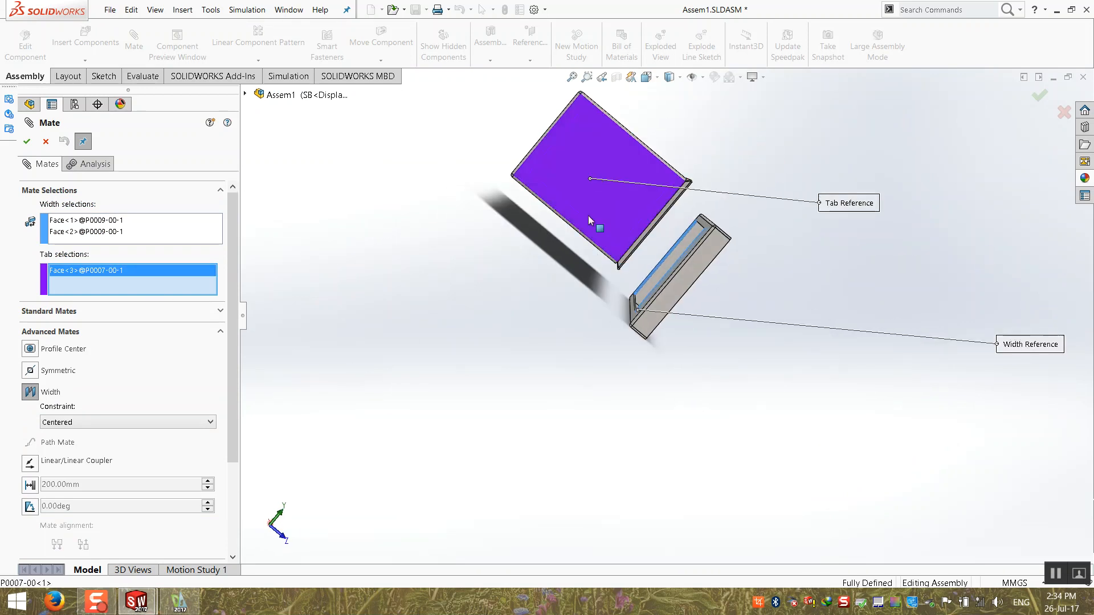
{"action": "middle_click_drag", "start_coordinate": [650, 301], "coordinate": [557, 189]}
{"action": "key", "text": "ctrl+7"}
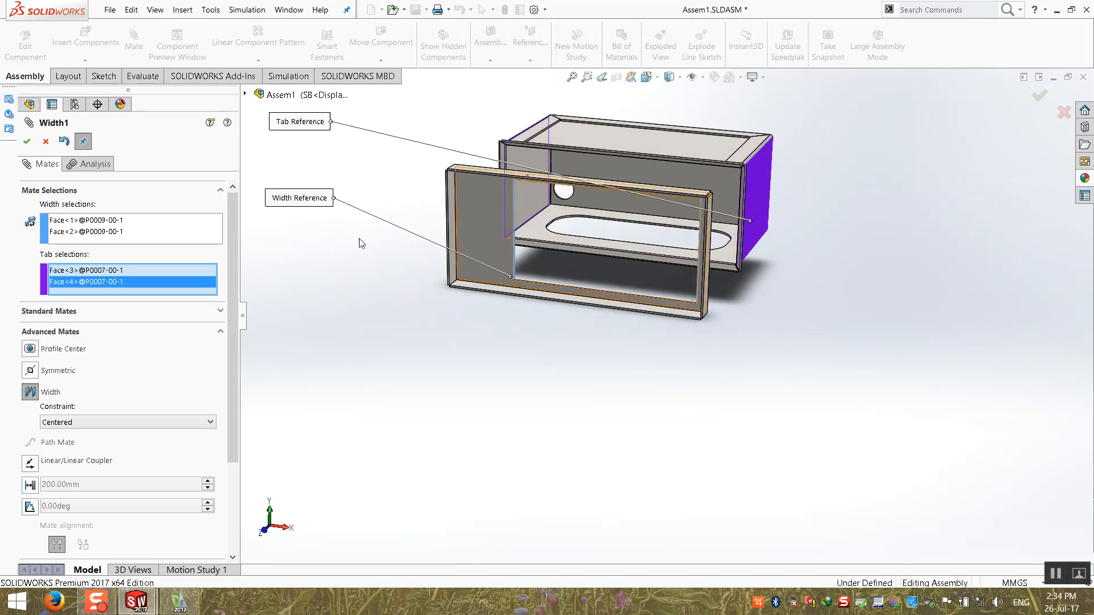
{"action": "double_click", "coordinate": [24, 144]}
- Move the frame behind the box and choose its outer upper and lower faces as width selections of a second centered Width mate
{"action": "left_click_drag", "start_coordinate": [482, 267], "coordinate": [582, 142]}
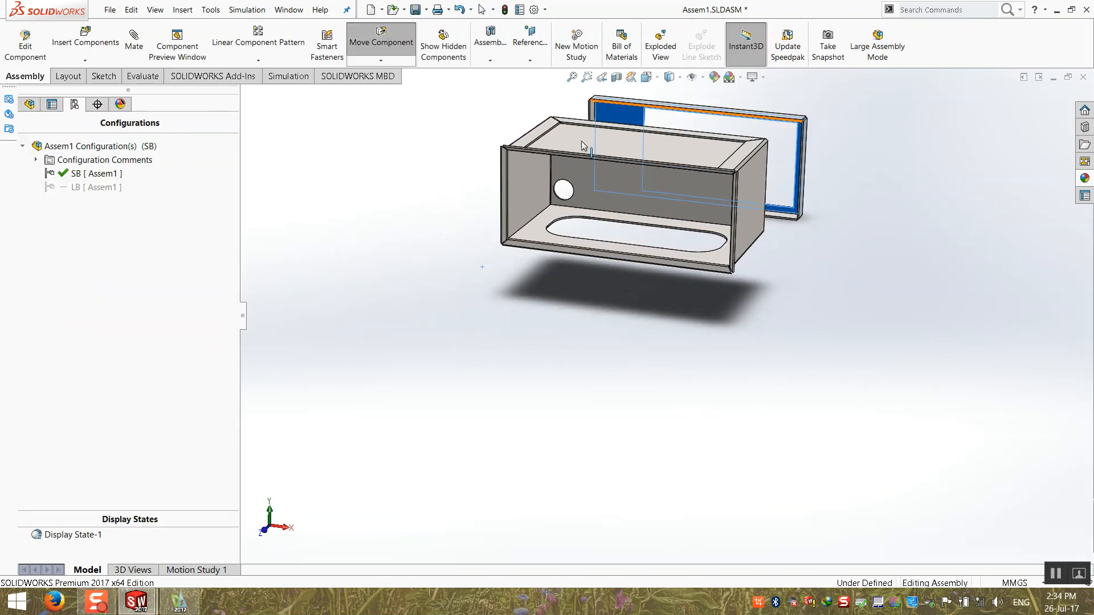
{"action": "left_click", "coordinate": [134, 39]}
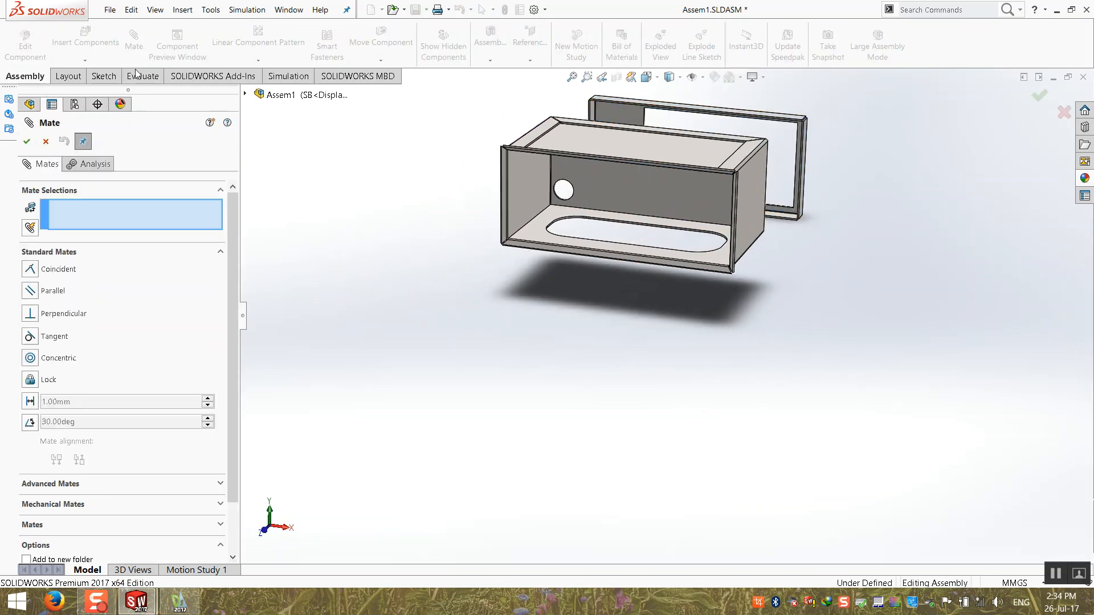
{"action": "left_click", "coordinate": [68, 252]}
{"action": "left_click", "coordinate": [55, 267]}
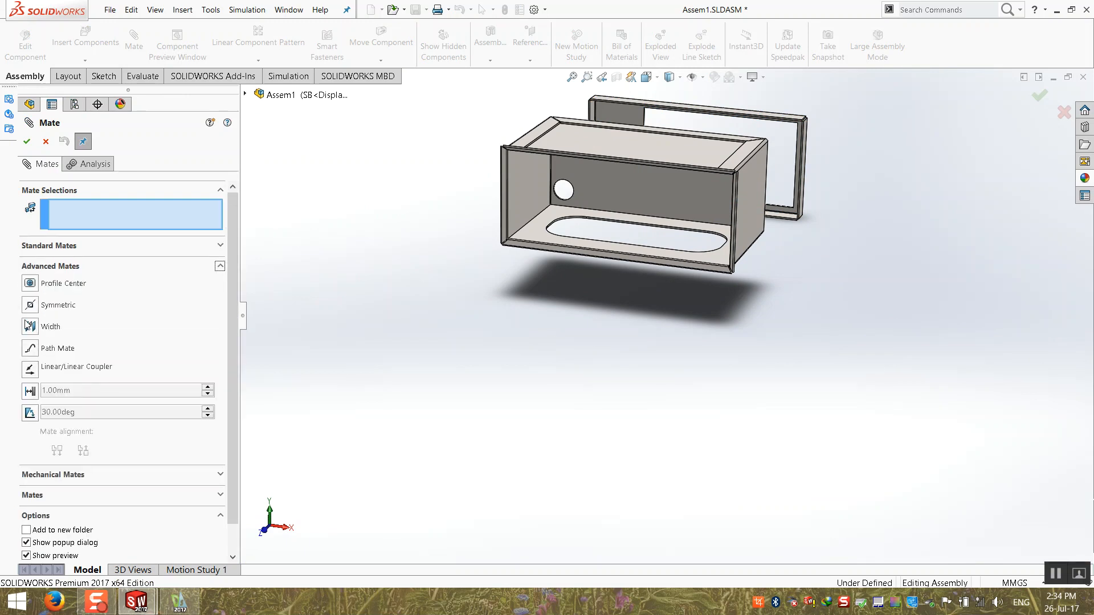
{"action": "left_click", "coordinate": [33, 329]}
{"action": "middle_click_drag", "start_coordinate": [748, 196], "coordinate": [704, 212]}
{"action": "scroll", "coordinate": [825, 122], "scroll_direction": "down", "scroll_amount": 5}
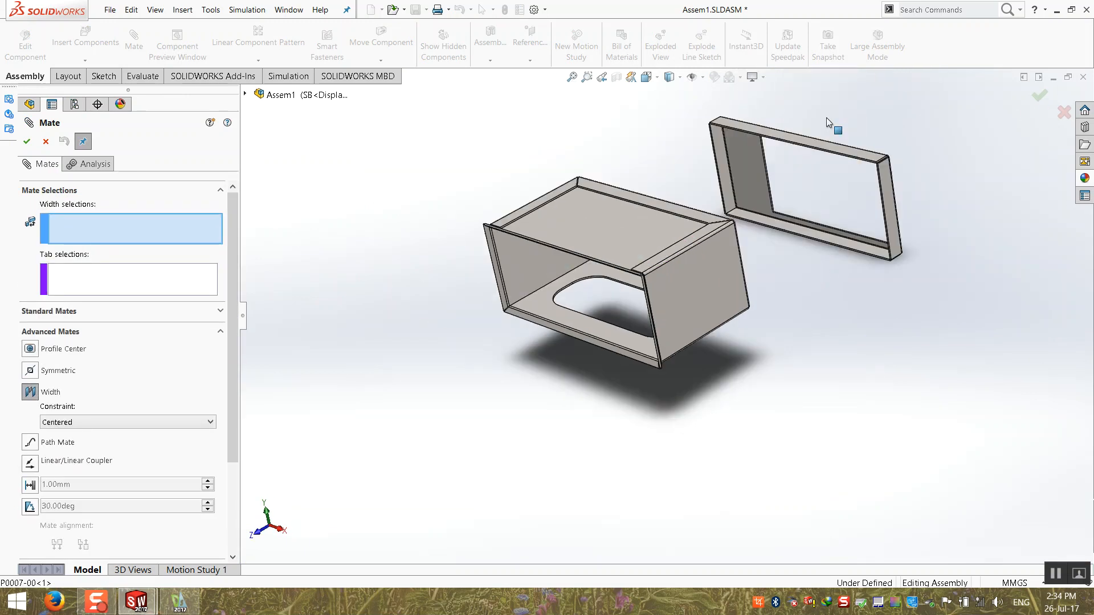
{"action": "left_click", "coordinate": [805, 191]}
{"action": "scroll", "coordinate": [776, 274], "scroll_direction": "up", "scroll_amount": 3}
{"action": "middle_click_drag", "start_coordinate": [777, 273], "coordinate": [793, 516]}
{"action": "left_click", "coordinate": [869, 446]}
{"action": "scroll", "coordinate": [869, 447], "scroll_direction": "up", "scroll_amount": 3}
- Pick the box's upper and lower rear flange faces as tab selections and apply the second Width mate
{"action": "left_click", "coordinate": [579, 296]}
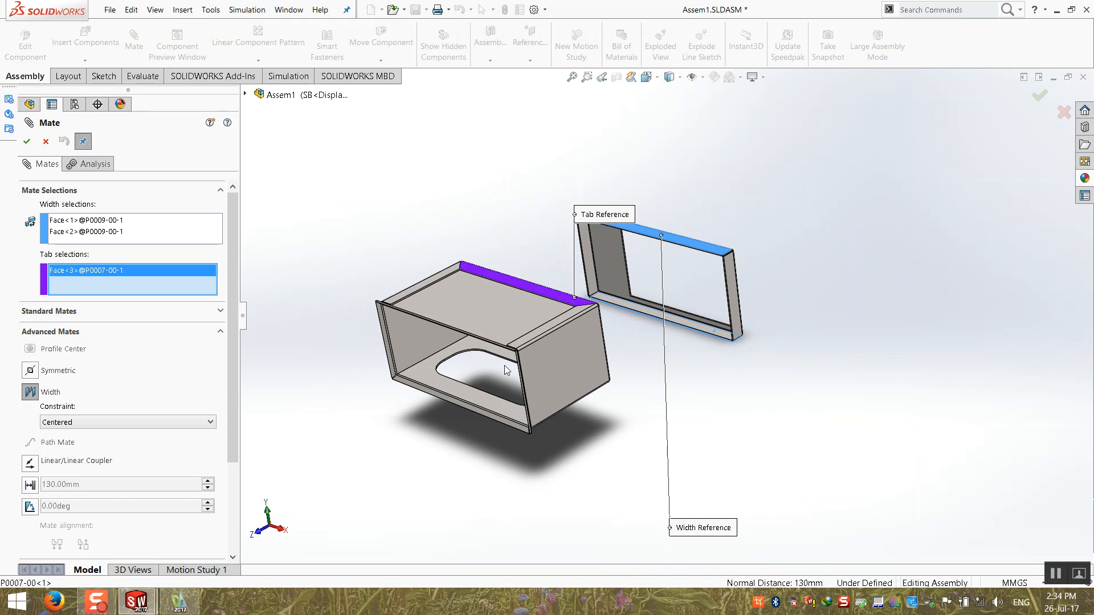
{"action": "middle_click_drag", "start_coordinate": [506, 370], "coordinate": [510, 302]}
{"action": "left_click", "coordinate": [560, 301]}
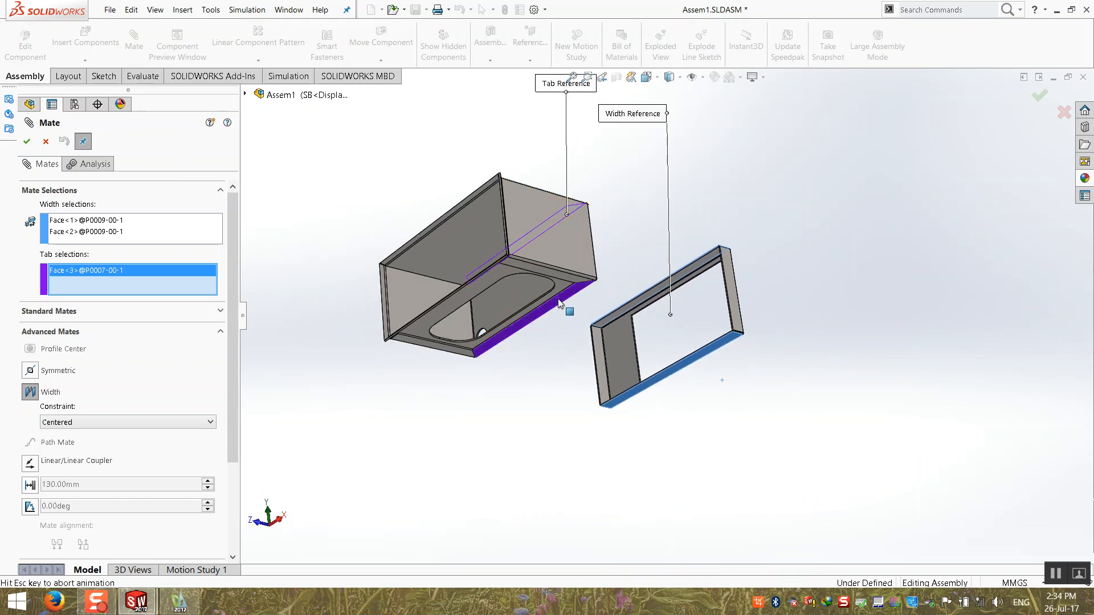
{"action": "left_click", "coordinate": [26, 142]}
- Slide the frame clear of the box and measure the distance between the box's two outer end faces
{"action": "left_click_drag", "start_coordinate": [611, 370], "coordinate": [384, 305]}
{"action": "mouse_move", "coordinate": [422, 300]}
{"action": "middle_mouse_down"}
{"action": "mouse_move", "coordinate": [529, 327]}
{"action": "mouse_move", "coordinate": [405, 333]}
{"action": "middle_mouse_up"}
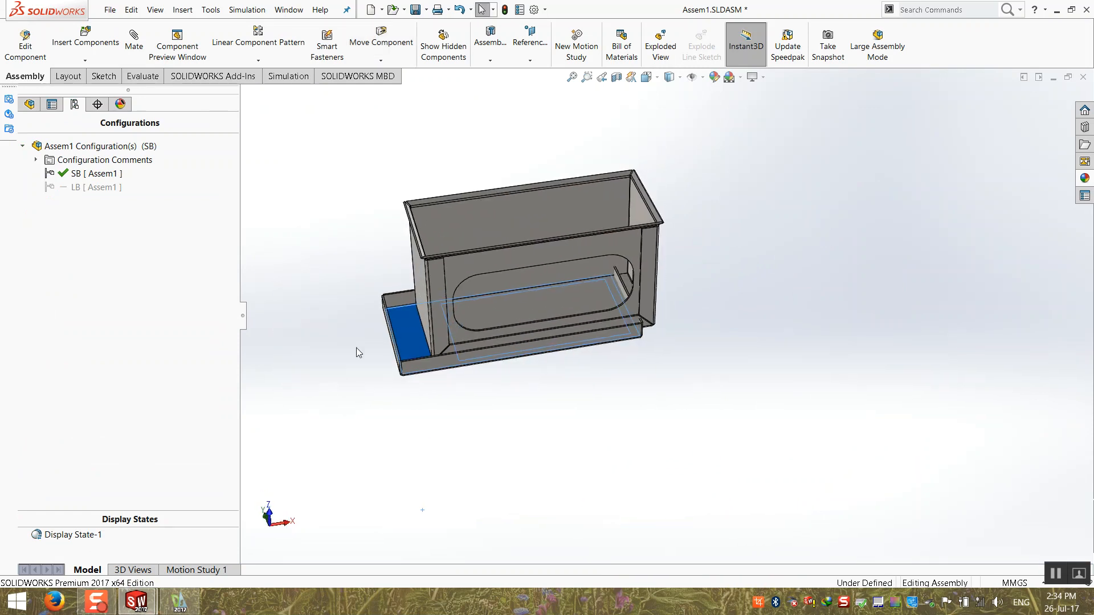
{"action": "left_click", "coordinate": [409, 325]}
{"action": "left_click_drag", "start_coordinate": [409, 326], "coordinate": [430, 454]}
{"action": "left_click", "coordinate": [141, 76]}
{"action": "left_click", "coordinate": [206, 42]}
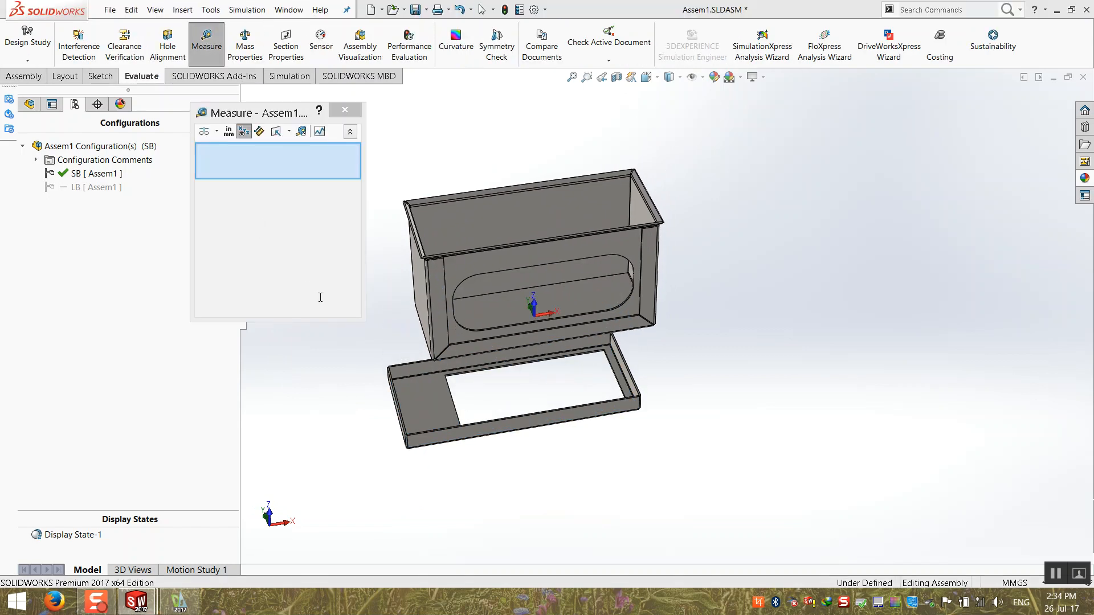
{"action": "middle_click_drag", "start_coordinate": [405, 292], "coordinate": [374, 316]}
{"action": "left_click", "coordinate": [449, 295]}
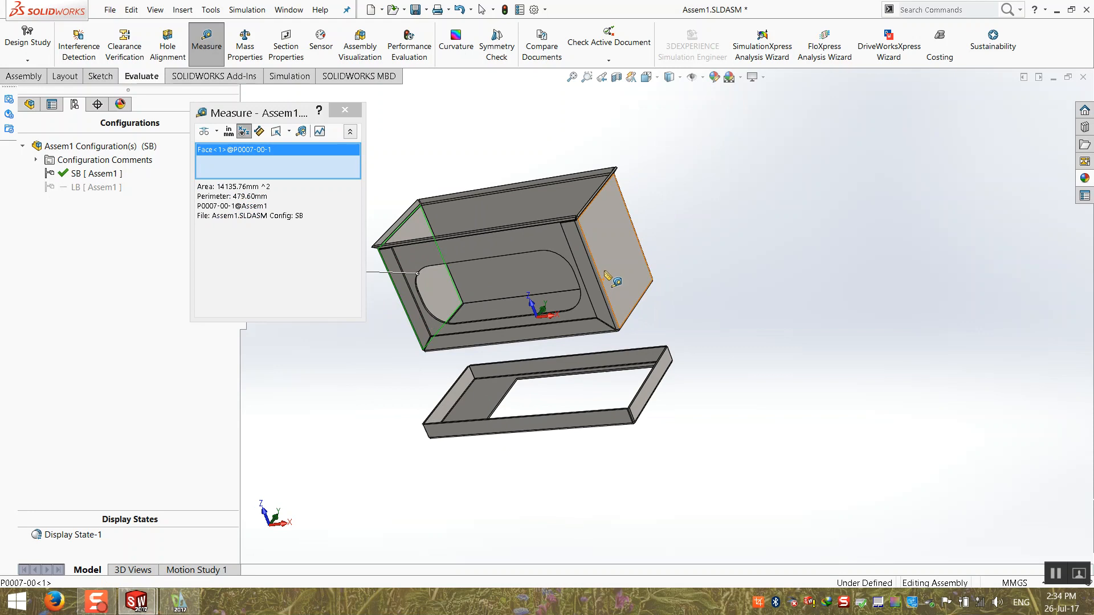
{"action": "left_click", "coordinate": [616, 260]}
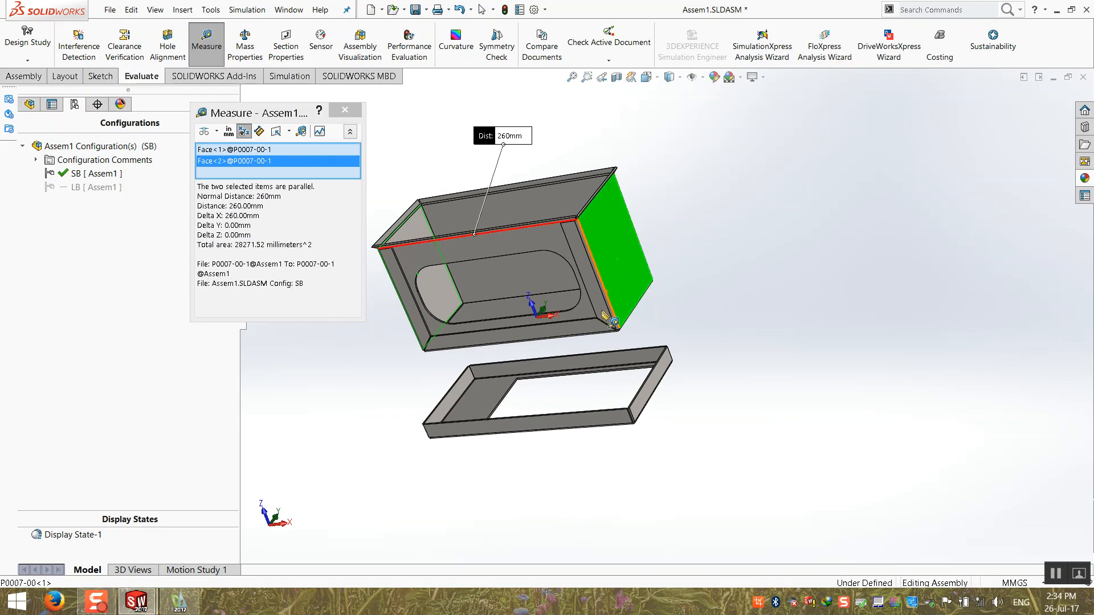
{"action": "left_click", "coordinate": [352, 110]}
- Open the frame part from the assembly and set its rectangular cutout's width to 260 mm
{"action": "middle_click_drag", "start_coordinate": [408, 330], "coordinate": [450, 348]}
{"action": "scroll", "coordinate": [474, 393], "scroll_direction": "down", "scroll_amount": 3}
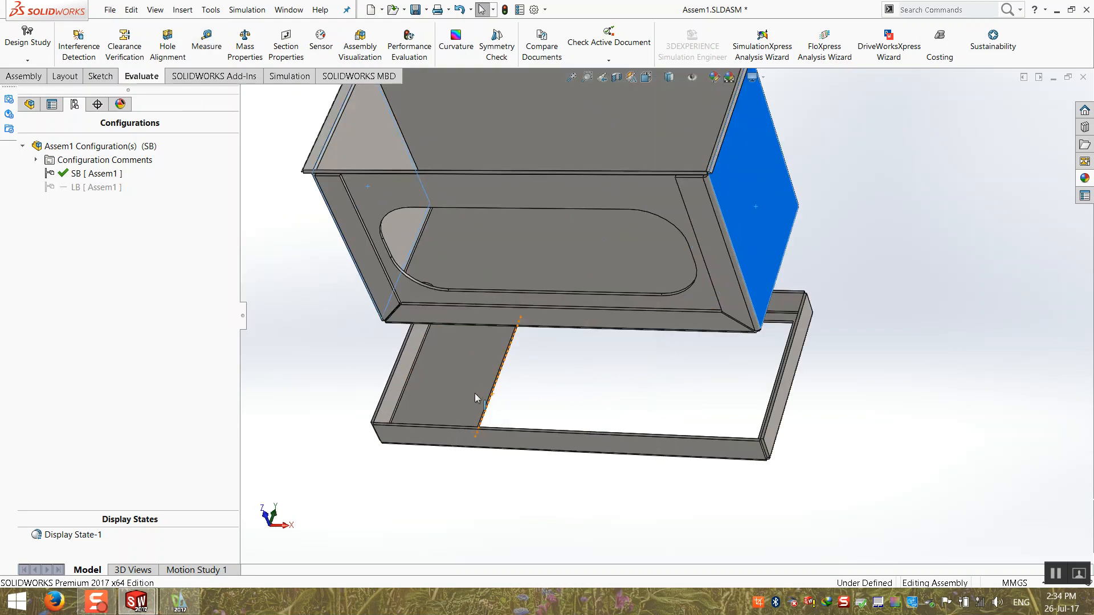
{"action": "left_click", "coordinate": [462, 369]}
{"action": "right_click", "coordinate": [463, 368]}
{"action": "left_click", "coordinate": [470, 142]}
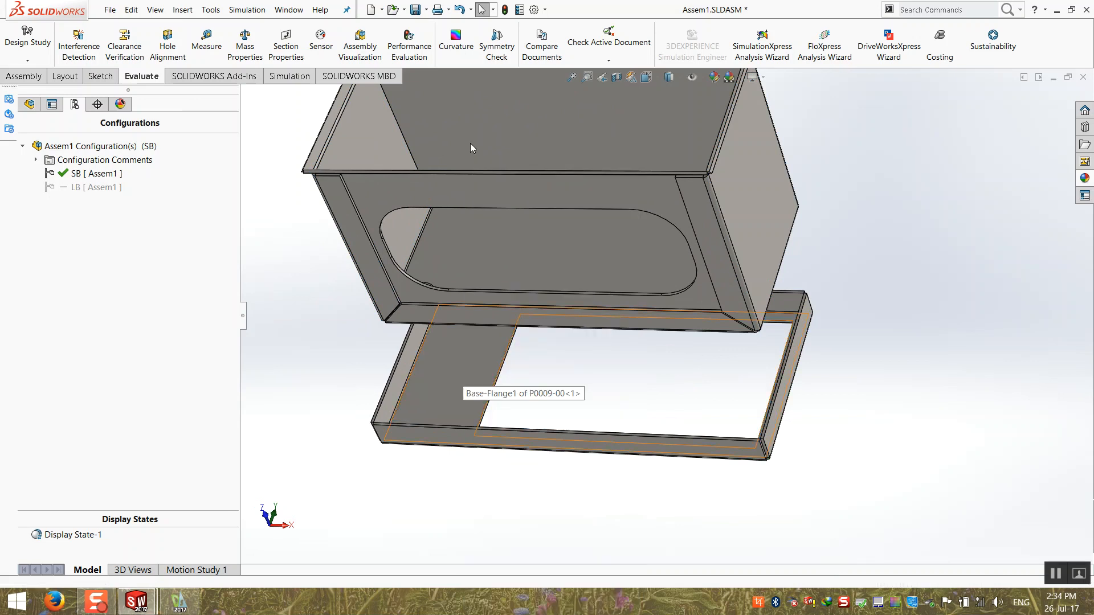
{"action": "left_click", "coordinate": [70, 343]}
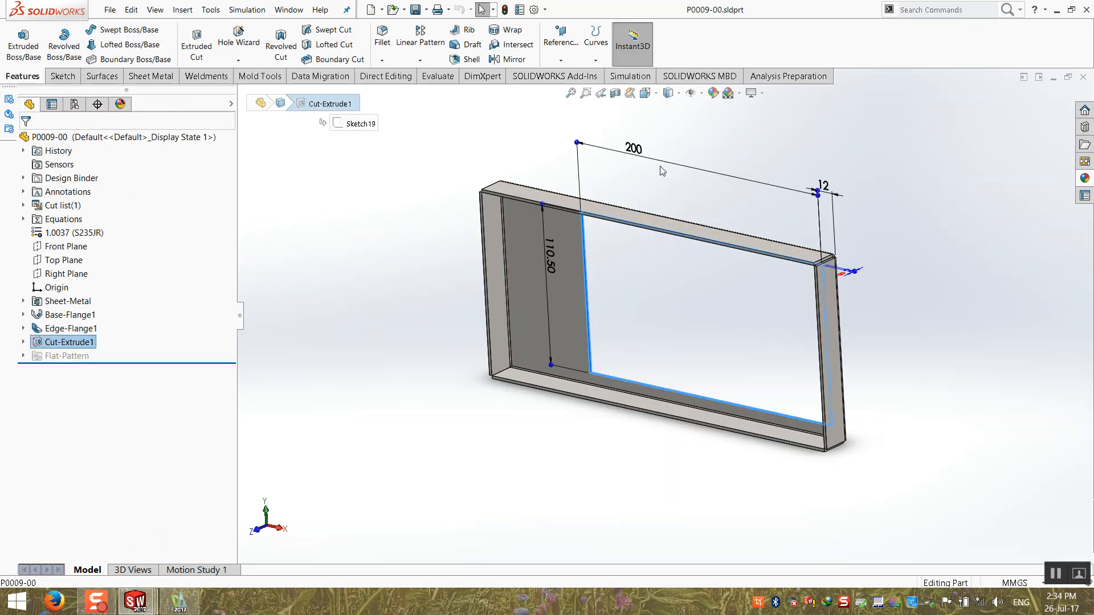
{"action": "left_click", "coordinate": [637, 154]}
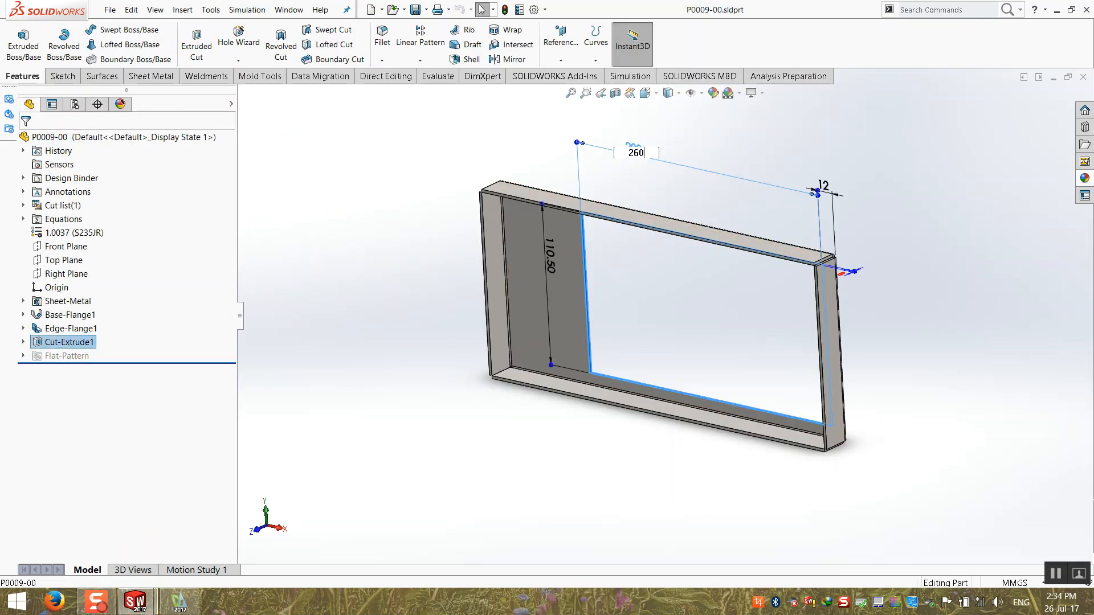
{"action": "key", "text": "Return"}
- Save and close the frame part to return to the assembly
{"action": "middle_click_drag", "start_coordinate": [434, 489], "coordinate": [475, 480]}
{"action": "left_click", "coordinate": [1082, 78]}
{"action": "left_click", "coordinate": [573, 301]}
- Slide the frame over the box and examine how the cutout fits around the box's walls
{"action": "middle_click_drag", "start_coordinate": [567, 394], "coordinate": [560, 438]}
{"action": "left_click_drag", "start_coordinate": [560, 438], "coordinate": [466, 191]}
{"action": "middle_click_drag", "start_coordinate": [486, 244], "coordinate": [520, 343]}
{"action": "scroll", "coordinate": [520, 343], "scroll_direction": "up", "scroll_amount": 3}
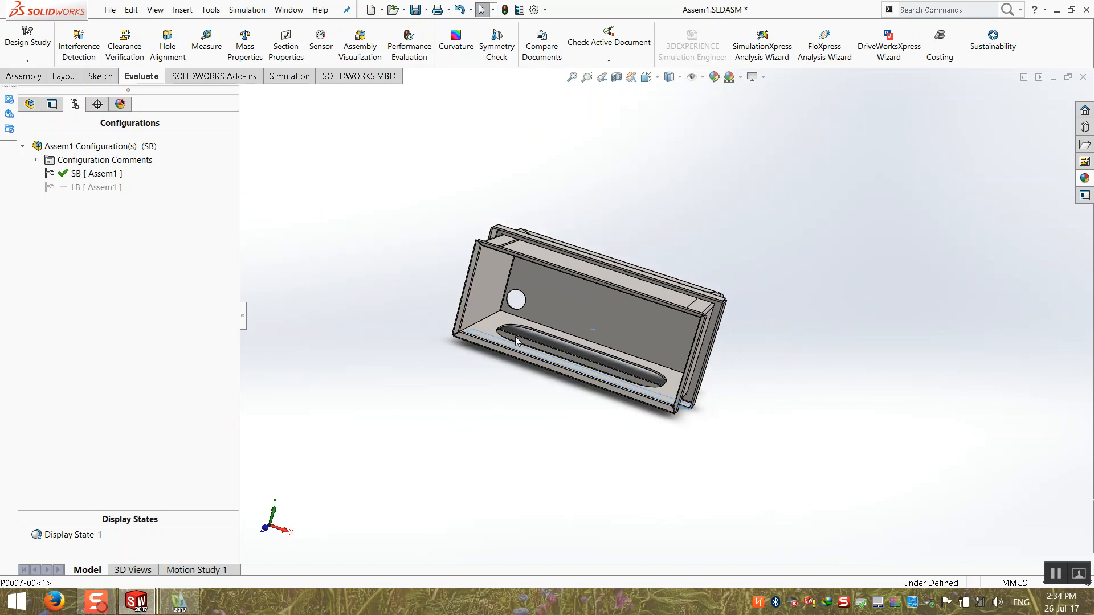
{"action": "scroll", "coordinate": [533, 256], "scroll_direction": "down", "scroll_amount": 6}
{"action": "middle_click_drag", "start_coordinate": [534, 250], "coordinate": [553, 235]}
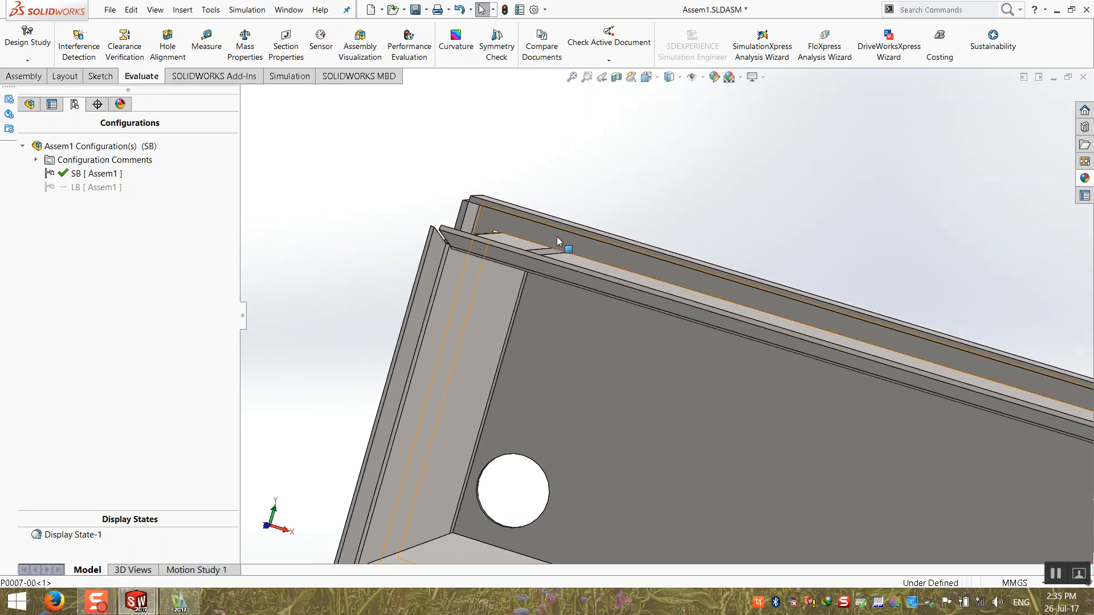
{"action": "scroll", "coordinate": [631, 311], "scroll_direction": "up", "scroll_amount": 4}
{"action": "middle_click_drag", "start_coordinate": [618, 318], "coordinate": [562, 346]}
- Move the frame away behind the box and measure the height between the box's upper and lower end flange faces
{"action": "left_click_drag", "start_coordinate": [714, 311], "coordinate": [911, 261]}
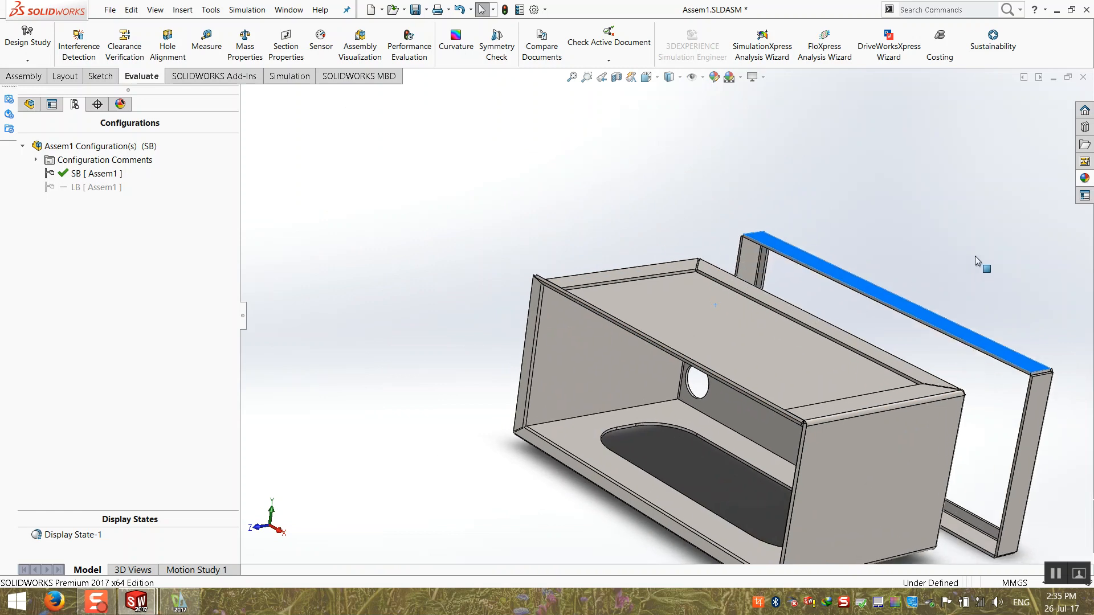
{"action": "left_click", "coordinate": [207, 43]}
{"action": "scroll", "coordinate": [798, 427], "scroll_direction": "down", "scroll_amount": 4}
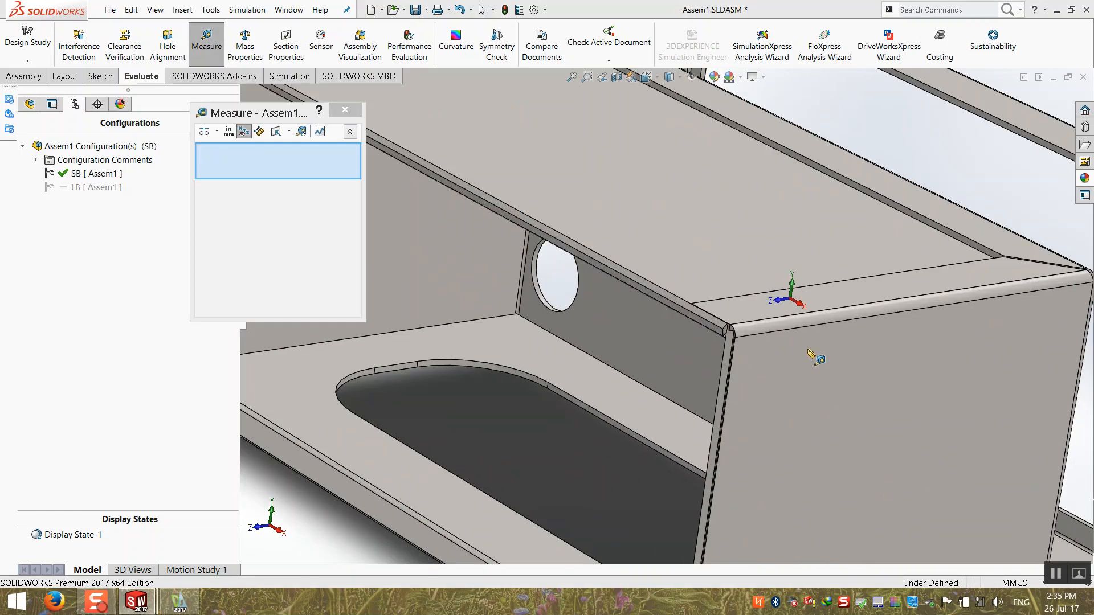
{"action": "left_click", "coordinate": [843, 300]}
{"action": "scroll", "coordinate": [838, 307], "scroll_direction": "up", "scroll_amount": 4}
{"action": "middle_click_drag", "start_coordinate": [693, 373], "coordinate": [755, 300]}
{"action": "left_click", "coordinate": [790, 295]}
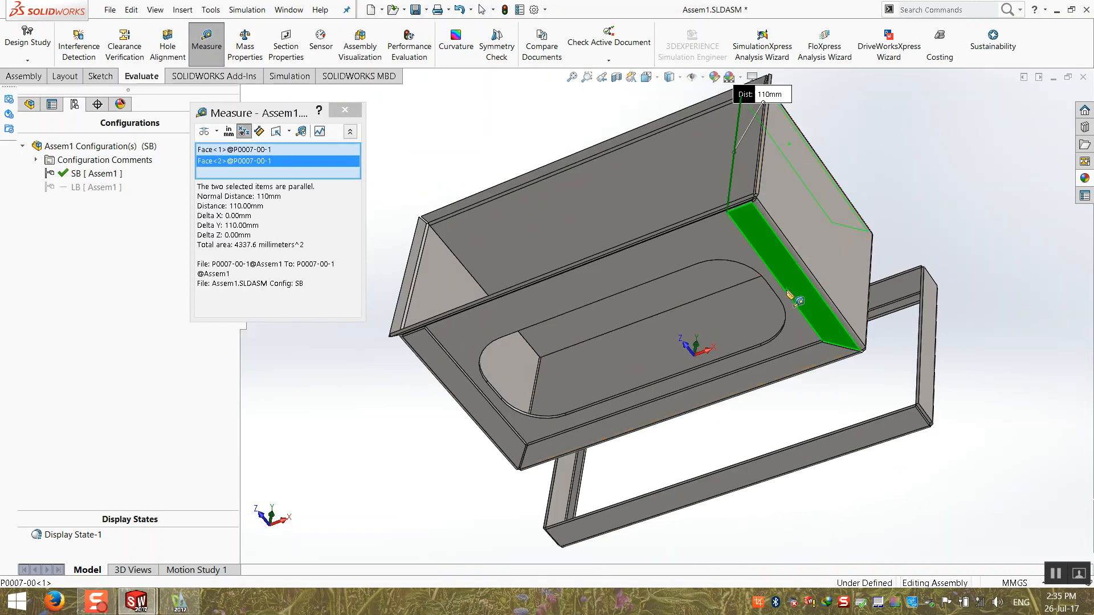
{"action": "scroll", "coordinate": [613, 159], "scroll_direction": "up", "scroll_amount": 3}
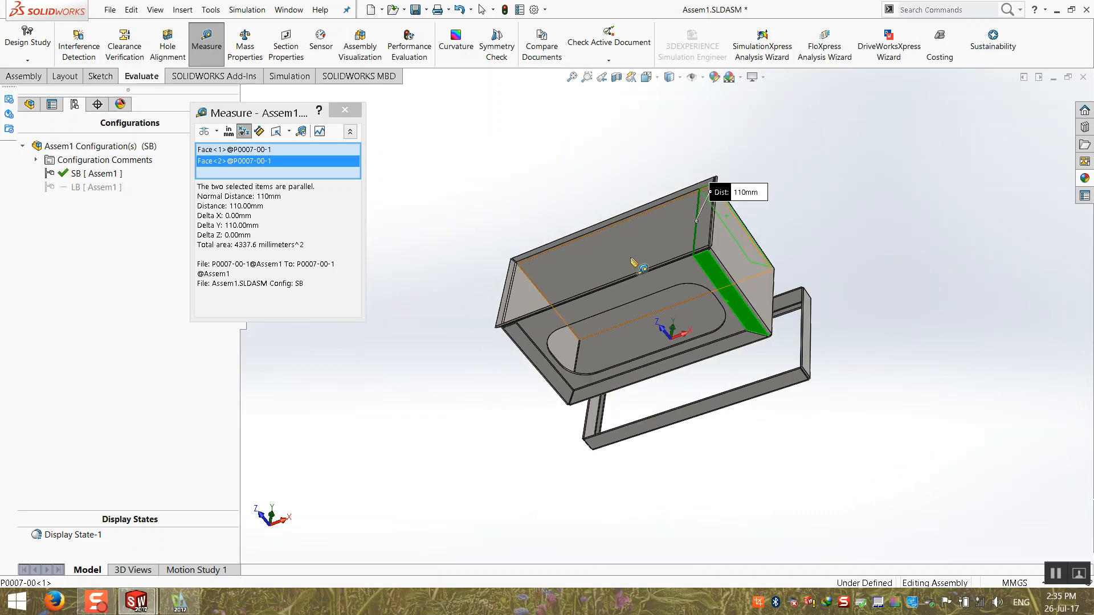
{"action": "middle_click_drag", "start_coordinate": [613, 159], "coordinate": [566, 201]}
{"action": "left_click", "coordinate": [583, 182]}
{"action": "scroll", "coordinate": [722, 285], "scroll_direction": "down", "scroll_amount": 3}
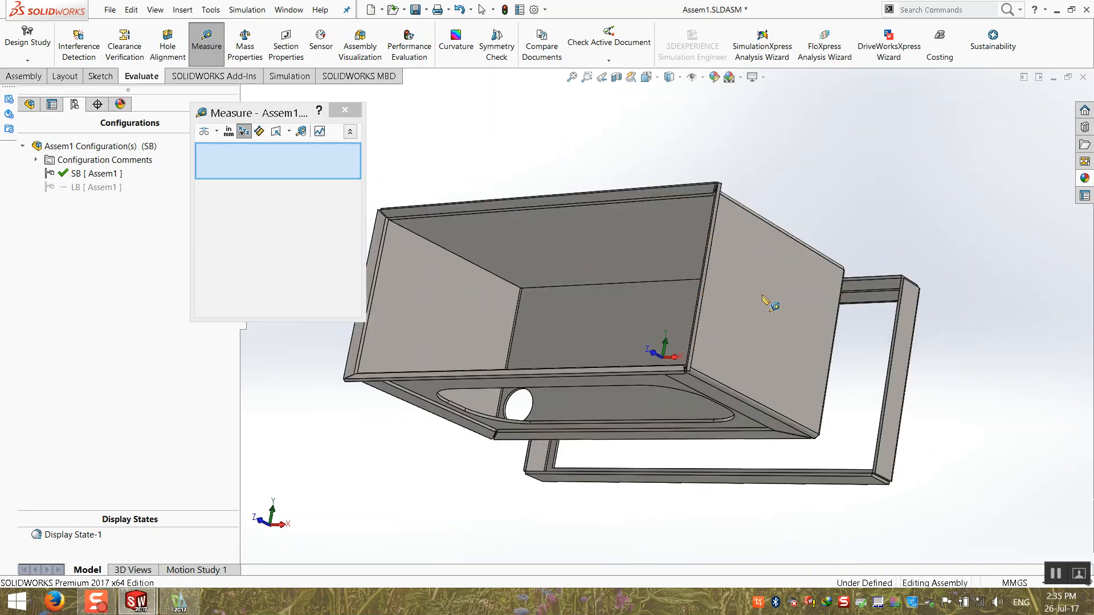
{"action": "middle_click_drag", "start_coordinate": [775, 305], "coordinate": [829, 291]}
{"action": "key", "text": "Escape"}
- Open frame part P0009-00, set its rectangular cutout's height to 110 mm, and save and close the part
{"action": "left_click", "coordinate": [849, 307]}
{"action": "right_click", "coordinate": [849, 308]}
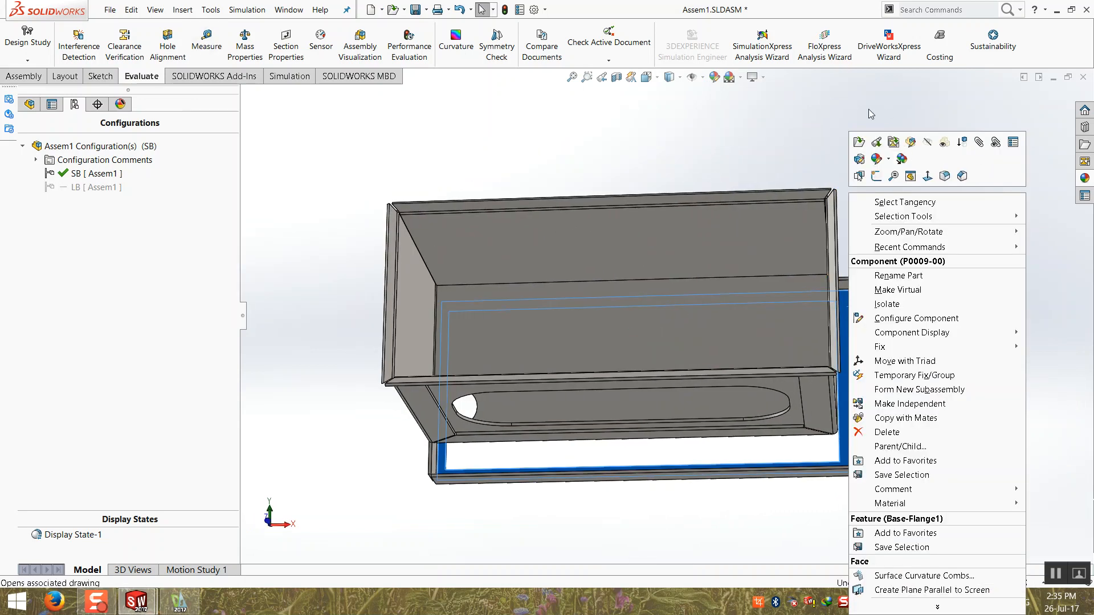
{"action": "left_click", "coordinate": [859, 143]}
{"action": "left_click", "coordinate": [53, 341]}
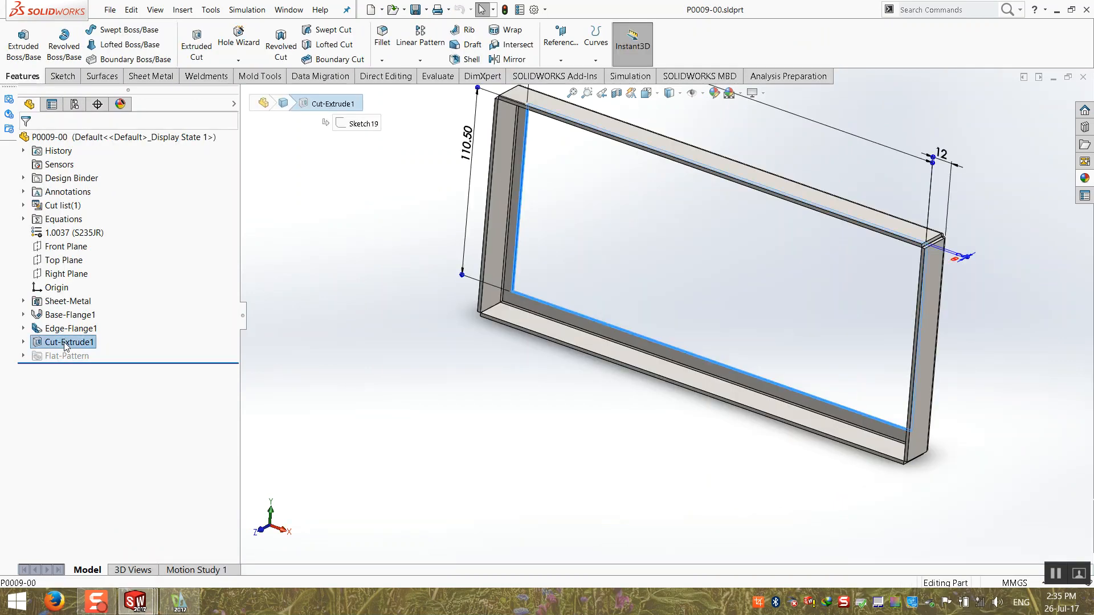
{"action": "double_click", "coordinate": [465, 157]}
{"action": "type", "text": "110"}
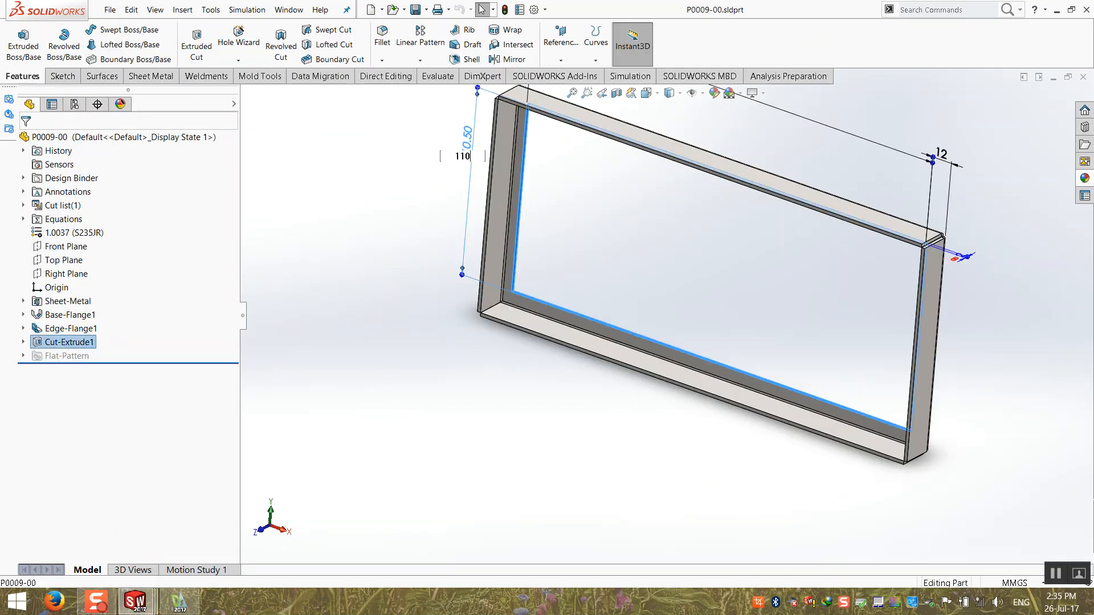
{"action": "key", "text": "Return"}
{"action": "left_click", "coordinate": [400, 276]}
{"action": "scroll", "coordinate": [363, 319], "scroll_direction": "up", "scroll_amount": 3}
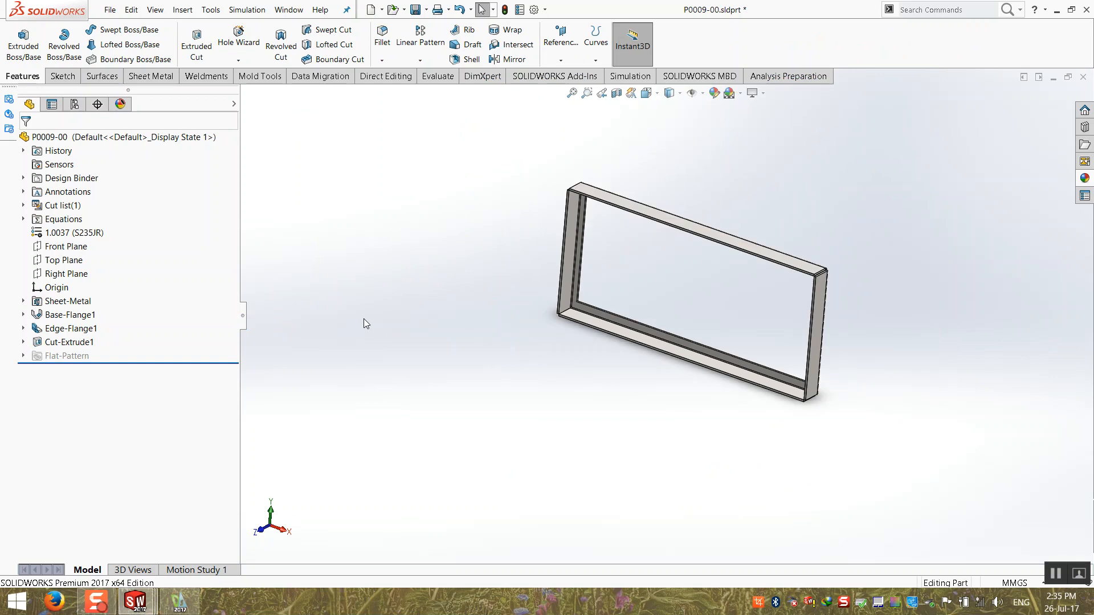
{"action": "key", "text": "ctrl+s"}
{"action": "left_click", "coordinate": [1083, 78]}
- Slide the frame over the box's open front and examine how the resized cutout fits around the walls
{"action": "middle_click_drag", "start_coordinate": [650, 362], "coordinate": [588, 441]}
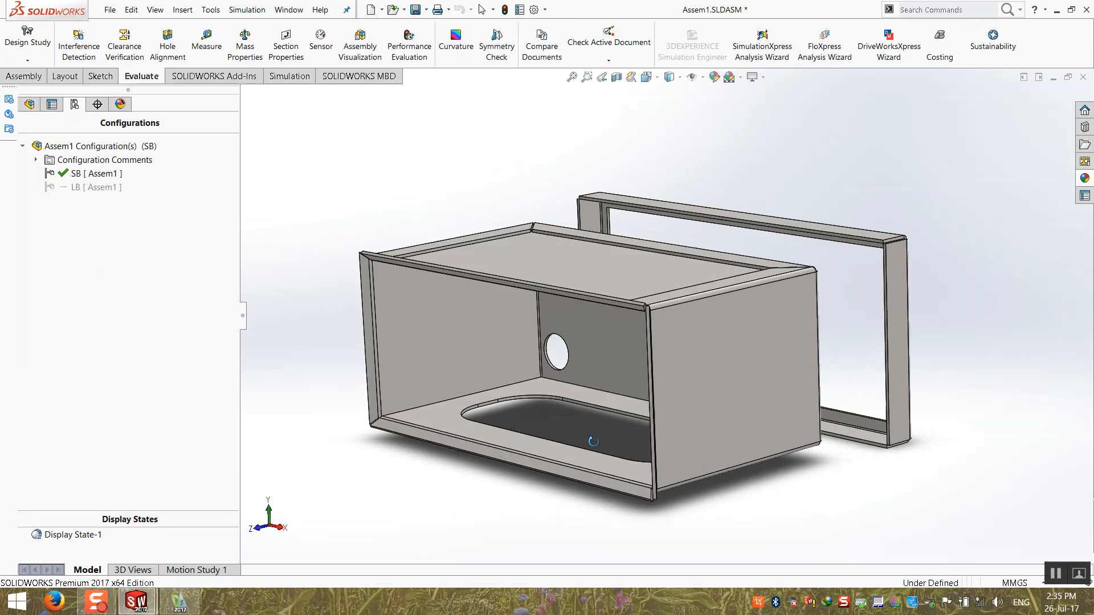
{"action": "left_click_drag", "start_coordinate": [901, 316], "coordinate": [525, 411]}
{"action": "left_click", "coordinate": [407, 470]}
{"action": "middle_click_drag", "start_coordinate": [406, 471], "coordinate": [400, 313]}
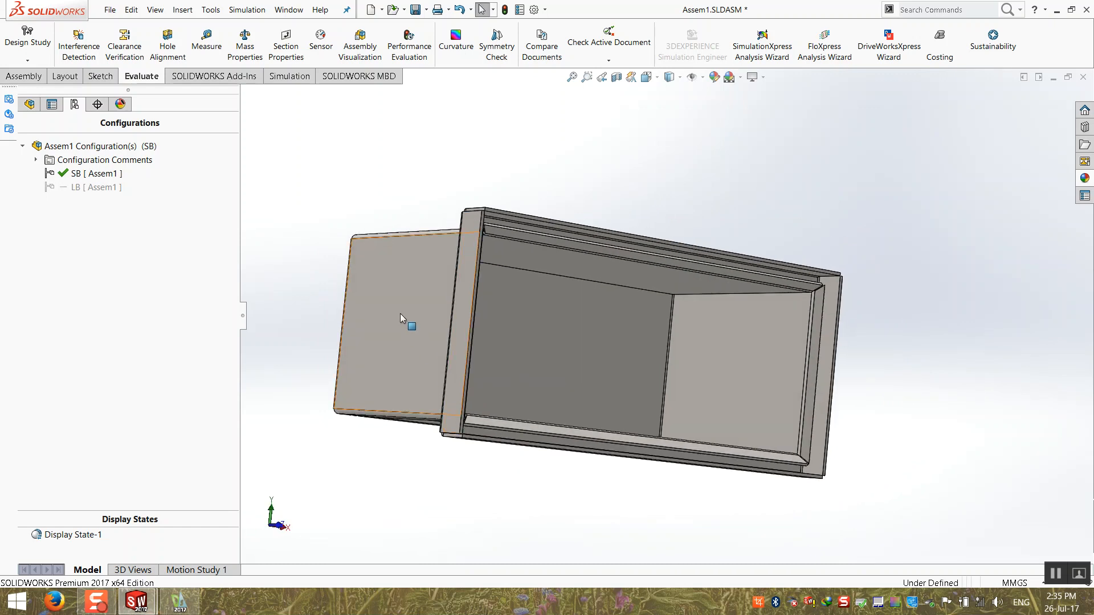
{"action": "left_click", "coordinate": [400, 313]}
{"action": "right_click", "coordinate": [400, 313]}
{"action": "left_click", "coordinate": [447, 318]}
{"action": "middle_click_drag", "start_coordinate": [446, 320], "coordinate": [389, 363]}
{"action": "left_click", "coordinate": [465, 137]}
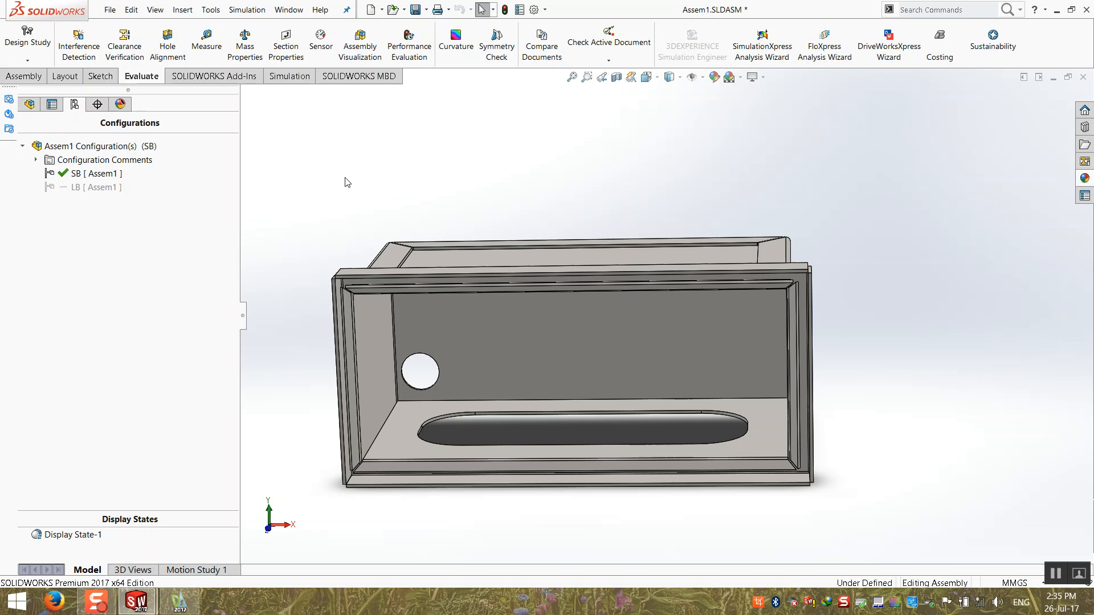
{"action": "key", "text": "ctrl+7"}
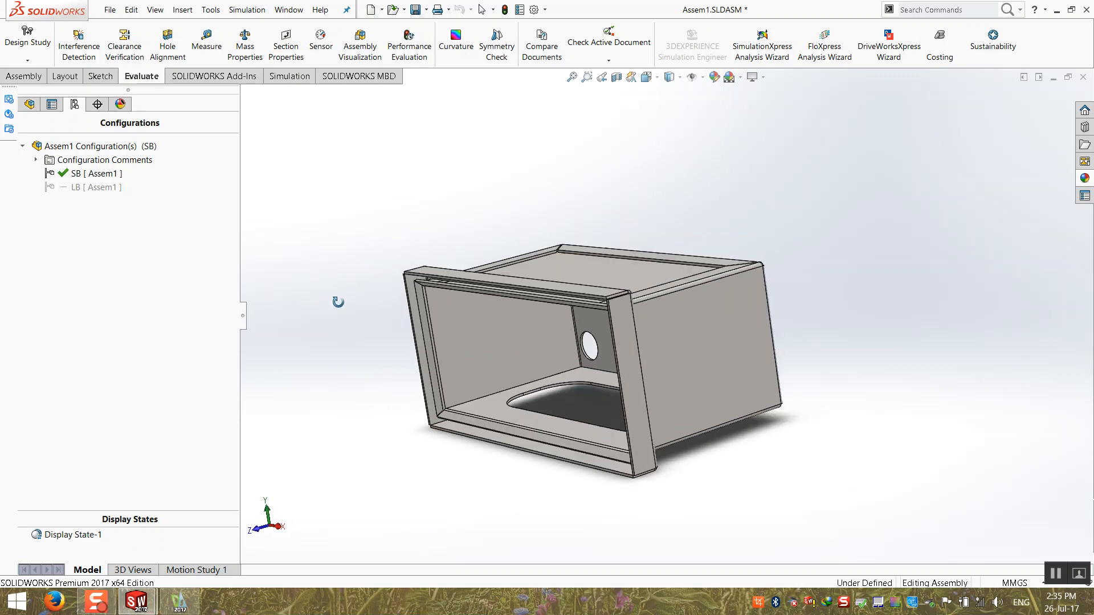
- Slide the frame back off the box to behind it and select the frame's inner base face
{"action": "left_click_drag", "start_coordinate": [505, 283], "coordinate": [862, 370]}
{"action": "middle_click_drag", "start_coordinate": [864, 354], "coordinate": [884, 367]}
{"action": "scroll", "coordinate": [819, 337], "scroll_direction": "down", "scroll_amount": 3}
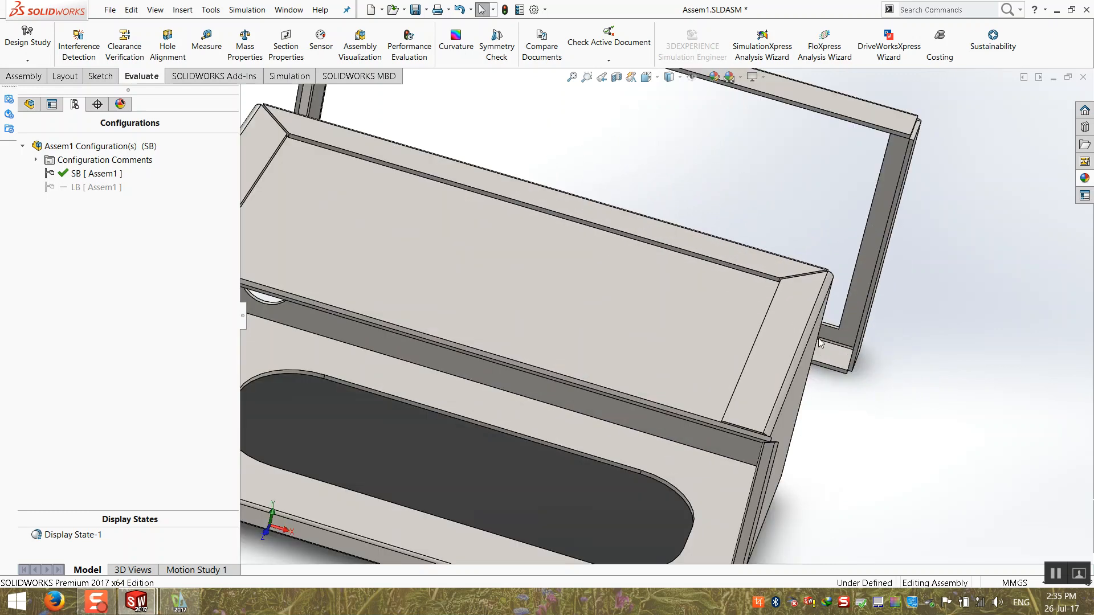
{"action": "left_click", "coordinate": [851, 336]}
{"action": "key", "text": "ctrl+7"}
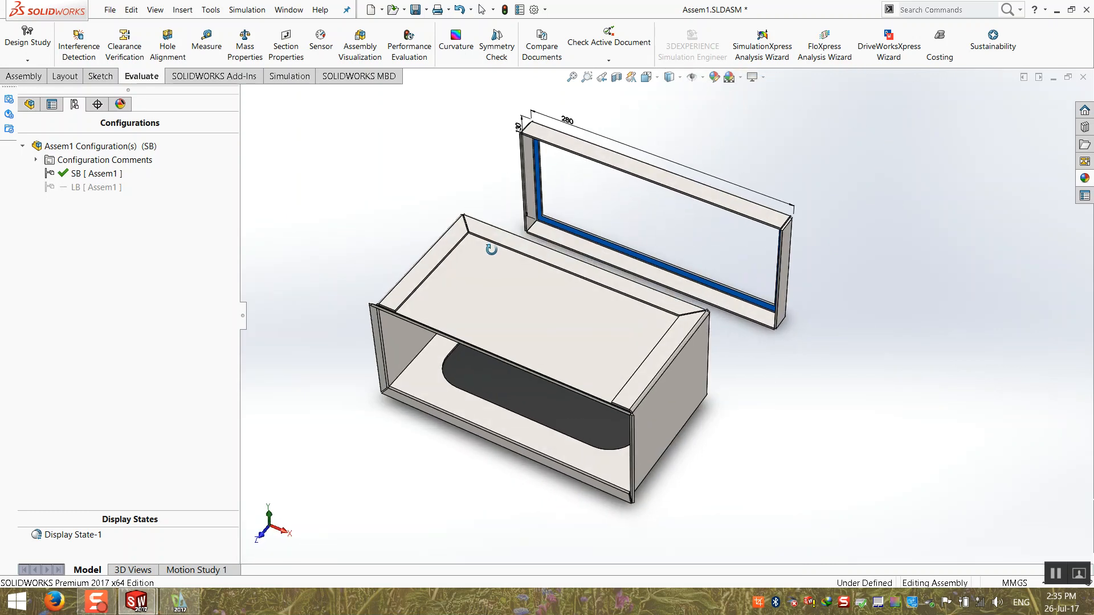
- Expand the frame component in the assembly and inspect the dimensions of its Cut-Extrude1 cutout
{"action": "left_click", "coordinate": [29, 103]}
{"action": "left_click", "coordinate": [23, 301]}
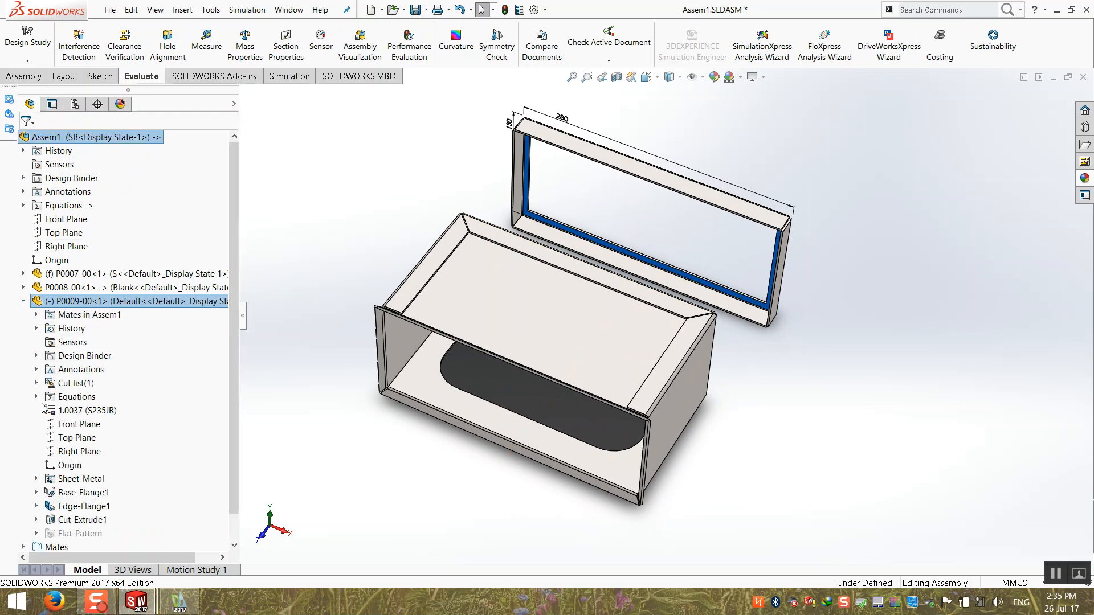
{"action": "left_click", "coordinate": [77, 520]}
{"action": "double_click", "coordinate": [77, 519]}
{"action": "scroll", "coordinate": [807, 172], "scroll_direction": "down", "scroll_amount": 5}
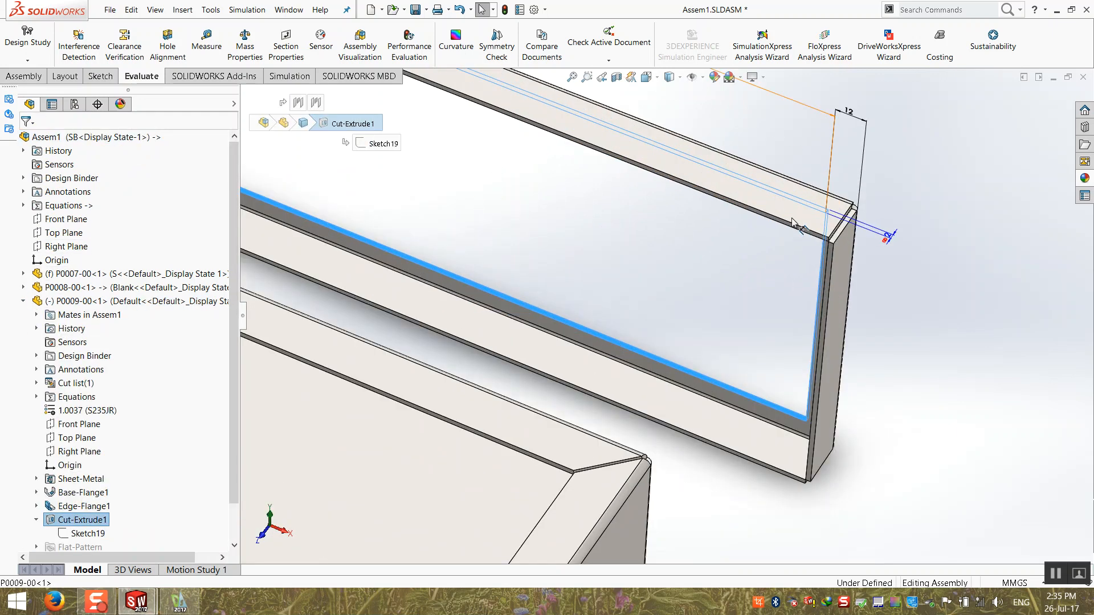
{"action": "middle_click_drag", "start_coordinate": [807, 172], "coordinate": [811, 146]}
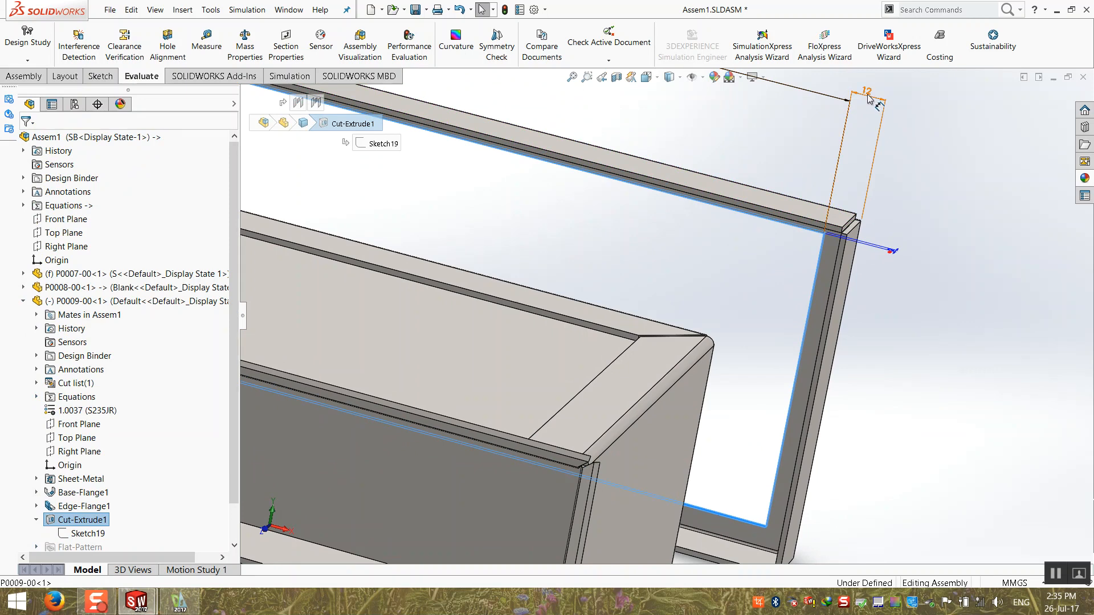
{"action": "scroll", "coordinate": [791, 230], "scroll_direction": "up", "scroll_amount": 5}
{"action": "left_click", "coordinate": [576, 160]}
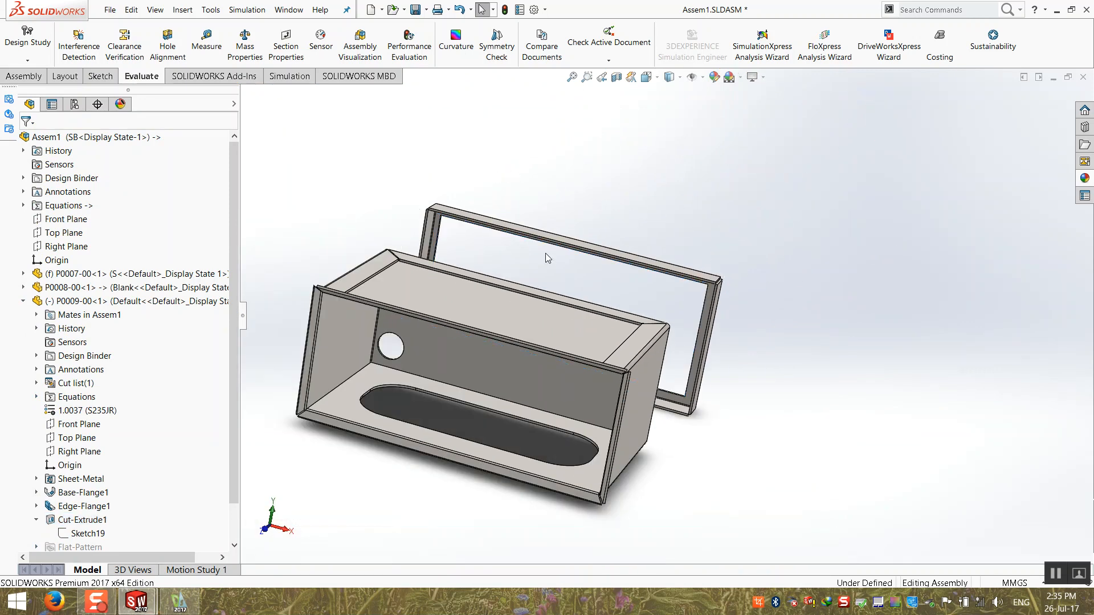
{"action": "middle_click_drag", "start_coordinate": [545, 253], "coordinate": [509, 284]}
{"action": "middle_click_drag", "start_coordinate": [566, 206], "coordinate": [630, 215]}
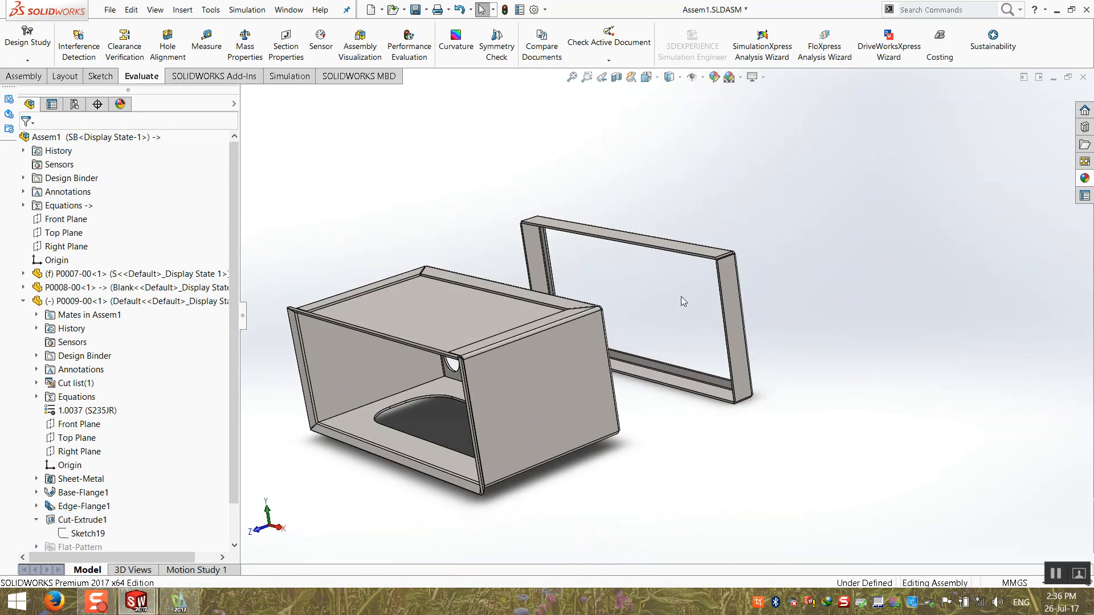
- Slide the frame over the box to just behind its front flange and save the assembly
{"action": "left_click_drag", "start_coordinate": [736, 297], "coordinate": [415, 385]}
{"action": "left_click", "coordinate": [652, 257]}
{"action": "scroll", "coordinate": [652, 257], "scroll_direction": "up", "scroll_amount": 3}
{"action": "middle_click_drag", "start_coordinate": [651, 258], "coordinate": [661, 289]}
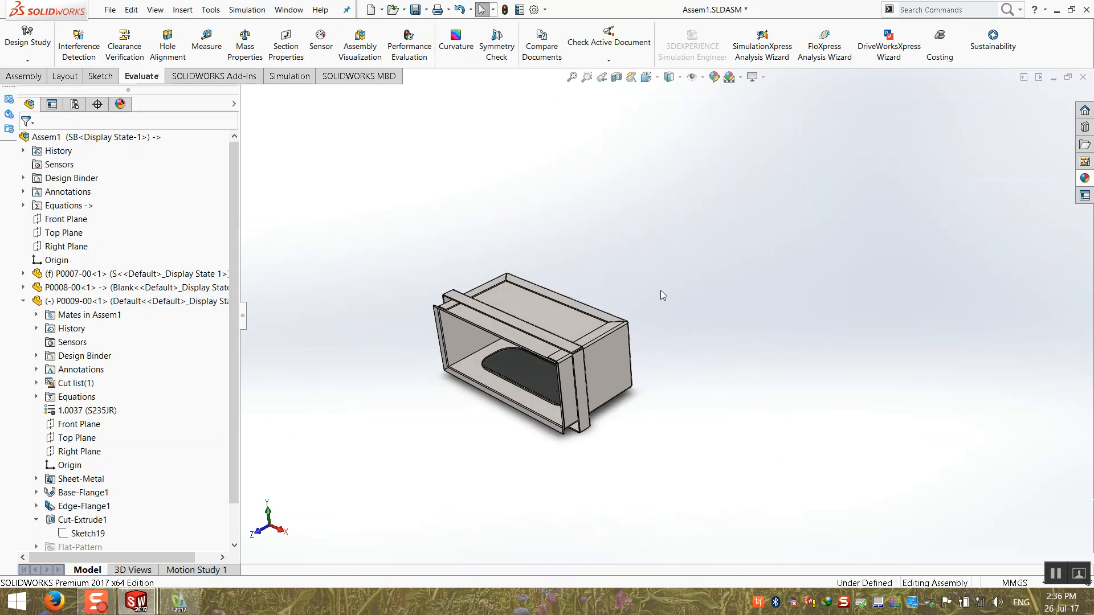
{"action": "key", "text": "ctrl+s"}
- Switch to the X0001-00 assembly and measure the width and height of the cabinet's front openings
{"action": "left_click", "coordinate": [570, 242]}
{"action": "scroll", "coordinate": [649, 127], "scroll_direction": "down", "scroll_amount": 8}
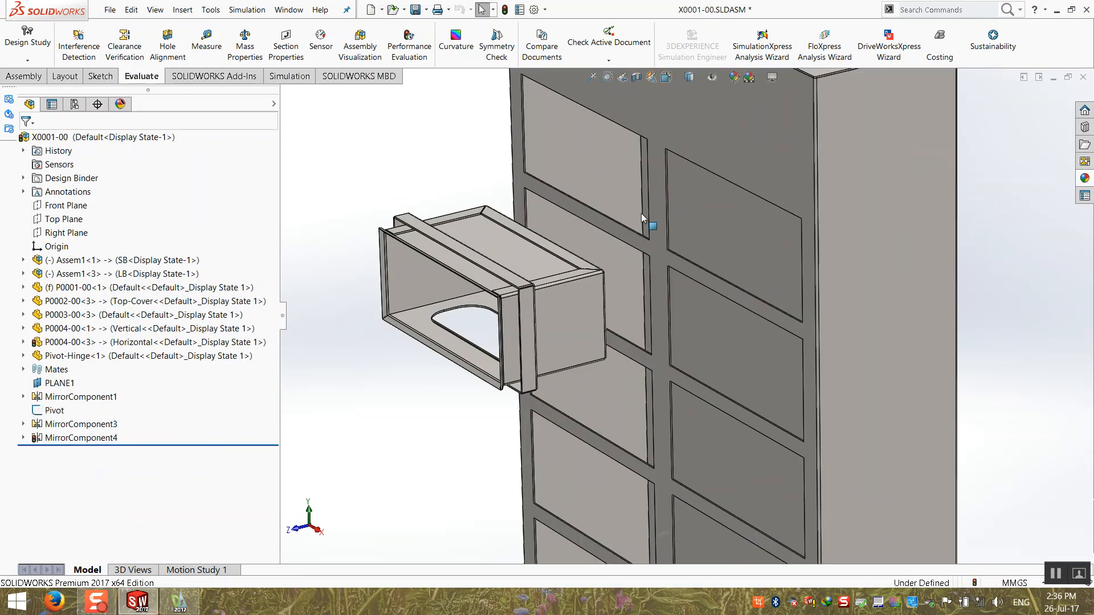
{"action": "left_click", "coordinate": [207, 43]}
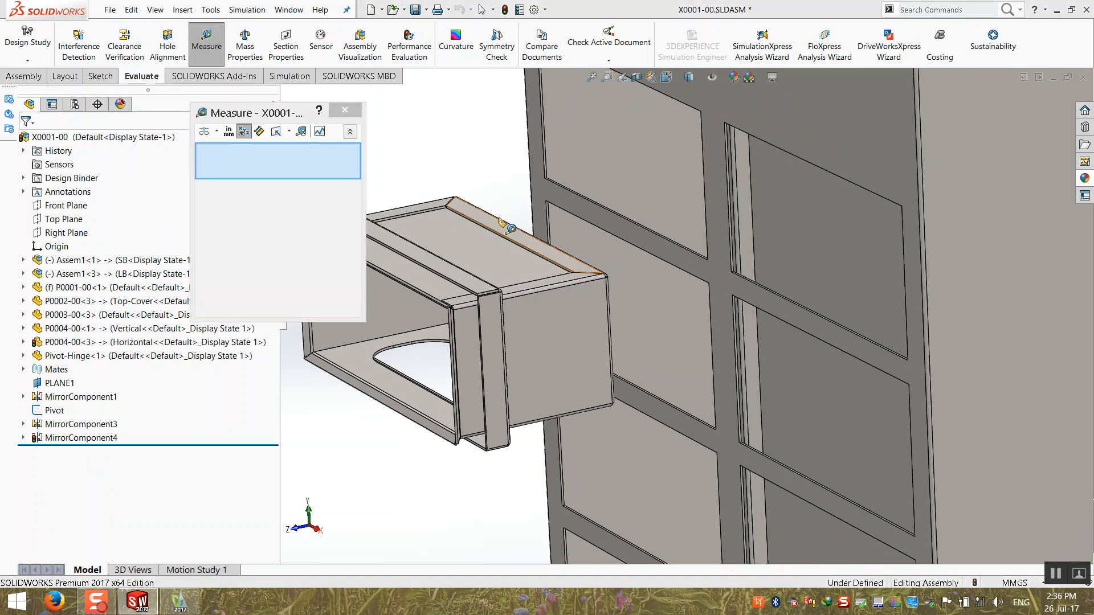
{"action": "left_click", "coordinate": [561, 208]}
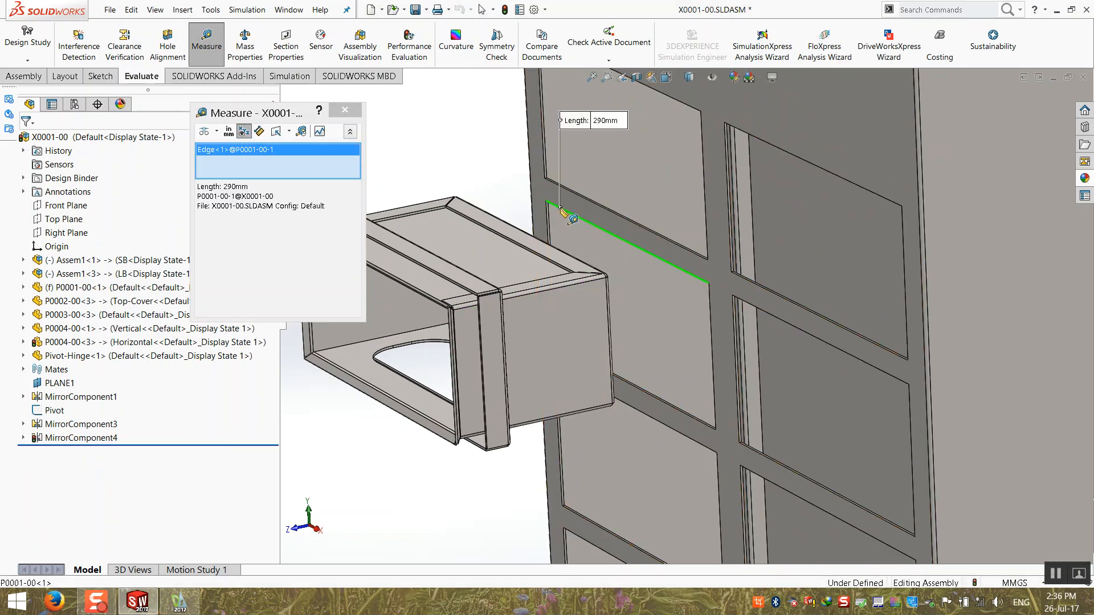
{"action": "scroll", "coordinate": [563, 212], "scroll_direction": "up", "scroll_amount": 2}
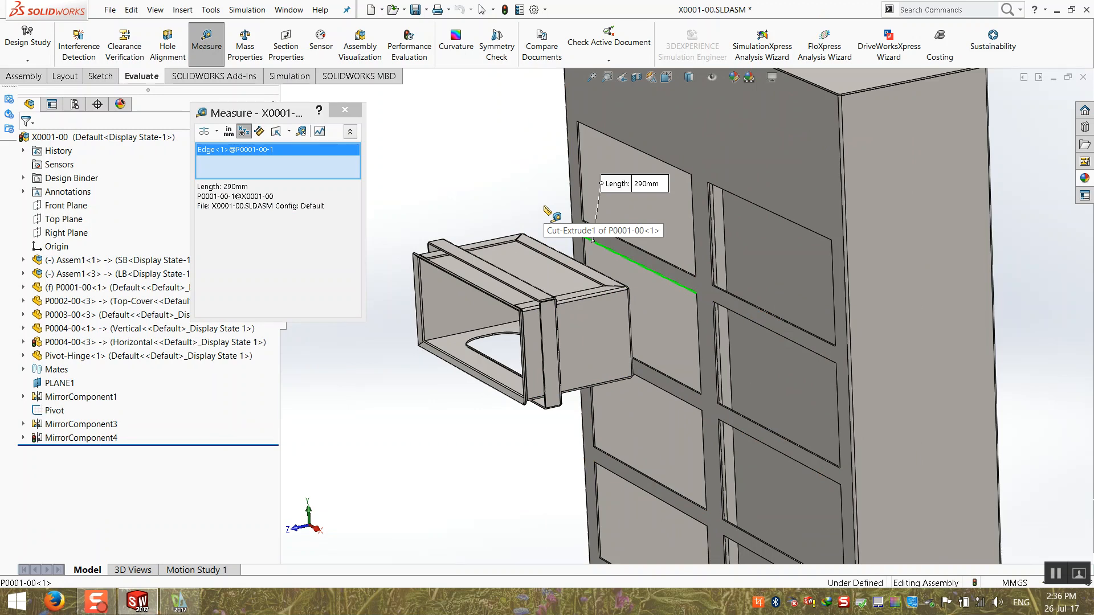
{"action": "left_click", "coordinate": [544, 206]}
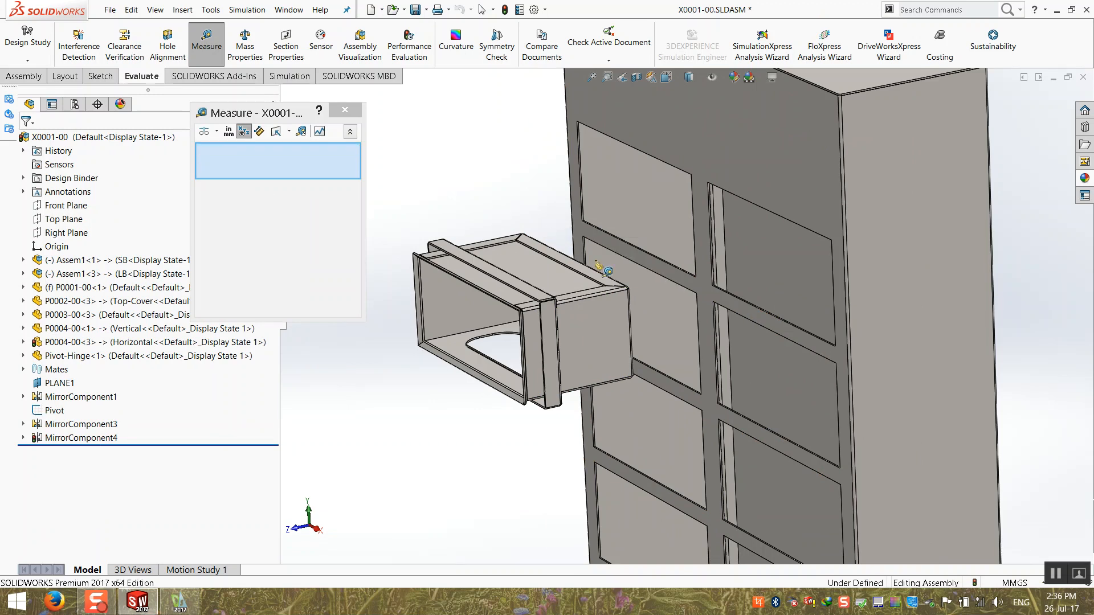
{"action": "left_click", "coordinate": [715, 350]}
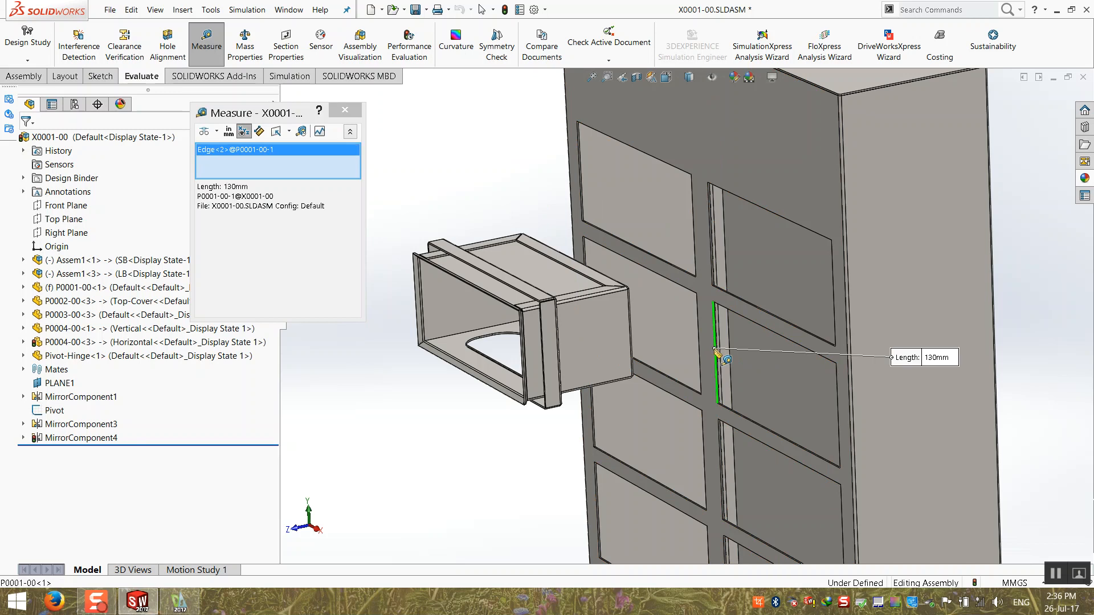
{"action": "scroll", "coordinate": [710, 370], "scroll_direction": "up", "scroll_amount": 3}
{"action": "key", "text": "Escape"}
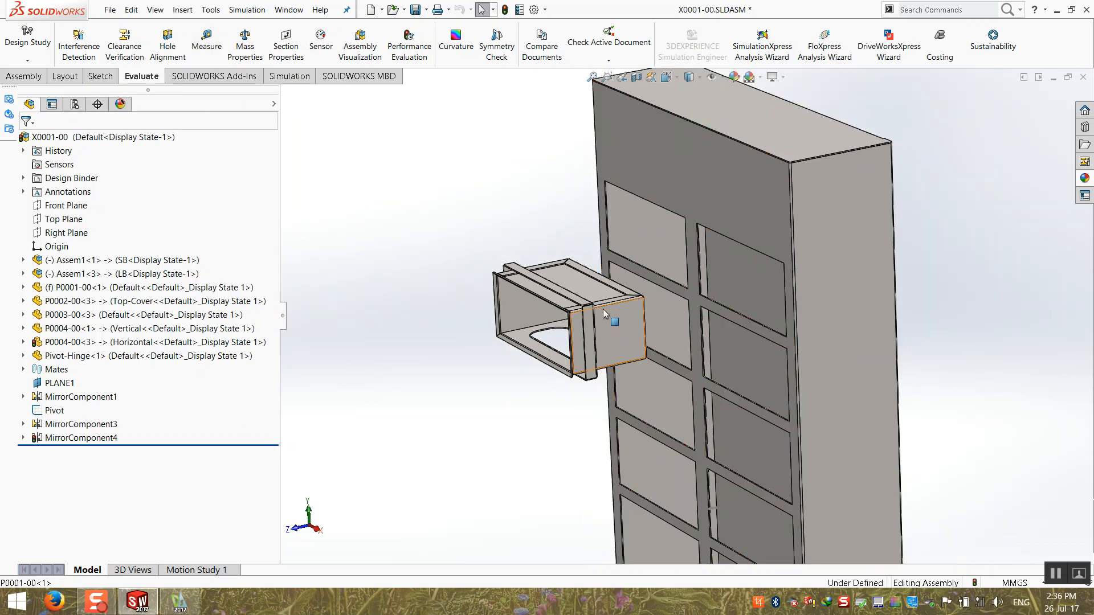
- Open the frame part P0009-00 from the small box in the cabinet assembly
{"action": "scroll", "coordinate": [550, 304], "scroll_direction": "down", "scroll_amount": 5}
{"action": "right_click", "coordinate": [552, 310]}
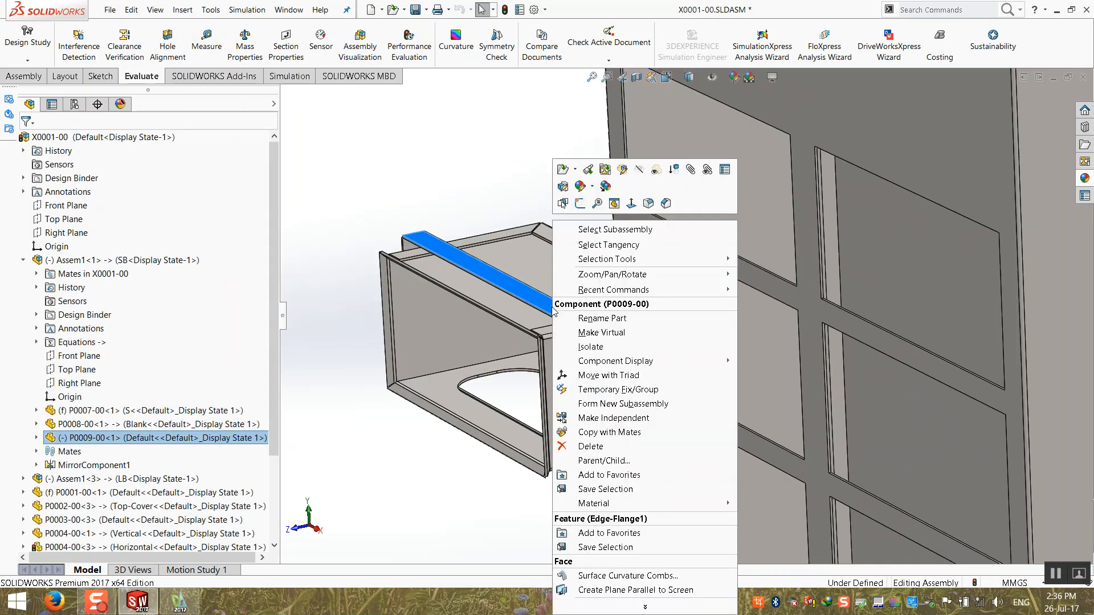
{"action": "left_click", "coordinate": [567, 186]}
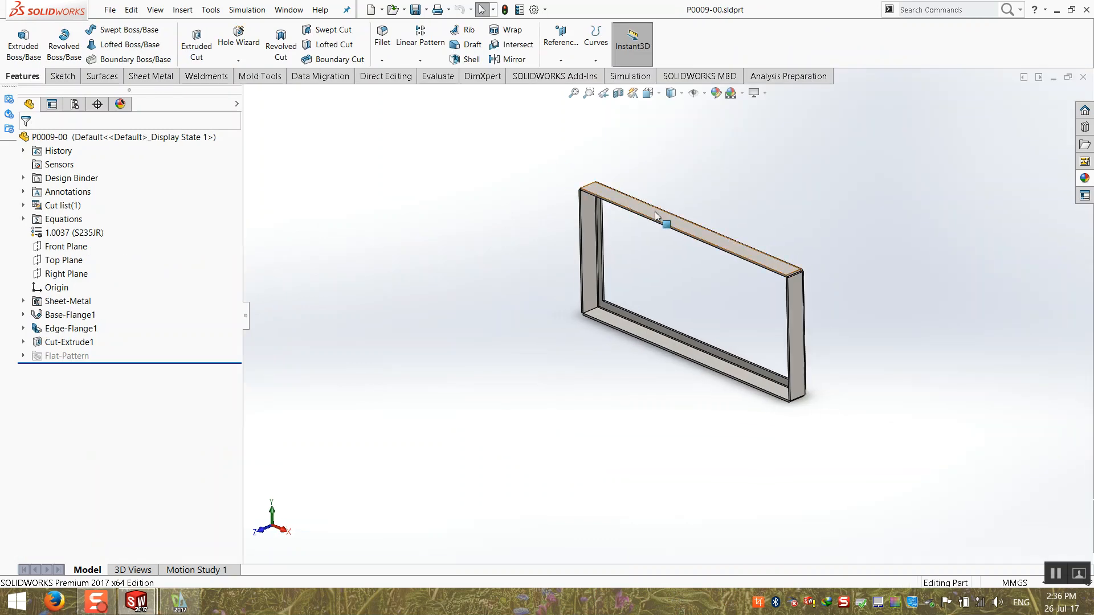
{"action": "left_click", "coordinate": [665, 224]}
{"action": "scroll", "coordinate": [733, 239], "scroll_direction": "down", "scroll_amount": 2}
{"action": "left_click", "coordinate": [479, 345]}
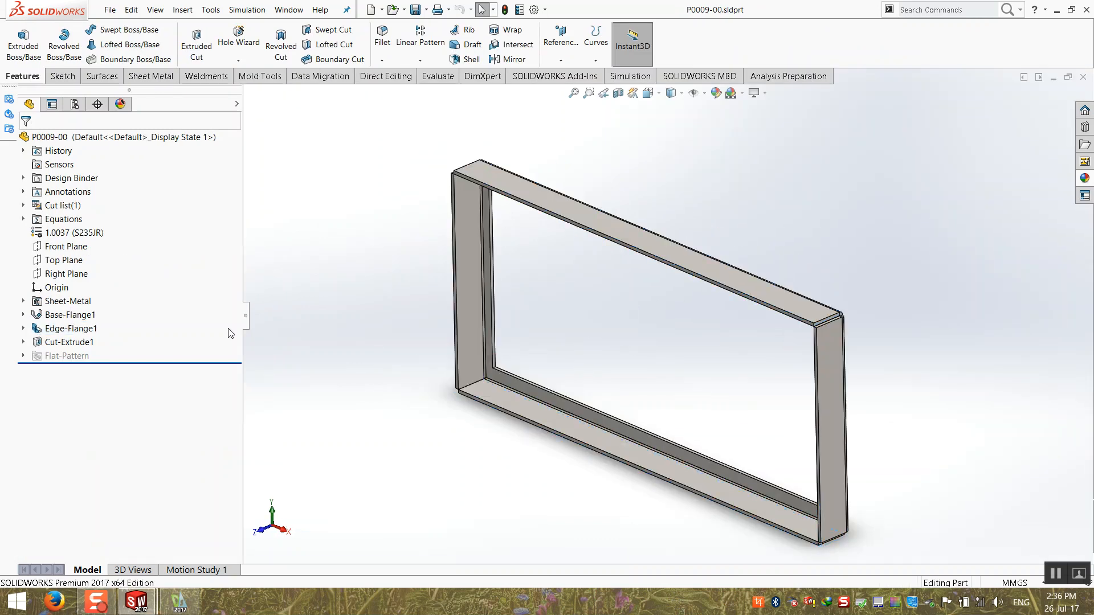
- Set the width of the frame's base flange to 290 mm
{"action": "left_click", "coordinate": [69, 314]}
{"action": "left_click", "coordinate": [529, 152]}
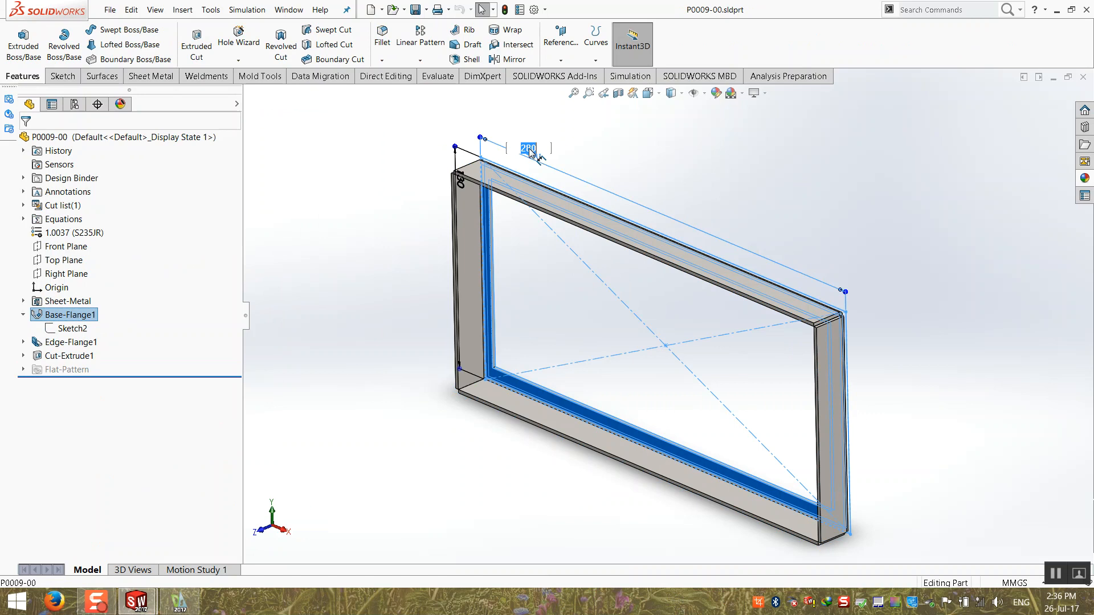
{"action": "type", "text": "290"}
{"action": "key", "text": "Return"}
{"action": "middle_click_drag", "start_coordinate": [450, 190], "coordinate": [505, 179]}
{"action": "left_click", "coordinate": [331, 194]}
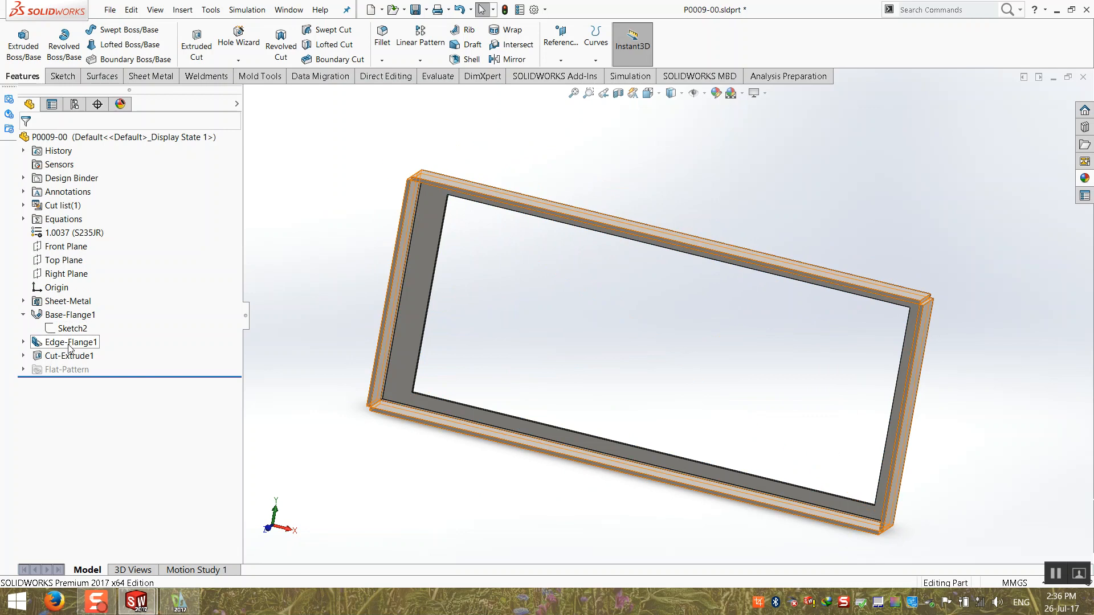
- Edit the frame's edge flange so that its flange position is Material Outside
{"action": "right_click", "coordinate": [70, 348]}
{"action": "left_click", "coordinate": [78, 311]}
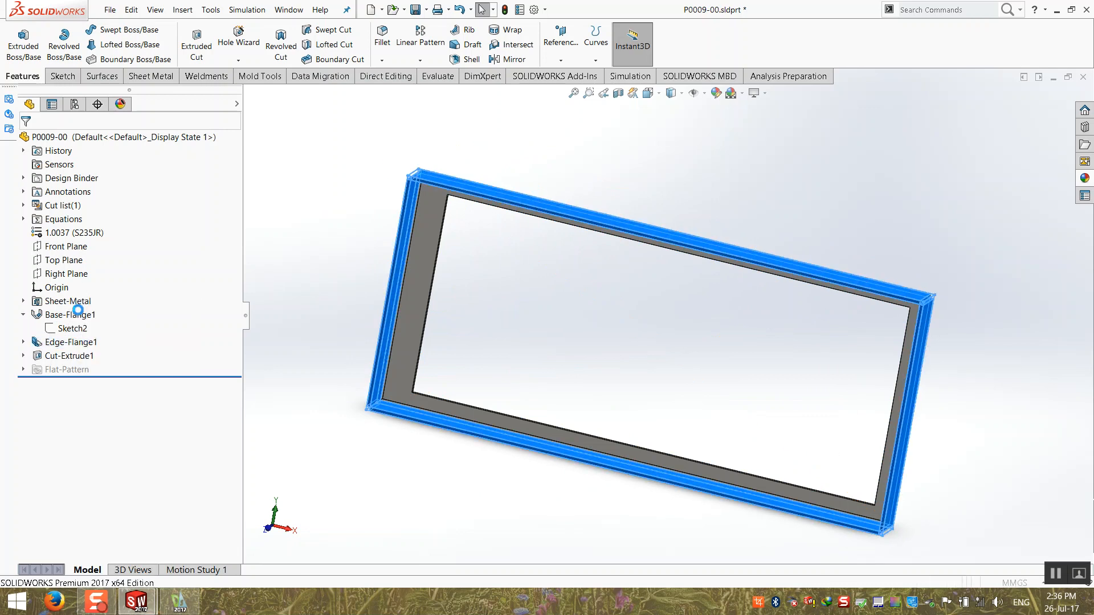
{"action": "middle_click_drag", "start_coordinate": [344, 293], "coordinate": [444, 383]}
{"action": "scroll", "coordinate": [444, 383], "scroll_direction": "down", "scroll_amount": 2}
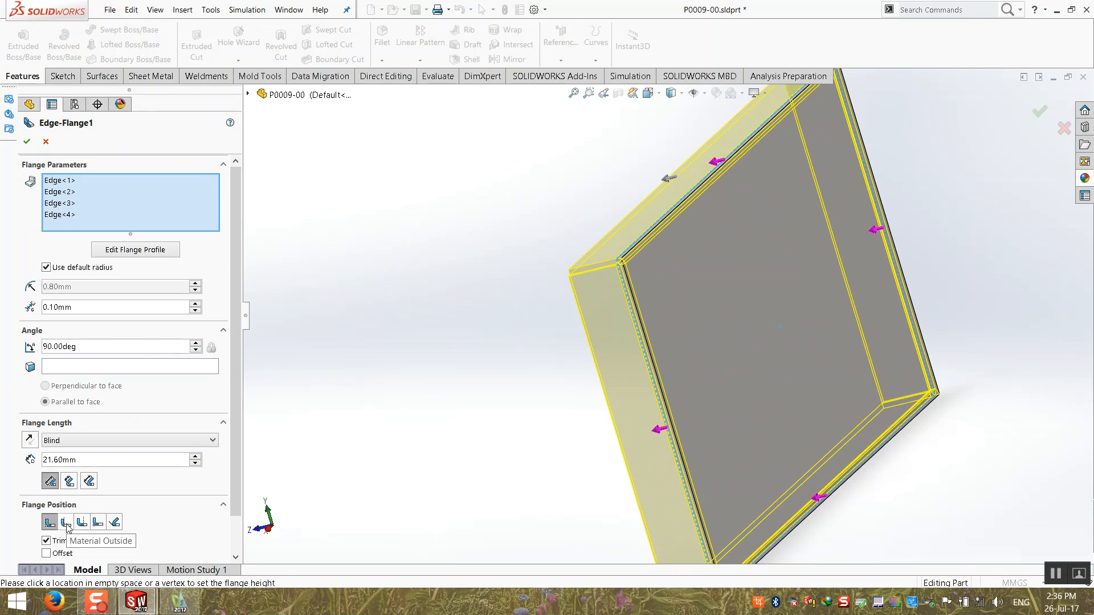
{"action": "left_click", "coordinate": [67, 523]}
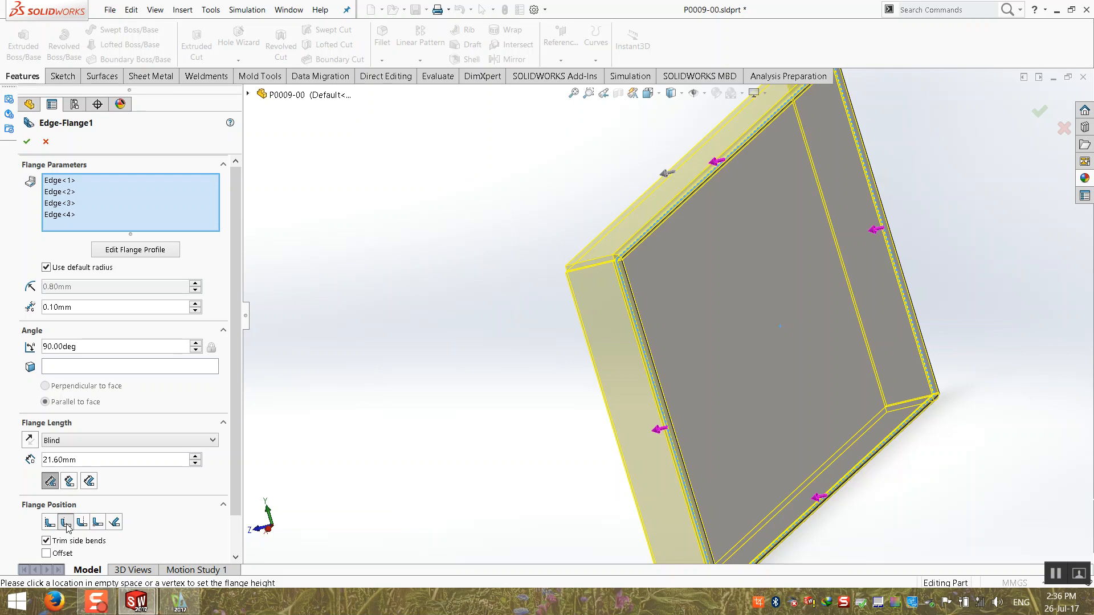
{"action": "left_click", "coordinate": [67, 522]}
{"action": "left_click", "coordinate": [27, 142]}
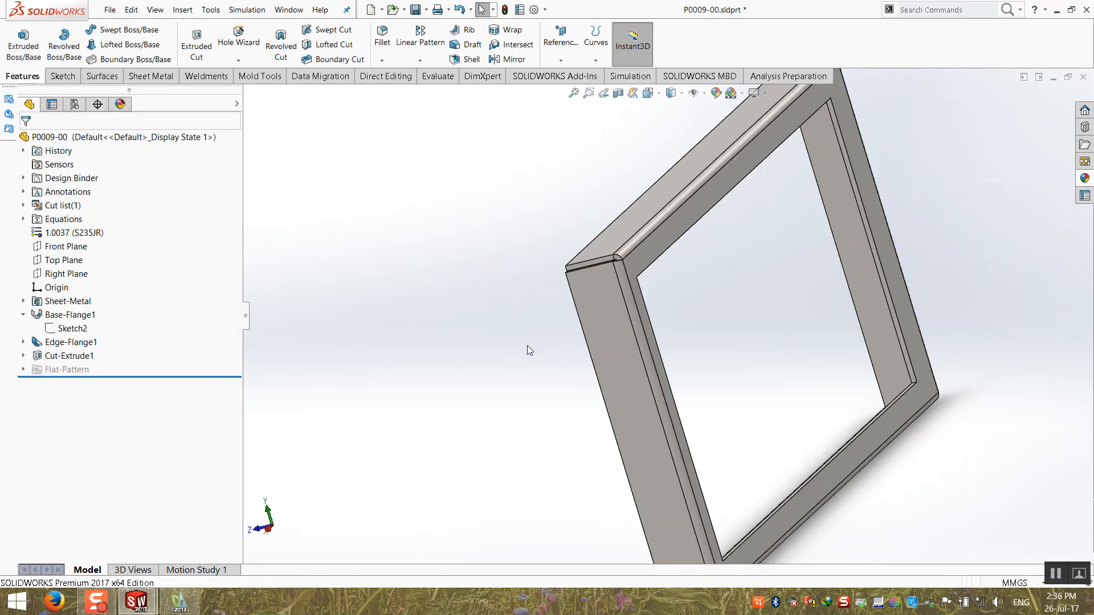
- Section the frame along the Right Plane and examine the profile of its flanges from the side
{"action": "middle_click_drag", "start_coordinate": [546, 342], "coordinate": [620, 111]}
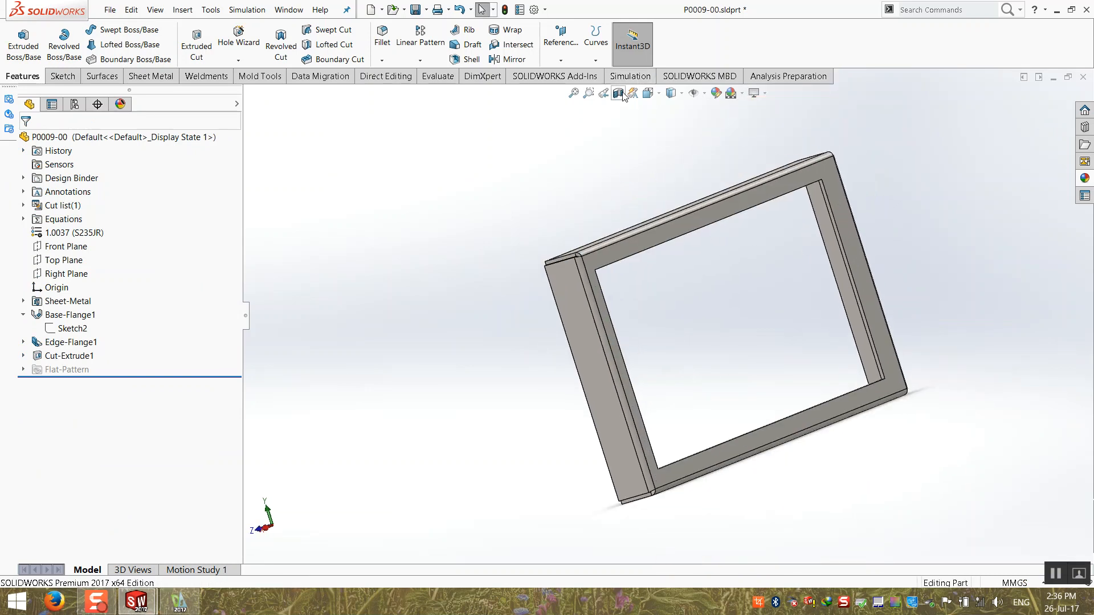
{"action": "left_click", "coordinate": [619, 93]}
{"action": "left_click", "coordinate": [59, 304]}
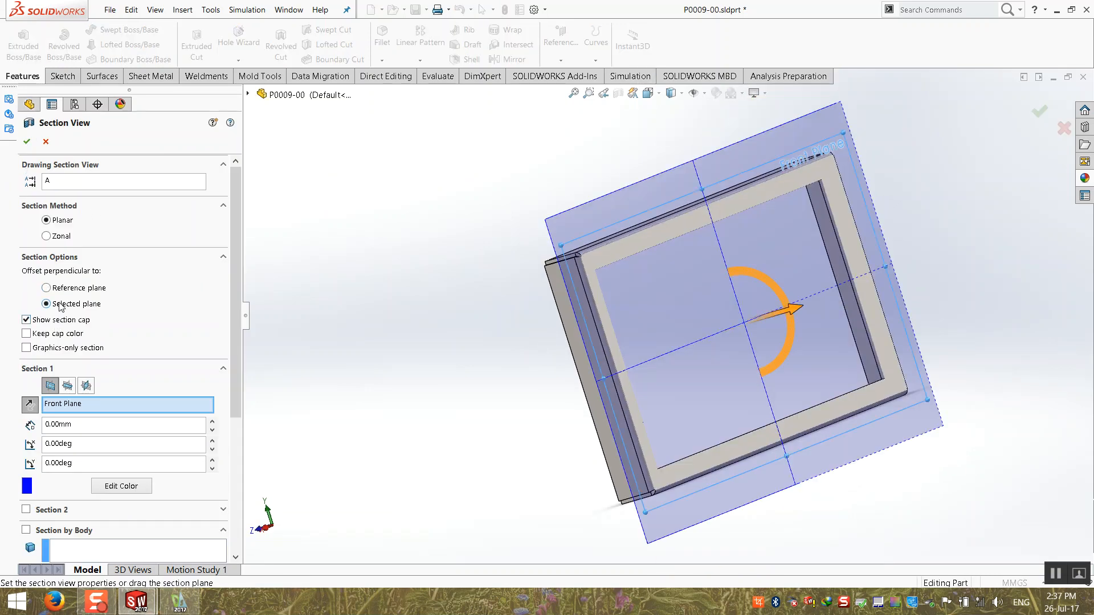
{"action": "left_click", "coordinate": [70, 288]}
{"action": "left_click", "coordinate": [66, 386]}
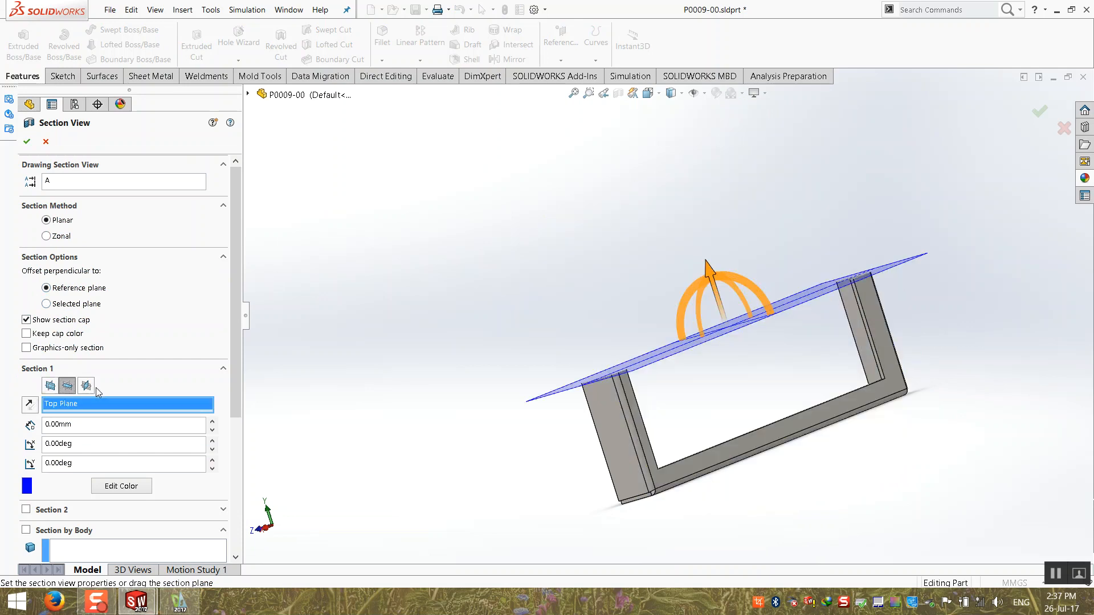
{"action": "left_click", "coordinate": [86, 386]}
{"action": "left_click", "coordinate": [27, 141]}
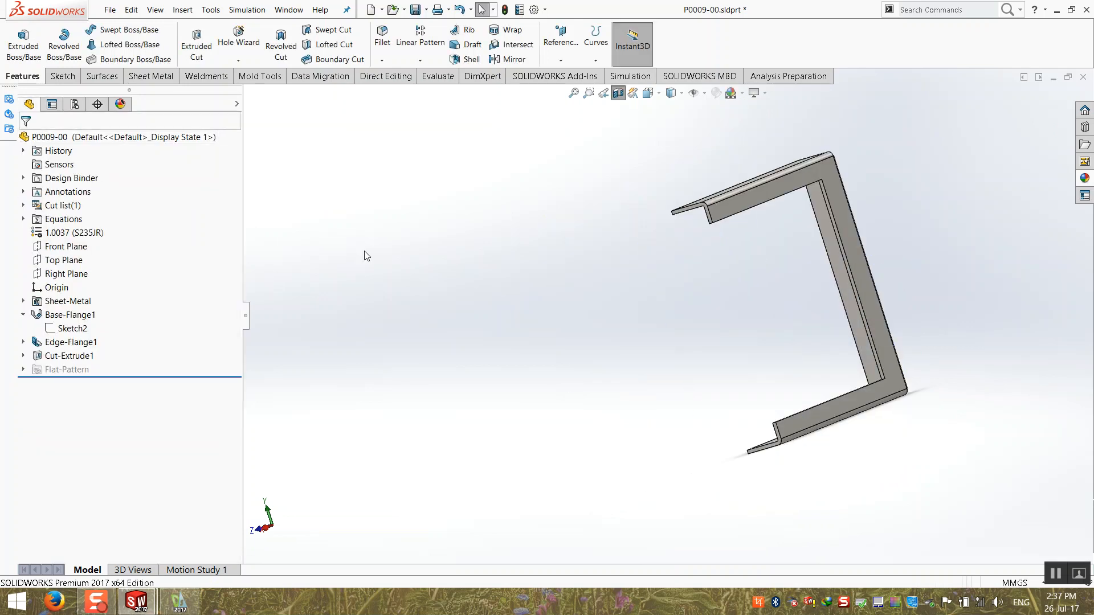
{"action": "key", "text": "ctrl+1"}
{"action": "key", "text": "ctrl+3"}
{"action": "key", "text": "ctrl+4"}
{"action": "scroll", "coordinate": [720, 162], "scroll_direction": "down", "scroll_amount": 3}
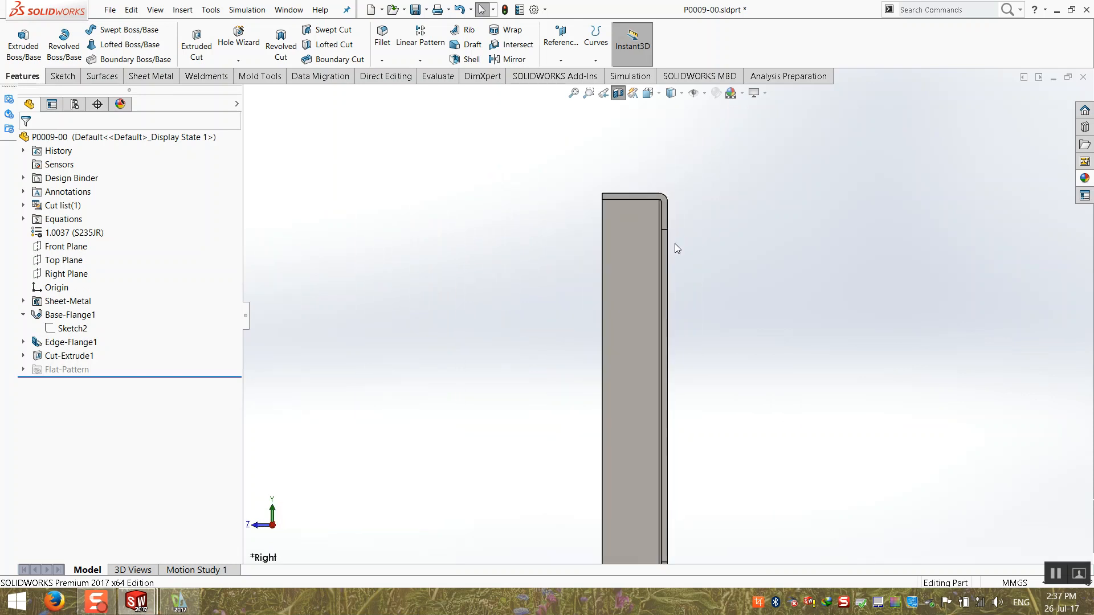
{"action": "scroll", "coordinate": [676, 248], "scroll_direction": "up", "scroll_amount": 2}
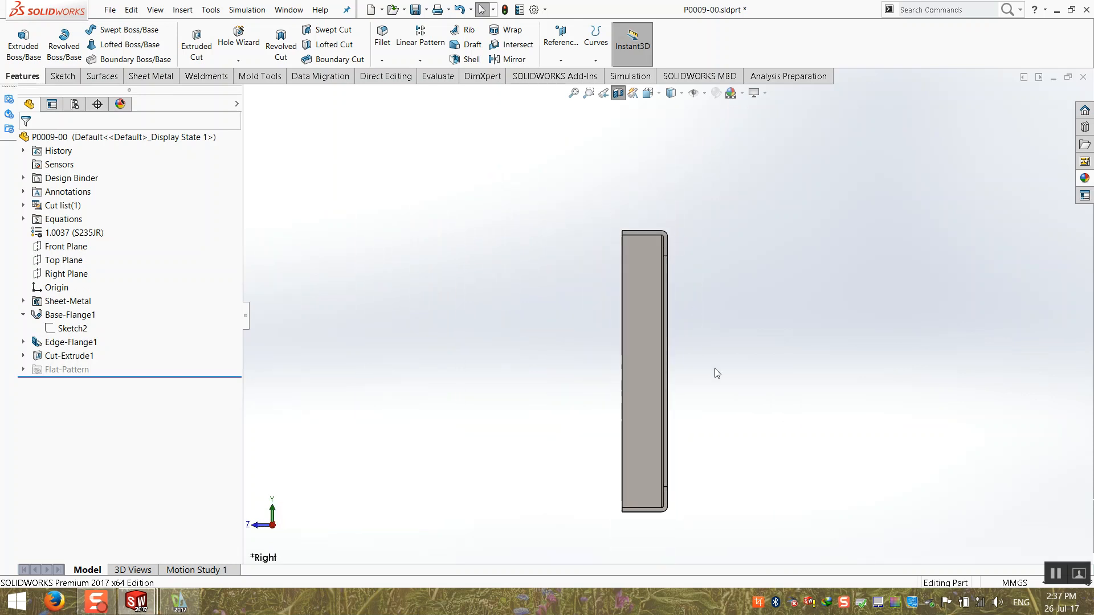
- Compare the edge flange's Material Inside and Material Outside positions, and keep Material Outside
{"action": "right_click", "coordinate": [57, 353]}
{"action": "right_click", "coordinate": [60, 342]}
{"action": "left_click", "coordinate": [54, 319]}
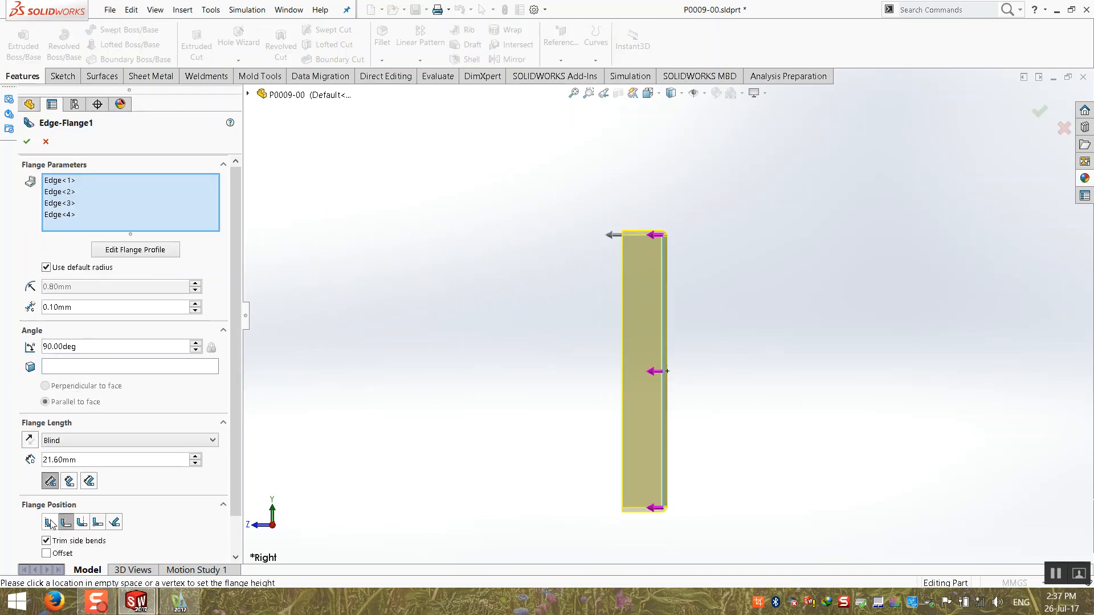
{"action": "left_click", "coordinate": [50, 524]}
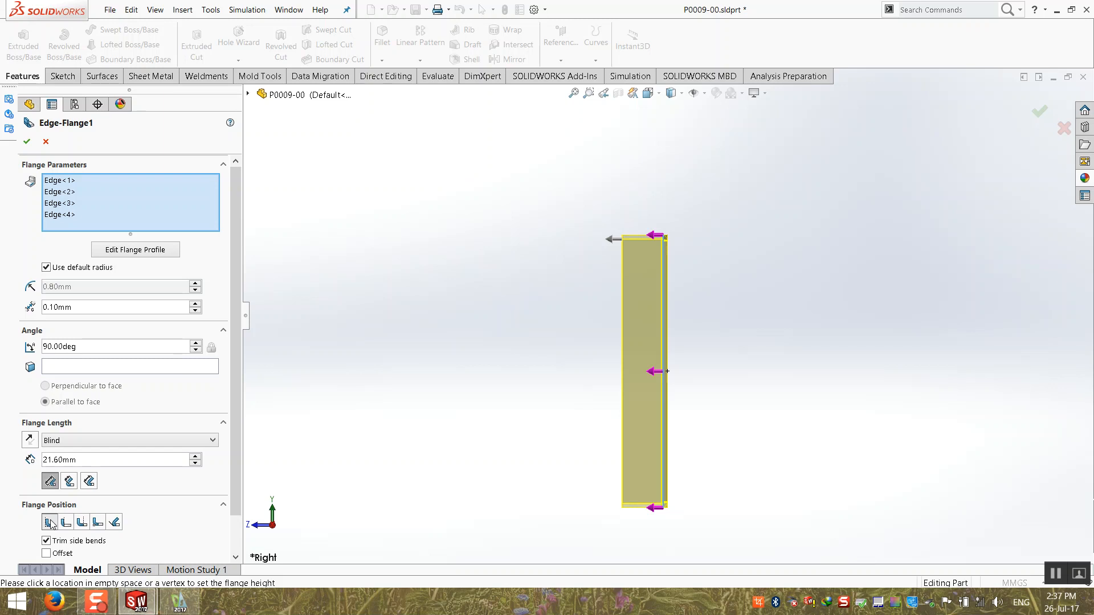
{"action": "left_click", "coordinate": [50, 522]}
{"action": "left_click", "coordinate": [66, 523]}
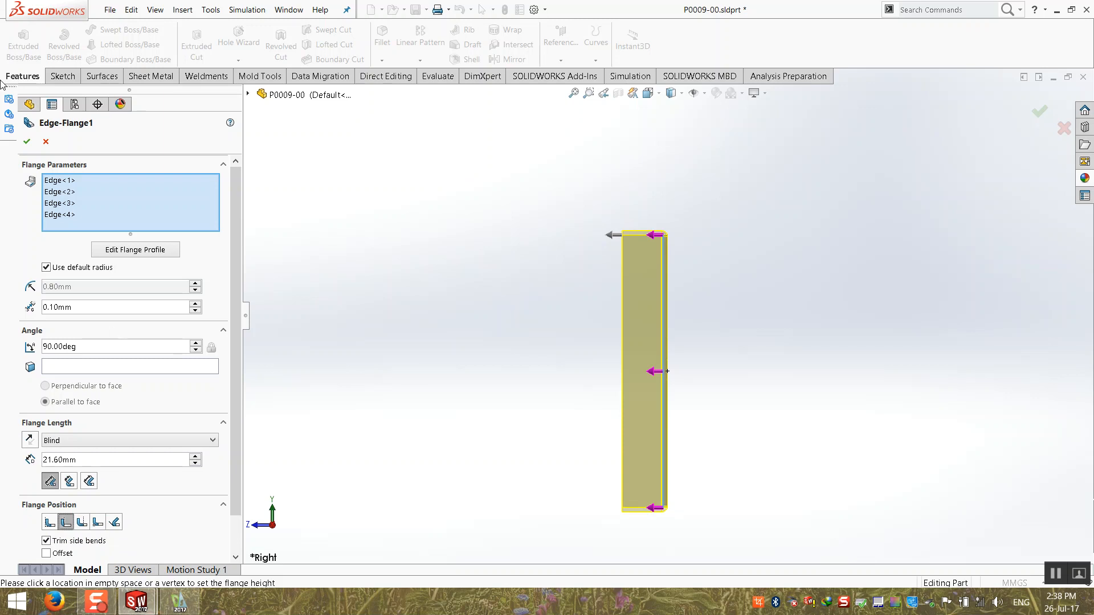
{"action": "left_click", "coordinate": [27, 142]}
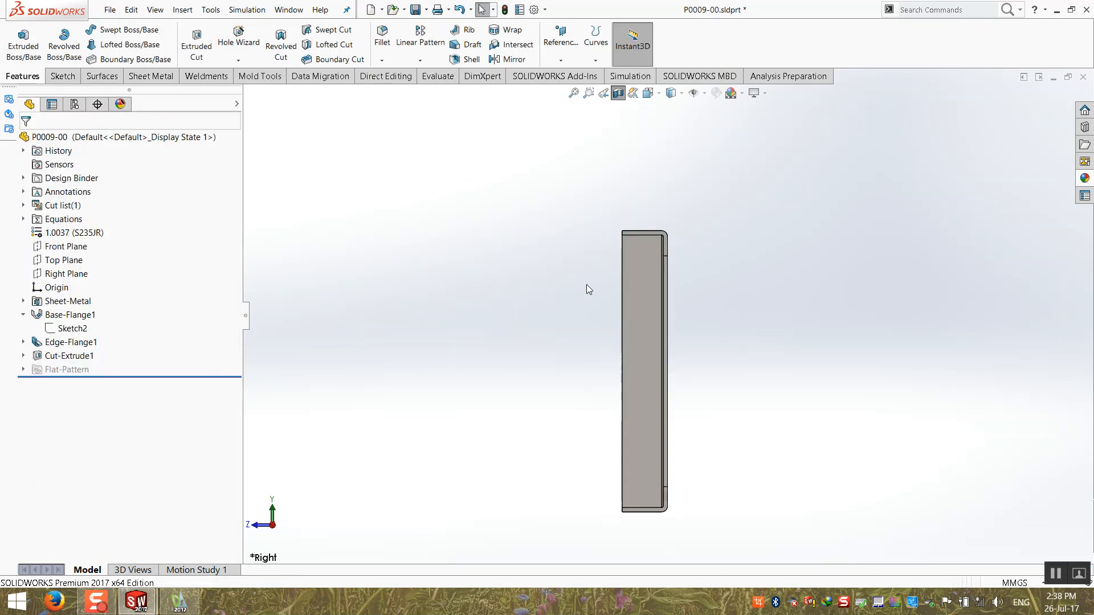
- Measure the vertical distance between the inner faces of the frame's upper and lower flanges
{"action": "left_click", "coordinate": [438, 76]}
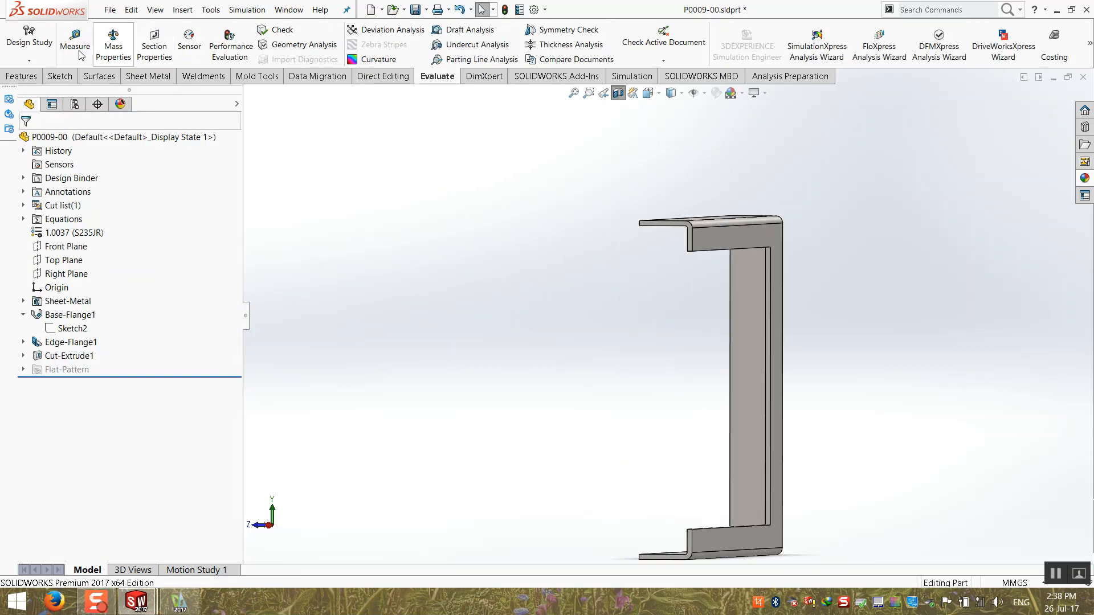
{"action": "left_click", "coordinate": [74, 43]}
{"action": "middle_click_drag", "start_coordinate": [677, 287], "coordinate": [693, 202]}
{"action": "left_click", "coordinate": [655, 279]}
{"action": "middle_click_drag", "start_coordinate": [655, 279], "coordinate": [676, 459]}
{"action": "left_click", "coordinate": [661, 474]}
{"action": "scroll", "coordinate": [633, 440], "scroll_direction": "up", "scroll_amount": 1}
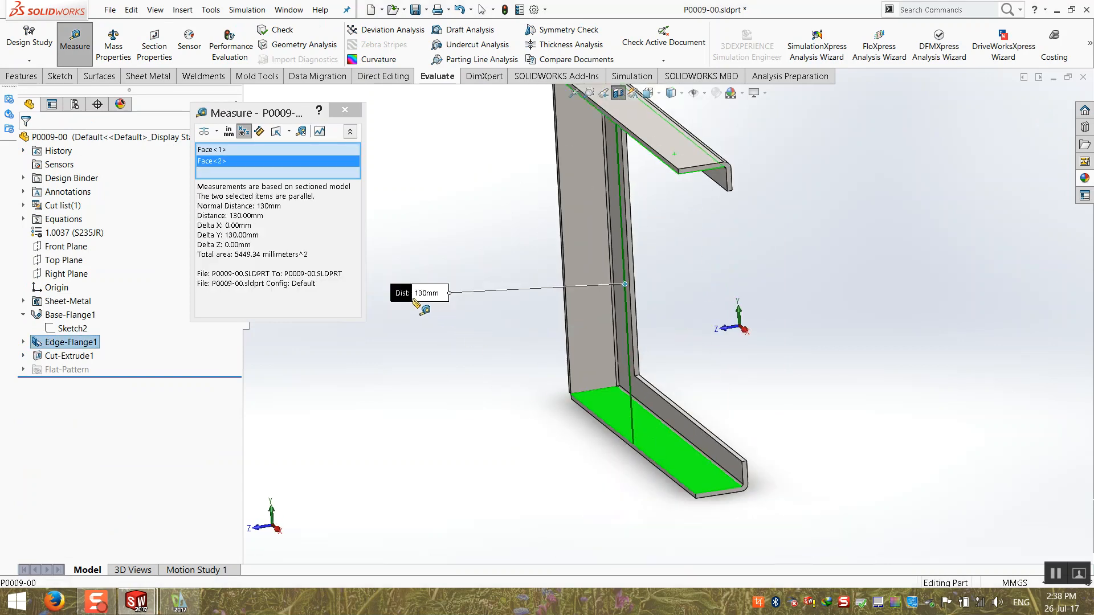
{"action": "left_click", "coordinate": [489, 350]}
{"action": "scroll", "coordinate": [489, 350], "scroll_direction": "up", "scroll_amount": 2}
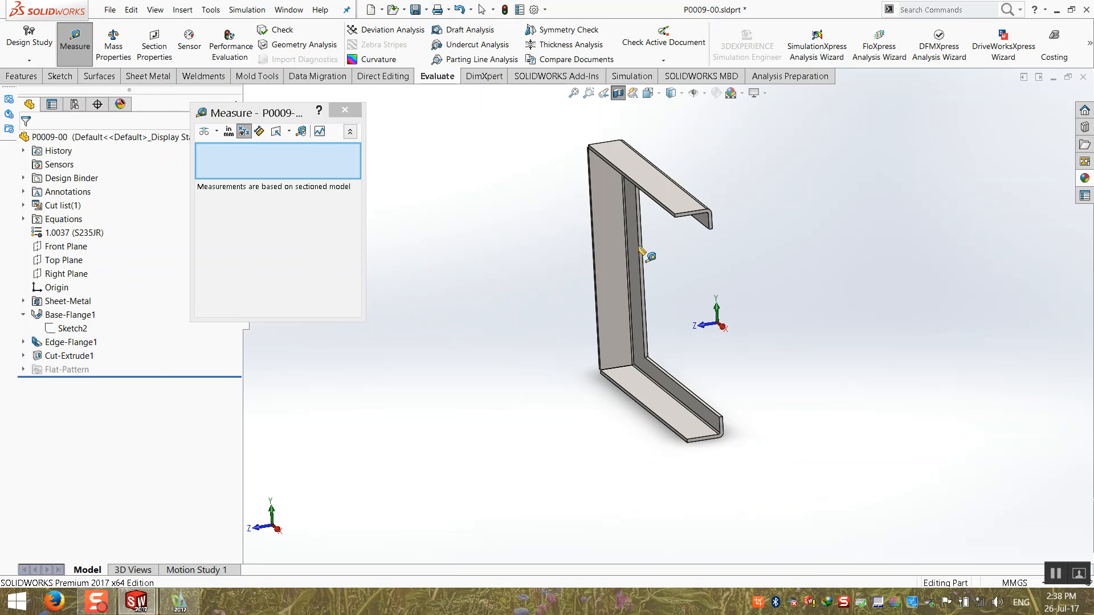
{"action": "left_click", "coordinate": [662, 197]}
{"action": "left_click", "coordinate": [345, 109]}
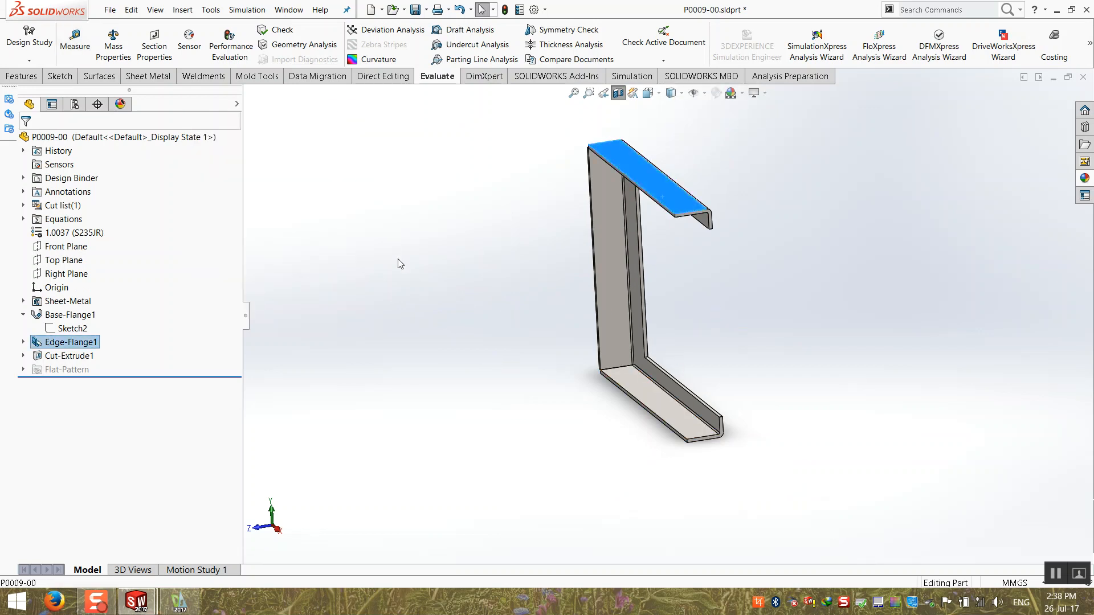
{"action": "left_click", "coordinate": [399, 262]}
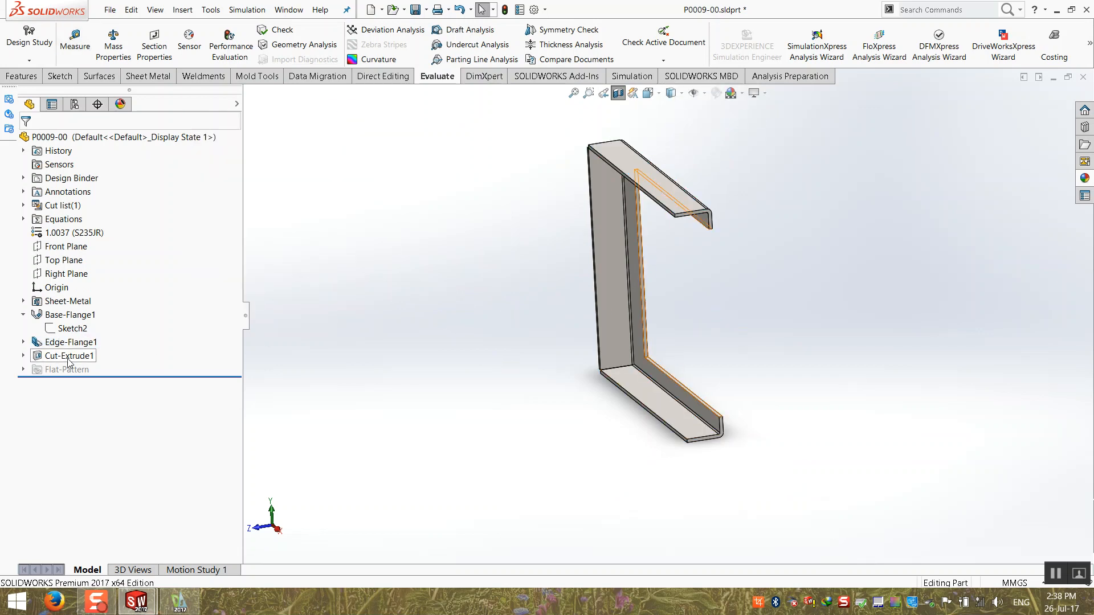
- Change the edge flange's position to Material Inside
{"action": "mouse_move", "coordinate": [69, 362]}
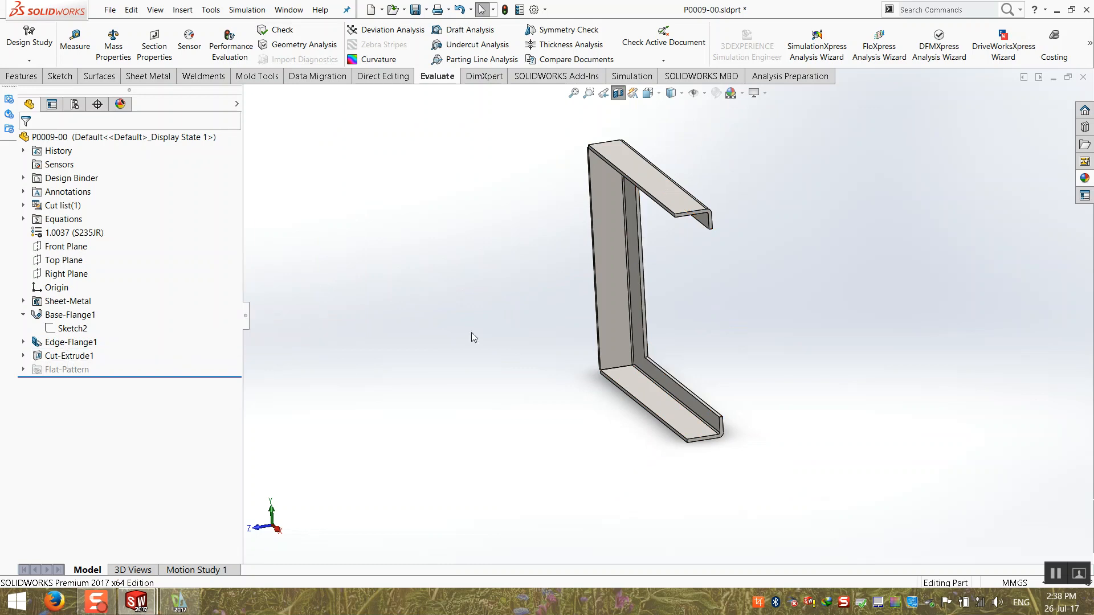
{"action": "right_click", "coordinate": [73, 343]}
{"action": "left_click", "coordinate": [87, 311]}
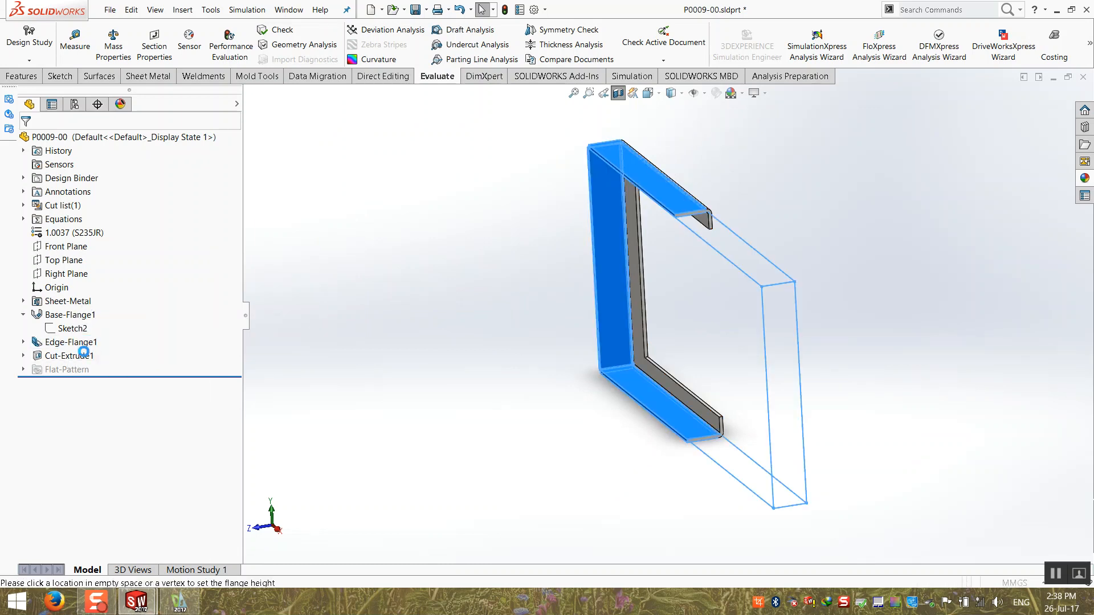
{"action": "left_click", "coordinate": [50, 523]}
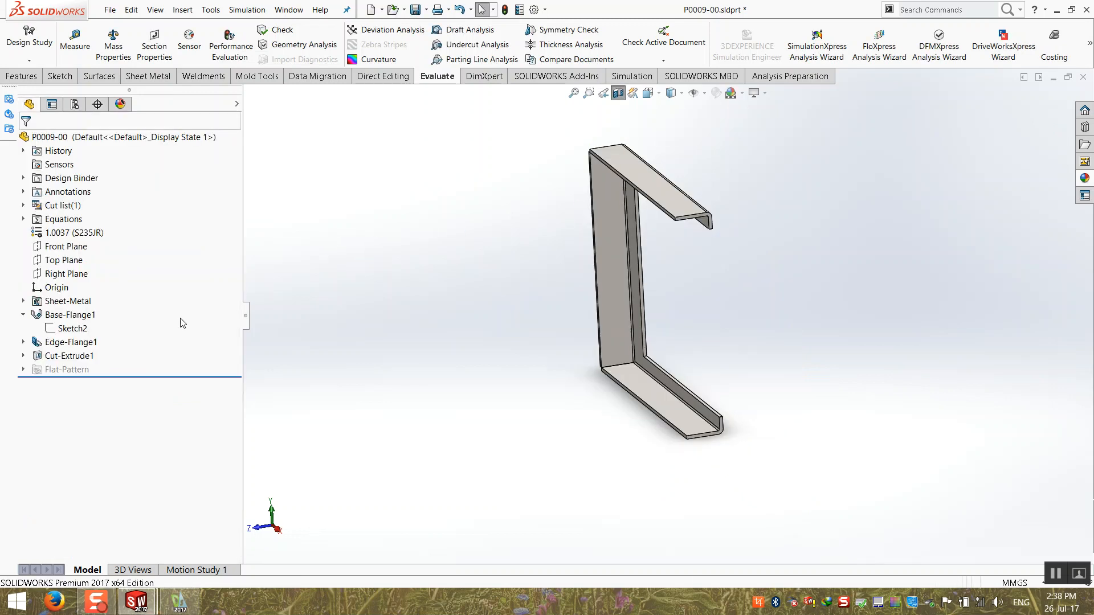
- Increase the height of the base flange by 4 mm to 134 mm
{"action": "left_click", "coordinate": [83, 316]}
{"action": "key", "text": "ctrl+8"}
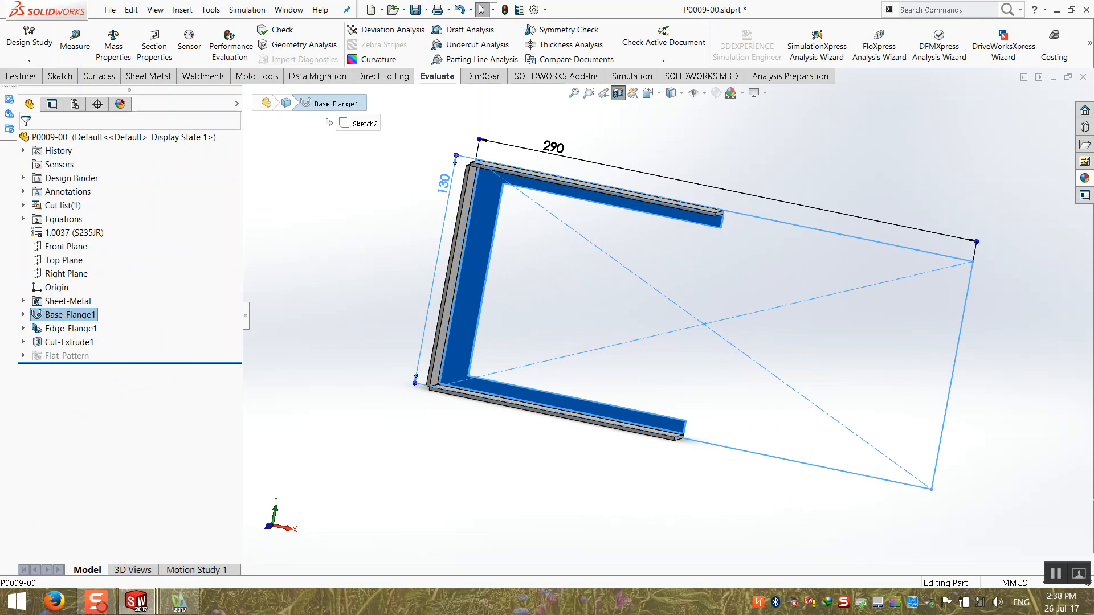
{"action": "double_click", "coordinate": [441, 193]}
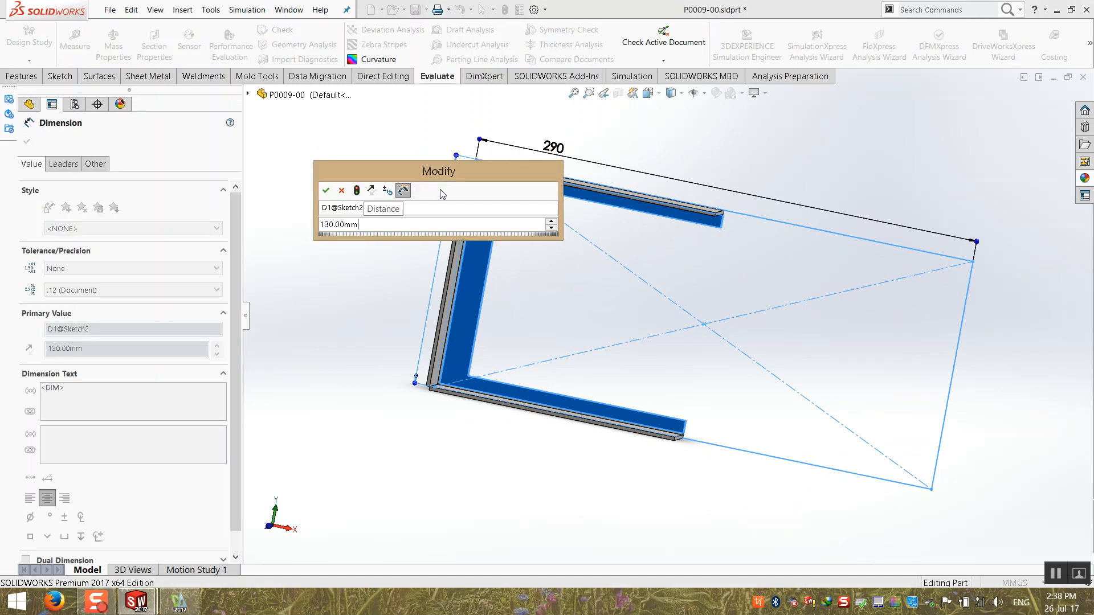
{"action": "type", "text": "+4"}
{"action": "key", "text": "Return"}
{"action": "left_click", "coordinate": [386, 230]}
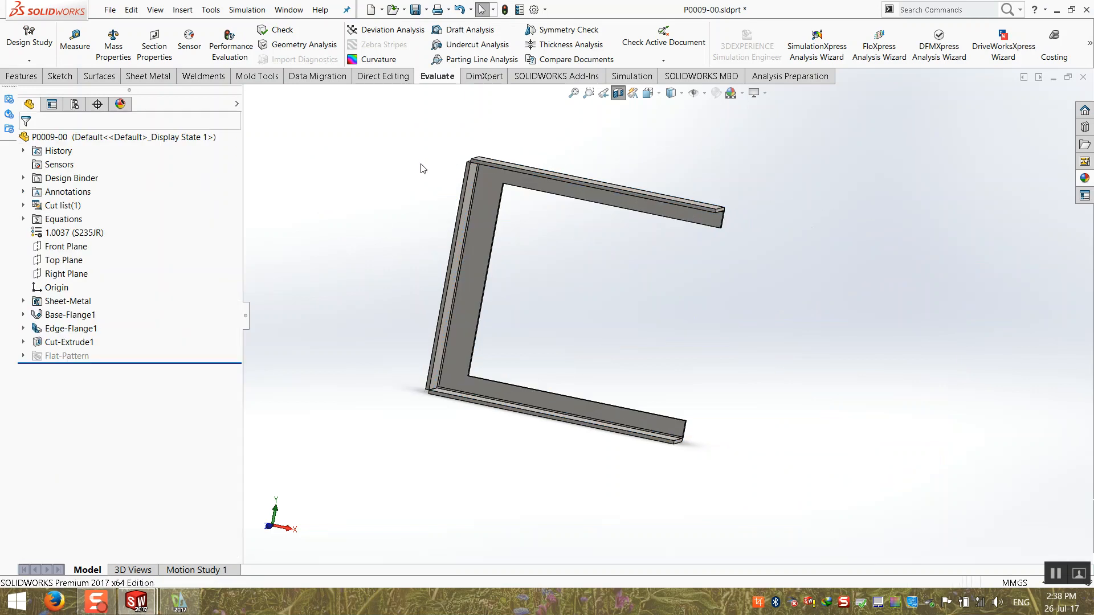
- Measure the inside height between the frame's upper and lower flanges again
{"action": "left_click", "coordinate": [85, 38]}
{"action": "middle_click_drag", "start_coordinate": [386, 194], "coordinate": [391, 162]}
{"action": "scroll", "coordinate": [474, 213], "scroll_direction": "down", "scroll_amount": 1}
{"action": "left_click", "coordinate": [501, 205]}
{"action": "middle_click_drag", "start_coordinate": [501, 207], "coordinate": [474, 393]}
{"action": "left_click", "coordinate": [503, 369]}
{"action": "scroll", "coordinate": [504, 367], "scroll_direction": "up", "scroll_amount": 1}
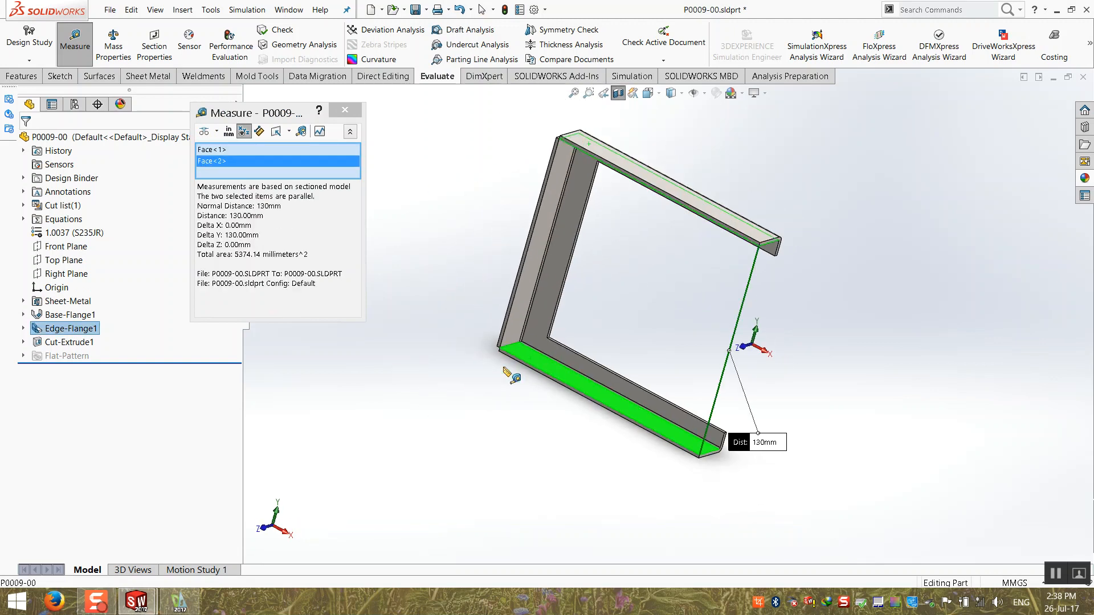
{"action": "key", "text": "Escape"}
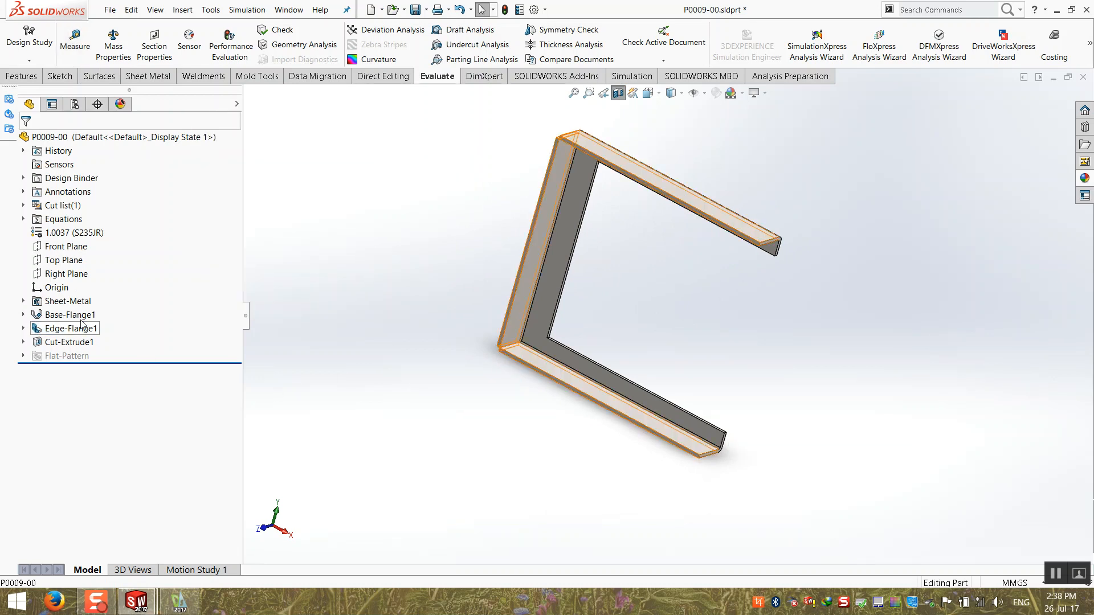
- Set the height of the frame's base flange to 130 mm
{"action": "double_click", "coordinate": [74, 318]}
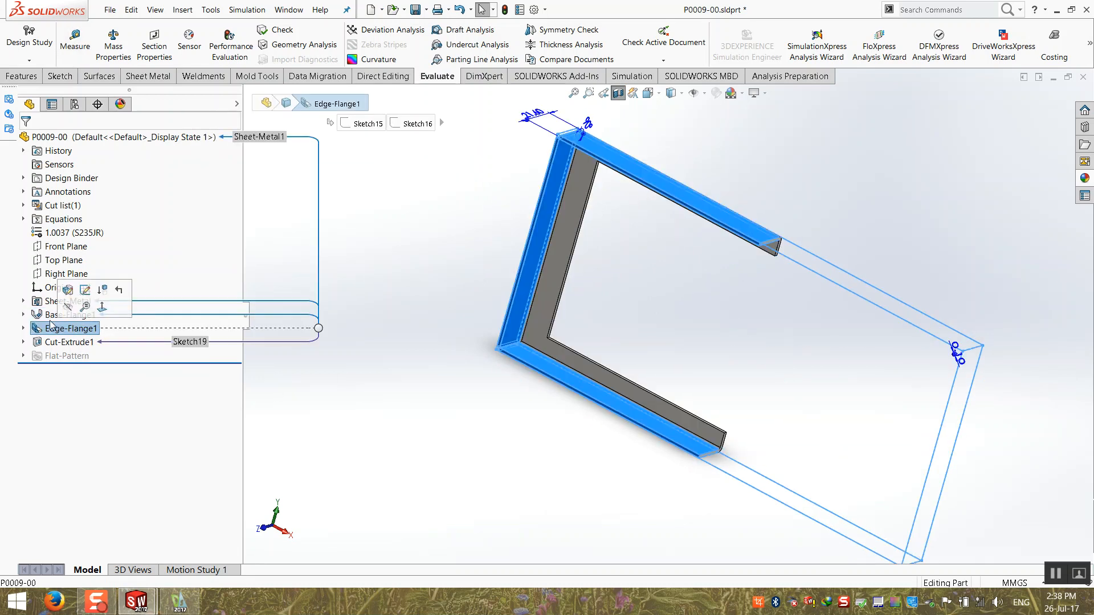
{"action": "left_click_drag", "start_coordinate": [467, 142], "coordinate": [469, 136]}
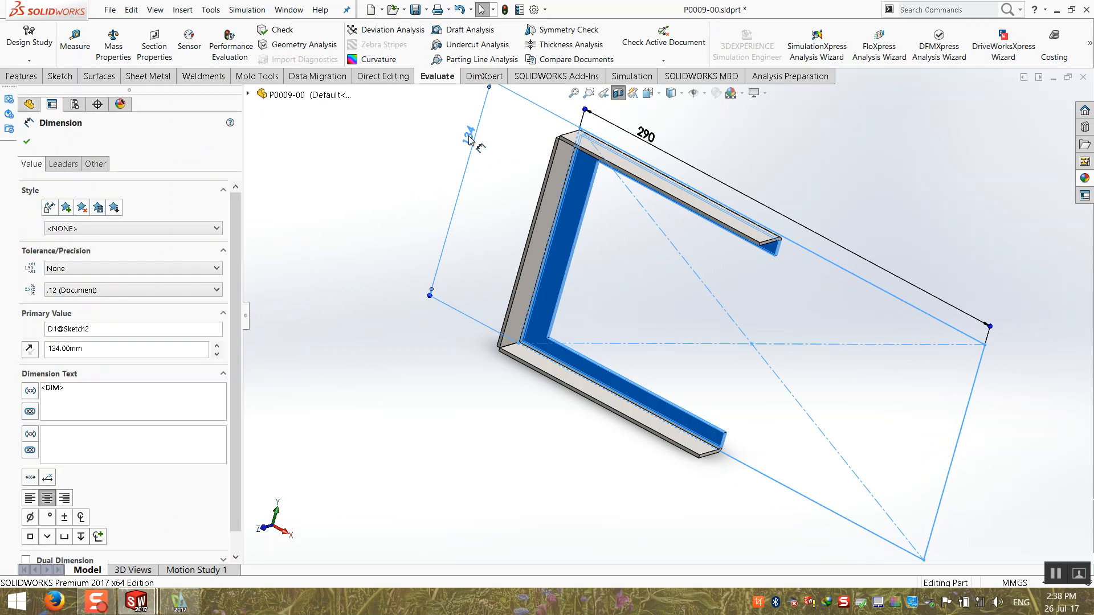
{"action": "double_click", "coordinate": [469, 135]}
{"action": "key", "text": "Escape"}
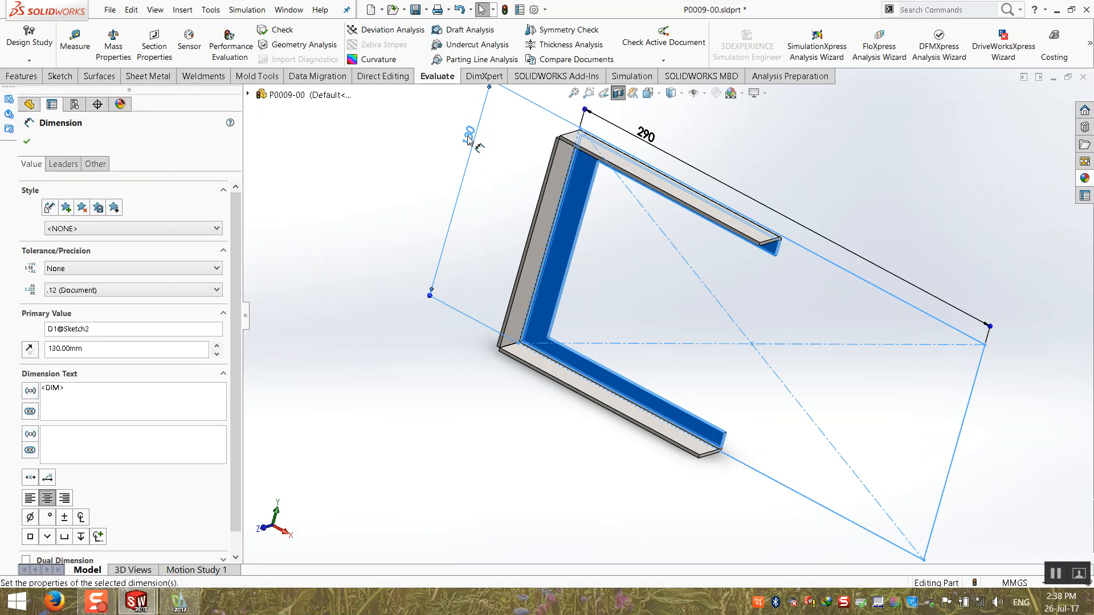
{"action": "left_click", "coordinate": [408, 157]}
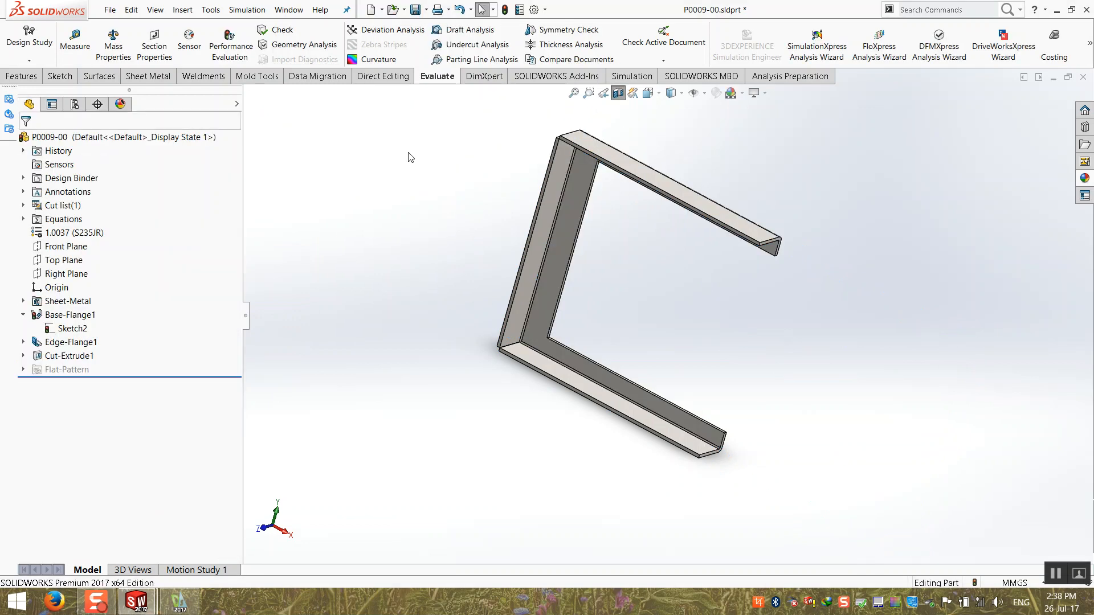
- Edit the edge flange of the frame and set its flange position to Material Outside
{"action": "right_click", "coordinate": [74, 343]}
{"action": "left_click", "coordinate": [80, 318]}
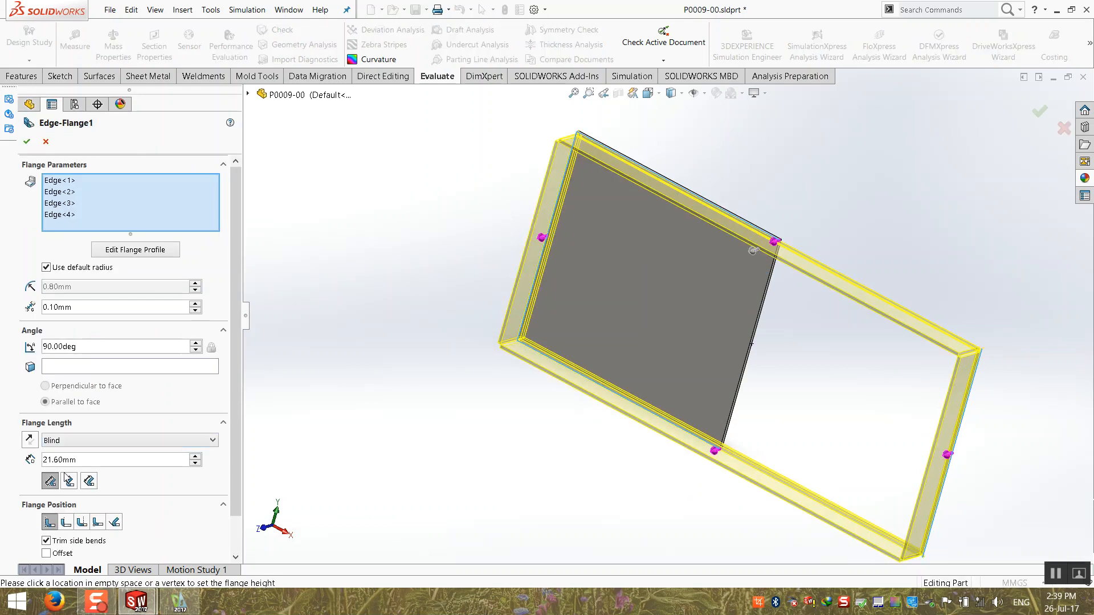
{"action": "left_click", "coordinate": [66, 522]}
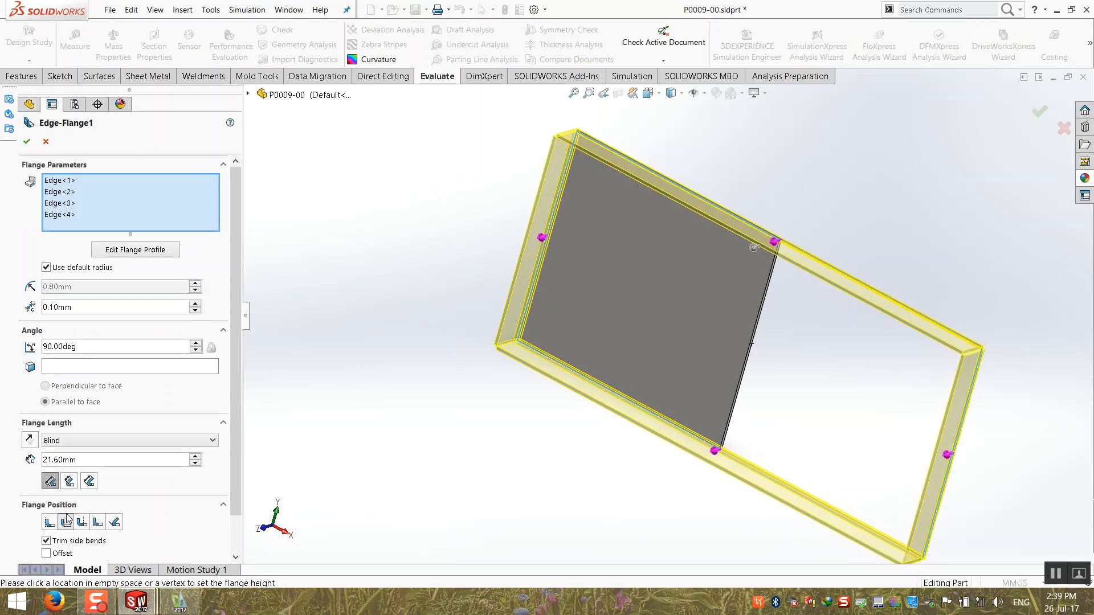
{"action": "left_click", "coordinate": [26, 142]}
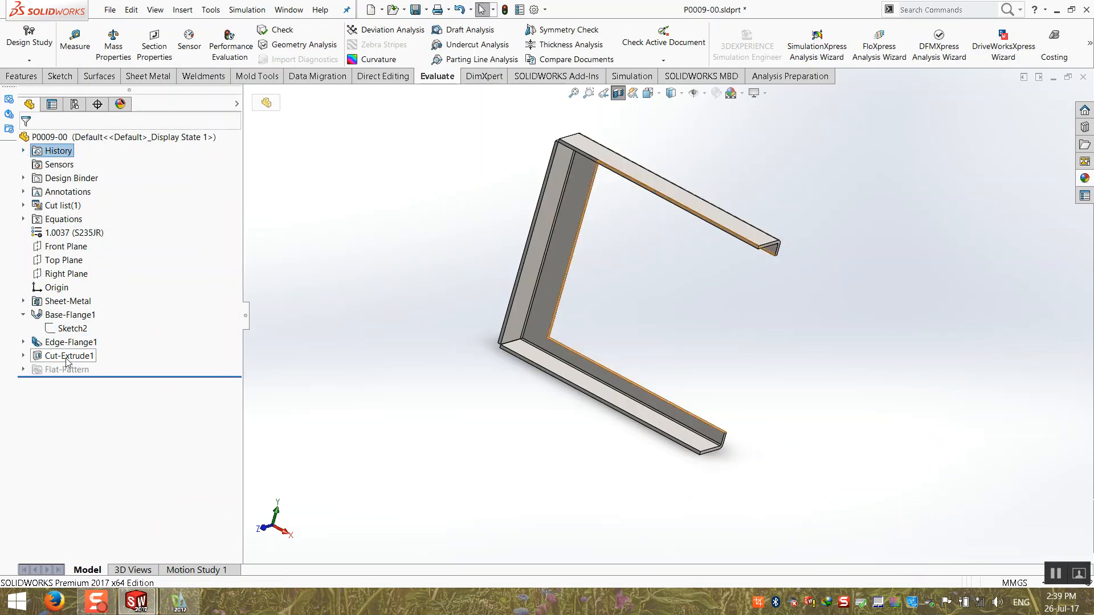
{"action": "right_click", "coordinate": [66, 344]}
{"action": "left_click", "coordinate": [74, 313]}
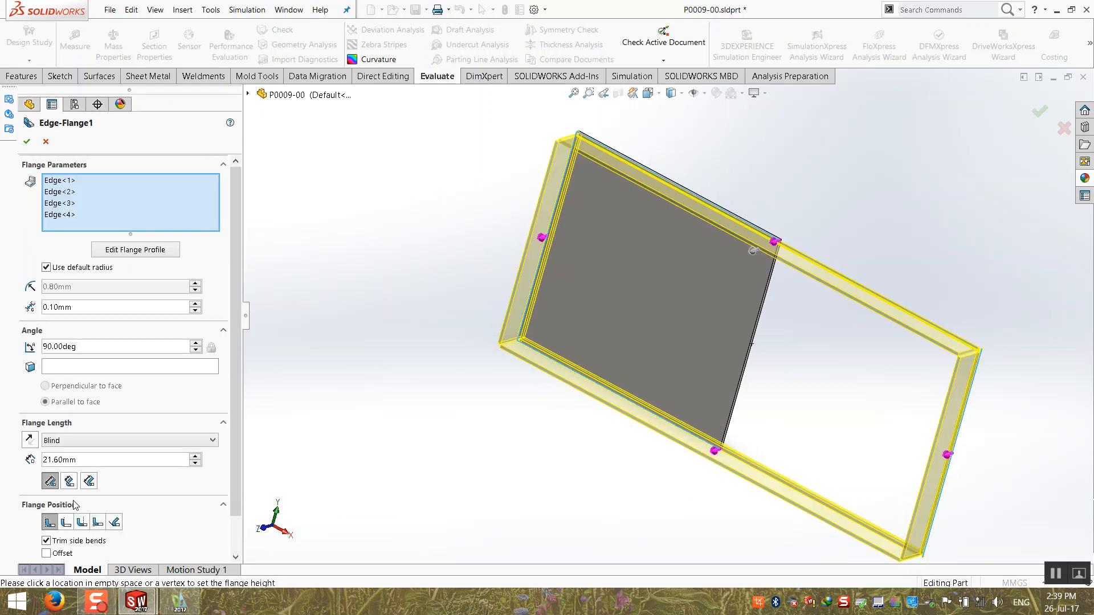
{"action": "left_click", "coordinate": [67, 525]}
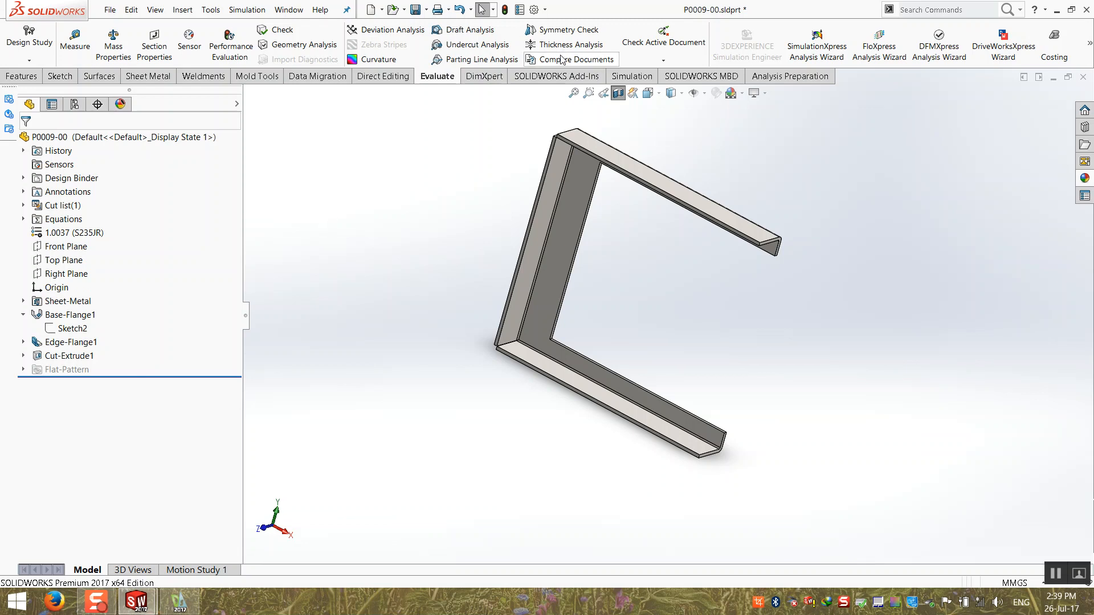
- Turn off the frame's section view and close the part to return to the X0001-00 assembly
{"action": "left_click", "coordinate": [618, 93]}
{"action": "key", "text": "ctrl+7"}
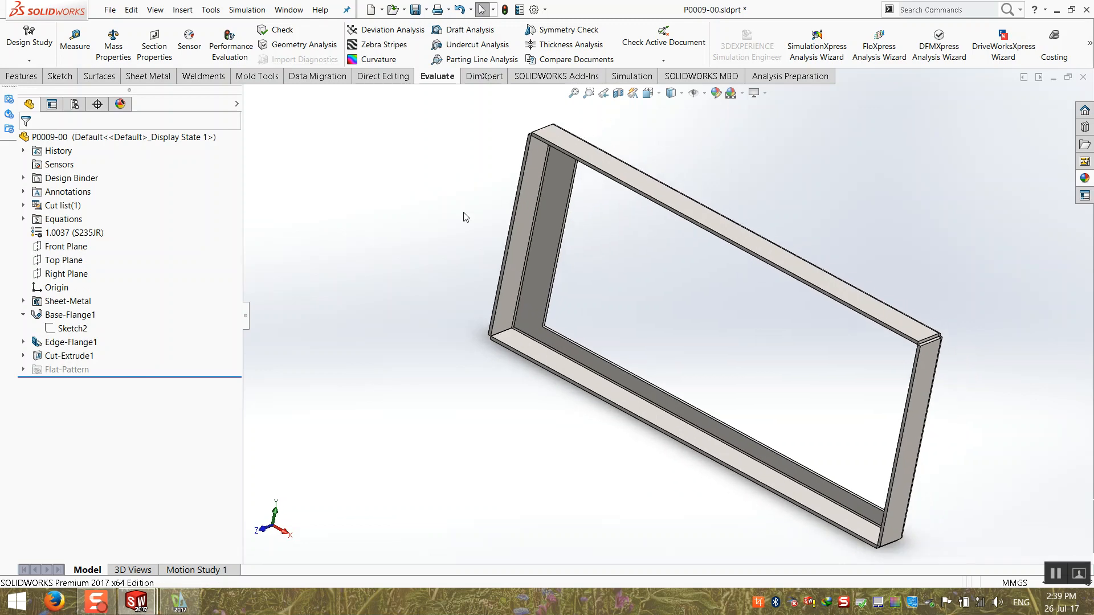
{"action": "left_click", "coordinate": [1082, 77]}
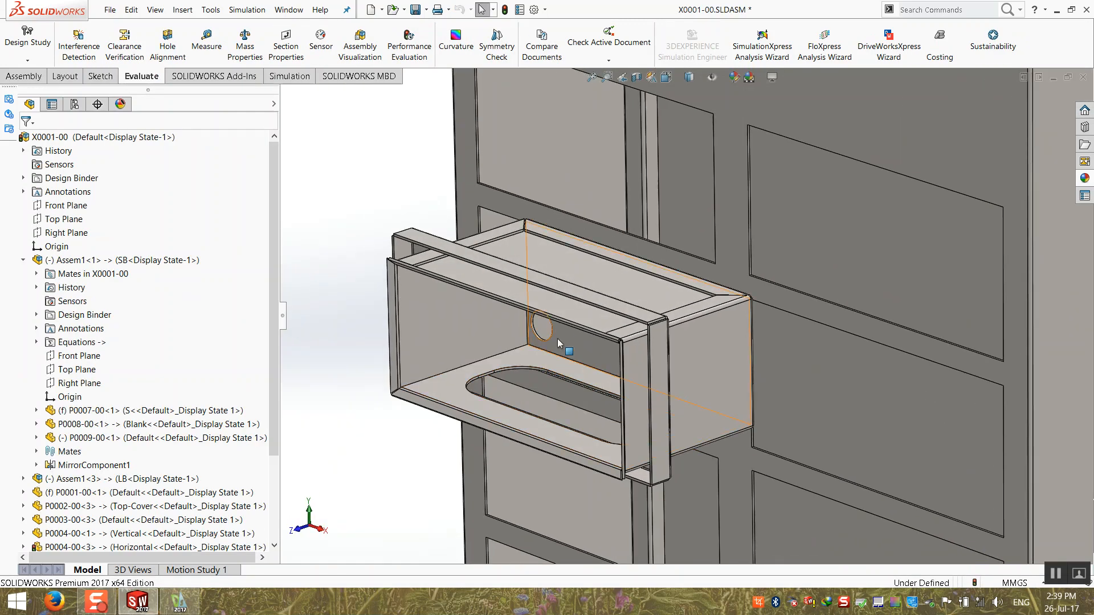
- Move the small box subassembly in front of the cabinet's upper right front opening
{"action": "left_click", "coordinate": [597, 306]}
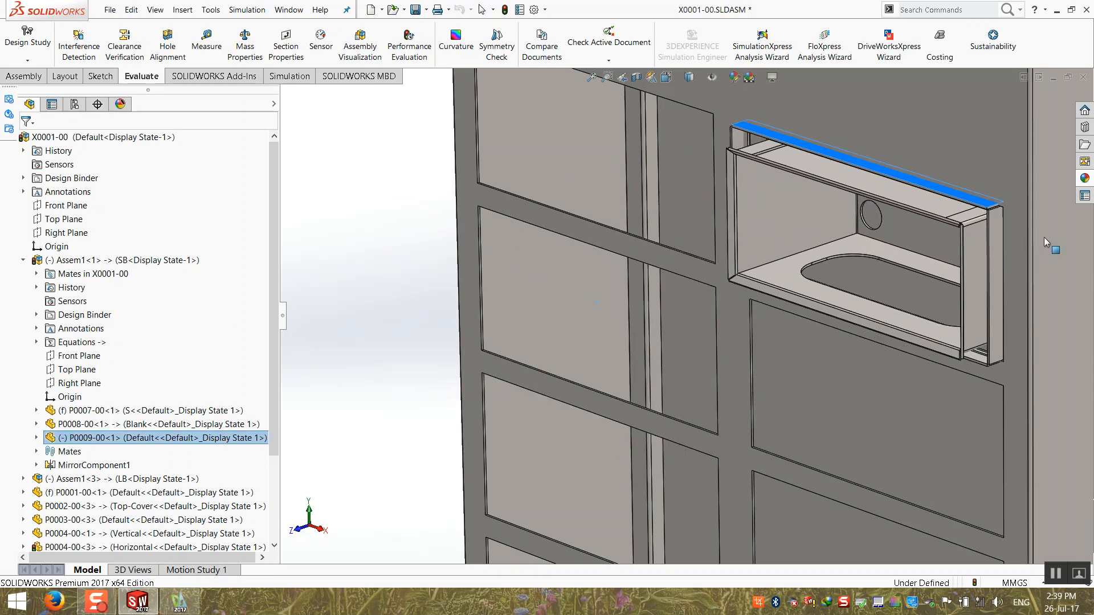
{"action": "left_click_drag", "start_coordinate": [1005, 252], "coordinate": [985, 260]}
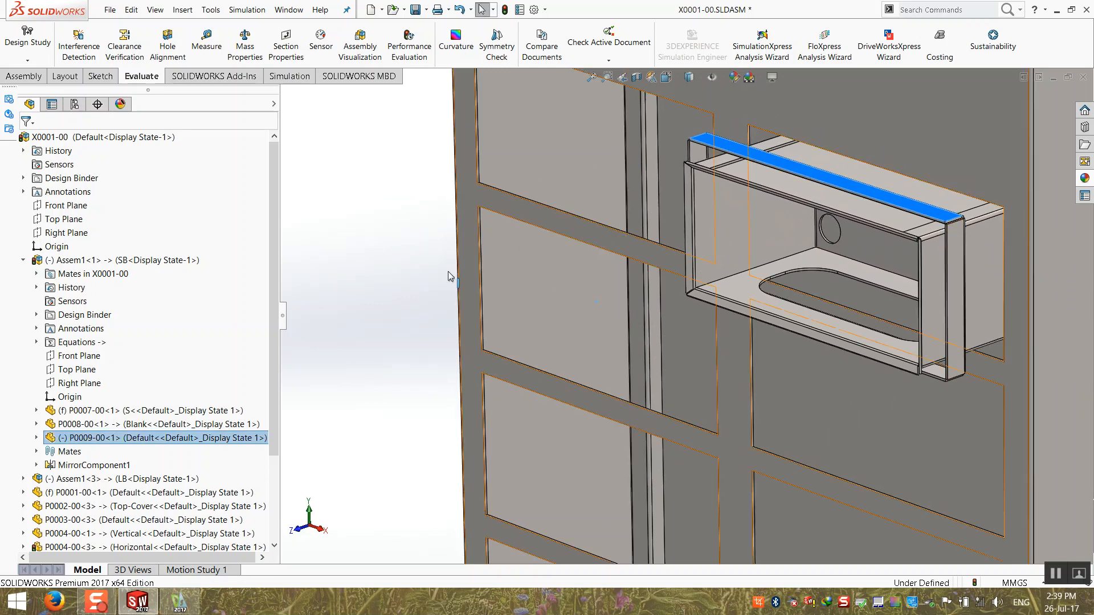
{"action": "left_click", "coordinate": [407, 257]}
- Isolate frame P0009-00 together with cabinet part P0001-00 in the assembly
{"action": "scroll", "coordinate": [762, 249], "scroll_direction": "up", "scroll_amount": 3}
{"action": "scroll", "coordinate": [762, 250], "scroll_direction": "down", "scroll_amount": 4}
{"action": "middle_click_drag", "start_coordinate": [705, 252], "coordinate": [683, 272]}
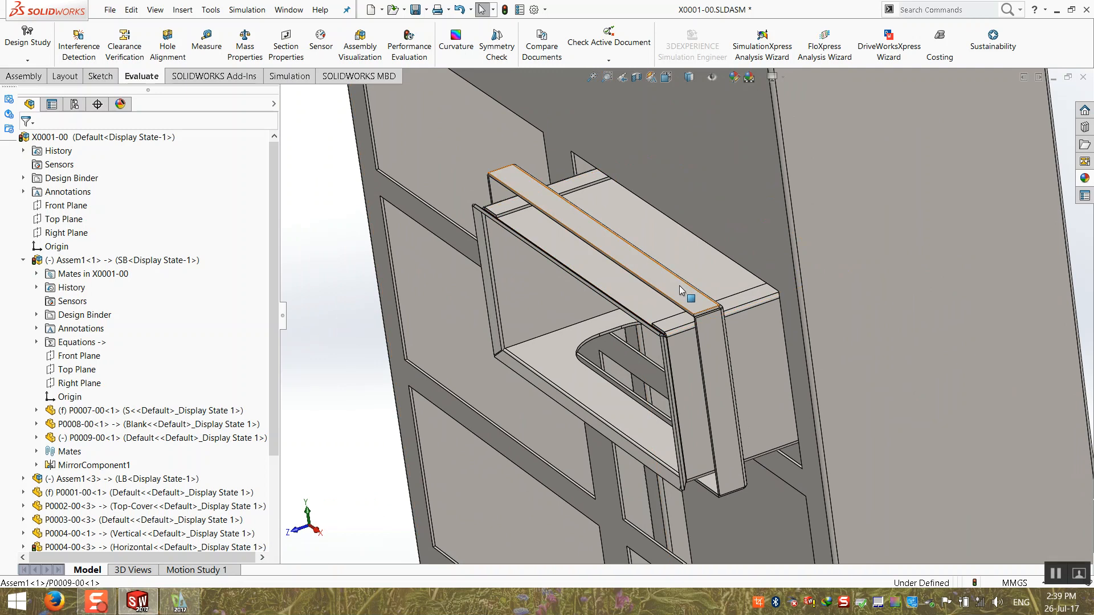
{"action": "left_click", "coordinate": [679, 285]}
{"action": "left_click", "coordinate": [712, 190], "text": "ctrl"}
{"action": "scroll", "coordinate": [712, 191], "scroll_direction": "up", "scroll_amount": 2}
{"action": "left_click", "coordinate": [388, 300]}
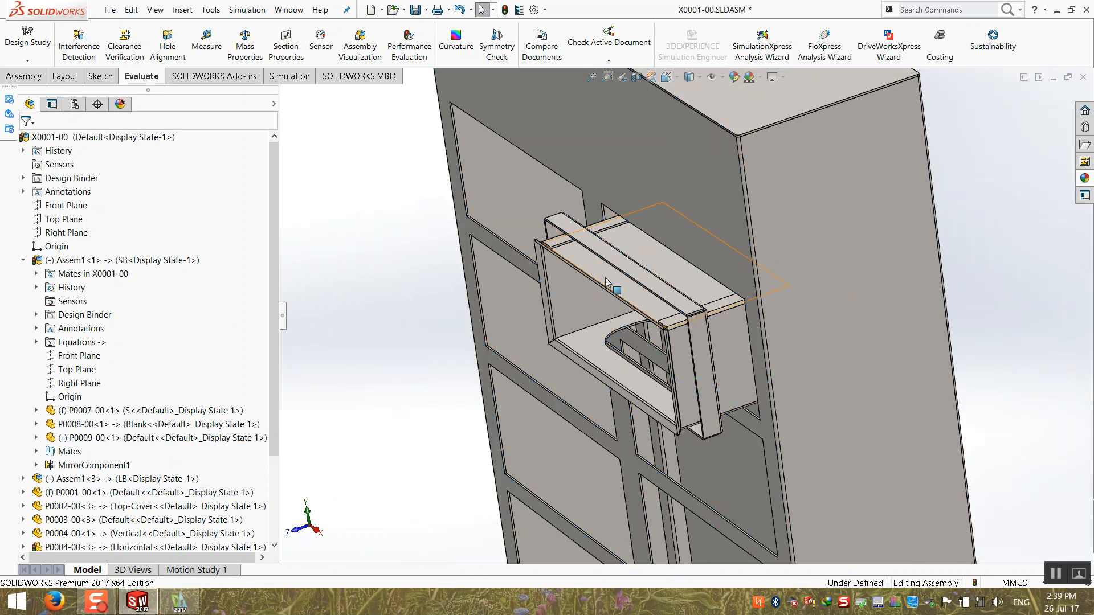
{"action": "left_click", "coordinate": [629, 269]}
{"action": "left_click", "coordinate": [635, 179], "text": "ctrl"}
{"action": "right_click", "coordinate": [635, 180]}
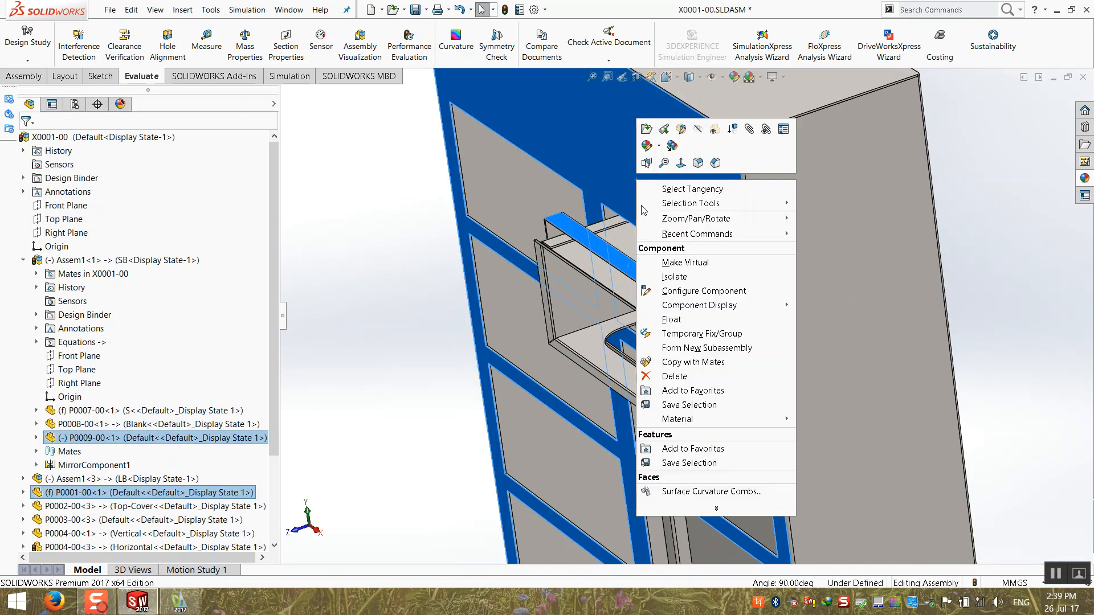
{"action": "left_click", "coordinate": [682, 277]}
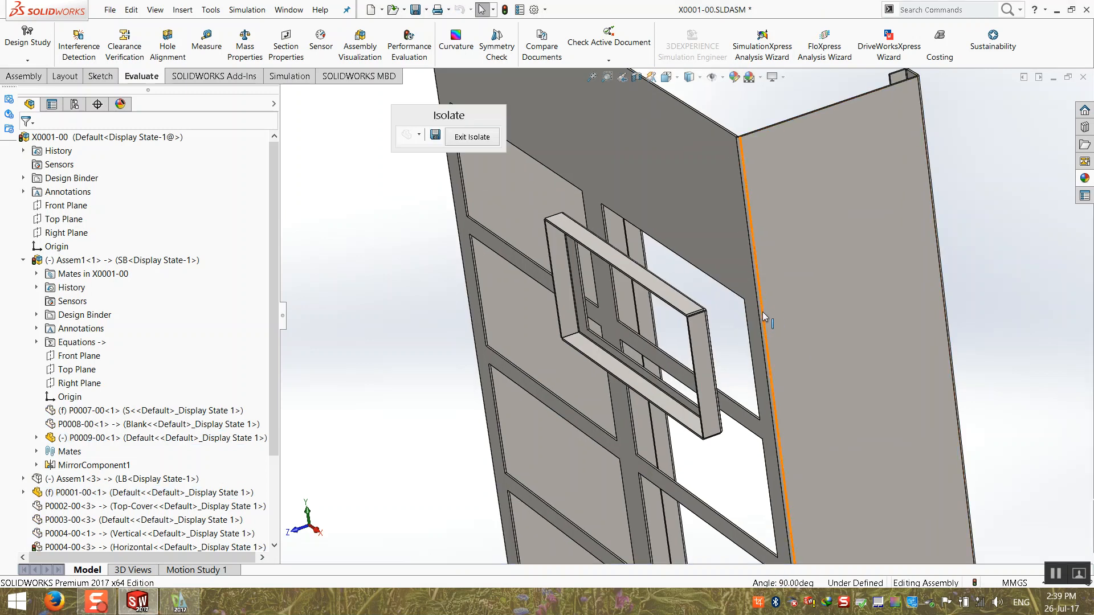
- Add a coincident mate between the front face of frame P0009-00 and the inner face of the cabinet's front panel
{"action": "left_click", "coordinate": [24, 76]}
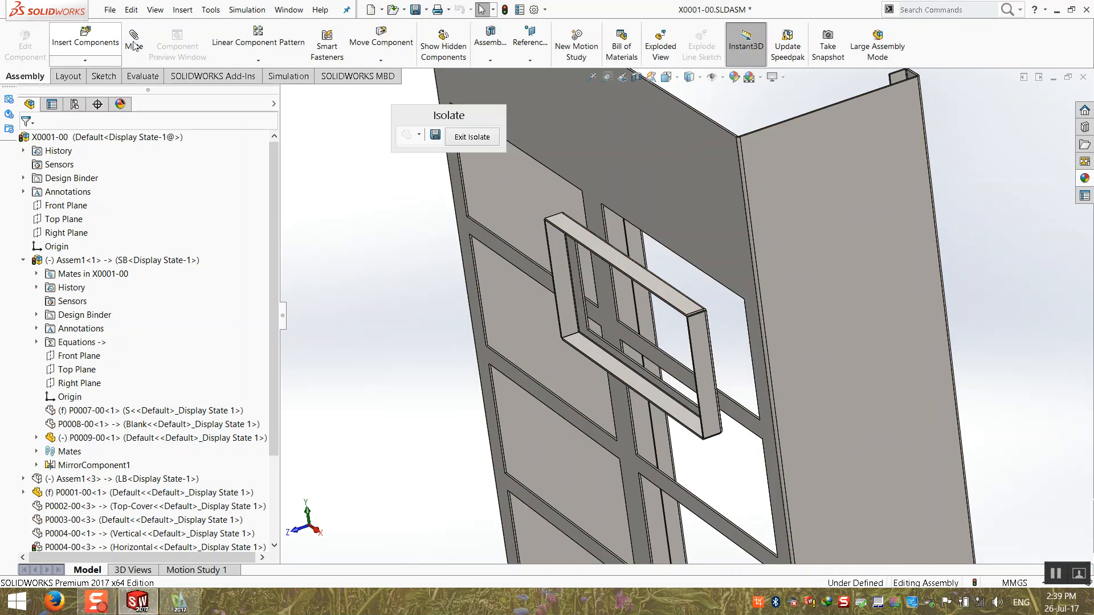
{"action": "scroll", "coordinate": [614, 267], "scroll_direction": "down", "scroll_amount": 6}
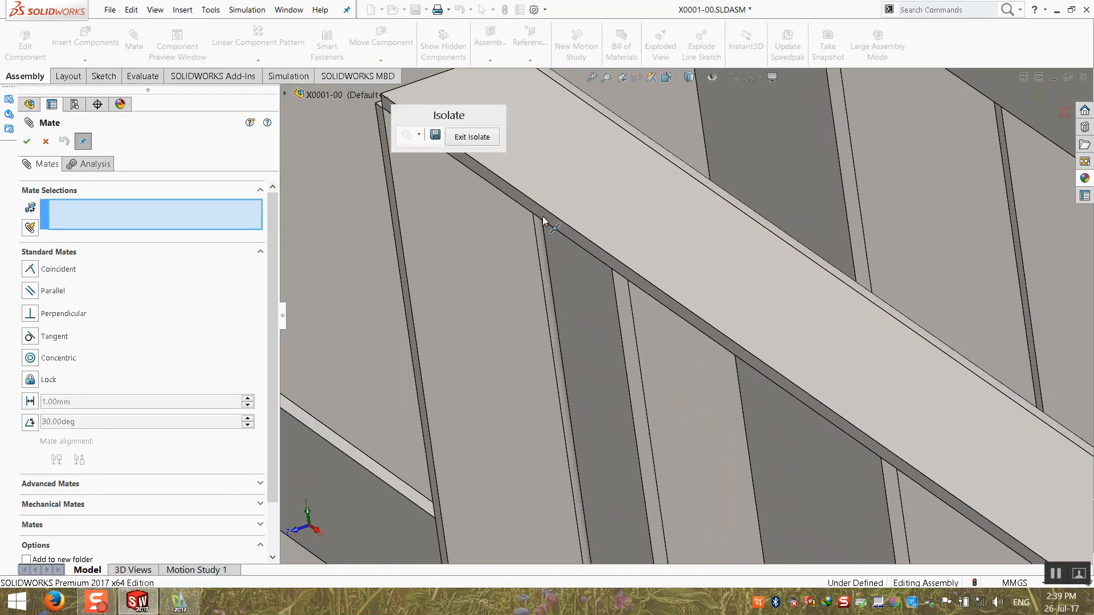
{"action": "left_click", "coordinate": [545, 214]}
{"action": "scroll", "coordinate": [655, 356], "scroll_direction": "up", "scroll_amount": 9}
{"action": "middle_click_drag", "start_coordinate": [656, 358], "coordinate": [529, 293]}
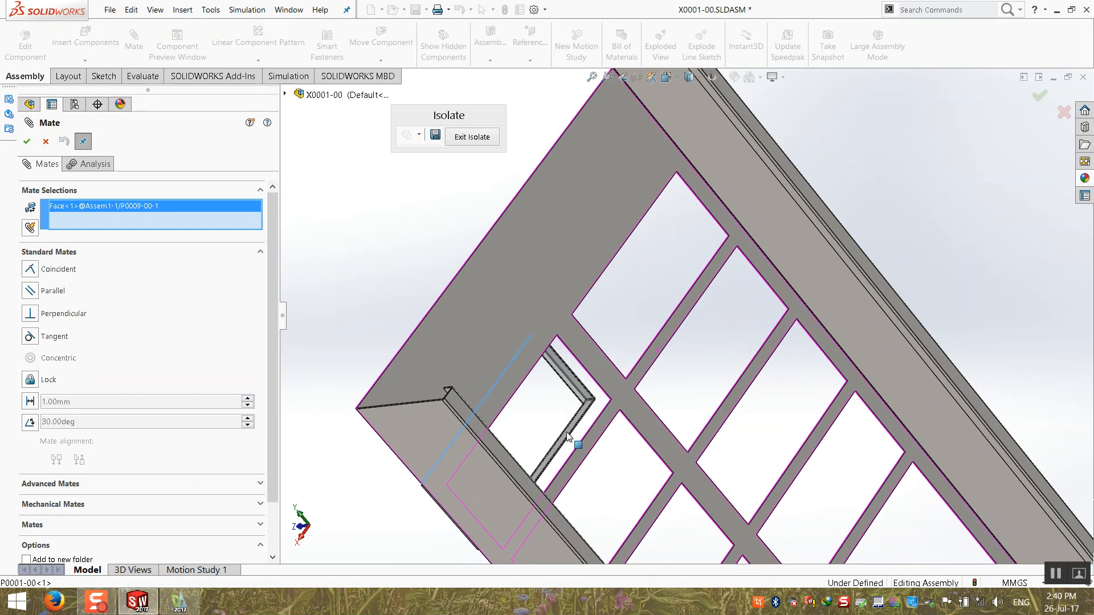
{"action": "left_click", "coordinate": [527, 292]}
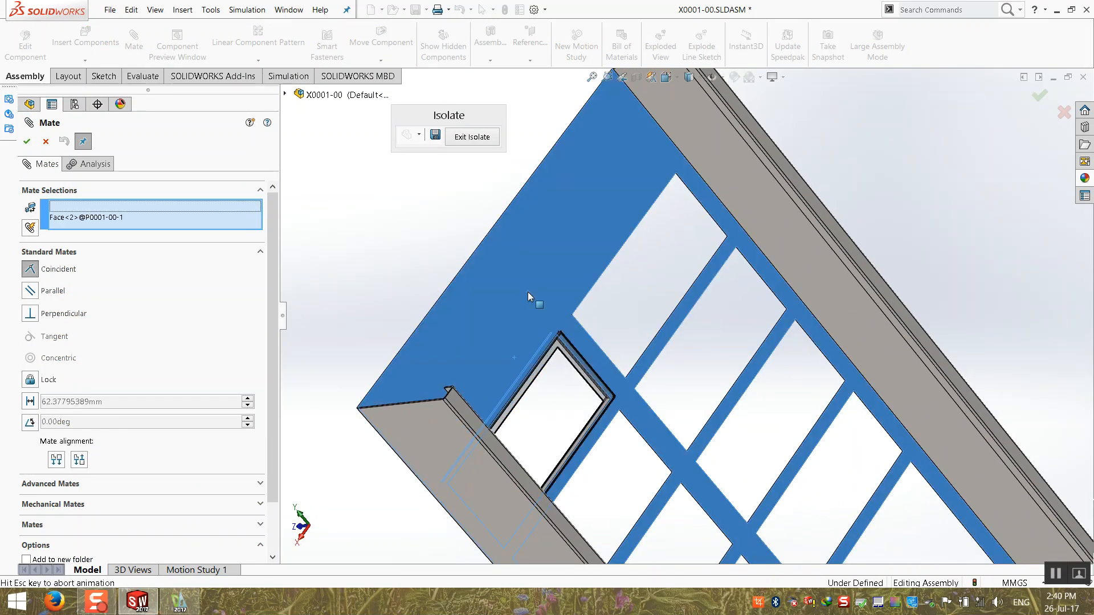
{"action": "left_click", "coordinate": [22, 141]}
{"action": "left_click", "coordinate": [23, 141]}
- Examine how the frame's corner flanges sit against the edges of the cabinet opening
{"action": "middle_click_drag", "start_coordinate": [460, 354], "coordinate": [344, 501]}
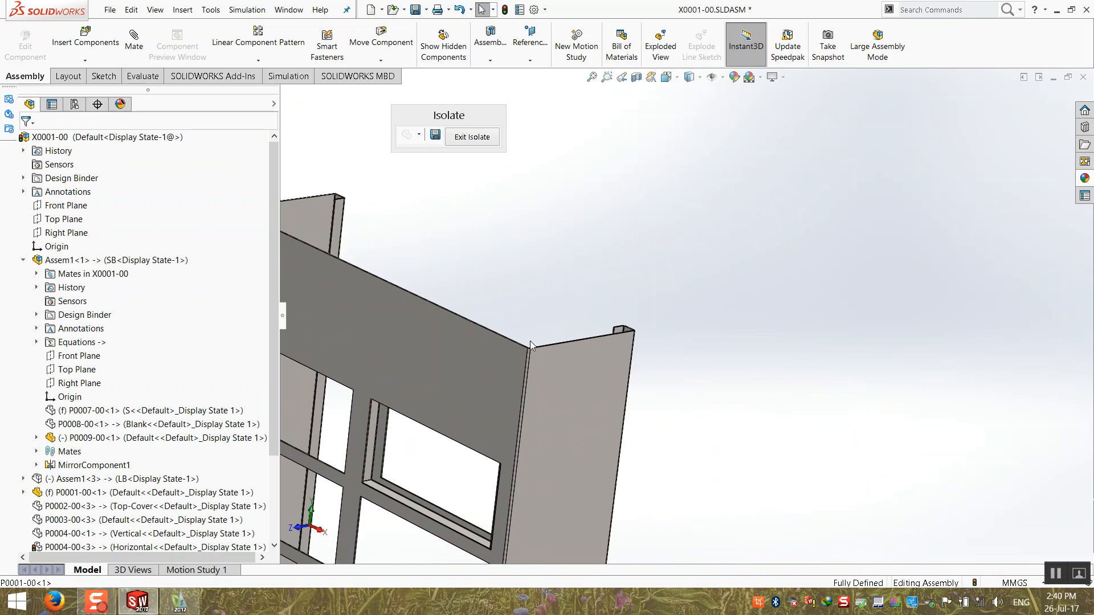
{"action": "scroll", "coordinate": [343, 502], "scroll_direction": "down", "scroll_amount": 4}
{"action": "scroll", "coordinate": [344, 506], "scroll_direction": "up", "scroll_amount": 3}
{"action": "scroll", "coordinate": [511, 439], "scroll_direction": "down", "scroll_amount": 10}
{"action": "mouse_move", "coordinate": [621, 378]}
{"action": "middle_mouse_down"}
{"action": "mouse_move", "coordinate": [559, 394]}
{"action": "mouse_move", "coordinate": [503, 429]}
{"action": "mouse_move", "coordinate": [527, 440]}
{"action": "middle_mouse_up"}
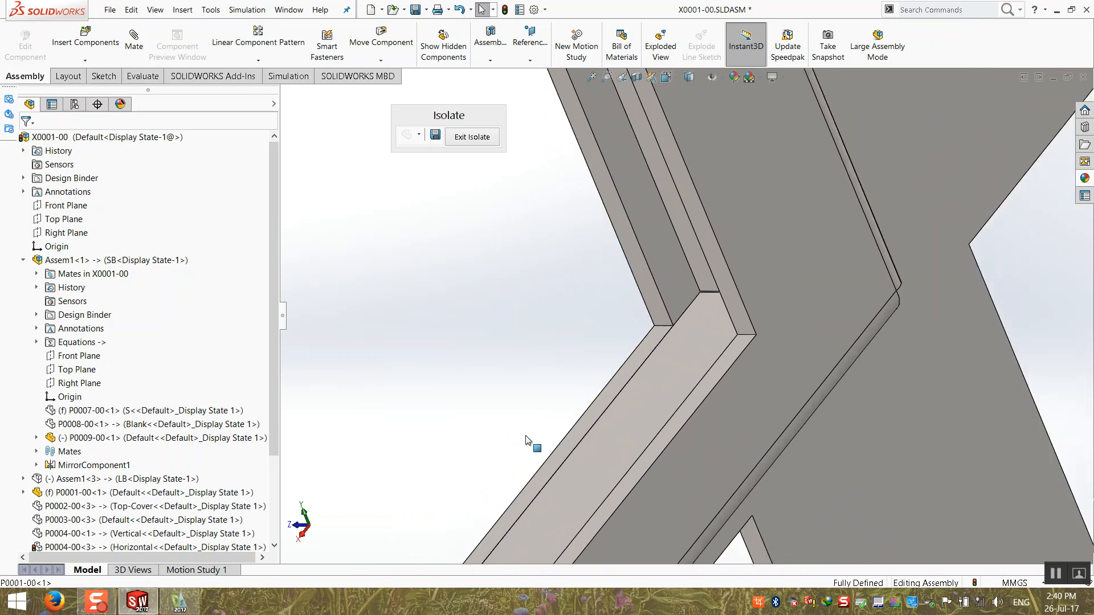
{"action": "left_click", "coordinate": [586, 455]}
{"action": "left_click", "coordinate": [624, 337]}
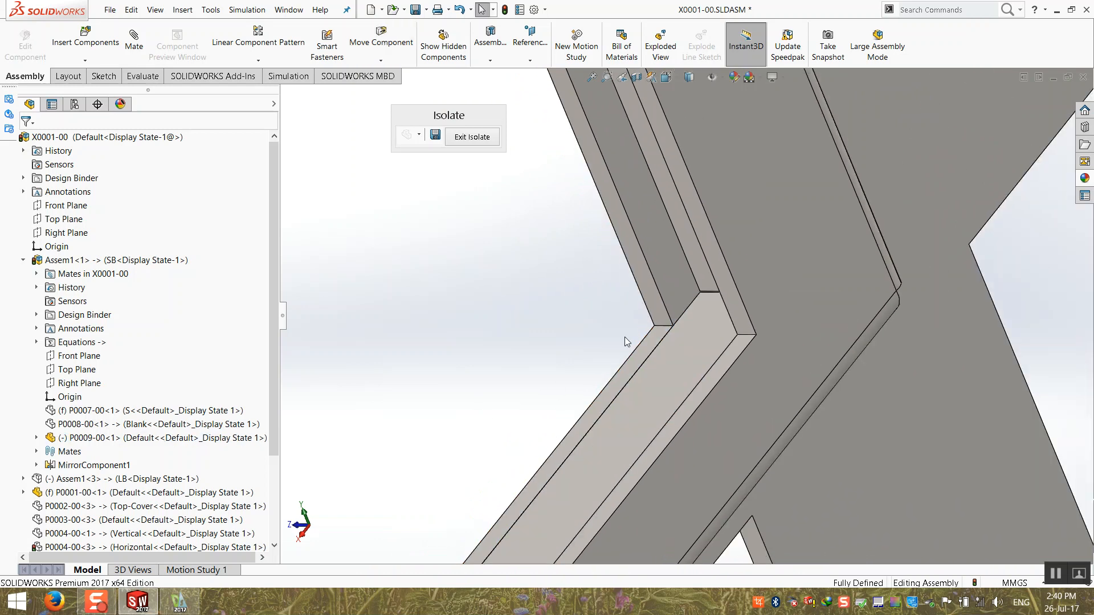
{"action": "left_click", "coordinate": [702, 292]}
{"action": "left_click", "coordinate": [569, 367]}
- Check the frame's alignment around the whole cabinet opening from the front and the rear
{"action": "scroll", "coordinate": [568, 369], "scroll_direction": "up", "scroll_amount": 9}
{"action": "middle_click_drag", "start_coordinate": [572, 381], "coordinate": [674, 540]}
{"action": "scroll", "coordinate": [674, 539], "scroll_direction": "up", "scroll_amount": 5}
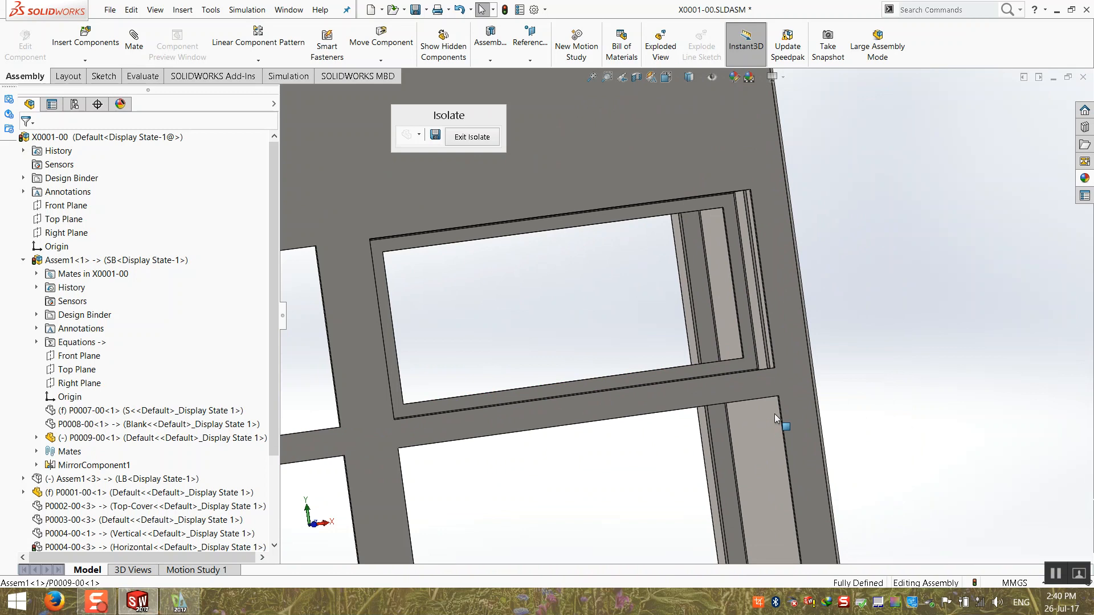
{"action": "middle_click_drag", "start_coordinate": [779, 418], "coordinate": [747, 450]}
{"action": "scroll", "coordinate": [727, 408], "scroll_direction": "down", "scroll_amount": 4}
{"action": "middle_click_drag", "start_coordinate": [726, 406], "coordinate": [771, 347]}
{"action": "scroll", "coordinate": [780, 350], "scroll_direction": "up", "scroll_amount": 3}
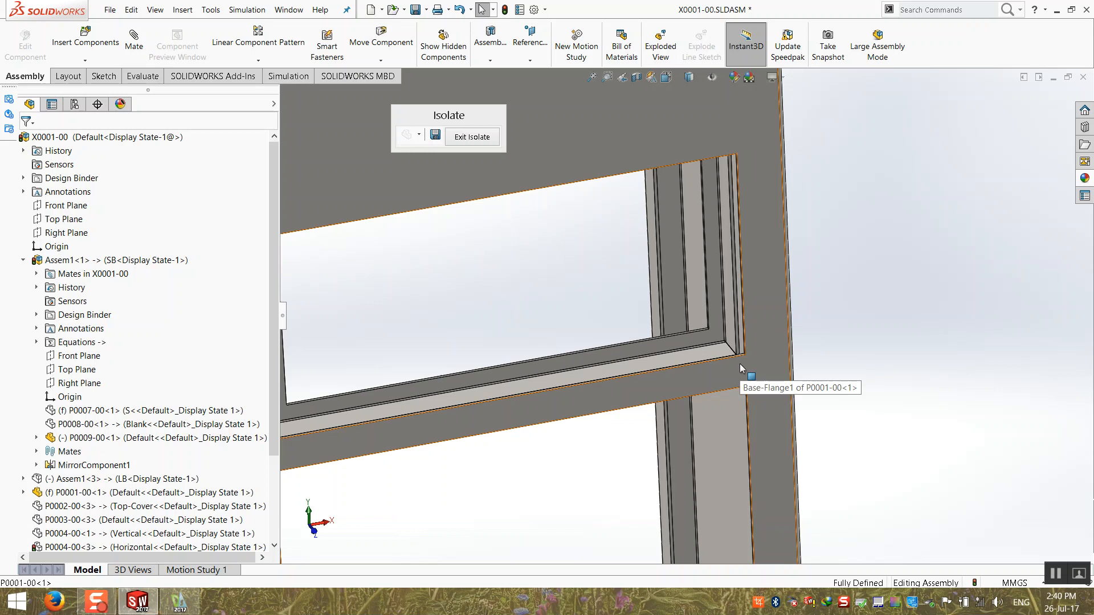
{"action": "scroll", "coordinate": [624, 306], "scroll_direction": "up", "scroll_amount": 4}
{"action": "middle_click_drag", "start_coordinate": [644, 331], "coordinate": [300, 562]}
{"action": "middle_click_drag", "start_coordinate": [491, 364], "coordinate": [653, 436]}
{"action": "scroll", "coordinate": [612, 345], "scroll_direction": "up", "scroll_amount": 5}
{"action": "middle_click_drag", "start_coordinate": [608, 341], "coordinate": [537, 438]}
{"action": "scroll", "coordinate": [675, 225], "scroll_direction": "down", "scroll_amount": 3}
{"action": "middle_click_drag", "start_coordinate": [675, 225], "coordinate": [632, 301]}
{"action": "scroll", "coordinate": [633, 300], "scroll_direction": "up", "scroll_amount": 3}
- Leave the current isolation, collapse the feature tree and isolate small box subassembly Assem1<1> with cabinet part P0001-00
{"action": "left_click", "coordinate": [471, 138]}
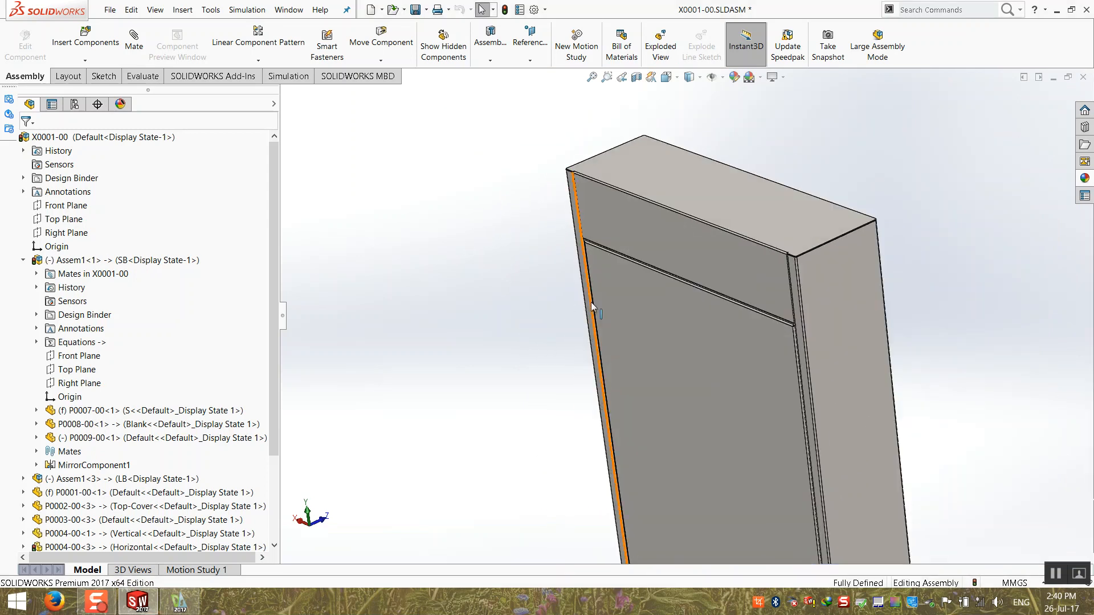
{"action": "scroll", "coordinate": [617, 308], "scroll_direction": "down", "scroll_amount": 2}
{"action": "right_click", "coordinate": [244, 315]}
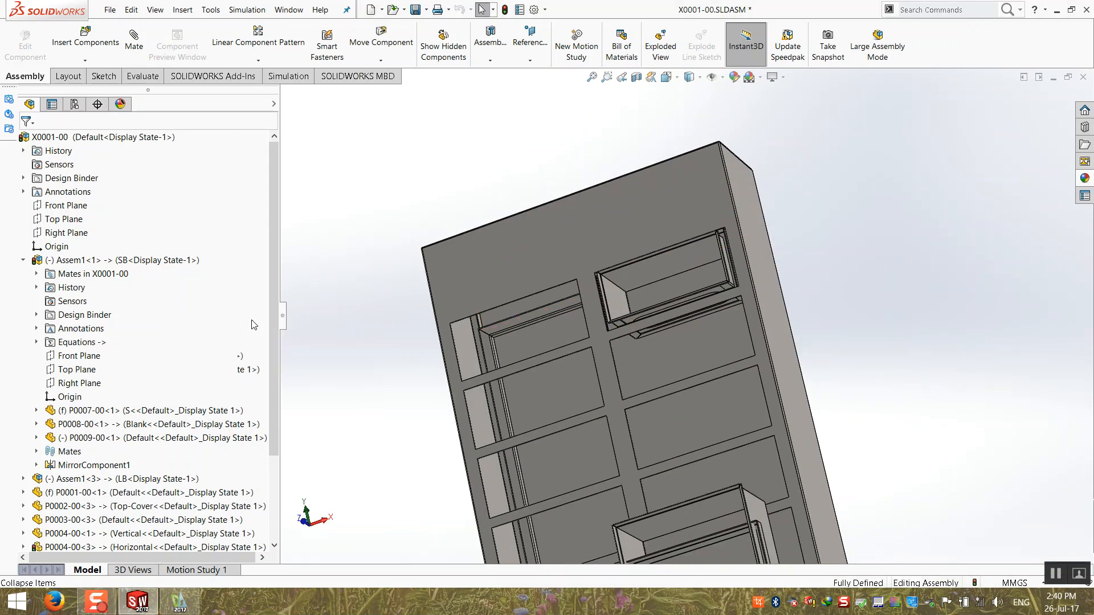
{"action": "left_click", "coordinate": [265, 320]}
{"action": "left_click", "coordinate": [88, 261]}
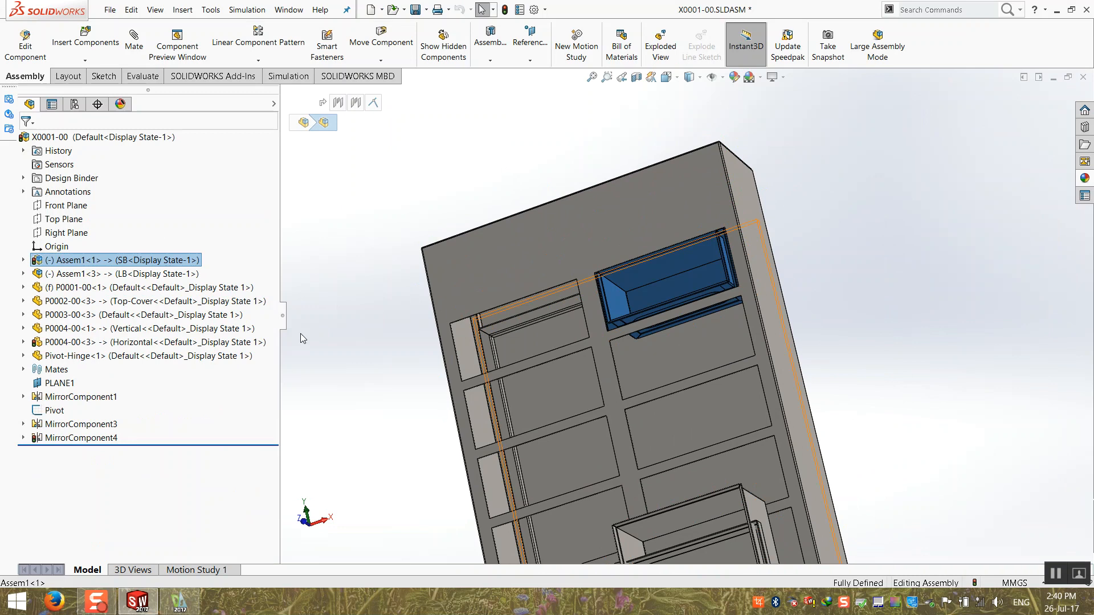
{"action": "right_click", "coordinate": [533, 257]}
{"action": "left_click", "coordinate": [571, 333]}
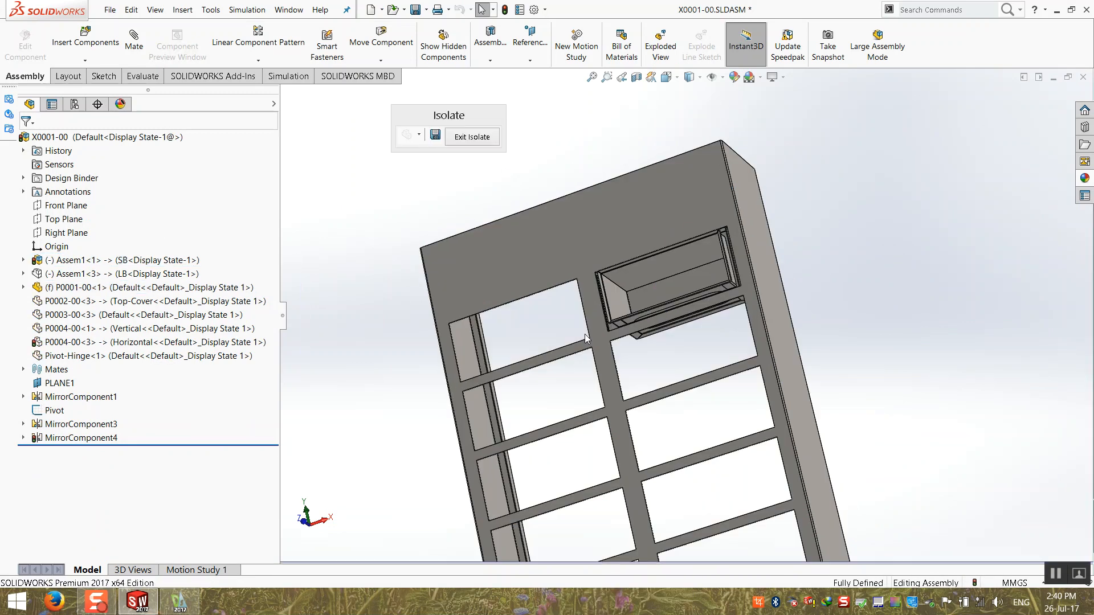
- Examine how the small box and its frame fit through the cabinet's front opening, including the corner clearances
{"action": "scroll", "coordinate": [506, 331], "scroll_direction": "down", "scroll_amount": 4}
{"action": "middle_click_drag", "start_coordinate": [504, 330], "coordinate": [591, 327]}
{"action": "scroll", "coordinate": [576, 336], "scroll_direction": "down", "scroll_amount": 8}
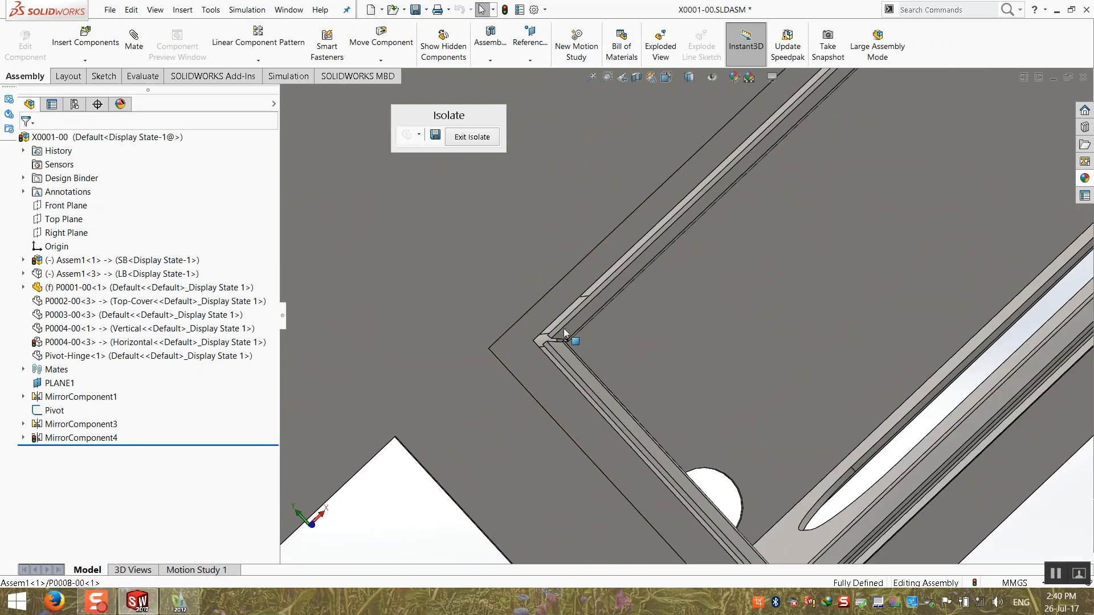
{"action": "scroll", "coordinate": [562, 337], "scroll_direction": "up", "scroll_amount": 7}
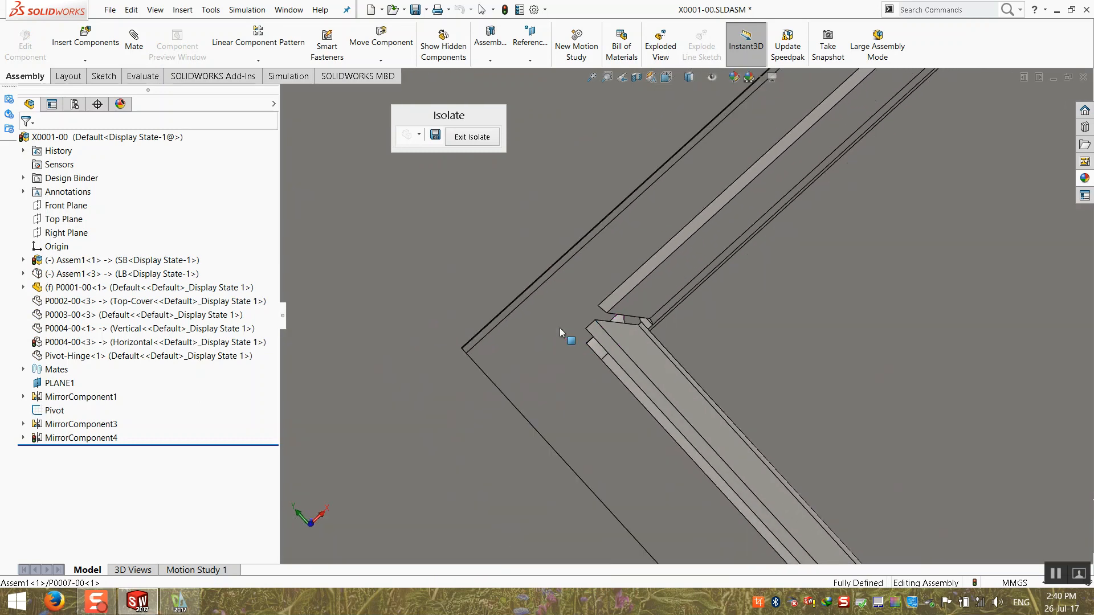
{"action": "middle_click_drag", "start_coordinate": [708, 328], "coordinate": [707, 199]}
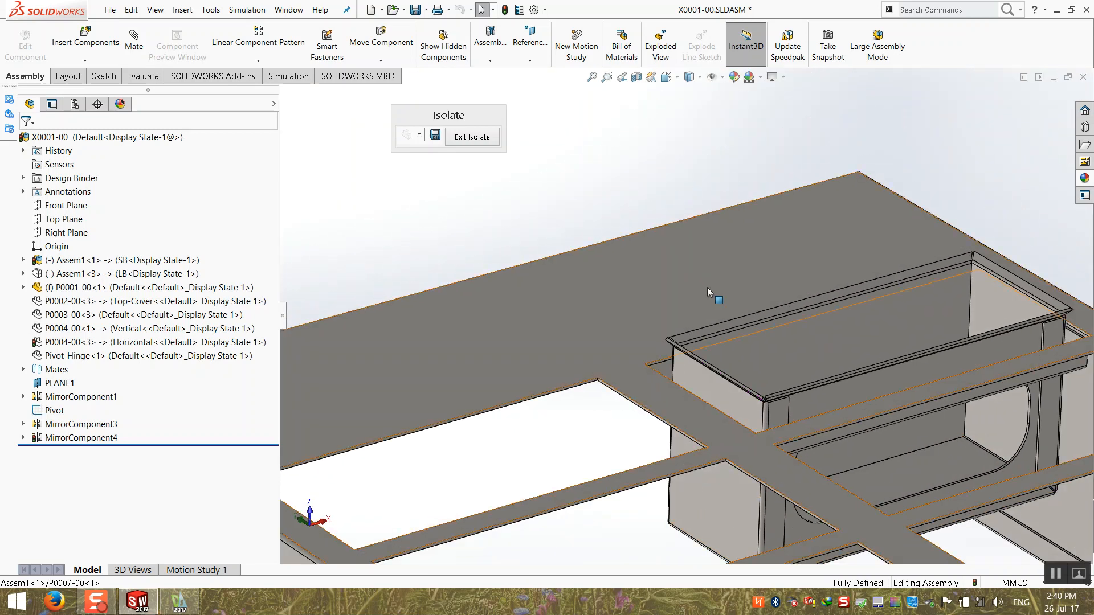
{"action": "scroll", "coordinate": [707, 288], "scroll_direction": "up", "scroll_amount": 1}
{"action": "middle_click_drag", "start_coordinate": [707, 287], "coordinate": [698, 286]}
{"action": "scroll", "coordinate": [698, 285], "scroll_direction": "up", "scroll_amount": 2}
{"action": "scroll", "coordinate": [854, 377], "scroll_direction": "down", "scroll_amount": 6}
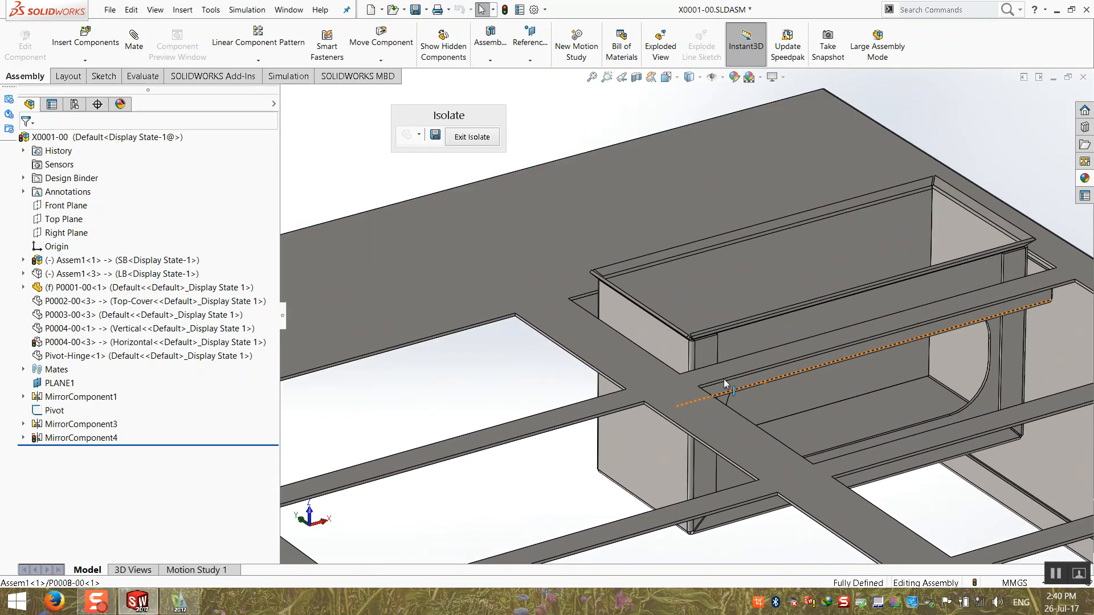
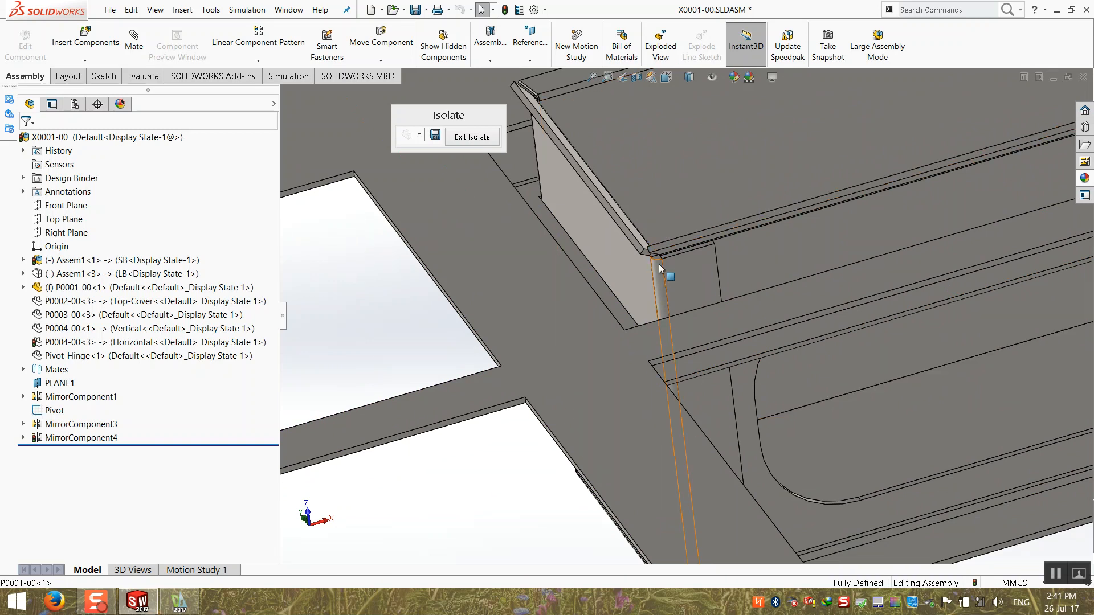
{"action": "scroll", "coordinate": [660, 259], "scroll_direction": "up", "scroll_amount": 5}
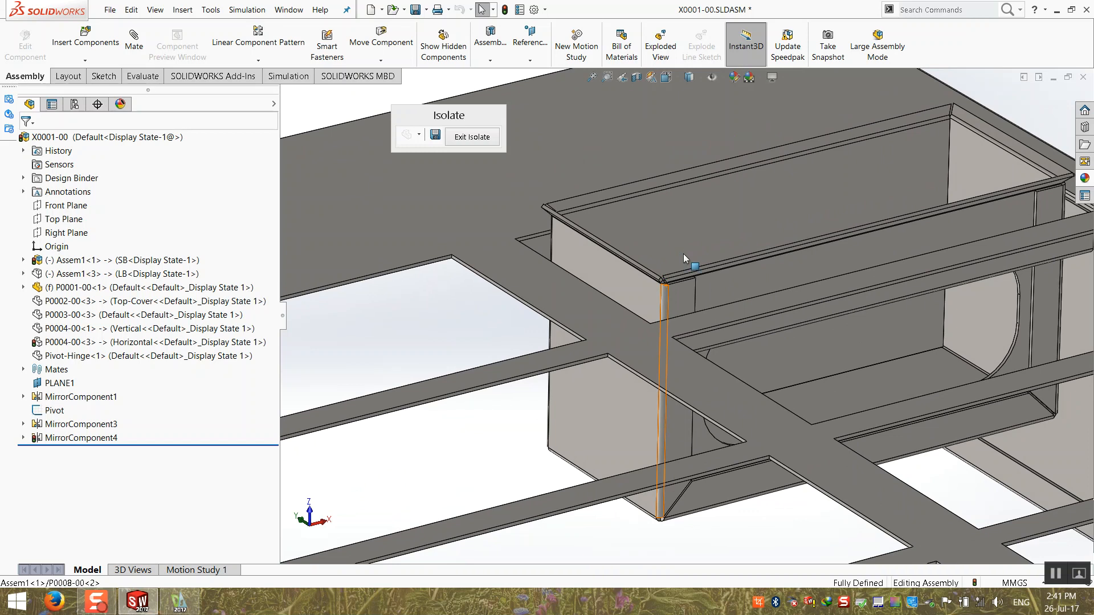
{"action": "scroll", "coordinate": [682, 252], "scroll_direction": "up", "scroll_amount": 5}
{"action": "middle_click_drag", "start_coordinate": [686, 241], "coordinate": [570, 365]}
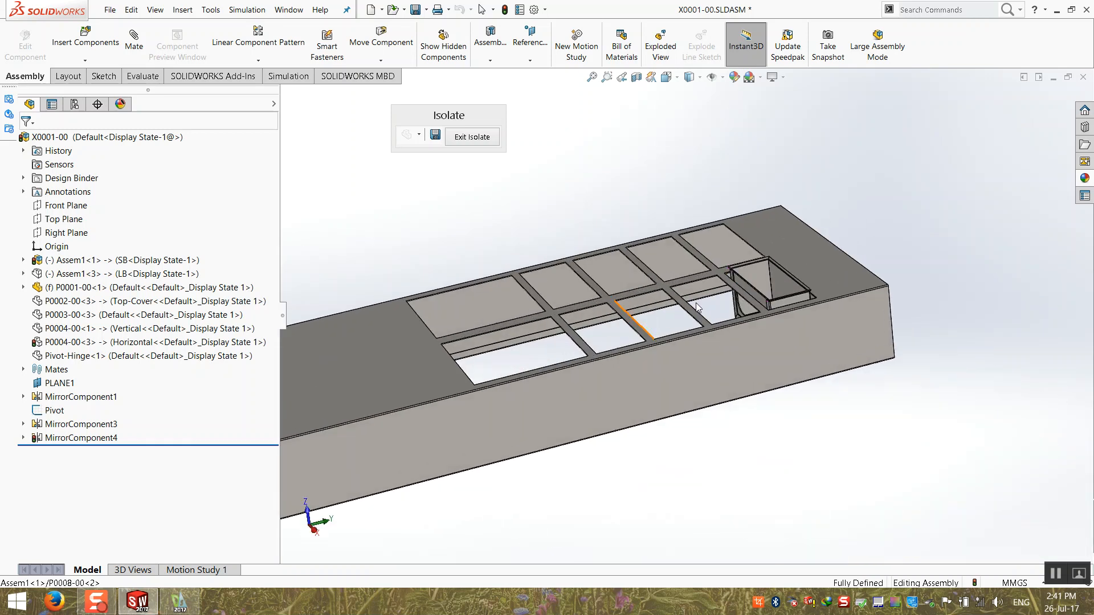
{"action": "scroll", "coordinate": [816, 263], "scroll_direction": "down", "scroll_amount": 6}
{"action": "middle_click_drag", "start_coordinate": [832, 285], "coordinate": [771, 388]}
{"action": "scroll", "coordinate": [517, 213], "scroll_direction": "up", "scroll_amount": 5}
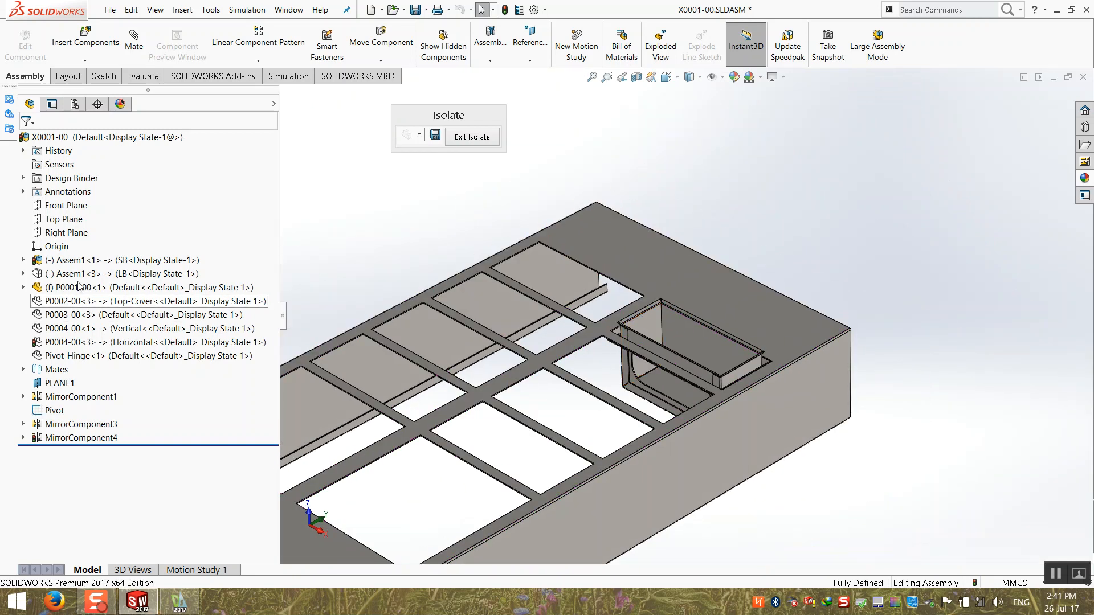
- Exit the isolation and open small box subassembly Assem1<1> in its own window
{"action": "left_click", "coordinate": [461, 137]}
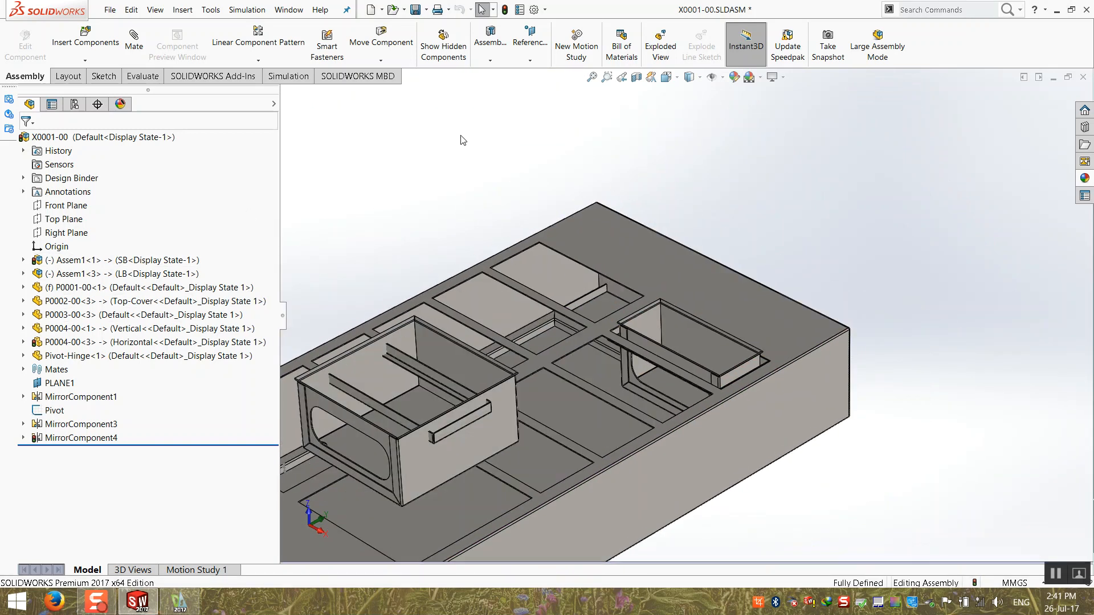
{"action": "right_click", "coordinate": [149, 260]}
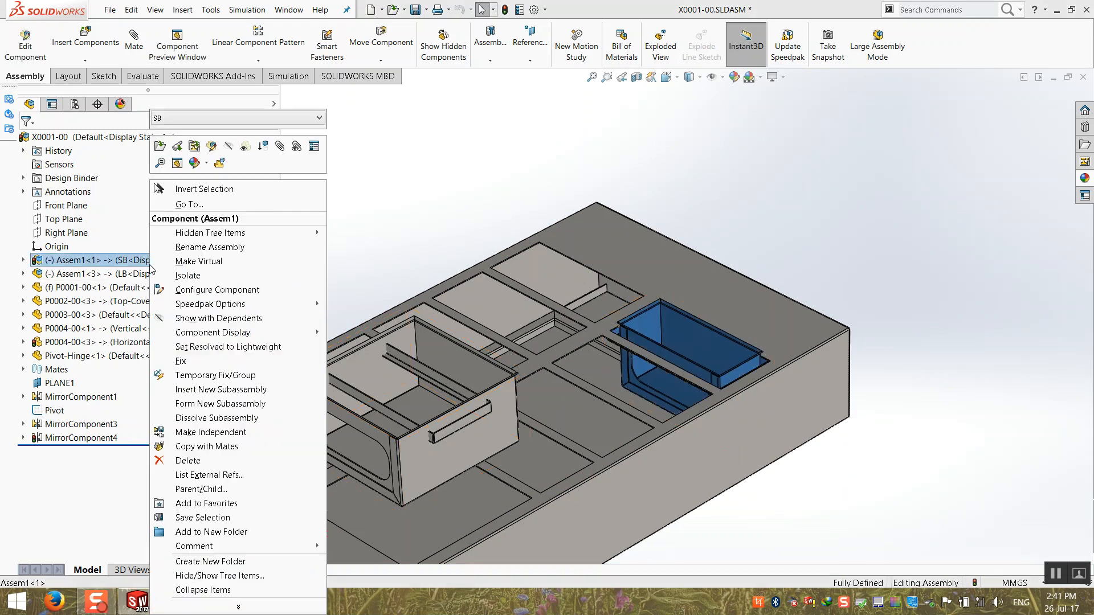
{"action": "left_click", "coordinate": [163, 149]}
- Slide frame P0009-00 along the small box to its front rim and check its position there
{"action": "scroll", "coordinate": [442, 349], "scroll_direction": "down", "scroll_amount": 5}
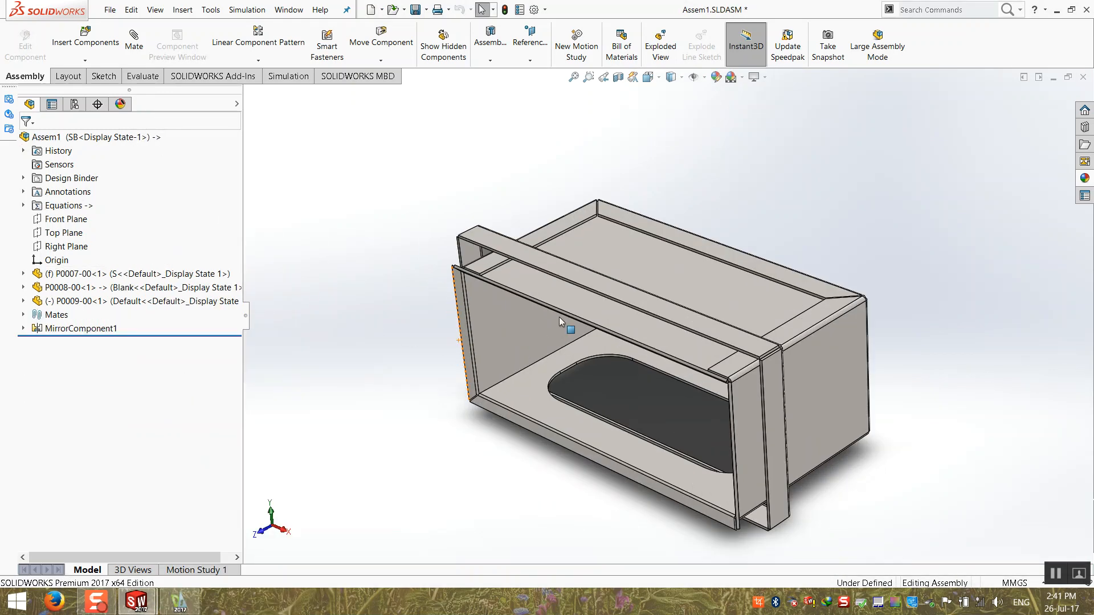
{"action": "left_click", "coordinate": [576, 304]}
{"action": "left_click", "coordinate": [563, 302]}
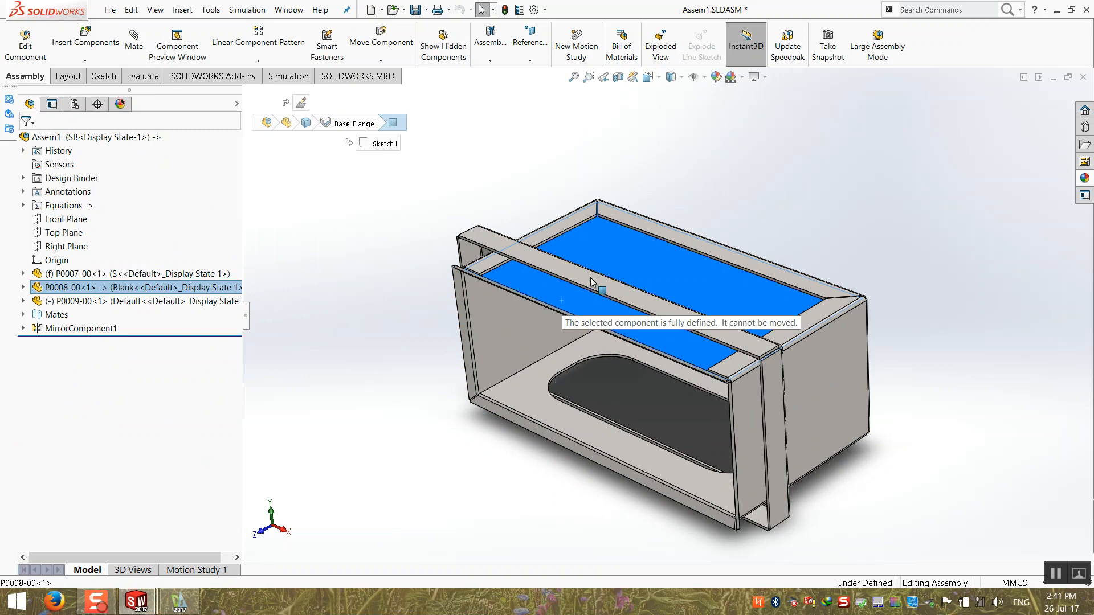
{"action": "left_click", "coordinate": [447, 226]}
{"action": "left_click_drag", "start_coordinate": [484, 237], "coordinate": [415, 279]}
{"action": "left_click", "coordinate": [416, 279]}
{"action": "middle_click_drag", "start_coordinate": [468, 304], "coordinate": [450, 282]}
{"action": "scroll", "coordinate": [504, 281], "scroll_direction": "down", "scroll_amount": 6}
{"action": "scroll", "coordinate": [449, 283], "scroll_direction": "up", "scroll_amount": 8}
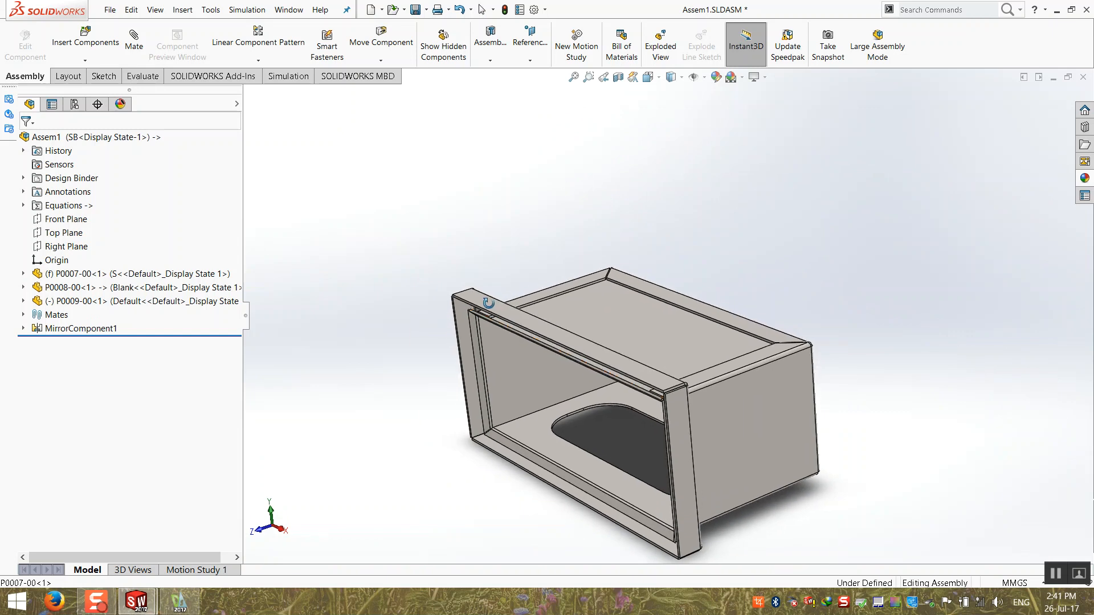
- Add a 120 mm distance mate between the back face of box P0007-00 and the rear-facing face of frame P0009-00
{"action": "left_click", "coordinate": [141, 77]}
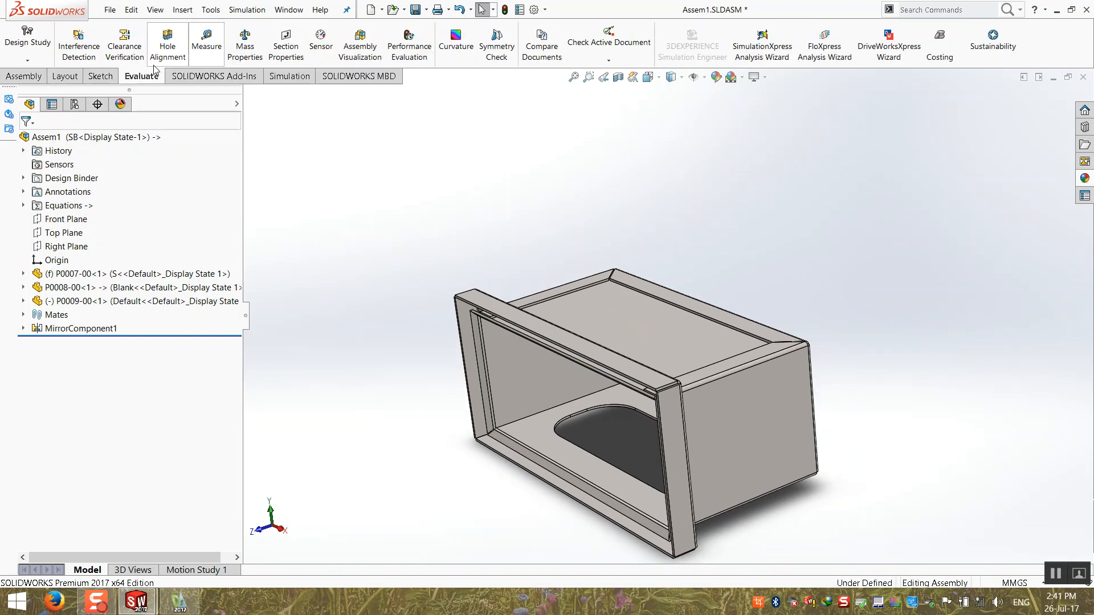
{"action": "left_click", "coordinate": [25, 77]}
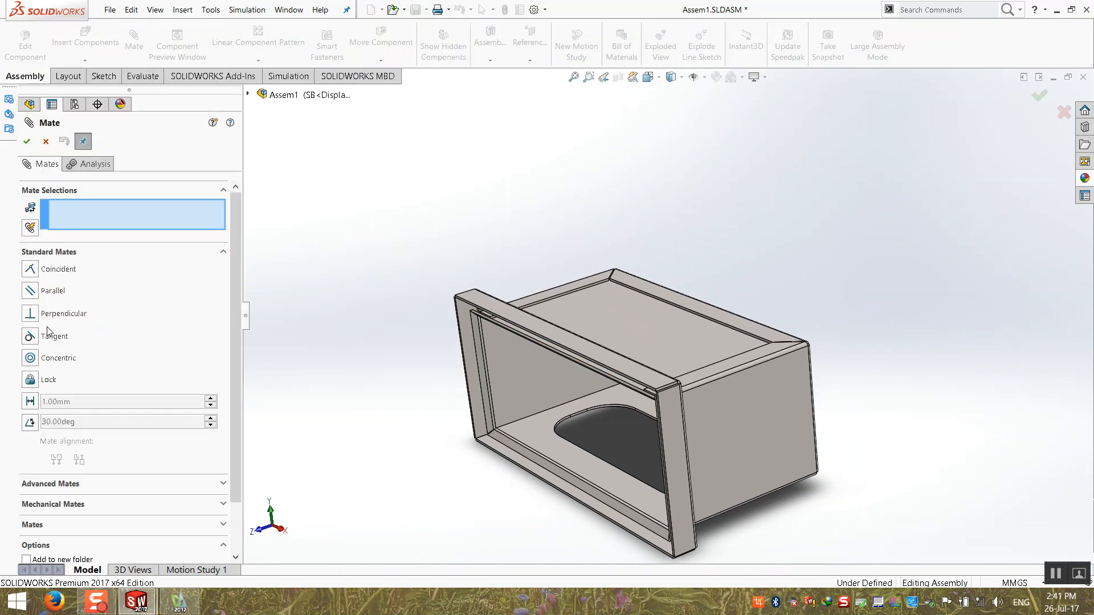
{"action": "middle_click_drag", "start_coordinate": [530, 369], "coordinate": [680, 374]}
{"action": "left_click", "coordinate": [680, 373]}
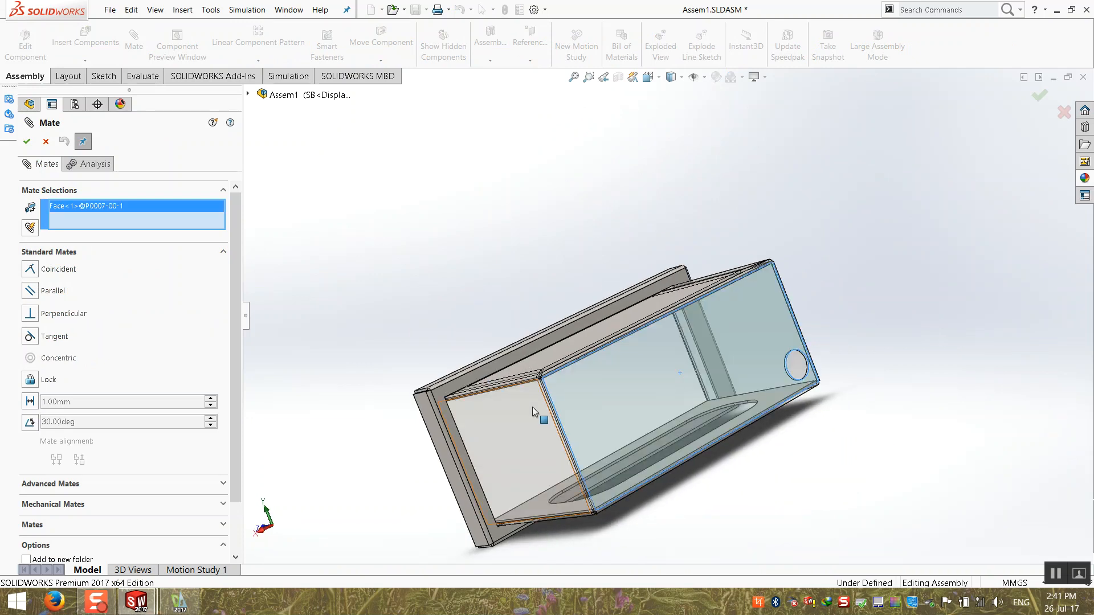
{"action": "scroll", "coordinate": [487, 428], "scroll_direction": "down", "scroll_amount": 5}
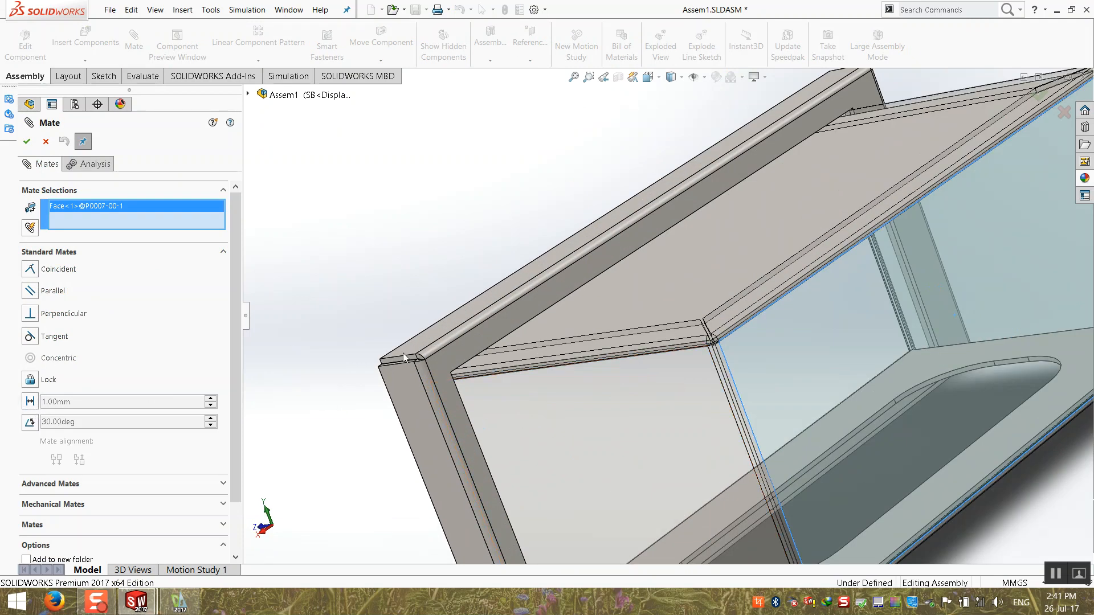
{"action": "left_click", "coordinate": [457, 345]}
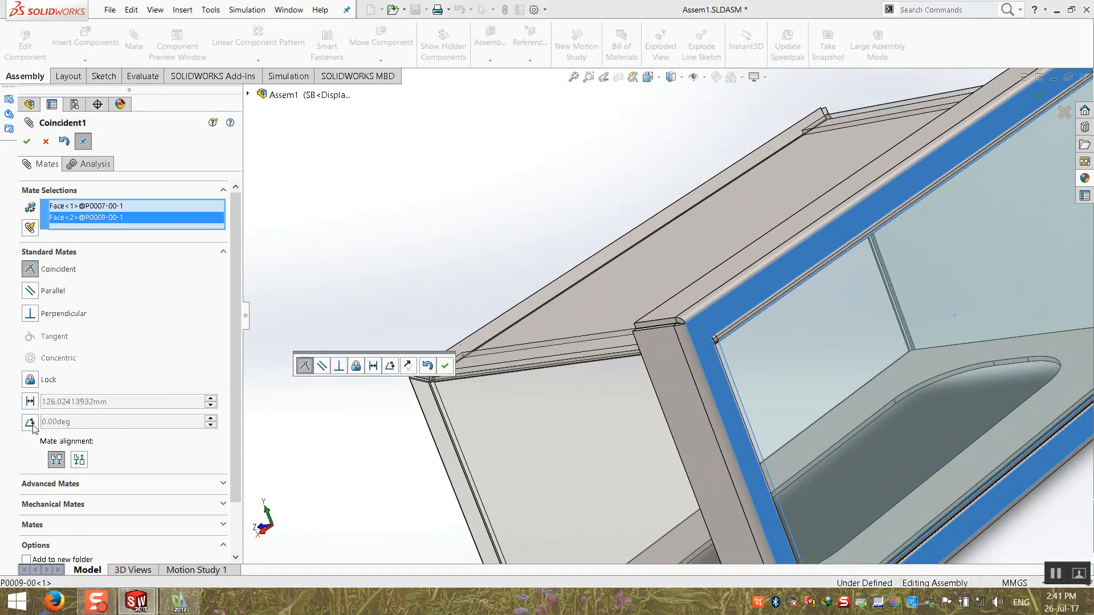
{"action": "left_click", "coordinate": [31, 402]}
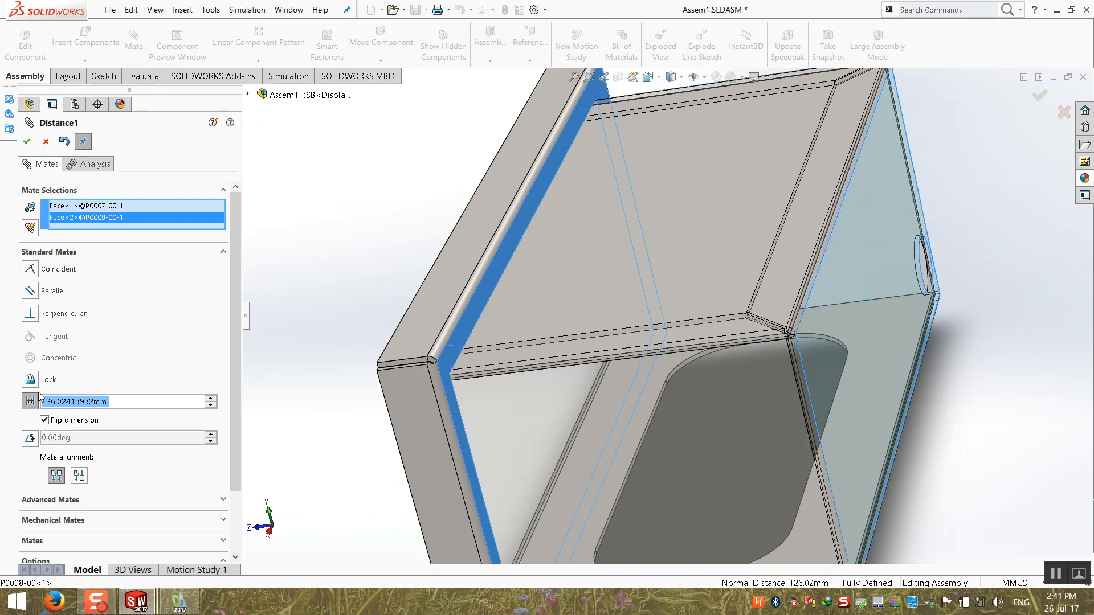
{"action": "key", "text": "Return"}
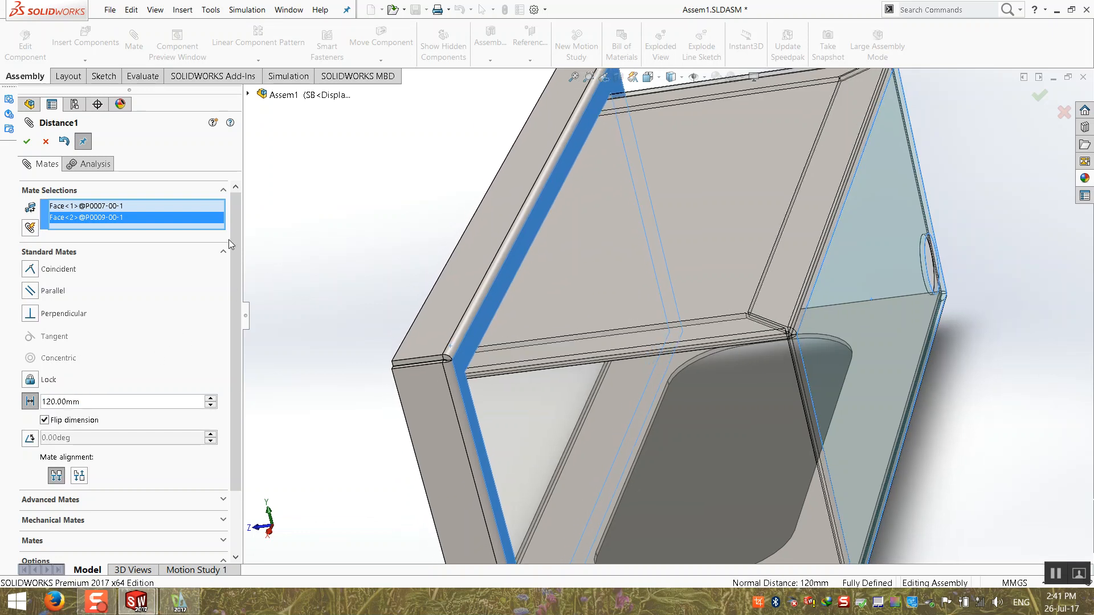
{"action": "left_click", "coordinate": [28, 142]}
{"action": "left_click", "coordinate": [27, 142]}
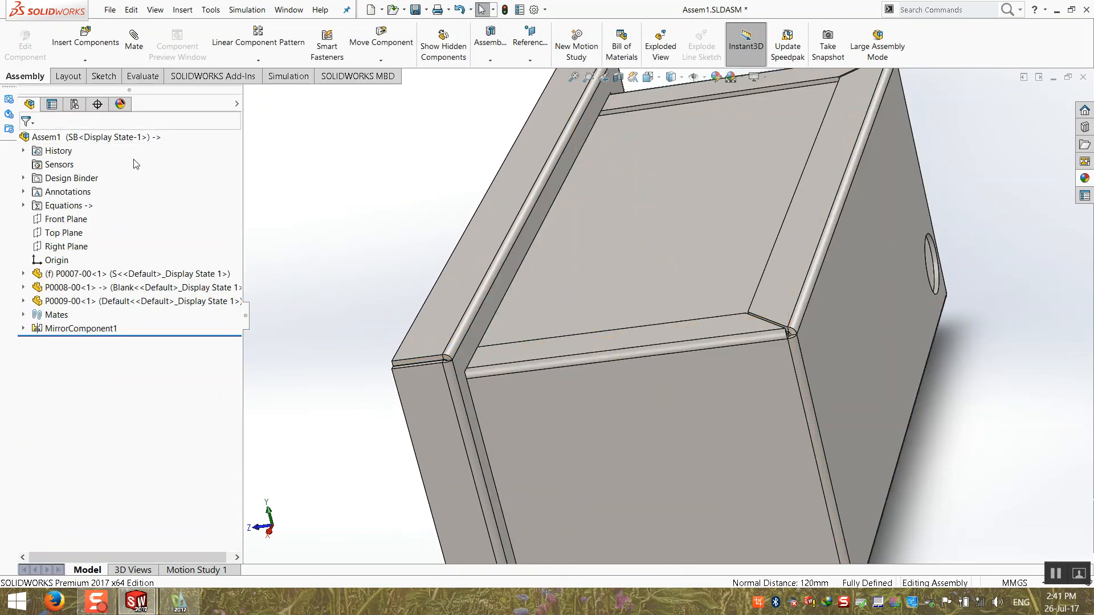
- Close the small box subassembly's window and return to cabinet assembly X0001-00
{"action": "scroll", "coordinate": [408, 258], "scroll_direction": "up", "scroll_amount": 5}
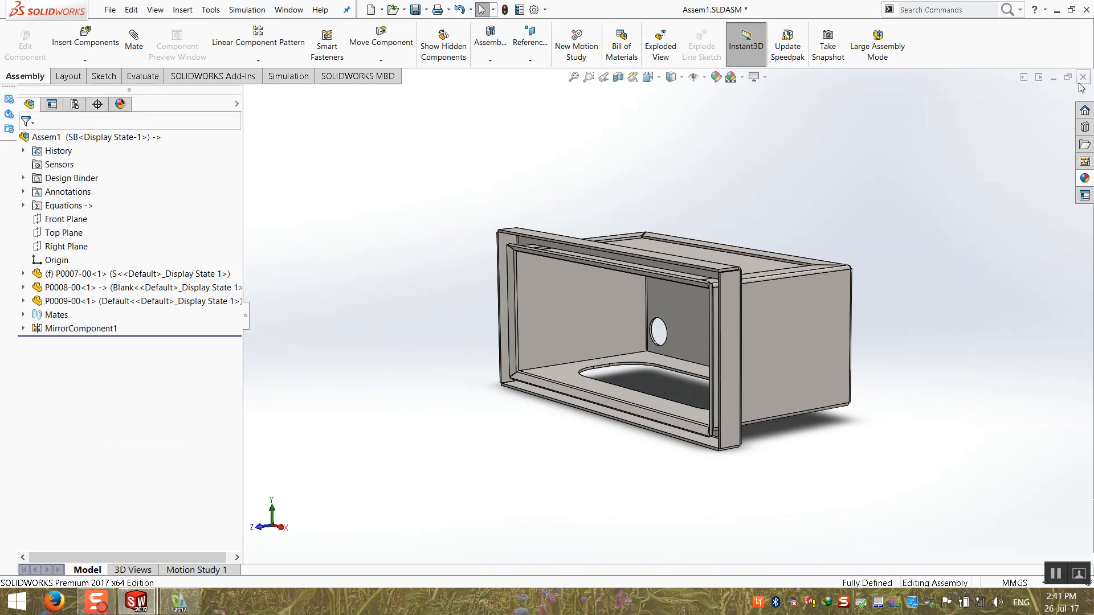
{"action": "left_click", "coordinate": [1084, 77]}
{"action": "left_click", "coordinate": [561, 298]}
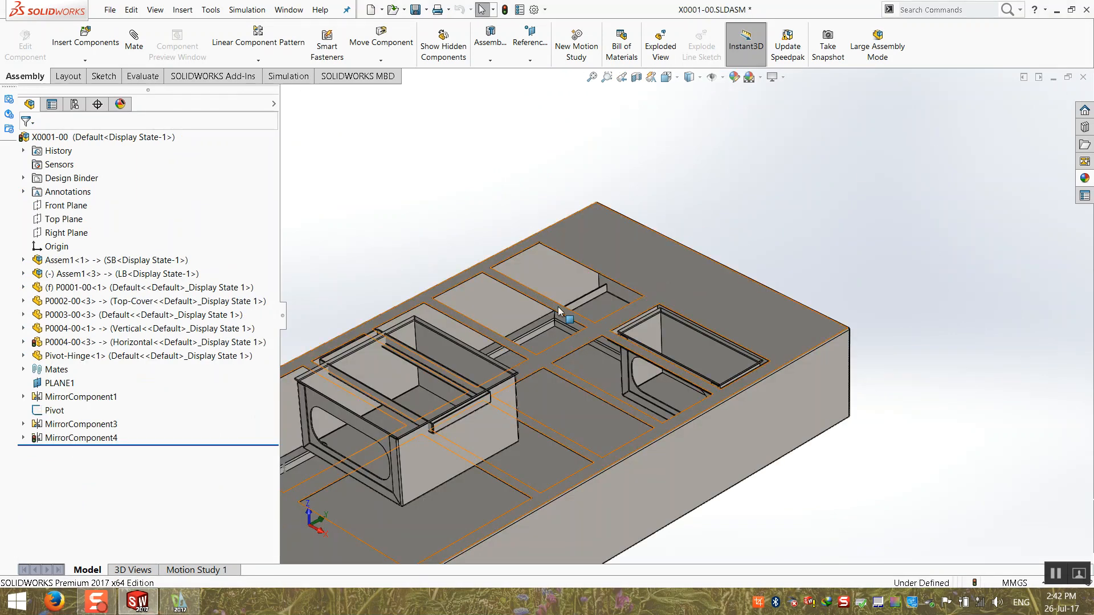
- Examine how the small box and its frame sit in the cabinet's upper front opening
{"action": "middle_click_drag", "start_coordinate": [561, 310], "coordinate": [587, 399]}
{"action": "scroll", "coordinate": [618, 320], "scroll_direction": "down", "scroll_amount": 5}
{"action": "scroll", "coordinate": [566, 474], "scroll_direction": "down", "scroll_amount": 2}
{"action": "scroll", "coordinate": [566, 474], "scroll_direction": "up", "scroll_amount": 5}
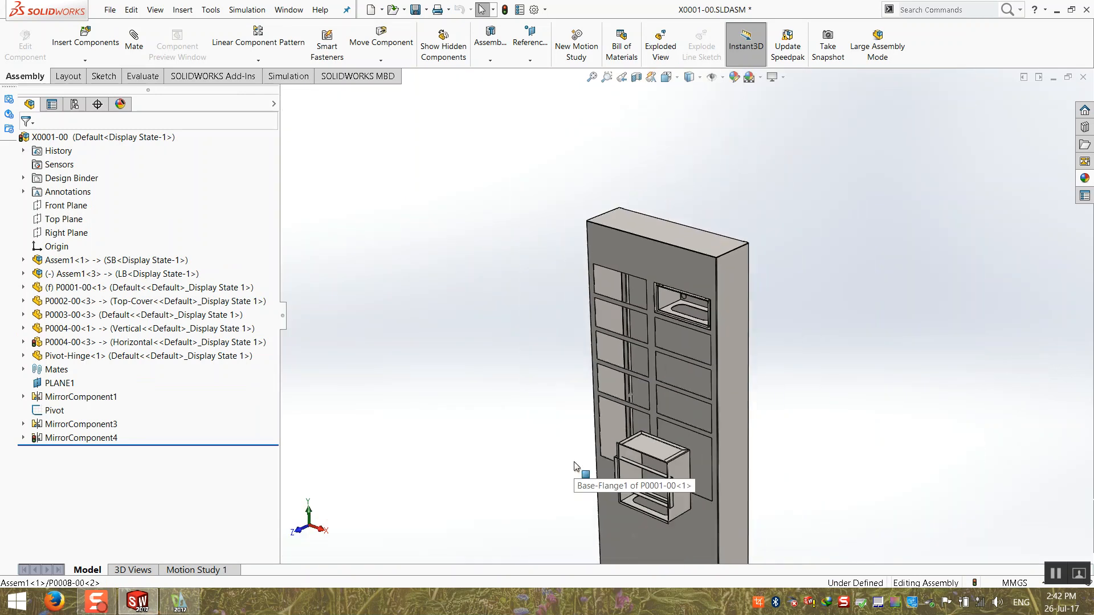
{"action": "scroll", "coordinate": [690, 231], "scroll_direction": "down", "scroll_amount": 6}
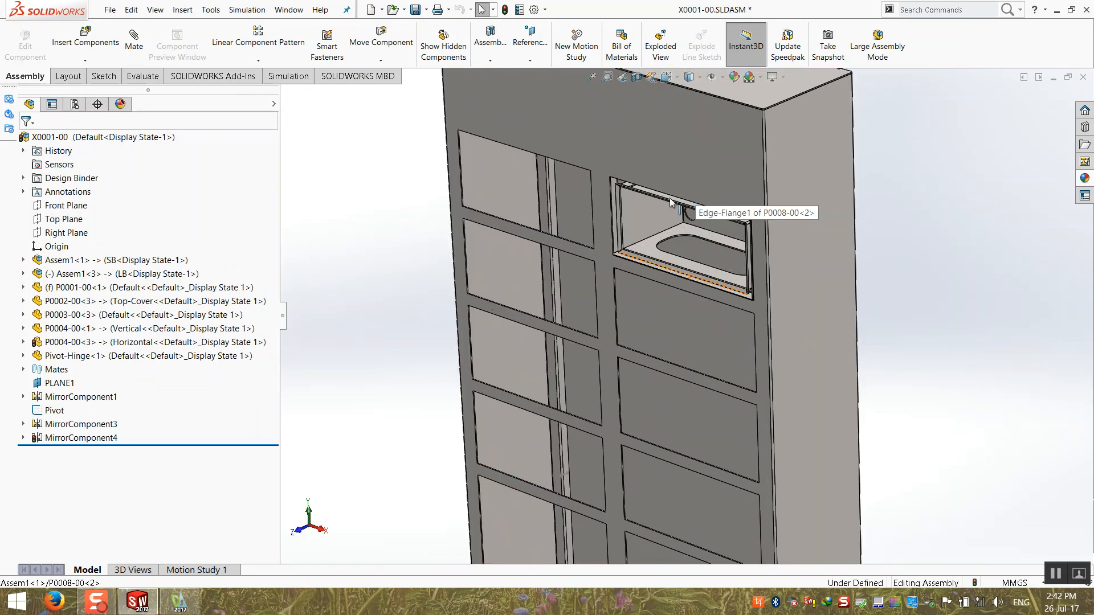
{"action": "scroll", "coordinate": [737, 409], "scroll_direction": "down", "scroll_amount": 5}
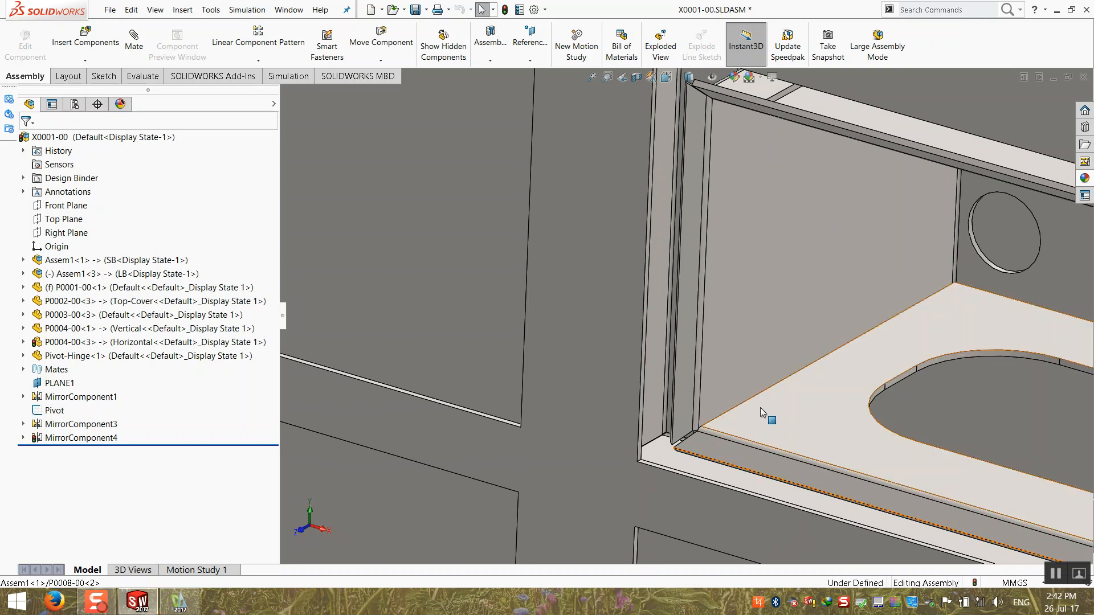
{"action": "scroll", "coordinate": [760, 408], "scroll_direction": "up", "scroll_amount": 6}
{"action": "middle_click_drag", "start_coordinate": [711, 357], "coordinate": [722, 429]}
{"action": "scroll", "coordinate": [722, 428], "scroll_direction": "up", "scroll_amount": 3}
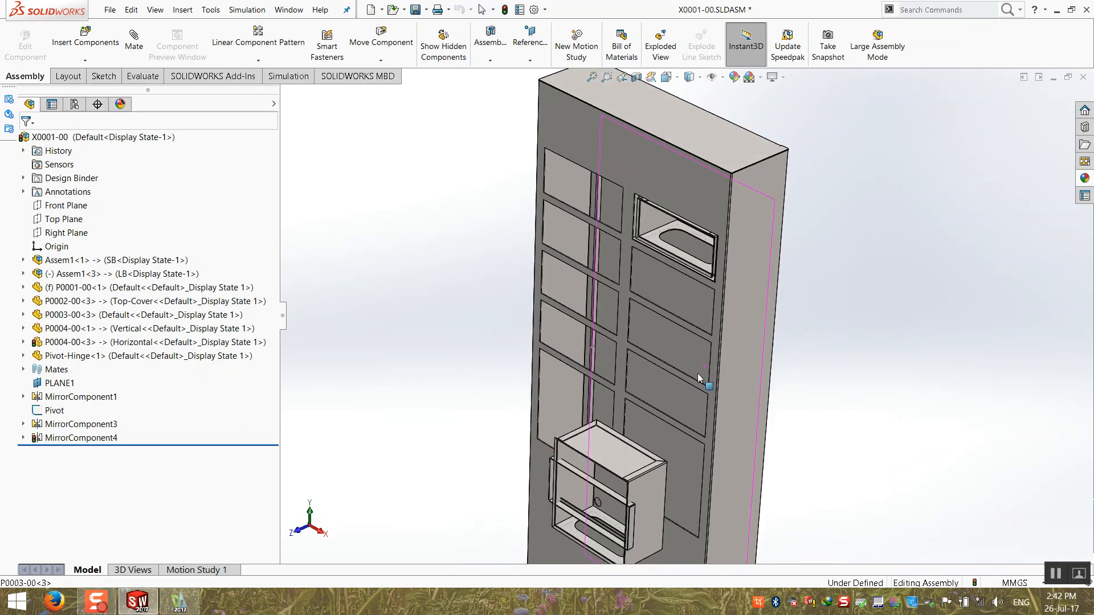
- Create a planar section view parallel to the Top Plane, offset about 1477 mm to cut through the upper small box
{"action": "left_click", "coordinate": [636, 79]}
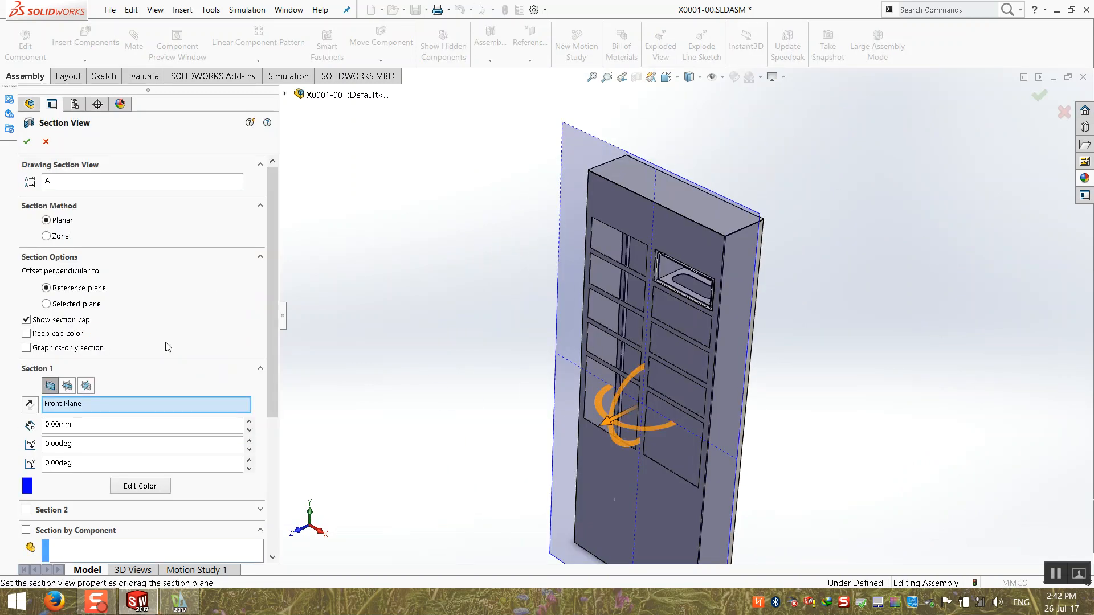
{"action": "left_click", "coordinate": [69, 386]}
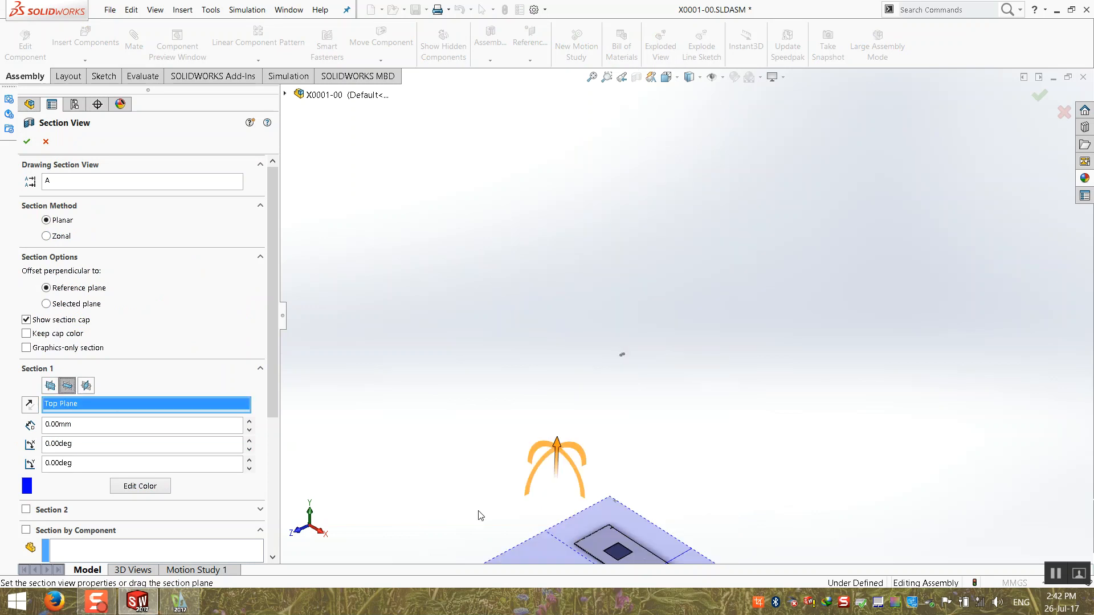
{"action": "left_click_drag", "start_coordinate": [642, 462], "coordinate": [667, 186]}
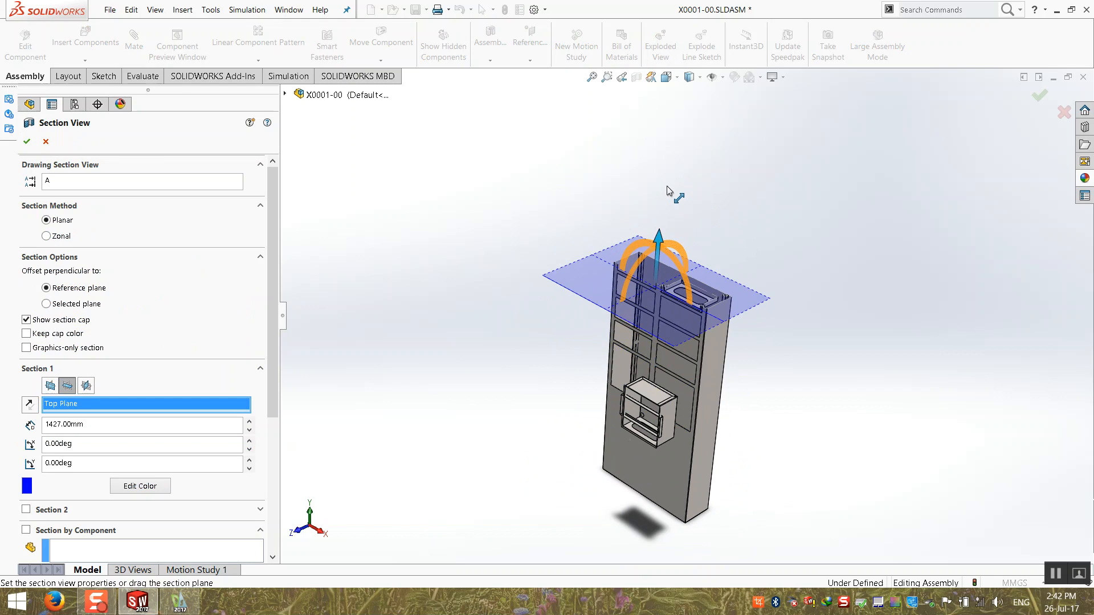
{"action": "left_click", "coordinate": [27, 143]}
{"action": "scroll", "coordinate": [700, 301], "scroll_direction": "down", "scroll_amount": 2}
{"action": "middle_click_drag", "start_coordinate": [697, 280], "coordinate": [708, 423]}
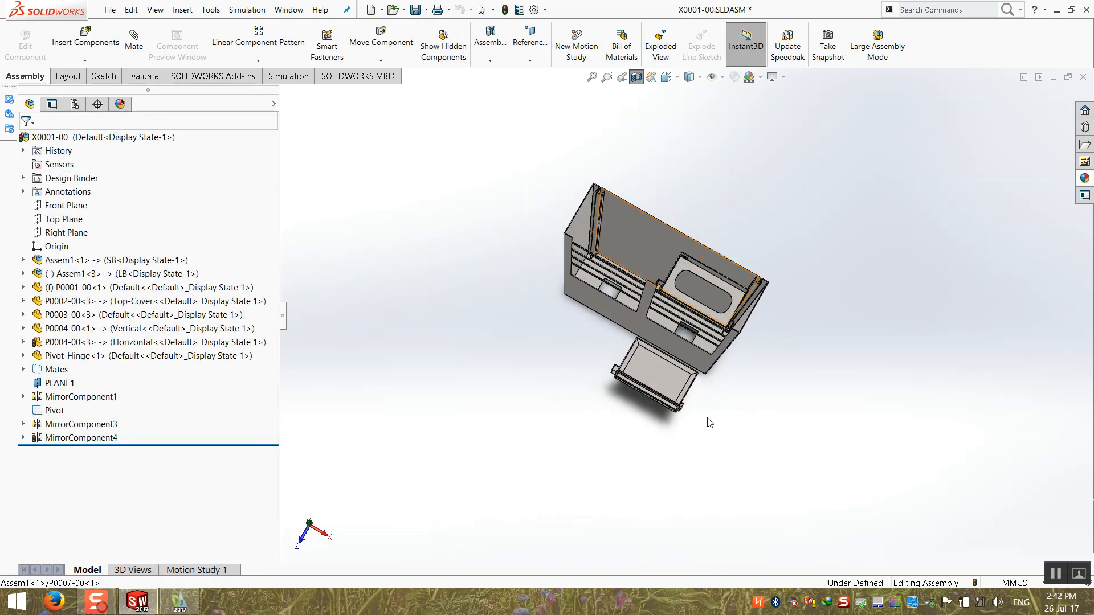
{"action": "scroll", "coordinate": [707, 299], "scroll_direction": "down", "scroll_amount": 5}
- Orient the sectioned cabinet to the Top view and turn off the perspective display
{"action": "left_click_drag", "start_coordinate": [766, 273], "coordinate": [753, 307]}
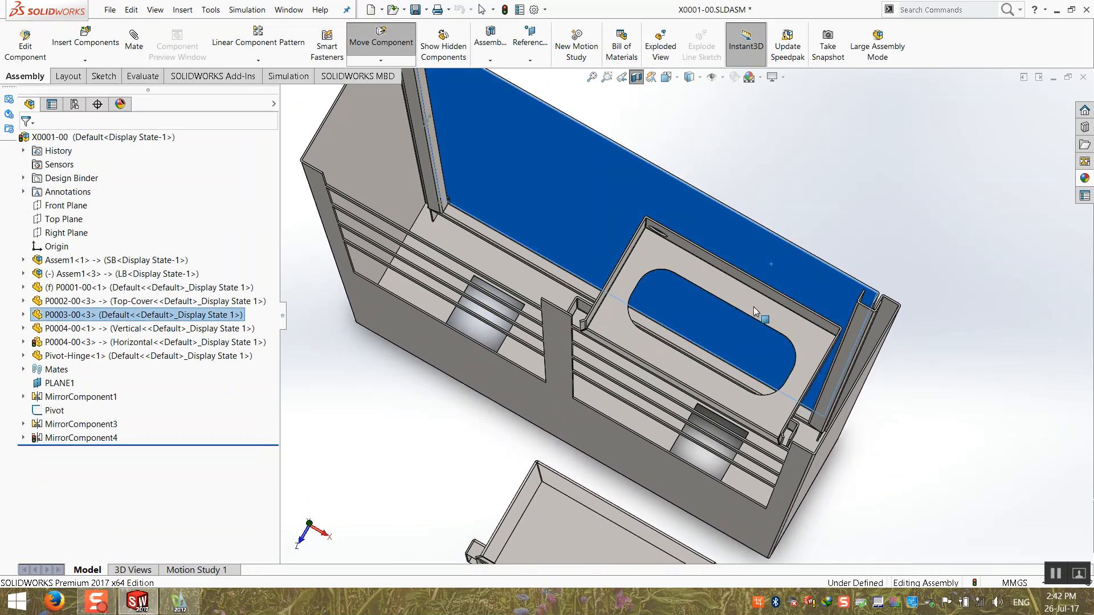
{"action": "left_click", "coordinate": [788, 176]}
{"action": "middle_click_drag", "start_coordinate": [805, 268], "coordinate": [770, 298]}
{"action": "left_click_drag", "start_coordinate": [792, 250], "coordinate": [781, 277]}
{"action": "left_click", "coordinate": [758, 165]}
{"action": "key", "text": "ctrl+4"}
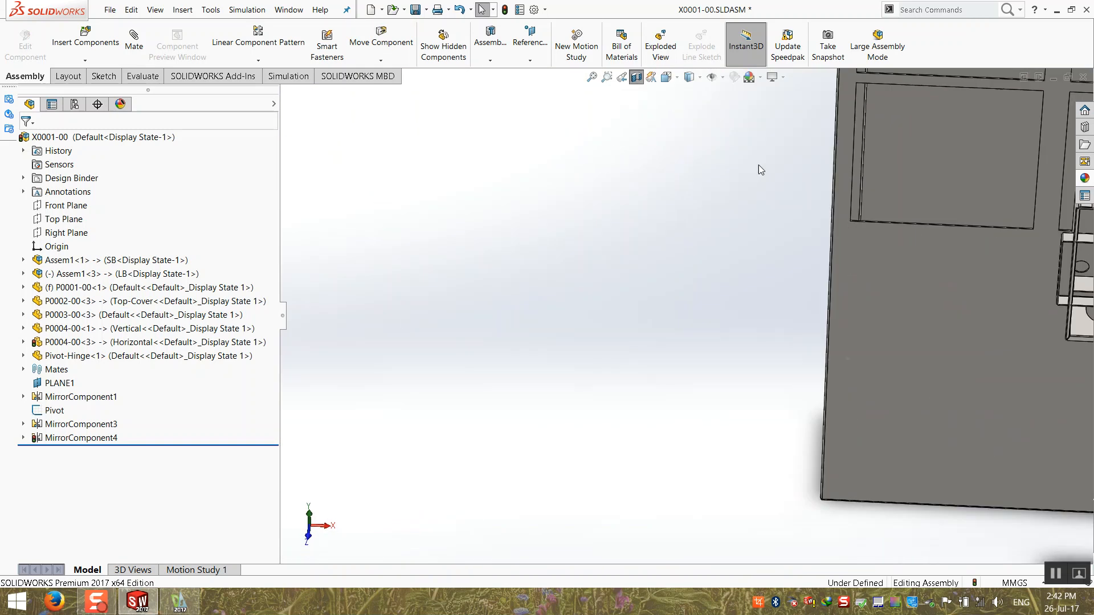
{"action": "key", "text": "ctrl+3"}
{"action": "key", "text": "ctrl+4"}
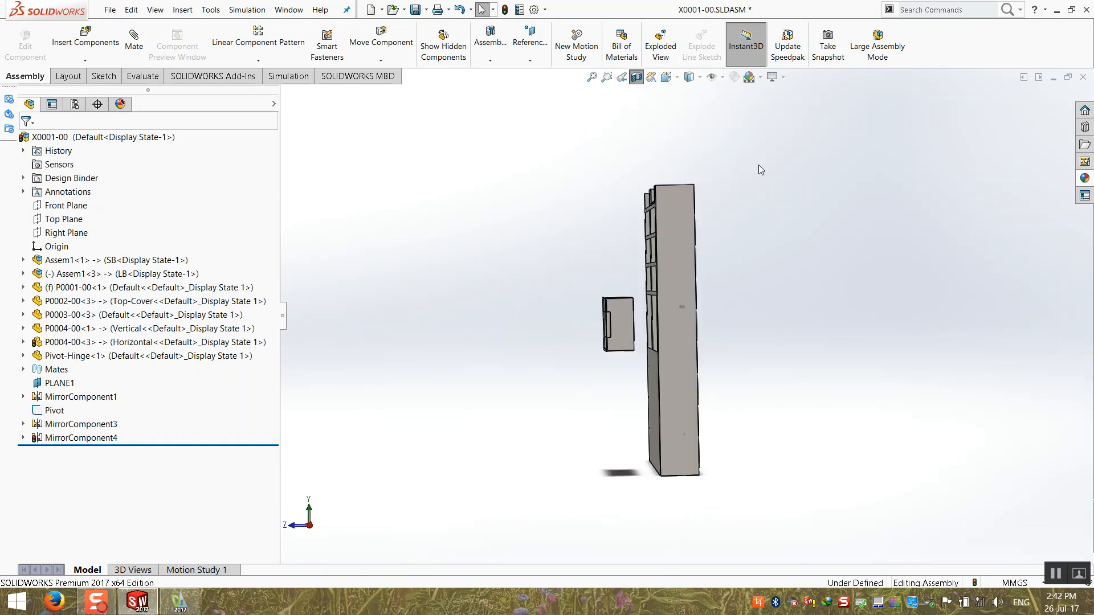
{"action": "key", "text": "ctrl+5"}
{"action": "scroll", "coordinate": [871, 231], "scroll_direction": "down", "scroll_amount": 3}
{"action": "left_click", "coordinate": [774, 77]}
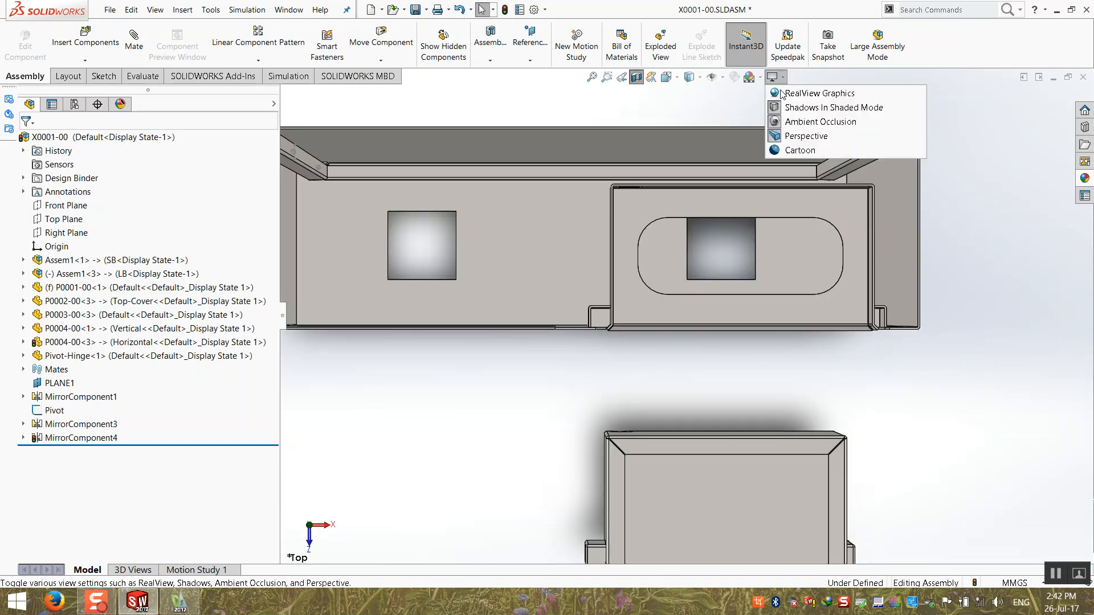
{"action": "left_click", "coordinate": [805, 135]}
- Examine the sectioned small box from above, checking its frame and front corners against the cabinet opening
{"action": "scroll", "coordinate": [675, 131], "scroll_direction": "up", "scroll_amount": 2}
{"action": "scroll", "coordinate": [674, 131], "scroll_direction": "down", "scroll_amount": 2}
{"action": "left_click", "coordinate": [700, 131]}
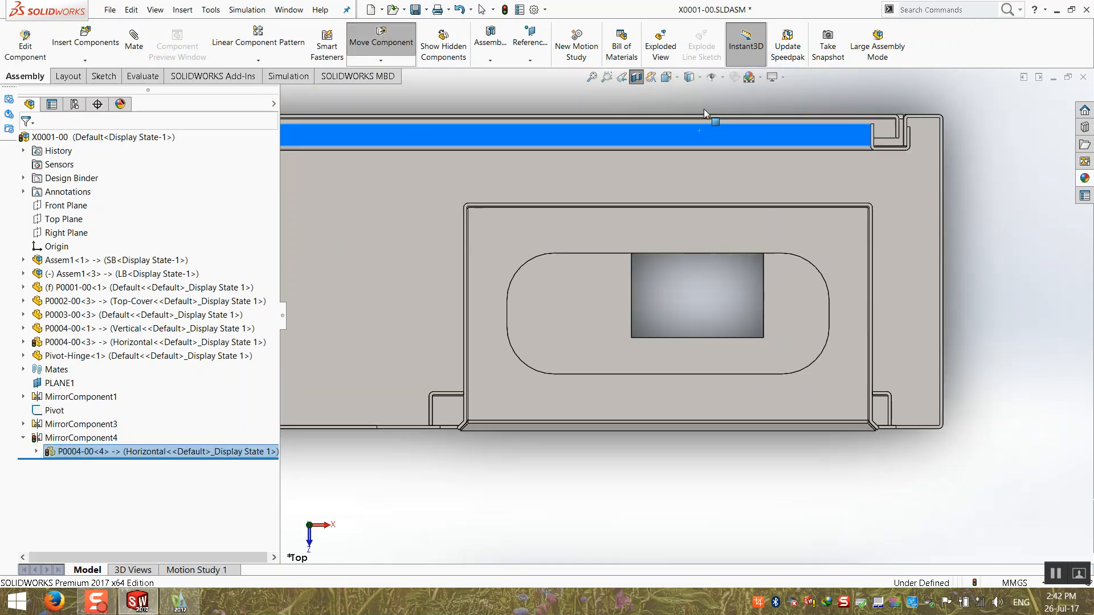
{"action": "mouse_move", "coordinate": [763, 116]}
{"action": "left_mouse_down"}
{"action": "mouse_move", "coordinate": [764, 84]}
{"action": "mouse_move", "coordinate": [764, 131]}
{"action": "left_mouse_up"}
{"action": "left_click", "coordinate": [985, 255]}
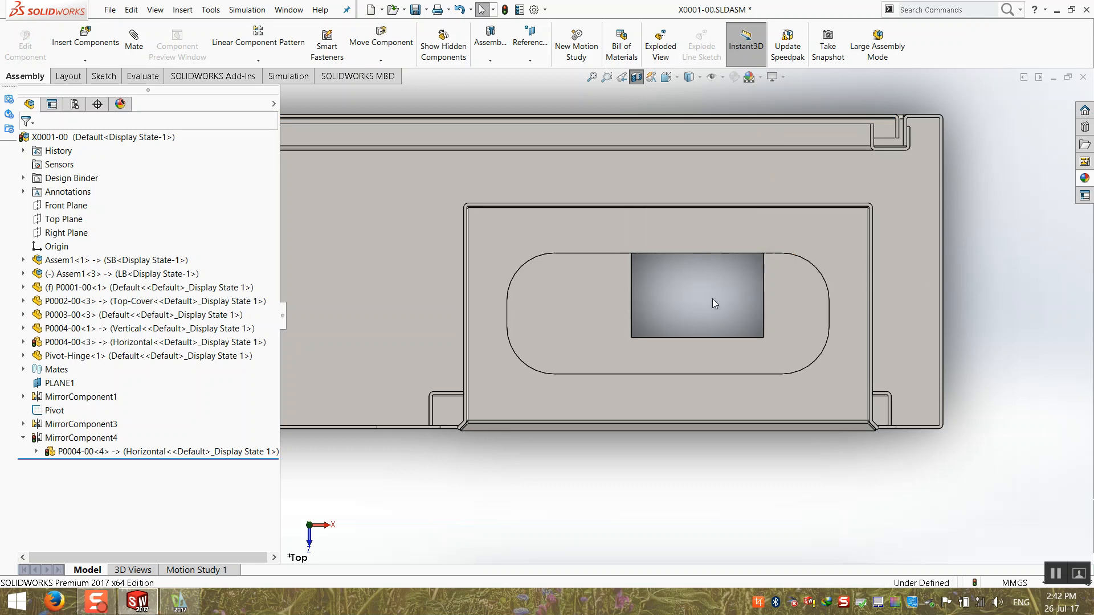
{"action": "scroll", "coordinate": [878, 436], "scroll_direction": "down", "scroll_amount": 5}
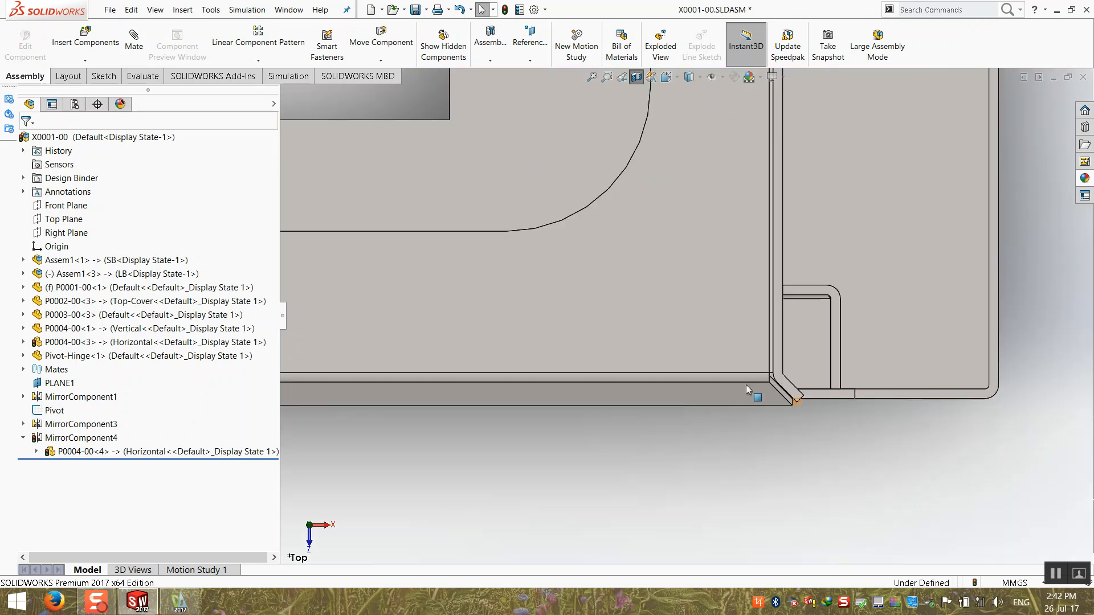
{"action": "scroll", "coordinate": [410, 261], "scroll_direction": "up", "scroll_amount": 8}
{"action": "scroll", "coordinate": [384, 243], "scroll_direction": "down", "scroll_amount": 2}
{"action": "scroll", "coordinate": [560, 339], "scroll_direction": "down", "scroll_amount": 3}
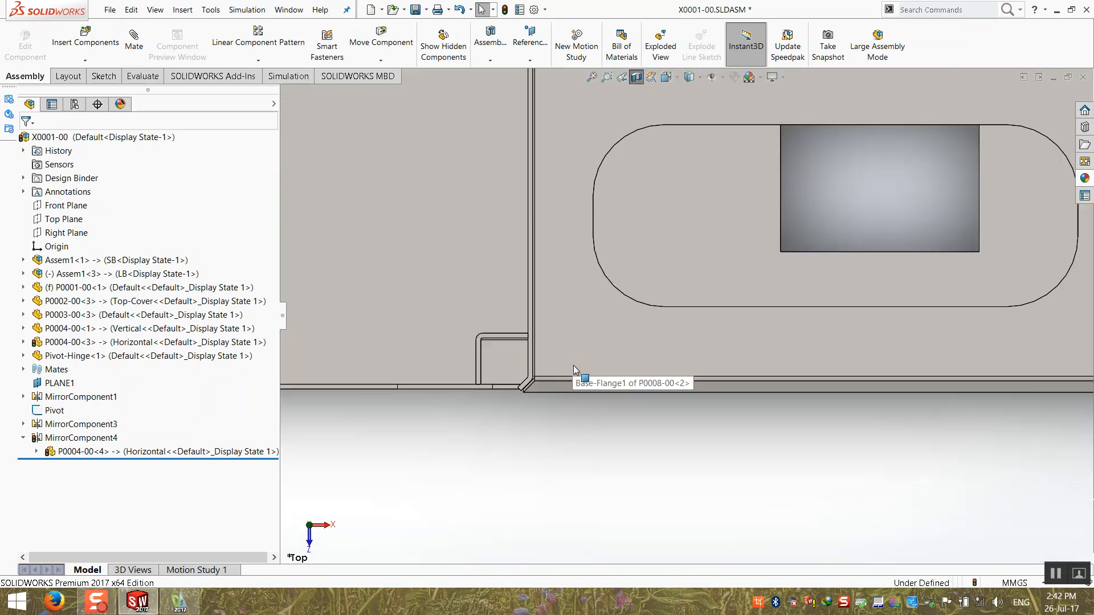
{"action": "scroll", "coordinate": [574, 422], "scroll_direction": "up", "scroll_amount": 4}
{"action": "scroll", "coordinate": [919, 158], "scroll_direction": "down", "scroll_amount": 1}
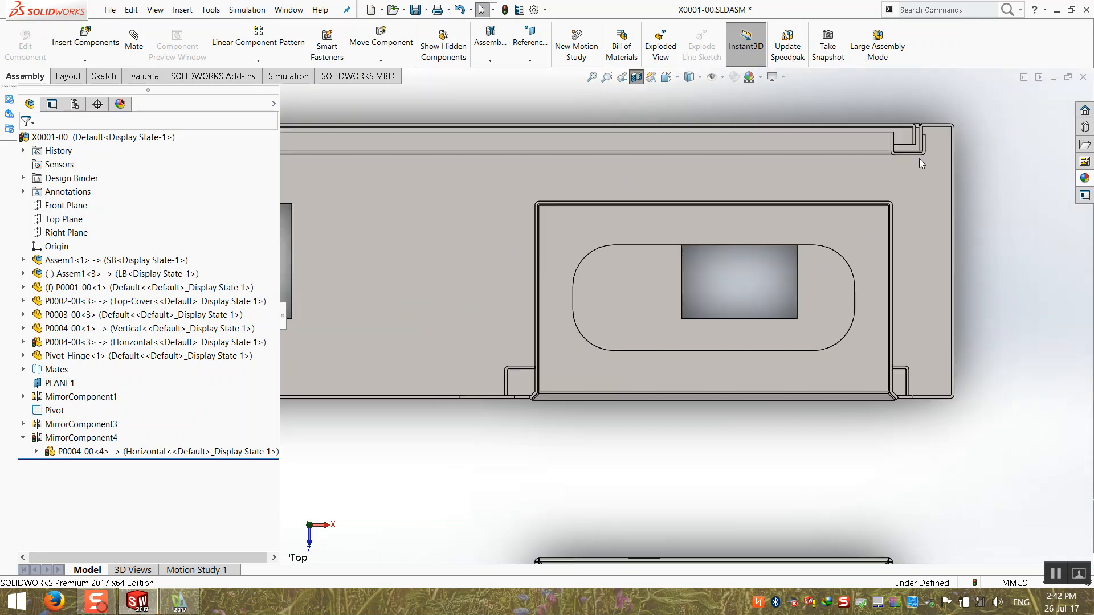
{"action": "scroll", "coordinate": [918, 159], "scroll_direction": "up", "scroll_amount": 1}
{"action": "scroll", "coordinate": [692, 160], "scroll_direction": "down", "scroll_amount": 1}
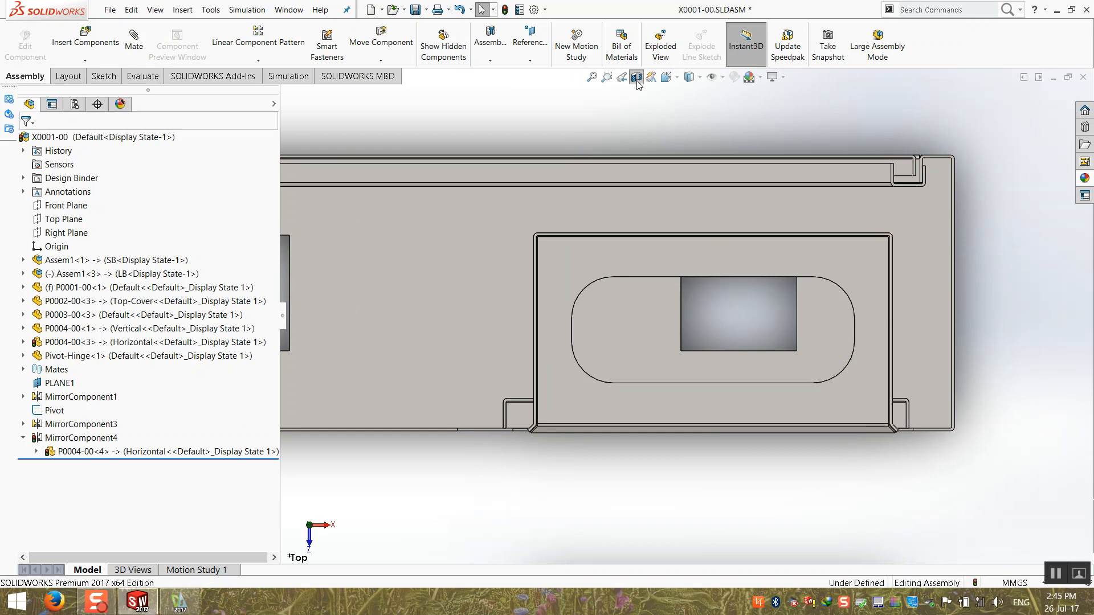
- Turn off the section view and return to the isometric view with the feature tree collapsed
{"action": "left_click", "coordinate": [636, 77]}
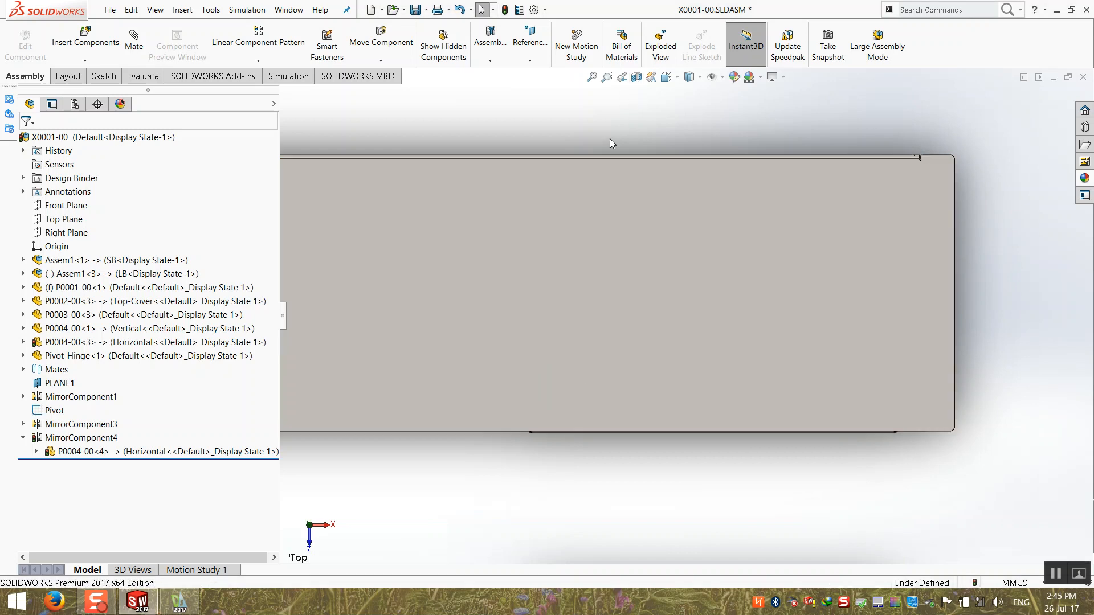
{"action": "key", "text": "ctrl+7"}
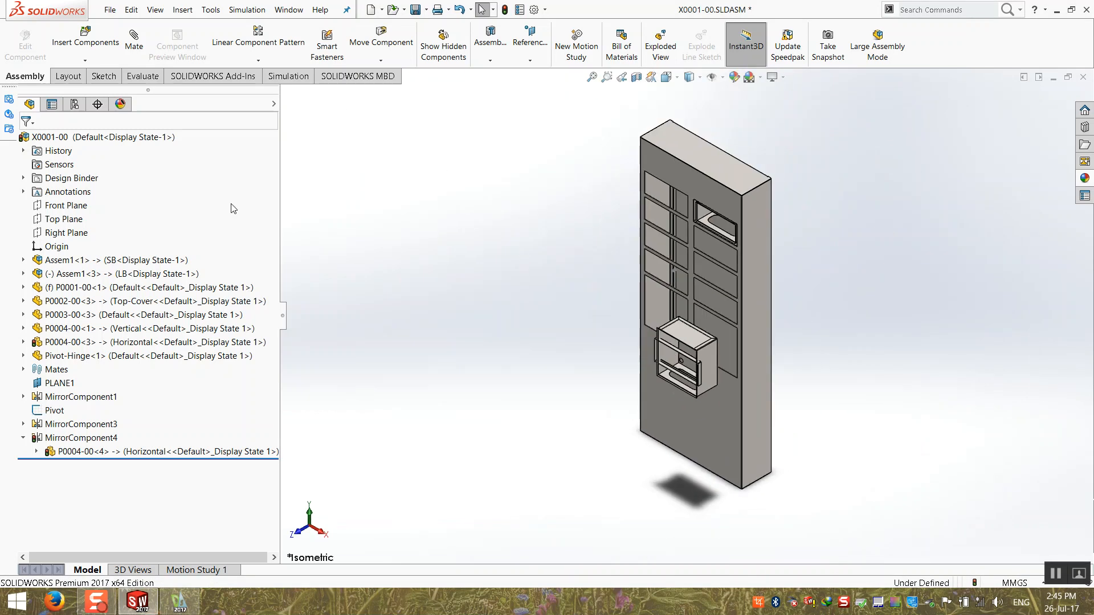
{"action": "right_click", "coordinate": [233, 208]}
{"action": "left_click", "coordinate": [270, 211]}
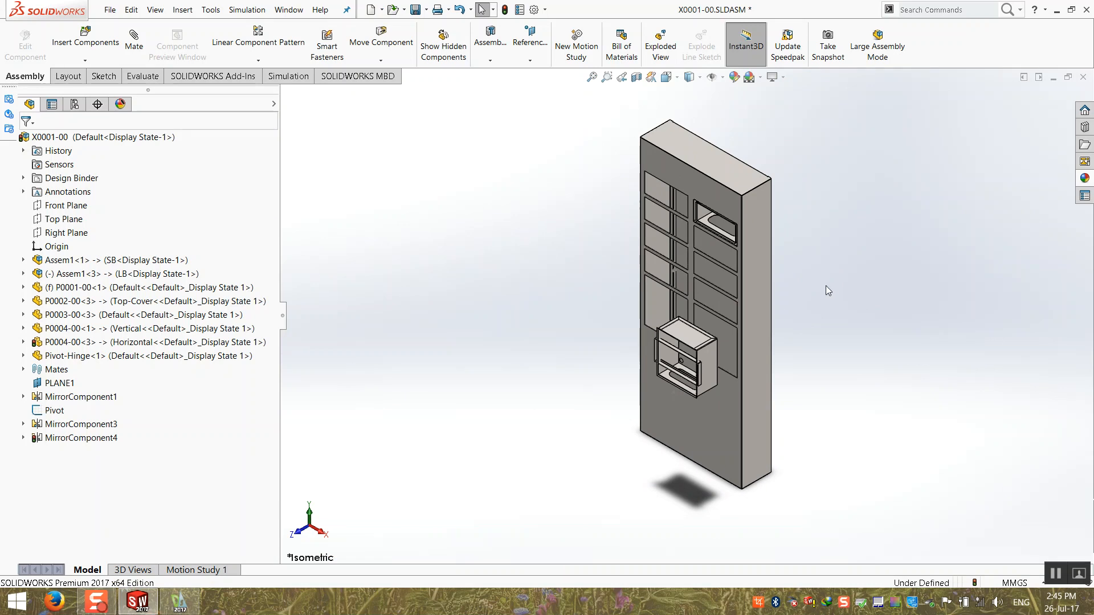
- Create a planar section view parallel to the Top Plane, offset about 1463 mm through the upper small box
{"action": "scroll", "coordinate": [816, 233], "scroll_direction": "down", "scroll_amount": 1}
{"action": "scroll", "coordinate": [801, 234], "scroll_direction": "up", "scroll_amount": 1}
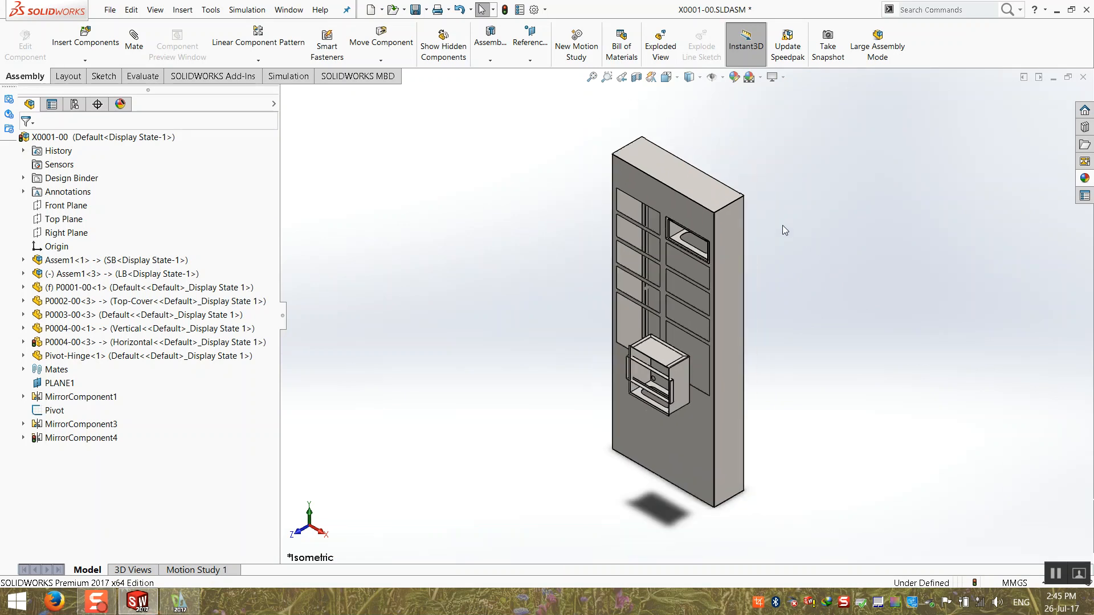
{"action": "left_click", "coordinate": [636, 78]}
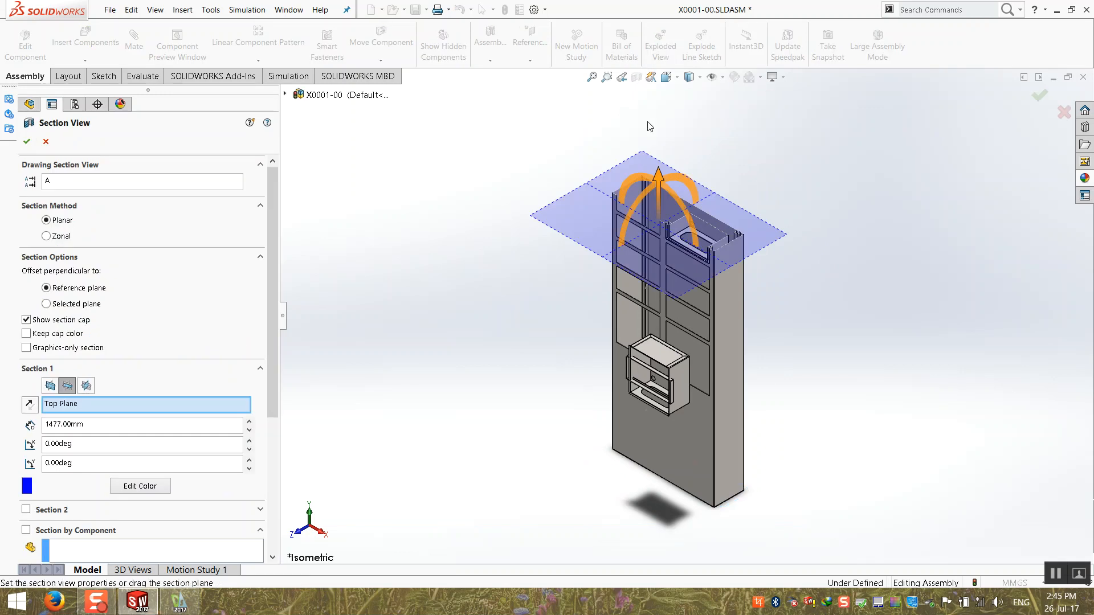
{"action": "left_click_drag", "start_coordinate": [661, 181], "coordinate": [510, 279]}
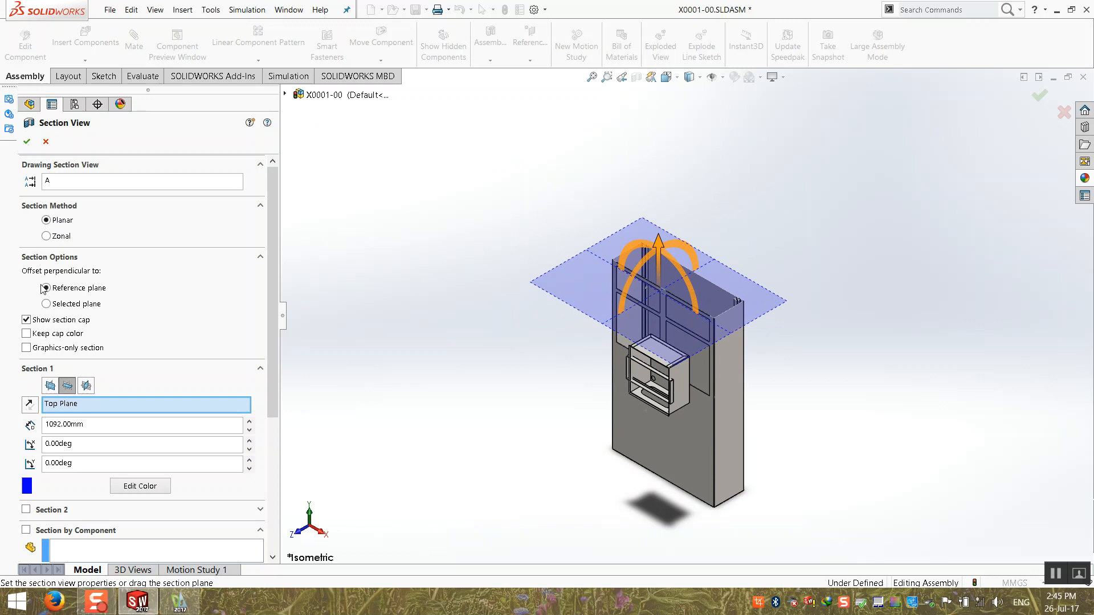
{"action": "left_click", "coordinate": [51, 386]}
{"action": "left_click_drag", "start_coordinate": [618, 363], "coordinate": [790, 399]}
{"action": "left_click", "coordinate": [86, 387]}
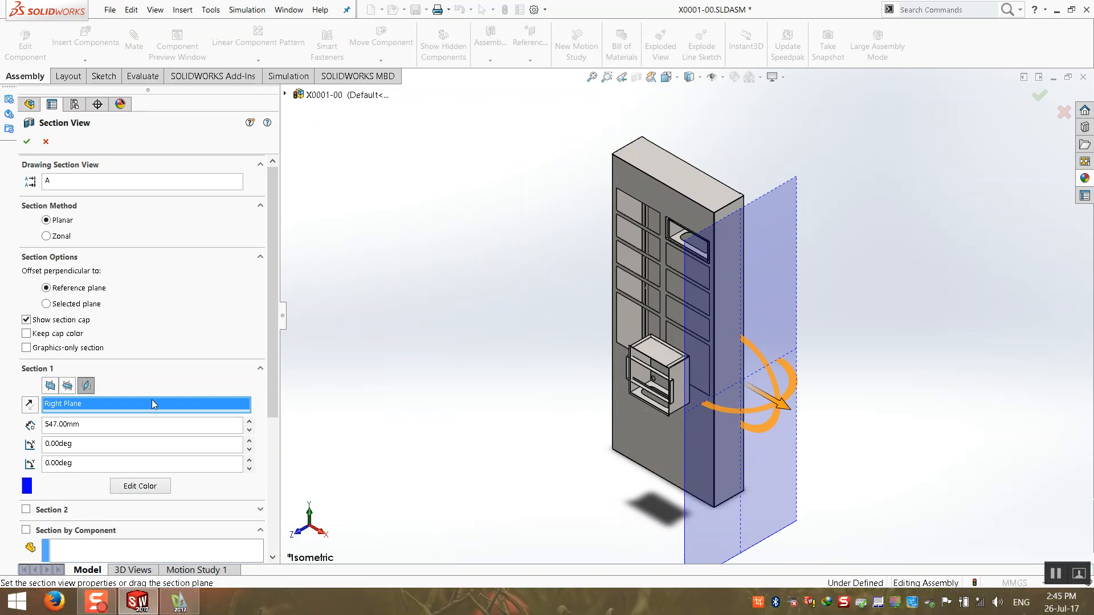
{"action": "left_click", "coordinate": [69, 386]}
{"action": "left_click_drag", "start_coordinate": [662, 434], "coordinate": [671, 175]}
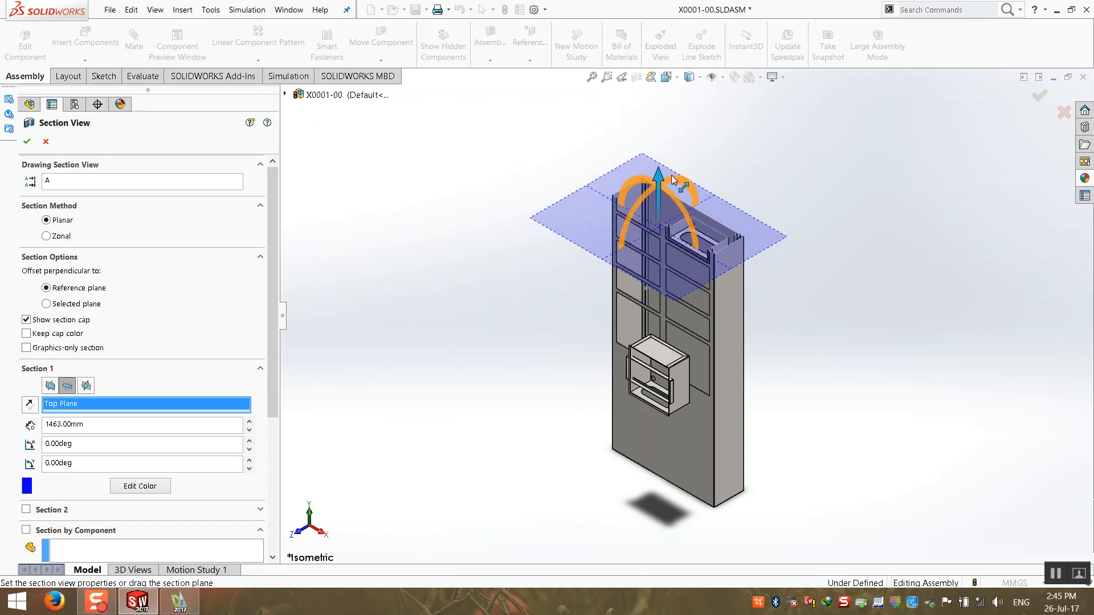
{"action": "left_click", "coordinate": [26, 141]}
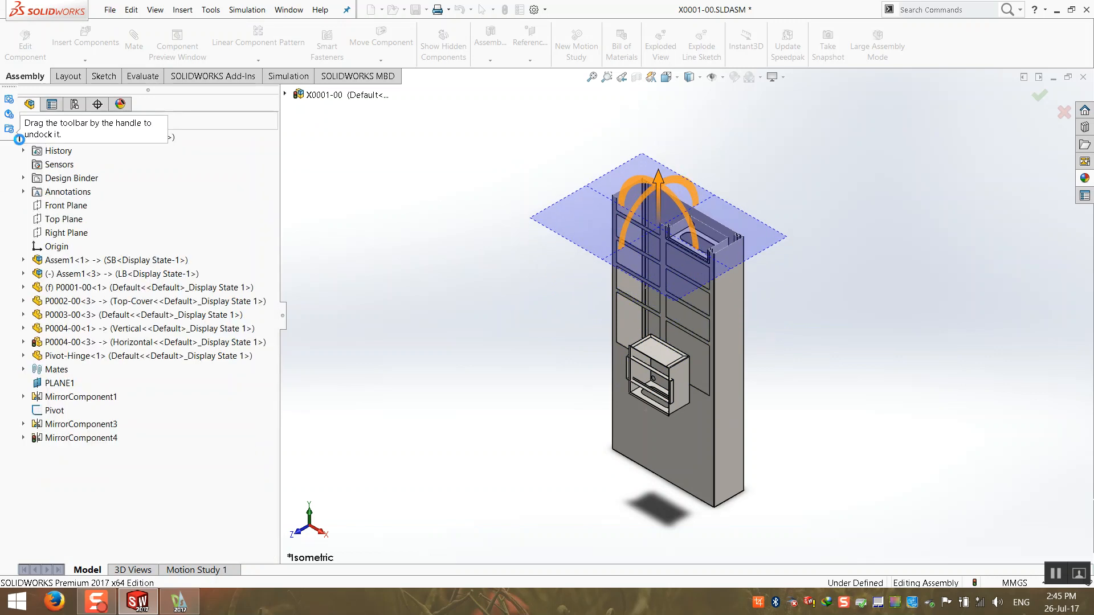
- Inspect the cut small box and cabinet at an angle, and orient the assembly to the Top view
{"action": "scroll", "coordinate": [748, 259], "scroll_direction": "down", "scroll_amount": 6}
{"action": "middle_click_drag", "start_coordinate": [662, 231], "coordinate": [659, 364]}
{"action": "scroll", "coordinate": [667, 216], "scroll_direction": "down", "scroll_amount": 4}
{"action": "scroll", "coordinate": [666, 218], "scroll_direction": "up", "scroll_amount": 8}
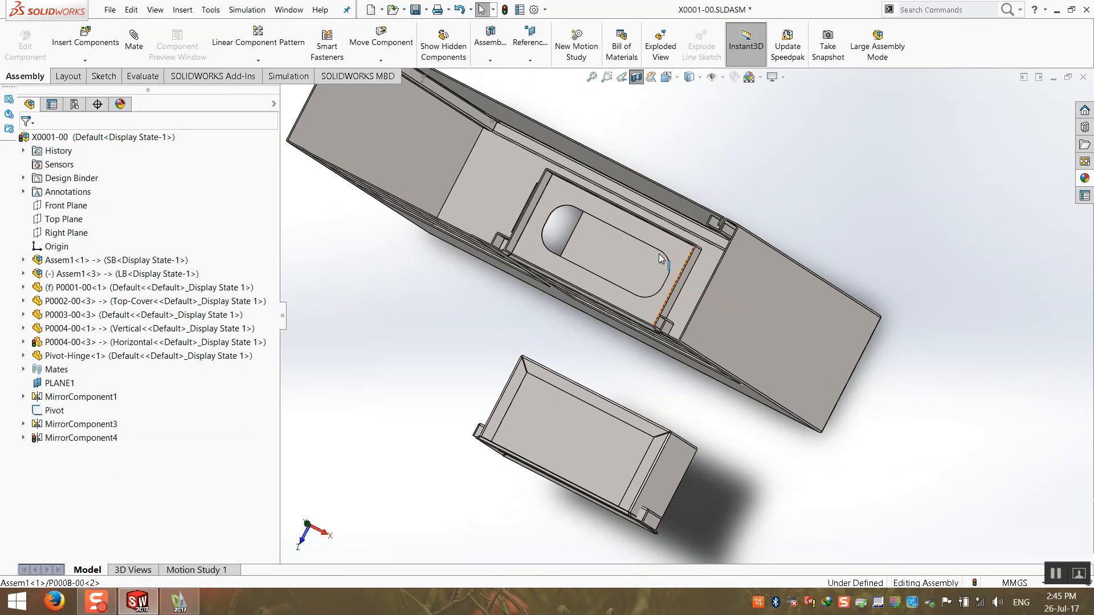
{"action": "scroll", "coordinate": [659, 313], "scroll_direction": "down", "scroll_amount": 5}
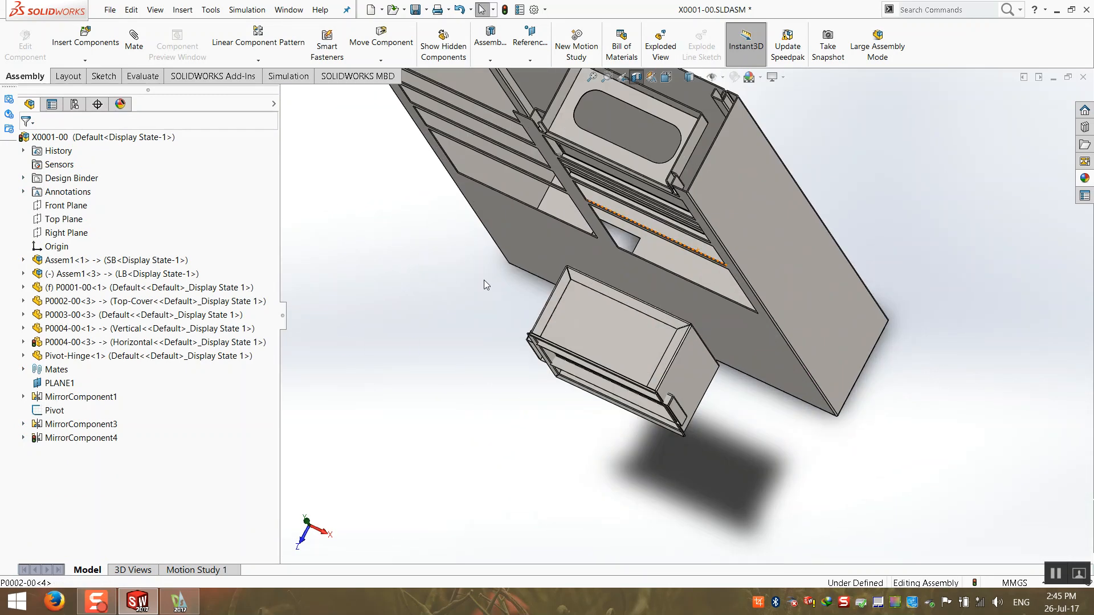
{"action": "key", "text": "ctrl+3"}
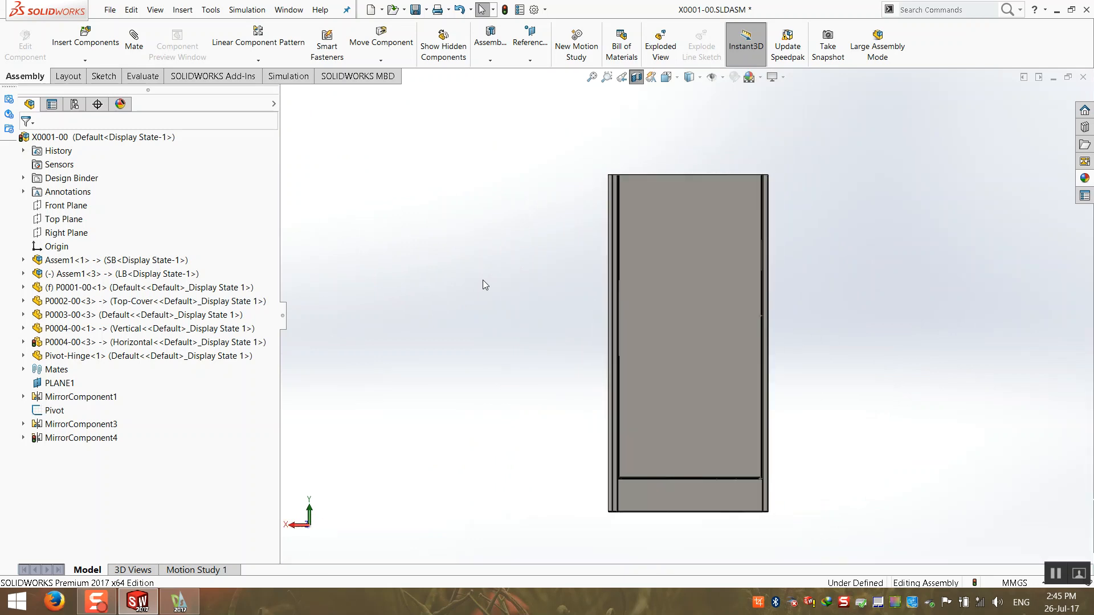
{"action": "key", "text": "ctrl+4"}
{"action": "key", "text": "ctrl+5"}
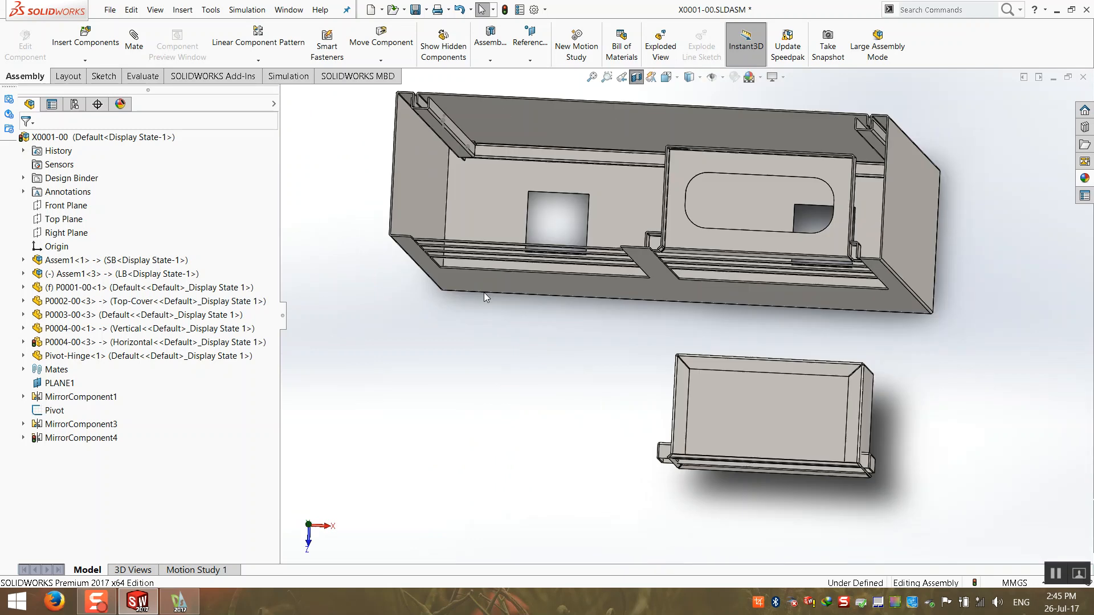
{"action": "left_click", "coordinate": [108, 260]}
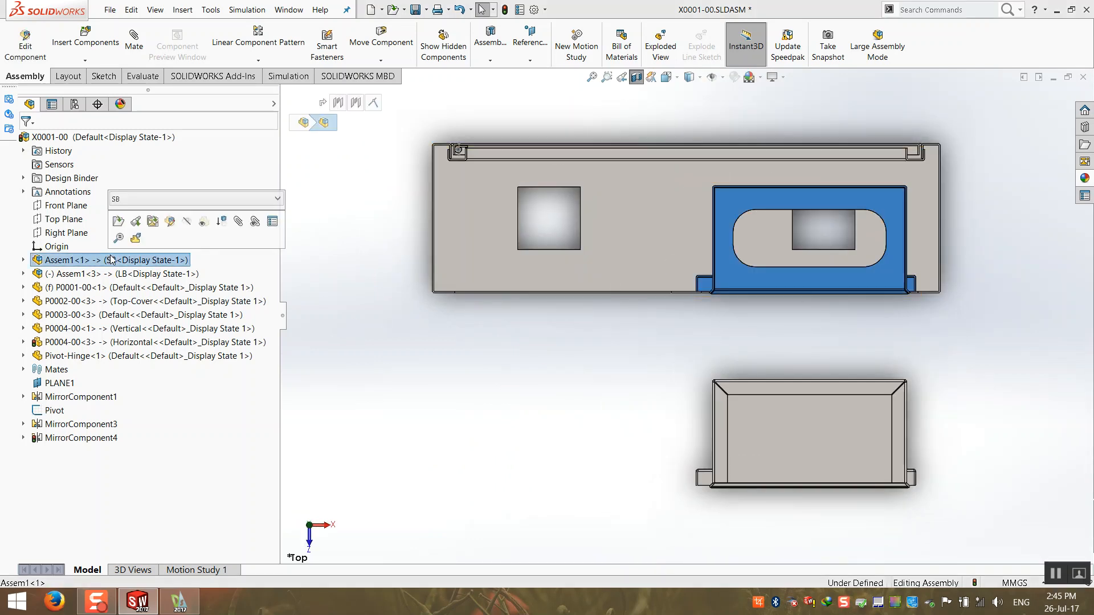
{"action": "left_click", "coordinate": [477, 190], "text": "ctrl"}
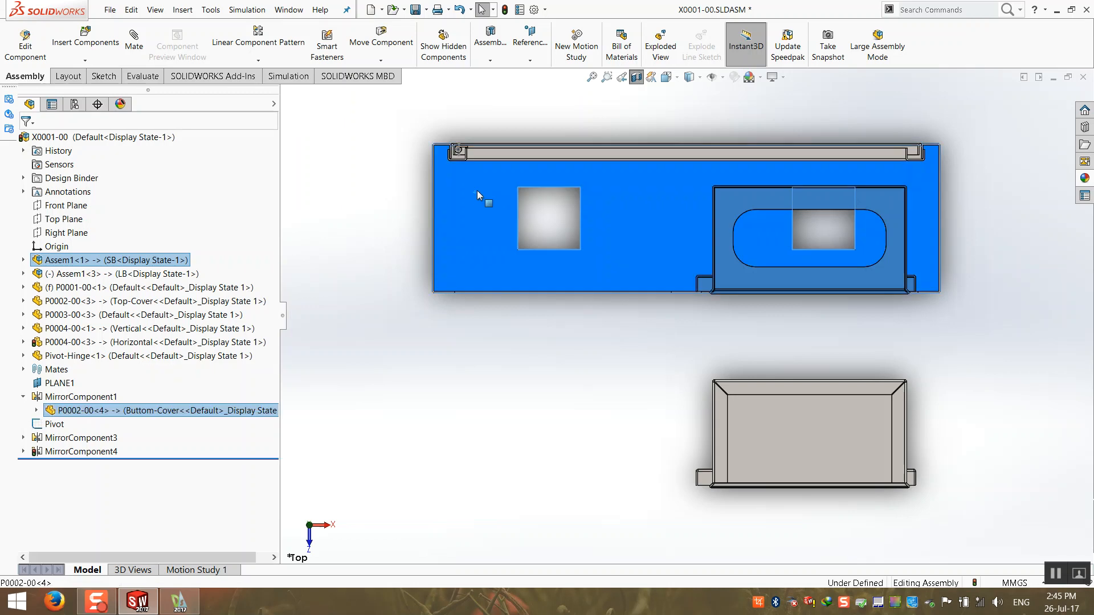
{"action": "right_click", "coordinate": [518, 146]}
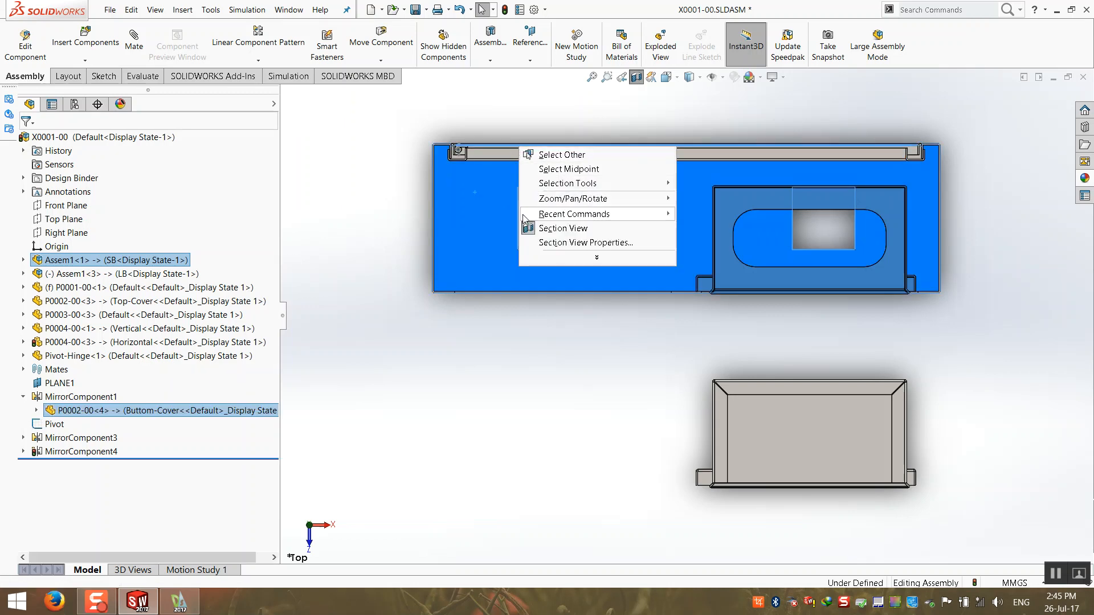
{"action": "left_click", "coordinate": [520, 319]}
- Examine the sectioned small box from above, checking its clearance to the cabinet's side wall and rear corner channel
{"action": "key", "text": "f"}
{"action": "scroll", "coordinate": [849, 268], "scroll_direction": "down", "scroll_amount": 2}
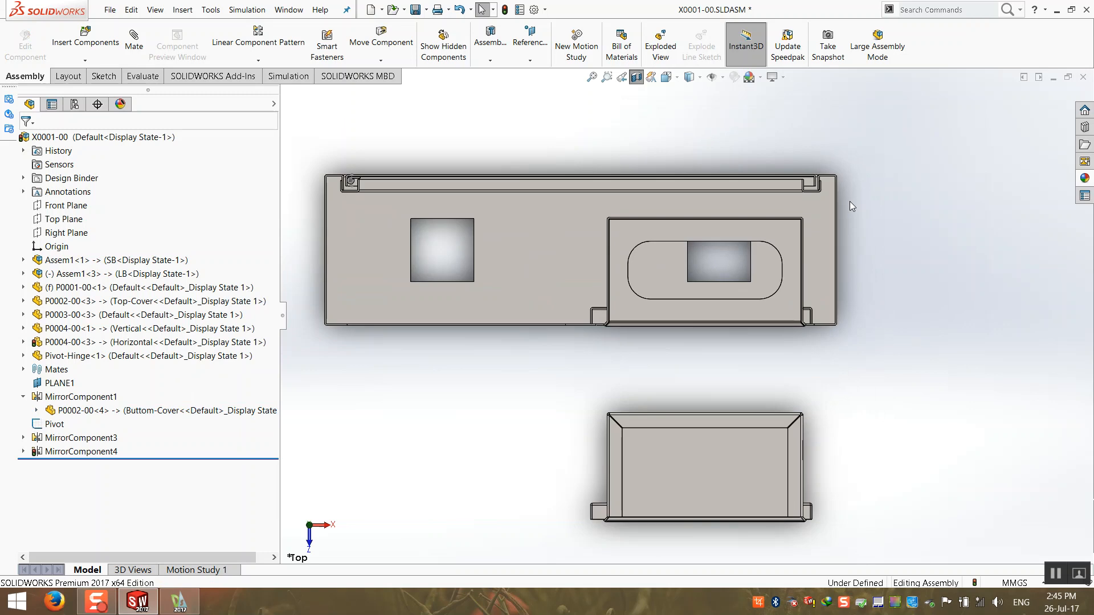
{"action": "scroll", "coordinate": [456, 293], "scroll_direction": "up", "scroll_amount": 1}
{"action": "scroll", "coordinate": [766, 212], "scroll_direction": "down", "scroll_amount": 3}
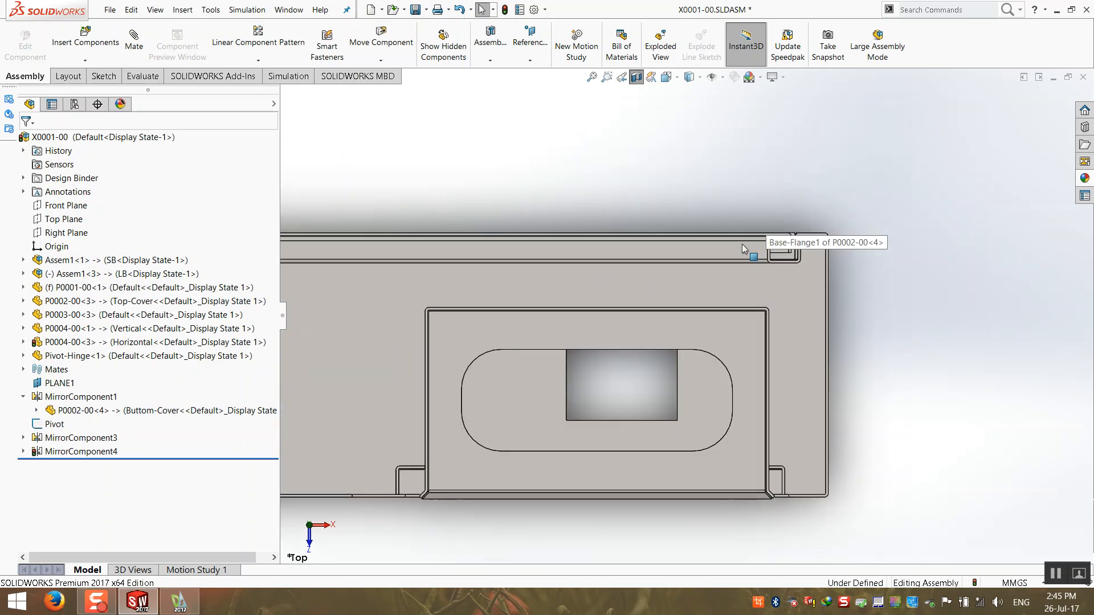
{"action": "left_click_drag", "start_coordinate": [786, 246], "coordinate": [797, 300]}
{"action": "left_click", "coordinate": [898, 412]}
{"action": "scroll", "coordinate": [677, 453], "scroll_direction": "up", "scroll_amount": 2}
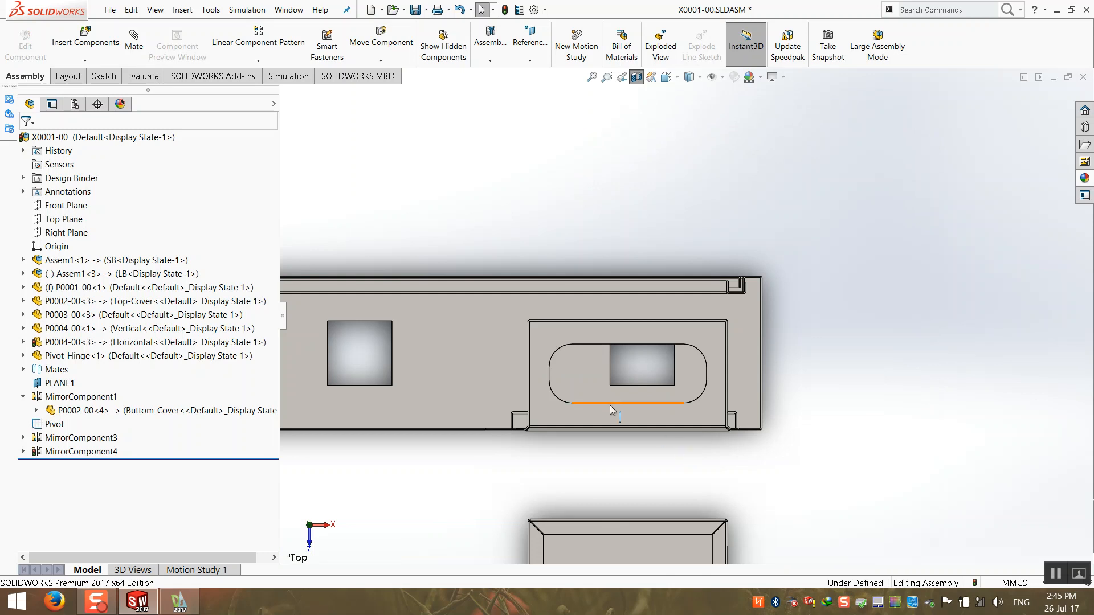
- Examine the sectioned small box and cabinet interior at an angle, checking how the frame sits behind the front openings
{"action": "middle_click_drag", "start_coordinate": [607, 409], "coordinate": [689, 391]}
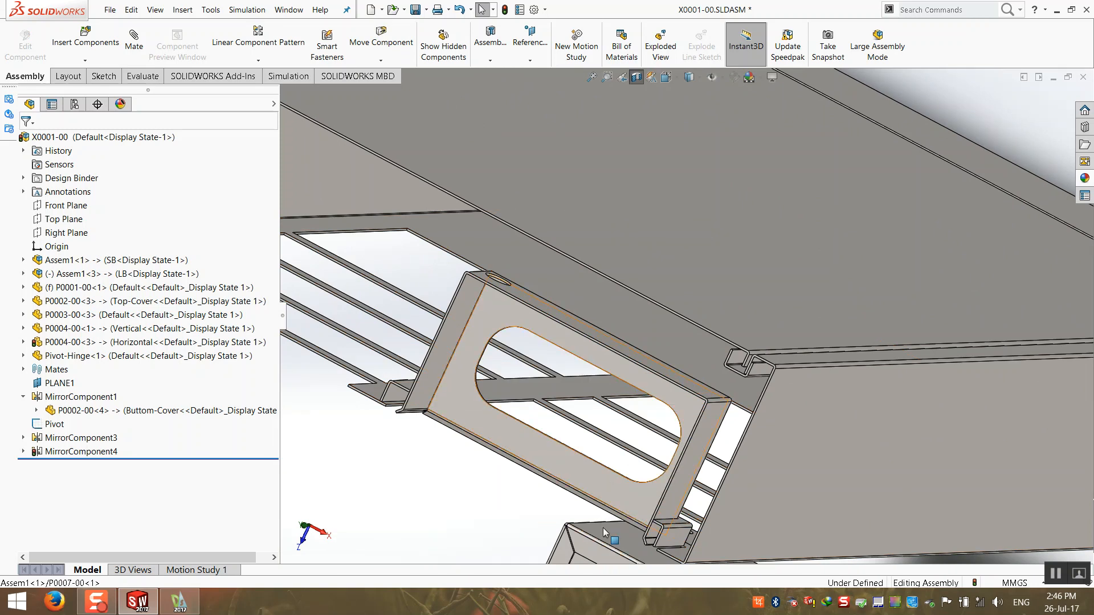
{"action": "scroll", "coordinate": [616, 488], "scroll_direction": "up", "scroll_amount": 3}
{"action": "mouse_move", "coordinate": [593, 489]}
{"action": "middle_mouse_down"}
{"action": "mouse_move", "coordinate": [603, 473]}
{"action": "mouse_move", "coordinate": [593, 468]}
{"action": "middle_mouse_up"}
{"action": "middle_click_drag", "start_coordinate": [534, 451], "coordinate": [544, 455]}
{"action": "middle_click_drag", "start_coordinate": [603, 303], "coordinate": [626, 248]}
{"action": "left_click_drag", "start_coordinate": [626, 248], "coordinate": [626, 282]}
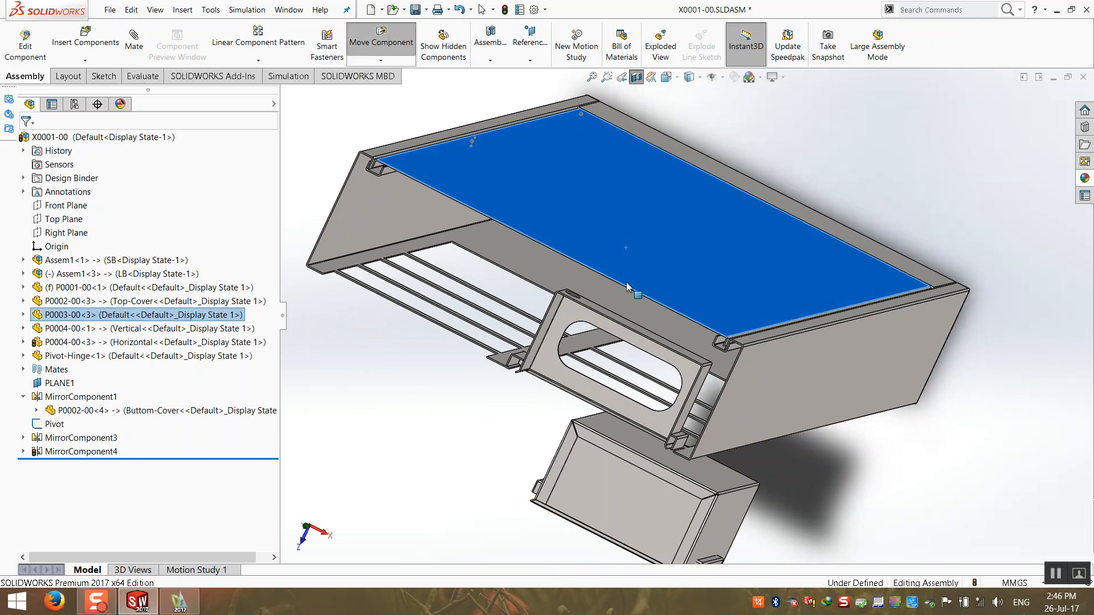
{"action": "key", "text": "Escape"}
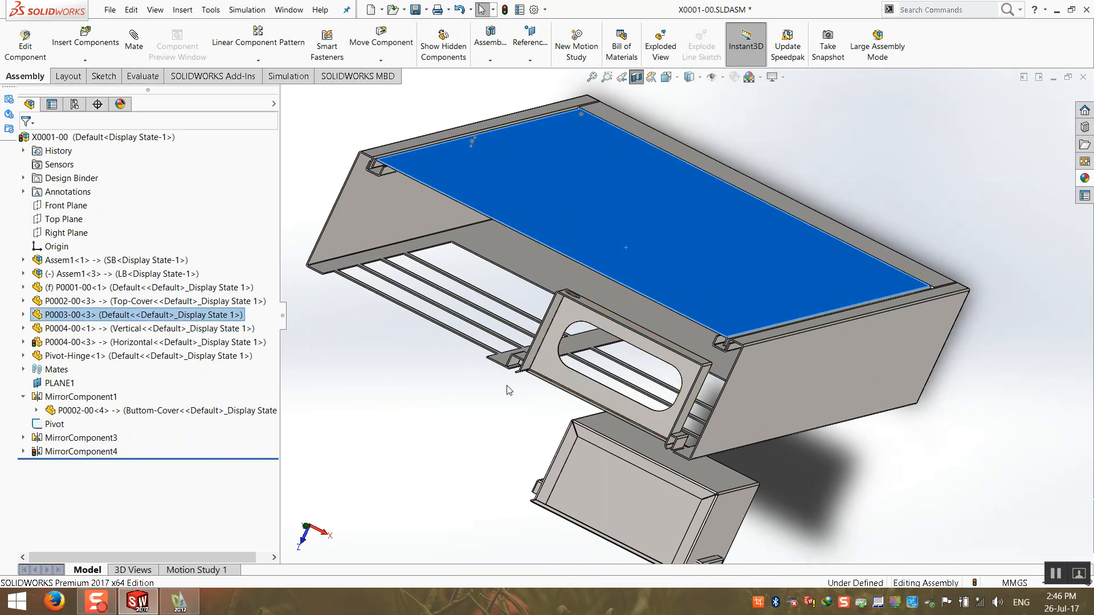
{"action": "left_click", "coordinate": [442, 450]}
{"action": "middle_click_drag", "start_coordinate": [441, 450], "coordinate": [600, 322]}
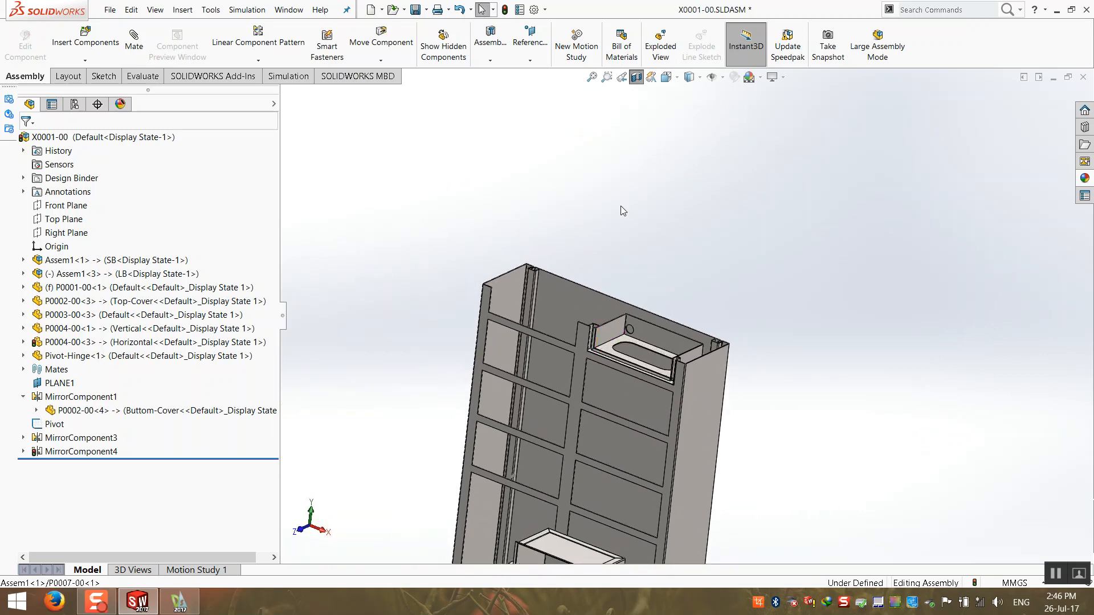
- Turn off the section view and examine the small box's frame within the cabinet's front opening
{"action": "left_click", "coordinate": [637, 79]}
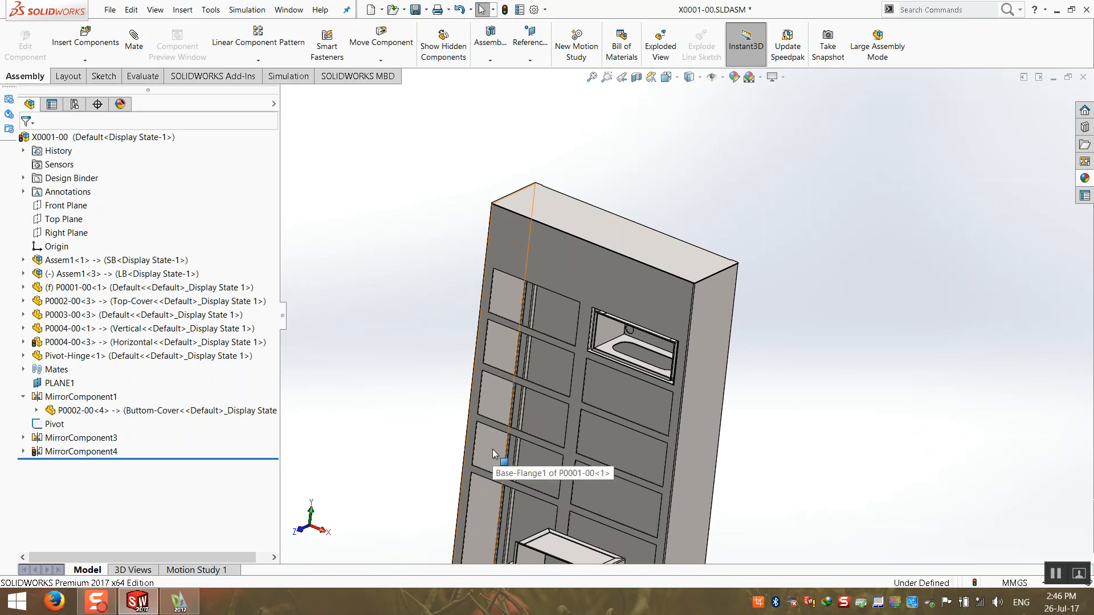
{"action": "scroll", "coordinate": [654, 325], "scroll_direction": "down", "scroll_amount": 5}
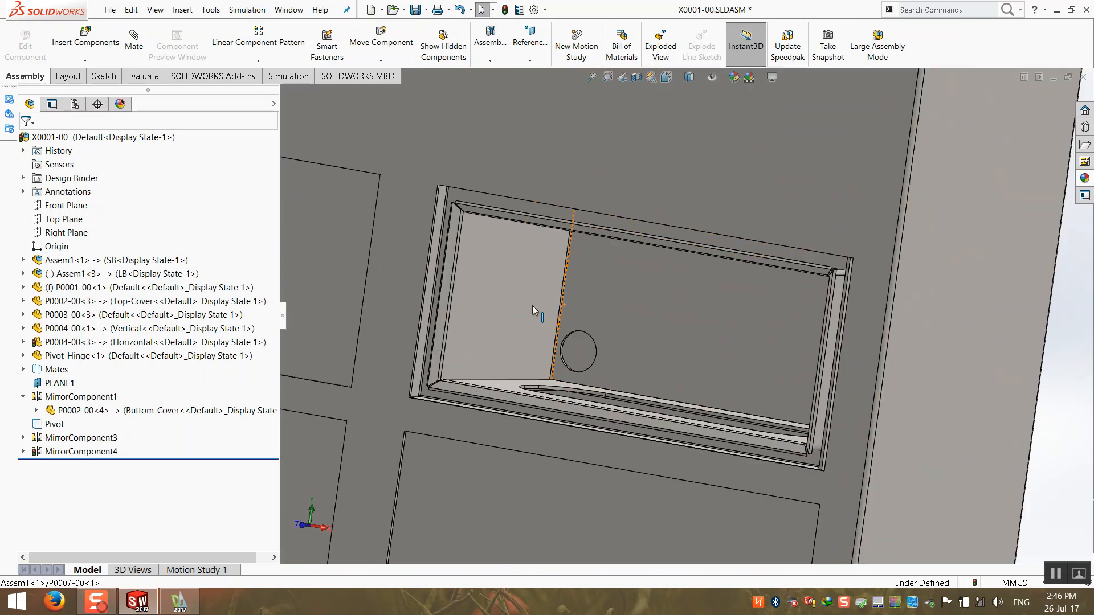
{"action": "middle_click_drag", "start_coordinate": [513, 312], "coordinate": [504, 354]}
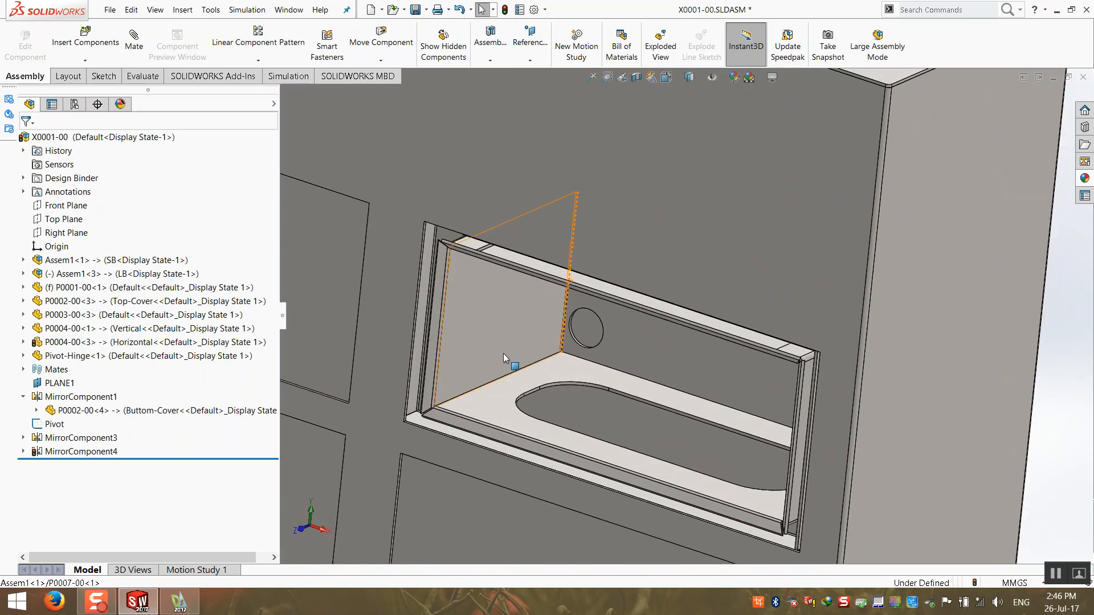
{"action": "left_click", "coordinate": [504, 354]}
{"action": "middle_click_drag", "start_coordinate": [504, 354], "coordinate": [542, 348]}
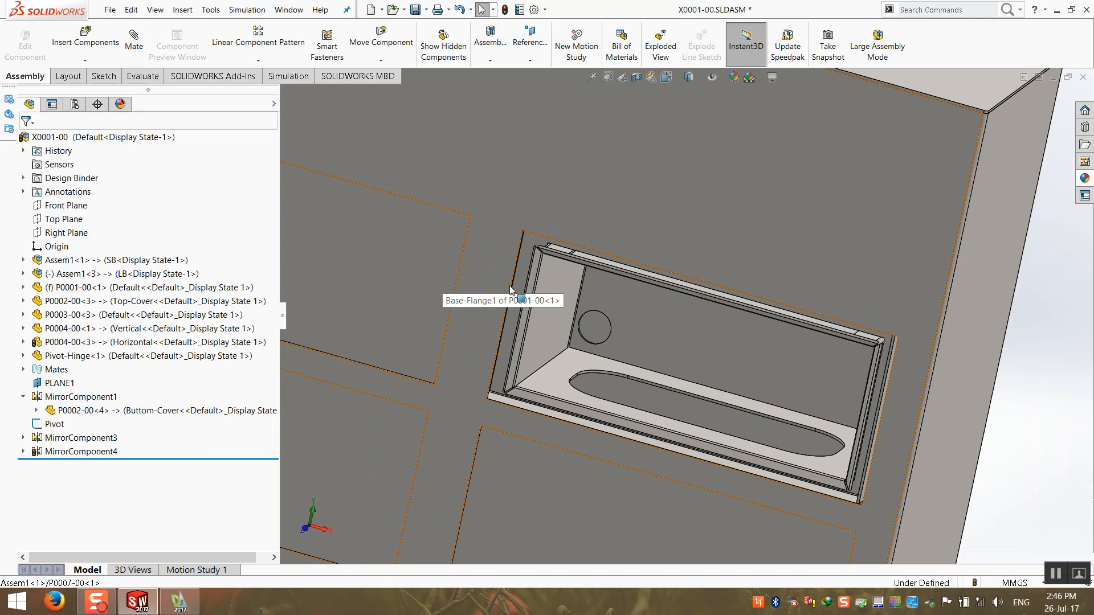
{"action": "scroll", "coordinate": [442, 279], "scroll_direction": "down", "scroll_amount": 3}
{"action": "scroll", "coordinate": [569, 267], "scroll_direction": "up", "scroll_amount": 6}
{"action": "middle_click_drag", "start_coordinate": [591, 292], "coordinate": [572, 184]}
- Reapply the Top Plane section view at 1463 mm and examine the small box's front frame corners
{"action": "left_click", "coordinate": [637, 77]}
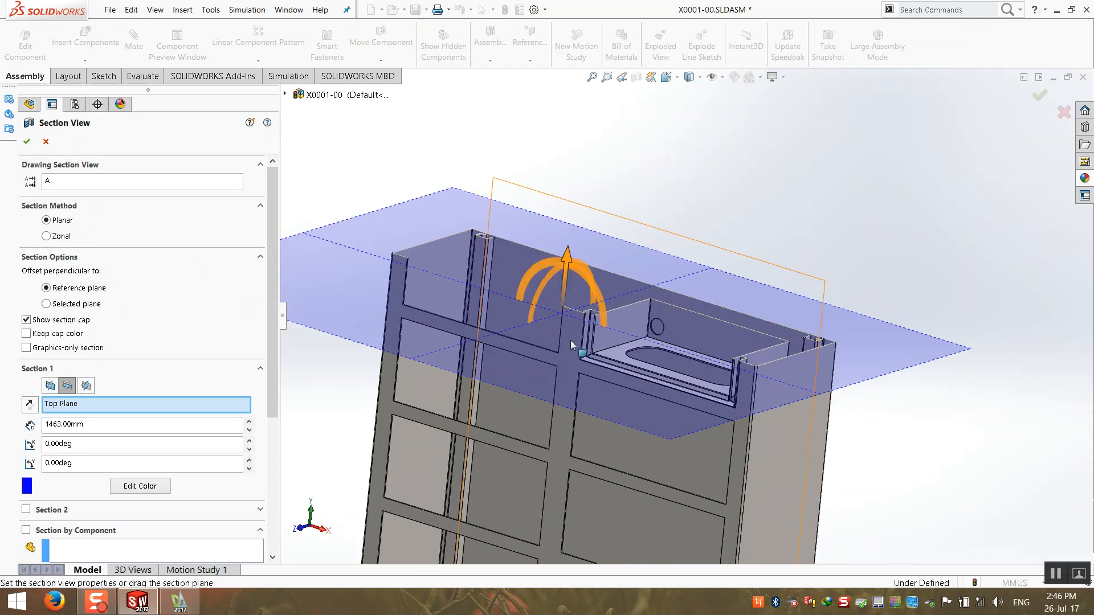
{"action": "left_click", "coordinate": [27, 141]}
{"action": "middle_click_drag", "start_coordinate": [674, 291], "coordinate": [661, 456]}
{"action": "scroll", "coordinate": [639, 370], "scroll_direction": "down", "scroll_amount": 6}
{"action": "middle_click_drag", "start_coordinate": [638, 349], "coordinate": [644, 286]}
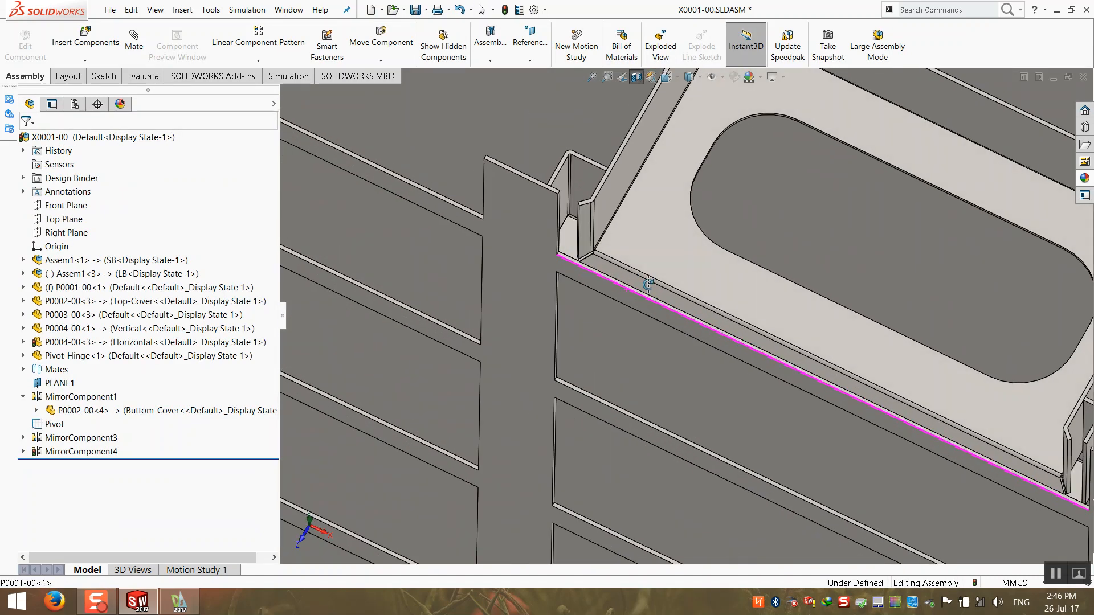
{"action": "left_click", "coordinate": [584, 192]}
{"action": "scroll", "coordinate": [710, 358], "scroll_direction": "up", "scroll_amount": 3}
{"action": "scroll", "coordinate": [822, 348], "scroll_direction": "down", "scroll_amount": 3}
{"action": "scroll", "coordinate": [868, 364], "scroll_direction": "down", "scroll_amount": 5}
- Locate the Cut-Extrude1 feature and its sketch in frame P0009-00 of the upper small box assembly
{"action": "left_click", "coordinate": [872, 370]}
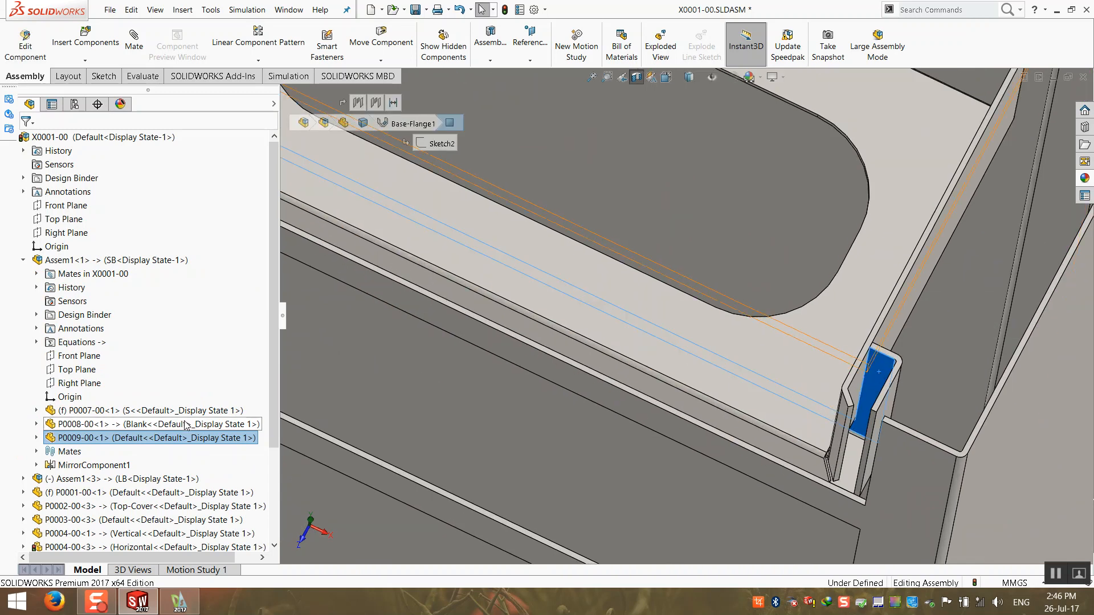
{"action": "left_click", "coordinate": [112, 442]}
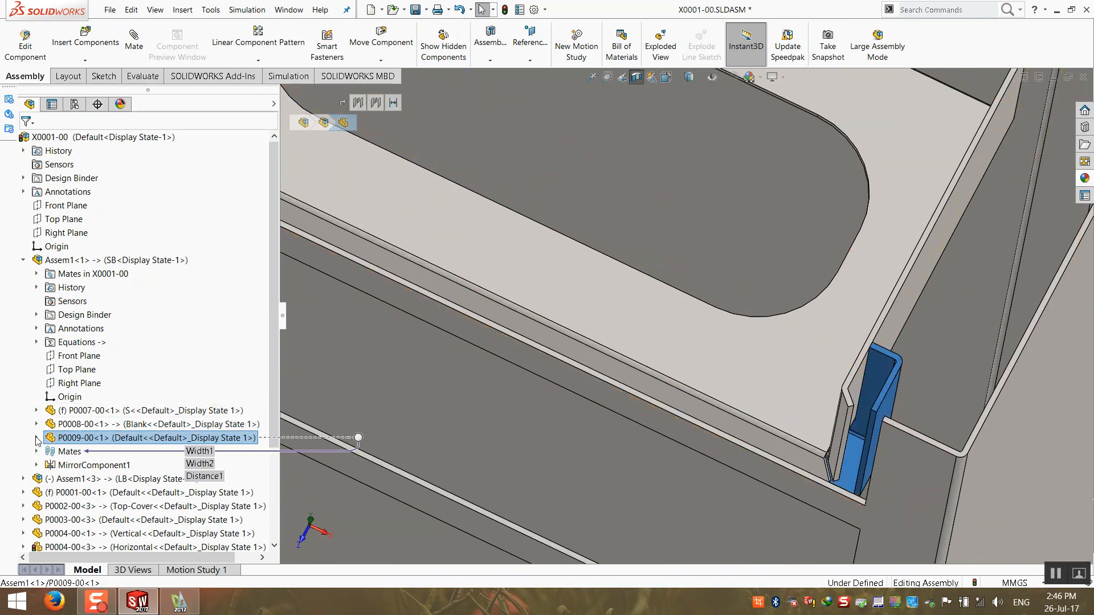
{"action": "left_click", "coordinate": [37, 437]}
{"action": "scroll", "coordinate": [85, 501], "scroll_direction": "down", "scroll_amount": 2}
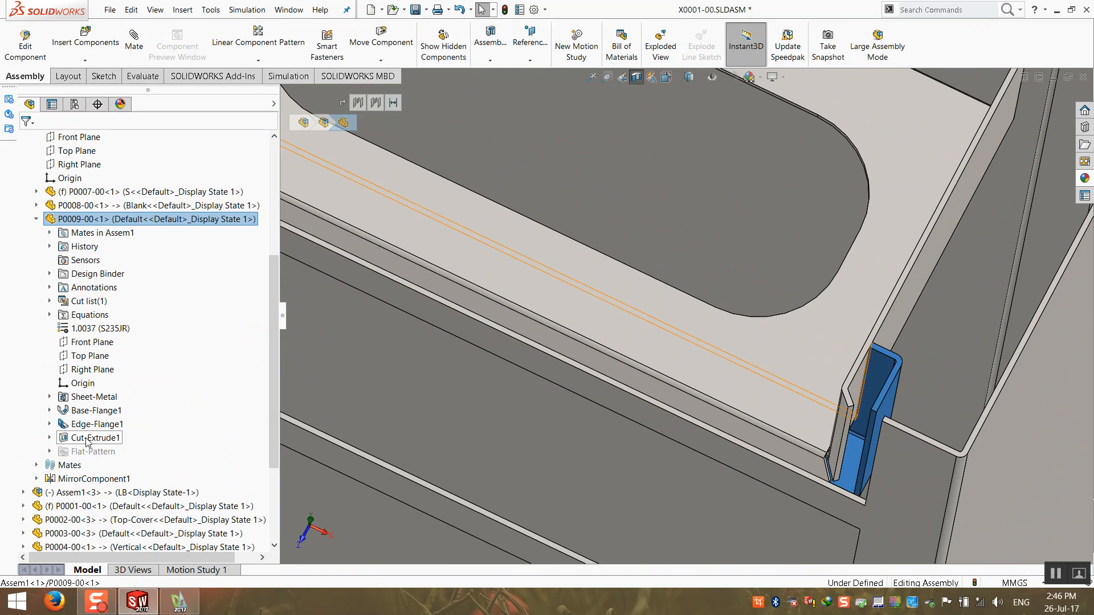
{"action": "left_click", "coordinate": [86, 438]}
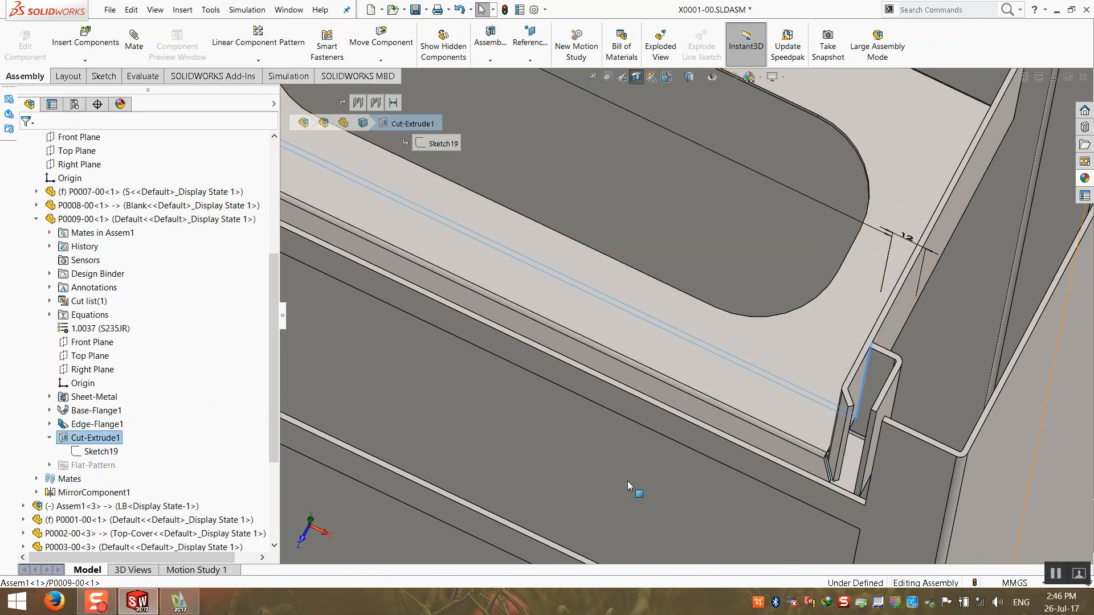
{"action": "scroll", "coordinate": [596, 469], "scroll_direction": "up", "scroll_amount": 3}
- Open frame part P0009-00 in its own window
{"action": "right_click", "coordinate": [103, 451]}
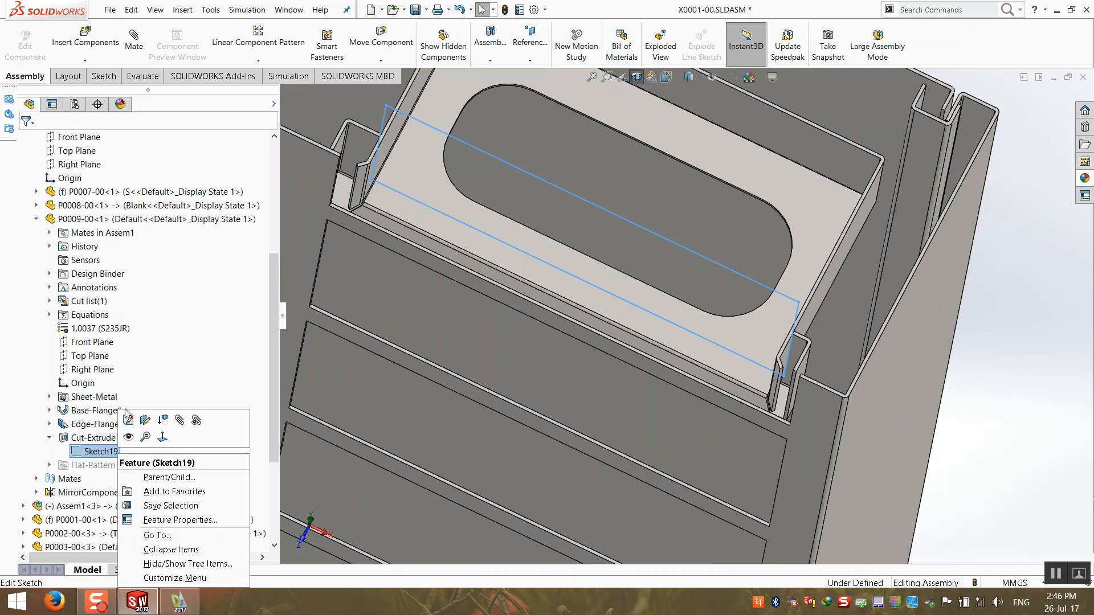
{"action": "right_click", "coordinate": [87, 442]}
{"action": "right_click", "coordinate": [113, 228]}
{"action": "right_click", "coordinate": [109, 217]}
{"action": "left_click", "coordinate": [119, 182]}
- Open Sketch19 of the frame's Cut-Extrude1 feature for editing
{"action": "left_click", "coordinate": [65, 340]}
{"action": "left_click", "coordinate": [24, 342]}
{"action": "right_click", "coordinate": [73, 359]}
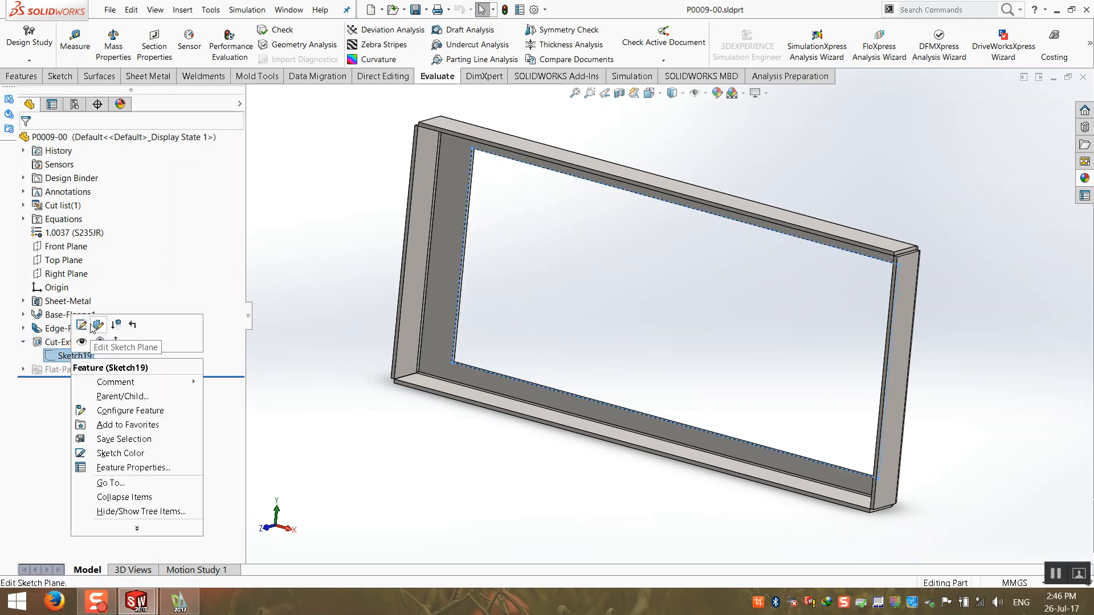
{"action": "left_click", "coordinate": [81, 326]}
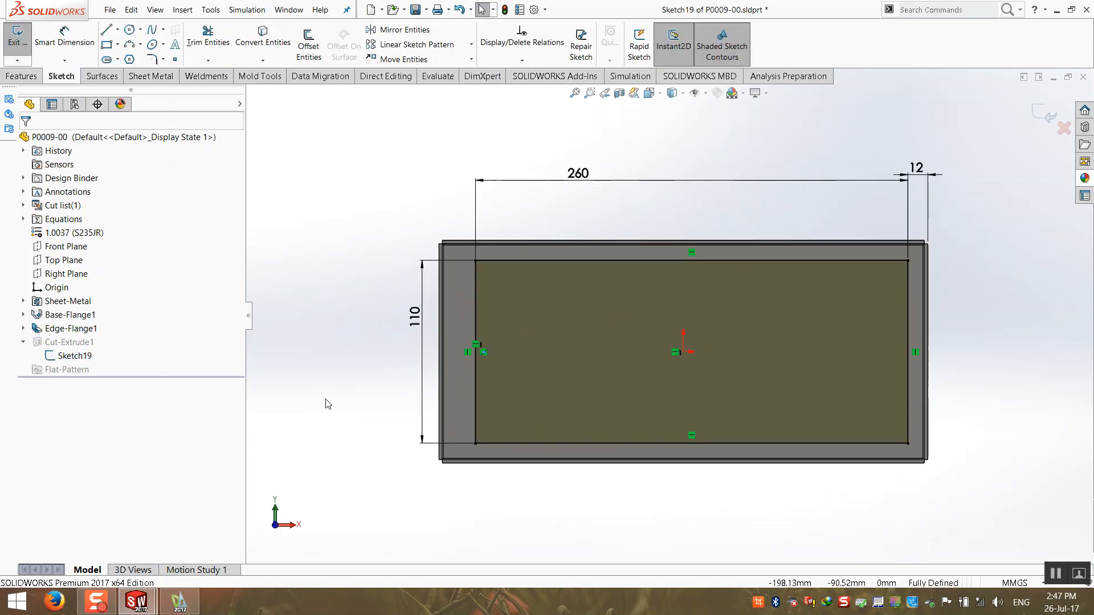
- Add a driven dimension between the cutout's left edge and the frame's left outer edge, placed above the frame
{"action": "left_click", "coordinate": [78, 57]}
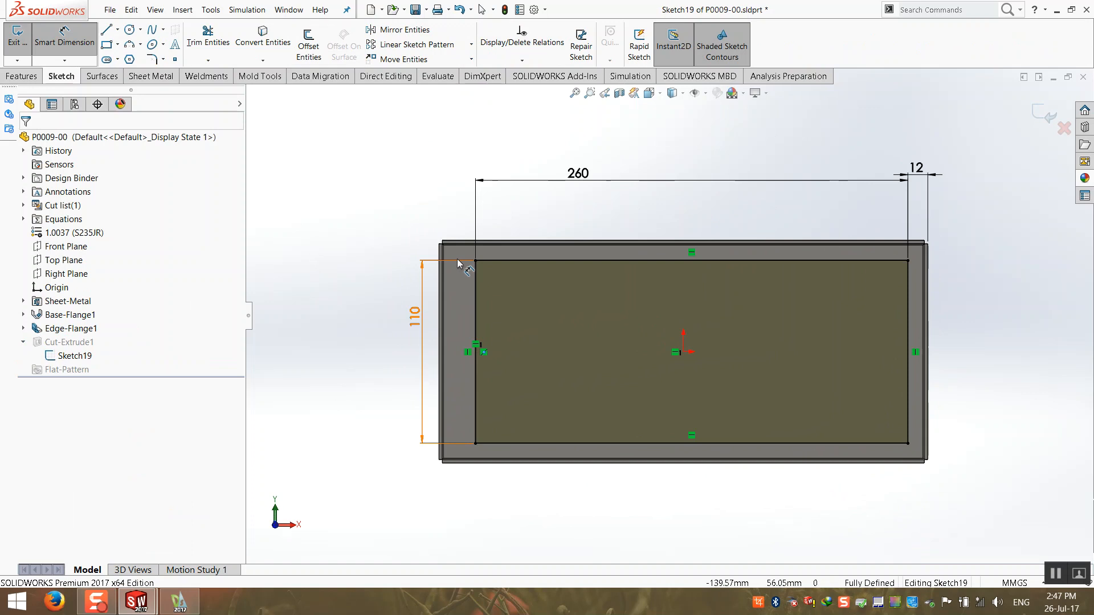
{"action": "left_click", "coordinate": [474, 285]}
{"action": "left_click", "coordinate": [440, 292]}
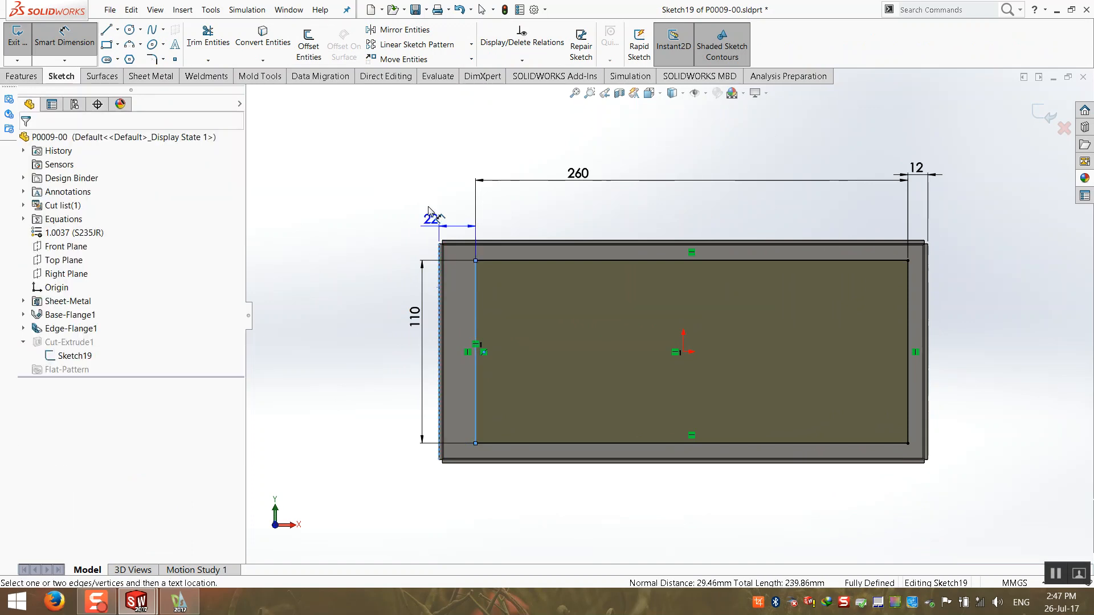
{"action": "left_click", "coordinate": [392, 184]}
{"action": "left_click", "coordinate": [566, 214]}
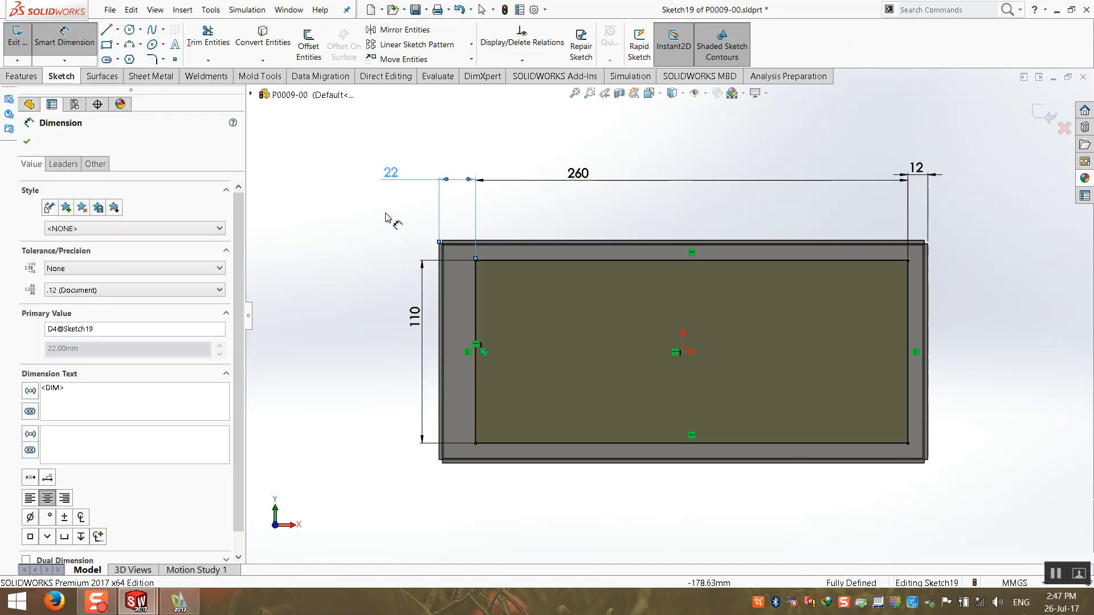
- Delete the 12 mm dimension between the cutout's right edge and the frame's right outer edge
{"action": "left_click", "coordinate": [916, 167]}
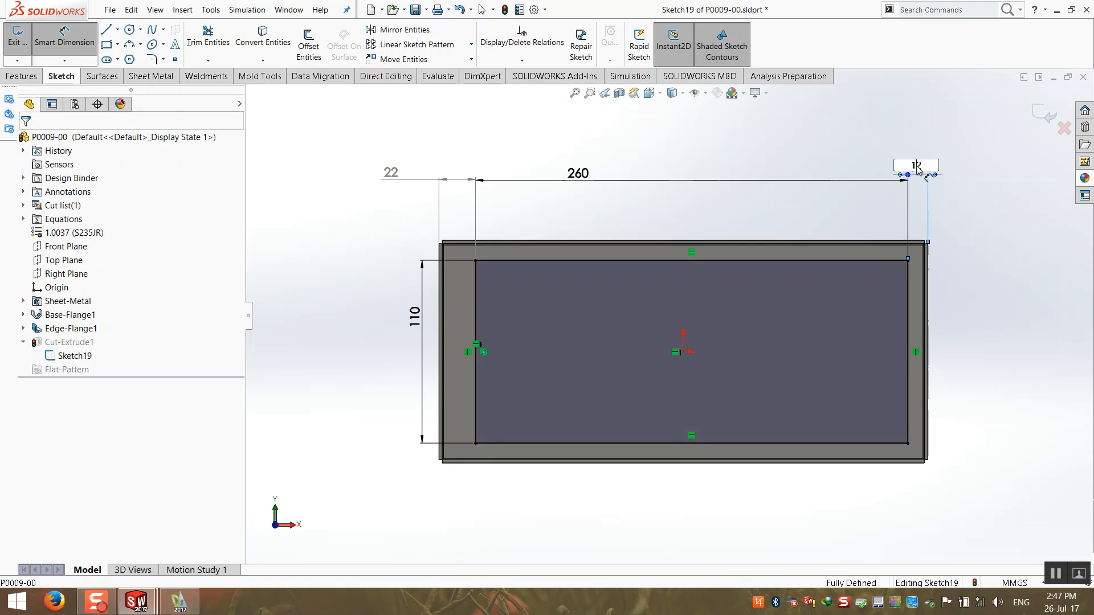
{"action": "key", "text": "Return"}
{"action": "left_click", "coordinate": [935, 175]}
{"action": "key", "text": "Delete"}
- Make the cutout's left edge offset dimension driving and set it to 12 mm
{"action": "right_click", "coordinate": [398, 181]}
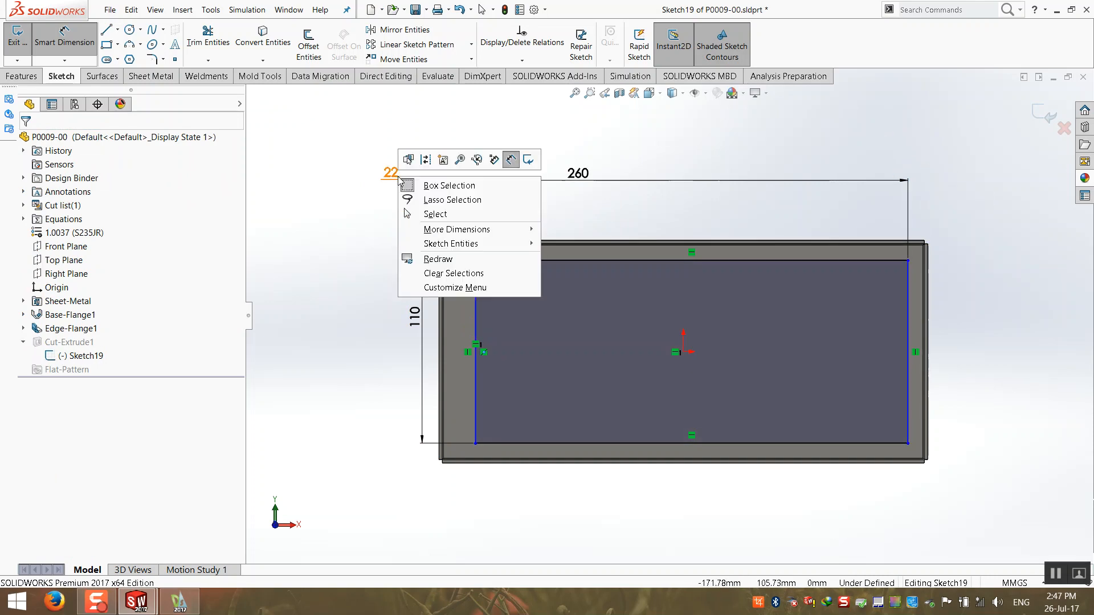
{"action": "left_click", "coordinate": [433, 214]}
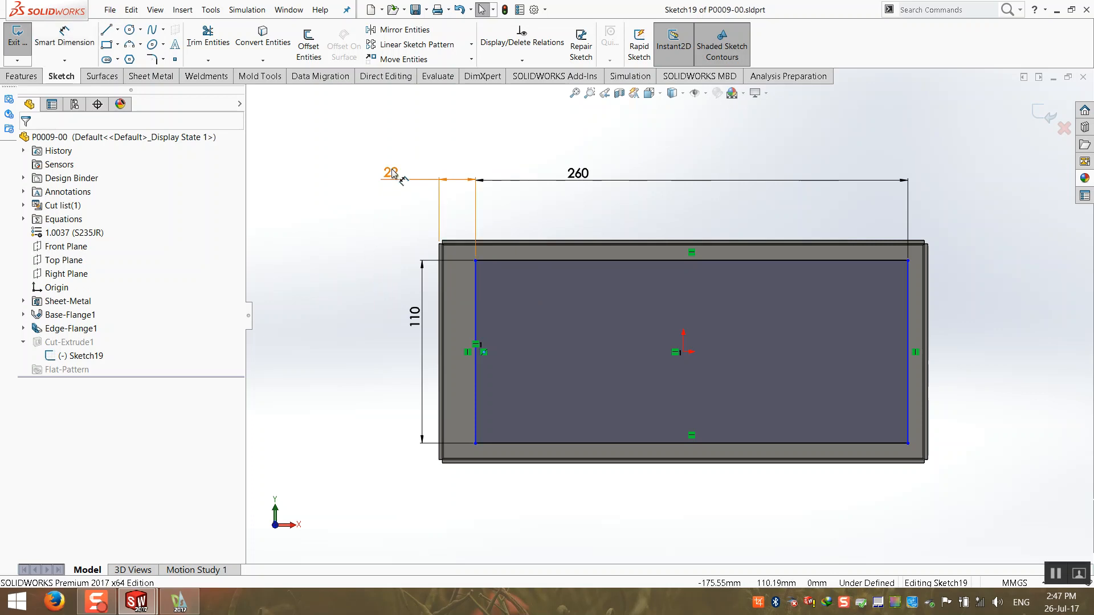
{"action": "right_click", "coordinate": [392, 173]}
{"action": "left_click", "coordinate": [408, 352]}
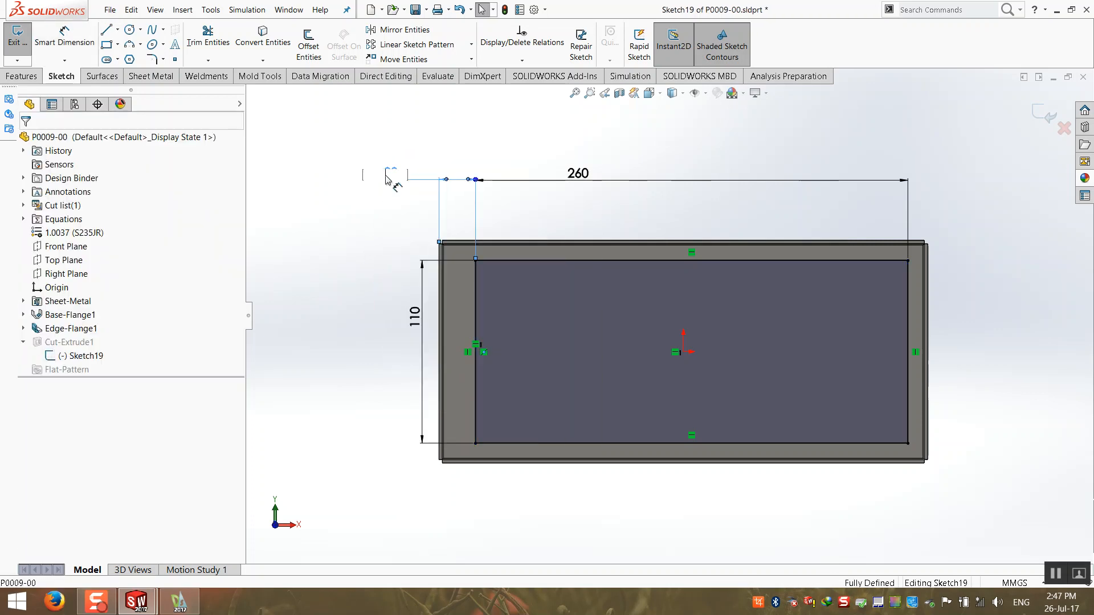
{"action": "key", "text": "Return"}
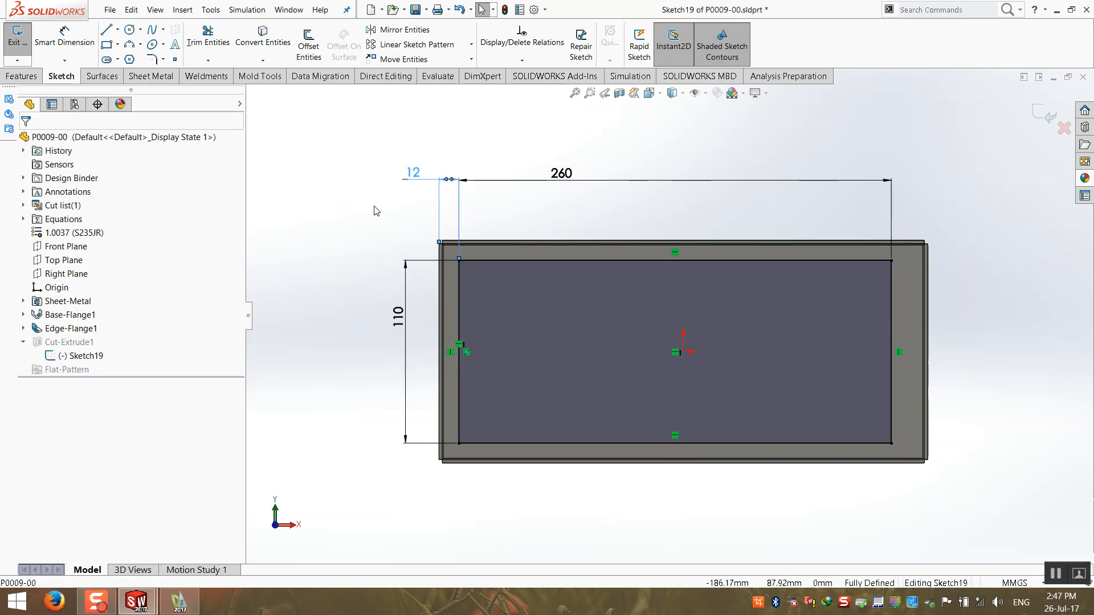
{"action": "key", "text": "Escape"}
- Save frame part P0009-00 with a rebuild and return to the X0001-00 assembly
{"action": "key", "text": "ctrl+s"}
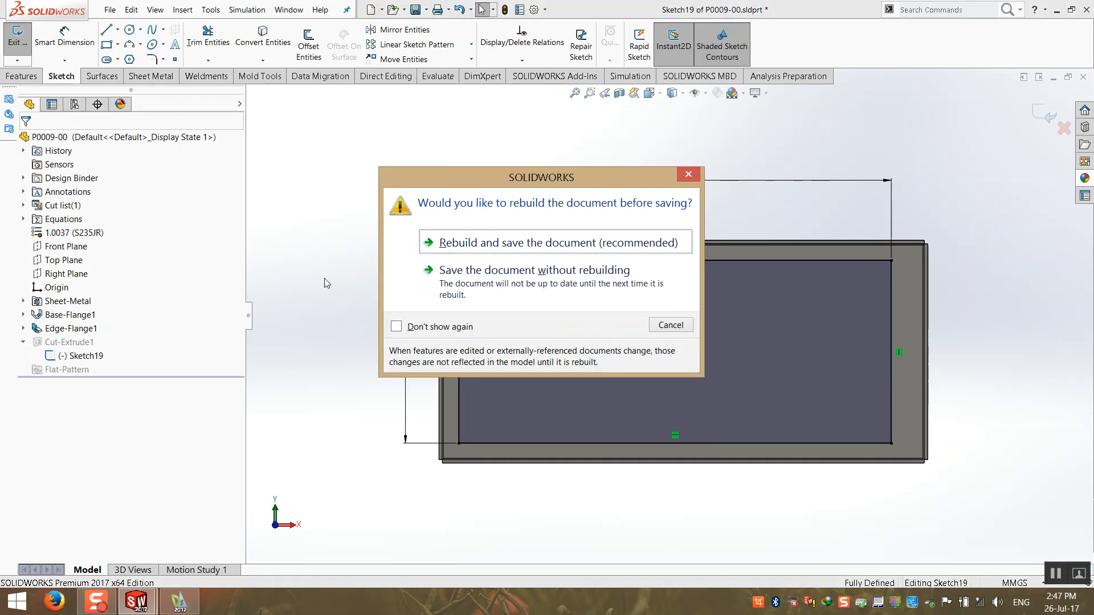
{"action": "left_click", "coordinate": [529, 185]}
{"action": "left_click", "coordinate": [1083, 78]}
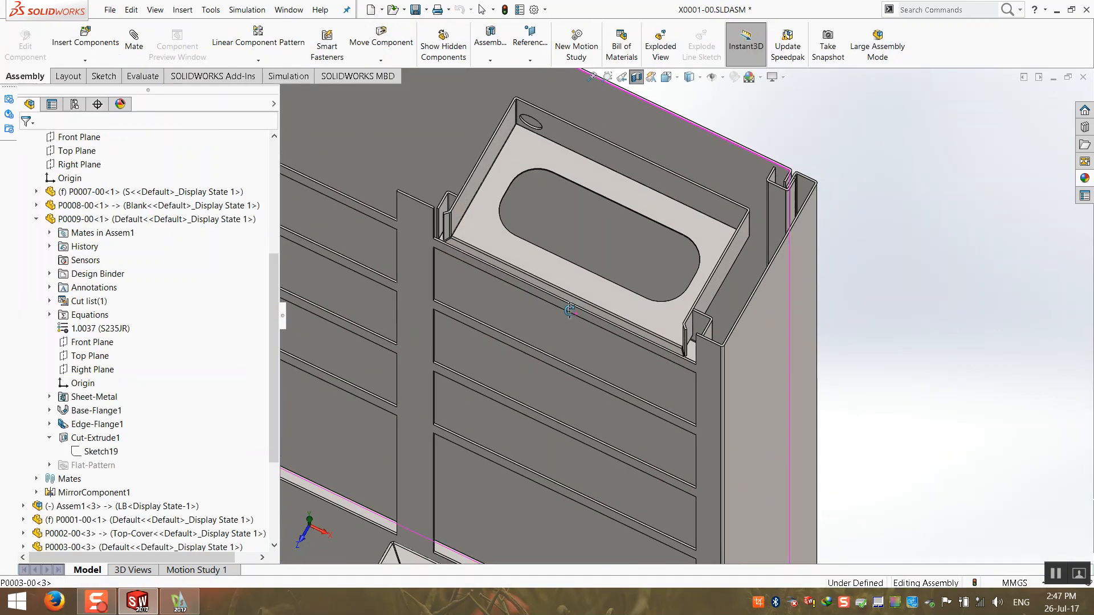
- Examine in the section view how both ends of the small box's frame sit against the cabinet's front opening
{"action": "scroll", "coordinate": [506, 276], "scroll_direction": "down", "scroll_amount": 3}
{"action": "middle_click_drag", "start_coordinate": [505, 269], "coordinate": [499, 345]}
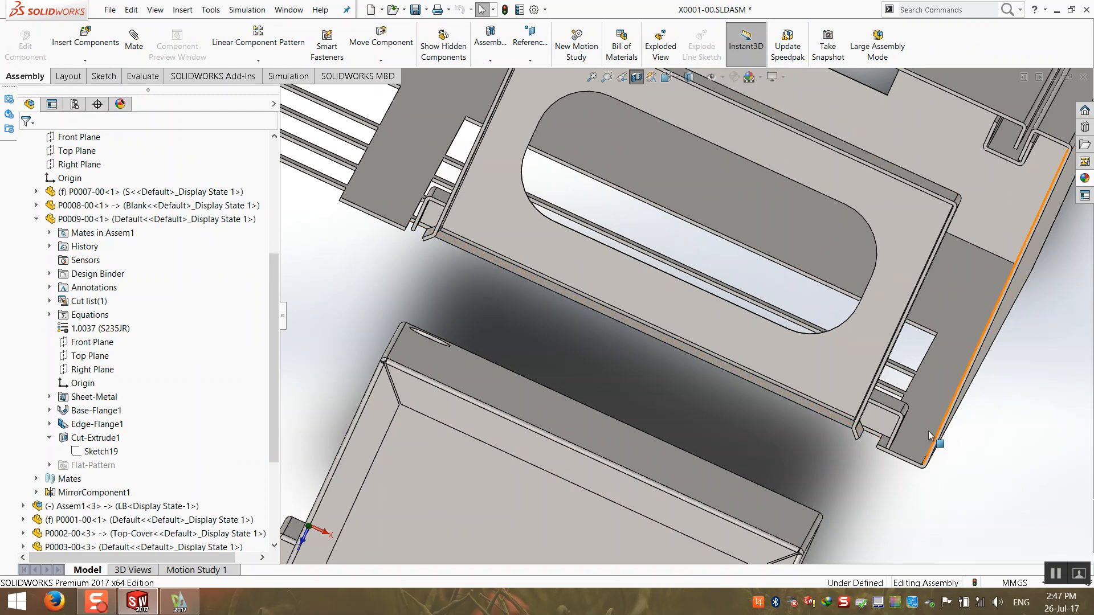
{"action": "scroll", "coordinate": [707, 360], "scroll_direction": "up", "scroll_amount": 2}
{"action": "scroll", "coordinate": [530, 313], "scroll_direction": "down", "scroll_amount": 4}
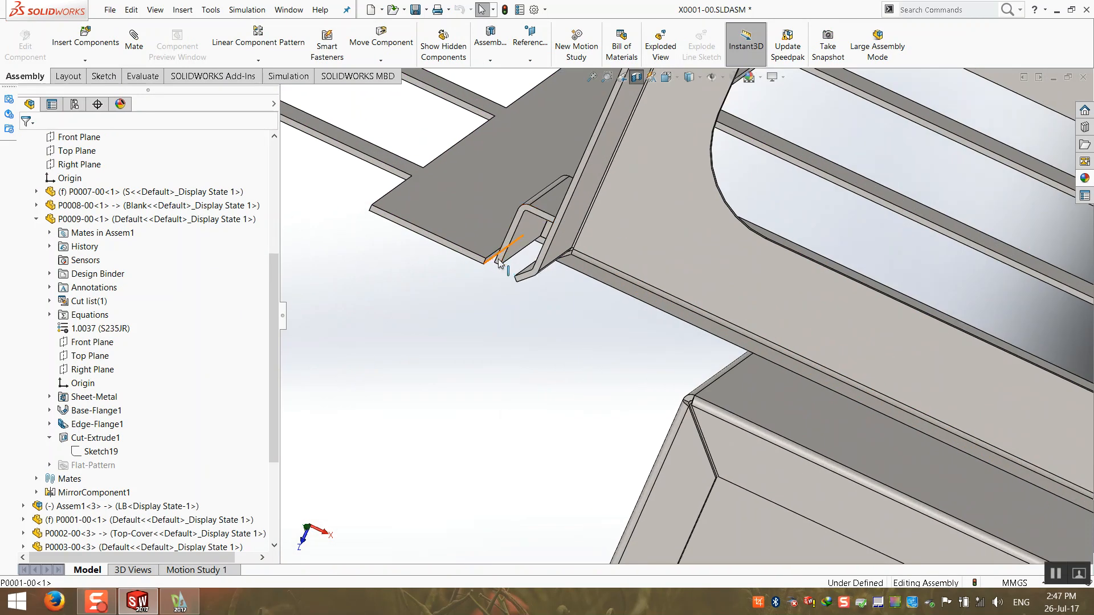
{"action": "middle_click_drag", "start_coordinate": [490, 266], "coordinate": [535, 216]}
{"action": "scroll", "coordinate": [677, 305], "scroll_direction": "up", "scroll_amount": 4}
{"action": "middle_click_drag", "start_coordinate": [814, 384], "coordinate": [841, 420]}
{"action": "scroll", "coordinate": [849, 404], "scroll_direction": "down", "scroll_amount": 7}
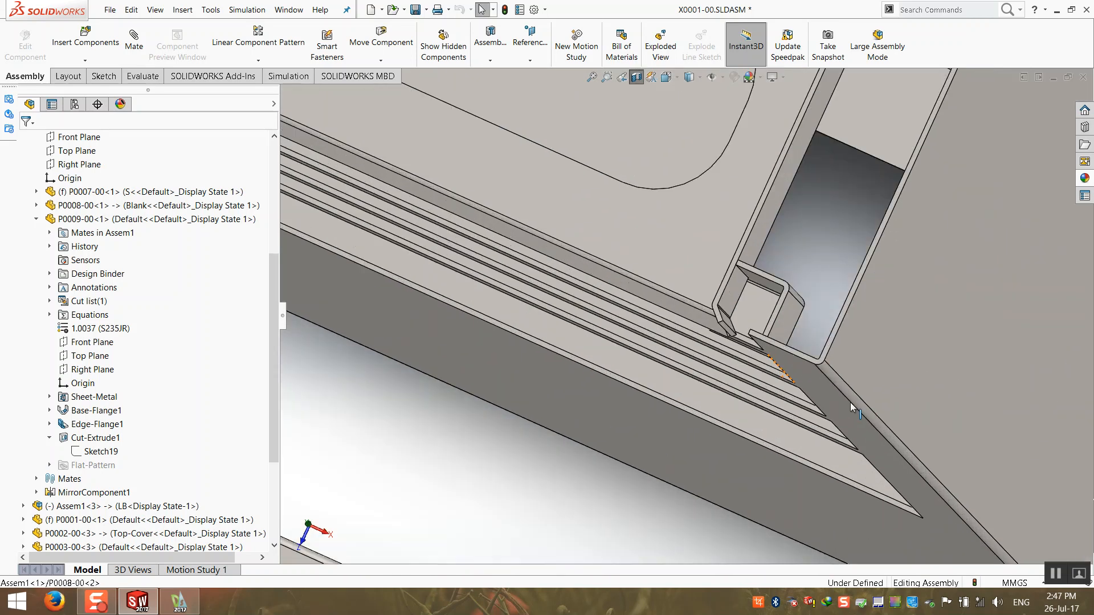
{"action": "middle_click_drag", "start_coordinate": [768, 350], "coordinate": [773, 369]}
{"action": "scroll", "coordinate": [772, 369], "scroll_direction": "down", "scroll_amount": 4}
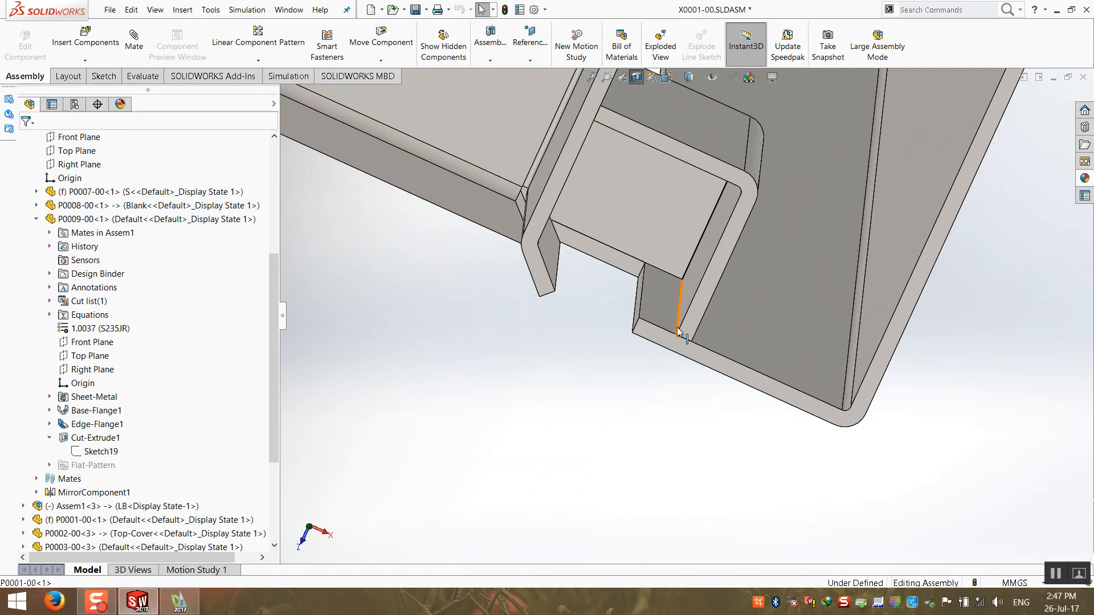
{"action": "scroll", "coordinate": [602, 378], "scroll_direction": "up", "scroll_amount": 6}
{"action": "middle_click_drag", "start_coordinate": [600, 359], "coordinate": [622, 183]}
{"action": "scroll", "coordinate": [594, 251], "scroll_direction": "up", "scroll_amount": 8}
{"action": "scroll", "coordinate": [622, 180], "scroll_direction": "up", "scroll_amount": 1}
{"action": "scroll", "coordinate": [624, 182], "scroll_direction": "down", "scroll_amount": 3}
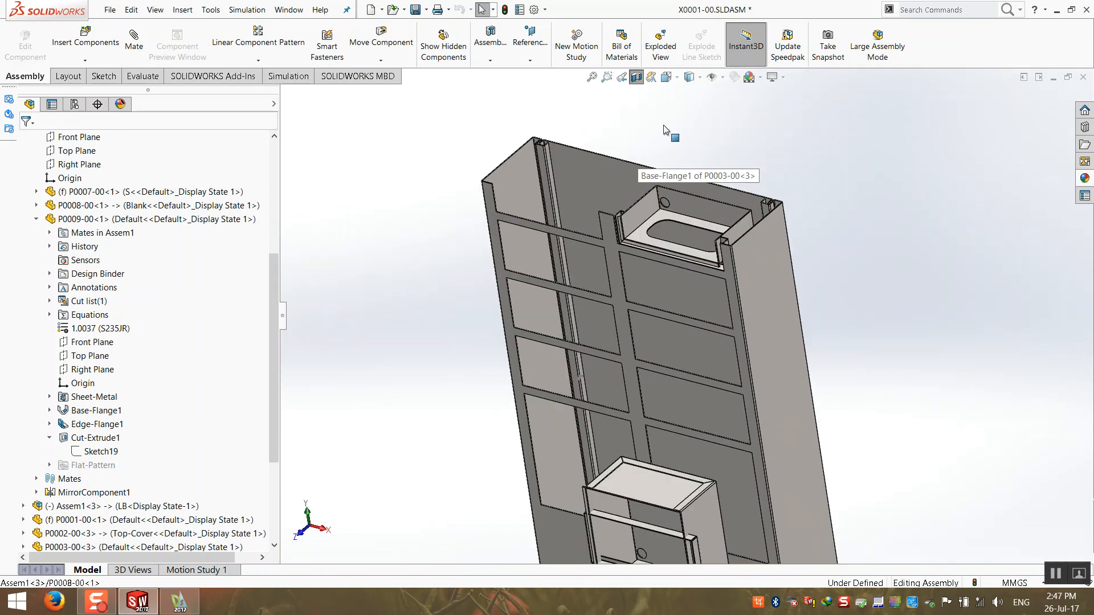
- Turn off the section view, list the assembly's mates and inspect which faces the Width2 mate centers
{"action": "right_click", "coordinate": [165, 282]}
{"action": "left_click", "coordinate": [212, 288]}
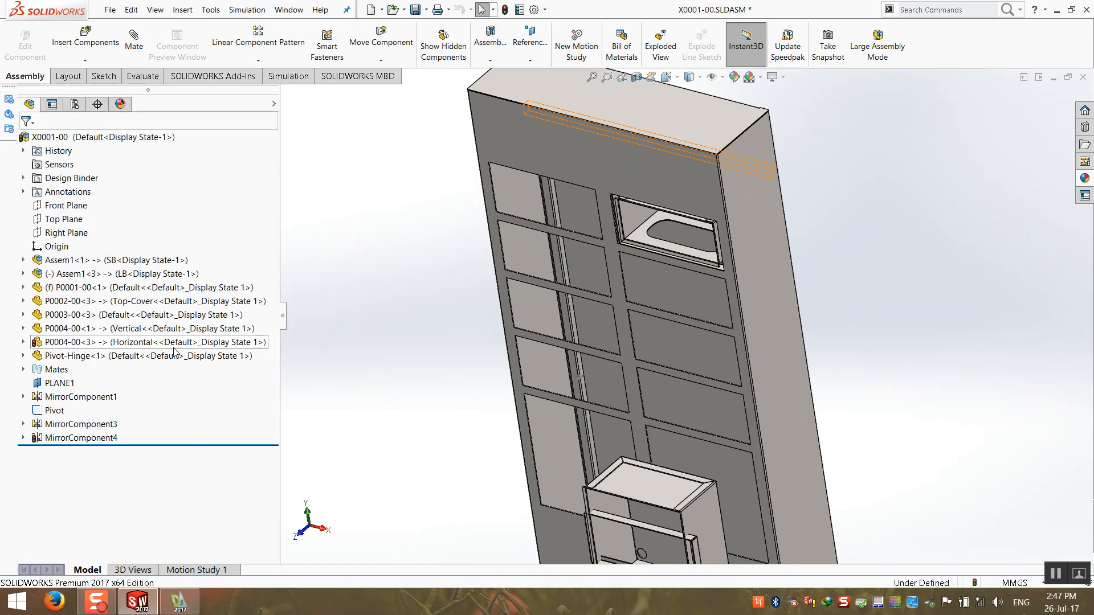
{"action": "left_click", "coordinate": [23, 370]}
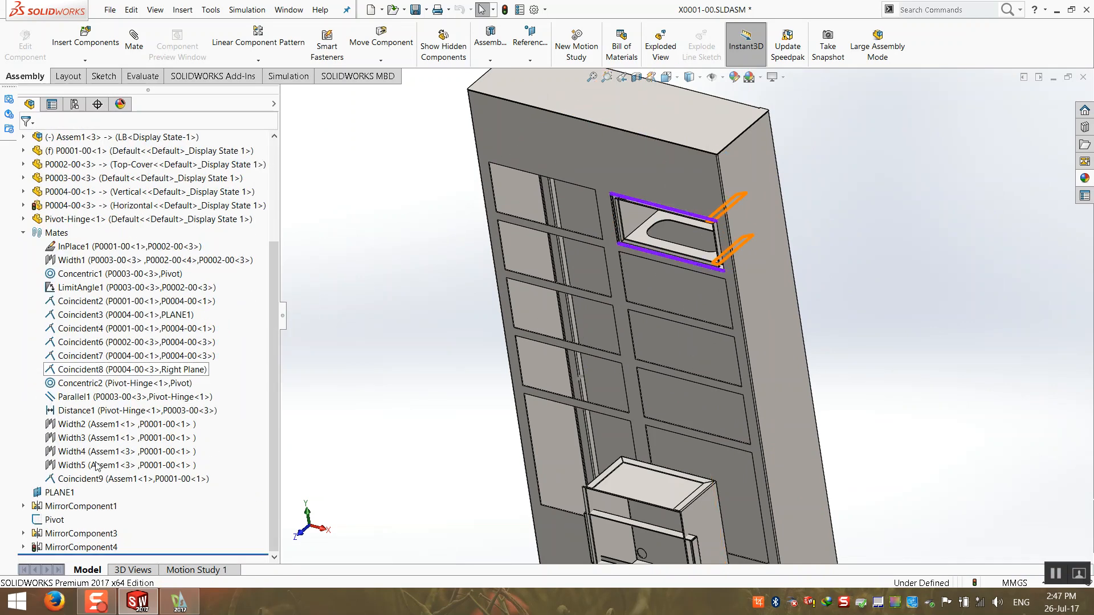
{"action": "left_click", "coordinate": [101, 425]}
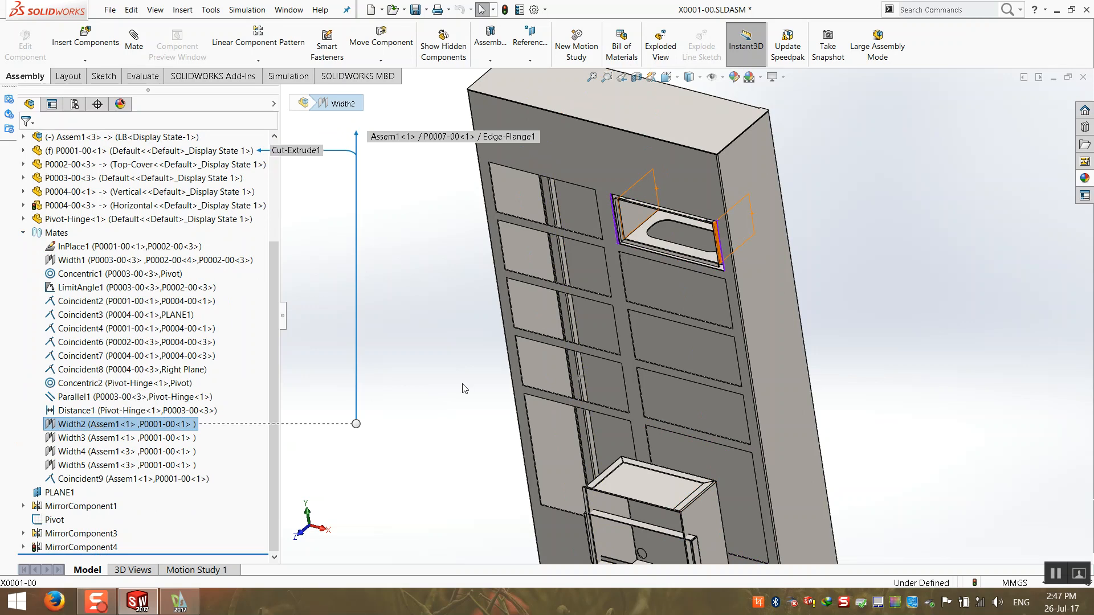
{"action": "scroll", "coordinate": [449, 393], "scroll_direction": "down", "scroll_amount": 10}
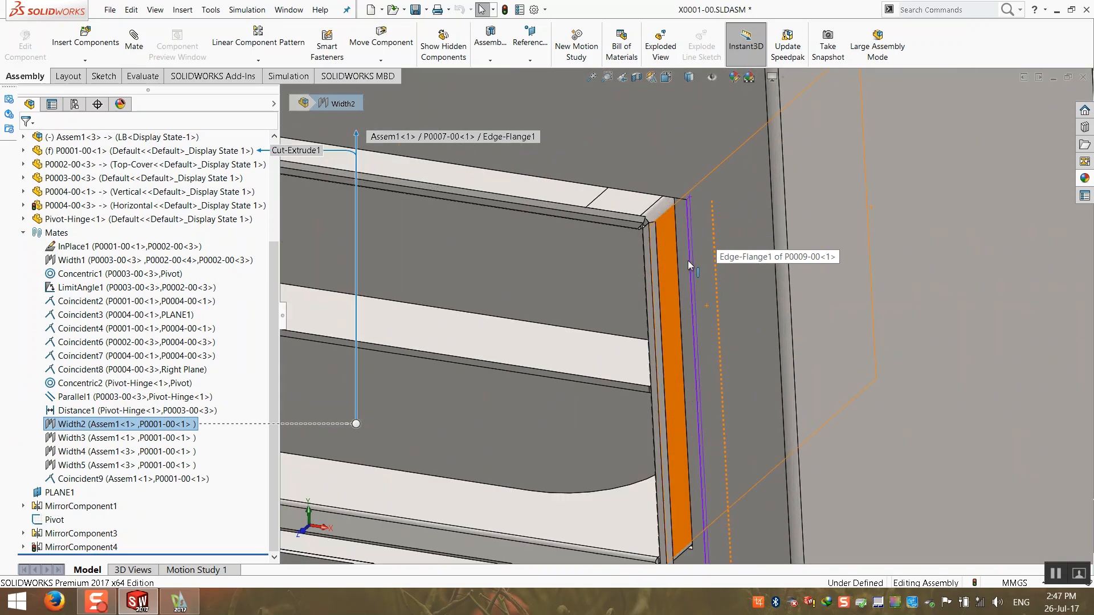
{"action": "scroll", "coordinate": [726, 261], "scroll_direction": "up", "scroll_amount": 10}
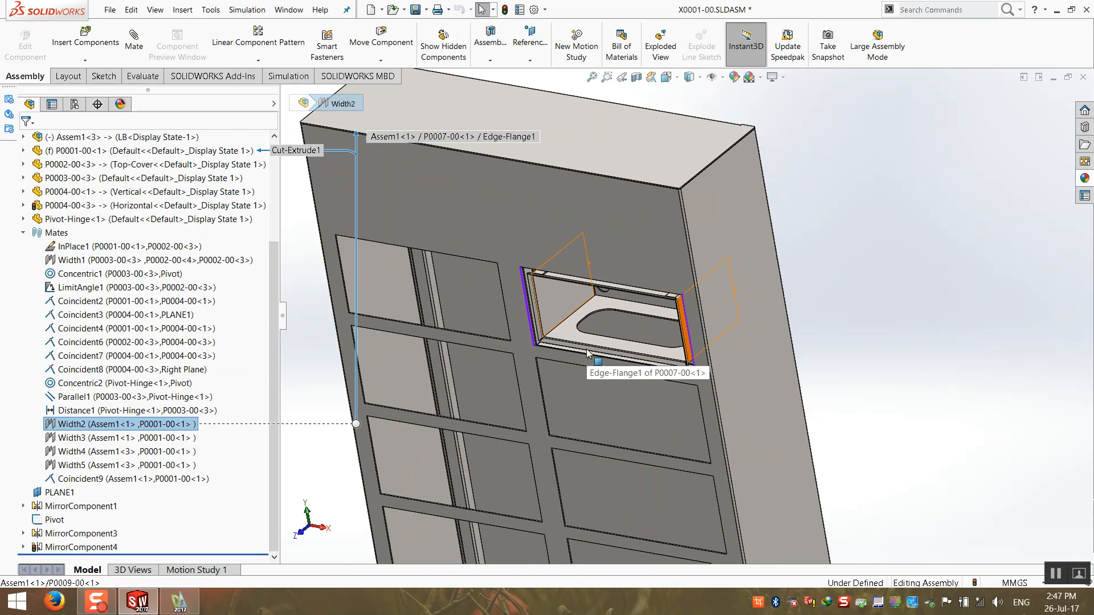
{"action": "key", "text": "Escape"}
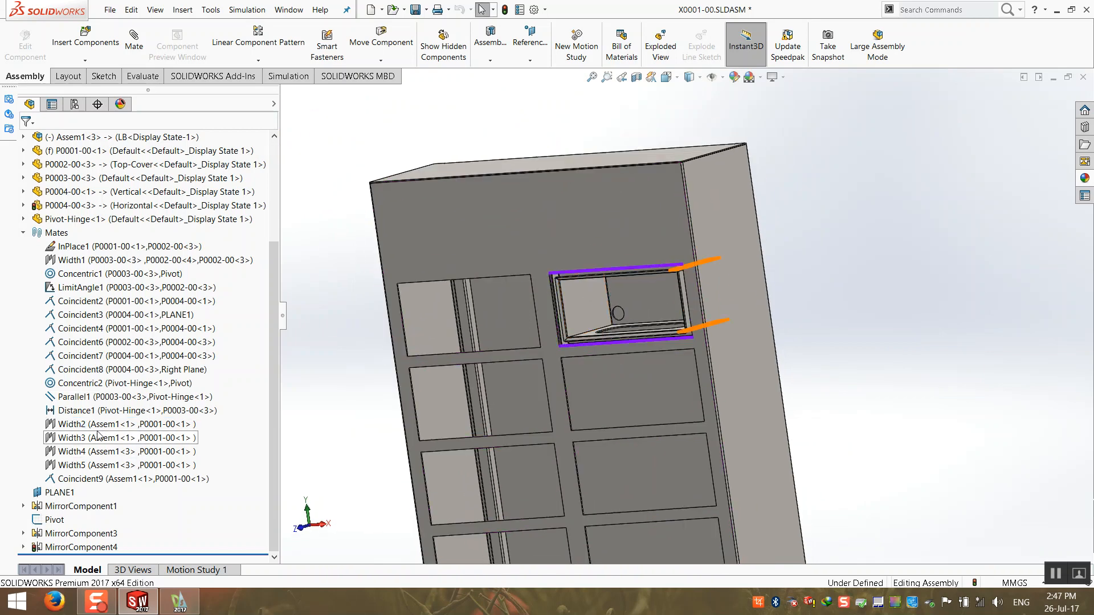
- Delete the Width4 mate between Assem1<3> and P0001-00
{"action": "left_click", "coordinate": [96, 451]}
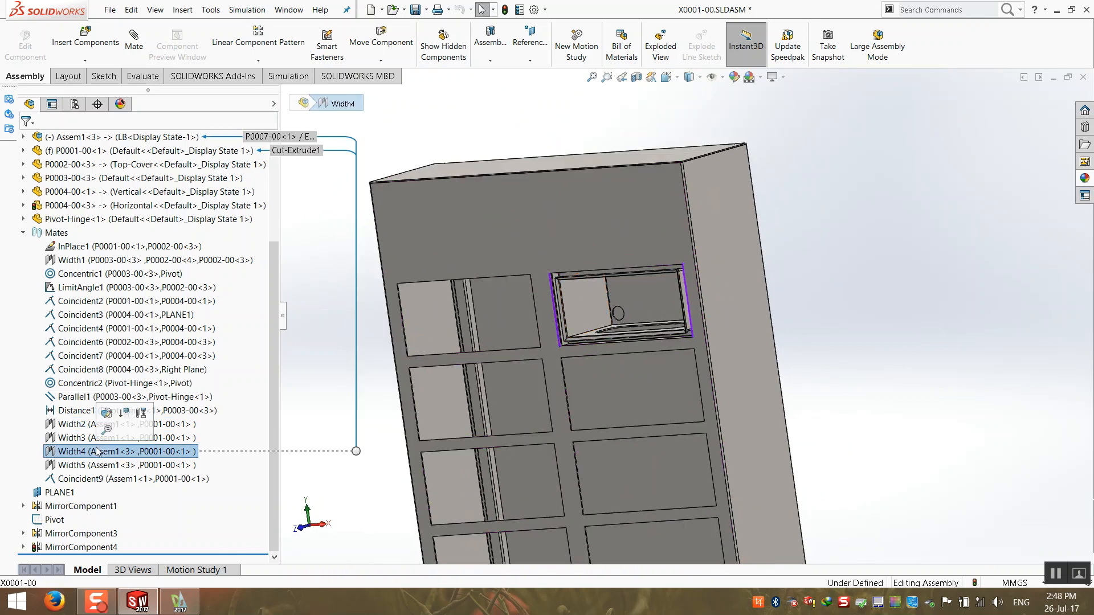
{"action": "key", "text": "Delete"}
{"action": "key", "text": "Return"}
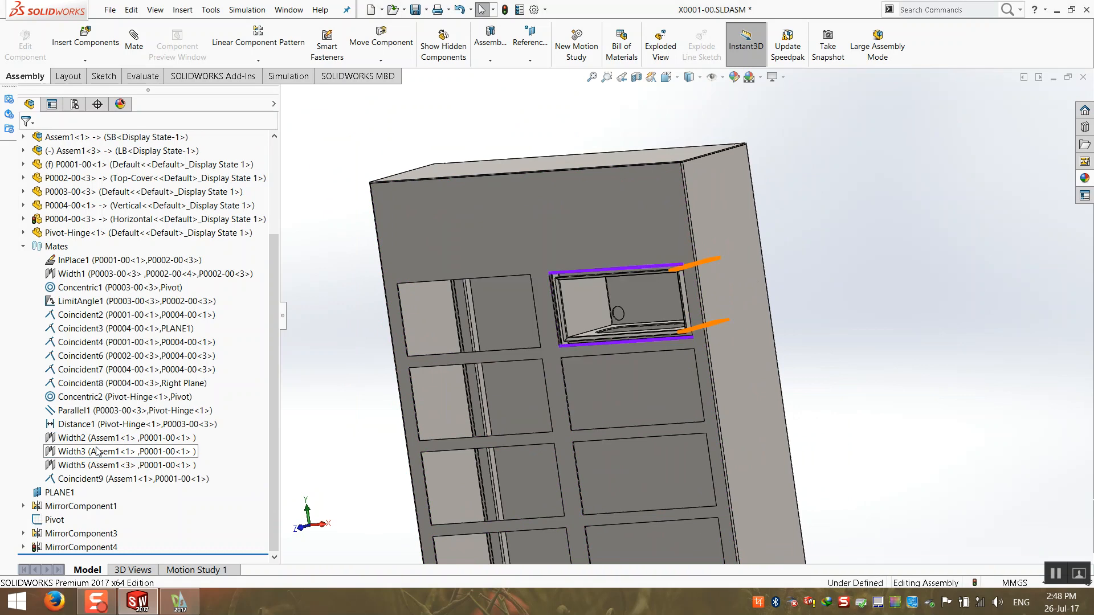
- Try to move the small box sideways out of its opening and check its components
{"action": "left_click_drag", "start_coordinate": [561, 295], "coordinate": [388, 319]}
{"action": "scroll", "coordinate": [365, 370], "scroll_direction": "up", "scroll_amount": 2}
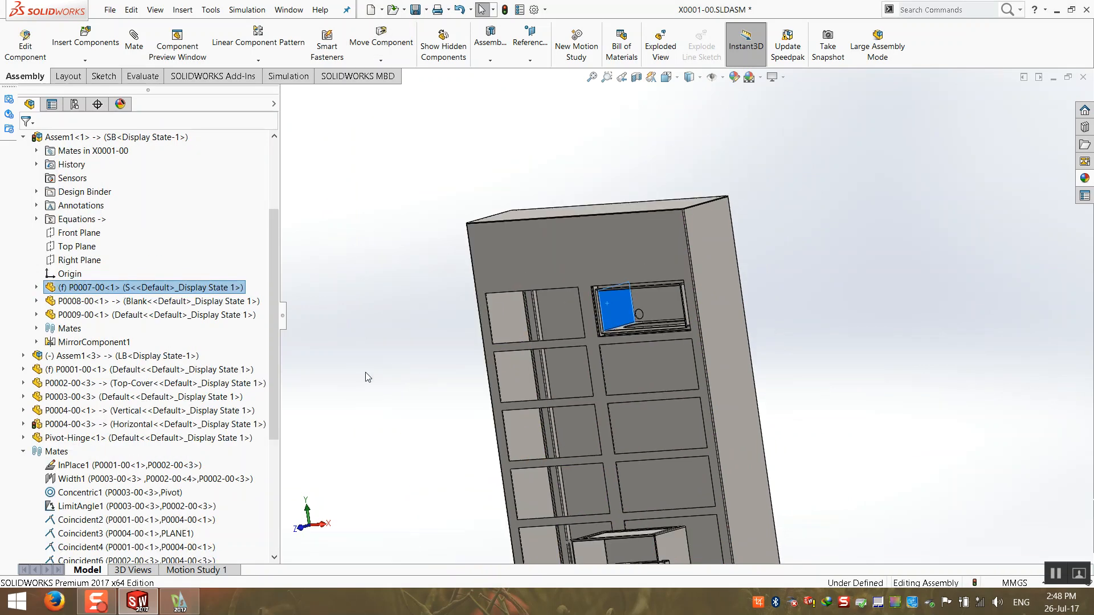
{"action": "left_click", "coordinate": [370, 360]}
{"action": "left_click", "coordinate": [449, 343]}
{"action": "scroll", "coordinate": [643, 357], "scroll_direction": "down", "scroll_amount": 5}
{"action": "left_click", "coordinate": [596, 293]}
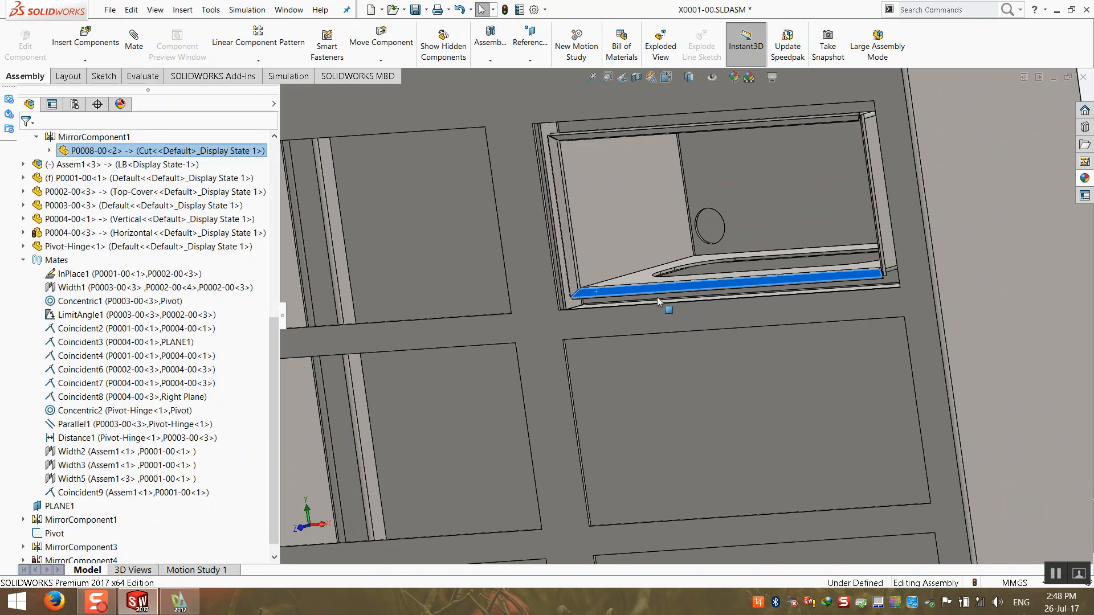
{"action": "scroll", "coordinate": [584, 322], "scroll_direction": "up", "scroll_amount": 5}
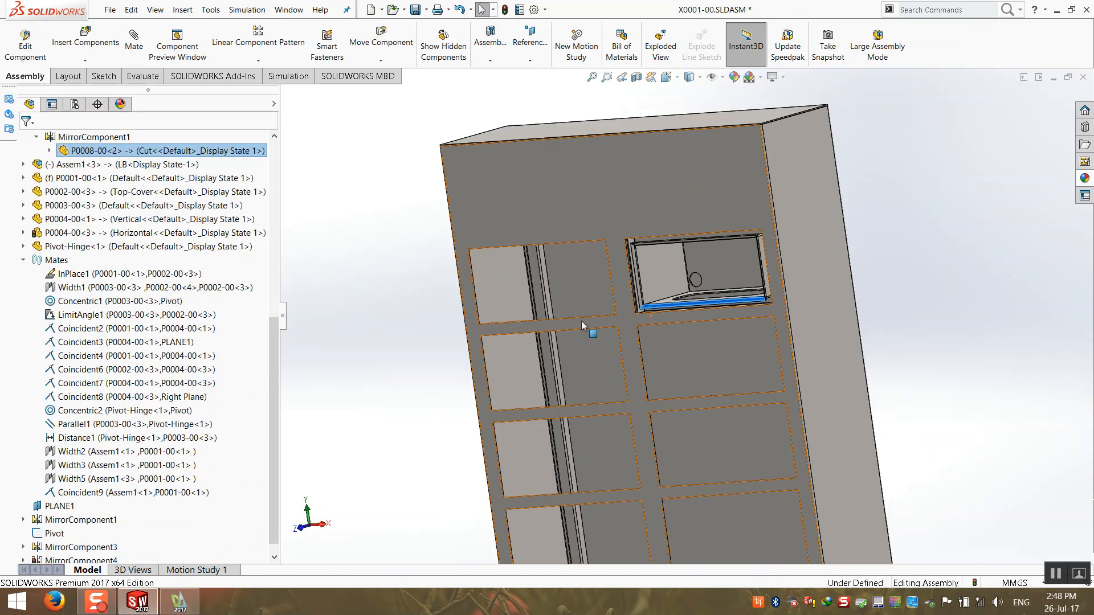
{"action": "left_click", "coordinate": [116, 453]}
{"action": "left_click", "coordinate": [429, 421]}
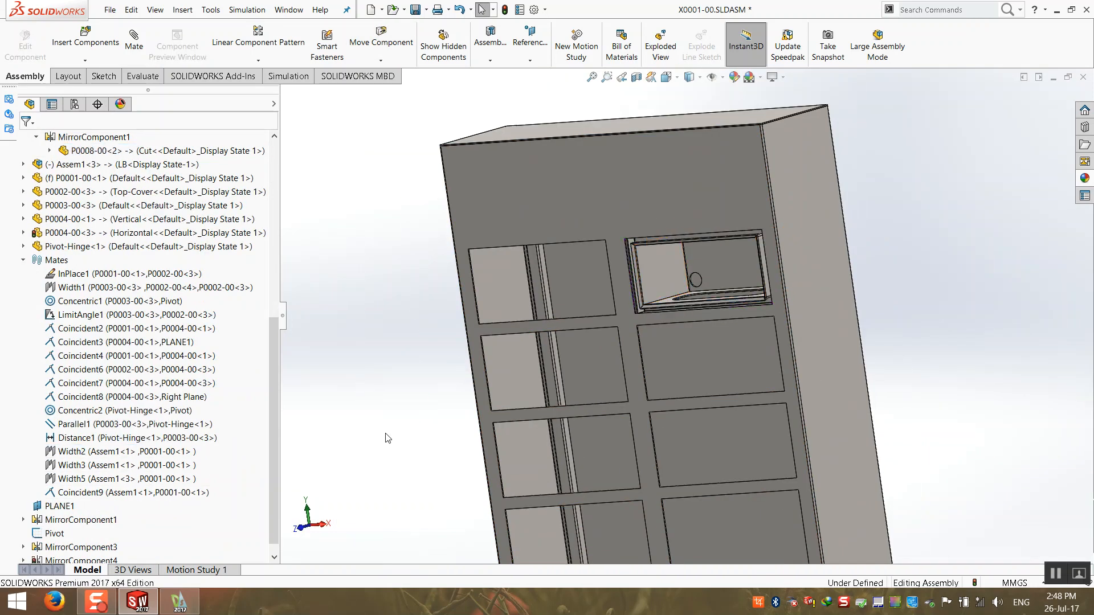
{"action": "key", "text": "ctrl+shift+z"}
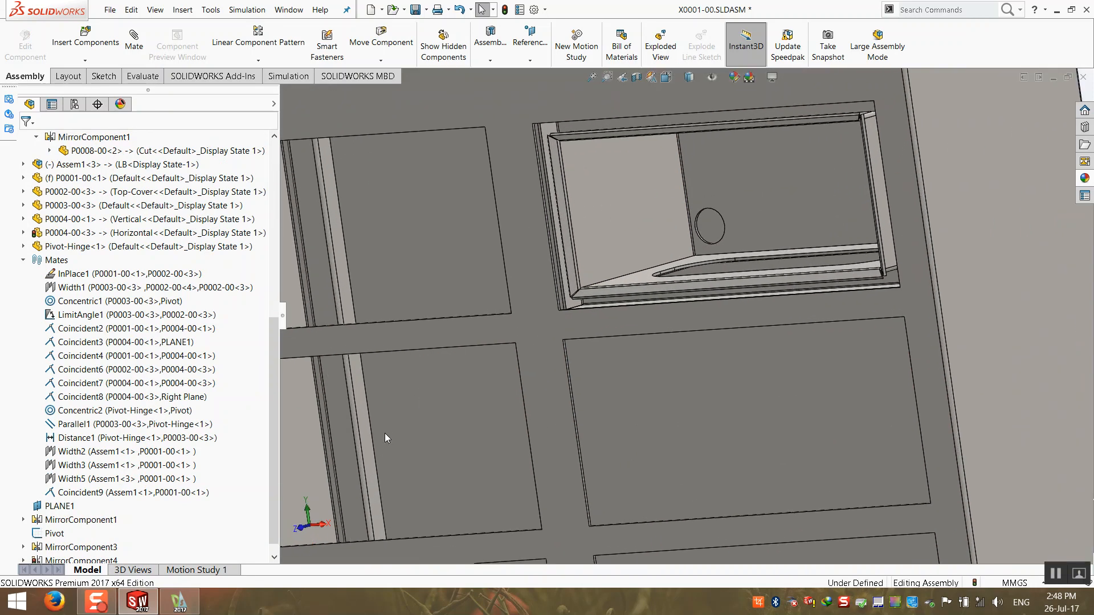
{"action": "key", "text": "ctrl+shift+z"}
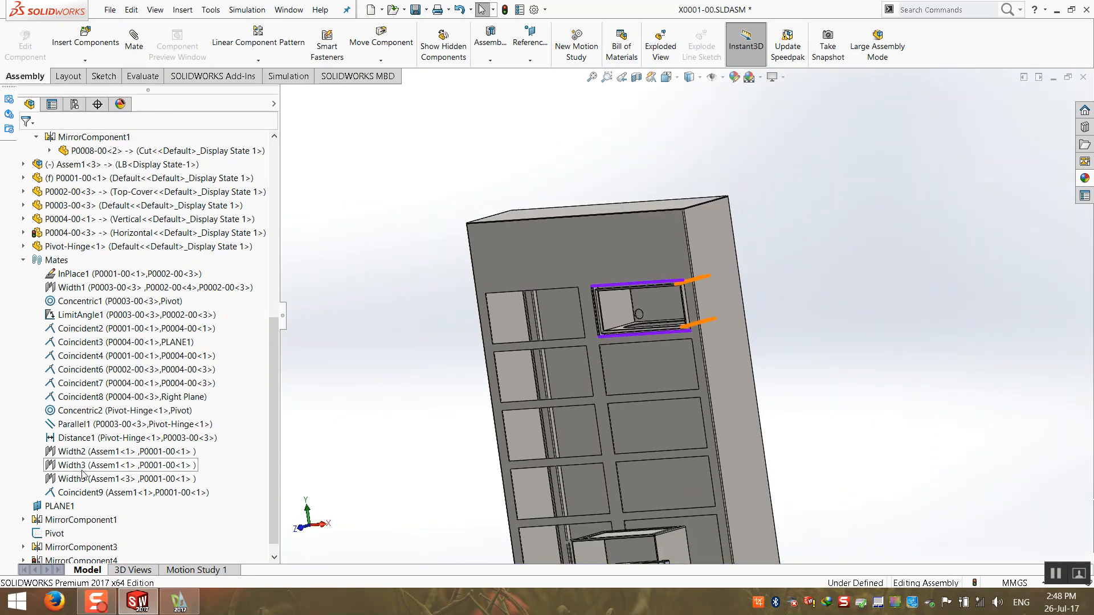
- Delete the small box's Width2 mate and move the box out of the cabinet, past its right side
{"action": "left_click", "coordinate": [91, 453]}
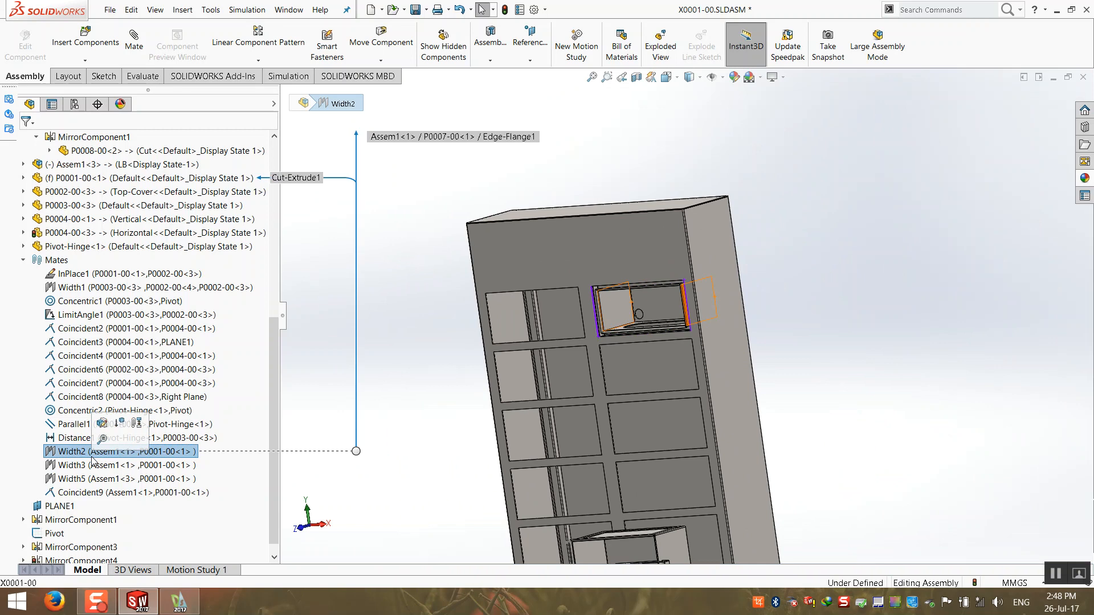
{"action": "key", "text": "Delete"}
{"action": "key", "text": "Return"}
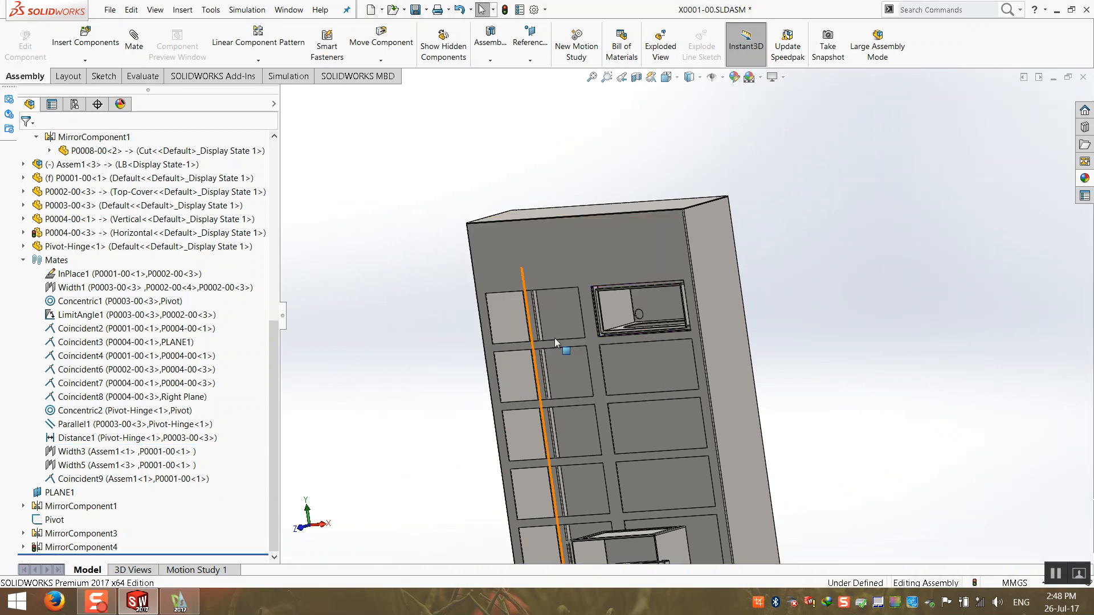
{"action": "left_click_drag", "start_coordinate": [614, 316], "coordinate": [777, 354]}
{"action": "middle_click_drag", "start_coordinate": [777, 354], "coordinate": [764, 444]}
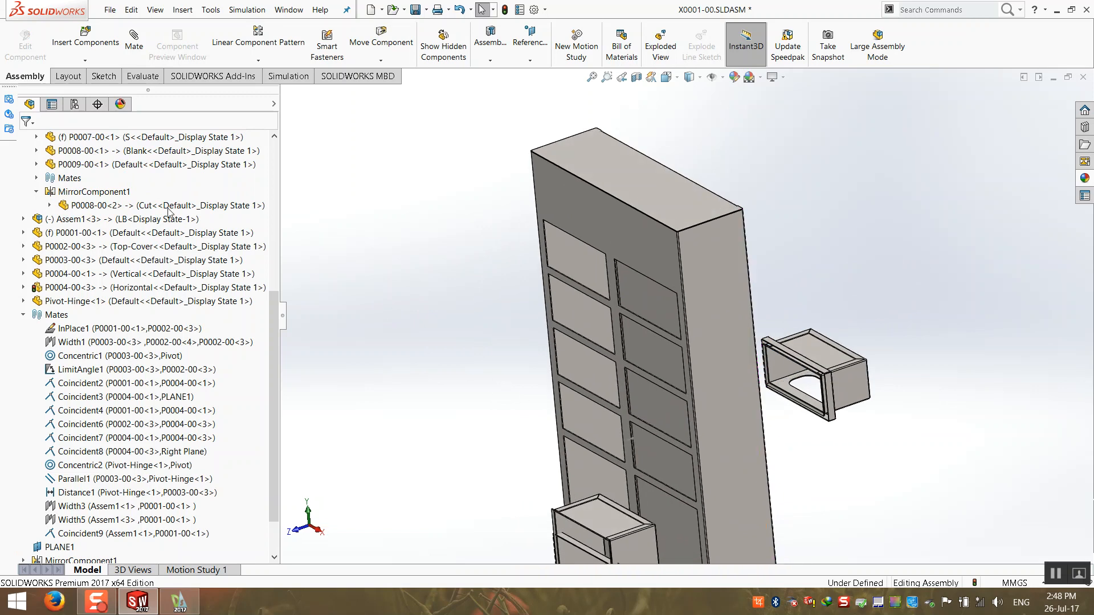
- Start a centered Width mate with the two outer side faces of the small box's frame P0009-00 as width selections
{"action": "left_click", "coordinate": [133, 44]}
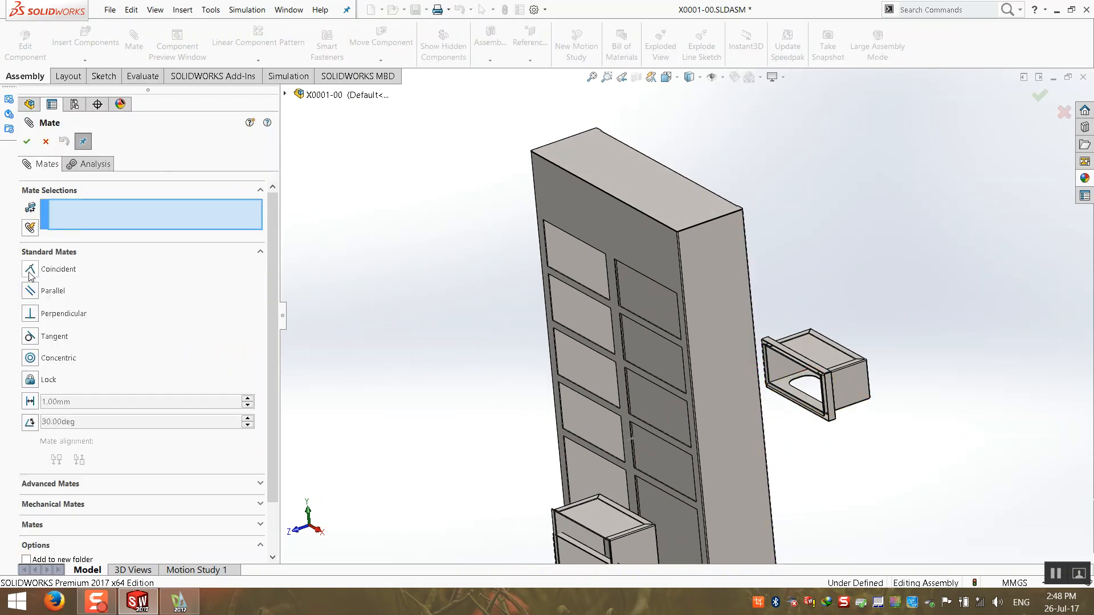
{"action": "left_click", "coordinate": [64, 251]}
{"action": "left_click", "coordinate": [60, 266]}
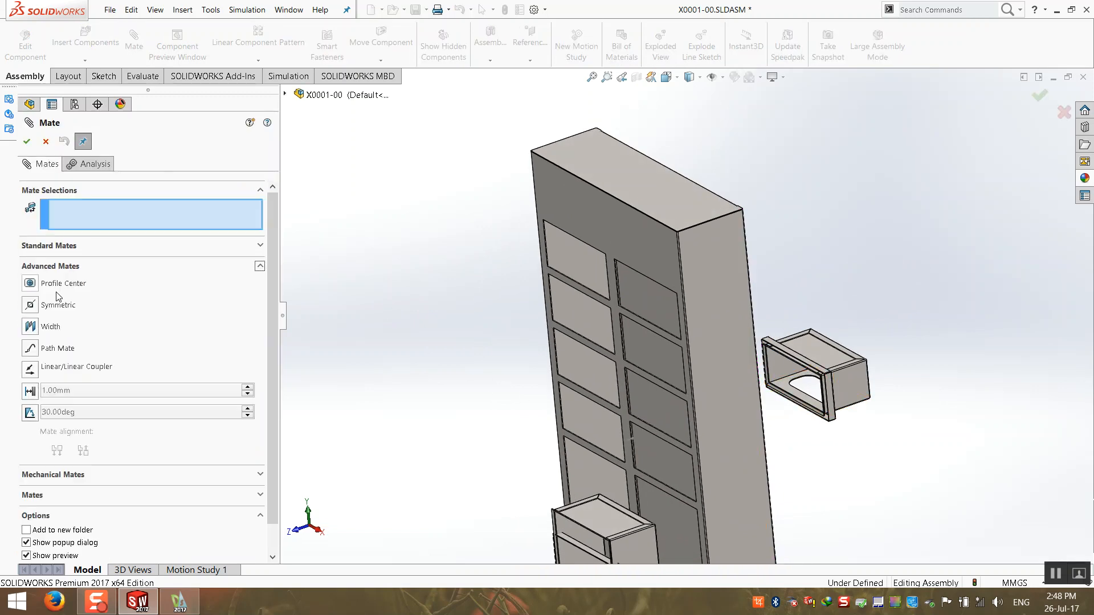
{"action": "left_click", "coordinate": [33, 326]}
{"action": "scroll", "coordinate": [741, 399], "scroll_direction": "down", "scroll_amount": 5}
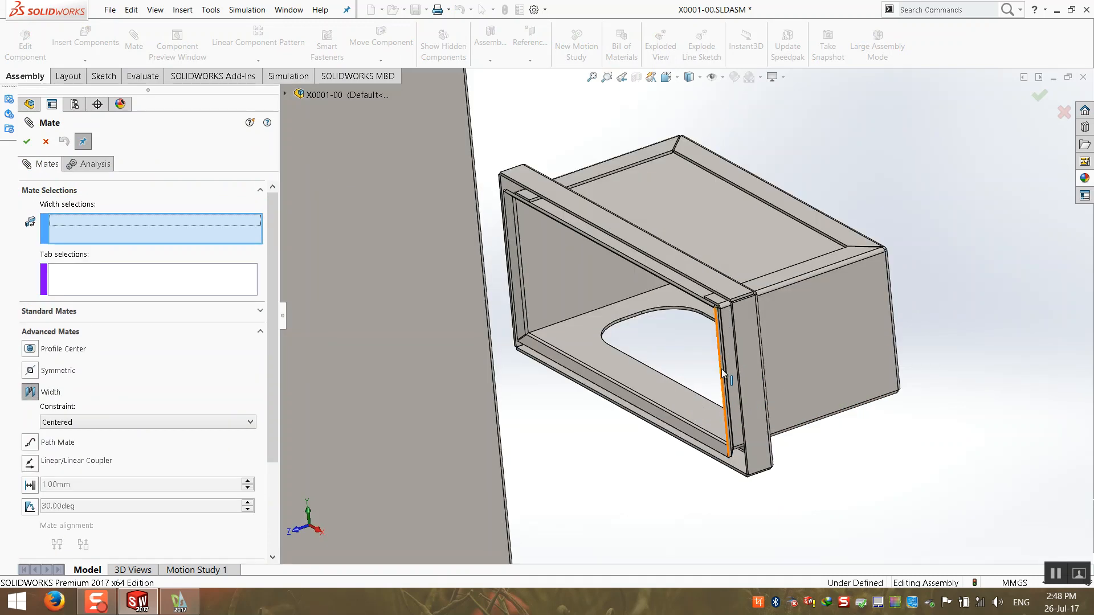
{"action": "left_click", "coordinate": [747, 343]}
{"action": "middle_click_drag", "start_coordinate": [747, 343], "coordinate": [414, 286]}
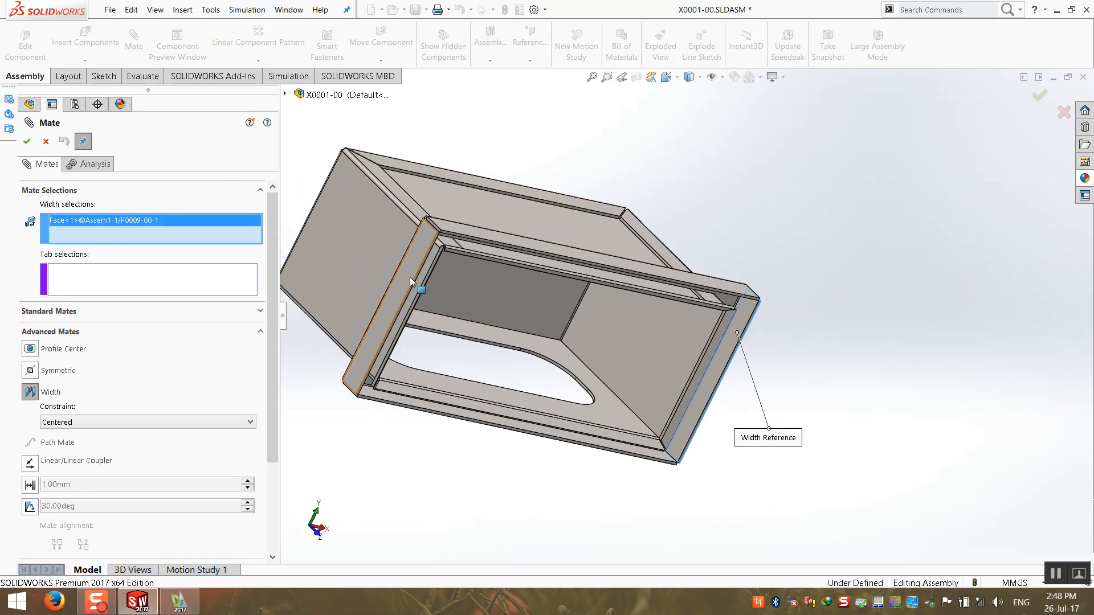
{"action": "left_click", "coordinate": [411, 278]}
- Use the two side faces of the cabinet P0001-00's upper front opening as tab selections and complete the Width mate
{"action": "scroll", "coordinate": [416, 322], "scroll_direction": "up", "scroll_amount": 9}
{"action": "scroll", "coordinate": [515, 320], "scroll_direction": "down", "scroll_amount": 4}
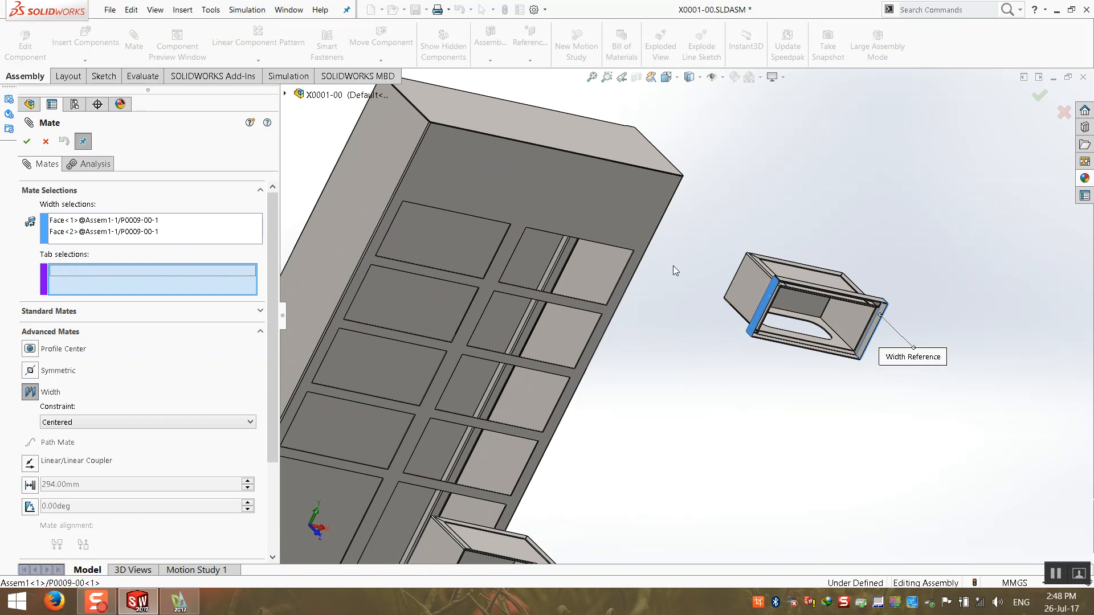
{"action": "scroll", "coordinate": [673, 278], "scroll_direction": "down", "scroll_amount": 2}
{"action": "scroll", "coordinate": [480, 370], "scroll_direction": "down", "scroll_amount": 4}
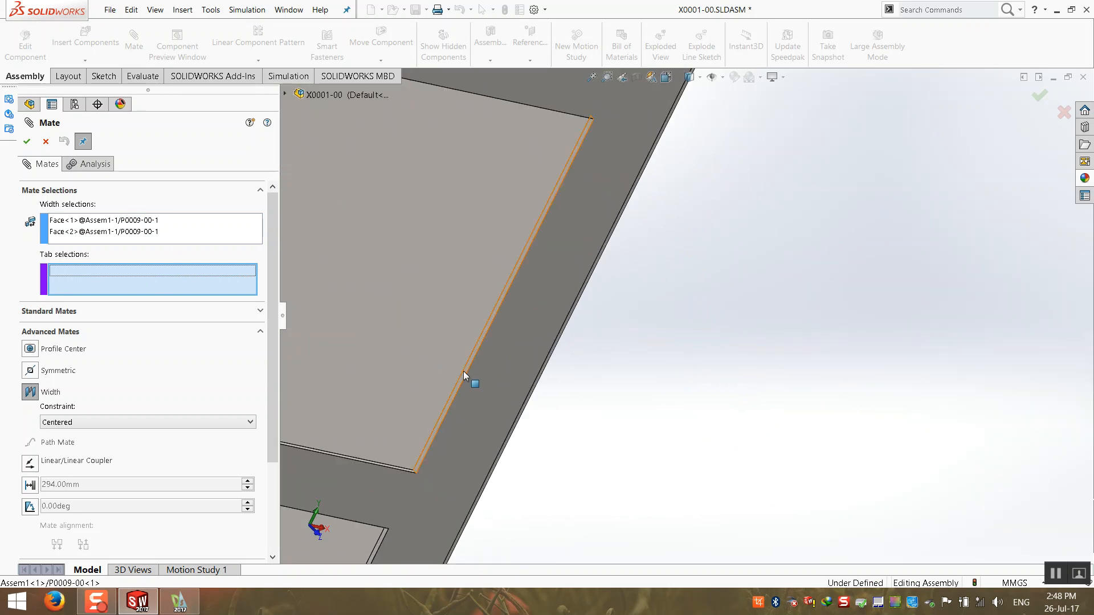
{"action": "left_click", "coordinate": [463, 371]}
{"action": "scroll", "coordinate": [484, 354], "scroll_direction": "up", "scroll_amount": 6}
{"action": "scroll", "coordinate": [596, 318], "scroll_direction": "down", "scroll_amount": 6}
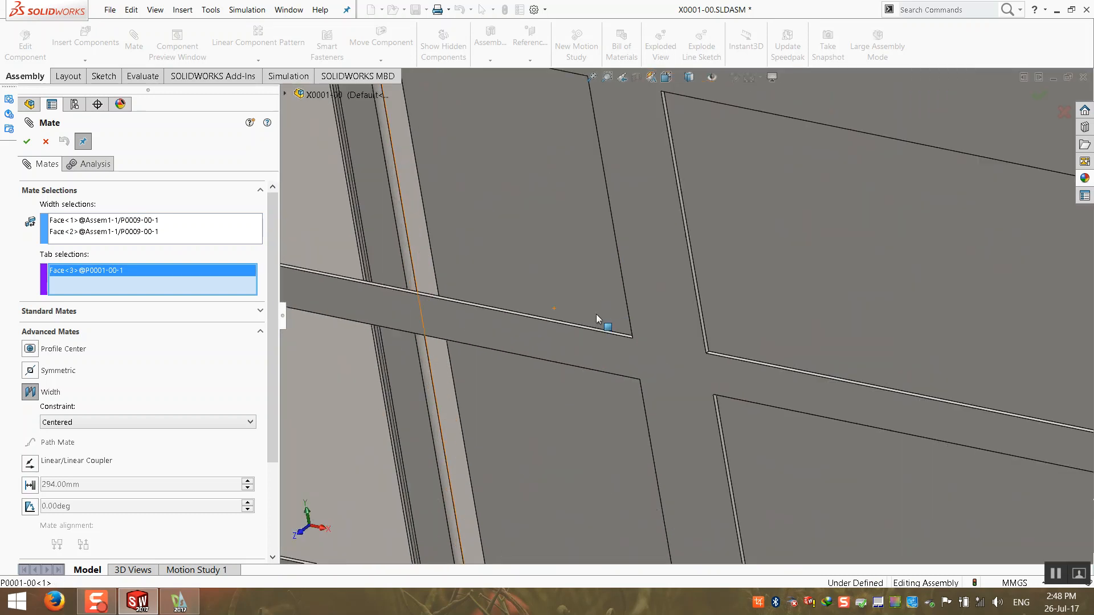
{"action": "scroll", "coordinate": [717, 336], "scroll_direction": "down", "scroll_amount": 4}
{"action": "left_click", "coordinate": [725, 341]}
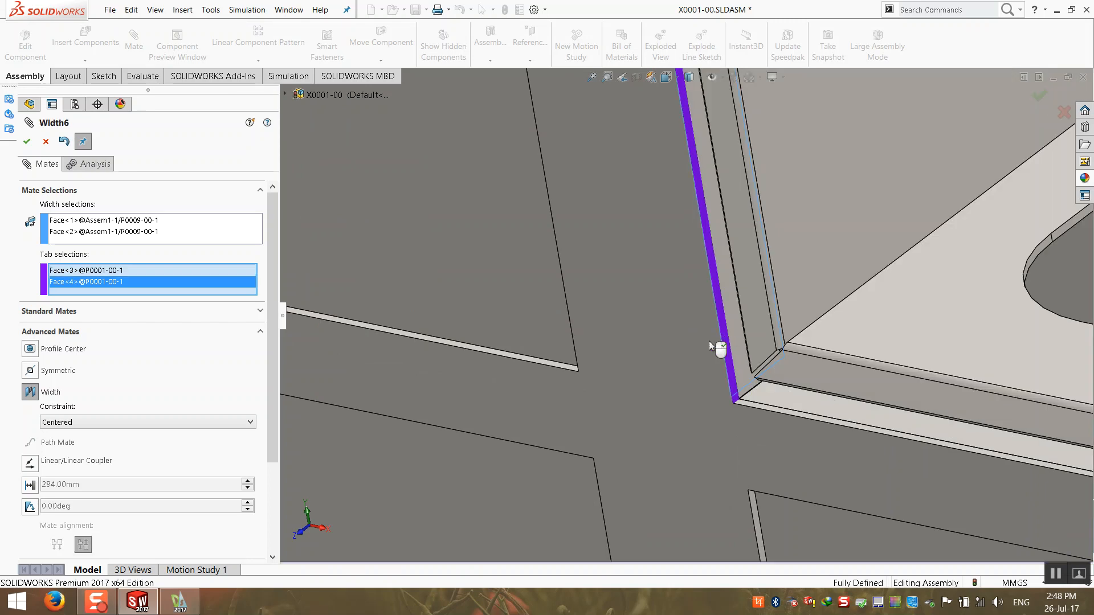
{"action": "left_click", "coordinate": [27, 142]}
{"action": "left_click", "coordinate": [27, 142]}
- Section the assembly parallel to the Top Plane at 1463 mm, inspect the box's side clearances in the opening, and turn the section off
{"action": "middle_click_drag", "start_coordinate": [785, 298], "coordinate": [745, 427]}
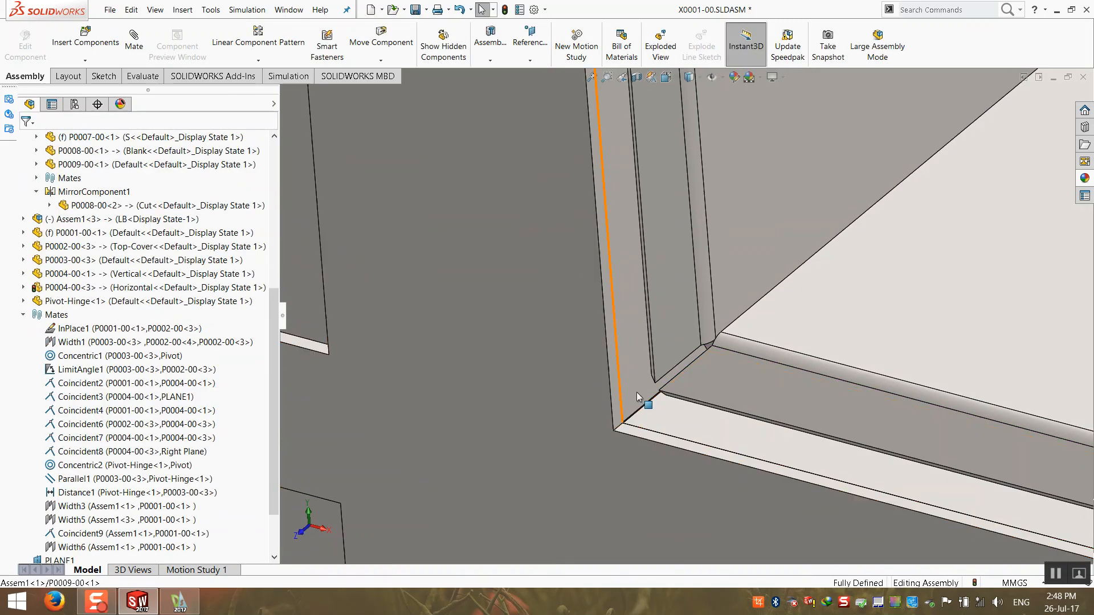
{"action": "scroll", "coordinate": [638, 389], "scroll_direction": "up", "scroll_amount": 11}
{"action": "left_click", "coordinate": [635, 79]}
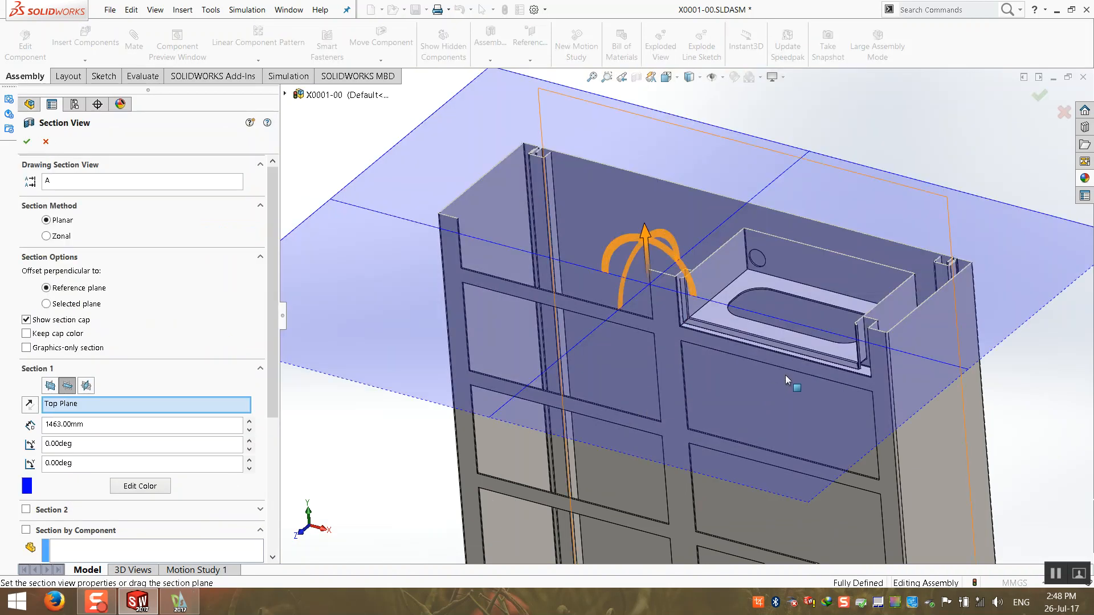
{"action": "left_click", "coordinate": [27, 141]}
{"action": "scroll", "coordinate": [611, 296], "scroll_direction": "down", "scroll_amount": 10}
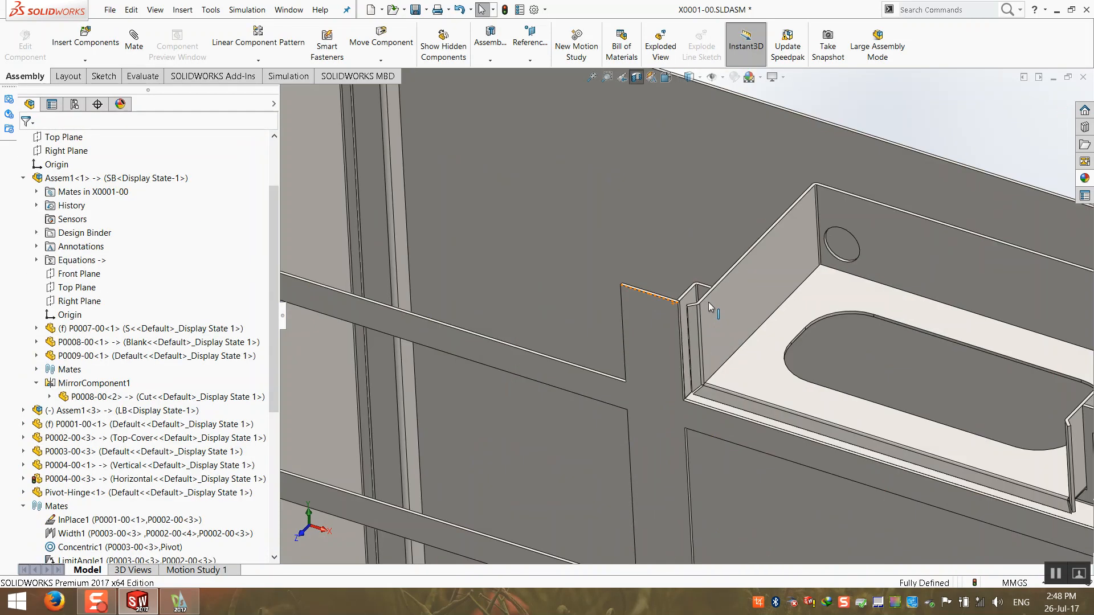
{"action": "scroll", "coordinate": [617, 338], "scroll_direction": "up", "scroll_amount": 10}
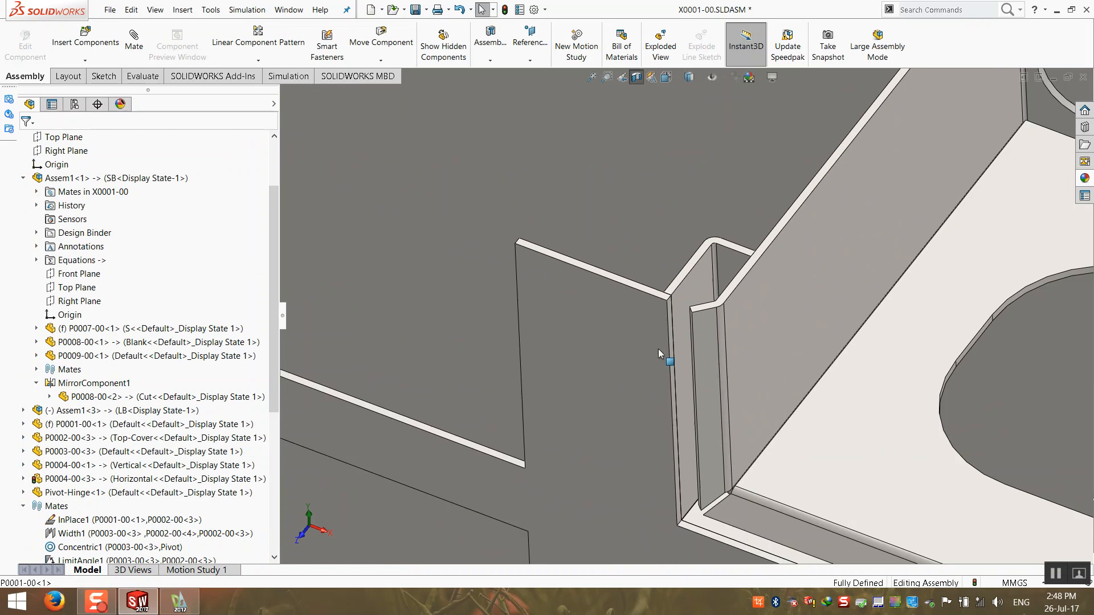
{"action": "scroll", "coordinate": [644, 308], "scroll_direction": "down", "scroll_amount": 12}
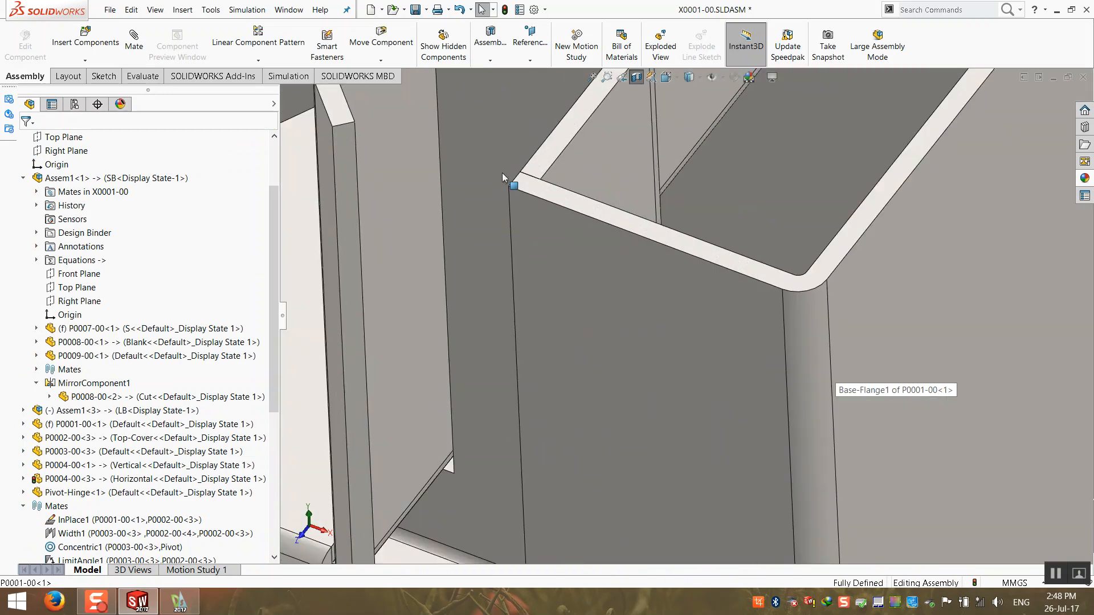
{"action": "scroll", "coordinate": [484, 300], "scroll_direction": "up", "scroll_amount": 4}
{"action": "scroll", "coordinate": [483, 299], "scroll_direction": "up", "scroll_amount": 7}
{"action": "middle_click_drag", "start_coordinate": [484, 308], "coordinate": [501, 277]}
{"action": "scroll", "coordinate": [230, 317], "scroll_direction": "up", "scroll_amount": 2}
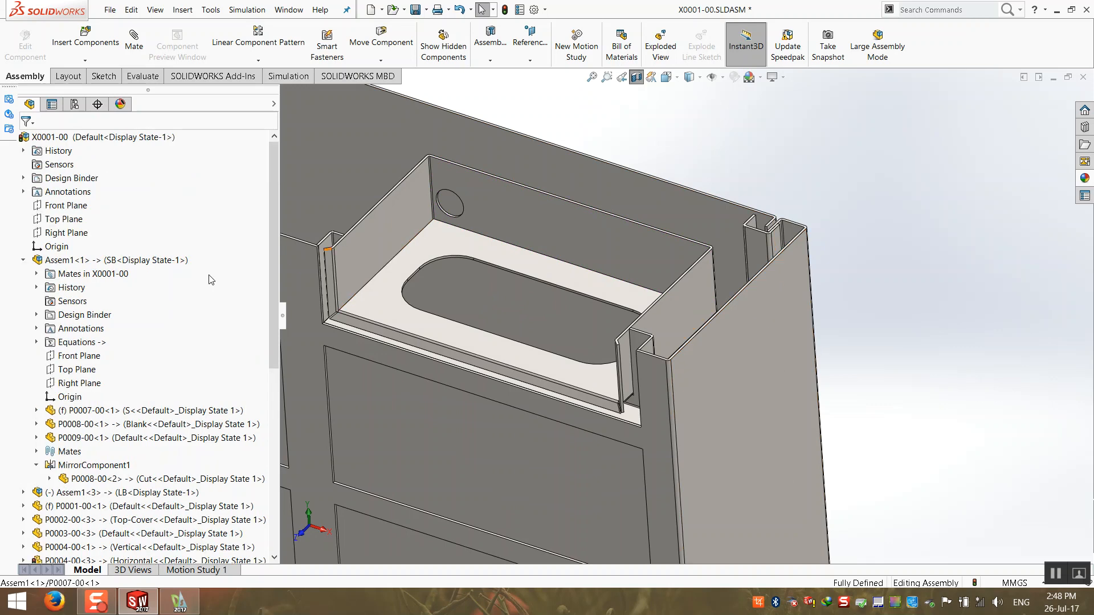
{"action": "scroll", "coordinate": [652, 201], "scroll_direction": "up", "scroll_amount": 5}
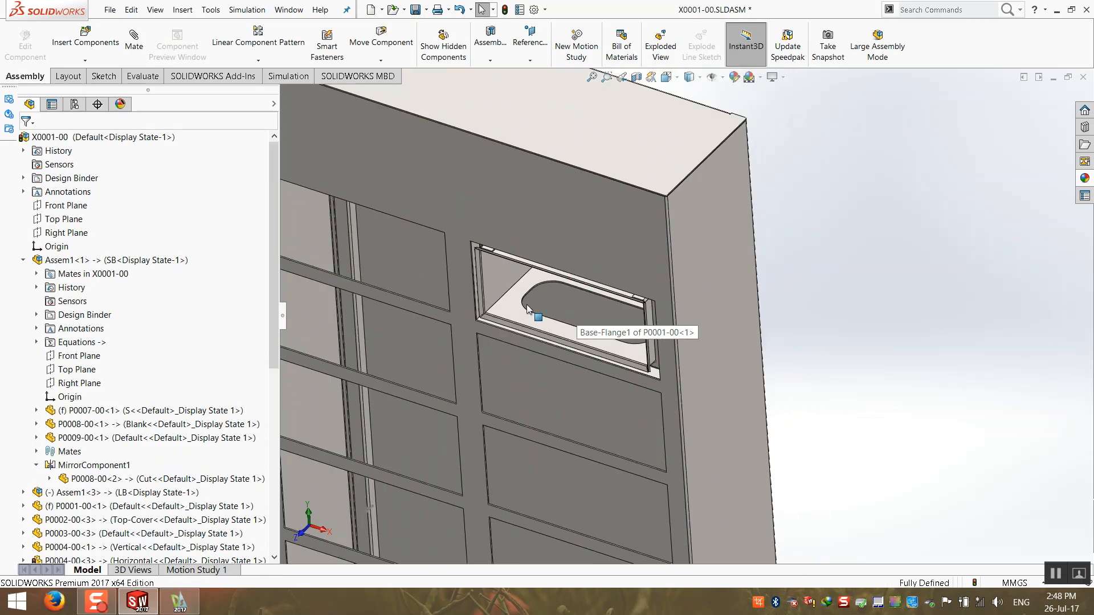
- Examine the small box's floor and the side flange face at the edge of the cabinet's front opening
{"action": "left_click", "coordinate": [517, 312]}
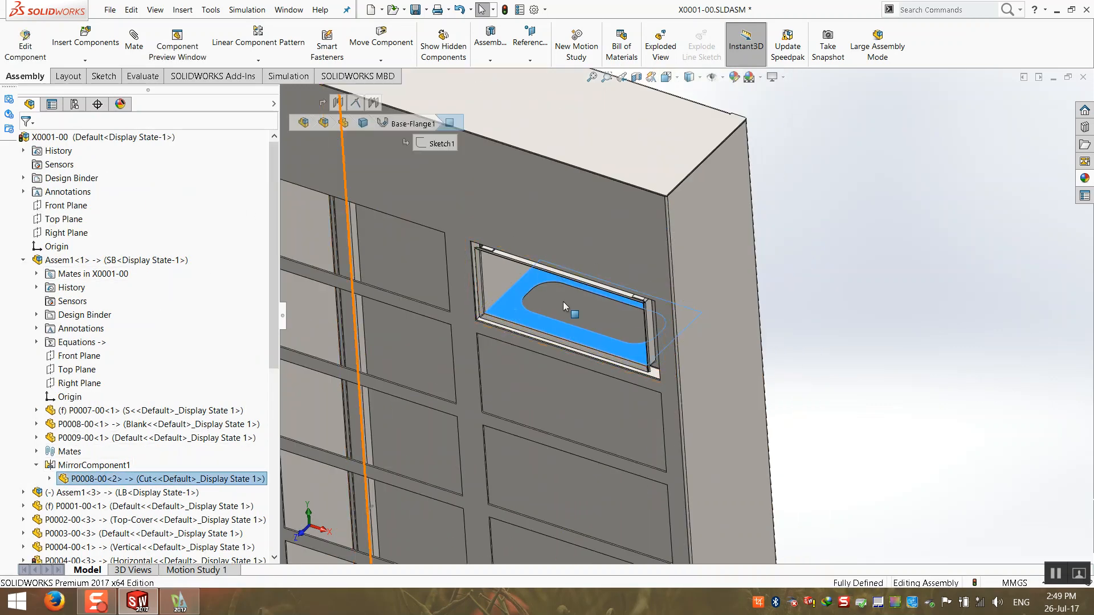
{"action": "scroll", "coordinate": [535, 274], "scroll_direction": "down", "scroll_amount": 6}
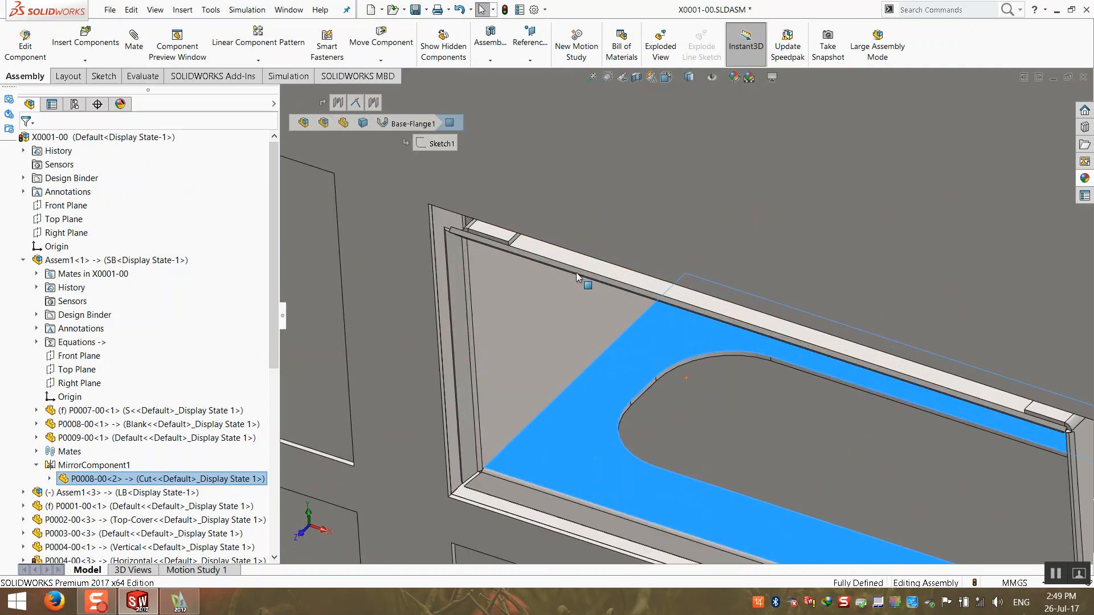
{"action": "scroll", "coordinate": [498, 233], "scroll_direction": "up", "scroll_amount": 3}
{"action": "scroll", "coordinate": [513, 221], "scroll_direction": "down", "scroll_amount": 1}
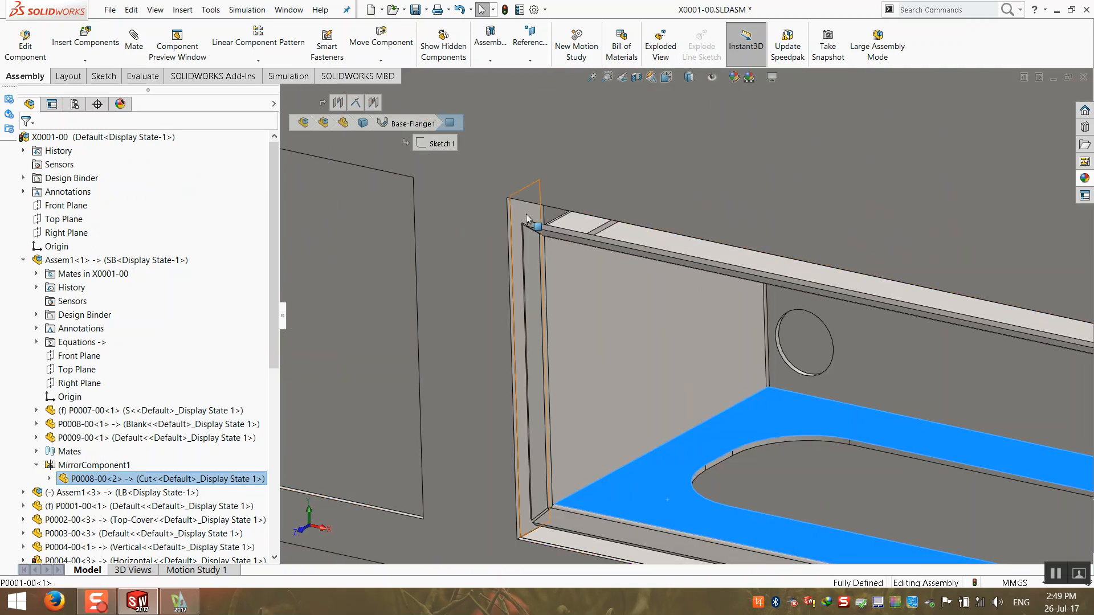
{"action": "left_click", "coordinate": [533, 217]}
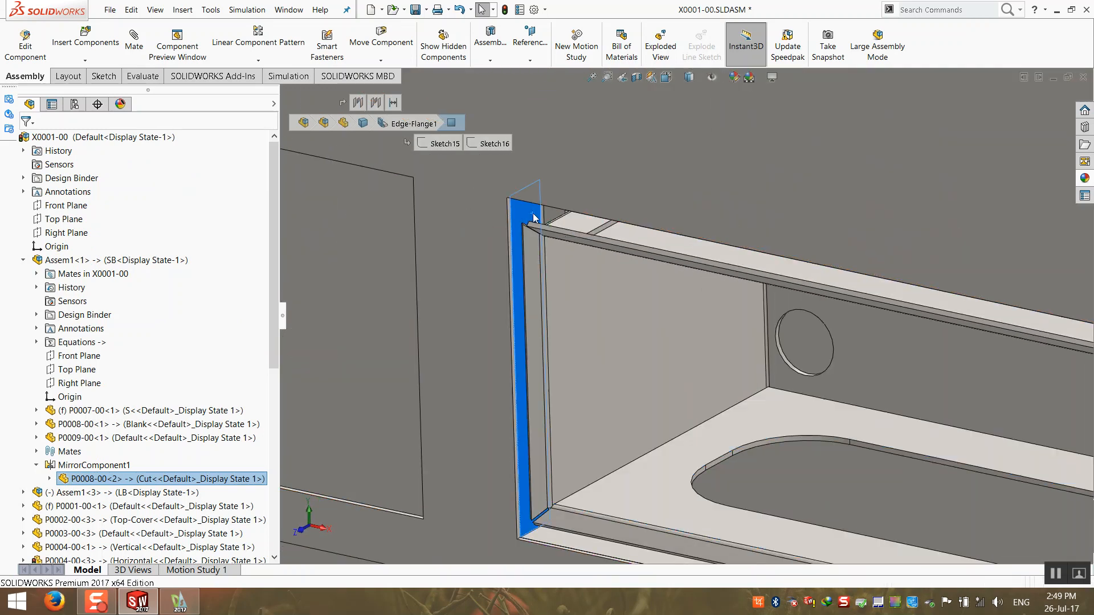
{"action": "scroll", "coordinate": [545, 295], "scroll_direction": "up", "scroll_amount": 8}
- Collapse the expanded feature tree items and save X0001-00.SLDASM together with the modified Assem1.SLDASM
{"action": "left_click", "coordinate": [344, 306]}
{"action": "right_click", "coordinate": [344, 306]}
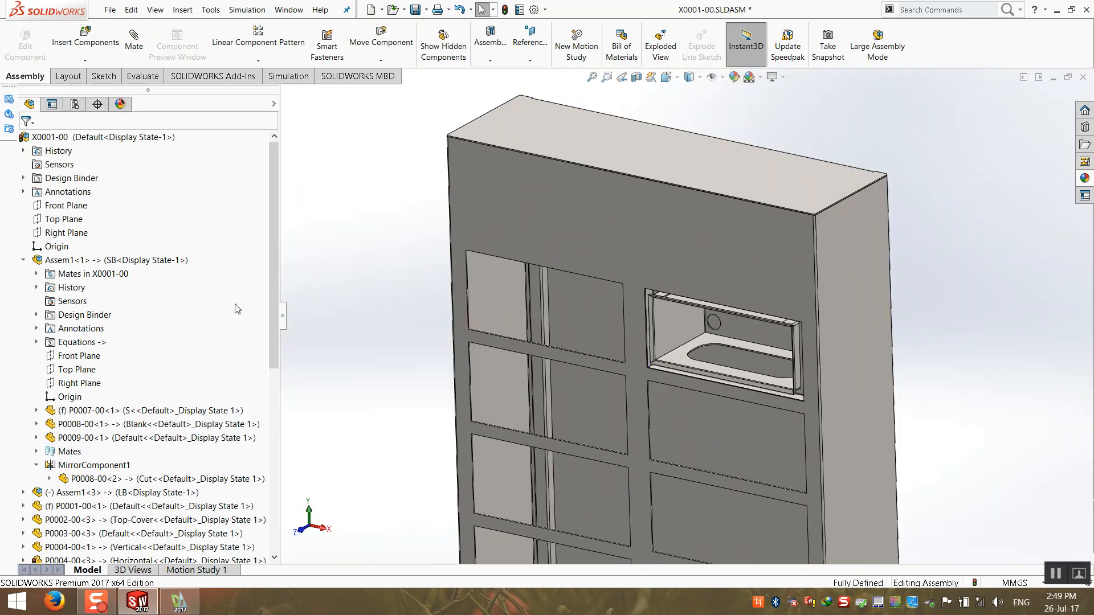
{"action": "right_click", "coordinate": [202, 303]}
{"action": "left_click", "coordinate": [240, 311]}
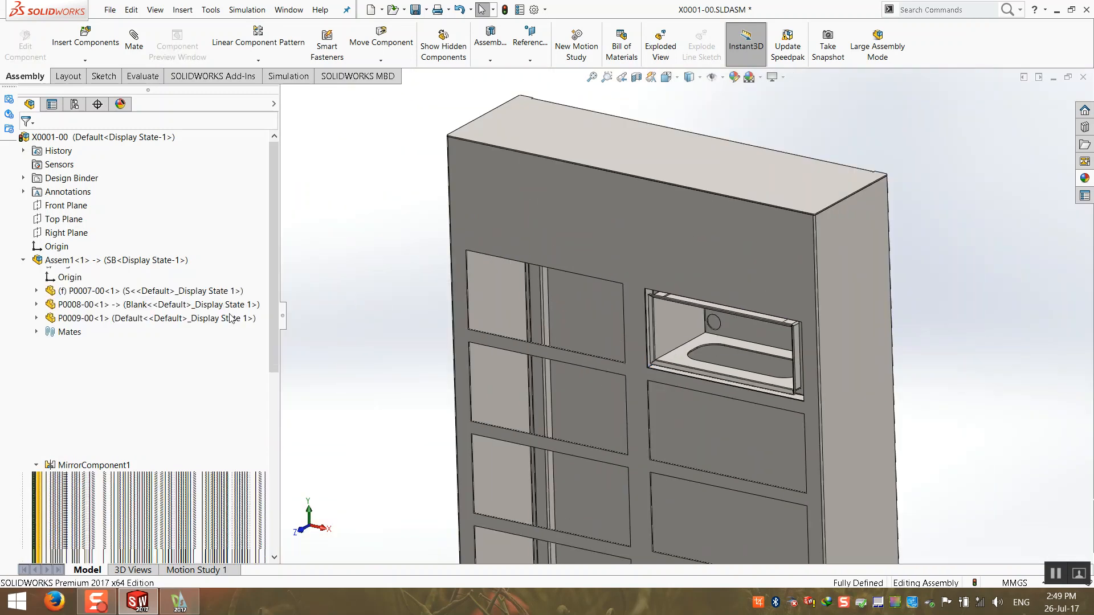
{"action": "key", "text": "ctrl+s"}
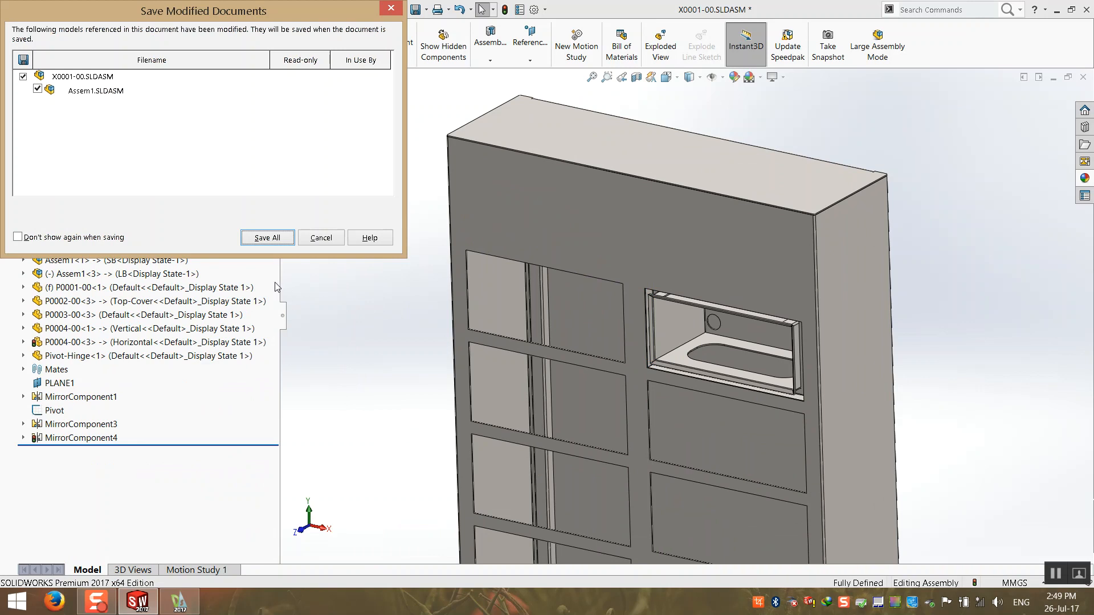
{"action": "left_click", "coordinate": [276, 243]}
{"action": "left_click", "coordinate": [466, 251]}
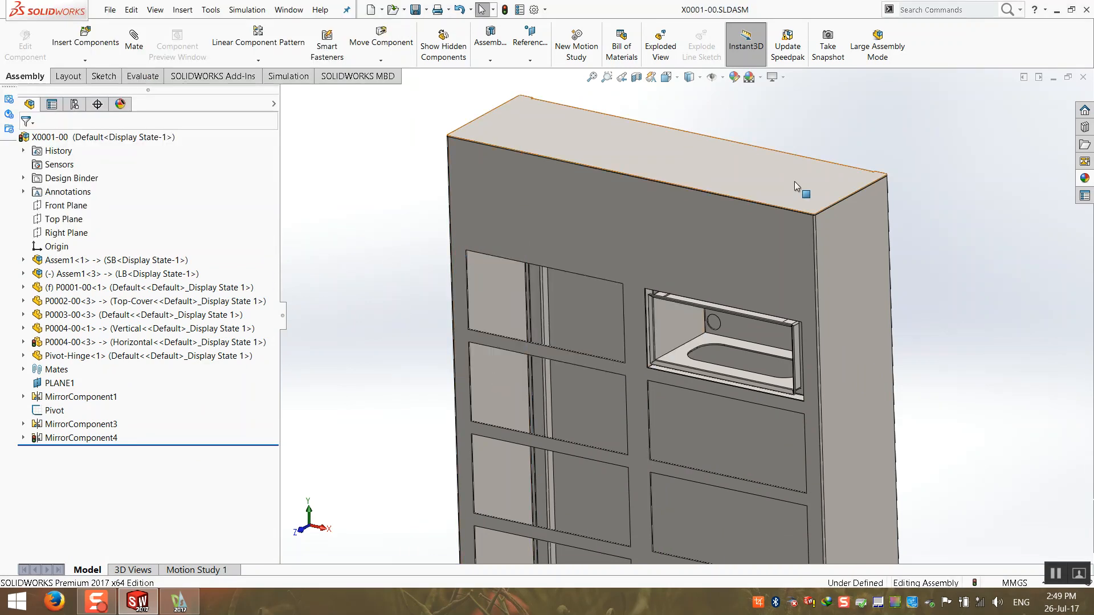
- Examine the small box's fit from the front and in a Top Plane section at 1463 mm, including its frame and bent flanges
{"action": "scroll", "coordinate": [742, 350], "scroll_direction": "down", "scroll_amount": 1}
{"action": "middle_click_drag", "start_coordinate": [741, 350], "coordinate": [775, 289]}
{"action": "scroll", "coordinate": [870, 309], "scroll_direction": "down", "scroll_amount": 3}
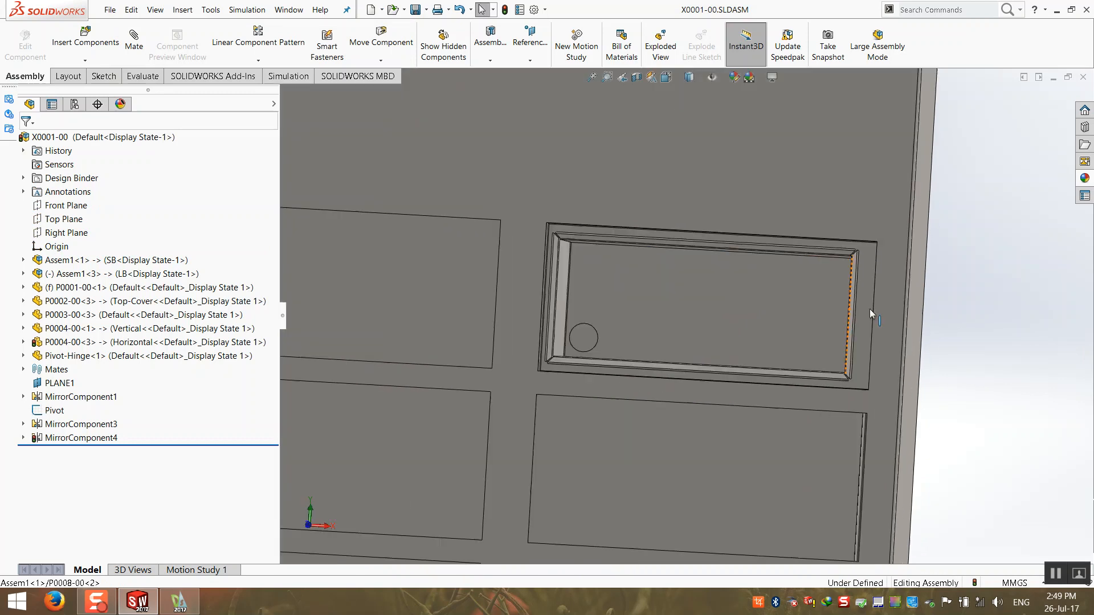
{"action": "middle_click_drag", "start_coordinate": [613, 297], "coordinate": [551, 336]}
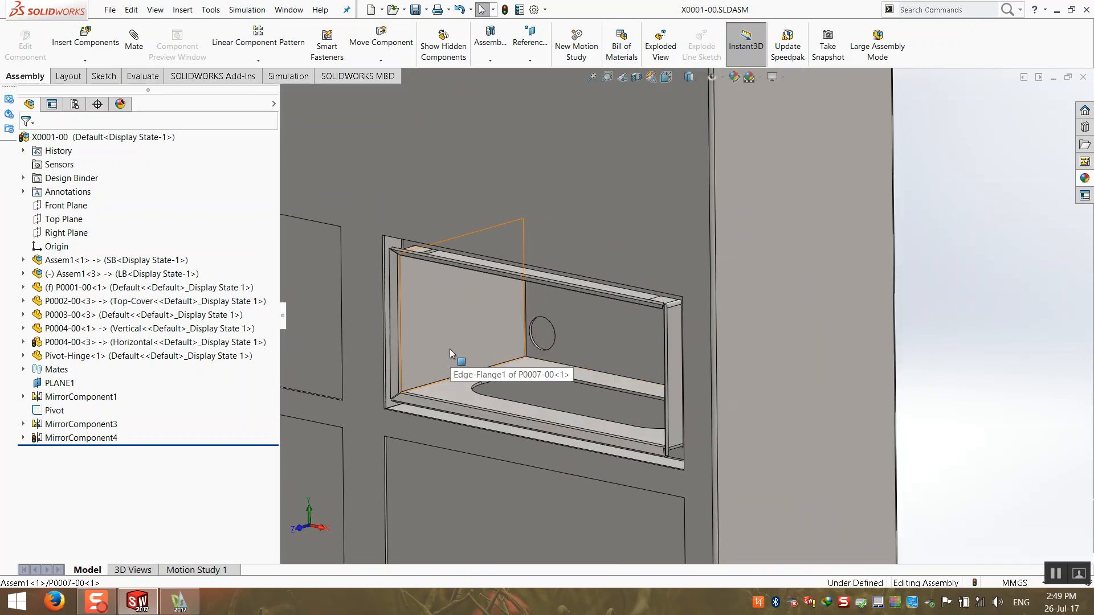
{"action": "scroll", "coordinate": [450, 349], "scroll_direction": "up", "scroll_amount": 5}
{"action": "middle_click_drag", "start_coordinate": [501, 272], "coordinate": [507, 292]}
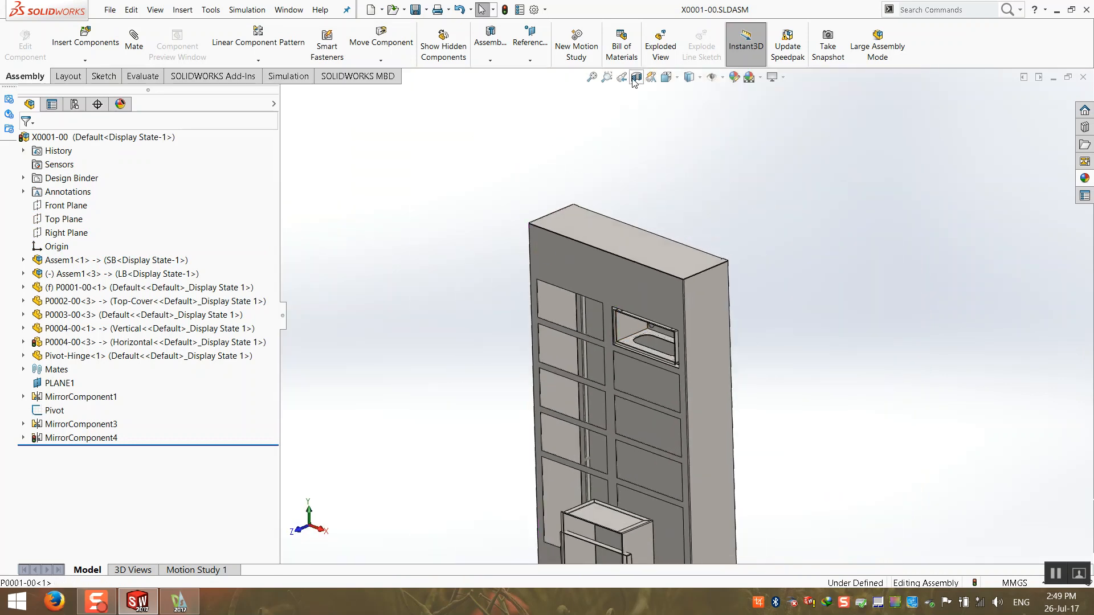
{"action": "left_click", "coordinate": [635, 78]}
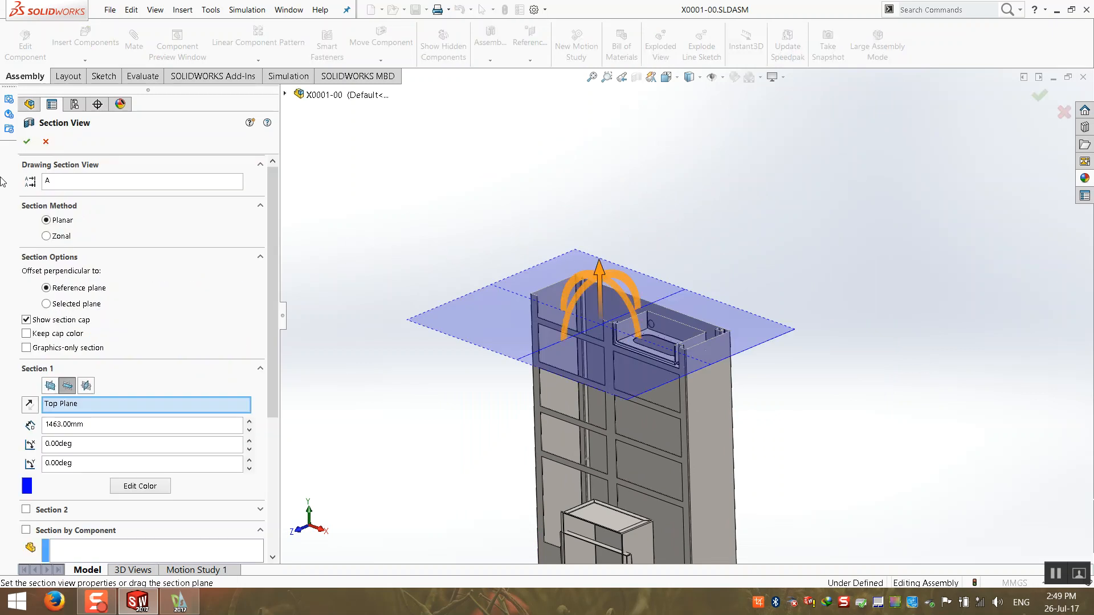
{"action": "left_click", "coordinate": [28, 143]}
{"action": "scroll", "coordinate": [620, 346], "scroll_direction": "down", "scroll_amount": 6}
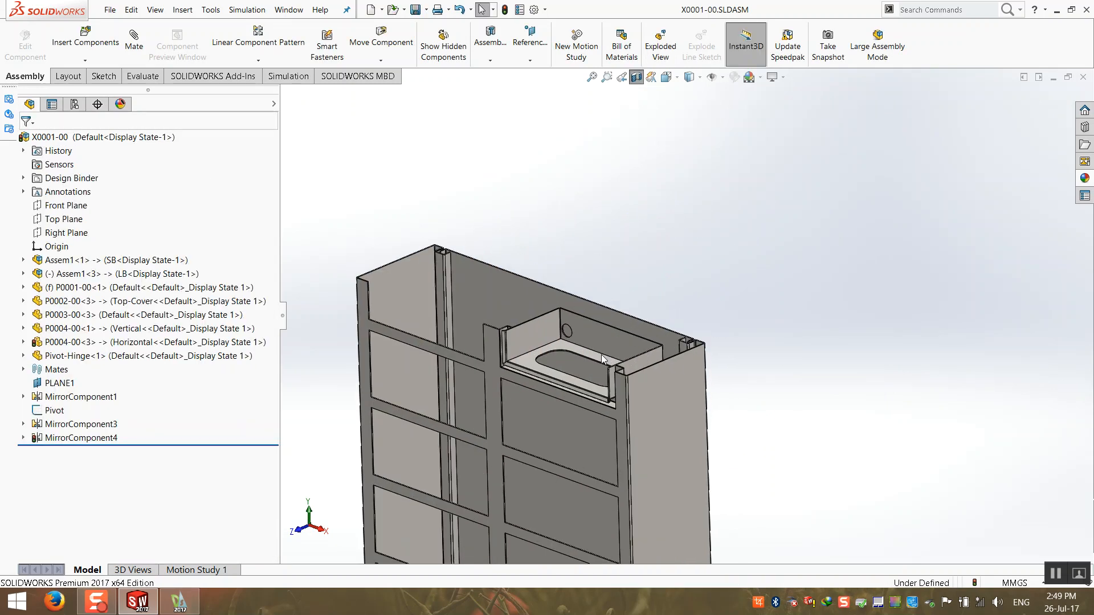
{"action": "middle_click_drag", "start_coordinate": [633, 366], "coordinate": [414, 357]}
{"action": "scroll", "coordinate": [403, 299], "scroll_direction": "down", "scroll_amount": 3}
{"action": "scroll", "coordinate": [404, 364], "scroll_direction": "down", "scroll_amount": 3}
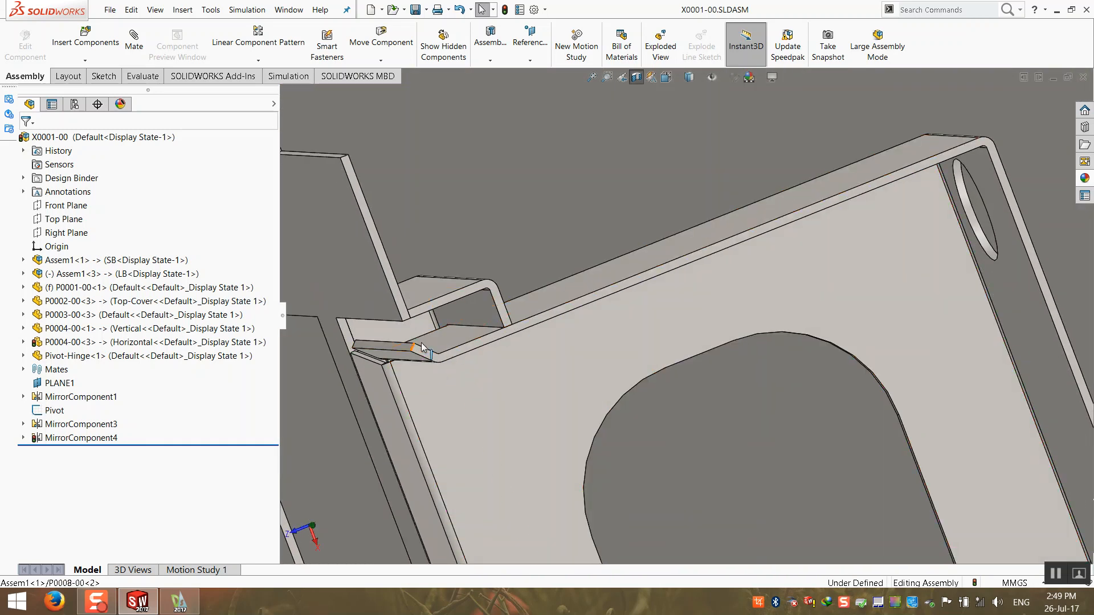
{"action": "scroll", "coordinate": [499, 313], "scroll_direction": "up", "scroll_amount": 3}
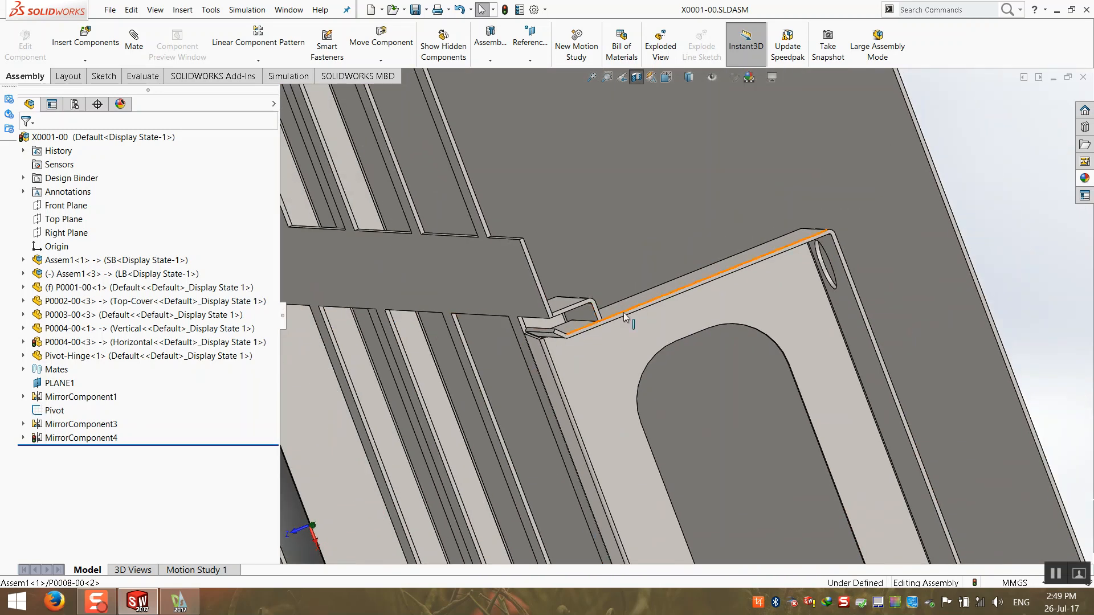
{"action": "scroll", "coordinate": [605, 318], "scroll_direction": "up", "scroll_amount": 2}
{"action": "scroll", "coordinate": [701, 357], "scroll_direction": "up", "scroll_amount": 3}
{"action": "mouse_move", "coordinate": [701, 356]}
{"action": "middle_mouse_down"}
{"action": "mouse_move", "coordinate": [691, 346]}
{"action": "mouse_move", "coordinate": [690, 357]}
{"action": "middle_mouse_up"}
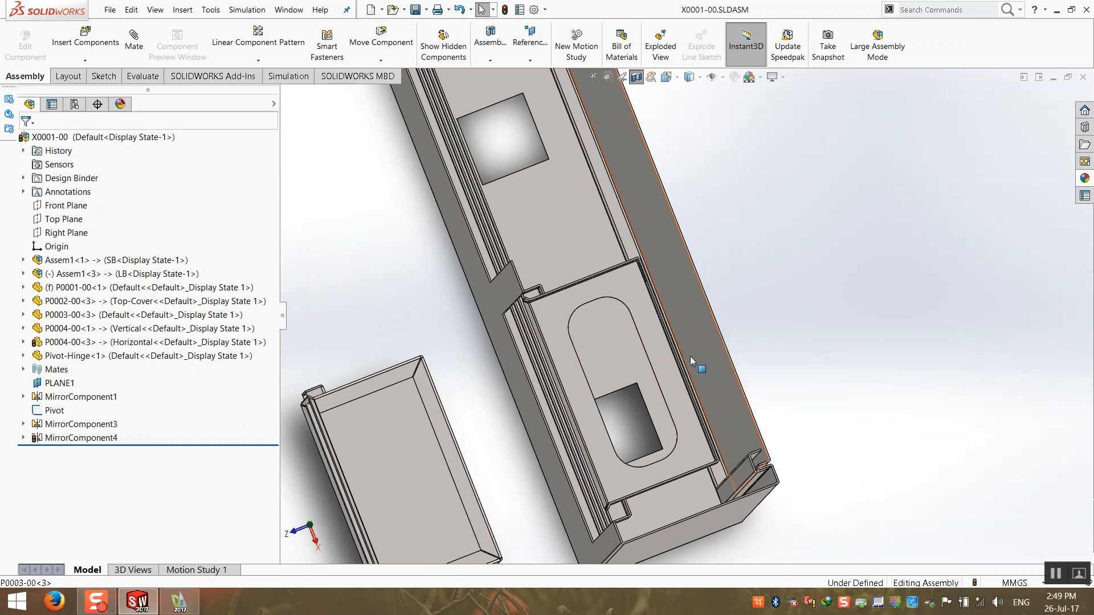
- Try to move the hinged component P0003-00 in the sectioned cabinet, and clear the selection
{"action": "left_click", "coordinate": [701, 359]}
{"action": "left_click_drag", "start_coordinate": [716, 356], "coordinate": [626, 383]}
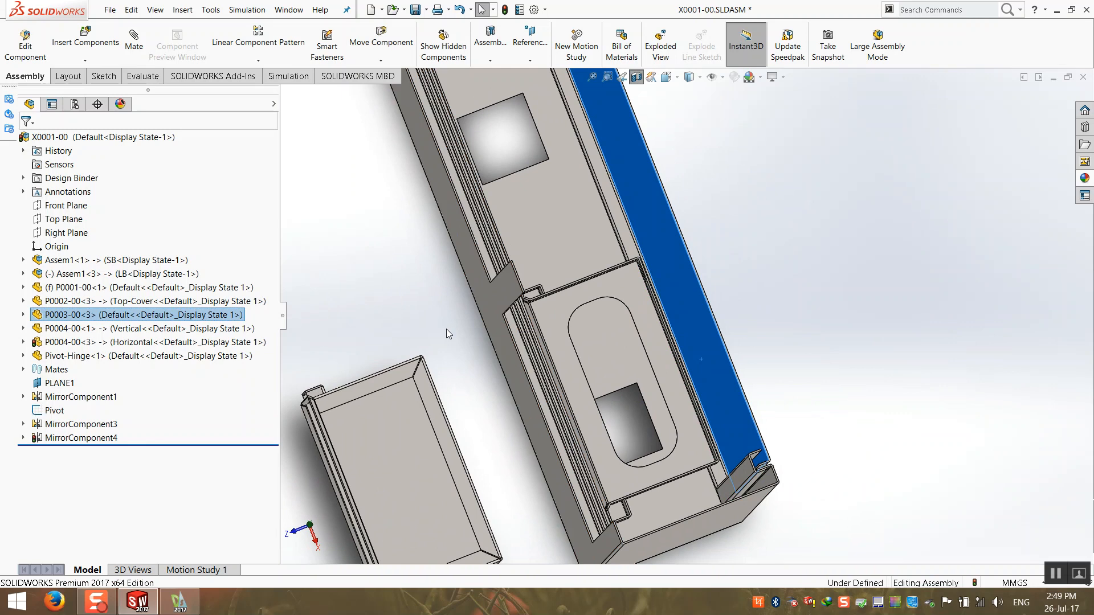
{"action": "left_click", "coordinate": [450, 305]}
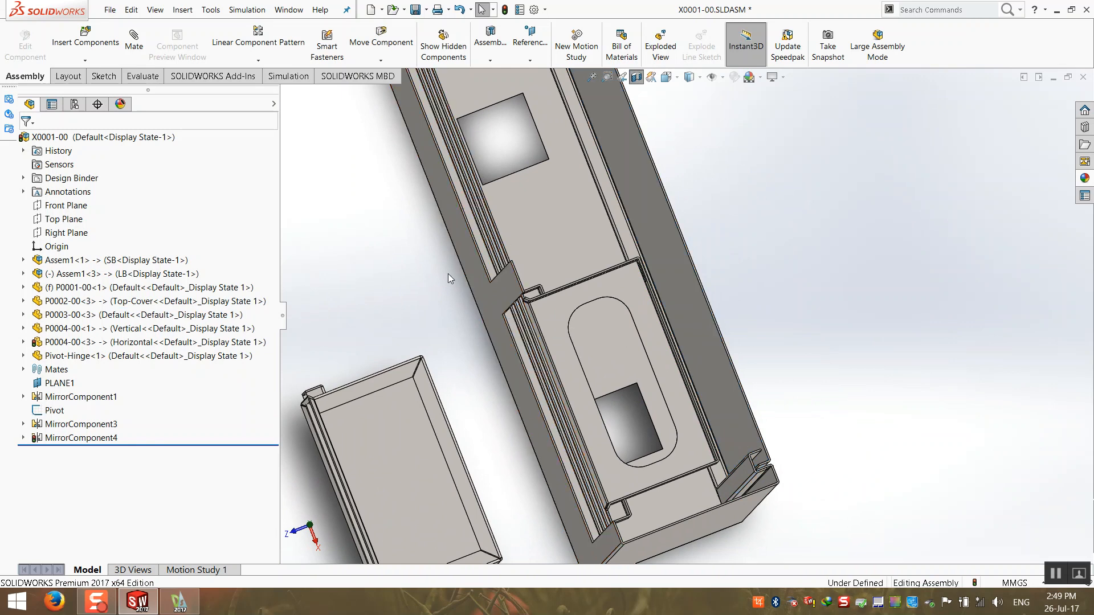
- Measure the distance from the corner point of the small box's bent P0007-00 flange to the front face of cabinet P0001-00
{"action": "left_click", "coordinate": [143, 76]}
{"action": "left_click", "coordinate": [206, 46]}
{"action": "scroll", "coordinate": [513, 285], "scroll_direction": "down", "scroll_amount": 5}
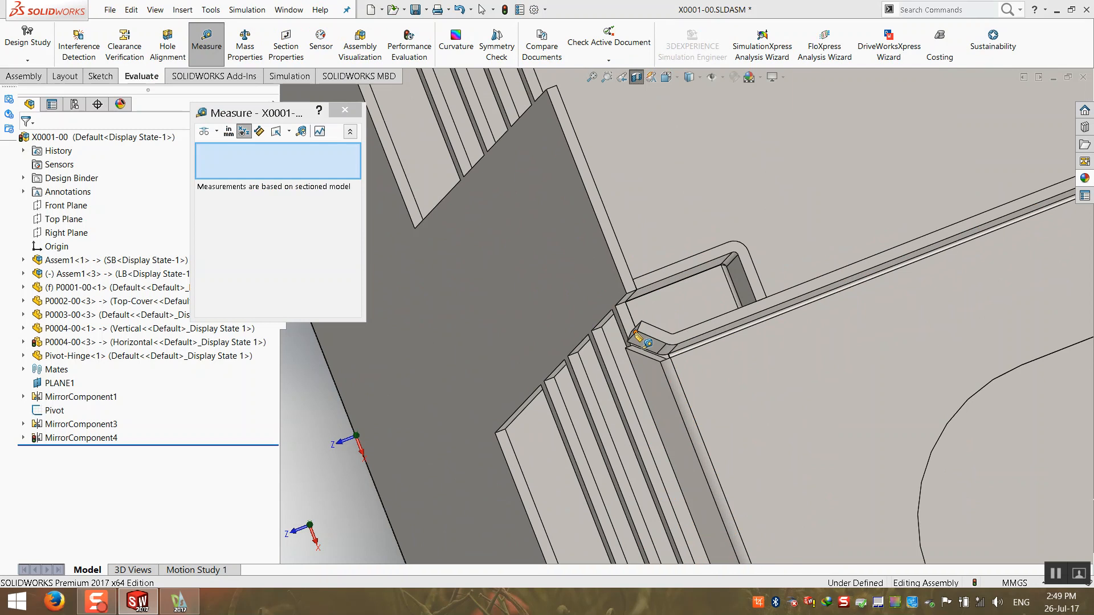
{"action": "left_click", "coordinate": [635, 333]}
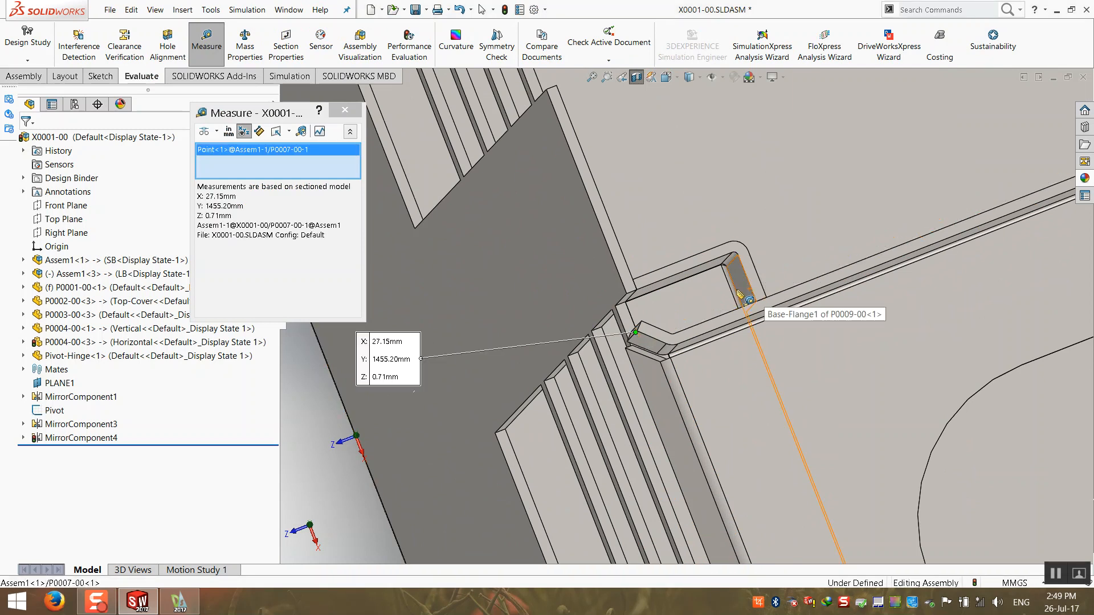
{"action": "left_click", "coordinate": [572, 277]}
{"action": "scroll", "coordinate": [654, 323], "scroll_direction": "down", "scroll_amount": 3}
{"action": "scroll", "coordinate": [661, 329], "scroll_direction": "up", "scroll_amount": 3}
{"action": "scroll", "coordinate": [738, 365], "scroll_direction": "down", "scroll_amount": 2}
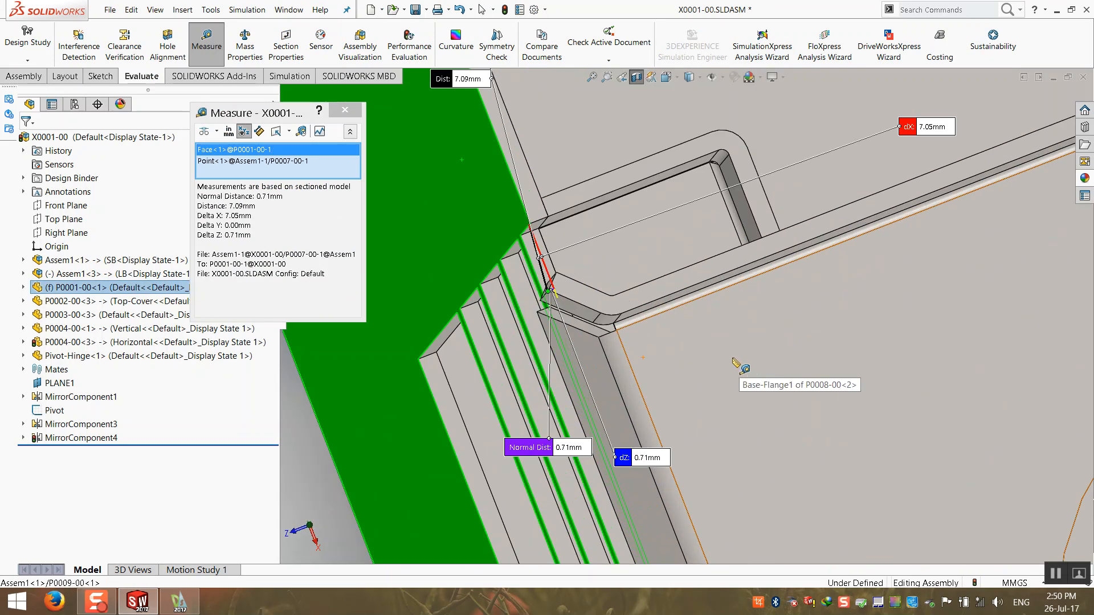
{"action": "scroll", "coordinate": [583, 289], "scroll_direction": "up", "scroll_amount": 5}
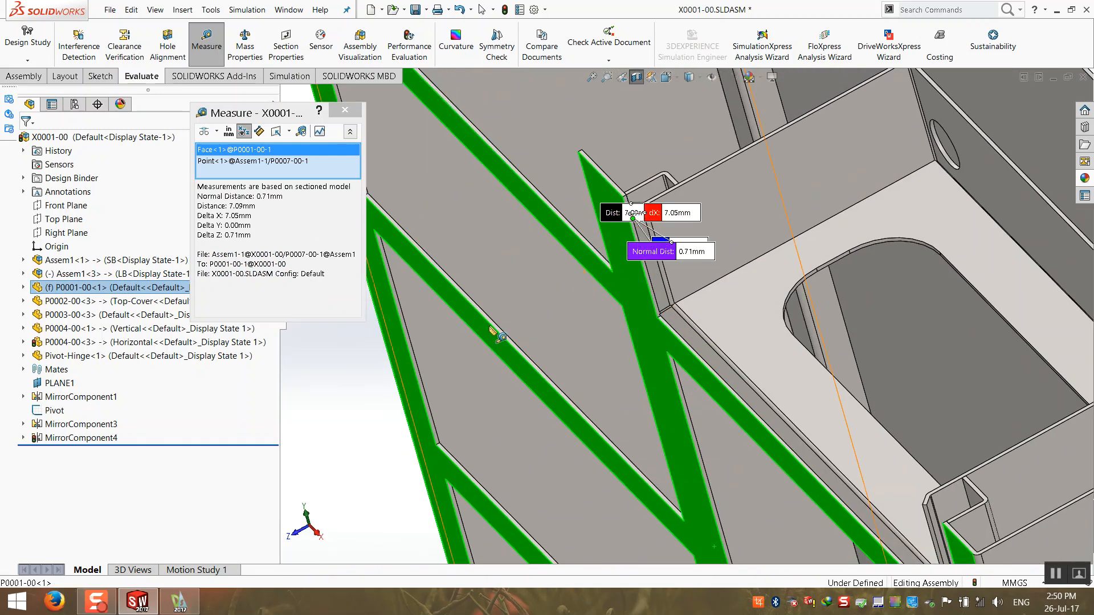
{"action": "key", "text": "Escape"}
- Re-measure from the section vertex at the bent flange's outer corner to the P0001-00 front face, and end the measurement
{"action": "scroll", "coordinate": [592, 285], "scroll_direction": "down", "scroll_amount": 5}
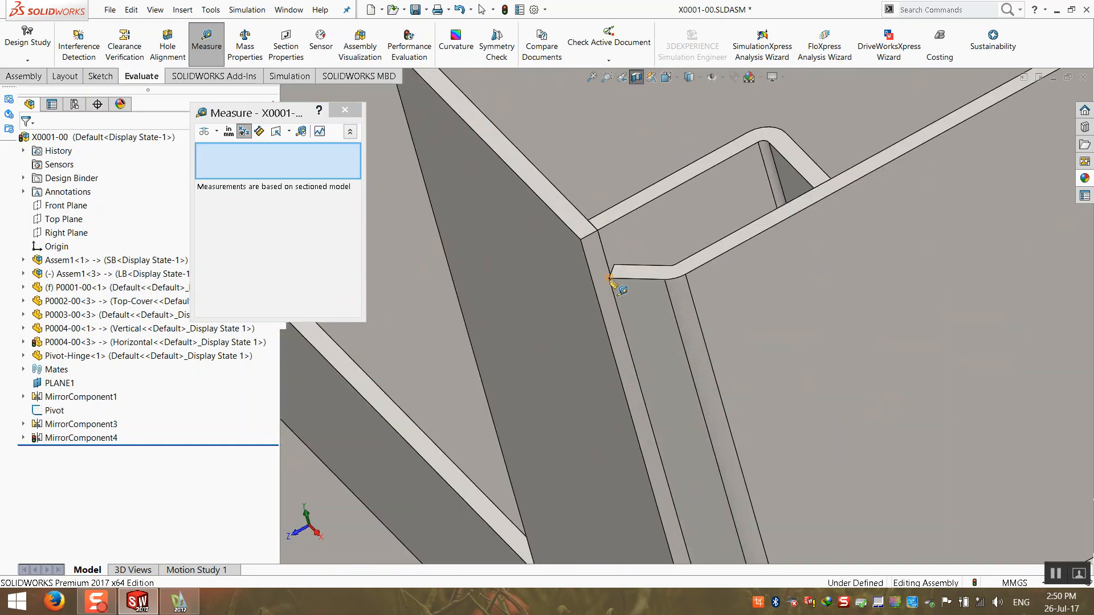
{"action": "left_click", "coordinate": [609, 279]}
{"action": "left_click", "coordinate": [564, 258]}
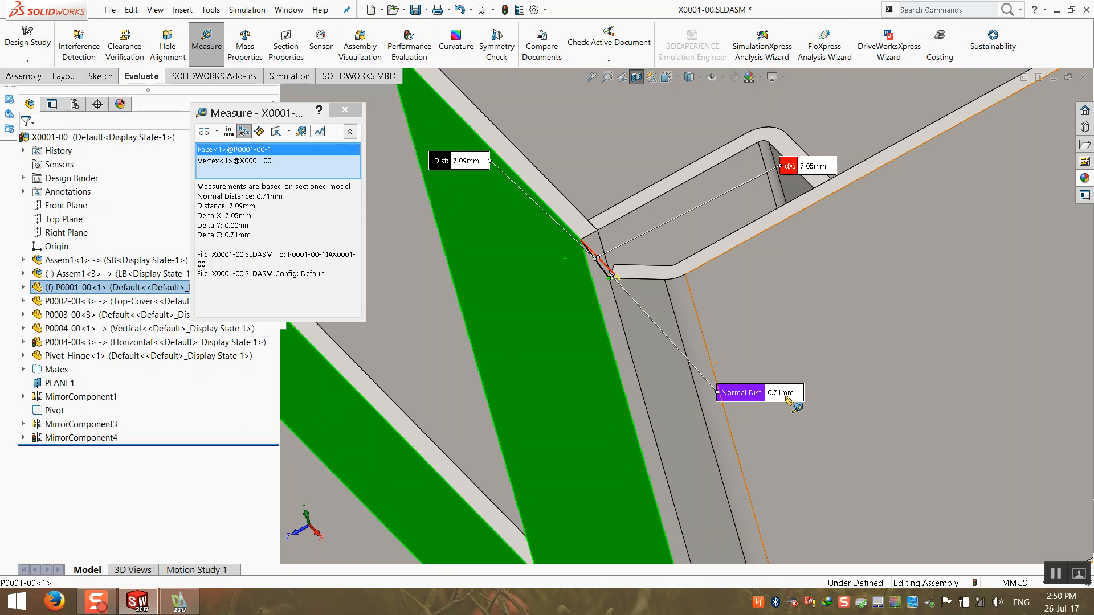
{"action": "scroll", "coordinate": [680, 305], "scroll_direction": "up", "scroll_amount": 6}
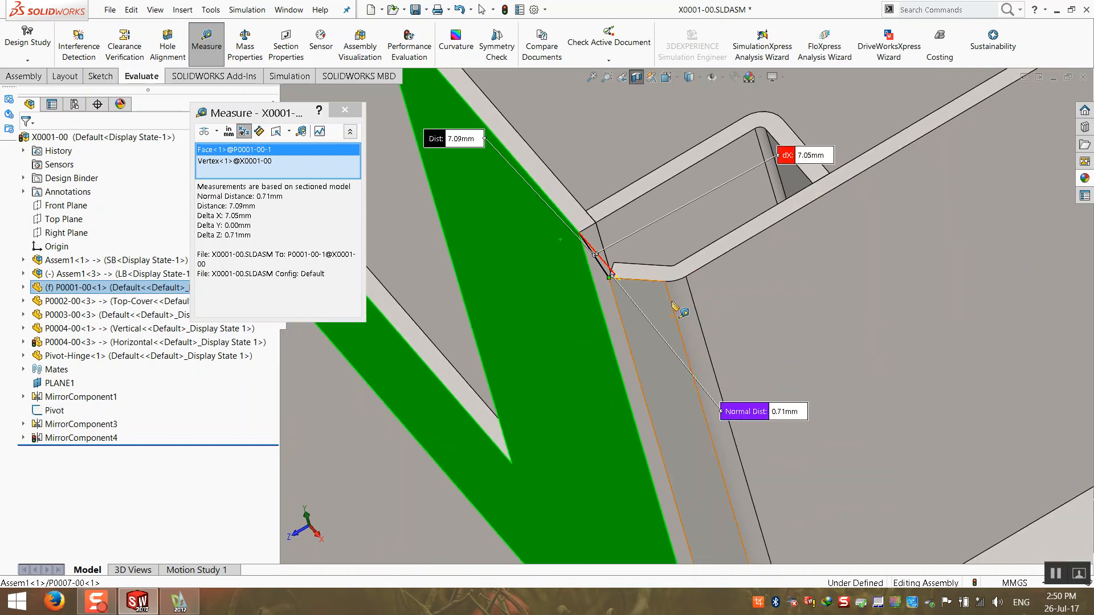
{"action": "key", "text": "Escape"}
{"action": "scroll", "coordinate": [665, 296], "scroll_direction": "up", "scroll_amount": 5}
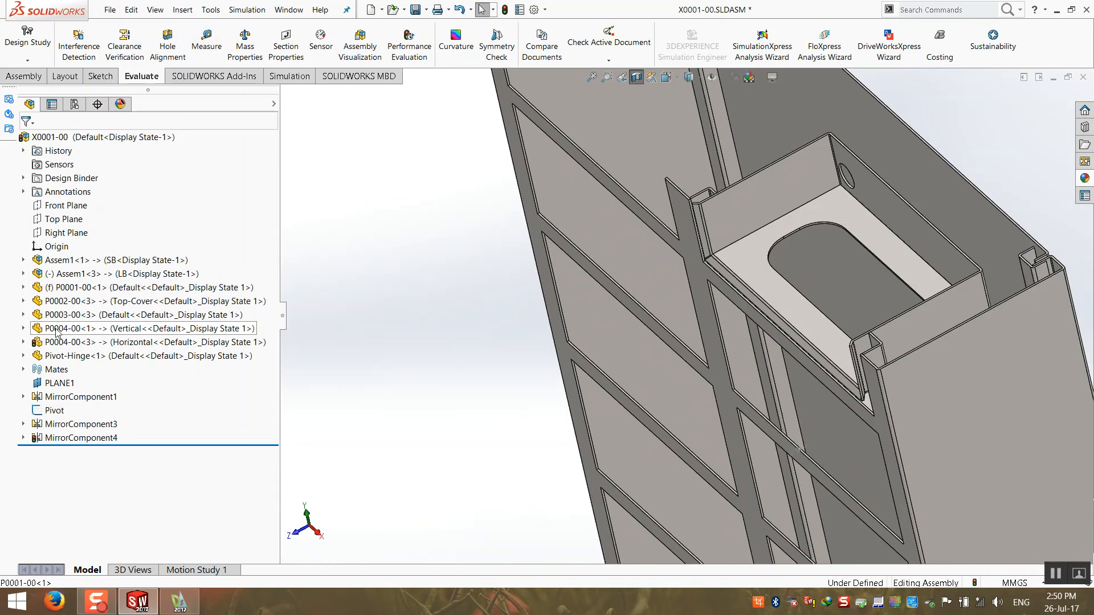
- Open the small box subassembly Assem1<1> in its own window and expand its mates
{"action": "left_click", "coordinate": [74, 260]}
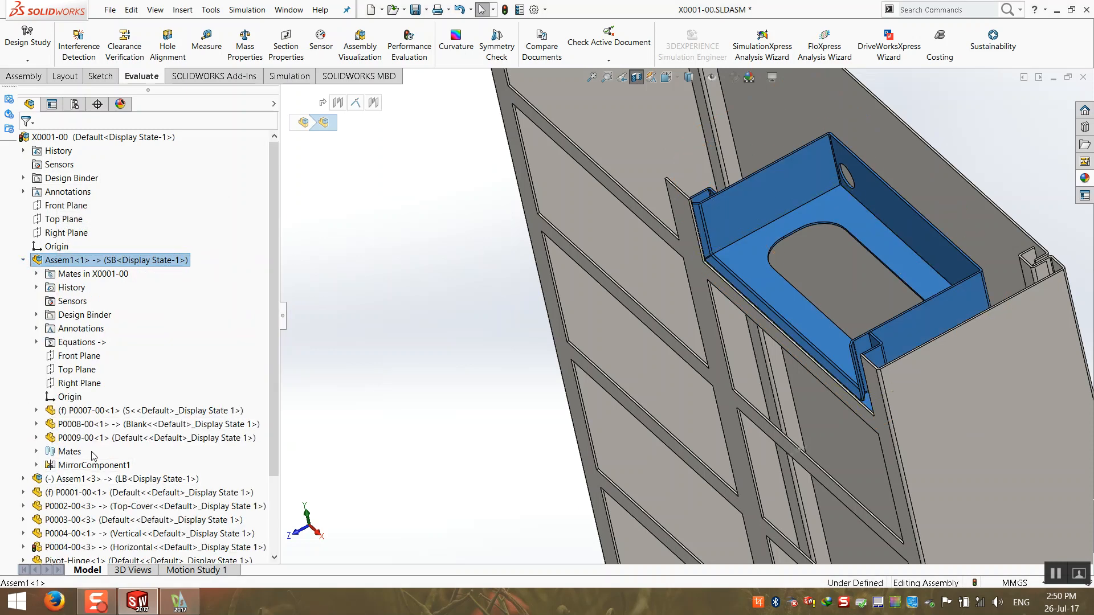
{"action": "right_click", "coordinate": [98, 262]}
{"action": "left_click", "coordinate": [106, 160]}
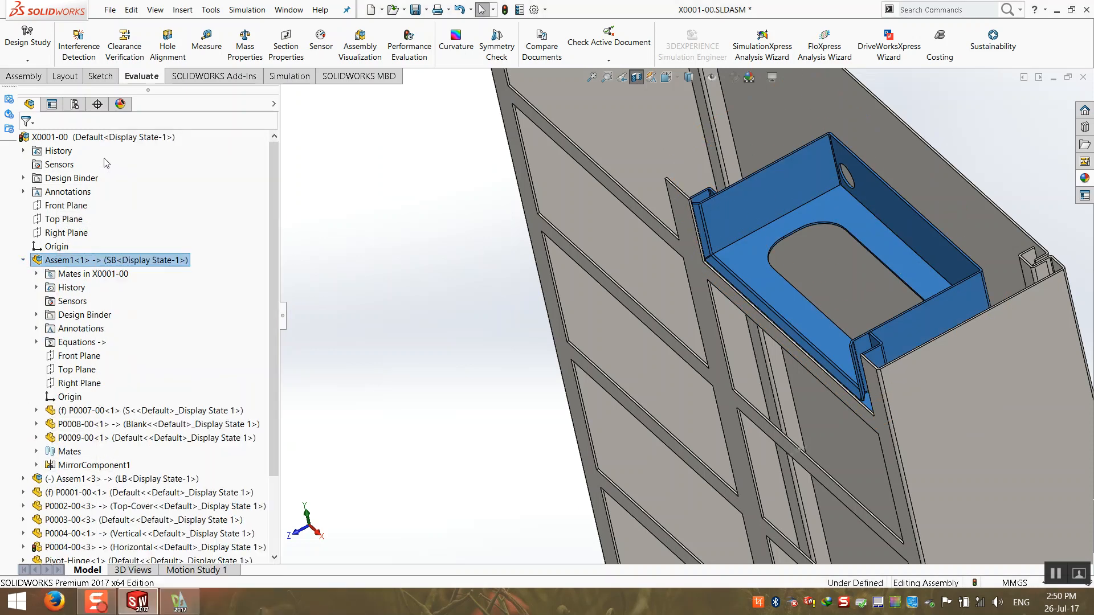
{"action": "left_click", "coordinate": [24, 315]}
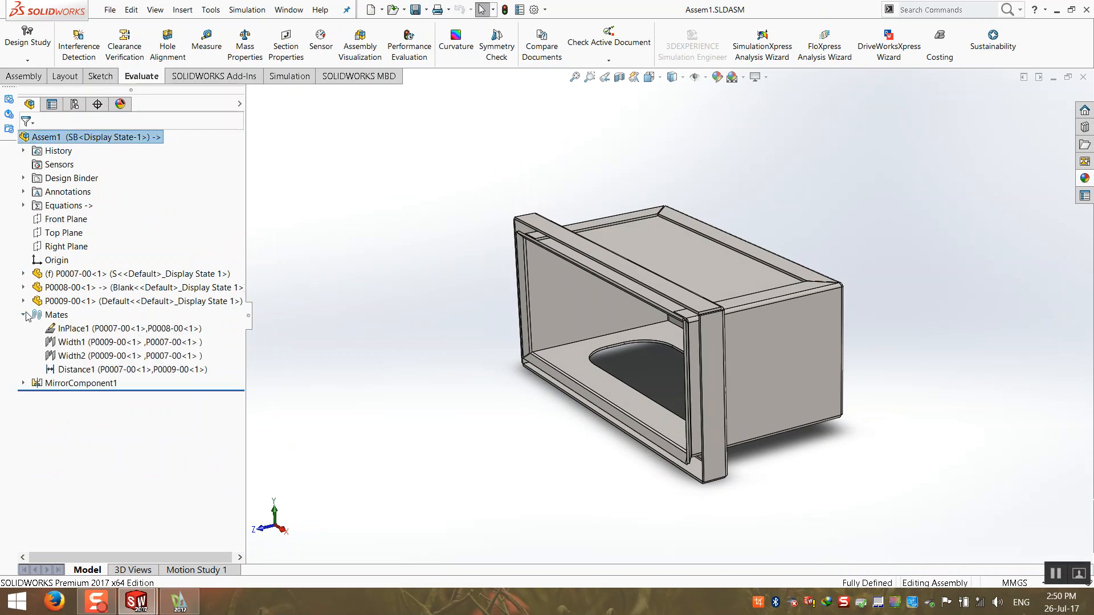
- Set the Distance1 mate dimension between P0007-00 and P0009-00 to 119.29 mm
{"action": "left_click", "coordinate": [74, 369]}
{"action": "middle_click_drag", "start_coordinate": [489, 424], "coordinate": [622, 367]}
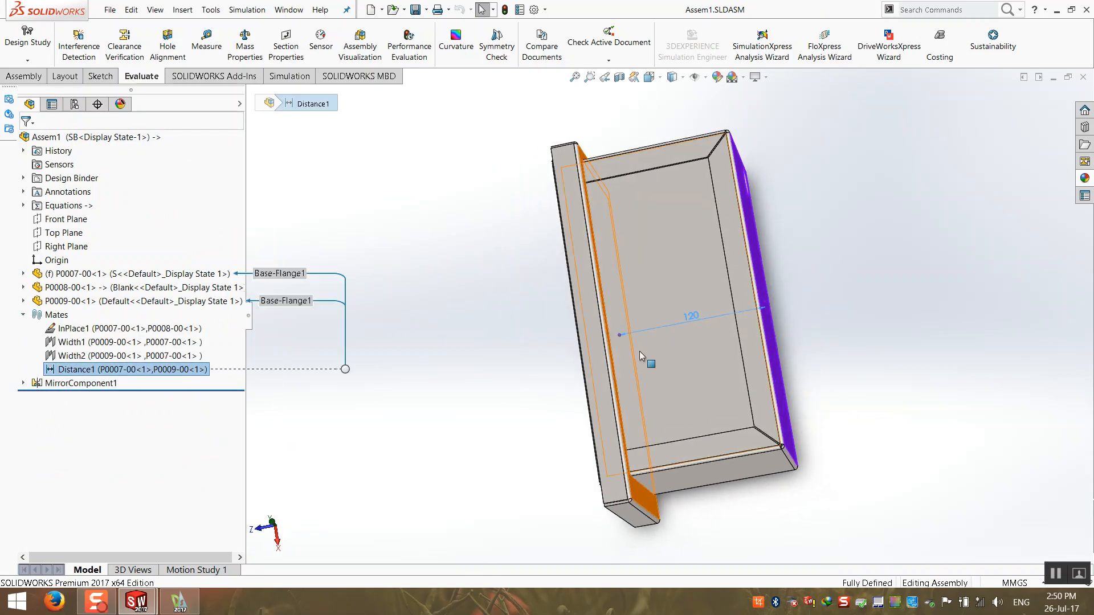
{"action": "left_click", "coordinate": [692, 317]}
{"action": "left_click", "coordinate": [134, 370]}
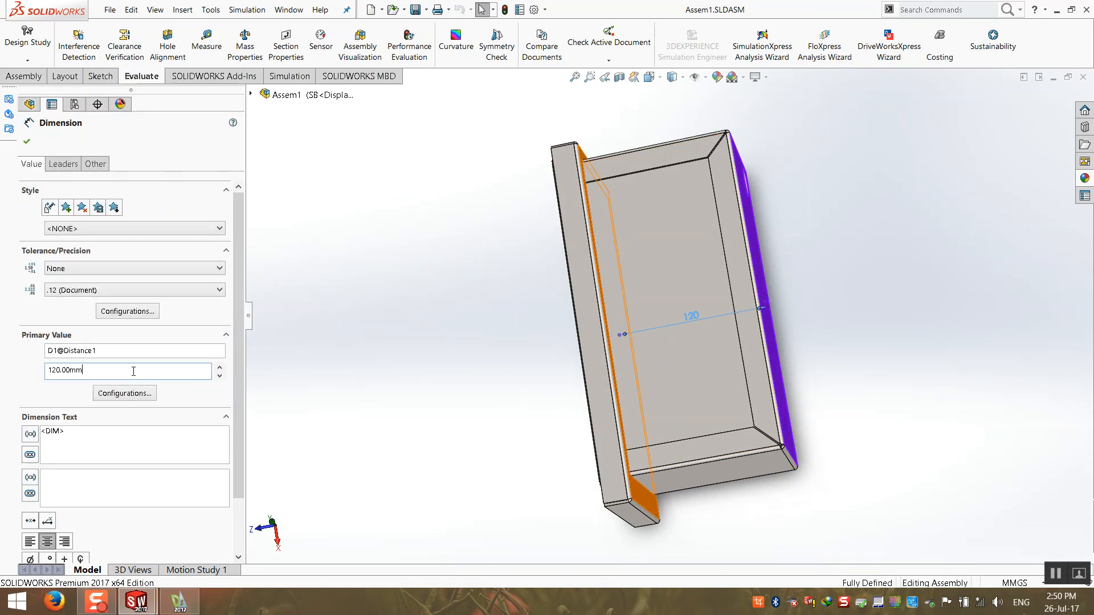
{"action": "key", "text": "Return"}
{"action": "left_click", "coordinate": [350, 347]}
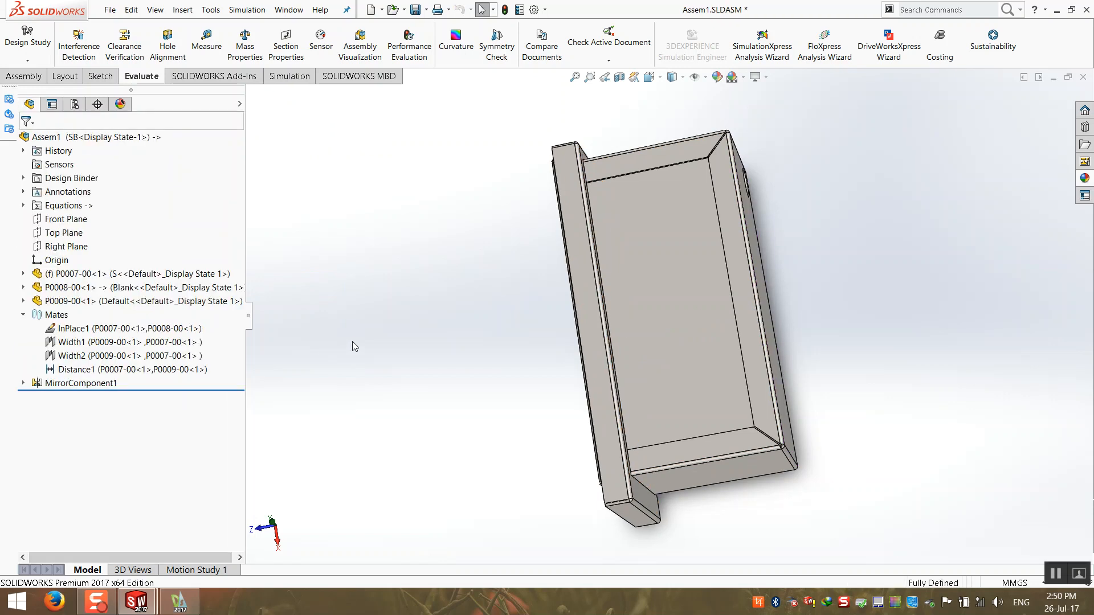
- Edit the Distance1 mate between P0007-00 and P0009-00 to 120.71 mm and accept the change
{"action": "left_click", "coordinate": [91, 370]}
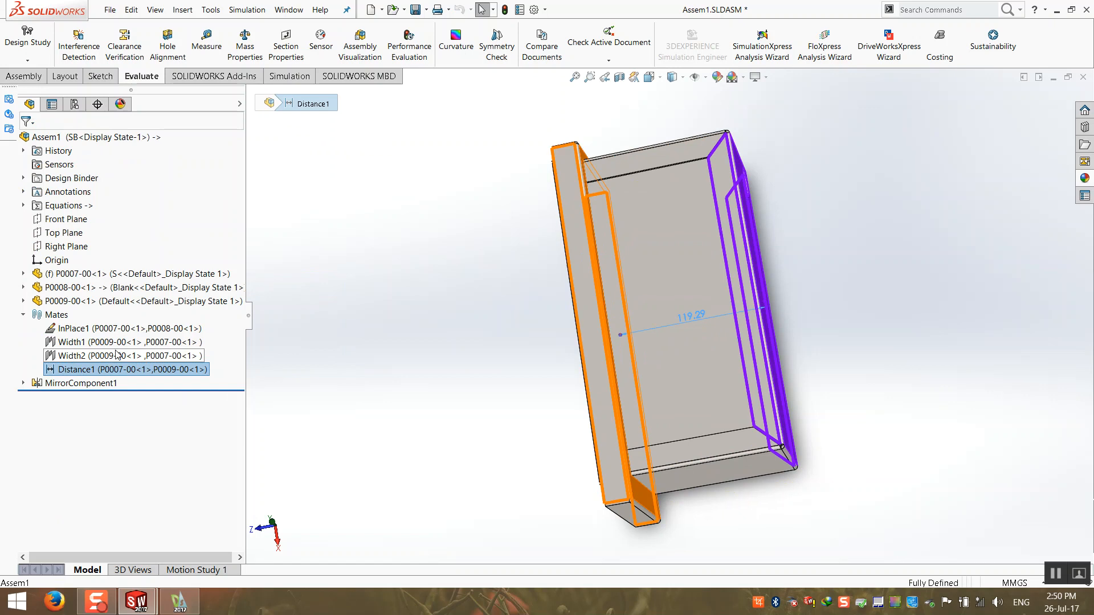
{"action": "right_click", "coordinate": [117, 368]}
{"action": "left_click", "coordinate": [130, 322]}
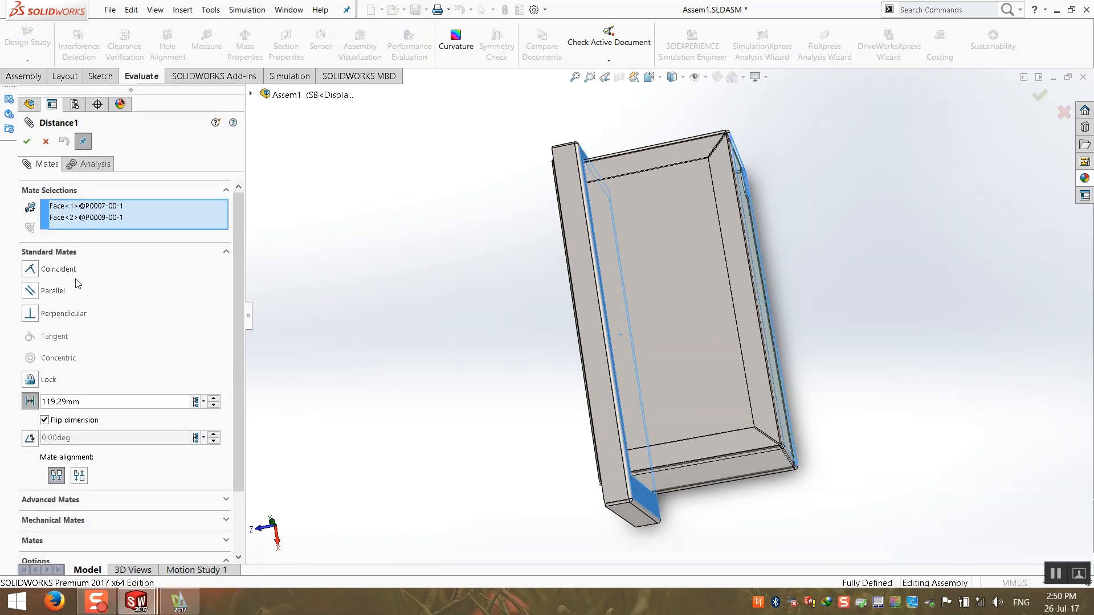
{"action": "left_click", "coordinate": [95, 401]}
{"action": "type", "text": "+0.71"}
{"action": "key", "text": "Return"}
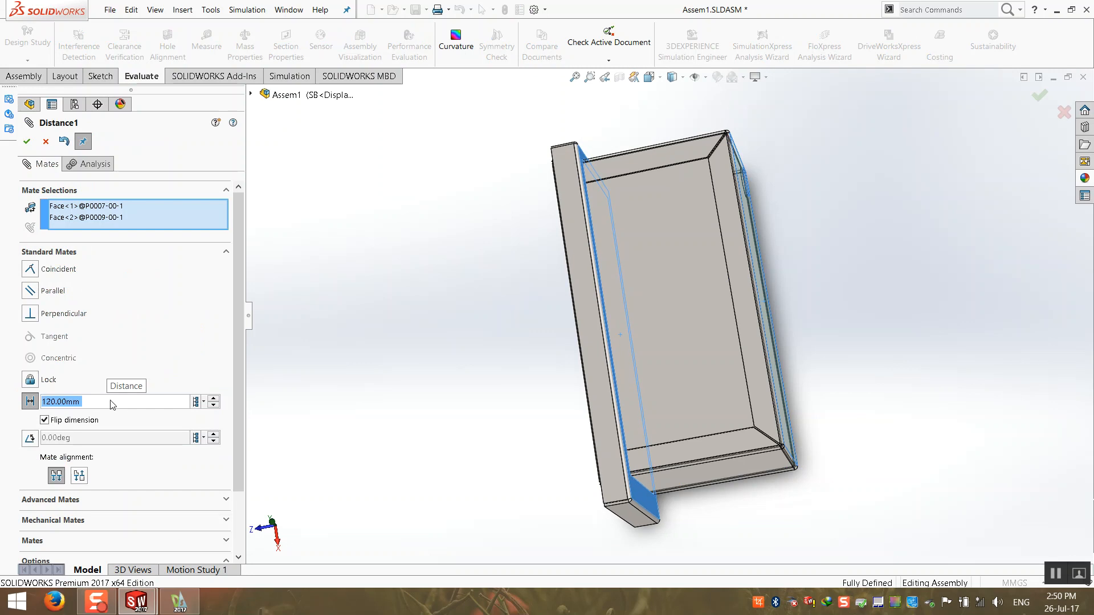
{"action": "left_click", "coordinate": [141, 401]}
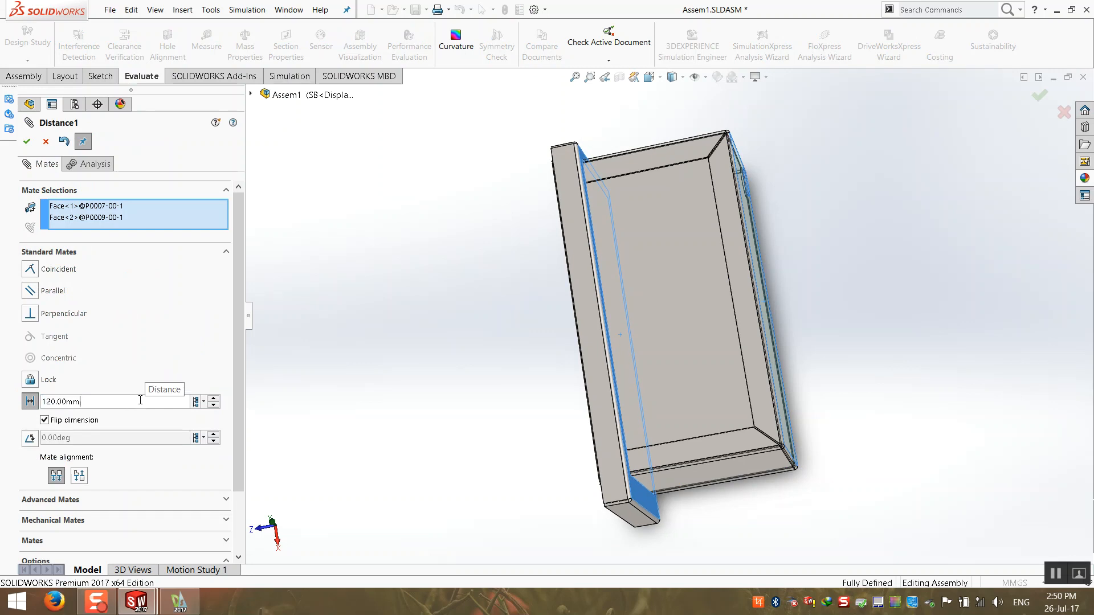
{"action": "type", "text": "+0.71"}
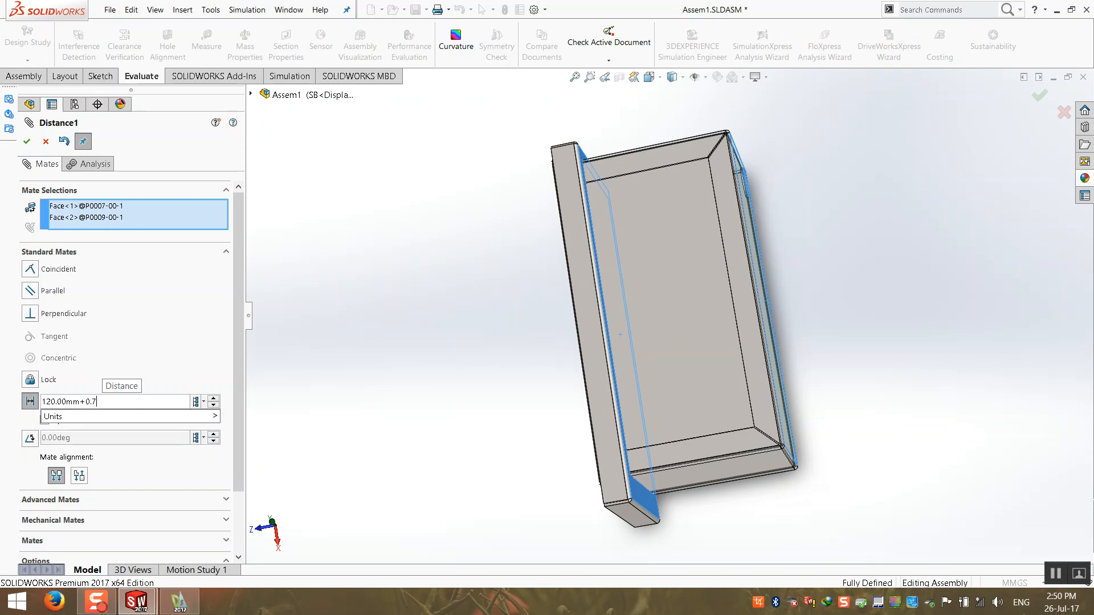
{"action": "key", "text": "Return"}
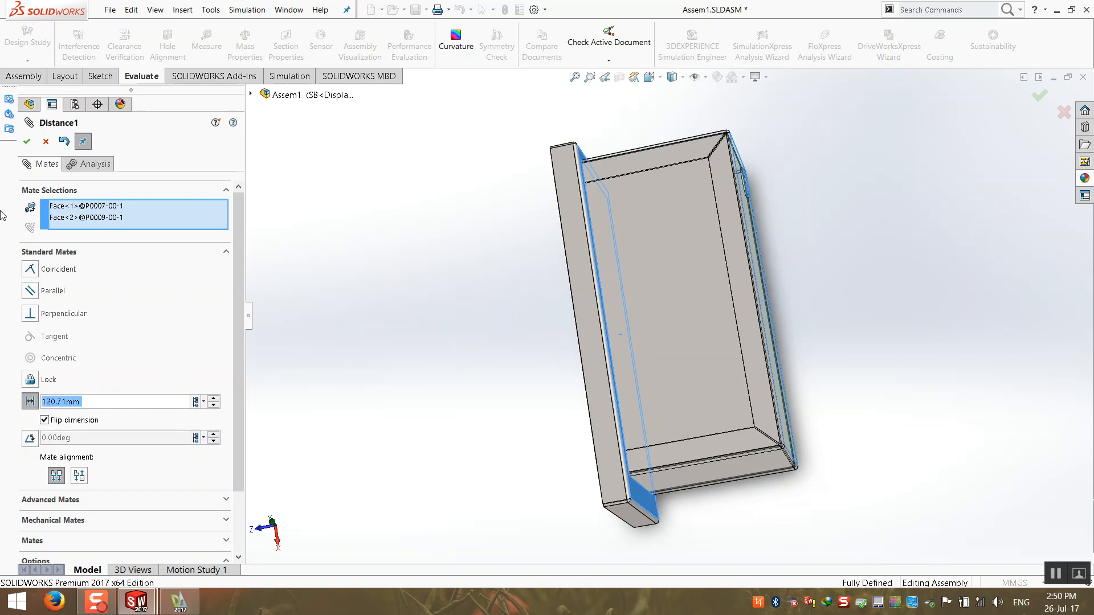
{"action": "left_click", "coordinate": [27, 141]}
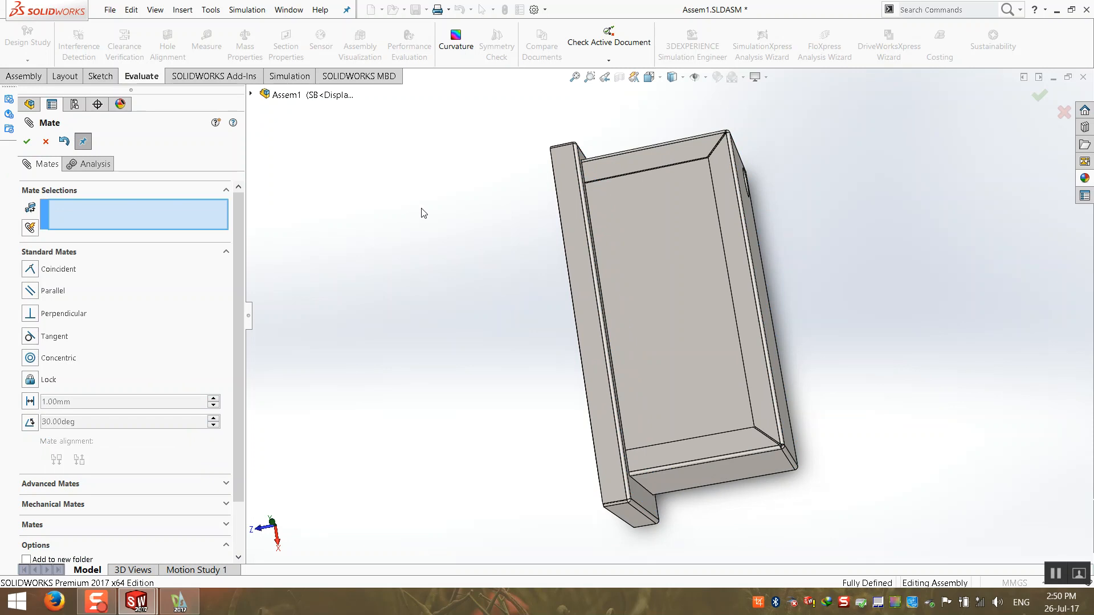
{"action": "middle_click_drag", "start_coordinate": [447, 278], "coordinate": [460, 268]}
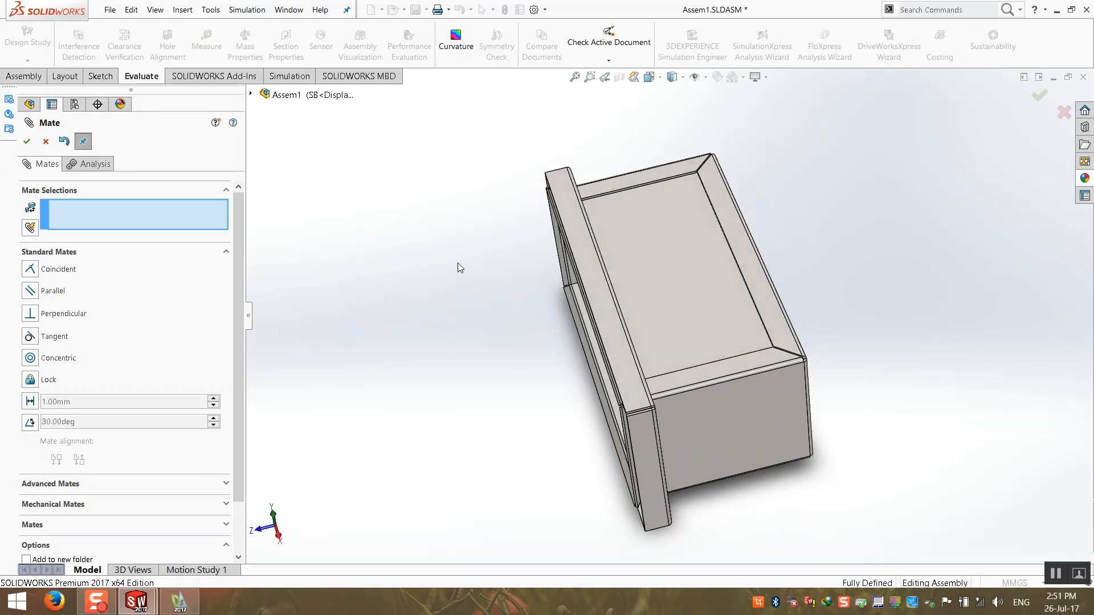
{"action": "left_click", "coordinate": [26, 142]}
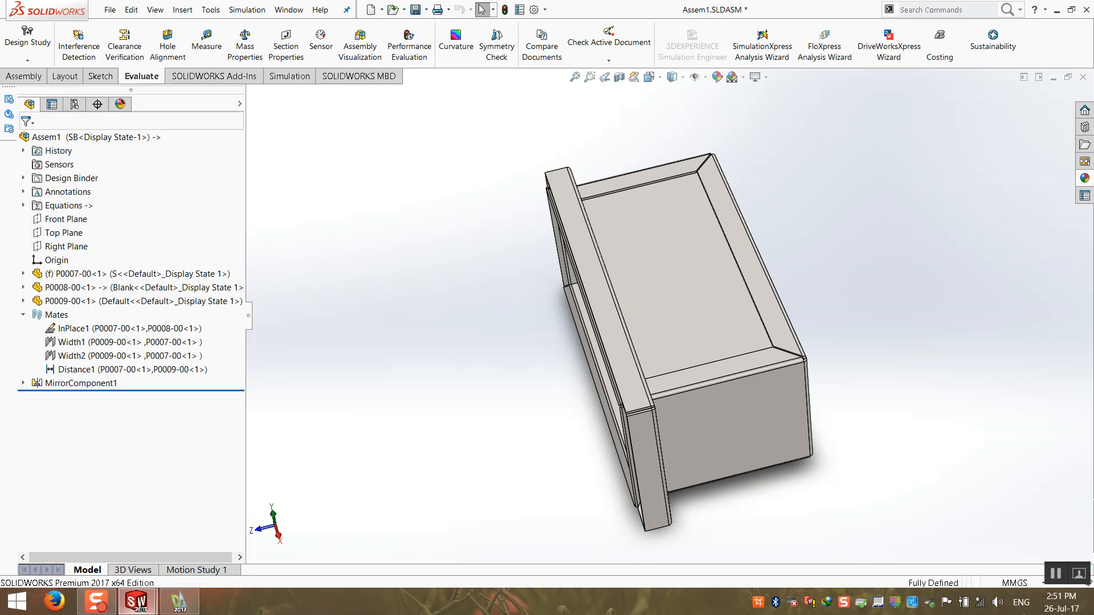
- Minimize the open program windows and switch back to the X0001-00.SLDASM assembly window in SOLIDWORKS
{"action": "left_click", "coordinate": [1056, 11]}
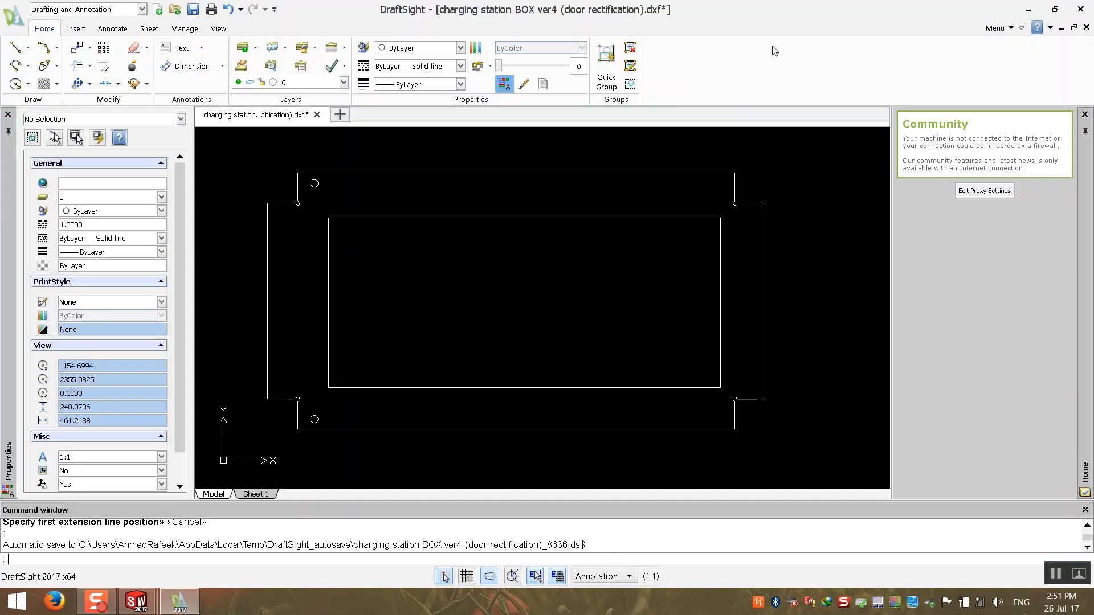
{"action": "left_click", "coordinate": [1028, 9]}
{"action": "double_click", "coordinate": [26, 101]}
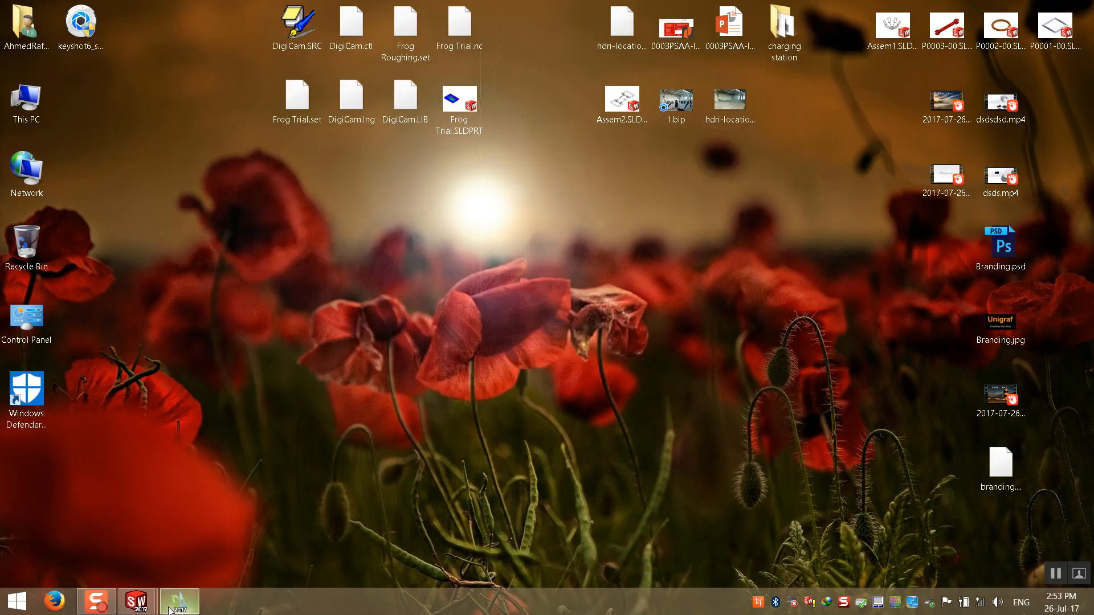
{"action": "mouse_move", "coordinate": [143, 608]}
{"action": "left_click", "coordinate": [215, 557]}
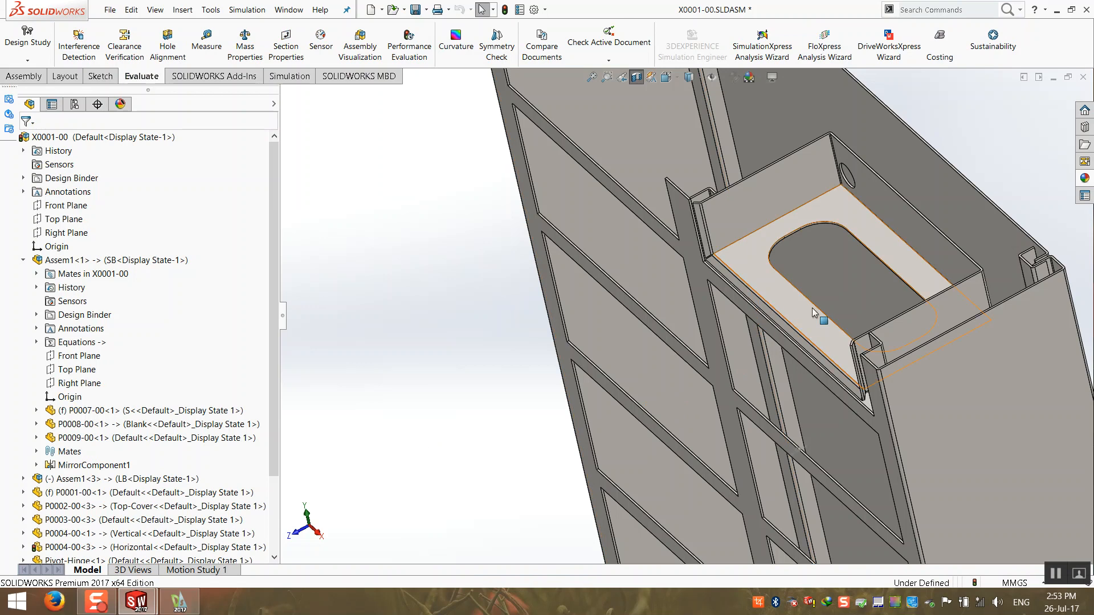
- Measure the distance between the P0001-00 front face and the repositioned box's bent flange corner, and end the measurement
{"action": "scroll", "coordinate": [750, 208], "scroll_direction": "down", "scroll_amount": 5}
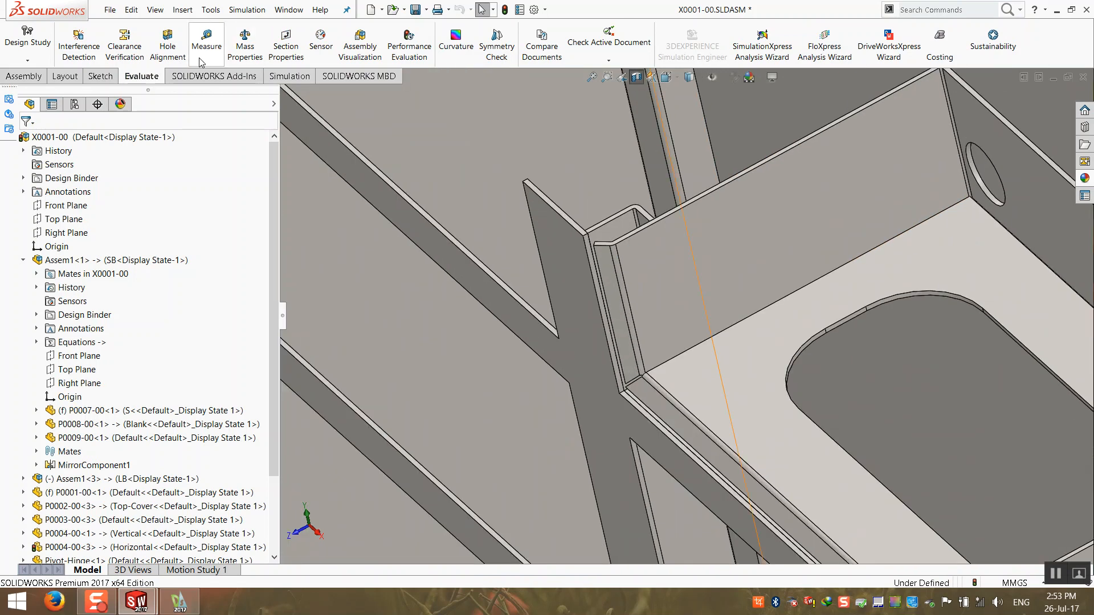
{"action": "left_click", "coordinate": [206, 39]}
{"action": "scroll", "coordinate": [764, 297], "scroll_direction": "down", "scroll_amount": 3}
{"action": "left_click", "coordinate": [760, 298]}
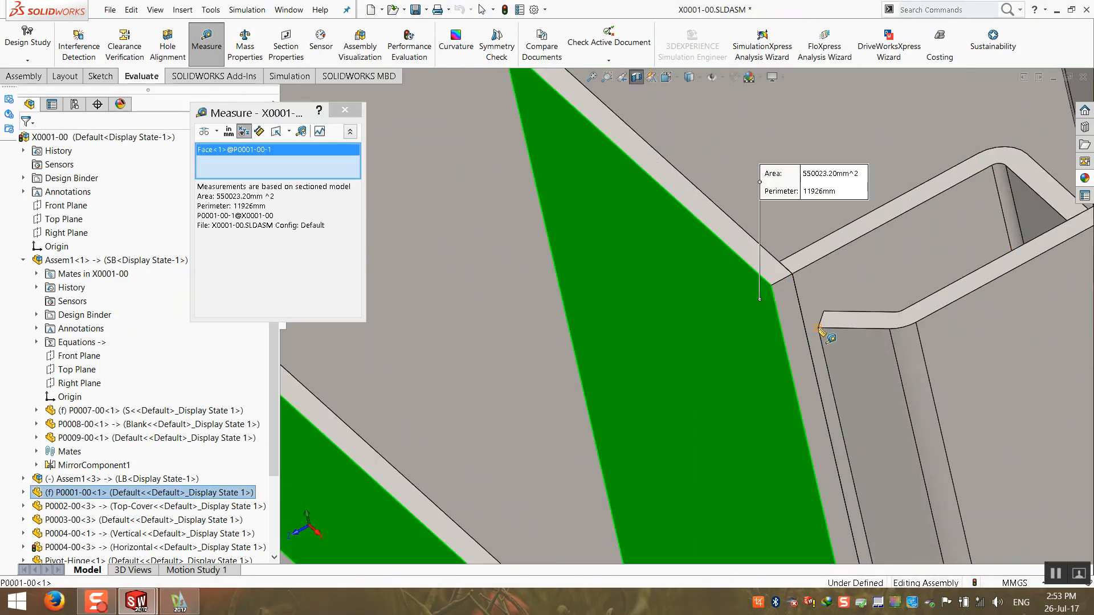
{"action": "left_click", "coordinate": [818, 328]}
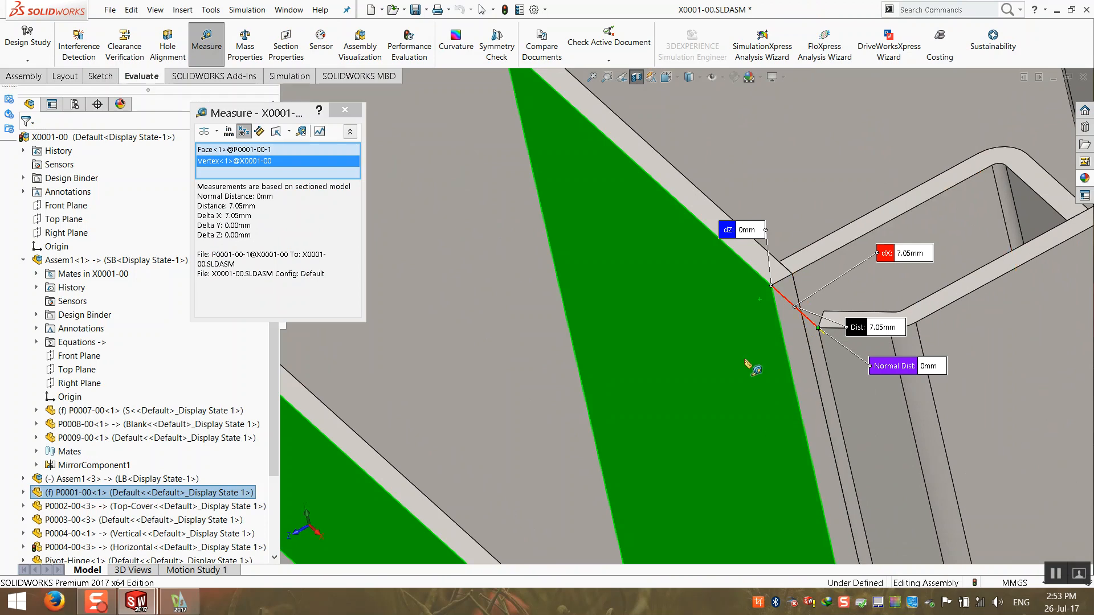
{"action": "scroll", "coordinate": [912, 370], "scroll_direction": "up", "scroll_amount": 5}
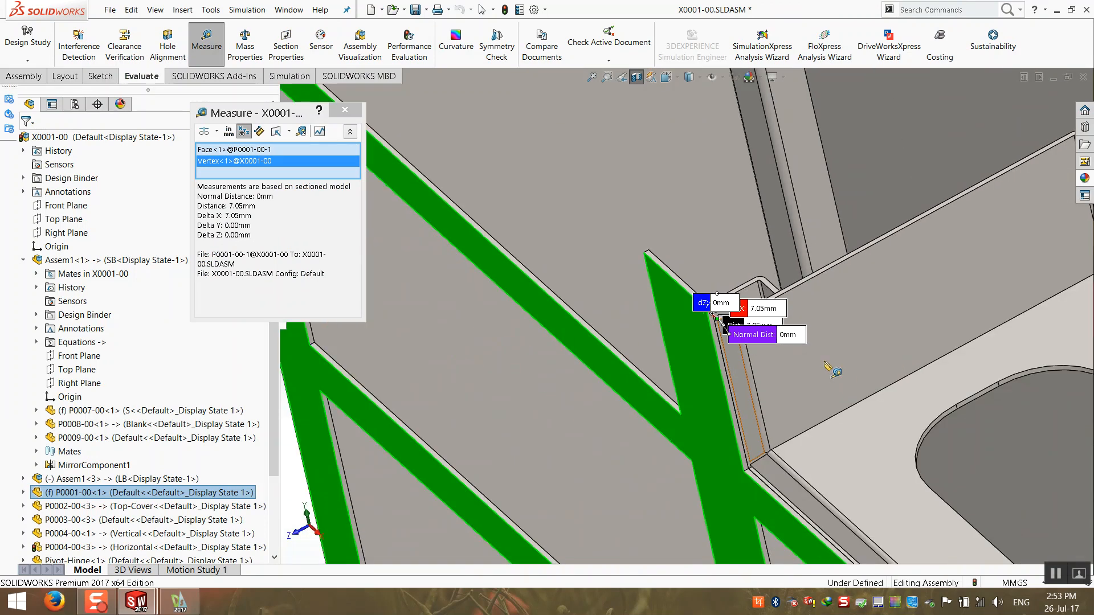
{"action": "key", "text": "Escape"}
- Collapse the feature tree items and expand the small box subassembly Assem1<1>
{"action": "right_click", "coordinate": [237, 306]}
{"action": "left_click", "coordinate": [258, 311]}
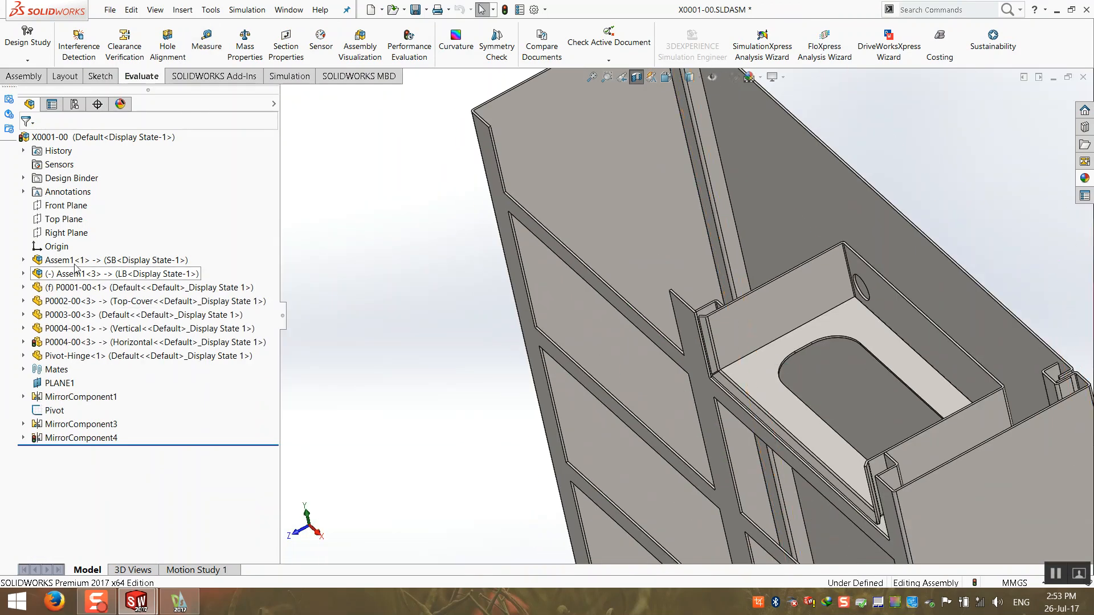
{"action": "left_click", "coordinate": [23, 260]}
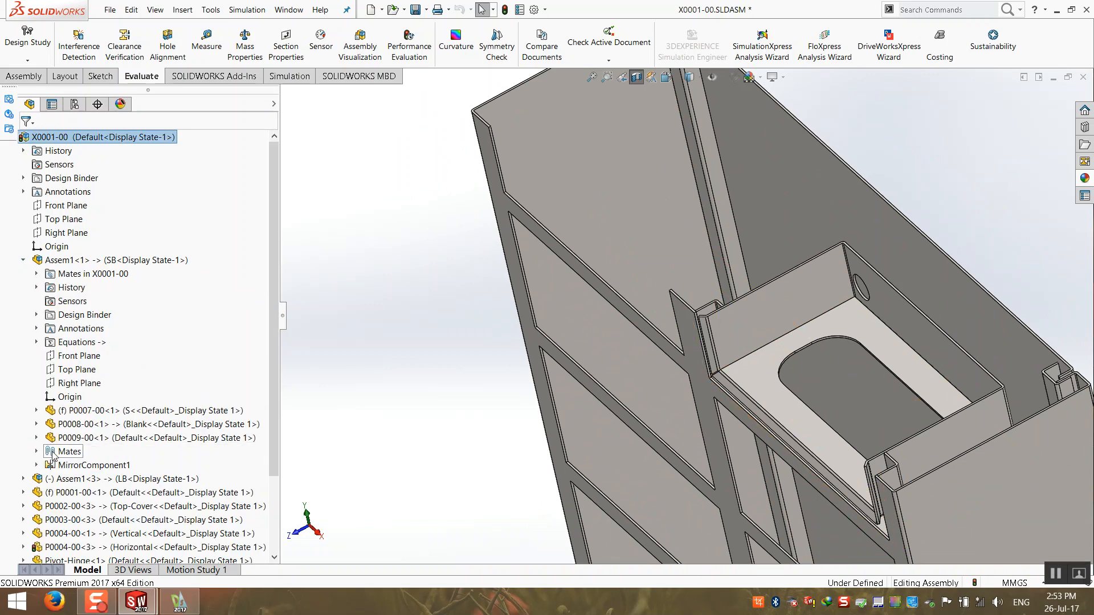
- Inspect the Distance1 mate of Assem1<1> and the properties of its distance dimension
{"action": "left_click", "coordinate": [67, 451]}
{"action": "double_click", "coordinate": [46, 452]}
{"action": "left_click", "coordinate": [85, 507]}
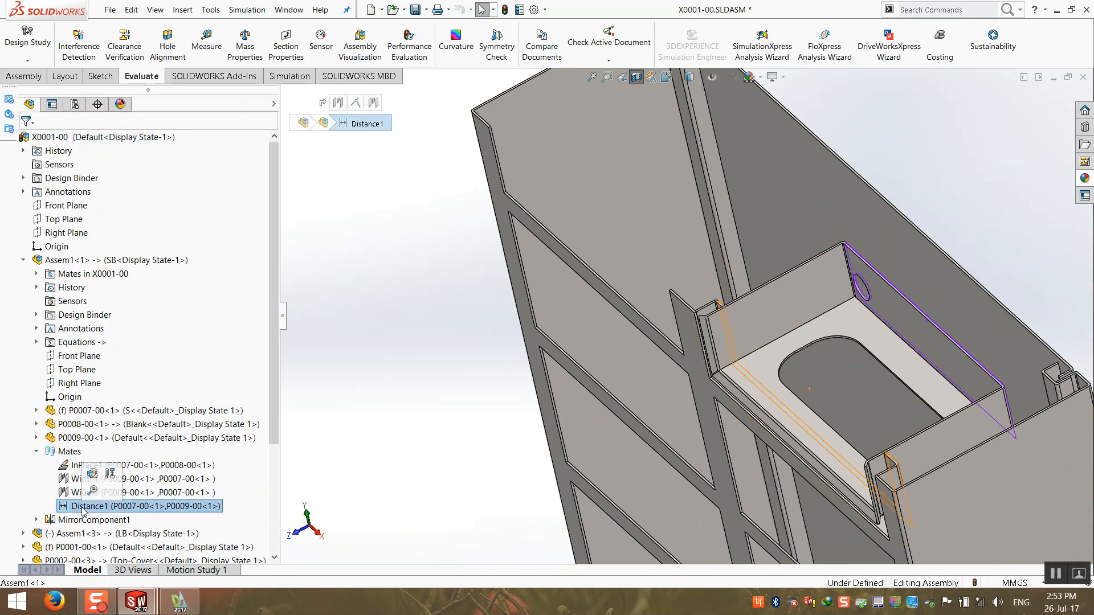
{"action": "left_click", "coordinate": [864, 359]}
{"action": "left_click", "coordinate": [134, 376]}
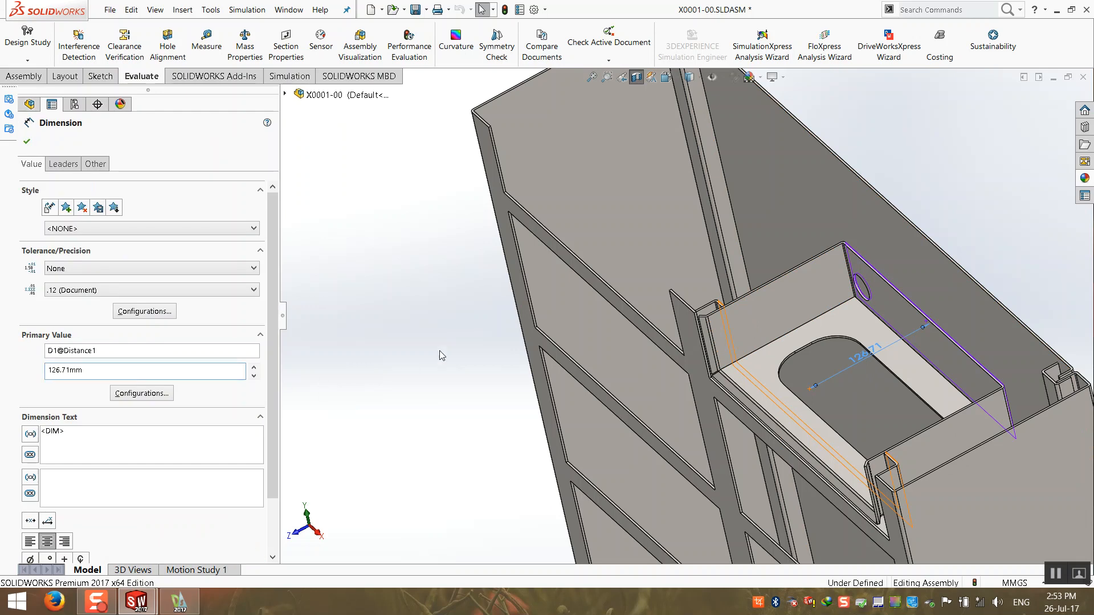
{"action": "left_click", "coordinate": [441, 336]}
- Measure the distance from the P0001-00 front face to the adjacent corner vertex of the box frame's flange
{"action": "scroll", "coordinate": [774, 319], "scroll_direction": "down", "scroll_amount": 3}
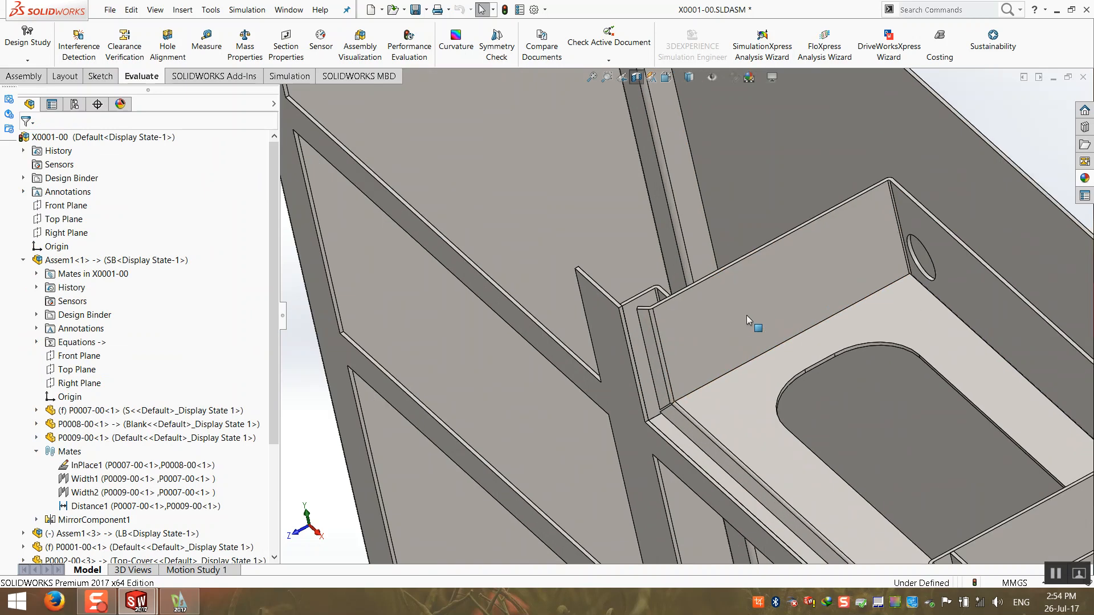
{"action": "scroll", "coordinate": [774, 319], "scroll_direction": "down", "scroll_amount": 2}
{"action": "left_click", "coordinate": [207, 40]}
{"action": "scroll", "coordinate": [598, 336], "scroll_direction": "down", "scroll_amount": 1}
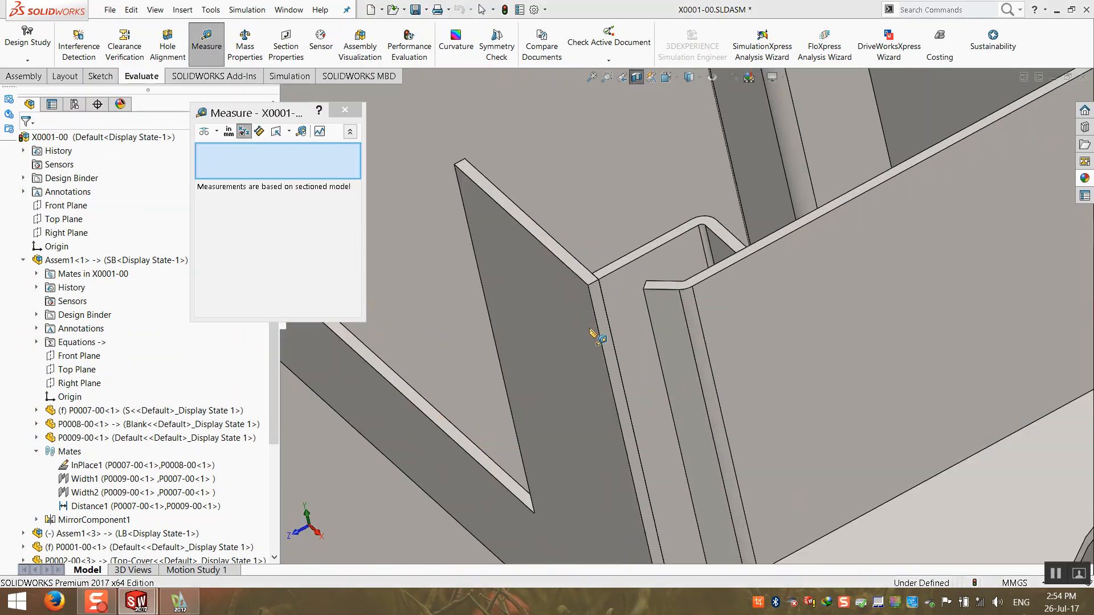
{"action": "left_click", "coordinate": [627, 323]}
{"action": "left_click", "coordinate": [643, 289]}
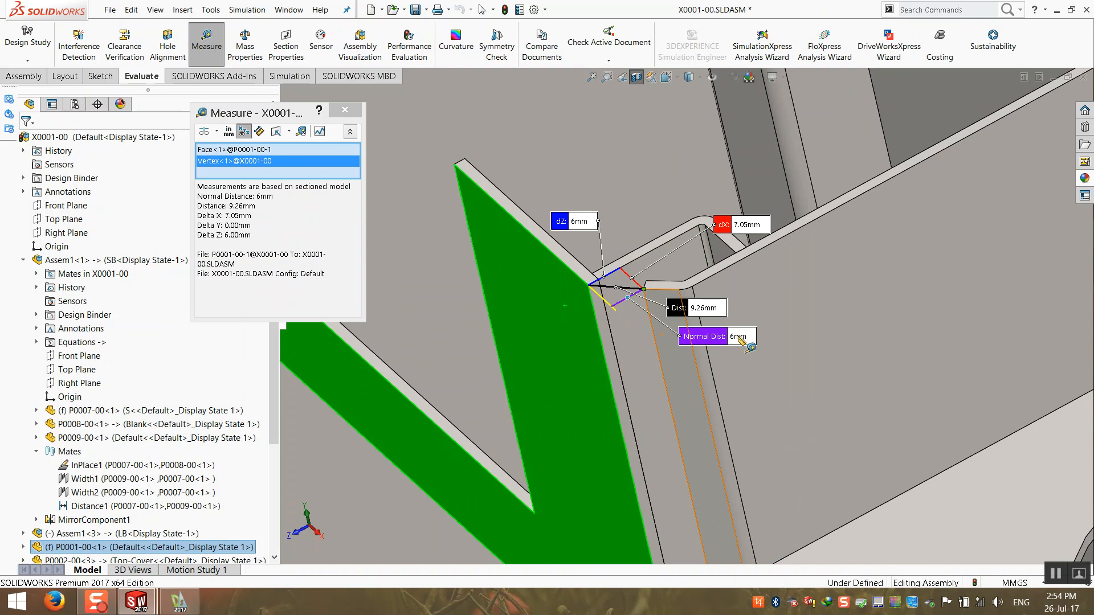
{"action": "key", "text": "Escape"}
- Examine how the box and its flanges fit inside the cabinet frame from several sides
{"action": "scroll", "coordinate": [736, 337], "scroll_direction": "up", "scroll_amount": 6}
{"action": "middle_click_drag", "start_coordinate": [724, 344], "coordinate": [745, 387]}
{"action": "scroll", "coordinate": [831, 333], "scroll_direction": "down", "scroll_amount": 3}
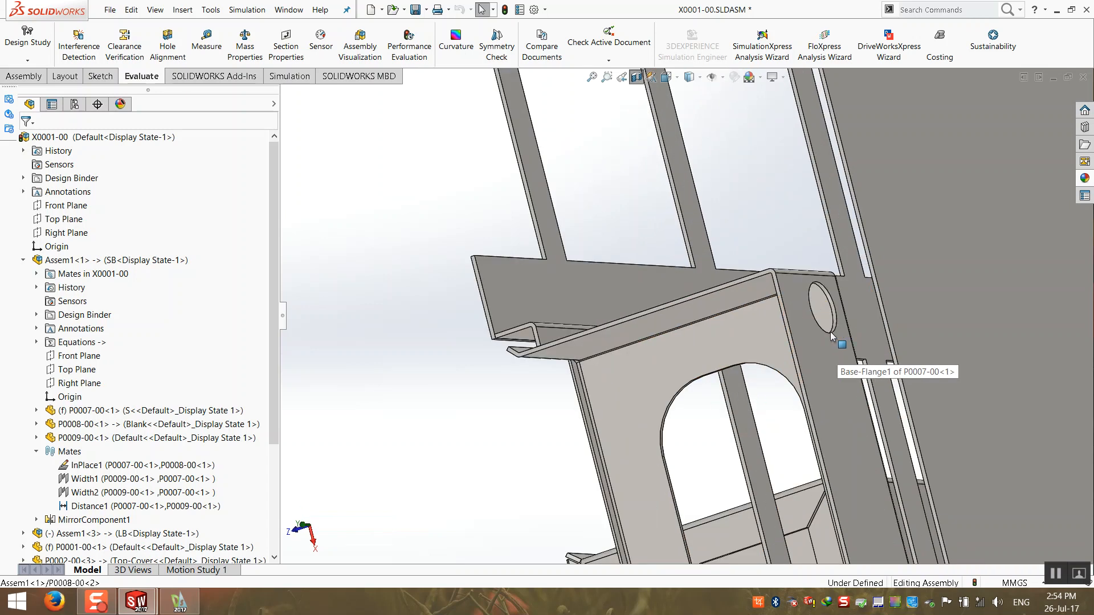
{"action": "left_click", "coordinate": [798, 303]}
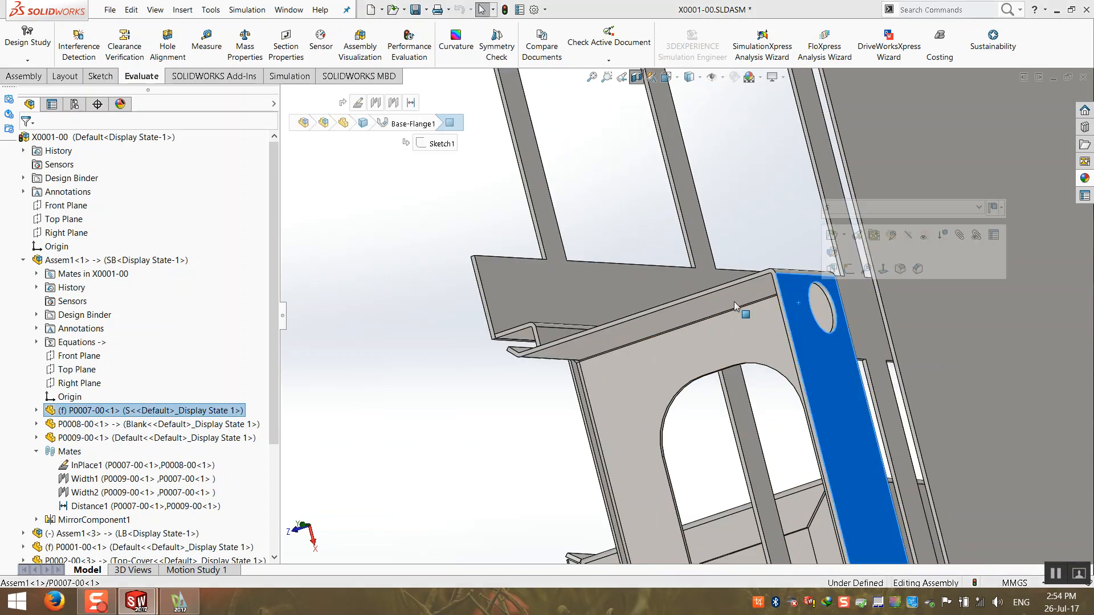
{"action": "left_click", "coordinate": [556, 340]}
{"action": "middle_click_drag", "start_coordinate": [550, 347], "coordinate": [426, 377]}
{"action": "scroll", "coordinate": [556, 344], "scroll_direction": "down", "scroll_amount": 5}
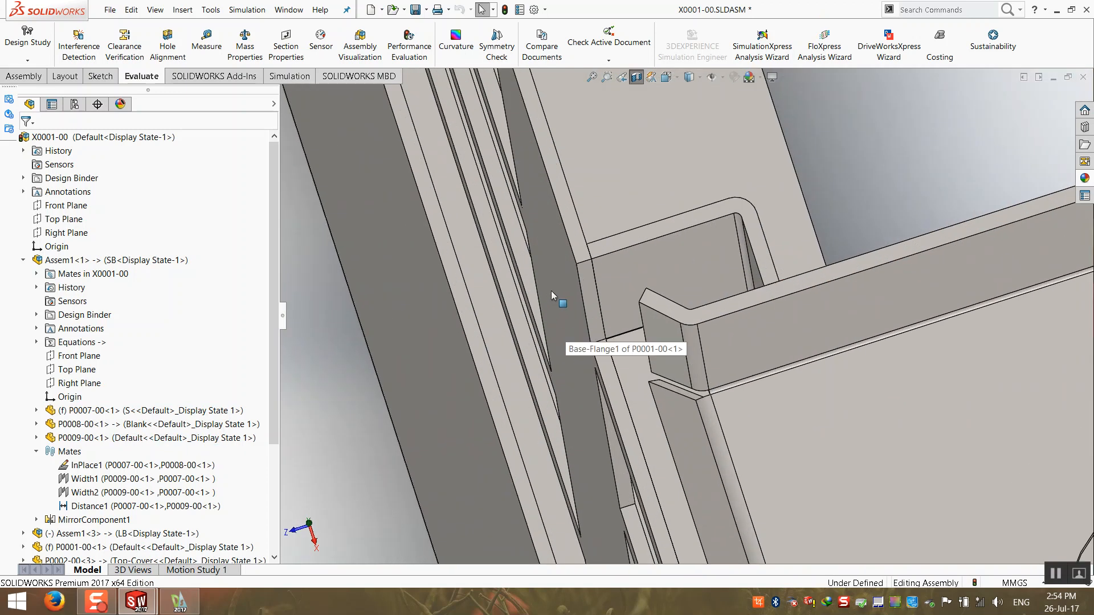
{"action": "left_click", "coordinate": [555, 335]}
{"action": "scroll", "coordinate": [555, 335], "scroll_direction": "up", "scroll_amount": 5}
{"action": "left_click", "coordinate": [572, 400]}
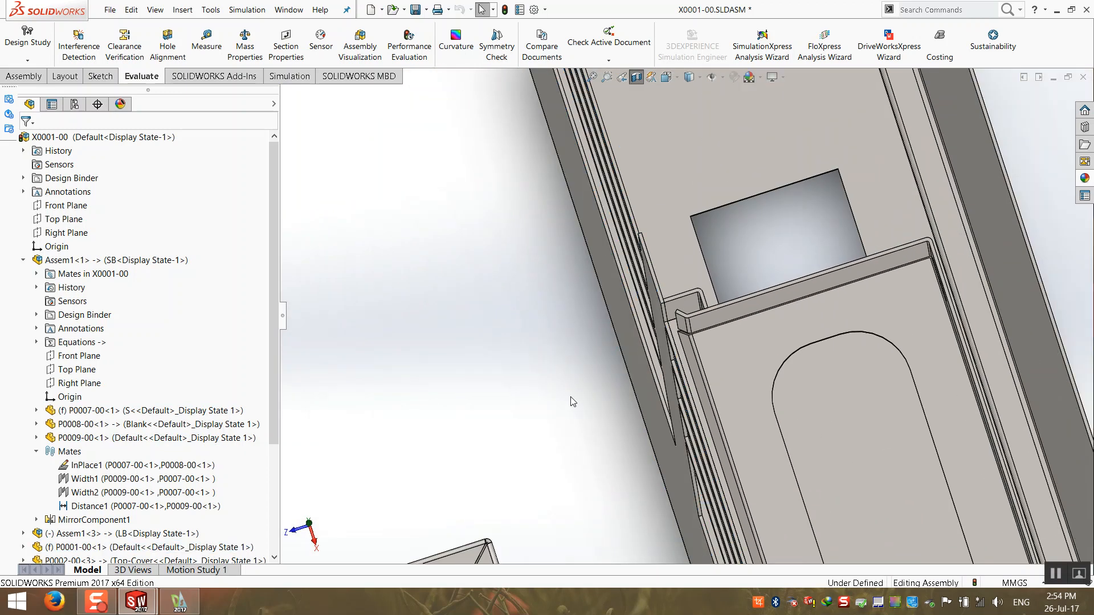
{"action": "middle_click_drag", "start_coordinate": [572, 401], "coordinate": [476, 373]}
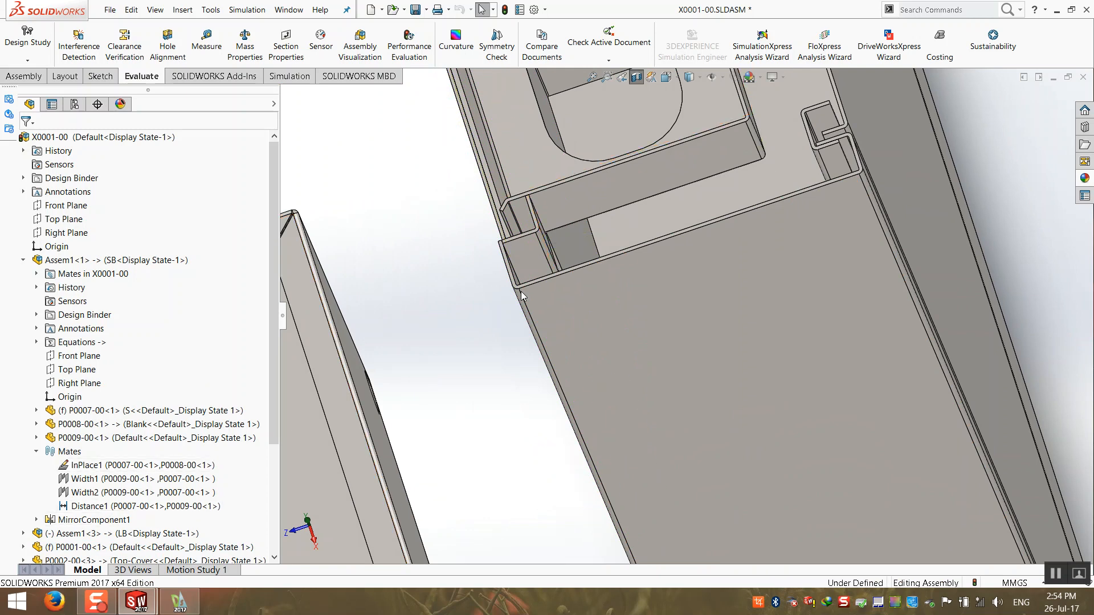
{"action": "scroll", "coordinate": [617, 255], "scroll_direction": "down", "scroll_amount": 5}
{"action": "scroll", "coordinate": [635, 249], "scroll_direction": "up", "scroll_amount": 5}
{"action": "scroll", "coordinate": [655, 273], "scroll_direction": "down", "scroll_amount": 8}
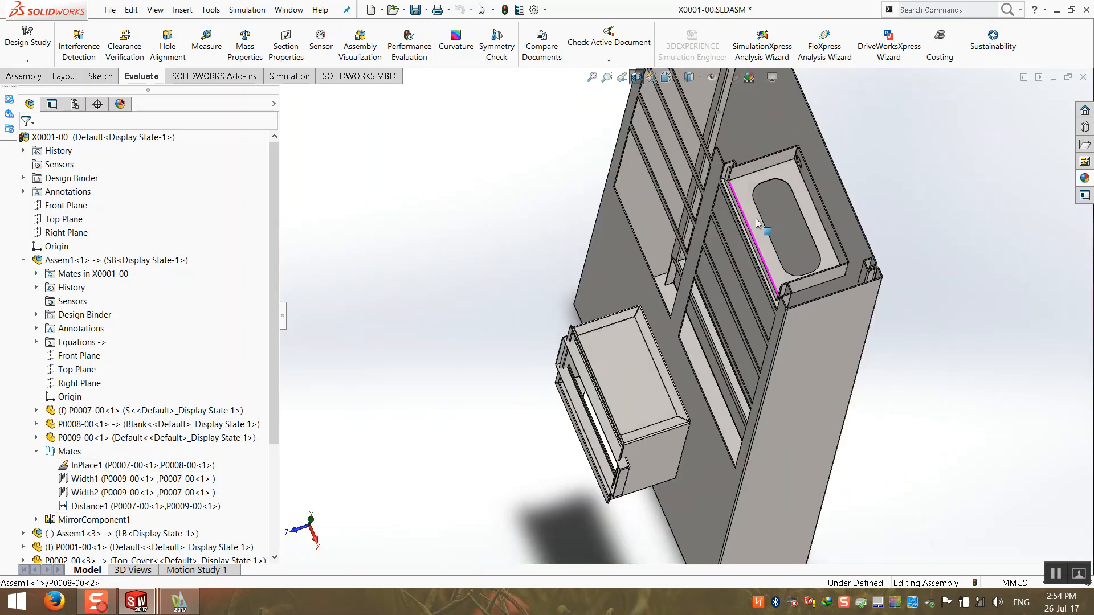
{"action": "scroll", "coordinate": [657, 280], "scroll_direction": "down", "scroll_amount": 3}
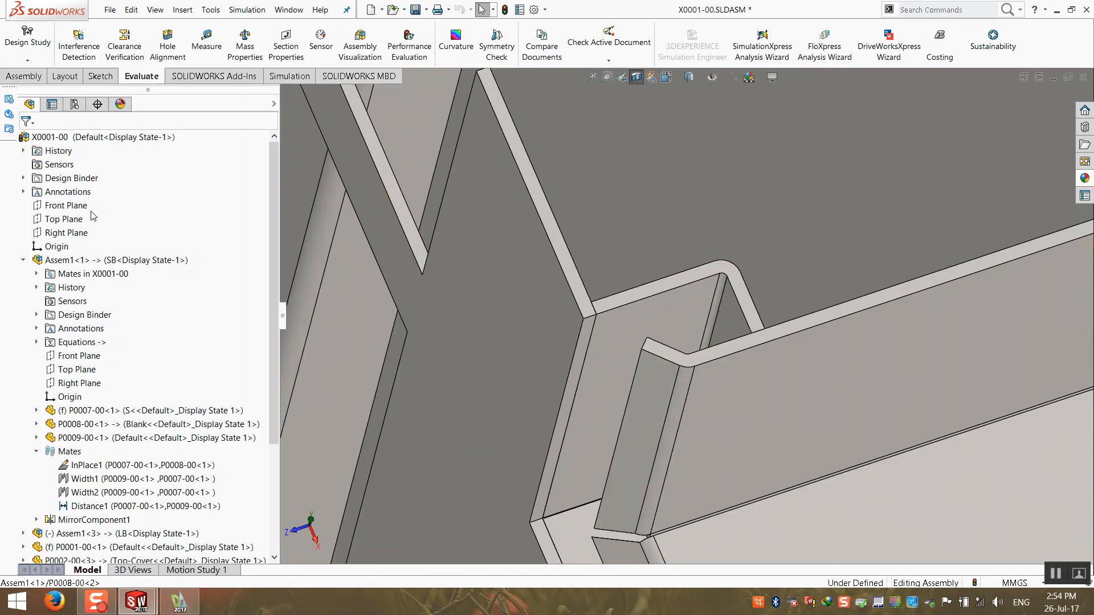
- Open the Assem1<1> sub-assembly on its own and select its Distance1 mate
{"action": "left_click", "coordinate": [93, 261]}
{"action": "right_click", "coordinate": [93, 262]}
{"action": "left_click", "coordinate": [101, 160]}
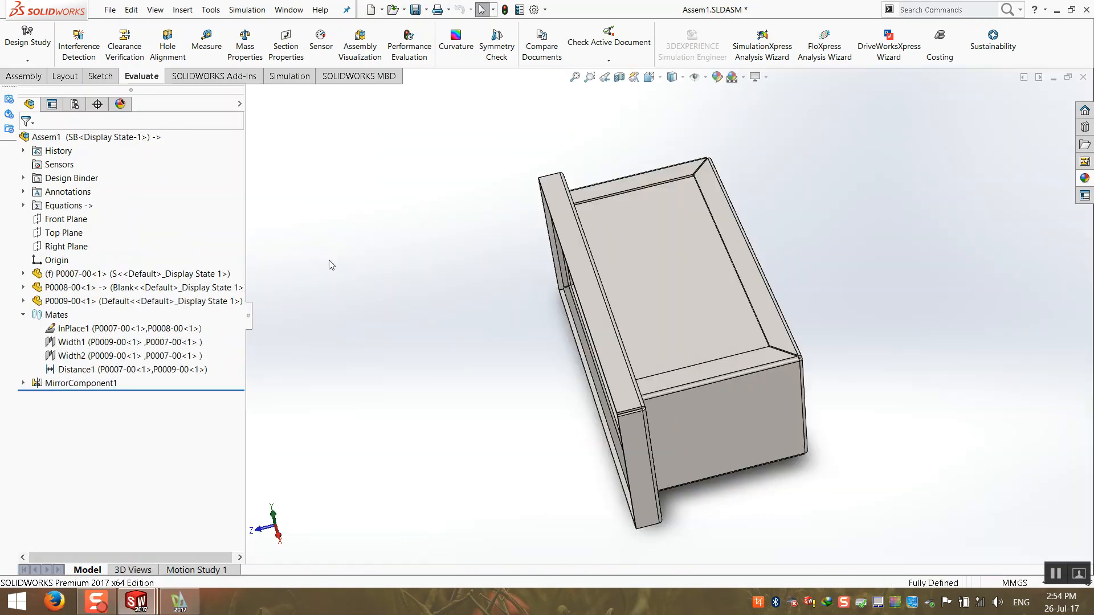
{"action": "middle_click_drag", "start_coordinate": [575, 264], "coordinate": [562, 191]}
{"action": "scroll", "coordinate": [562, 194], "scroll_direction": "down", "scroll_amount": 3}
{"action": "left_click", "coordinate": [97, 369]}
- Examine the front frame's flange corners, its contact with the box and the box's rear face
{"action": "scroll", "coordinate": [550, 123], "scroll_direction": "down", "scroll_amount": 3}
{"action": "scroll", "coordinate": [503, 309], "scroll_direction": "up", "scroll_amount": 2}
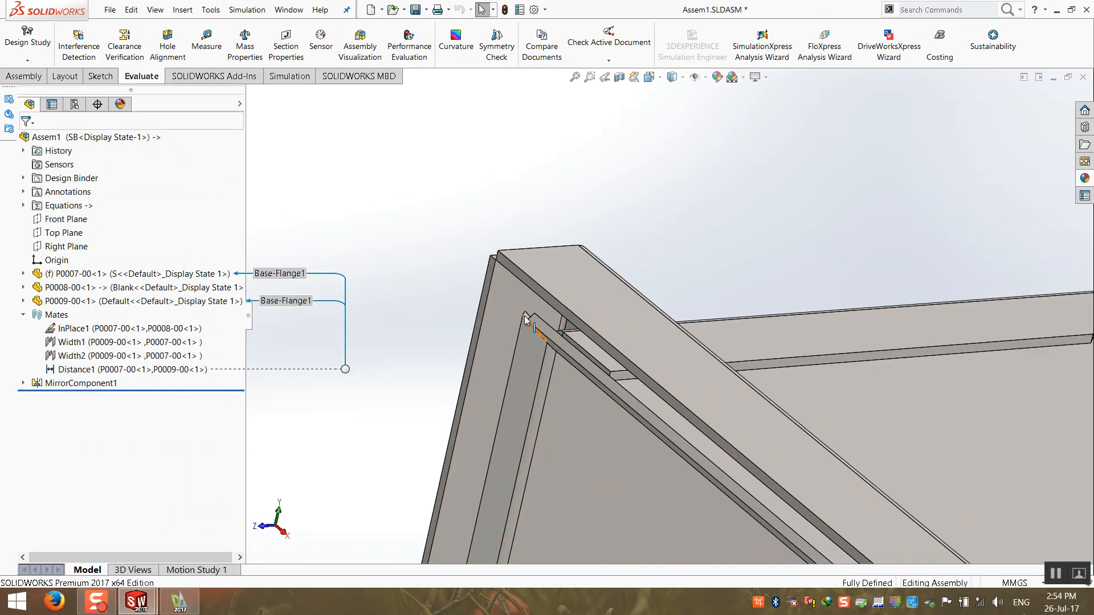
{"action": "scroll", "coordinate": [486, 272], "scroll_direction": "up", "scroll_amount": 2}
{"action": "scroll", "coordinate": [669, 269], "scroll_direction": "down", "scroll_amount": 5}
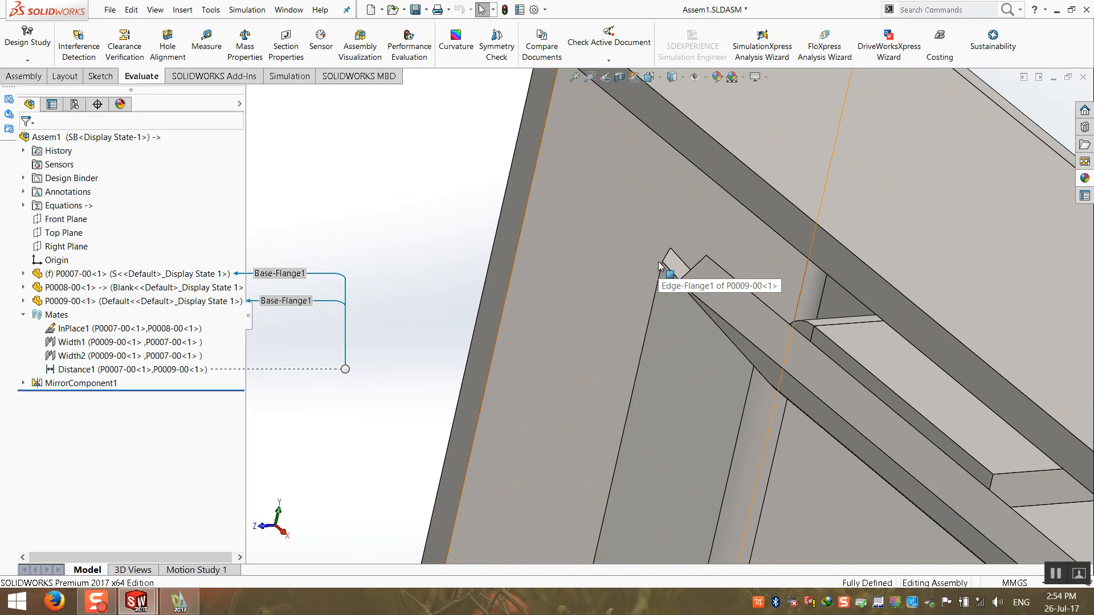
{"action": "scroll", "coordinate": [596, 283], "scroll_direction": "up", "scroll_amount": 2}
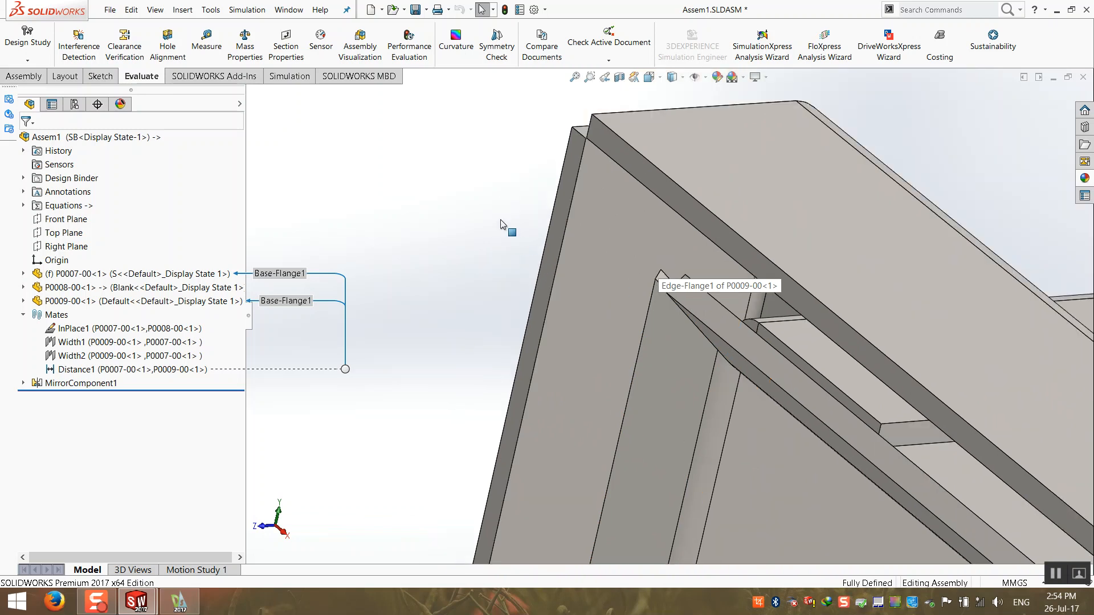
{"action": "scroll", "coordinate": [634, 347], "scroll_direction": "up", "scroll_amount": 4}
{"action": "middle_click_drag", "start_coordinate": [631, 346], "coordinate": [553, 328]}
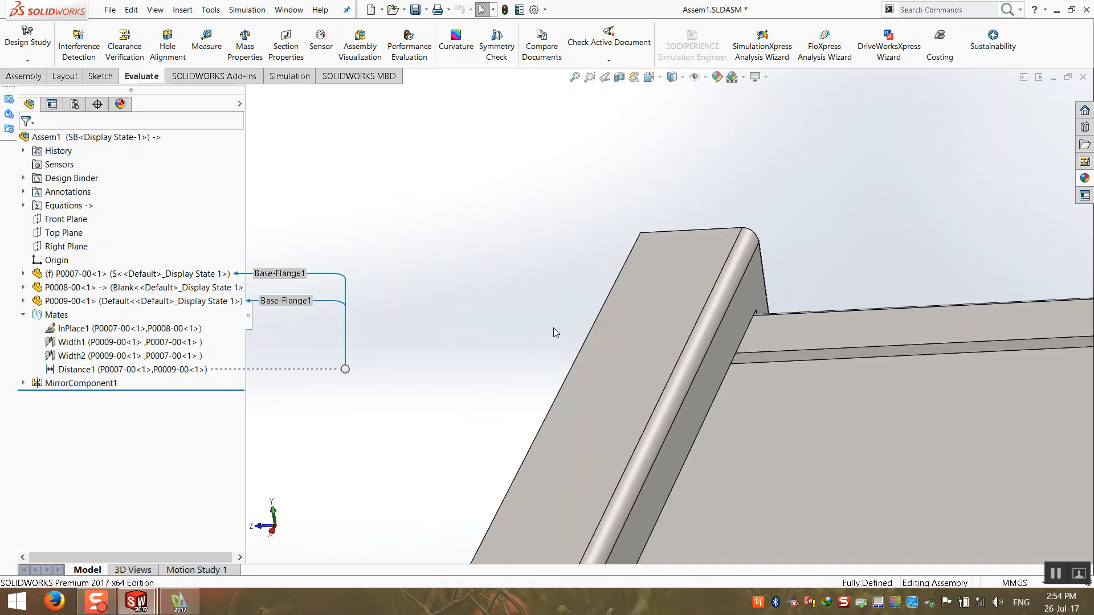
{"action": "left_click", "coordinate": [735, 346]}
{"action": "scroll", "coordinate": [776, 398], "scroll_direction": "up", "scroll_amount": 2}
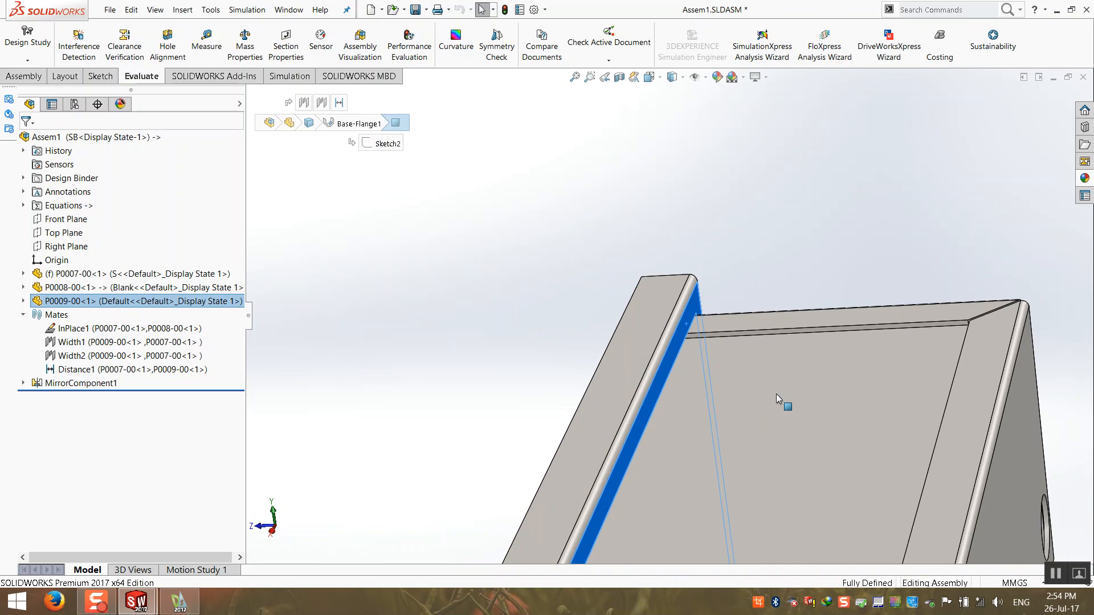
{"action": "scroll", "coordinate": [776, 397], "scroll_direction": "up", "scroll_amount": 3}
{"action": "left_click", "coordinate": [827, 390]}
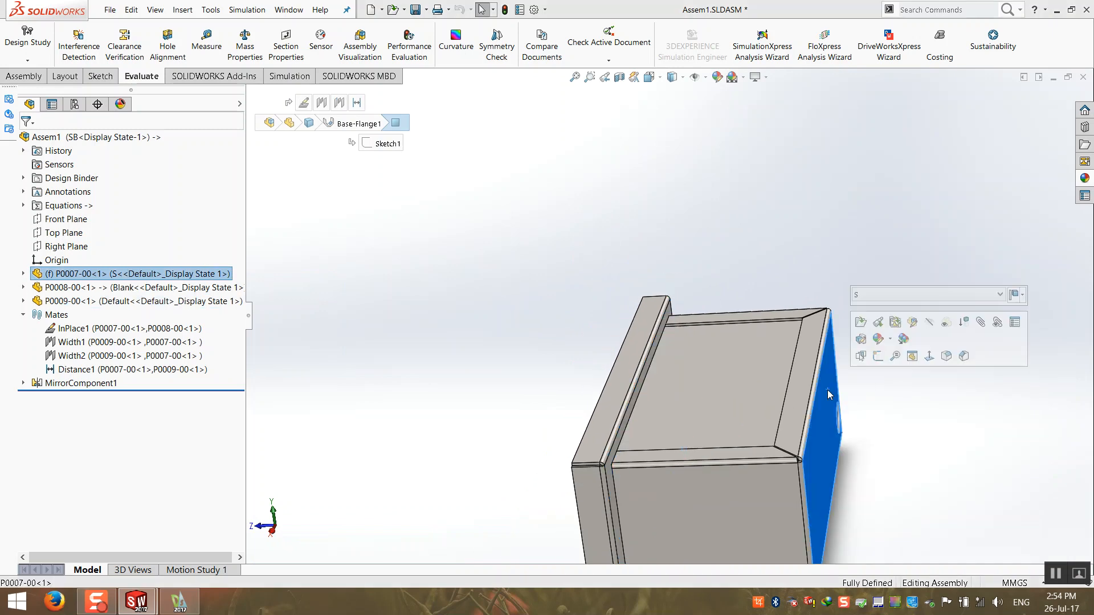
{"action": "left_click", "coordinate": [691, 267]}
{"action": "middle_click_drag", "start_coordinate": [691, 268], "coordinate": [845, 238]}
{"action": "scroll", "coordinate": [842, 256], "scroll_direction": "up", "scroll_amount": 5}
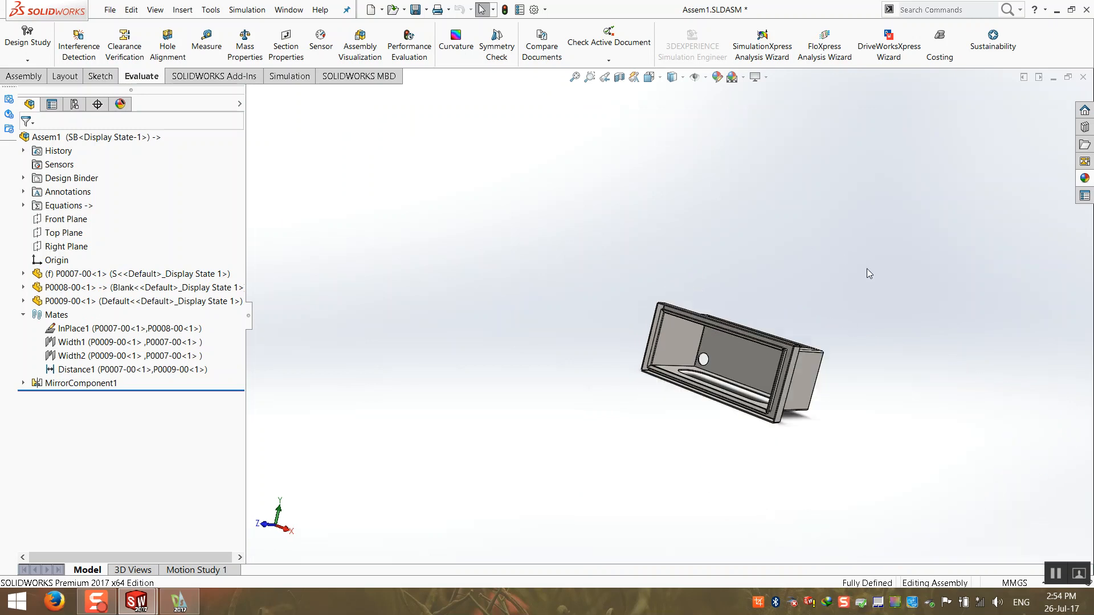
{"action": "scroll", "coordinate": [842, 257], "scroll_direction": "down", "scroll_amount": 2}
{"action": "scroll", "coordinate": [757, 447], "scroll_direction": "down", "scroll_amount": 3}
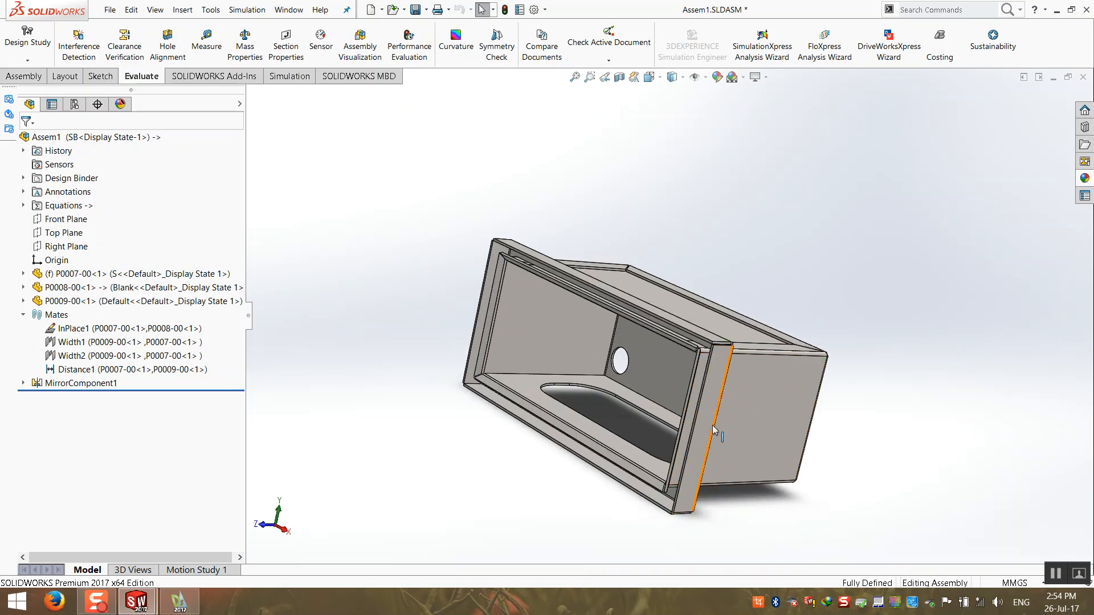
{"action": "middle_click_drag", "start_coordinate": [484, 417], "coordinate": [497, 475]}
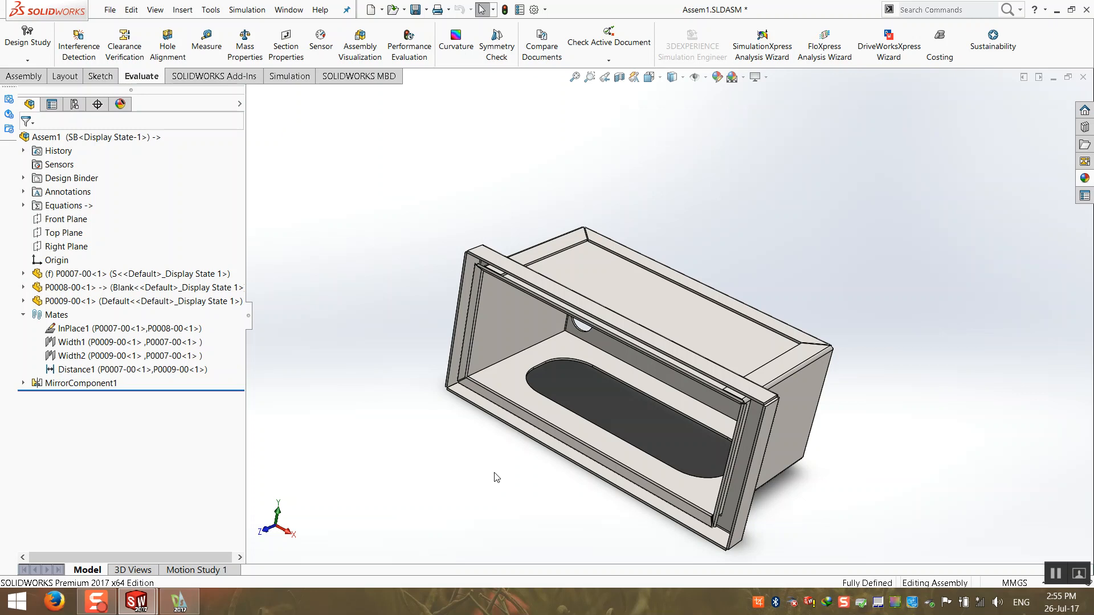
{"action": "middle_click_drag", "start_coordinate": [520, 487], "coordinate": [506, 487]}
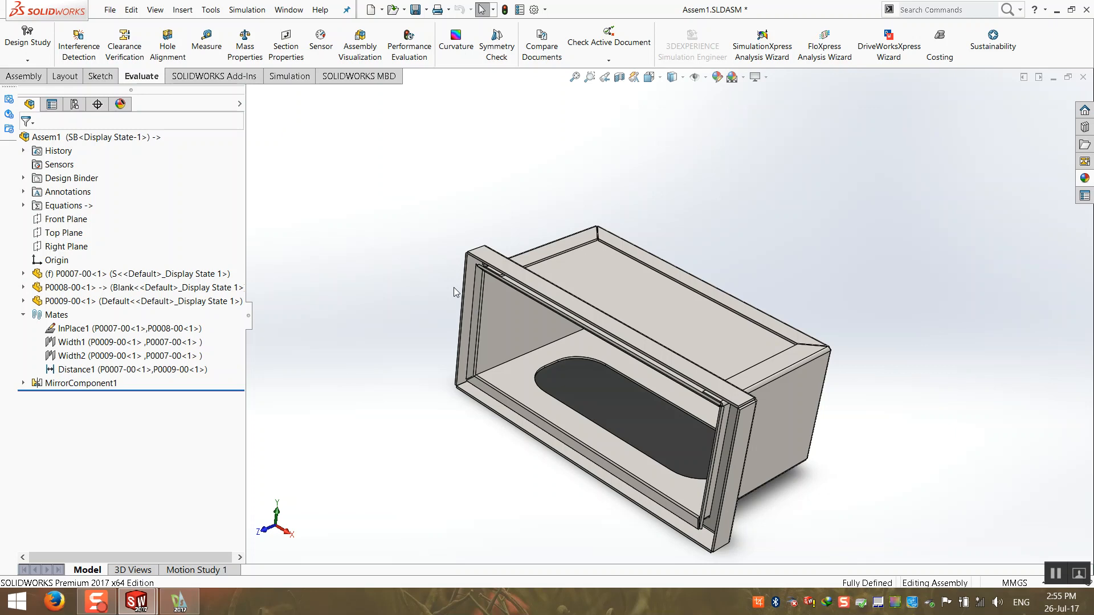
- Close the Assem1 sub-assembly with its changes saved and look over both boxes in X0001-00
{"action": "left_click", "coordinate": [1084, 77]}
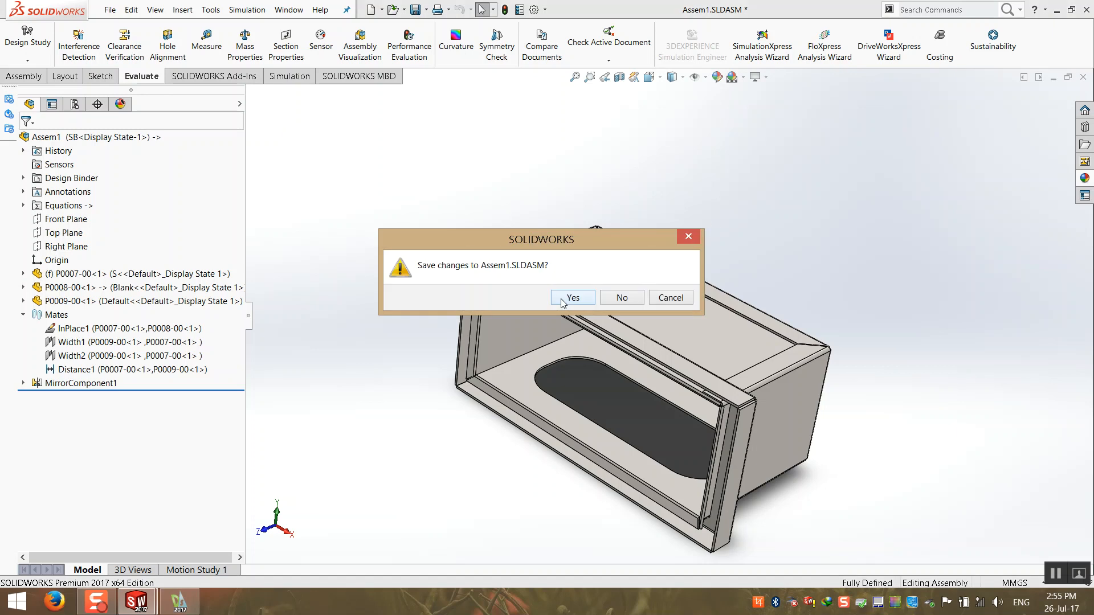
{"action": "left_click", "coordinate": [567, 299]}
{"action": "scroll", "coordinate": [582, 364], "scroll_direction": "up", "scroll_amount": 10}
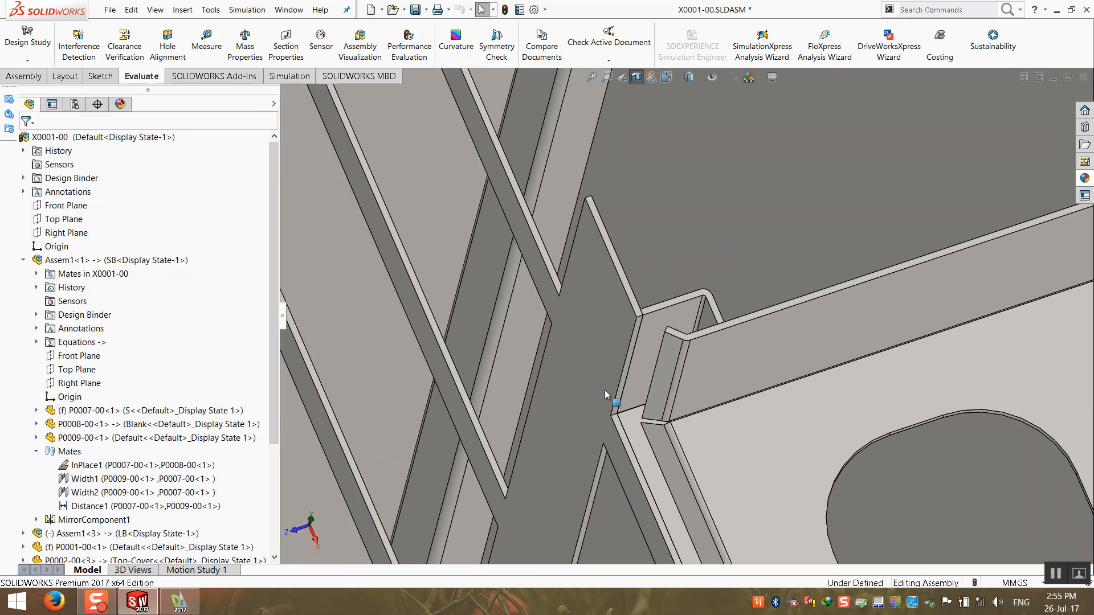
{"action": "middle_click_drag", "start_coordinate": [634, 403], "coordinate": [590, 350]}
{"action": "scroll", "coordinate": [592, 353], "scroll_direction": "up", "scroll_amount": 5}
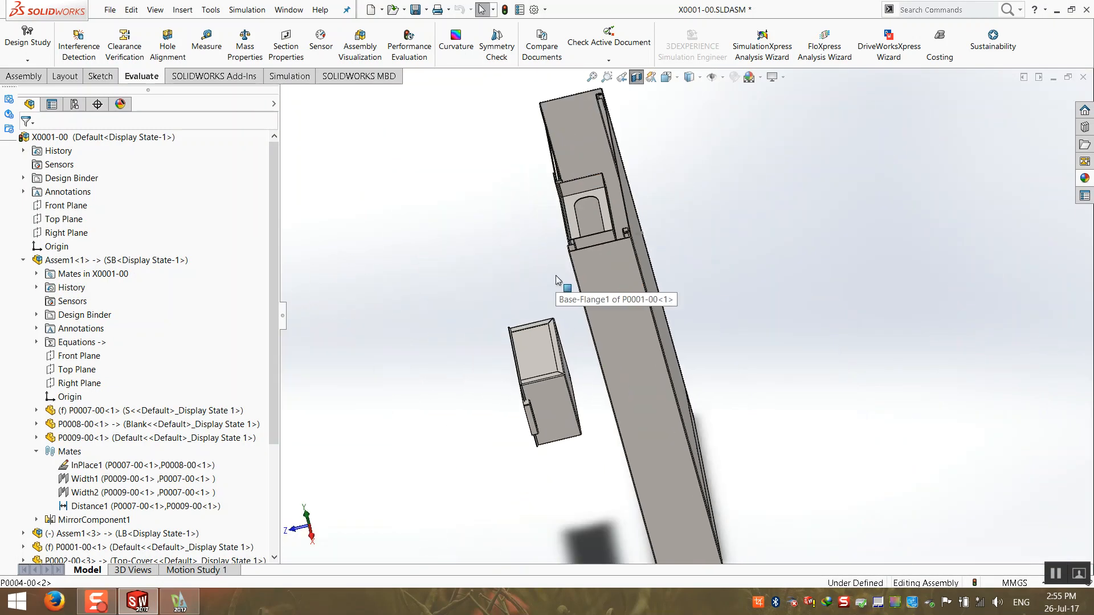
{"action": "scroll", "coordinate": [555, 275], "scroll_direction": "down", "scroll_amount": 10}
{"action": "middle_click_drag", "start_coordinate": [589, 251], "coordinate": [656, 337]}
{"action": "scroll", "coordinate": [656, 337], "scroll_direction": "up", "scroll_amount": 8}
{"action": "scroll", "coordinate": [554, 486], "scroll_direction": "down", "scroll_amount": 4}
- Collapse the component tree, open the LB sub-assembly Assem1<3>, and open its front frame part P0009-00
{"action": "key", "text": "shift+c"}
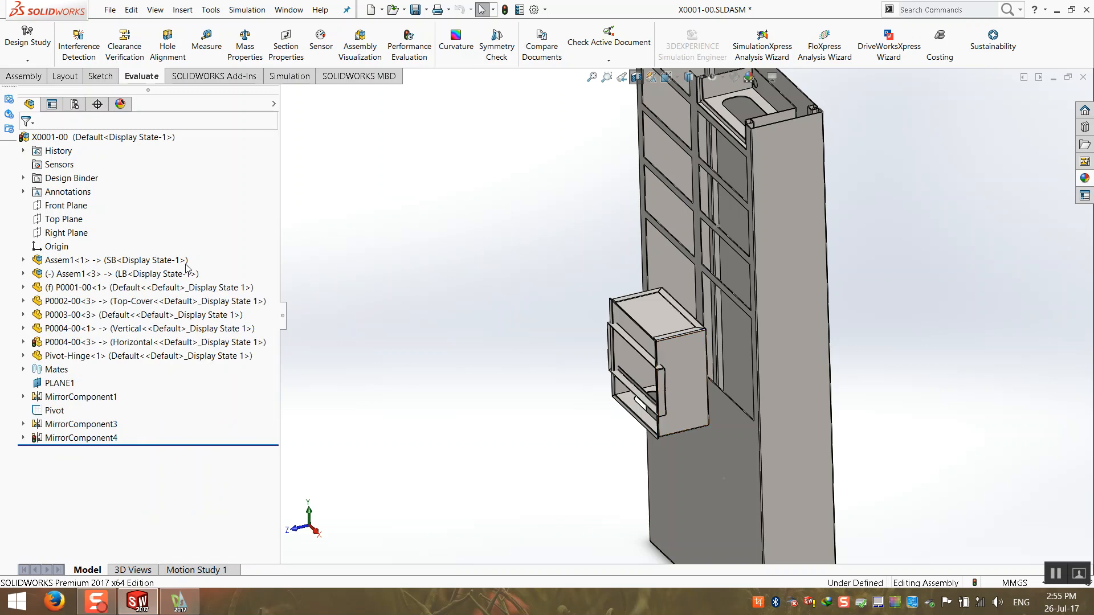
{"action": "right_click", "coordinate": [91, 275]}
{"action": "left_click", "coordinate": [118, 178]}
{"action": "middle_click_drag", "start_coordinate": [654, 426], "coordinate": [531, 373]}
{"action": "right_click", "coordinate": [536, 296]}
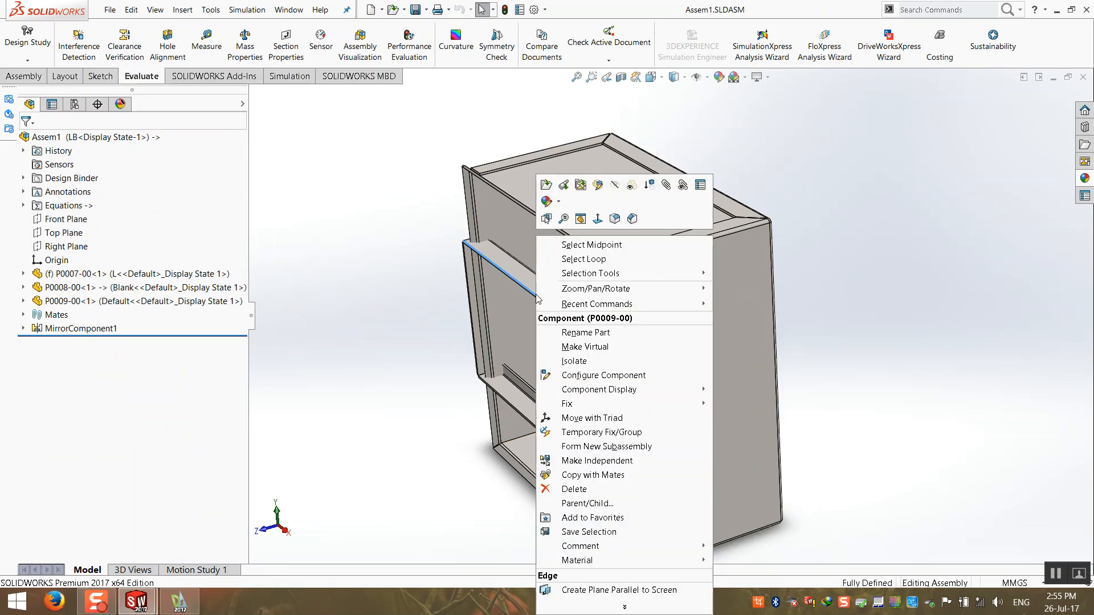
{"action": "left_click", "coordinate": [545, 185]}
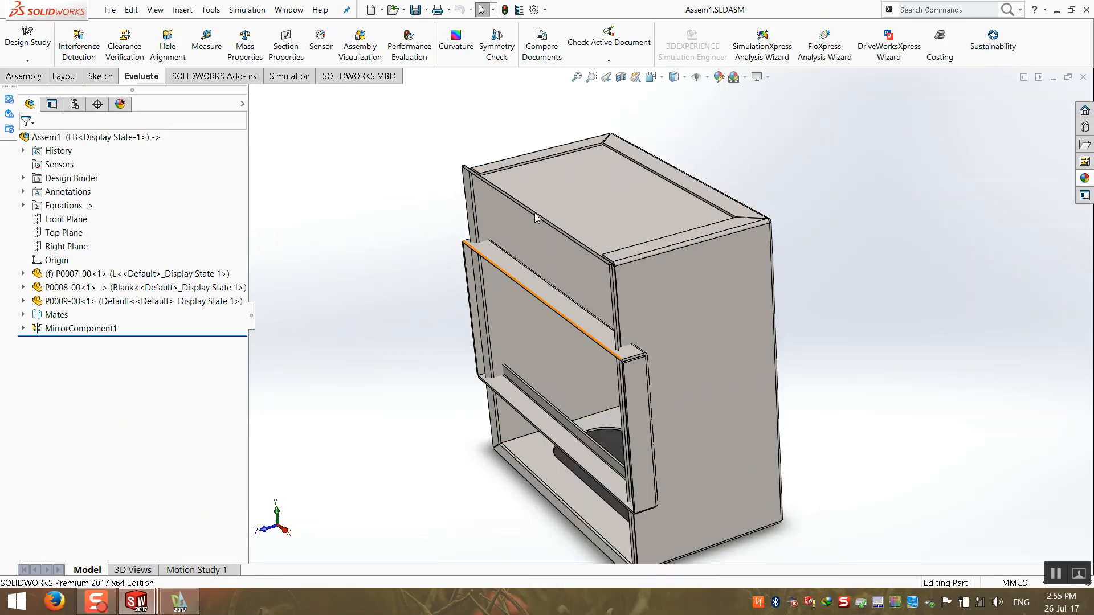
- Rename the Default configuration of P0009-00 to SF
{"action": "left_click", "coordinate": [74, 104]}
{"action": "left_click", "coordinate": [78, 161]}
{"action": "left_click", "coordinate": [78, 161]}
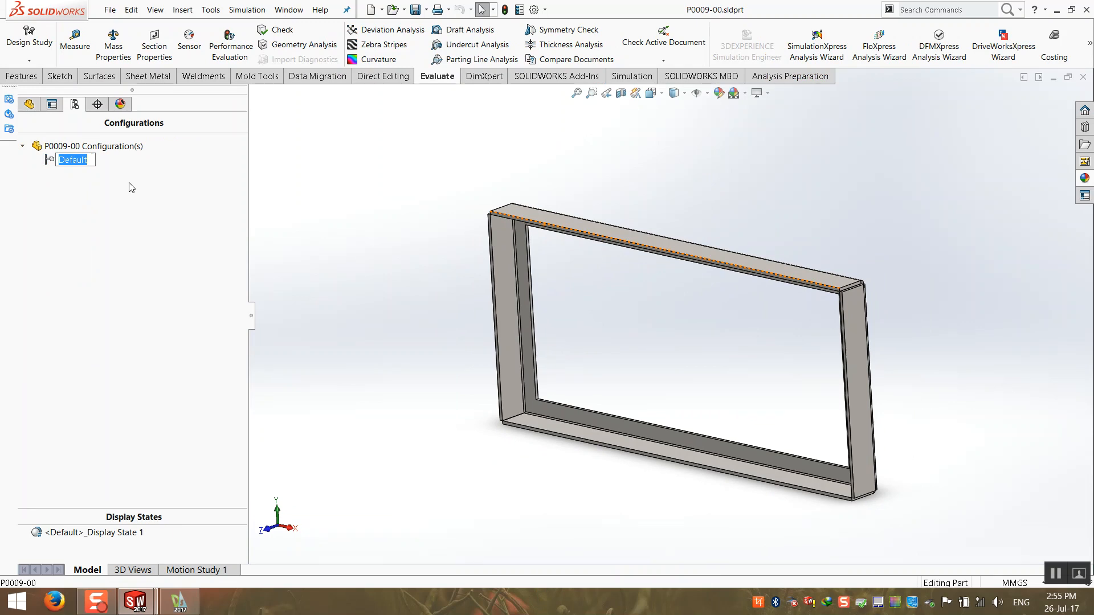
{"action": "type", "text": "SF"}
{"action": "key", "text": "Return"}
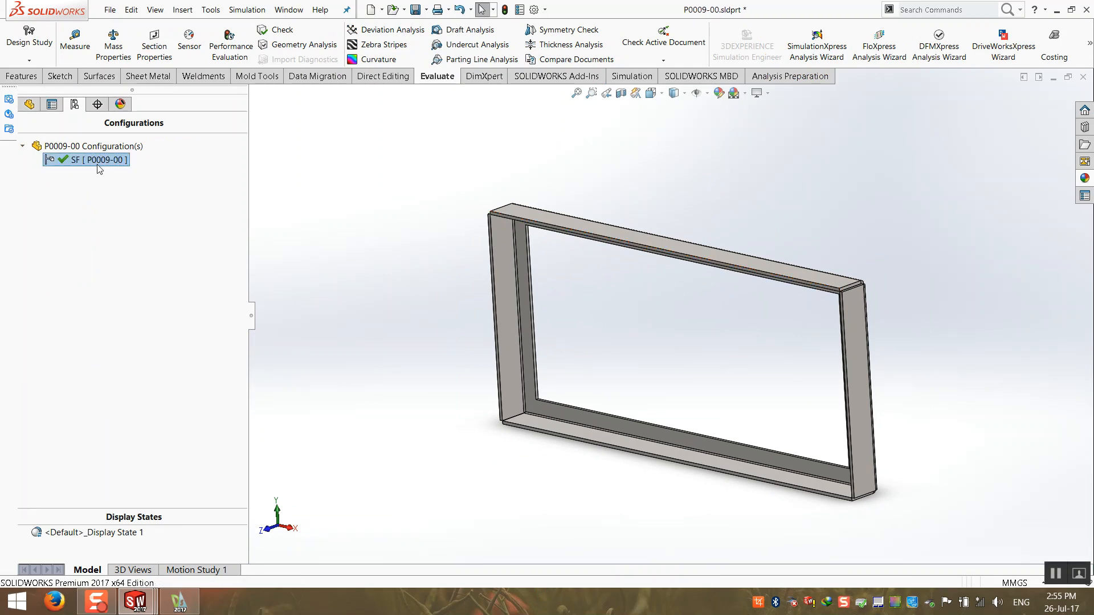
- Add a configuration named LF to P0009-00 with the Suppress features option turned off
{"action": "right_click", "coordinate": [93, 149]}
{"action": "left_click", "coordinate": [126, 169]}
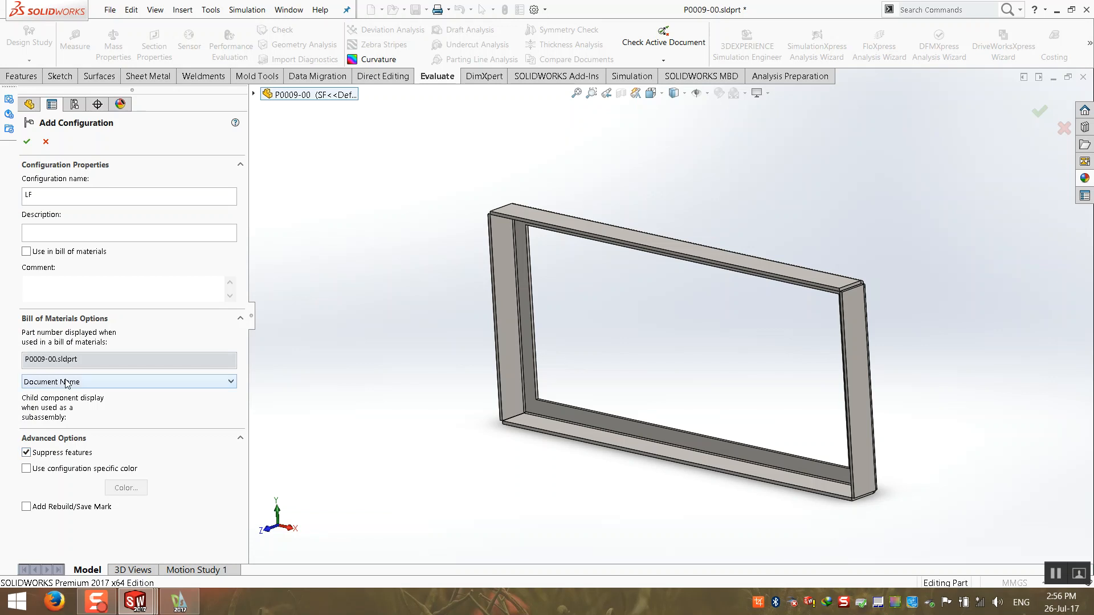
{"action": "left_click", "coordinate": [64, 452]}
{"action": "left_click", "coordinate": [27, 142]}
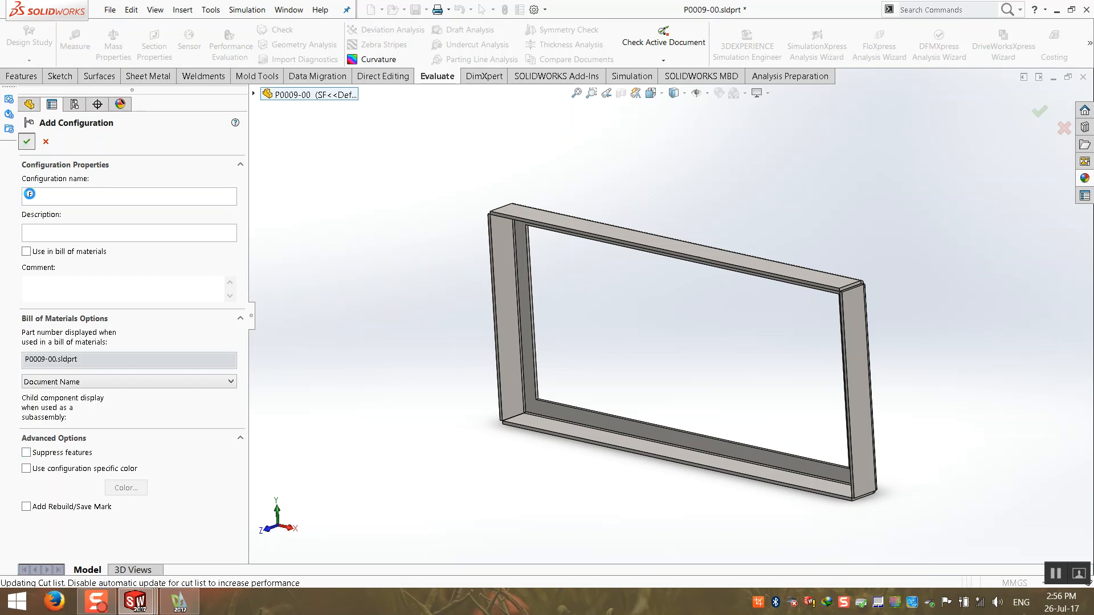
- Open the SF configuration's properties and accept them
{"action": "right_click", "coordinate": [79, 167]}
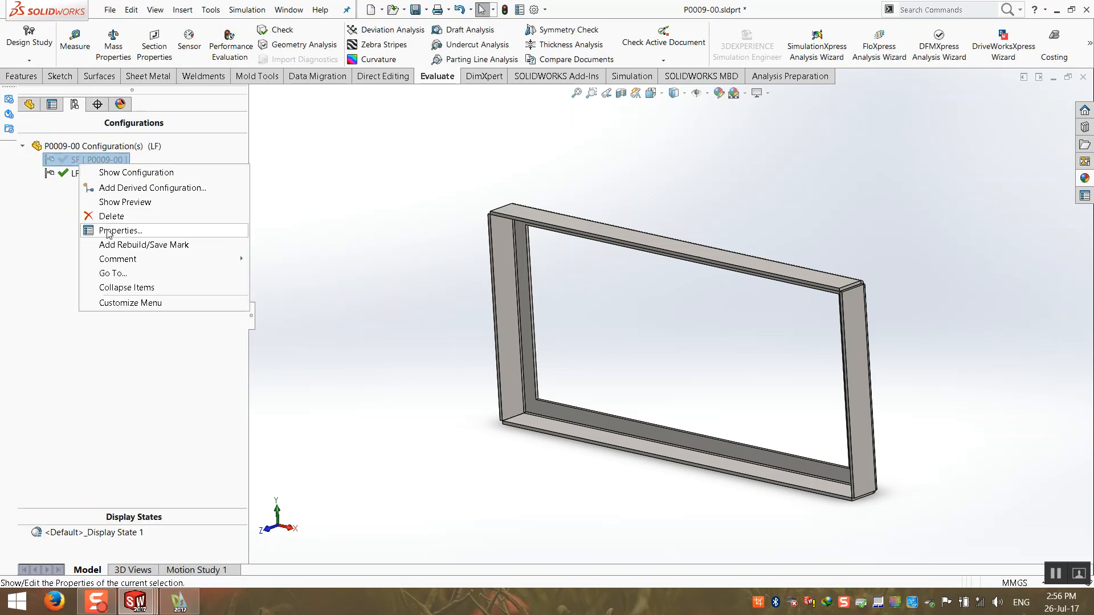
{"action": "left_click", "coordinate": [103, 232]}
{"action": "left_click", "coordinate": [27, 142]}
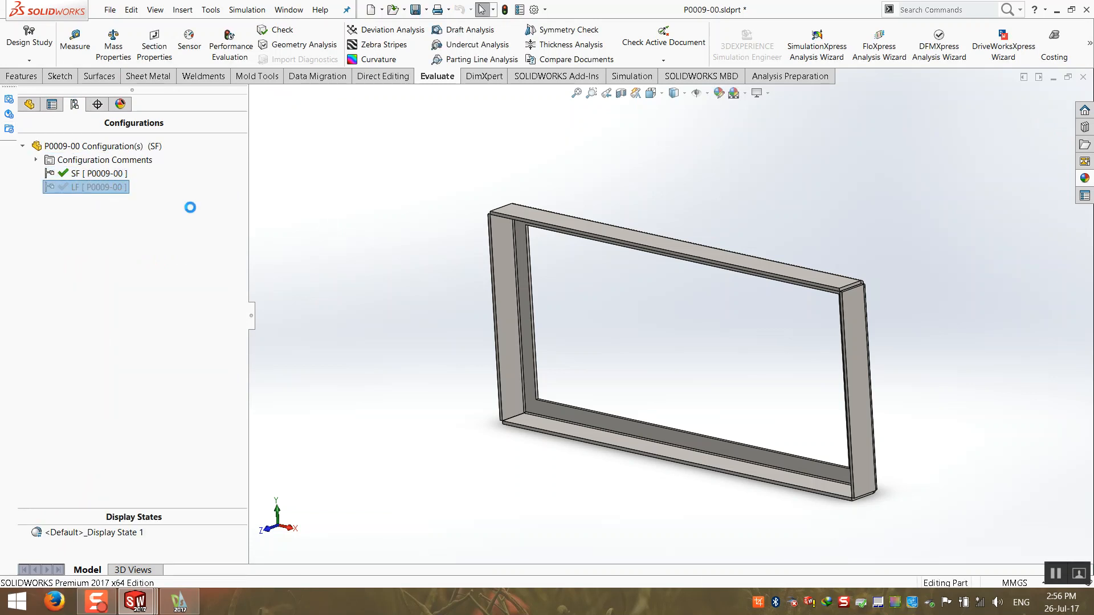
- View the LF configuration of P0009-00 in isometric orientation, then save and close the part
{"action": "left_click", "coordinate": [30, 105]}
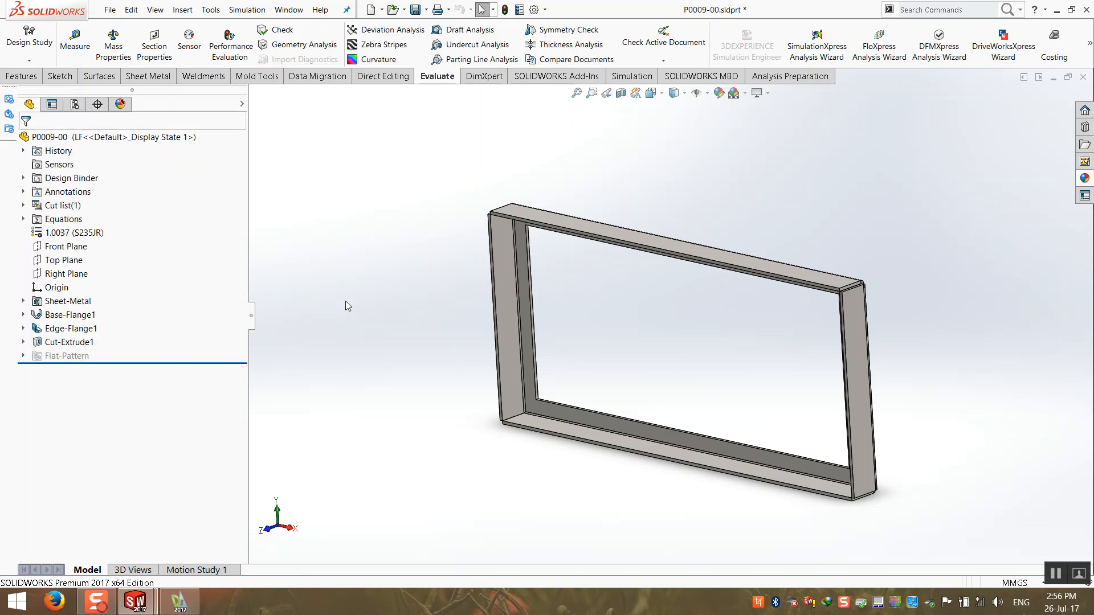
{"action": "middle_click_drag", "start_coordinate": [345, 302], "coordinate": [335, 341]}
{"action": "key", "text": "ctrl+7"}
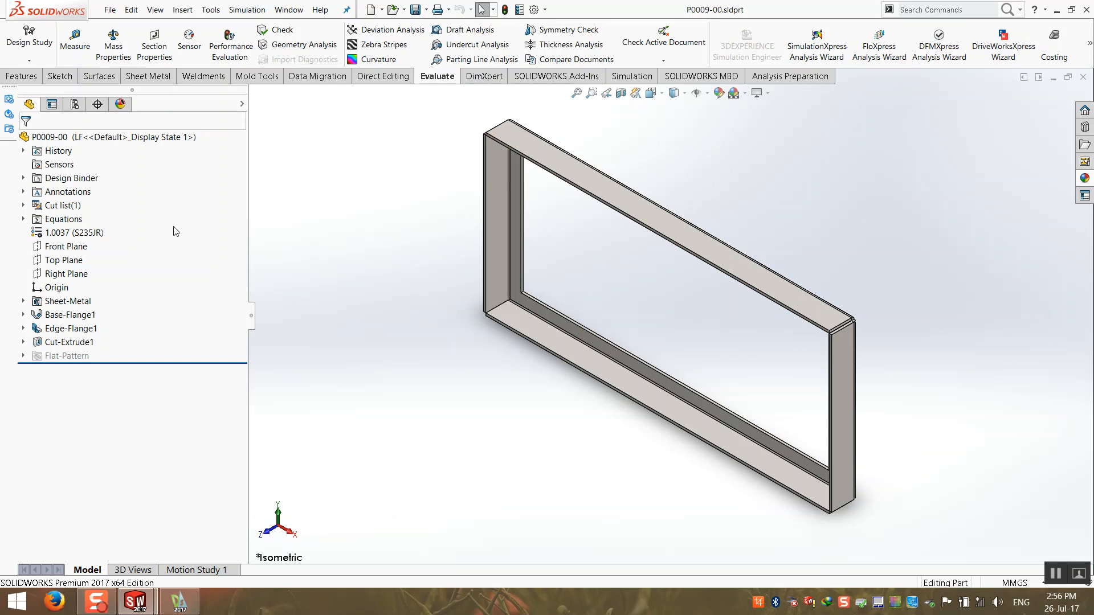
{"action": "left_click", "coordinate": [1084, 78]}
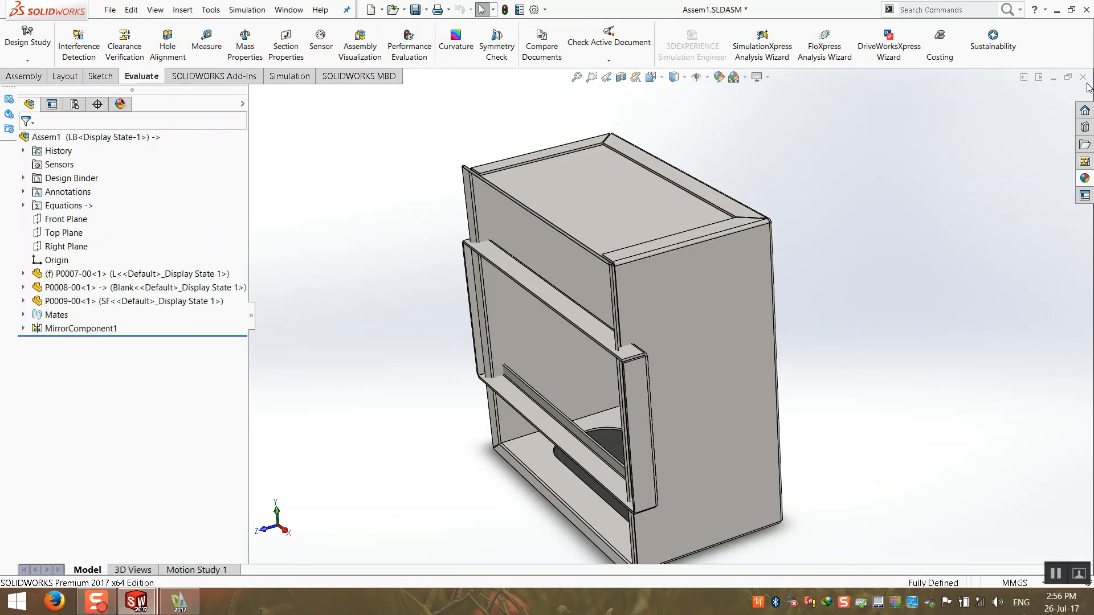
- Measure the distance between the top and bottom flange faces of the box part P0007-00 in the LB sub-assembly
{"action": "middle_click_drag", "start_coordinate": [691, 286], "coordinate": [460, 225]}
{"action": "left_click", "coordinate": [206, 40]}
{"action": "middle_click_drag", "start_coordinate": [643, 274], "coordinate": [650, 293]}
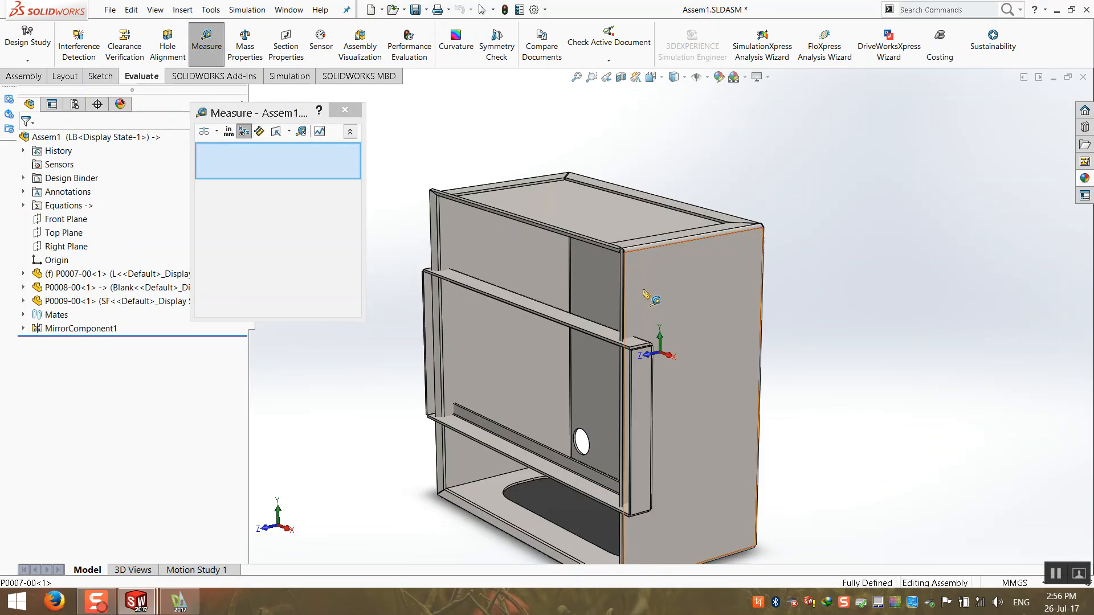
{"action": "scroll", "coordinate": [650, 294], "scroll_direction": "down", "scroll_amount": 3}
{"action": "left_click", "coordinate": [637, 261]}
{"action": "scroll", "coordinate": [634, 258], "scroll_direction": "up", "scroll_amount": 3}
{"action": "middle_click_drag", "start_coordinate": [634, 257], "coordinate": [604, 393]}
{"action": "scroll", "coordinate": [598, 393], "scroll_direction": "down", "scroll_amount": 5}
{"action": "left_click", "coordinate": [615, 373]}
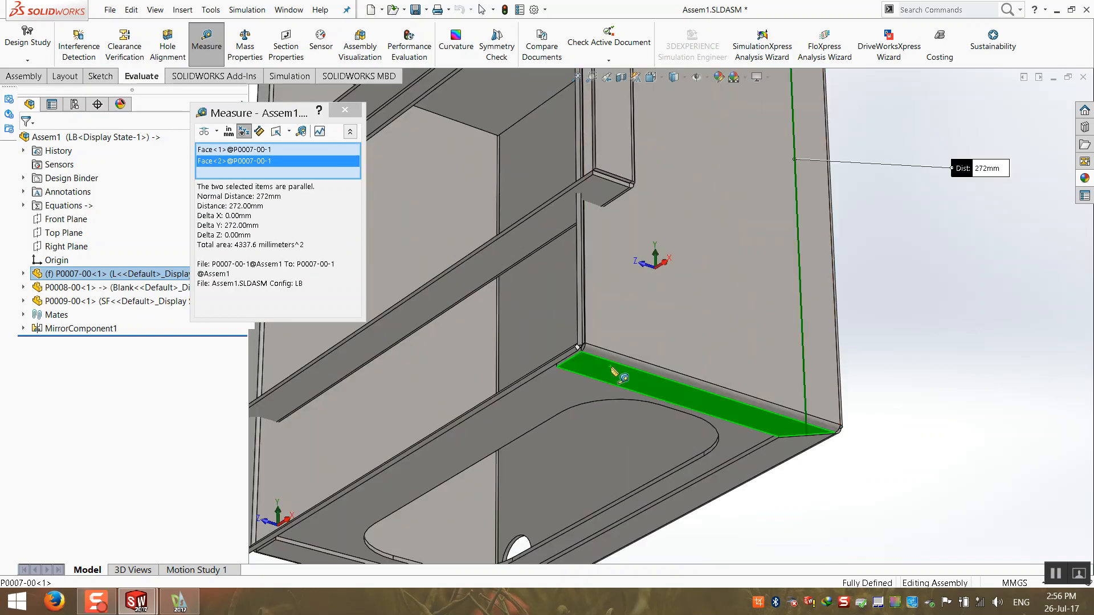
{"action": "scroll", "coordinate": [618, 376], "scroll_direction": "up", "scroll_amount": 3}
{"action": "middle_click_drag", "start_coordinate": [803, 265], "coordinate": [517, 219]}
{"action": "key", "text": "Escape"}
- Open the front frame part P0009-00 from the sub-assembly and show the sketch dimensions of Base-Flange1
{"action": "right_click", "coordinate": [523, 222]}
{"action": "left_click", "coordinate": [534, 142]}
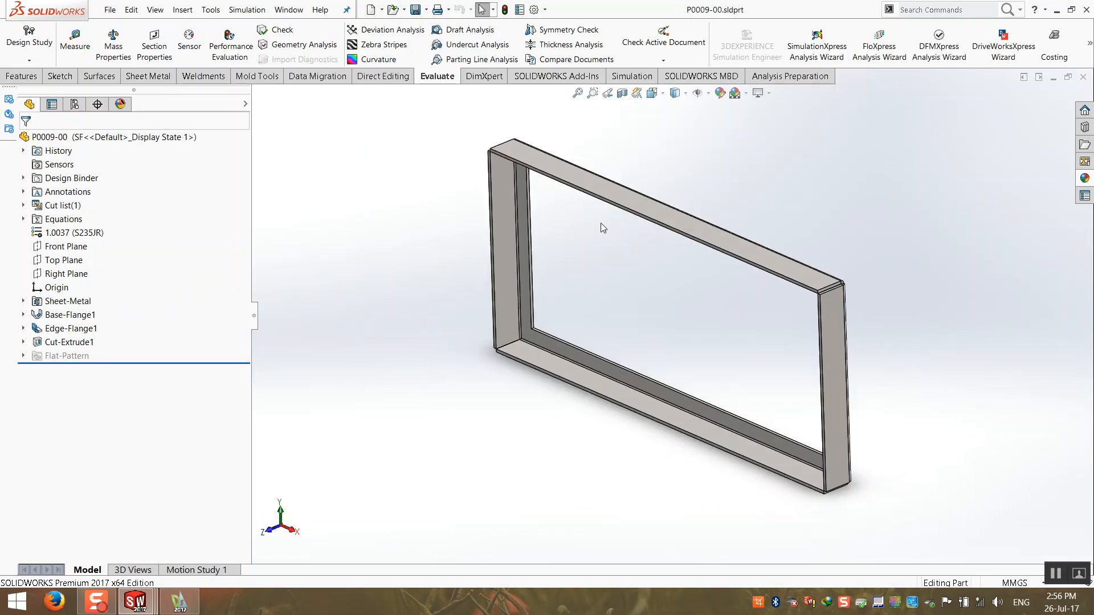
{"action": "left_click", "coordinate": [580, 173]}
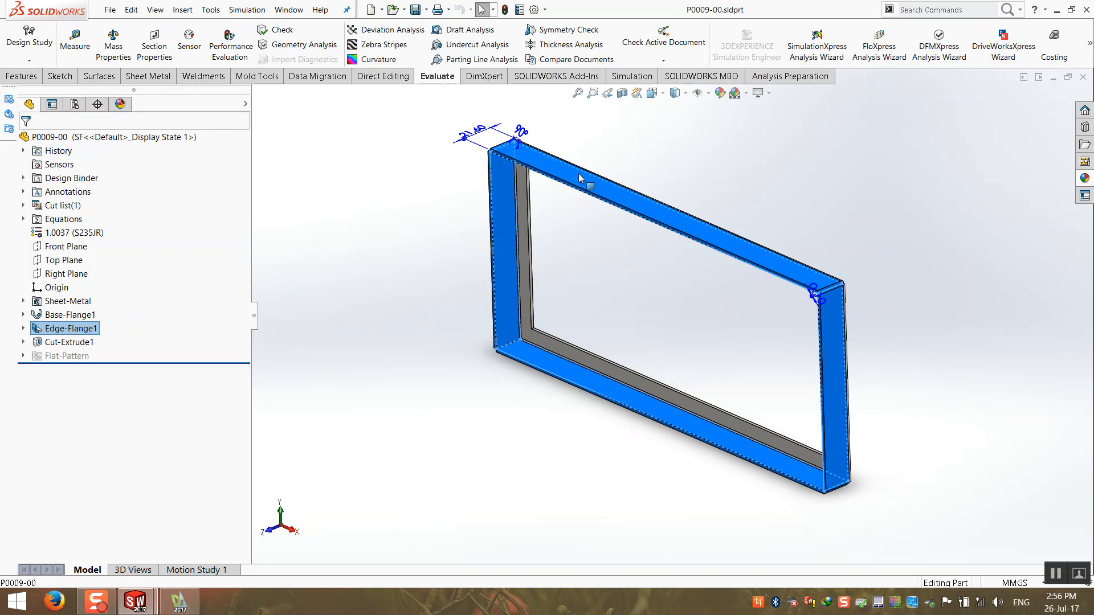
{"action": "left_click", "coordinate": [381, 283]}
{"action": "left_click", "coordinate": [70, 315]}
{"action": "mouse_move", "coordinate": [497, 325]}
{"action": "middle_mouse_down"}
{"action": "mouse_move", "coordinate": [505, 312]}
{"action": "mouse_move", "coordinate": [473, 334]}
{"action": "mouse_move", "coordinate": [527, 315]}
{"action": "mouse_move", "coordinate": [513, 325]}
{"action": "middle_mouse_up"}
- Configure the frame's height dimension D1 of Sketch2 to 280 mm for the LF configuration
{"action": "left_click", "coordinate": [336, 185]}
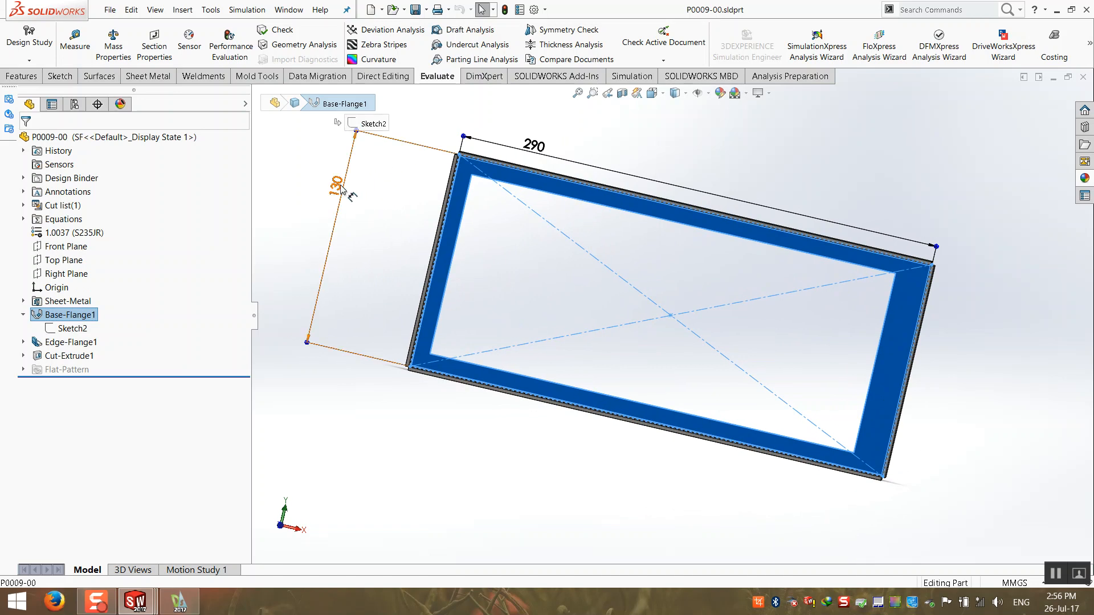
{"action": "right_click", "coordinate": [339, 187]}
{"action": "left_click", "coordinate": [381, 312]}
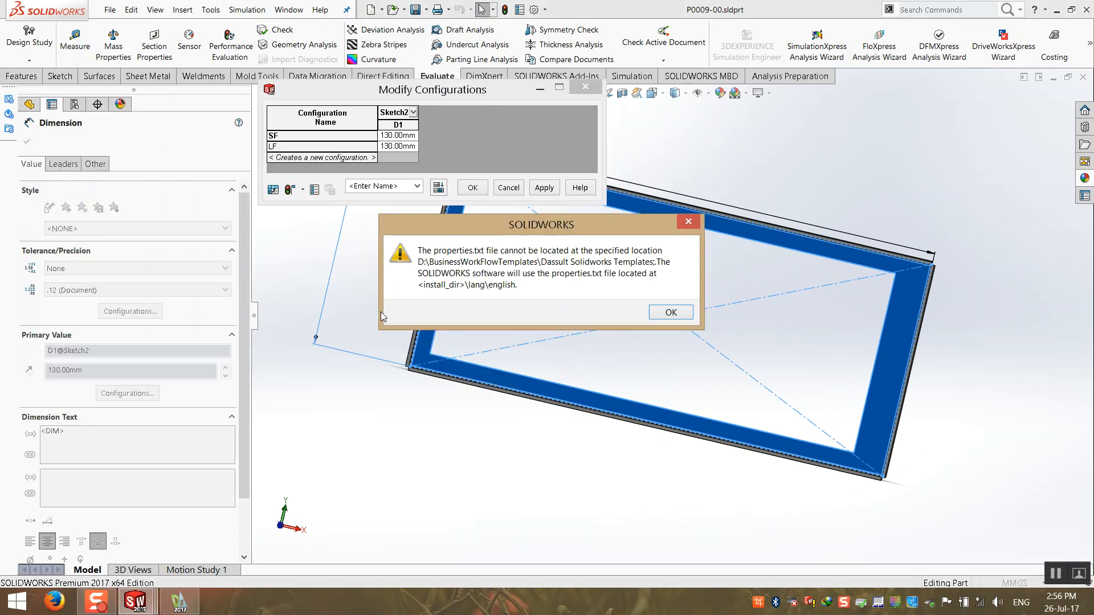
{"action": "left_click", "coordinate": [671, 315]}
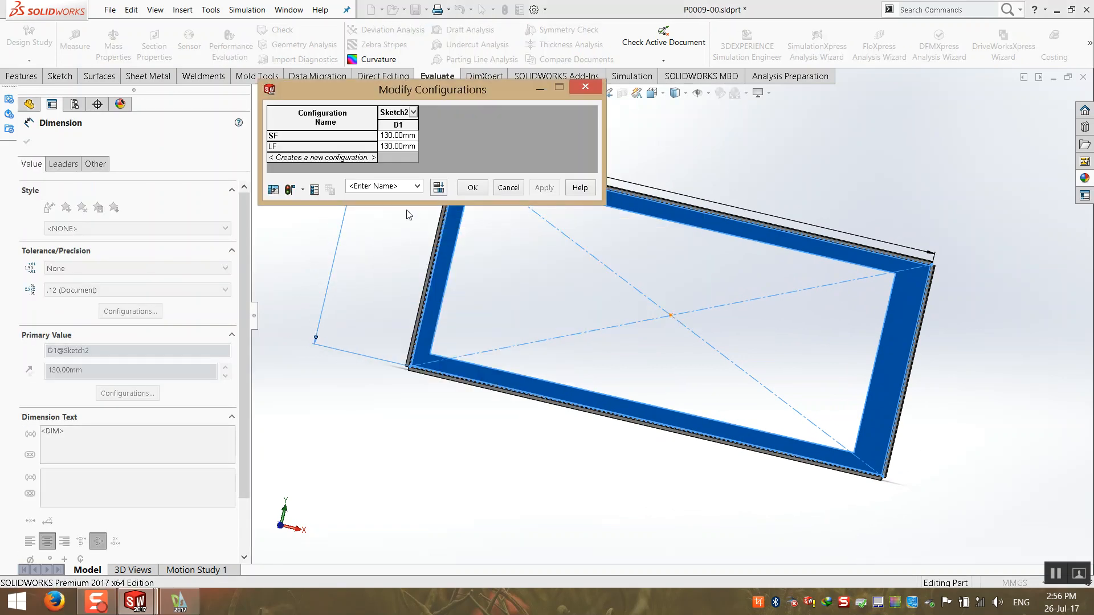
{"action": "left_click_drag", "start_coordinate": [420, 95], "coordinate": [653, 161]}
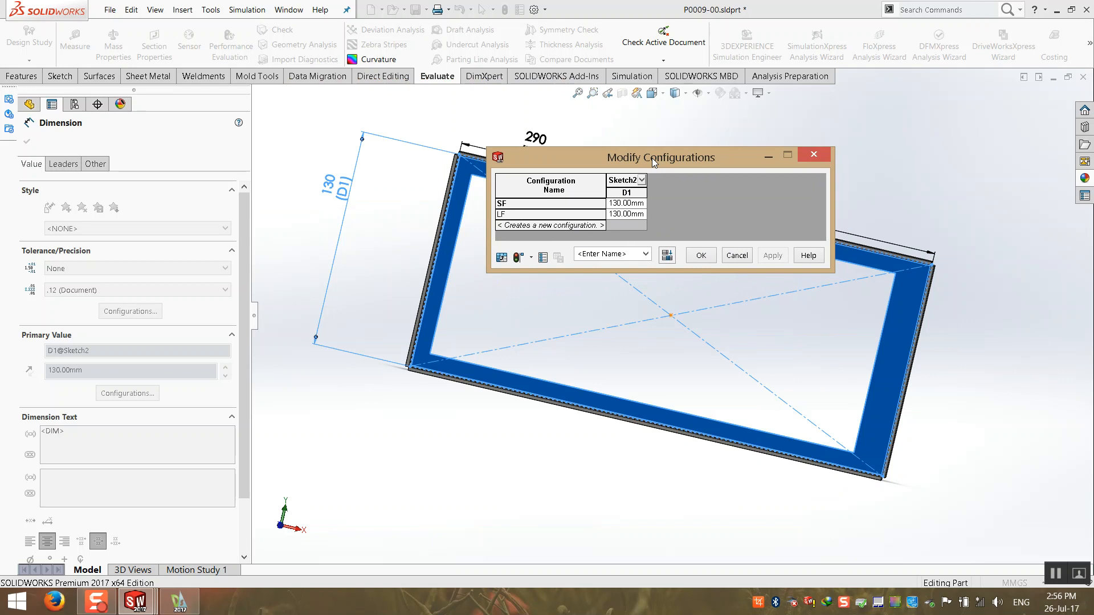
{"action": "left_click", "coordinate": [627, 214]}
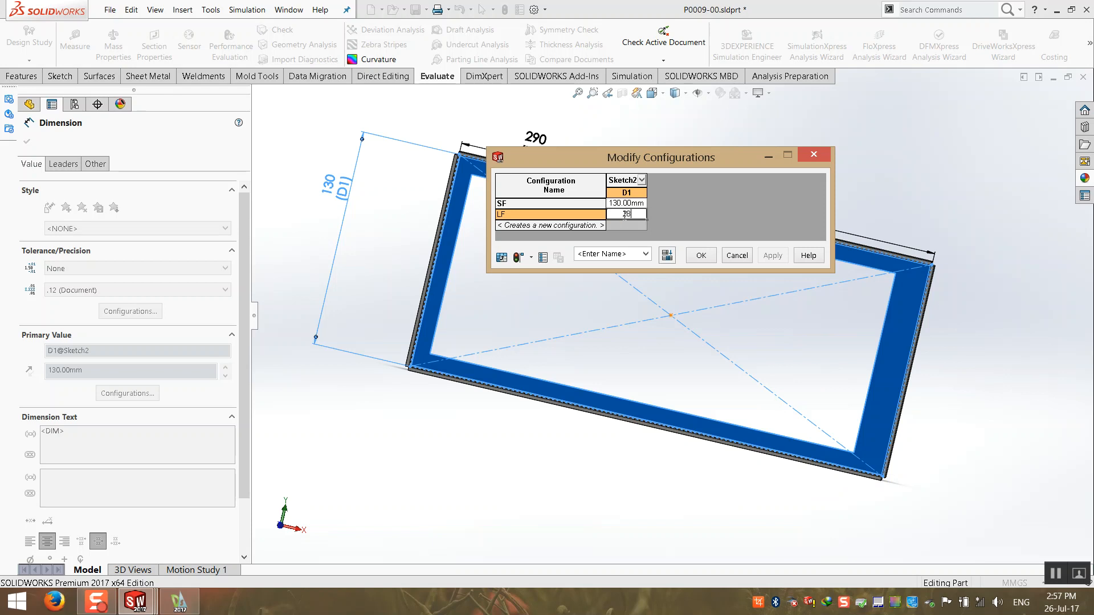
{"action": "type", "text": "280"}
{"action": "left_click", "coordinate": [700, 256]}
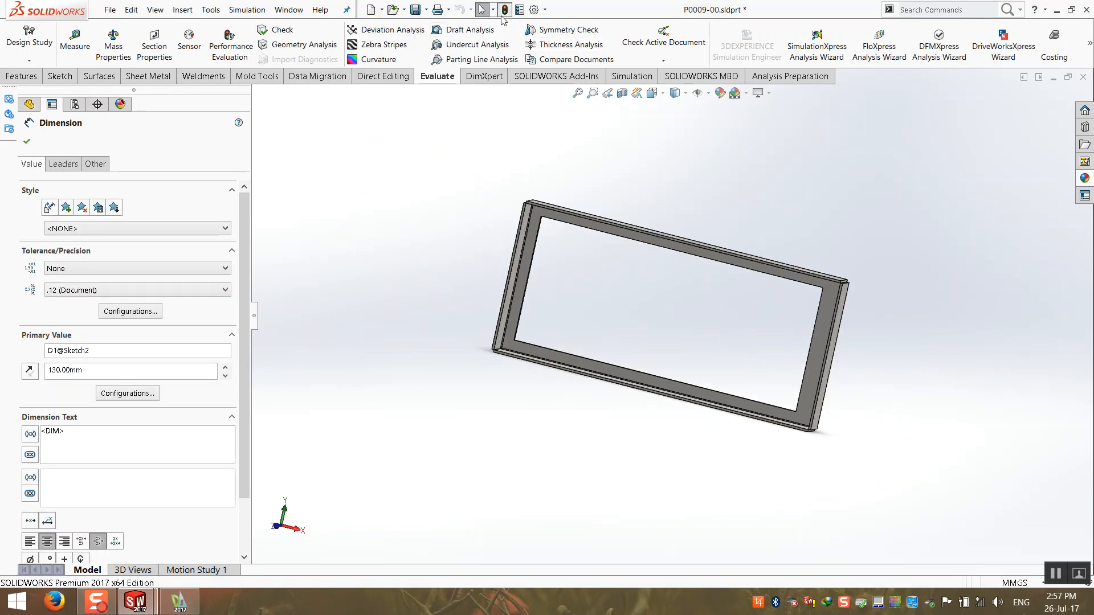
- Rebuild P0009-00 and compare its LF and SF configurations, returning to SF
{"action": "left_click", "coordinate": [504, 10]}
{"action": "left_click", "coordinate": [79, 108]}
{"action": "double_click", "coordinate": [86, 187]}
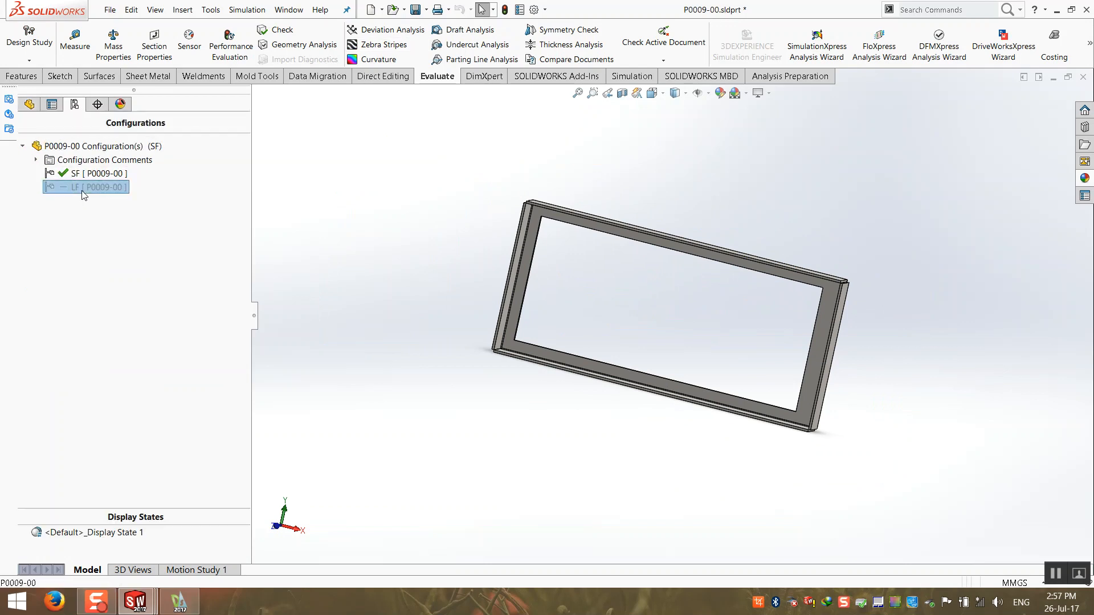
{"action": "double_click", "coordinate": [87, 174]}
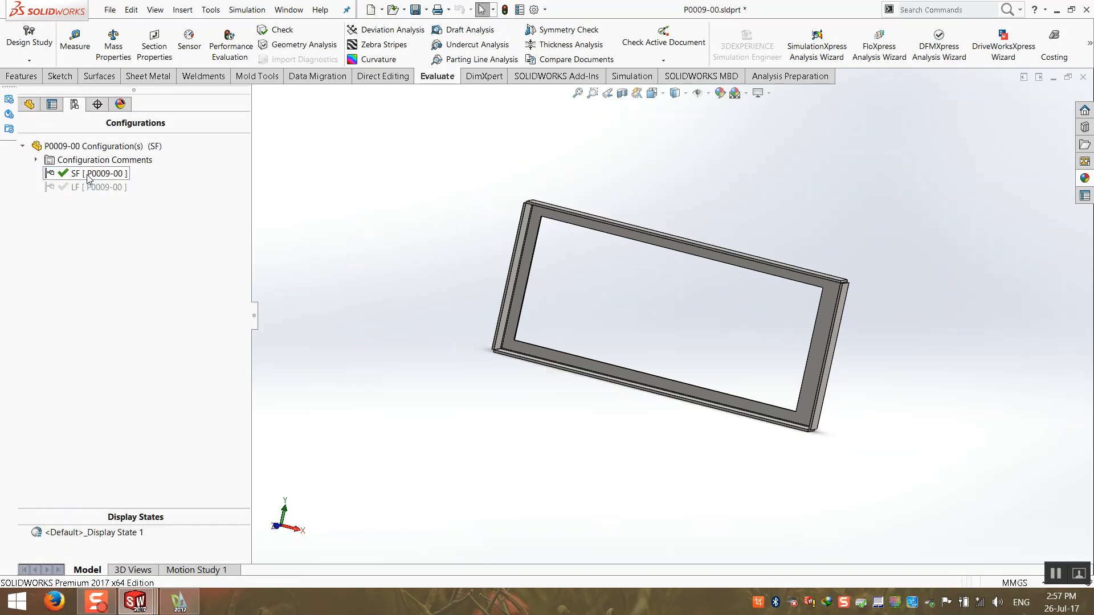
{"action": "double_click", "coordinate": [87, 187]}
{"action": "double_click", "coordinate": [86, 174]}
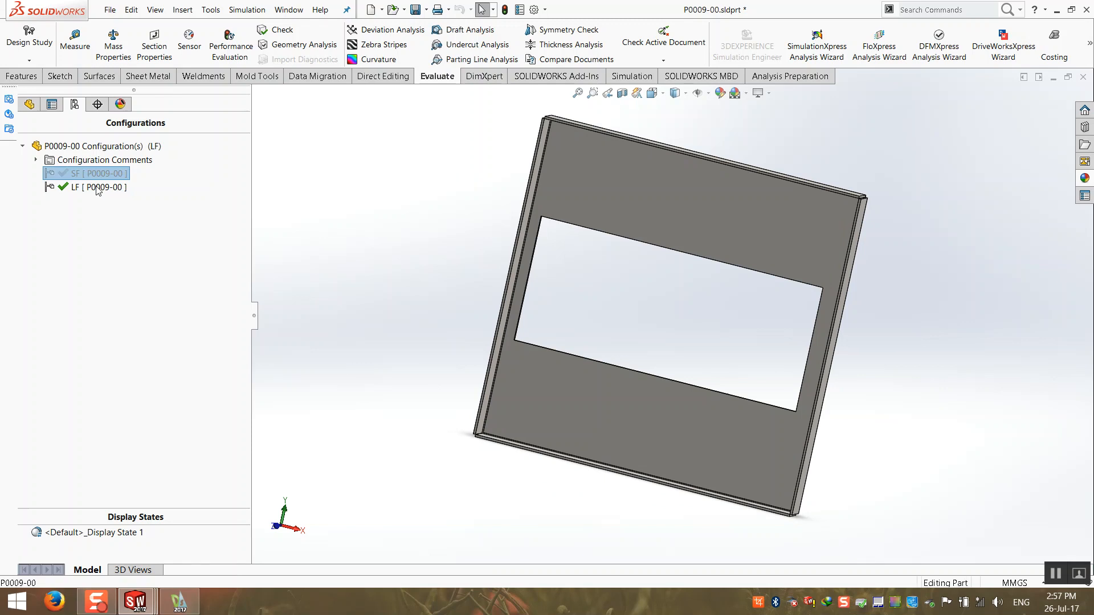
- Save and close P0009-00 and the Assem1 sub-assembly to return to the X0001-00 assembly
{"action": "left_click", "coordinate": [1083, 77]}
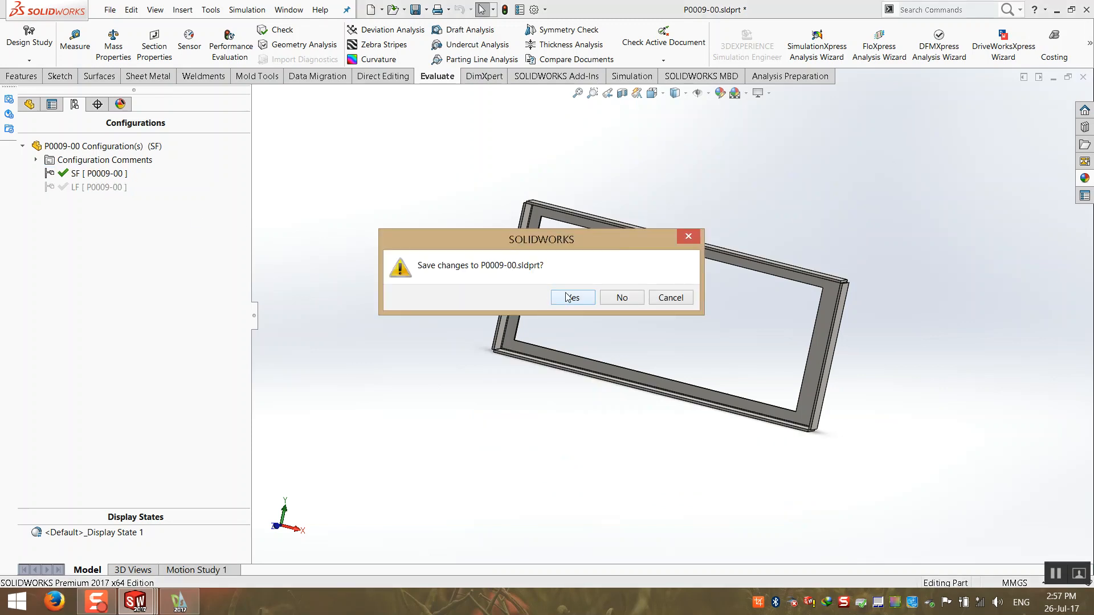
{"action": "left_click", "coordinate": [566, 295]}
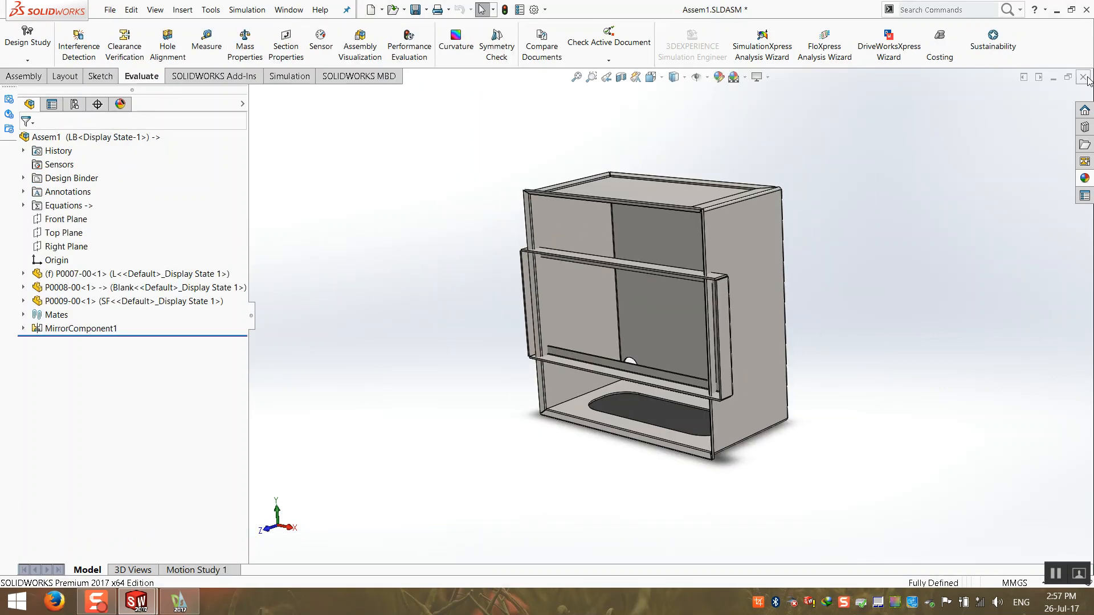
{"action": "left_click", "coordinate": [1083, 76]}
{"action": "left_click", "coordinate": [572, 298]}
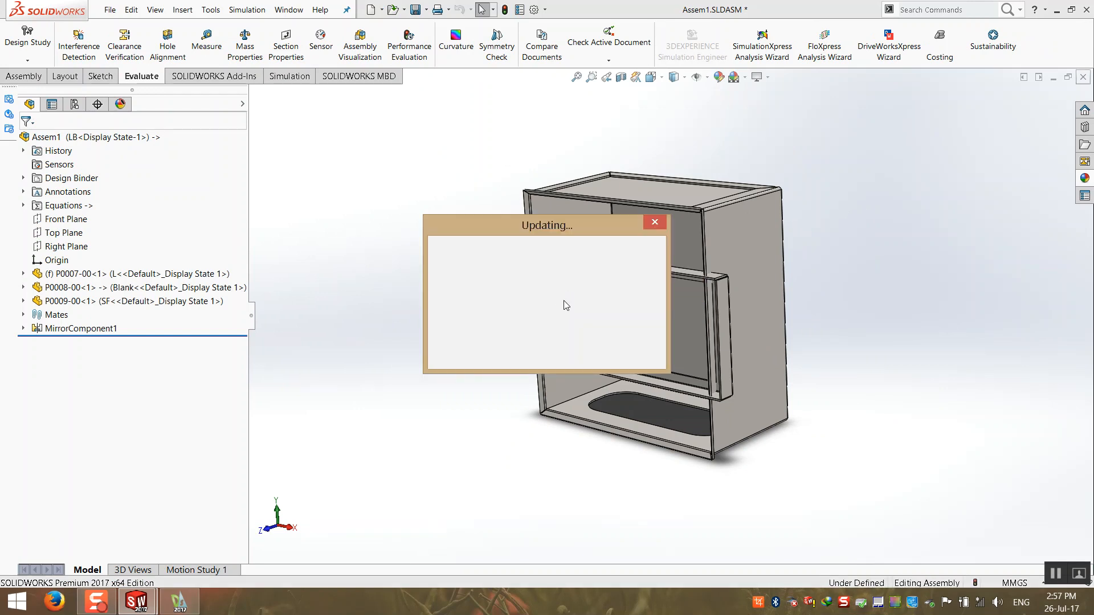
- Measure the height and width of the large cabinet opening in P0001-00 behind the box sub-assembly
{"action": "scroll", "coordinate": [659, 313], "scroll_direction": "up", "scroll_amount": 3}
{"action": "left_click", "coordinate": [206, 40]}
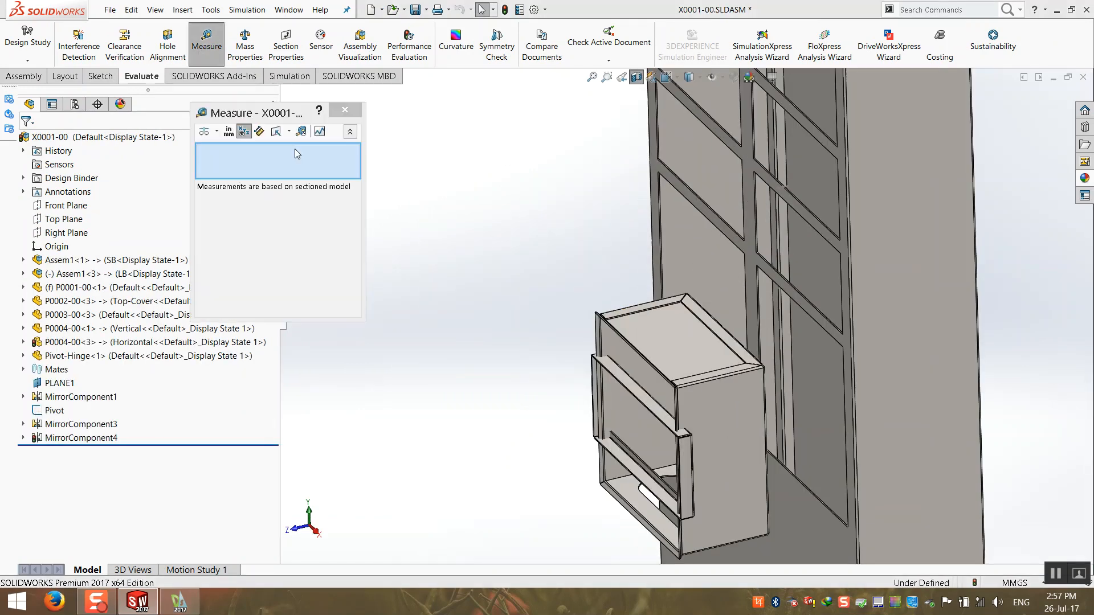
{"action": "left_click", "coordinate": [760, 310]}
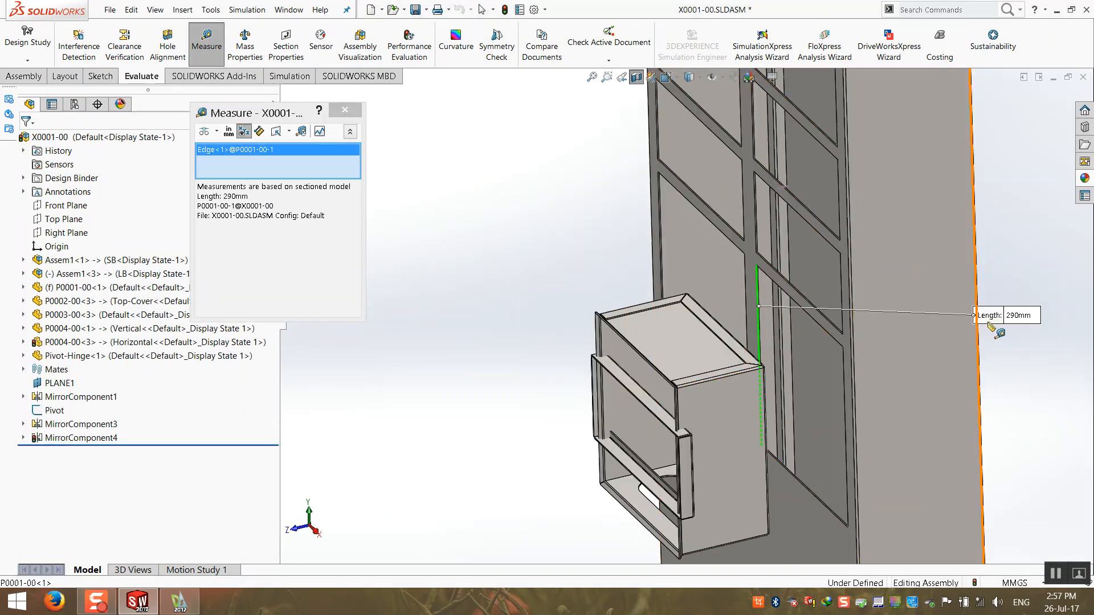
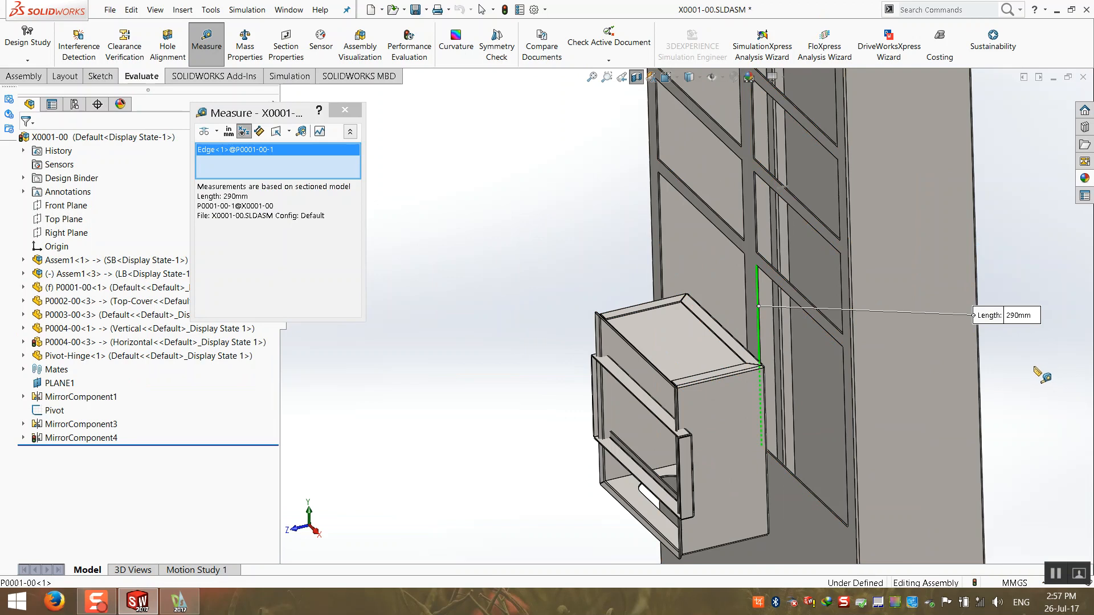
{"action": "left_click", "coordinate": [562, 251]}
{"action": "left_click", "coordinate": [797, 305]}
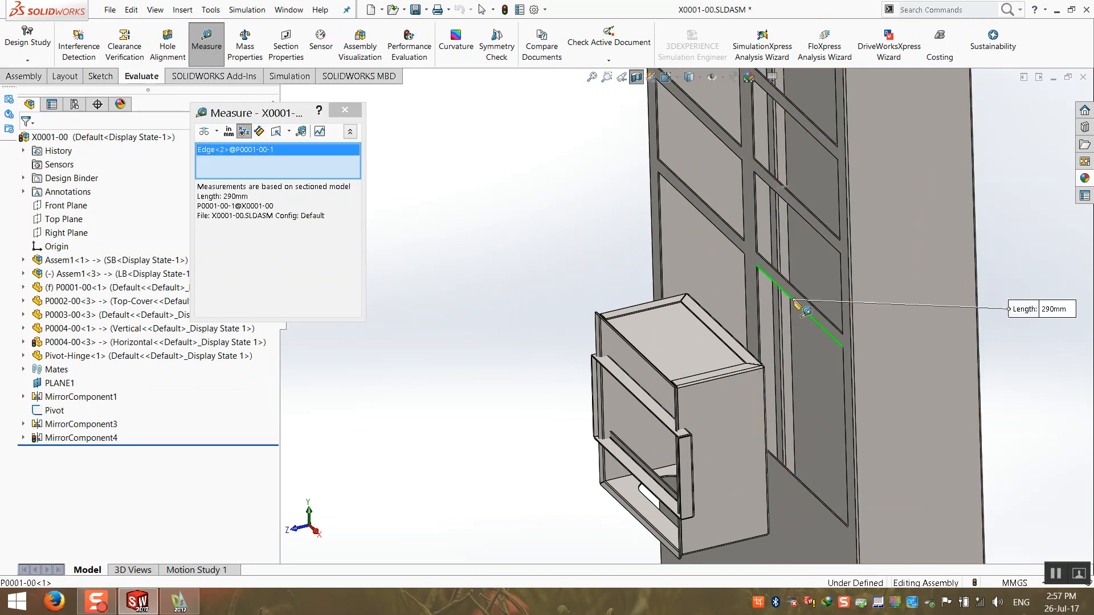
{"action": "left_click", "coordinate": [590, 249]}
{"action": "scroll", "coordinate": [636, 308], "scroll_direction": "up", "scroll_amount": 3}
{"action": "middle_click_drag", "start_coordinate": [669, 326], "coordinate": [678, 330]}
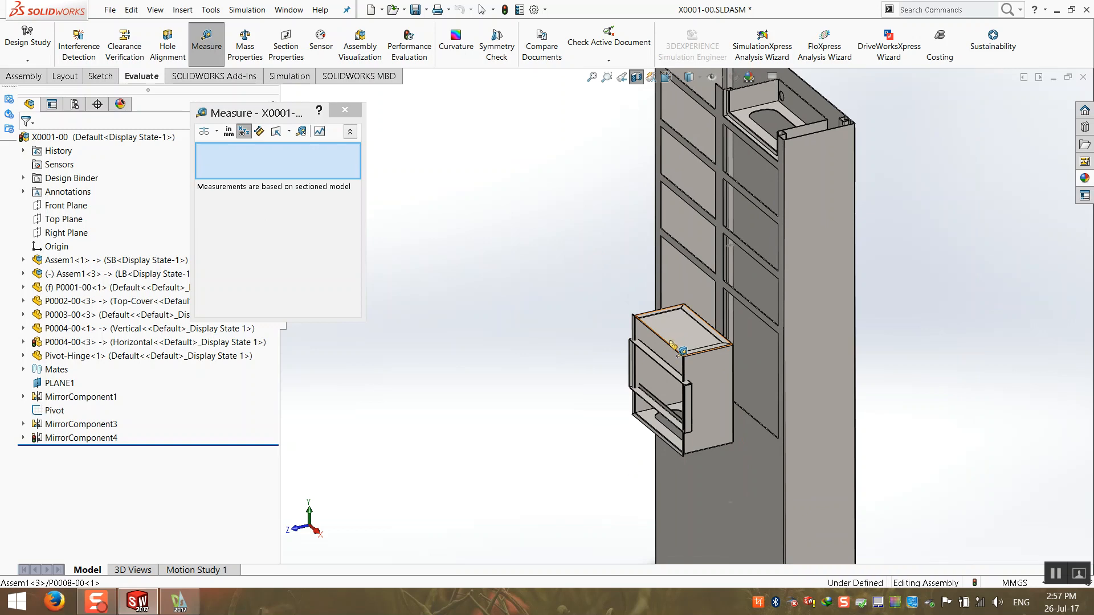
{"action": "scroll", "coordinate": [649, 348], "scroll_direction": "down", "scroll_amount": 2}
{"action": "key", "text": "Escape"}
- Inspect where the front frame meets the box in Assem1<3>, then open the frame part P0009-00
{"action": "scroll", "coordinate": [645, 349], "scroll_direction": "down", "scroll_amount": 2}
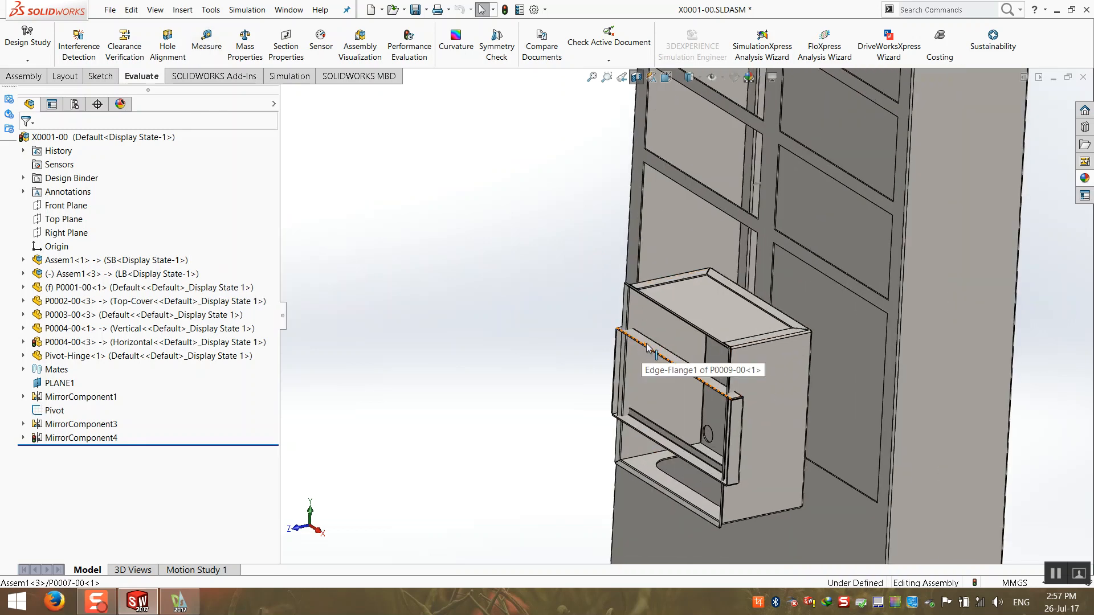
{"action": "left_click", "coordinate": [649, 346]}
{"action": "scroll", "coordinate": [638, 356], "scroll_direction": "down", "scroll_amount": 4}
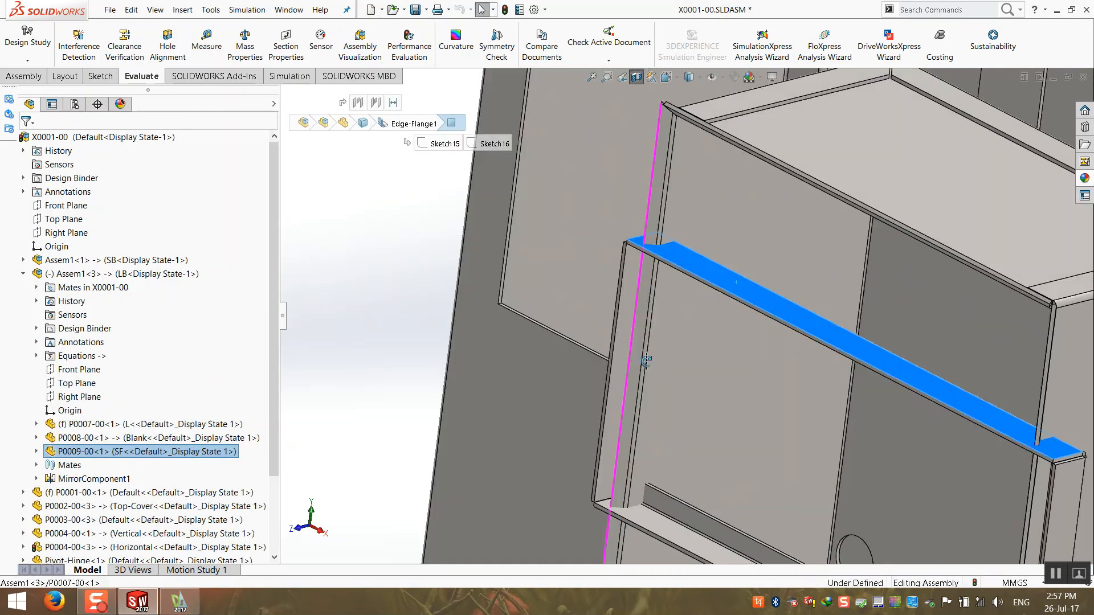
{"action": "left_click", "coordinate": [635, 360]}
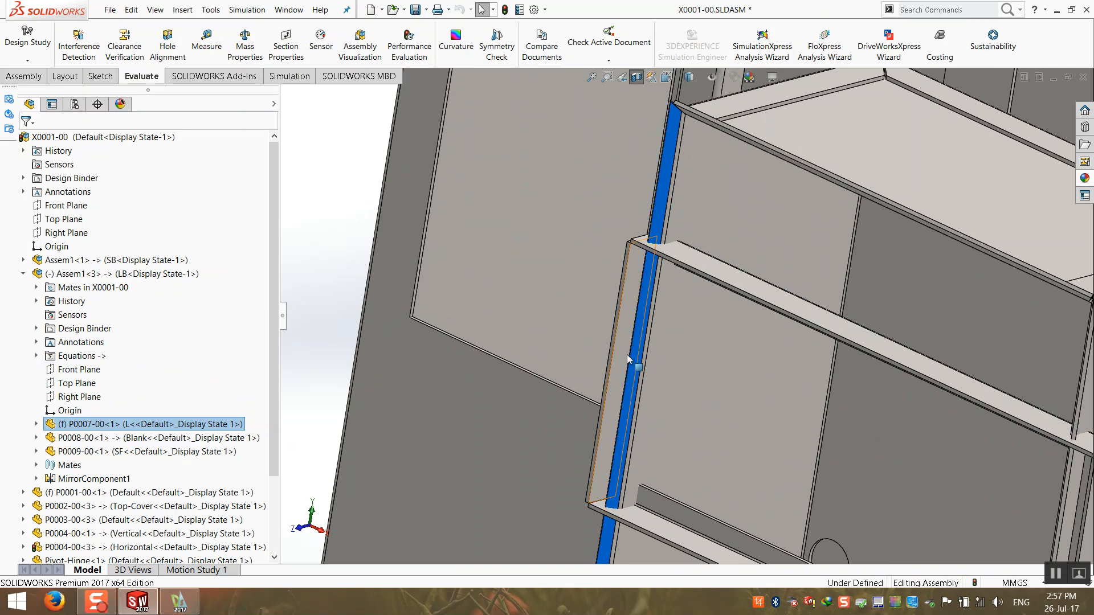
{"action": "left_click", "coordinate": [627, 356]}
{"action": "scroll", "coordinate": [627, 356], "scroll_direction": "up", "scroll_amount": 5}
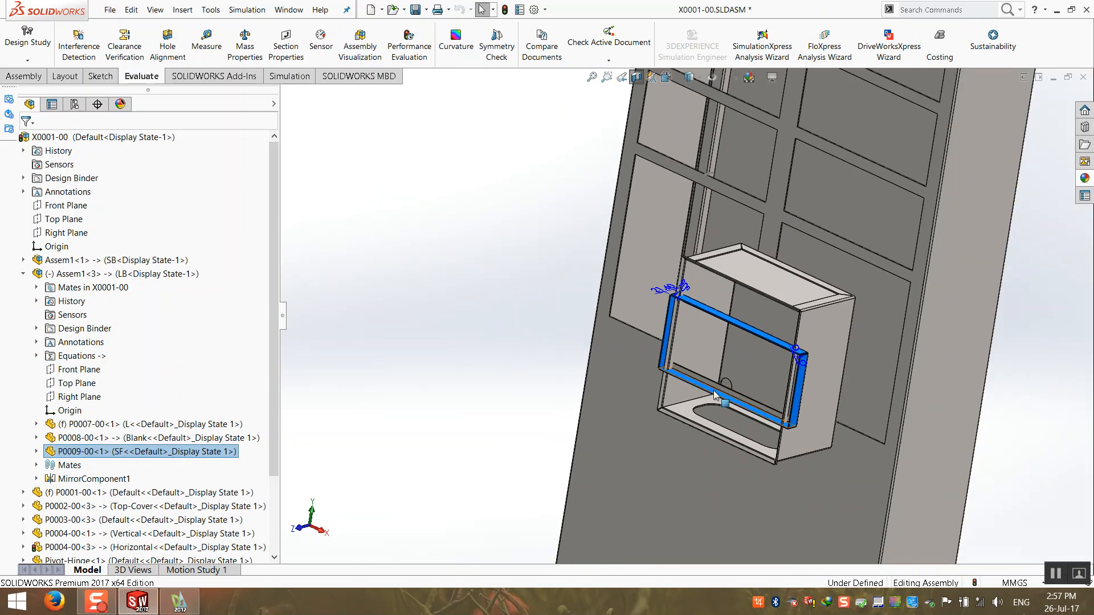
{"action": "right_click", "coordinate": [716, 394]}
{"action": "left_click", "coordinate": [724, 140]}
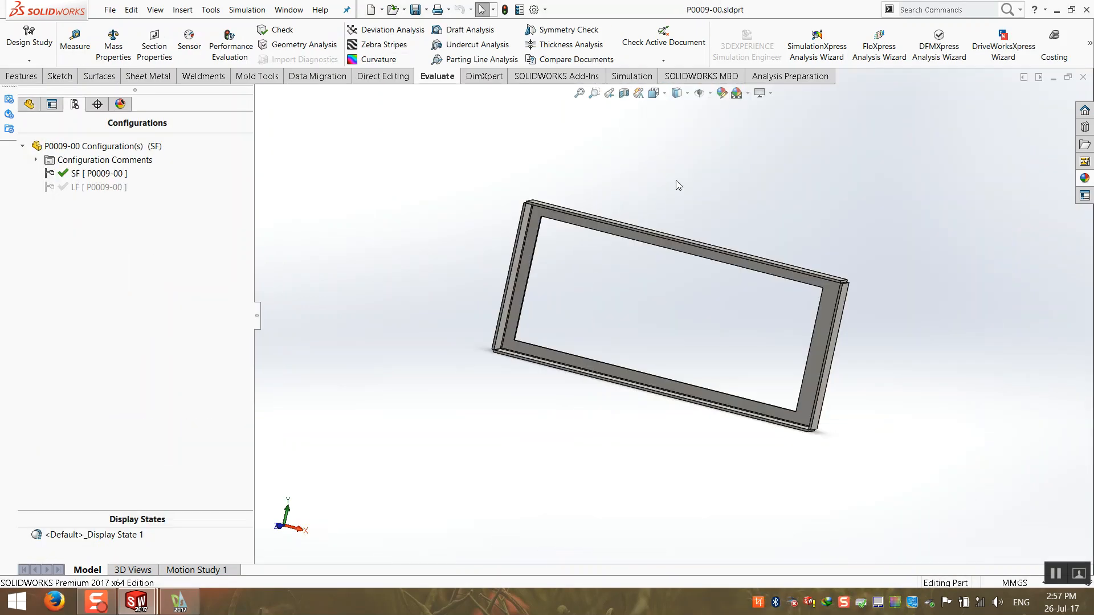
- Change the LF configuration's value for the frame's height dimension D1 of Sketch2 in P0009-00
{"action": "double_click", "coordinate": [540, 221]}
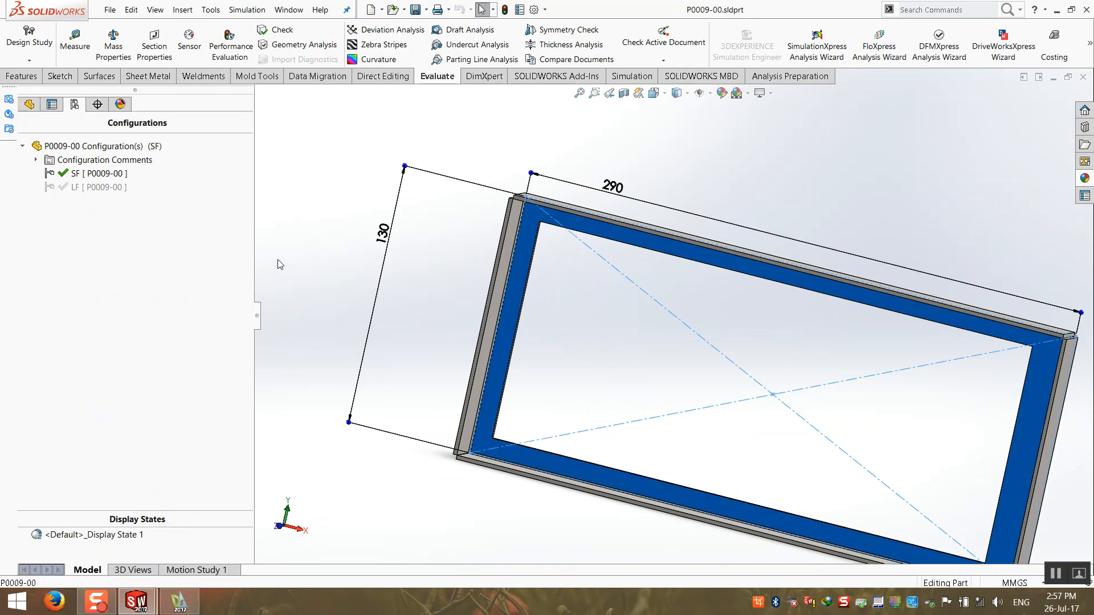
{"action": "left_click", "coordinate": [381, 233]}
{"action": "right_click", "coordinate": [382, 234]}
{"action": "left_click", "coordinate": [436, 361]}
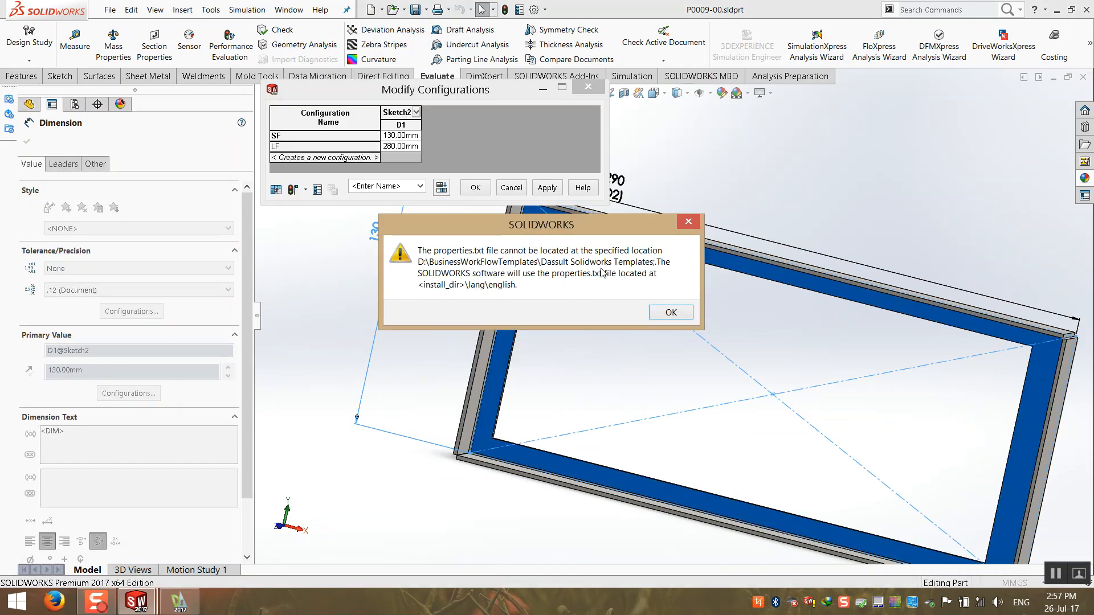
{"action": "left_click", "coordinate": [670, 313]}
{"action": "left_click", "coordinate": [401, 147]}
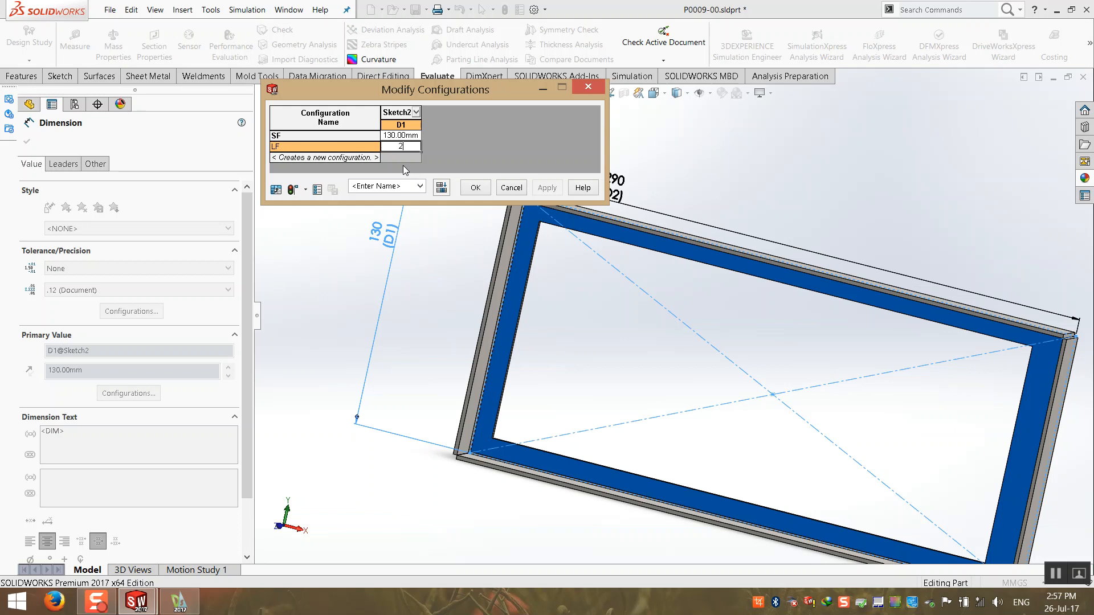
{"action": "left_click", "coordinate": [475, 188]}
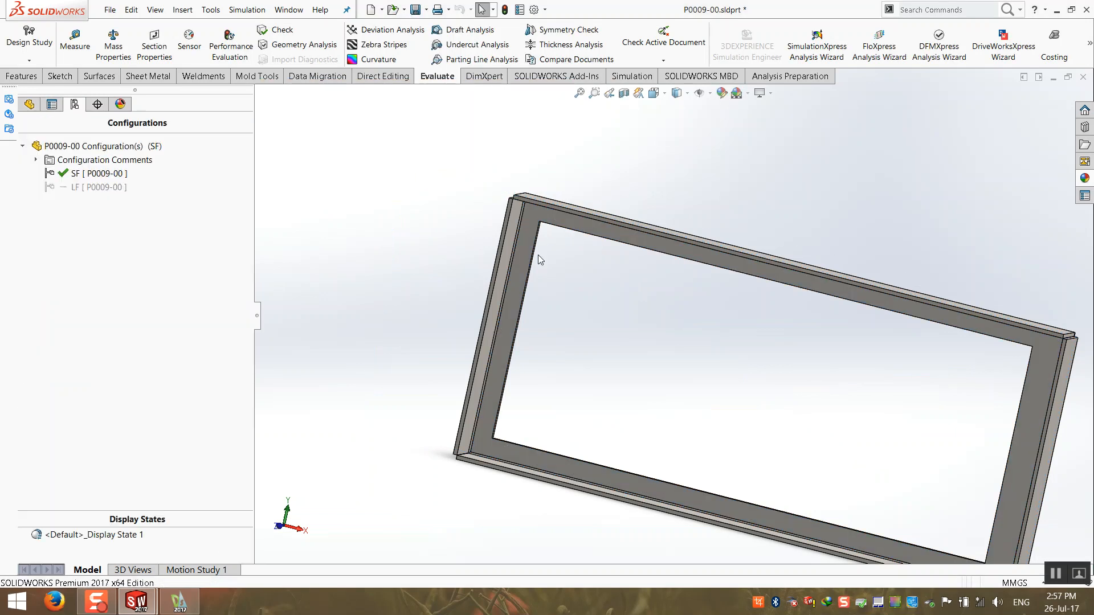
- Activate the LF configuration to check the resized frame, then switch back to SF
{"action": "middle_click_drag", "start_coordinate": [539, 261], "coordinate": [531, 260]}
{"action": "scroll", "coordinate": [531, 260], "scroll_direction": "up", "scroll_amount": 3}
{"action": "double_click", "coordinate": [88, 187]}
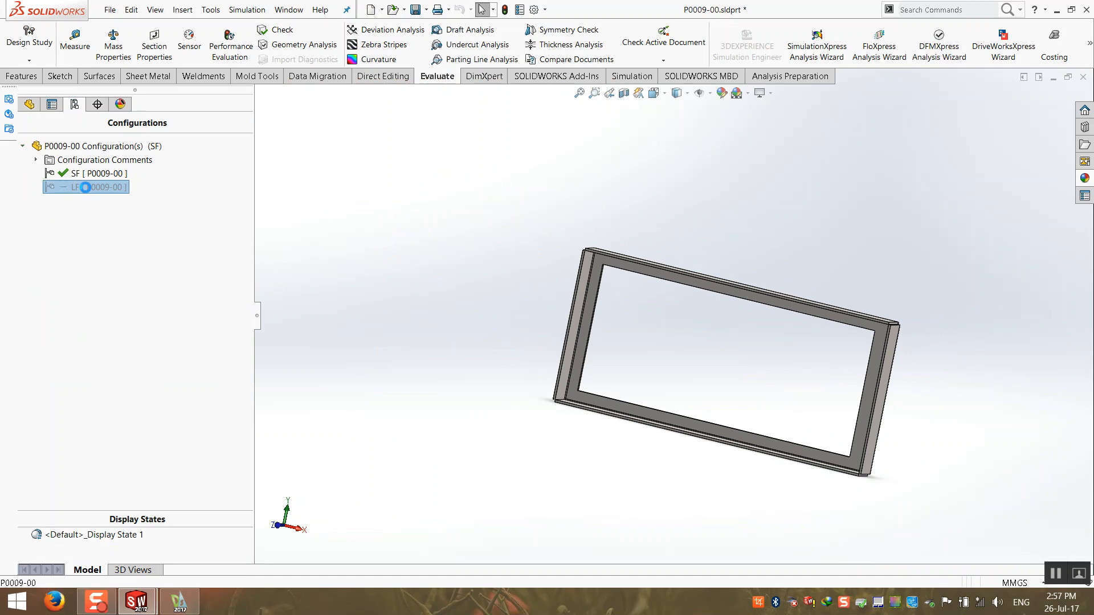
{"action": "double_click", "coordinate": [86, 176]}
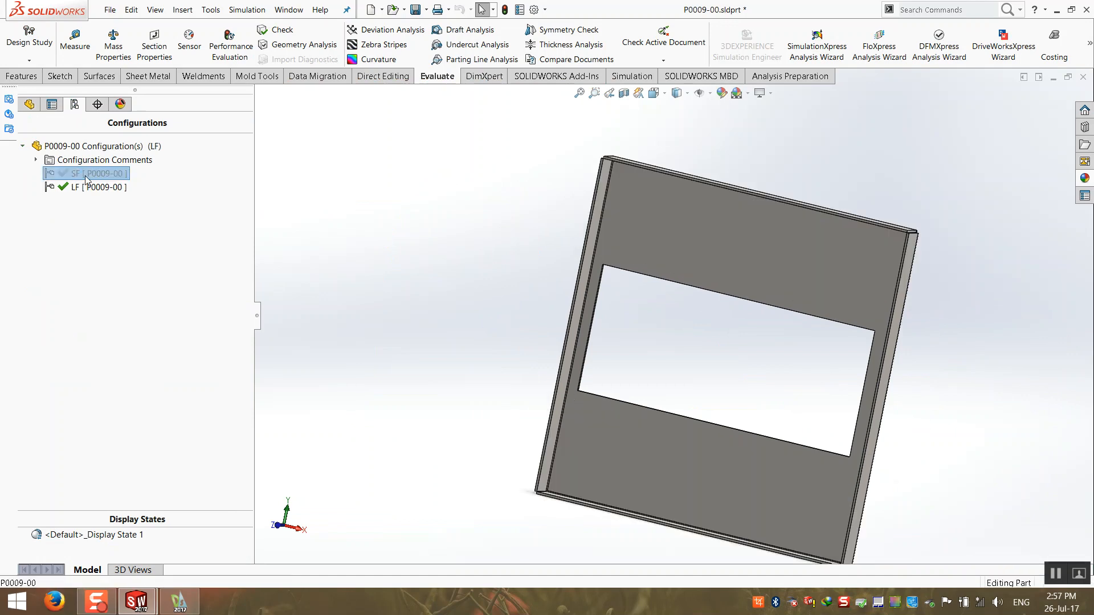
- Switch P0009-00 between its SF and LF configurations to compare the frame sizes, leaving LF active
{"action": "double_click", "coordinate": [84, 187]}
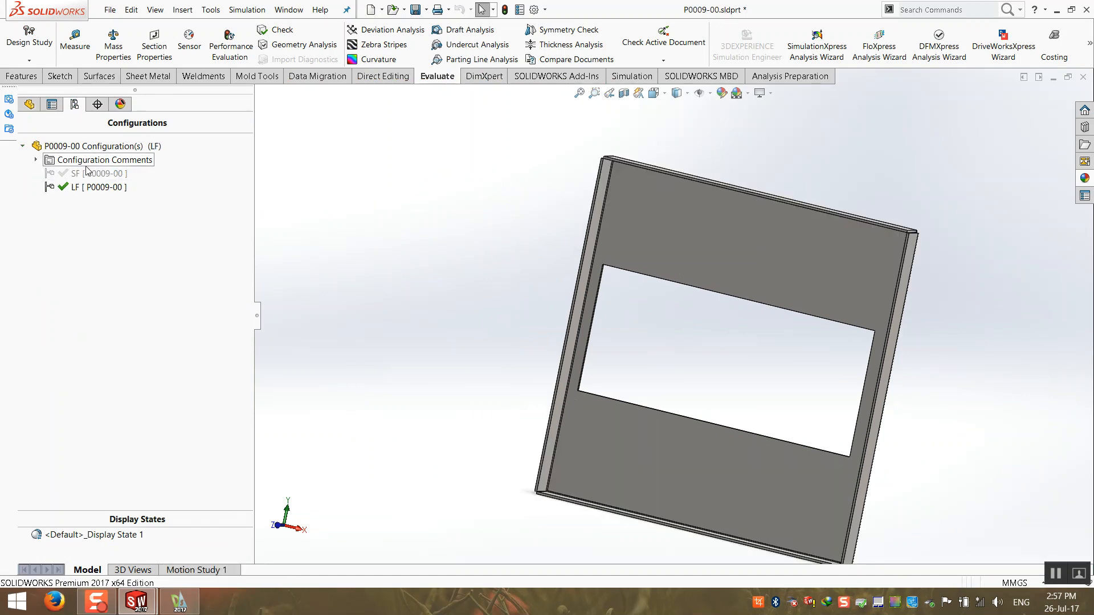
{"action": "double_click", "coordinate": [86, 174]}
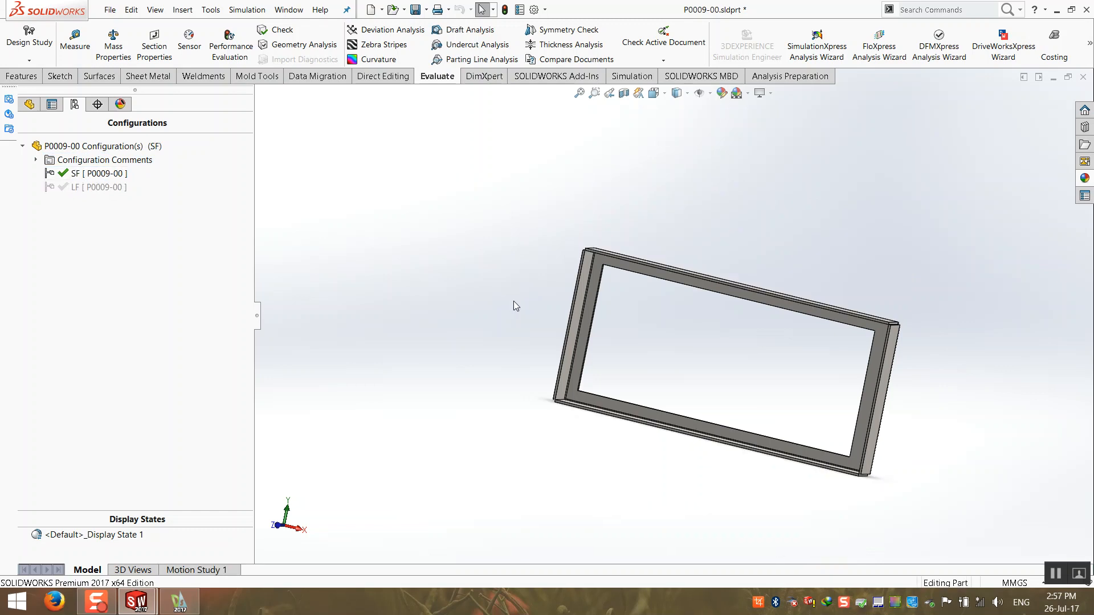
{"action": "middle_click_drag", "start_coordinate": [683, 383], "coordinate": [660, 400]}
{"action": "key", "text": "f"}
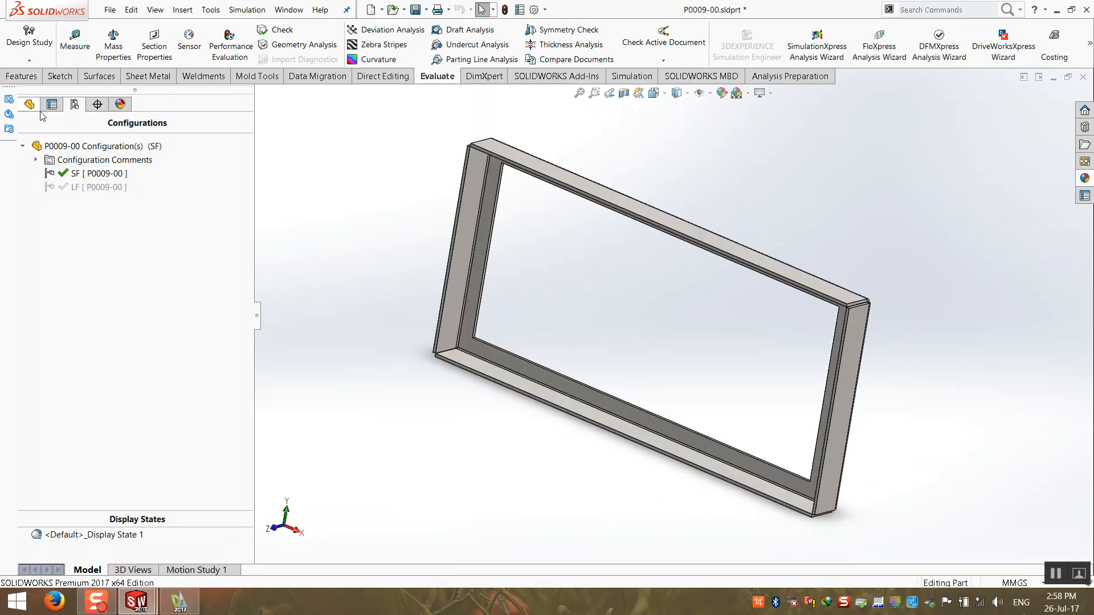
{"action": "double_click", "coordinate": [102, 188]}
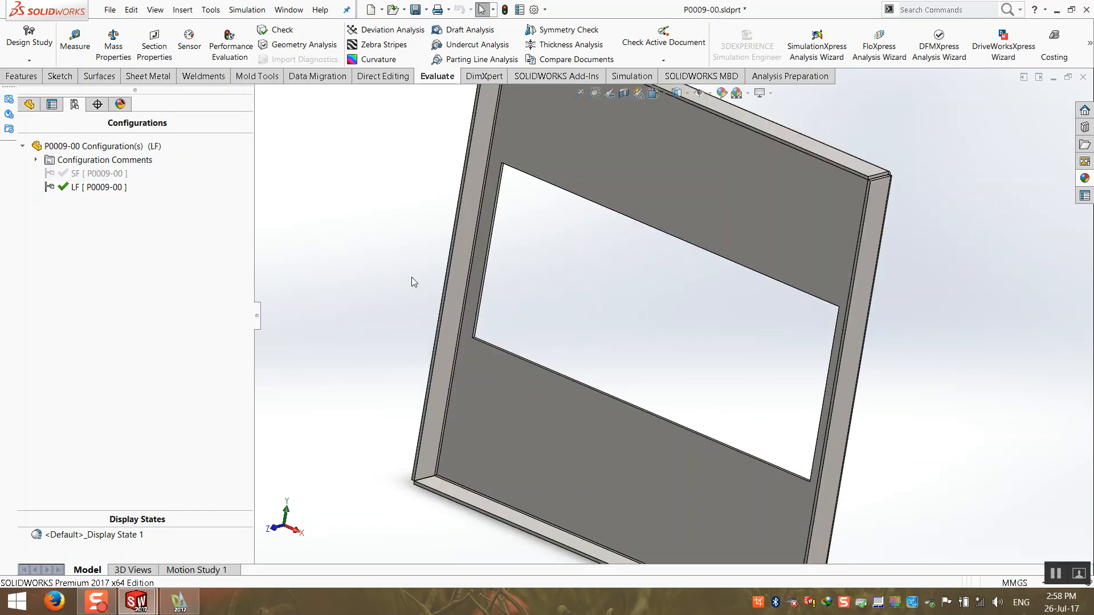
- Check the sketch dimensions of Cut-Extrude1 in the LF frame, then save and close P0009-00
{"action": "left_click", "coordinate": [29, 104]}
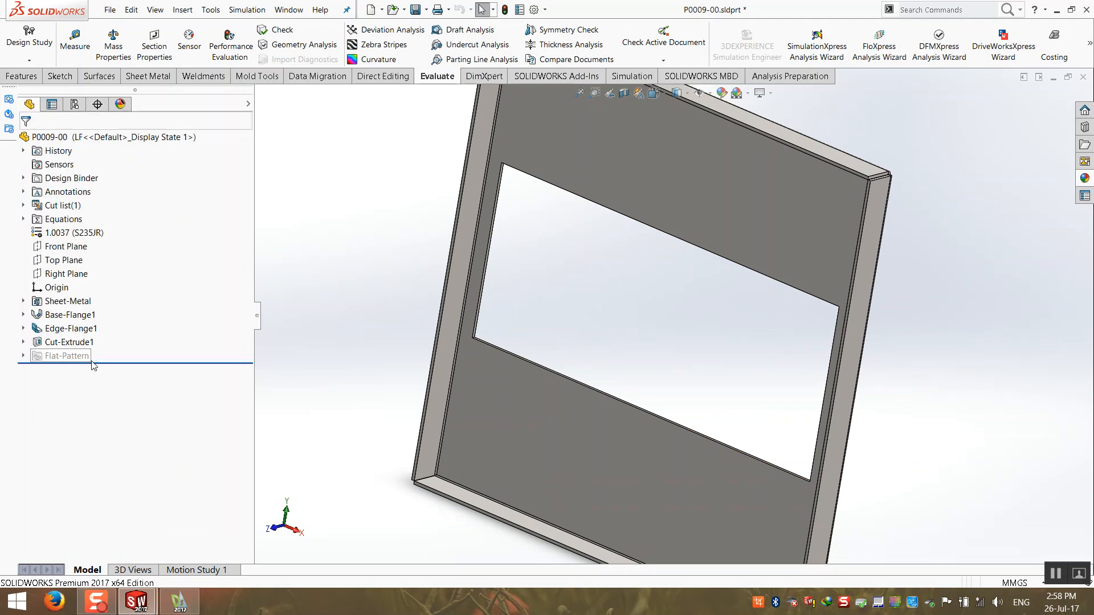
{"action": "left_click", "coordinate": [68, 342]}
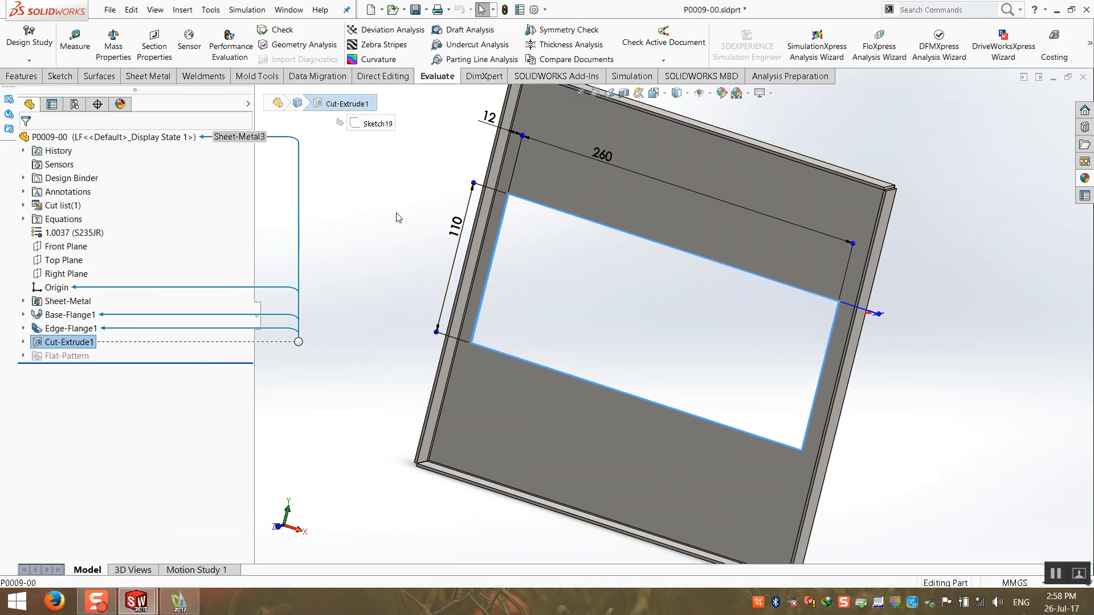
{"action": "left_click", "coordinate": [365, 267]}
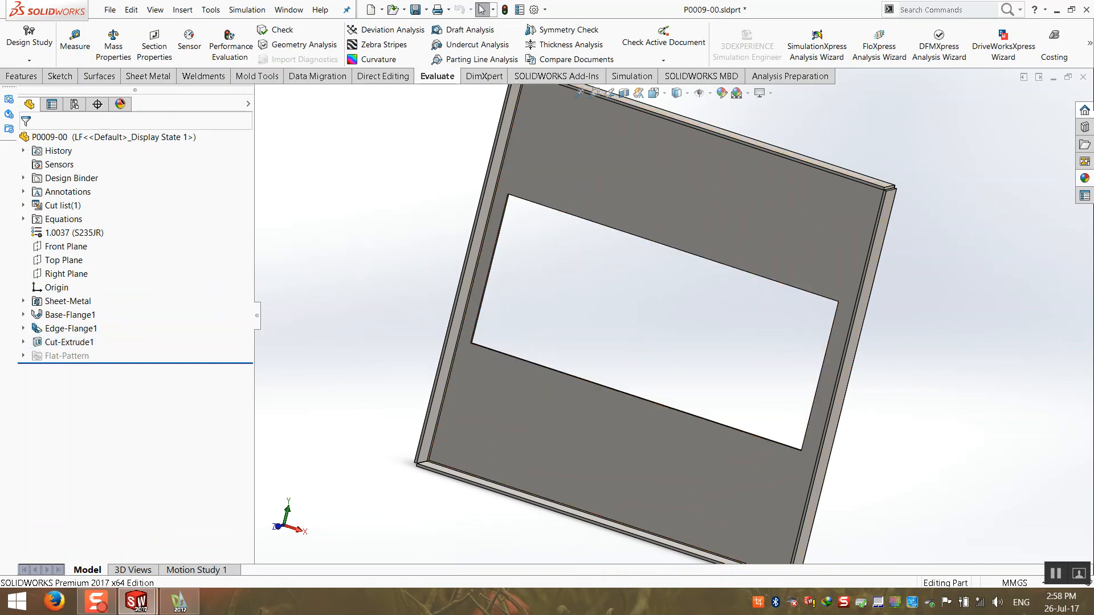
{"action": "left_click", "coordinate": [1084, 78]}
{"action": "left_click", "coordinate": [473, 204]}
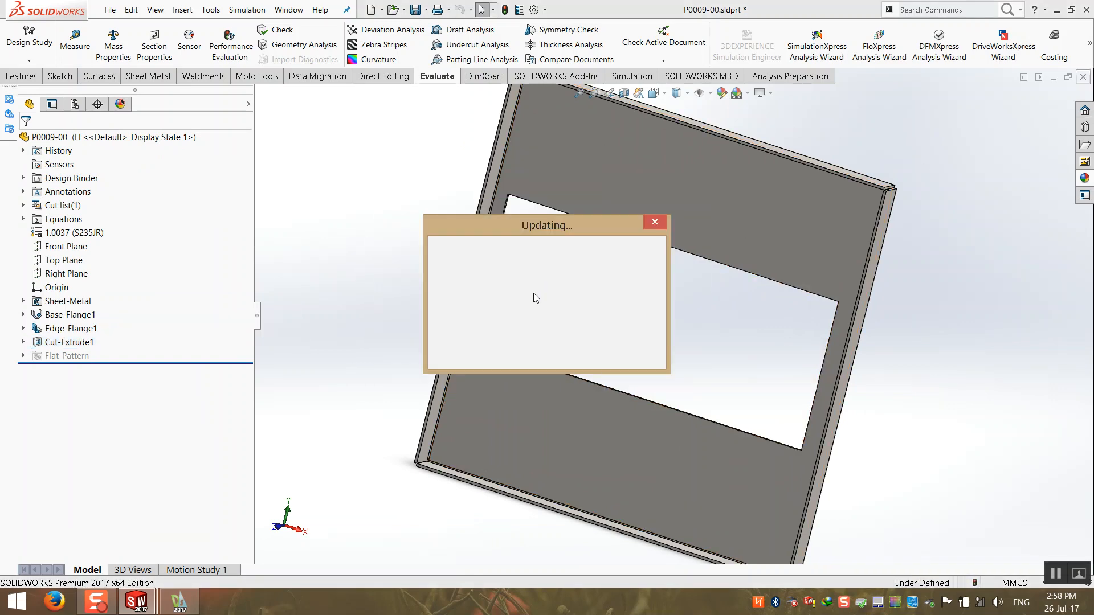
{"action": "scroll", "coordinate": [726, 346], "scroll_direction": "down", "scroll_amount": 2}
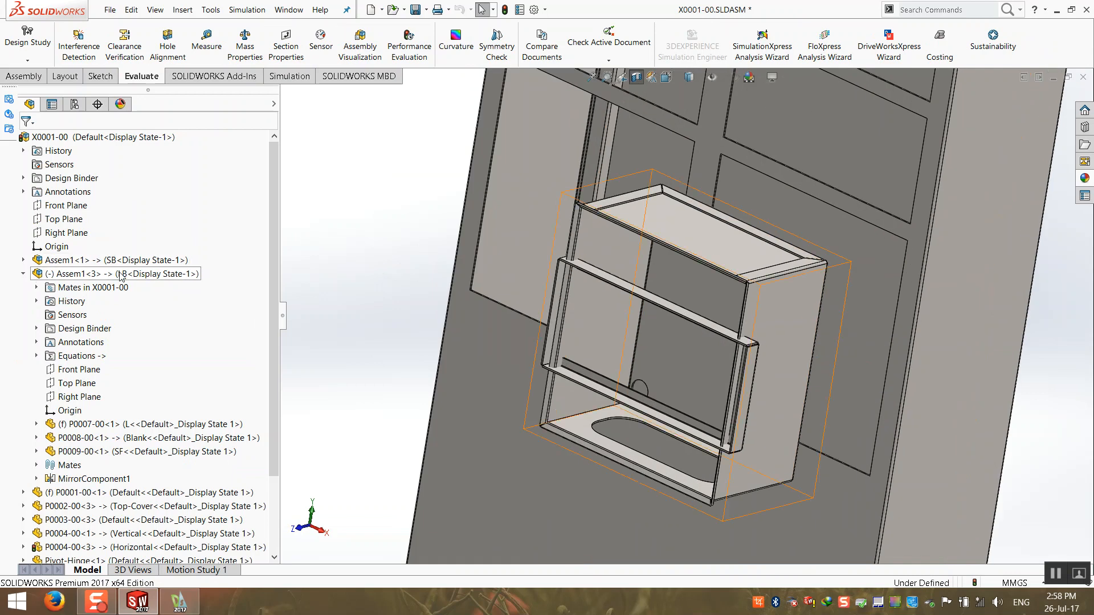
- Measure the height of box P0007-00 in Assem1<3> between its top and bottom flange faces
{"action": "left_click", "coordinate": [206, 45]}
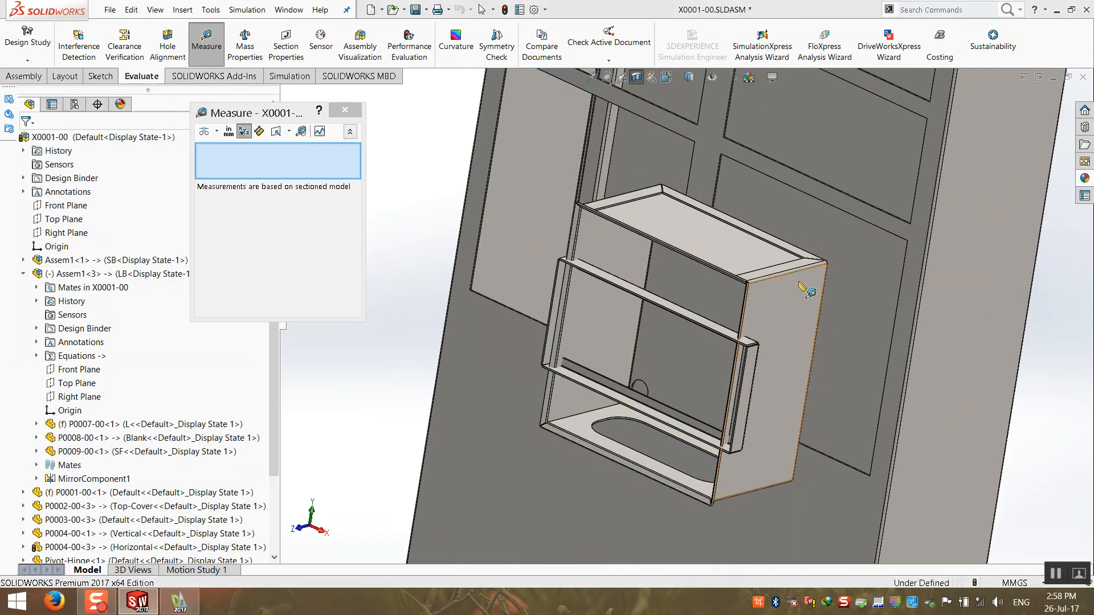
{"action": "scroll", "coordinate": [724, 279], "scroll_direction": "down", "scroll_amount": 2}
{"action": "left_click", "coordinate": [736, 277]}
{"action": "scroll", "coordinate": [712, 337], "scroll_direction": "up", "scroll_amount": 4}
{"action": "middle_click_drag", "start_coordinate": [713, 345], "coordinate": [705, 280]}
{"action": "scroll", "coordinate": [688, 419], "scroll_direction": "down", "scroll_amount": 4}
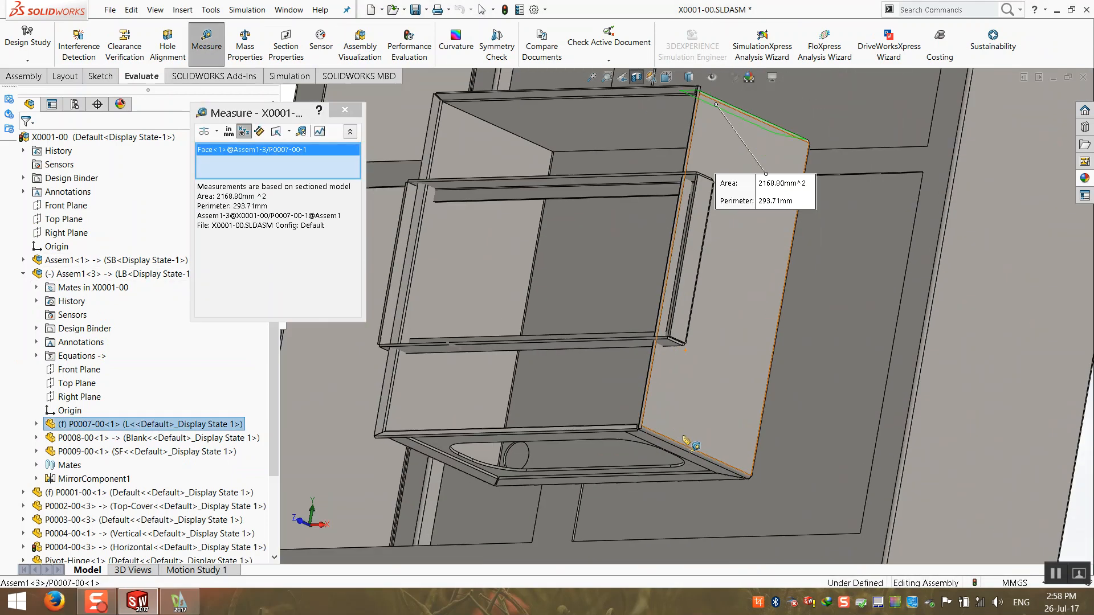
{"action": "left_click", "coordinate": [682, 457]}
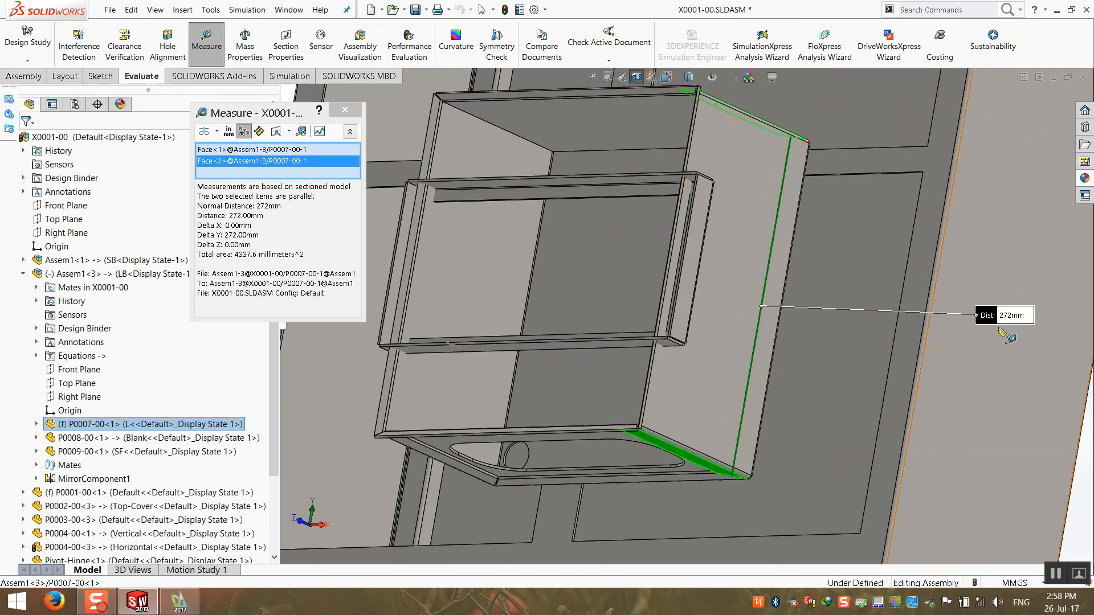
{"action": "scroll", "coordinate": [656, 308], "scroll_direction": "up", "scroll_amount": 3}
{"action": "scroll", "coordinate": [552, 333], "scroll_direction": "down", "scroll_amount": 5}
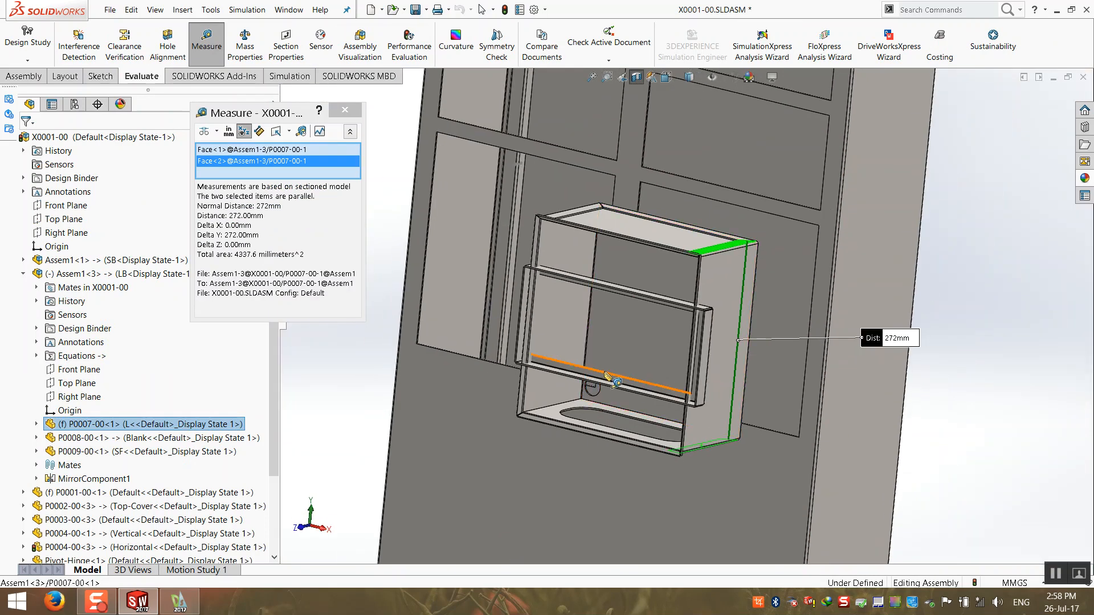
{"action": "key", "text": "Escape"}
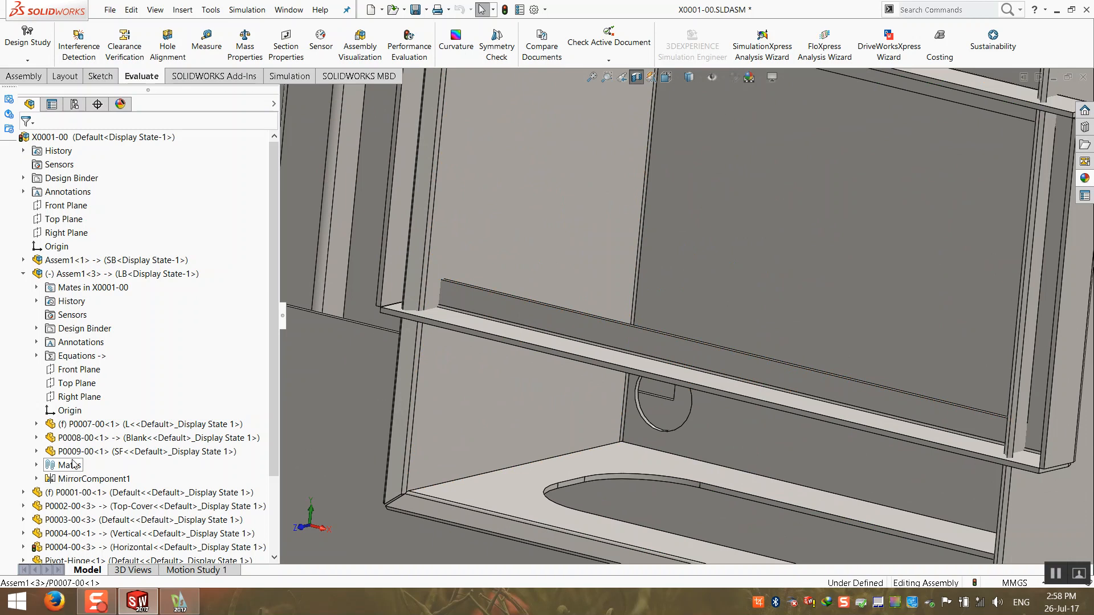
{"action": "left_click", "coordinate": [36, 451]}
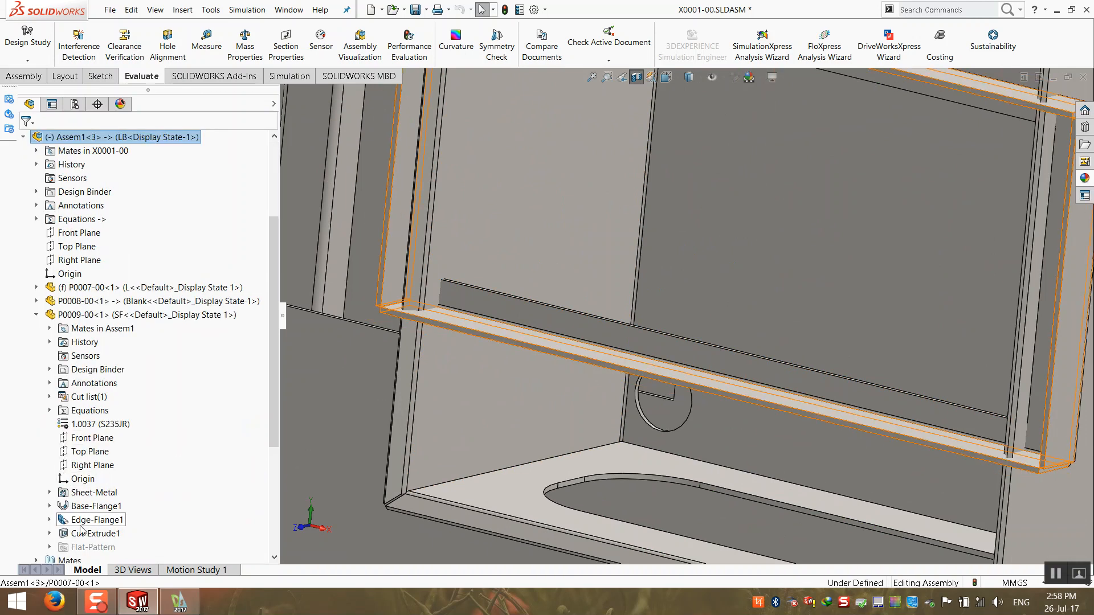
{"action": "double_click", "coordinate": [84, 536]}
{"action": "scroll", "coordinate": [534, 327], "scroll_direction": "up", "scroll_amount": 4}
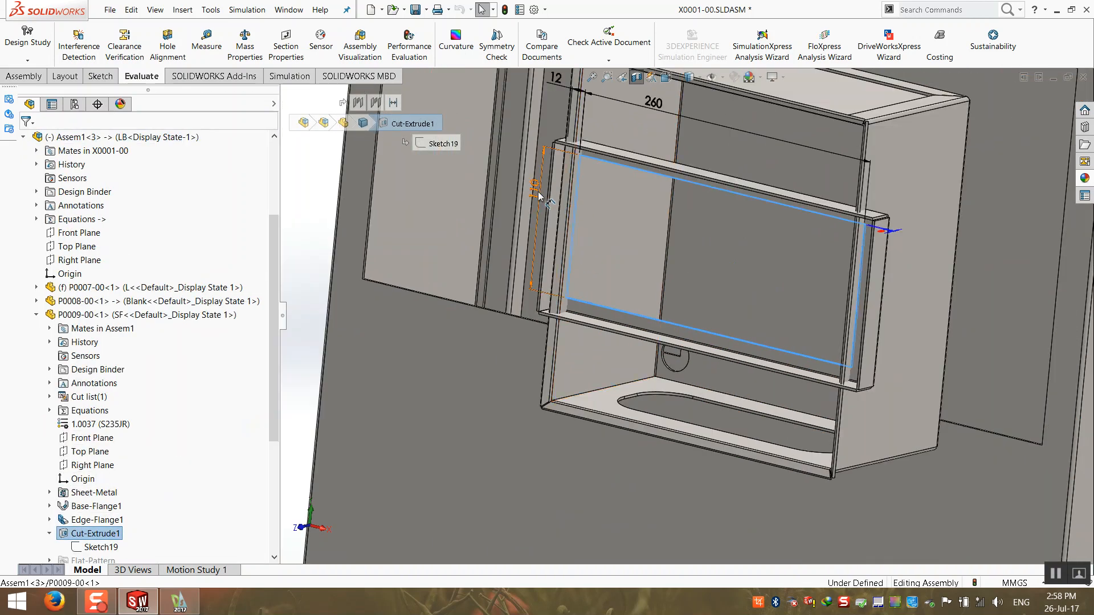
{"action": "double_click", "coordinate": [538, 195]}
{"action": "right_click", "coordinate": [538, 196]}
{"action": "left_click", "coordinate": [535, 192]}
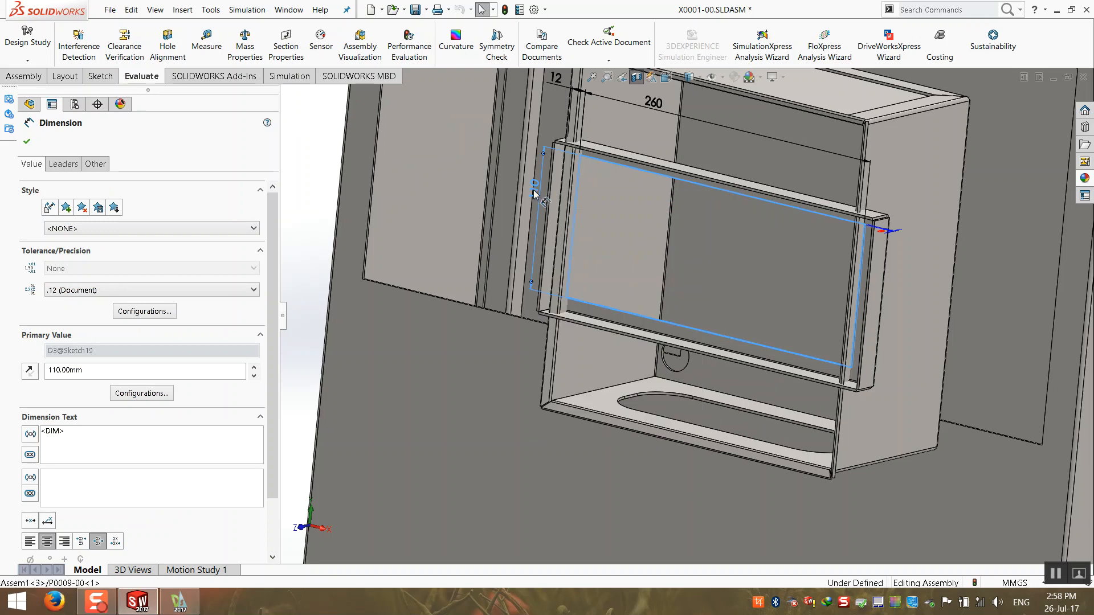
{"action": "key", "text": "Escape"}
- Open the large box sub-assembly Assem1<3> in its own window
{"action": "left_click", "coordinate": [37, 315]}
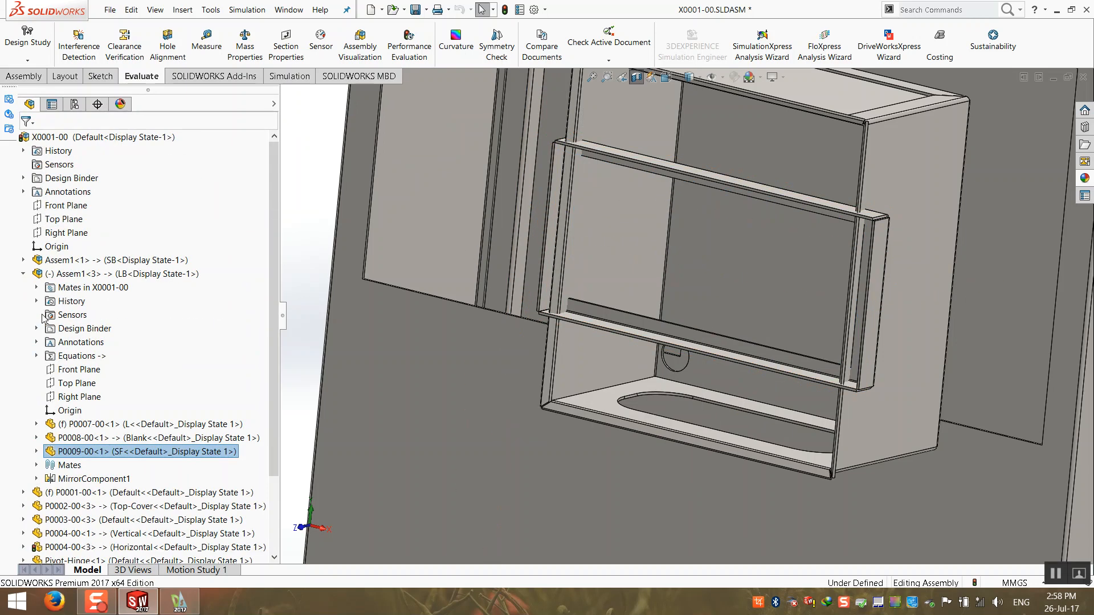
{"action": "left_click", "coordinate": [24, 274]}
{"action": "left_click", "coordinate": [139, 275]}
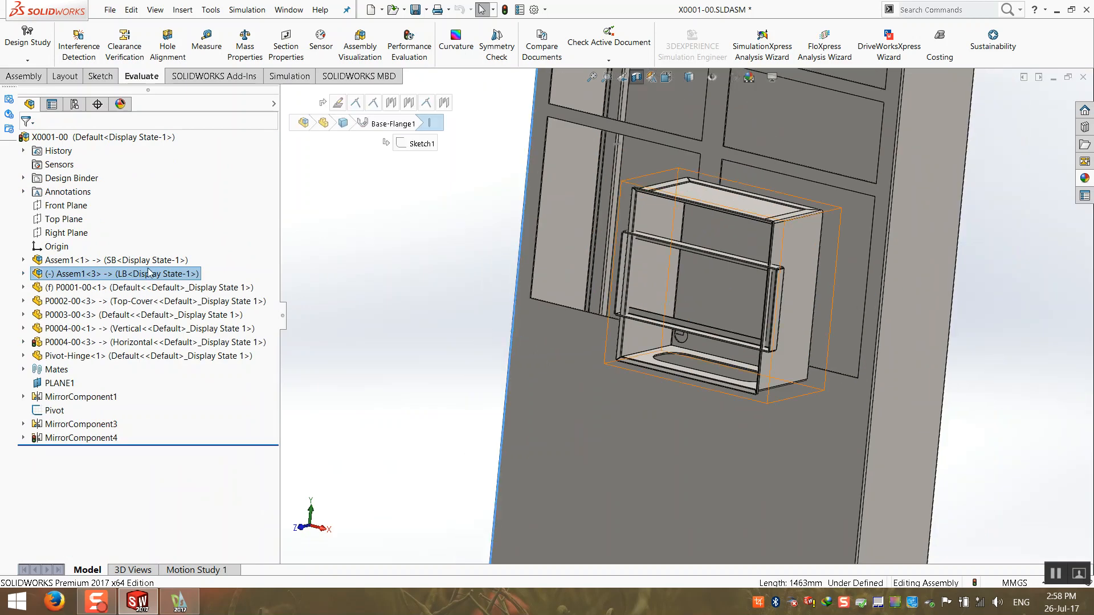
{"action": "right_click", "coordinate": [140, 275]}
{"action": "left_click", "coordinate": [150, 152]}
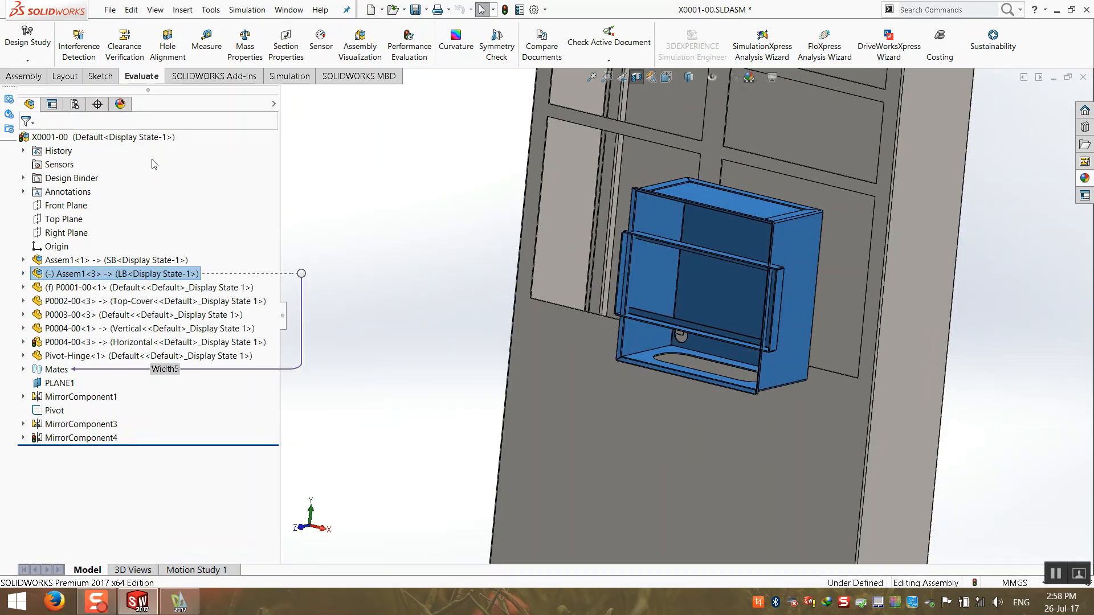
{"action": "middle_click_drag", "start_coordinate": [698, 324], "coordinate": [542, 345]}
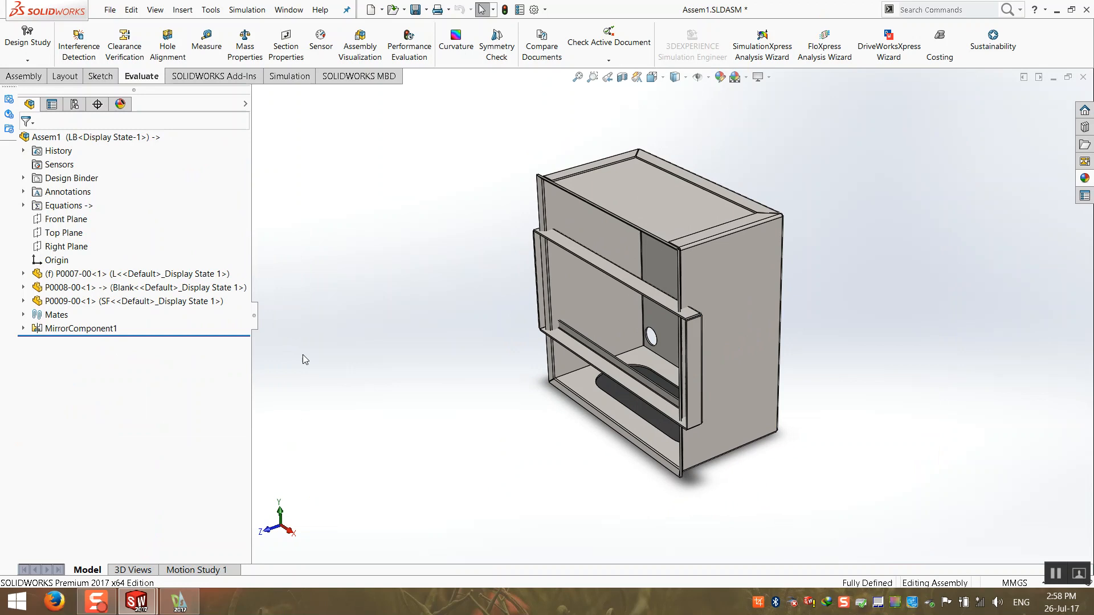
- Set the front frame P0009-00 in Assem1's LB configuration to its LF configuration
{"action": "right_click", "coordinate": [601, 262]}
{"action": "left_click", "coordinate": [641, 117]}
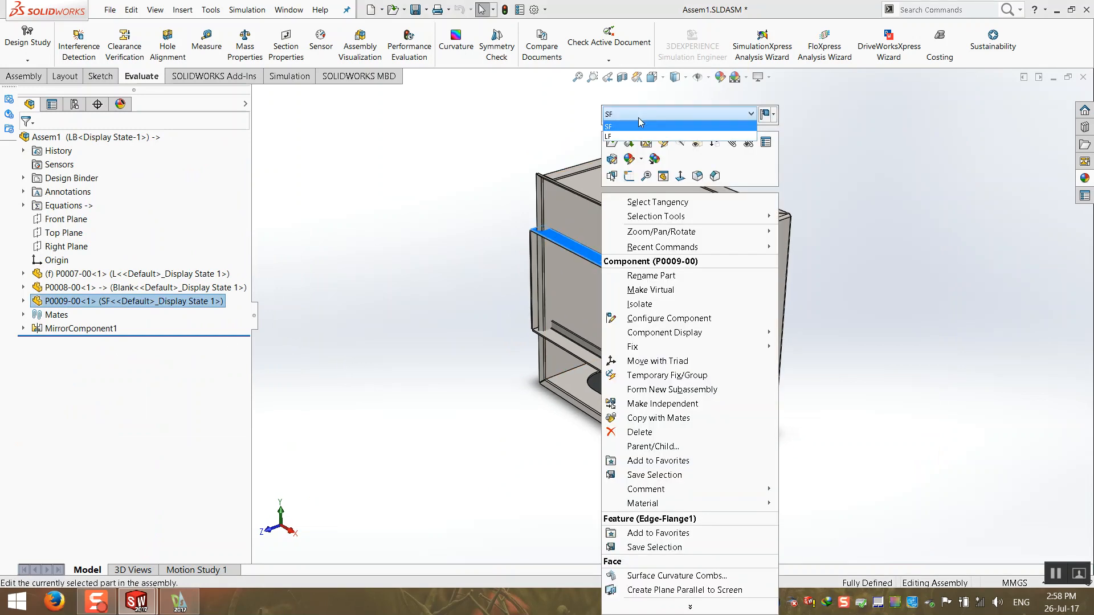
{"action": "left_click", "coordinate": [634, 137]}
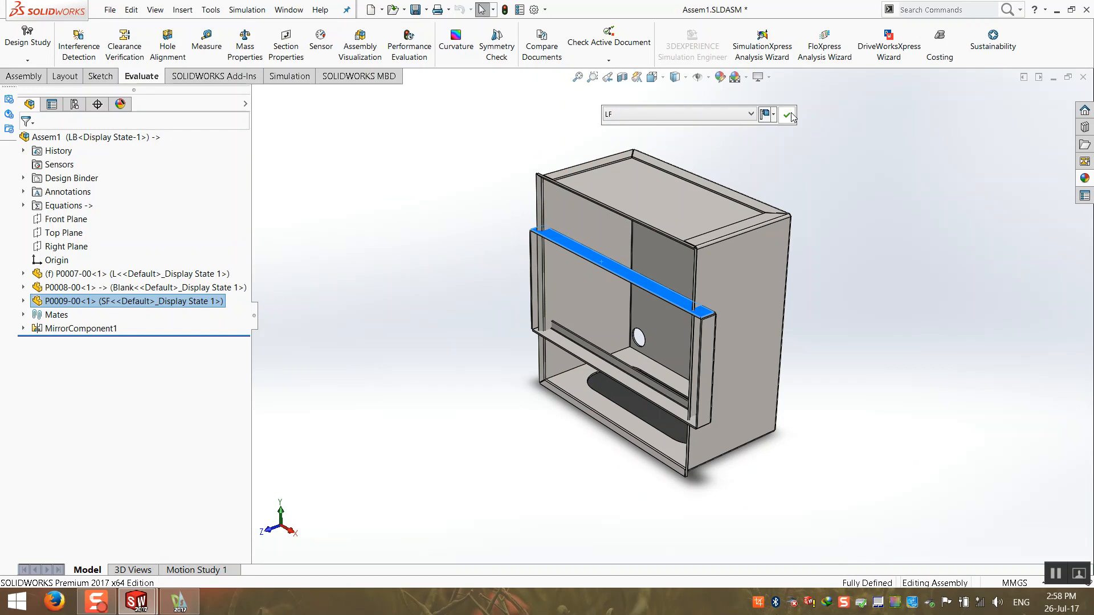
{"action": "left_click", "coordinate": [787, 116]}
{"action": "left_click", "coordinate": [435, 212]}
{"action": "middle_click_drag", "start_coordinate": [447, 434], "coordinate": [456, 411]}
{"action": "scroll", "coordinate": [718, 346], "scroll_direction": "down", "scroll_amount": 3}
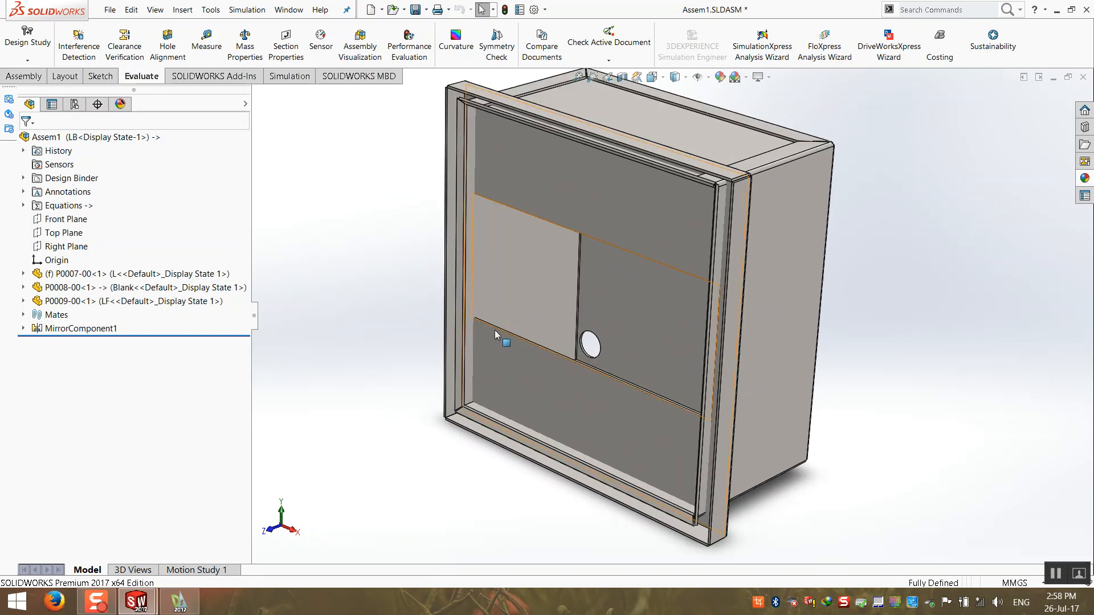
- Open the front frame part P0009-00 from Assem1
{"action": "right_click", "coordinate": [453, 365]}
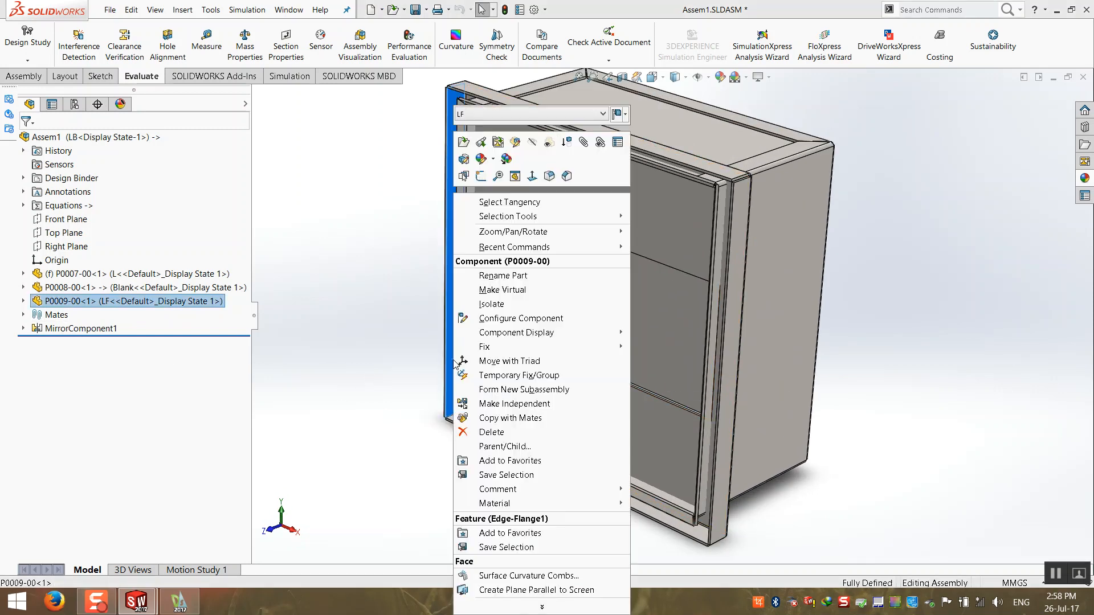
{"action": "left_click", "coordinate": [420, 286]}
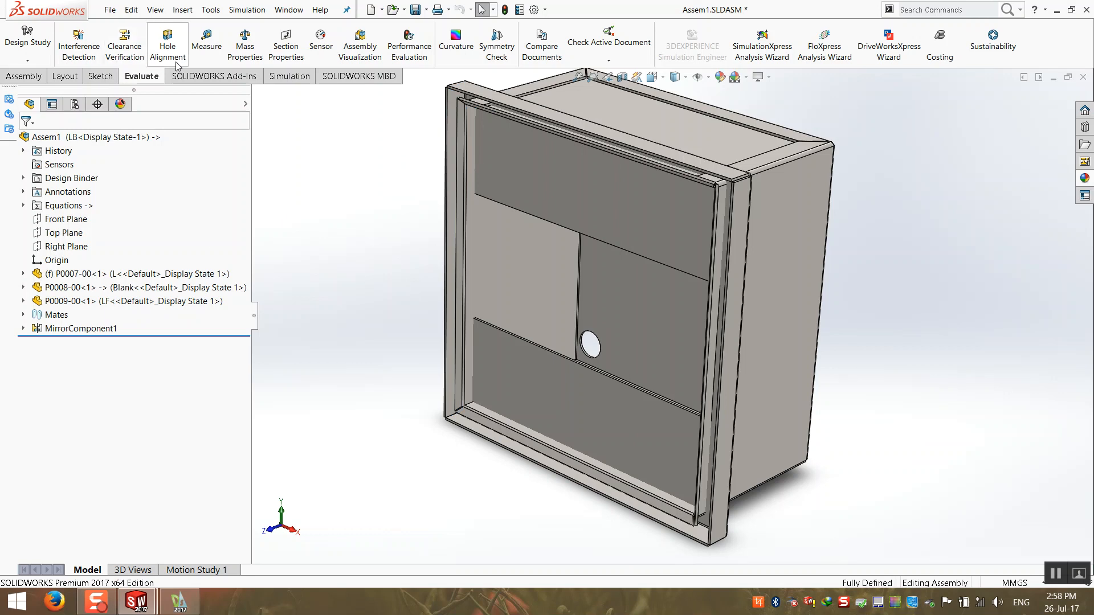
{"action": "right_click", "coordinate": [451, 193]}
{"action": "left_click", "coordinate": [462, 141]}
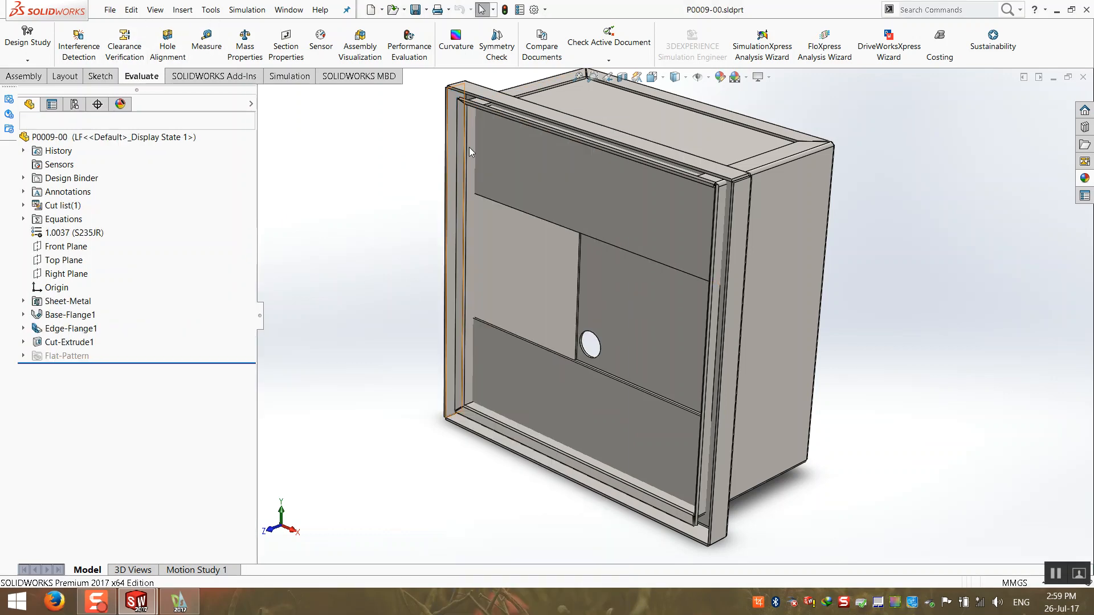
{"action": "middle_click_drag", "start_coordinate": [476, 267], "coordinate": [450, 297]}
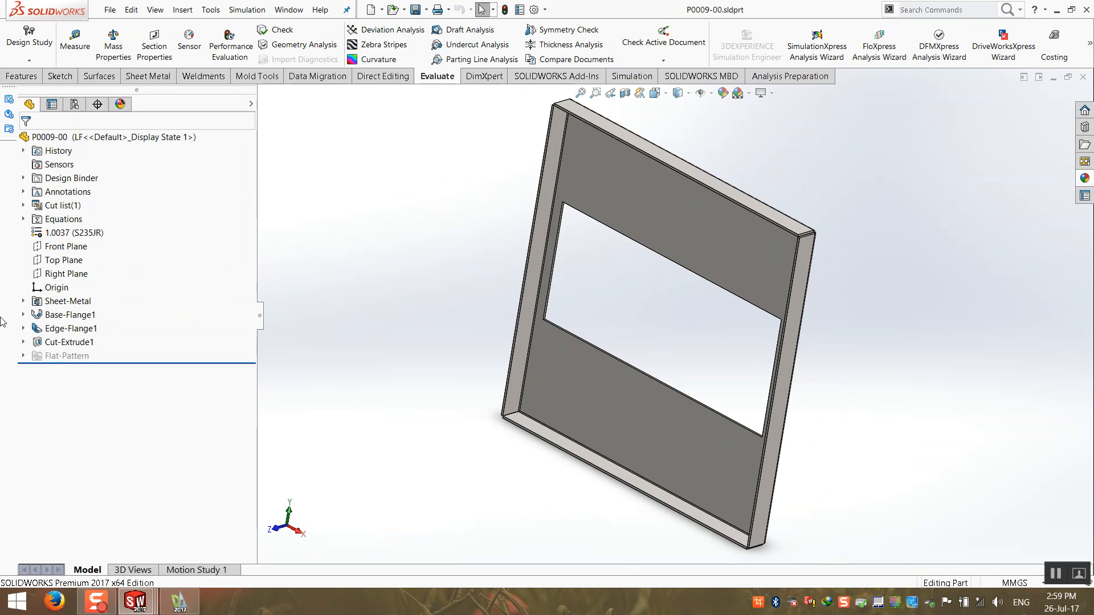
- Change the LF configuration's value for the window height dimension D3 of Sketch19 in Cut-Extrude1, then close the part
{"action": "left_click", "coordinate": [34, 342]}
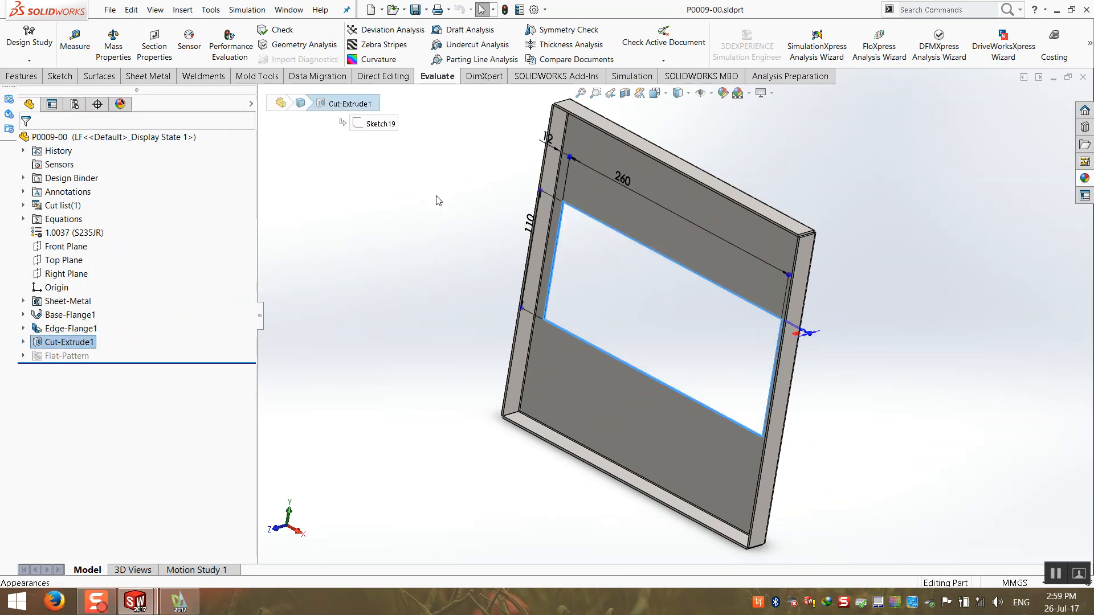
{"action": "right_click", "coordinate": [530, 225]}
{"action": "left_click", "coordinate": [598, 345]}
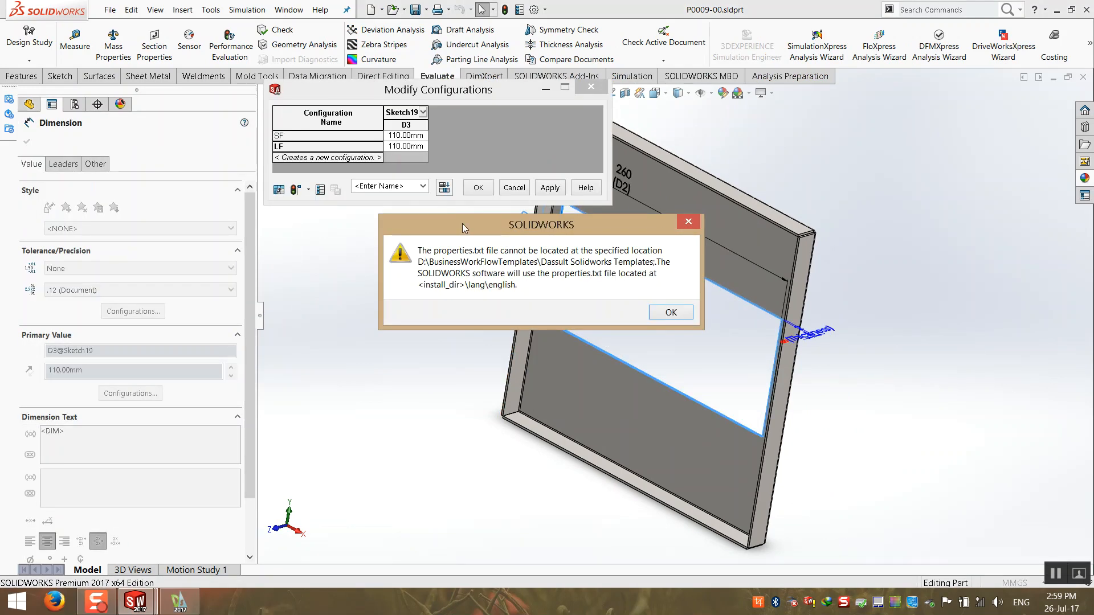
{"action": "left_click", "coordinate": [671, 313]}
{"action": "left_click", "coordinate": [414, 147]}
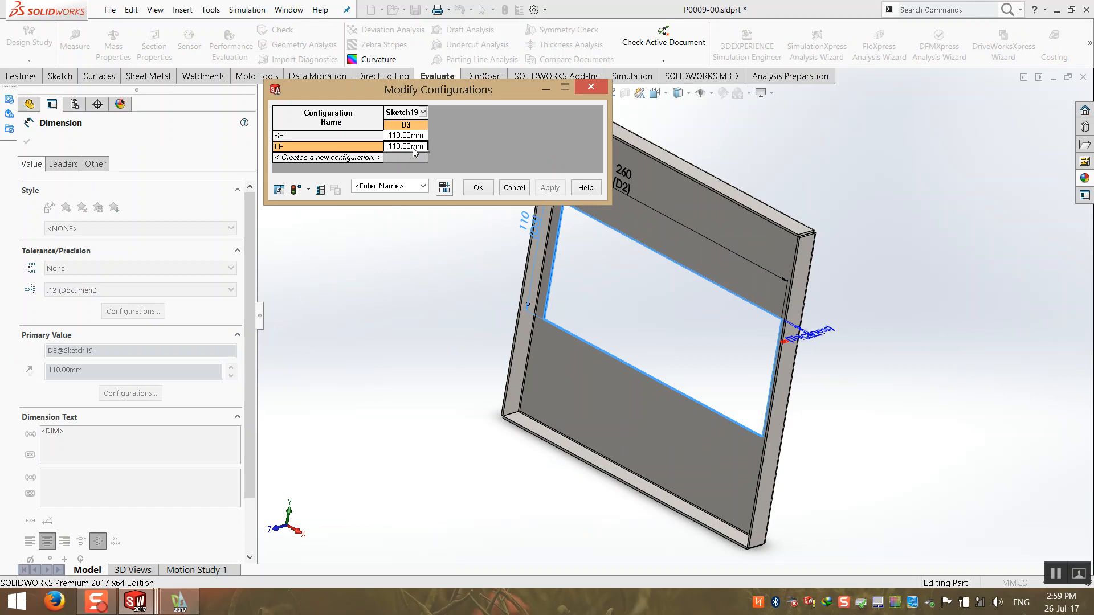
{"action": "left_click", "coordinate": [479, 188]}
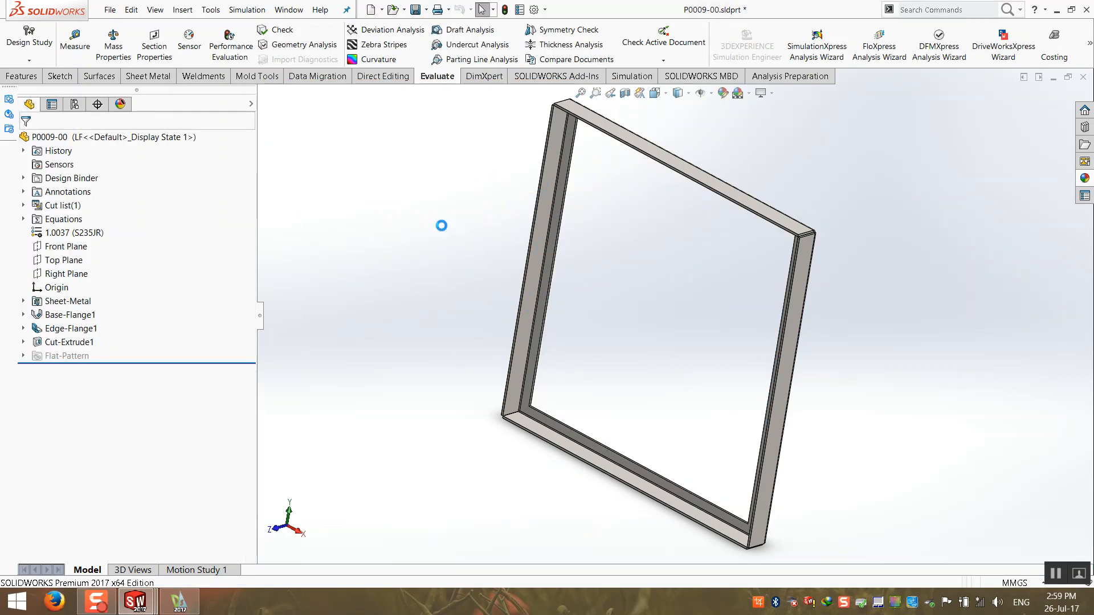
{"action": "left_click", "coordinate": [1083, 78]}
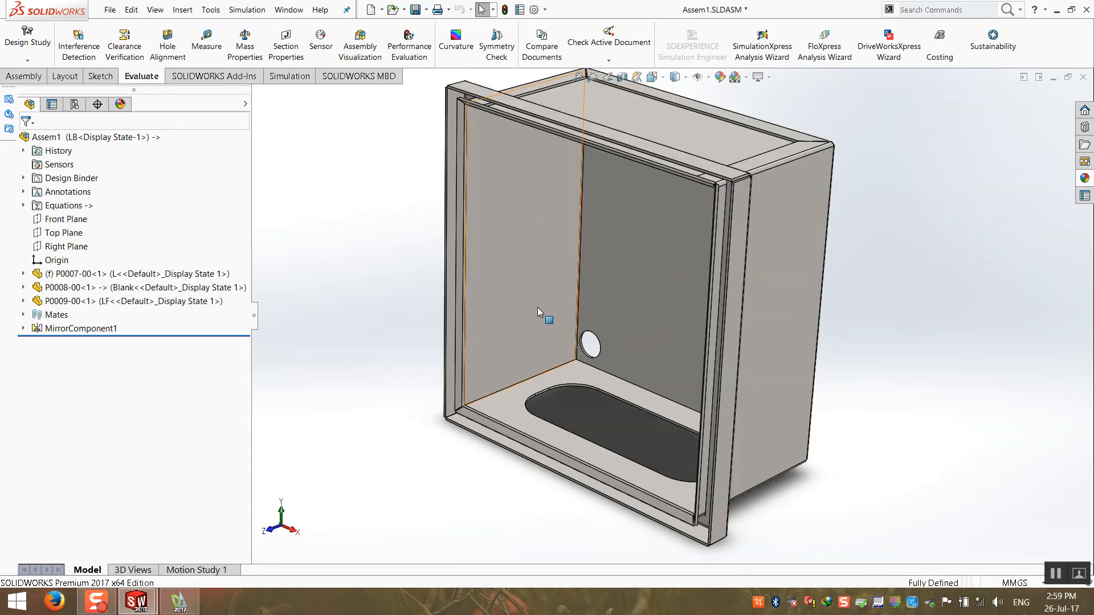
- Inspect how the LF frame's corner meets the box in Assem1, then close it to return to X0001-00
{"action": "middle_click_drag", "start_coordinate": [565, 299], "coordinate": [539, 108]}
{"action": "scroll", "coordinate": [630, 207], "scroll_direction": "down", "scroll_amount": 5}
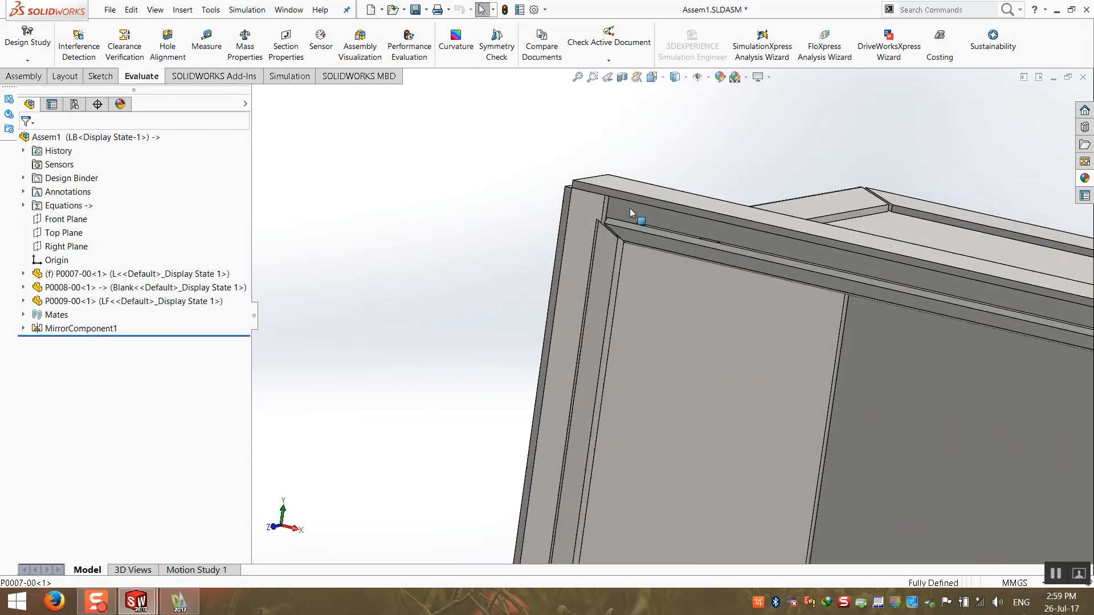
{"action": "middle_click_drag", "start_coordinate": [669, 262], "coordinate": [627, 275]}
{"action": "scroll", "coordinate": [579, 247], "scroll_direction": "up", "scroll_amount": 5}
{"action": "left_click", "coordinate": [577, 78]}
{"action": "left_click", "coordinate": [1082, 77]}
{"action": "left_click", "coordinate": [568, 297]}
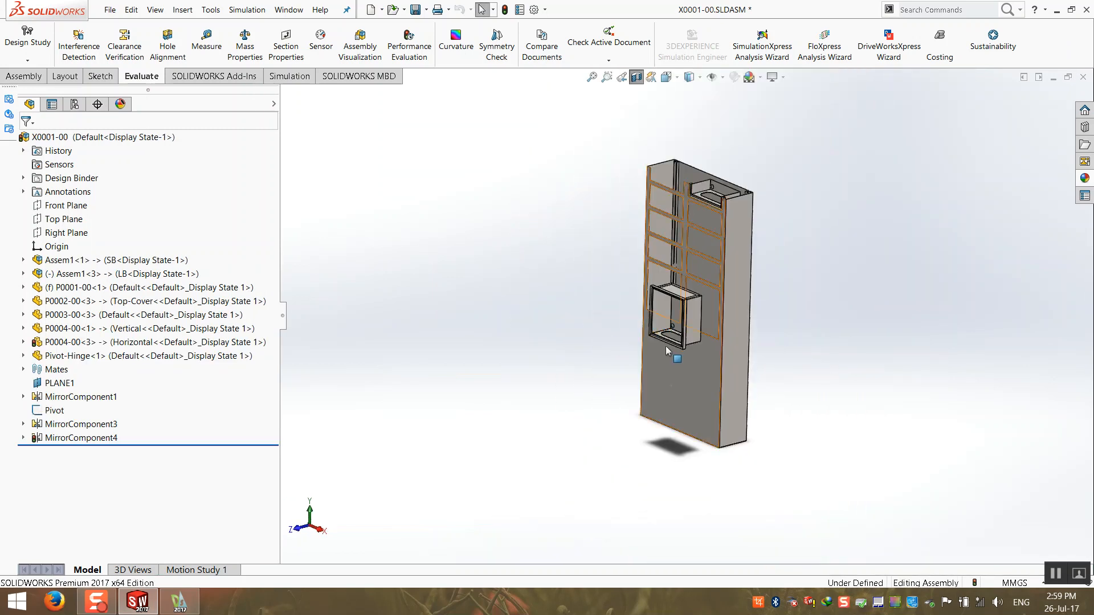
- Mate the P0009-00 frame face of the Assem1<3> box coincident with the matching P0009-00 frame face of Assem1<1>
{"action": "scroll", "coordinate": [694, 271], "scroll_direction": "down", "scroll_amount": 2}
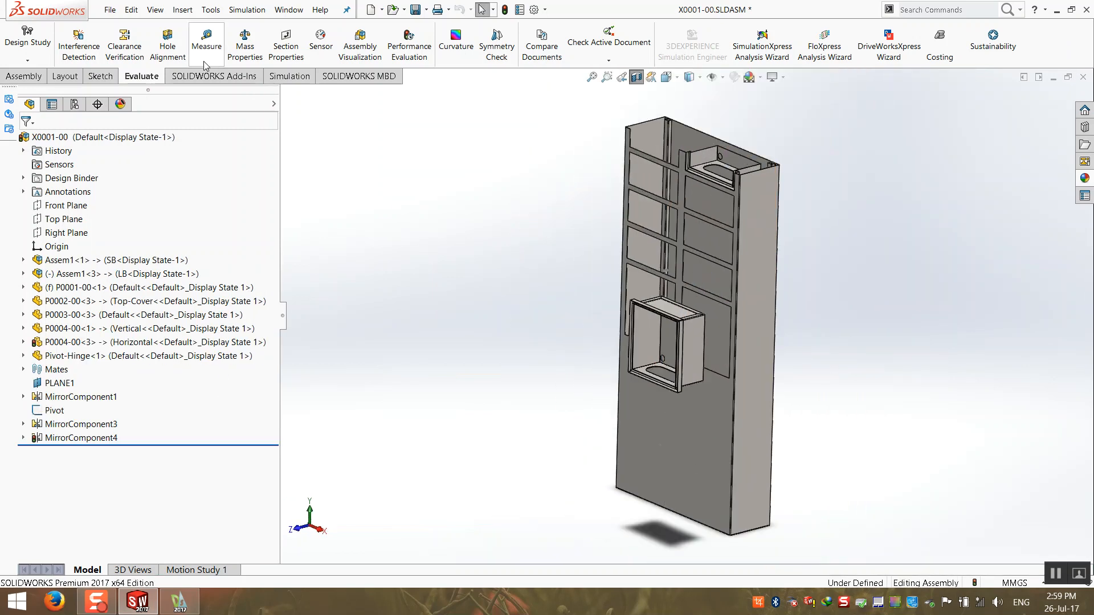
{"action": "left_click", "coordinate": [19, 77]}
{"action": "left_click", "coordinate": [134, 41]}
{"action": "middle_click_drag", "start_coordinate": [603, 384], "coordinate": [577, 378]}
{"action": "scroll", "coordinate": [635, 439], "scroll_direction": "down", "scroll_amount": 3}
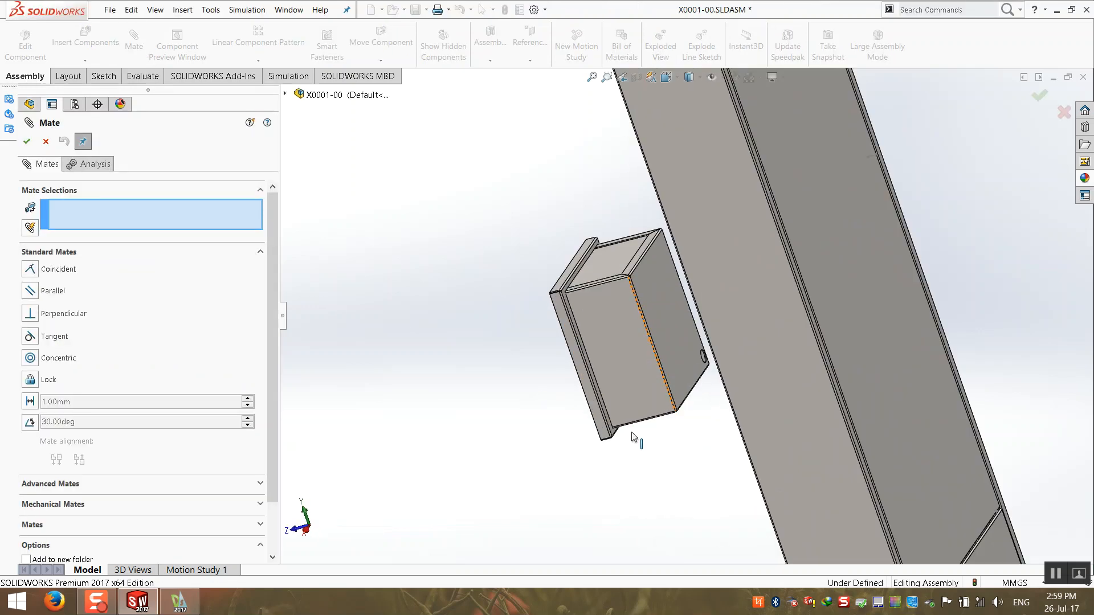
{"action": "left_click", "coordinate": [651, 307]}
{"action": "scroll", "coordinate": [649, 313], "scroll_direction": "up", "scroll_amount": 3}
{"action": "middle_click_drag", "start_coordinate": [651, 306], "coordinate": [643, 350]}
{"action": "scroll", "coordinate": [674, 340], "scroll_direction": "down", "scroll_amount": 5}
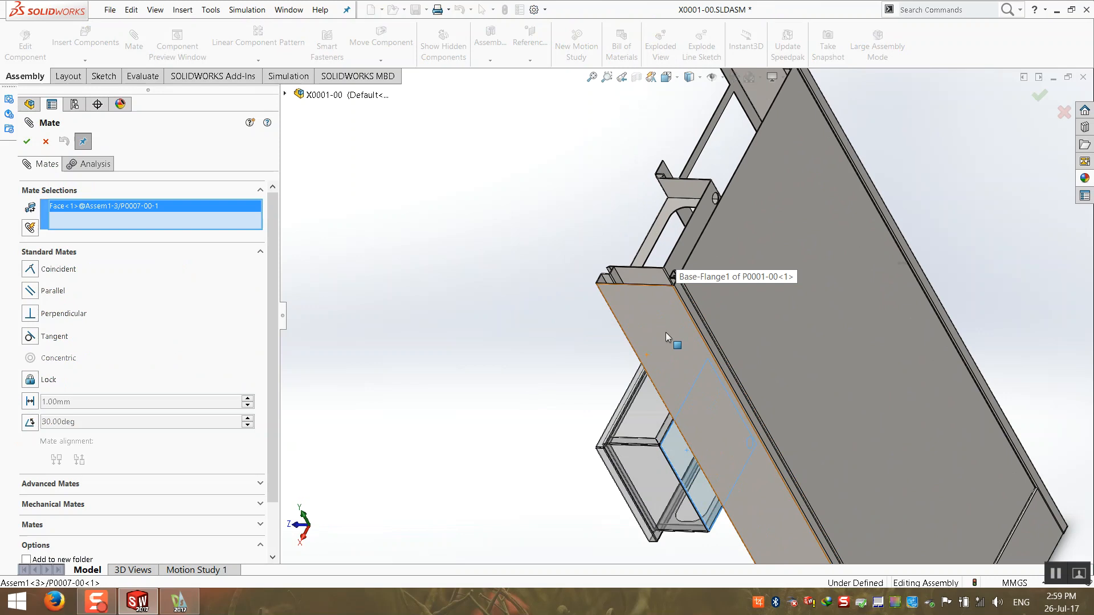
{"action": "scroll", "coordinate": [678, 462], "scroll_direction": "down", "scroll_amount": 2}
{"action": "left_click", "coordinate": [683, 399]}
{"action": "scroll", "coordinate": [530, 373], "scroll_direction": "down", "scroll_amount": 3}
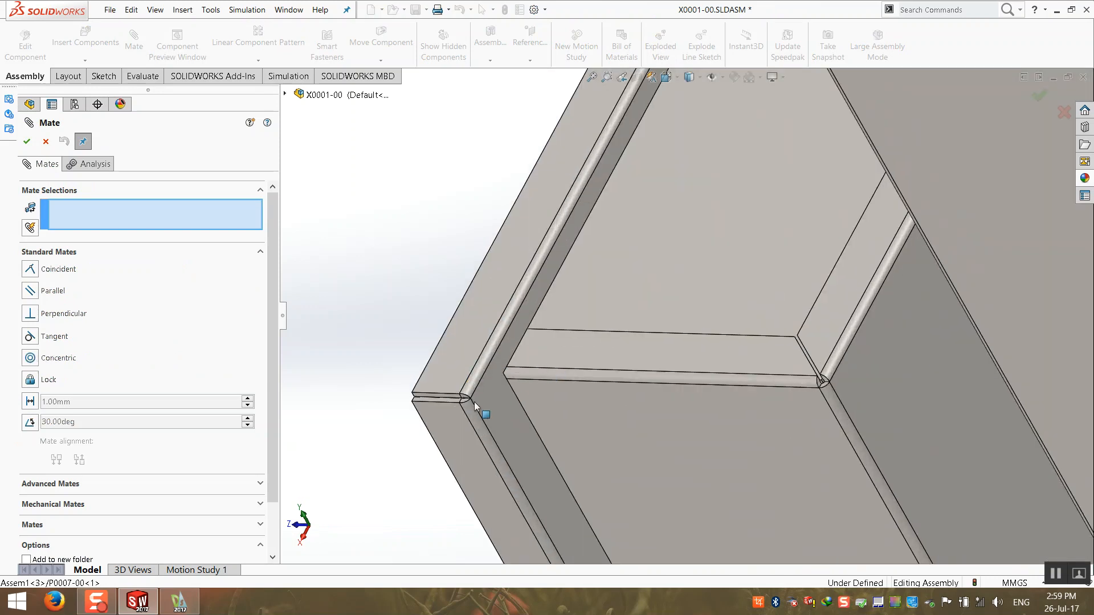
{"action": "left_click", "coordinate": [487, 403]}
{"action": "scroll", "coordinate": [491, 408], "scroll_direction": "up", "scroll_amount": 5}
{"action": "scroll", "coordinate": [667, 280], "scroll_direction": "down", "scroll_amount": 5}
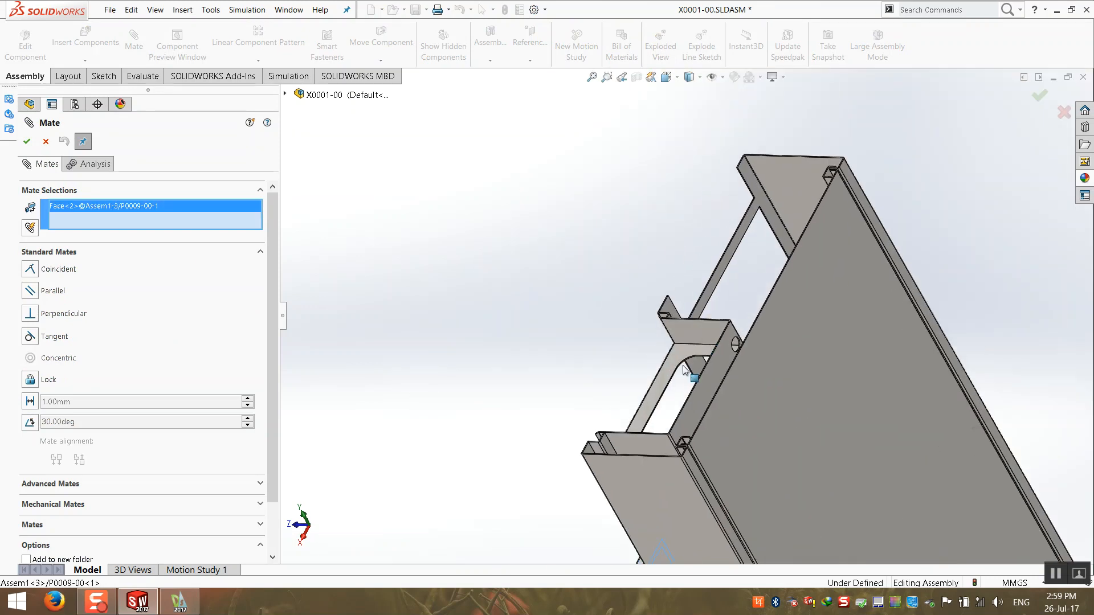
{"action": "middle_click_drag", "start_coordinate": [668, 279], "coordinate": [649, 344]}
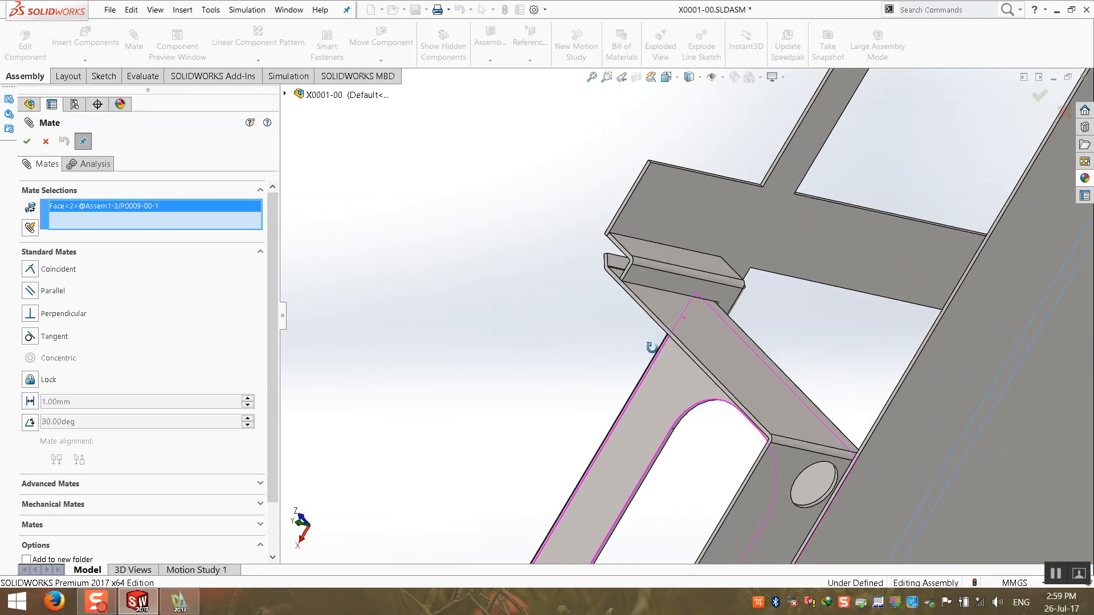
{"action": "left_click", "coordinate": [671, 285]}
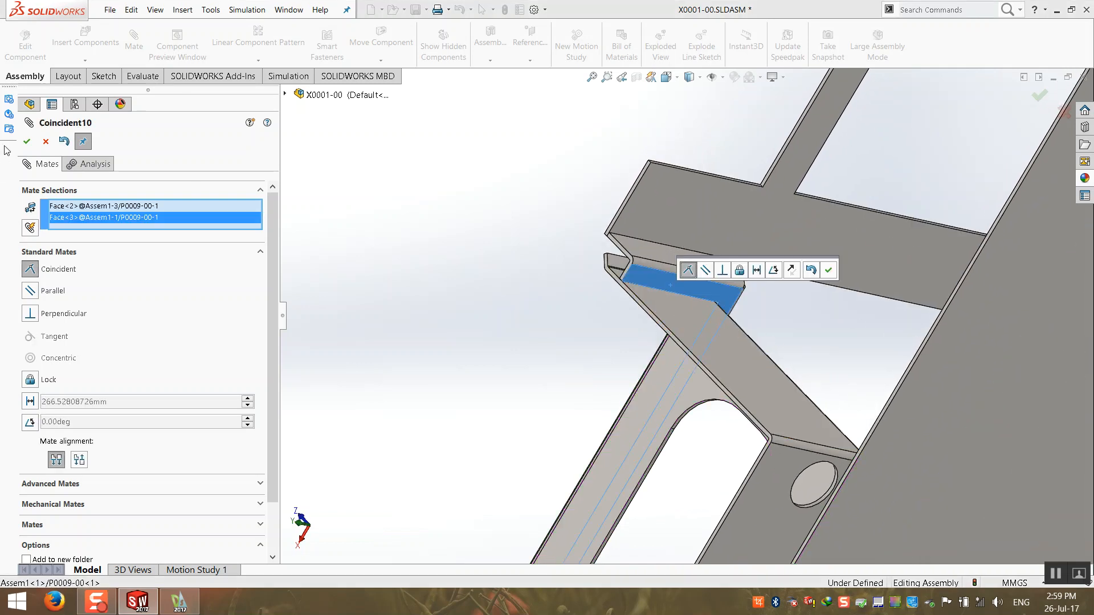
{"action": "left_click", "coordinate": [27, 146]}
{"action": "left_click", "coordinate": [27, 146]}
- Move the Assem1<3> box sideways out of the cabinet and collapse the expanded feature tree items
{"action": "scroll", "coordinate": [661, 457], "scroll_direction": "up", "scroll_amount": 4}
{"action": "middle_click_drag", "start_coordinate": [661, 457], "coordinate": [784, 254]}
{"action": "scroll", "coordinate": [685, 401], "scroll_direction": "up", "scroll_amount": 5}
{"action": "scroll", "coordinate": [648, 437], "scroll_direction": "down", "scroll_amount": 5}
{"action": "mouse_move", "coordinate": [645, 433]}
{"action": "middle_mouse_down"}
{"action": "mouse_move", "coordinate": [624, 461]}
{"action": "mouse_move", "coordinate": [636, 423]}
{"action": "middle_mouse_up"}
{"action": "left_click_drag", "start_coordinate": [638, 425], "coordinate": [831, 546]}
{"action": "scroll", "coordinate": [833, 421], "scroll_direction": "up", "scroll_amount": 4}
{"action": "key", "text": "Escape"}
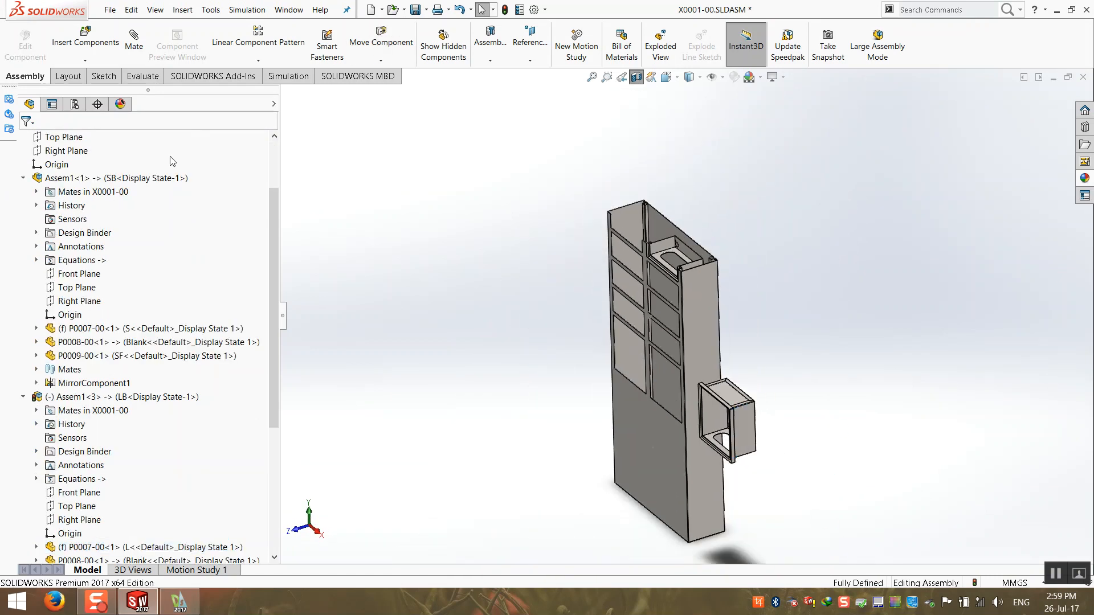
{"action": "right_click", "coordinate": [140, 248]}
{"action": "left_click", "coordinate": [160, 255]}
- Add a centered Width mate between two P0009-00 frame faces of Assem1<3> and the side faces of its P0001-00 opening
{"action": "left_click", "coordinate": [134, 39]}
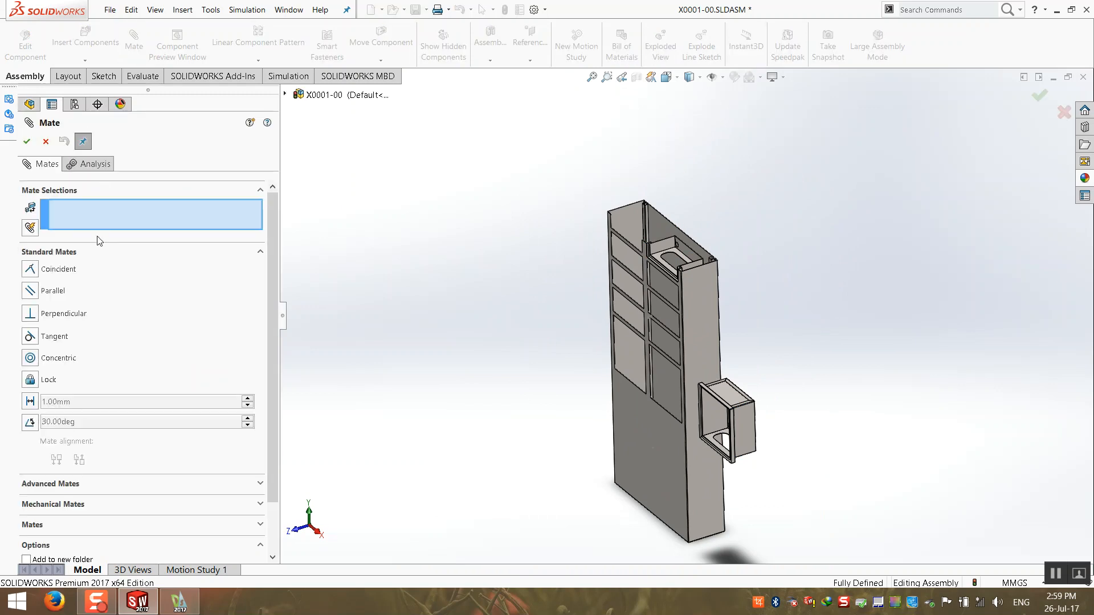
{"action": "left_click", "coordinate": [64, 252]}
{"action": "left_click", "coordinate": [49, 272]}
{"action": "left_click", "coordinate": [30, 332]}
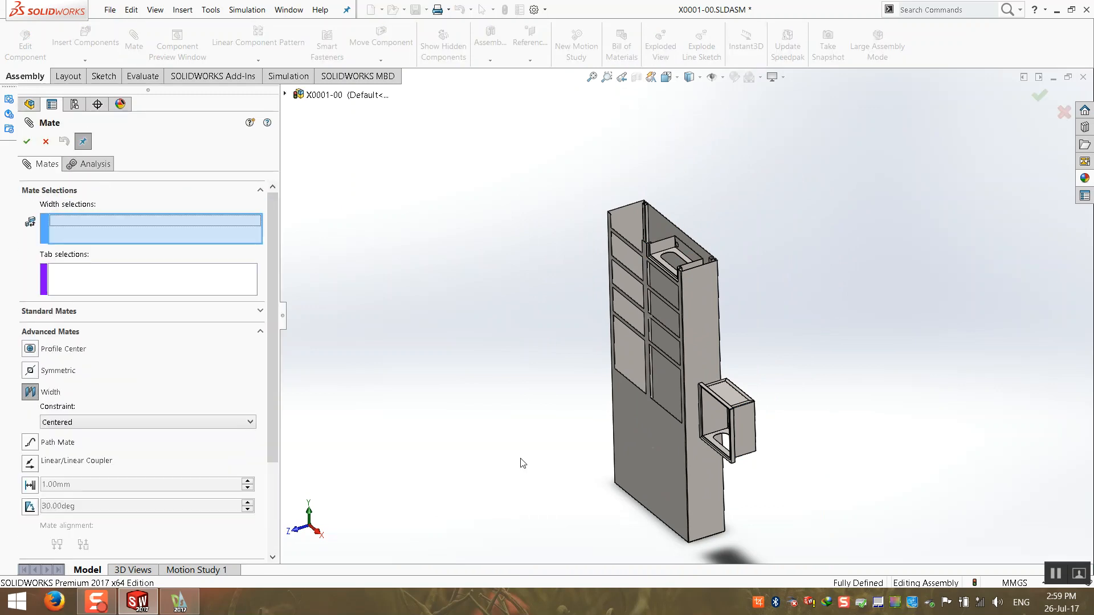
{"action": "scroll", "coordinate": [734, 435], "scroll_direction": "down", "scroll_amount": 5}
{"action": "left_click", "coordinate": [715, 385]}
{"action": "middle_click_drag", "start_coordinate": [715, 385], "coordinate": [454, 205]}
{"action": "left_click", "coordinate": [549, 223]}
{"action": "scroll", "coordinate": [744, 318], "scroll_direction": "up", "scroll_amount": 5}
{"action": "scroll", "coordinate": [634, 328], "scroll_direction": "down", "scroll_amount": 6}
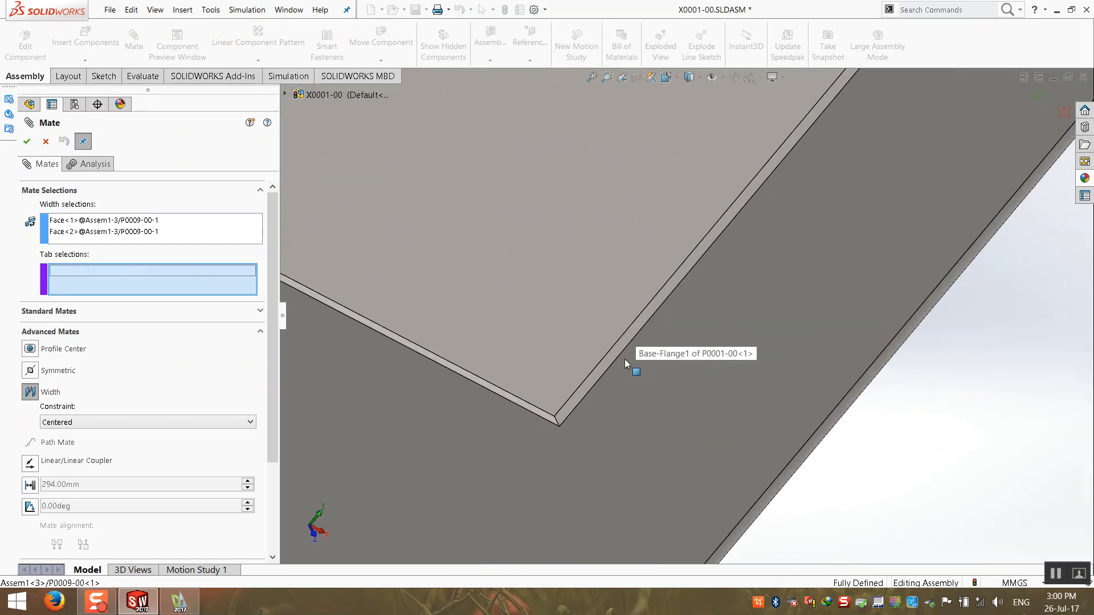
{"action": "left_click", "coordinate": [606, 366]}
{"action": "middle_click_drag", "start_coordinate": [606, 366], "coordinate": [624, 272]}
{"action": "left_click", "coordinate": [641, 272]}
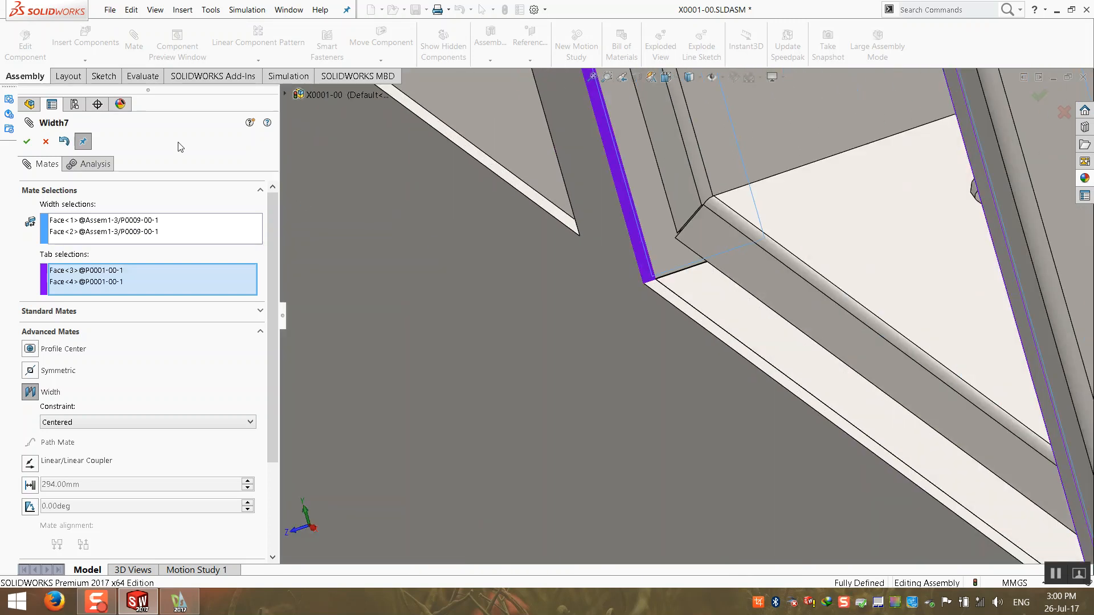
{"action": "left_click", "coordinate": [28, 142]}
{"action": "left_click", "coordinate": [27, 142]}
- Inspect how the Assem1<3> box sits in its P0001-00 opening, especially the gap at the lower corner
{"action": "scroll", "coordinate": [642, 323], "scroll_direction": "up", "scroll_amount": 8}
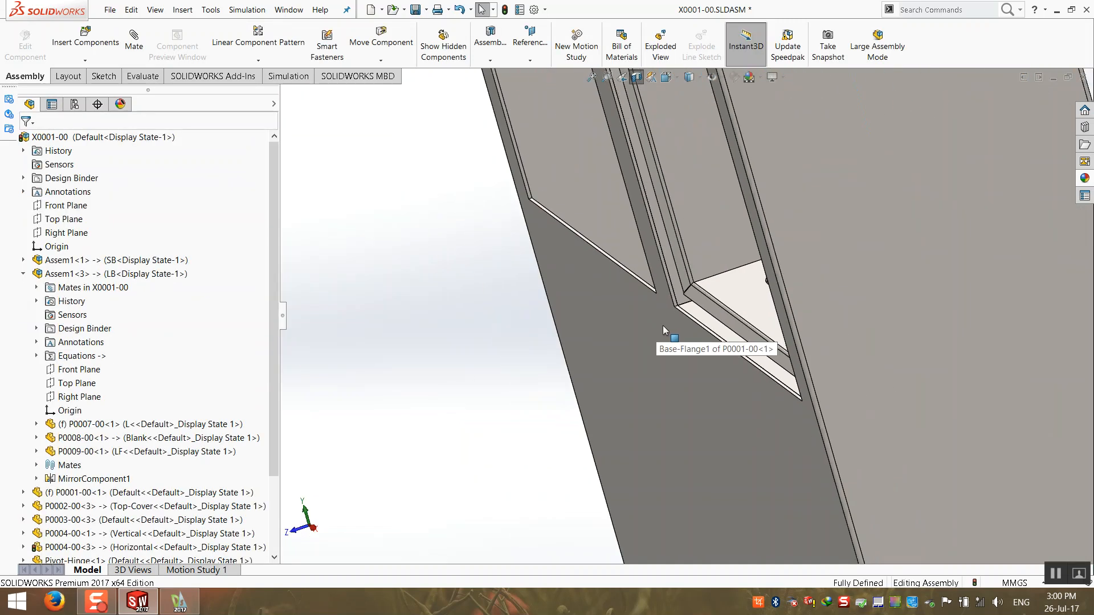
{"action": "middle_click_drag", "start_coordinate": [748, 297], "coordinate": [733, 320]}
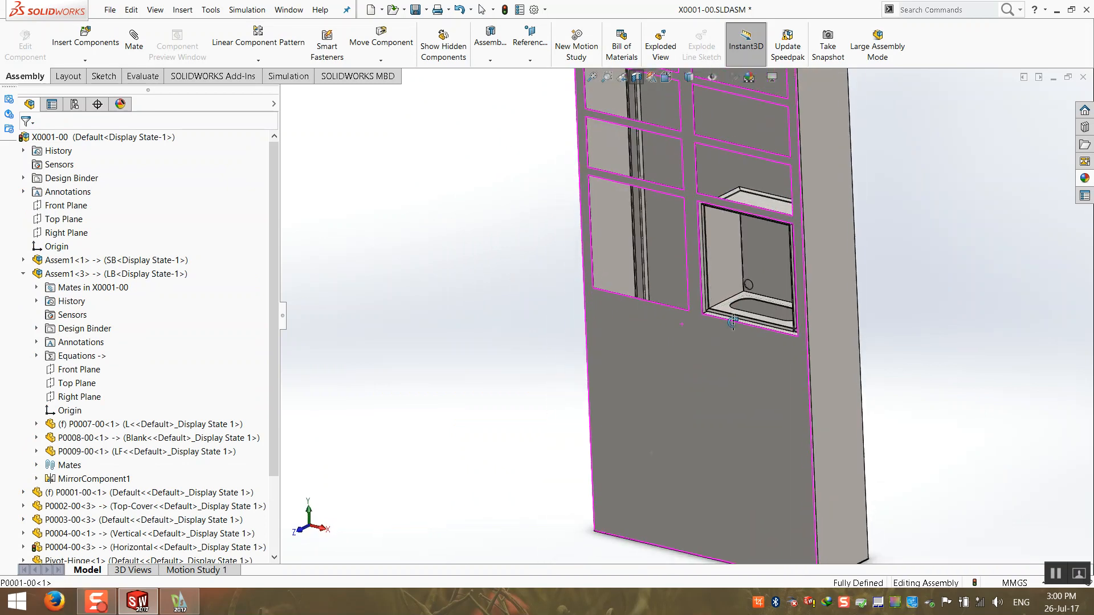
{"action": "scroll", "coordinate": [734, 321], "scroll_direction": "down", "scroll_amount": 8}
{"action": "scroll", "coordinate": [490, 277], "scroll_direction": "down", "scroll_amount": 5}
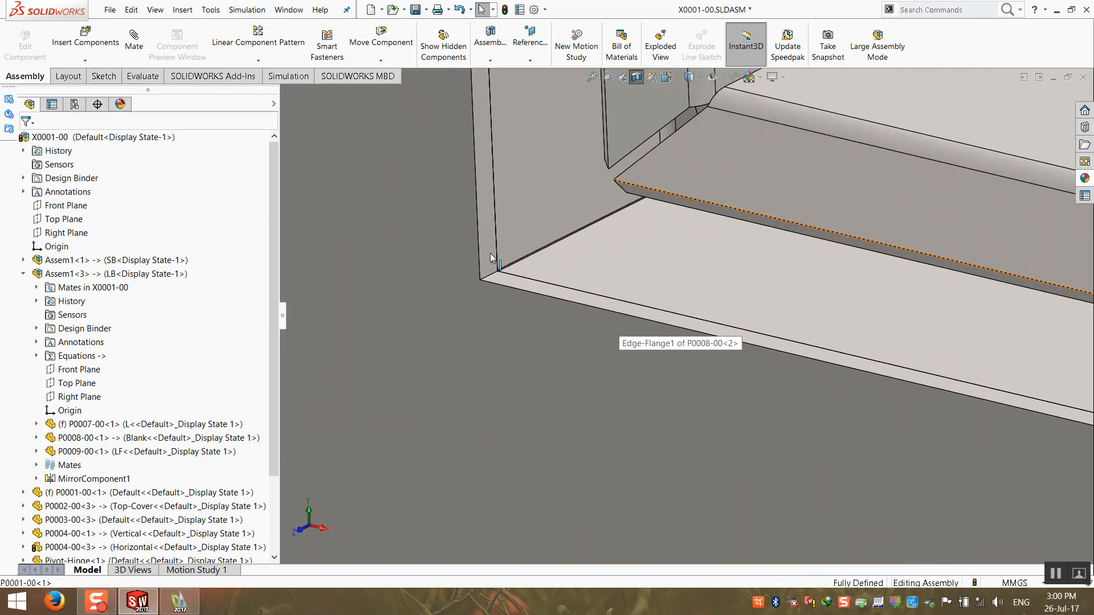
{"action": "scroll", "coordinate": [503, 266], "scroll_direction": "up", "scroll_amount": 5}
{"action": "scroll", "coordinate": [521, 282], "scroll_direction": "up", "scroll_amount": 6}
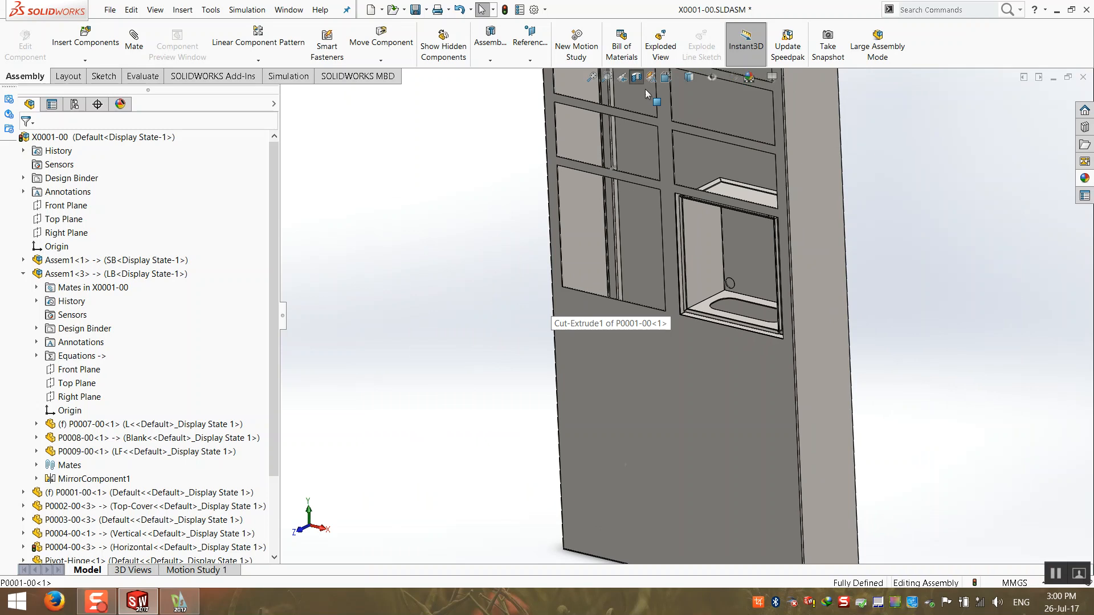
{"action": "left_click", "coordinate": [592, 77]}
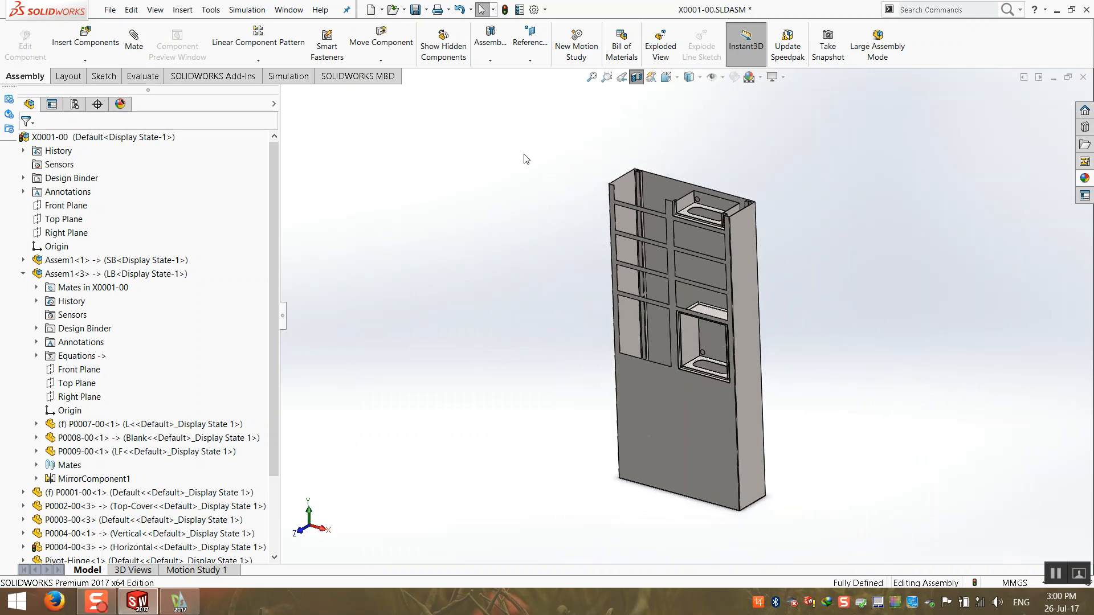
- Section X0001-00 along the Top Plane at an 821 mm offset and examine the cut through the lower box from above
{"action": "left_click", "coordinate": [636, 79]}
{"action": "left_click", "coordinate": [636, 79]}
{"action": "left_click_drag", "start_coordinate": [686, 165], "coordinate": [686, 305]}
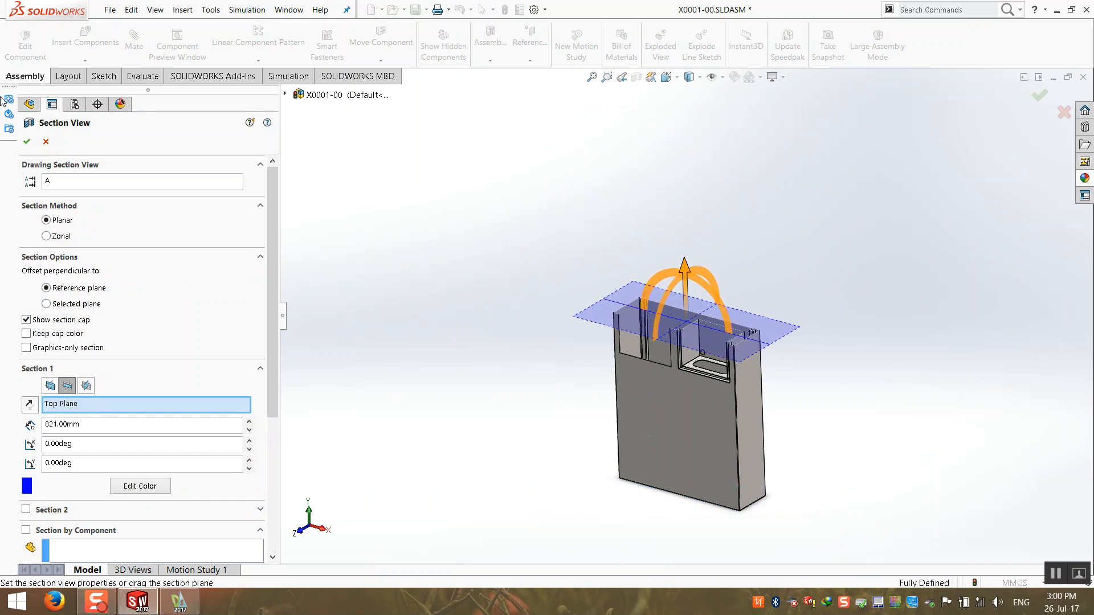
{"action": "left_click", "coordinate": [26, 142]}
{"action": "scroll", "coordinate": [726, 363], "scroll_direction": "down", "scroll_amount": 5}
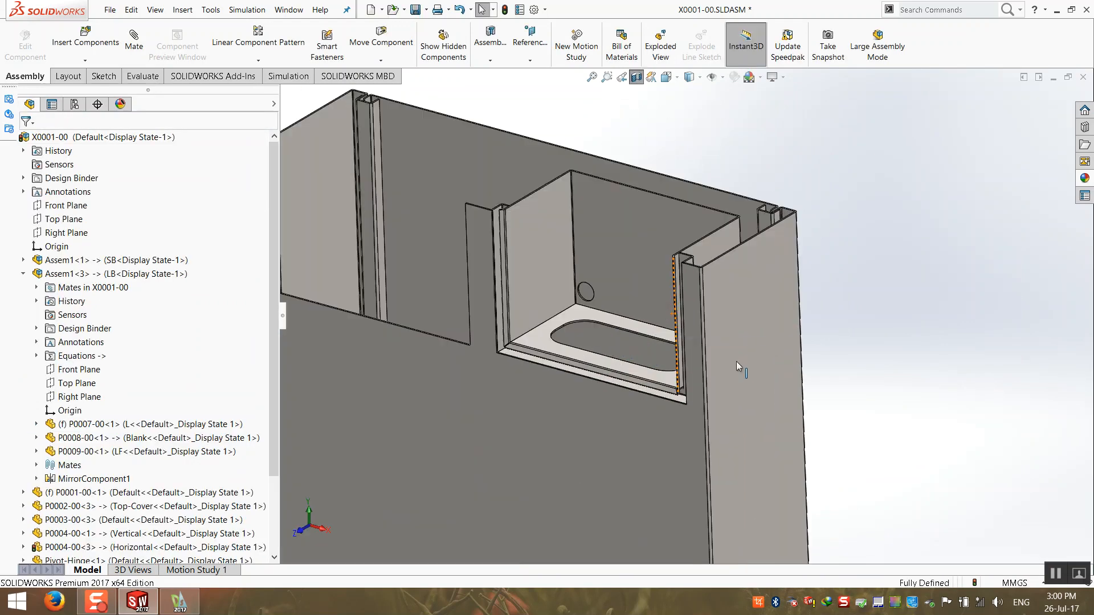
{"action": "middle_click_drag", "start_coordinate": [678, 370], "coordinate": [606, 353]}
{"action": "key", "text": "f"}
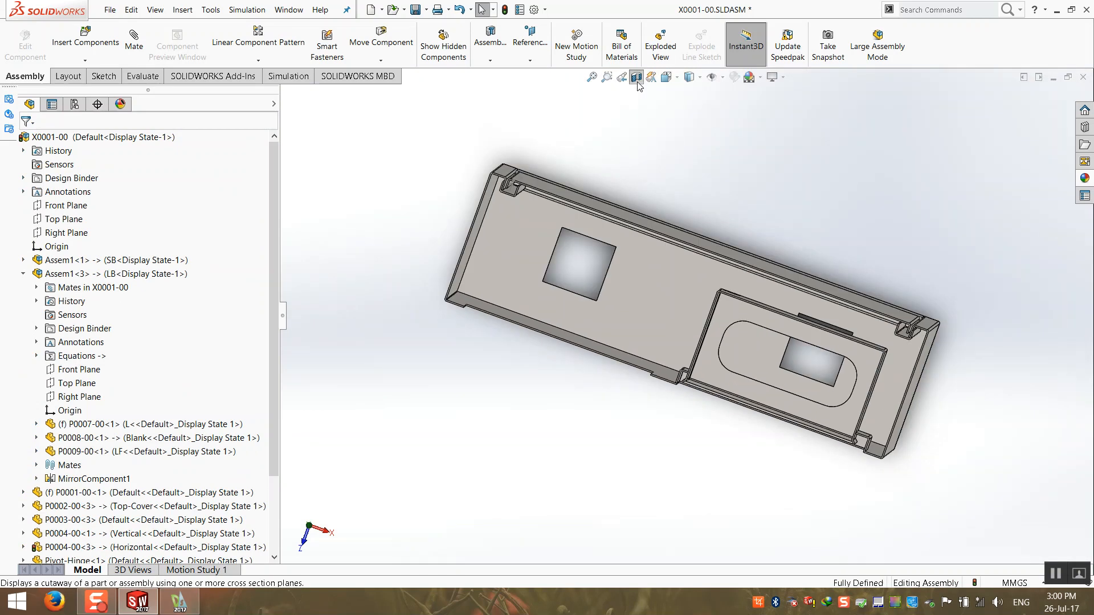
- Change the section view to the Right Plane and offset it to cut through both installed boxes
{"action": "left_click", "coordinate": [637, 80]}
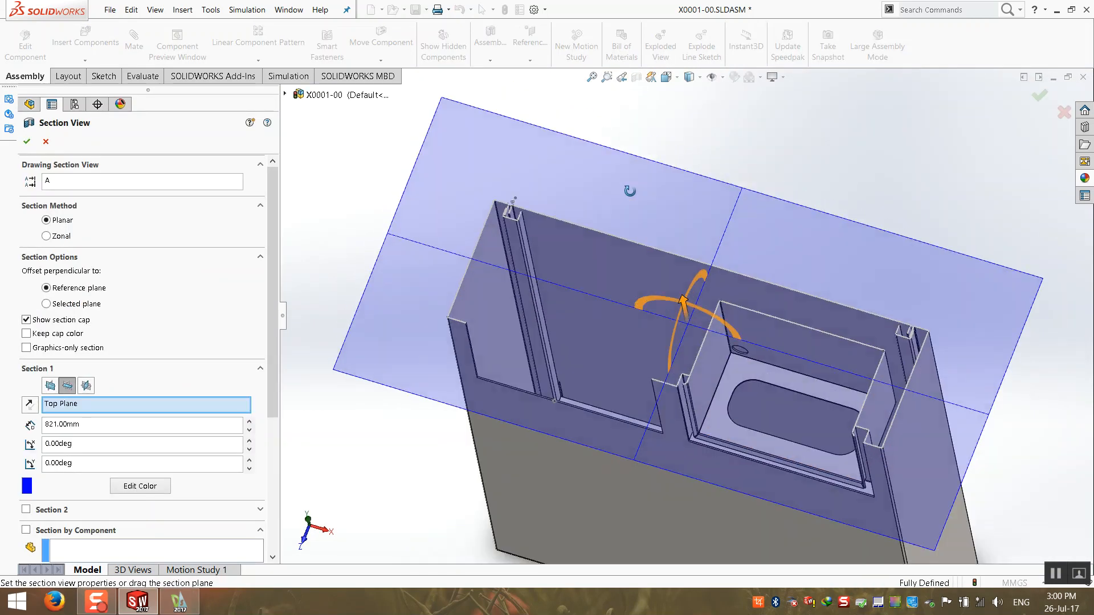
{"action": "left_click", "coordinate": [86, 385]}
{"action": "scroll", "coordinate": [815, 336], "scroll_direction": "down", "scroll_amount": 2}
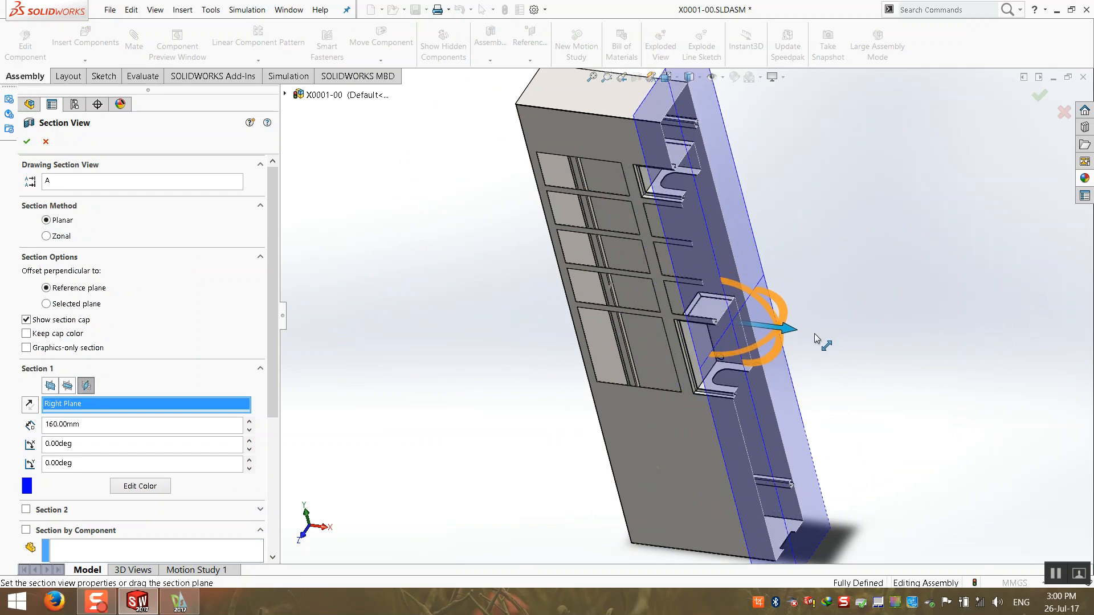
{"action": "left_click_drag", "start_coordinate": [815, 333], "coordinate": [836, 337]}
{"action": "left_click", "coordinate": [27, 141]}
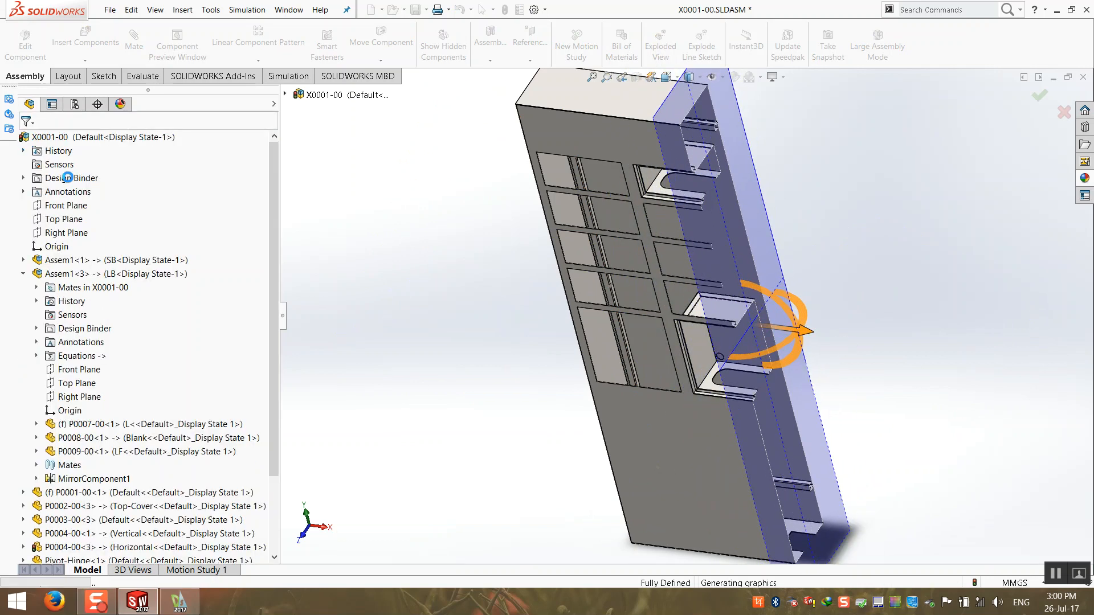
- Examine the sectioned box frames and the surrounding flanges for fit and clearance
{"action": "middle_click_drag", "start_coordinate": [746, 245], "coordinate": [633, 194]}
{"action": "scroll", "coordinate": [557, 164], "scroll_direction": "down", "scroll_amount": 6}
{"action": "scroll", "coordinate": [559, 306], "scroll_direction": "up", "scroll_amount": 2}
{"action": "scroll", "coordinate": [591, 346], "scroll_direction": "up", "scroll_amount": 2}
{"action": "scroll", "coordinate": [713, 355], "scroll_direction": "up", "scroll_amount": 2}
{"action": "scroll", "coordinate": [798, 351], "scroll_direction": "down", "scroll_amount": 2}
{"action": "scroll", "coordinate": [812, 350], "scroll_direction": "up", "scroll_amount": 8}
{"action": "scroll", "coordinate": [778, 415], "scroll_direction": "down", "scroll_amount": 5}
{"action": "scroll", "coordinate": [778, 415], "scroll_direction": "down", "scroll_amount": 4}
{"action": "scroll", "coordinate": [609, 275], "scroll_direction": "up", "scroll_amount": 2}
{"action": "scroll", "coordinate": [703, 357], "scroll_direction": "down", "scroll_amount": 2}
{"action": "scroll", "coordinate": [606, 237], "scroll_direction": "up", "scroll_amount": 2}
{"action": "scroll", "coordinate": [657, 268], "scroll_direction": "down", "scroll_amount": 2}
{"action": "scroll", "coordinate": [633, 284], "scroll_direction": "down", "scroll_amount": 5}
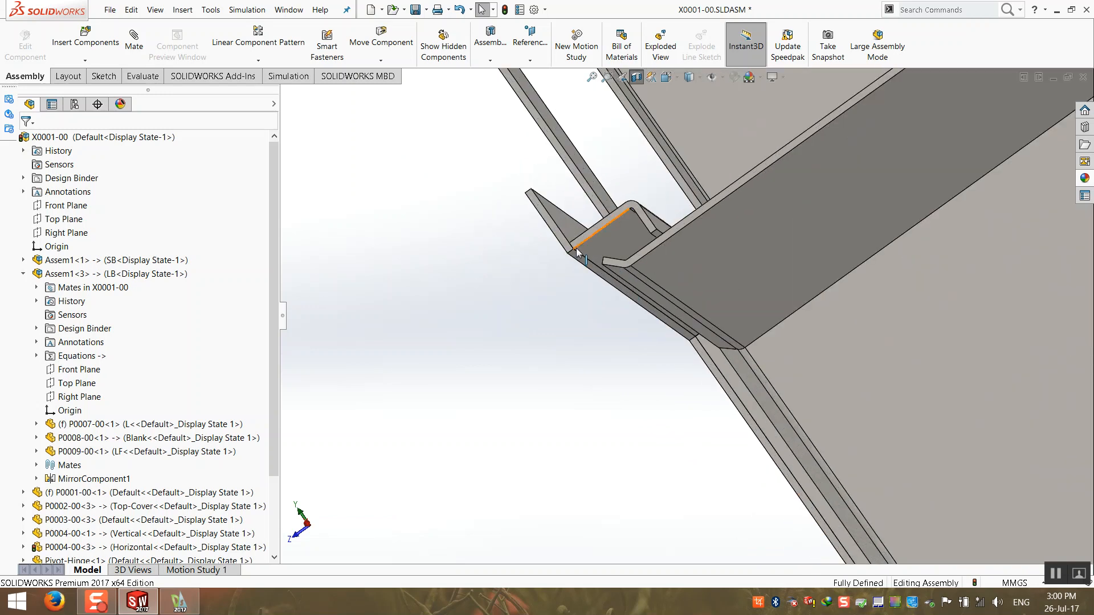
{"action": "scroll", "coordinate": [607, 228], "scroll_direction": "up", "scroll_amount": 2}
- Turn off the section view and display the whole cabinet in Perspective
{"action": "left_click", "coordinate": [635, 79]}
{"action": "middle_click_drag", "start_coordinate": [657, 300], "coordinate": [732, 322]}
{"action": "scroll", "coordinate": [731, 362], "scroll_direction": "up", "scroll_amount": 7}
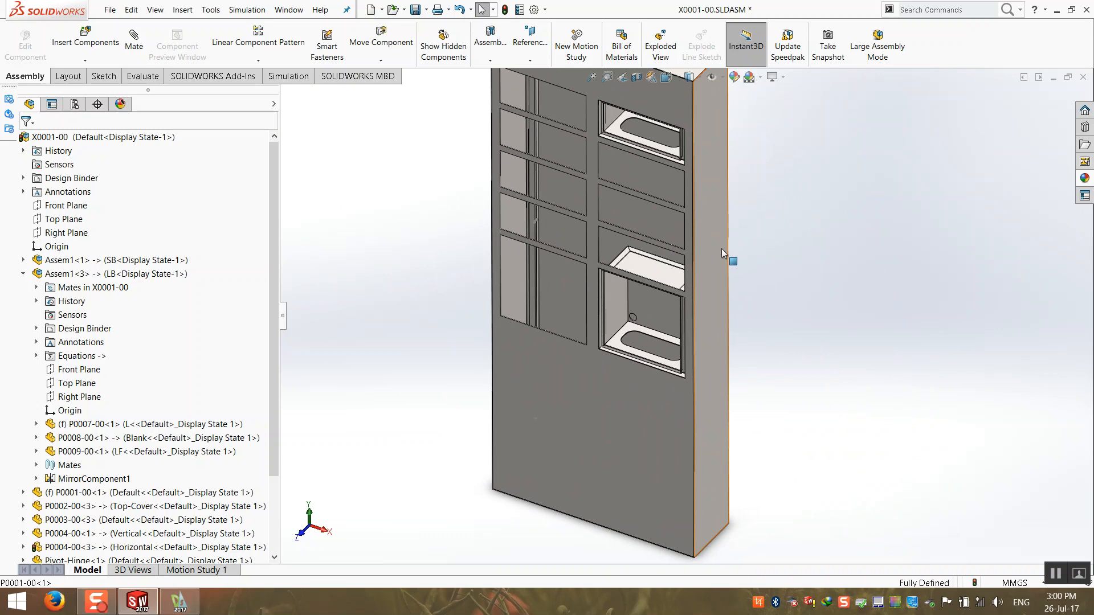
{"action": "left_click", "coordinate": [784, 77]}
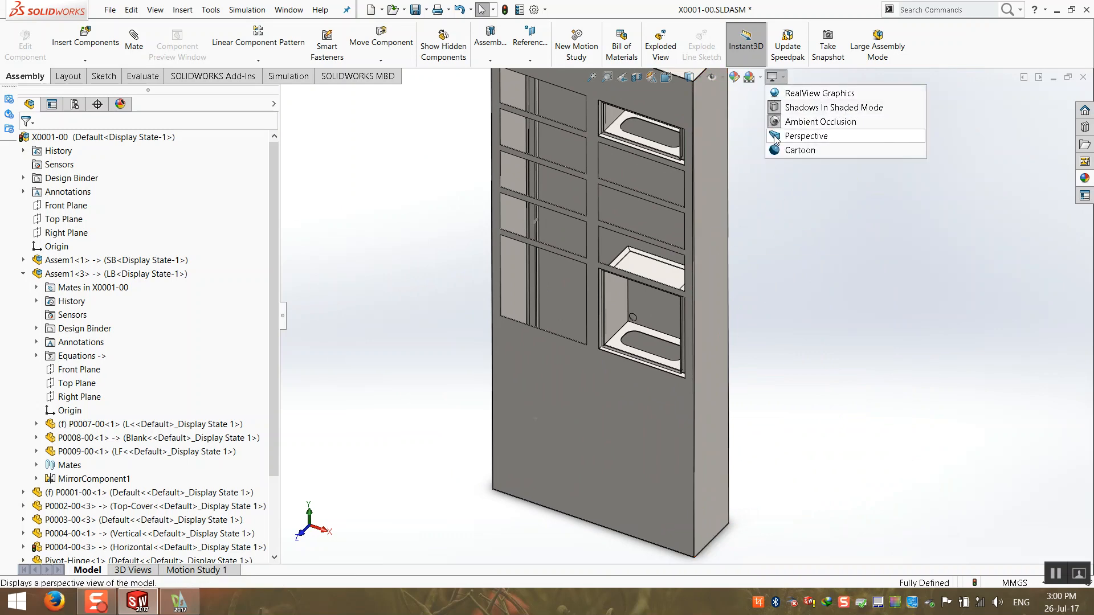
{"action": "left_click", "coordinate": [821, 136]}
{"action": "scroll", "coordinate": [652, 183], "scroll_direction": "down", "scroll_amount": 3}
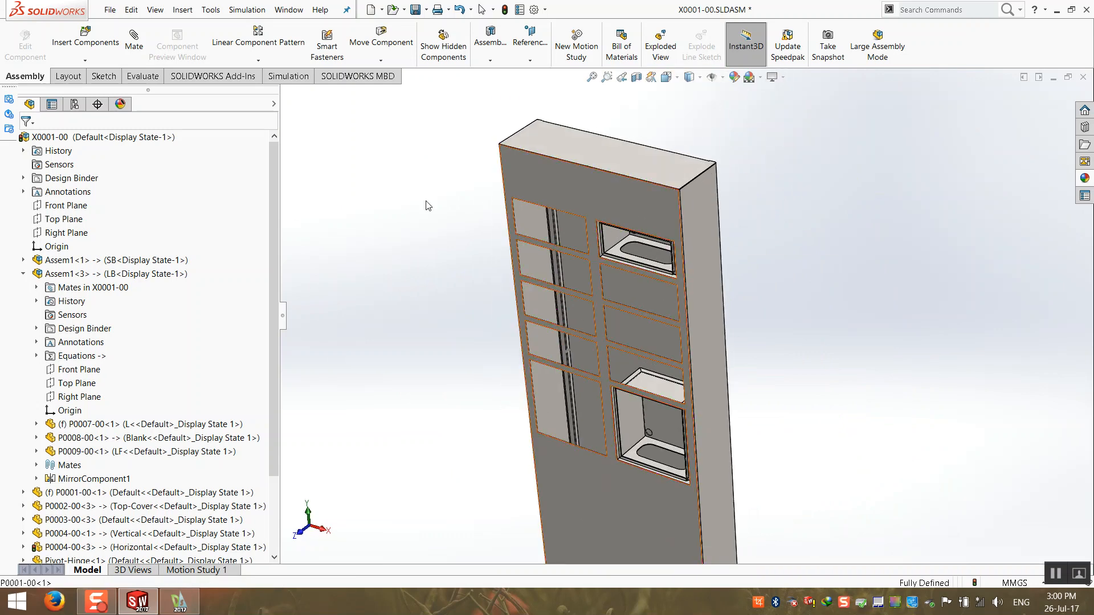
{"action": "scroll", "coordinate": [457, 378], "scroll_direction": "up", "scroll_amount": 2}
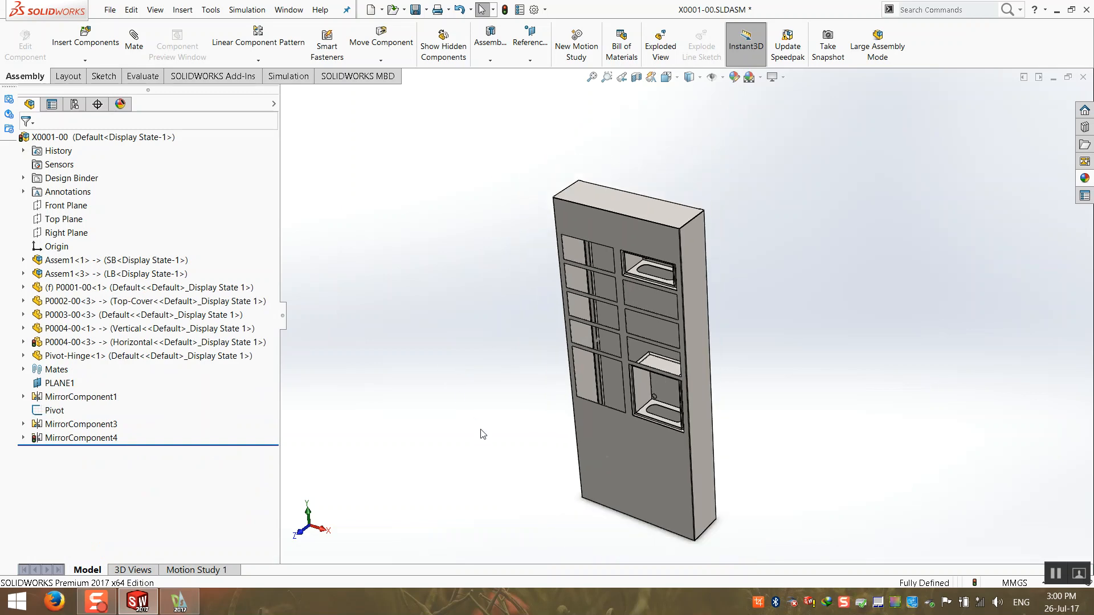
- Save X0001-00 together with the modified Assem1
{"action": "key", "text": "ctrl+s"}
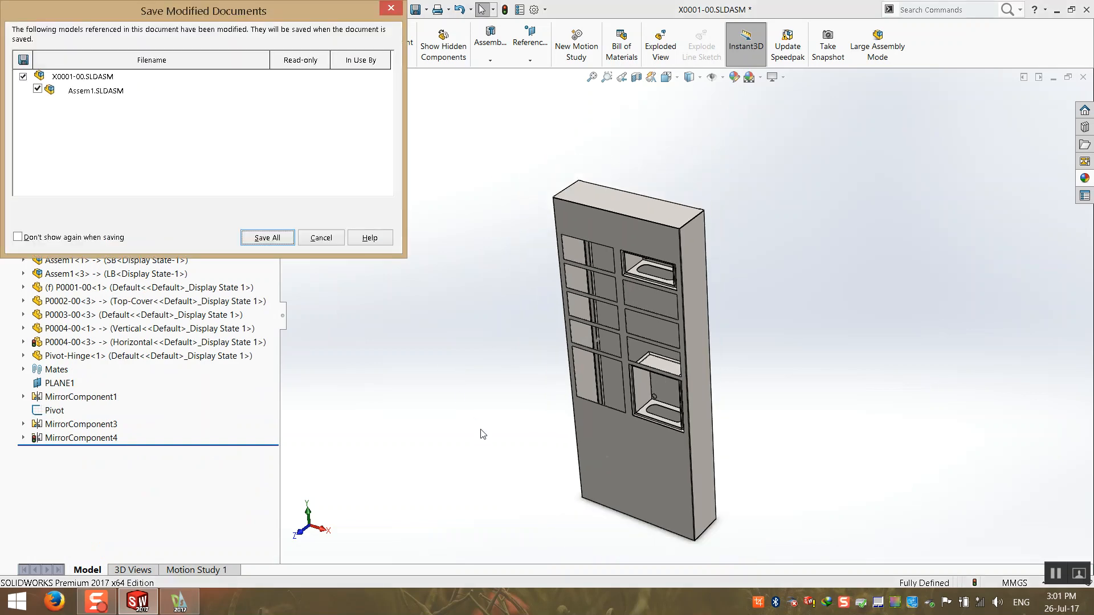
{"action": "key", "text": "Return"}
{"action": "key", "text": "Return"}
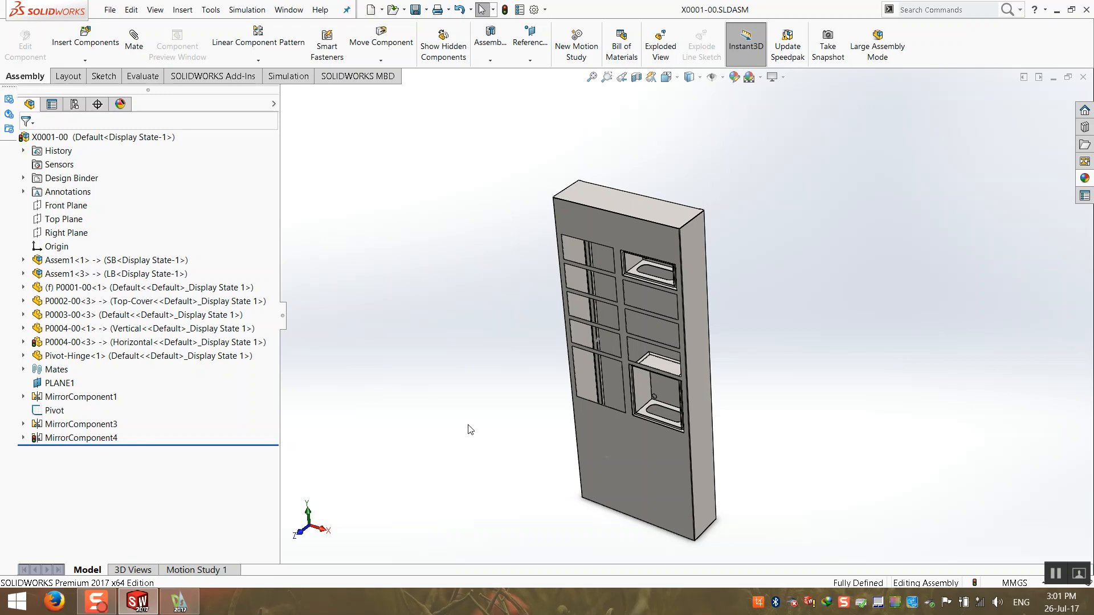
- Fit the cabinet in view, then rebuild and save X0001-00 once more
{"action": "scroll", "coordinate": [699, 400], "scroll_direction": "down", "scroll_amount": 2}
{"action": "scroll", "coordinate": [668, 393], "scroll_direction": "up", "scroll_amount": 3}
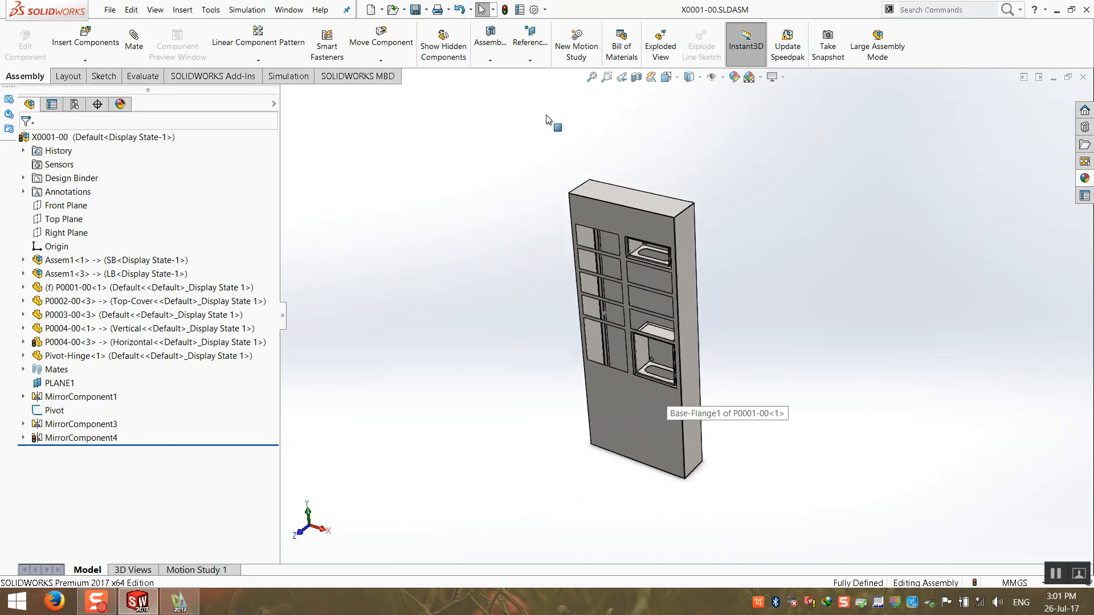
{"action": "left_click", "coordinate": [591, 77]}
{"action": "key", "text": "ctrl+s"}
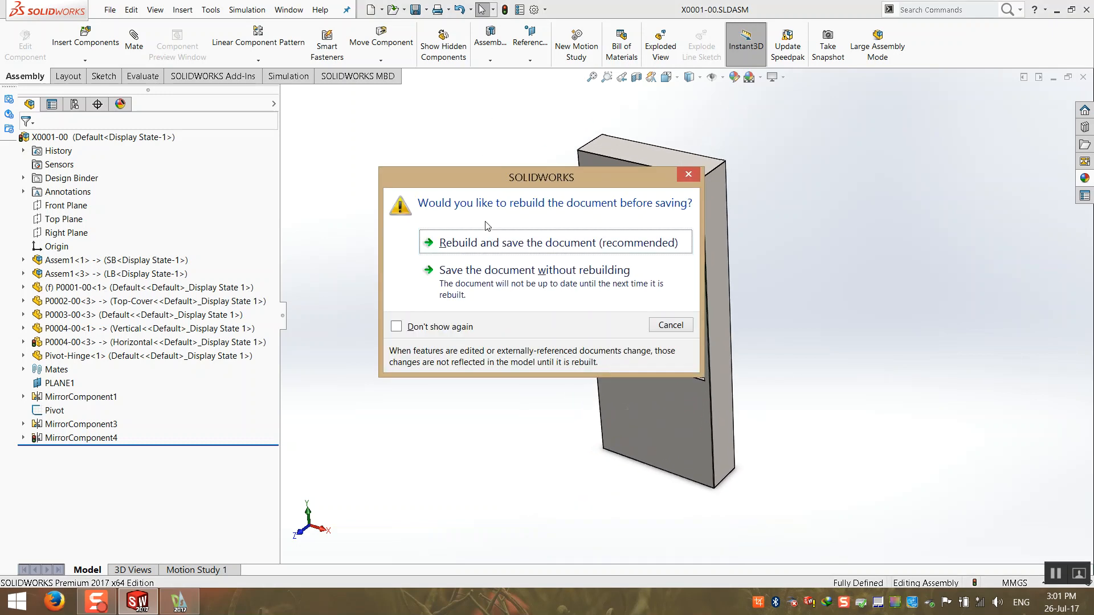
{"action": "left_click", "coordinate": [509, 249]}
- Examine the front frame seated in the cabinet's upper opening, including its corner and top edge
{"action": "scroll", "coordinate": [683, 245], "scroll_direction": "down", "scroll_amount": 6}
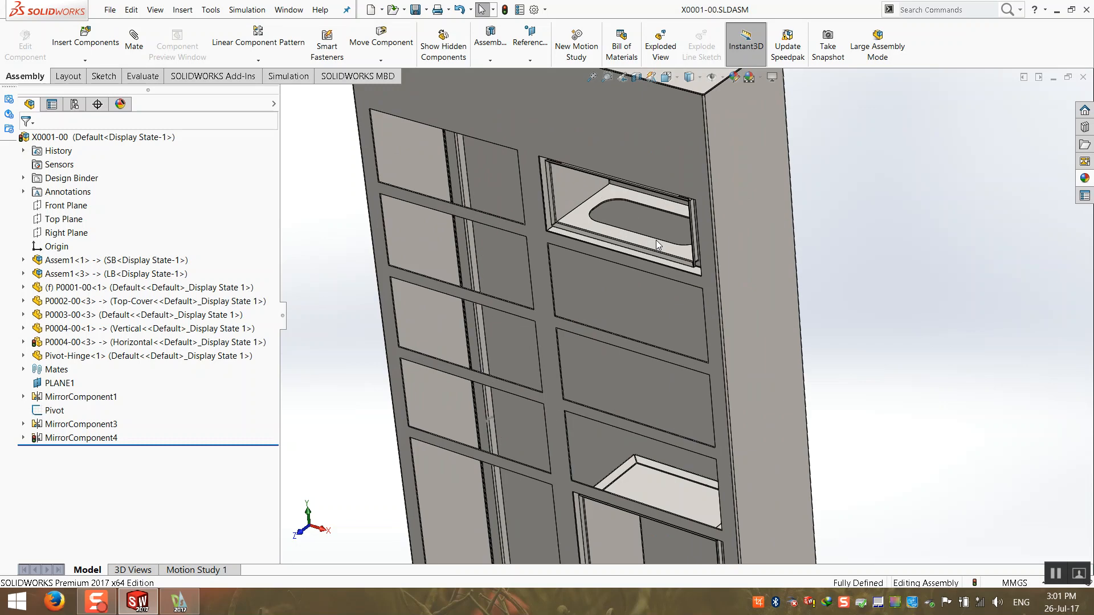
{"action": "scroll", "coordinate": [652, 240], "scroll_direction": "down", "scroll_amount": 2}
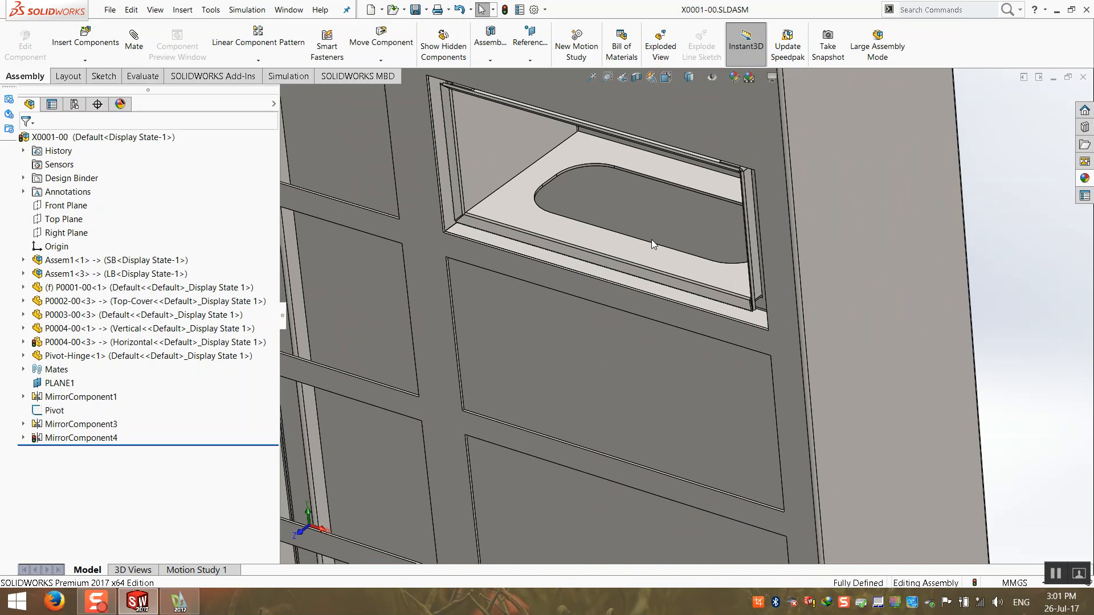
{"action": "scroll", "coordinate": [495, 90], "scroll_direction": "down", "scroll_amount": 7}
{"action": "middle_click_drag", "start_coordinate": [543, 145], "coordinate": [541, 100]}
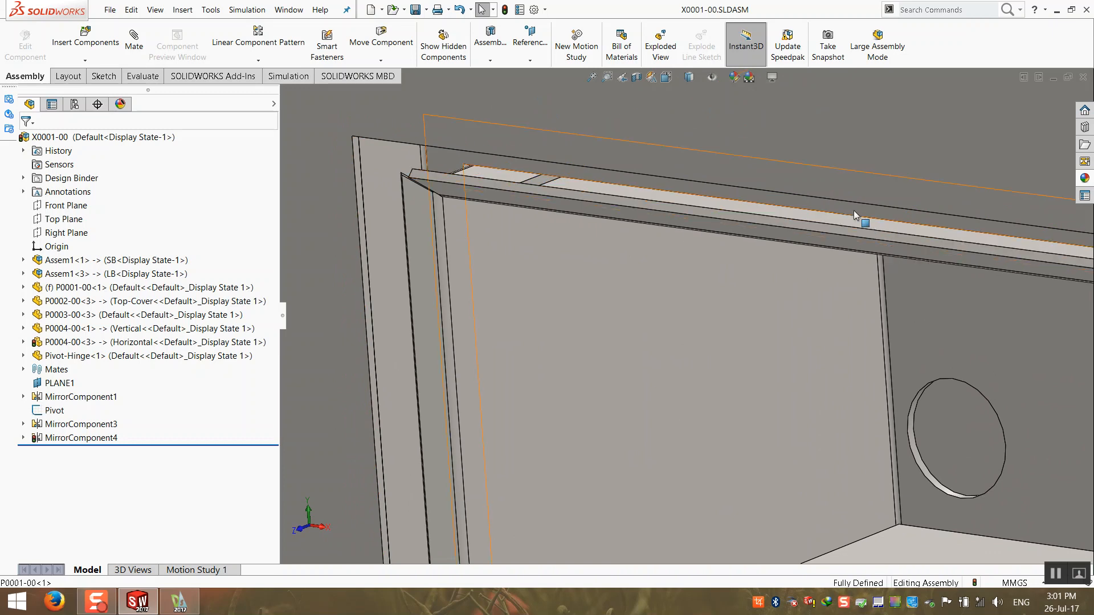
{"action": "scroll", "coordinate": [548, 180], "scroll_direction": "up", "scroll_amount": 2}
{"action": "mouse_move", "coordinate": [573, 183]}
{"action": "middle_mouse_down"}
{"action": "mouse_move", "coordinate": [620, 186]}
{"action": "mouse_move", "coordinate": [575, 200]}
{"action": "middle_mouse_up"}
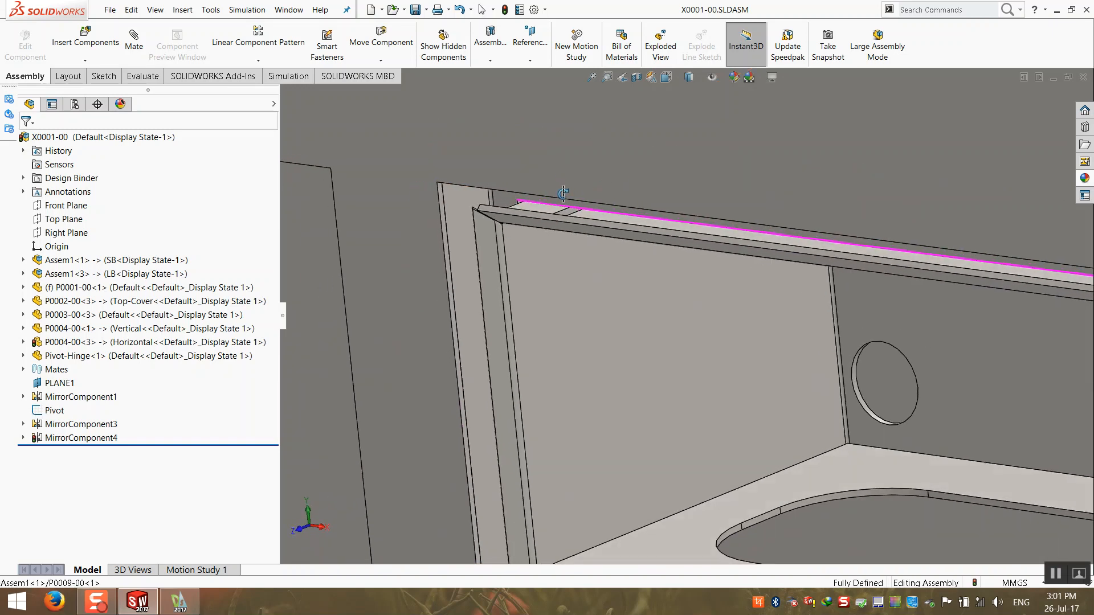
{"action": "scroll", "coordinate": [566, 197], "scroll_direction": "up", "scroll_amount": 5}
{"action": "left_click", "coordinate": [596, 81]}
{"action": "middle_click_drag", "start_coordinate": [714, 202], "coordinate": [711, 252]}
{"action": "scroll", "coordinate": [692, 285], "scroll_direction": "down", "scroll_amount": 3}
{"action": "scroll", "coordinate": [692, 285], "scroll_direction": "up", "scroll_amount": 3}
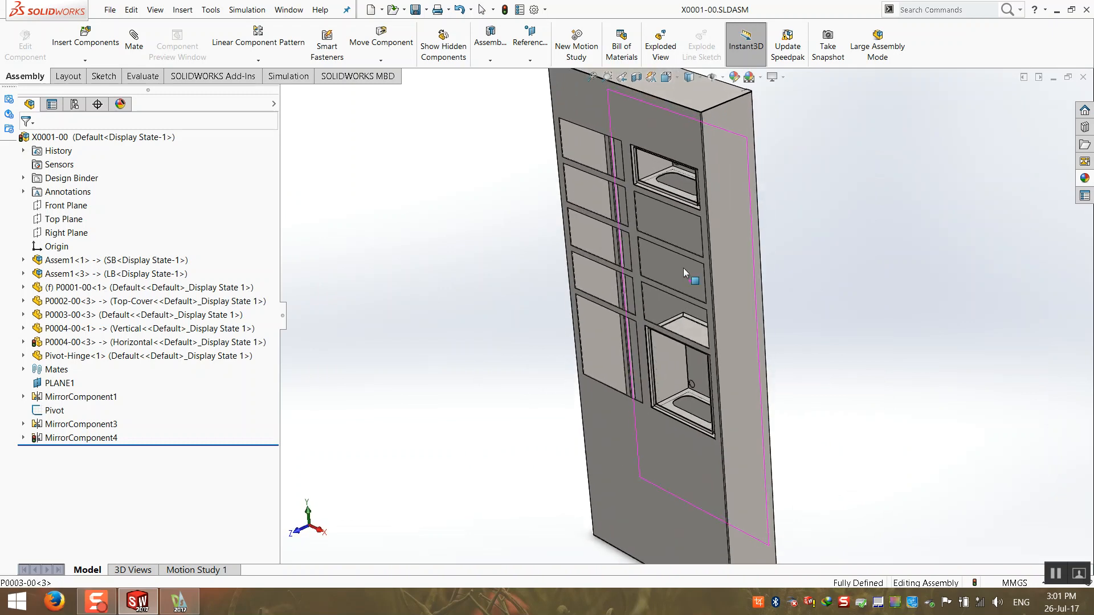
- Collapse the expanded items in the feature tree and save X0001-00
{"action": "right_click", "coordinate": [211, 211]}
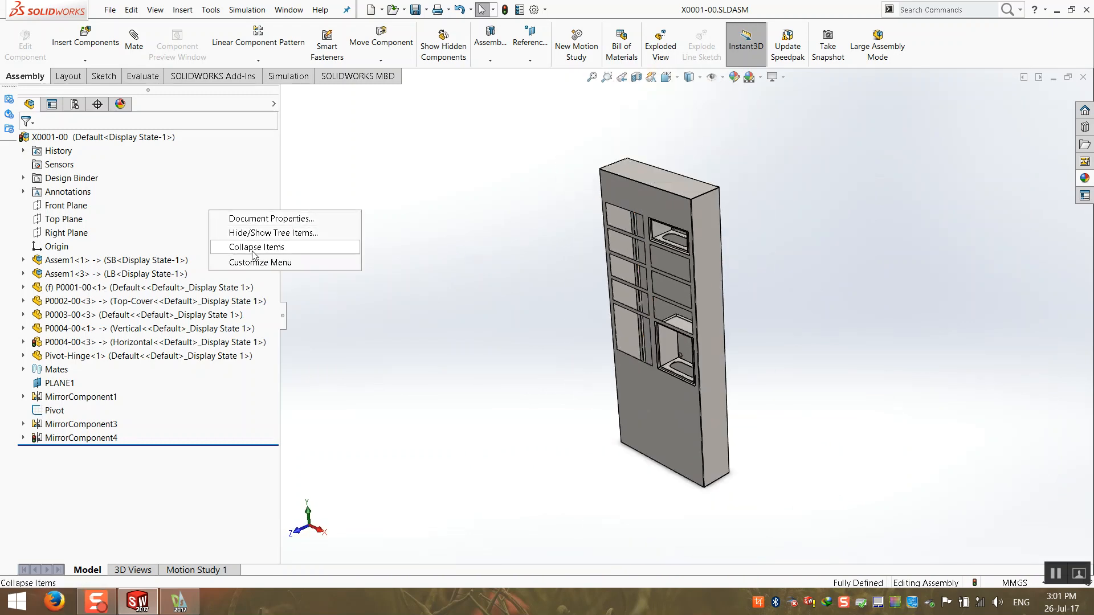
{"action": "left_click", "coordinate": [254, 252]}
{"action": "scroll", "coordinate": [748, 292], "scroll_direction": "down", "scroll_amount": 2}
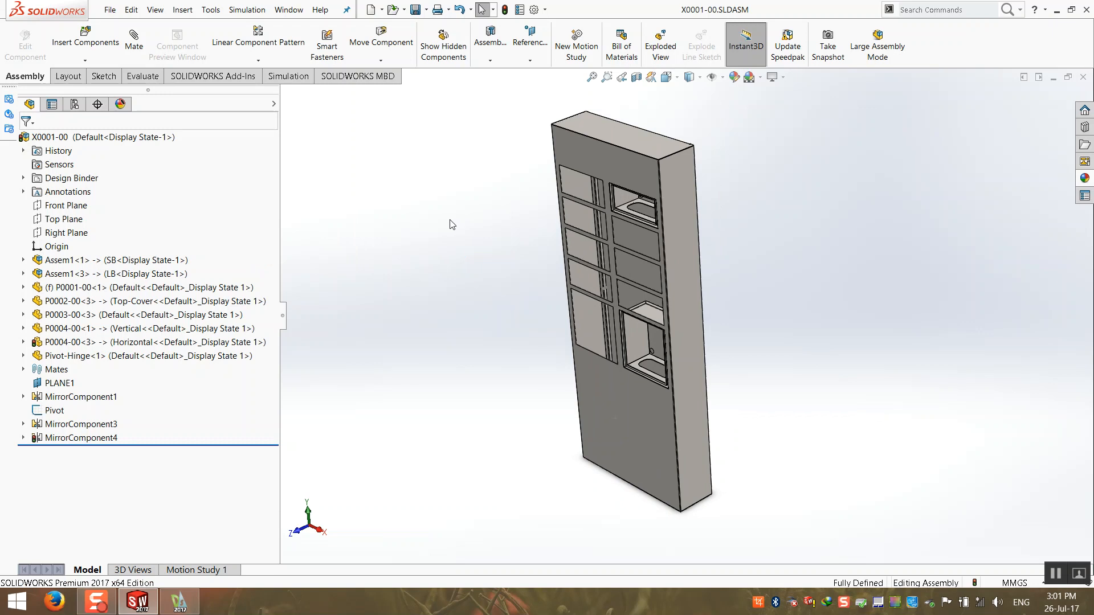
{"action": "key", "text": "ctrl+s"}
{"action": "left_click", "coordinate": [473, 233]}
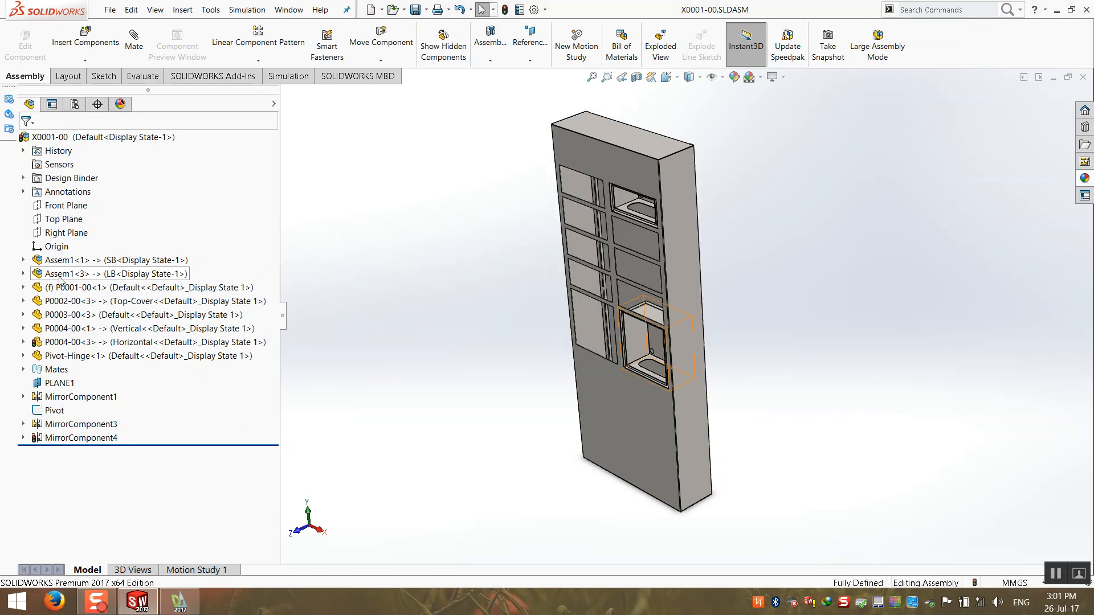
- Open the SB box sub-assembly Assem1 in its own window
{"action": "right_click", "coordinate": [82, 263]}
{"action": "left_click", "coordinate": [86, 161]}
{"action": "middle_click_drag", "start_coordinate": [628, 248], "coordinate": [501, 228]}
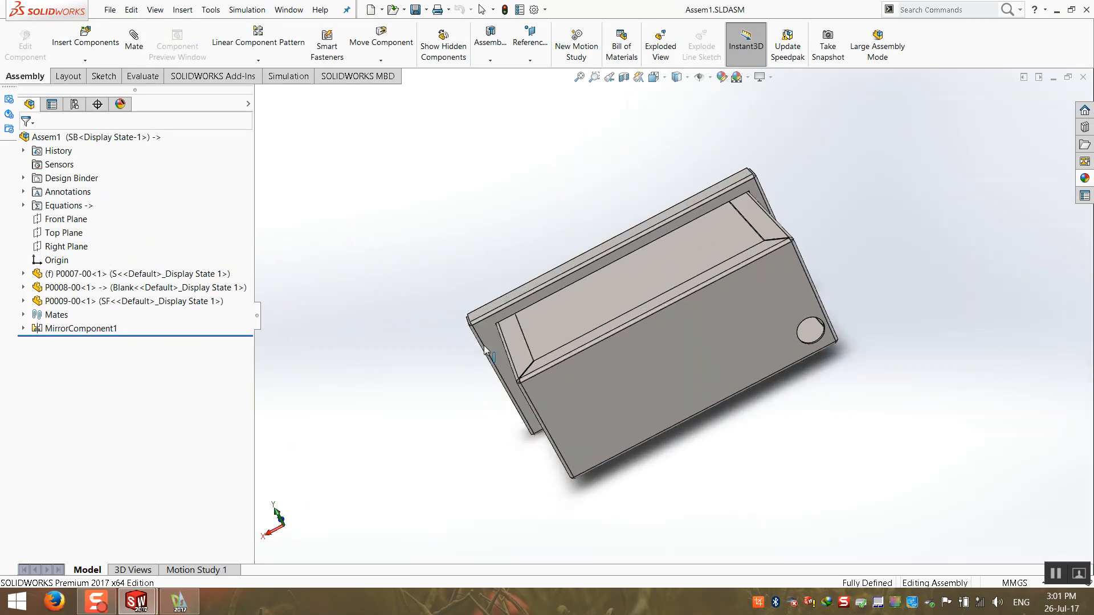
- Suppress the P0009-00 front frame in the SB box assembly
{"action": "scroll", "coordinate": [731, 210], "scroll_direction": "down", "scroll_amount": 4}
{"action": "scroll", "coordinate": [730, 206], "scroll_direction": "down", "scroll_amount": 3}
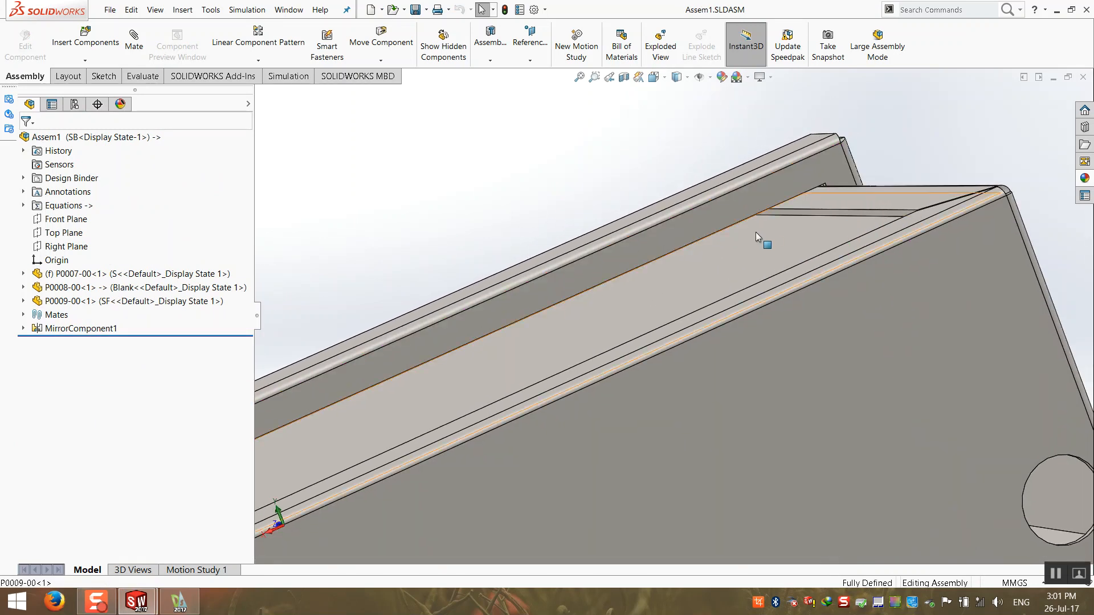
{"action": "scroll", "coordinate": [672, 299], "scroll_direction": "down", "scroll_amount": 3}
{"action": "right_click", "coordinate": [593, 204]}
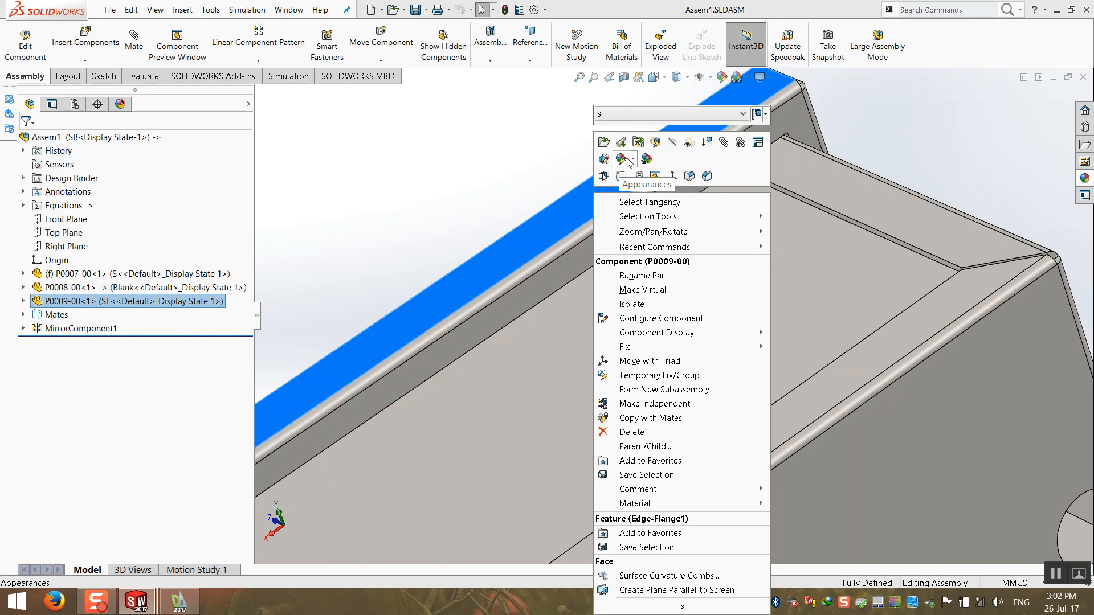
{"action": "left_click", "coordinate": [656, 142]}
- Examine the box's top panel and front flanges from several sides with the front frame suppressed
{"action": "middle_click_drag", "start_coordinate": [671, 138], "coordinate": [790, 172]}
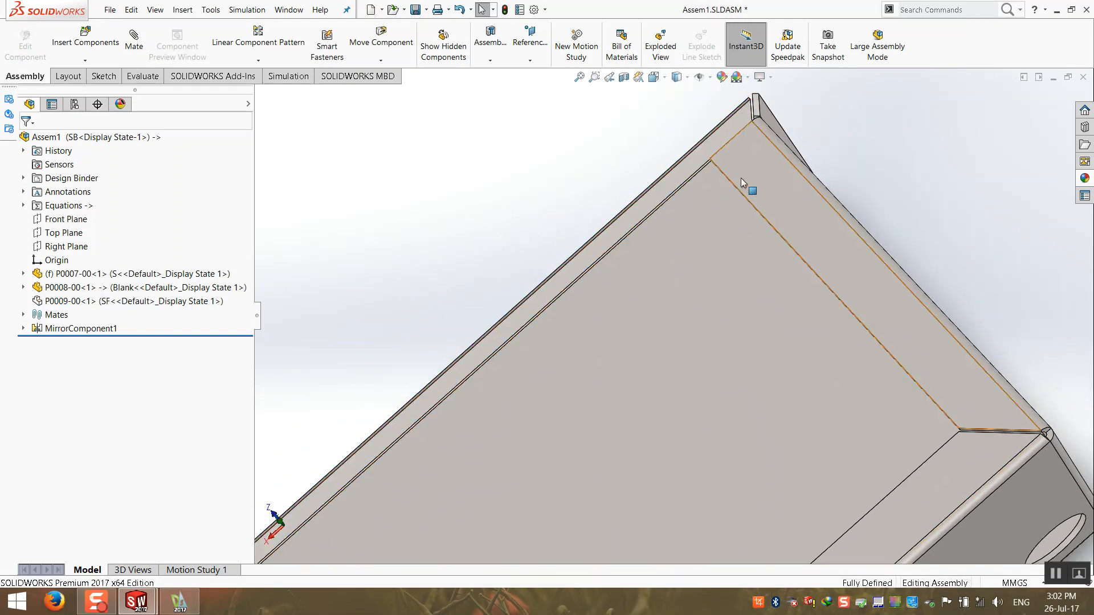
{"action": "scroll", "coordinate": [777, 212], "scroll_direction": "up", "scroll_amount": 4}
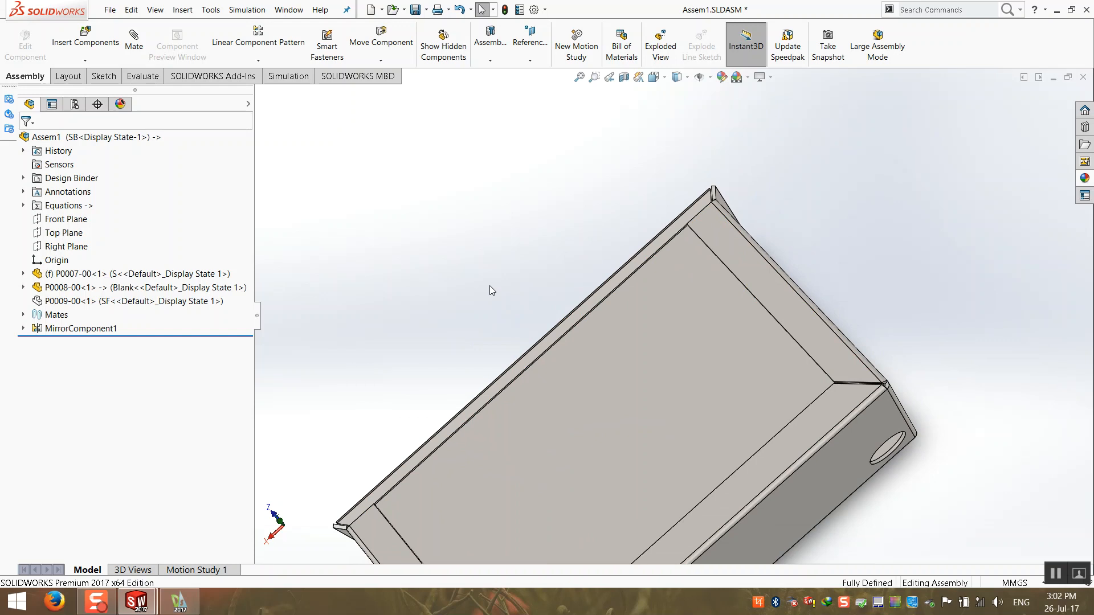
{"action": "middle_click_drag", "start_coordinate": [499, 331], "coordinate": [639, 450]}
{"action": "scroll", "coordinate": [528, 385], "scroll_direction": "down", "scroll_amount": 3}
{"action": "middle_click_drag", "start_coordinate": [529, 386], "coordinate": [536, 383]}
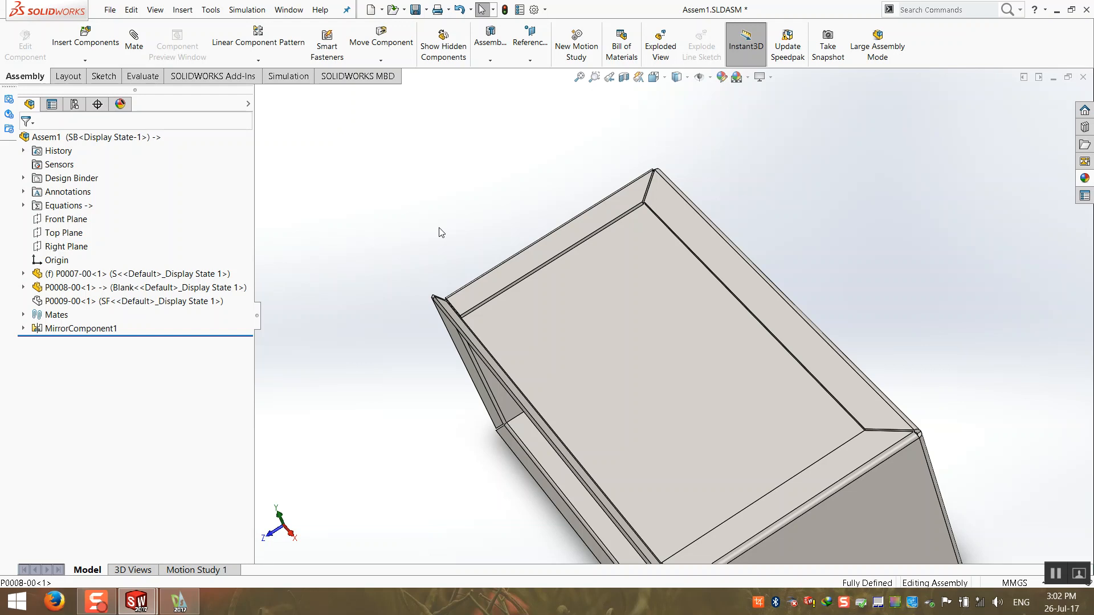
{"action": "left_click", "coordinate": [566, 313]}
{"action": "middle_click_drag", "start_coordinate": [552, 294], "coordinate": [644, 541]}
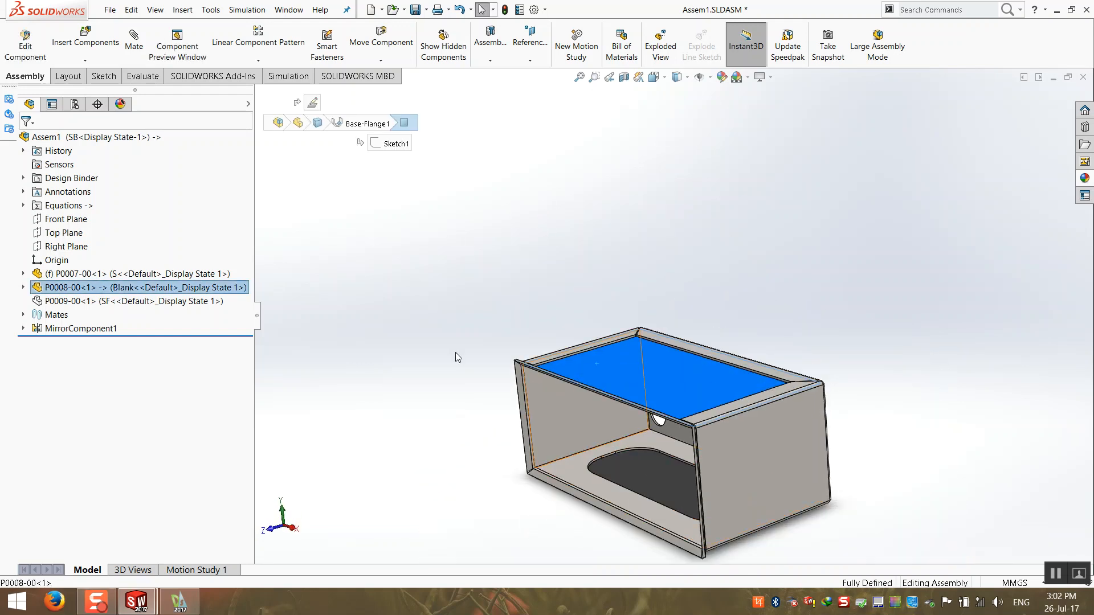
{"action": "left_click", "coordinate": [456, 352]}
- Insert a new in-context part into Assem1 with its sketch on the top face of P0008-00
{"action": "left_click", "coordinate": [92, 63]}
{"action": "left_click", "coordinate": [94, 86]}
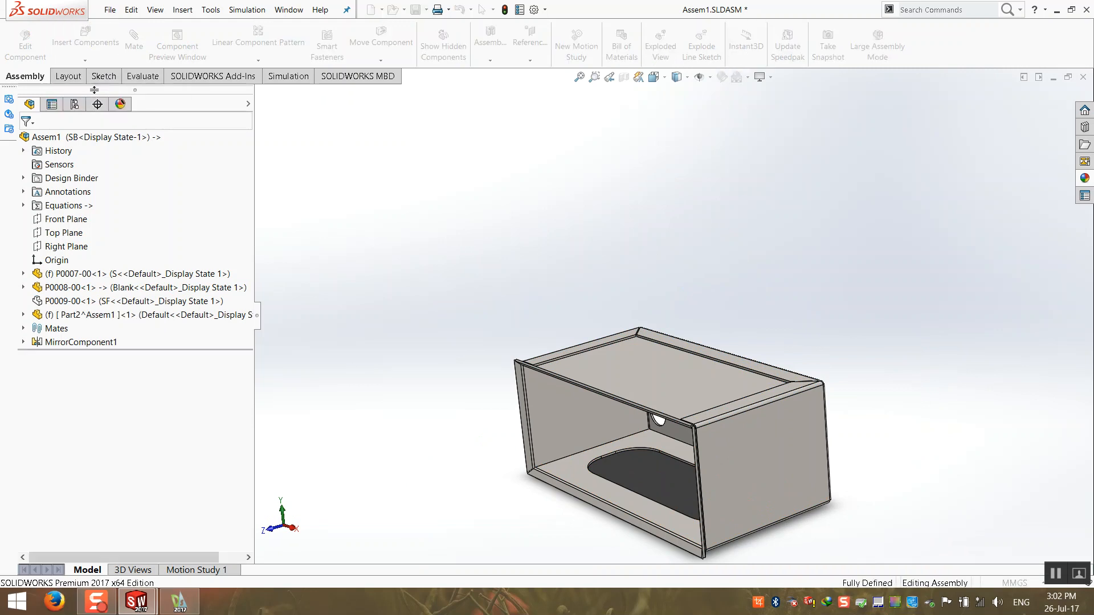
{"action": "left_click", "coordinate": [592, 373]}
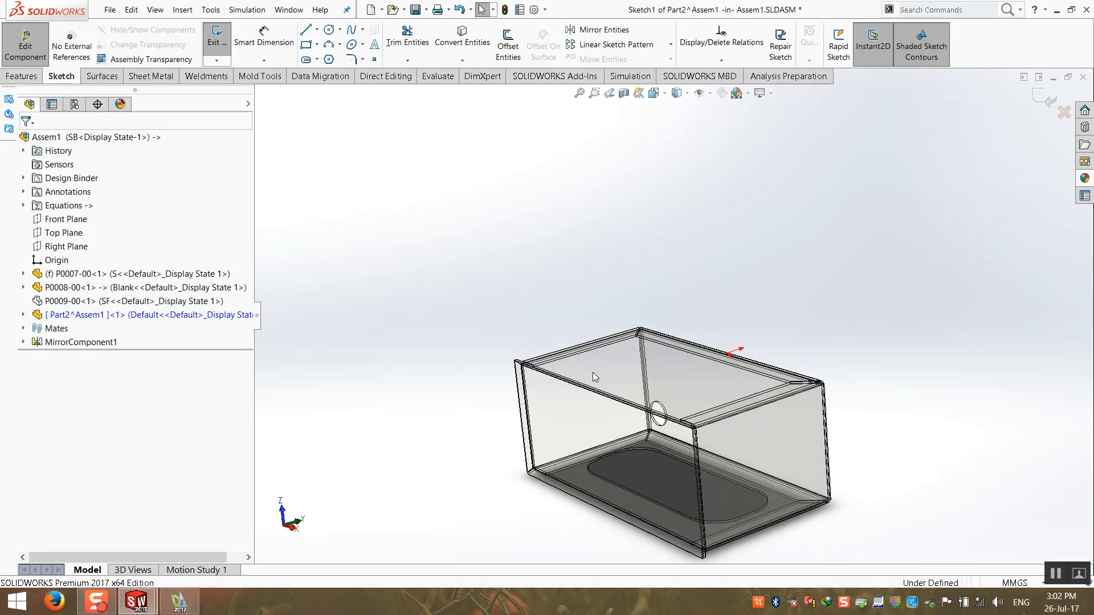
{"action": "scroll", "coordinate": [456, 482], "scroll_direction": "down", "scroll_amount": 3}
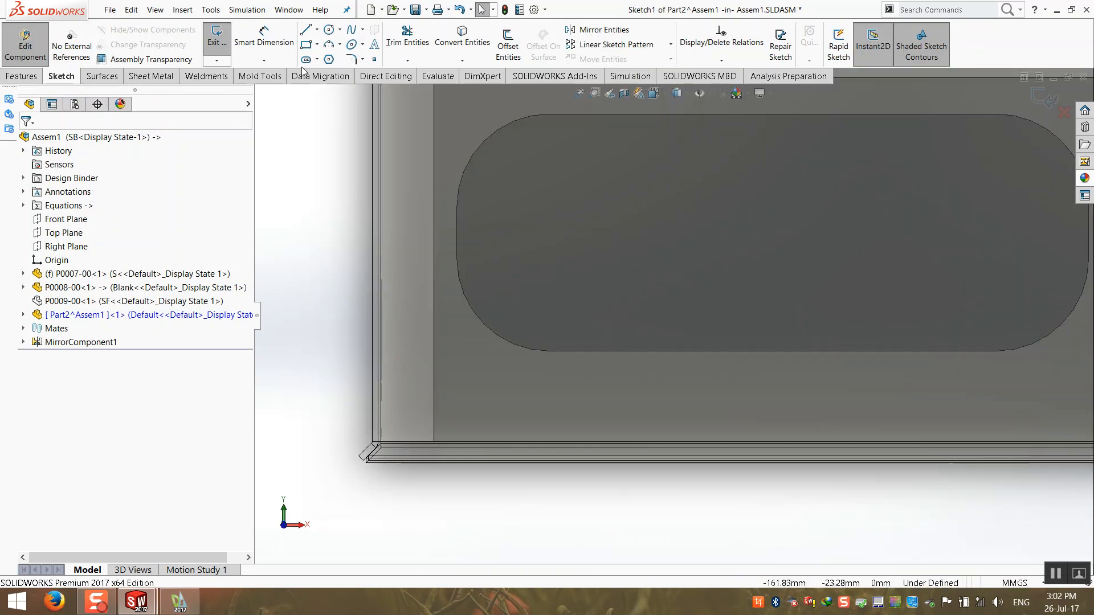
- Sketch a corner rectangle about 220 × 20 mm near the front of the top panel, between its side edges
{"action": "left_click", "coordinate": [306, 44]}
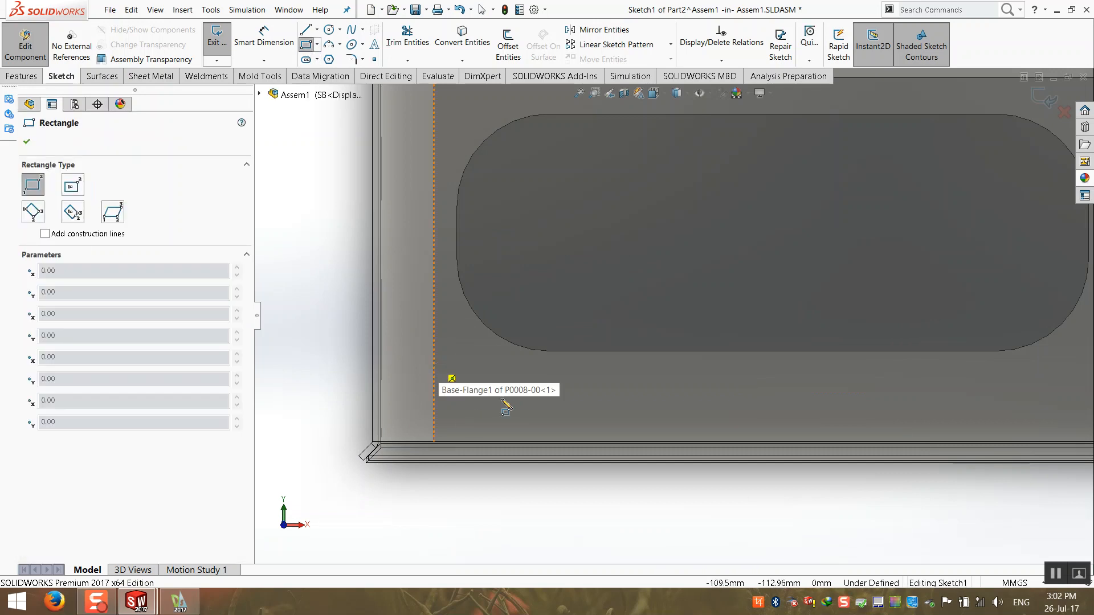
{"action": "left_click", "coordinate": [438, 367]}
{"action": "scroll", "coordinate": [655, 302], "scroll_direction": "up", "scroll_amount": 3}
{"action": "scroll", "coordinate": [809, 342], "scroll_direction": "down", "scroll_amount": 4}
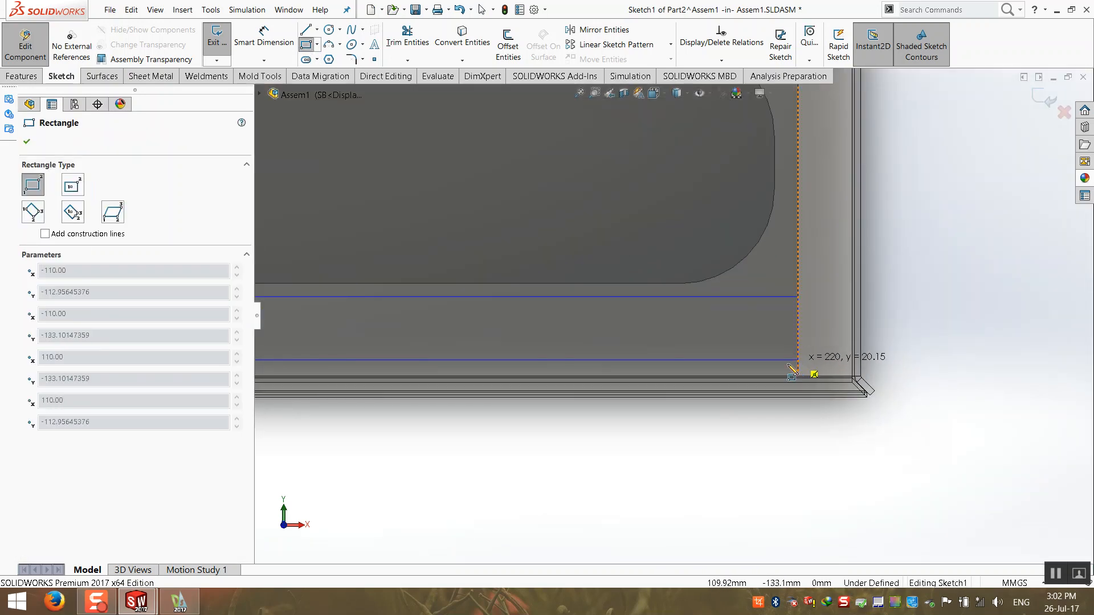
{"action": "left_click", "coordinate": [793, 364]}
{"action": "key", "text": "Escape"}
- Switch the display to Hidden Lines Removed and make the rectangle's front line collinear with the front flange edge of P0007-00
{"action": "middle_click_drag", "start_coordinate": [500, 251], "coordinate": [617, 196]}
{"action": "left_click", "coordinate": [677, 93]}
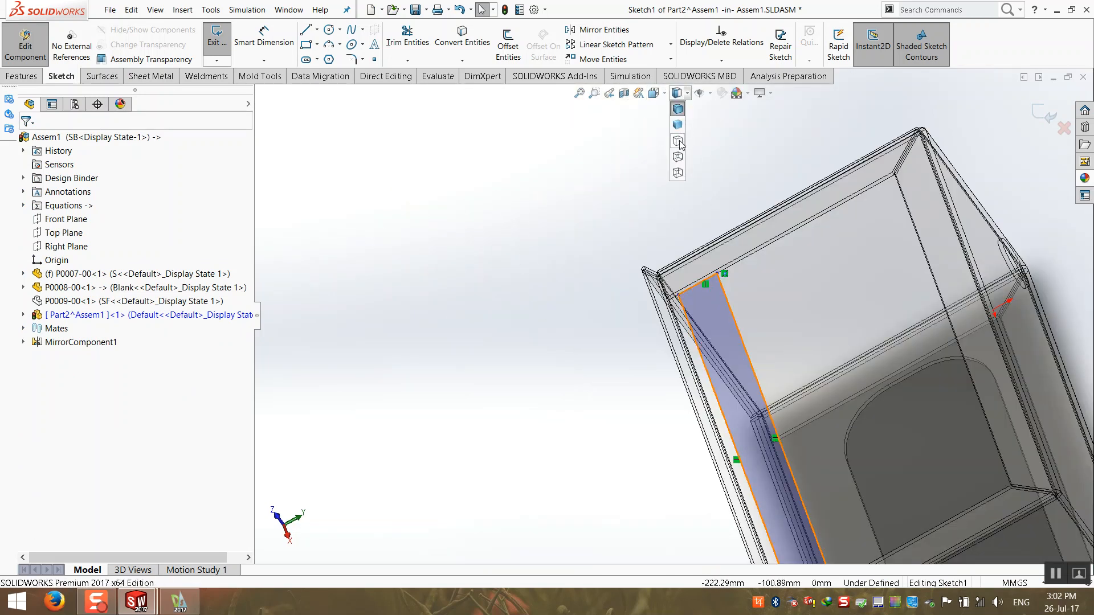
{"action": "left_click", "coordinate": [679, 141]}
{"action": "scroll", "coordinate": [673, 348], "scroll_direction": "down", "scroll_amount": 6}
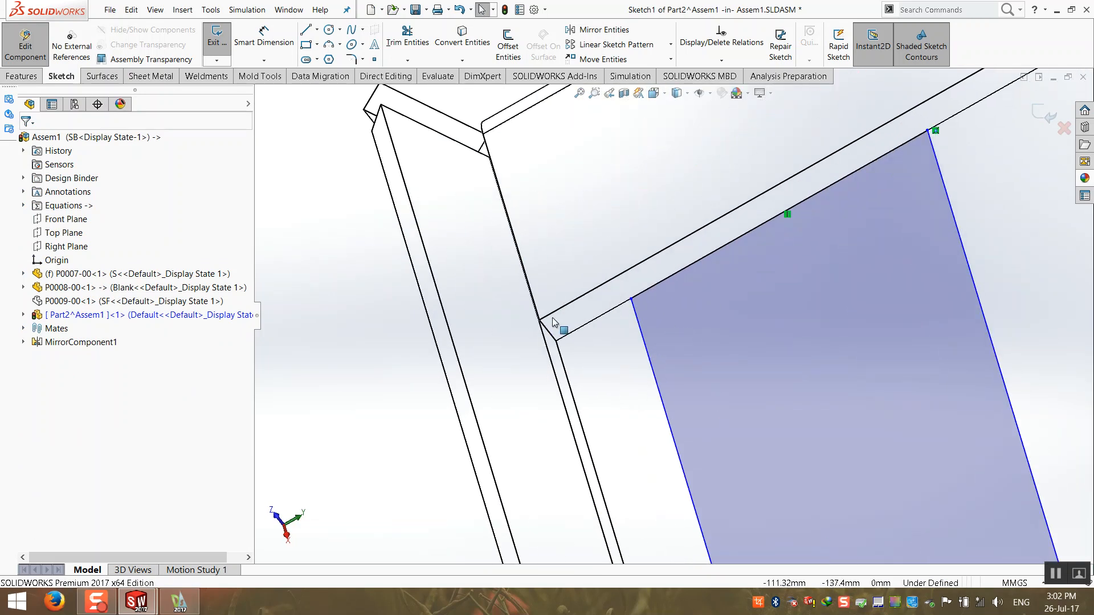
{"action": "scroll", "coordinate": [547, 314], "scroll_direction": "down", "scroll_amount": 5}
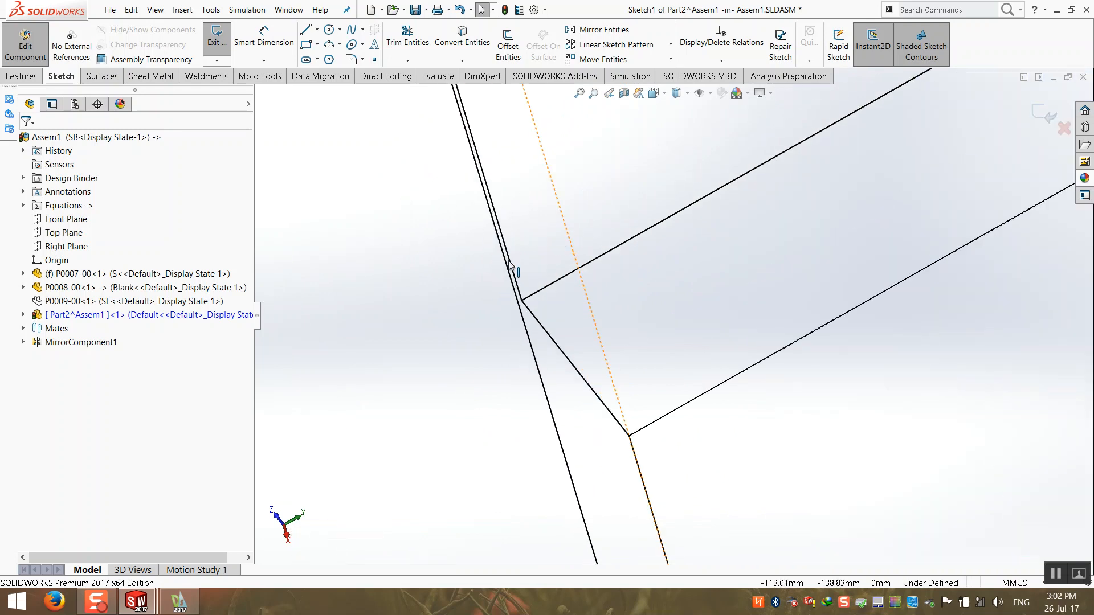
{"action": "left_click", "coordinate": [516, 278]}
{"action": "scroll", "coordinate": [587, 334], "scroll_direction": "up", "scroll_amount": 3}
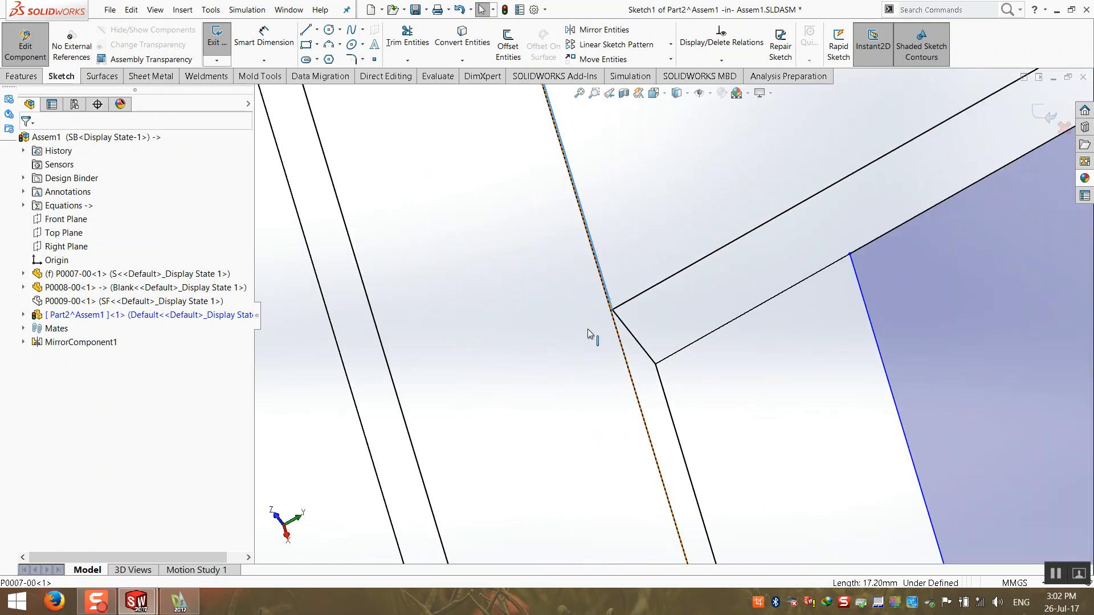
{"action": "left_click", "coordinate": [777, 350], "text": "ctrl"}
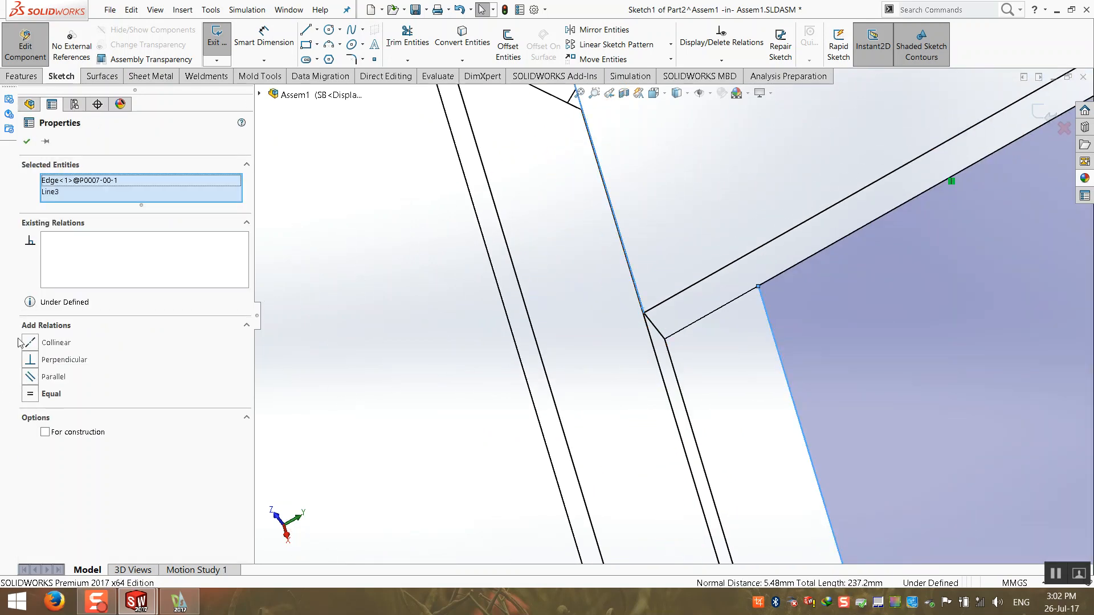
{"action": "left_click", "coordinate": [56, 343]}
{"action": "left_click", "coordinate": [401, 351]}
- Dimension the rectangle's short side to 20 mm and exit the sketch
{"action": "scroll", "coordinate": [474, 358], "scroll_direction": "up", "scroll_amount": 3}
{"action": "left_click", "coordinate": [263, 37]}
{"action": "left_click", "coordinate": [734, 285]}
{"action": "left_click", "coordinate": [685, 194]}
{"action": "type", "text": "20"}
{"action": "key", "text": "Return"}
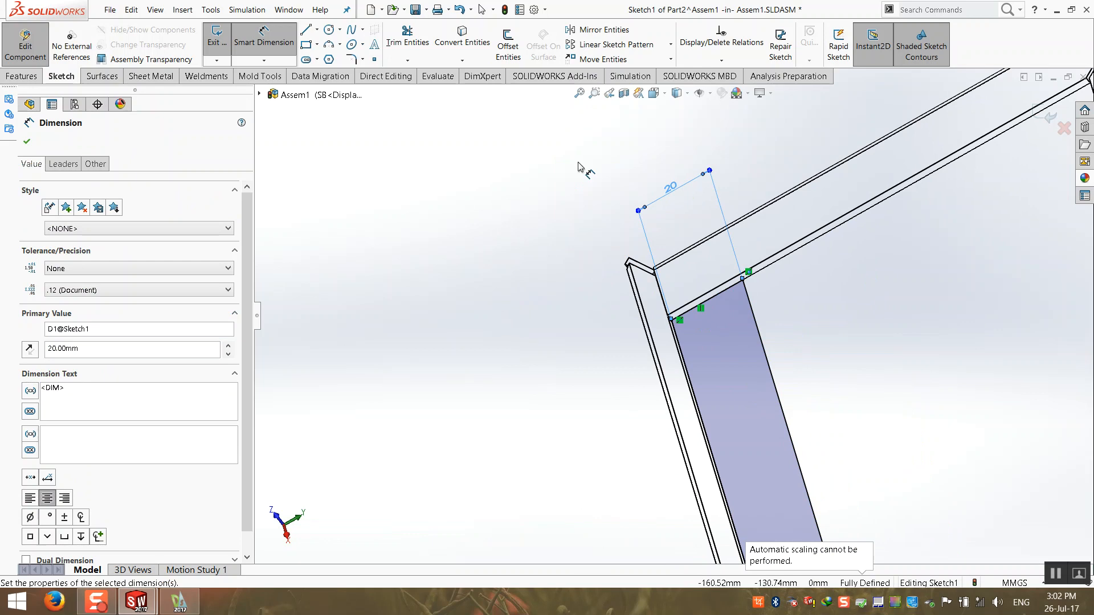
{"action": "scroll", "coordinate": [725, 403], "scroll_direction": "up", "scroll_amount": 2}
{"action": "mouse_move", "coordinate": [725, 403]}
{"action": "middle_mouse_down"}
{"action": "mouse_move", "coordinate": [733, 343]}
{"action": "mouse_move", "coordinate": [739, 362]}
{"action": "middle_mouse_up"}
{"action": "scroll", "coordinate": [730, 348], "scroll_direction": "up", "scroll_amount": 3}
{"action": "scroll", "coordinate": [741, 360], "scroll_direction": "down", "scroll_amount": 3}
{"action": "left_click", "coordinate": [1046, 116]}
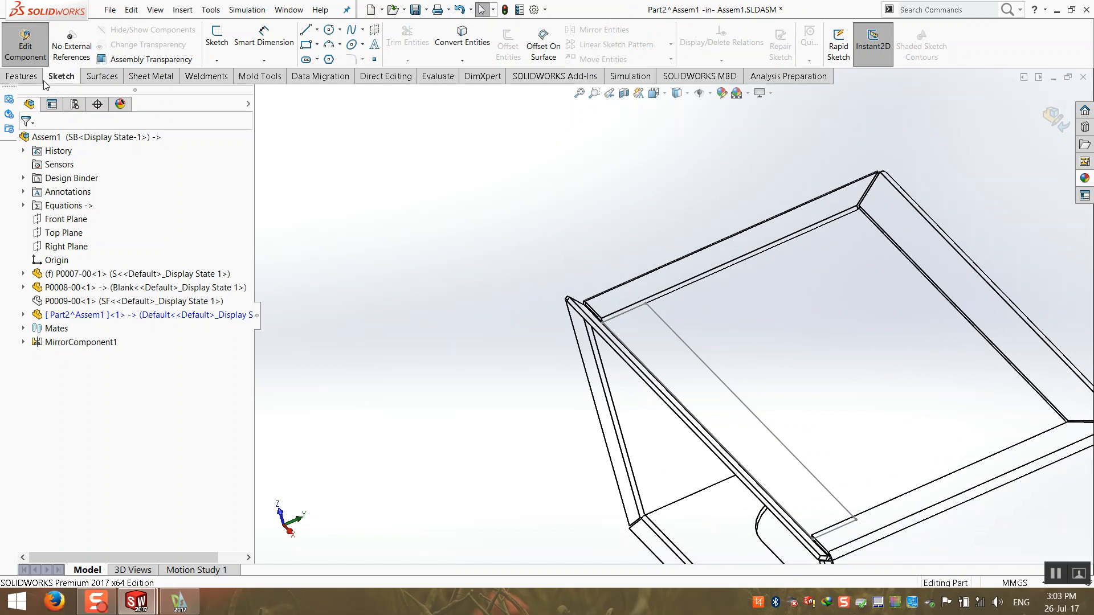
- Create a 2 mm thick Base Flange from the rectangle sketch with the thickness direction reversed
{"action": "left_click", "coordinate": [173, 79]}
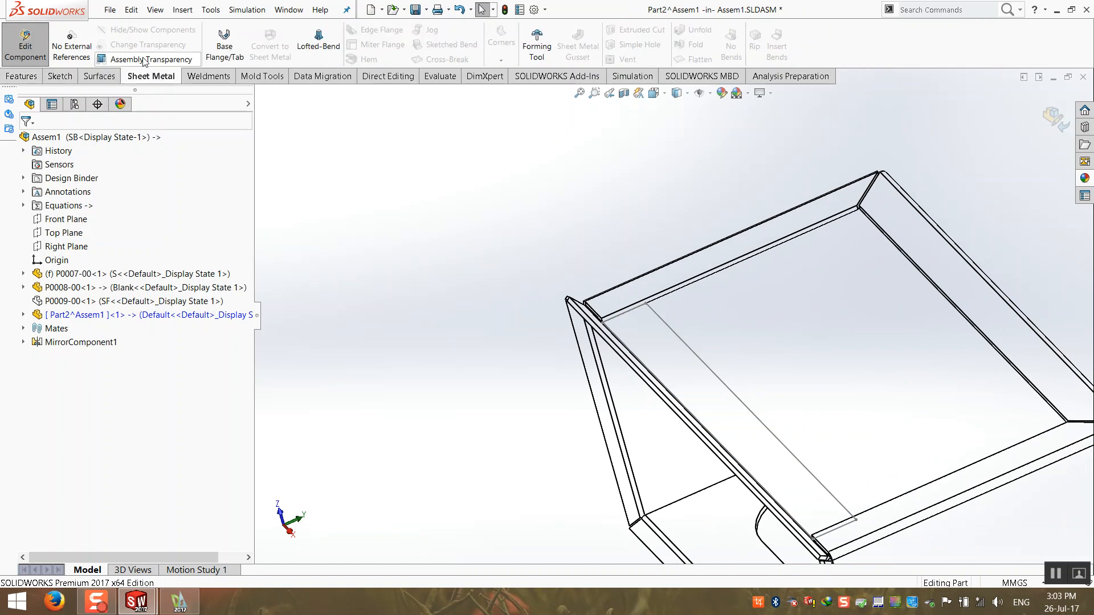
{"action": "left_click", "coordinate": [225, 41]}
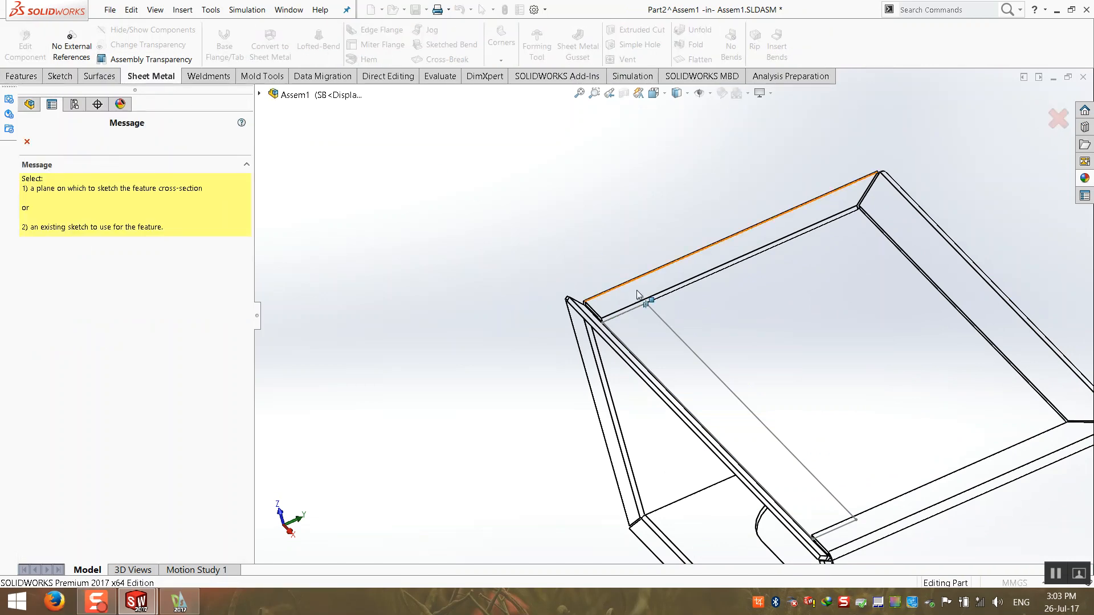
{"action": "left_click", "coordinate": [653, 317]}
{"action": "scroll", "coordinate": [654, 318], "scroll_direction": "up", "scroll_amount": 5}
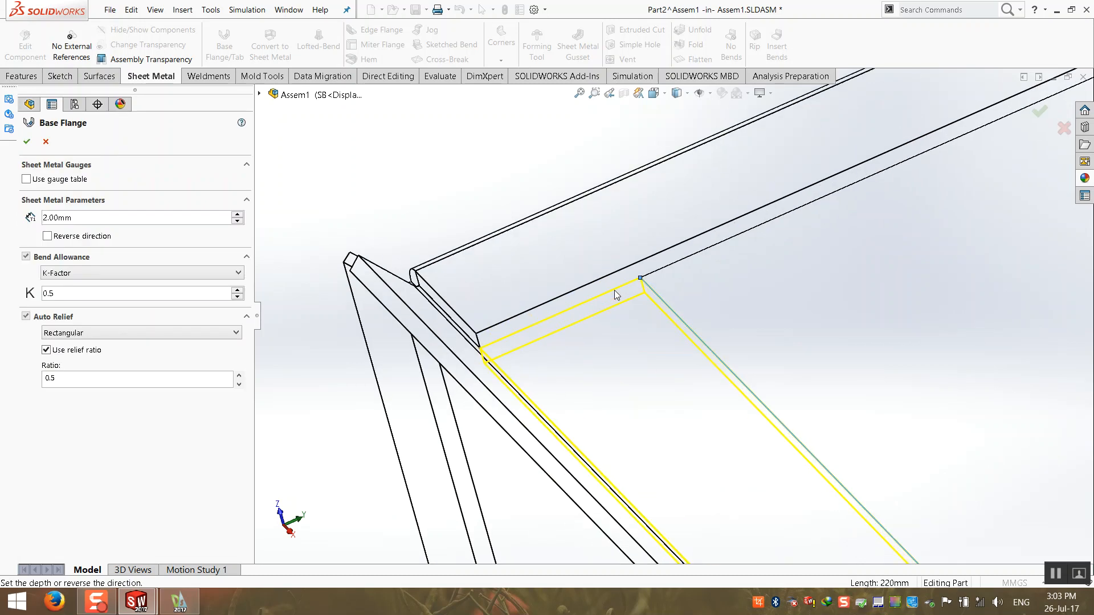
{"action": "left_click", "coordinate": [48, 236]}
{"action": "left_click", "coordinate": [27, 142]}
{"action": "scroll", "coordinate": [467, 191], "scroll_direction": "up", "scroll_amount": 5}
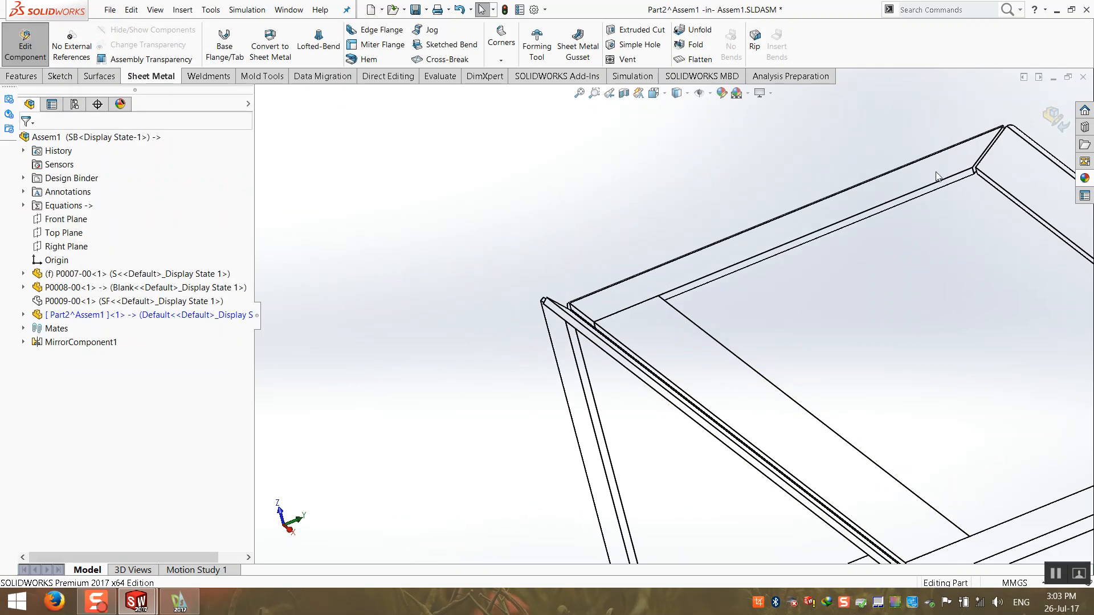
- Finish editing the new part and restore the Shaded With Edges display of the assembly
{"action": "left_click", "coordinate": [1056, 115]}
{"action": "left_click", "coordinate": [677, 76]}
{"action": "left_click", "coordinate": [678, 94]}
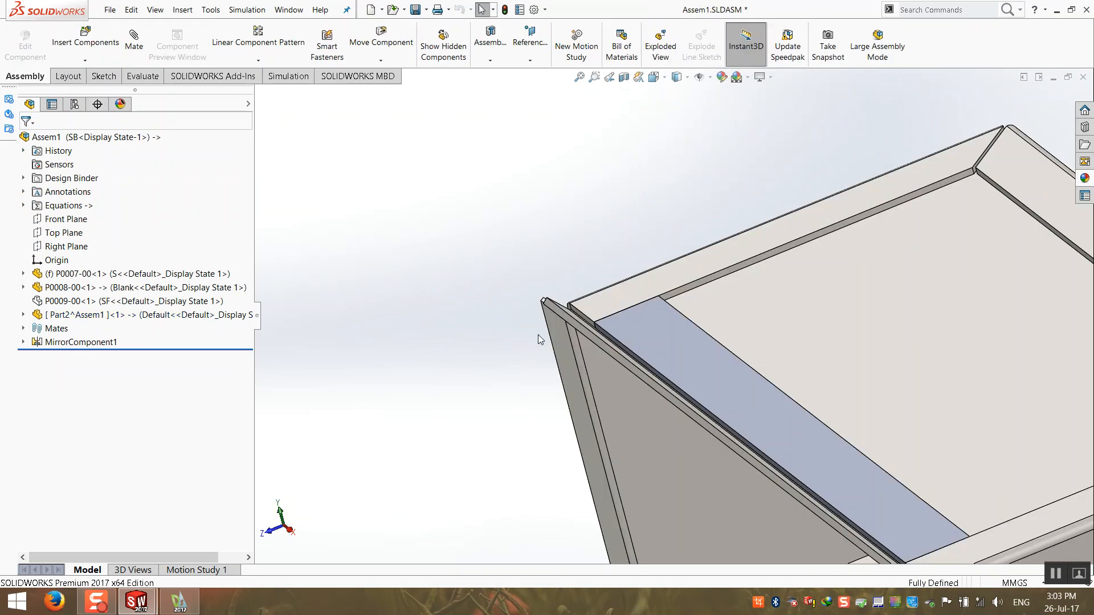
- Assign a material to the new strip part and link its display states to the configurations
{"action": "right_click", "coordinate": [56, 320]}
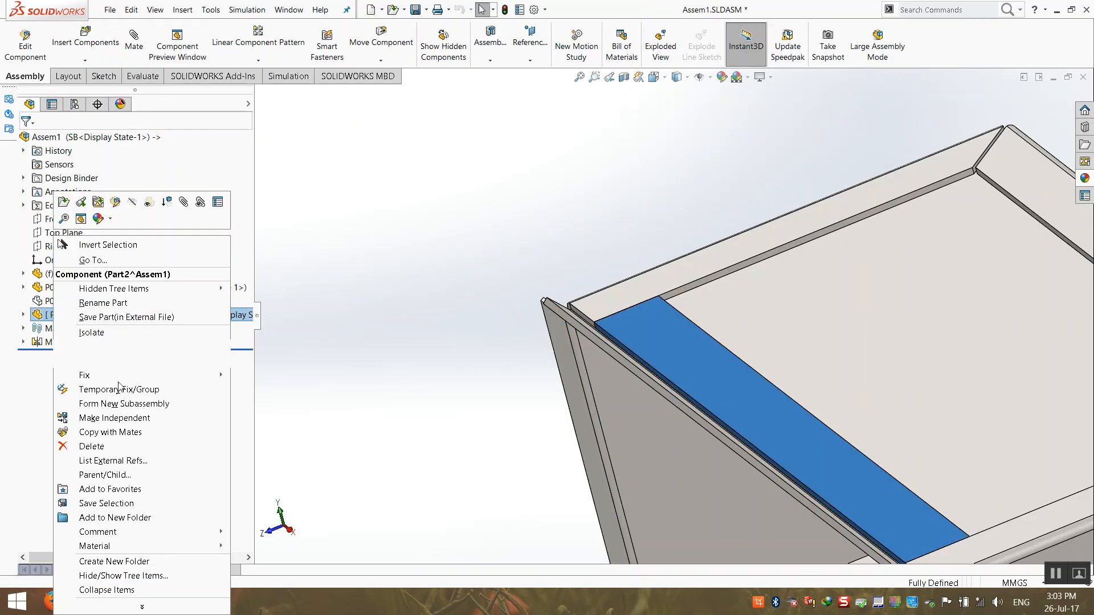
{"action": "mouse_move", "coordinate": [183, 546]}
{"action": "left_click", "coordinate": [283, 528]}
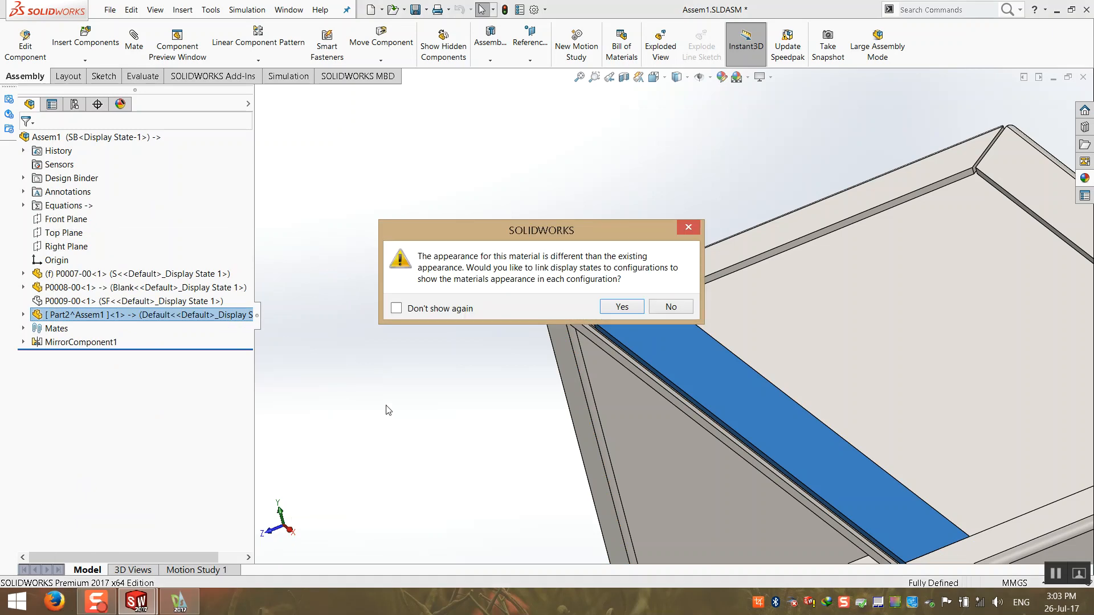
{"action": "left_click", "coordinate": [609, 309]}
{"action": "left_click", "coordinate": [470, 348]}
- Rename the new strip part in the assembly as P0010-00
{"action": "scroll", "coordinate": [598, 429], "scroll_direction": "up", "scroll_amount": 7}
{"action": "middle_click_drag", "start_coordinate": [671, 422], "coordinate": [719, 444]}
{"action": "scroll", "coordinate": [721, 447], "scroll_direction": "down", "scroll_amount": 2}
{"action": "left_click_drag", "start_coordinate": [85, 318], "coordinate": [94, 317]}
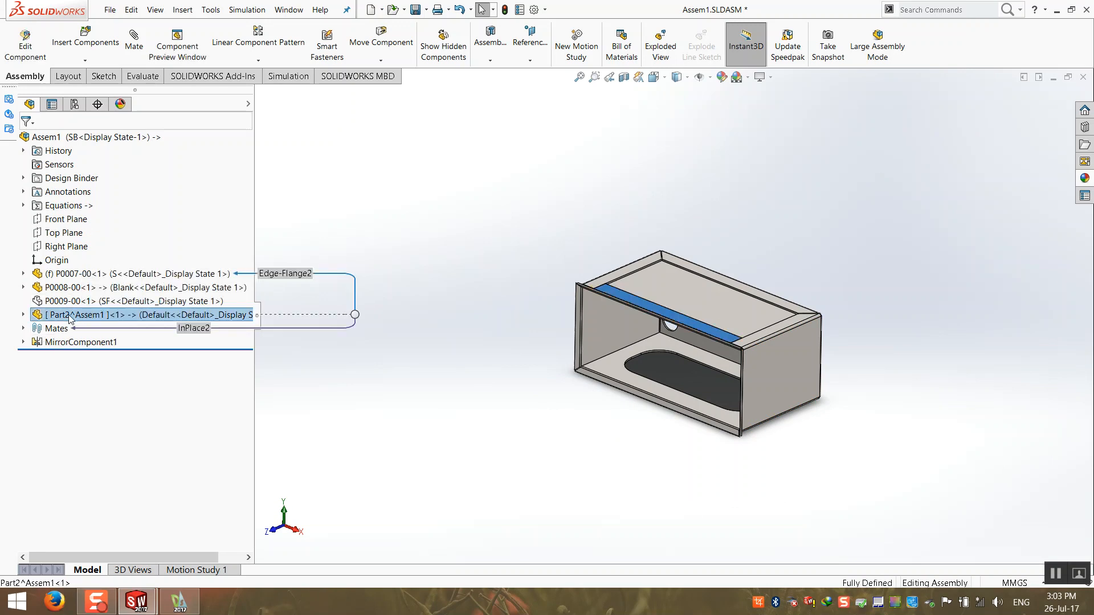
{"action": "left_click", "coordinate": [82, 318]}
{"action": "type", "text": "P"}
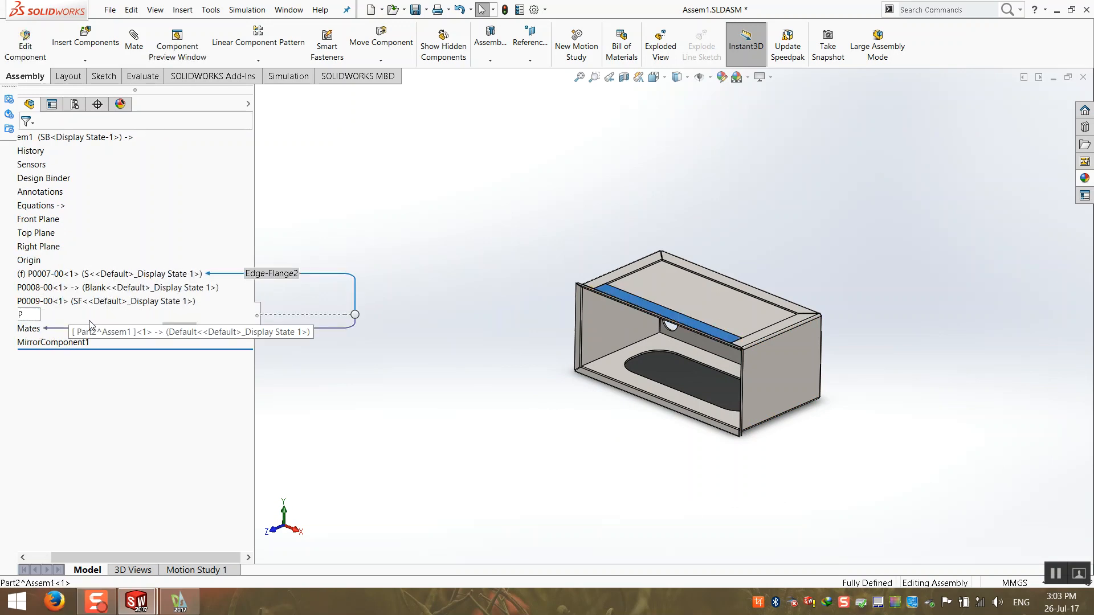
{"action": "type", "text": "0010-00"}
{"action": "key", "text": "Return"}
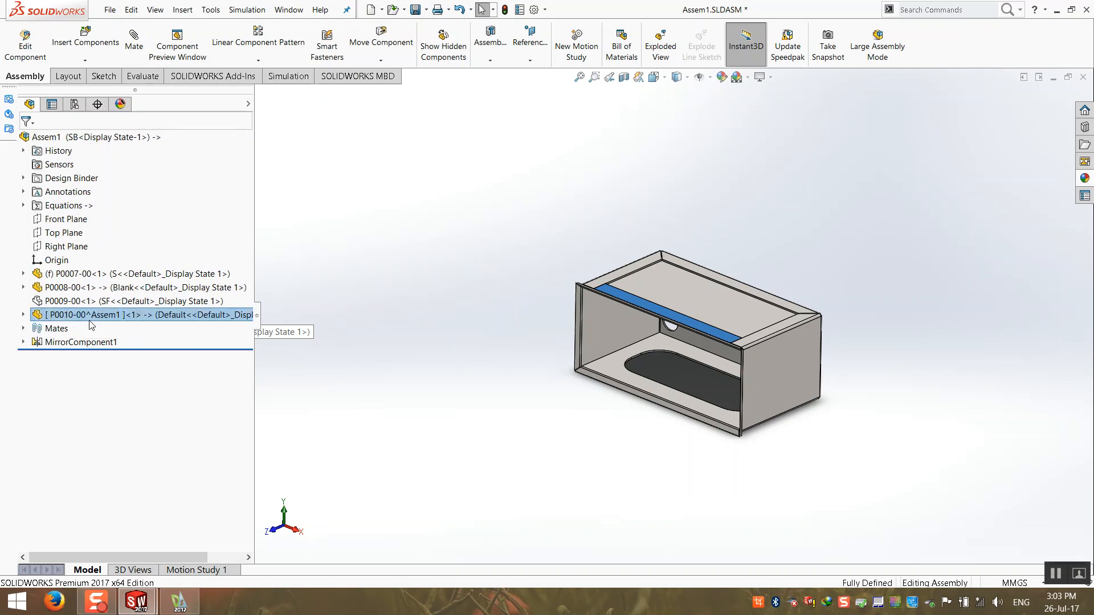
- Edit the existing component mirror about the Top Plane to also include the P0010-00 strip
{"action": "right_click", "coordinate": [377, 188]}
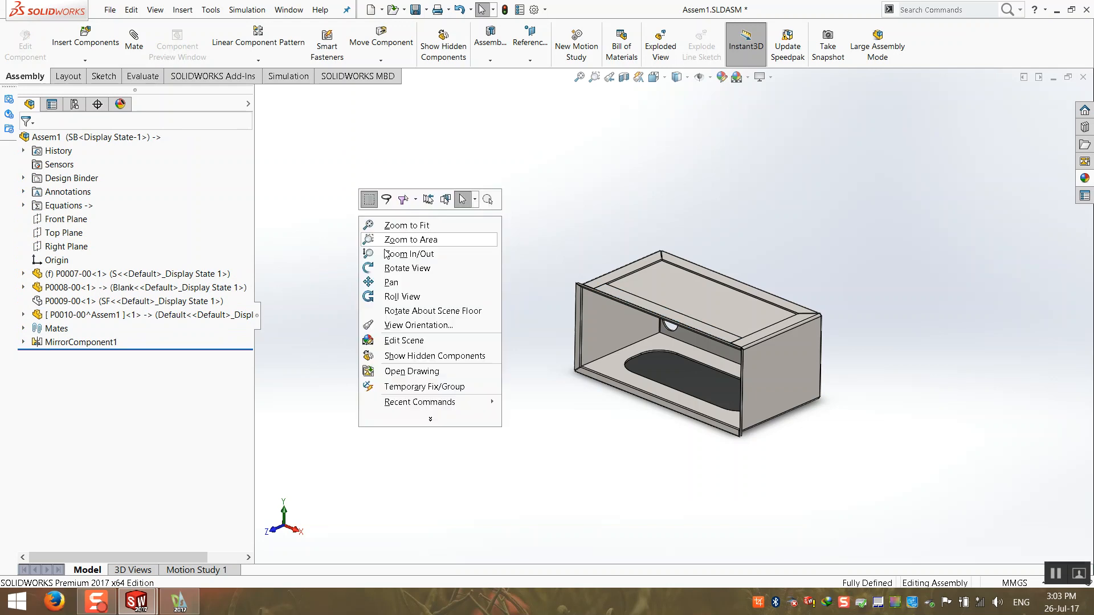
{"action": "left_click", "coordinate": [343, 221]}
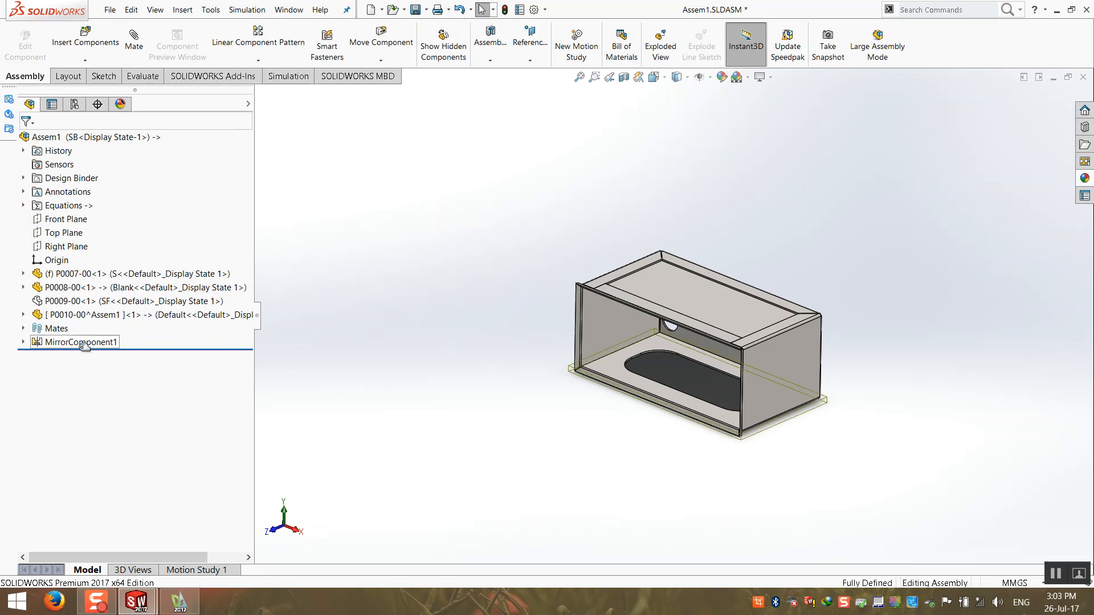
{"action": "left_click", "coordinate": [52, 341]}
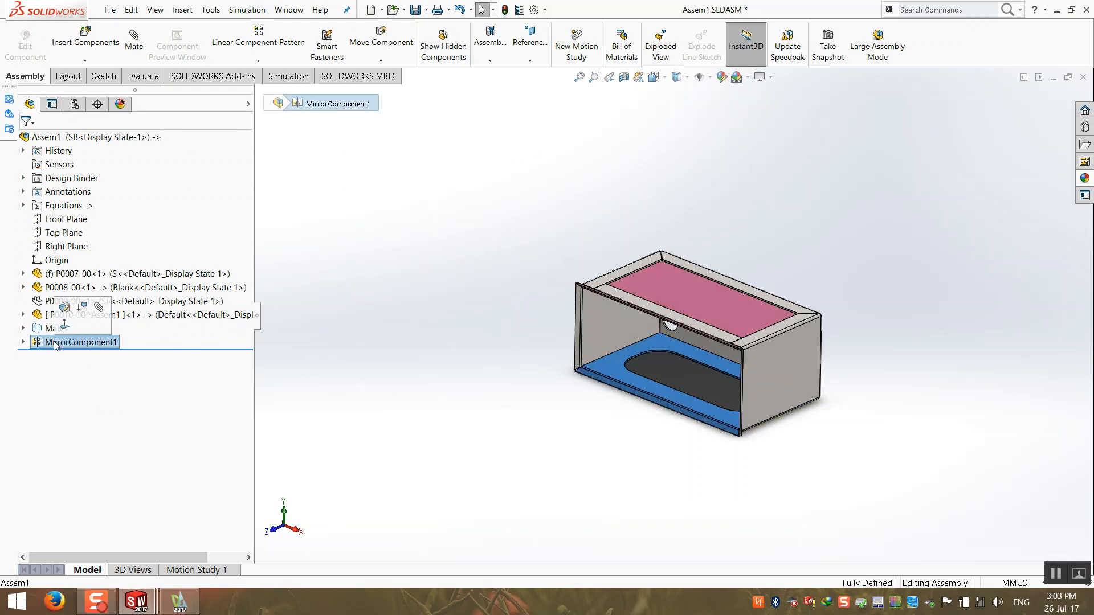
{"action": "right_click", "coordinate": [53, 342]}
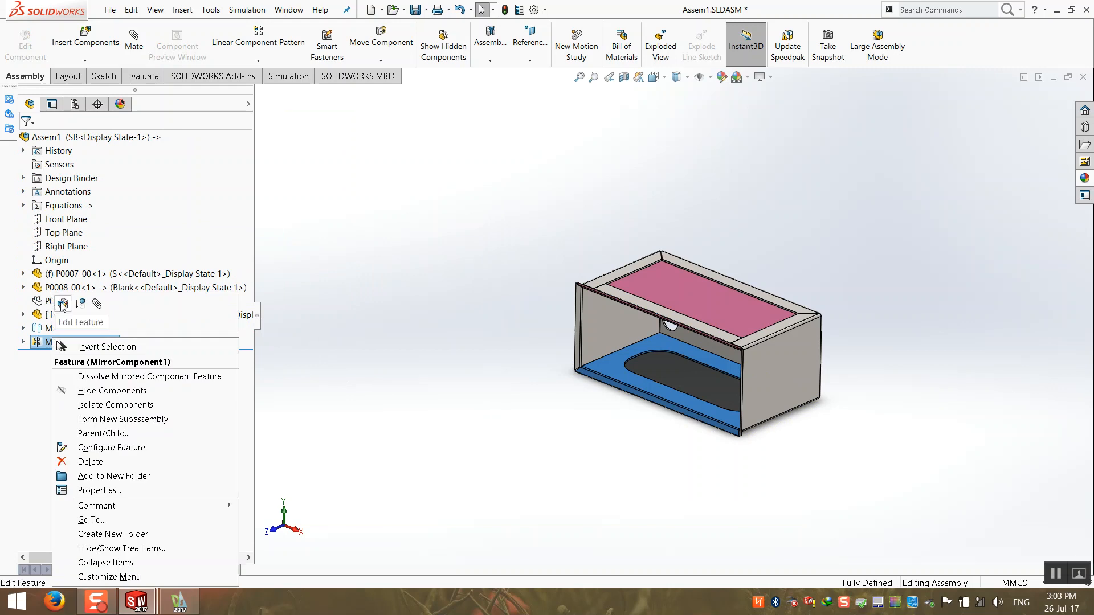
{"action": "left_click", "coordinate": [55, 305]}
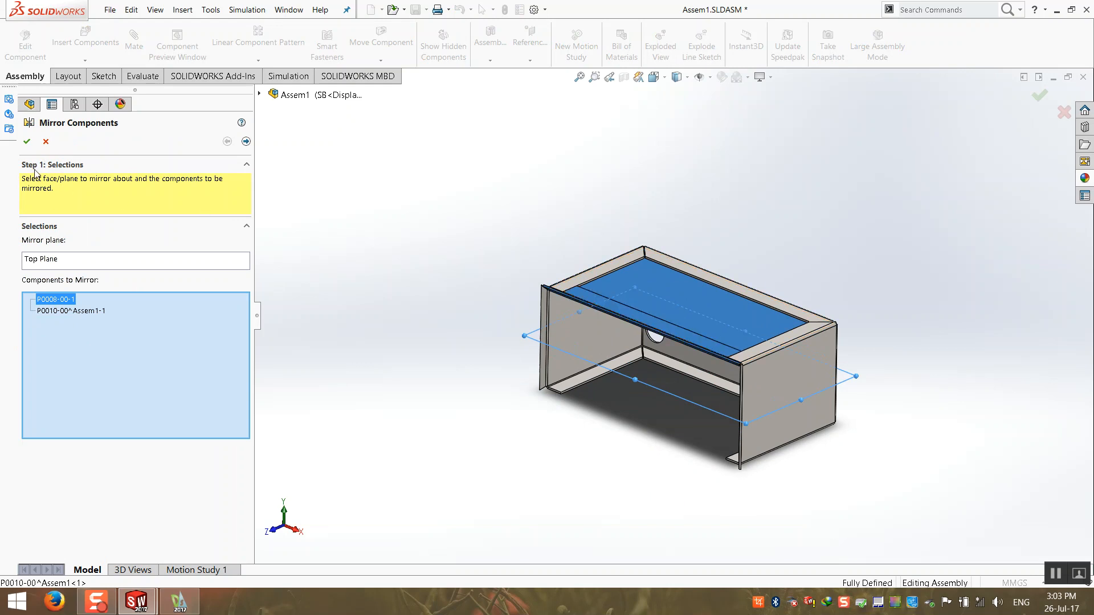
{"action": "left_click", "coordinate": [27, 141]}
{"action": "middle_click_drag", "start_coordinate": [447, 422], "coordinate": [445, 230]}
{"action": "scroll", "coordinate": [668, 324], "scroll_direction": "down", "scroll_amount": 4}
{"action": "scroll", "coordinate": [586, 293], "scroll_direction": "down", "scroll_amount": 3}
{"action": "scroll", "coordinate": [583, 299], "scroll_direction": "up", "scroll_amount": 7}
{"action": "middle_click_drag", "start_coordinate": [583, 300], "coordinate": [604, 425]}
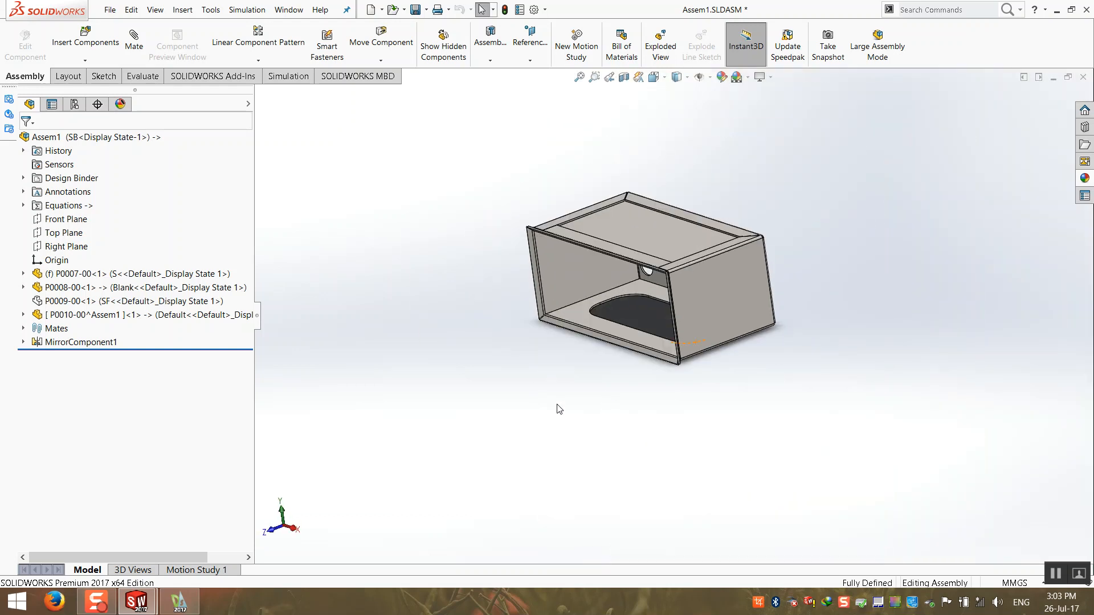
{"action": "key", "text": "ctrl+7"}
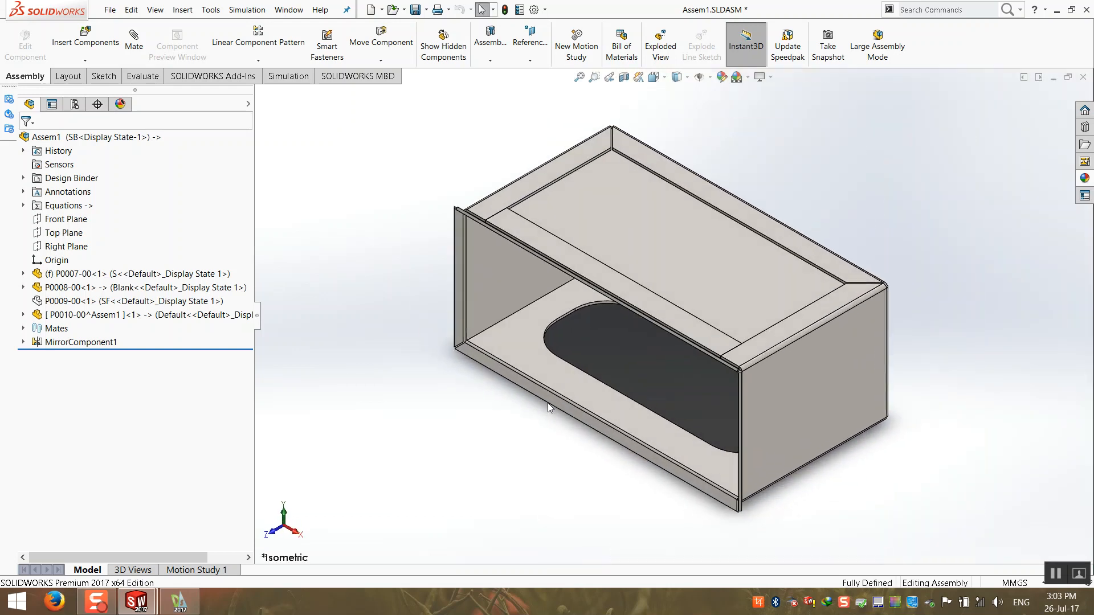
- Save the Assem1 assembly, storing the virtual strip part externally as its own file
{"action": "key", "text": "ctrl+s"}
{"action": "left_click", "coordinate": [267, 238]}
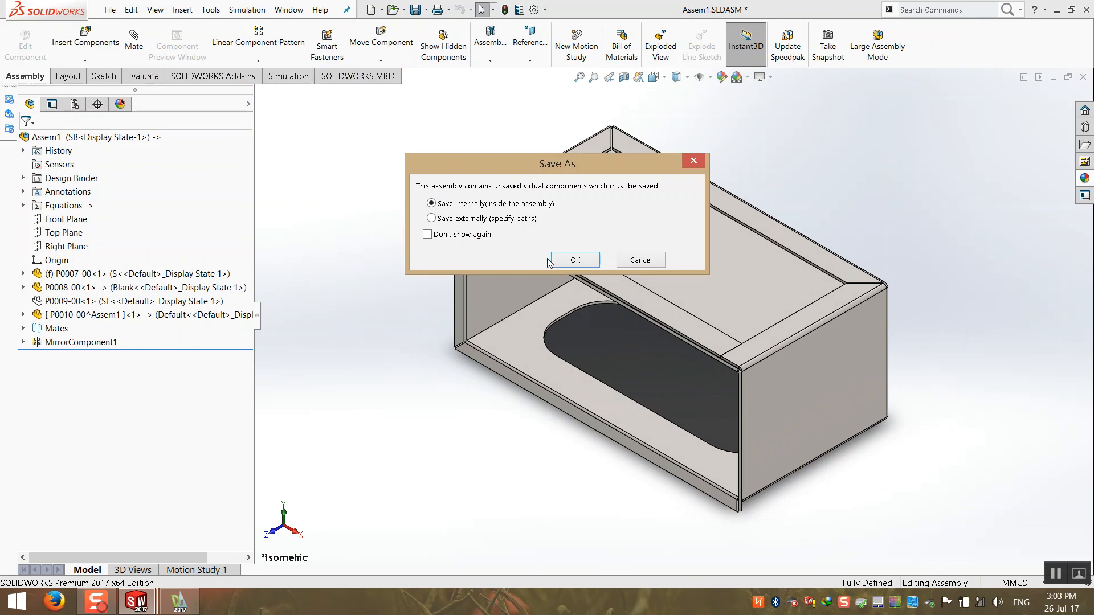
{"action": "left_click", "coordinate": [478, 219]}
{"action": "left_click", "coordinate": [562, 415]}
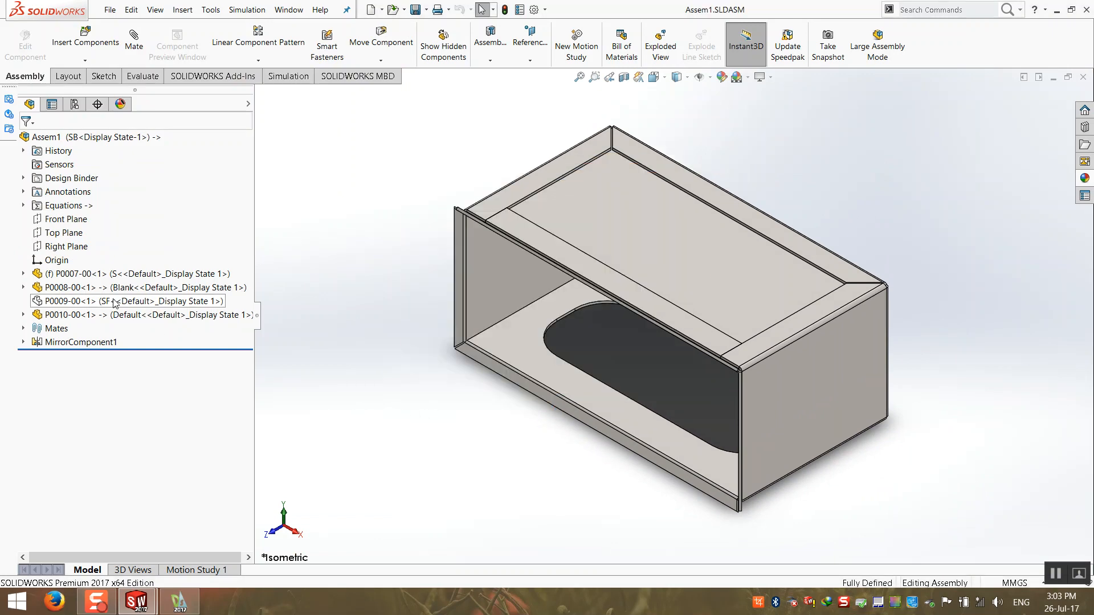
- Switch between the LB and SB configurations of Assem1 to check the mirrored strips in both box sizes
{"action": "left_click", "coordinate": [75, 106]}
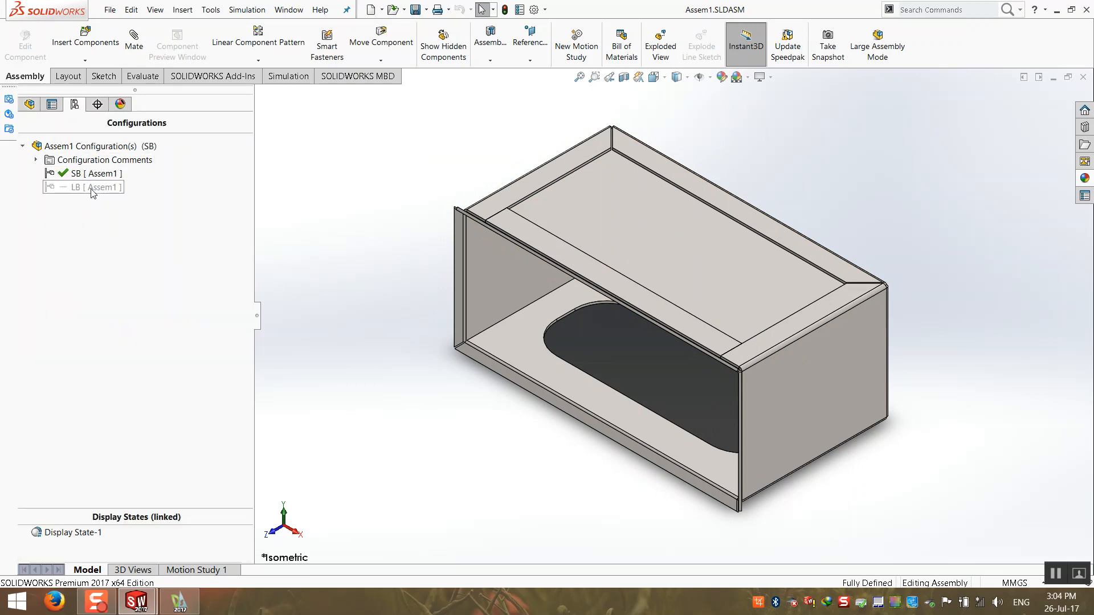
{"action": "double_click", "coordinate": [91, 188]}
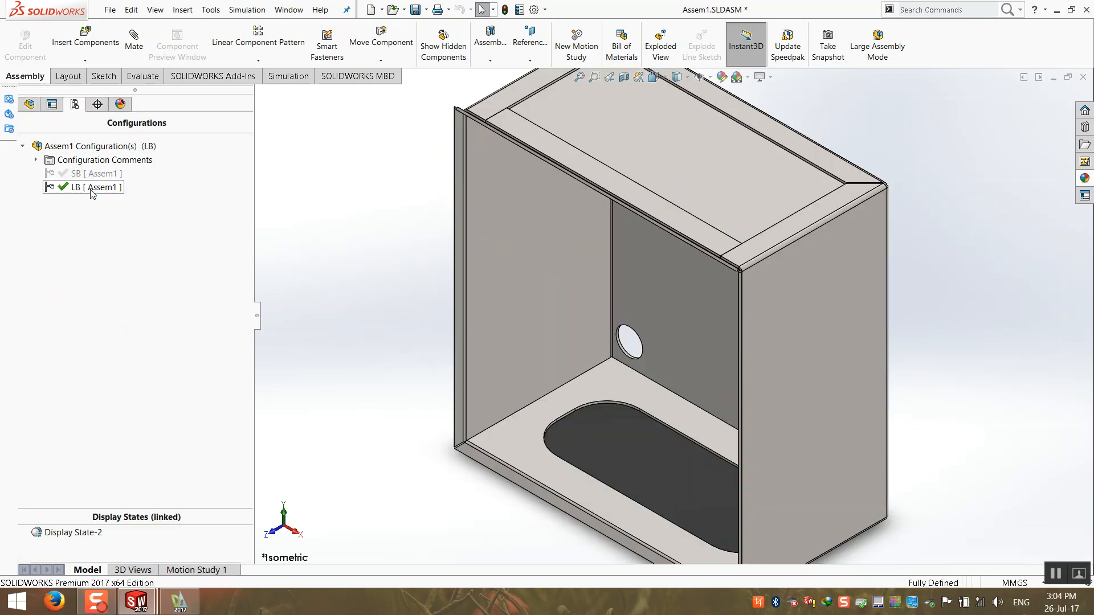
{"action": "mouse_move", "coordinate": [541, 363]}
{"action": "middle_mouse_down"}
{"action": "mouse_move", "coordinate": [550, 41]}
{"action": "mouse_move", "coordinate": [558, 356]}
{"action": "middle_mouse_up"}
{"action": "scroll", "coordinate": [547, 276], "scroll_direction": "up", "scroll_amount": 2}
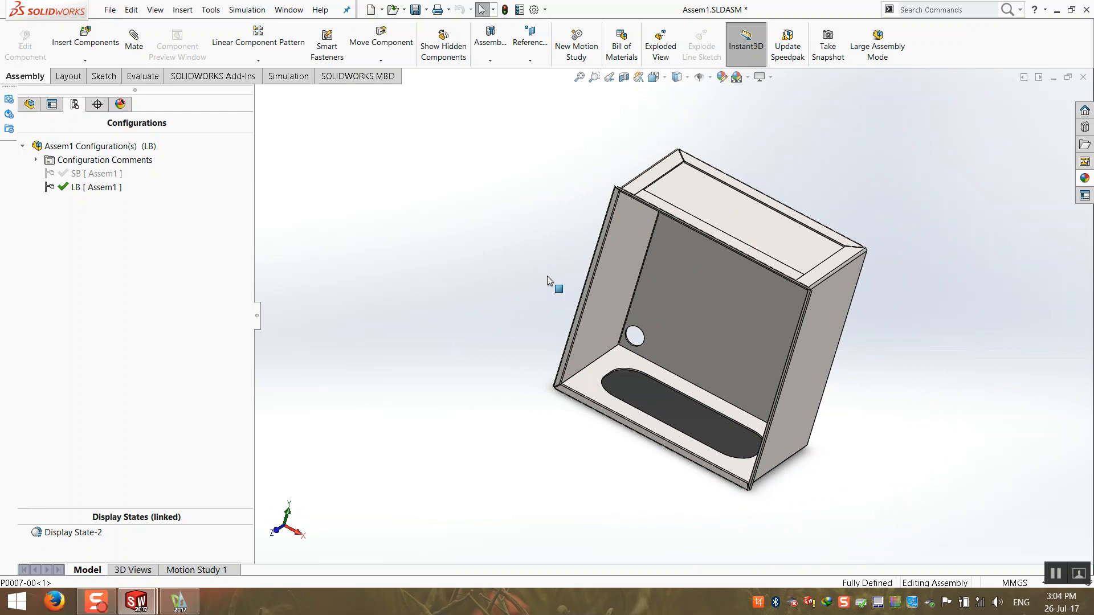
{"action": "middle_click_drag", "start_coordinate": [566, 258], "coordinate": [536, 254]}
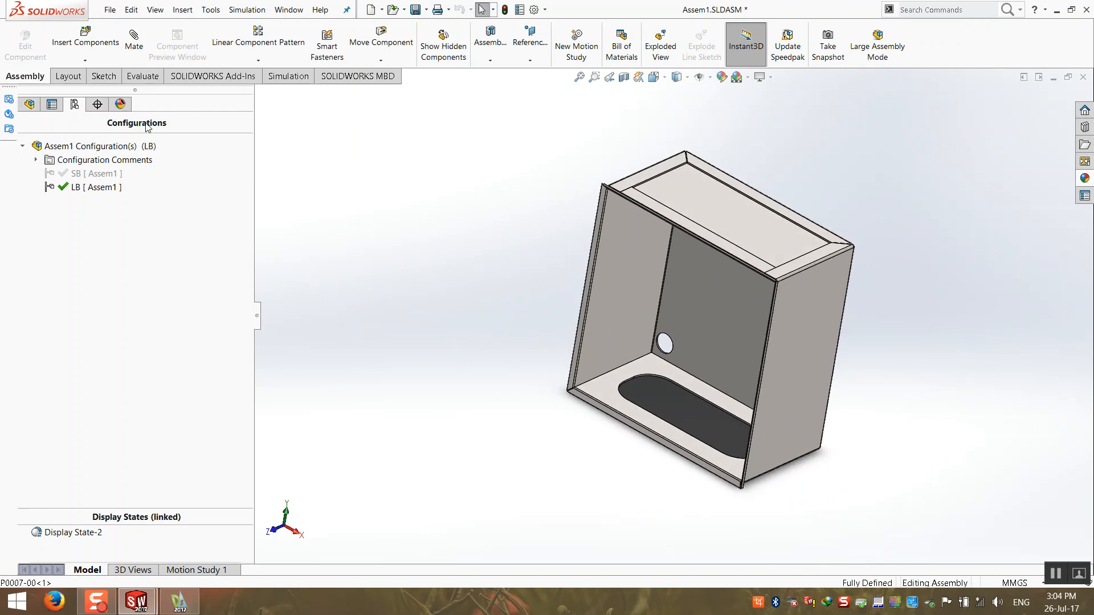
{"action": "double_click", "coordinate": [97, 174]}
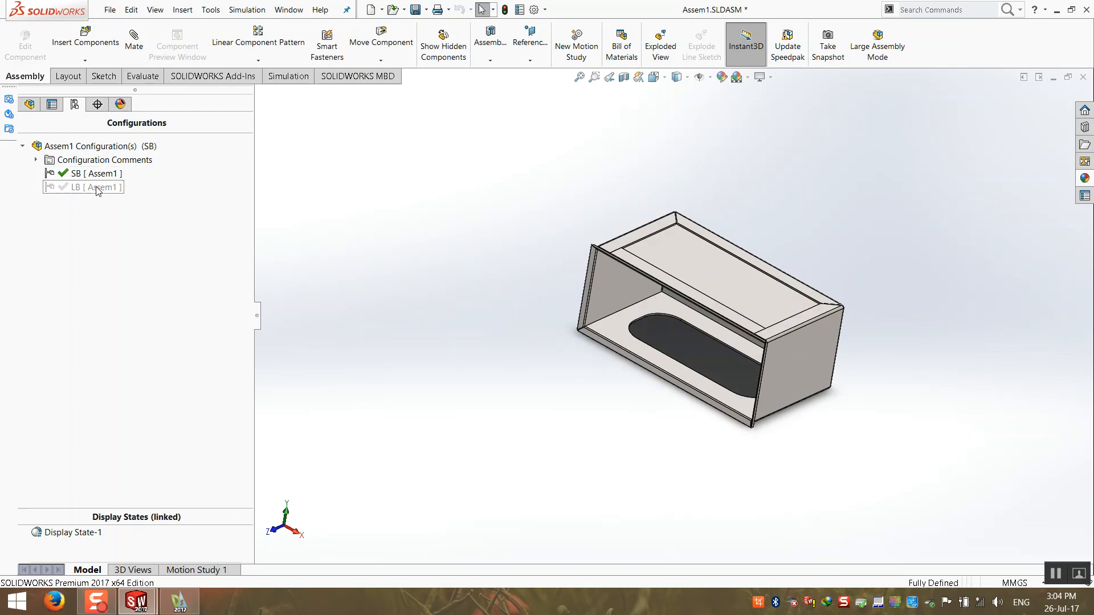
{"action": "double_click", "coordinate": [98, 188]}
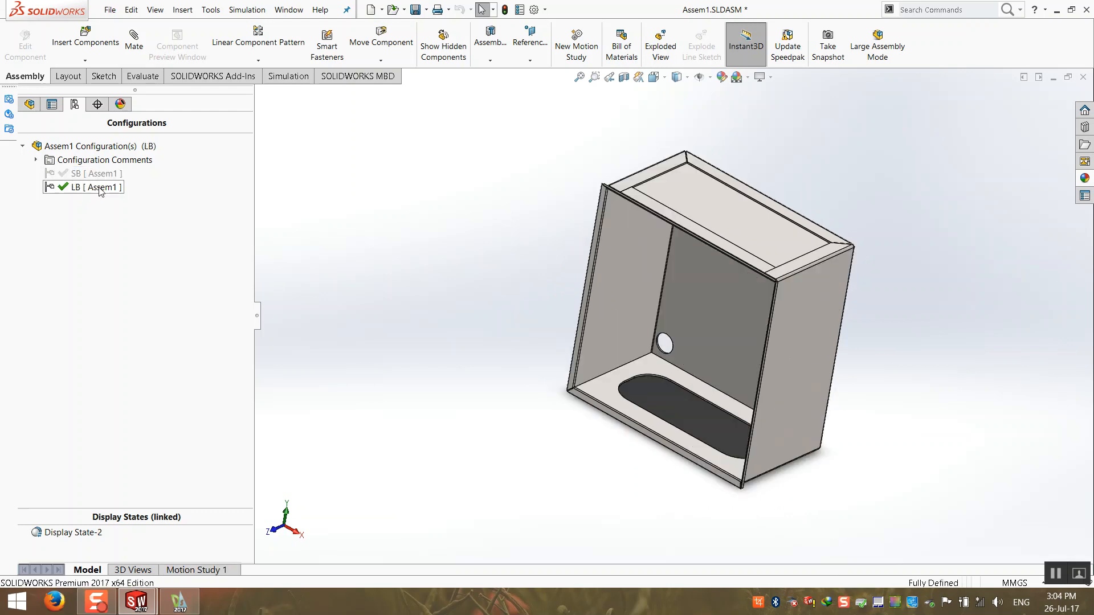
- Reactivate the SB configuration of Assem1, then save and close it to return to the X0001-00 assembly
{"action": "double_click", "coordinate": [98, 173]}
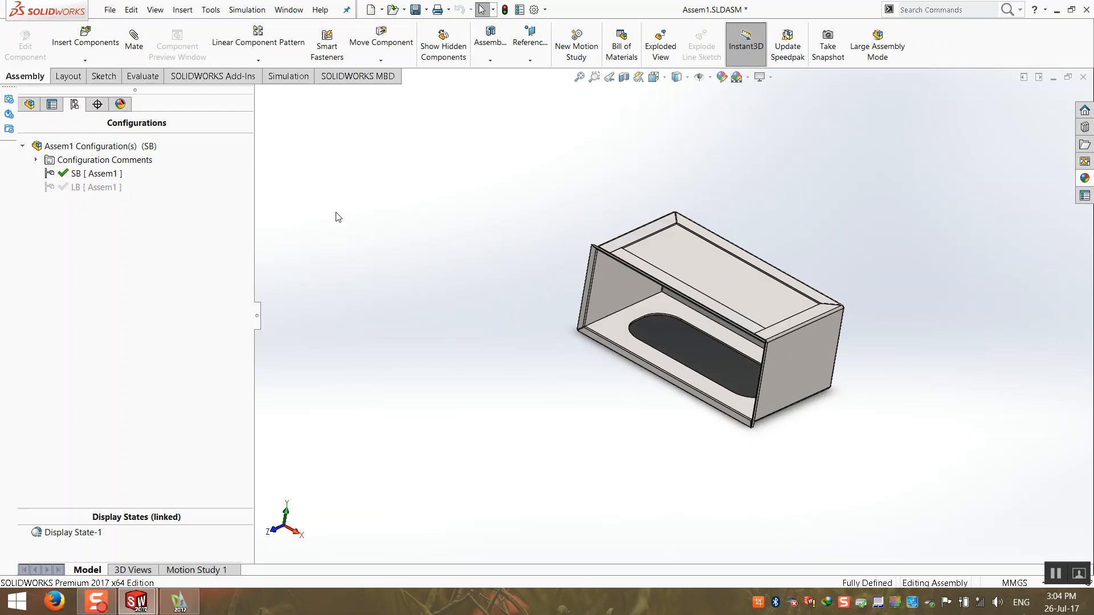
{"action": "key", "text": "ctrl+7"}
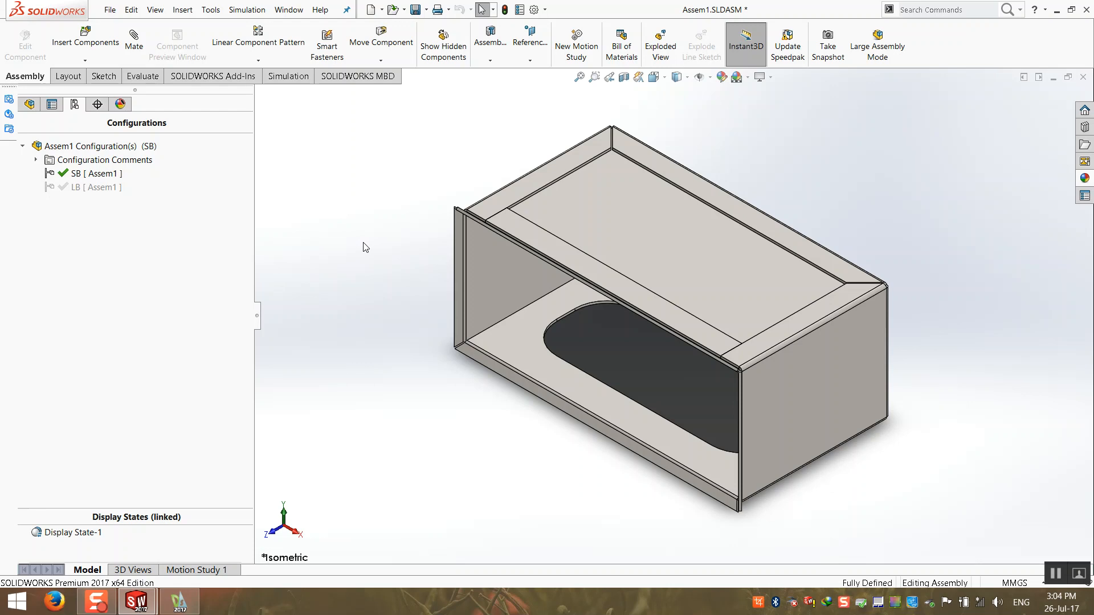
{"action": "key", "text": "ctrl+s"}
{"action": "left_click", "coordinate": [1082, 75]}
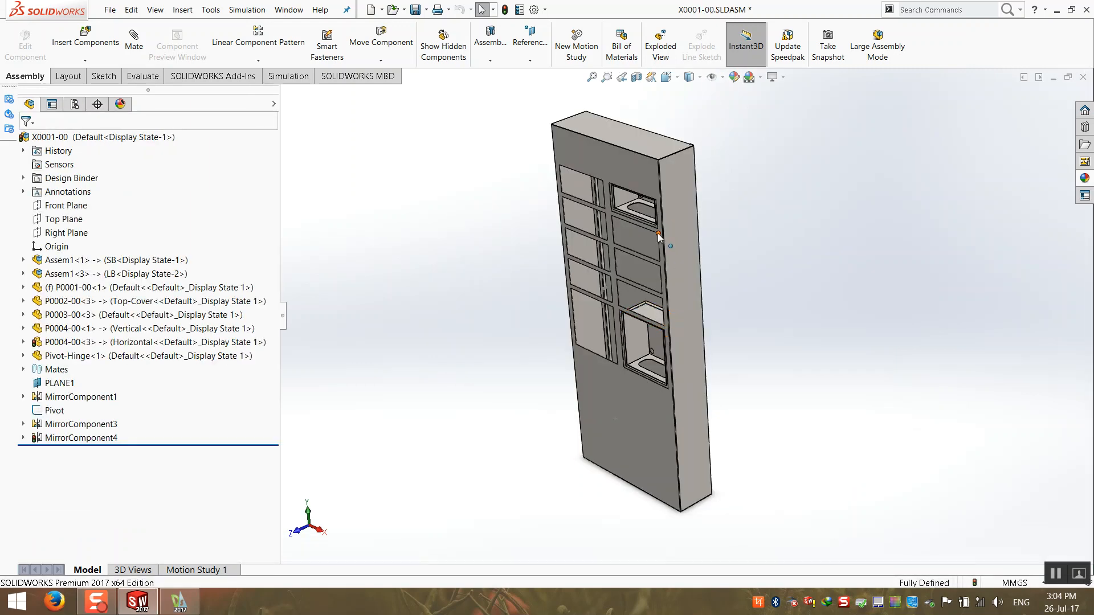
- Show the hidden P0009-00 component in both the LB and the SB box sub-assemblies
{"action": "scroll", "coordinate": [648, 441], "scroll_direction": "down", "scroll_amount": 10}
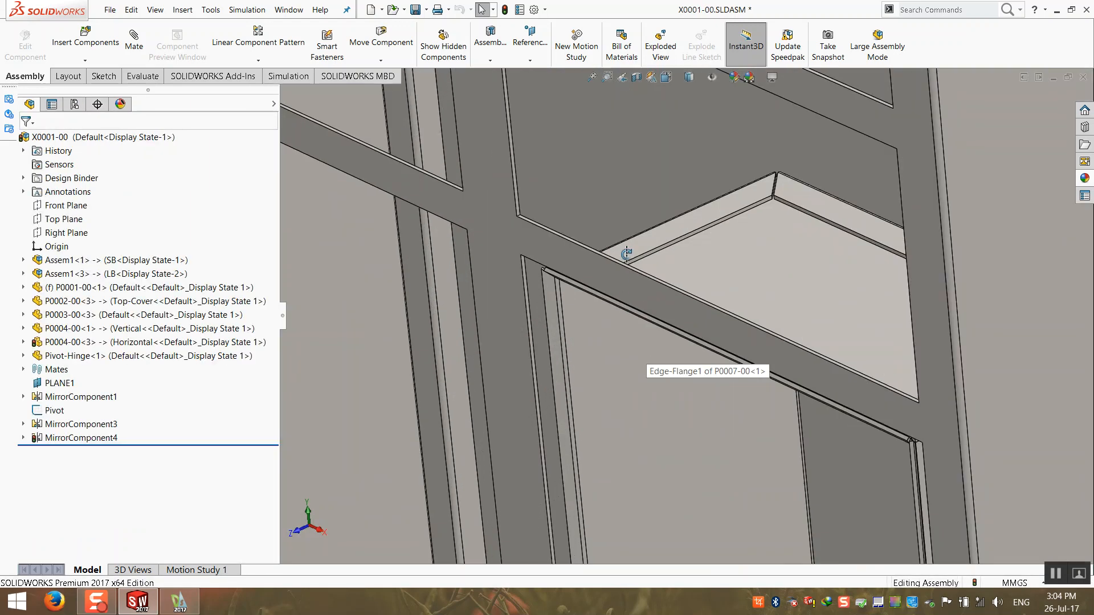
{"action": "scroll", "coordinate": [581, 324], "scroll_direction": "down", "scroll_amount": 6}
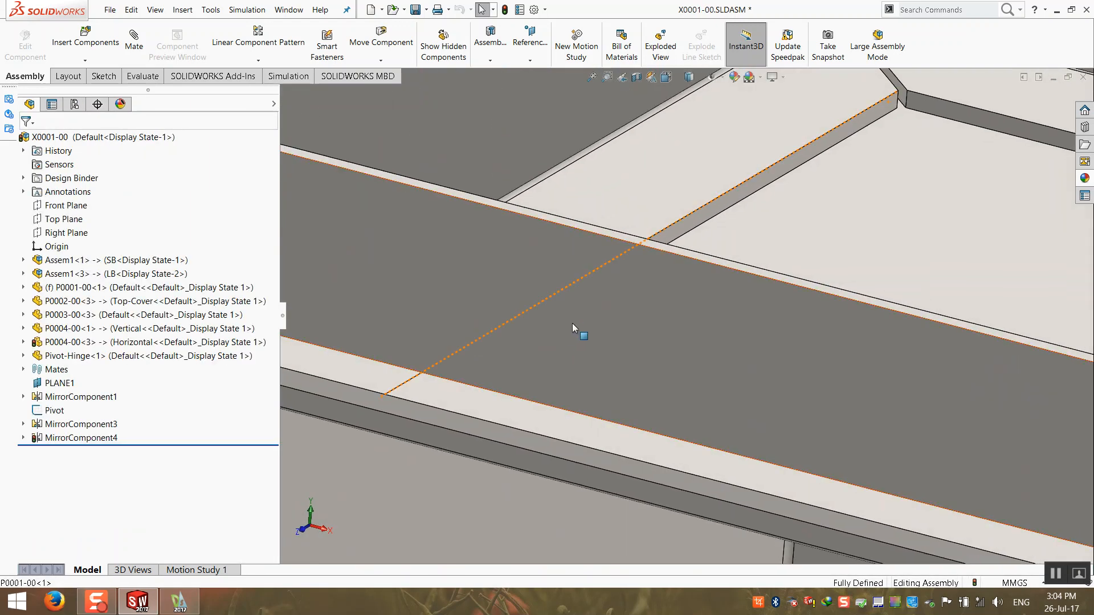
{"action": "mouse_move", "coordinate": [570, 310]}
{"action": "middle_mouse_down"}
{"action": "mouse_move", "coordinate": [567, 288]}
{"action": "mouse_move", "coordinate": [553, 314]}
{"action": "middle_mouse_up"}
{"action": "scroll", "coordinate": [554, 316], "scroll_direction": "up", "scroll_amount": 7}
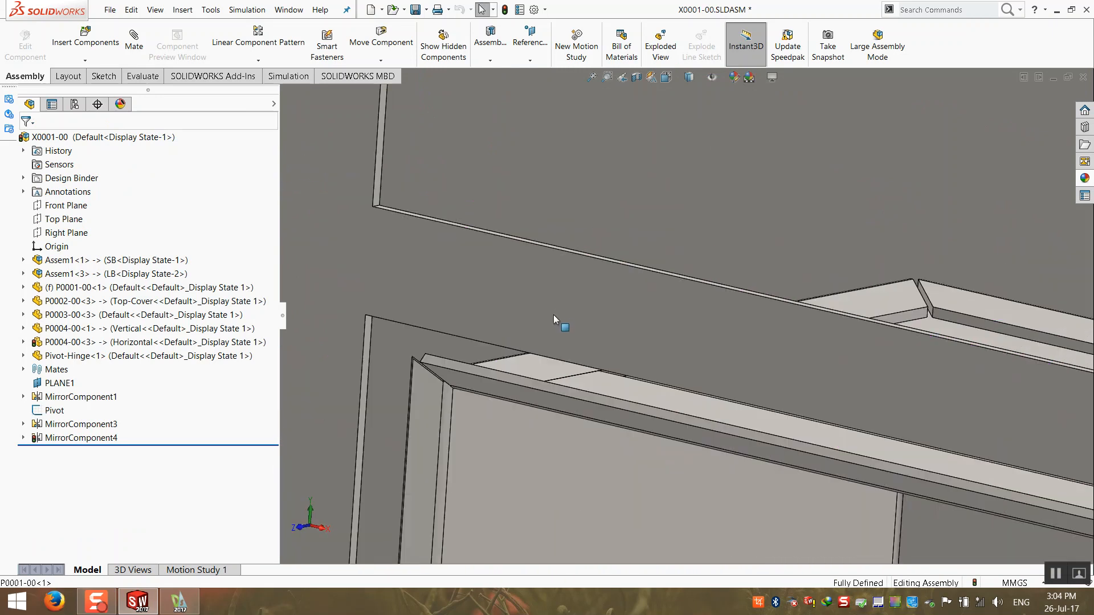
{"action": "scroll", "coordinate": [581, 341], "scroll_direction": "up", "scroll_amount": 6}
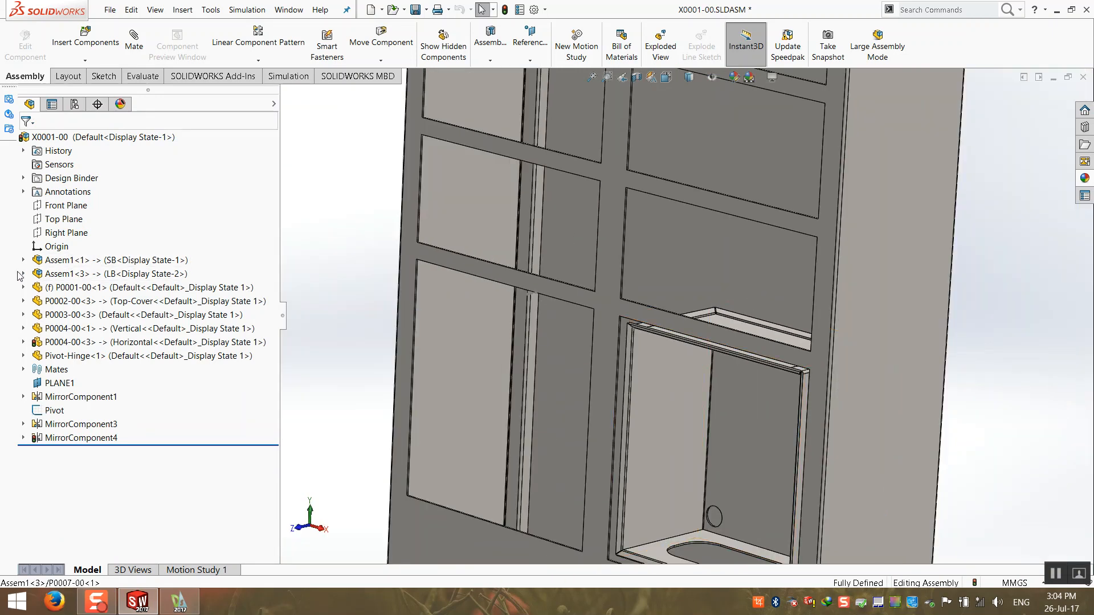
{"action": "left_click", "coordinate": [23, 274]}
{"action": "right_click", "coordinate": [68, 451]}
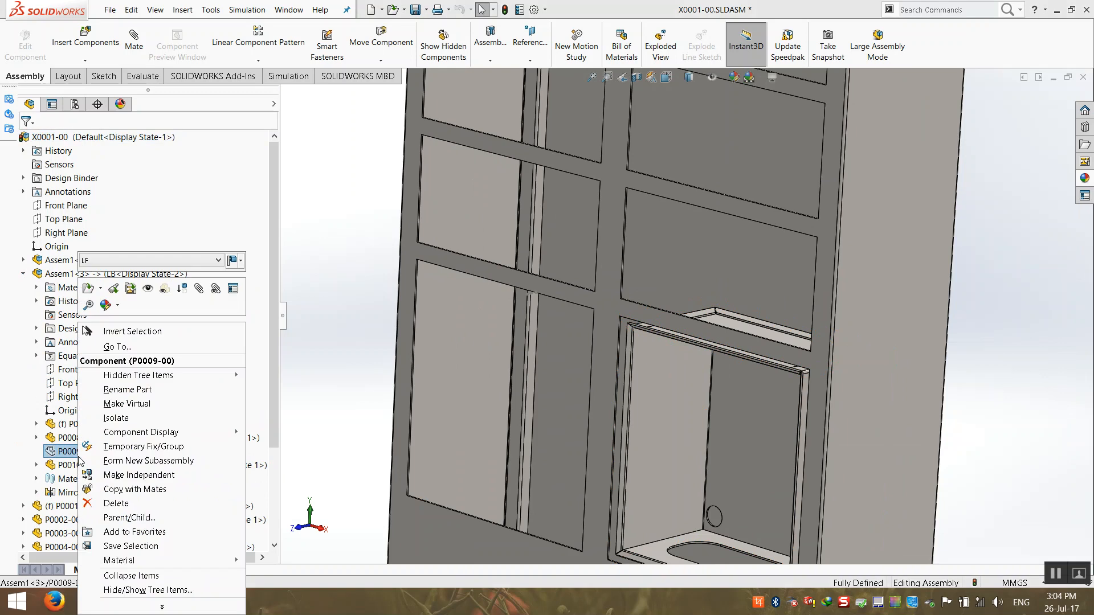
{"action": "left_click", "coordinate": [147, 289]}
{"action": "left_click", "coordinate": [23, 274]}
{"action": "left_click", "coordinate": [23, 260]}
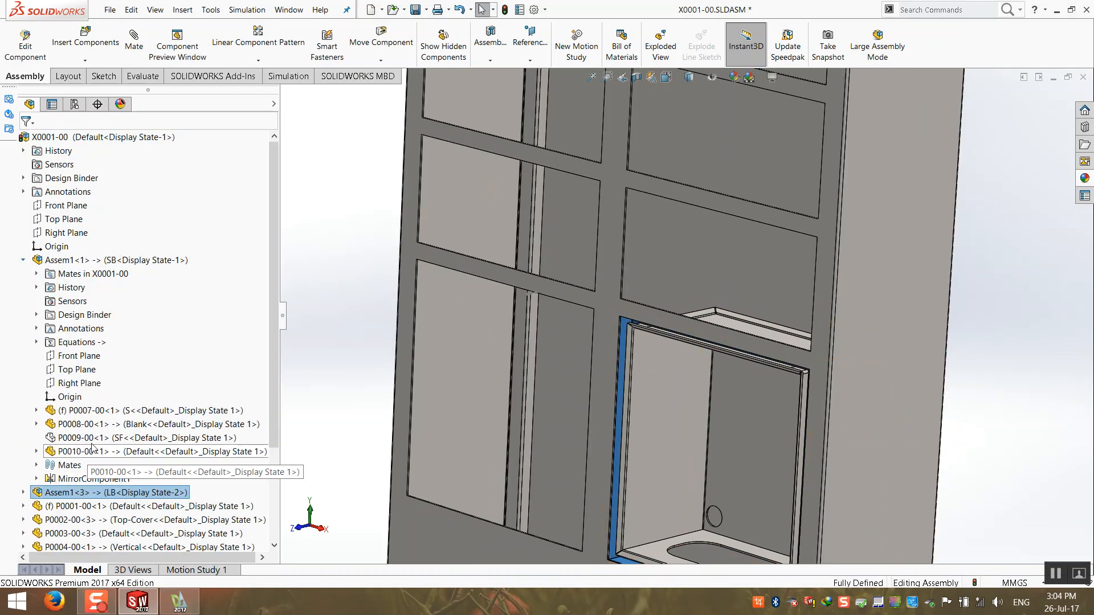
{"action": "right_click", "coordinate": [68, 437]}
{"action": "left_click", "coordinate": [159, 287]}
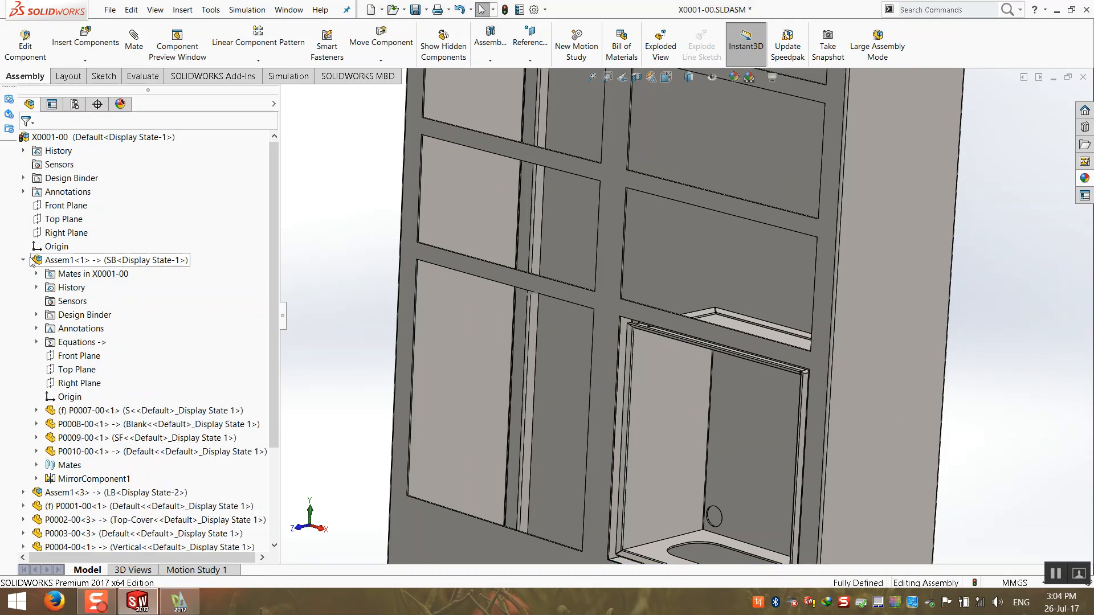
{"action": "left_click", "coordinate": [24, 260]}
- Examine how the boxes fit in the cabinet using a section view parallel to the Right Plane at 223 mm
{"action": "scroll", "coordinate": [412, 396], "scroll_direction": "up", "scroll_amount": 1}
{"action": "left_click", "coordinate": [410, 331]}
{"action": "scroll", "coordinate": [741, 334], "scroll_direction": "down", "scroll_amount": 3}
{"action": "scroll", "coordinate": [573, 315], "scroll_direction": "down", "scroll_amount": 5}
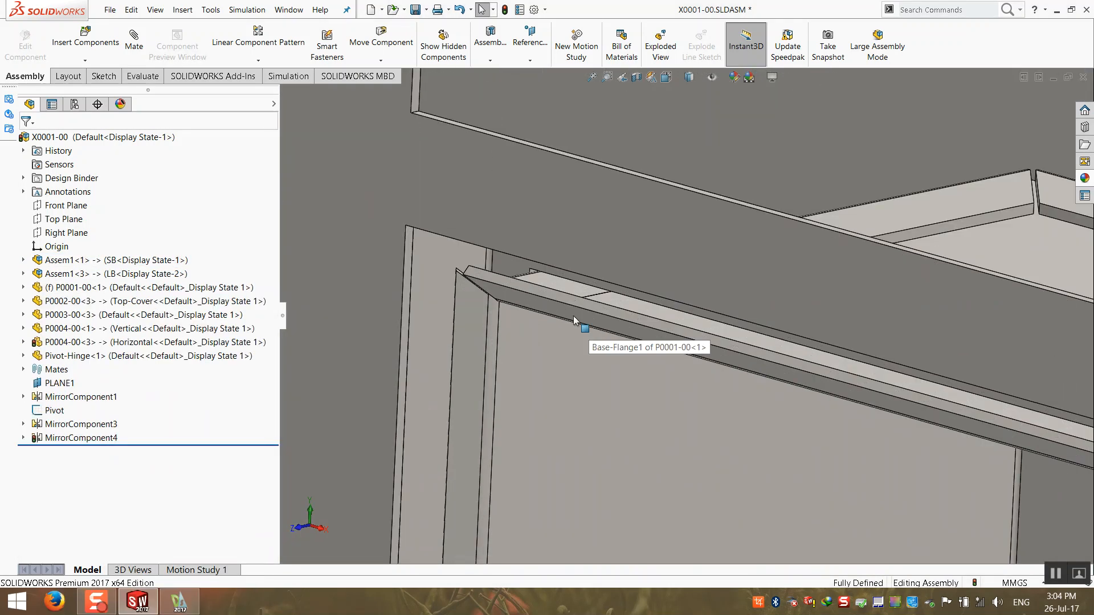
{"action": "scroll", "coordinate": [548, 321], "scroll_direction": "up", "scroll_amount": 8}
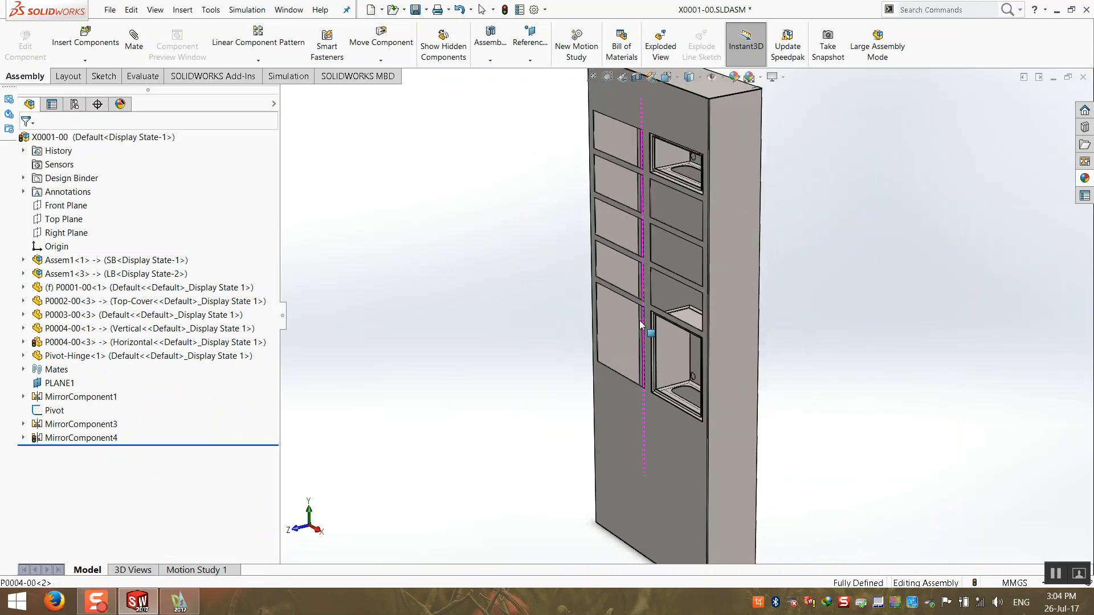
{"action": "left_click", "coordinate": [636, 77]}
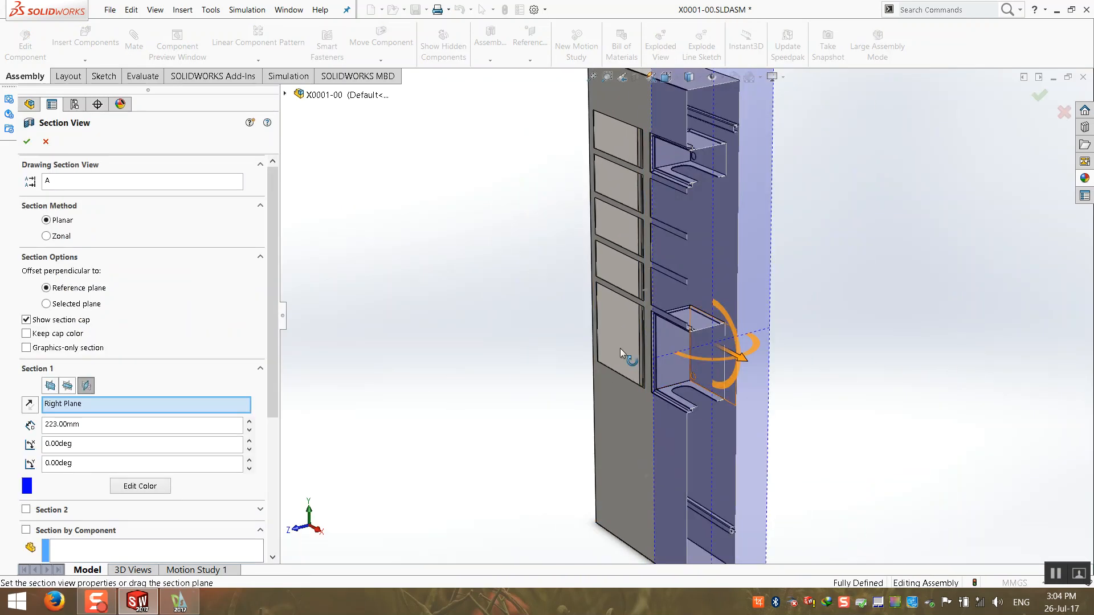
{"action": "key", "text": "Escape"}
{"action": "scroll", "coordinate": [682, 344], "scroll_direction": "down", "scroll_amount": 10}
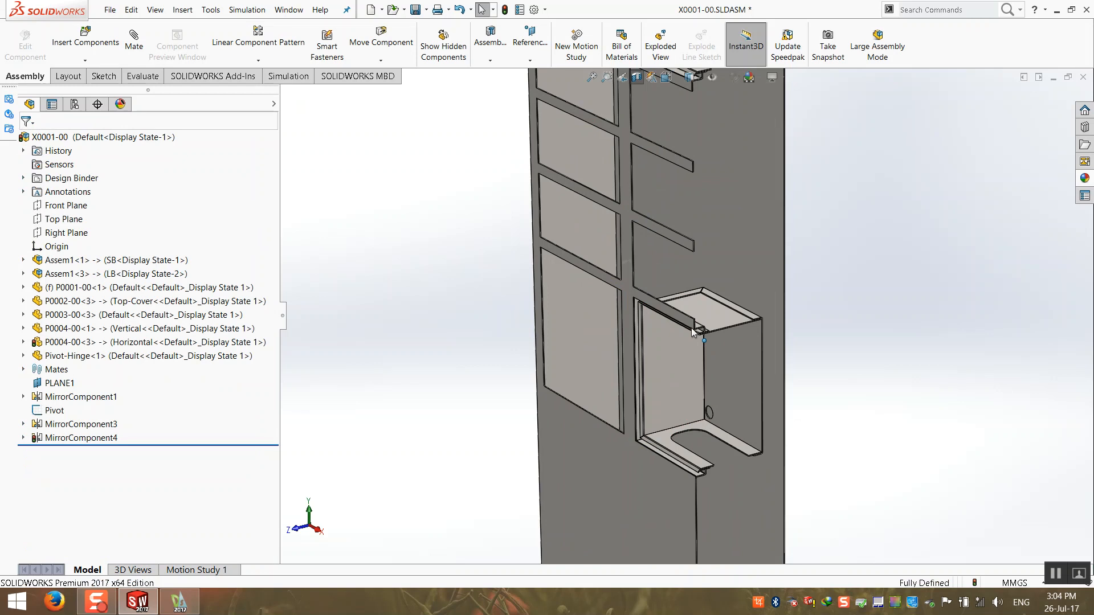
{"action": "mouse_move", "coordinate": [757, 333]}
{"action": "middle_mouse_down"}
{"action": "mouse_move", "coordinate": [713, 298]}
{"action": "mouse_move", "coordinate": [747, 313]}
{"action": "mouse_move", "coordinate": [763, 338]}
{"action": "middle_mouse_up"}
{"action": "scroll", "coordinate": [762, 343], "scroll_direction": "up", "scroll_amount": 7}
{"action": "scroll", "coordinate": [761, 343], "scroll_direction": "up", "scroll_amount": 6}
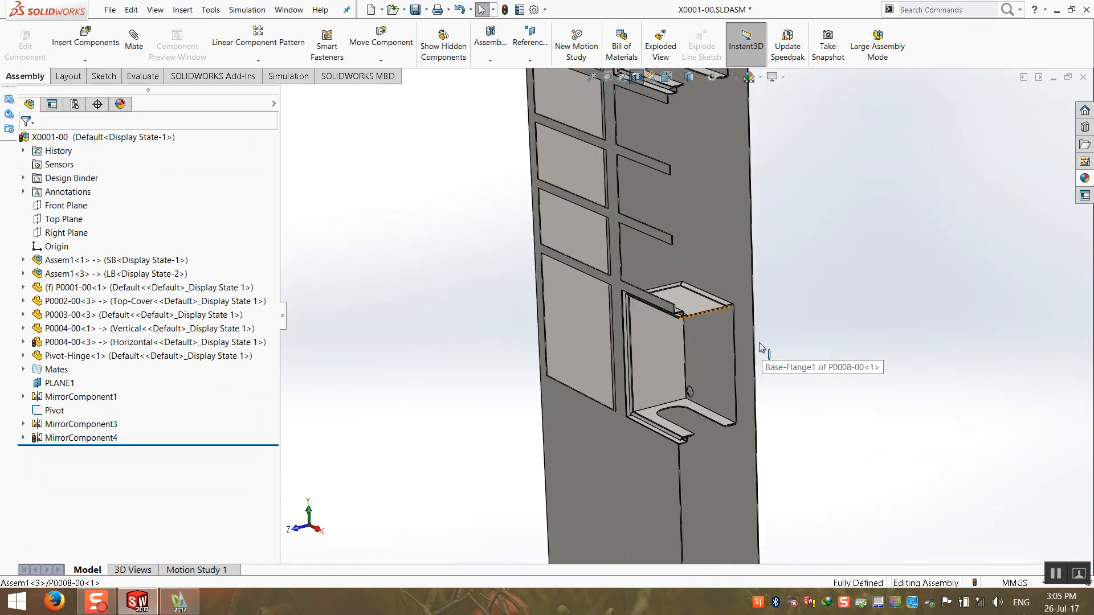
- Rebuild and save the X0001-00 cabinet assembly after viewing the boxes in the openings
{"action": "scroll", "coordinate": [522, 300], "scroll_direction": "up", "scroll_amount": 4}
{"action": "middle_click_drag", "start_coordinate": [522, 300], "coordinate": [528, 313]}
{"action": "scroll", "coordinate": [734, 199], "scroll_direction": "down", "scroll_amount": 3}
{"action": "scroll", "coordinate": [819, 258], "scroll_direction": "up", "scroll_amount": 4}
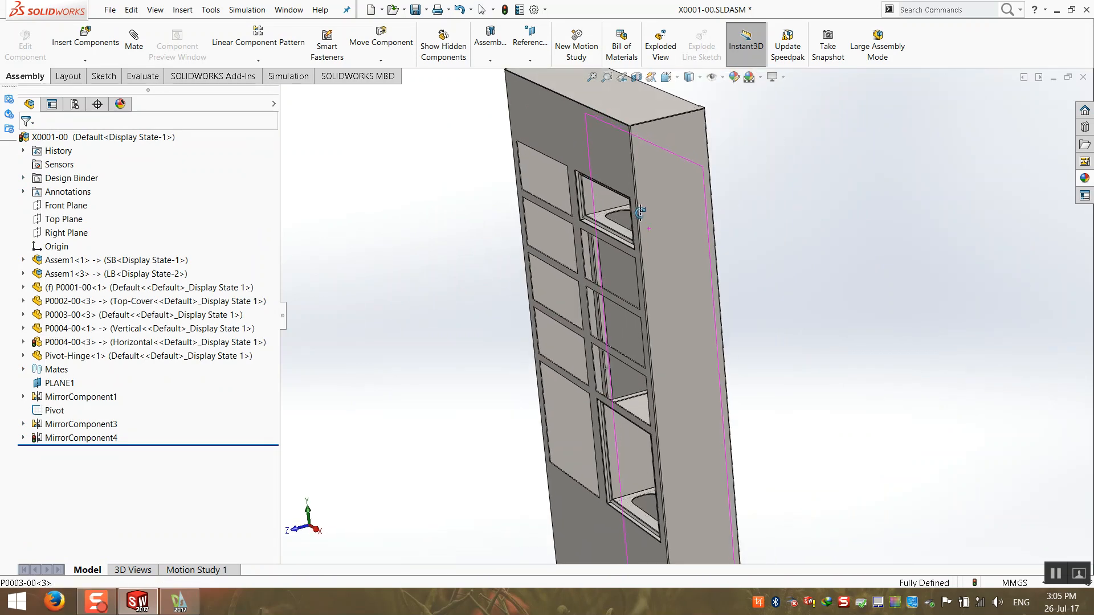
{"action": "key", "text": "ctrl+s"}
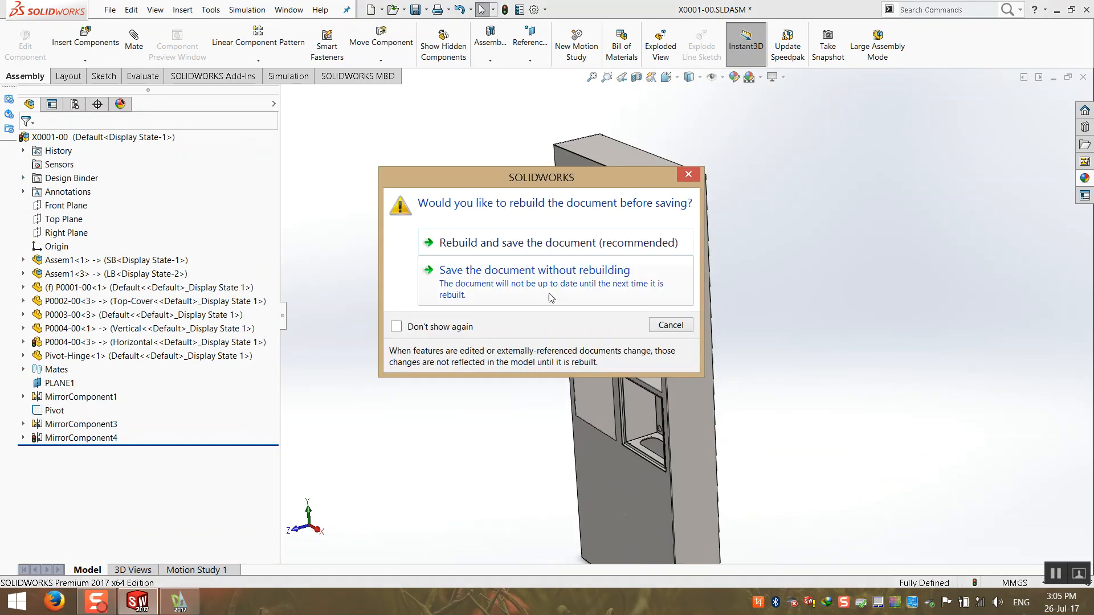
{"action": "left_click", "coordinate": [527, 246]}
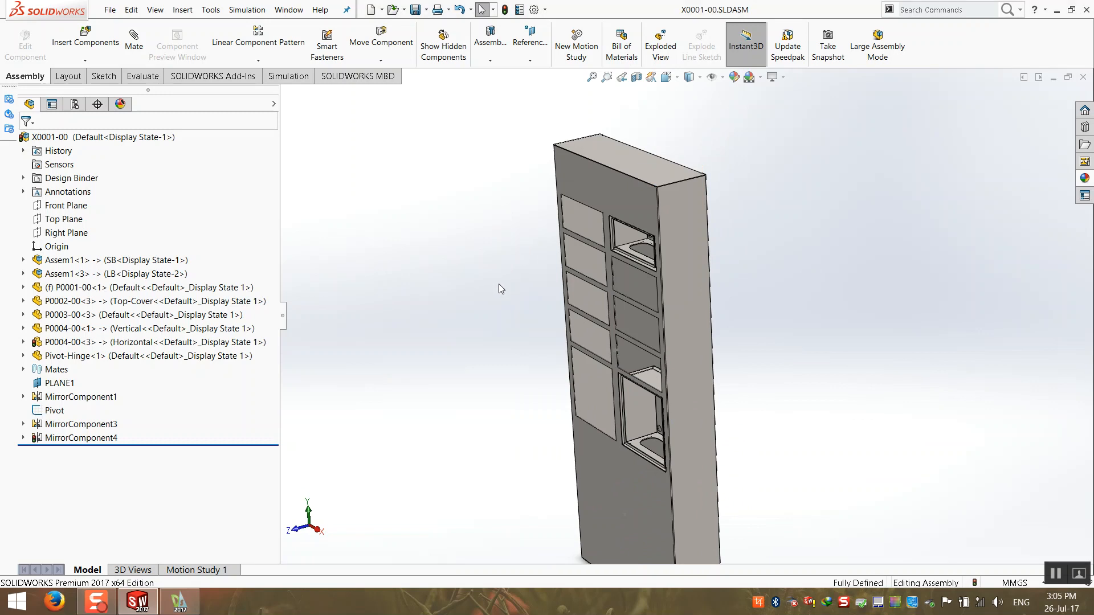
{"action": "left_click", "coordinate": [249, 437]}
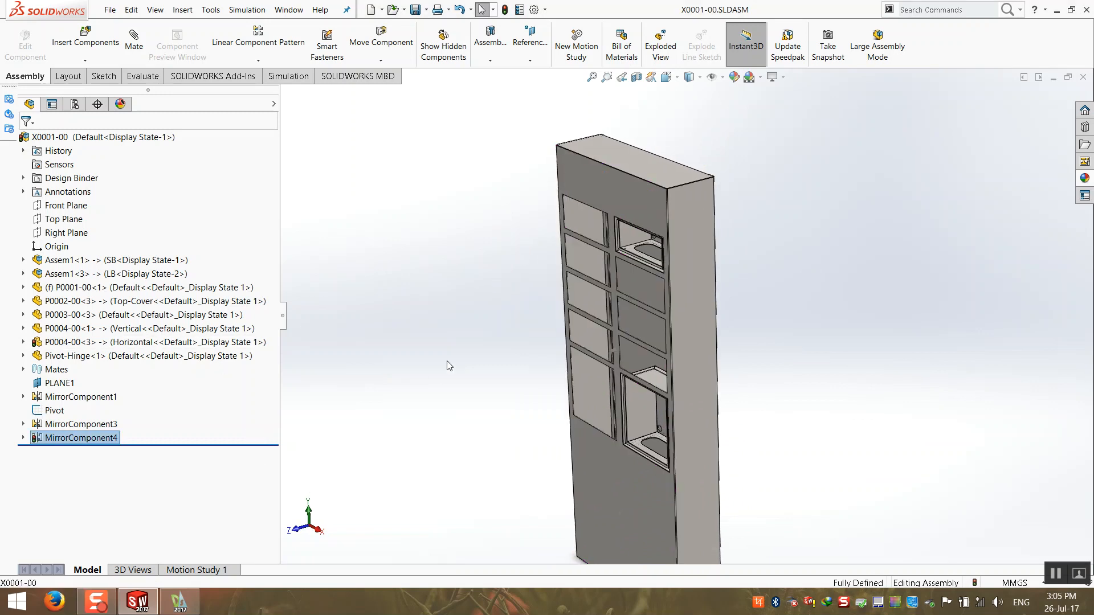
{"action": "left_click", "coordinate": [519, 340]}
{"action": "scroll", "coordinate": [539, 332], "scroll_direction": "down", "scroll_amount": 3}
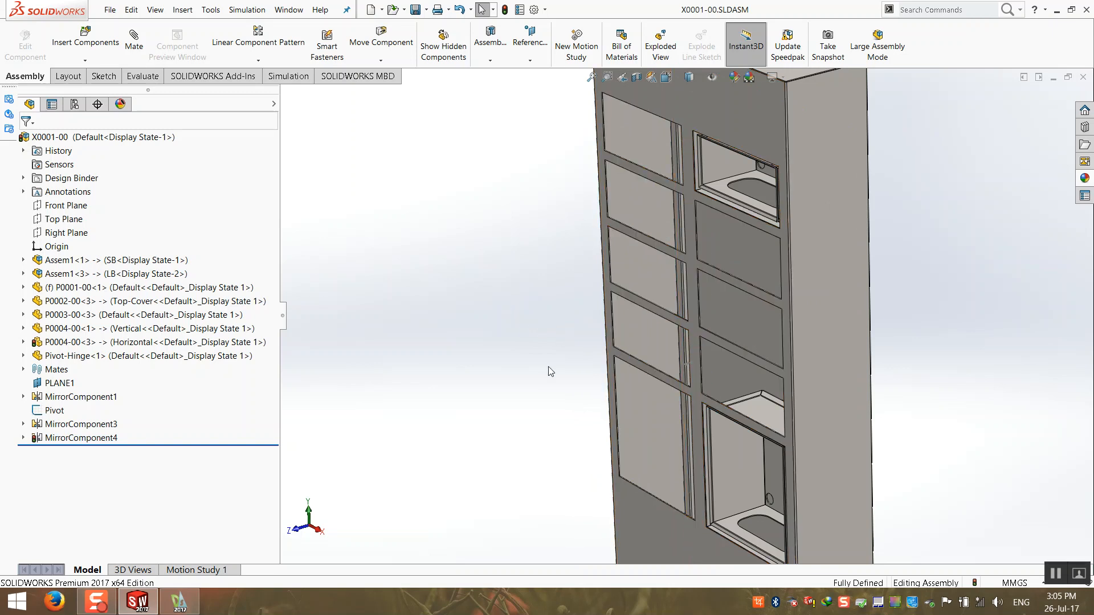
{"action": "scroll", "coordinate": [547, 370], "scroll_direction": "up", "scroll_amount": 1}
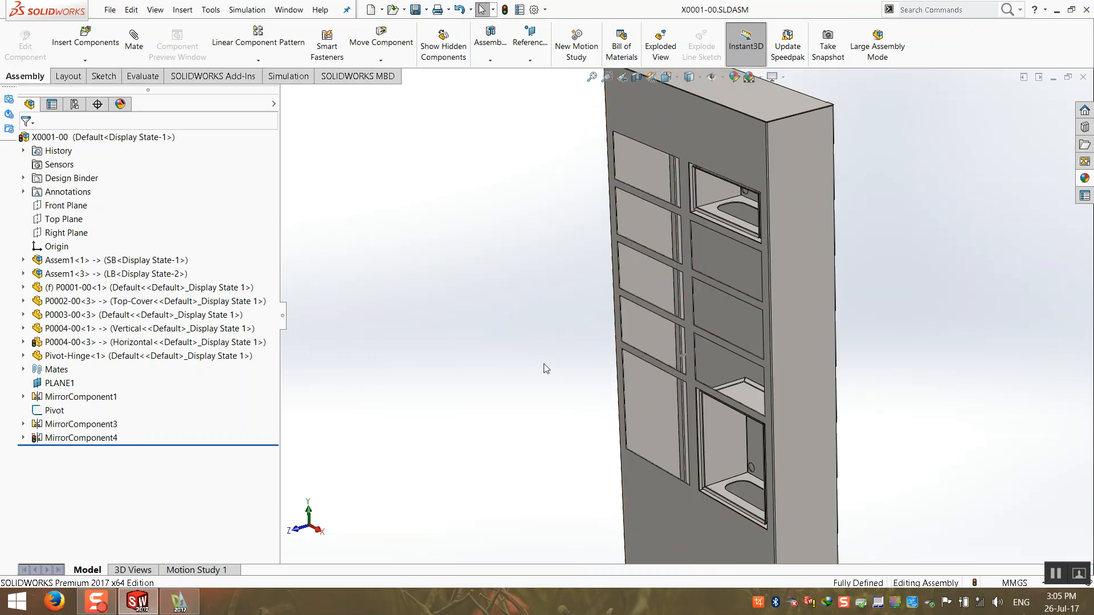
{"action": "right_click", "coordinate": [166, 260]}
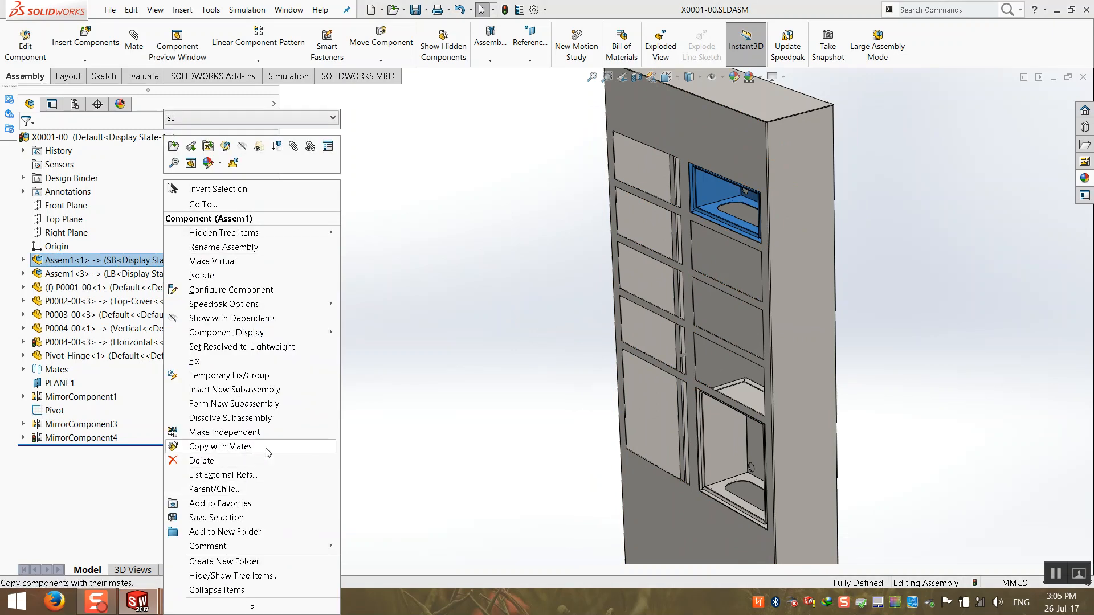
{"action": "left_click", "coordinate": [268, 452]}
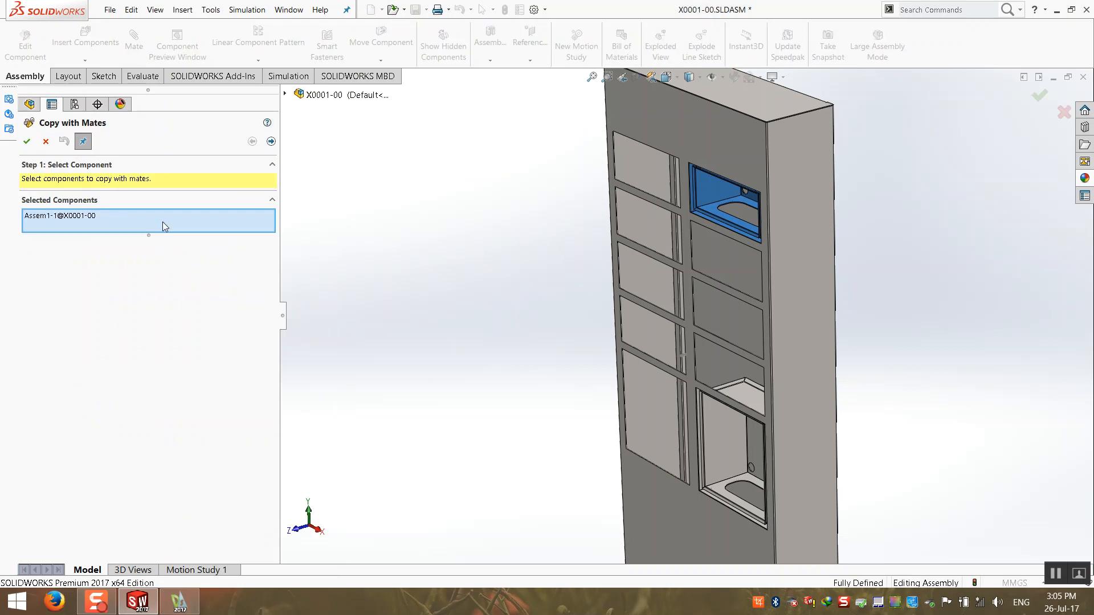
{"action": "left_click", "coordinate": [272, 141]}
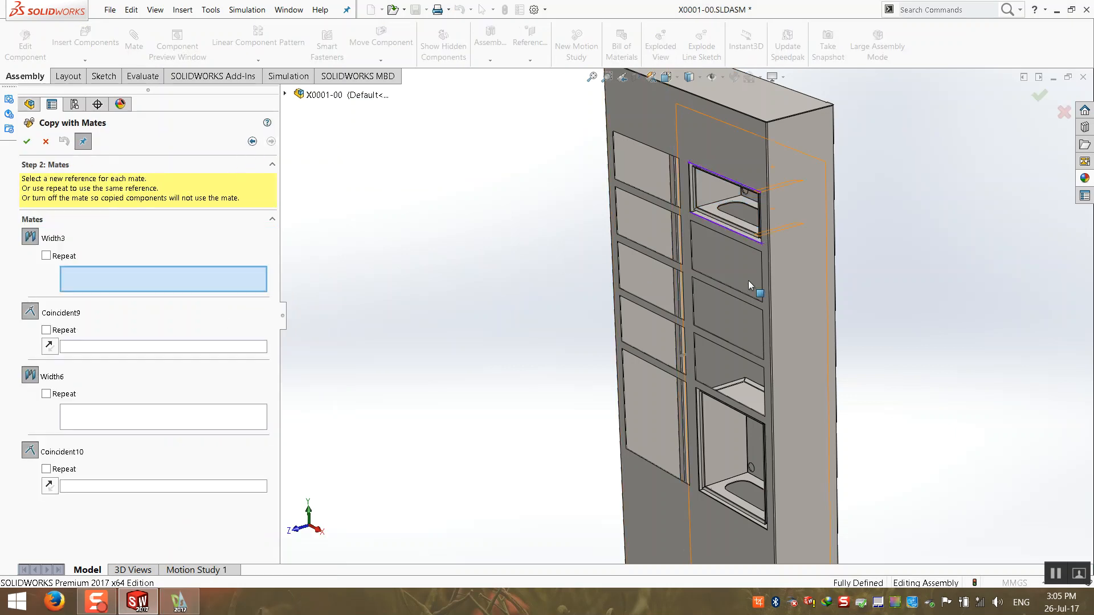
{"action": "scroll", "coordinate": [751, 265], "scroll_direction": "down", "scroll_amount": 2}
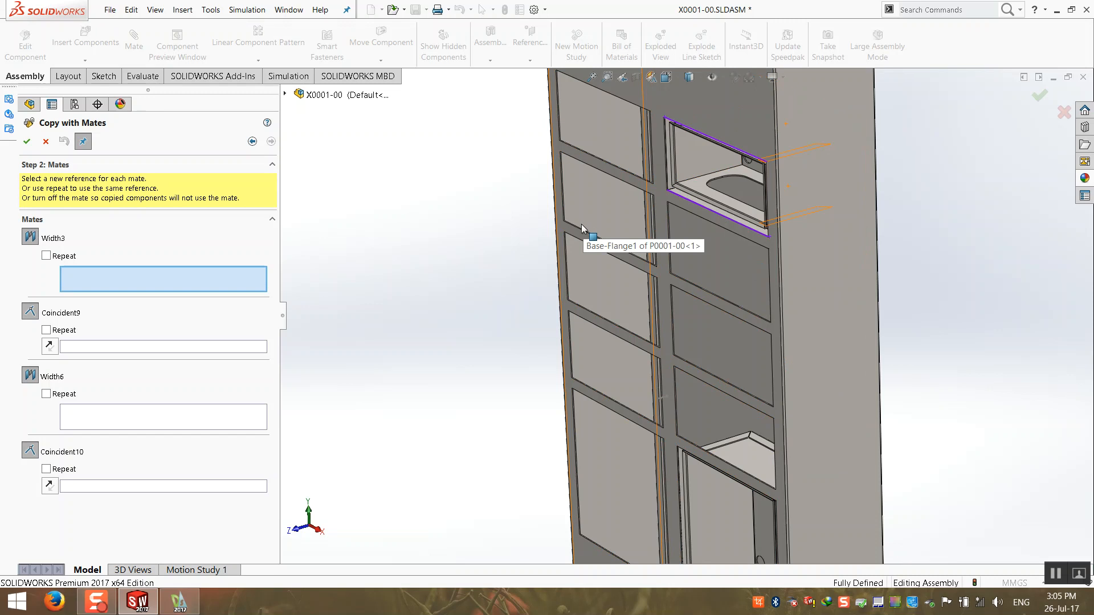
{"action": "scroll", "coordinate": [582, 225], "scroll_direction": "up", "scroll_amount": 3}
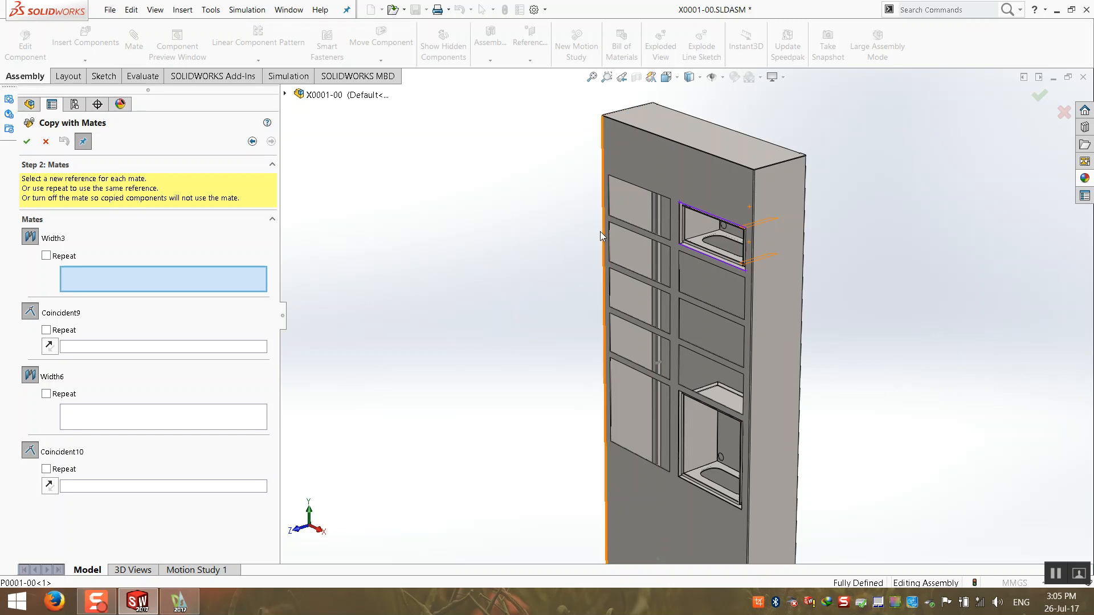
{"action": "key", "text": "Escape"}
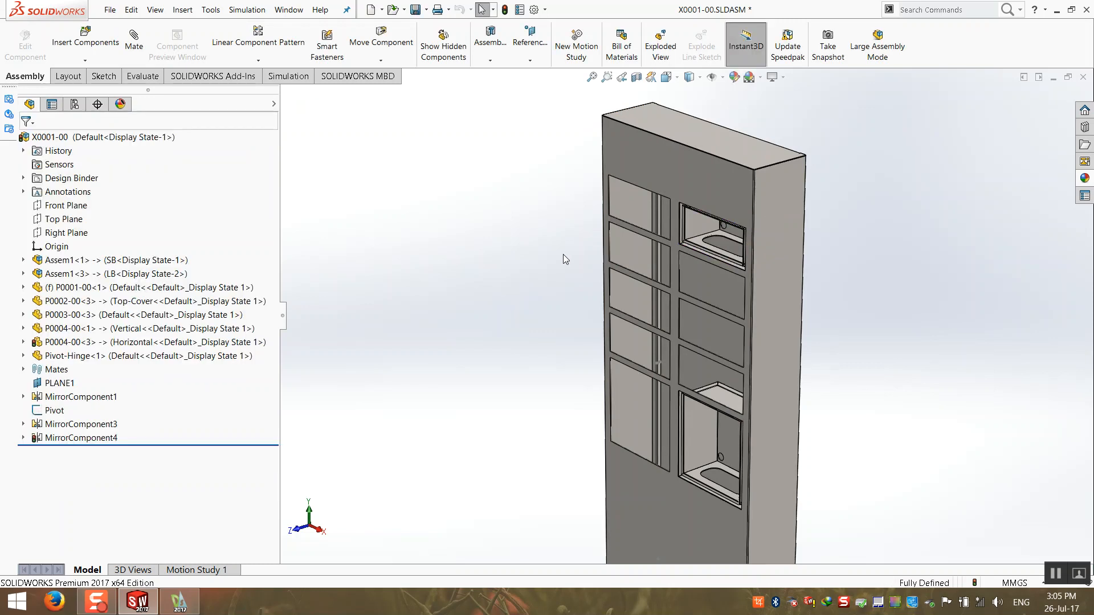
- Save the X0001-00 assembly again, rebuilding it
{"action": "right_click", "coordinate": [132, 213]}
{"action": "left_click", "coordinate": [167, 252]}
{"action": "key", "text": "ctrl+s"}
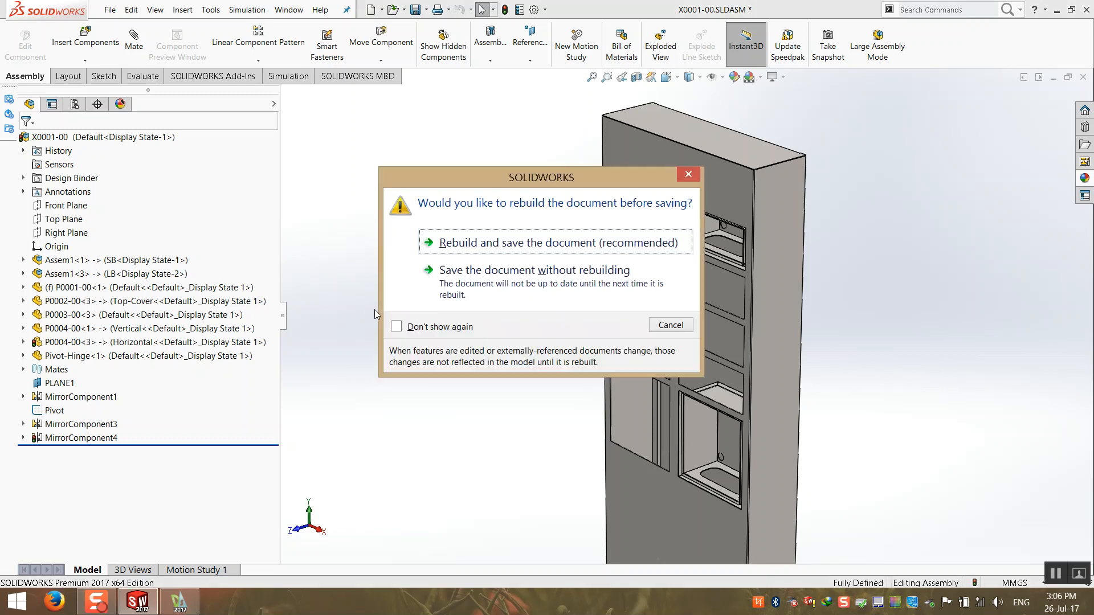
{"action": "left_click", "coordinate": [439, 206]}
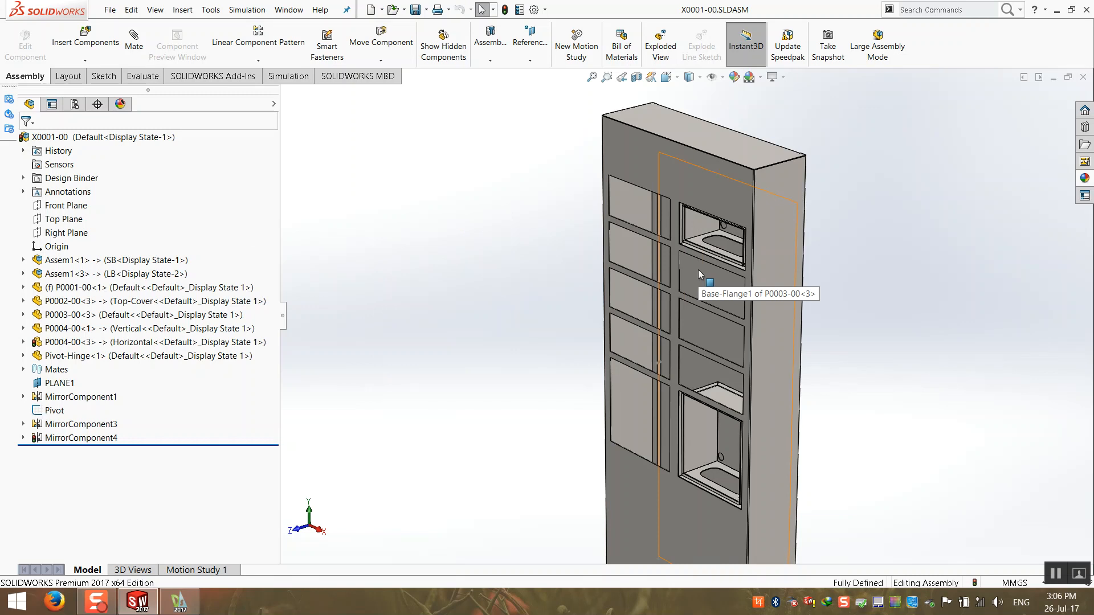
- Examine the slotted P0008-00 bottom panel of the SB box in the upper cabinet opening from above and below
{"action": "scroll", "coordinate": [751, 235], "scroll_direction": "down", "scroll_amount": 3}
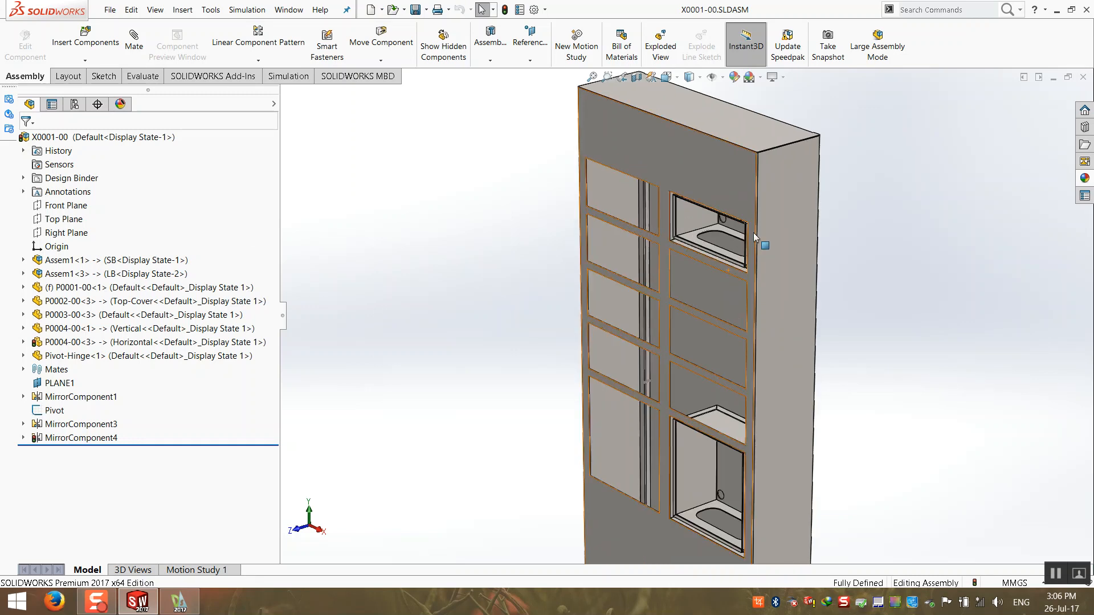
{"action": "scroll", "coordinate": [667, 238], "scroll_direction": "up", "scroll_amount": 2}
{"action": "left_click", "coordinate": [154, 264]}
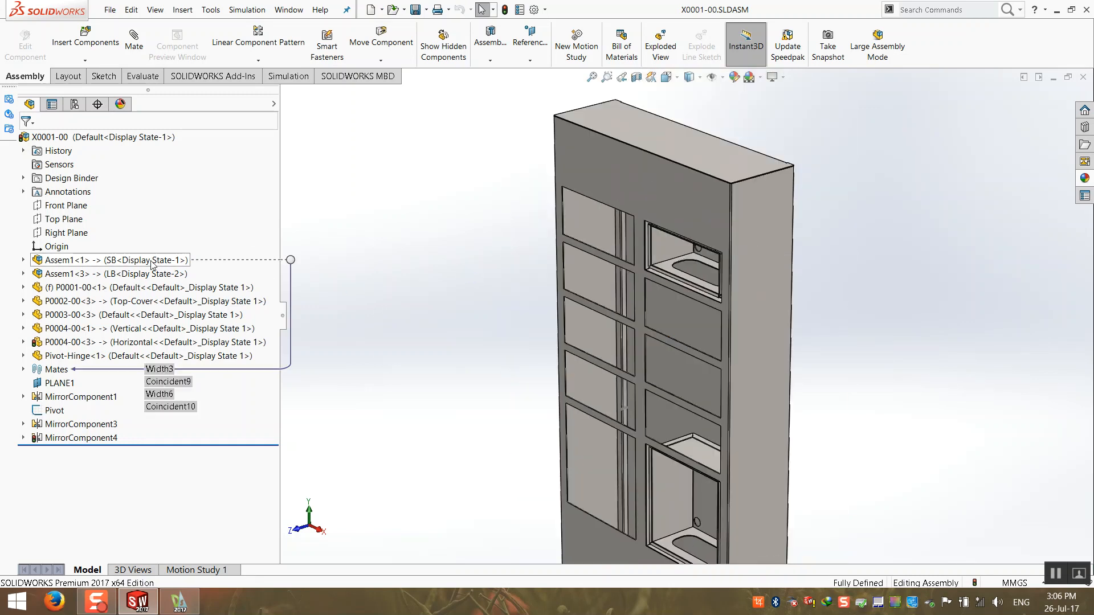
{"action": "right_click", "coordinate": [151, 263]}
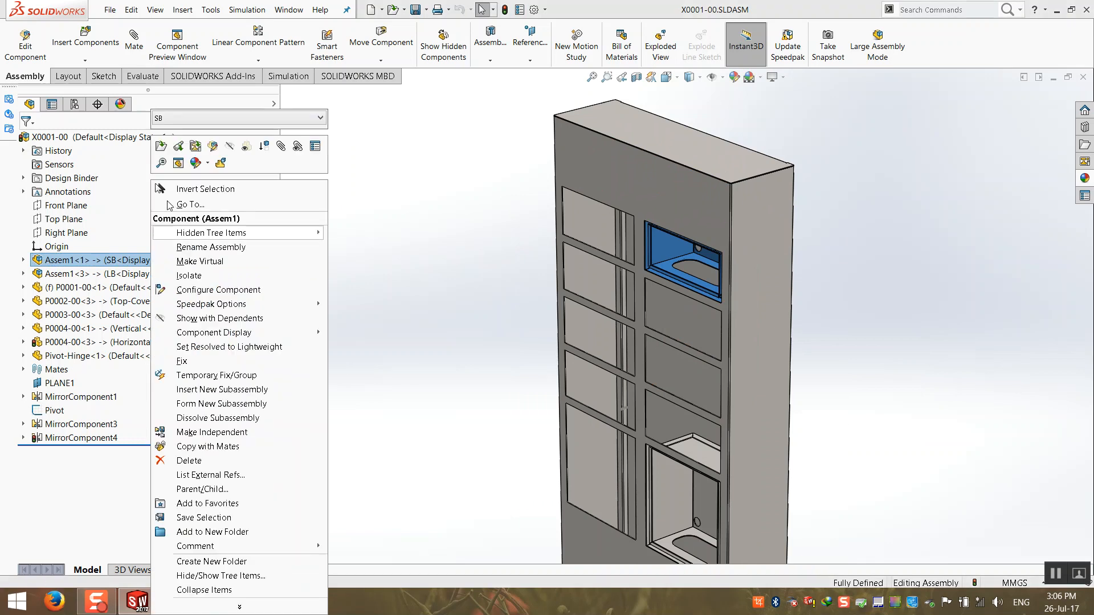
{"action": "left_click", "coordinate": [527, 245]}
{"action": "scroll", "coordinate": [644, 276], "scroll_direction": "down", "scroll_amount": 5}
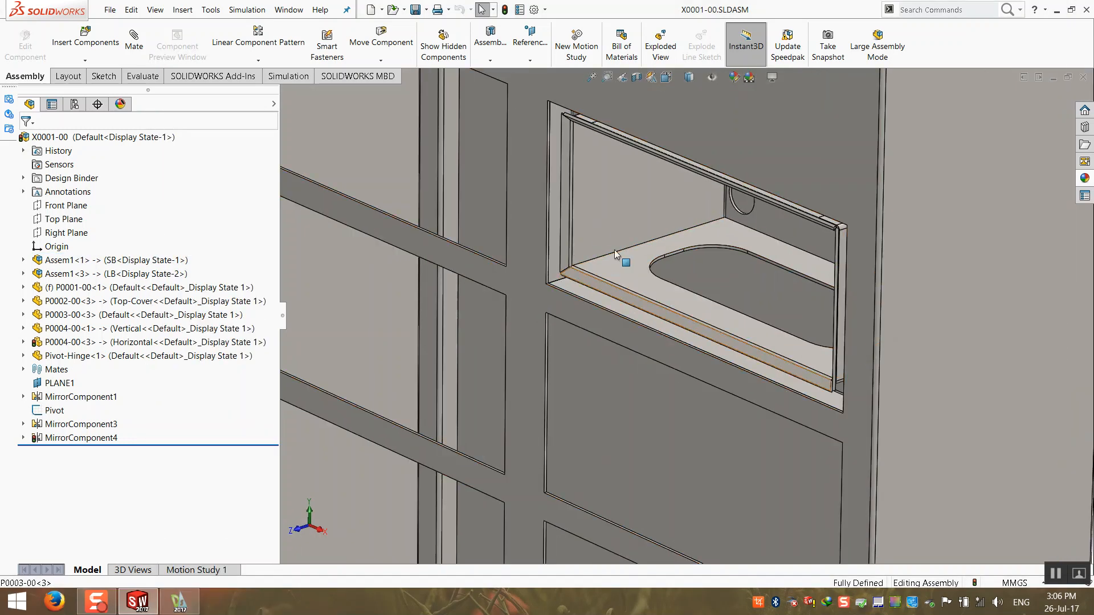
{"action": "left_click", "coordinate": [627, 278]}
{"action": "middle_click_drag", "start_coordinate": [627, 278], "coordinate": [658, 90]}
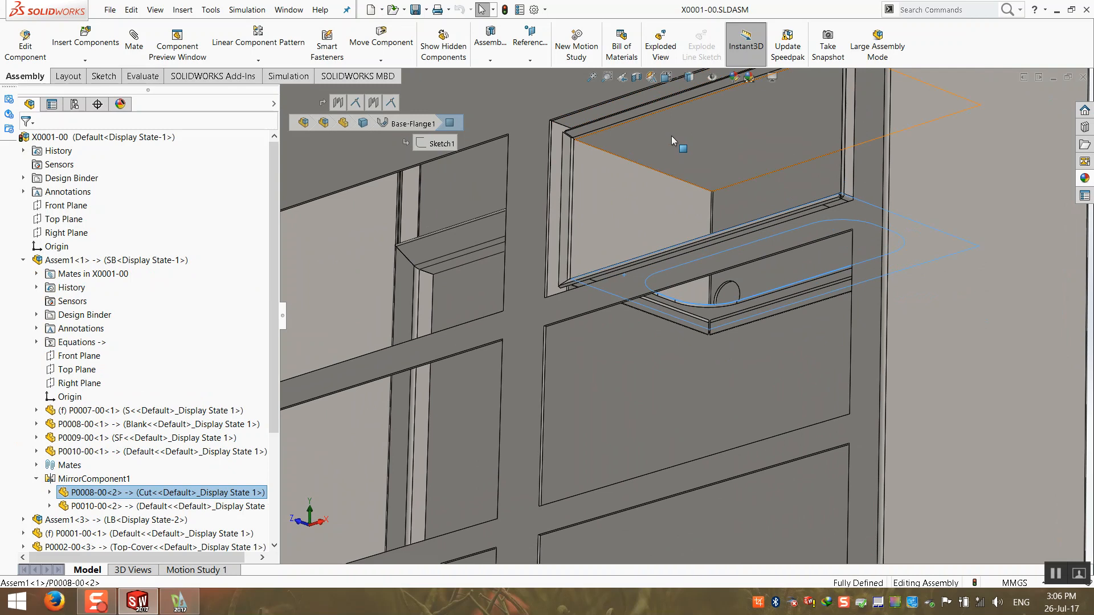
{"action": "middle_click_drag", "start_coordinate": [633, 259], "coordinate": [628, 348]}
{"action": "scroll", "coordinate": [628, 348], "scroll_direction": "up", "scroll_amount": 6}
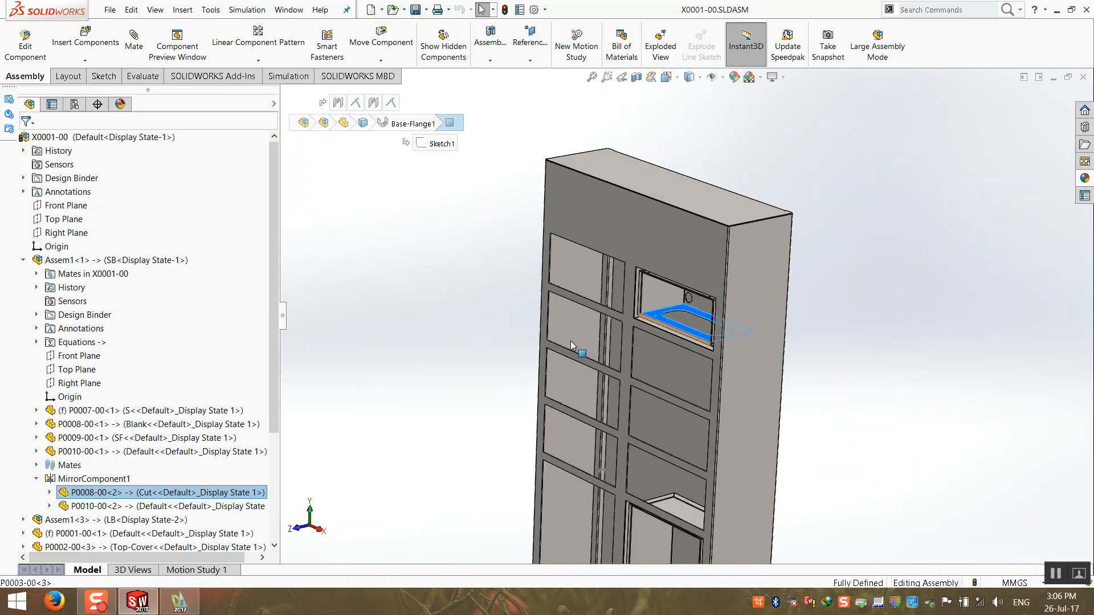
{"action": "left_click", "coordinate": [433, 291]}
- Open the Assem1 sub-assembly and set the top P0008-00 panel of the SB box to the Cut configuration
{"action": "right_click", "coordinate": [130, 259]}
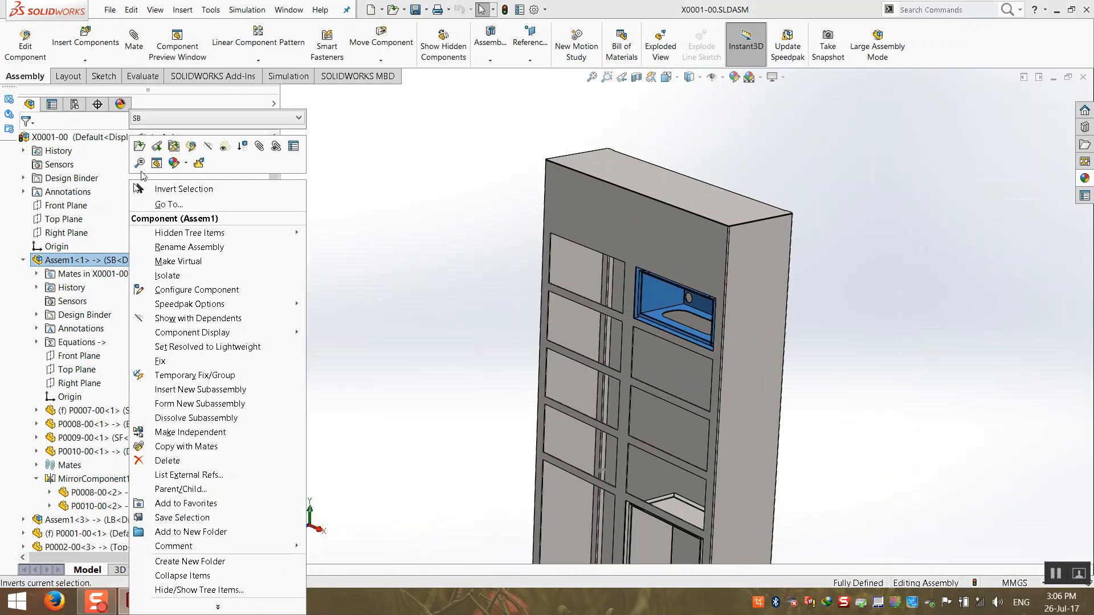
{"action": "left_click", "coordinate": [157, 163]}
{"action": "right_click", "coordinate": [600, 228]}
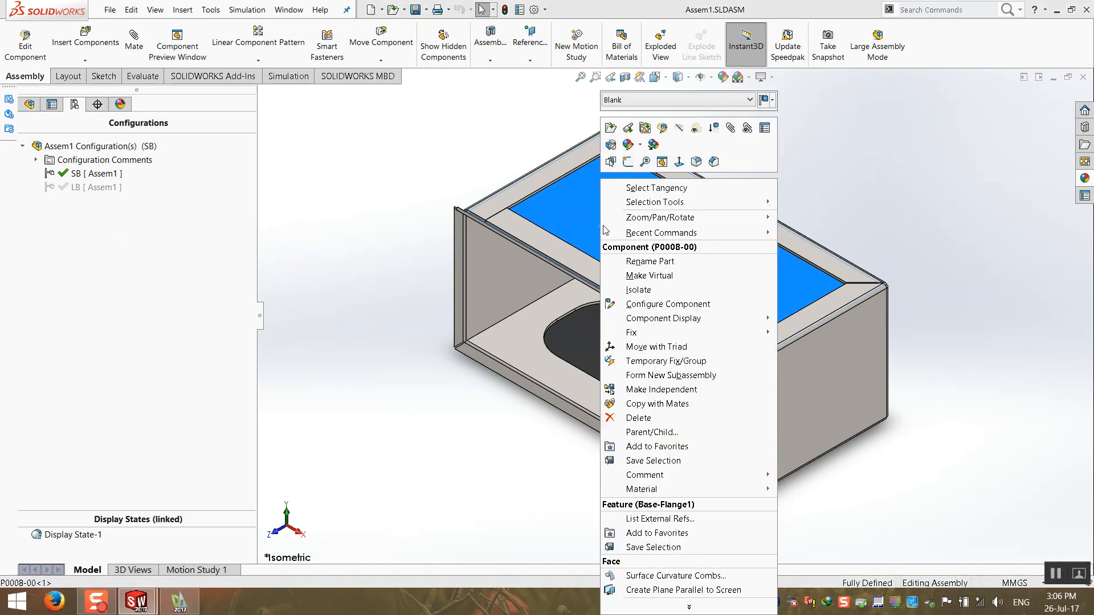
{"action": "left_click", "coordinate": [643, 102]}
{"action": "left_click", "coordinate": [649, 121]}
{"action": "left_click", "coordinate": [788, 102]}
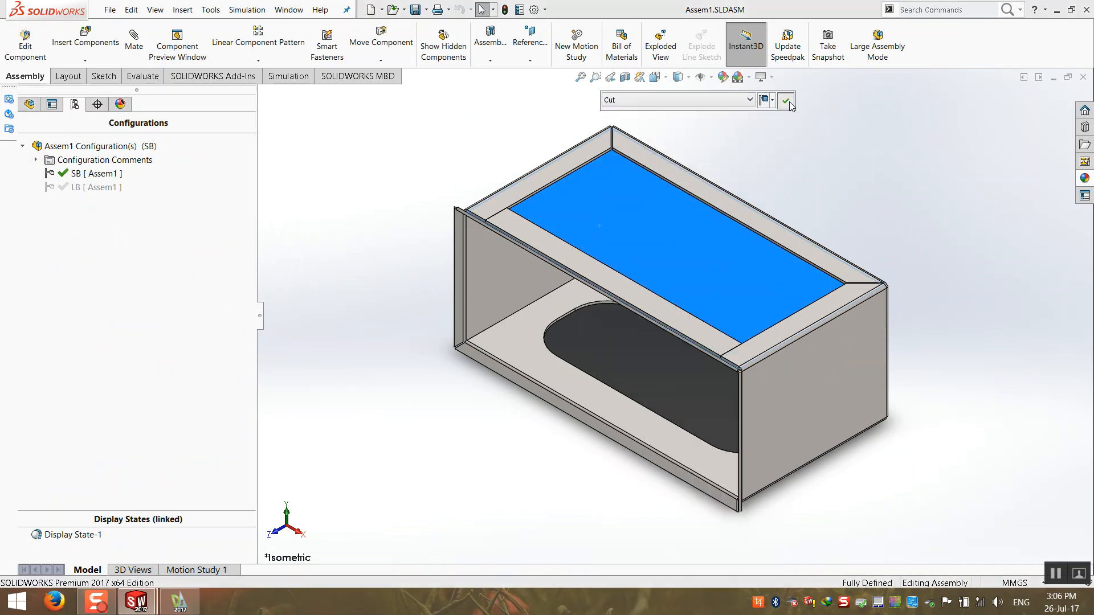
- Set the bottom P0008-00 panel of the SB box to the Blank configuration and save Assem1
{"action": "right_click", "coordinate": [522, 323]}
{"action": "left_click", "coordinate": [611, 157]}
{"action": "left_click", "coordinate": [619, 170]}
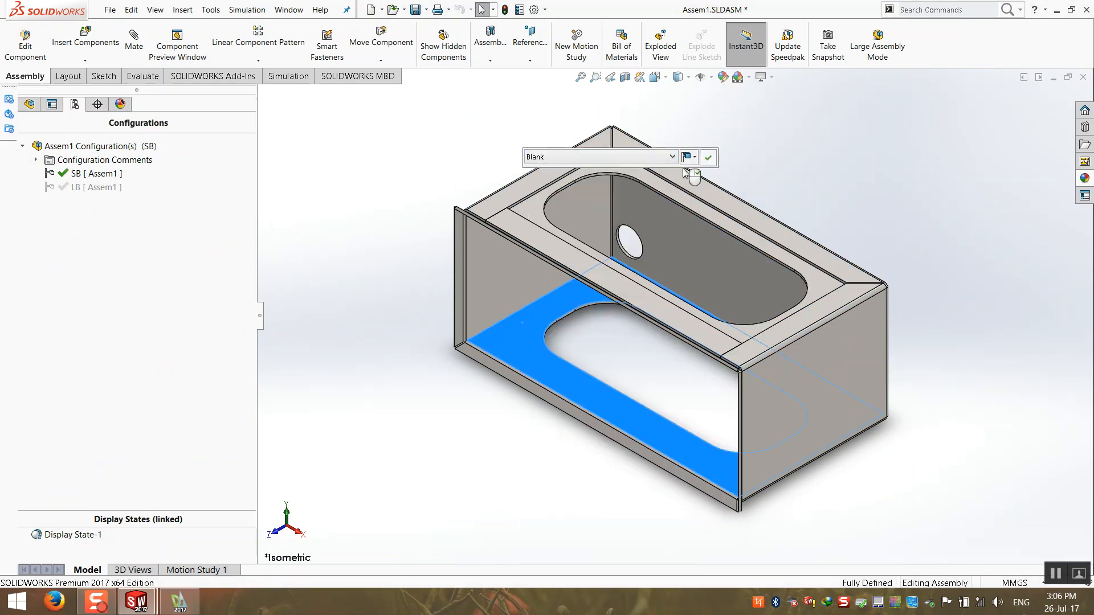
{"action": "left_click", "coordinate": [707, 157]}
{"action": "left_click", "coordinate": [402, 205]}
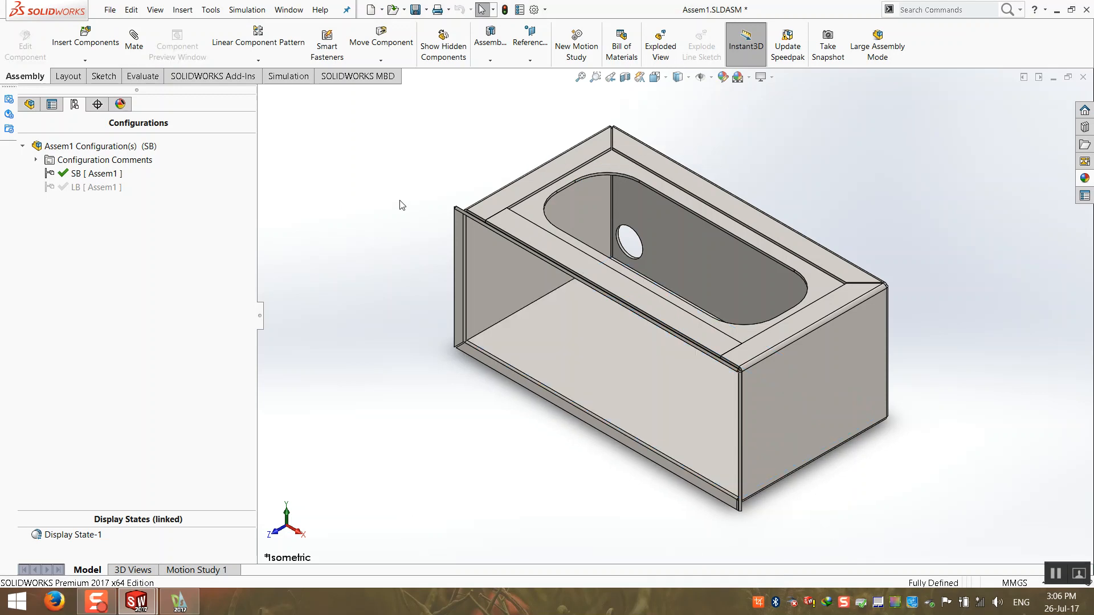
{"action": "key", "text": "ctrl+s"}
- Activate the LB configuration of Assem1 and set its top P0008-00 panel to the Cut configuration
{"action": "double_click", "coordinate": [83, 187]}
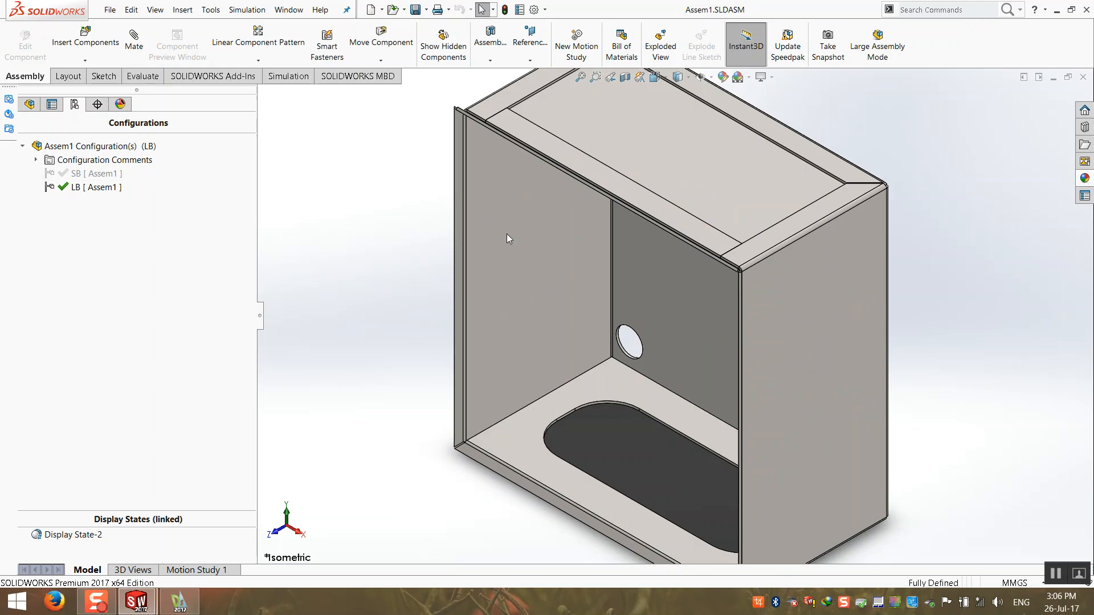
{"action": "right_click", "coordinate": [639, 139]}
{"action": "left_click", "coordinate": [788, 66]}
{"action": "left_click", "coordinate": [786, 79]}
{"action": "left_click", "coordinate": [824, 68]}
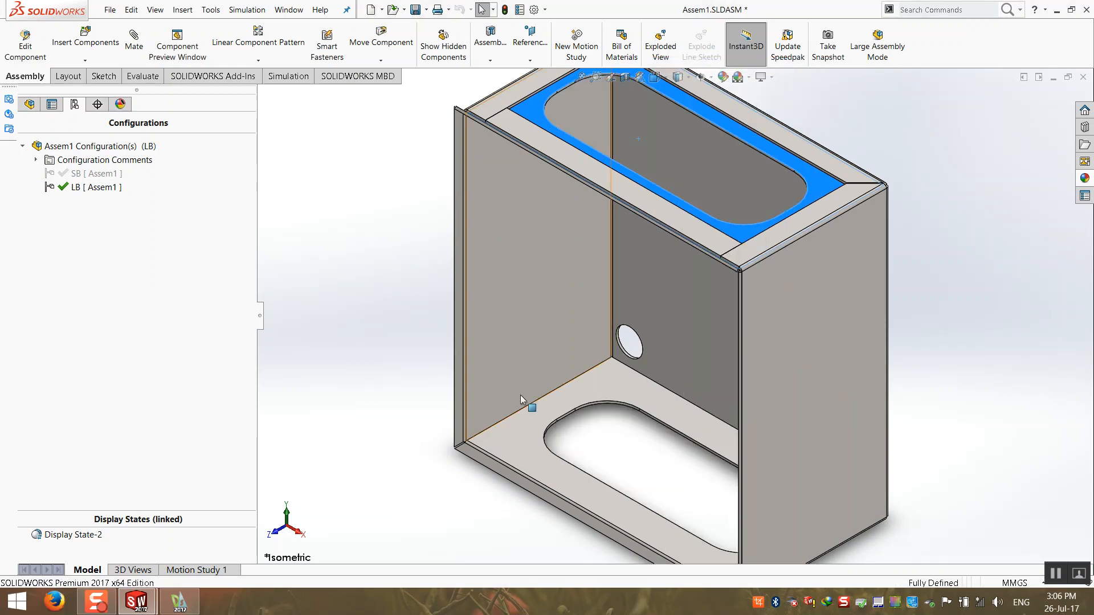
- Set the bottom P0008-00 panel of the LB box to the Blank configuration and save Assem1
{"action": "right_click", "coordinate": [522, 436]}
{"action": "left_click", "coordinate": [620, 157]}
{"action": "left_click", "coordinate": [620, 169]}
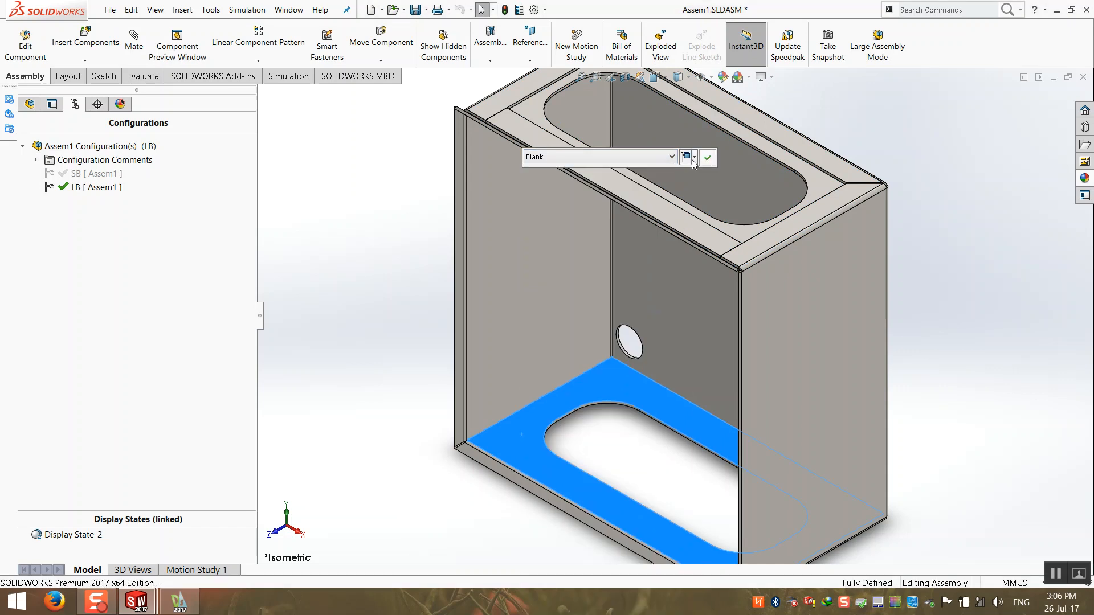
{"action": "left_click", "coordinate": [700, 156]}
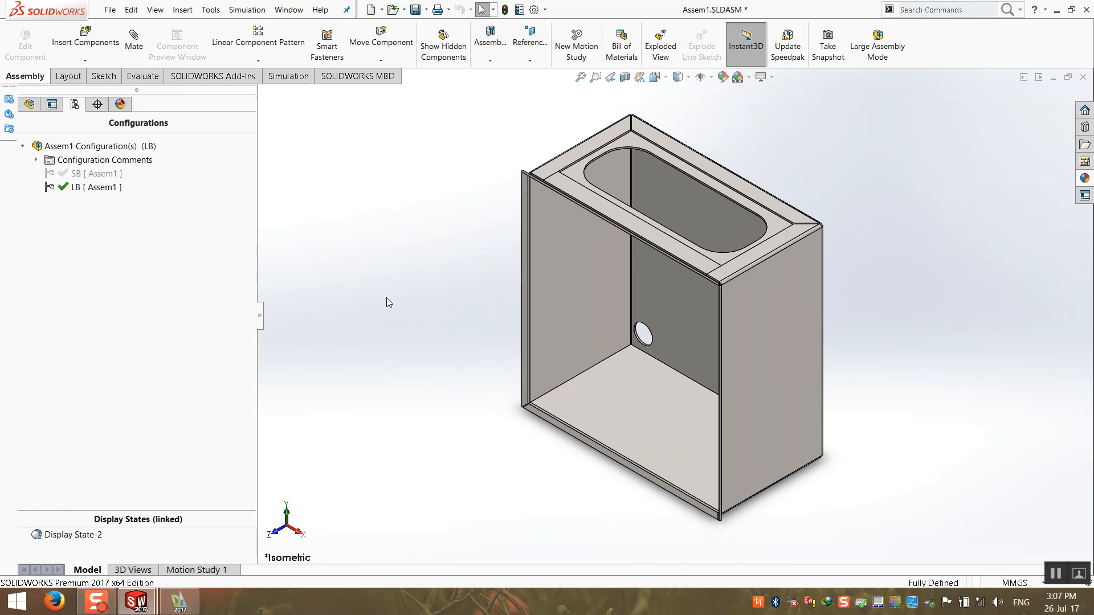
{"action": "key", "text": "ctrl+s"}
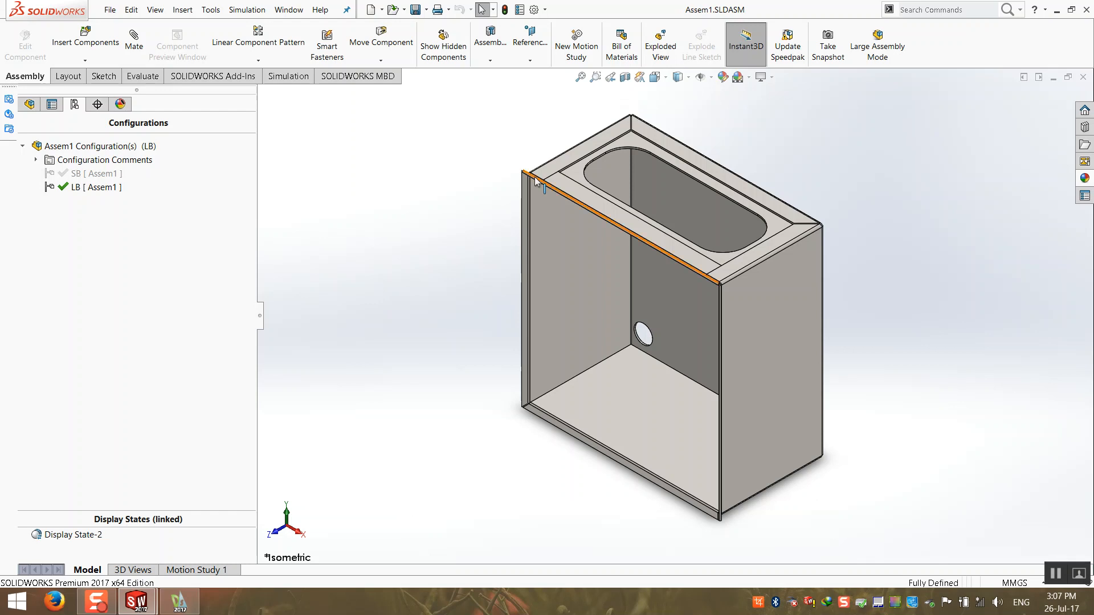
- Close Assem1 to return to the X0001-00 assembly and collapse all items in the feature tree
{"action": "left_click", "coordinate": [1083, 77]}
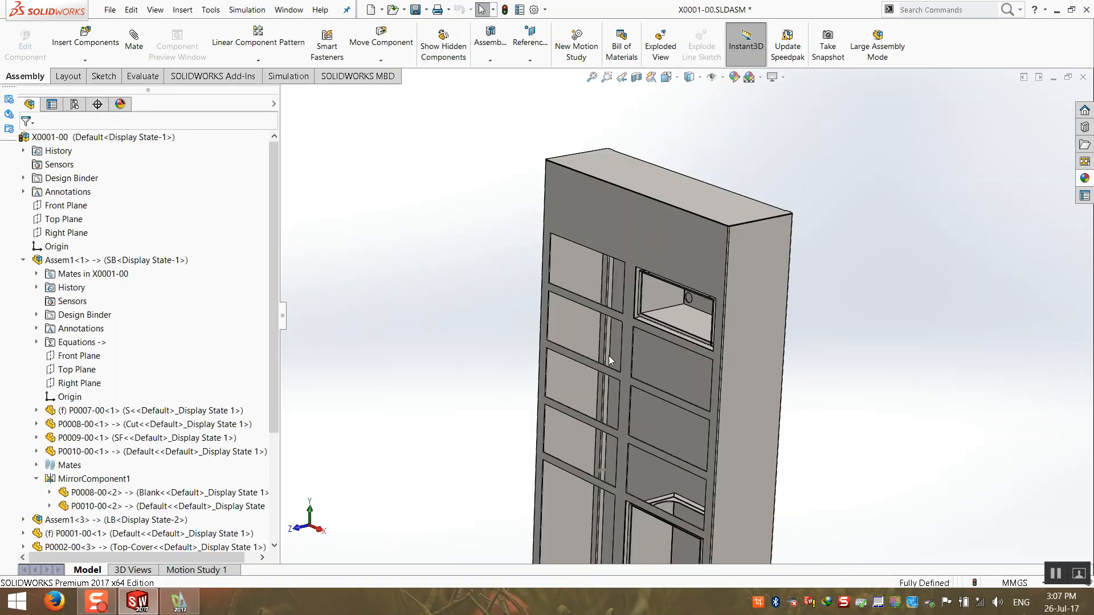
{"action": "scroll", "coordinate": [701, 404], "scroll_direction": "up", "scroll_amount": 3}
{"action": "mouse_move", "coordinate": [700, 404]}
{"action": "middle_mouse_down"}
{"action": "mouse_move", "coordinate": [739, 290]}
{"action": "mouse_move", "coordinate": [693, 392]}
{"action": "middle_mouse_up"}
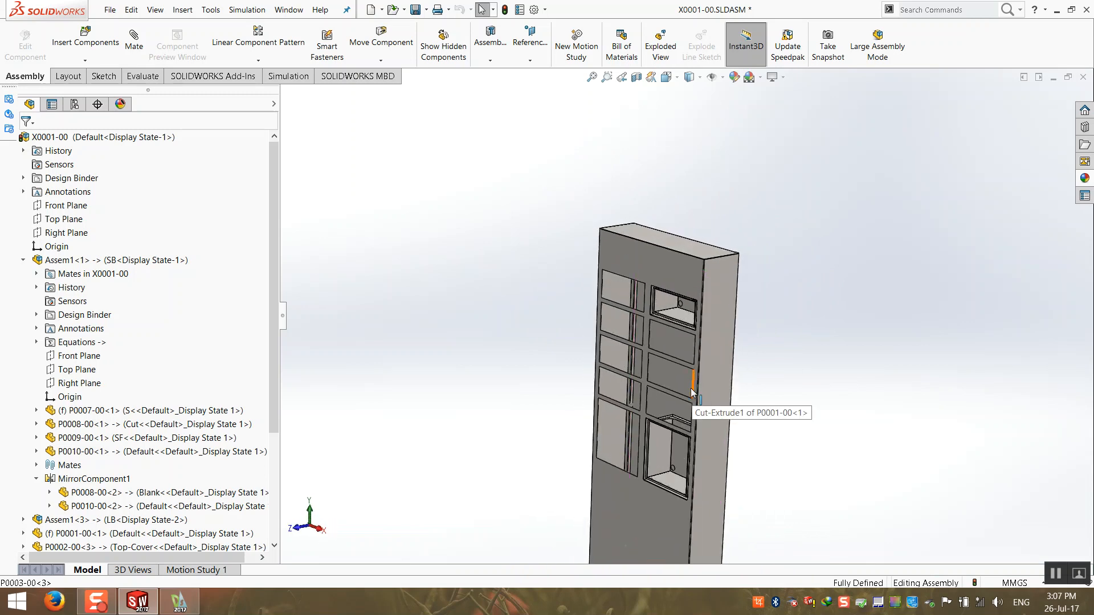
{"action": "right_click", "coordinate": [146, 315]}
{"action": "left_click", "coordinate": [173, 322]}
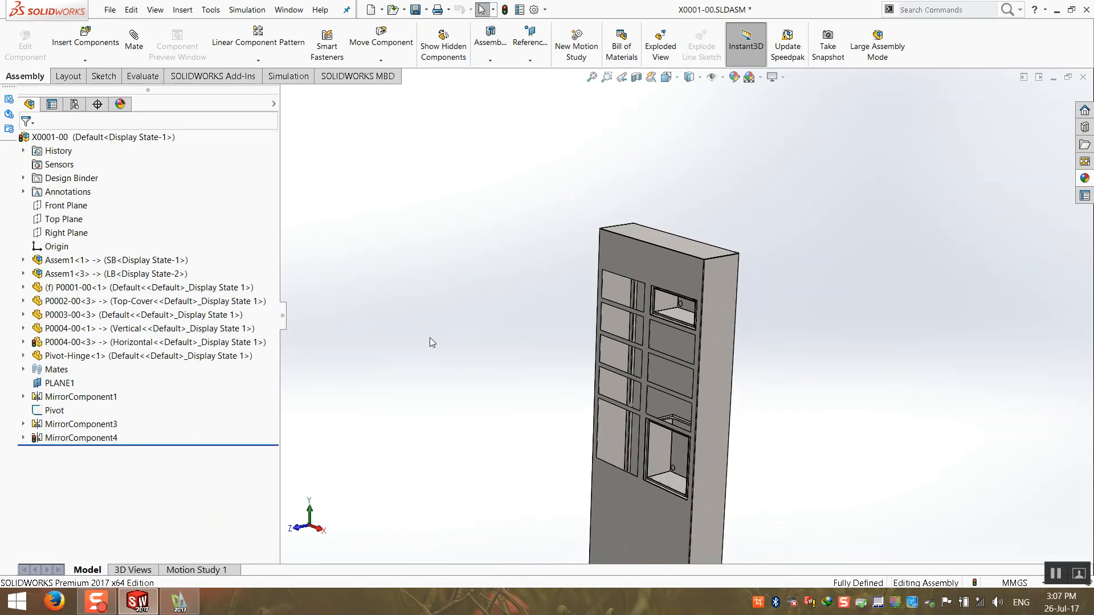
- Show the whole cabinet in isometric view, then rebuild and save X0001-00
{"action": "key", "text": "ctrl+7"}
{"action": "key", "text": "ctrl+s"}
{"action": "key", "text": "Return"}
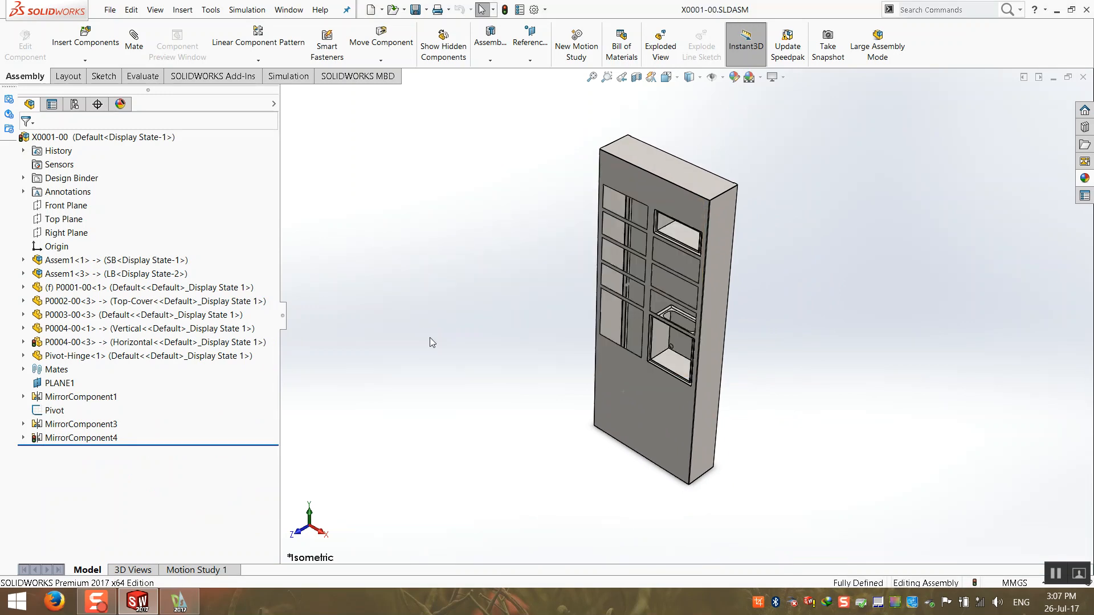
{"action": "middle_click_drag", "start_coordinate": [577, 404], "coordinate": [570, 385]}
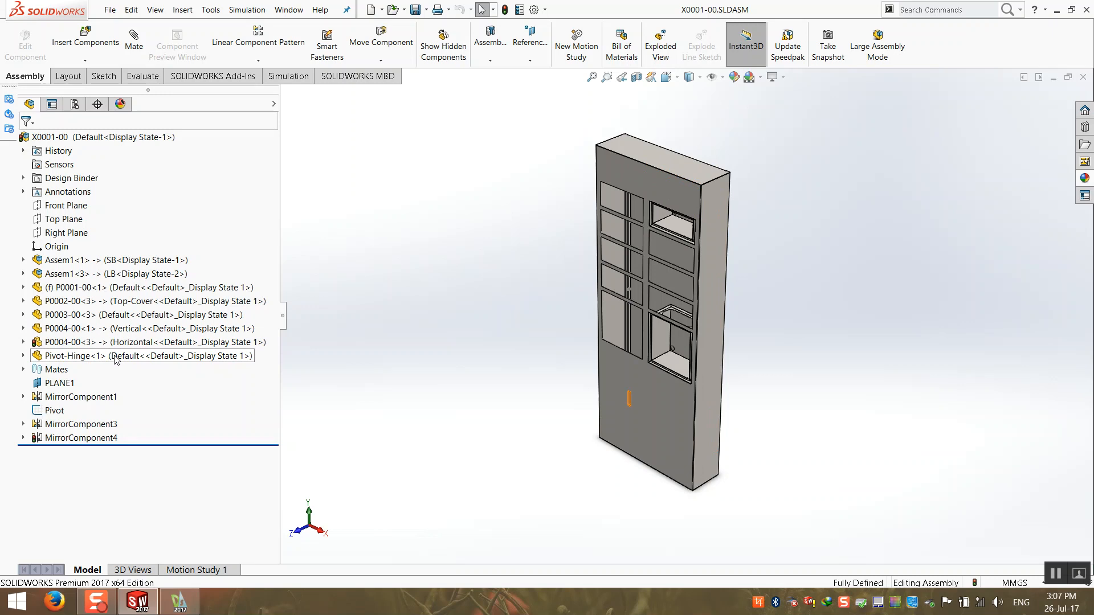
{"action": "left_click", "coordinate": [93, 273]}
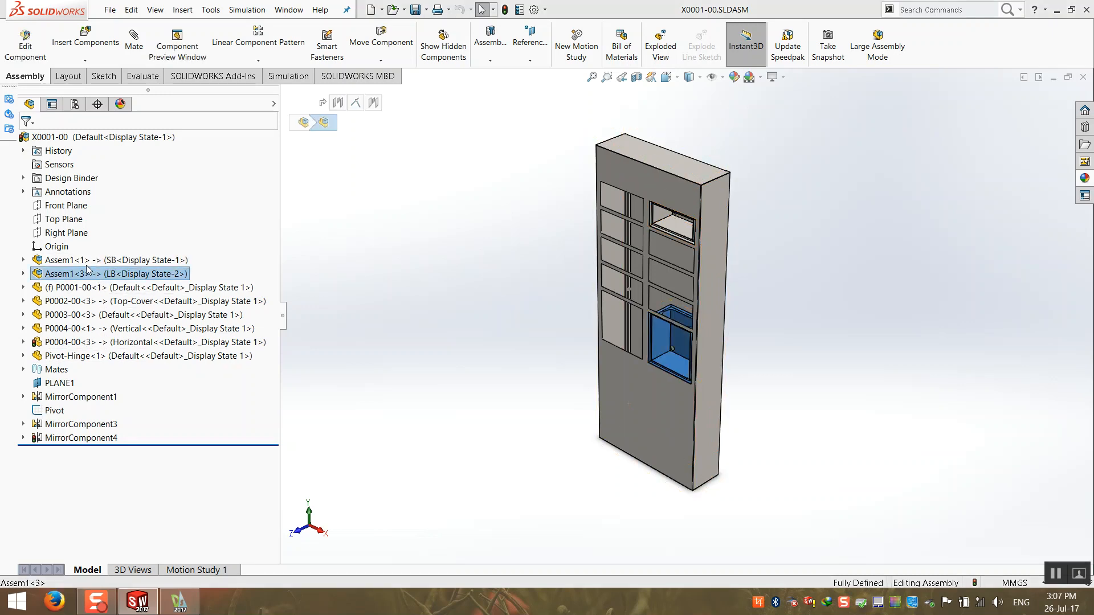
{"action": "left_click", "coordinate": [88, 262]}
{"action": "scroll", "coordinate": [656, 261], "scroll_direction": "down", "scroll_amount": 3}
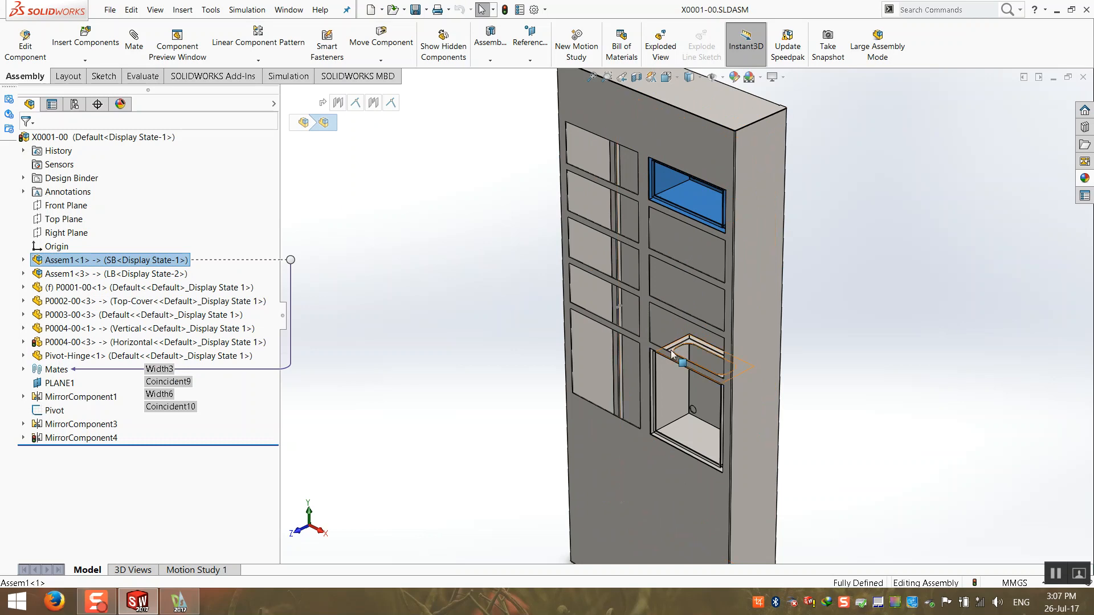
{"action": "scroll", "coordinate": [667, 342], "scroll_direction": "up", "scroll_amount": 3}
{"action": "left_click", "coordinate": [456, 310]}
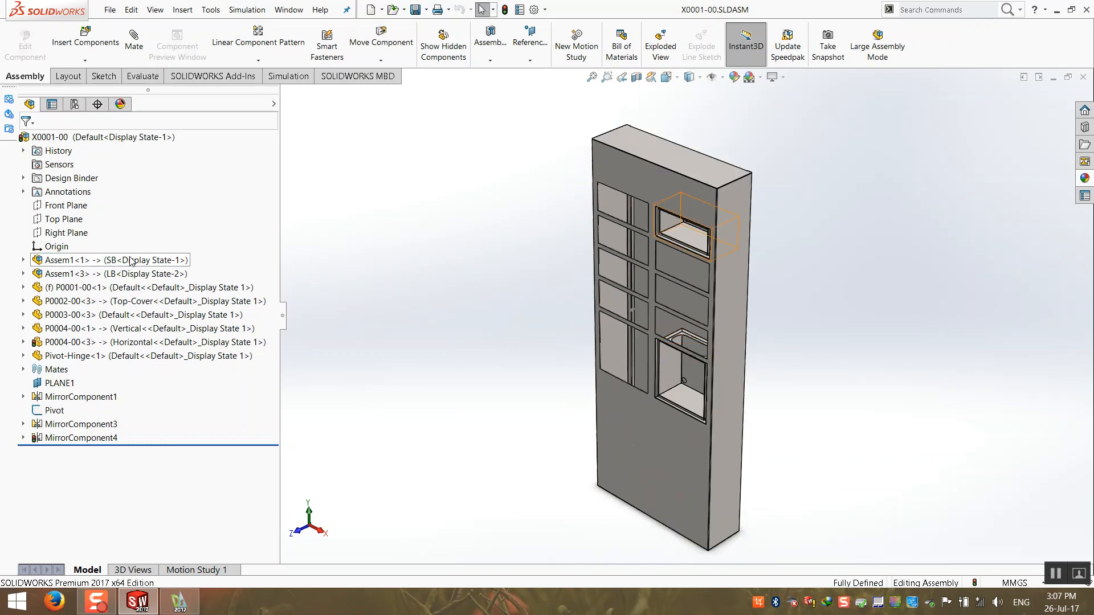
{"action": "right_click", "coordinate": [132, 260]}
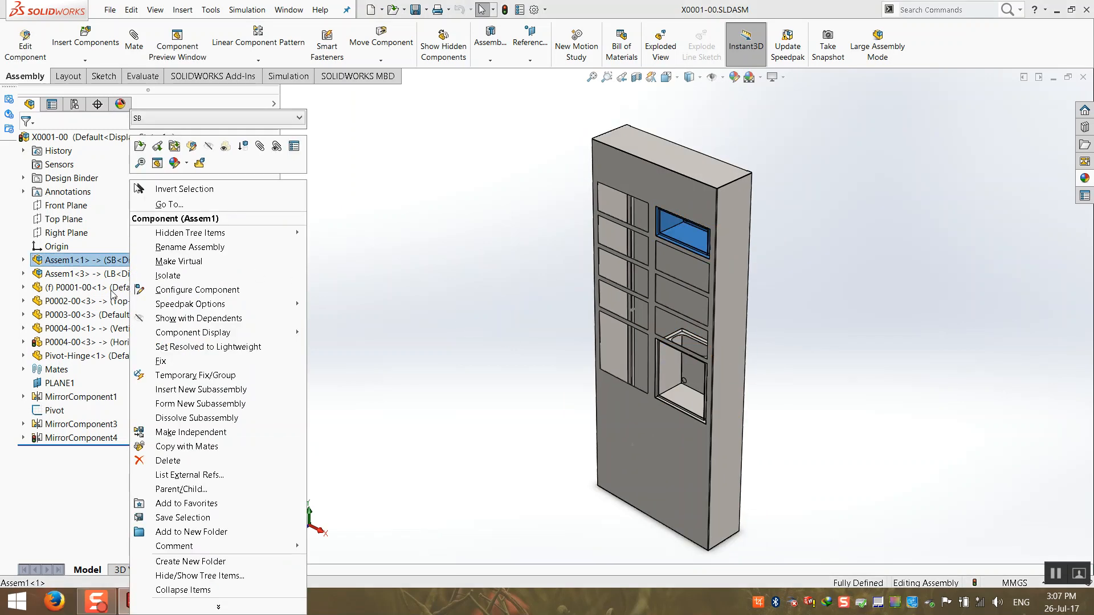
{"action": "left_click", "coordinate": [187, 446]}
{"action": "left_click", "coordinate": [271, 142]}
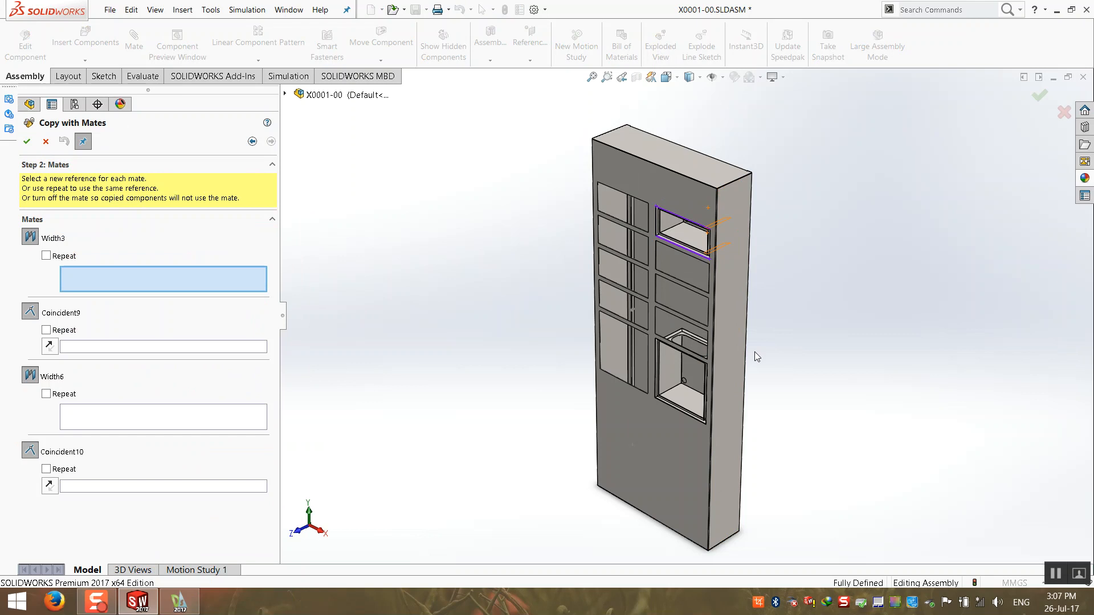
{"action": "scroll", "coordinate": [692, 322], "scroll_direction": "down", "scroll_amount": 2}
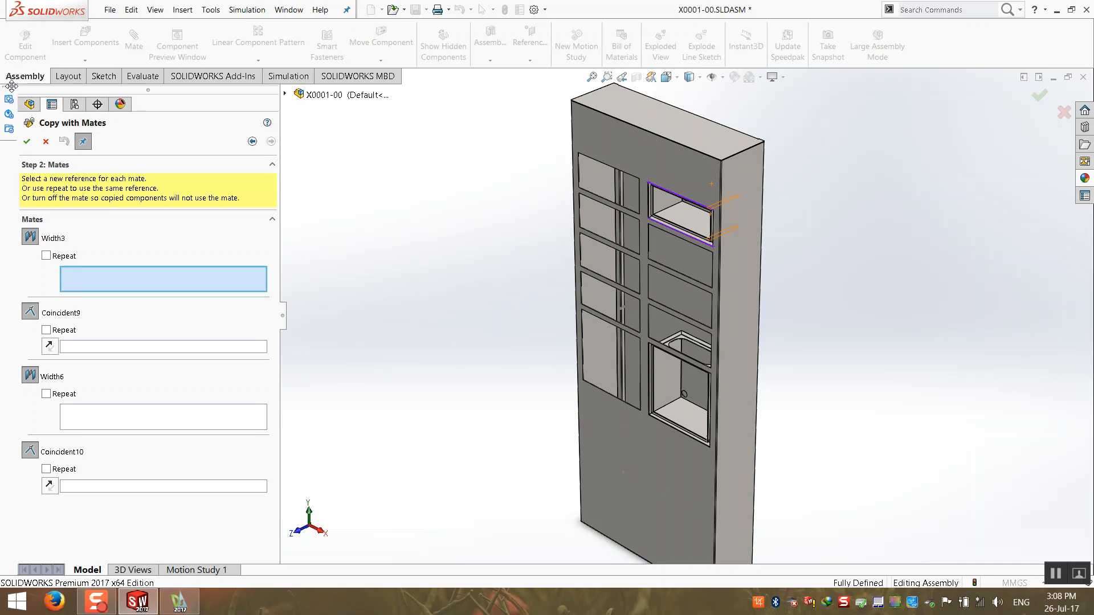
{"action": "left_click", "coordinate": [46, 141]}
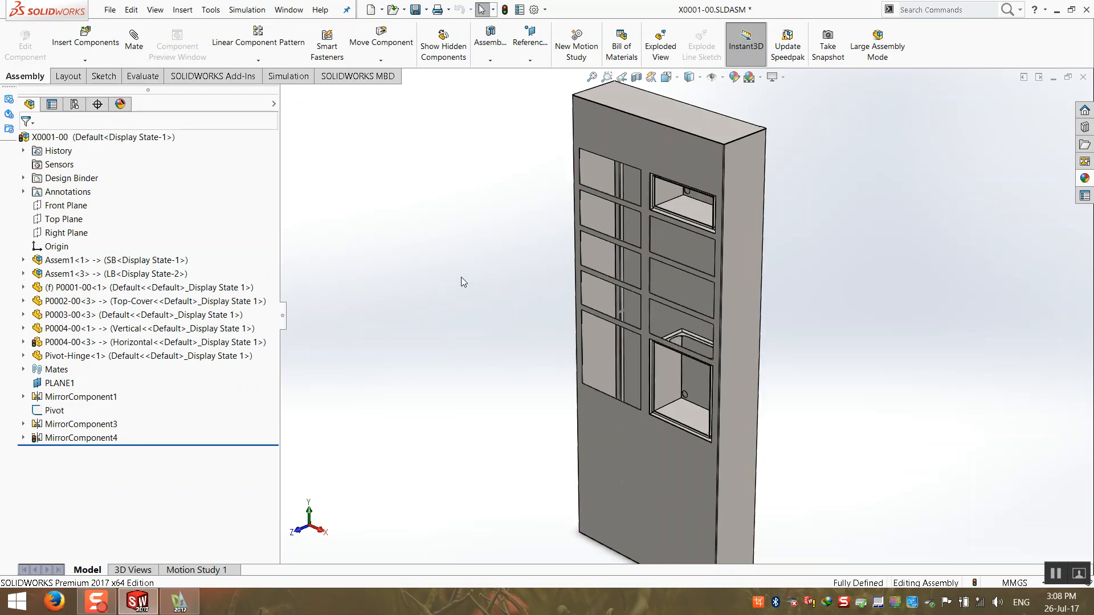
- Isolate the P0001-00 cabinet body so that only this part is displayed
{"action": "key", "text": "f"}
{"action": "right_click", "coordinate": [232, 232]}
{"action": "left_click", "coordinate": [248, 255]}
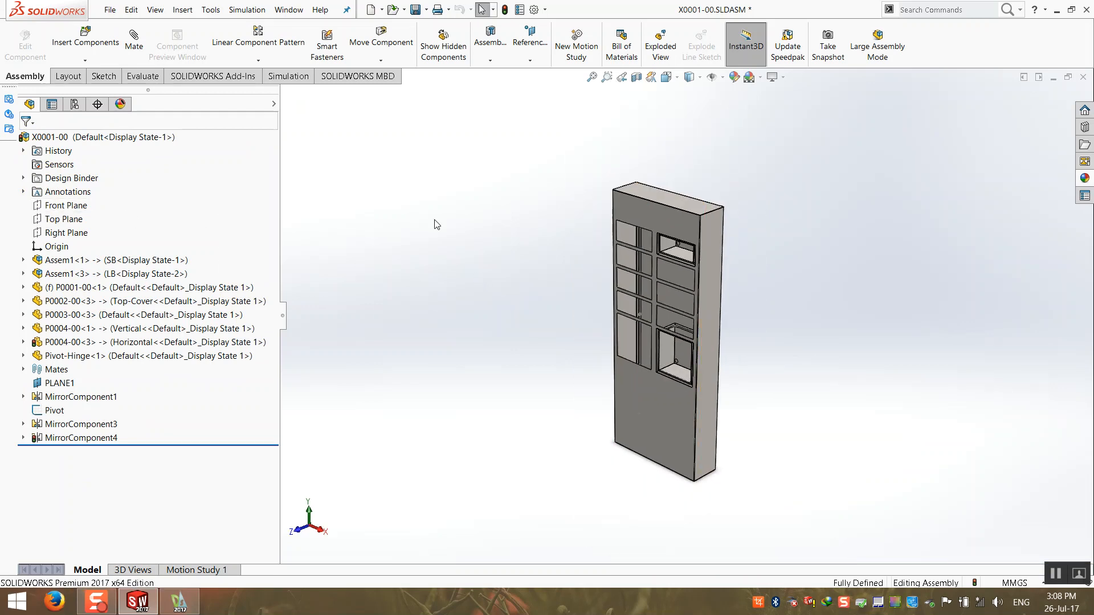
{"action": "right_click", "coordinate": [633, 205]}
{"action": "left_click", "coordinate": [670, 316]}
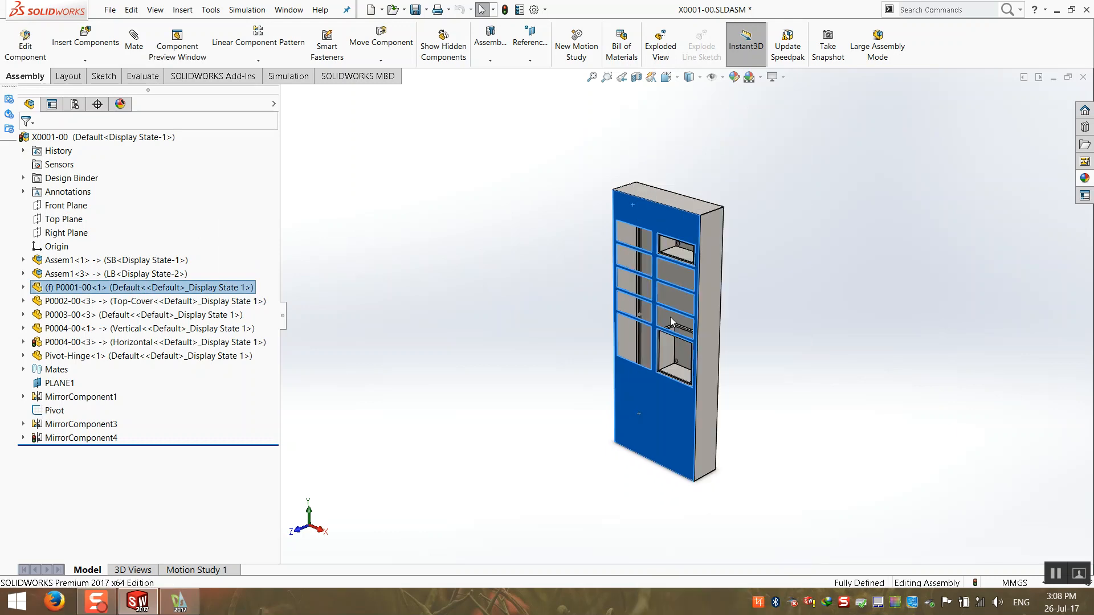
- Start a new assembly sketch on the front face of P0001-00
{"action": "right_click", "coordinate": [66, 206]}
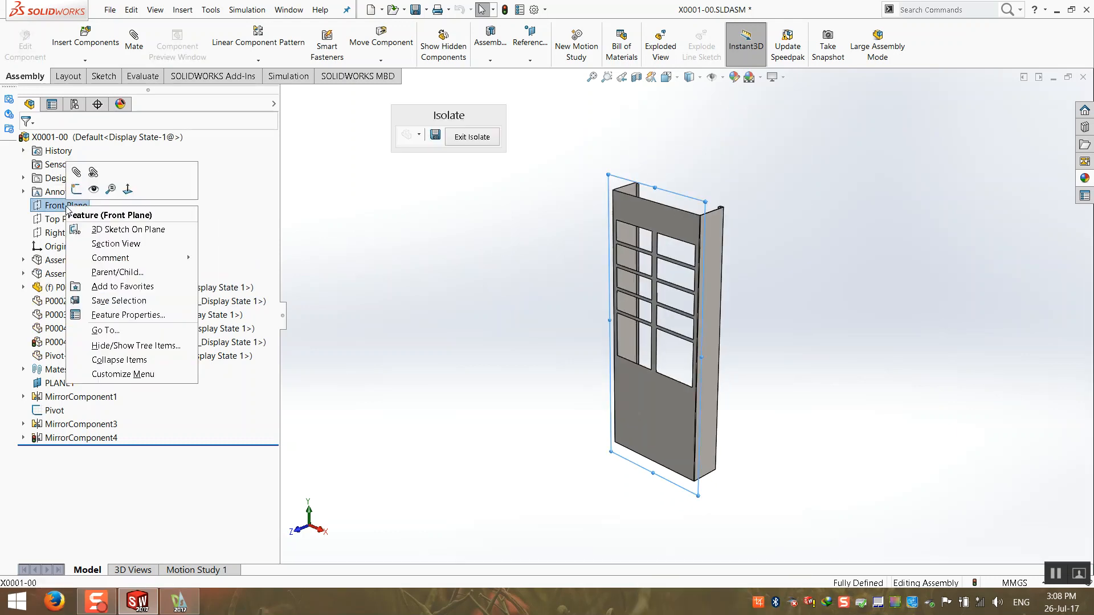
{"action": "key", "text": "Escape"}
{"action": "left_click", "coordinate": [114, 80]}
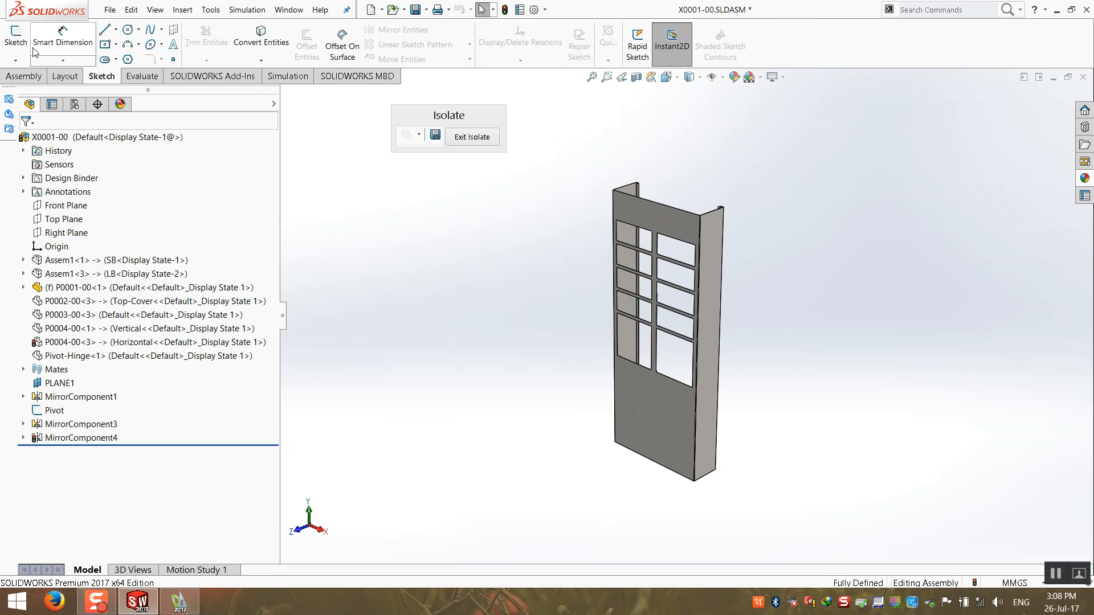
{"action": "left_click", "coordinate": [16, 38]}
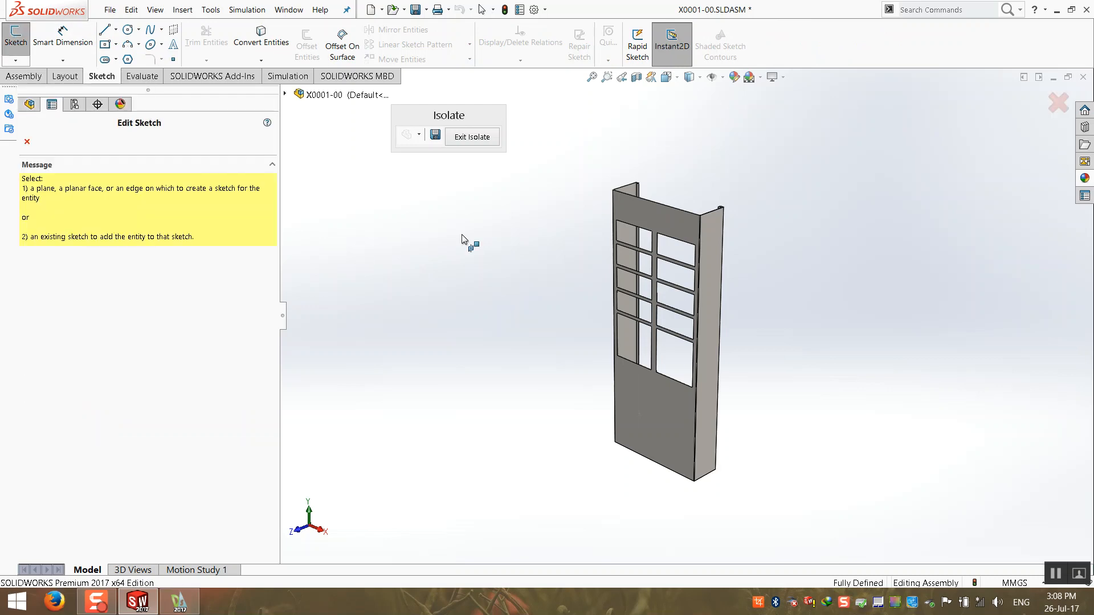
{"action": "left_click", "coordinate": [629, 216]}
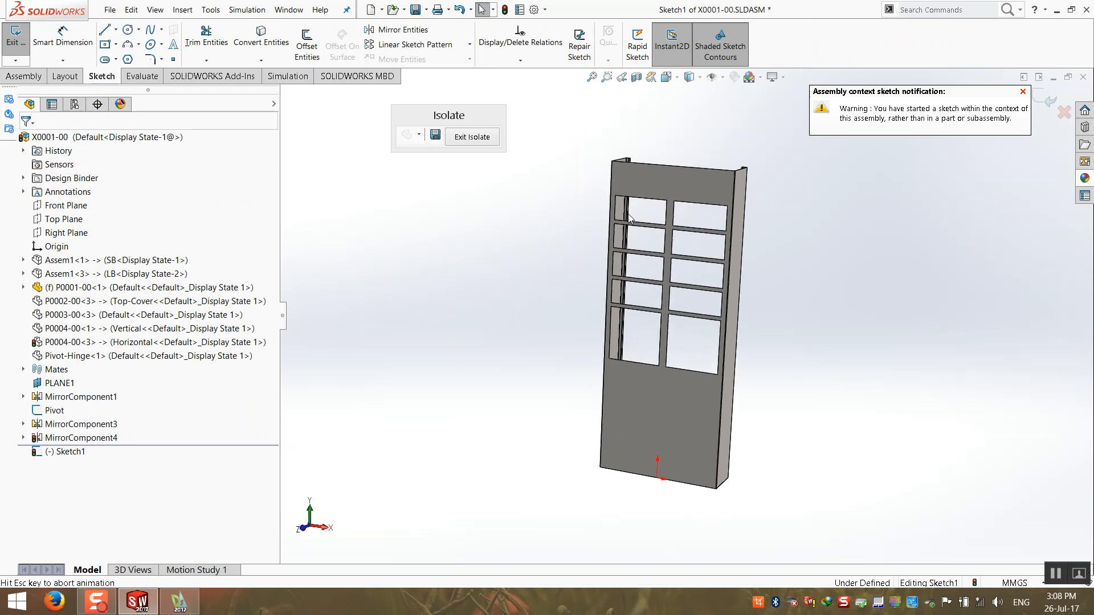
{"action": "scroll", "coordinate": [789, 158], "scroll_direction": "up", "scroll_amount": 1}
{"action": "scroll", "coordinate": [620, 181], "scroll_direction": "down", "scroll_amount": 8}
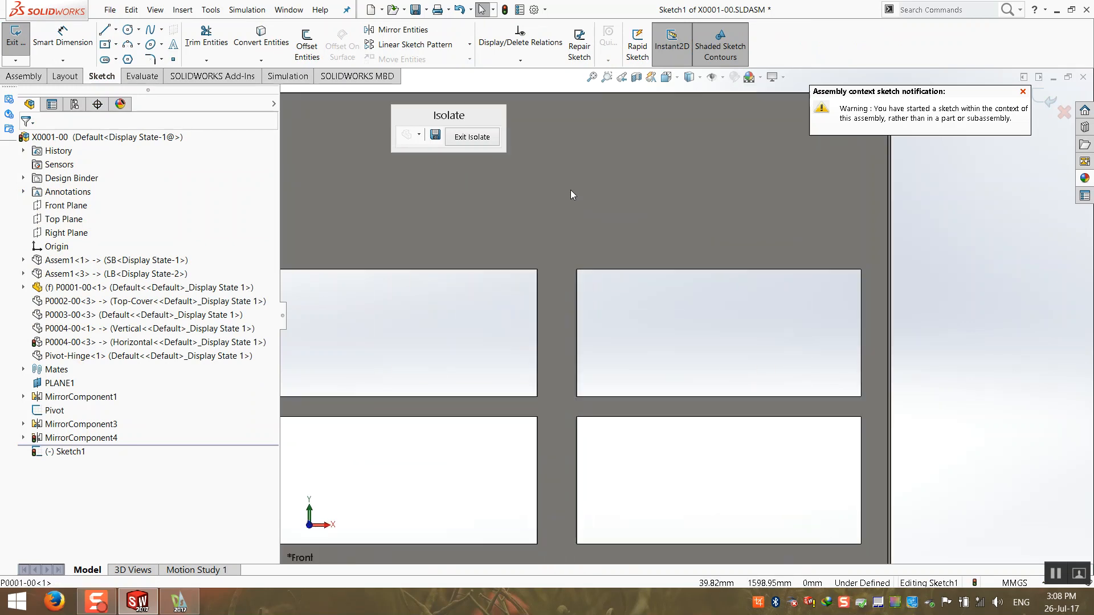
{"action": "left_click", "coordinate": [116, 29]}
{"action": "left_click", "coordinate": [120, 58]}
{"action": "scroll", "coordinate": [655, 414], "scroll_direction": "up", "scroll_amount": 3}
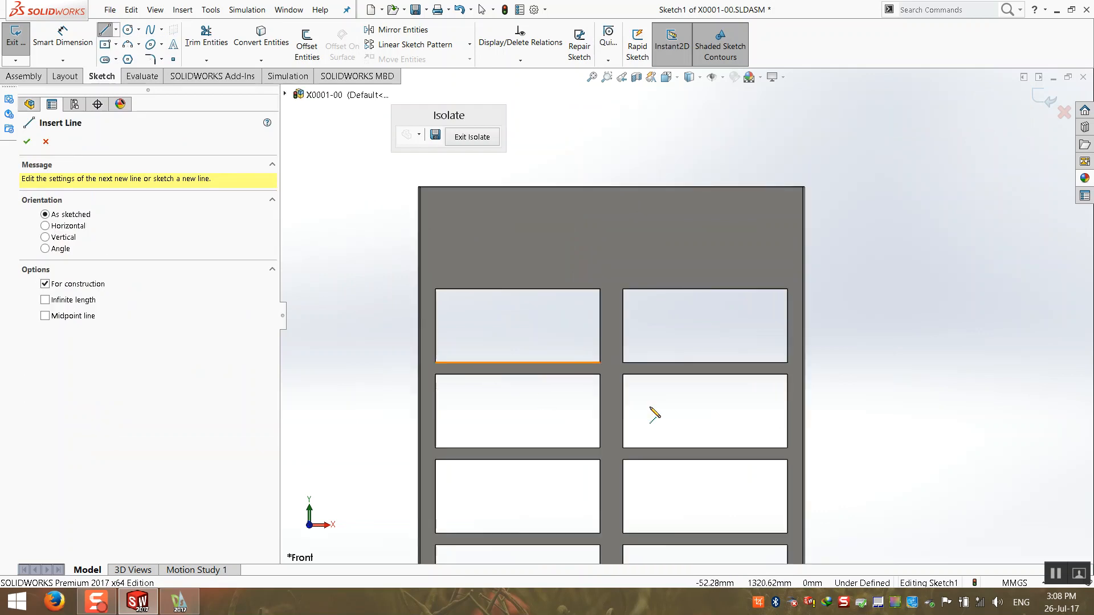
{"action": "scroll", "coordinate": [761, 400], "scroll_direction": "down", "scroll_amount": 2}
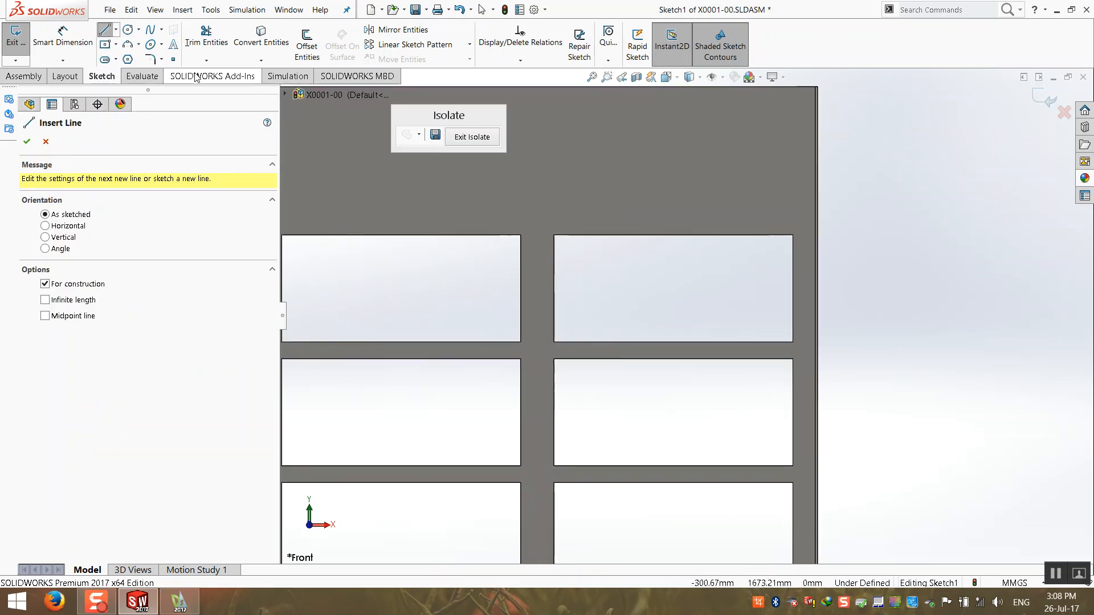
- Place a sketch point near the middle of each of the four small openings in the cabinet's right column
{"action": "left_click", "coordinate": [173, 58]}
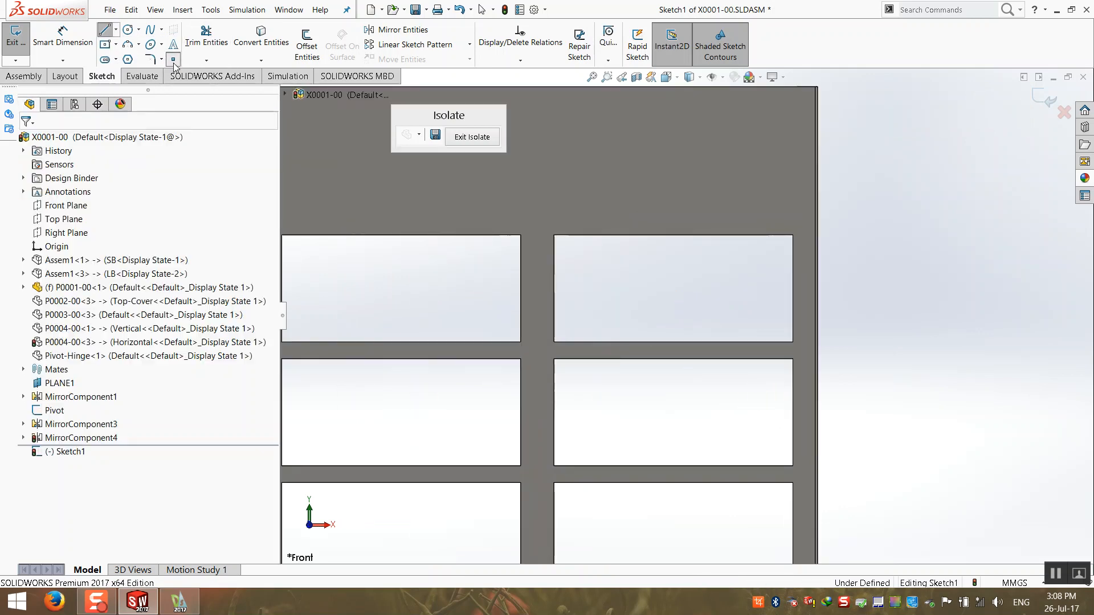
{"action": "left_click", "coordinate": [670, 287]}
{"action": "left_click", "coordinate": [670, 413]}
{"action": "scroll", "coordinate": [675, 422], "scroll_direction": "up", "scroll_amount": 2}
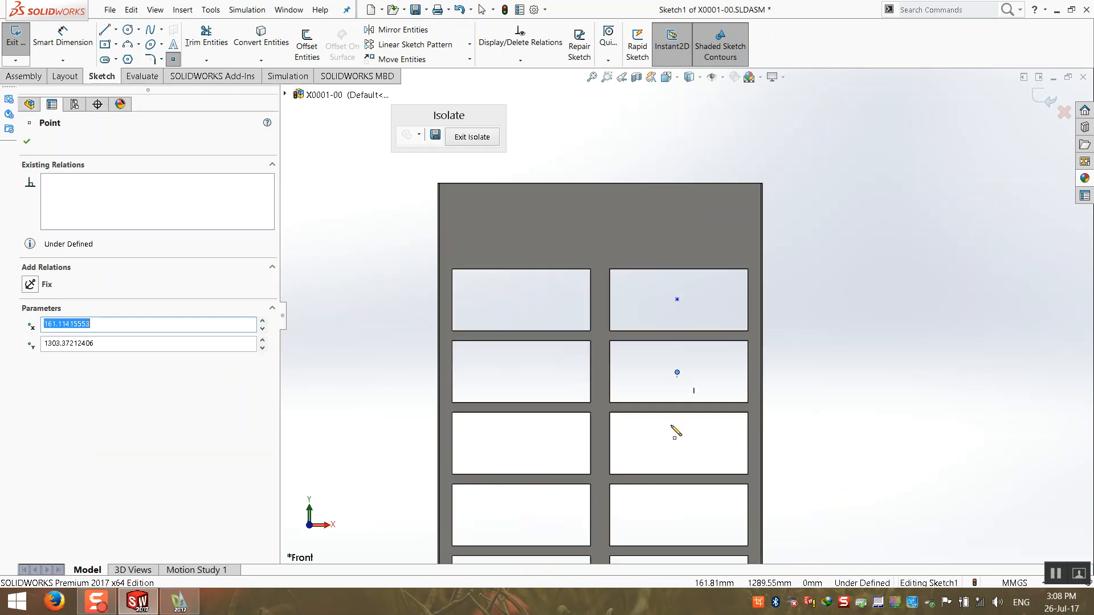
{"action": "left_click", "coordinate": [677, 444]}
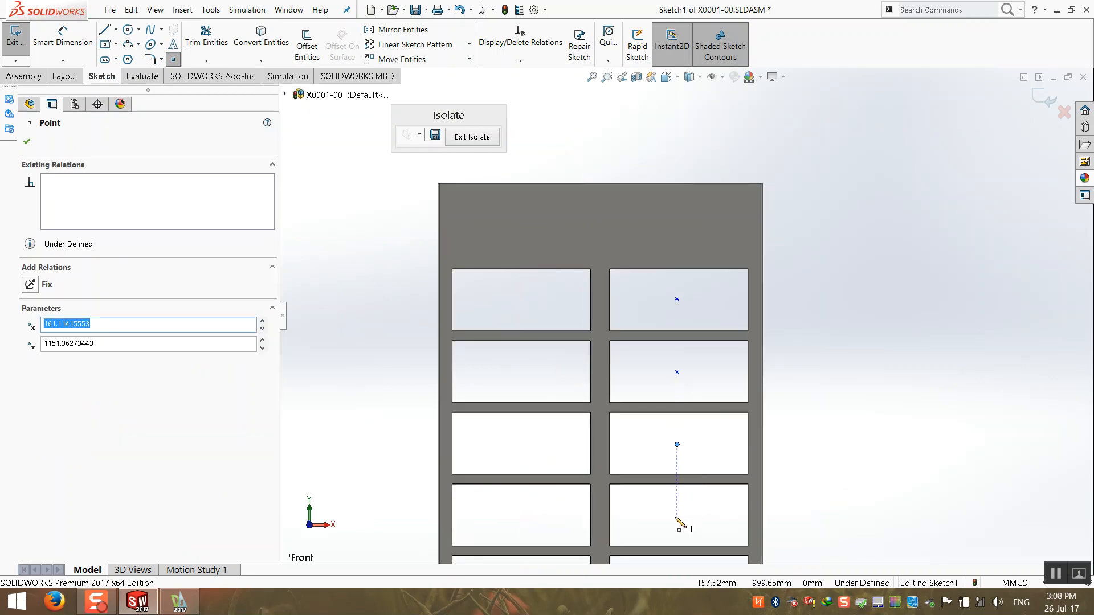
{"action": "left_click", "coordinate": [677, 517]}
{"action": "key", "text": "Escape"}
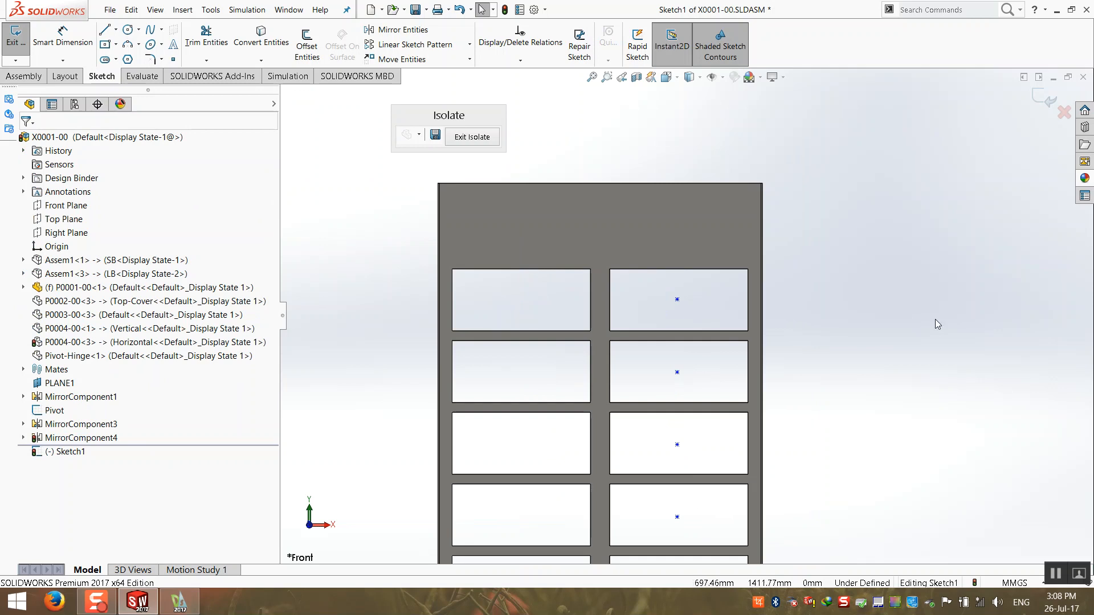
- Draw a horizontal centerline about 141 mm long from the left edge's midpoint to the point in the right column's top opening
{"action": "scroll", "coordinate": [755, 322], "scroll_direction": "down", "scroll_amount": 1}
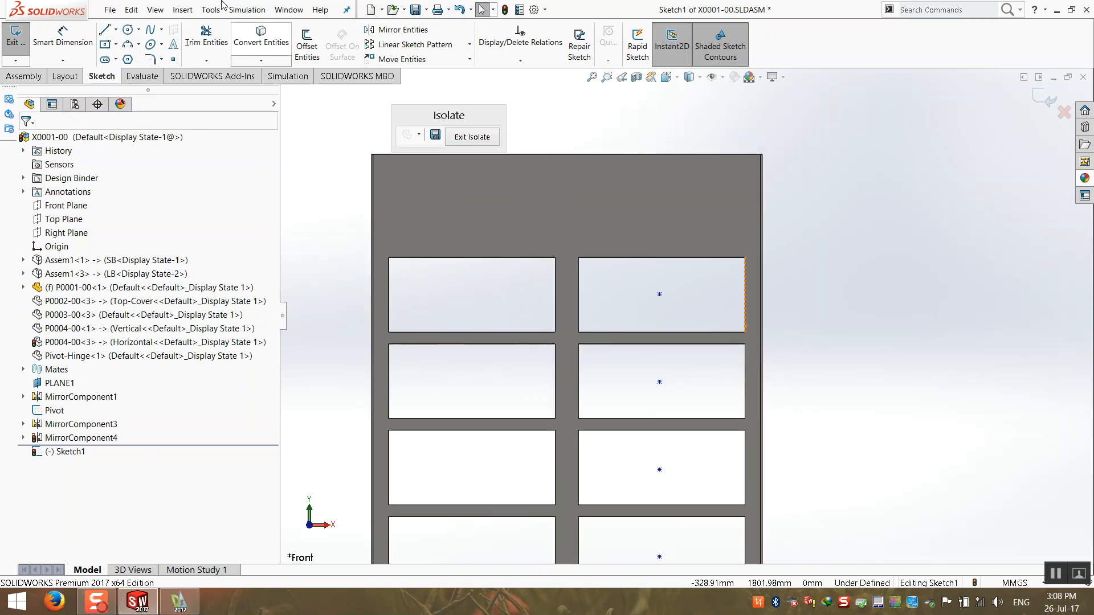
{"action": "left_click", "coordinate": [116, 30]}
{"action": "left_click", "coordinate": [135, 59]}
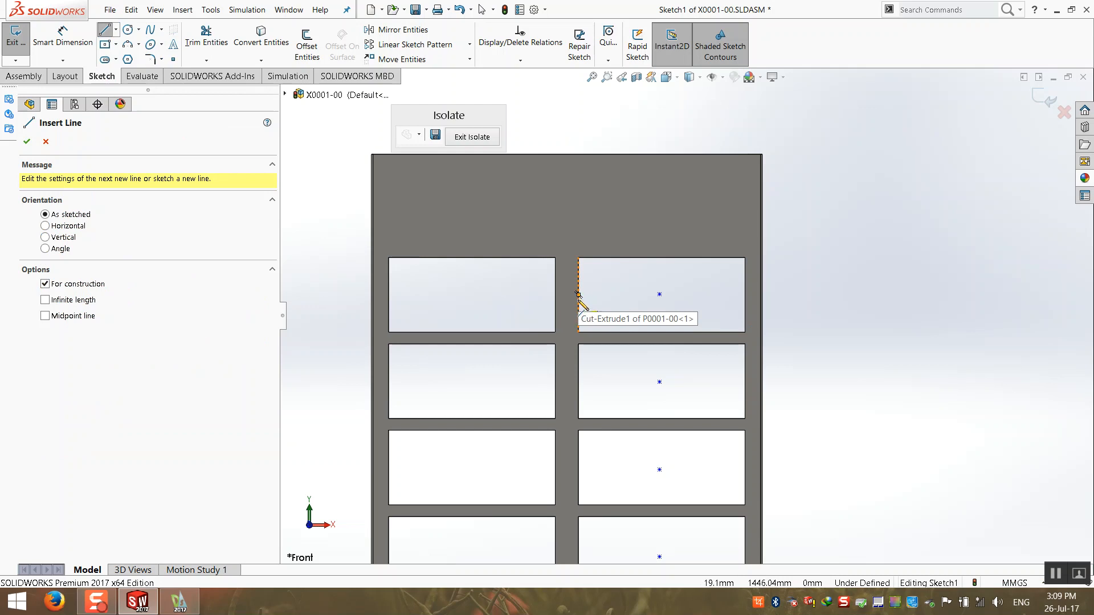
{"action": "left_click", "coordinate": [578, 294]}
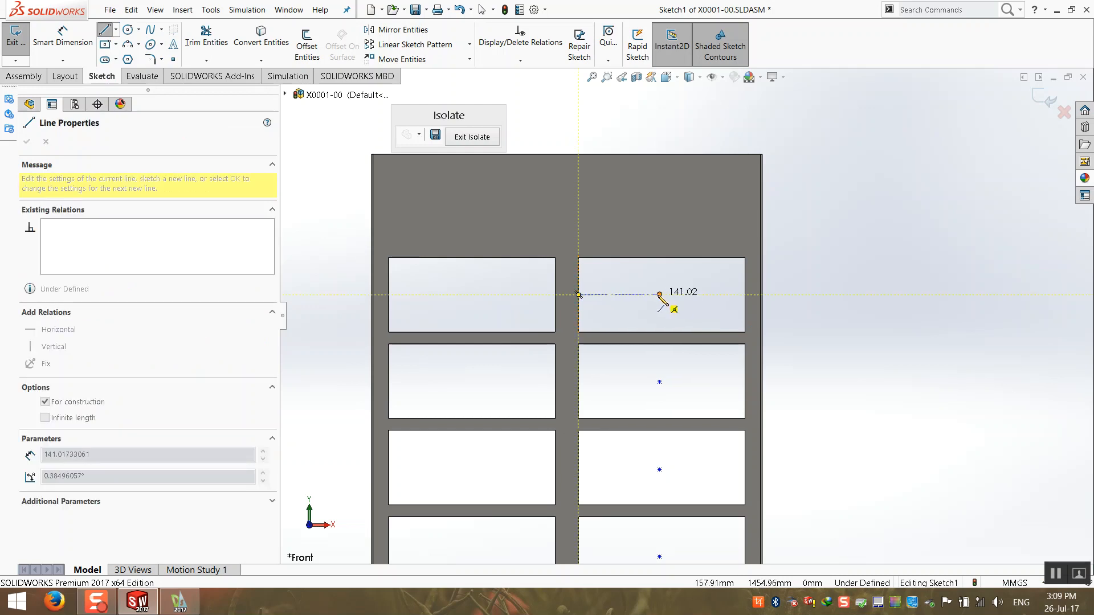
{"action": "left_click", "coordinate": [659, 295]}
{"action": "scroll", "coordinate": [658, 296], "scroll_direction": "down", "scroll_amount": 3}
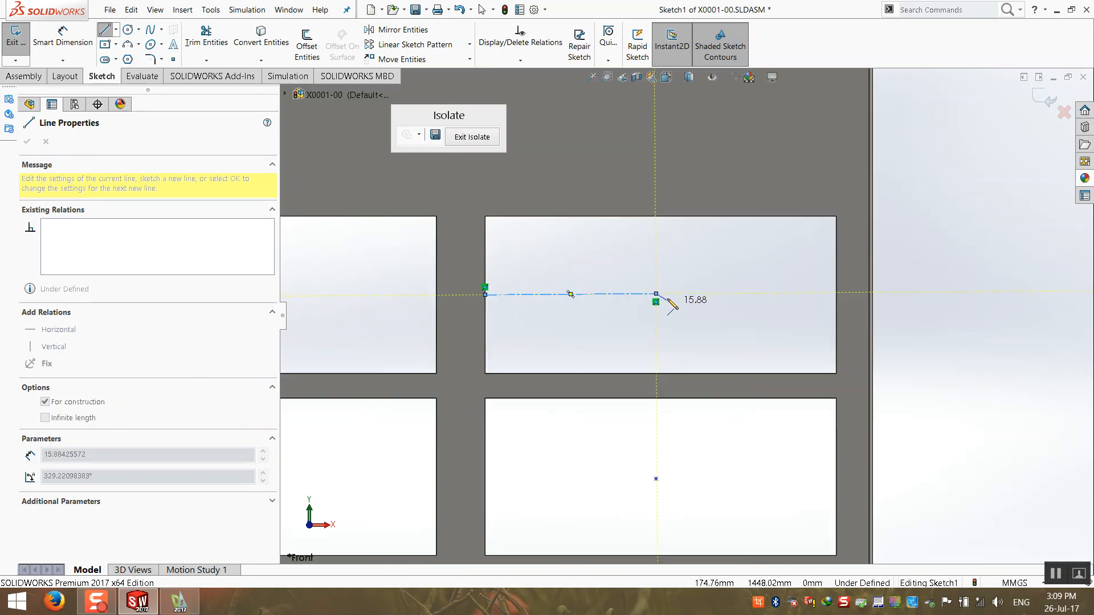
{"action": "key", "text": "Escape"}
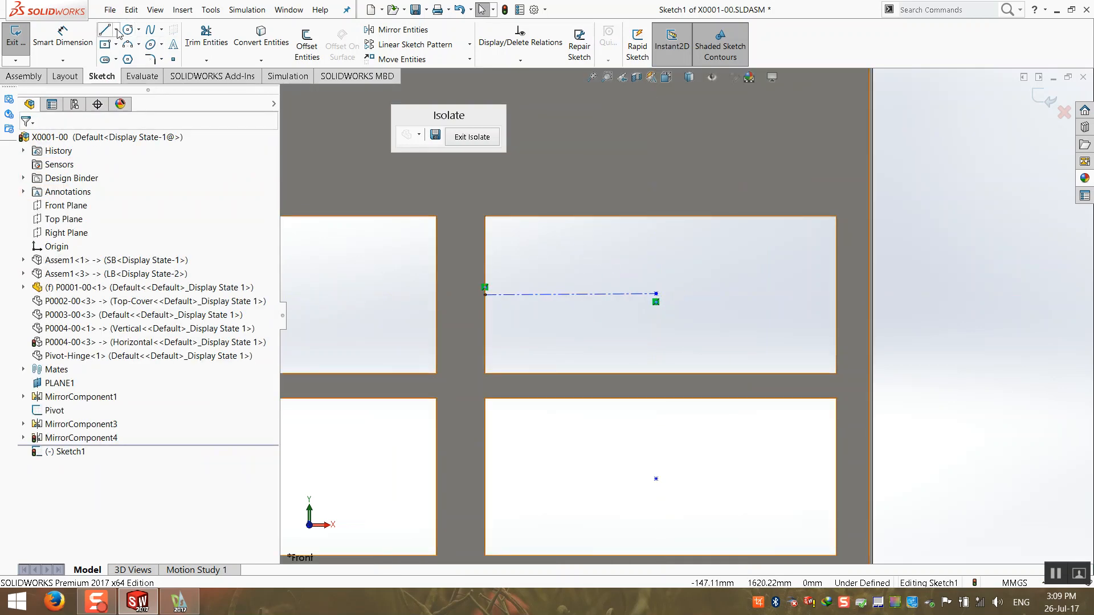
{"action": "left_click", "coordinate": [584, 294]}
{"action": "left_click", "coordinate": [40, 291]}
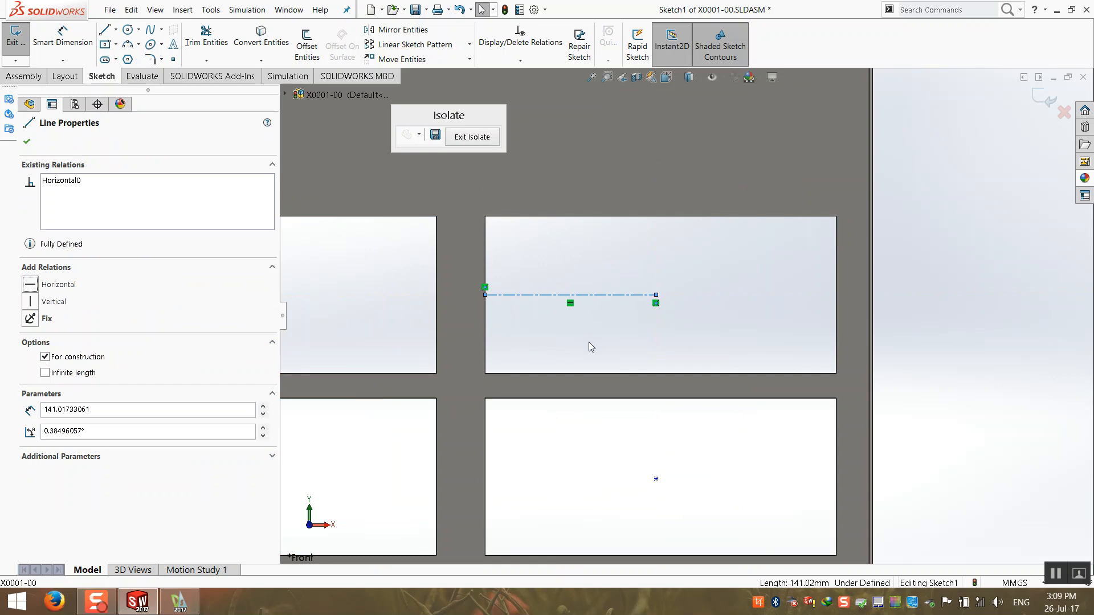
{"action": "left_click", "coordinate": [586, 342]}
- Draw a horizontal centerline about 141 mm long from the left edge's midpoint to the point in the right column's second opening
{"action": "scroll", "coordinate": [684, 315], "scroll_direction": "up", "scroll_amount": 1}
{"action": "left_click", "coordinate": [116, 29]}
{"action": "left_click", "coordinate": [123, 58]}
{"action": "left_click", "coordinate": [518, 450]}
{"action": "double_click", "coordinate": [659, 456]}
{"action": "left_click", "coordinate": [587, 451]}
{"action": "left_click", "coordinate": [31, 282]}
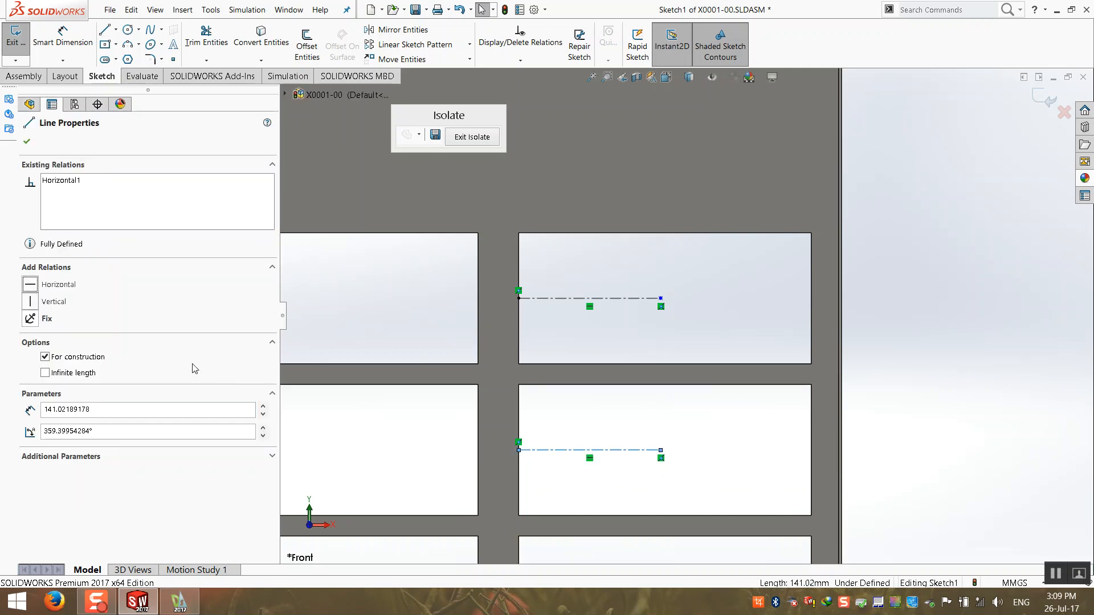
{"action": "left_click", "coordinate": [614, 422]}
- Draw a horizontal centerline about 141 mm long from the left edge's midpoint to the point in the right column's third opening
{"action": "scroll", "coordinate": [681, 496], "scroll_direction": "up", "scroll_amount": 3}
{"action": "scroll", "coordinate": [684, 496], "scroll_direction": "down", "scroll_amount": 2}
{"action": "left_click", "coordinate": [116, 30]}
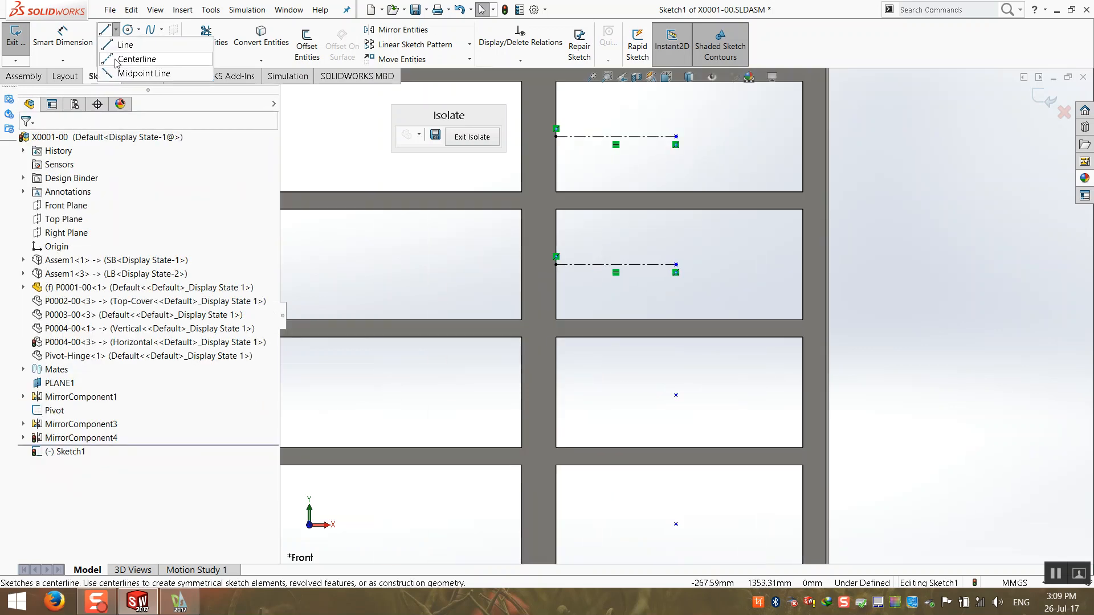
{"action": "left_click", "coordinate": [129, 54]}
{"action": "left_click", "coordinate": [556, 395]}
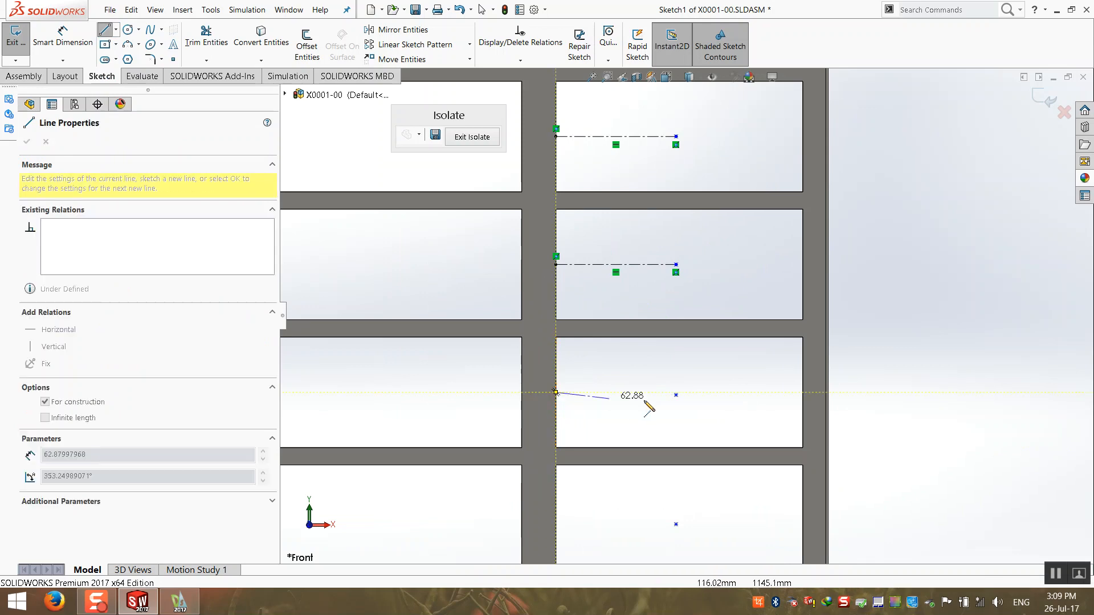
{"action": "left_click", "coordinate": [675, 395]}
{"action": "left_click", "coordinate": [593, 394]}
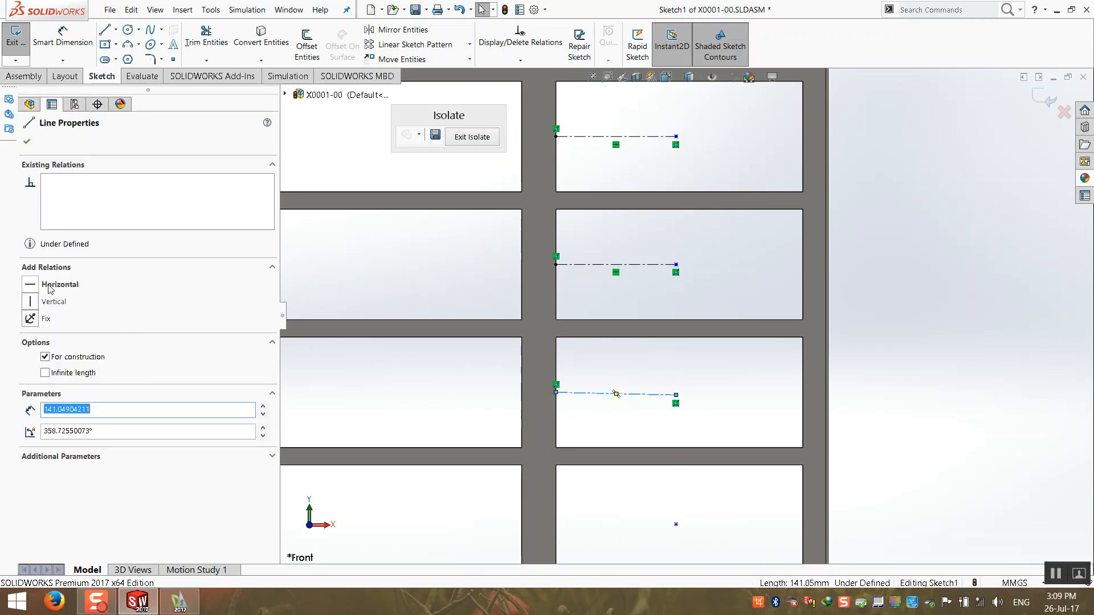
{"action": "left_click", "coordinate": [40, 285]}
{"action": "key", "text": "Escape"}
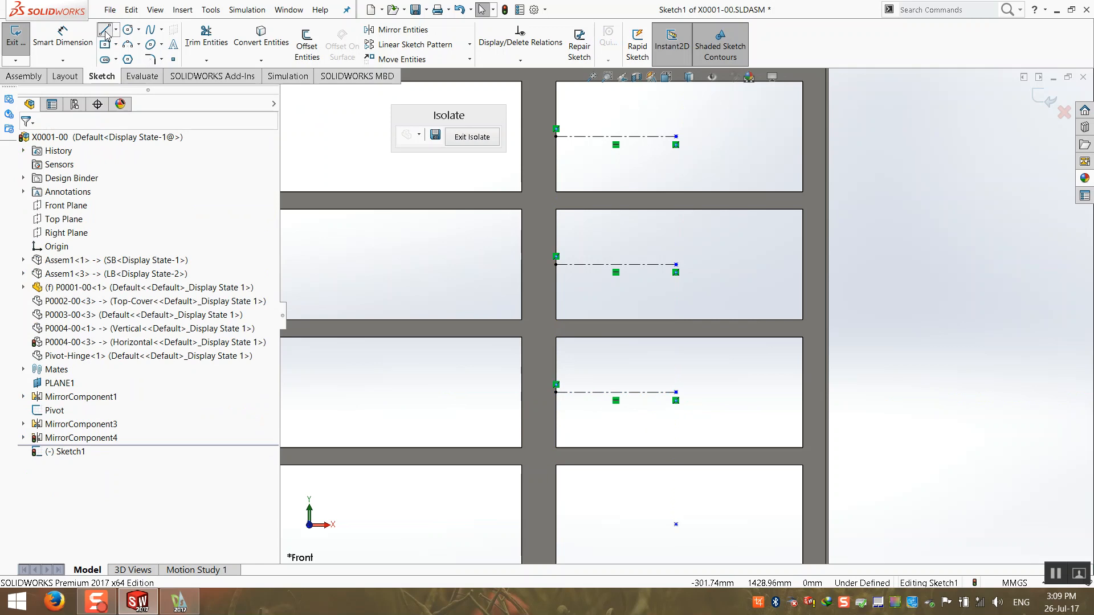
- Draw a horizontal centerline about 141 mm long from the left edge's midpoint to the point in the right column's fourth opening
{"action": "left_click", "coordinate": [116, 29]}
{"action": "left_click", "coordinate": [136, 60]}
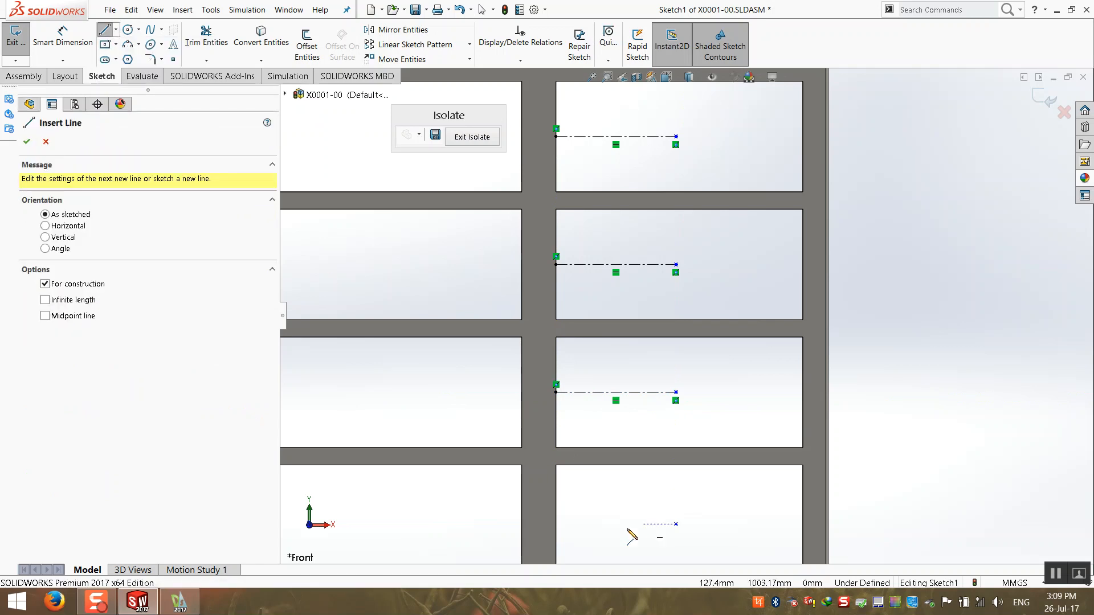
{"action": "left_click", "coordinate": [597, 402]}
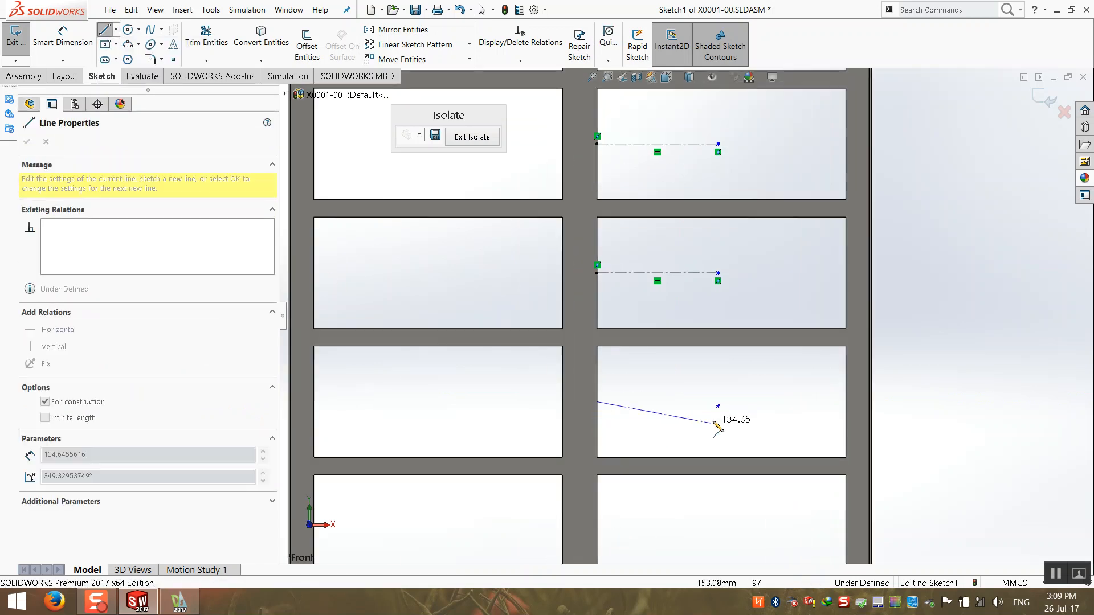
{"action": "left_click", "coordinate": [718, 406]}
{"action": "key", "text": "Escape"}
{"action": "left_click", "coordinate": [662, 405]}
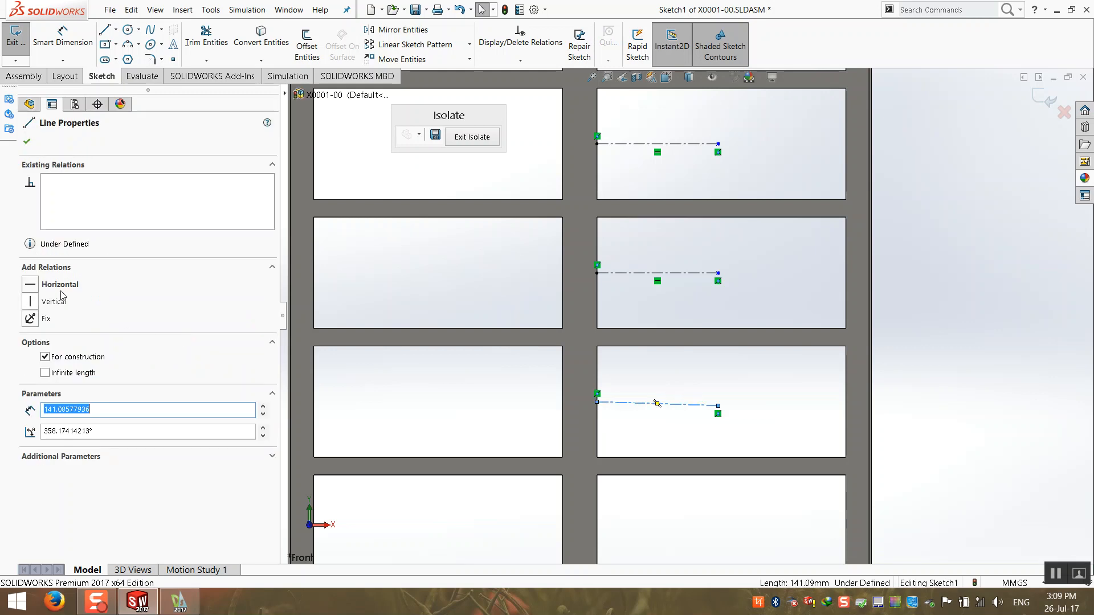
{"action": "left_click", "coordinate": [643, 397]}
{"action": "left_click", "coordinate": [733, 383]}
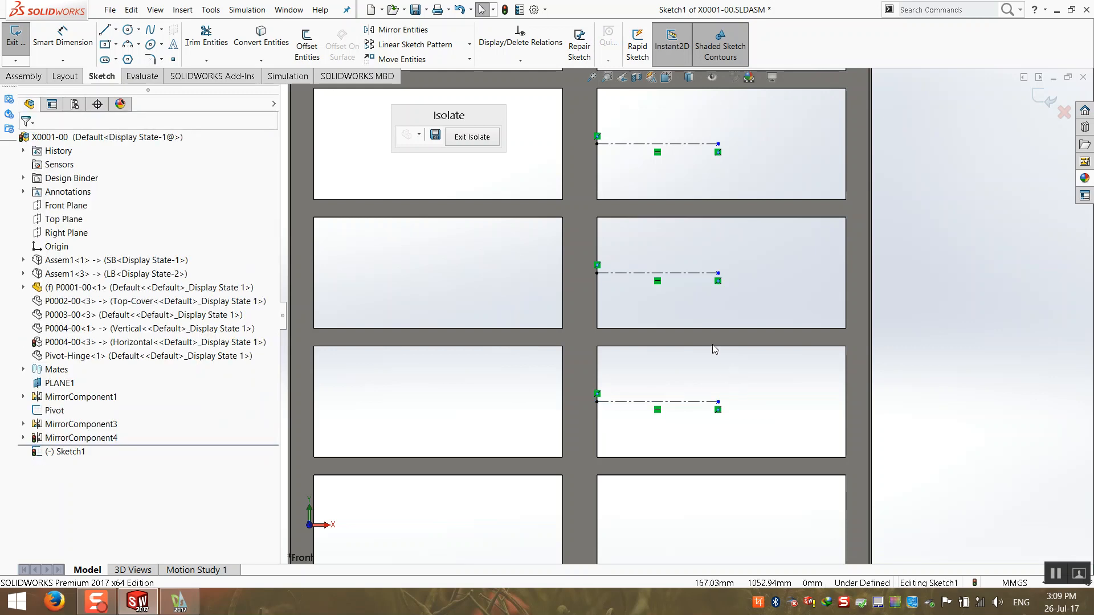
- Add a Vertical relation between the midpoint of the right column's top opening's upper edge and the sketch points in the four small openings
{"action": "scroll", "coordinate": [723, 350], "scroll_direction": "up", "scroll_amount": 4}
{"action": "scroll", "coordinate": [738, 313], "scroll_direction": "down", "scroll_amount": 2}
{"action": "scroll", "coordinate": [682, 192], "scroll_direction": "down", "scroll_amount": 2}
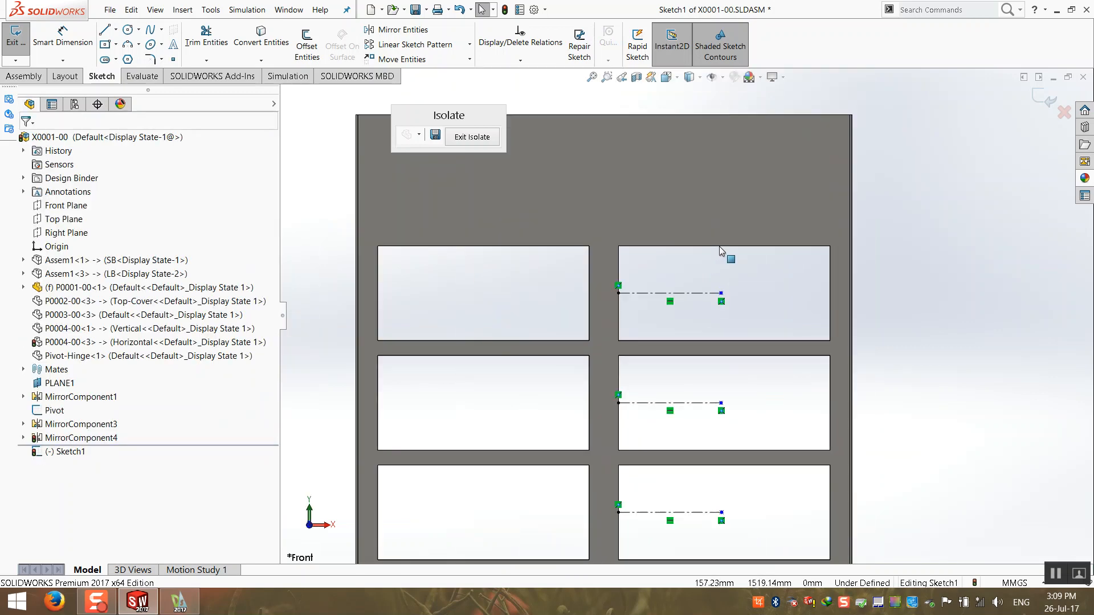
{"action": "right_click", "coordinate": [730, 247]}
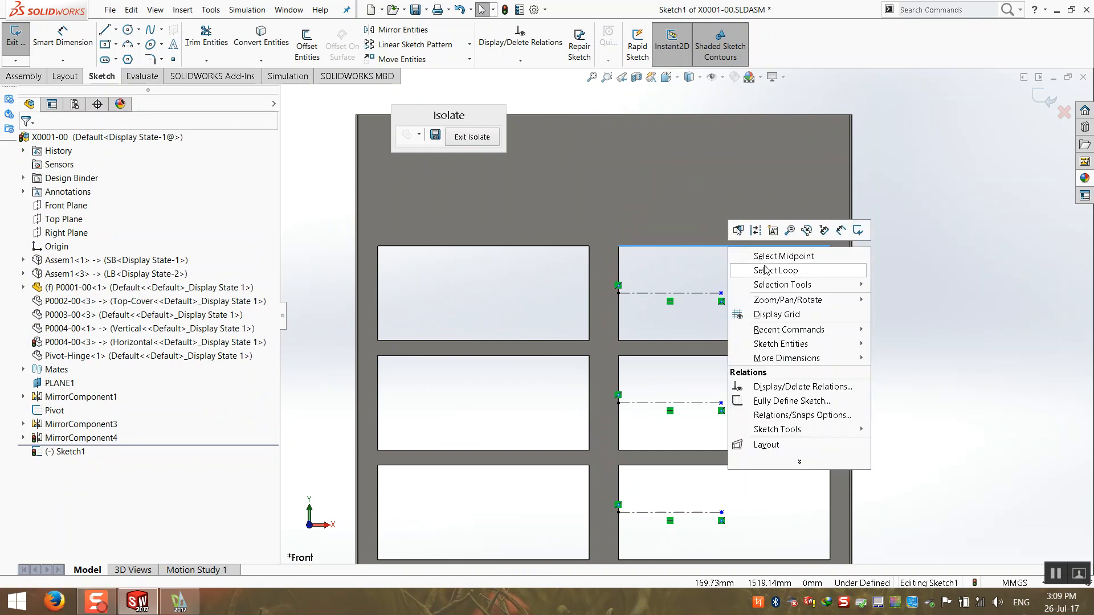
{"action": "left_click", "coordinate": [764, 256]}
{"action": "left_click", "coordinate": [721, 293], "text": "ctrl"}
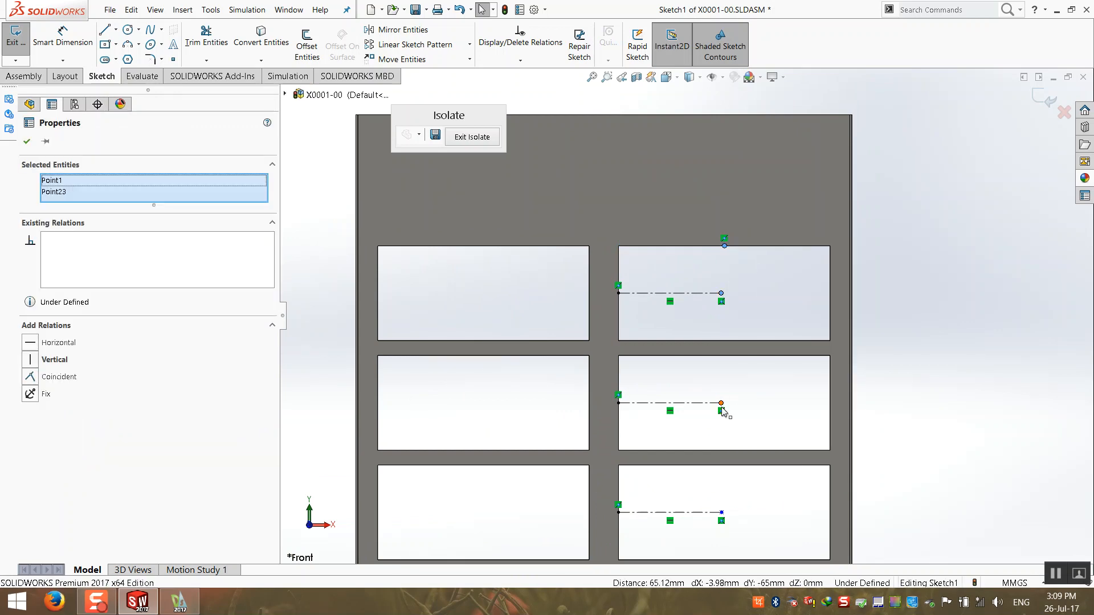
{"action": "left_click", "coordinate": [721, 403], "text": "ctrl"}
{"action": "left_click", "coordinate": [722, 512], "text": "ctrl"}
{"action": "scroll", "coordinate": [722, 513], "scroll_direction": "up", "scroll_amount": 3}
{"action": "scroll", "coordinate": [721, 513], "scroll_direction": "down", "scroll_amount": 2}
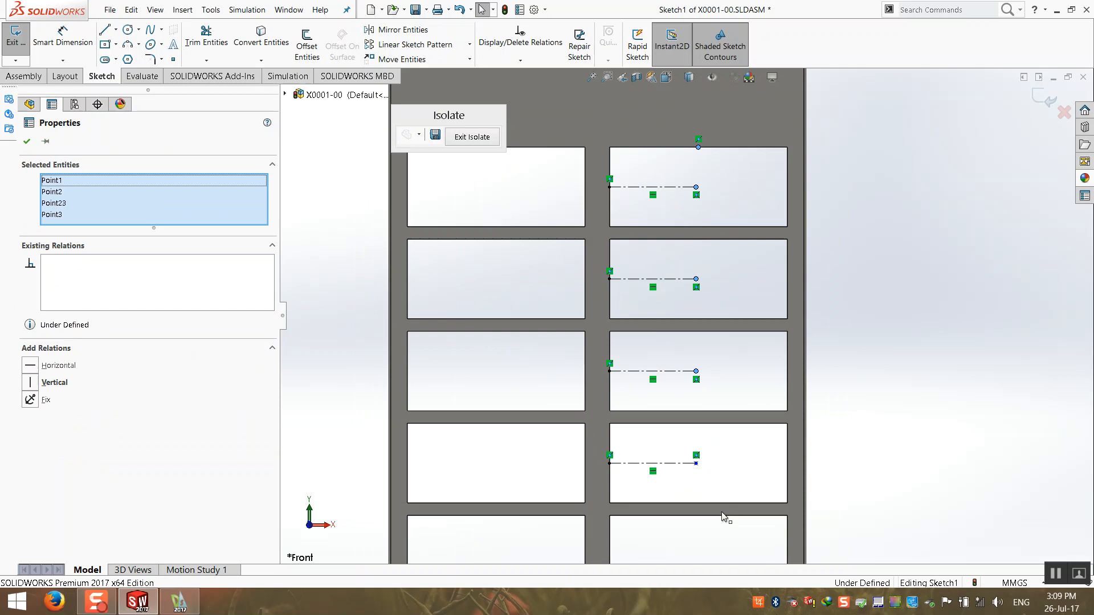
{"action": "left_click", "coordinate": [696, 464], "text": "ctrl"}
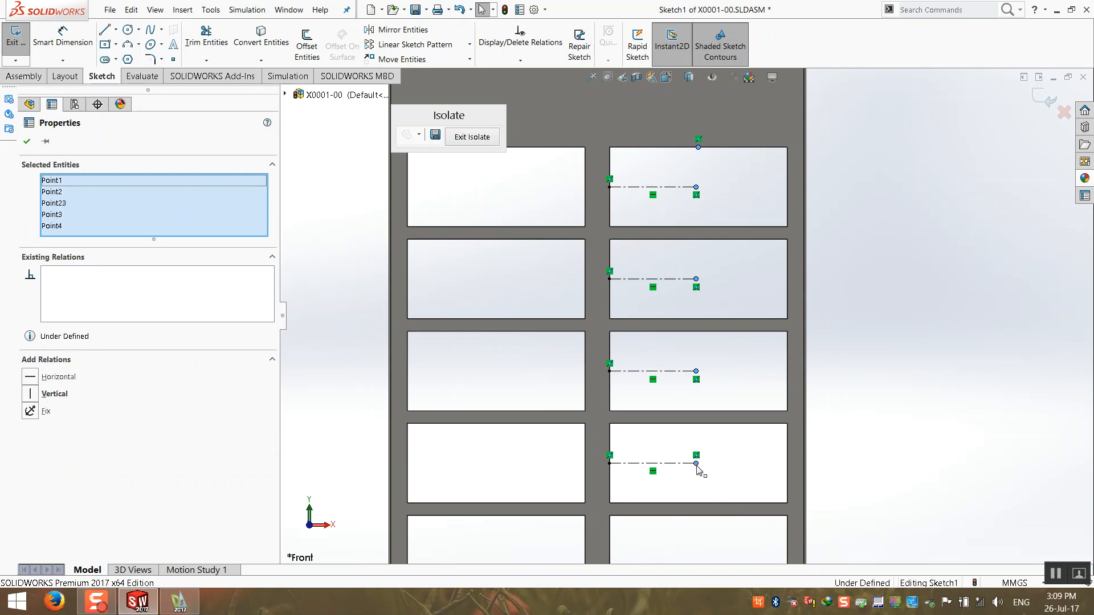
{"action": "left_click", "coordinate": [39, 394]}
{"action": "left_click", "coordinate": [905, 358]}
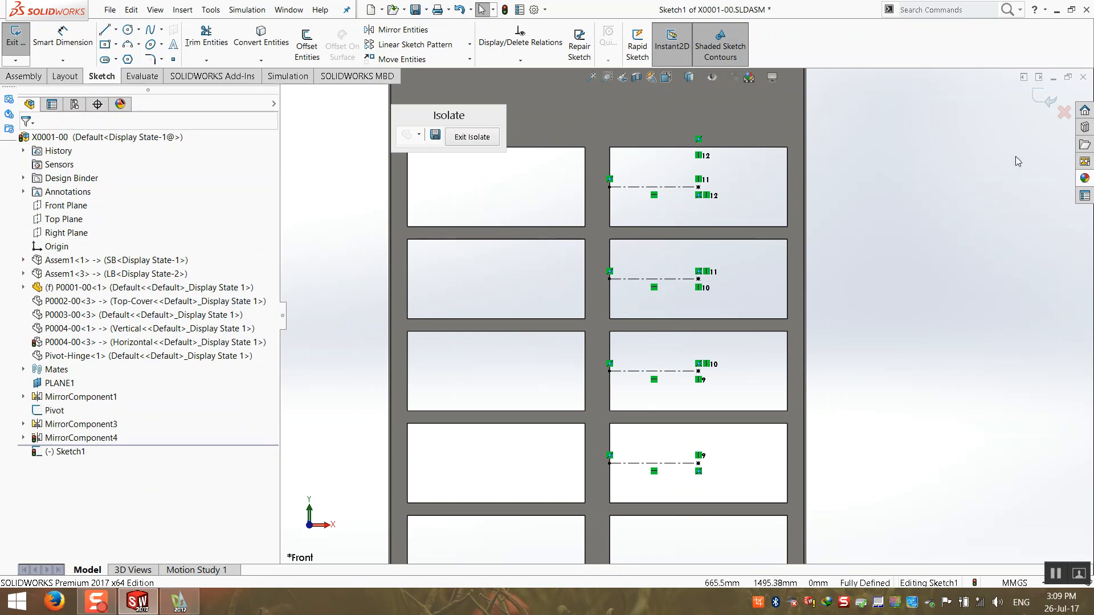
- Close the finished assembly sketch and exit the isolated view to bring back the hidden cabinet components
{"action": "key", "text": "z"}
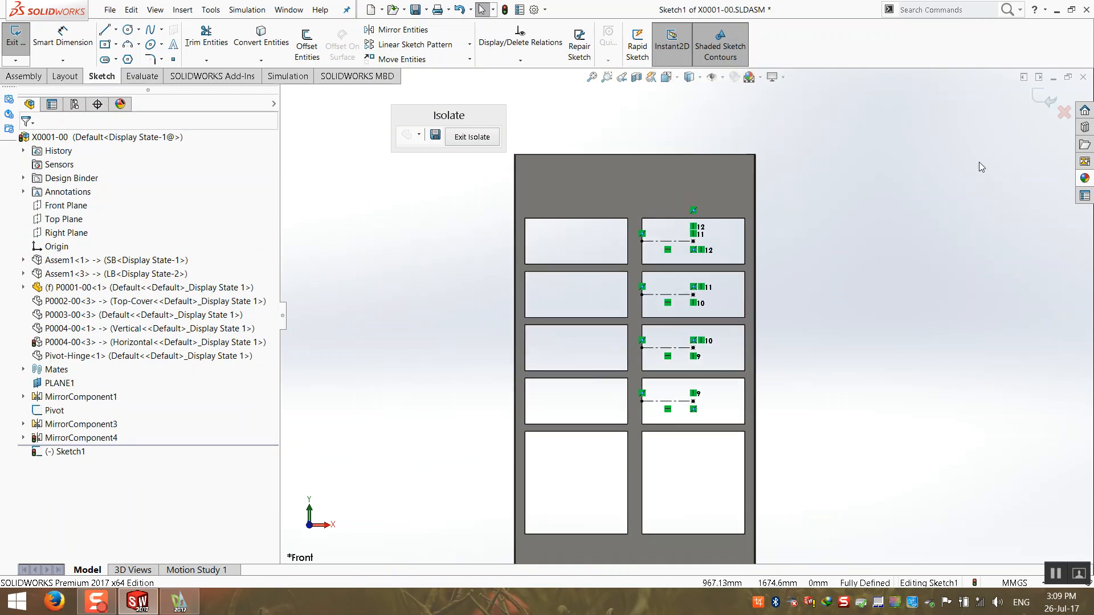
{"action": "left_click", "coordinate": [1044, 99]}
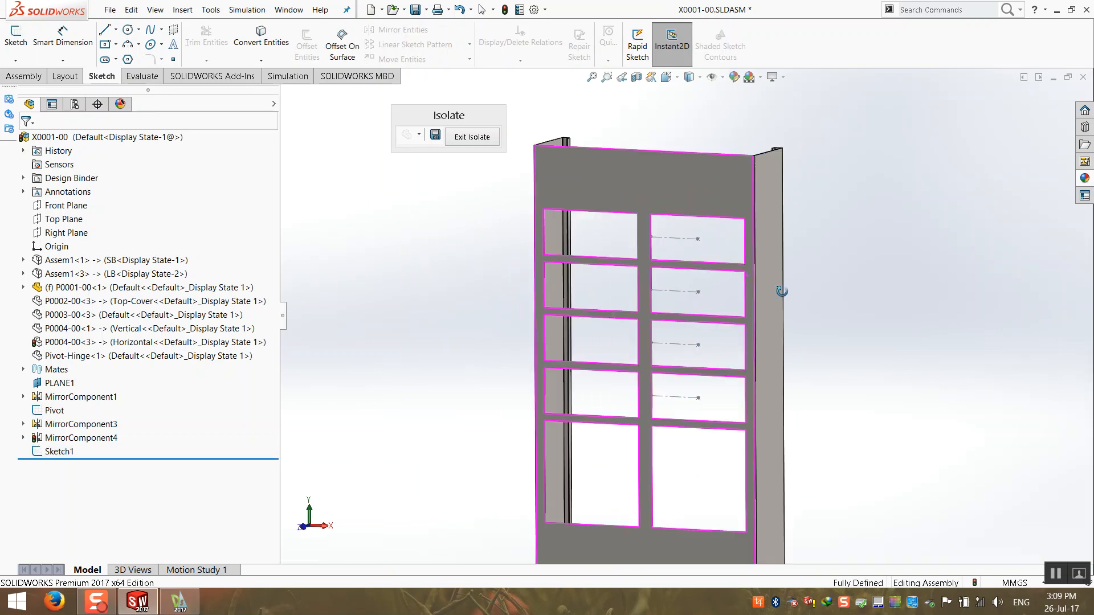
{"action": "left_click", "coordinate": [457, 140]}
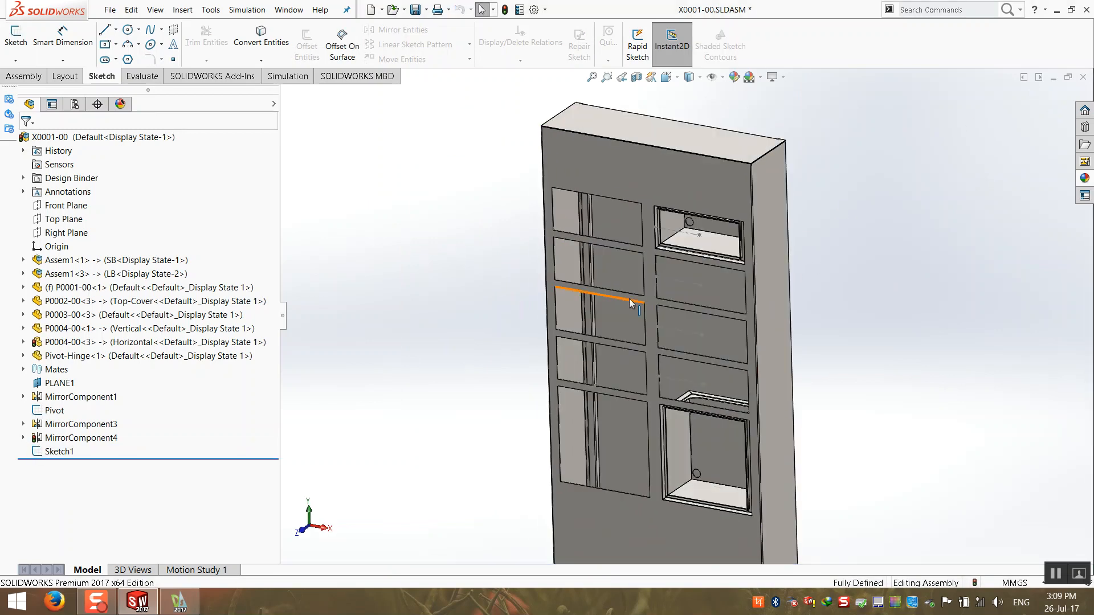
{"action": "middle_click_drag", "start_coordinate": [619, 277], "coordinate": [609, 275]}
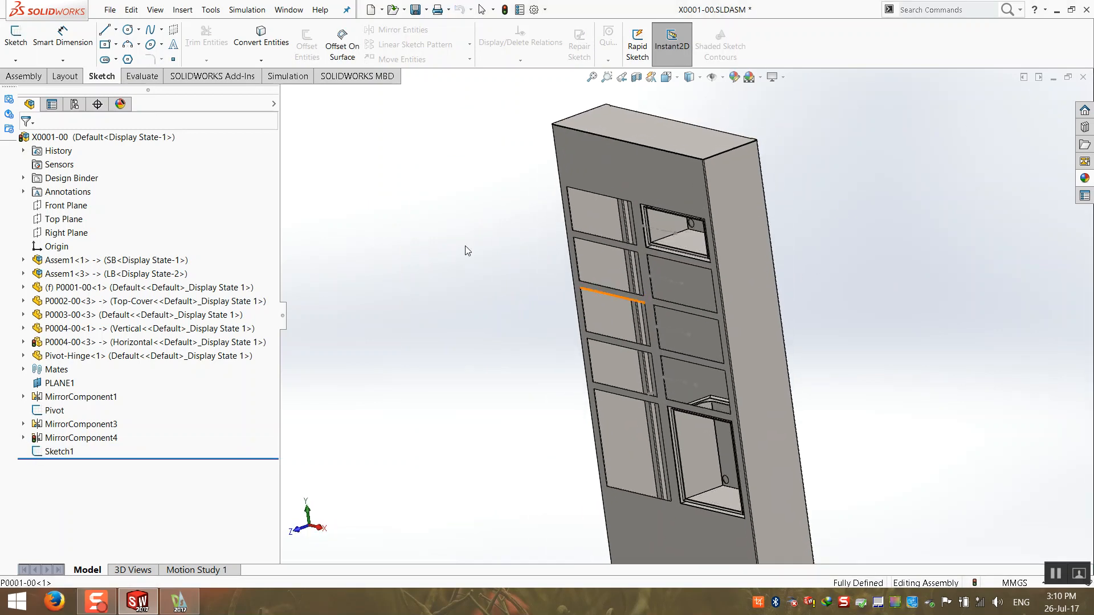
- Start a Sketch Driven Component Pattern using Sketch1, with P0007-00 of the small box sub-assembly as the component to pattern
{"action": "left_click", "coordinate": [24, 75]}
{"action": "left_click", "coordinate": [259, 61]}
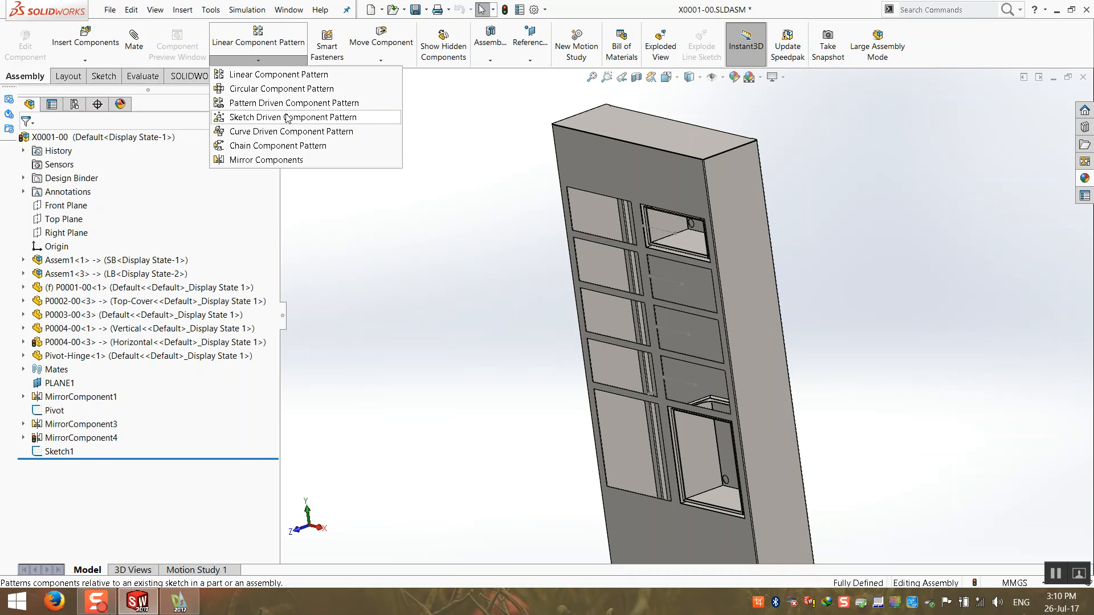
{"action": "left_click", "coordinate": [257, 118]}
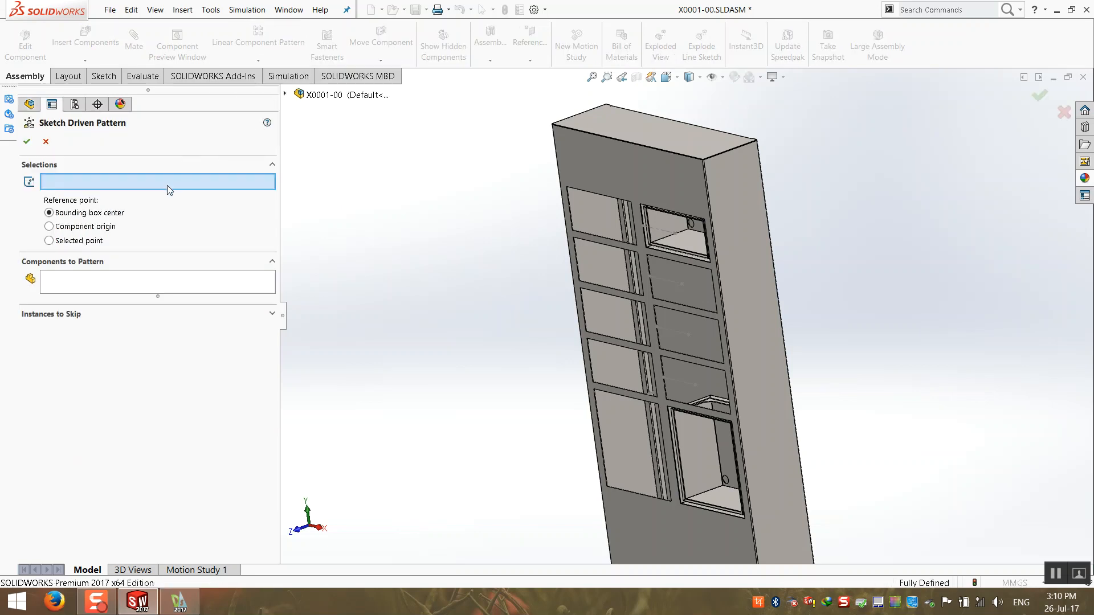
{"action": "left_click", "coordinate": [679, 283]}
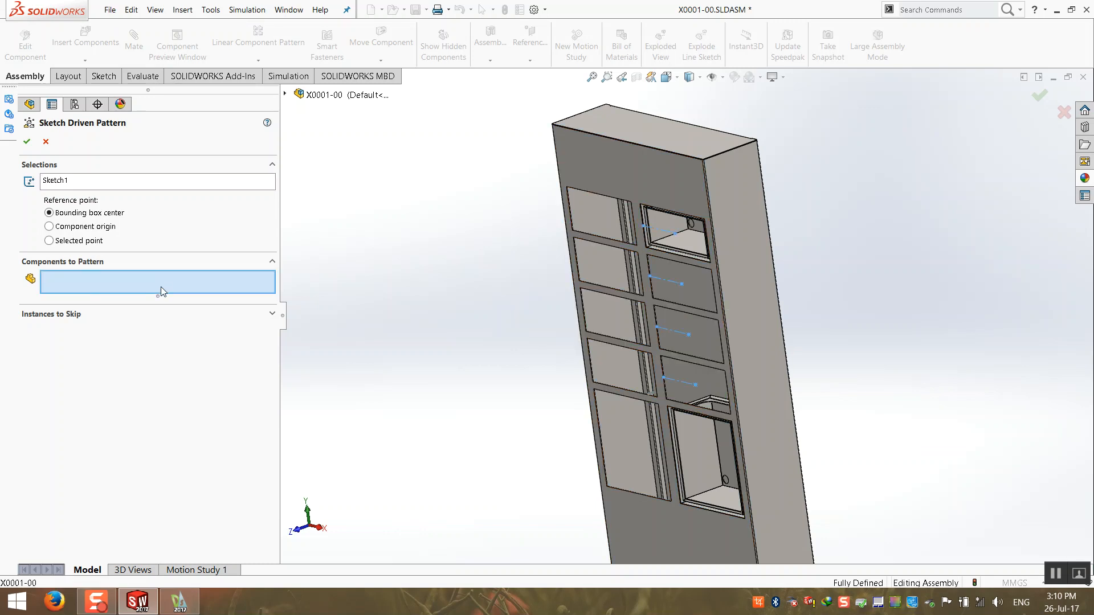
{"action": "left_click", "coordinate": [674, 231]}
{"action": "middle_click_drag", "start_coordinate": [607, 328], "coordinate": [547, 292]}
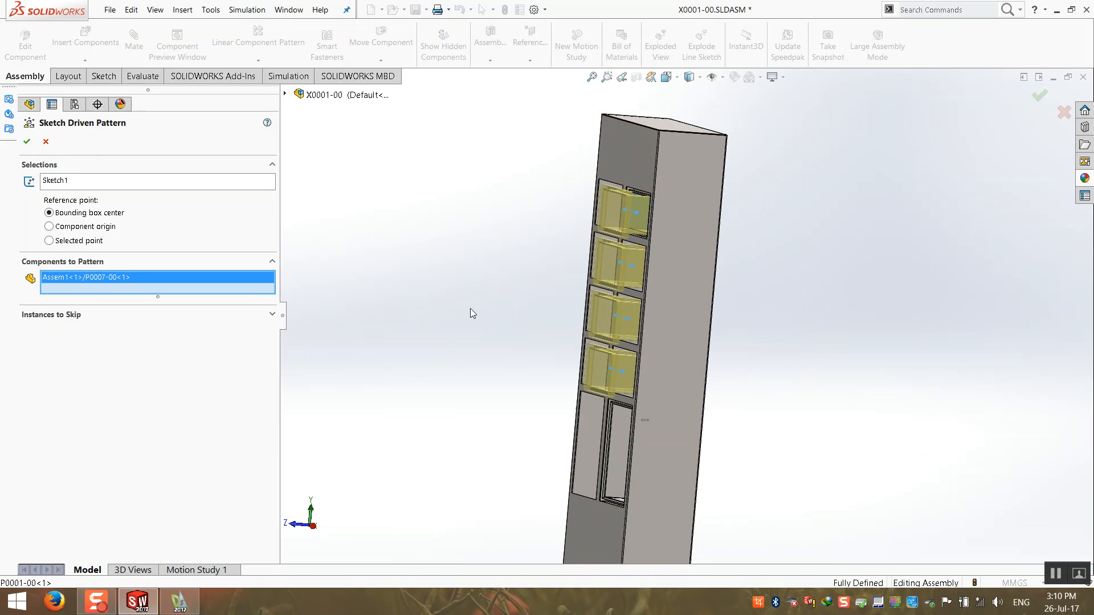
- Examine how the pattern preview instances sit relative to the cabinet front and openings, and expand the instances to skip
{"action": "scroll", "coordinate": [470, 308], "scroll_direction": "up", "scroll_amount": 2}
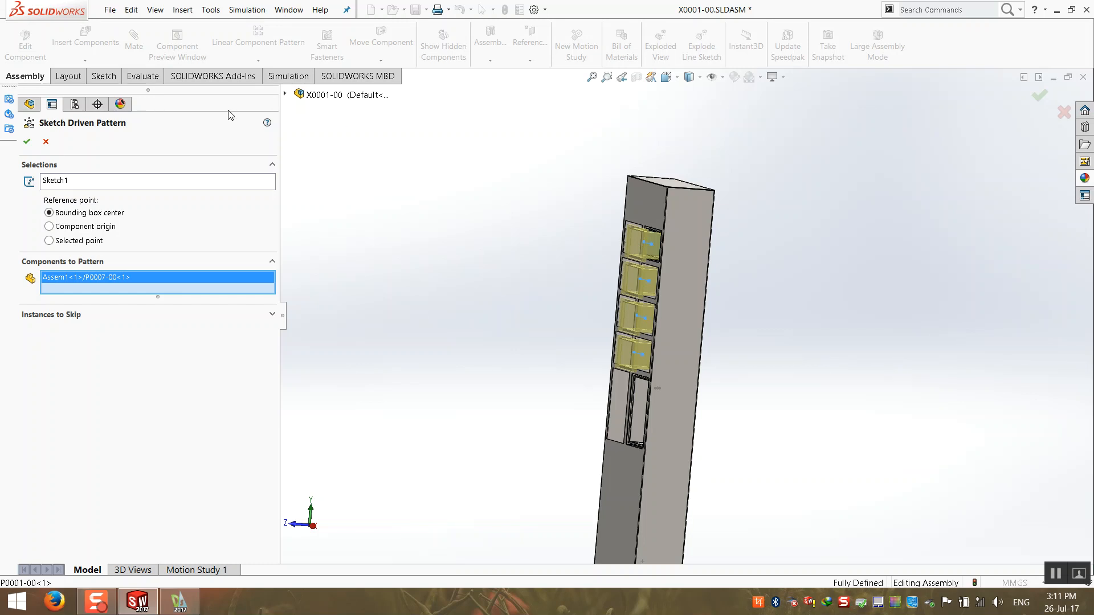
{"action": "middle_click_drag", "start_coordinate": [570, 295], "coordinate": [593, 302]}
{"action": "left_click", "coordinate": [232, 318]}
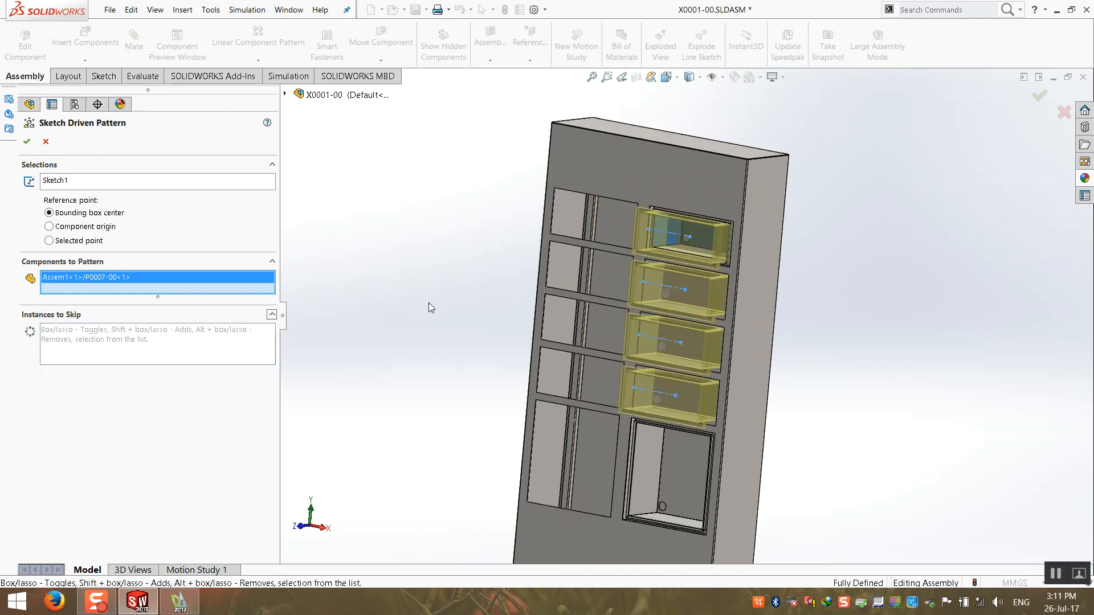
{"action": "scroll", "coordinate": [681, 260], "scroll_direction": "down", "scroll_amount": 4}
{"action": "middle_click_drag", "start_coordinate": [681, 260], "coordinate": [560, 233]}
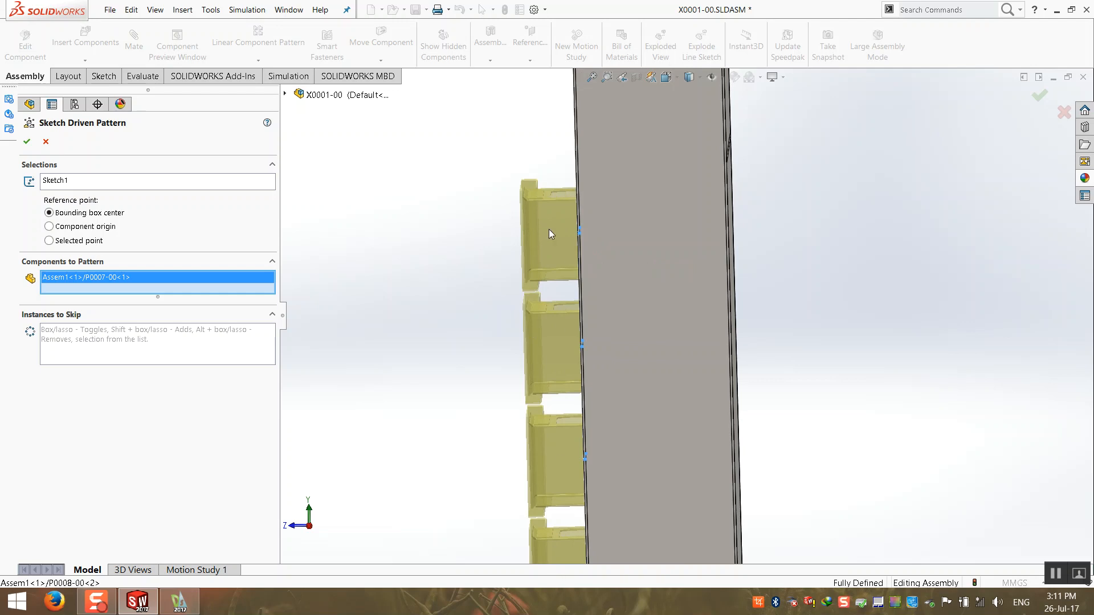
{"action": "middle_click_drag", "start_coordinate": [521, 320], "coordinate": [571, 318]}
{"action": "scroll", "coordinate": [569, 318], "scroll_direction": "up", "scroll_amount": 3}
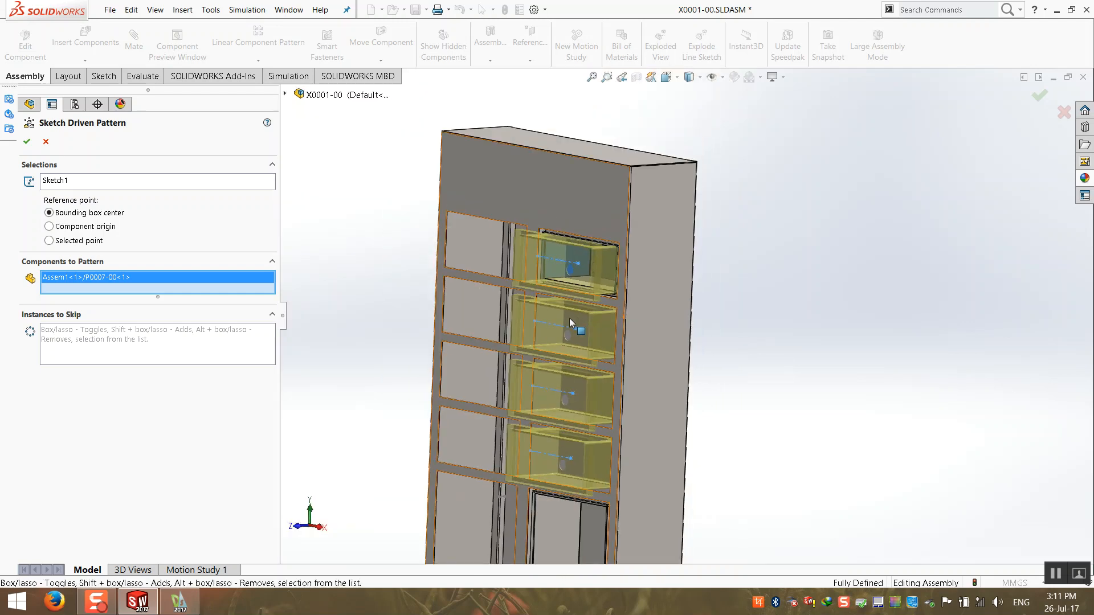
- Try the Component origin, Bounding box center and Selected point reference options for the pattern, ending on Component origin
{"action": "left_click", "coordinate": [49, 226]}
{"action": "left_click", "coordinate": [49, 213]}
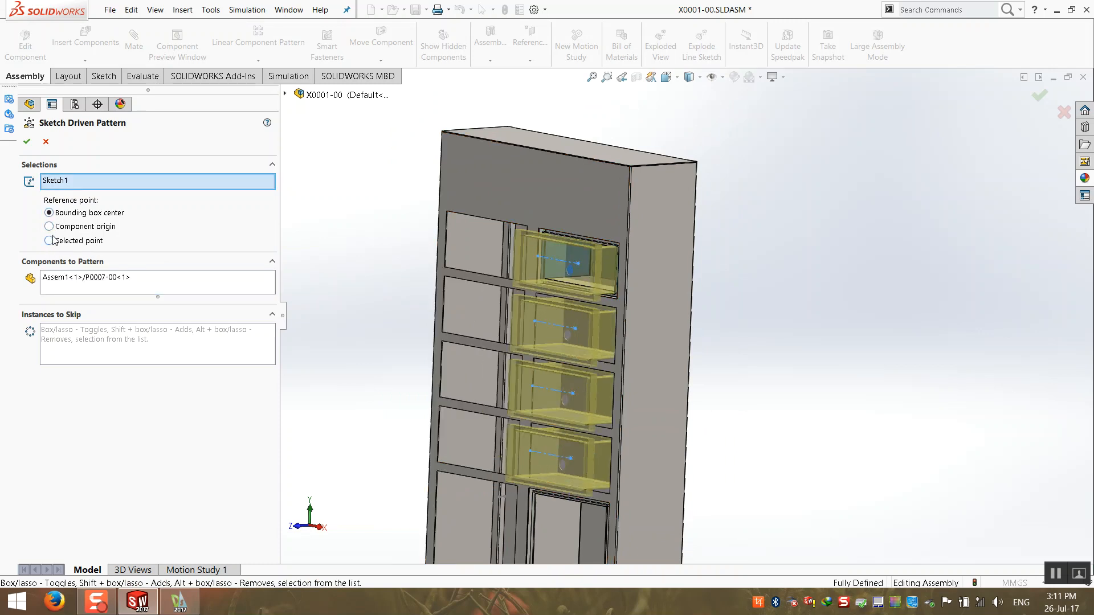
{"action": "left_click", "coordinate": [49, 241]}
{"action": "mouse_move", "coordinate": [587, 322]}
{"action": "middle_mouse_down"}
{"action": "mouse_move", "coordinate": [592, 363]}
{"action": "mouse_move", "coordinate": [490, 369]}
{"action": "mouse_move", "coordinate": [590, 335]}
{"action": "mouse_move", "coordinate": [581, 328]}
{"action": "middle_mouse_up"}
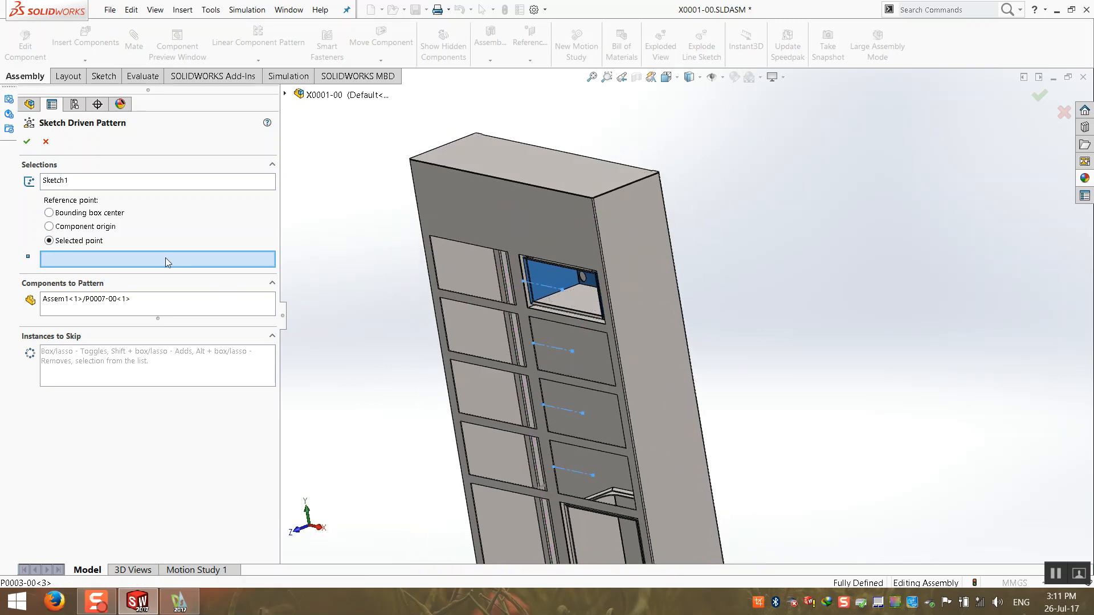
{"action": "left_click", "coordinate": [91, 227]}
{"action": "scroll", "coordinate": [522, 281], "scroll_direction": "down", "scroll_amount": 5}
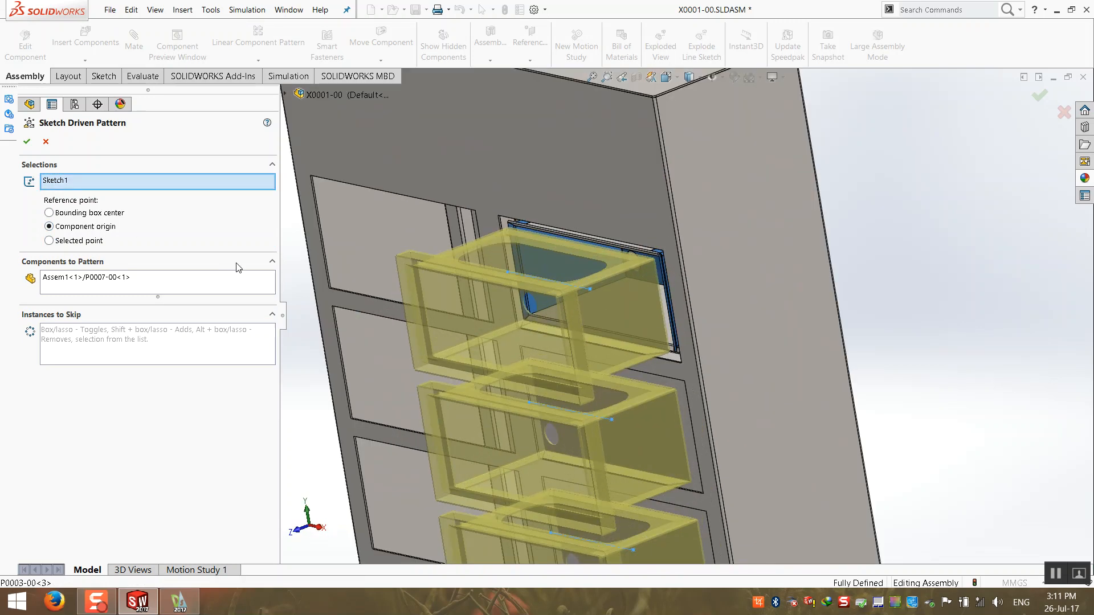
- Compare the Bounding box center preview with Component origin, leaving Component origin as the pattern's reference point
{"action": "left_click", "coordinate": [95, 214]}
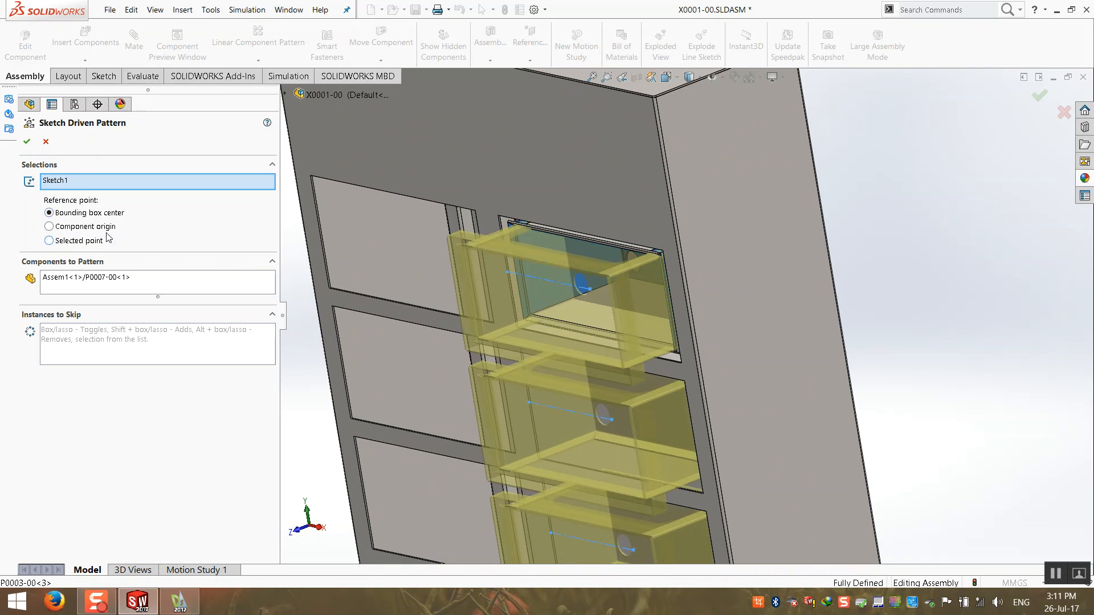
{"action": "left_click", "coordinate": [96, 227]}
{"action": "middle_click_drag", "start_coordinate": [647, 363], "coordinate": [588, 290]}
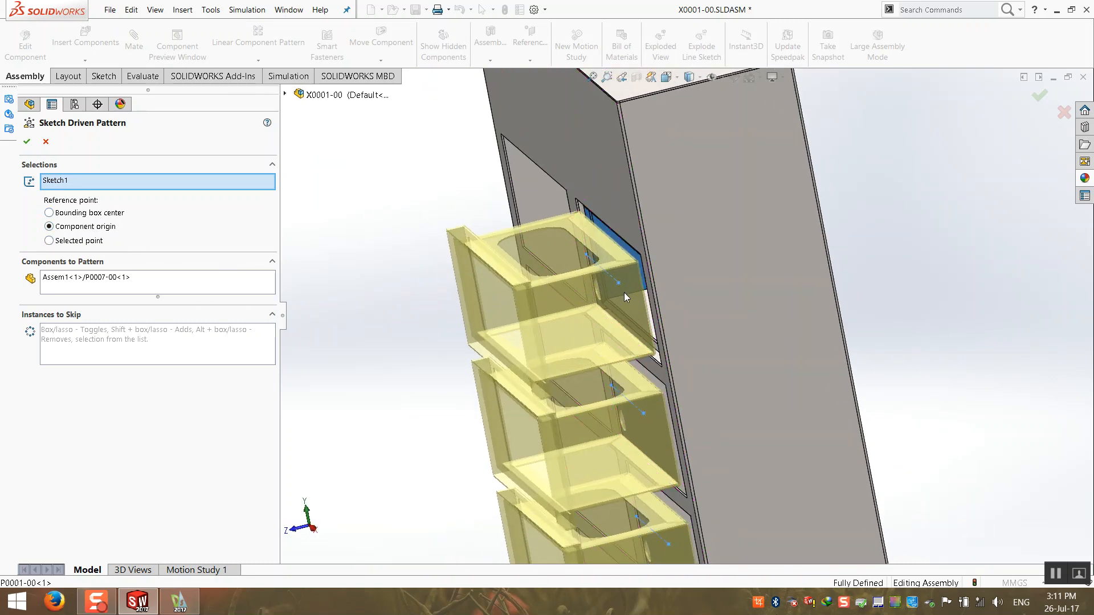
{"action": "scroll", "coordinate": [624, 293], "scroll_direction": "up", "scroll_amount": 10}
{"action": "scroll", "coordinate": [680, 330], "scroll_direction": "down", "scroll_amount": 2}
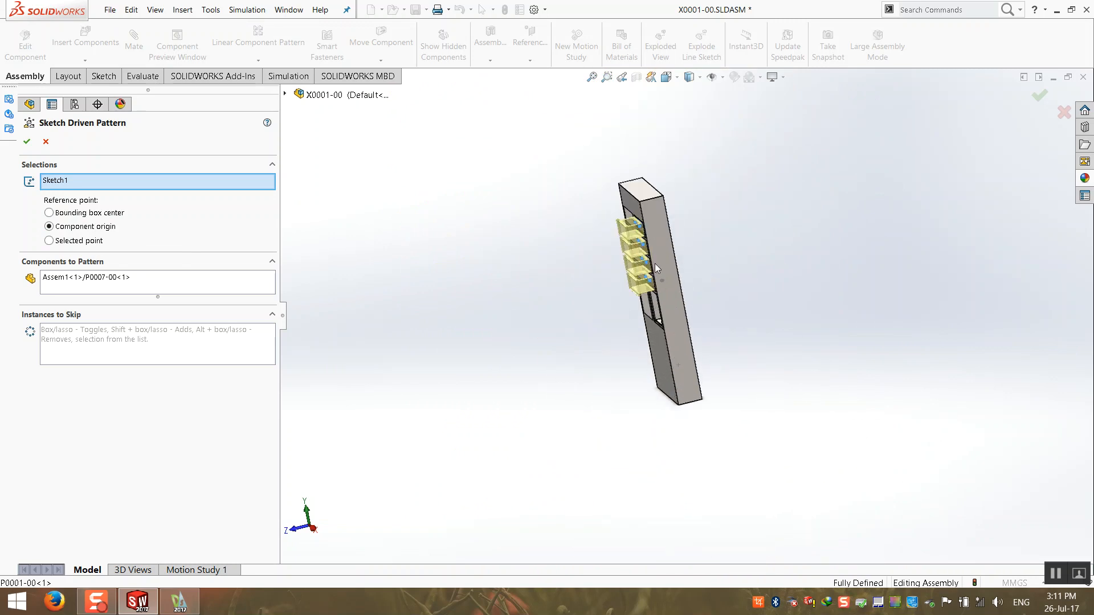
{"action": "middle_click_drag", "start_coordinate": [655, 269], "coordinate": [674, 268]}
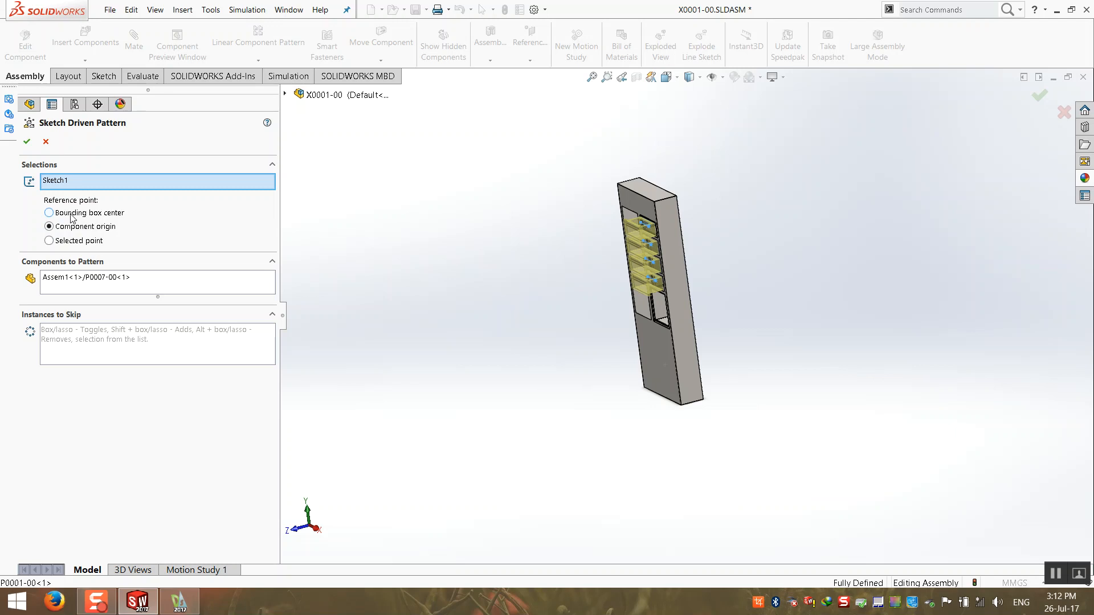
- Switch the pattern's reference point to Bounding box center and inspect the instances' offset from the cabinet front
{"action": "left_click", "coordinate": [107, 216]}
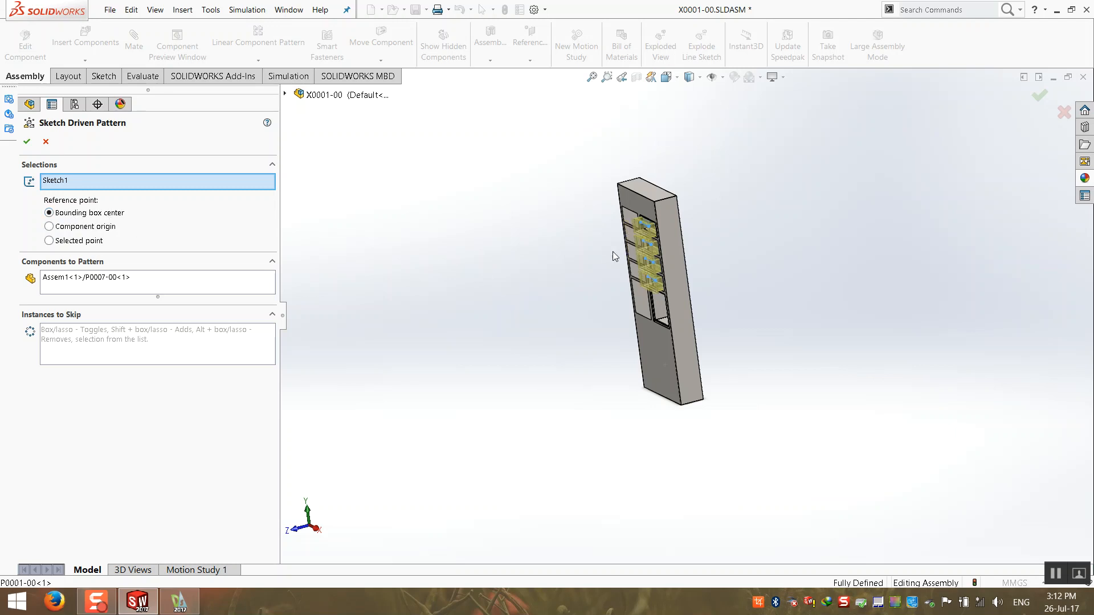
{"action": "scroll", "coordinate": [656, 247], "scroll_direction": "down", "scroll_amount": 5}
{"action": "scroll", "coordinate": [671, 220], "scroll_direction": "down", "scroll_amount": 3}
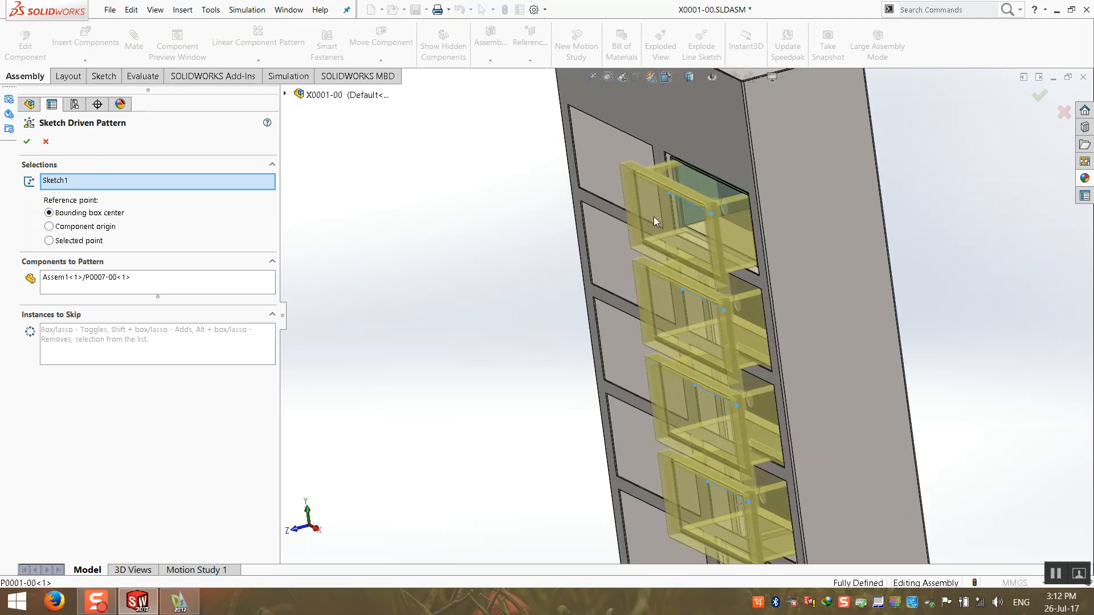
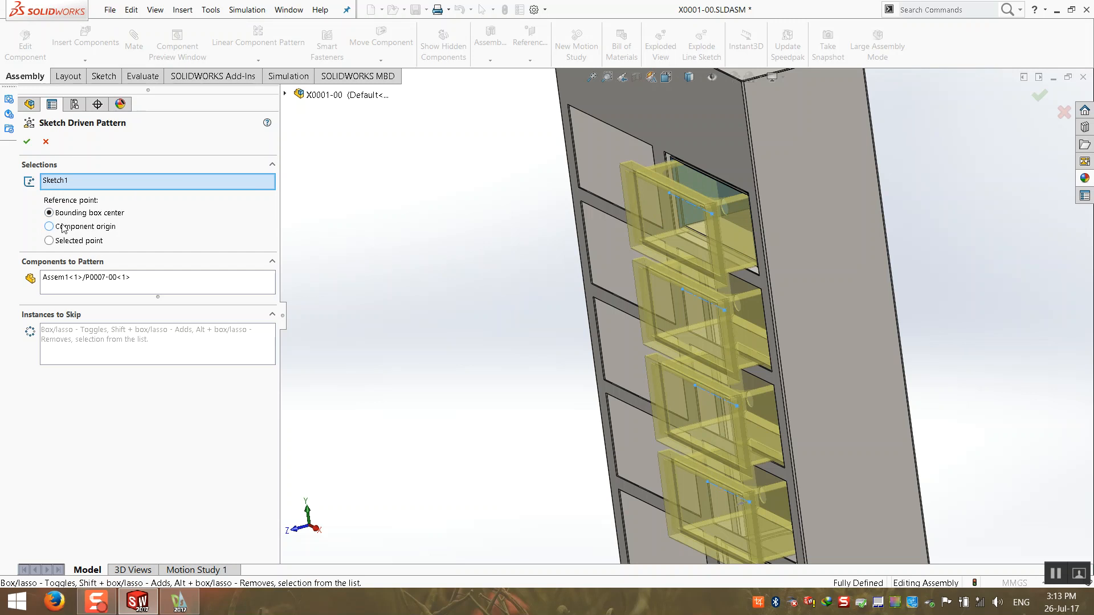
{"action": "scroll", "coordinate": [758, 196], "scroll_direction": "down", "scroll_amount": 3}
{"action": "middle_click_drag", "start_coordinate": [692, 204], "coordinate": [632, 180]}
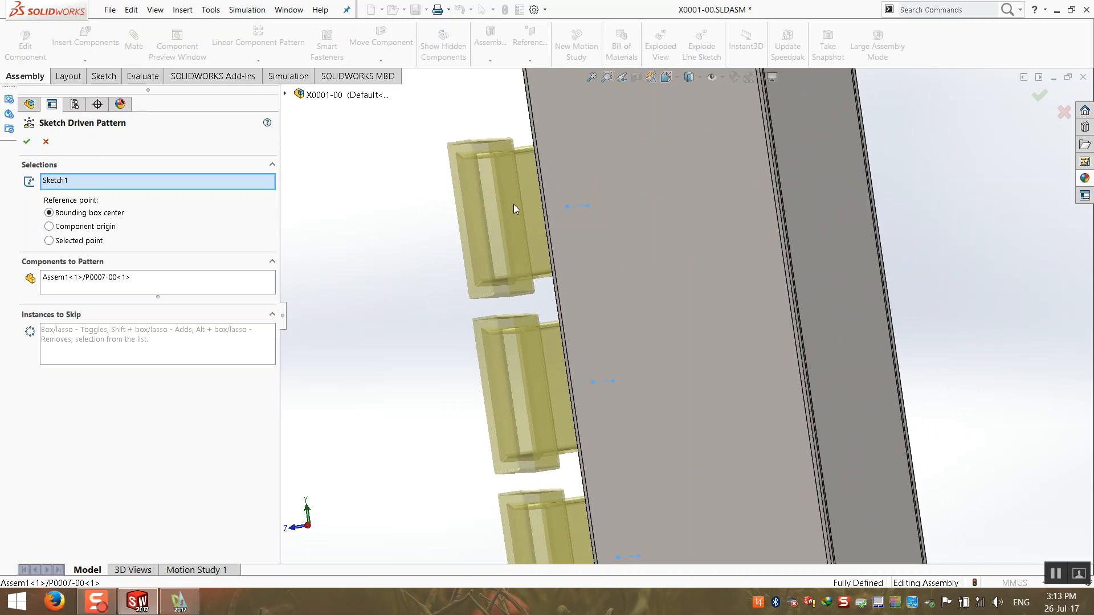
{"action": "middle_click_drag", "start_coordinate": [513, 204], "coordinate": [547, 205]}
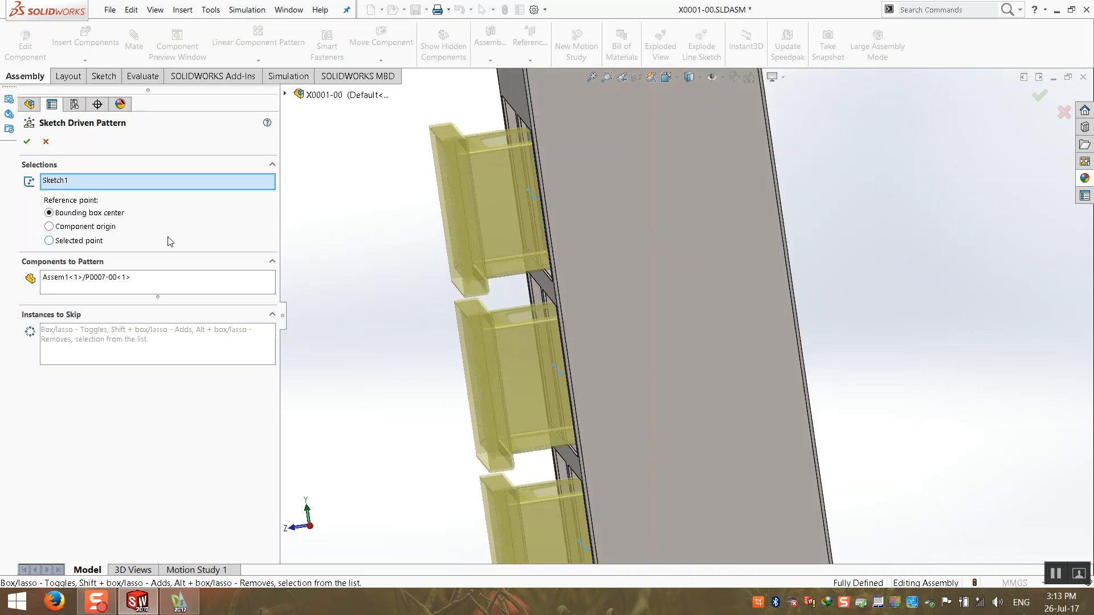
- Set the pattern's reference point to Selected point, using the Sketch1 point at the centre of the top small-box opening
{"action": "left_click", "coordinate": [89, 241]}
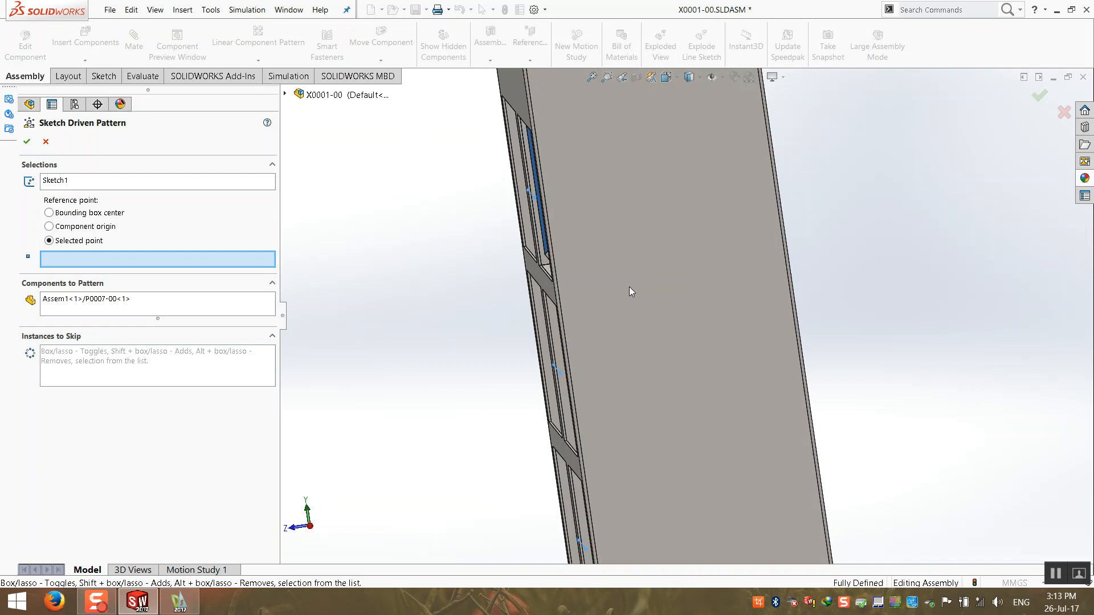
{"action": "middle_click_drag", "start_coordinate": [615, 286], "coordinate": [501, 281]}
{"action": "scroll", "coordinate": [413, 261], "scroll_direction": "down", "scroll_amount": 5}
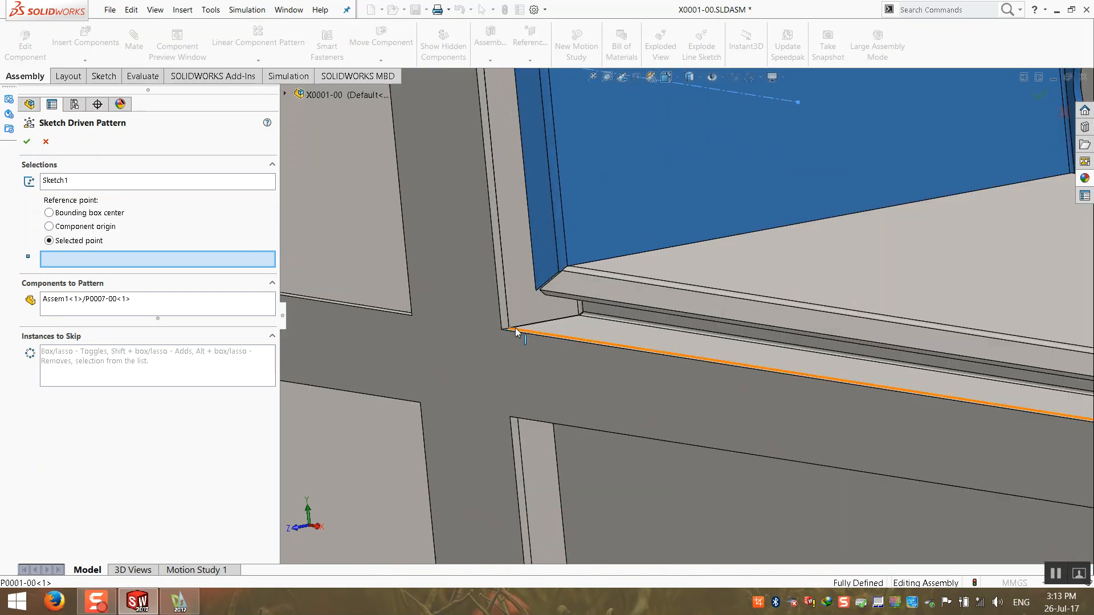
{"action": "scroll", "coordinate": [520, 334], "scroll_direction": "down", "scroll_amount": 4}
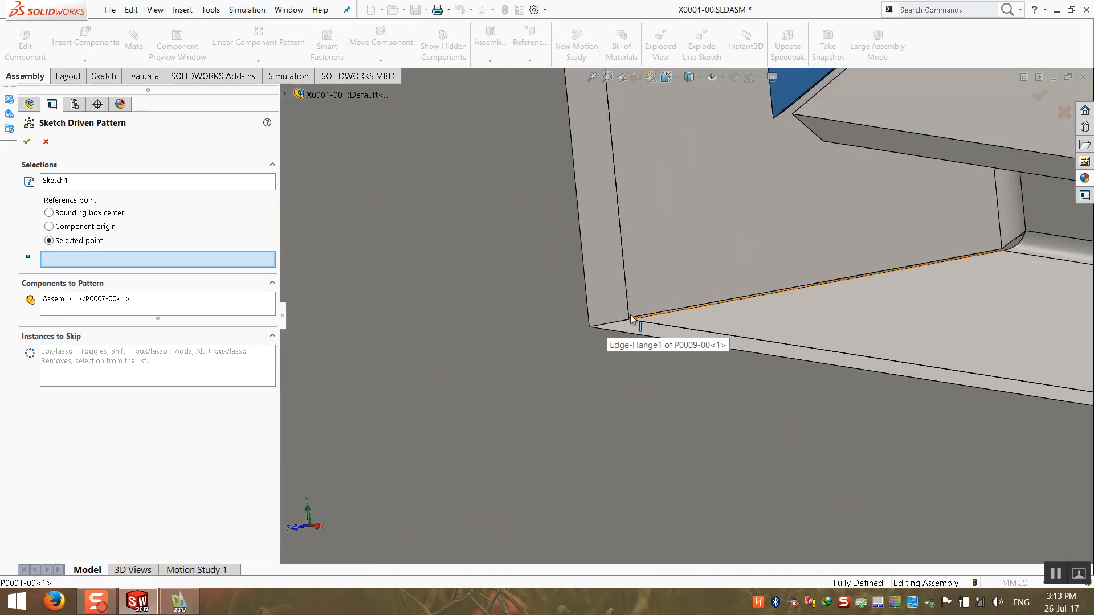
{"action": "scroll", "coordinate": [630, 320], "scroll_direction": "down", "scroll_amount": 5}
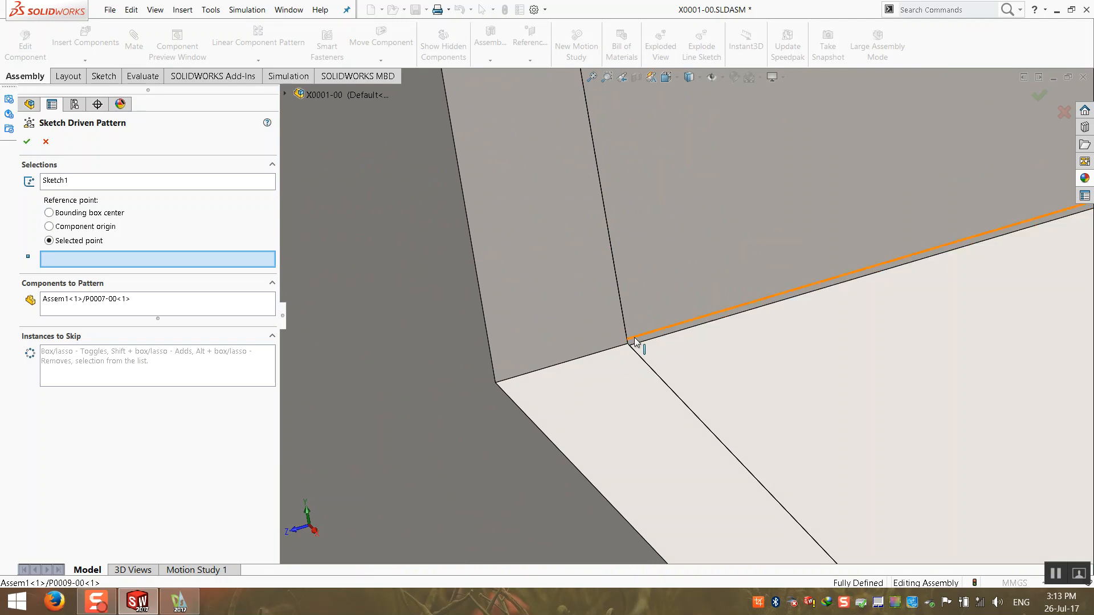
{"action": "scroll", "coordinate": [637, 342], "scroll_direction": "up", "scroll_amount": 8}
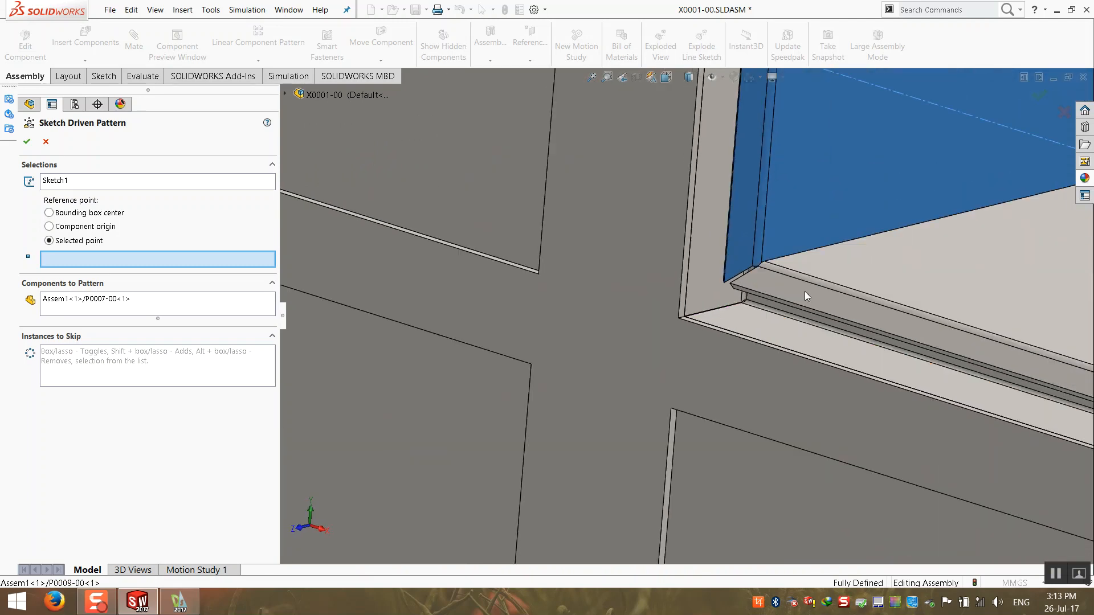
{"action": "scroll", "coordinate": [772, 231], "scroll_direction": "up", "scroll_amount": 5}
{"action": "scroll", "coordinate": [771, 230], "scroll_direction": "down", "scroll_amount": 2}
{"action": "scroll", "coordinate": [746, 381], "scroll_direction": "up", "scroll_amount": 6}
{"action": "scroll", "coordinate": [697, 345], "scroll_direction": "down", "scroll_amount": 3}
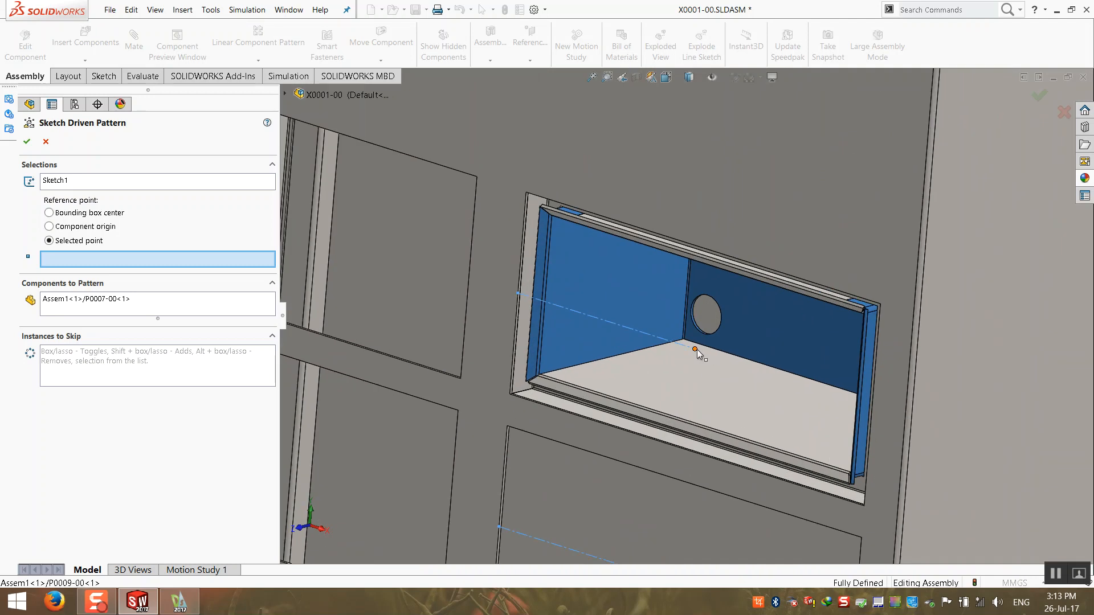
{"action": "left_click", "coordinate": [695, 350]}
{"action": "scroll", "coordinate": [702, 356], "scroll_direction": "up", "scroll_amount": 4}
{"action": "scroll", "coordinate": [700, 356], "scroll_direction": "down", "scroll_amount": 3}
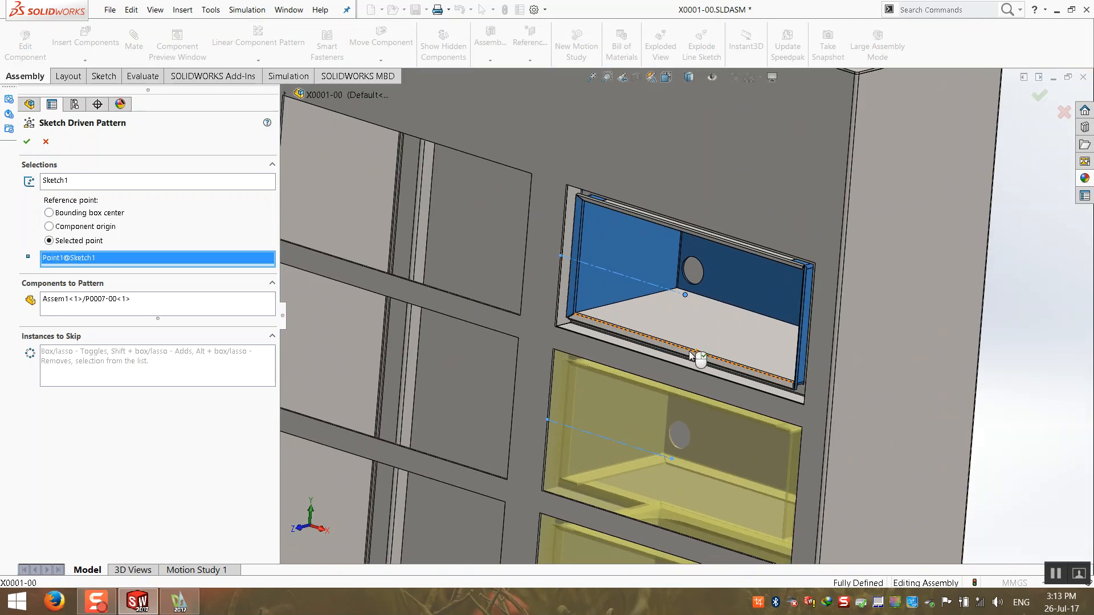
- Check the preview instances in the lower openings, then accept the sketch driven pattern and dismiss the What's Wrong report
{"action": "middle_click_drag", "start_coordinate": [691, 360], "coordinate": [647, 351]}
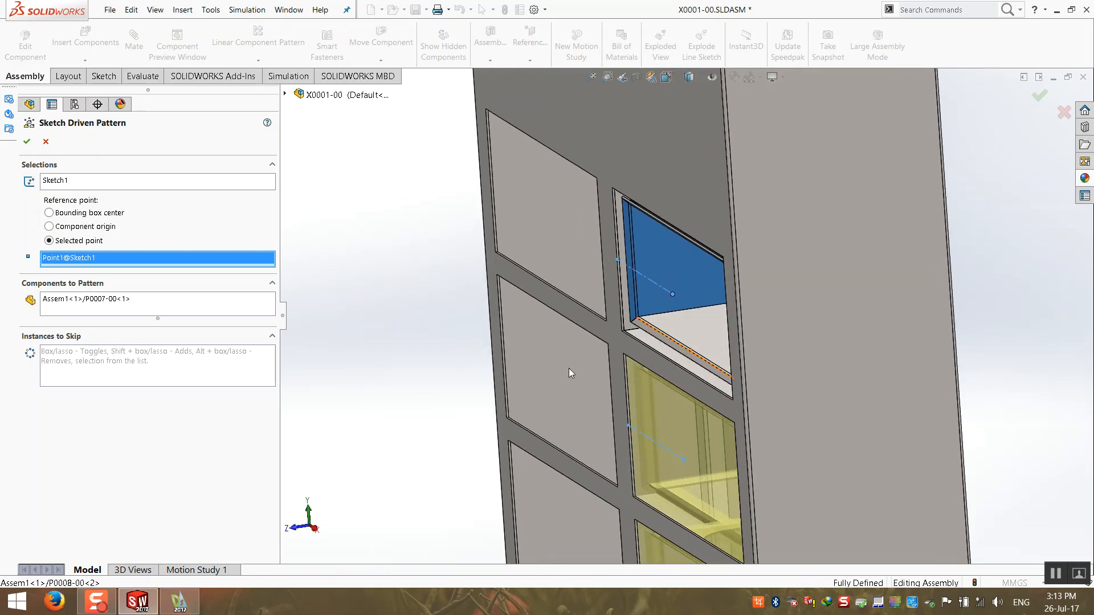
{"action": "scroll", "coordinate": [569, 373], "scroll_direction": "up", "scroll_amount": 3}
{"action": "scroll", "coordinate": [569, 374], "scroll_direction": "up", "scroll_amount": 2}
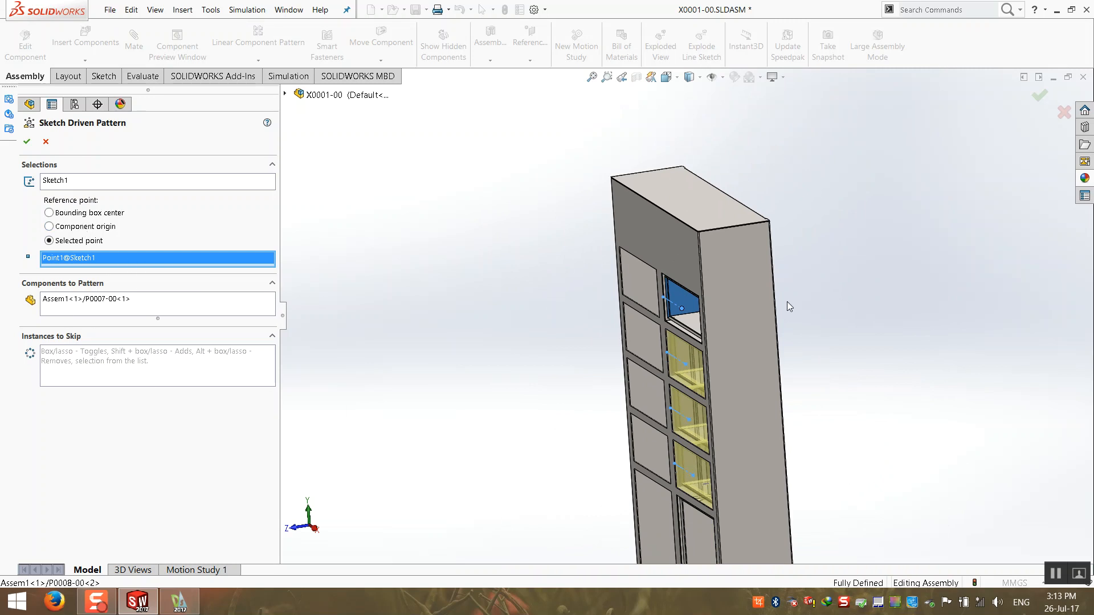
{"action": "scroll", "coordinate": [658, 334], "scroll_direction": "down", "scroll_amount": 2}
{"action": "left_click", "coordinate": [26, 142]}
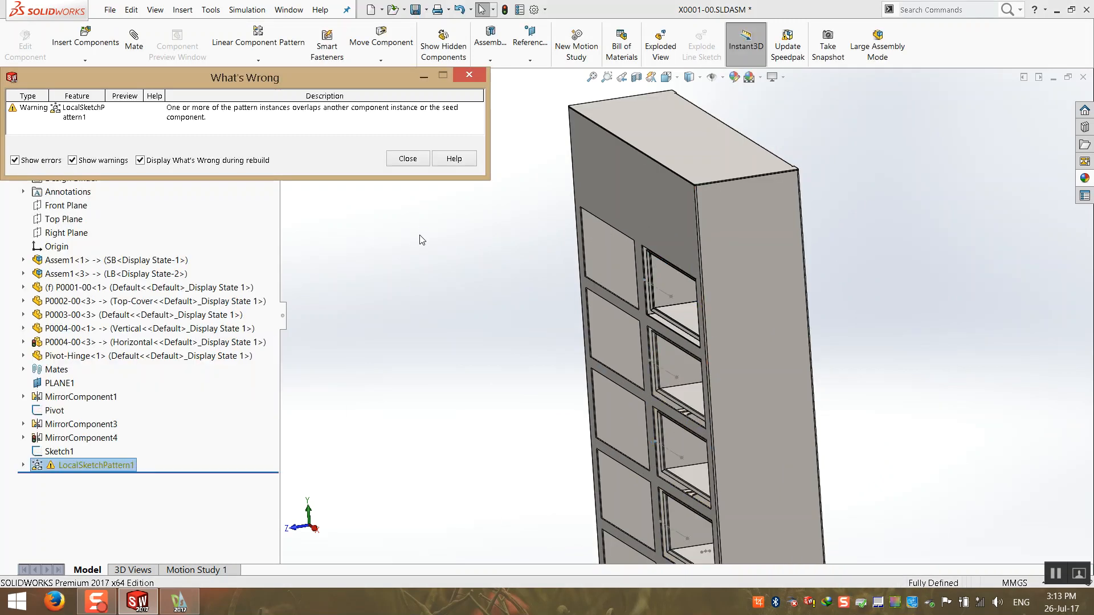
{"action": "left_click", "coordinate": [403, 160]}
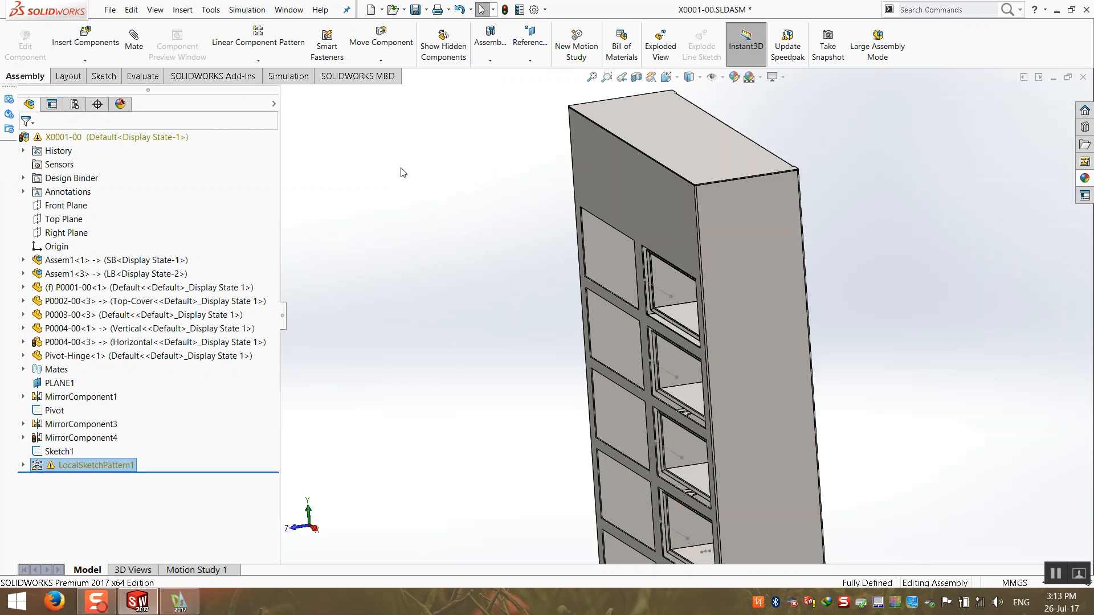
- Turn on perspective display for the cabinet assembly view
{"action": "left_click", "coordinate": [23, 464]}
{"action": "left_click", "coordinate": [23, 466]}
{"action": "scroll", "coordinate": [569, 433], "scroll_direction": "up", "scroll_amount": 5}
{"action": "middle_click_drag", "start_coordinate": [569, 433], "coordinate": [594, 431]}
{"action": "scroll", "coordinate": [576, 435], "scroll_direction": "down", "scroll_amount": 2}
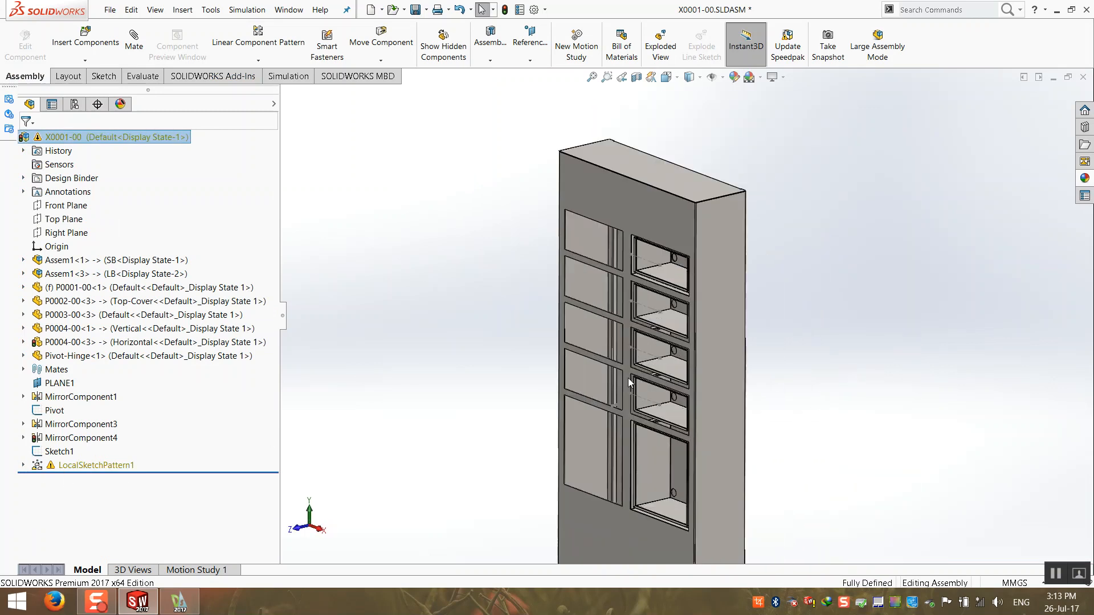
{"action": "left_click", "coordinate": [781, 80]}
{"action": "left_click", "coordinate": [788, 137]}
{"action": "scroll", "coordinate": [806, 342], "scroll_direction": "up", "scroll_amount": 2}
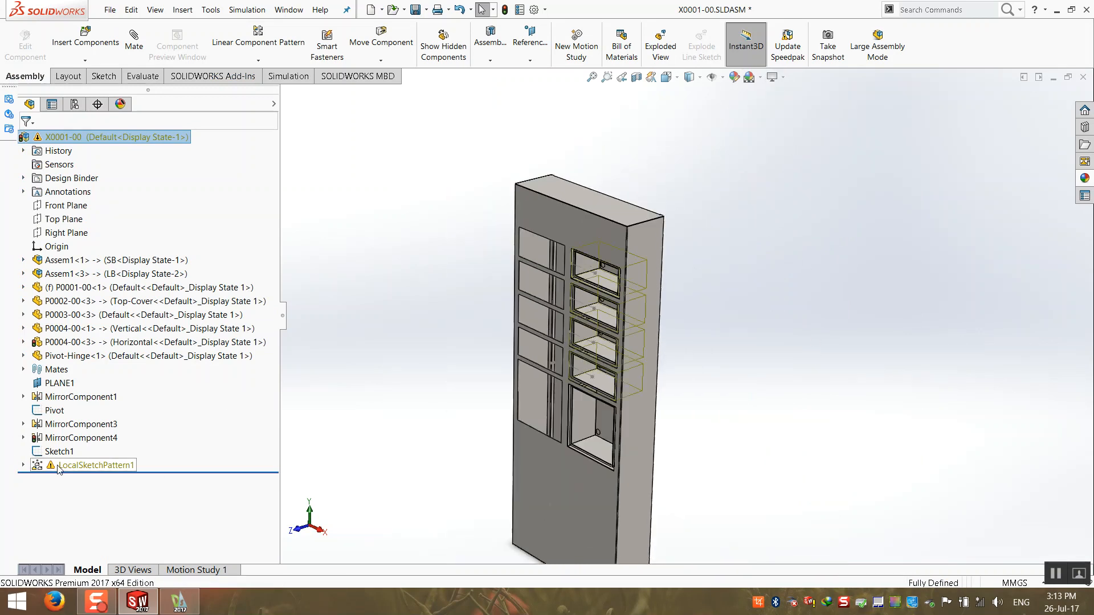
- Examine LocalSketchPattern1's warning details and compare the locations of its four instances with the seed Assem1<1>
{"action": "mouse_move", "coordinate": [46, 468]}
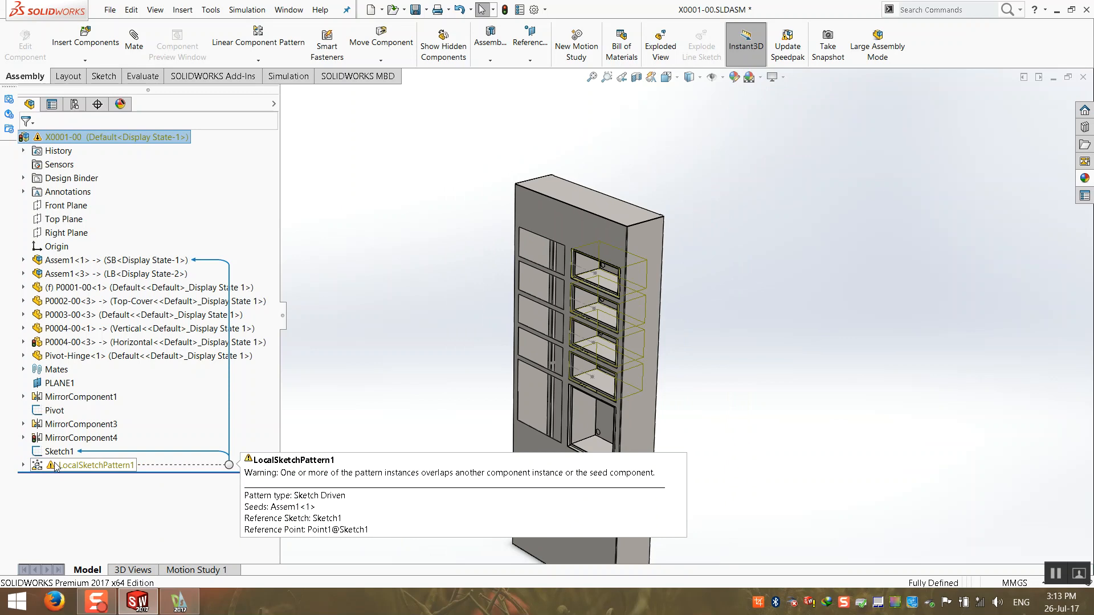
{"action": "left_click", "coordinate": [22, 465]}
{"action": "left_click", "coordinate": [78, 482]}
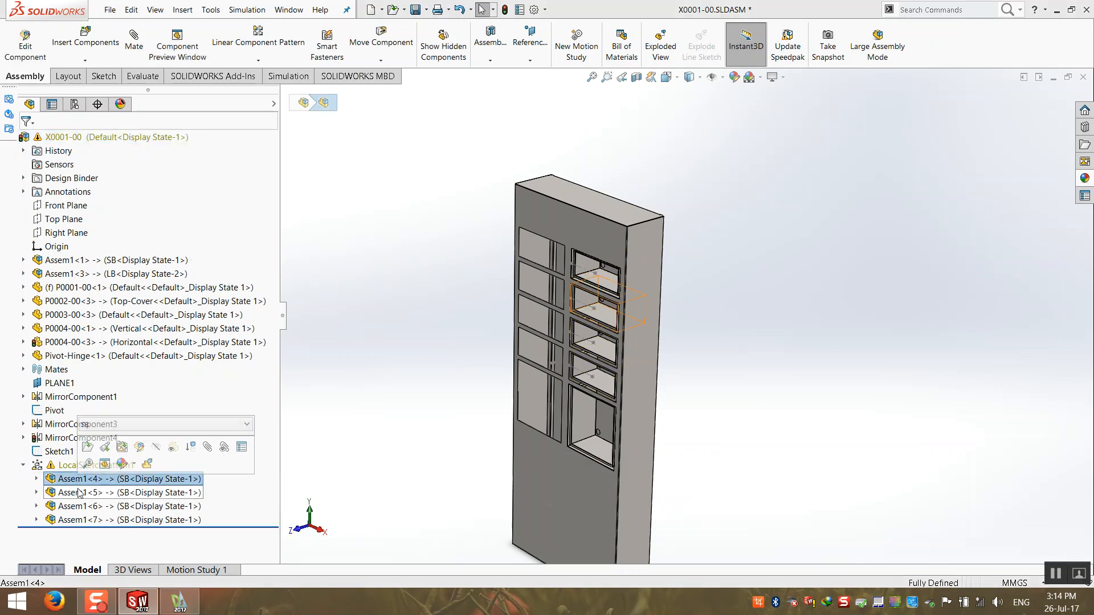
{"action": "left_click", "coordinate": [77, 494]}
{"action": "left_click", "coordinate": [74, 507]}
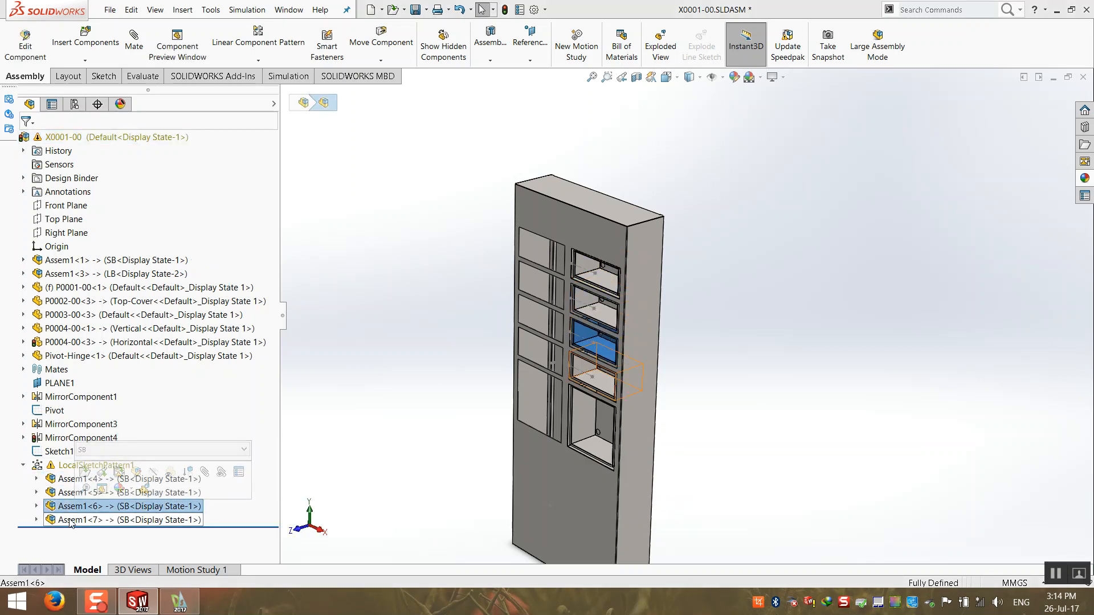
{"action": "left_click", "coordinate": [74, 520]}
{"action": "left_click", "coordinate": [59, 481]}
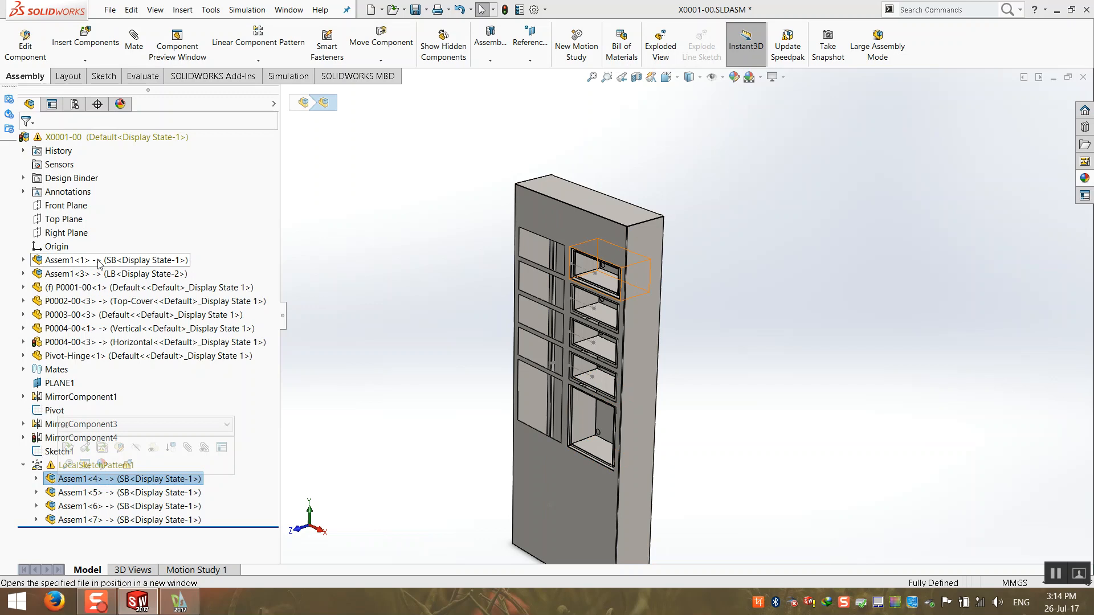
{"action": "left_click", "coordinate": [99, 263]}
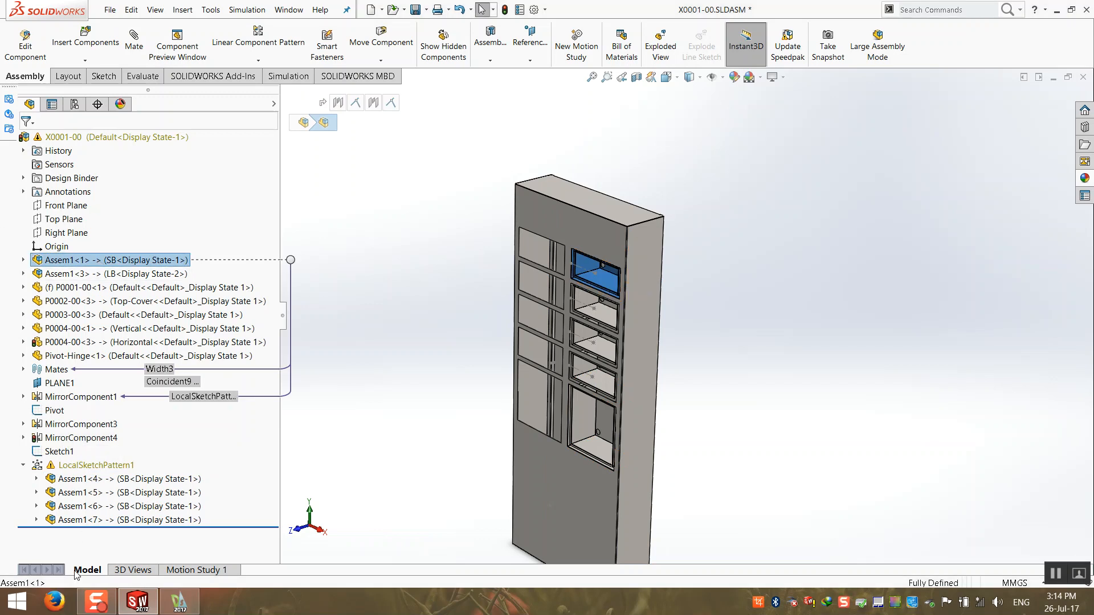
- Try to use Instances to Skip in LocalSketchPattern1 for the duplicate box in the top opening
{"action": "right_click", "coordinate": [86, 466]}
{"action": "left_click", "coordinate": [92, 349]}
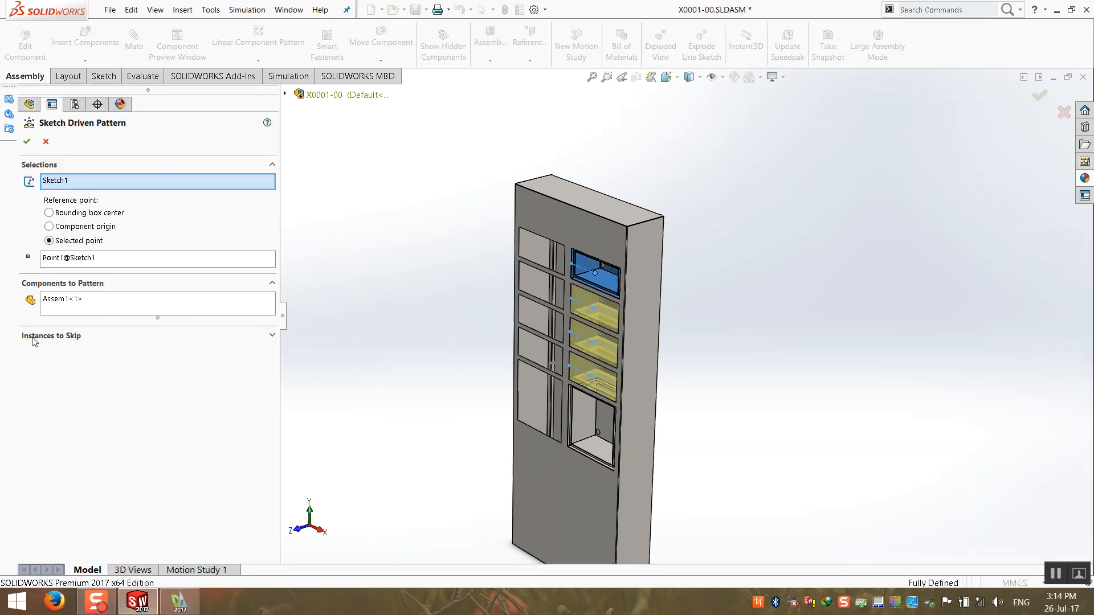
{"action": "left_click", "coordinate": [62, 337]}
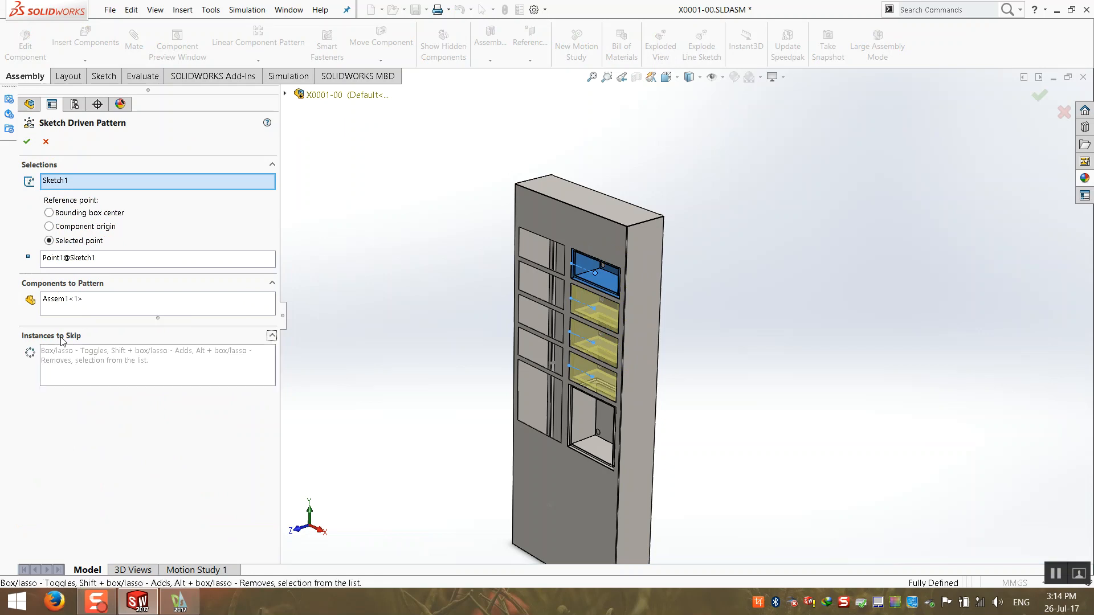
{"action": "left_click", "coordinate": [80, 367]}
{"action": "scroll", "coordinate": [547, 288], "scroll_direction": "down", "scroll_amount": 2}
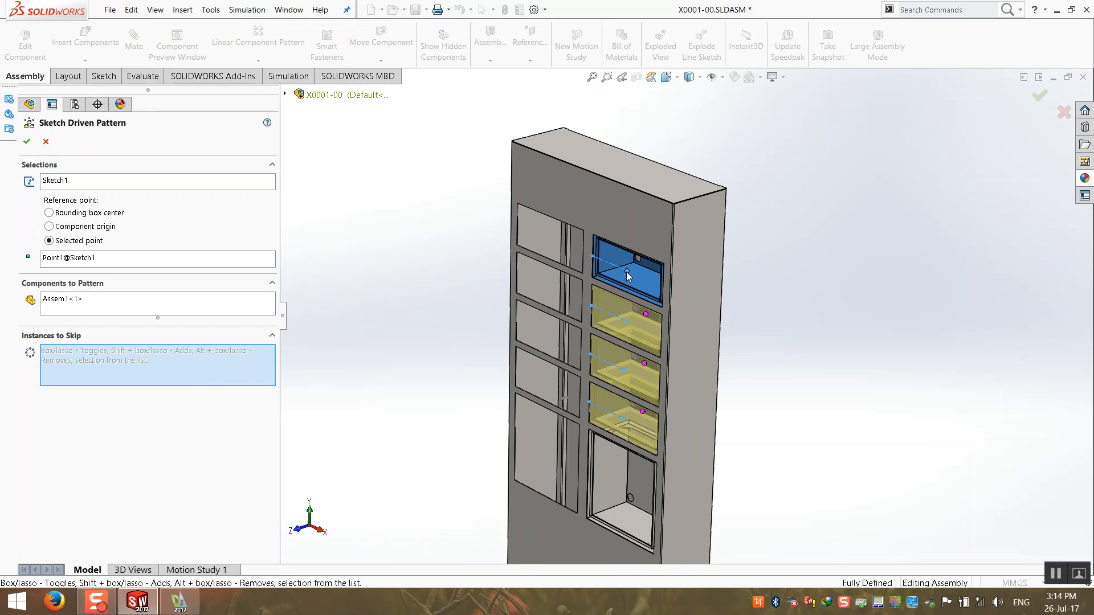
{"action": "left_click", "coordinate": [49, 140]}
- Hide the seed Assem1<1> and recheck LocalSketchPattern1's Instances to Skip at the top opening
{"action": "right_click", "coordinate": [63, 260]}
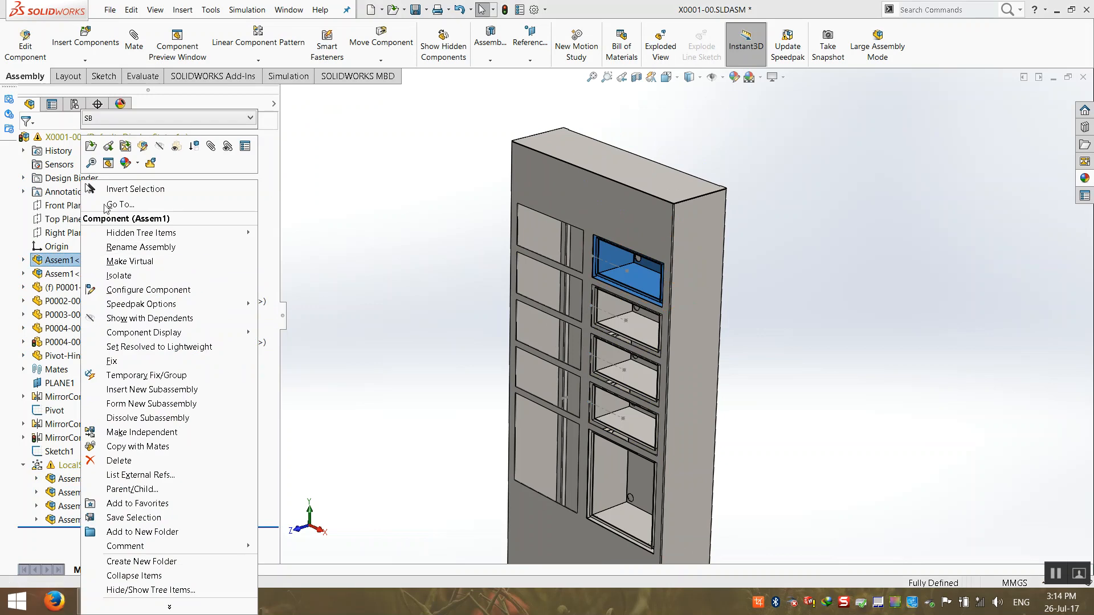
{"action": "left_click", "coordinate": [160, 147]}
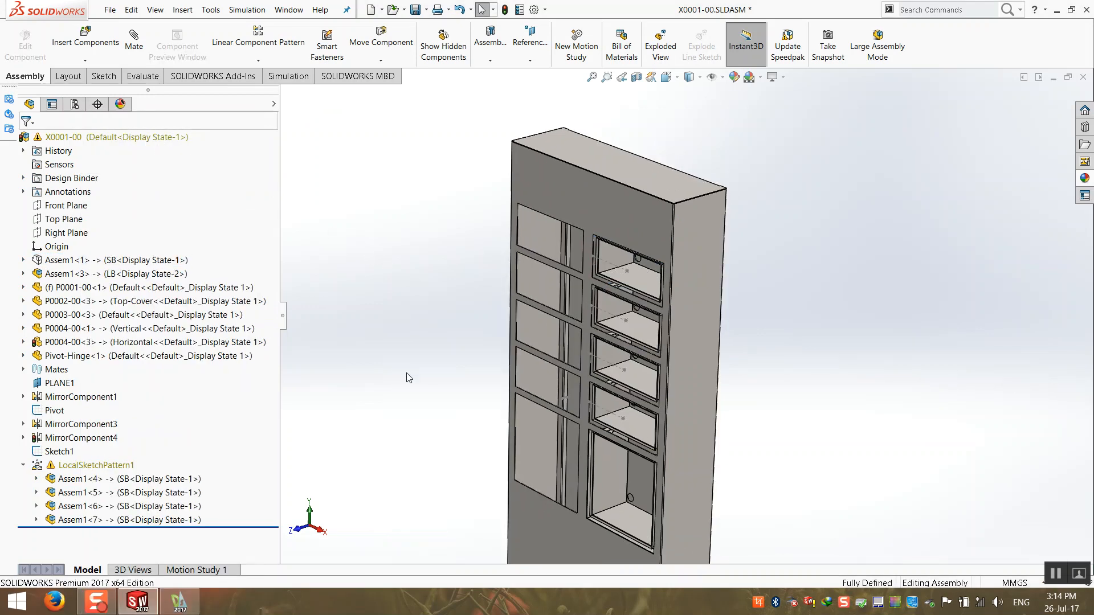
{"action": "right_click", "coordinate": [70, 466]}
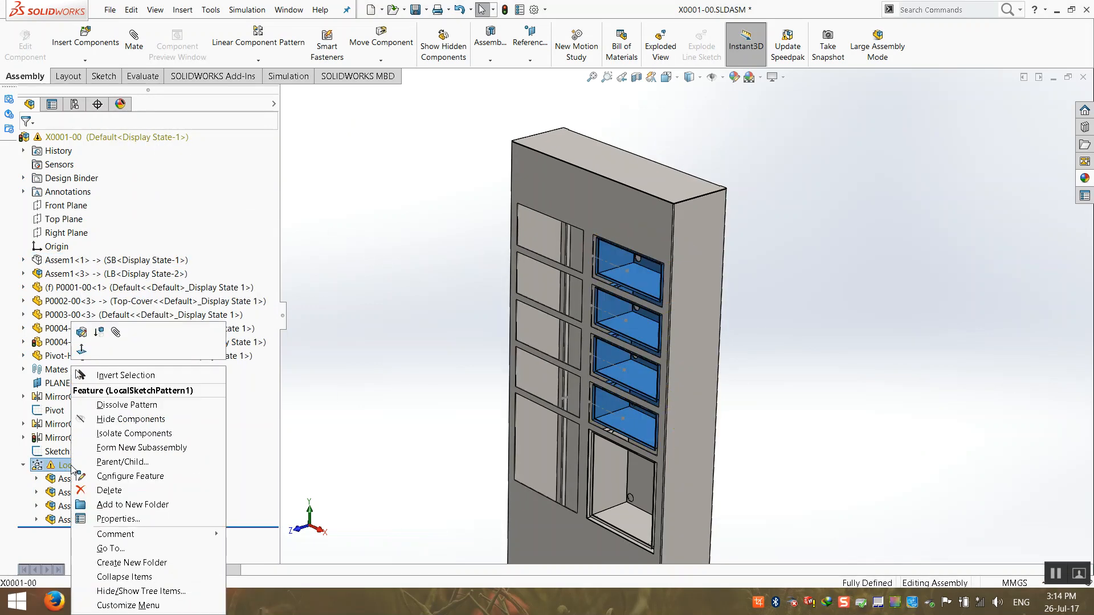
{"action": "left_click", "coordinate": [84, 329]}
{"action": "left_click", "coordinate": [101, 309]}
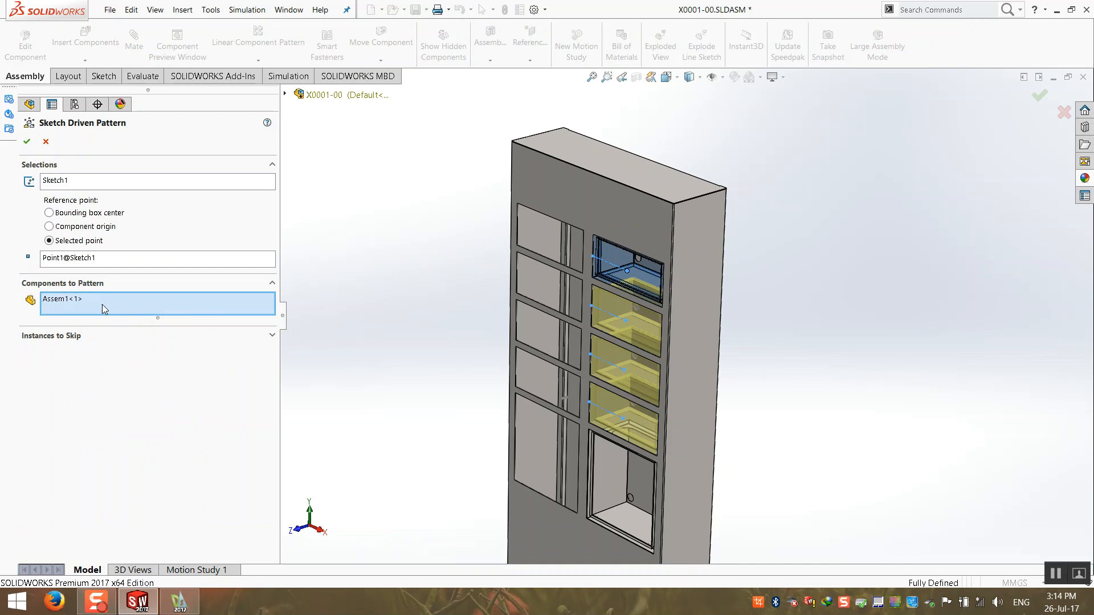
{"action": "left_click", "coordinate": [73, 336]}
{"action": "left_click", "coordinate": [75, 339]}
{"action": "left_click", "coordinate": [76, 341]}
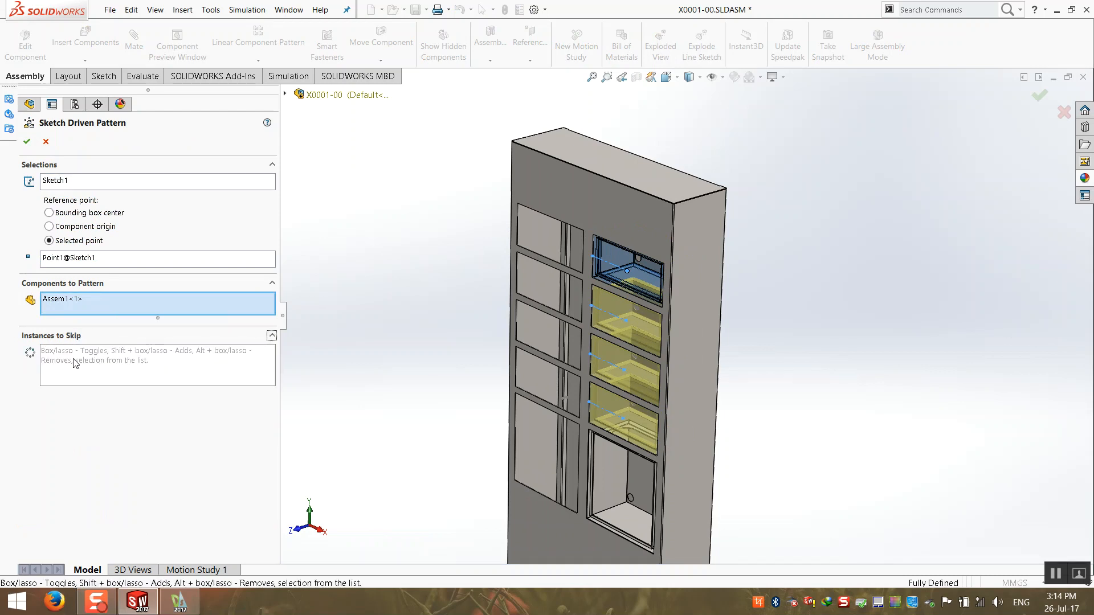
{"action": "left_click", "coordinate": [74, 363]}
{"action": "scroll", "coordinate": [604, 240], "scroll_direction": "down", "scroll_amount": 6}
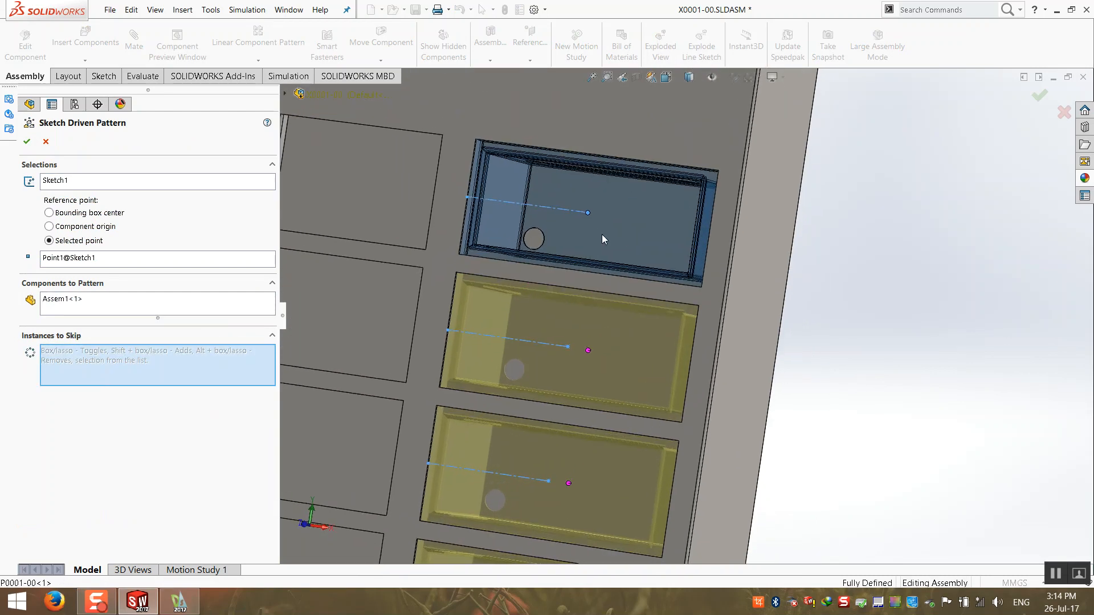
{"action": "scroll", "coordinate": [588, 216], "scroll_direction": "up", "scroll_amount": 5}
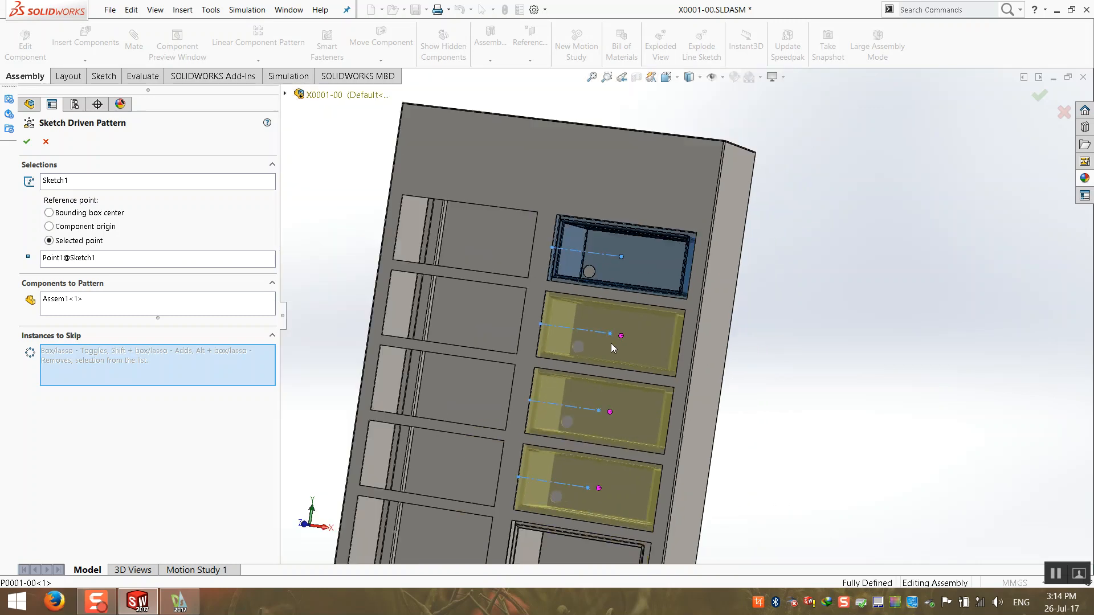
{"action": "left_click", "coordinate": [27, 142]}
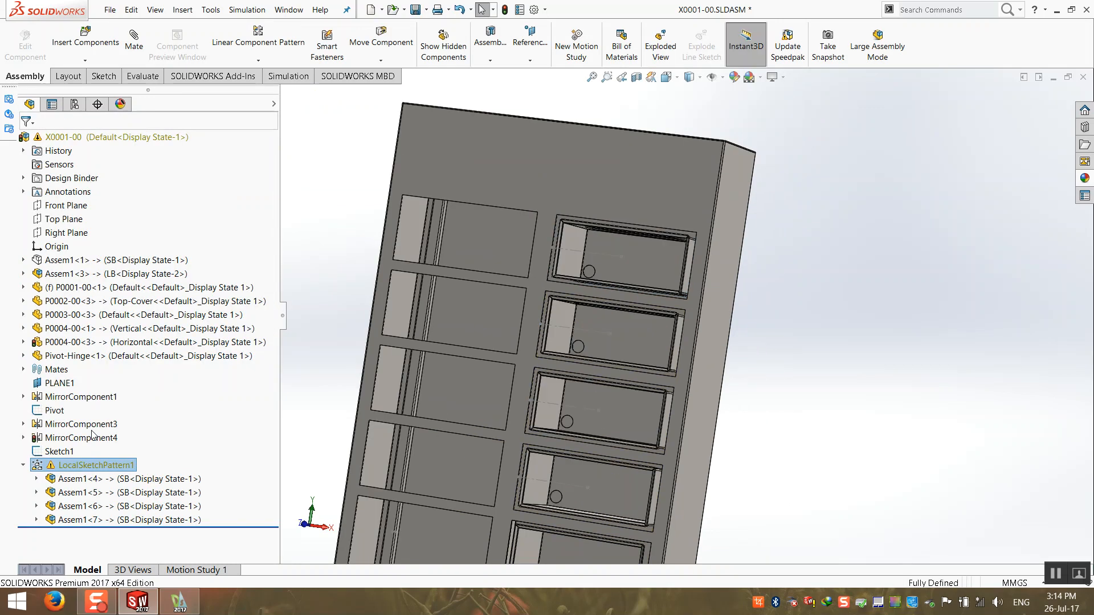
- Delete the duplicate instance Assem1<4> from LocalSketchPattern1
{"action": "left_click", "coordinate": [95, 480]}
{"action": "key", "text": "Delete"}
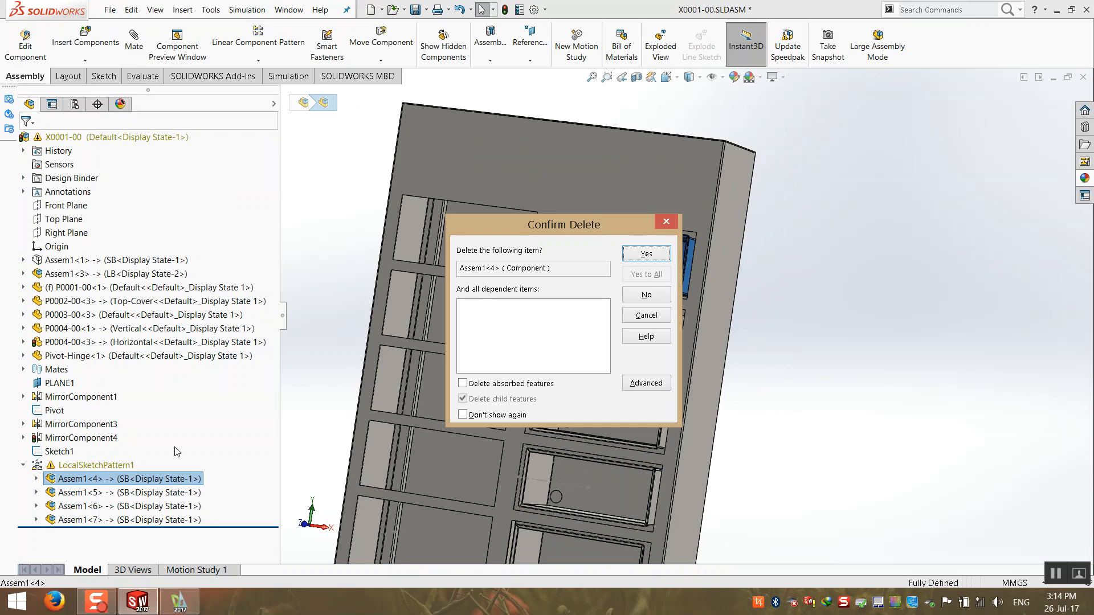
{"action": "left_click", "coordinate": [646, 253]}
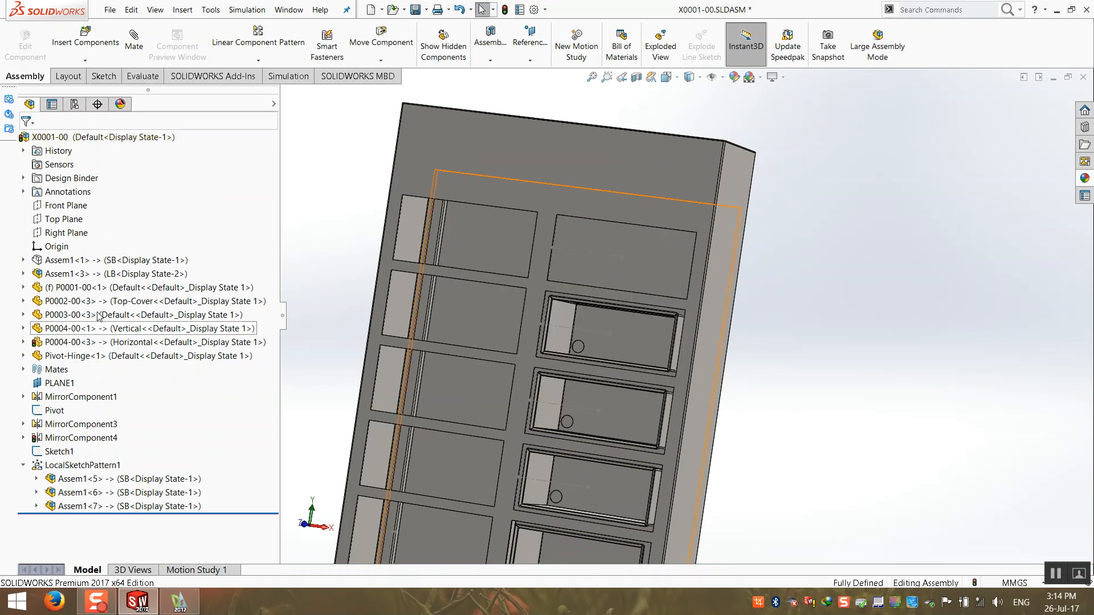
- Show the hidden seed Assem1<1> in the top opening and collapse LocalSketchPattern1
{"action": "right_click", "coordinate": [74, 259]}
{"action": "left_click", "coordinate": [151, 148]}
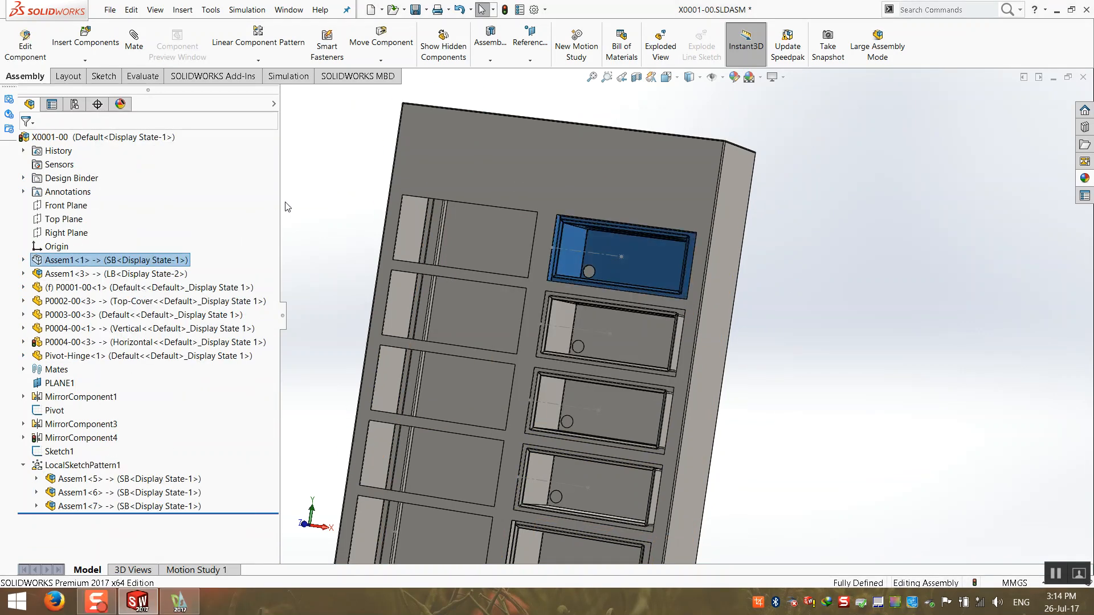
{"action": "left_click", "coordinate": [378, 254]}
{"action": "scroll", "coordinate": [668, 320], "scroll_direction": "up", "scroll_amount": 3}
{"action": "left_click", "coordinate": [22, 464]}
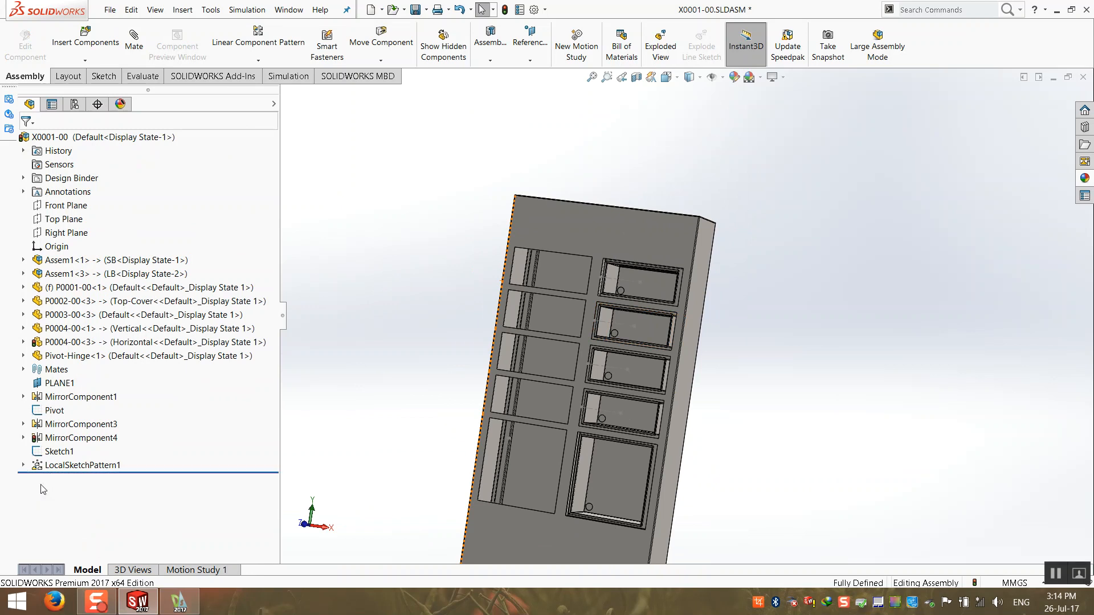
- Save the X0001-00 cabinet assembly
{"action": "key", "text": "z"}
{"action": "middle_click_drag", "start_coordinate": [497, 490], "coordinate": [433, 474]}
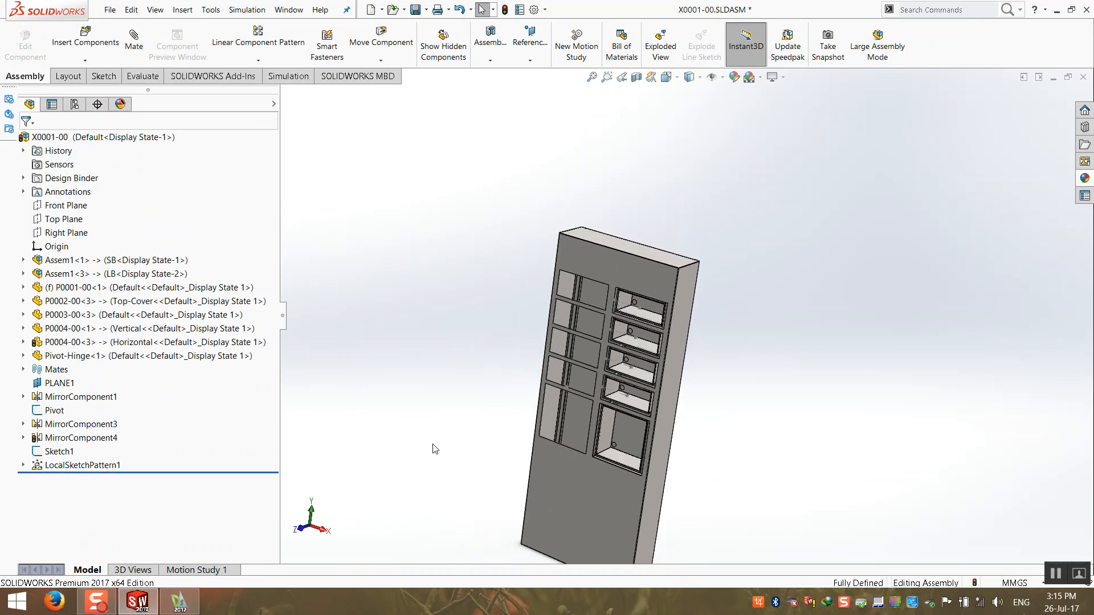
{"action": "key", "text": "ctrl+s"}
{"action": "middle_click_drag", "start_coordinate": [453, 368], "coordinate": [558, 456]}
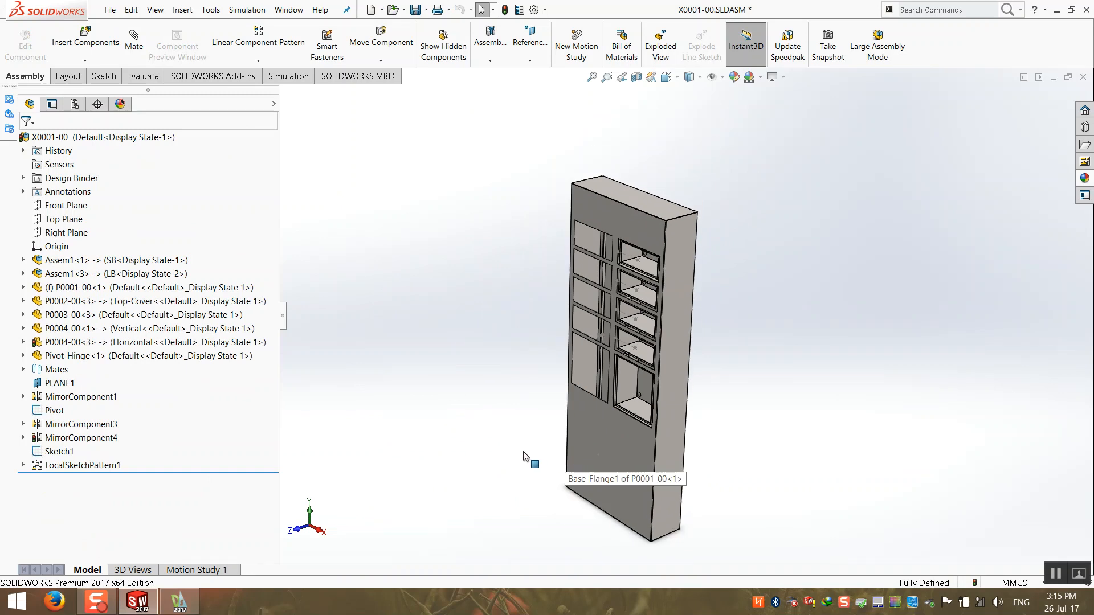
- Save the cabinet assembly again and examine up close how the boxes sit in the upper openings
{"action": "key", "text": "ctrl+s"}
{"action": "left_click", "coordinate": [550, 239]}
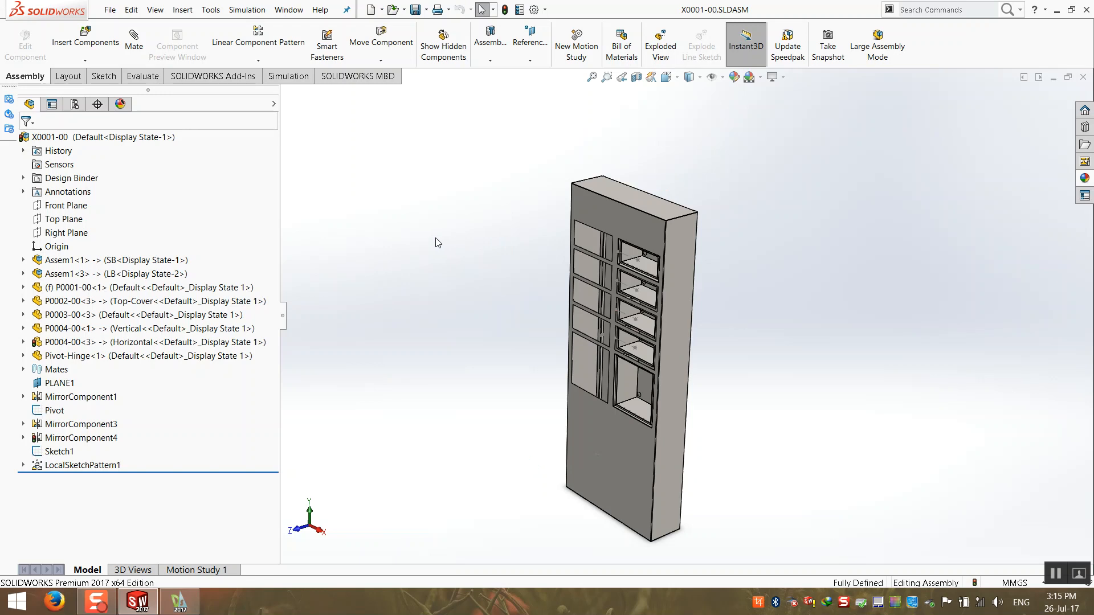
{"action": "middle_click_drag", "start_coordinate": [593, 411], "coordinate": [621, 380]}
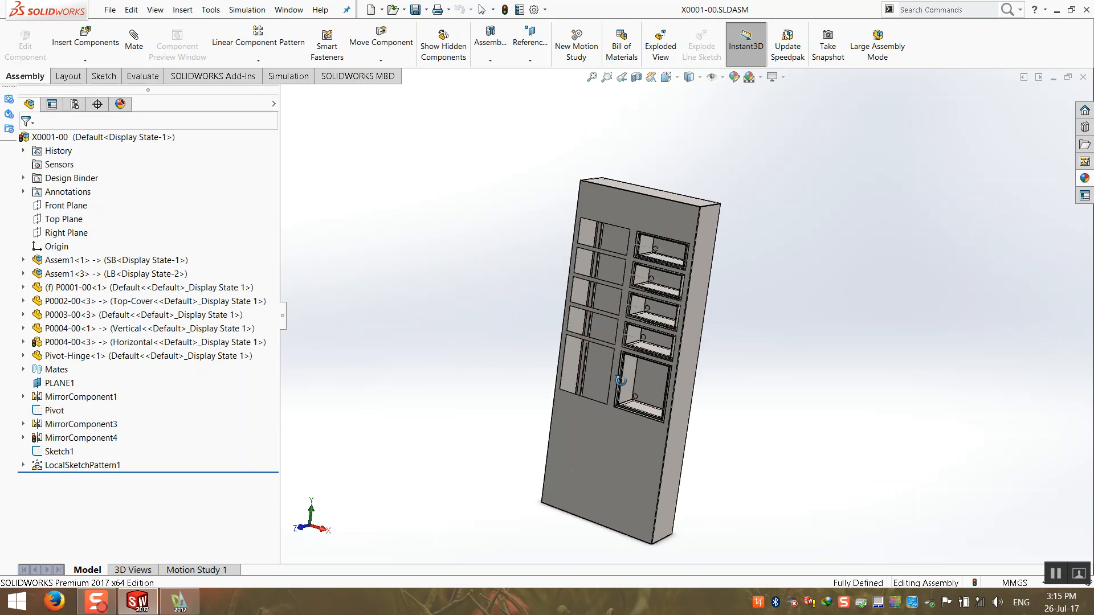
{"action": "scroll", "coordinate": [659, 271], "scroll_direction": "down", "scroll_amount": 10}
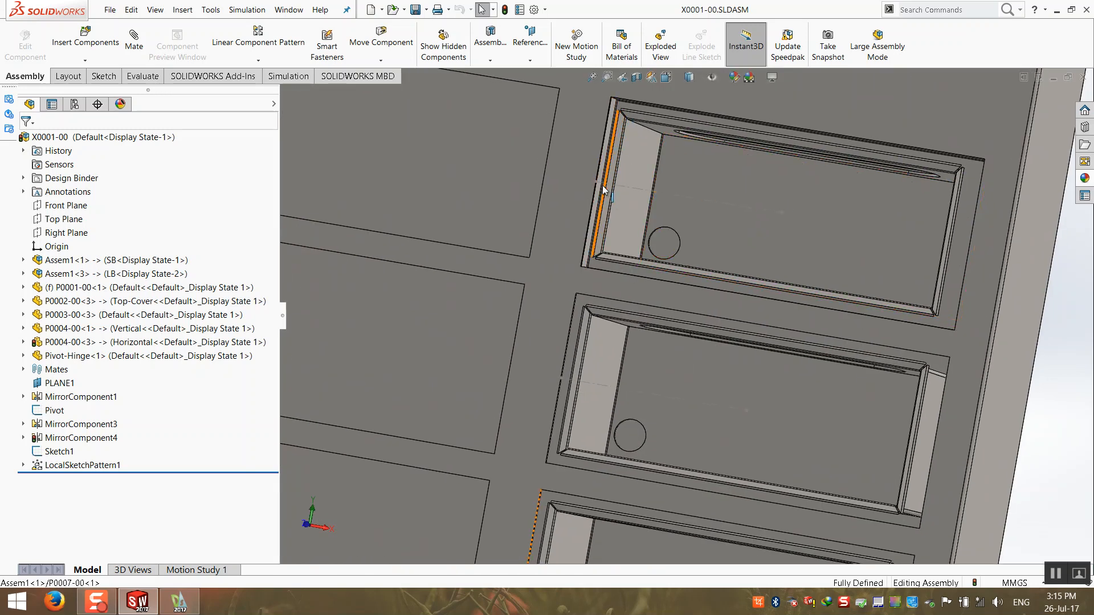
{"action": "scroll", "coordinate": [597, 210], "scroll_direction": "up", "scroll_amount": 3}
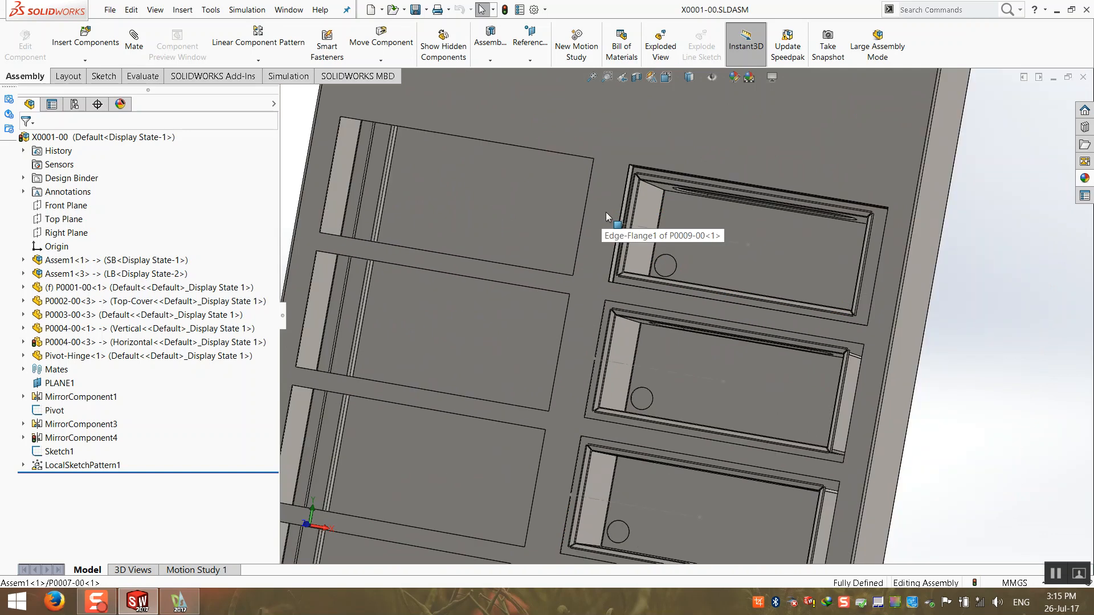
{"action": "scroll", "coordinate": [606, 208], "scroll_direction": "down", "scroll_amount": 2}
{"action": "scroll", "coordinate": [606, 206], "scroll_direction": "up", "scroll_amount": 1}
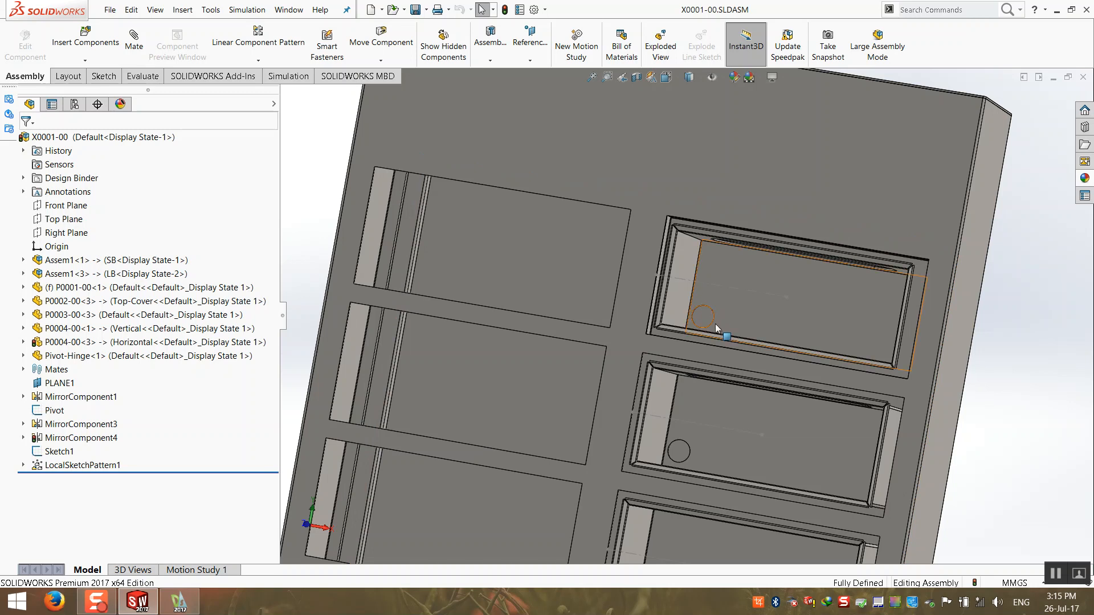
{"action": "middle_click_drag", "start_coordinate": [613, 316], "coordinate": [671, 298]}
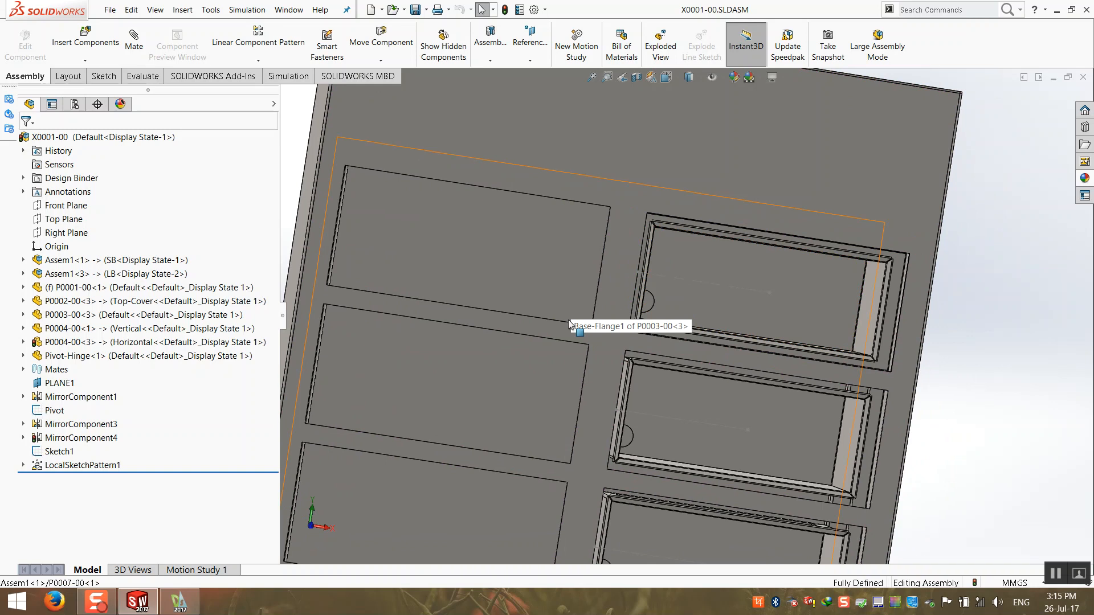
{"action": "key", "text": "ctrl+7"}
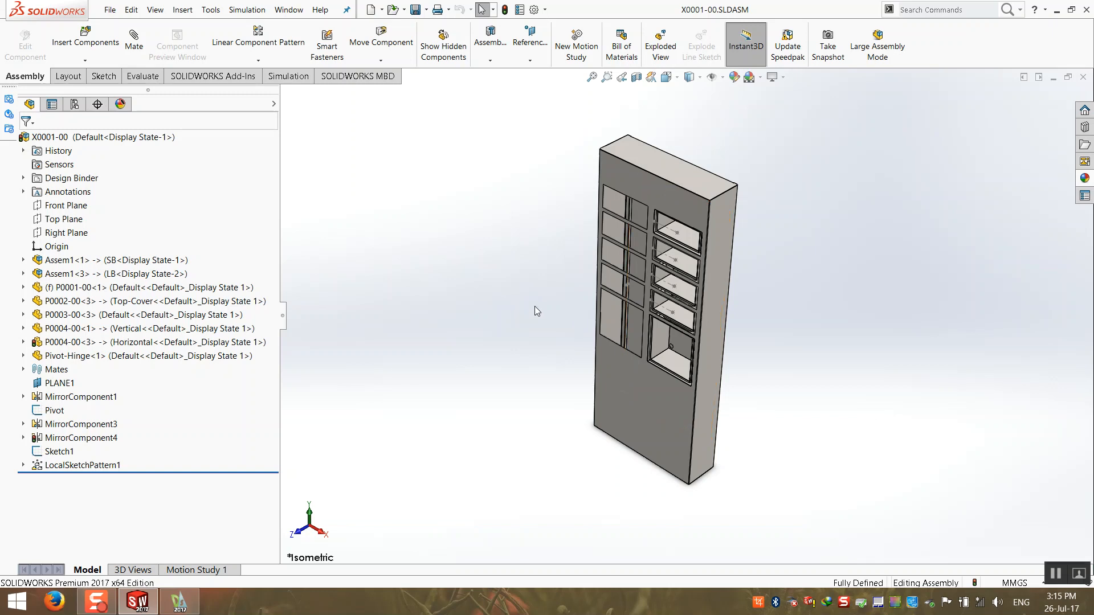
- Save and close the cabinet assembly, and create a new assembly without inserting any existing component
{"action": "key", "text": "ctrl+s"}
{"action": "left_click", "coordinate": [551, 243]}
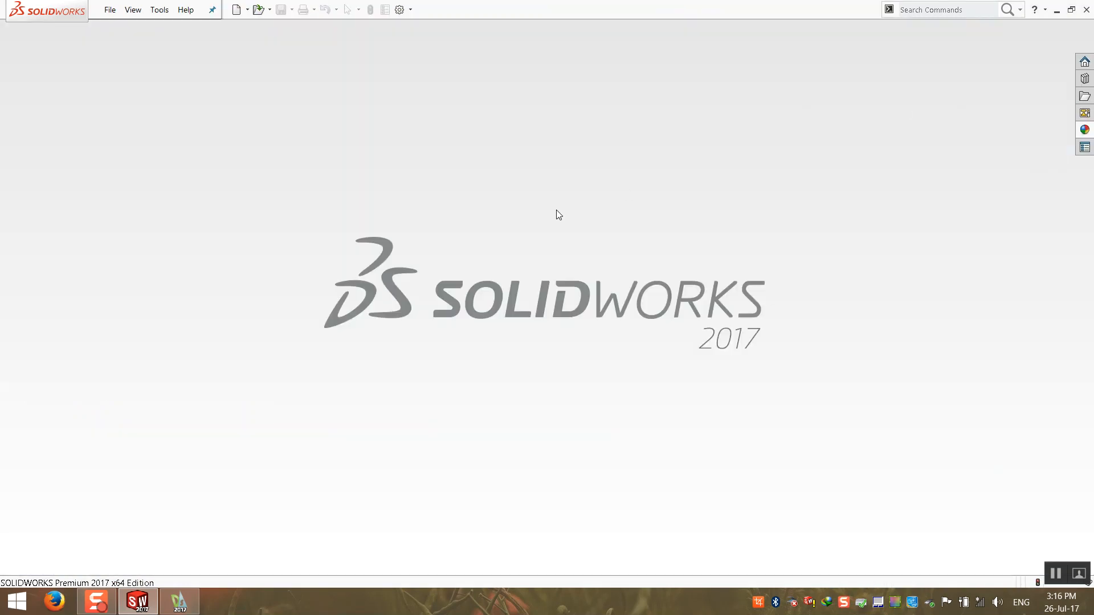
{"action": "left_click", "coordinate": [110, 10]}
{"action": "left_click", "coordinate": [122, 28]}
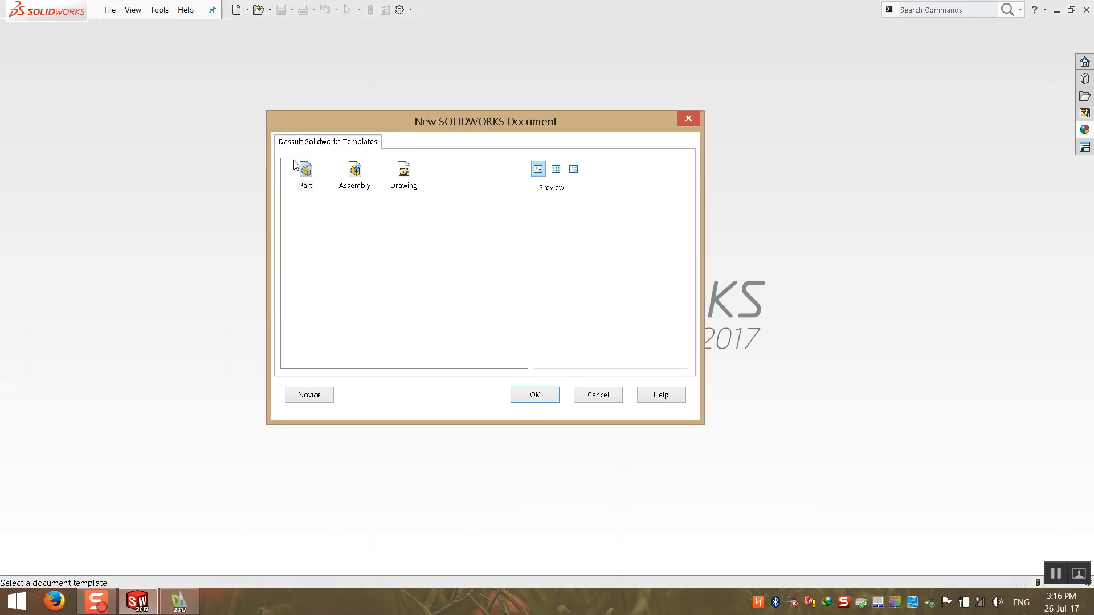
{"action": "double_click", "coordinate": [353, 172]}
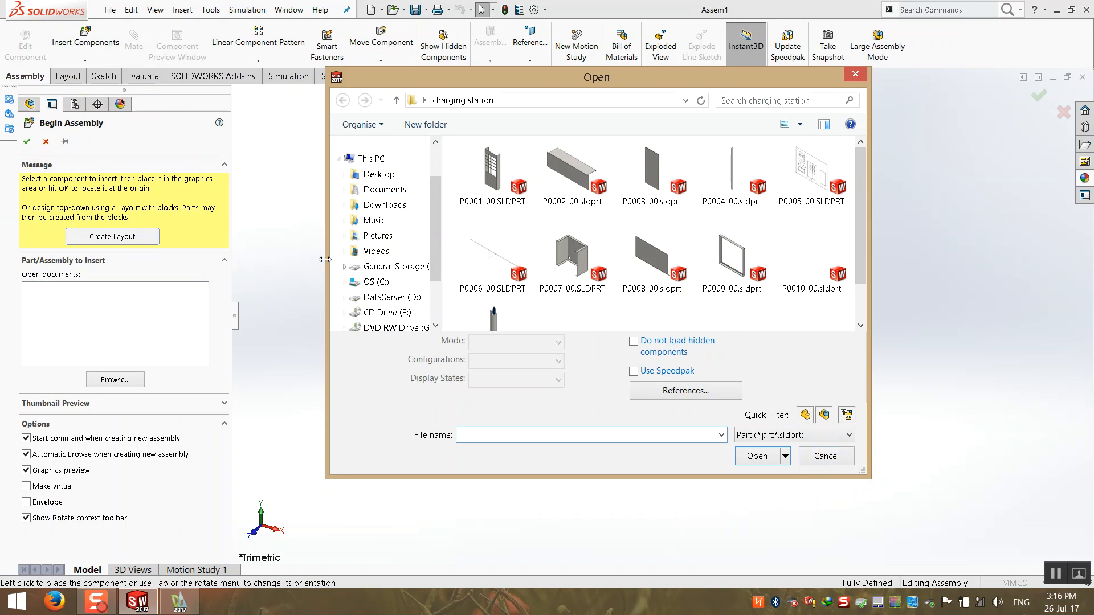
{"action": "left_click", "coordinate": [837, 462]}
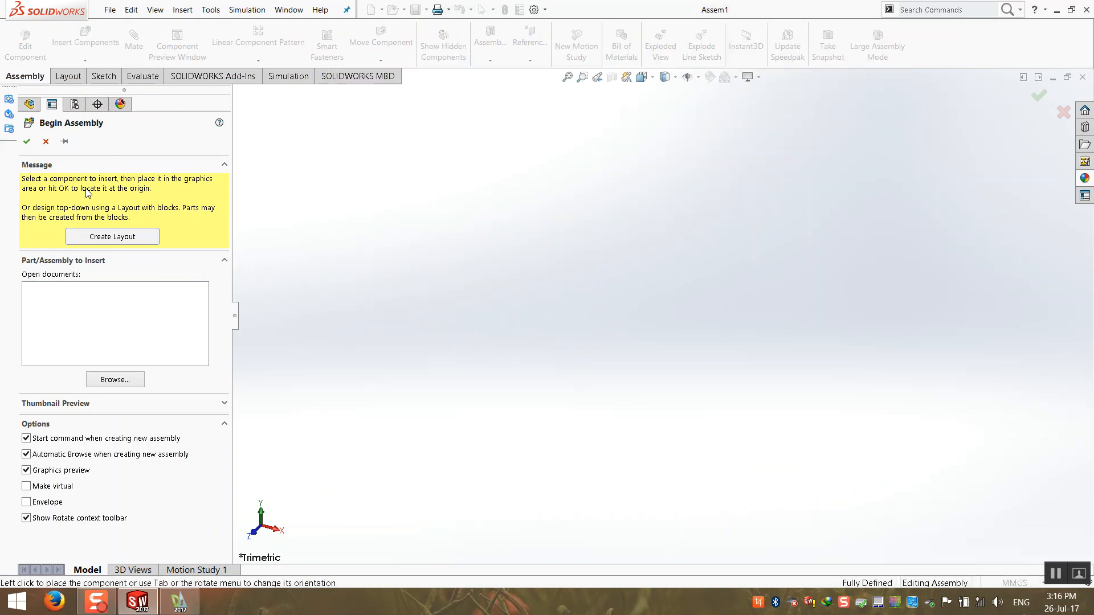
{"action": "left_click", "coordinate": [32, 143]}
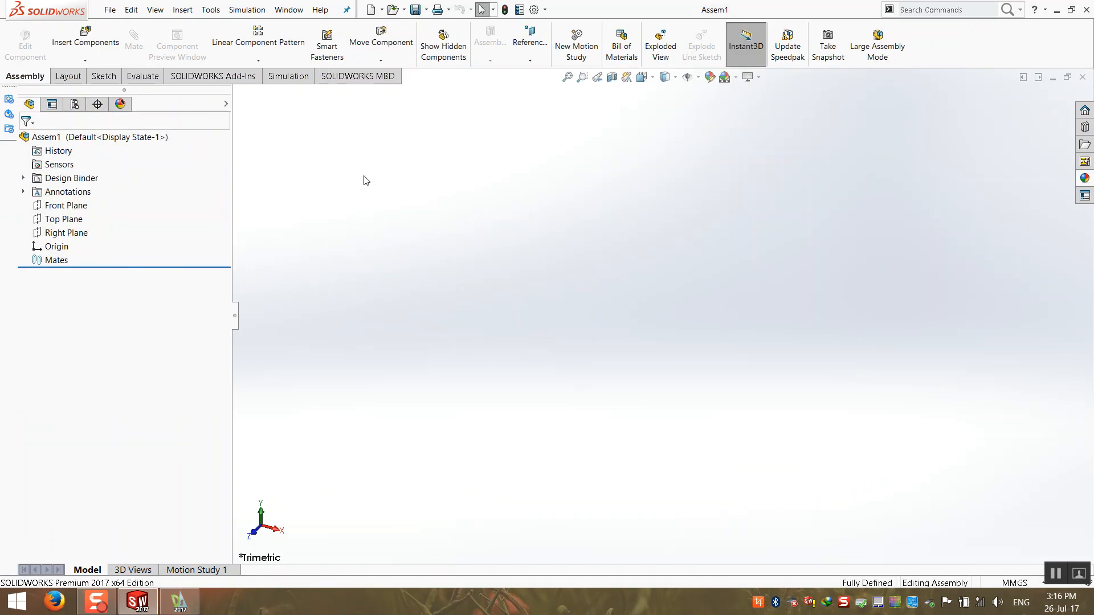
- Insert a new part into the assembly and place it on the Top Plane
{"action": "left_click", "coordinate": [85, 60]}
{"action": "left_click", "coordinate": [86, 89]}
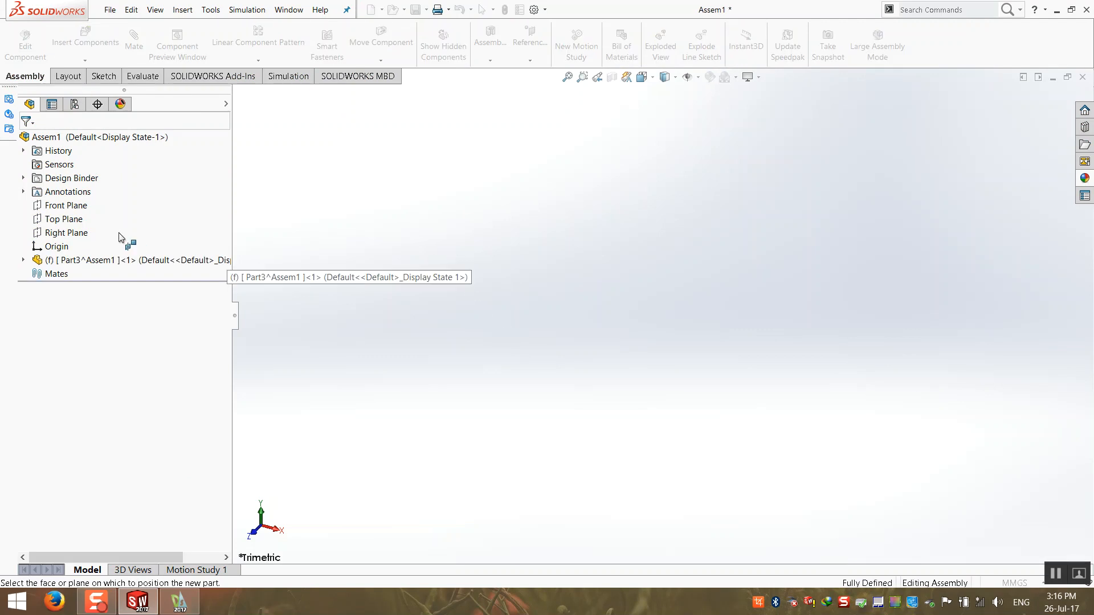
{"action": "left_click", "coordinate": [68, 220]}
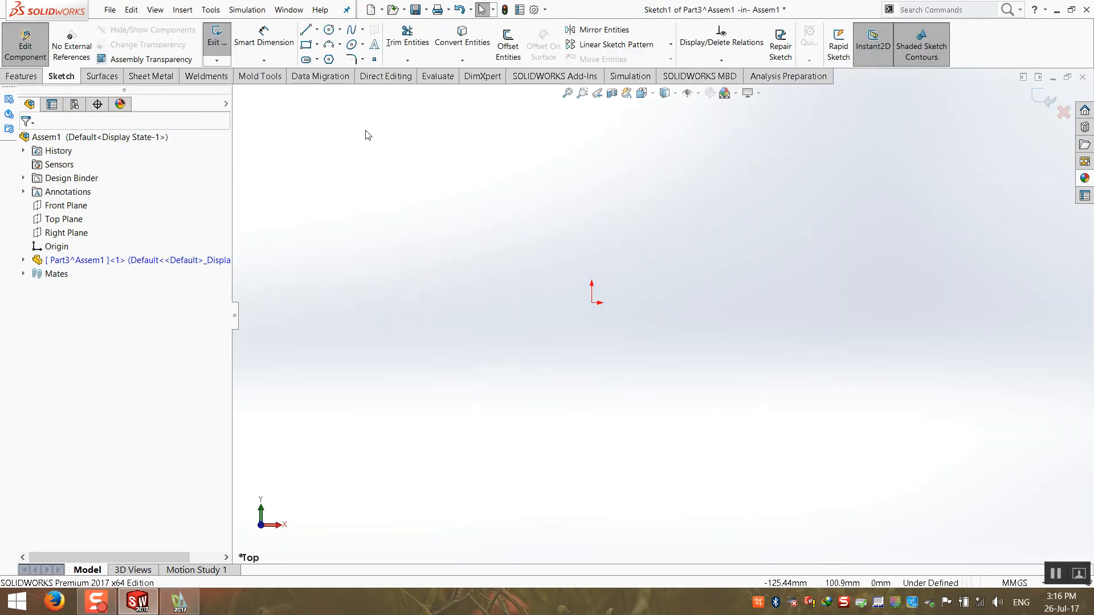
- Sketch a horizontal centerpoint straight slot level with the origin, about 220 mm between arc centres and 83 mm wide
{"action": "left_click", "coordinate": [307, 49]}
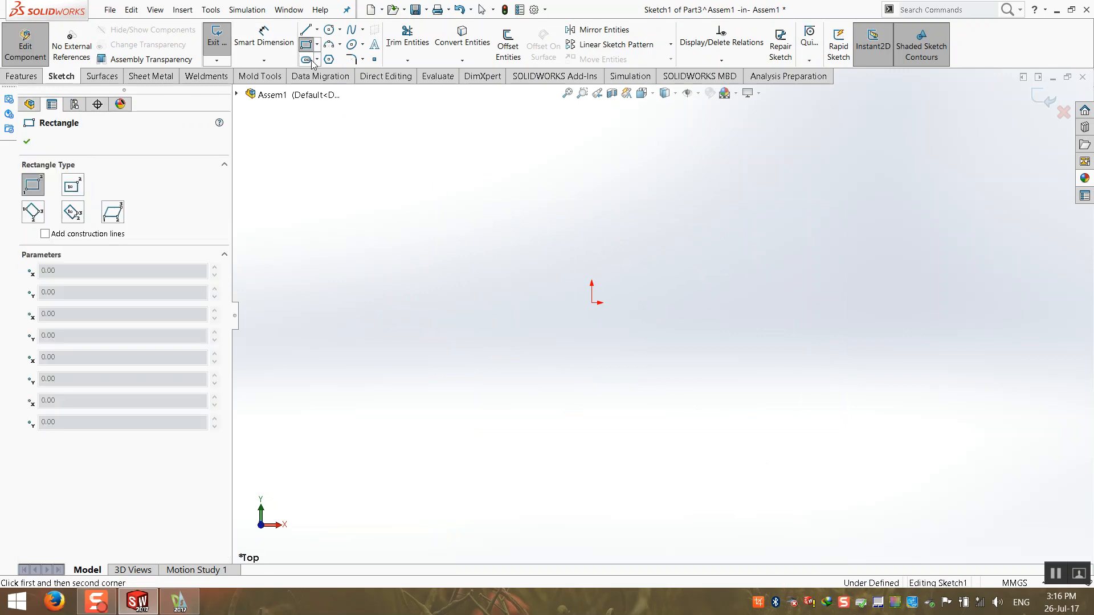
{"action": "left_click", "coordinate": [306, 58]}
{"action": "left_click", "coordinate": [861, 303]}
{"action": "left_click", "coordinate": [702, 302]}
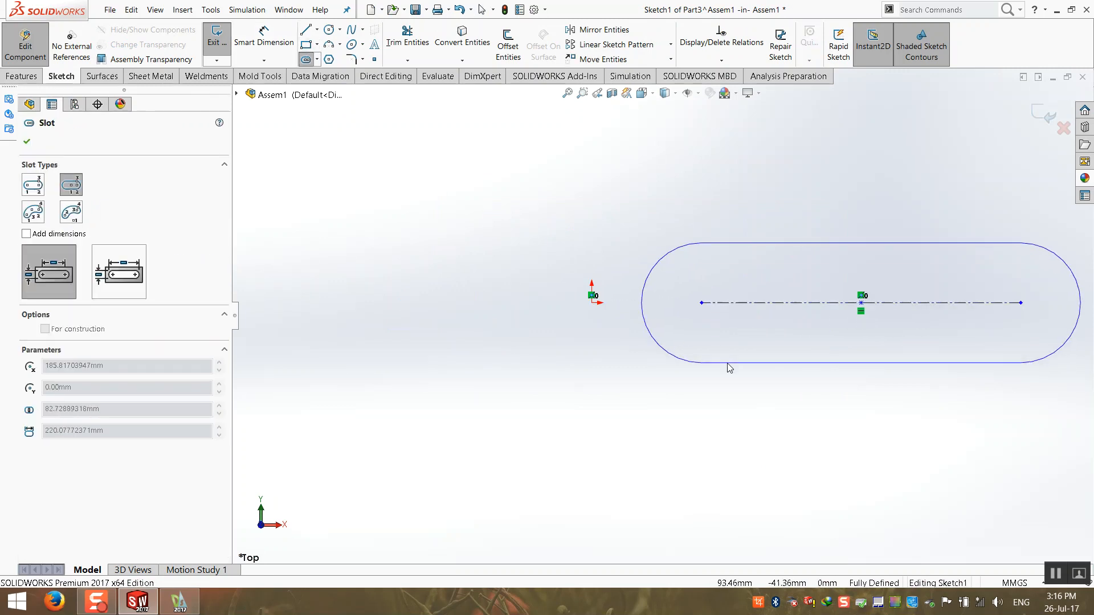
{"action": "left_click", "coordinate": [727, 363]}
{"action": "scroll", "coordinate": [726, 365], "scroll_direction": "up", "scroll_amount": 2}
{"action": "key", "text": "Escape"}
{"action": "scroll", "coordinate": [809, 319], "scroll_direction": "down", "scroll_amount": 2}
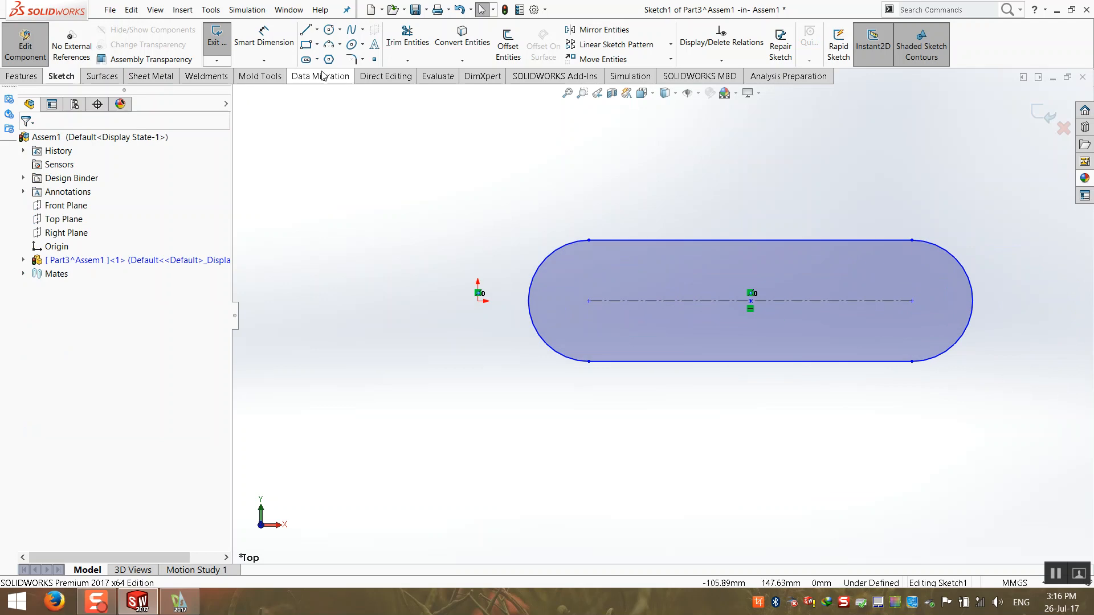
- Draw a circle on each arc centre of the slot, about 23 mm radius at the left and 21 mm at the right
{"action": "left_click", "coordinate": [329, 29]}
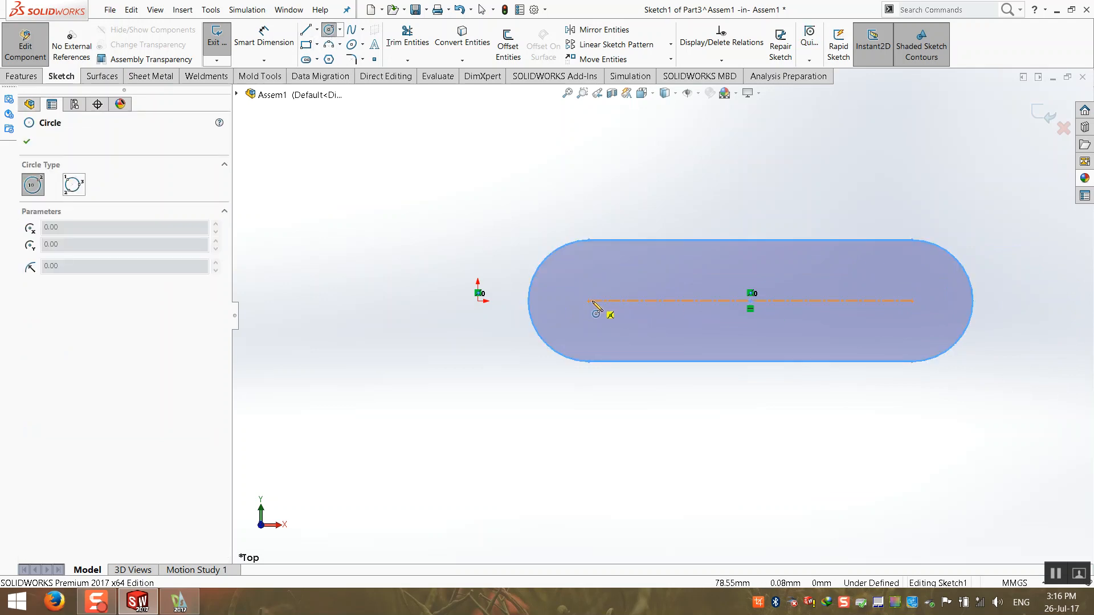
{"action": "left_click", "coordinate": [589, 301]}
{"action": "key", "text": "Escape"}
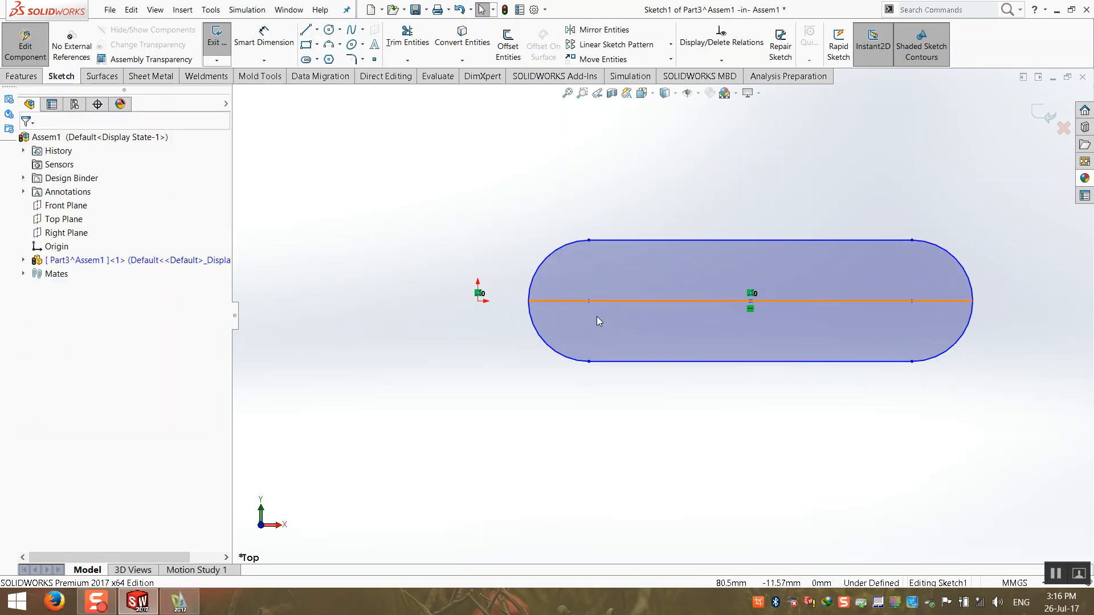
{"action": "left_click", "coordinate": [329, 29]}
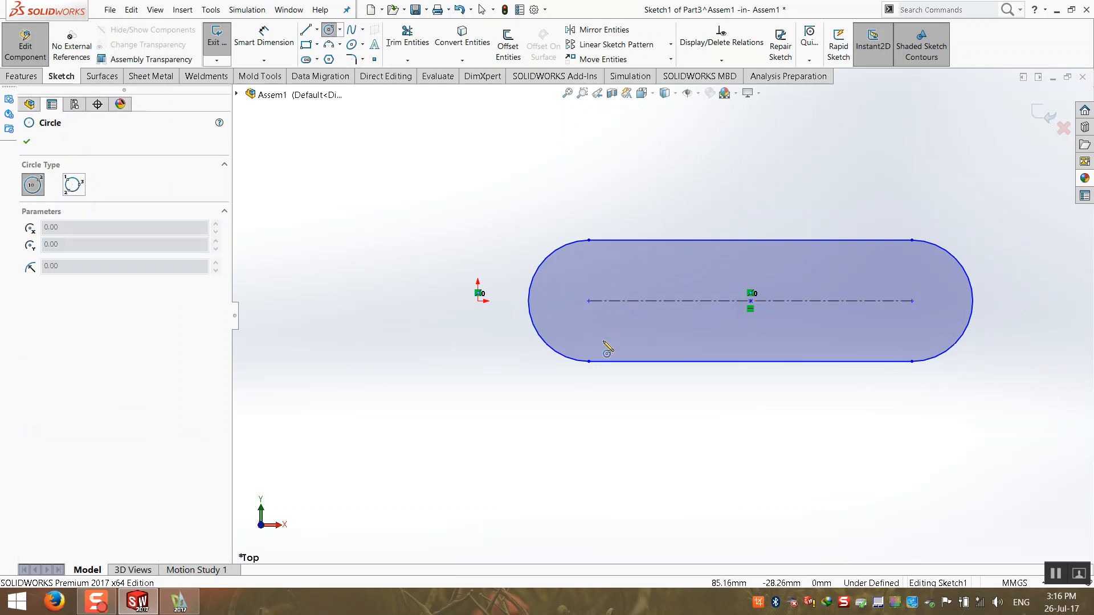
{"action": "left_click", "coordinate": [589, 301]}
{"action": "left_click", "coordinate": [593, 334]}
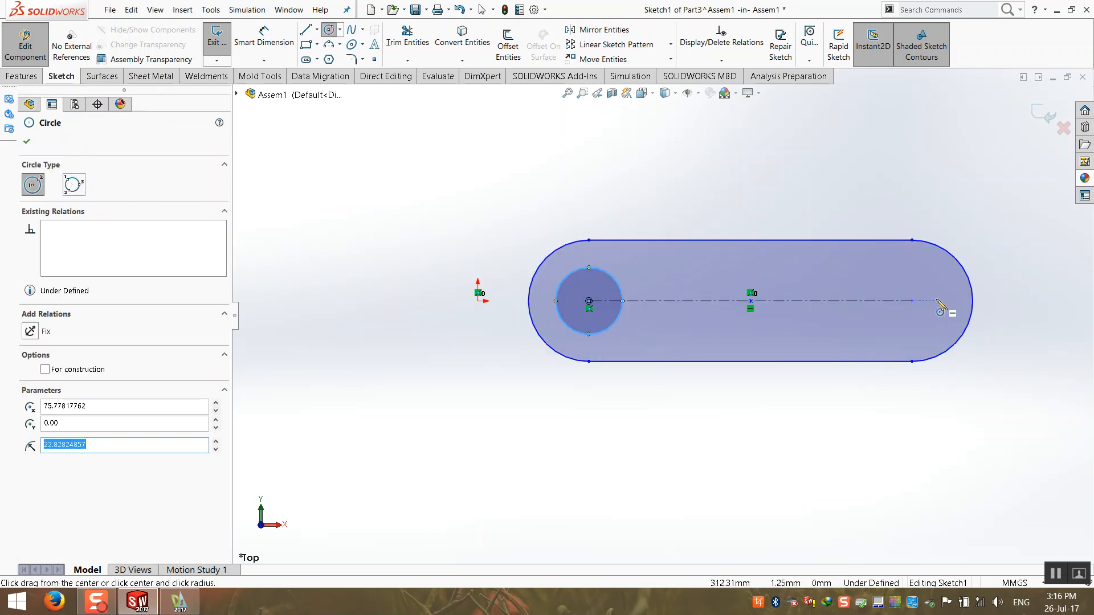
{"action": "left_click", "coordinate": [912, 301]}
{"action": "left_click", "coordinate": [906, 330]}
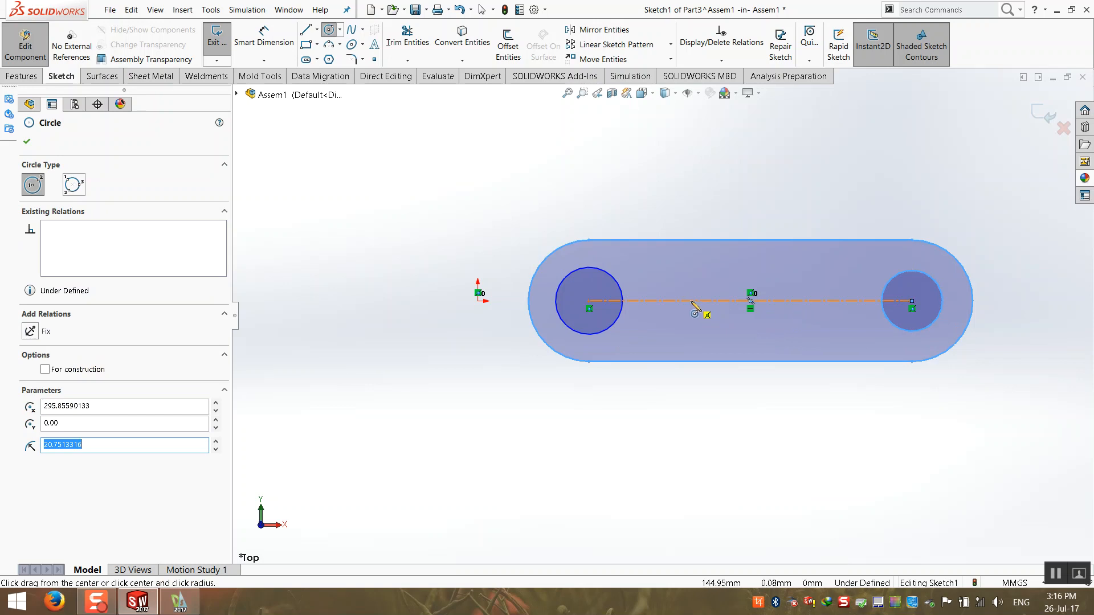
{"action": "key", "text": "Escape"}
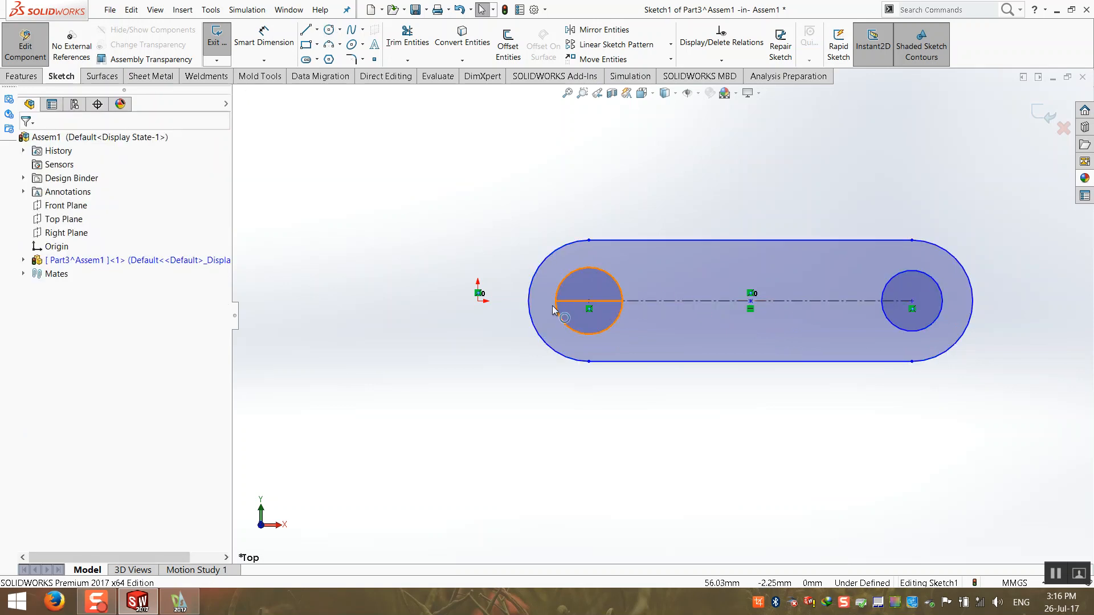
- Shorten the slot by moving its left arc centre and midpoint closer to the right end
{"action": "left_click_drag", "start_coordinate": [589, 301], "coordinate": [711, 302]}
{"action": "mouse_move", "coordinate": [812, 302]}
{"action": "left_mouse_down"}
{"action": "mouse_move", "coordinate": [760, 303]}
{"action": "mouse_move", "coordinate": [790, 303]}
{"action": "left_mouse_up"}
{"action": "key", "text": "Escape"}
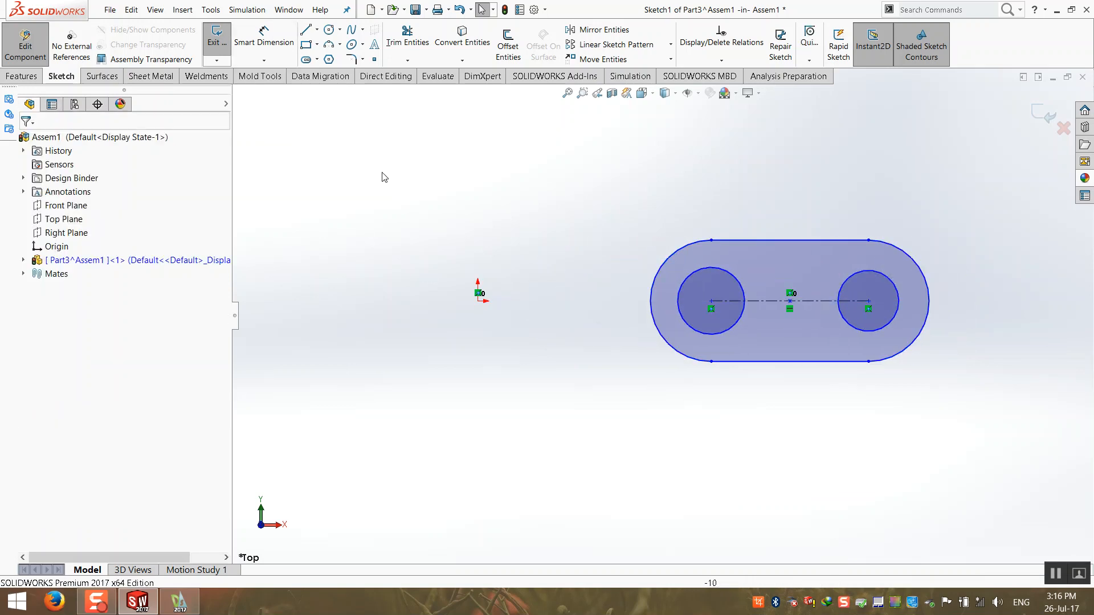
- Add a Horizontal relation between the slot's left arc centre and the origin, and lengthen the slot slightly toward the origin before exiting the sketch
{"action": "left_click", "coordinate": [711, 301]}
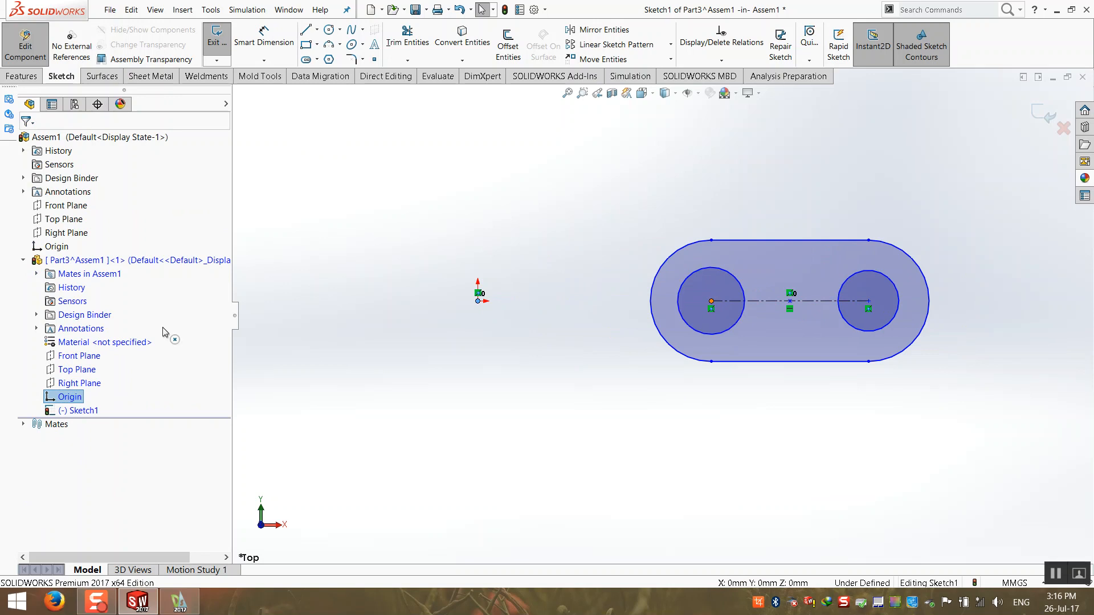
{"action": "left_click", "coordinate": [56, 372]}
{"action": "key", "text": "Escape"}
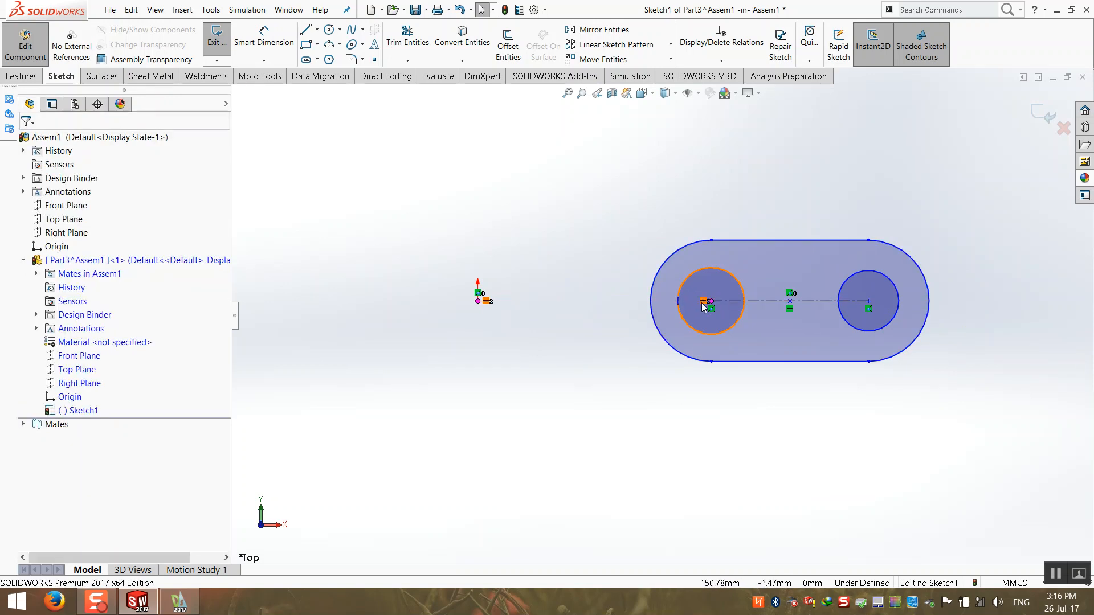
{"action": "left_click_drag", "start_coordinate": [704, 307], "coordinate": [670, 308]}
{"action": "left_click", "coordinate": [1010, 140]}
{"action": "left_click", "coordinate": [1046, 116]}
- Start a Boss-Extrude of the slot sketch and clear the selected contour so both circles are cut out as holes
{"action": "left_click", "coordinate": [21, 76]}
{"action": "left_click", "coordinate": [223, 43]}
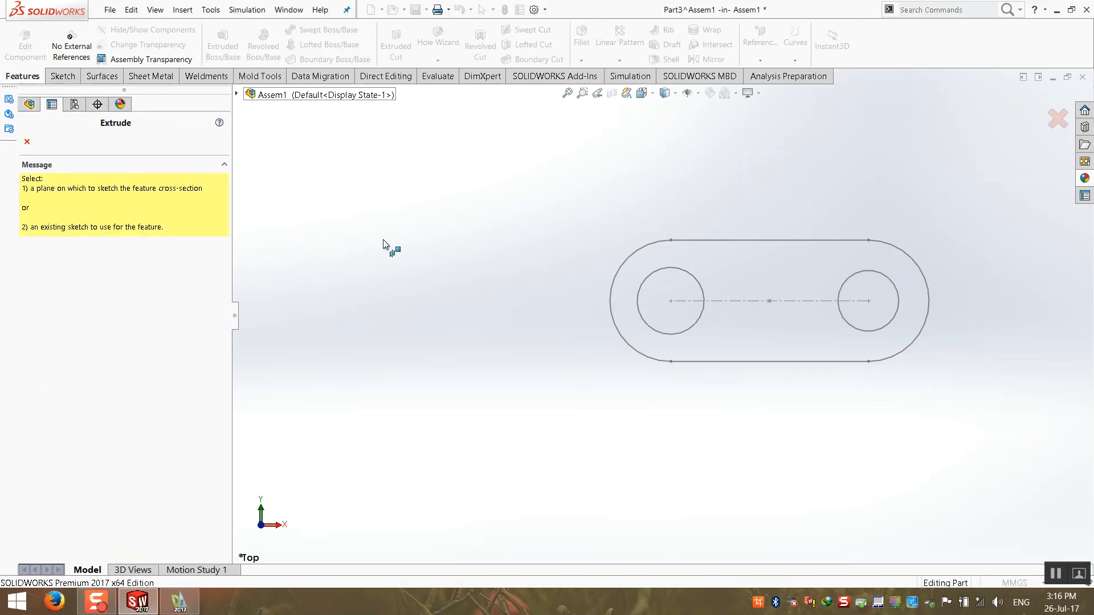
{"action": "left_click", "coordinate": [621, 339]}
{"action": "right_click", "coordinate": [95, 290]}
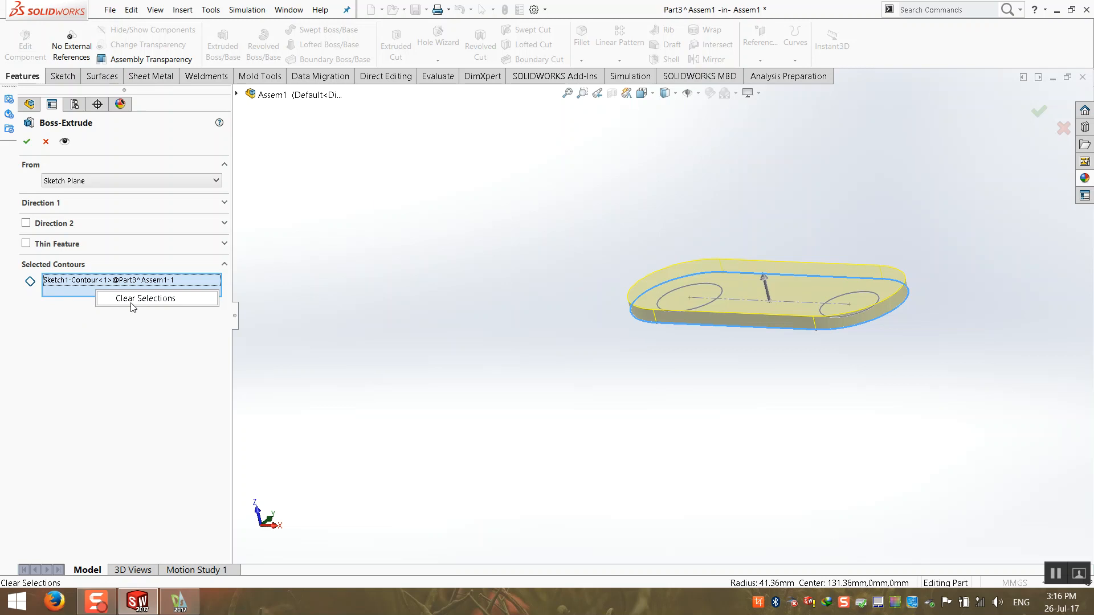
{"action": "left_click", "coordinate": [142, 299]}
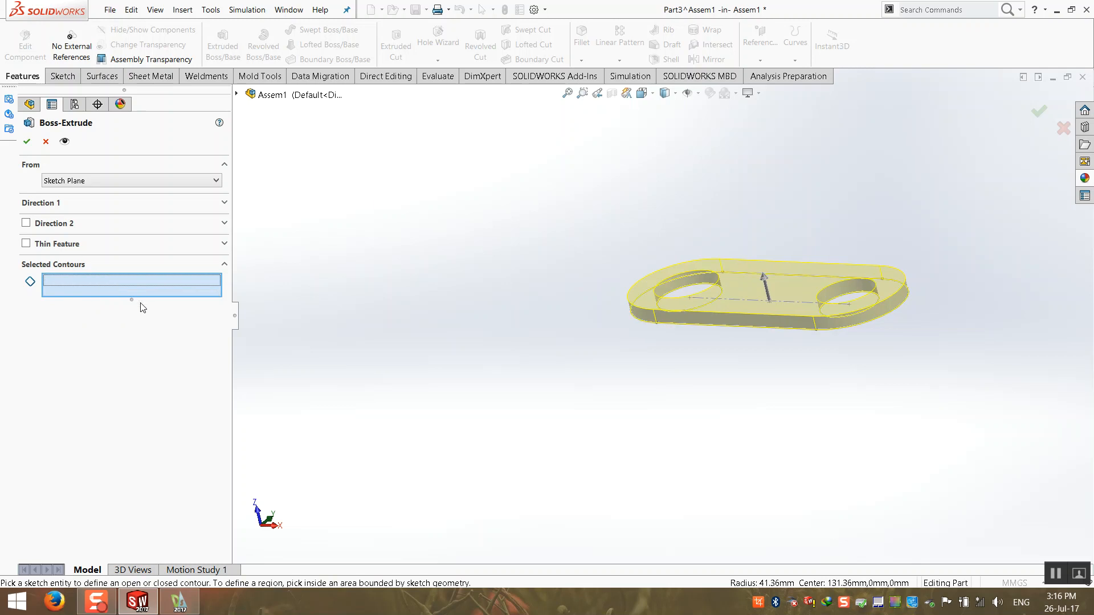
- Extrude the slot profile to a blind depth of 70 mm and return to editing the assembly
{"action": "left_click", "coordinate": [223, 202]}
{"action": "left_click", "coordinate": [215, 271]}
{"action": "left_click", "coordinate": [215, 271]}
{"action": "left_click", "coordinate": [215, 271]}
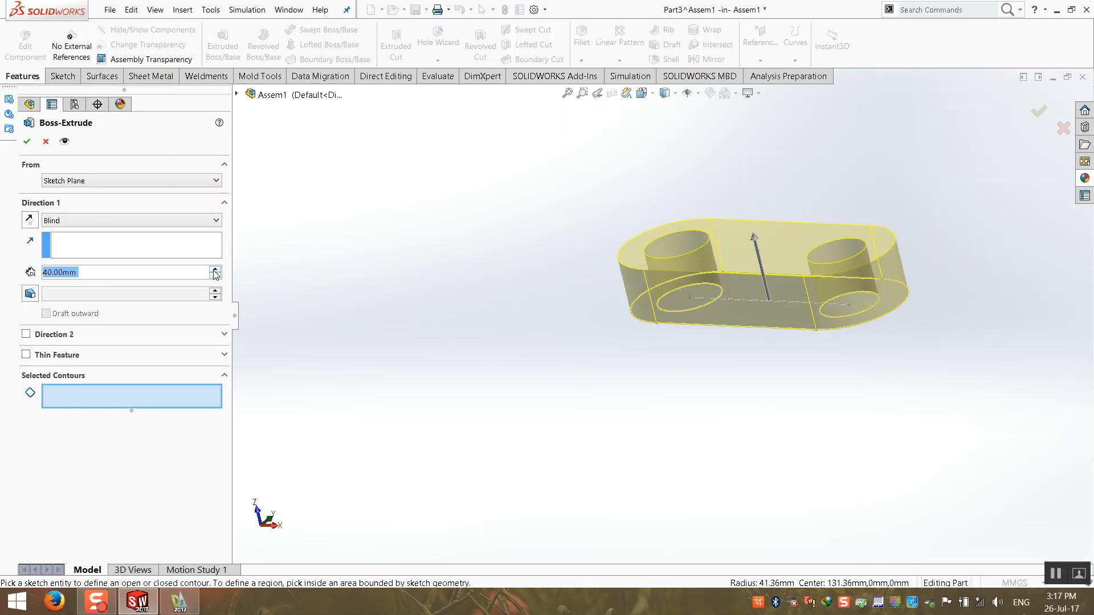
{"action": "left_click", "coordinate": [215, 270]}
{"action": "left_click", "coordinate": [215, 271]}
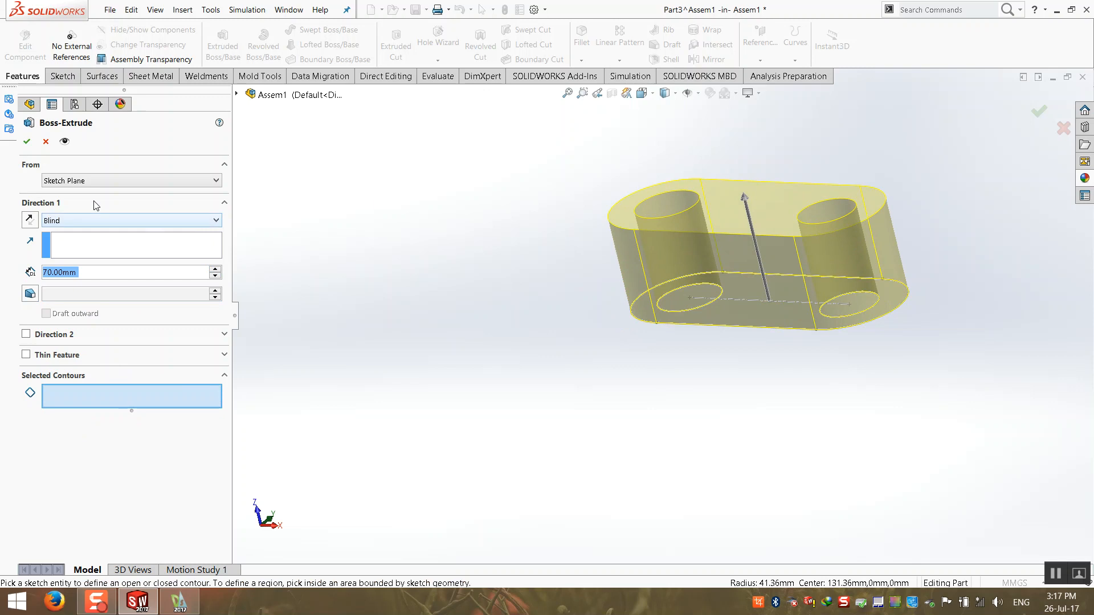
{"action": "left_click", "coordinate": [26, 141]}
{"action": "left_click", "coordinate": [1049, 112]}
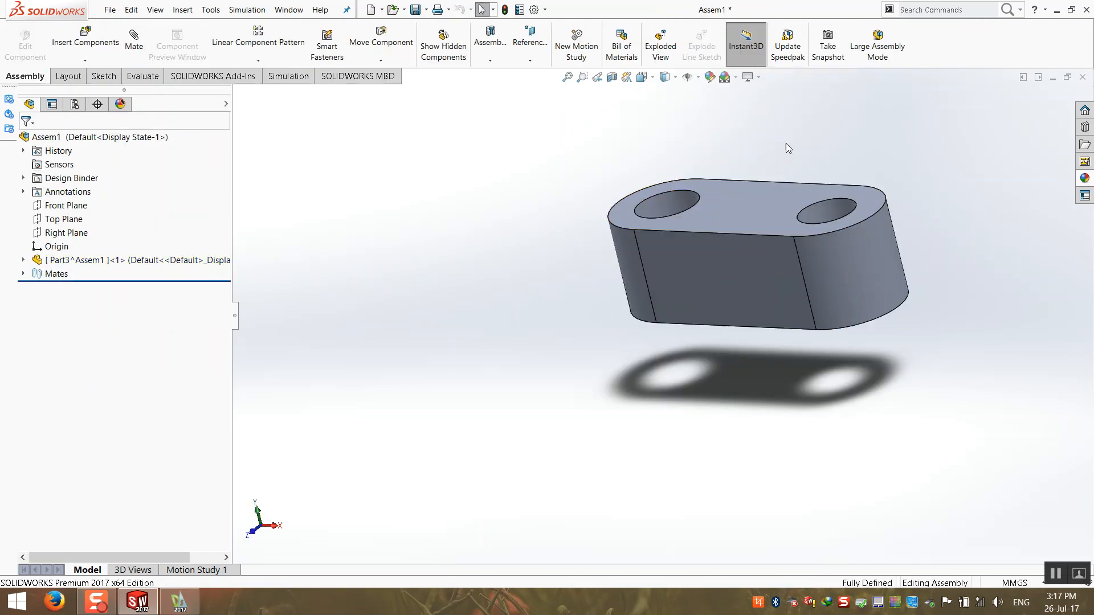
{"action": "key", "text": "ctrl+7"}
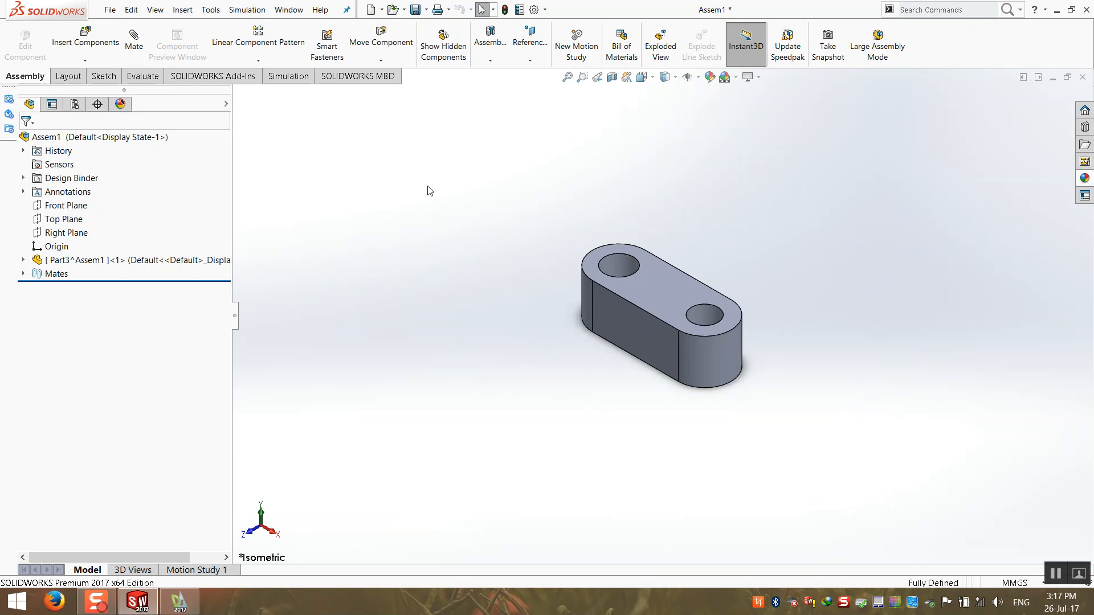
{"action": "scroll", "coordinate": [434, 194], "scroll_direction": "down", "scroll_amount": 1}
{"action": "left_click", "coordinate": [67, 234]}
{"action": "mouse_move", "coordinate": [491, 392]}
{"action": "middle_mouse_down"}
{"action": "mouse_move", "coordinate": [454, 347]}
{"action": "mouse_move", "coordinate": [572, 324]}
{"action": "mouse_move", "coordinate": [507, 352]}
{"action": "mouse_move", "coordinate": [493, 392]}
{"action": "middle_mouse_up"}
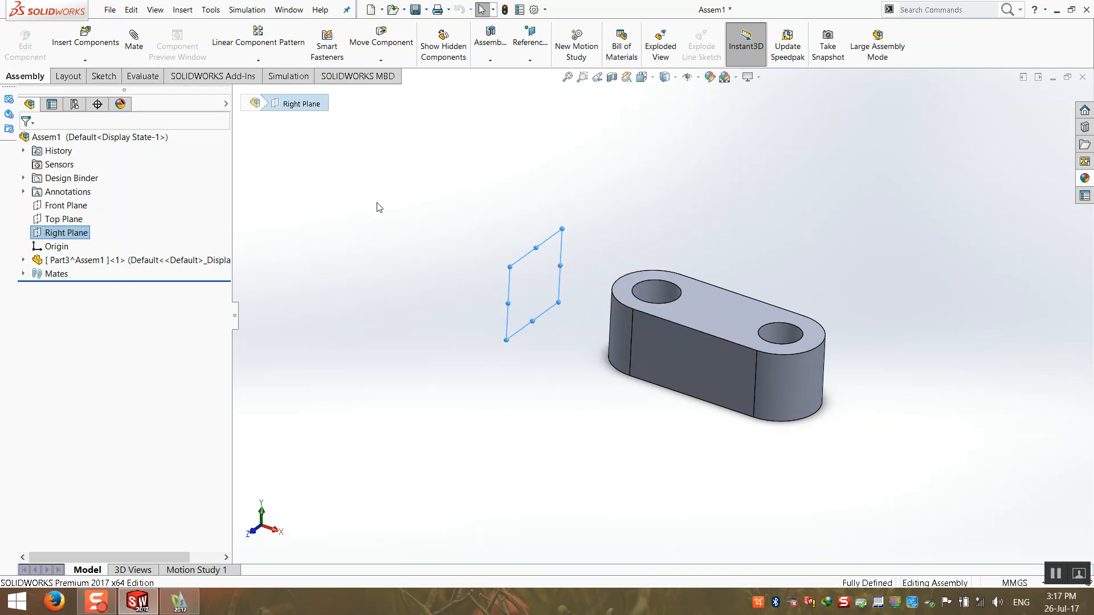
{"action": "left_click", "coordinate": [370, 353]}
{"action": "right_click", "coordinate": [707, 287]}
{"action": "left_click", "coordinate": [576, 220]}
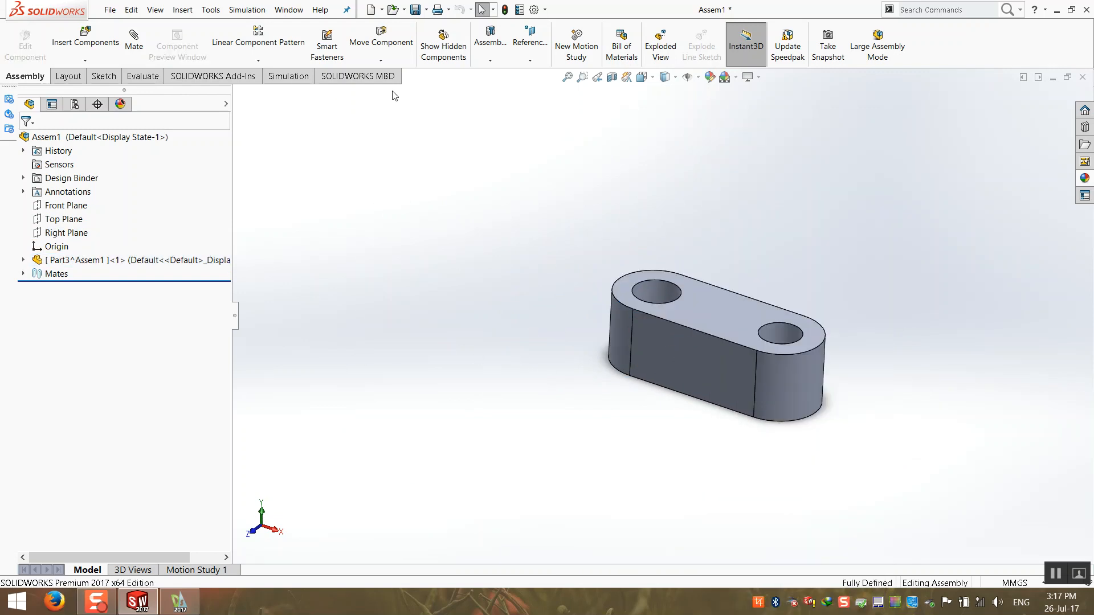
{"action": "left_click", "coordinate": [85, 259]}
{"action": "left_click", "coordinate": [373, 254]}
{"action": "left_click", "coordinate": [137, 57]}
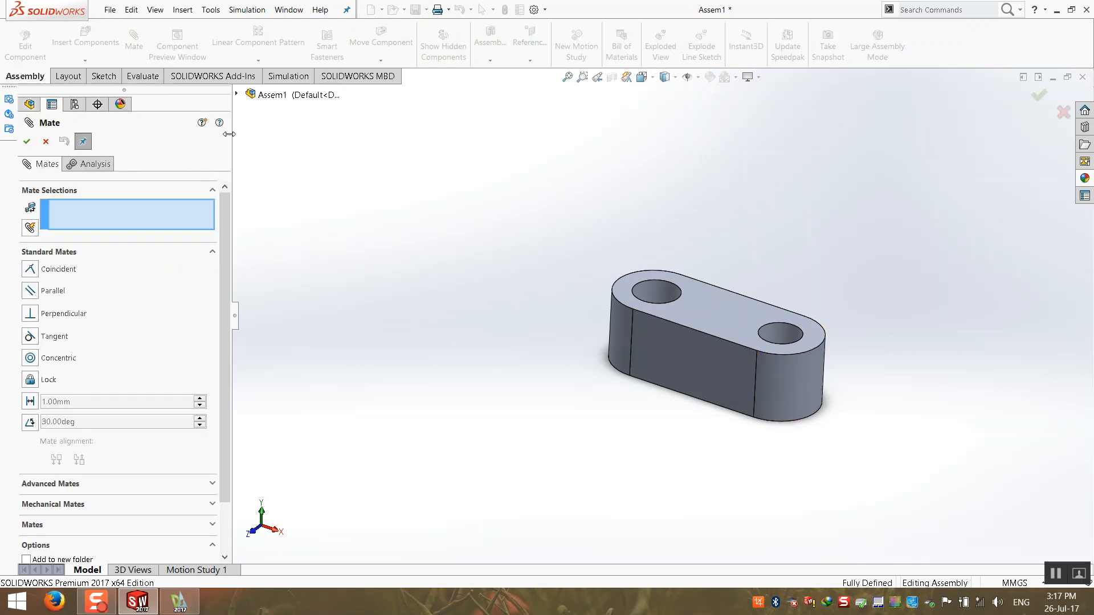
{"action": "left_click", "coordinate": [45, 141]}
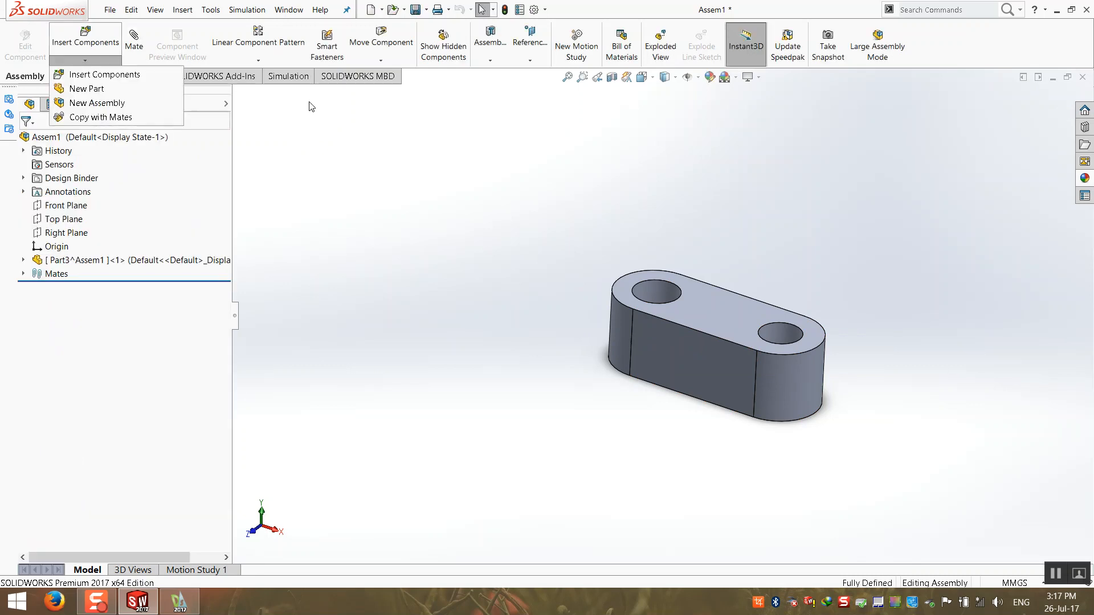
- Mirror the slot block component about the assembly's Right Plane
{"action": "left_click", "coordinate": [277, 60]}
{"action": "left_click", "coordinate": [268, 159]}
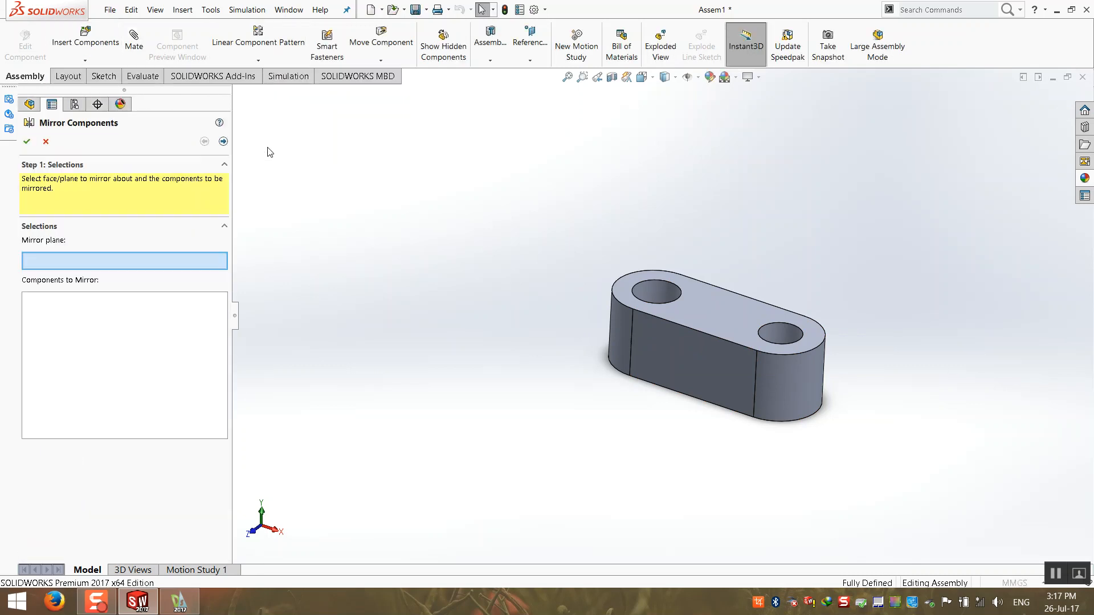
{"action": "left_click", "coordinate": [236, 93]}
{"action": "left_click", "coordinate": [292, 190]}
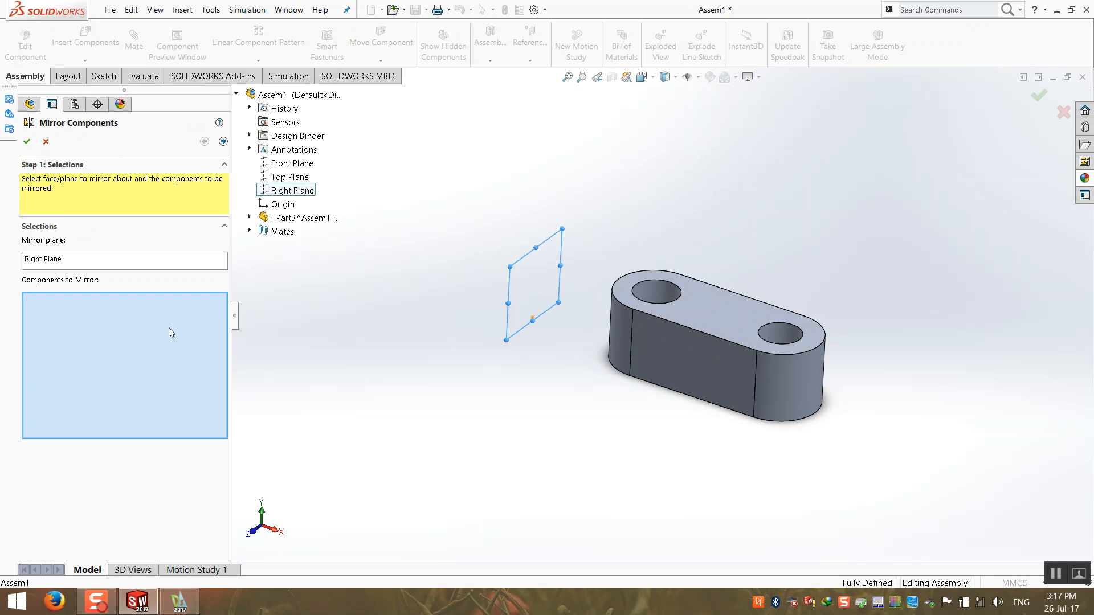
{"action": "left_click", "coordinate": [642, 371]}
{"action": "scroll", "coordinate": [661, 314], "scroll_direction": "up", "scroll_amount": 2}
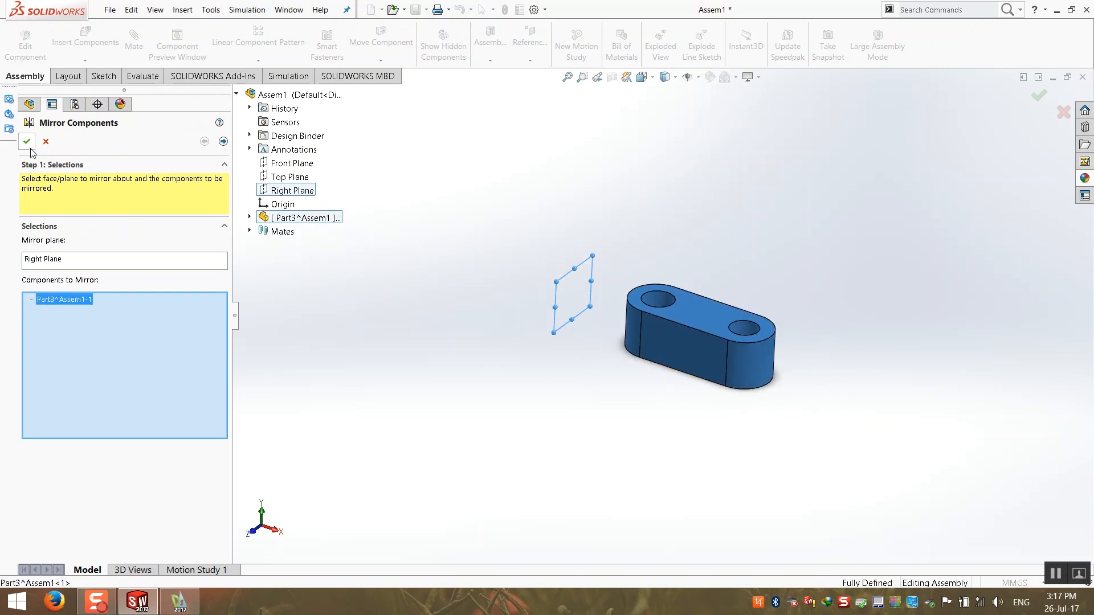
{"action": "key", "text": "Return"}
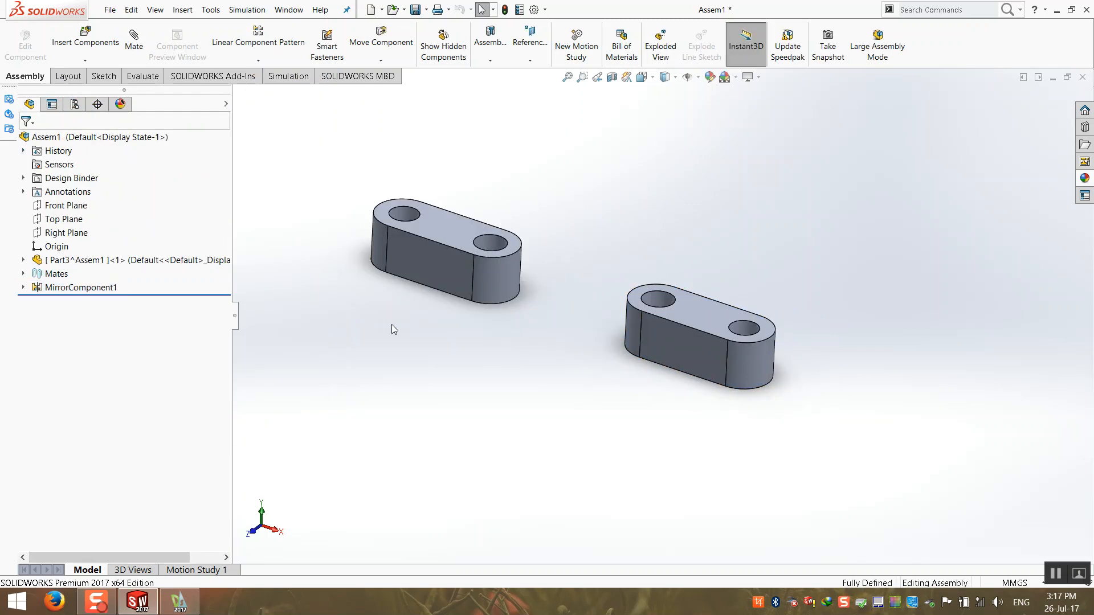
- Delete the mirrored component feature from the assembly
{"action": "left_click", "coordinate": [80, 288]}
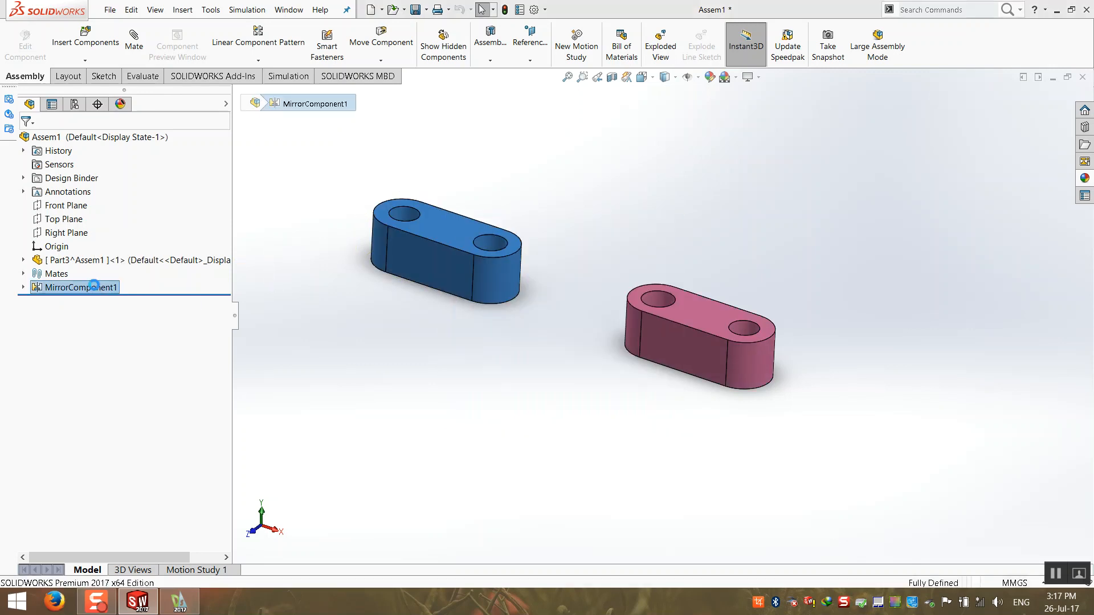
{"action": "key", "text": "Delete"}
{"action": "scroll", "coordinate": [672, 284], "scroll_direction": "down", "scroll_amount": 2}
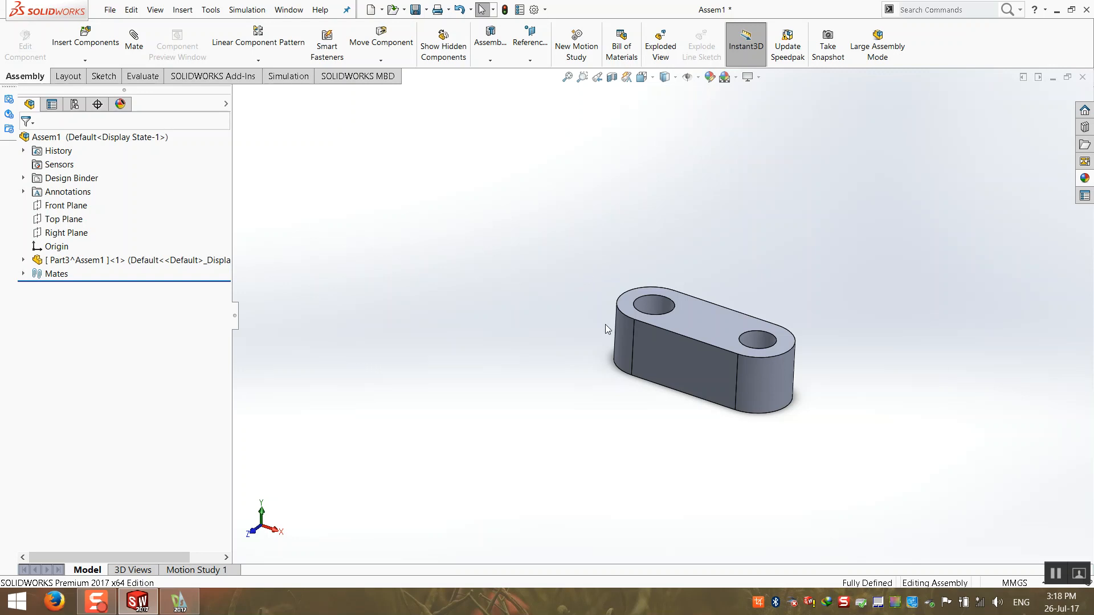
- Open the slot block part in its own window, look at it, and close it to return to the assembly
{"action": "left_click", "coordinate": [675, 310]}
{"action": "right_click", "coordinate": [676, 310]}
{"action": "left_click", "coordinate": [681, 159]}
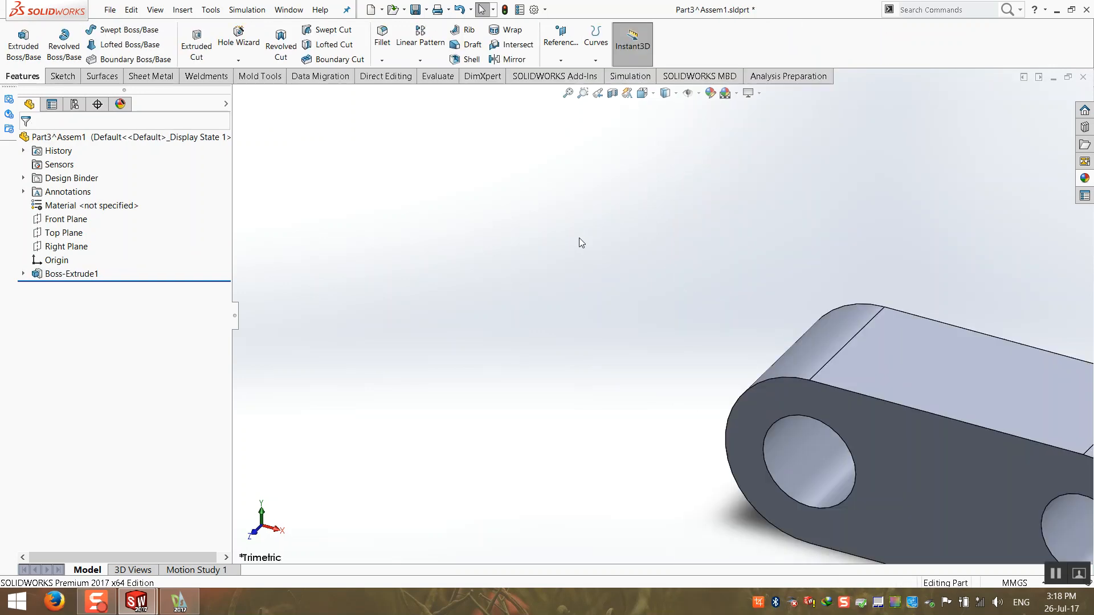
{"action": "scroll", "coordinate": [712, 382], "scroll_direction": "up", "scroll_amount": 3}
{"action": "scroll", "coordinate": [736, 379], "scroll_direction": "down", "scroll_amount": 1}
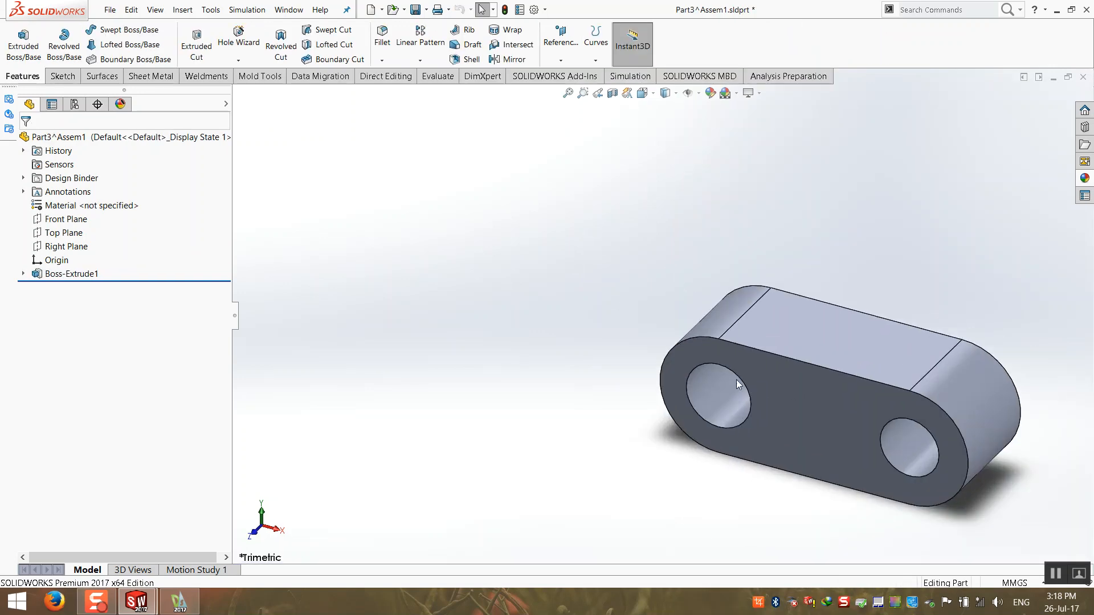
{"action": "left_click", "coordinate": [1084, 77]}
{"action": "left_click", "coordinate": [583, 302]}
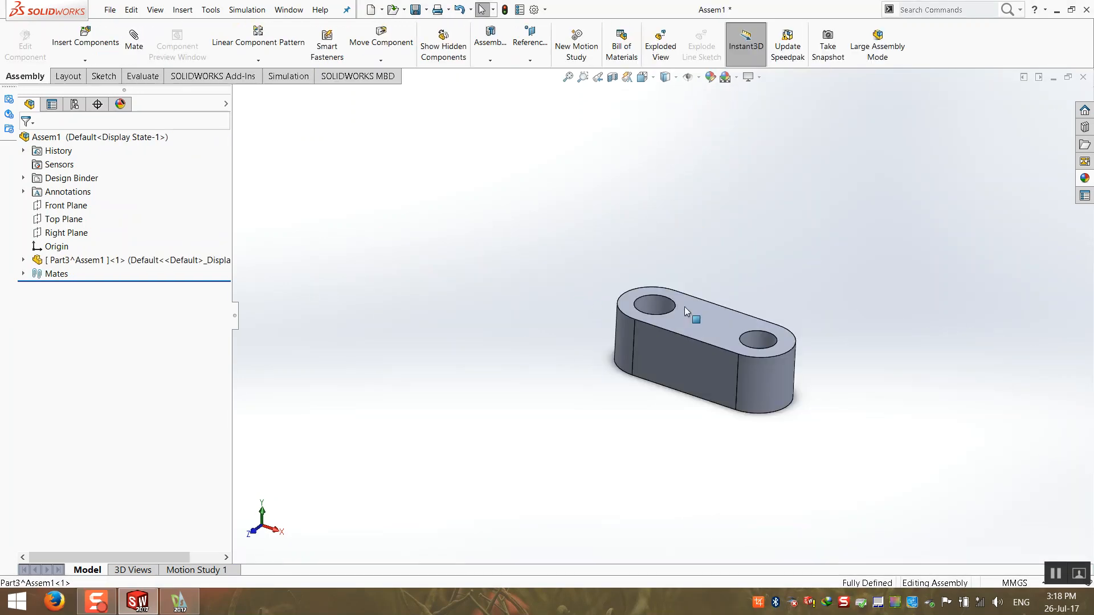
- Open the slot block part and shell it to a 2 mm wall thickness, removing the flat underside face around the two holes
{"action": "right_click", "coordinate": [685, 306]}
{"action": "left_click", "coordinate": [713, 156]}
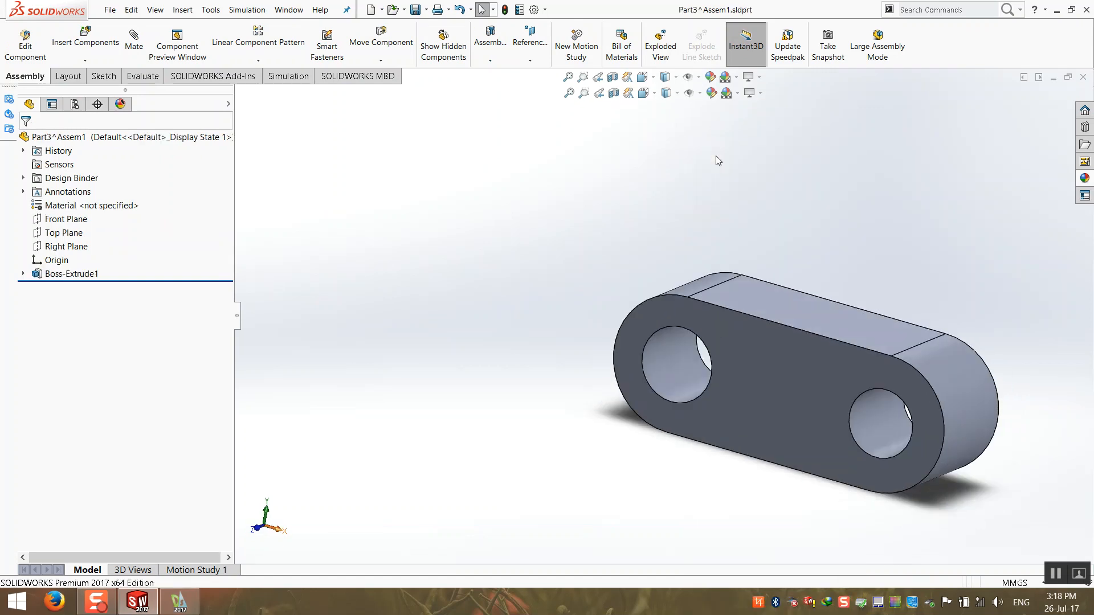
{"action": "left_click", "coordinate": [469, 59]}
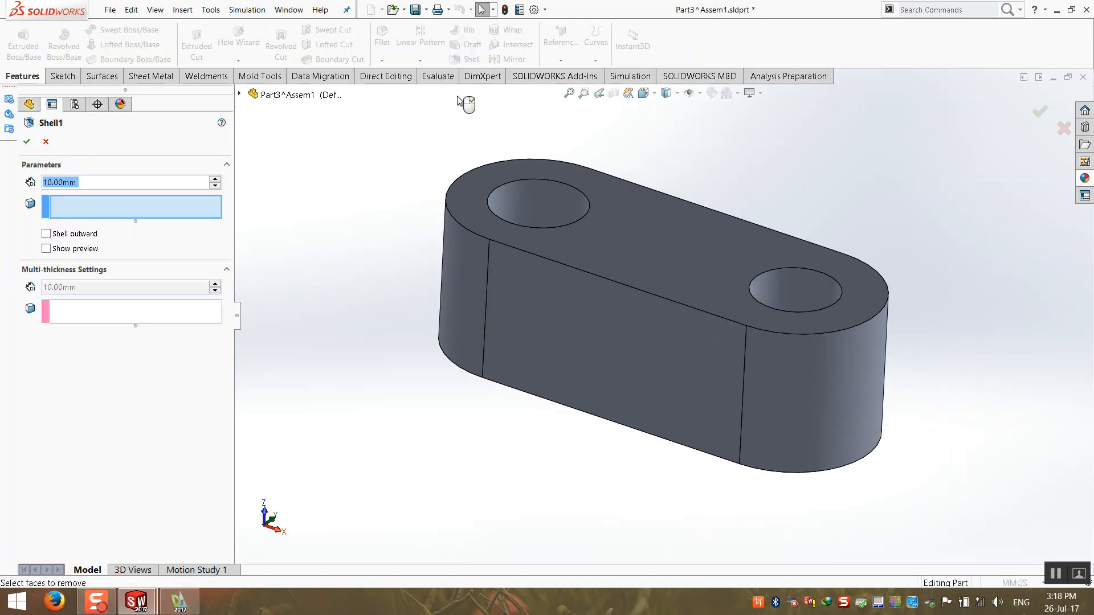
{"action": "middle_click_drag", "start_coordinate": [513, 386], "coordinate": [581, 375]}
{"action": "left_click", "coordinate": [580, 375]}
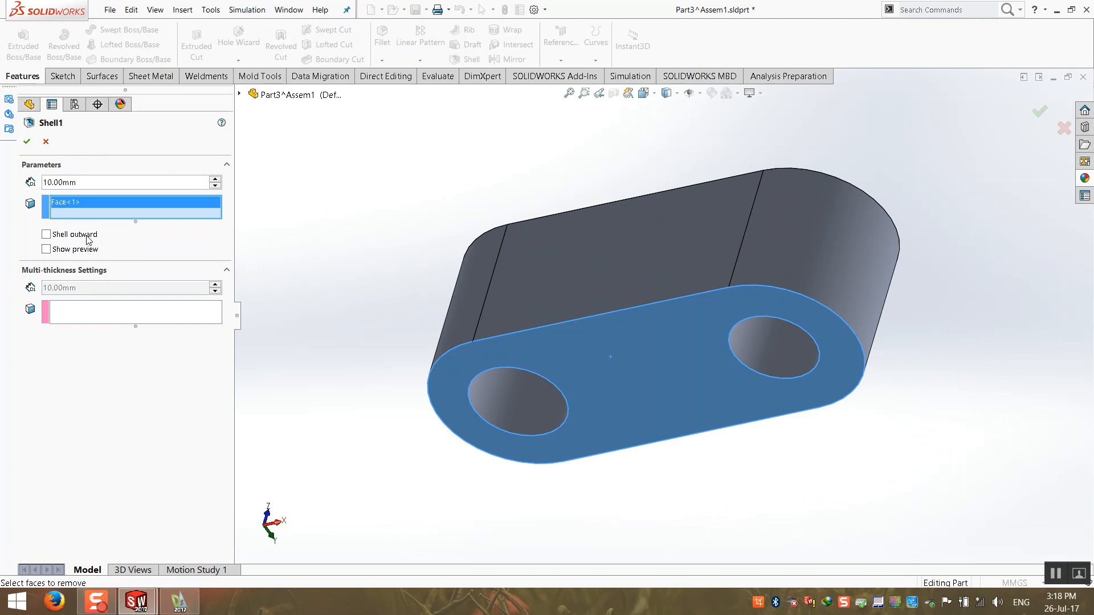
{"action": "double_click", "coordinate": [90, 184]}
{"action": "type", "text": "2"}
{"action": "key", "text": "Return"}
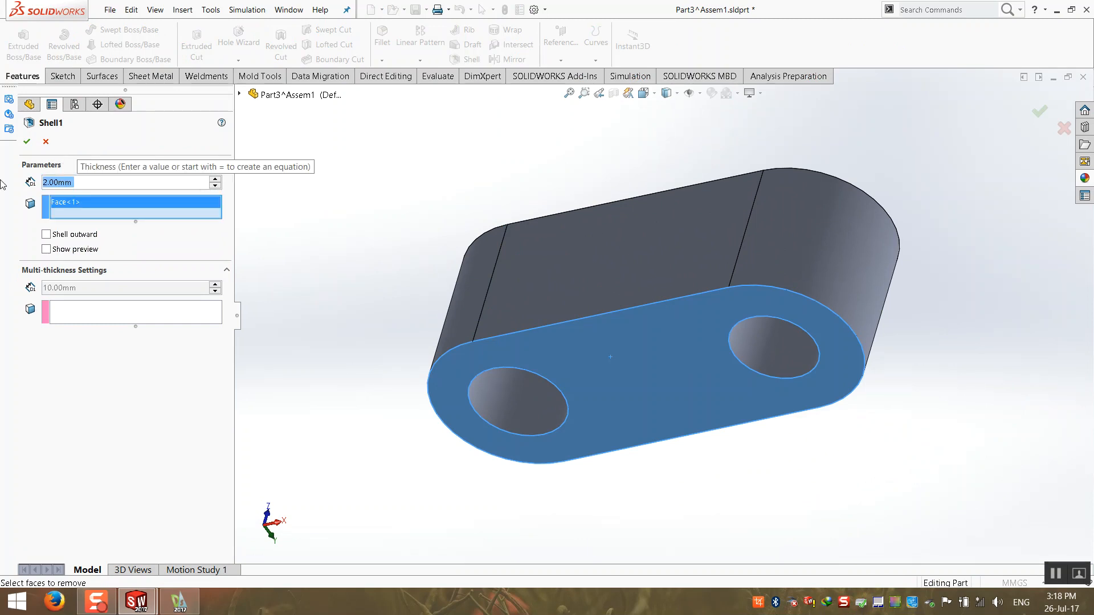
{"action": "key", "text": "Return"}
{"action": "left_click", "coordinate": [331, 268]}
{"action": "middle_click_drag", "start_coordinate": [399, 297], "coordinate": [396, 448]}
{"action": "left_click", "coordinate": [1083, 77]}
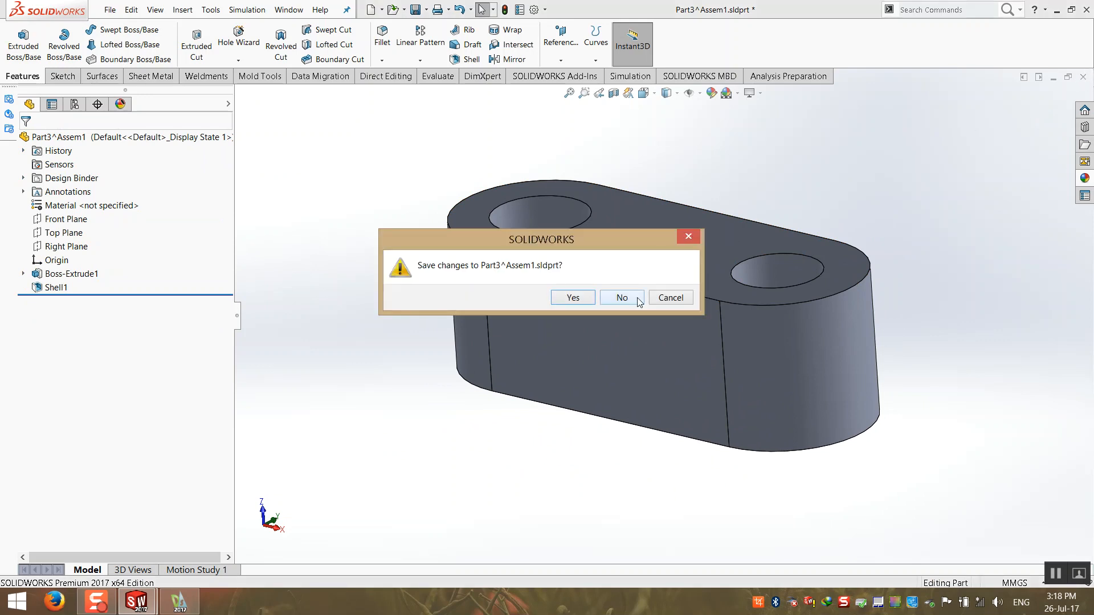
{"action": "left_click", "coordinate": [691, 236]}
- Start an Extruded Cut on the block's long flat side face and sketch a circle near the middle of that face
{"action": "left_click", "coordinate": [197, 42]}
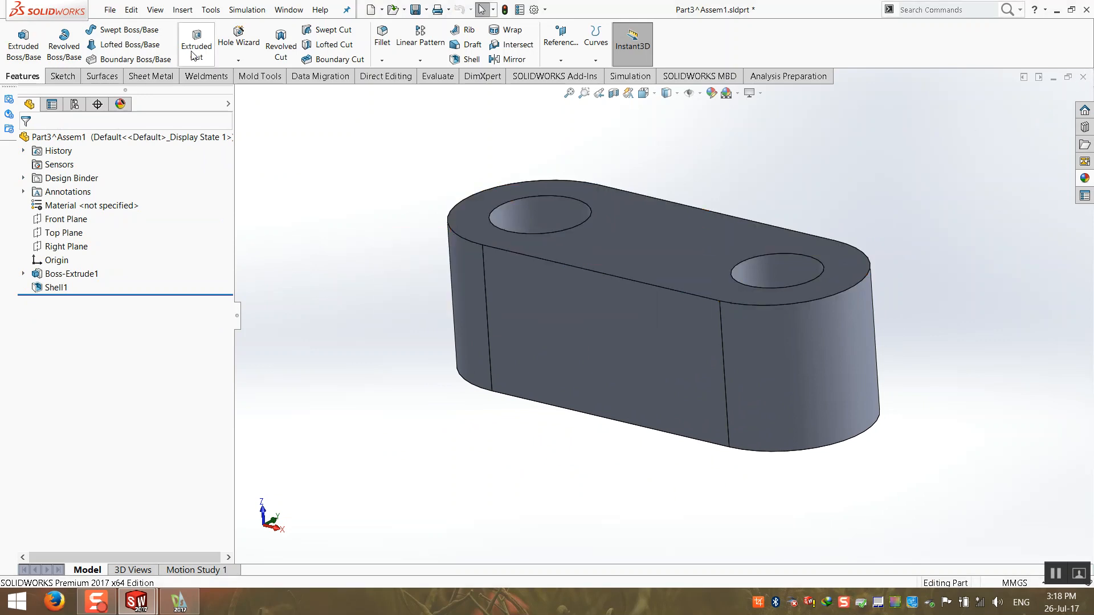
{"action": "left_click", "coordinate": [583, 314]}
{"action": "left_click", "coordinate": [130, 29]}
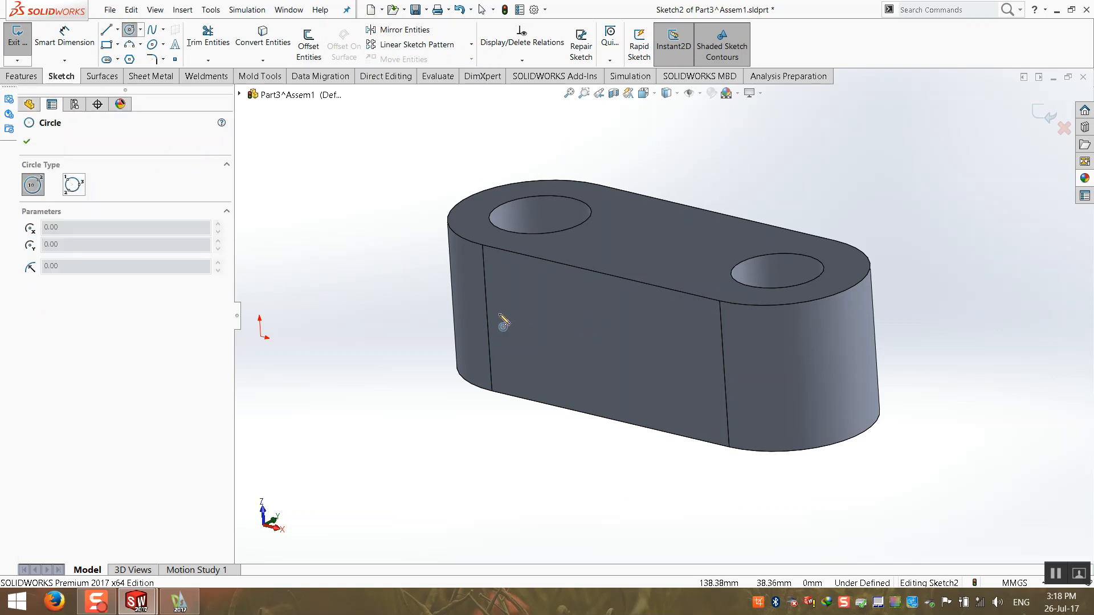
{"action": "key", "text": "ctrl+8"}
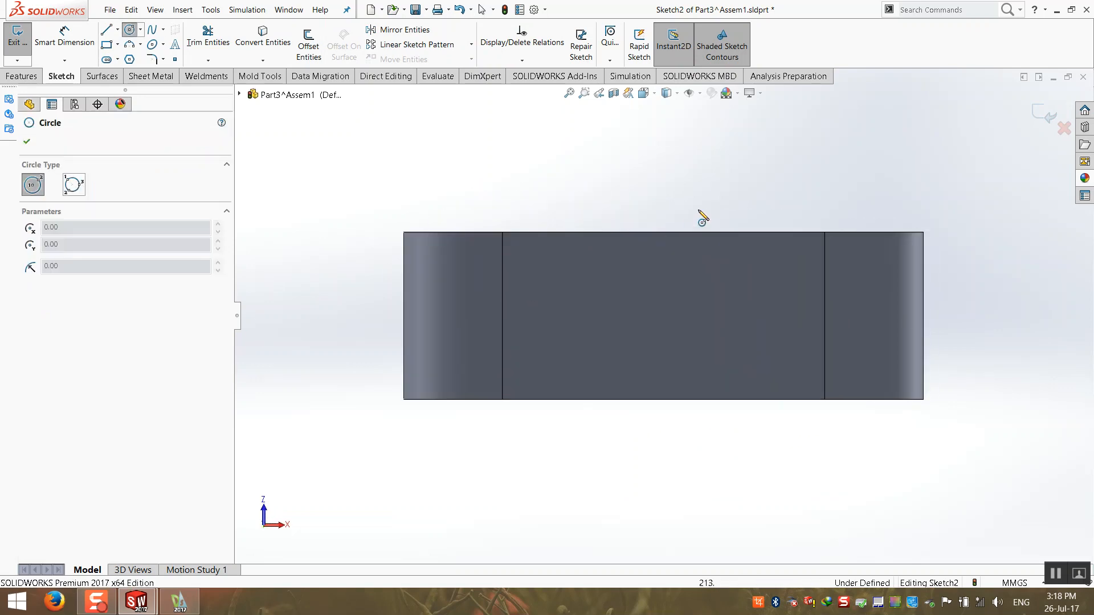
{"action": "left_click", "coordinate": [659, 328]}
{"action": "left_click", "coordinate": [650, 369]}
{"action": "key", "text": "Escape"}
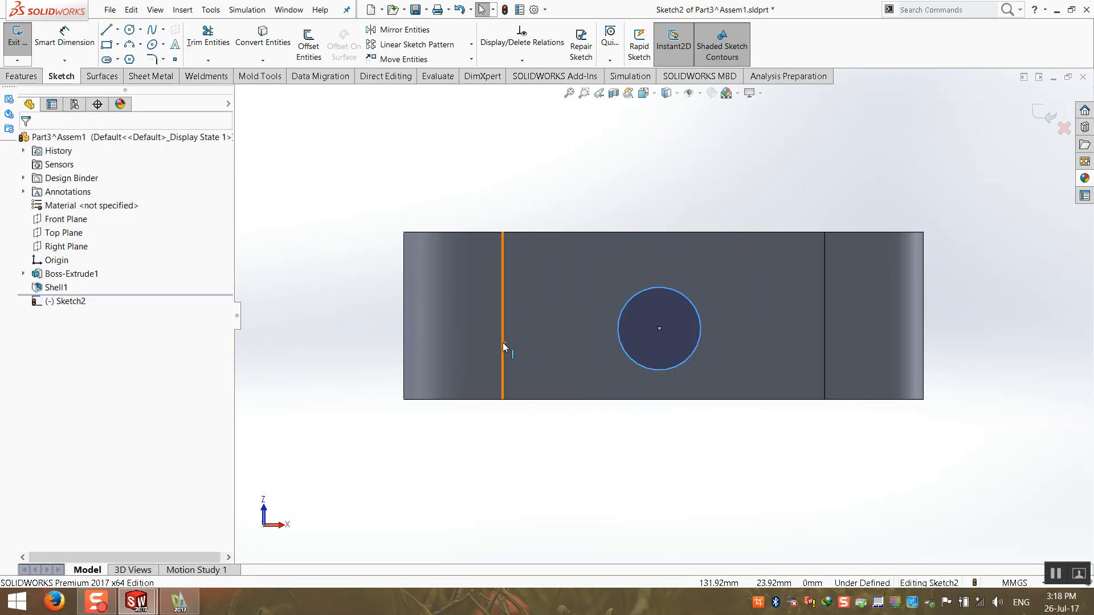
- Select the midpoint of the side face's left vertical edge together with the circle's centre for a sketch relation
{"action": "right_click", "coordinate": [504, 344]}
{"action": "left_click", "coordinate": [524, 364]}
{"action": "left_click", "coordinate": [524, 365]}
{"action": "key", "text": "Escape"}
{"action": "right_click", "coordinate": [502, 345]}
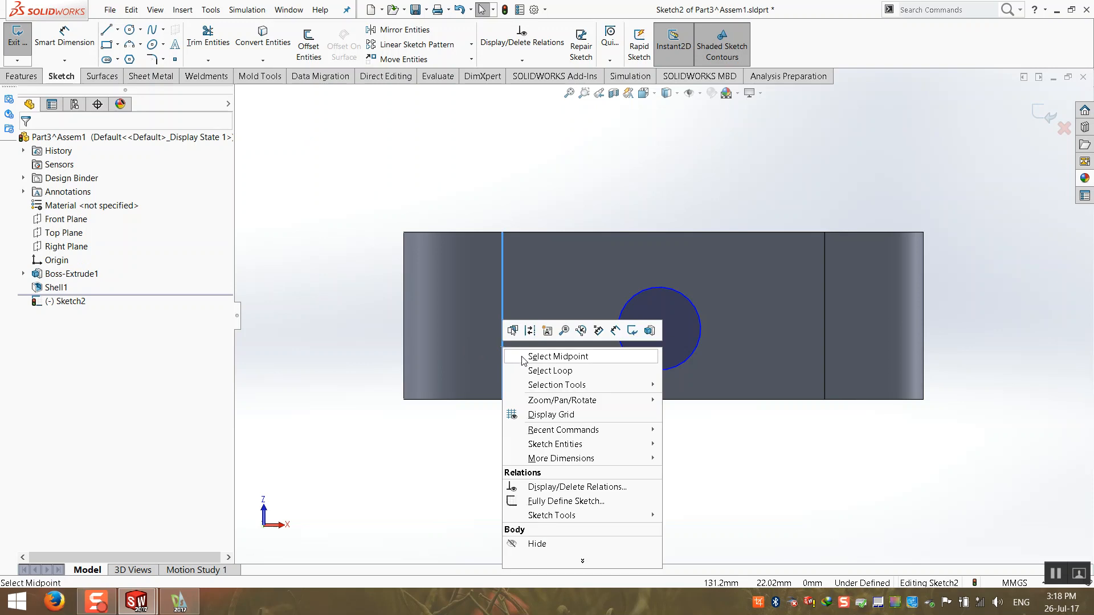
{"action": "left_click", "coordinate": [557, 356]}
{"action": "left_click", "coordinate": [659, 328], "text": "ctrl"}
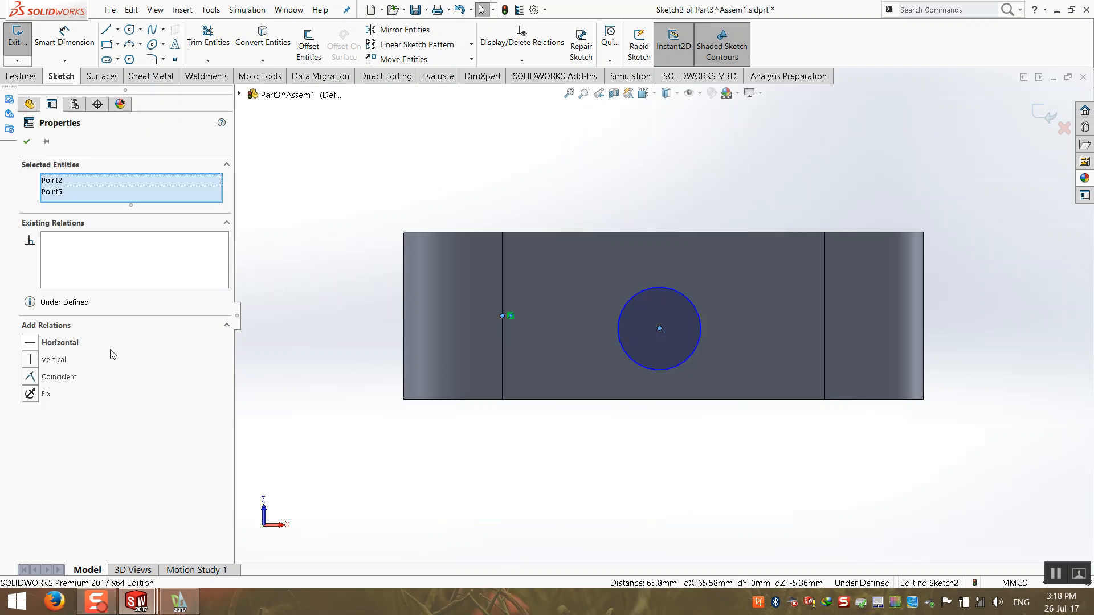
- Centre the circle on the flat side face by aligning its centre horizontally and vertically with the midpoints of the face's edges
{"action": "left_click", "coordinate": [40, 342]}
{"action": "key", "text": "Escape"}
{"action": "right_click", "coordinate": [702, 233]}
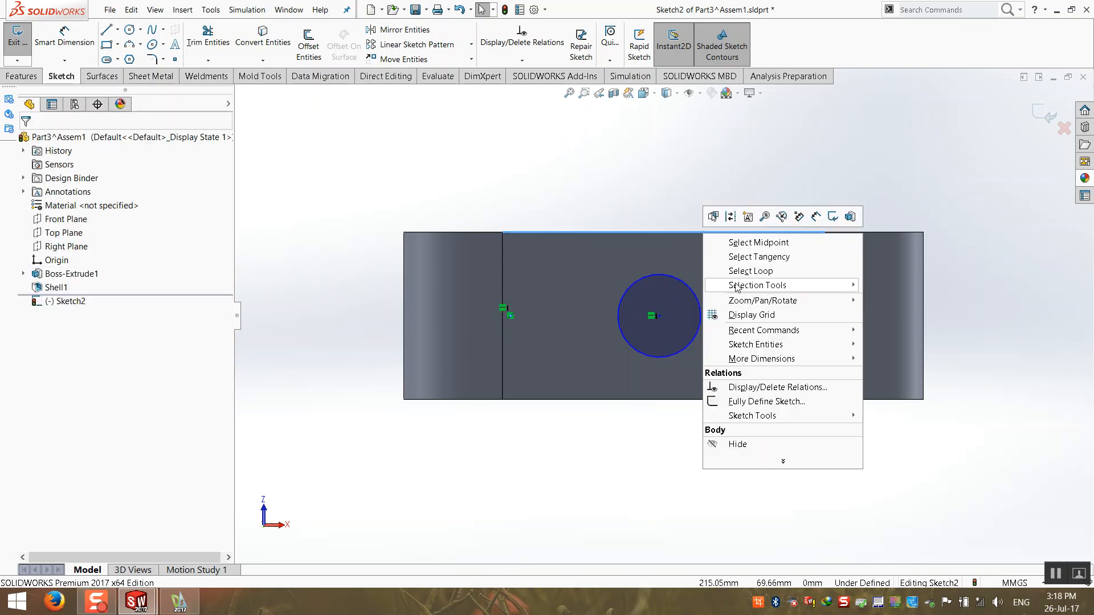
{"action": "left_click", "coordinate": [759, 242]}
{"action": "left_click", "coordinate": [659, 316], "text": "ctrl"}
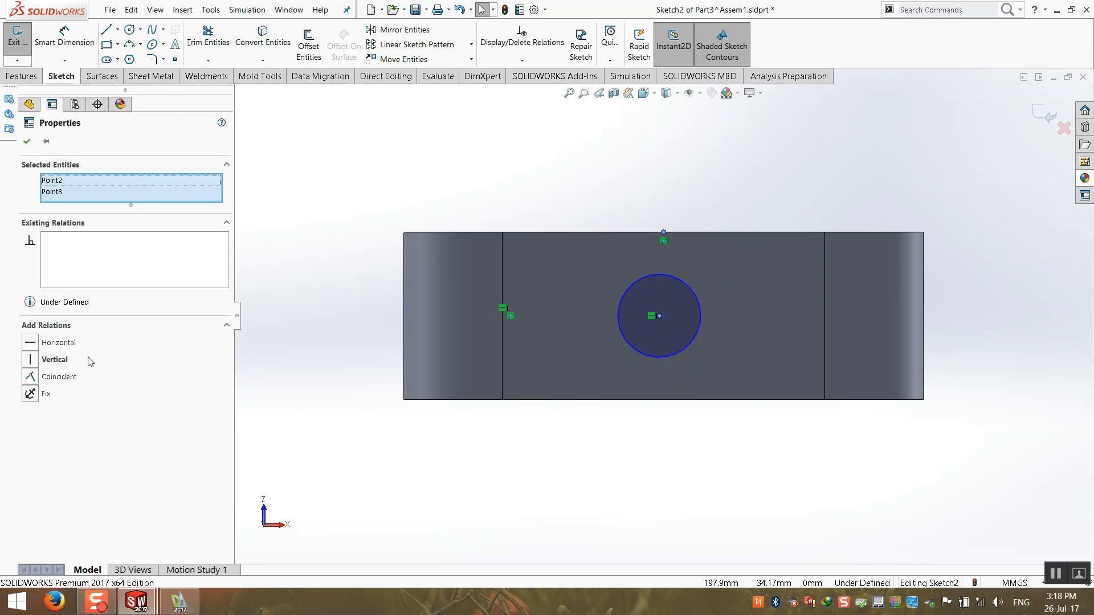
{"action": "left_click", "coordinate": [32, 364]}
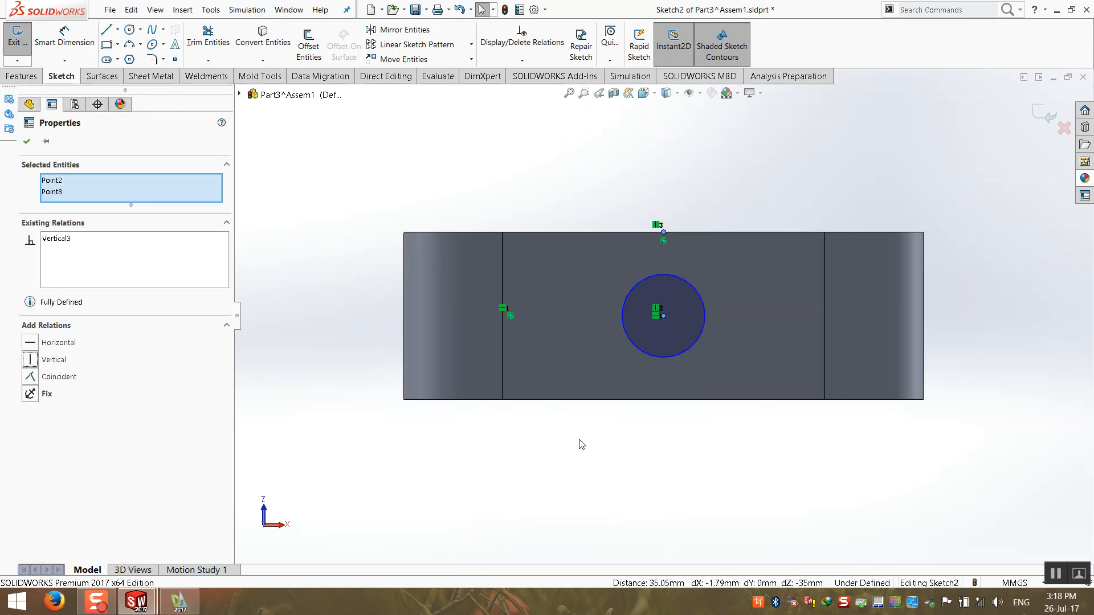
{"action": "left_click", "coordinate": [581, 442]}
- Cut the circle through the adjacent side wall with an extruded cut using the Up To Next end condition
{"action": "left_click", "coordinate": [1040, 109]}
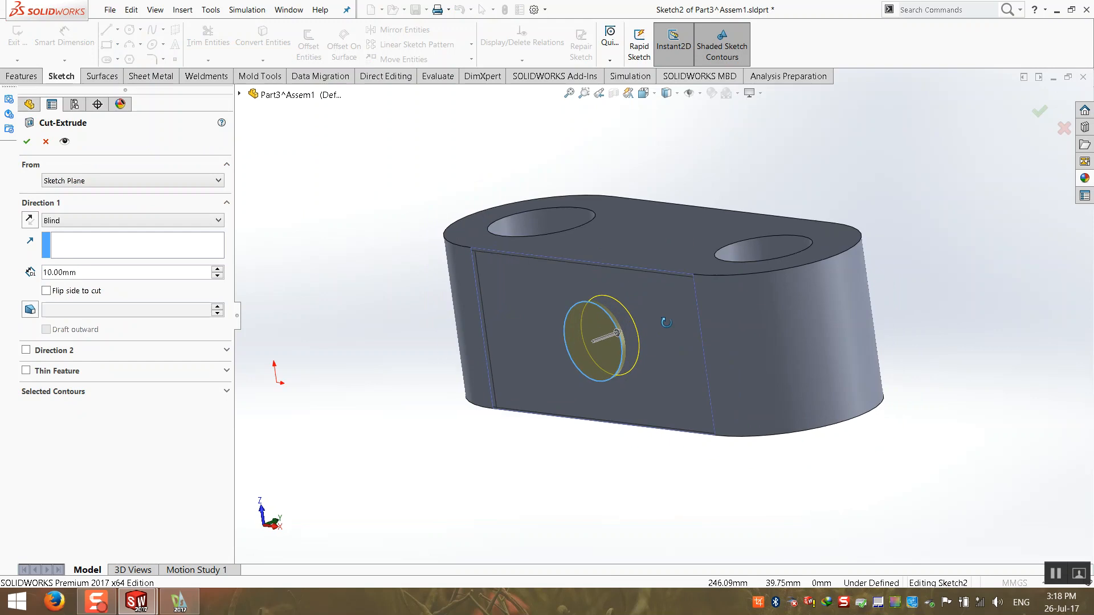
{"action": "left_click", "coordinate": [110, 220]}
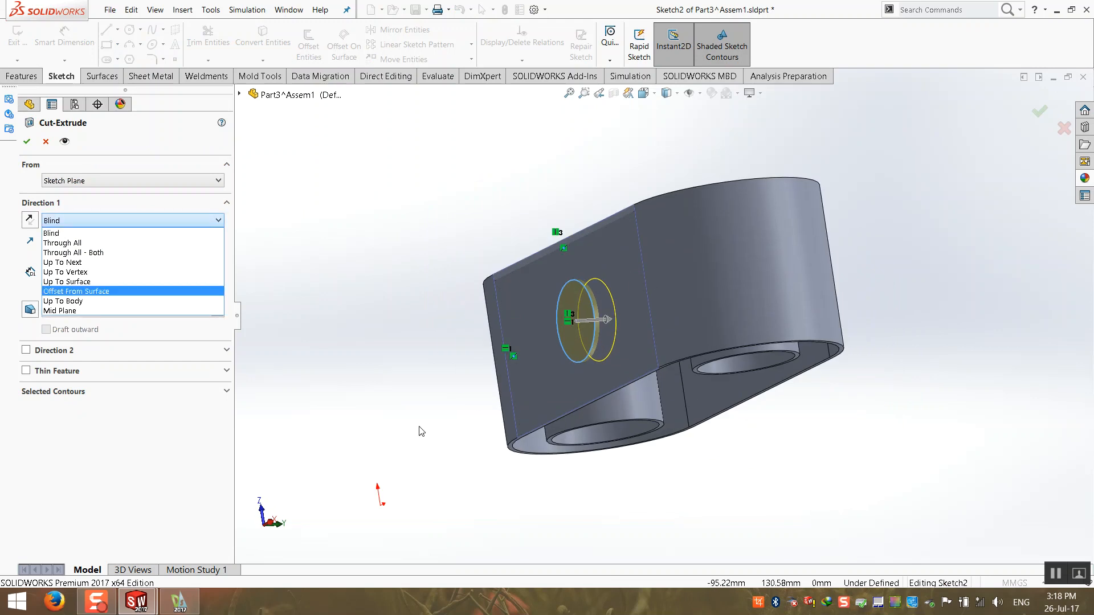
{"action": "left_click", "coordinate": [412, 265]}
{"action": "middle_click_drag", "start_coordinate": [454, 393], "coordinate": [497, 319]}
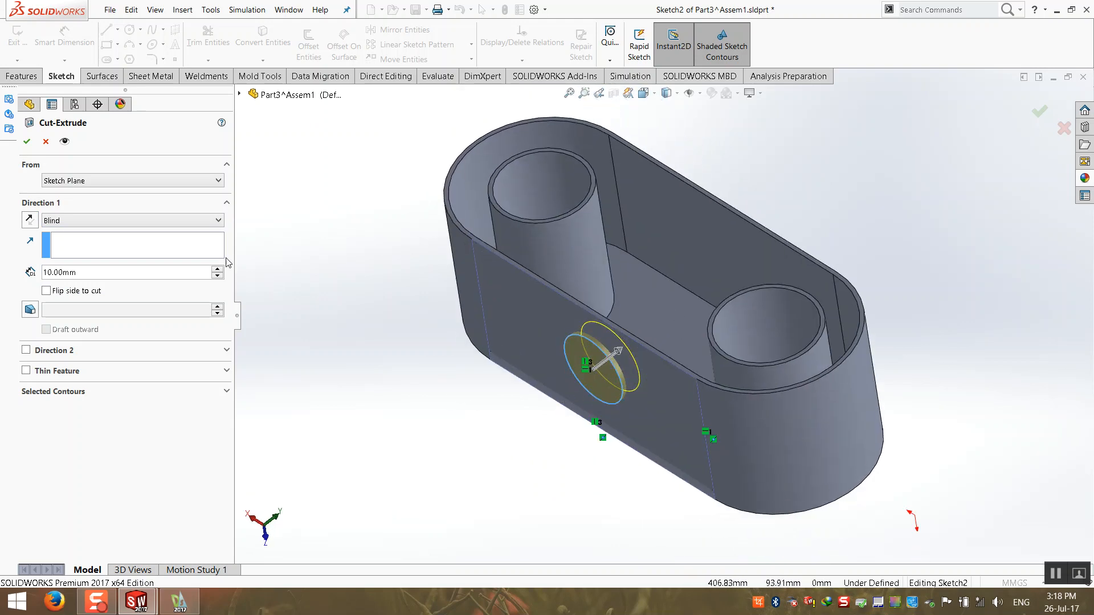
{"action": "left_click", "coordinate": [153, 220]}
{"action": "left_click", "coordinate": [153, 220]}
{"action": "left_click", "coordinate": [97, 220]}
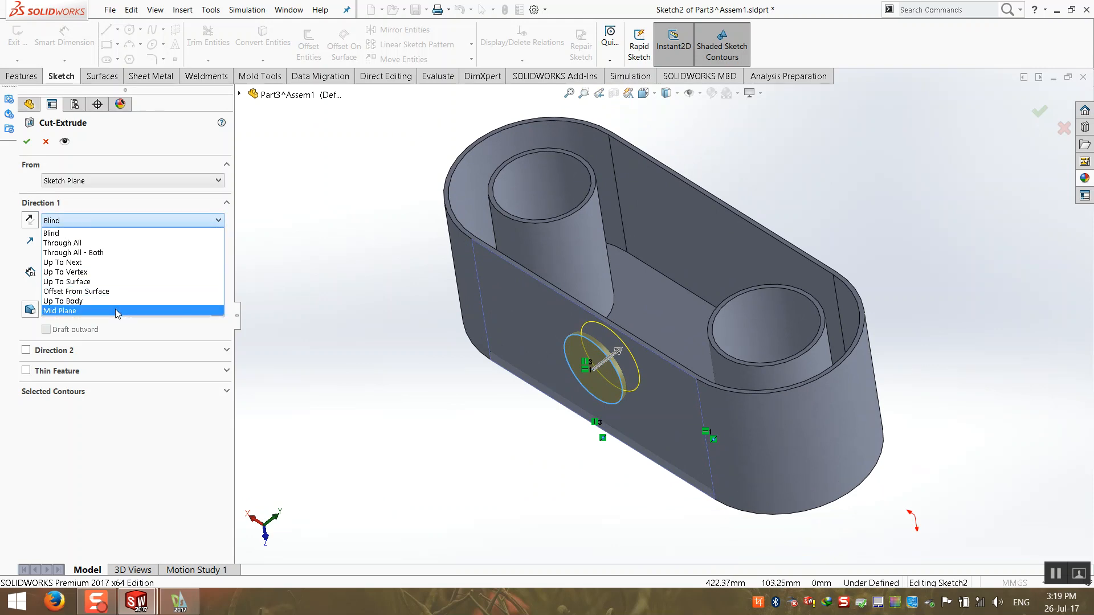
{"action": "left_click", "coordinate": [131, 263]}
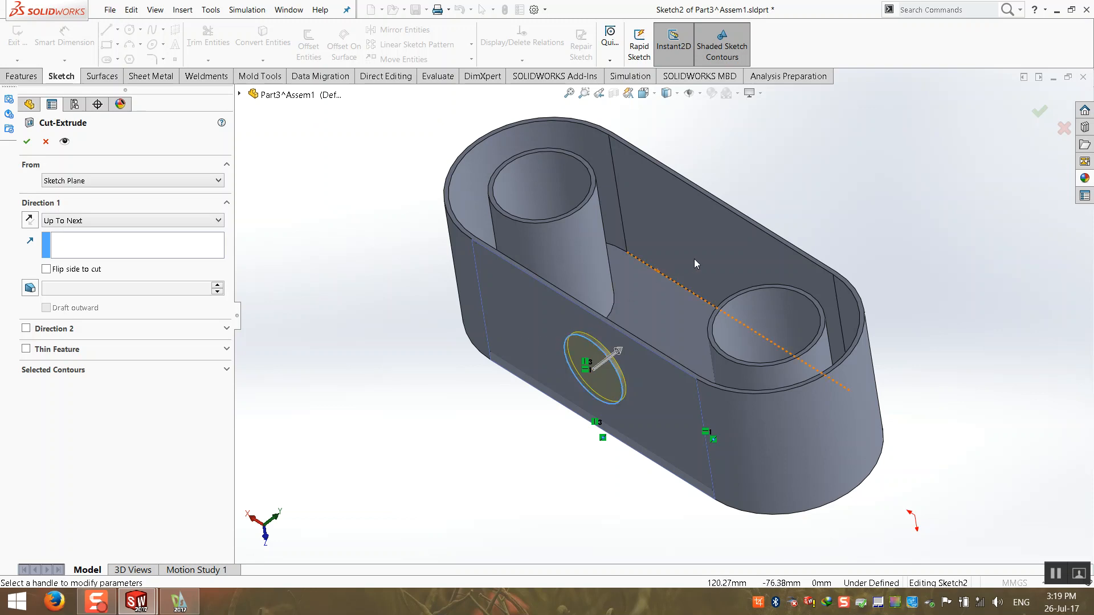
{"action": "mouse_move", "coordinate": [573, 334]}
{"action": "middle_mouse_down"}
{"action": "mouse_move", "coordinate": [601, 398]}
{"action": "mouse_move", "coordinate": [568, 326]}
{"action": "middle_mouse_up"}
{"action": "left_click", "coordinate": [27, 142]}
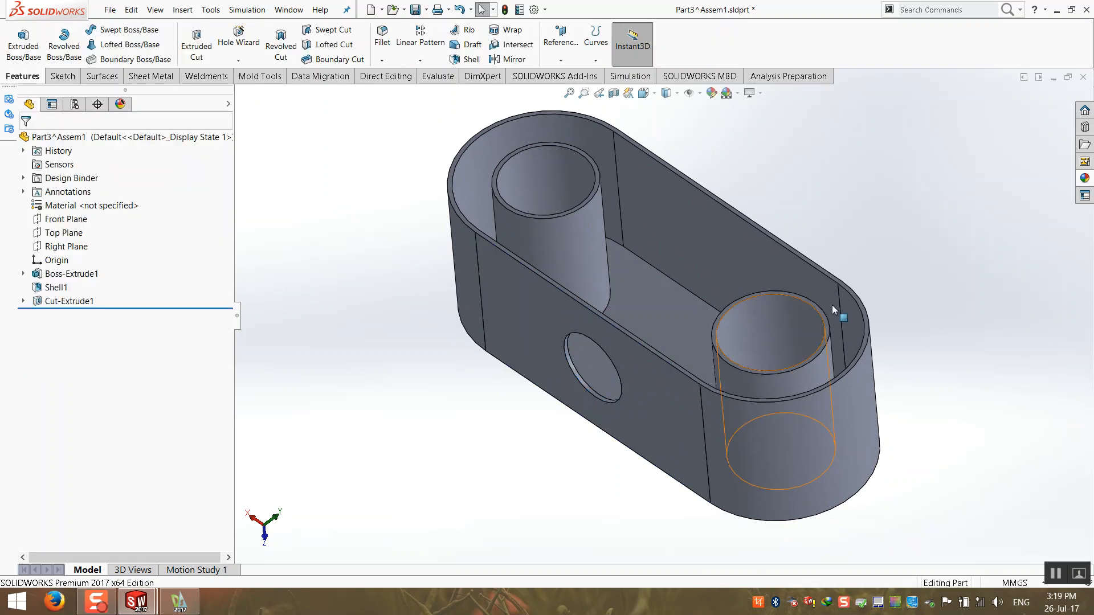
- Close the part window and return to the Assem1 assembly
{"action": "left_click", "coordinate": [1083, 78]}
{"action": "left_click", "coordinate": [564, 297]}
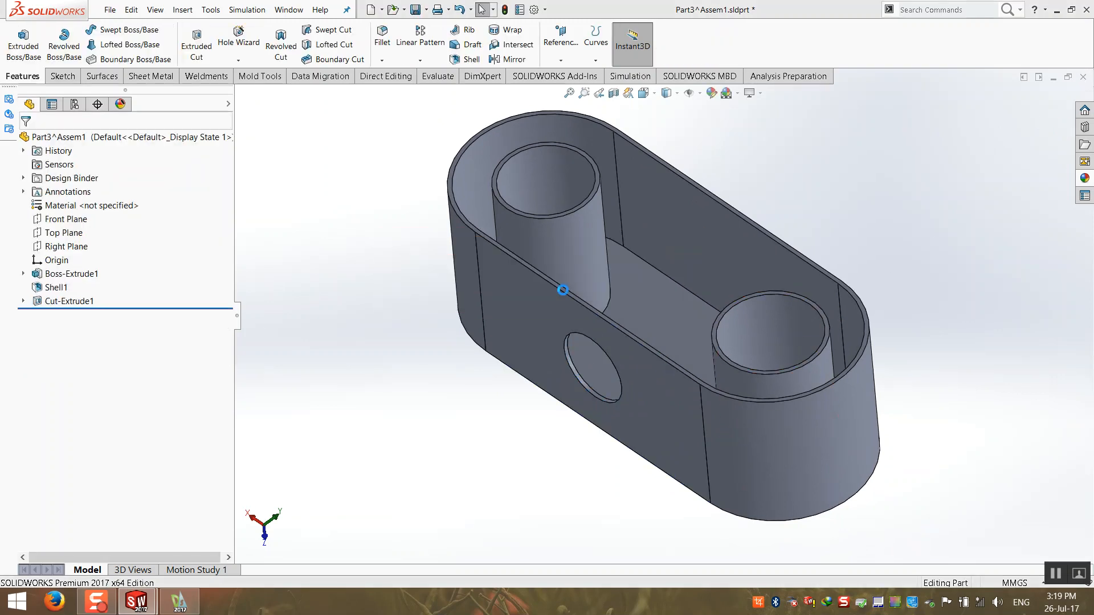
{"action": "scroll", "coordinate": [590, 341], "scroll_direction": "down", "scroll_amount": 1}
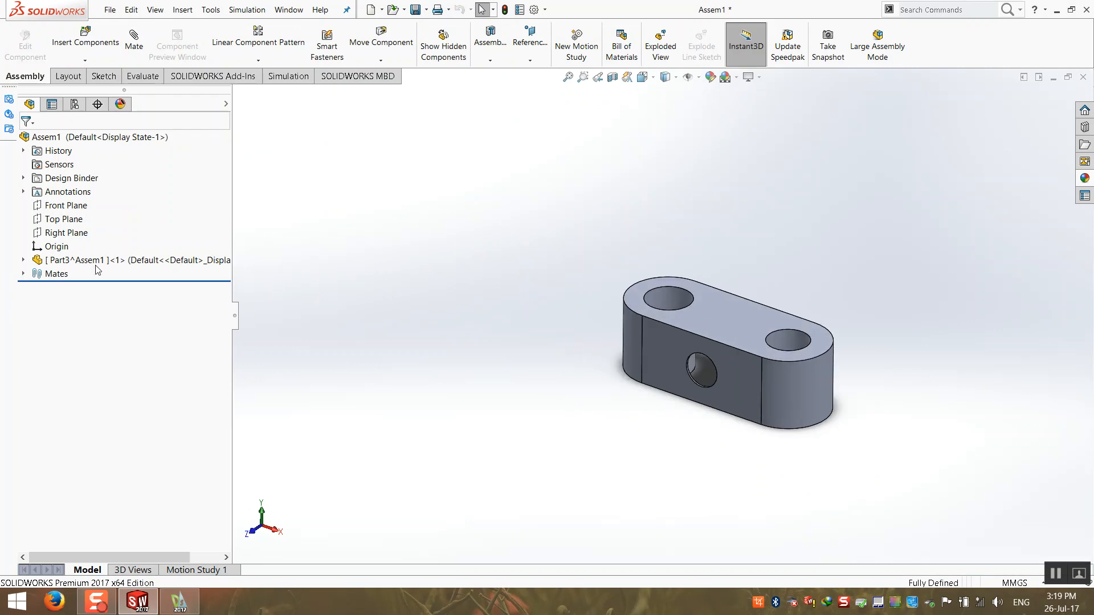
- Mirror the Part3^Assem1 component about the assembly's Right Plane
{"action": "left_click", "coordinate": [259, 61]}
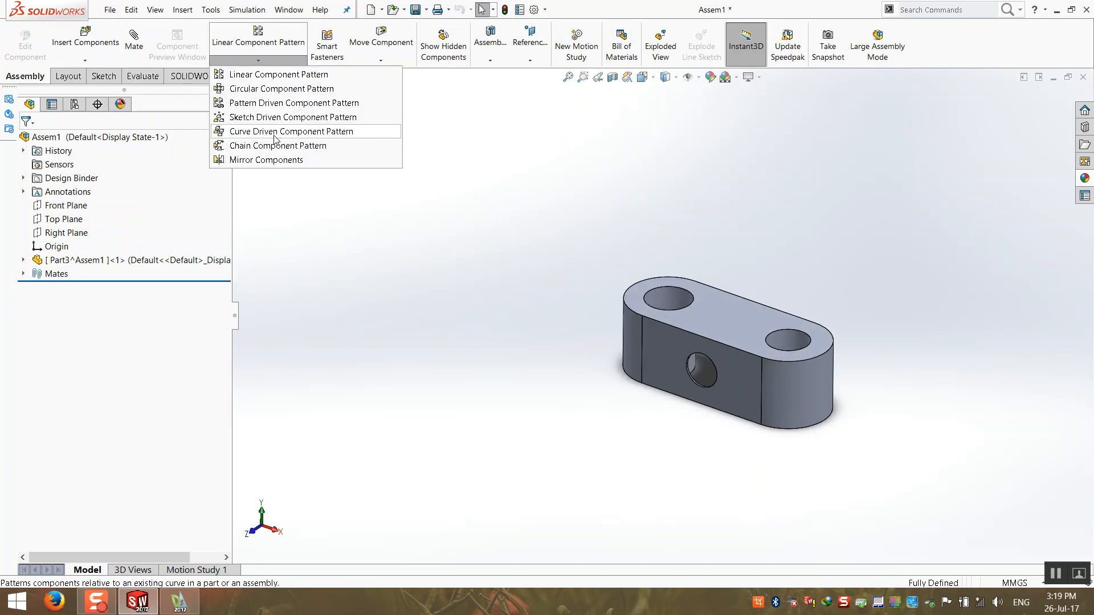
{"action": "left_click", "coordinate": [268, 159]}
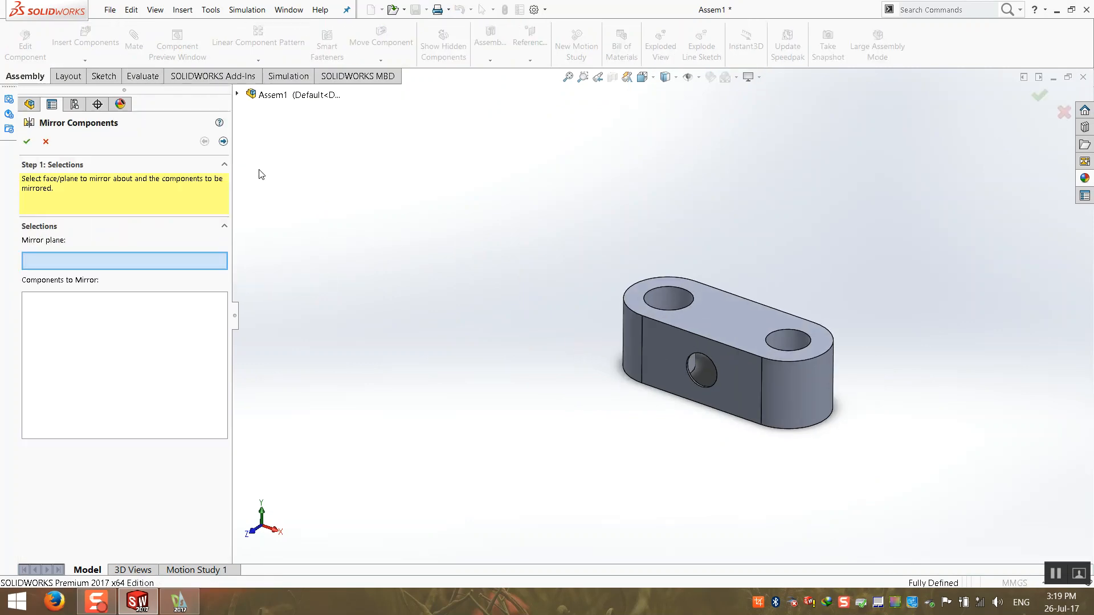
{"action": "left_click", "coordinate": [238, 95]}
{"action": "left_click", "coordinate": [289, 191]}
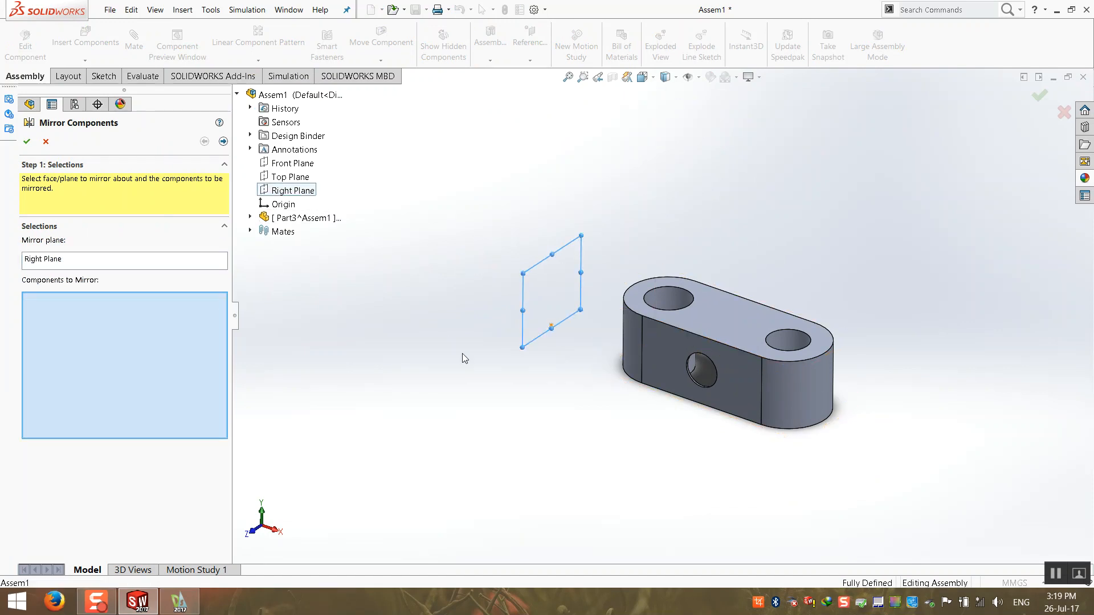
{"action": "left_click", "coordinate": [739, 367]}
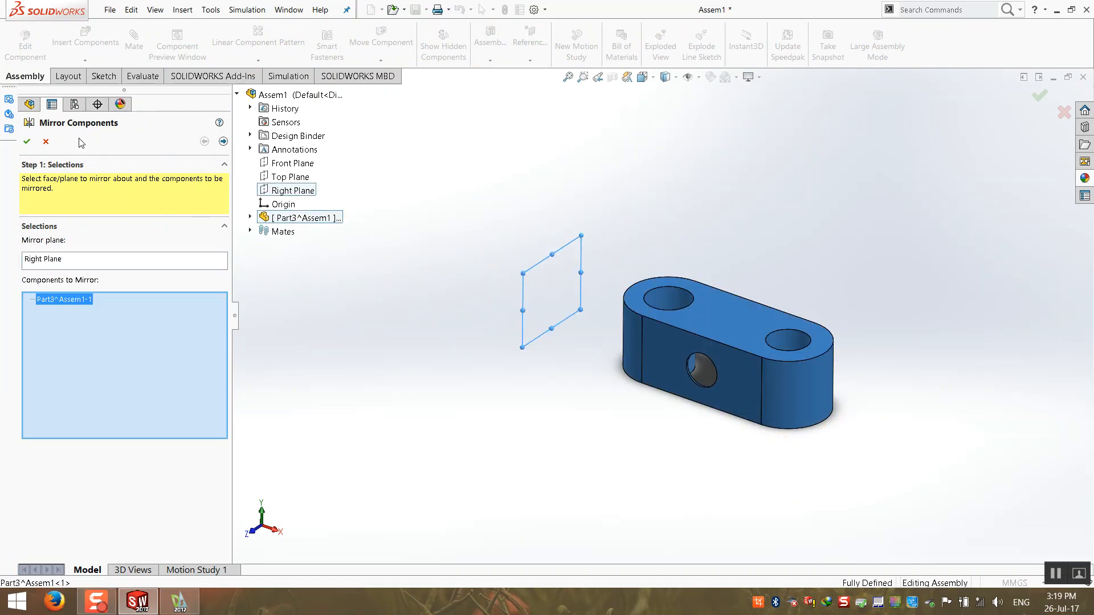
{"action": "left_click", "coordinate": [27, 142]}
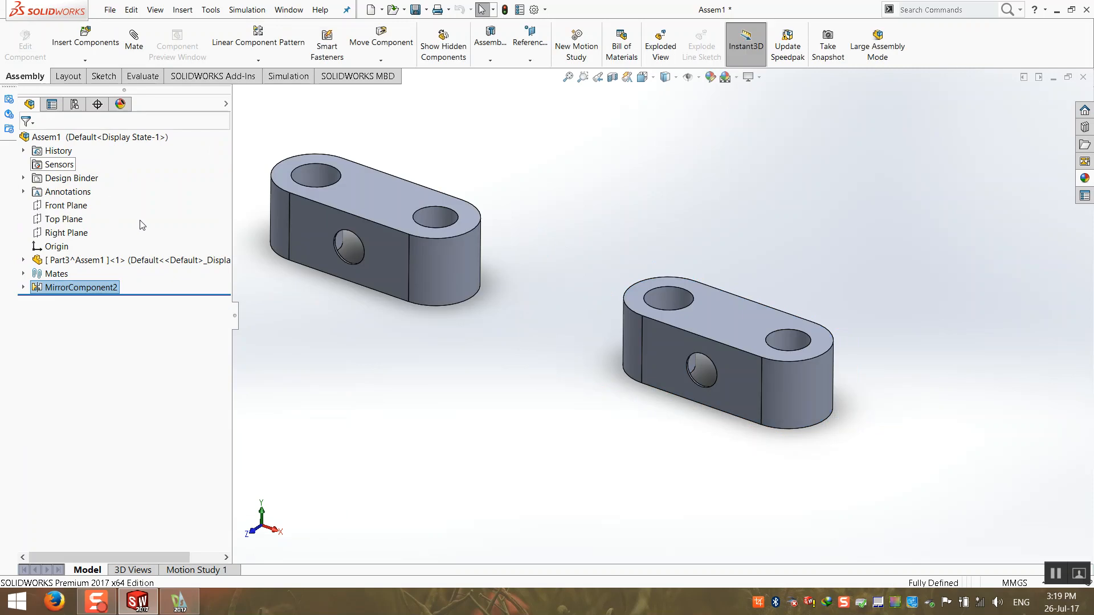
{"action": "left_click", "coordinate": [360, 332]}
{"action": "scroll", "coordinate": [411, 290], "scroll_direction": "down", "scroll_amount": 2}
{"action": "scroll", "coordinate": [414, 289], "scroll_direction": "up", "scroll_amount": 2}
- Edit the component mirror and preview the available orientations of the mirrored part through 4 of 4
{"action": "right_click", "coordinate": [65, 294]}
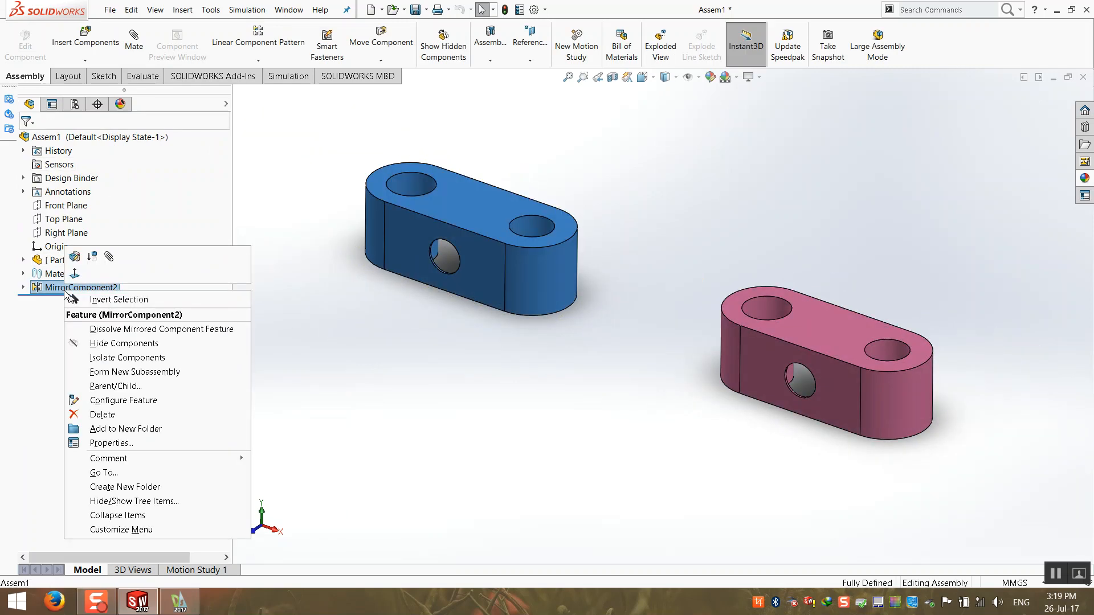
{"action": "left_click", "coordinate": [80, 254]}
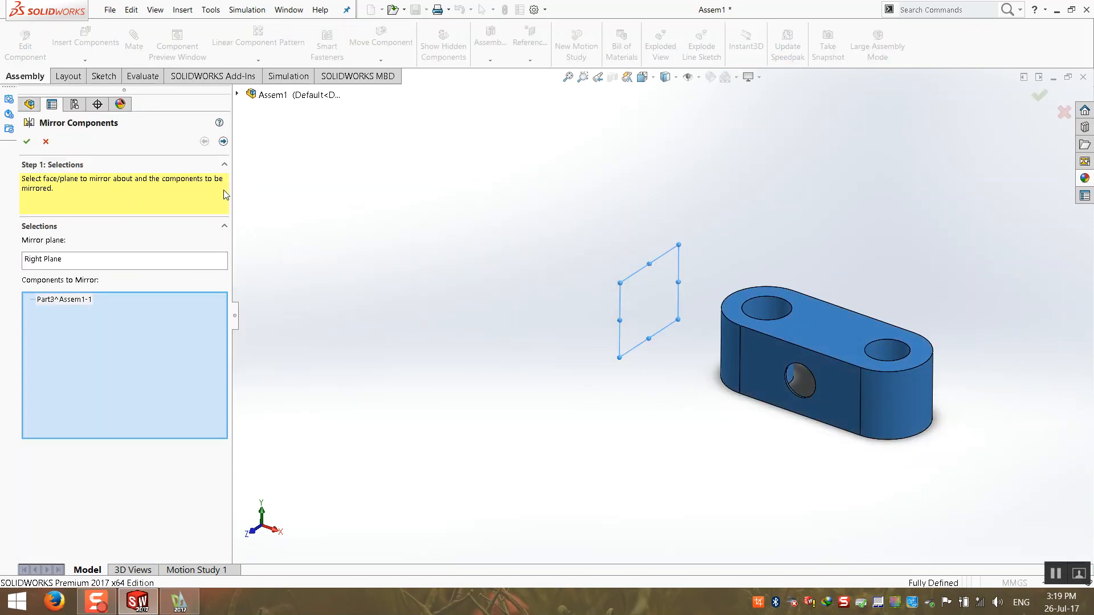
{"action": "left_click", "coordinate": [222, 142]}
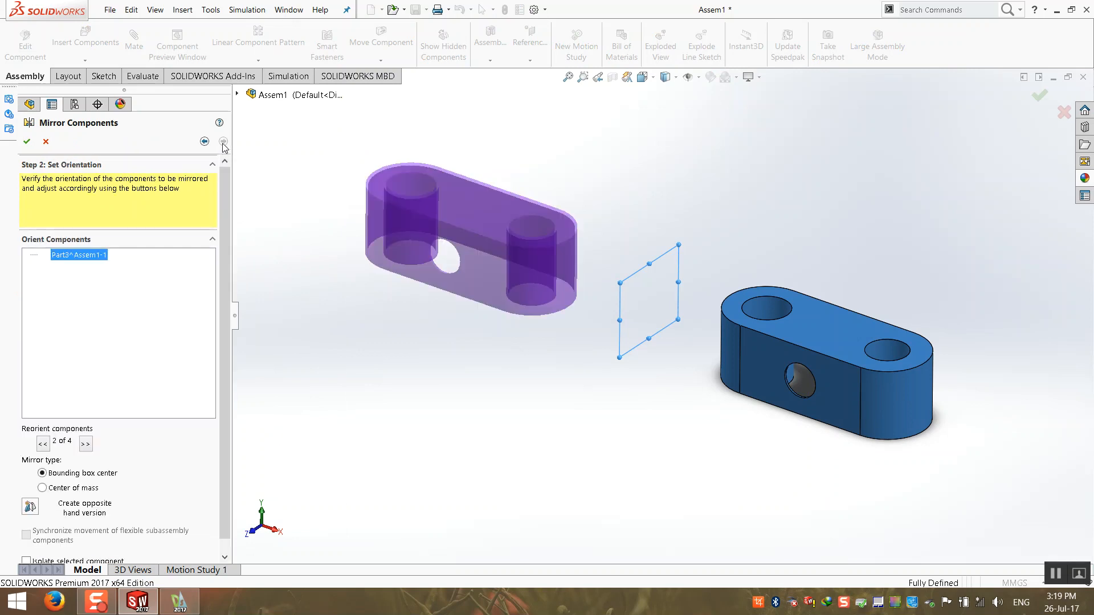
{"action": "scroll", "coordinate": [596, 319], "scroll_direction": "up", "scroll_amount": 1}
{"action": "scroll", "coordinate": [542, 232], "scroll_direction": "down", "scroll_amount": 3}
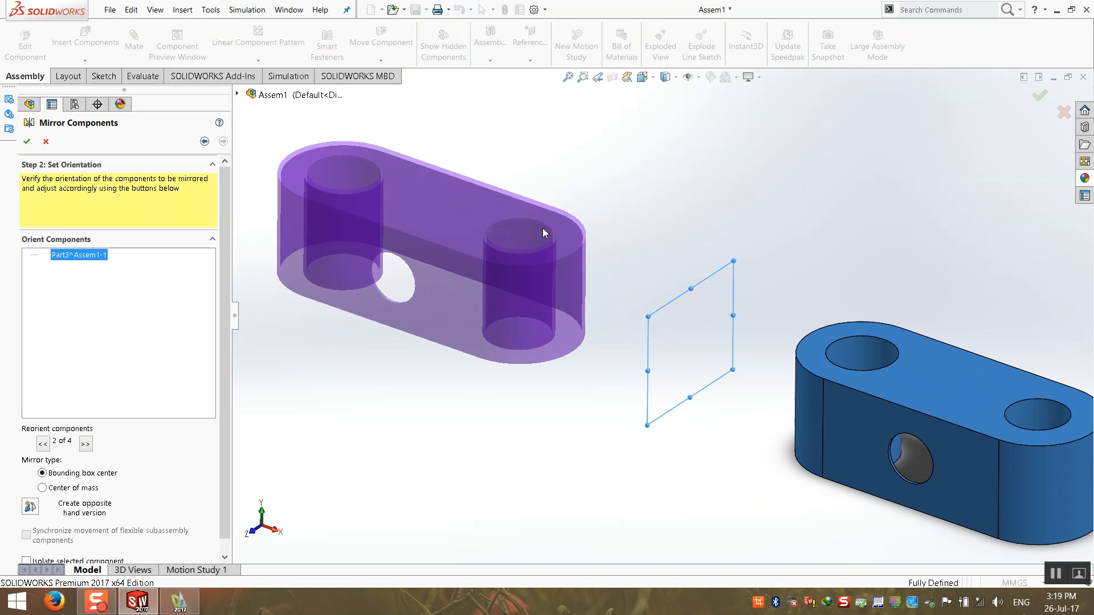
{"action": "scroll", "coordinate": [526, 251], "scroll_direction": "up", "scroll_amount": 2}
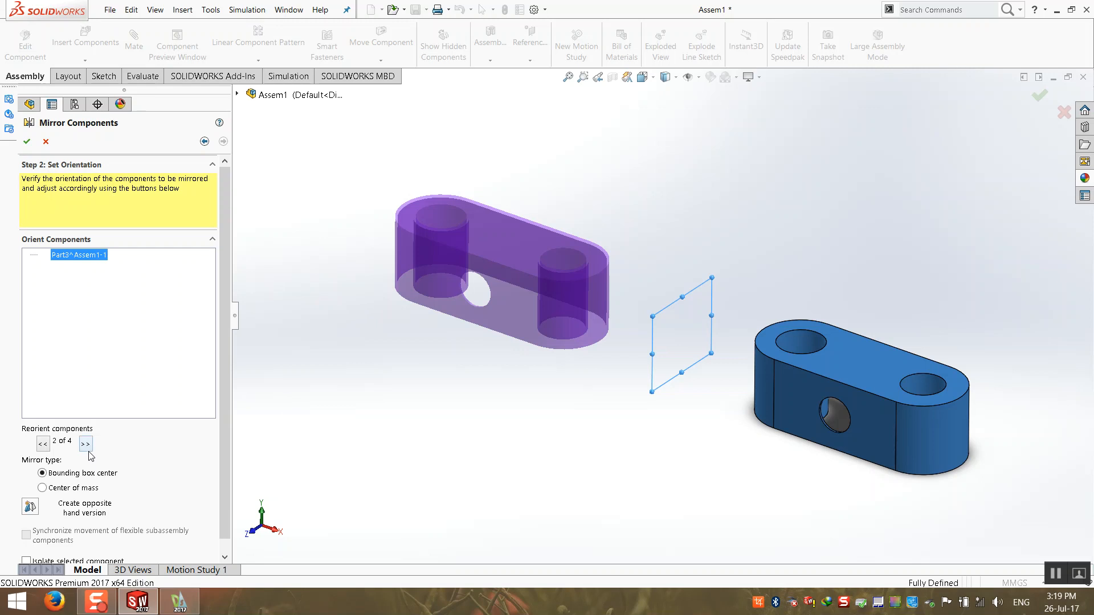
{"action": "left_click", "coordinate": [42, 446]}
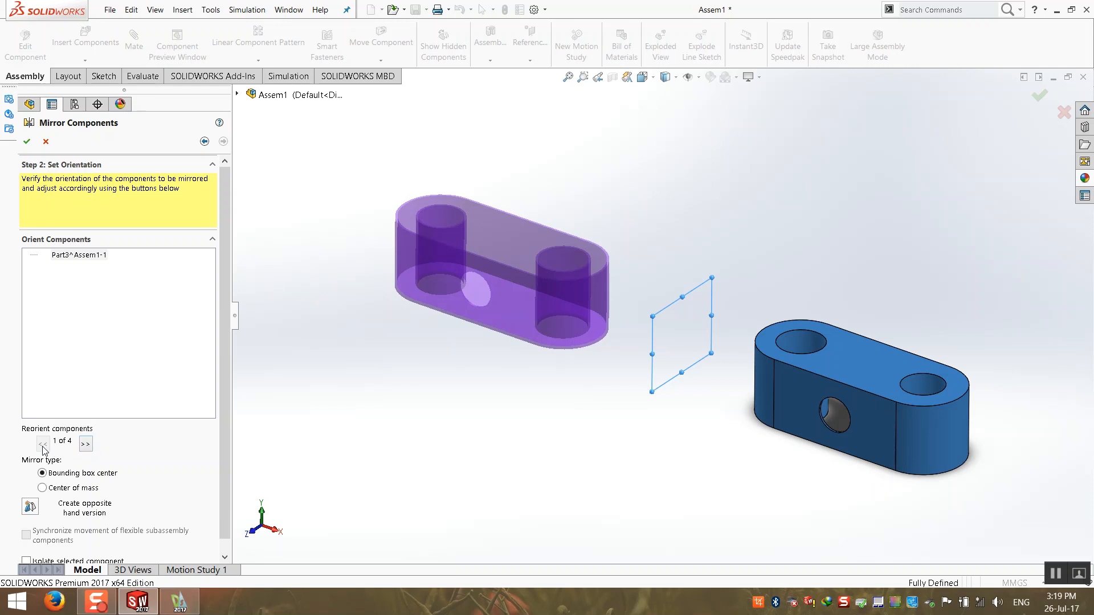
{"action": "left_click", "coordinate": [86, 445]}
{"action": "left_click", "coordinate": [86, 445]}
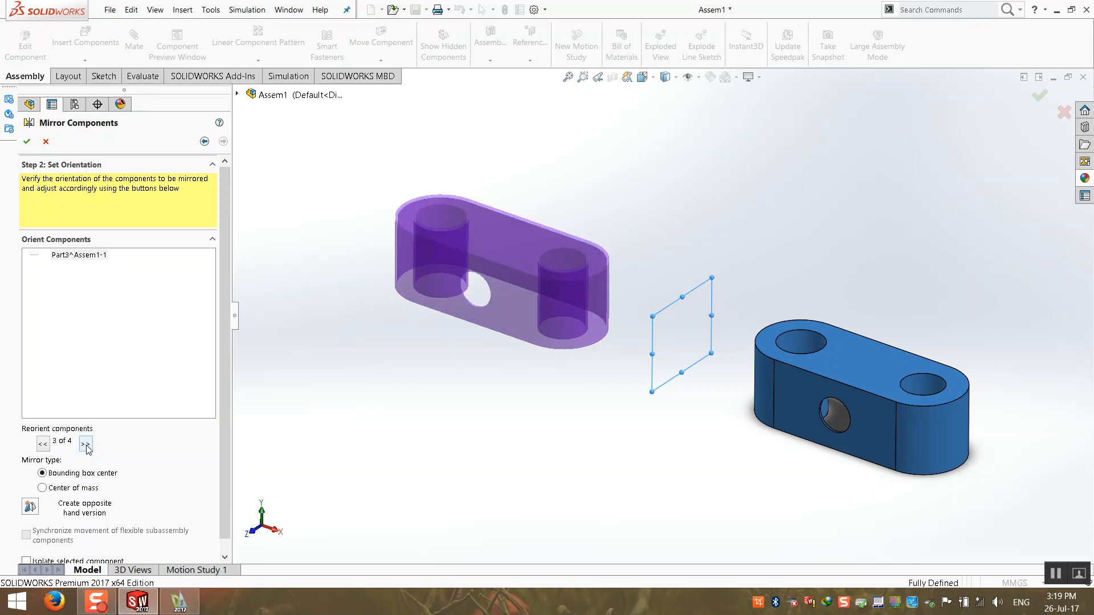
{"action": "left_click", "coordinate": [86, 445]}
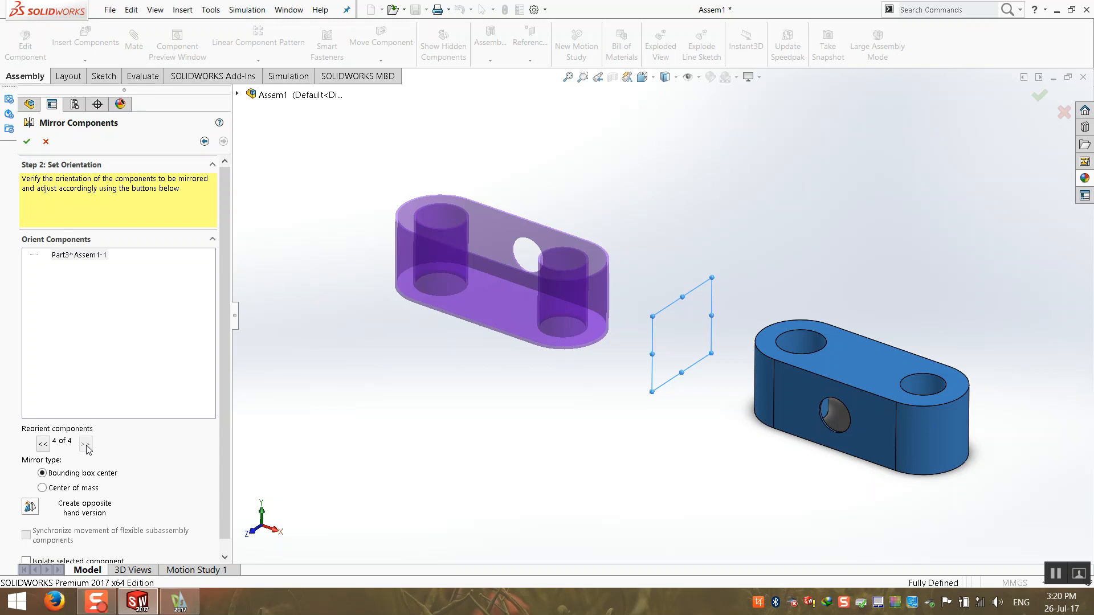
- Apply orientation 1 of 4 to the mirrored part and inspect it in the assembly
{"action": "left_click", "coordinate": [43, 444]}
{"action": "left_click", "coordinate": [43, 444]}
{"action": "left_click", "coordinate": [43, 444]}
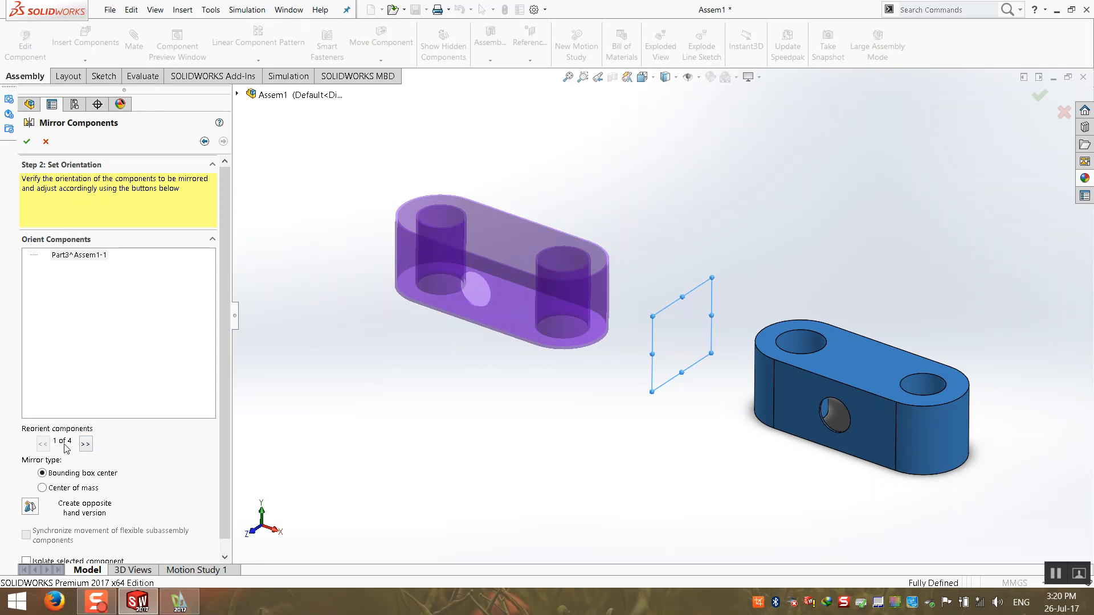
{"action": "left_click", "coordinate": [27, 141]}
{"action": "mouse_move", "coordinate": [413, 338]}
{"action": "middle_mouse_down"}
{"action": "mouse_move", "coordinate": [386, 415]}
{"action": "mouse_move", "coordinate": [398, 335]}
{"action": "mouse_move", "coordinate": [411, 343]}
{"action": "middle_mouse_up"}
- Edit the component mirror to use orientation 2 of 4 and inspect the mirrored part
{"action": "right_click", "coordinate": [83, 288]}
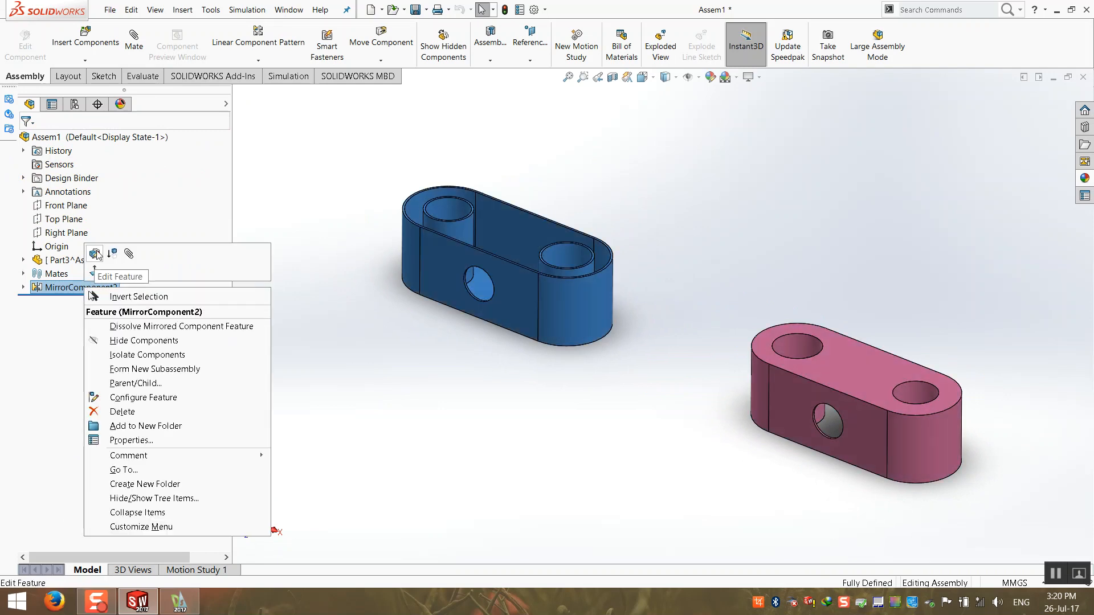
{"action": "left_click", "coordinate": [98, 252]}
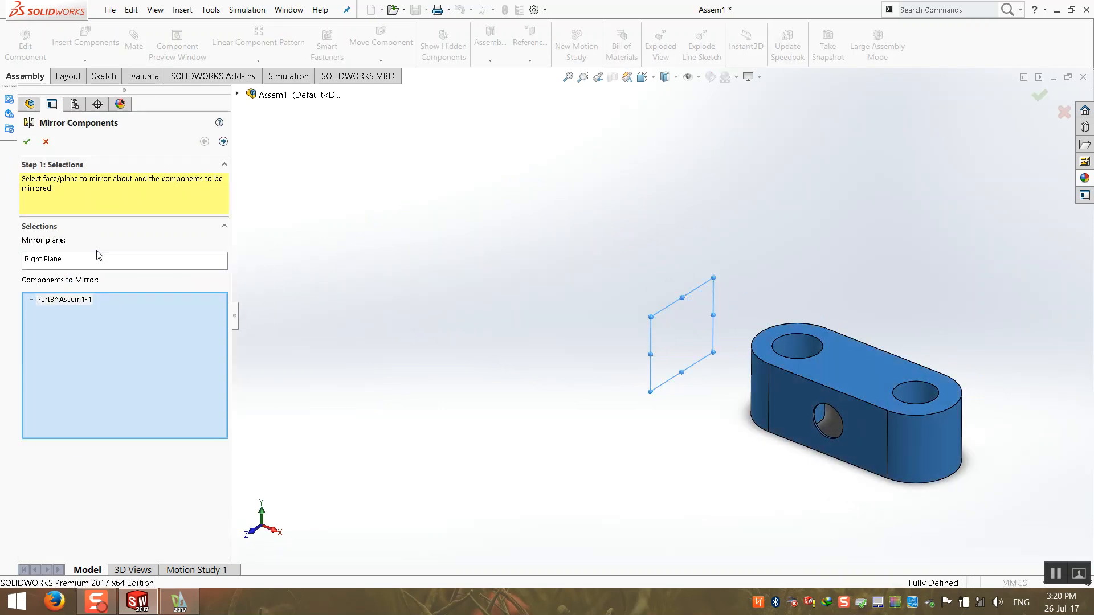
{"action": "left_click", "coordinate": [223, 142]}
{"action": "left_click", "coordinate": [86, 444]}
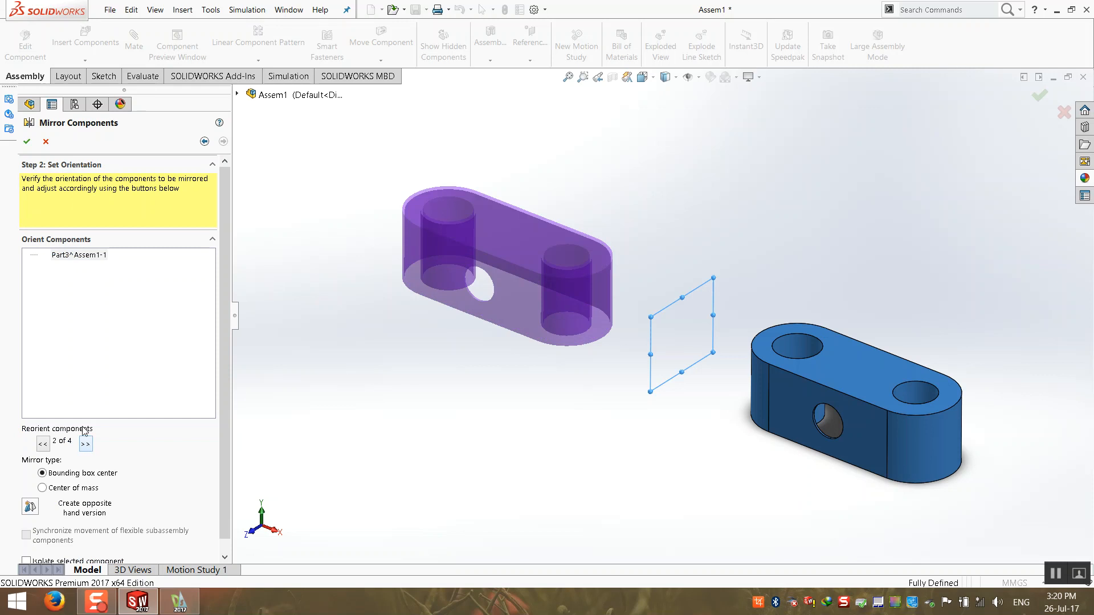
{"action": "left_click", "coordinate": [26, 141]}
{"action": "middle_click_drag", "start_coordinate": [303, 381], "coordinate": [393, 385]}
- Edit the component mirror to use orientation 3 of 4 and inspect the mirrored part
{"action": "right_click", "coordinate": [63, 288]}
{"action": "left_click", "coordinate": [73, 254]}
{"action": "left_click", "coordinate": [223, 141]}
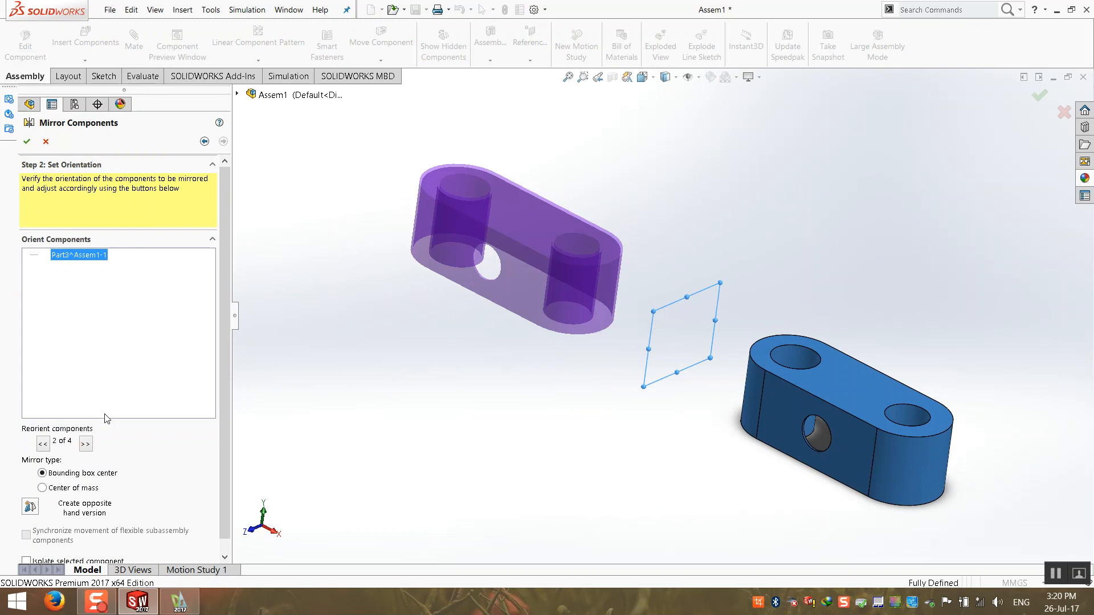
{"action": "left_click", "coordinate": [87, 443]}
{"action": "left_click", "coordinate": [26, 141]}
{"action": "mouse_move", "coordinate": [391, 324]}
{"action": "middle_mouse_down"}
{"action": "mouse_move", "coordinate": [224, 337]}
{"action": "mouse_move", "coordinate": [375, 319]}
{"action": "middle_mouse_up"}
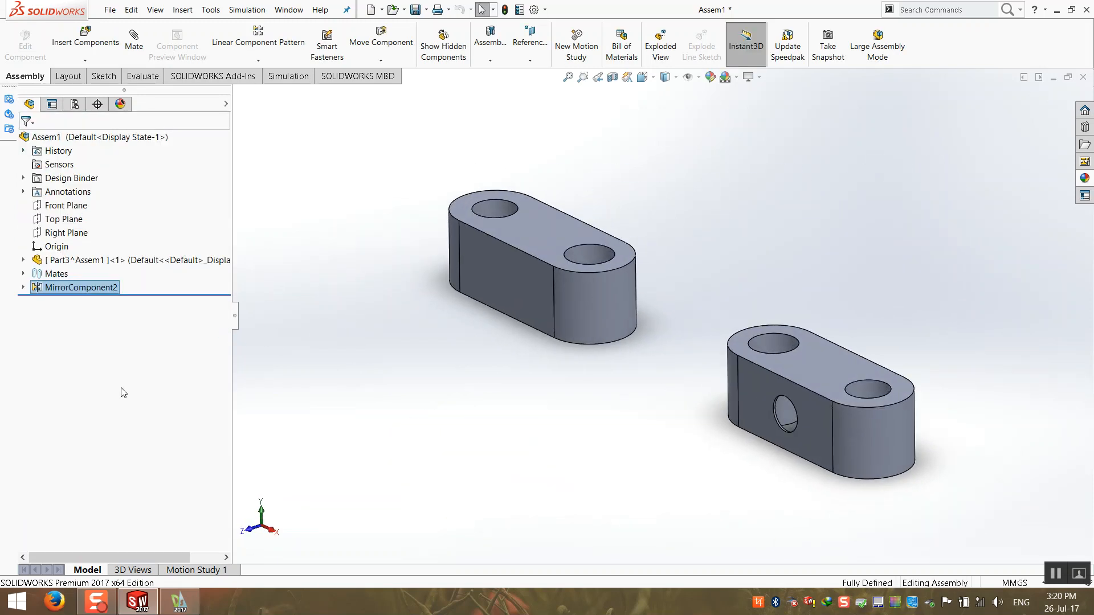
- Edit the component mirror to use orientation 4 of 4 and inspect the mirrored part
{"action": "right_click", "coordinate": [68, 286]}
{"action": "left_click", "coordinate": [75, 249]}
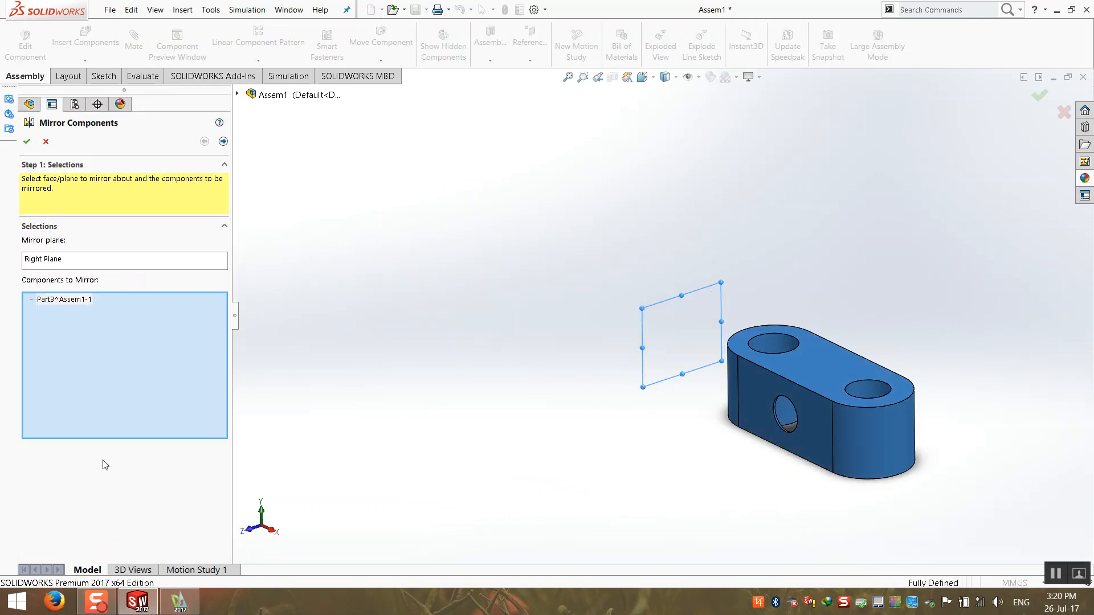
{"action": "left_click", "coordinate": [223, 141]}
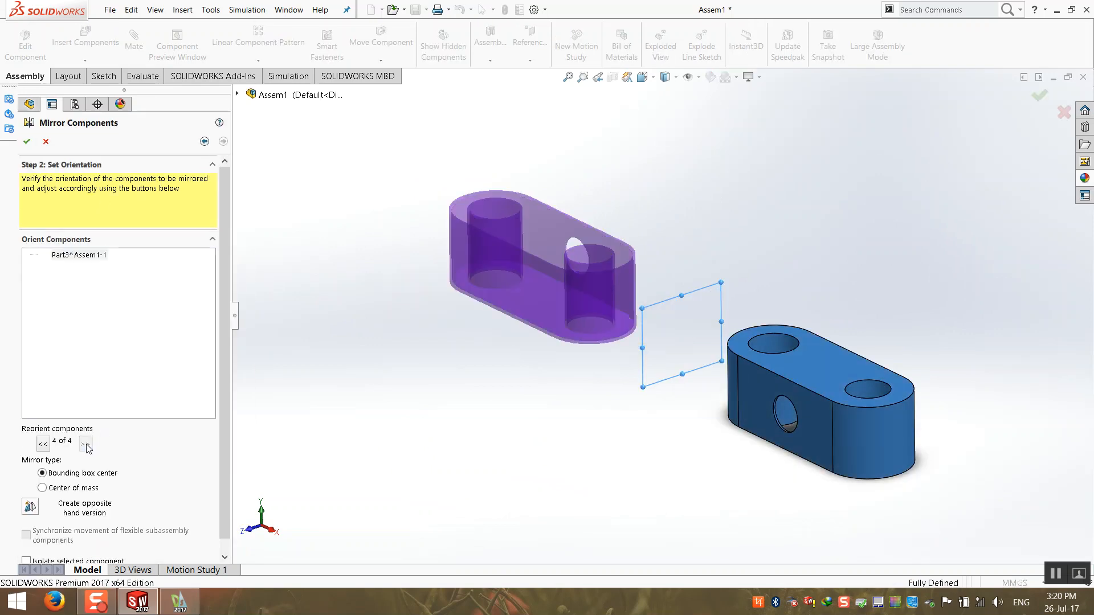
{"action": "left_click", "coordinate": [26, 141]}
{"action": "middle_click_drag", "start_coordinate": [289, 361], "coordinate": [305, 383]}
{"action": "left_click", "coordinate": [306, 384]}
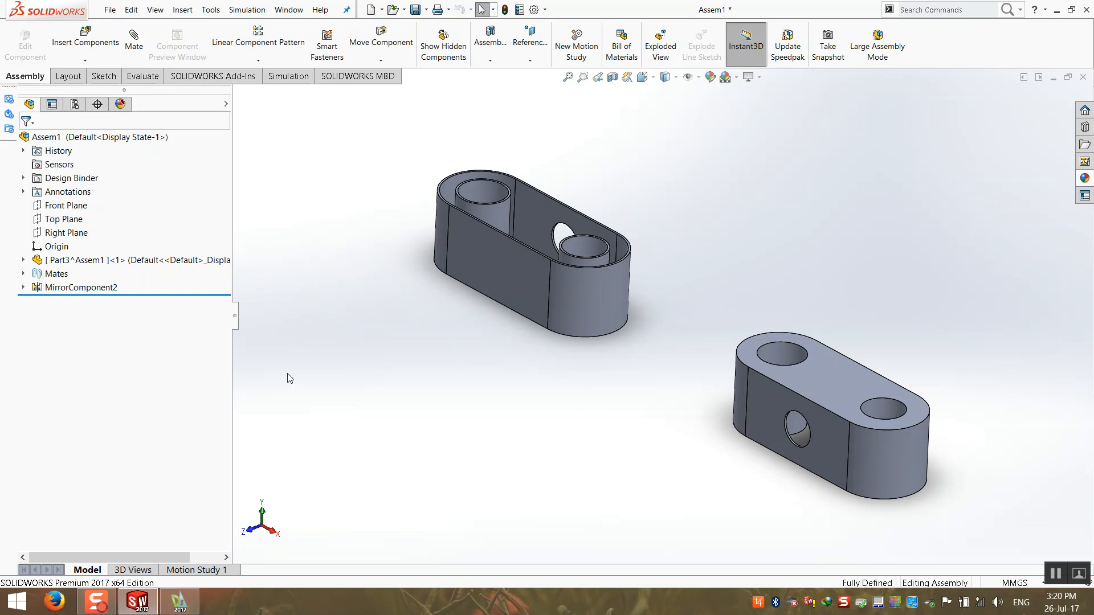
{"action": "middle_click_drag", "start_coordinate": [287, 373], "coordinate": [284, 365]}
- Edit the component mirror to use orientation 1 of 4 for the mirrored part
{"action": "right_click", "coordinate": [85, 287]}
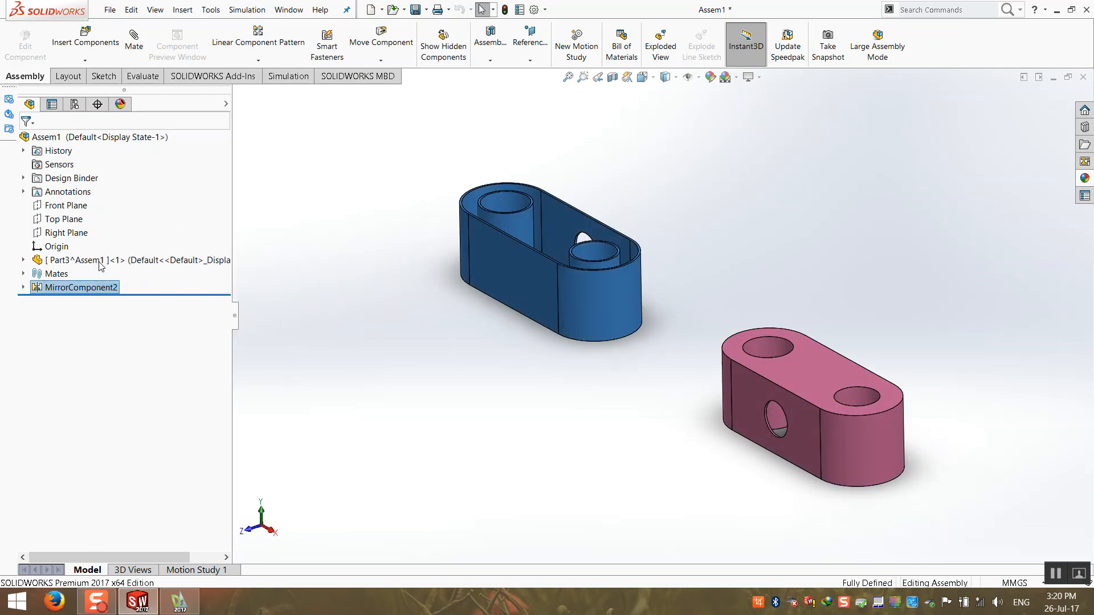
{"action": "left_click", "coordinate": [123, 256]}
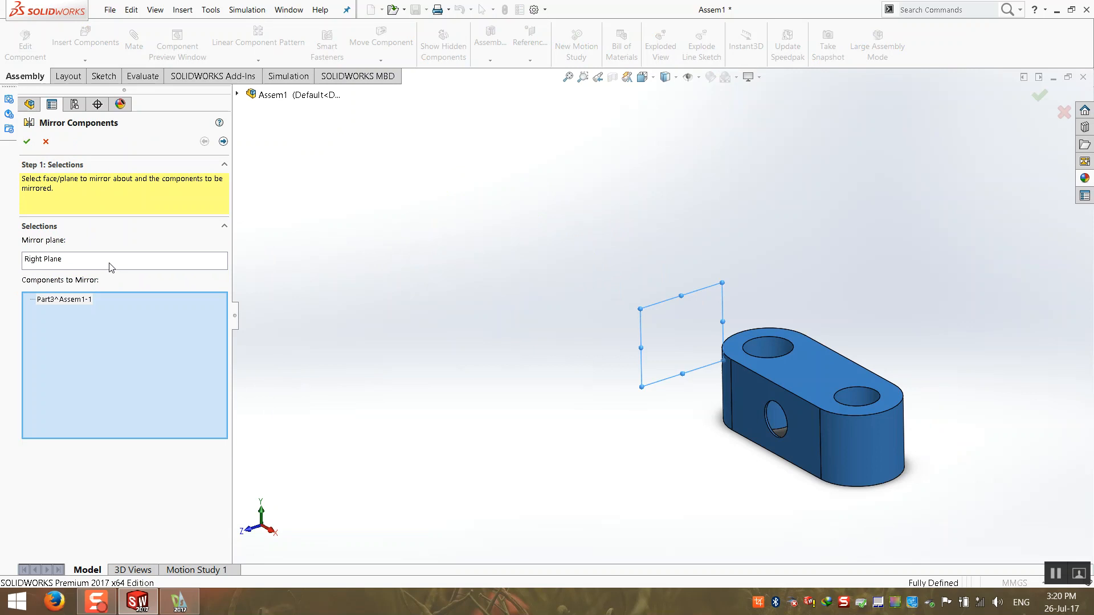
{"action": "left_click", "coordinate": [223, 141]}
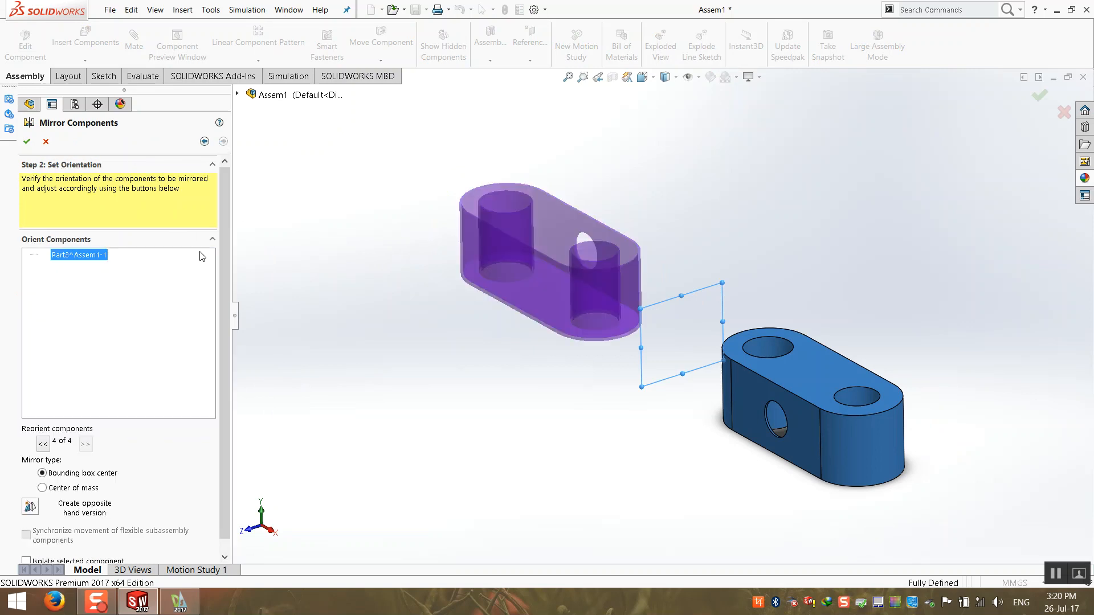
{"action": "left_click", "coordinate": [44, 444]}
{"action": "left_click", "coordinate": [48, 448]}
{"action": "left_click", "coordinate": [48, 448]}
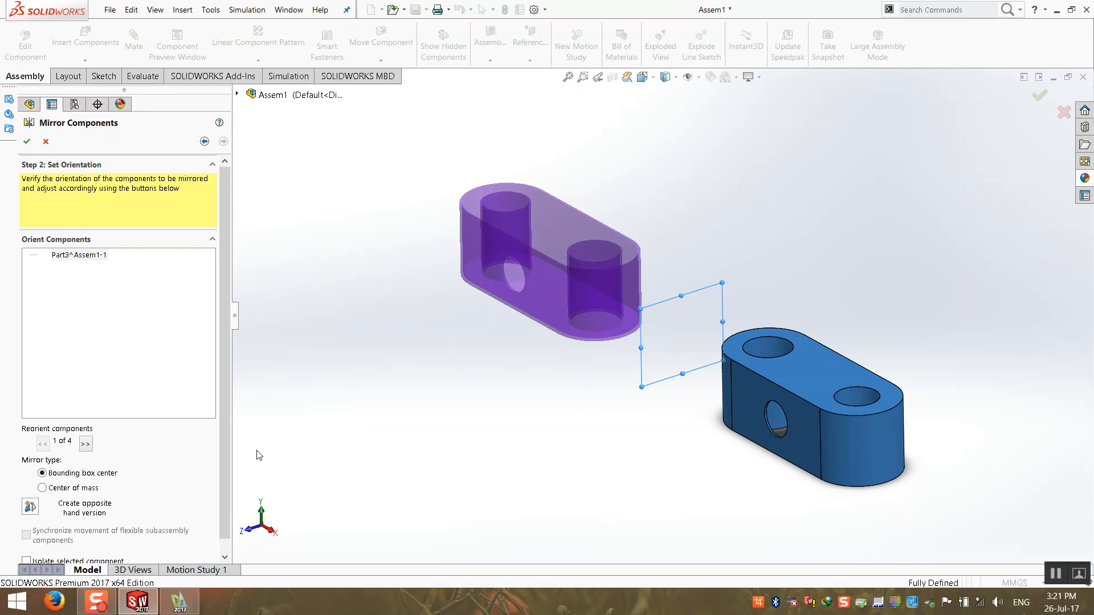
{"action": "left_click", "coordinate": [26, 141]}
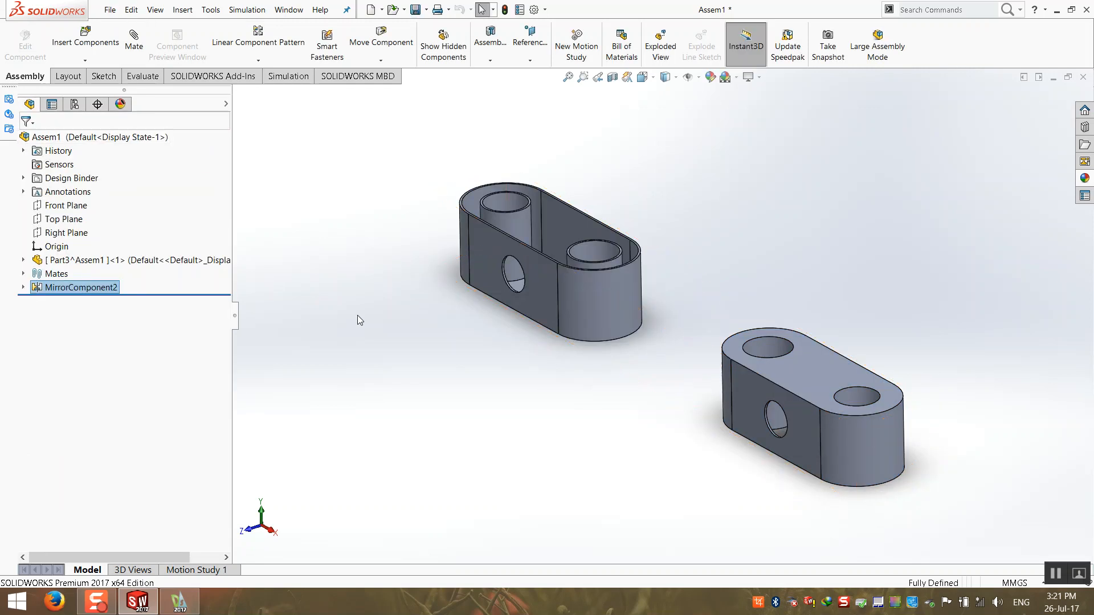
- Delete the component mirror and open the remaining part in its own window
{"action": "left_click", "coordinate": [81, 287]}
{"action": "key", "text": "Delete"}
{"action": "key", "text": "Return"}
{"action": "left_click", "coordinate": [790, 358]}
{"action": "right_click", "coordinate": [791, 358]}
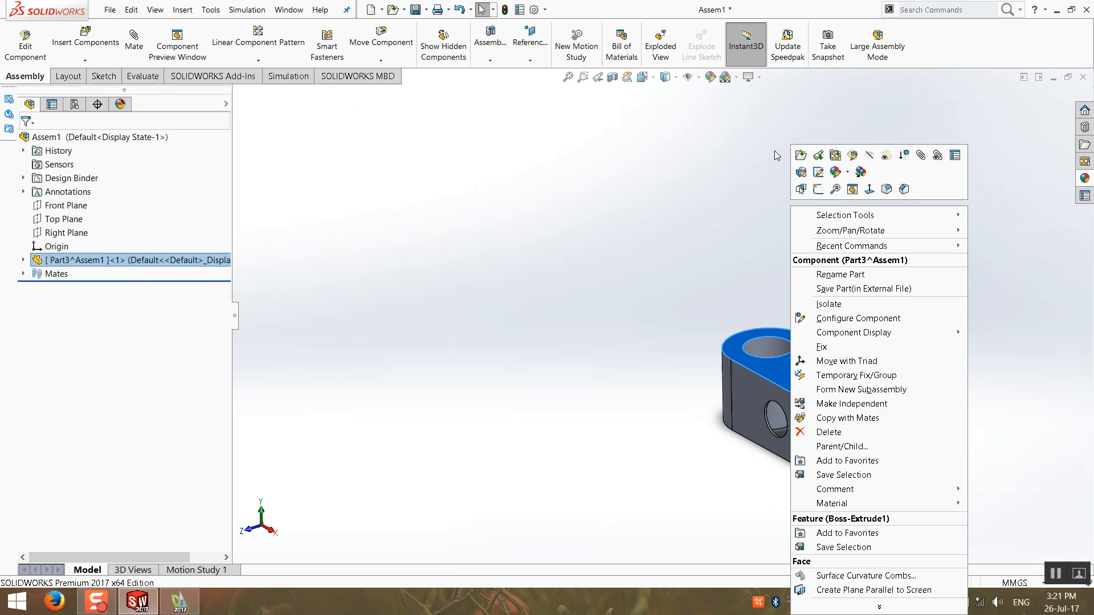
{"action": "left_click", "coordinate": [801, 155]}
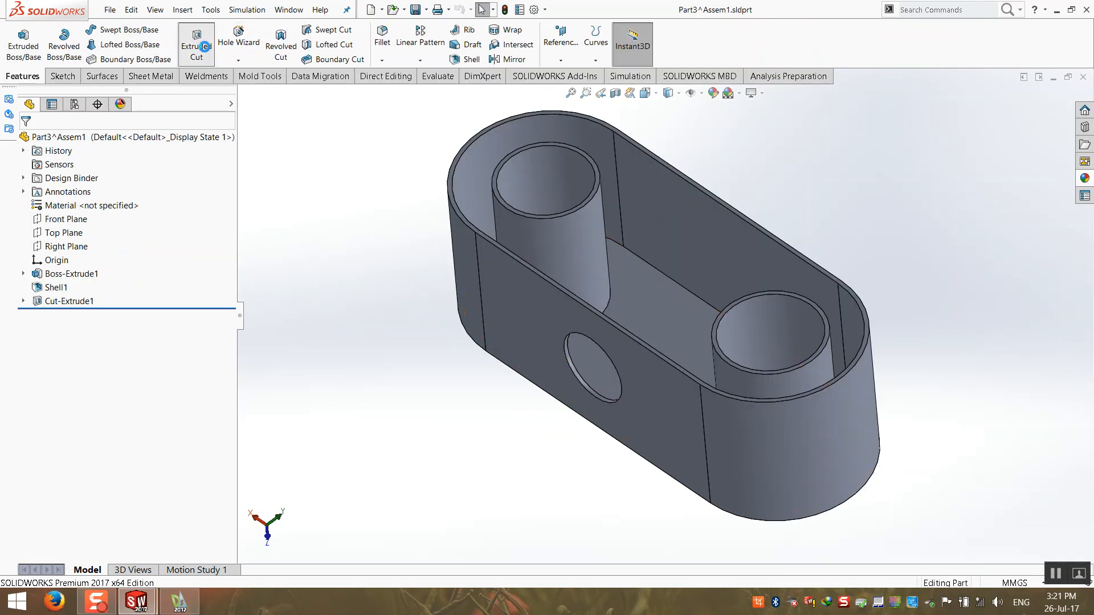
- Start an Extruded Cut sketch on the part's inner floor and draw a circle of about 8.7 mm radius between the two bosses
{"action": "left_click", "coordinate": [196, 45]}
{"action": "left_click", "coordinate": [650, 326]}
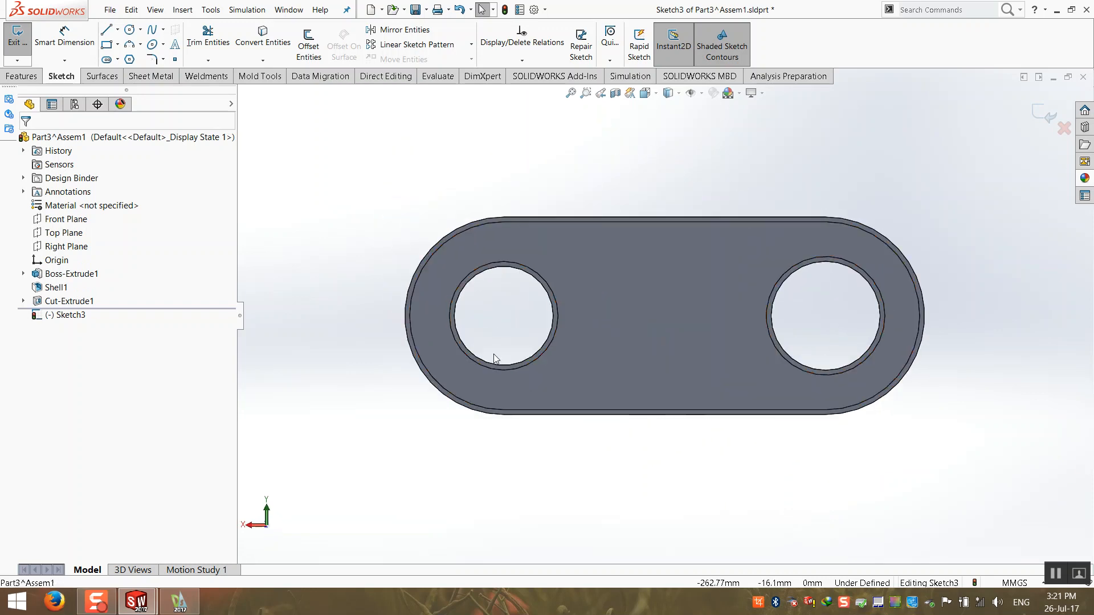
{"action": "left_click", "coordinate": [130, 29]}
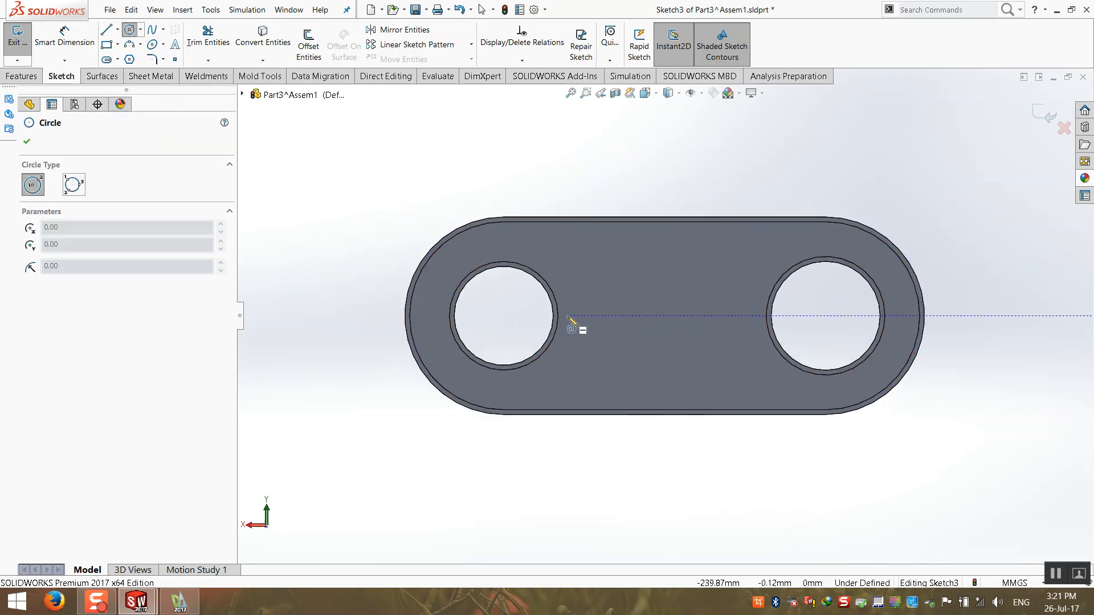
{"action": "left_click", "coordinate": [599, 316]}
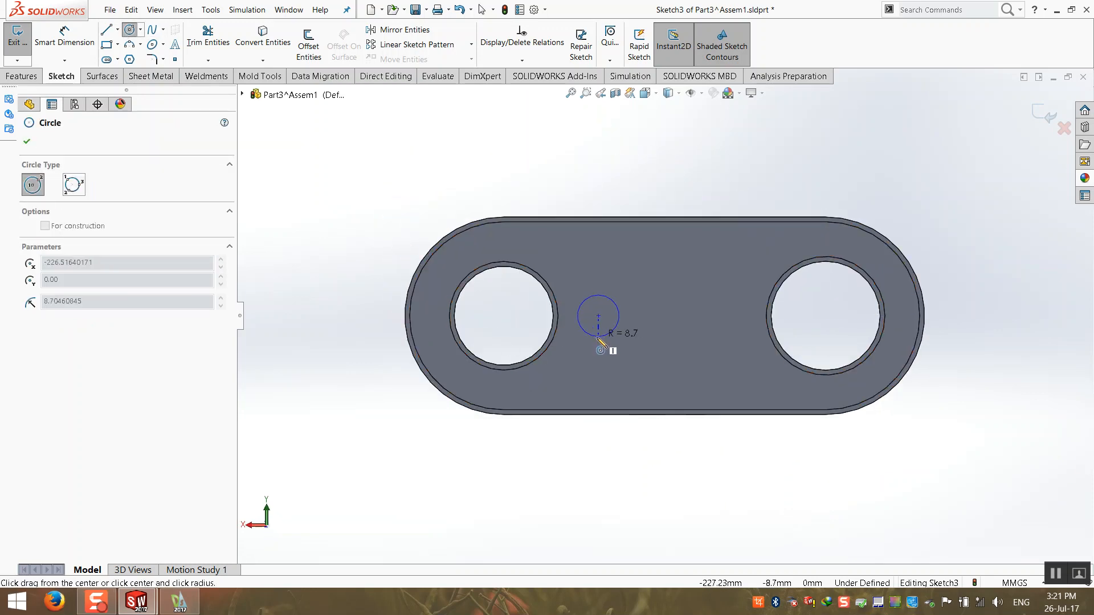
{"action": "left_click", "coordinate": [607, 336]}
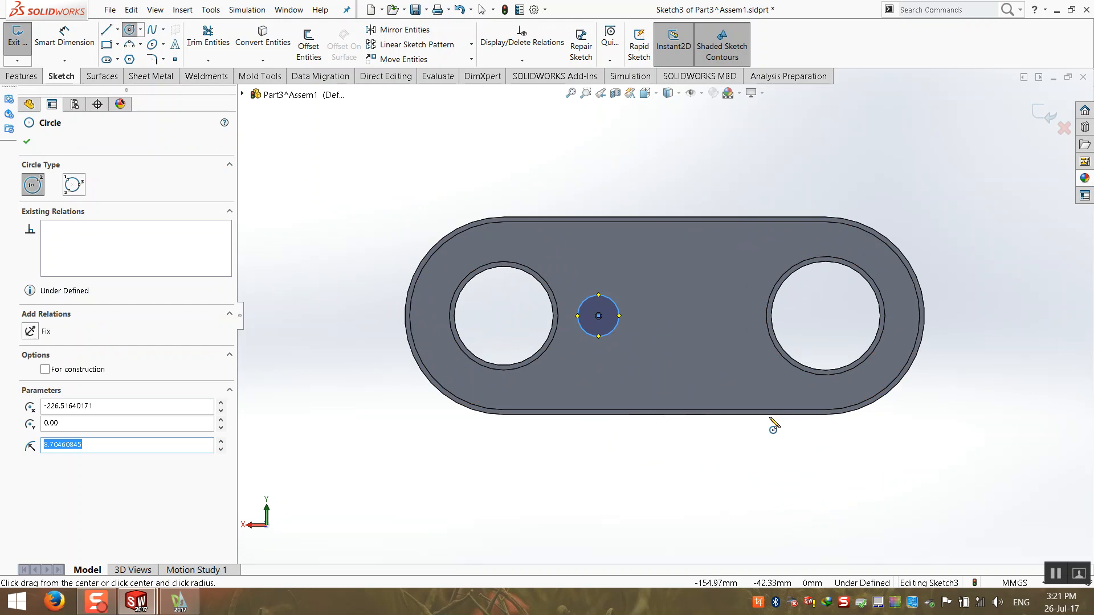
- Move the sketched circle off the part's centreline toward the long upper wall, close to the left boss
{"action": "key", "text": "Escape"}
{"action": "left_click", "coordinate": [62, 37]}
{"action": "left_click", "coordinate": [585, 300]}
{"action": "key", "text": "Escape"}
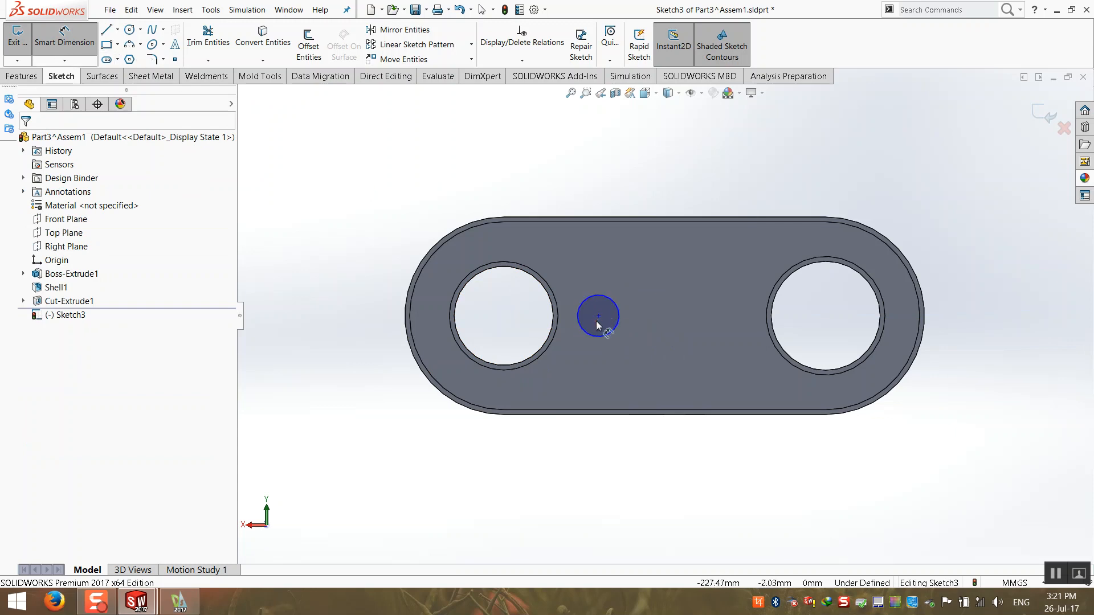
{"action": "key", "text": "Escape"}
{"action": "left_click_drag", "start_coordinate": [597, 316], "coordinate": [594, 269]}
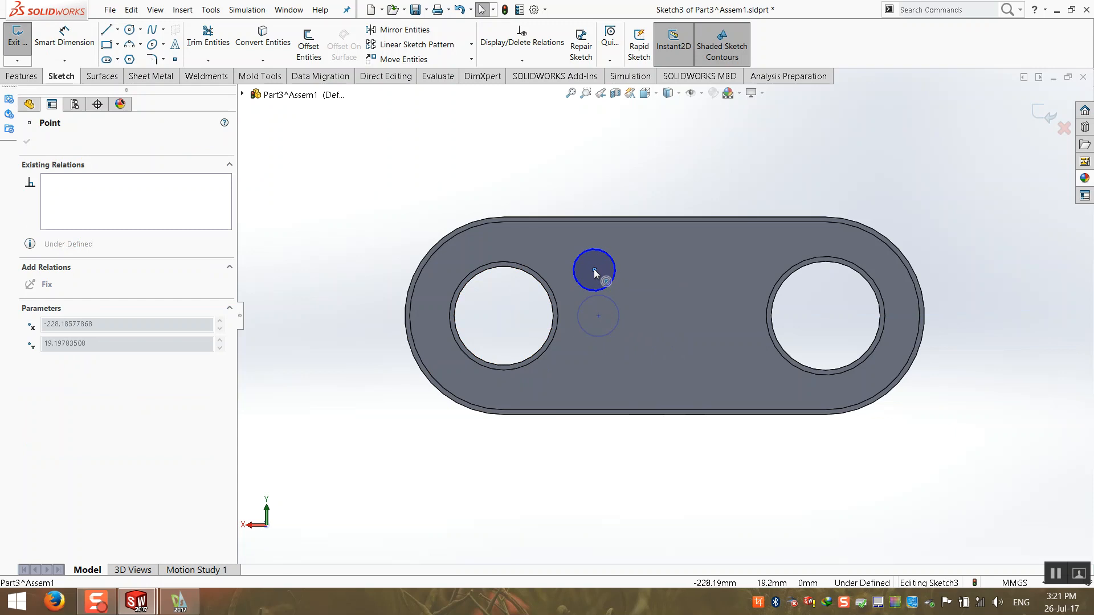
{"action": "left_click", "coordinate": [482, 495]}
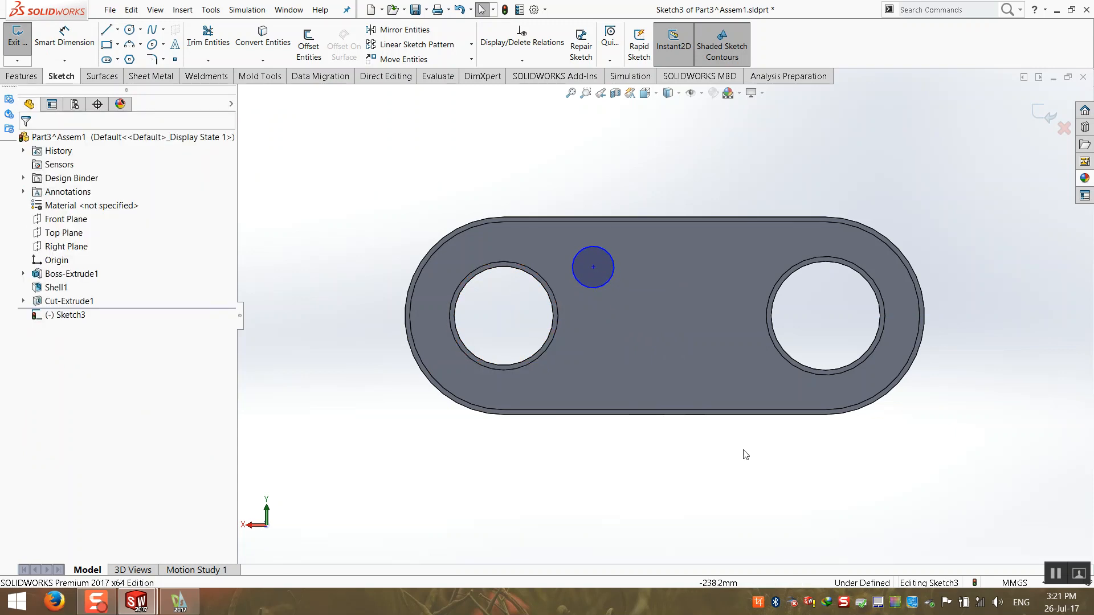
- Cut the circle with a Blind depth of 10 mm, save the part, and return to the assembly
{"action": "left_click", "coordinate": [1045, 109]}
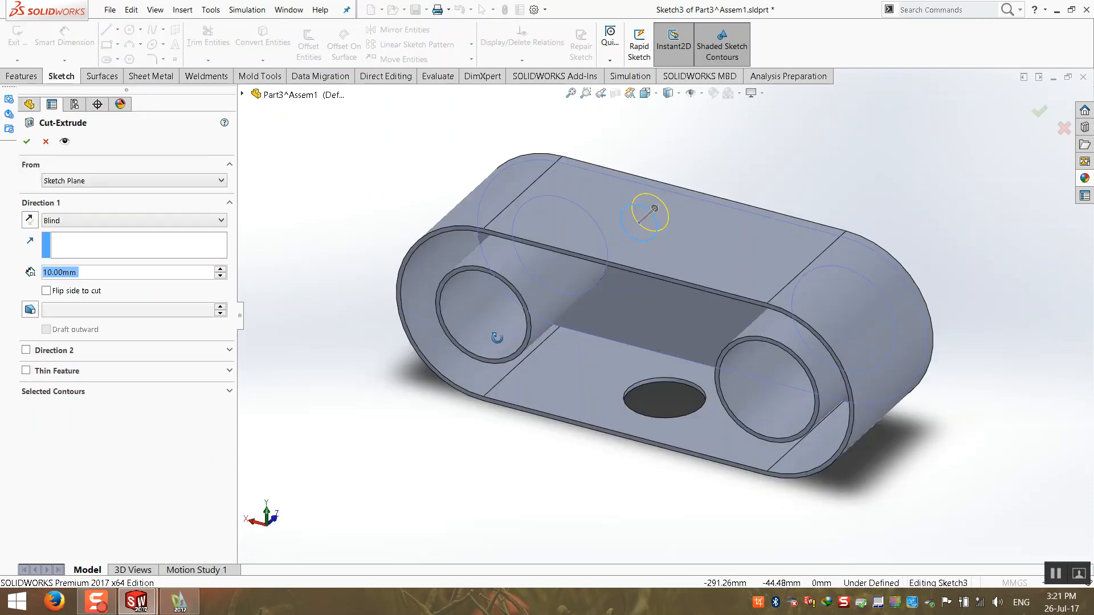
{"action": "left_click", "coordinate": [27, 142]}
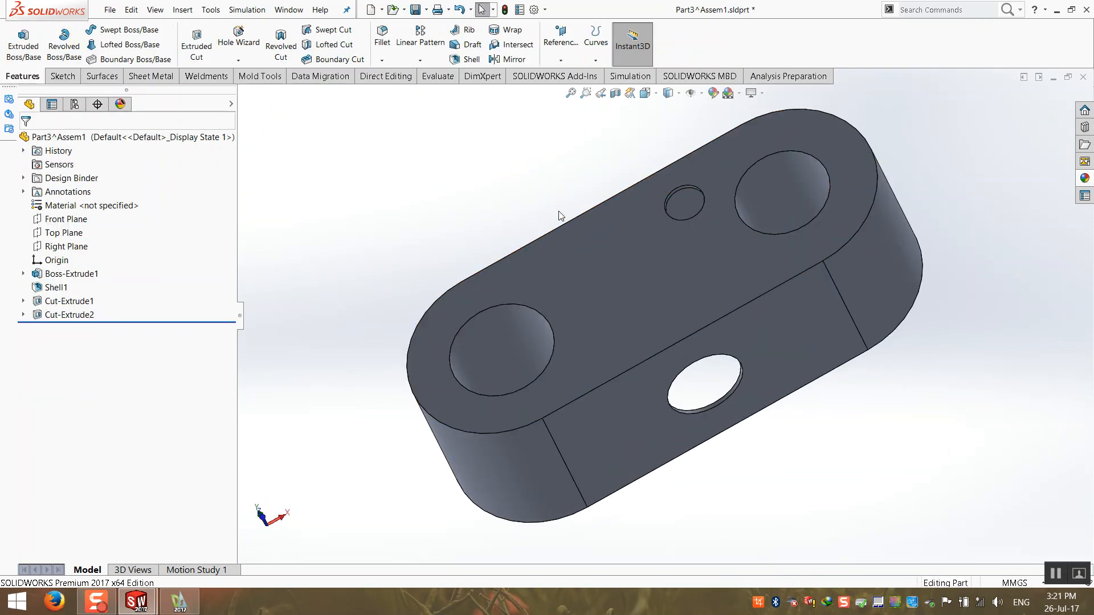
{"action": "key", "text": "ctrl+s"}
{"action": "left_click", "coordinate": [1083, 77]}
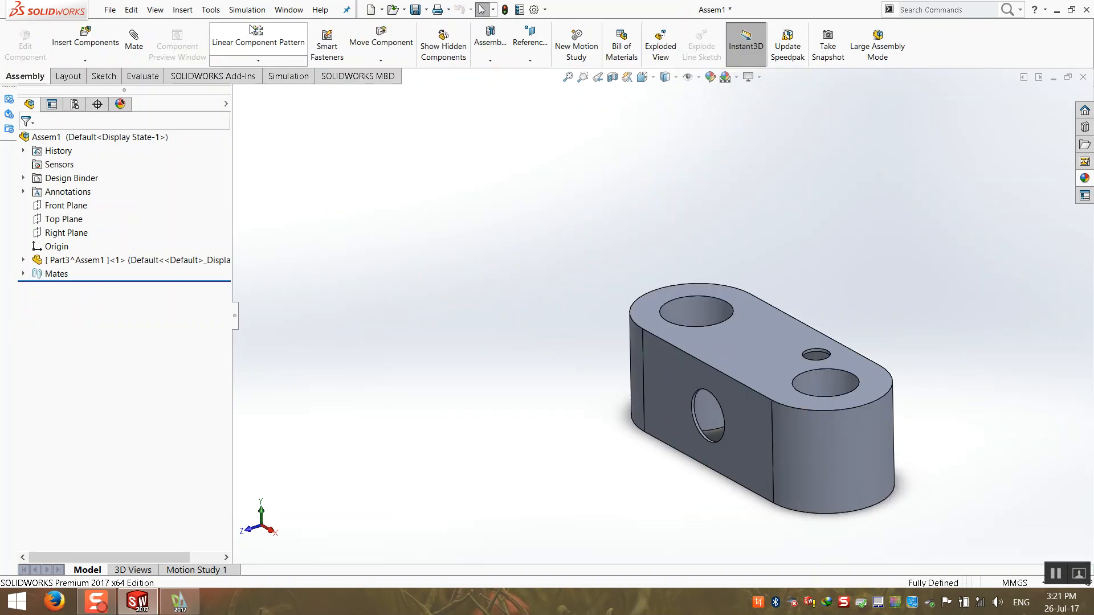
- Set up a component mirror of the part about the assembly's Right Plane and proceed to its orientation options
{"action": "left_click", "coordinate": [250, 61]}
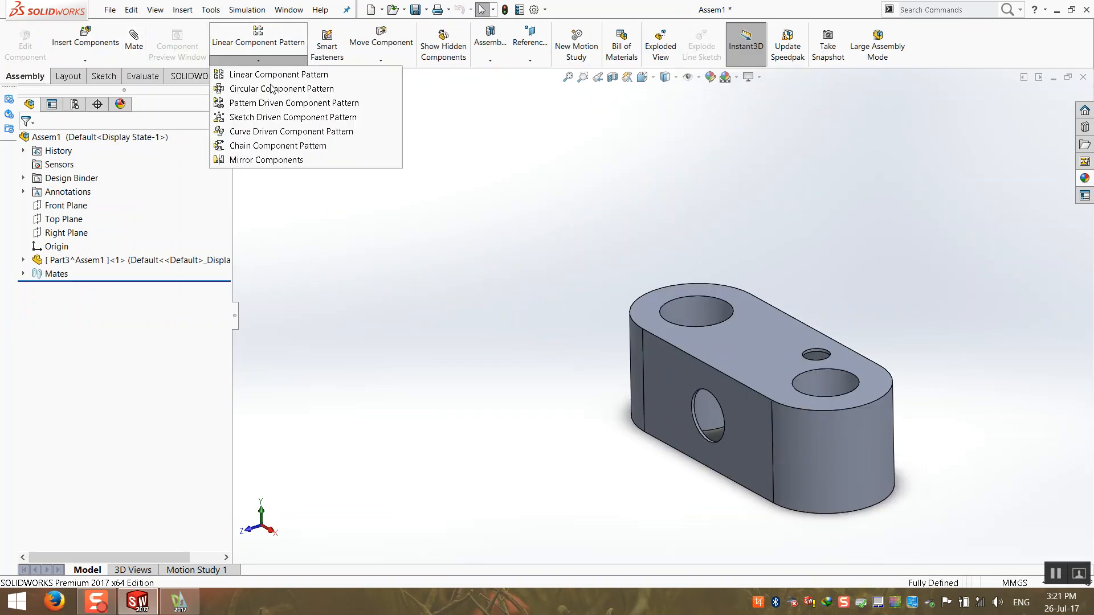
{"action": "left_click", "coordinate": [270, 160]}
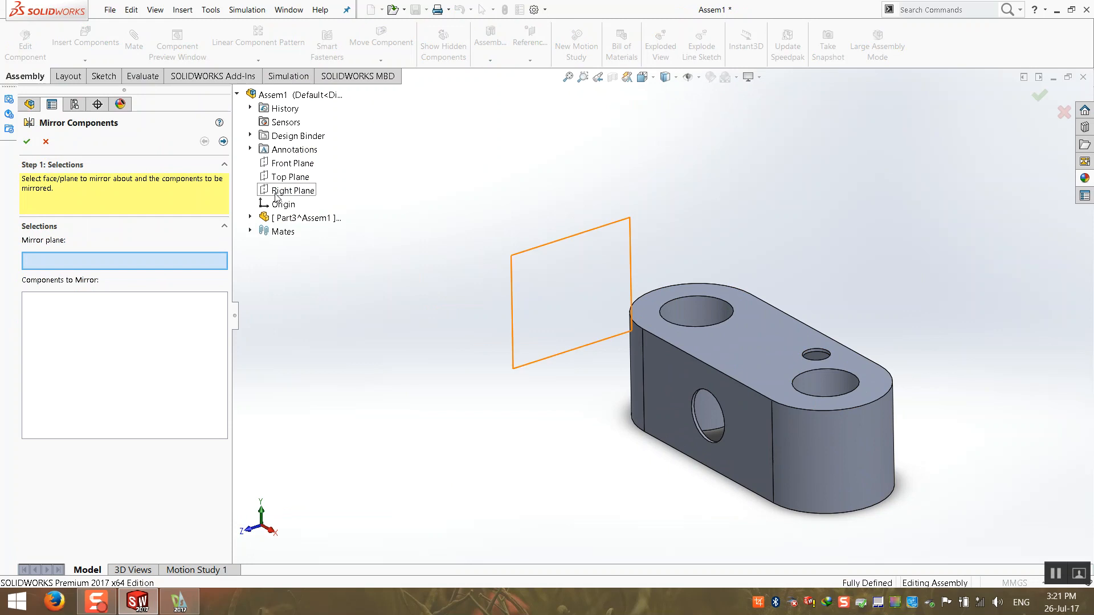
{"action": "left_click", "coordinate": [275, 195]}
{"action": "left_click", "coordinate": [709, 351]}
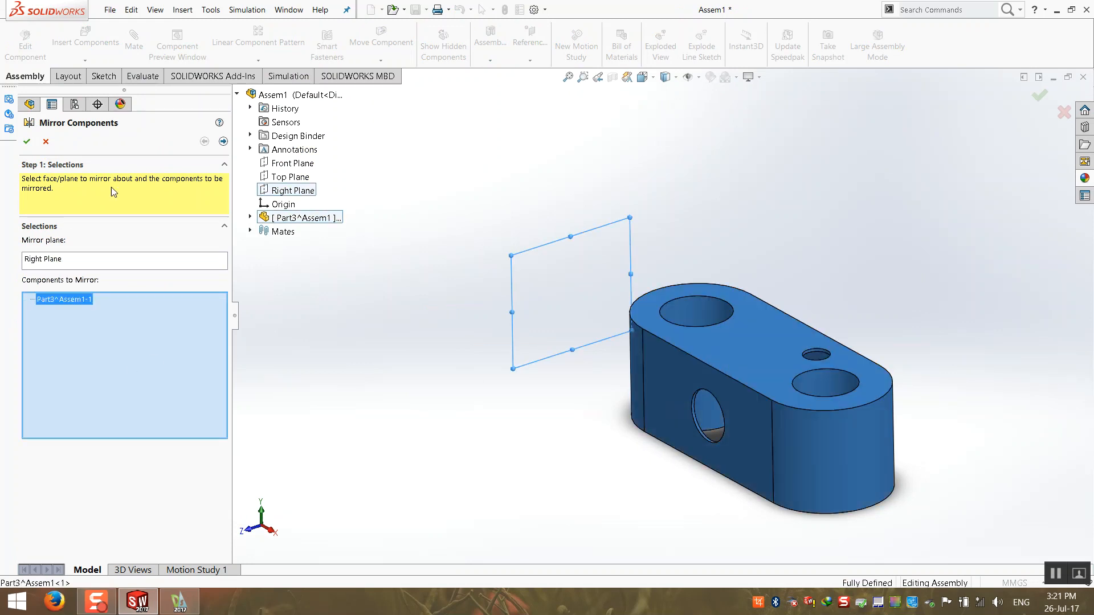
{"action": "left_click", "coordinate": [223, 142]}
- Compare the mirrored part's orientation options from the Top view and select orientation 1 of 4
{"action": "middle_click_drag", "start_coordinate": [471, 305], "coordinate": [473, 349]}
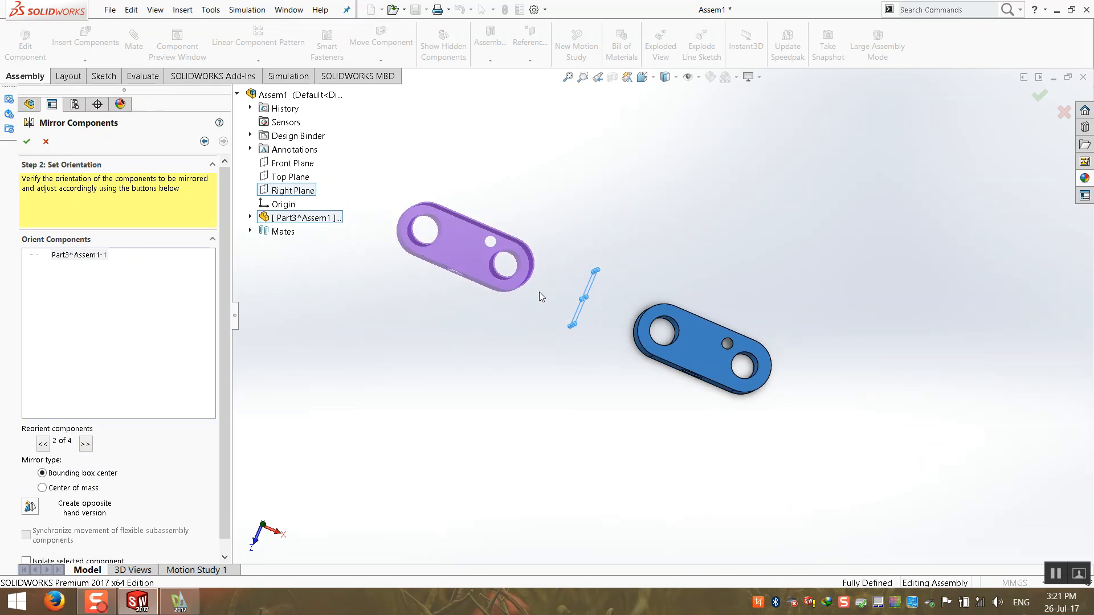
{"action": "middle_click_drag", "start_coordinate": [544, 282], "coordinate": [544, 255]}
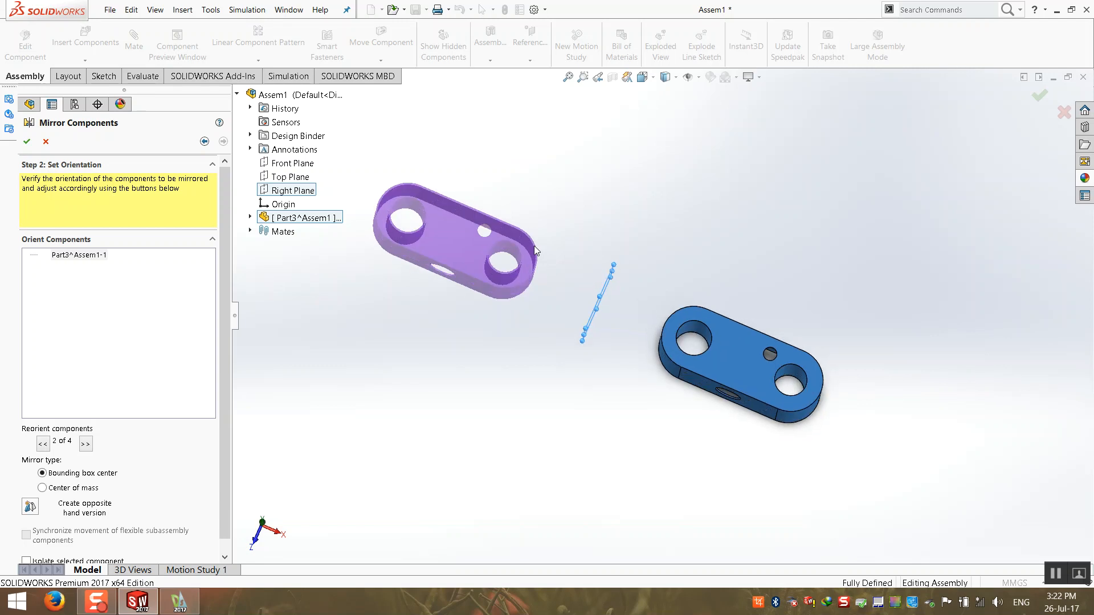
{"action": "middle_click_drag", "start_coordinate": [548, 245], "coordinate": [516, 320]}
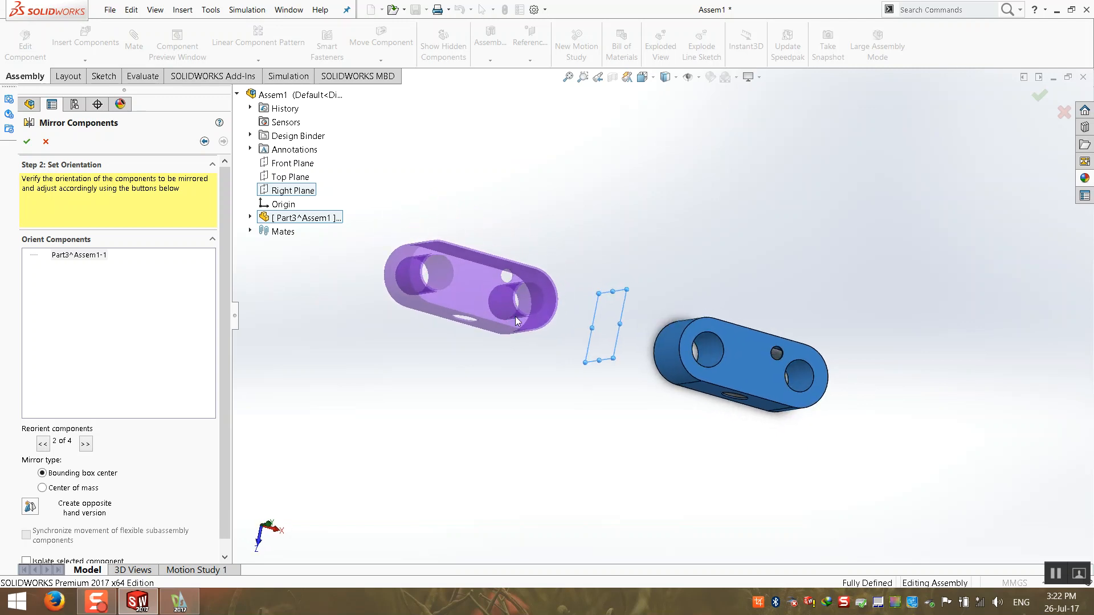
{"action": "key", "text": "ctrl+2"}
{"action": "key", "text": "ctrl+5"}
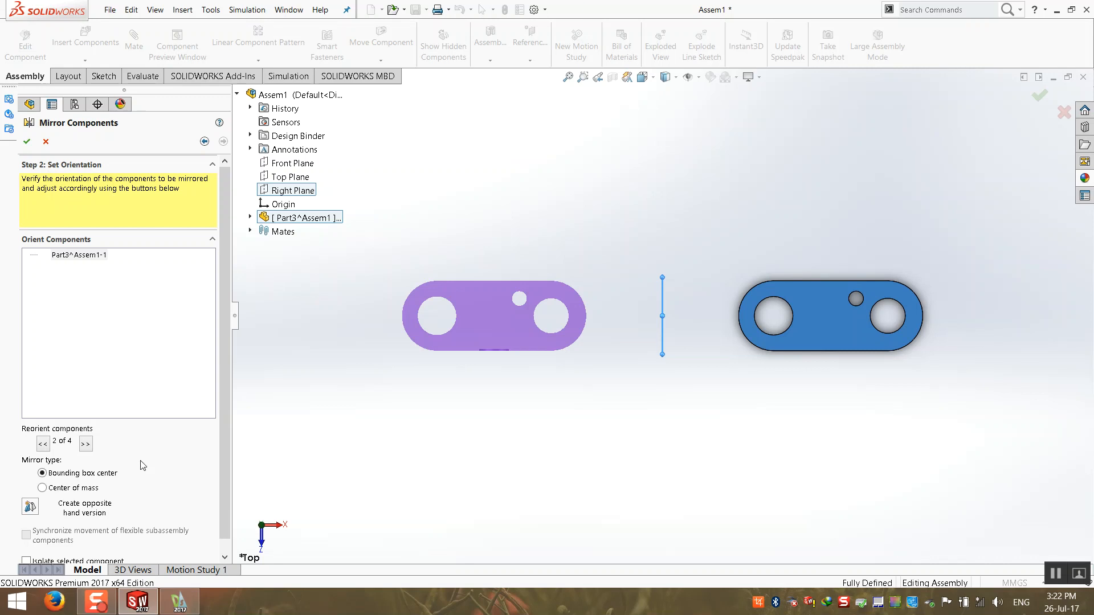
{"action": "left_click", "coordinate": [43, 444]}
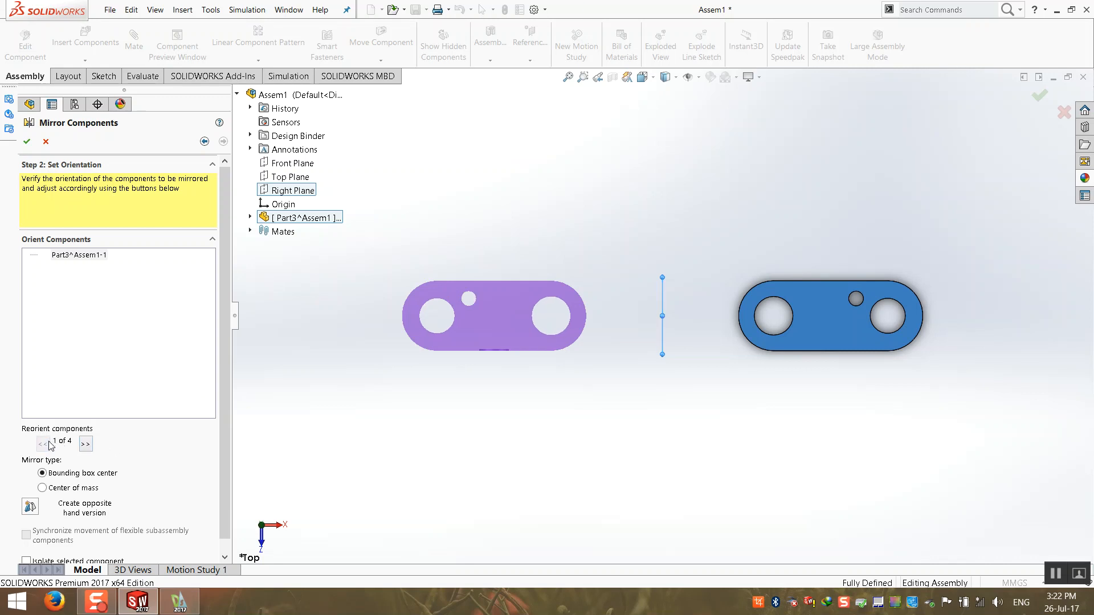
{"action": "left_click", "coordinate": [86, 445]}
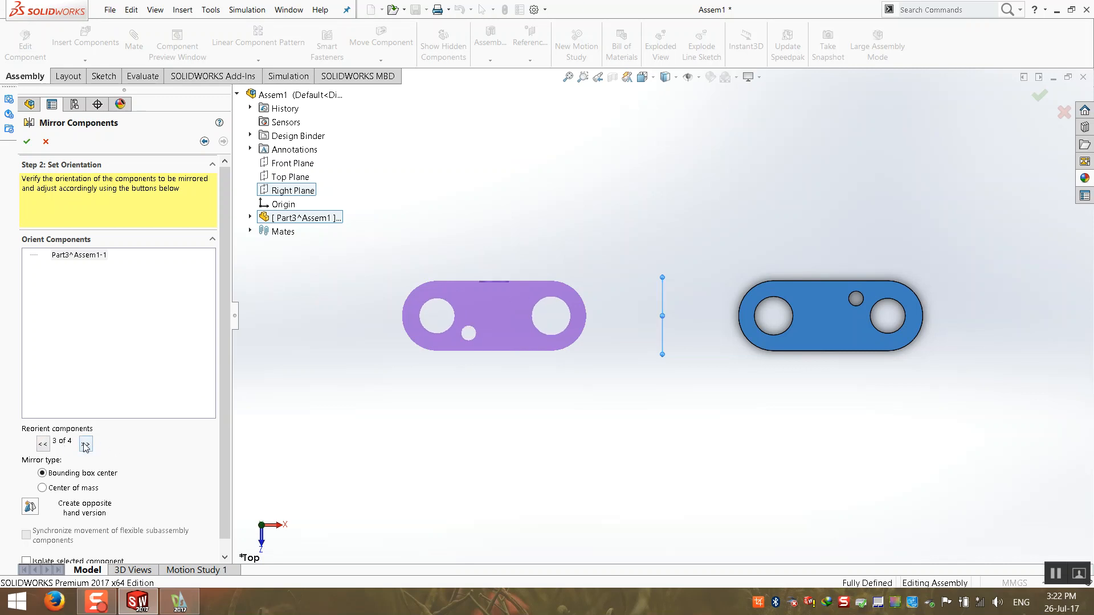
{"action": "left_click", "coordinate": [85, 445]}
{"action": "left_click", "coordinate": [86, 445]}
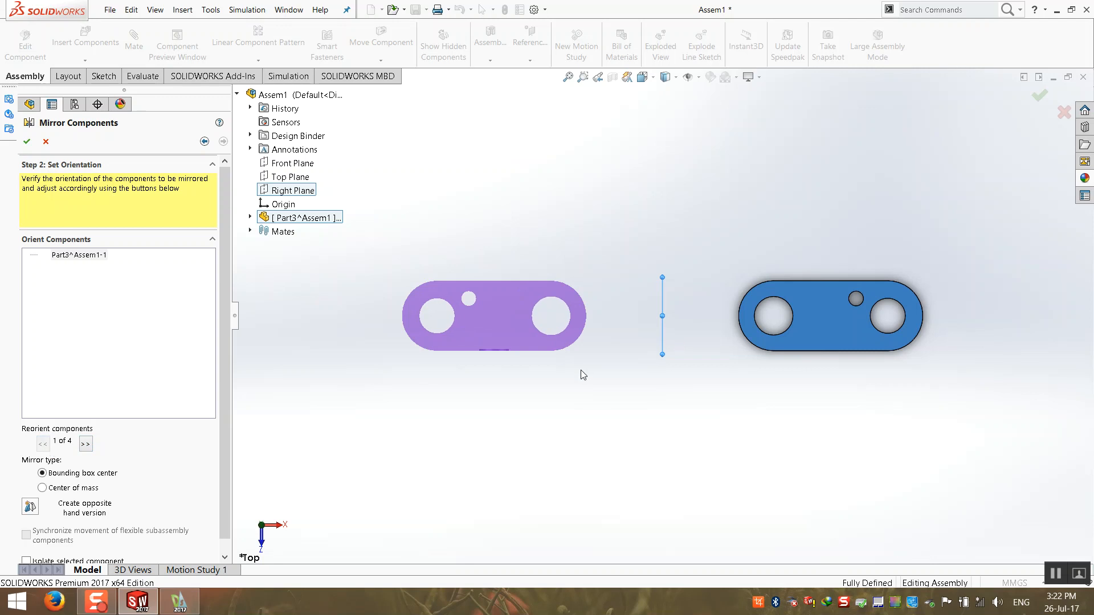
- Create the component mirror and inspect the hole positions on both parts from above and the side
{"action": "middle_click_drag", "start_coordinate": [581, 376], "coordinate": [557, 171]}
{"action": "left_click", "coordinate": [26, 141]}
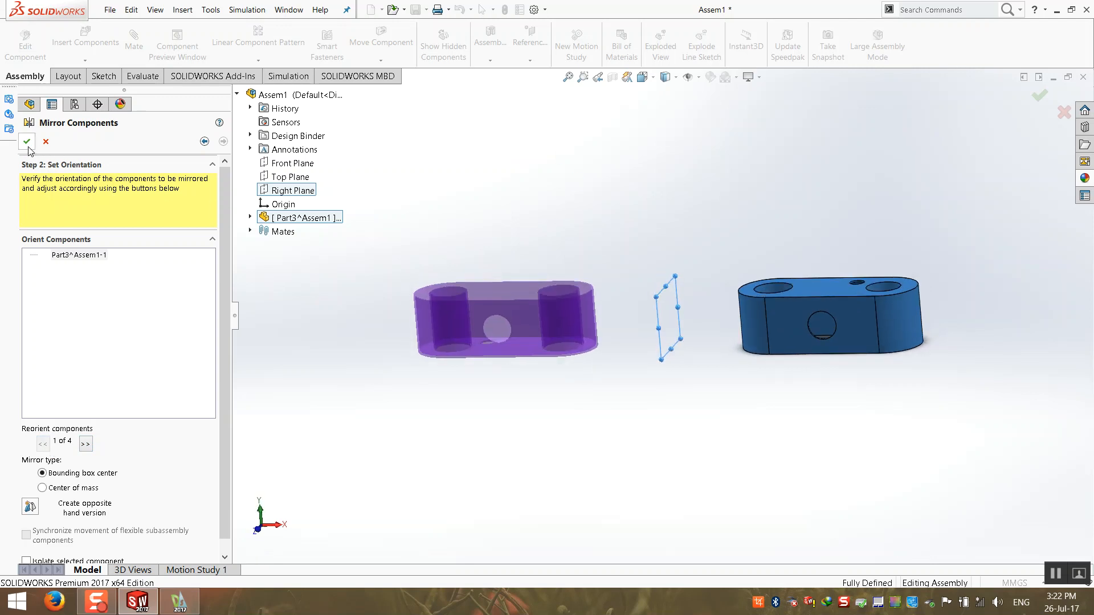
{"action": "middle_click_drag", "start_coordinate": [327, 286], "coordinate": [435, 458]}
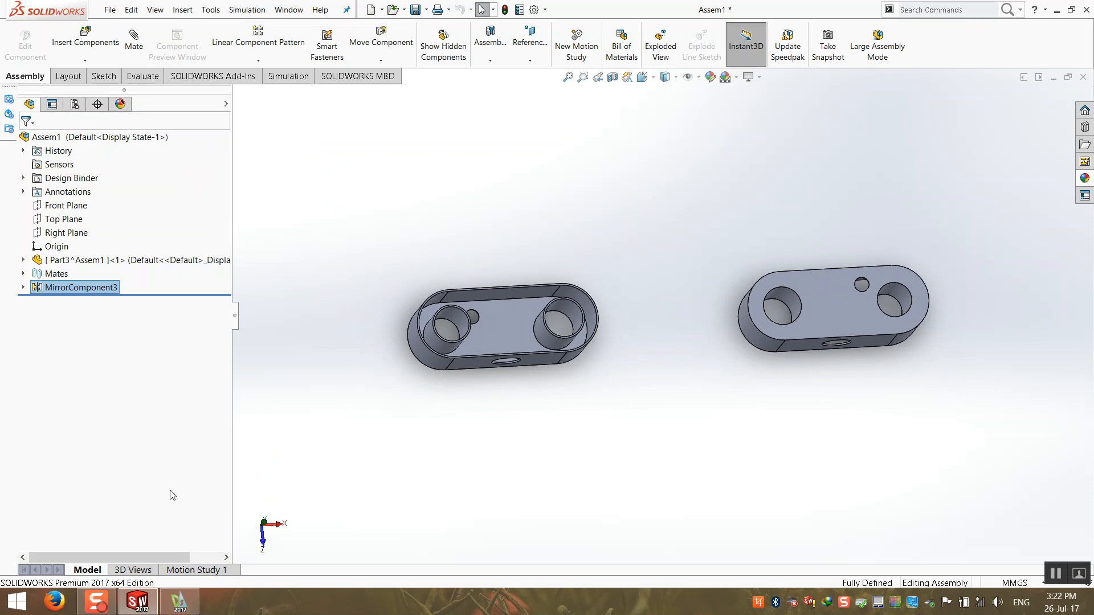
- Edit the existing component mirror to create an opposite-hand version of the part and proceed to the opposite-hand options
{"action": "right_click", "coordinate": [66, 288]}
{"action": "left_click", "coordinate": [74, 272]}
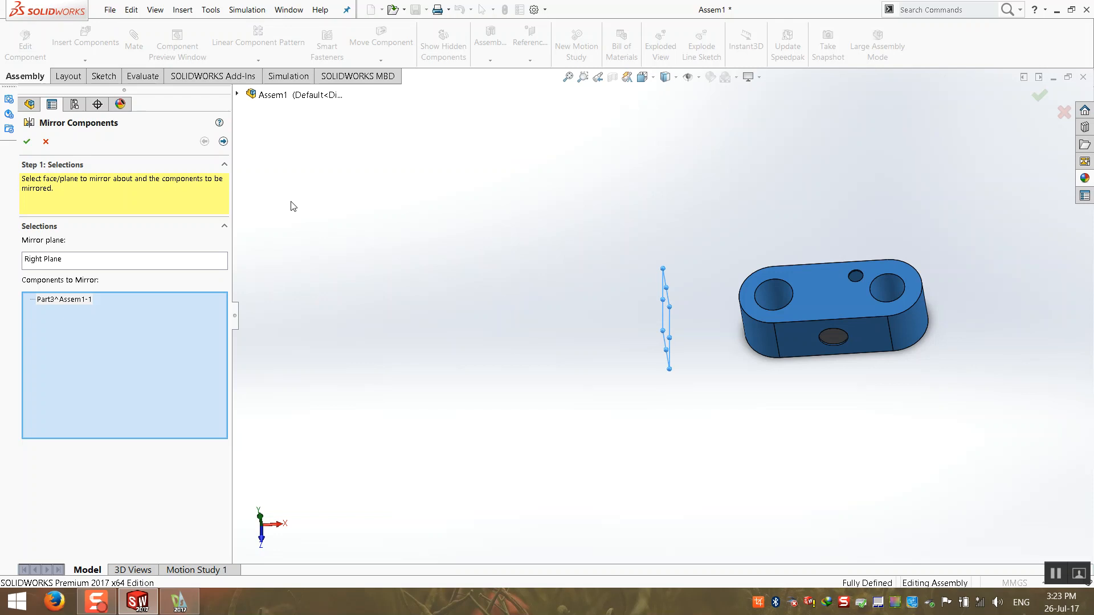
{"action": "left_click", "coordinate": [222, 141]}
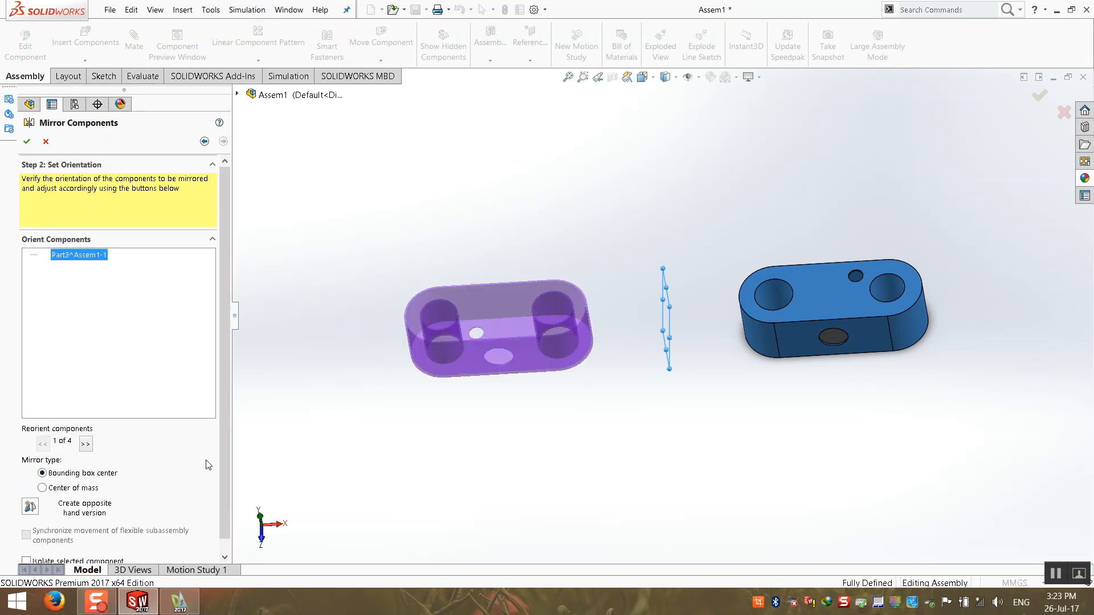
{"action": "scroll", "coordinate": [44, 493], "scroll_direction": "down", "scroll_amount": 1}
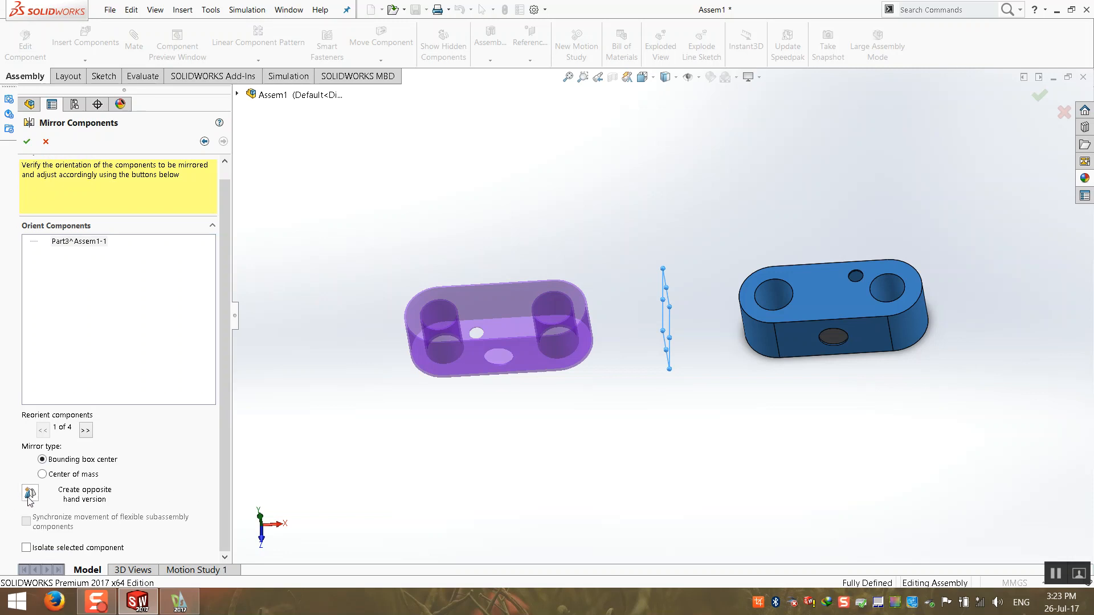
{"action": "left_click", "coordinate": [28, 495]}
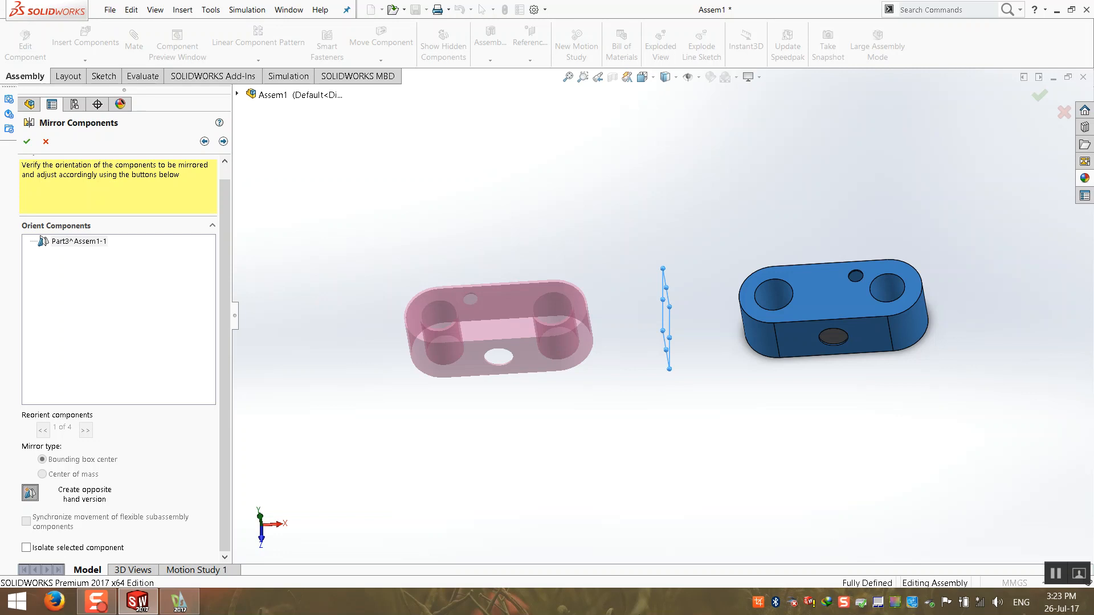
{"action": "left_click", "coordinate": [222, 141]}
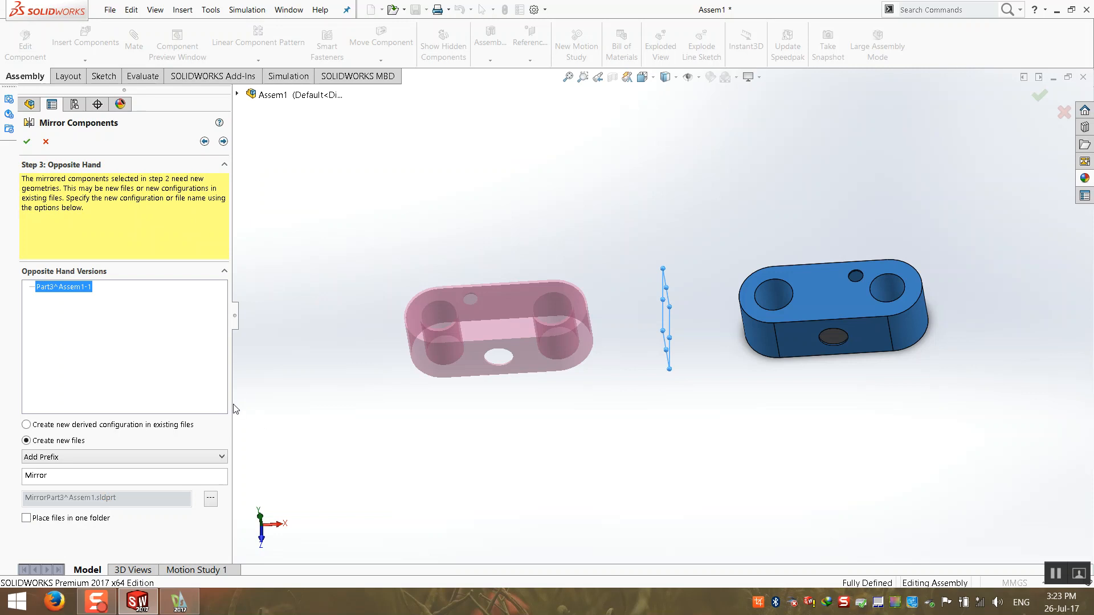
{"action": "left_click_drag", "start_coordinate": [234, 401], "coordinate": [241, 401]}
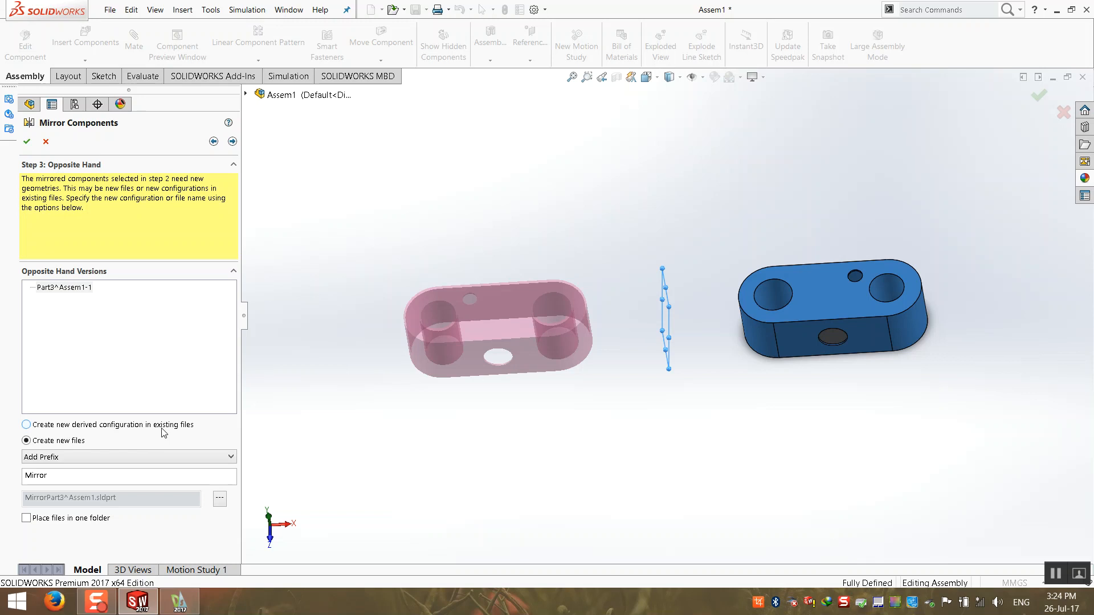
- Set the opposite-hand version to be a new derived configuration in existing files with Custom naming
{"action": "left_click", "coordinate": [40, 428]}
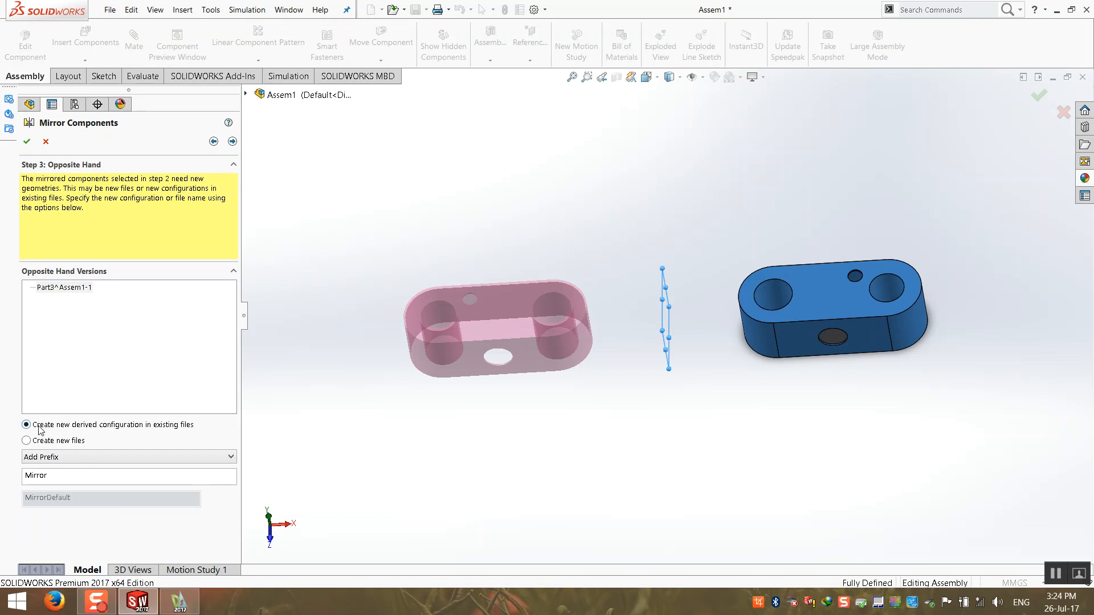
{"action": "double_click", "coordinate": [51, 474]}
{"action": "left_click", "coordinate": [76, 459]}
{"action": "left_click", "coordinate": [75, 459]}
{"action": "left_click", "coordinate": [75, 460]}
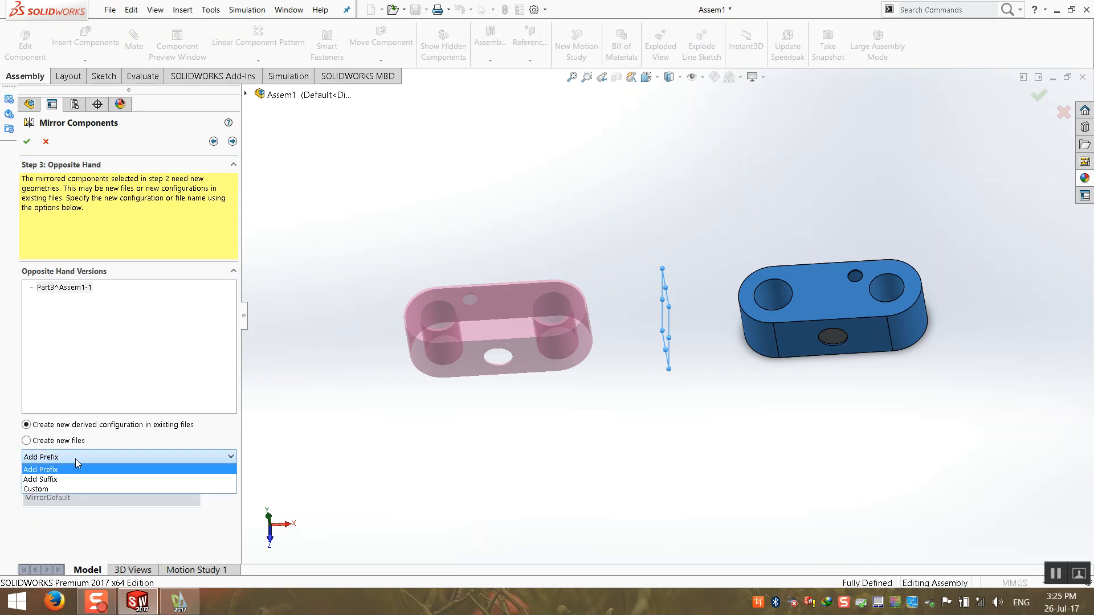
{"action": "left_click", "coordinate": [70, 488]}
- Name the derived configuration Left-Box and apply the edited component mirror
{"action": "double_click", "coordinate": [78, 498]}
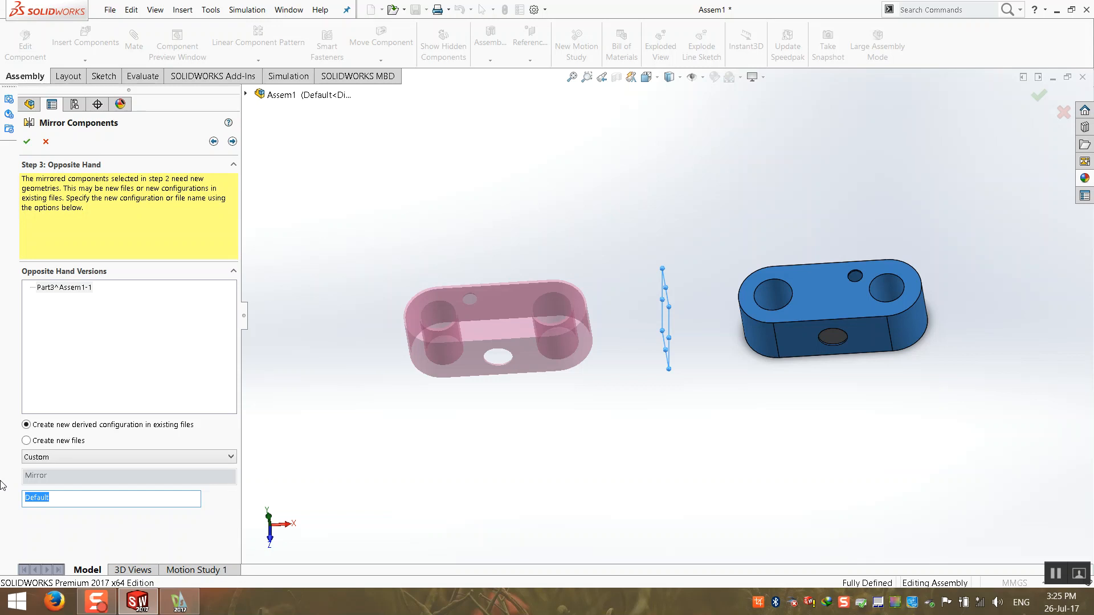
{"action": "type", "text": "Left-rIGHT"}
{"action": "key", "text": "BackSpace"}
{"action": "key", "text": "BackSpace"}
{"action": "key", "text": "BackSpace"}
{"action": "key", "text": "BackSpace"}
{"action": "type", "text": "Bo"}
{"action": "left_click", "coordinate": [34, 143]}
{"action": "left_click", "coordinate": [399, 467]}
{"action": "middle_click_drag", "start_coordinate": [415, 408], "coordinate": [353, 338]}
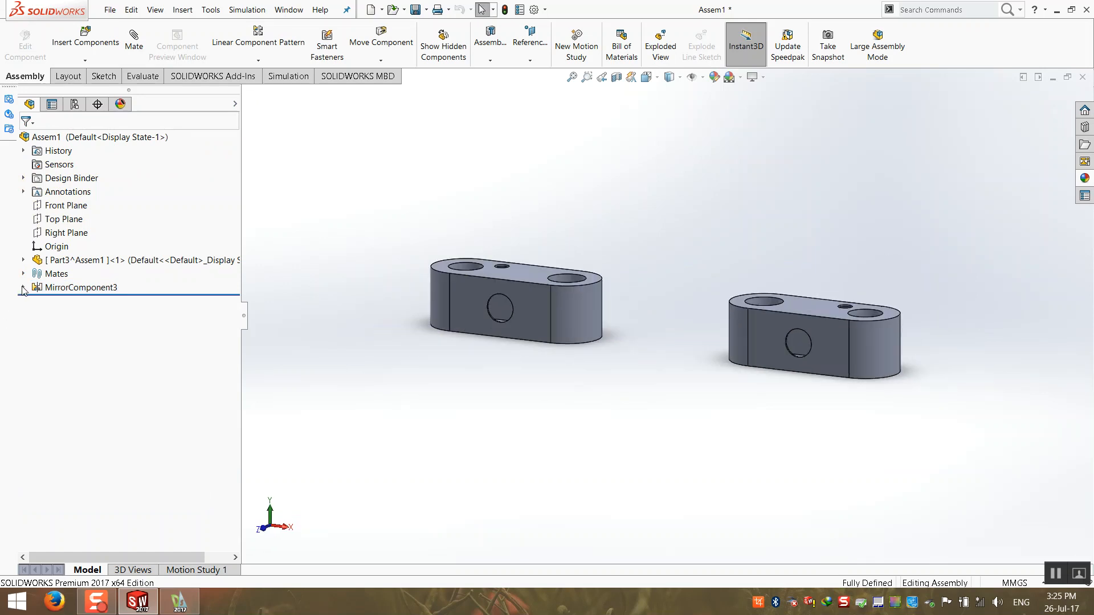
- Expand the component mirror in the tree, open the original part in its own window and list its configurations
{"action": "left_click", "coordinate": [23, 288]}
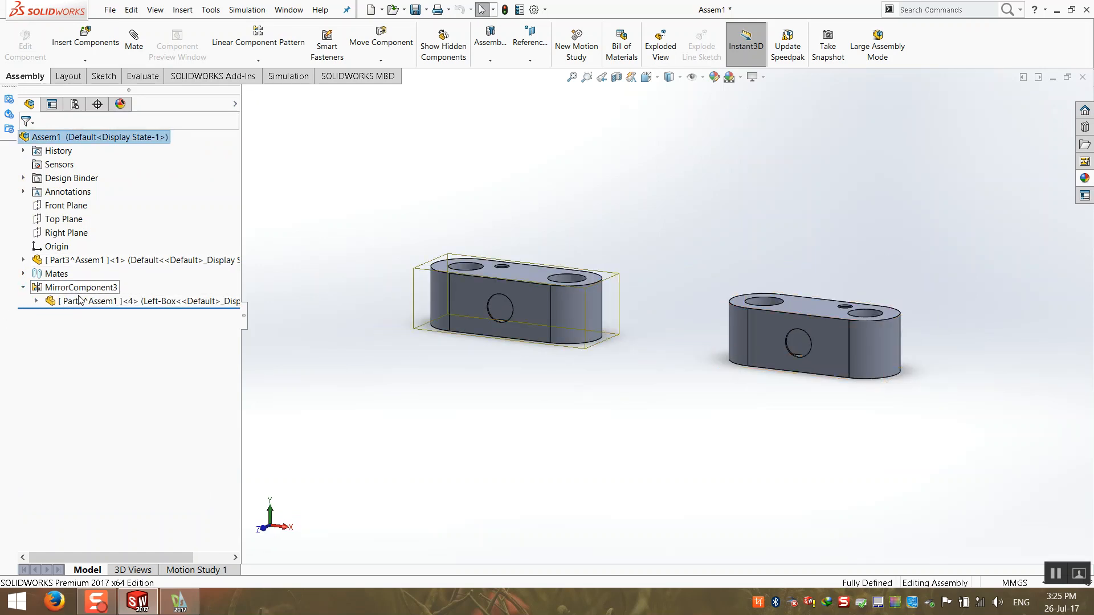
{"action": "middle_click_drag", "start_coordinate": [458, 452], "coordinate": [459, 465]}
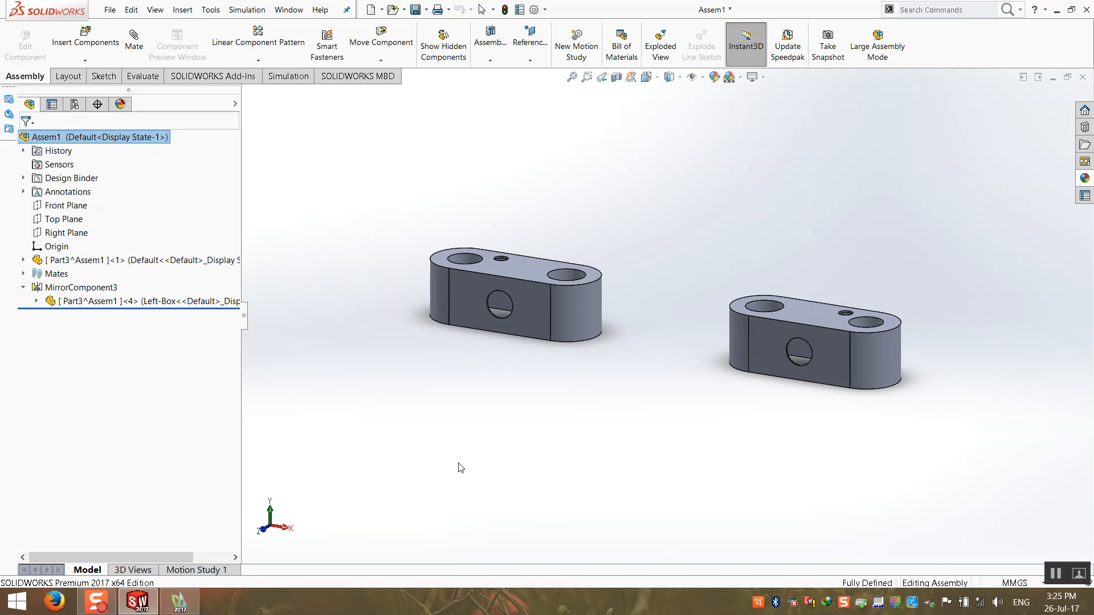
{"action": "right_click", "coordinate": [469, 293]}
{"action": "left_click", "coordinate": [692, 271]}
{"action": "right_click", "coordinate": [754, 319]}
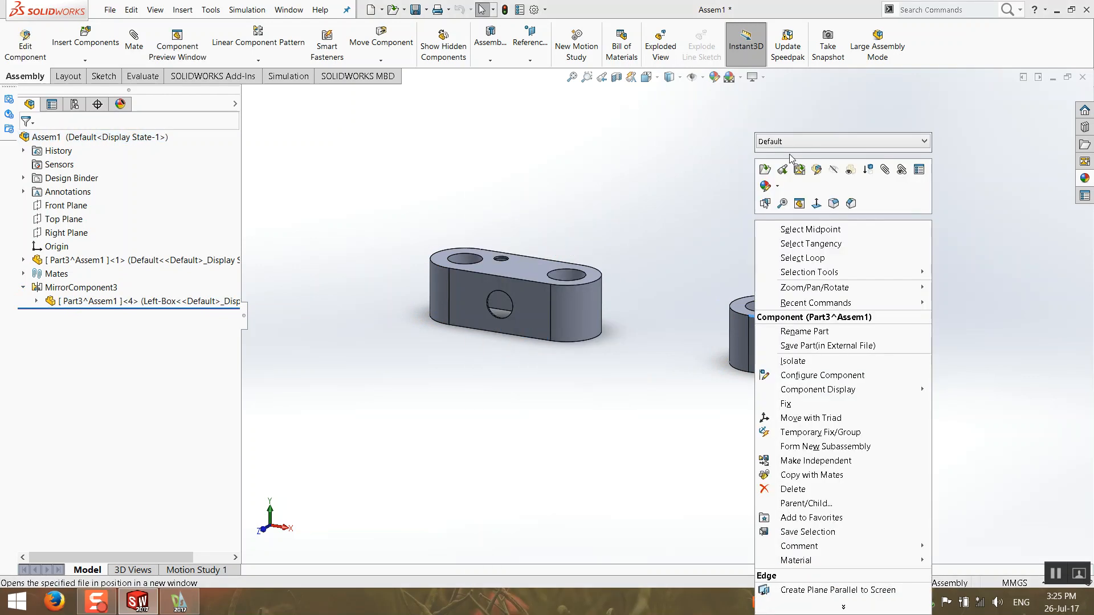
{"action": "left_click", "coordinate": [775, 152]}
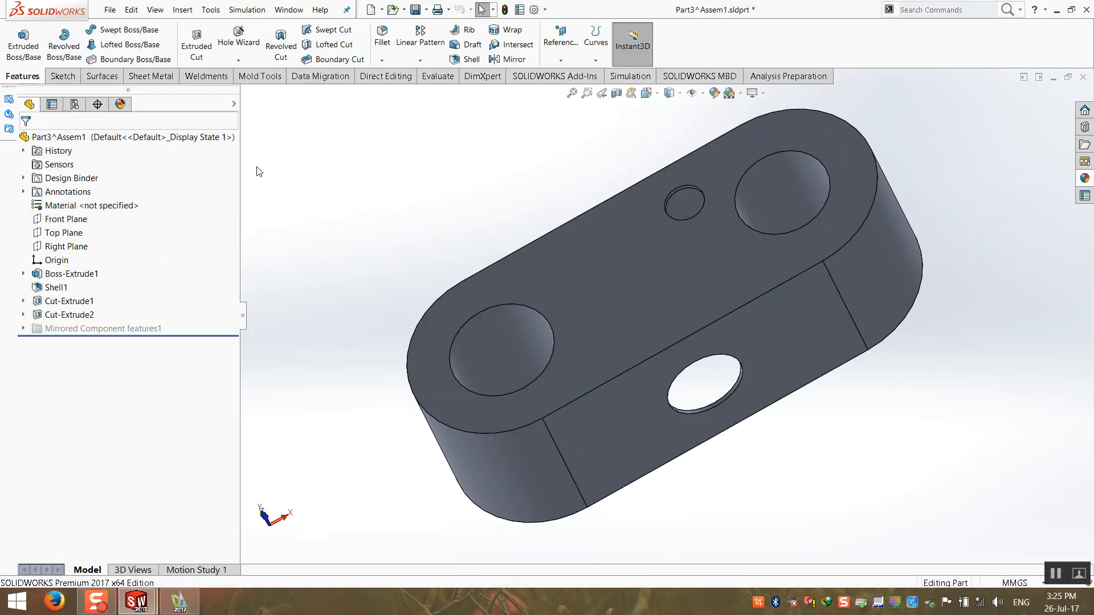
{"action": "left_click", "coordinate": [74, 104]}
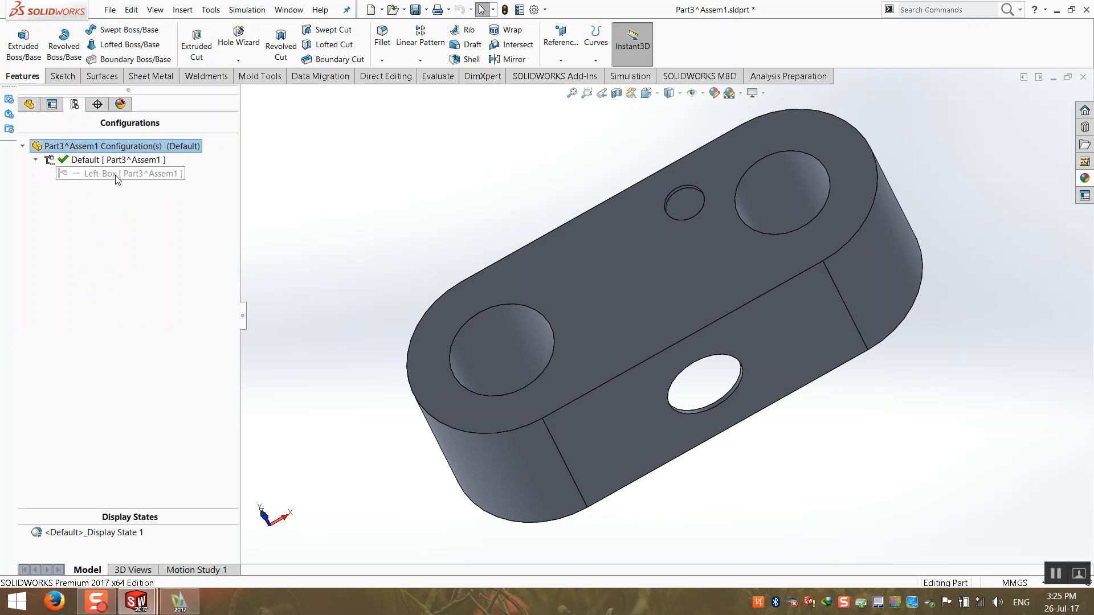
- Switch the part between its Default and Left-Box configurations to compare geometry and features, ending on Left-Box
{"action": "double_click", "coordinate": [109, 176]}
{"action": "left_click", "coordinate": [107, 162]}
{"action": "double_click", "coordinate": [105, 162]}
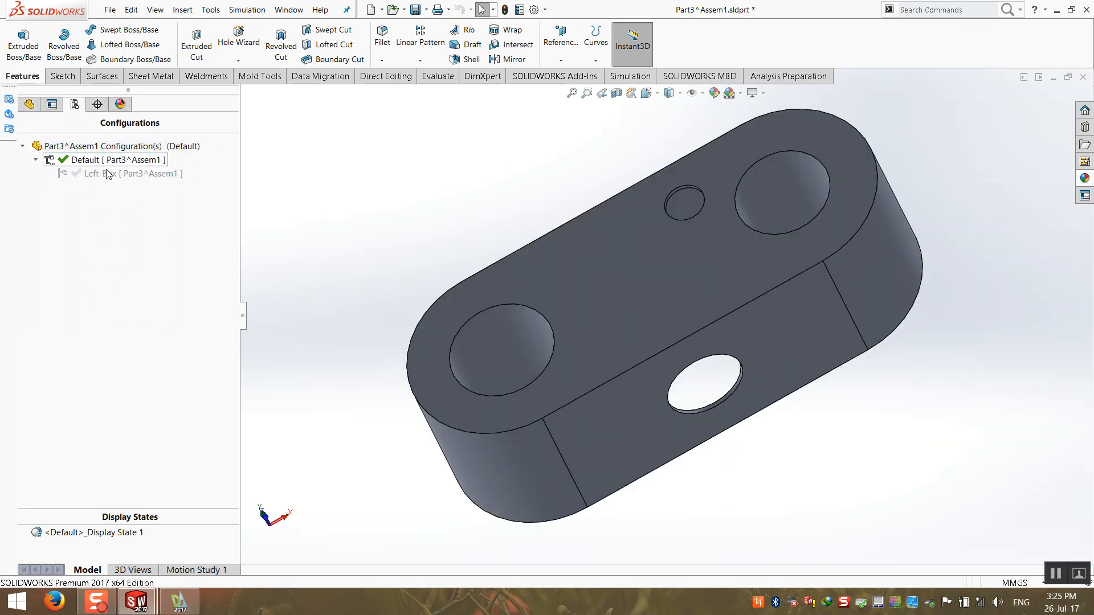
{"action": "double_click", "coordinate": [108, 174]}
{"action": "middle_click_drag", "start_coordinate": [578, 340], "coordinate": [340, 235]}
{"action": "double_click", "coordinate": [144, 163]}
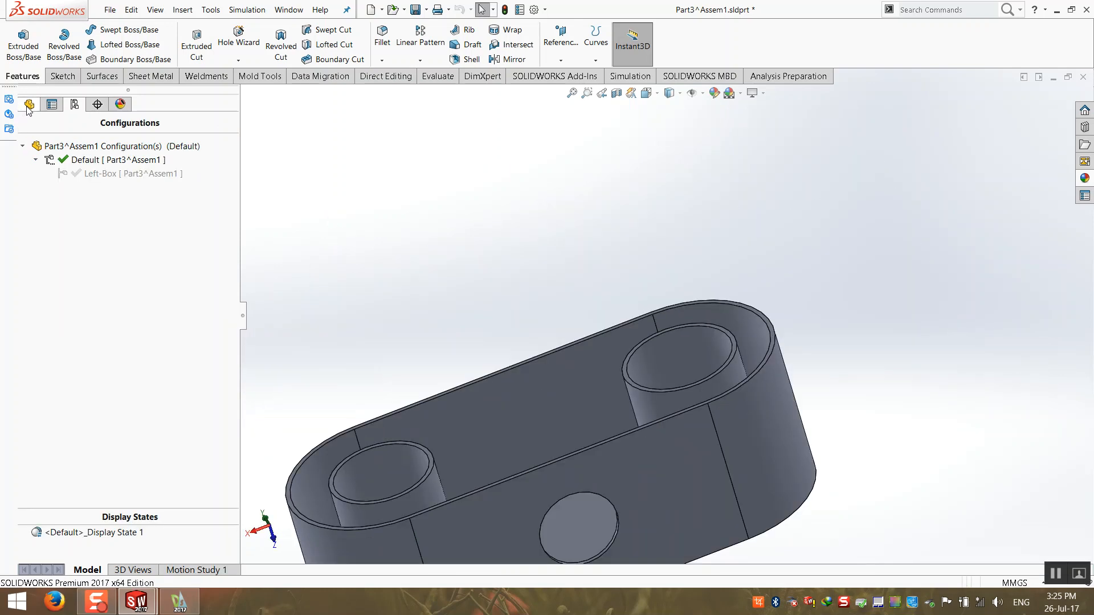
{"action": "left_click", "coordinate": [29, 104]}
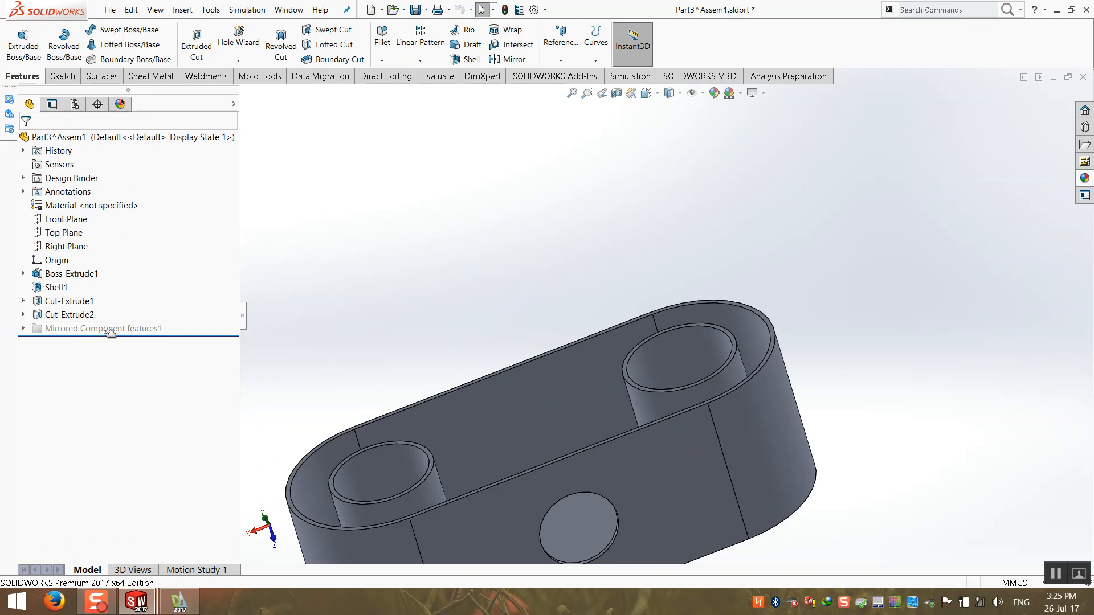
{"action": "middle_click_drag", "start_coordinate": [322, 449], "coordinate": [394, 487]}
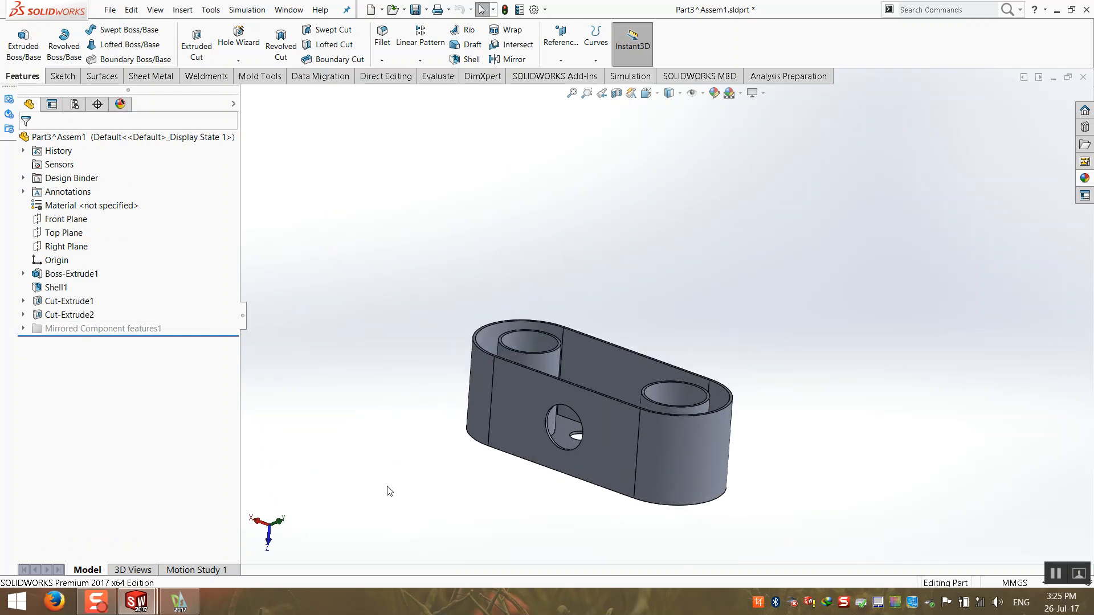
{"action": "left_click", "coordinate": [75, 104]}
{"action": "double_click", "coordinate": [91, 173]}
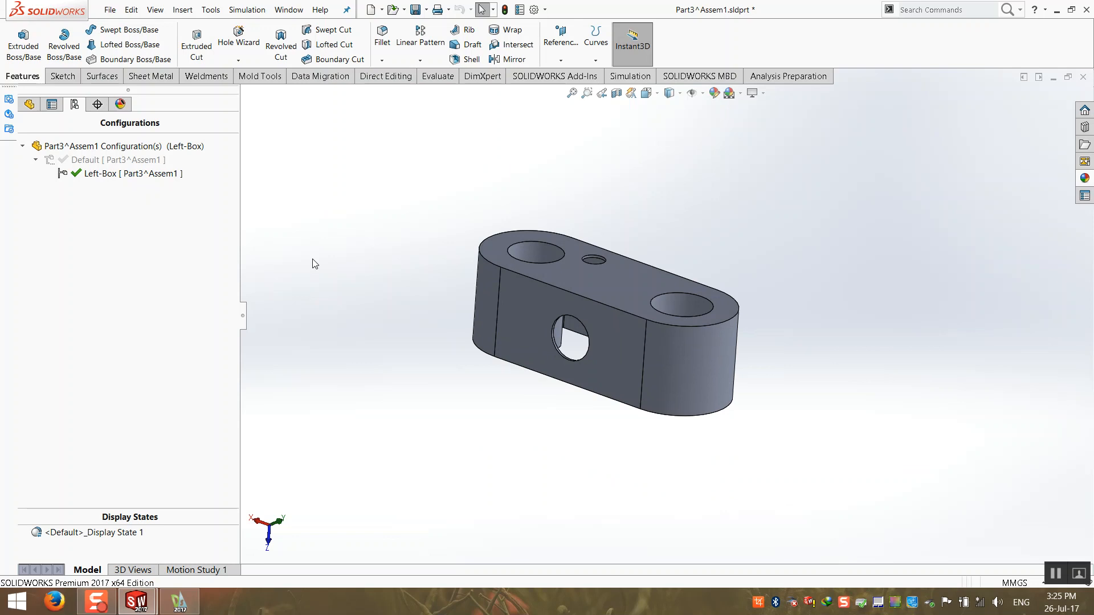
- Close the part and save the assembly to the Desktop as ddddd
{"action": "left_click", "coordinate": [1083, 76]}
{"action": "left_click", "coordinate": [570, 297]}
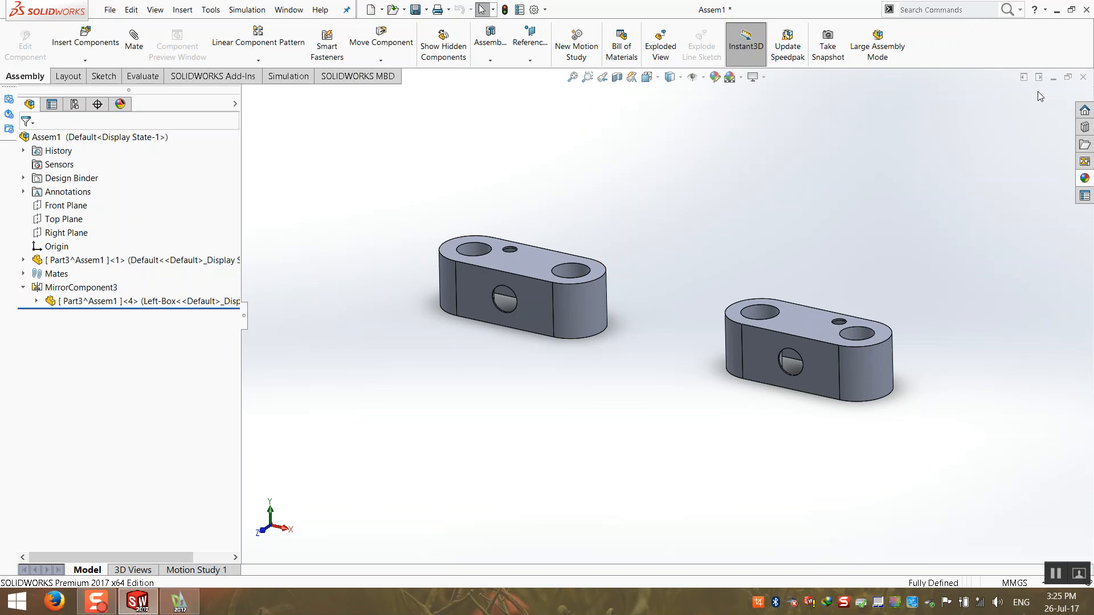
{"action": "key", "text": "ctrl+s"}
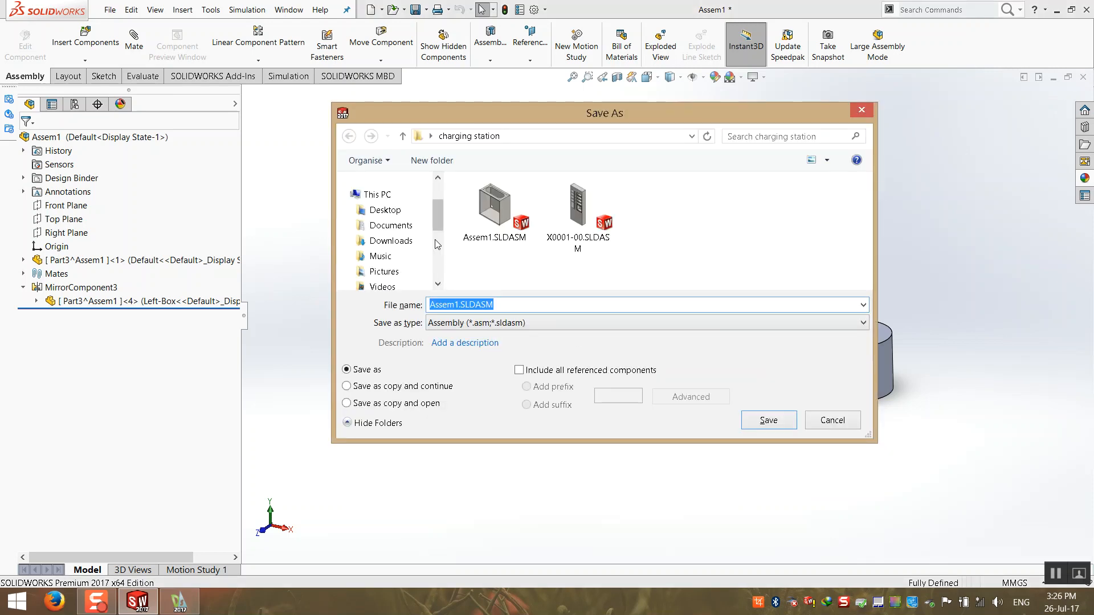
{"action": "left_click", "coordinate": [393, 209]}
{"action": "left_click", "coordinate": [779, 426]}
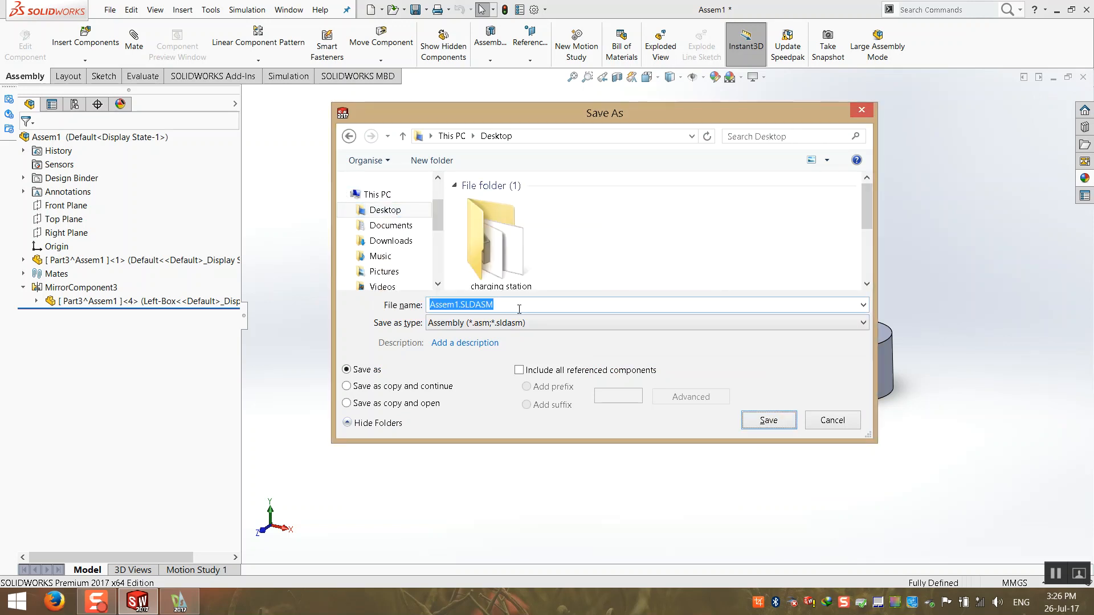
{"action": "left_click", "coordinate": [557, 305]}
{"action": "double_click", "coordinate": [557, 305]}
{"action": "type", "text": "ddddd"}
{"action": "left_click", "coordinate": [749, 418]}
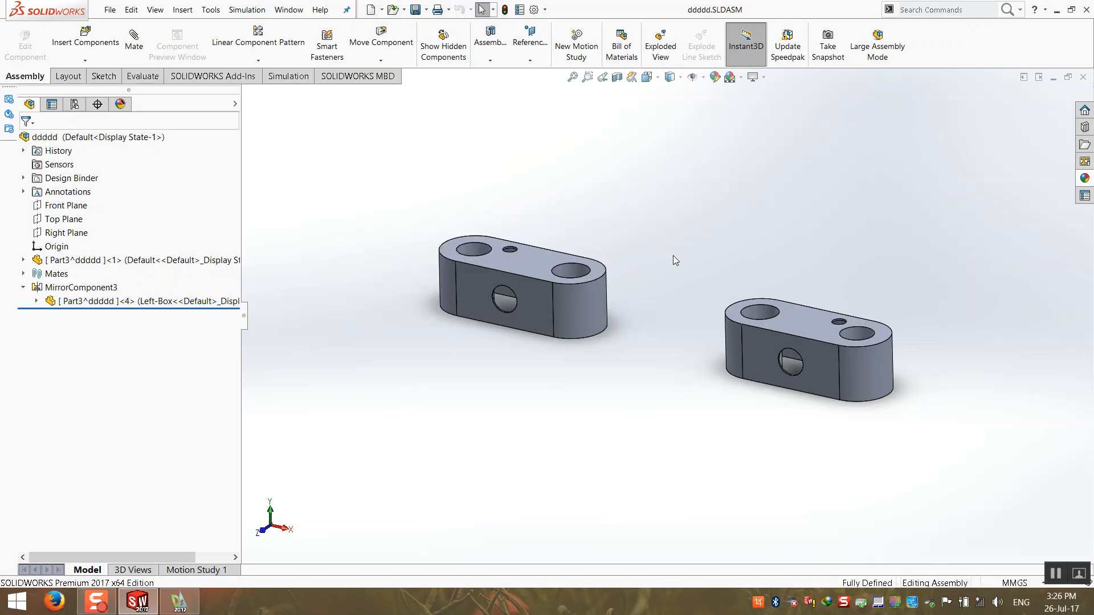
- Close the assembly and open X0001-00.SLDASM from the charging station folder on the desktop
{"action": "left_click", "coordinate": [1083, 78]}
{"action": "left_click", "coordinate": [1057, 10]}
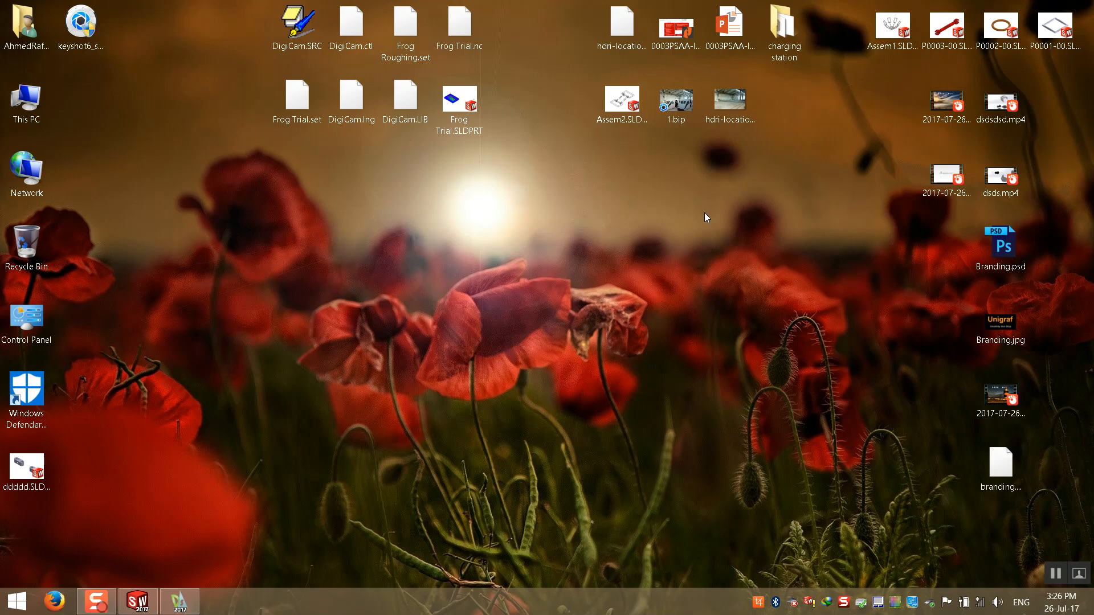
{"action": "double_click", "coordinate": [780, 57]}
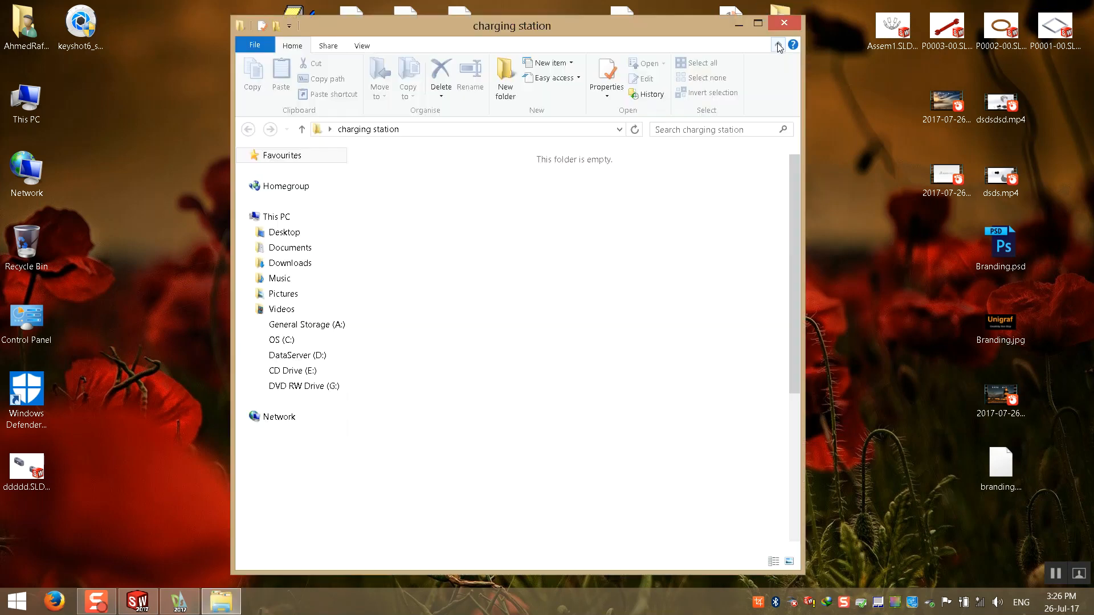
{"action": "double_click", "coordinate": [485, 26]}
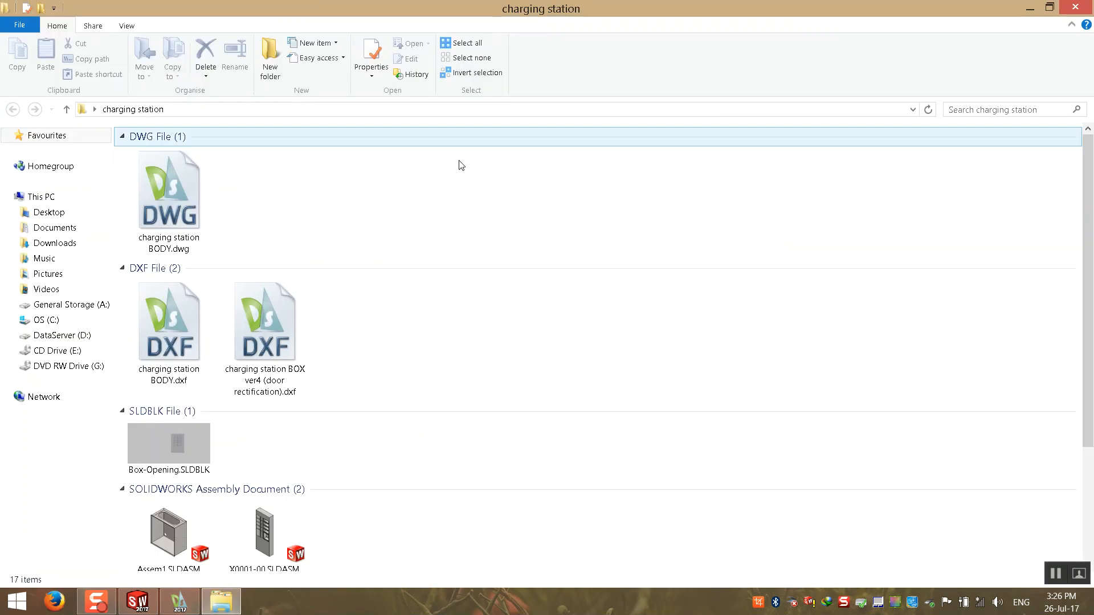
{"action": "left_click", "coordinate": [246, 526]}
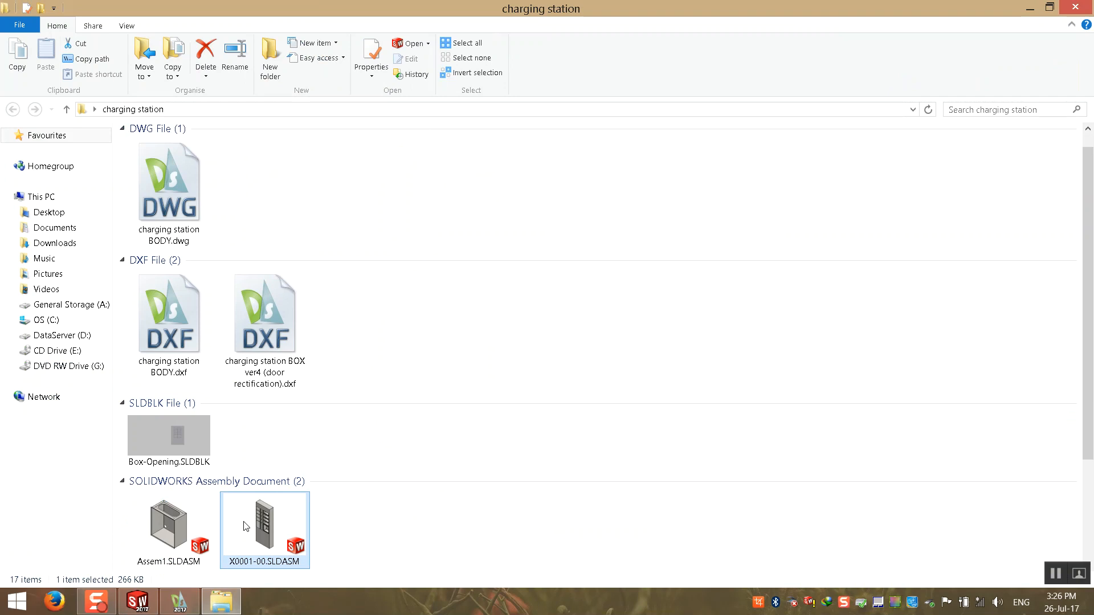
{"action": "double_click", "coordinate": [247, 526]}
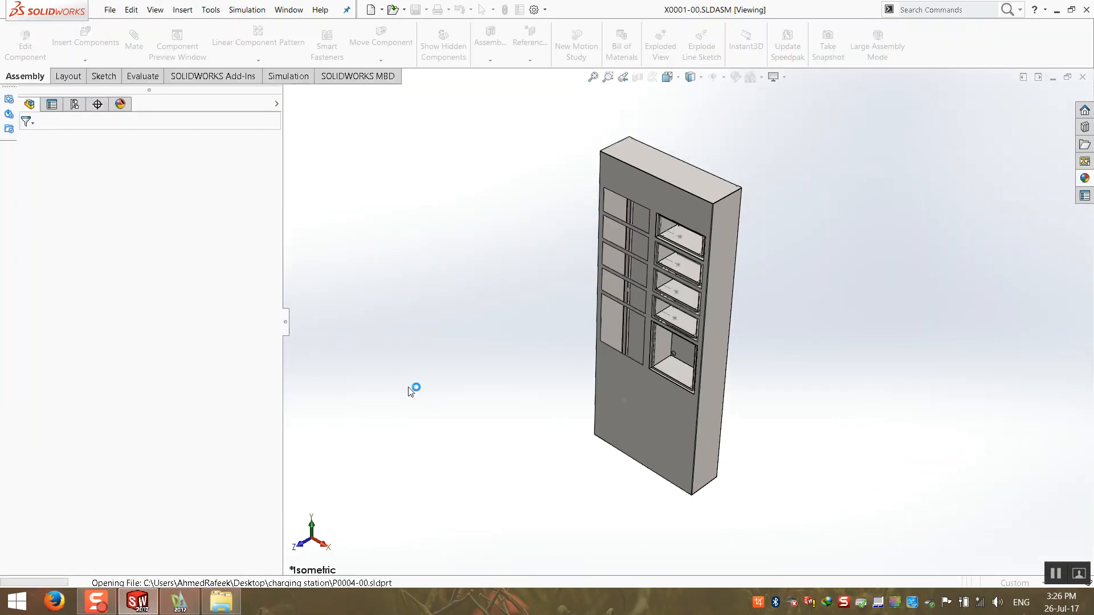
{"action": "left_click", "coordinate": [582, 318]}
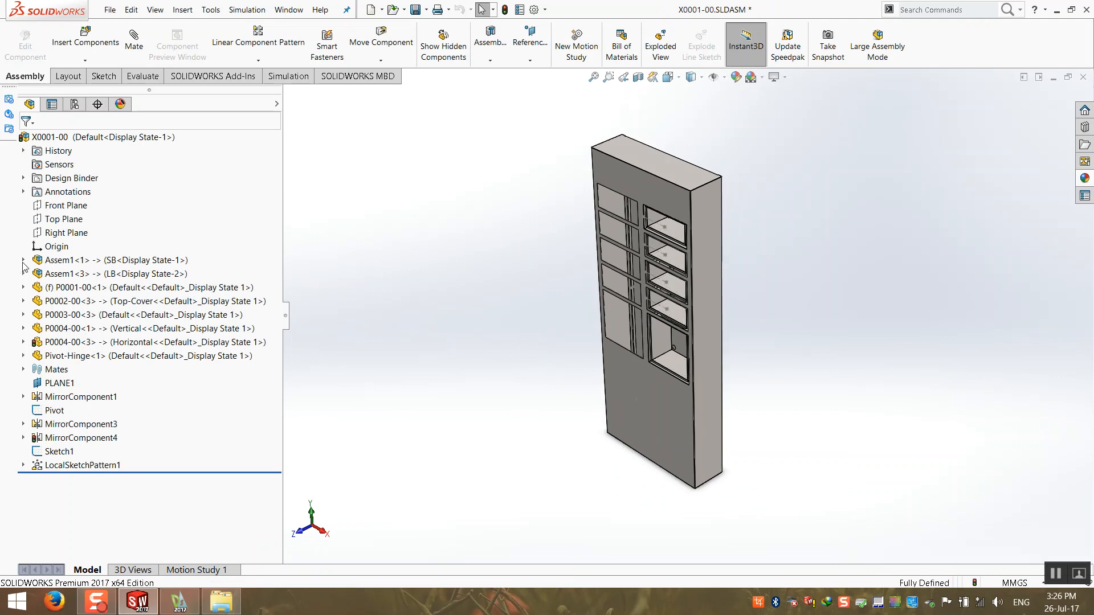
- Isolate the Assem1 subassembly that uses the SB configuration and hide Sketch1
{"action": "right_click", "coordinate": [81, 266]}
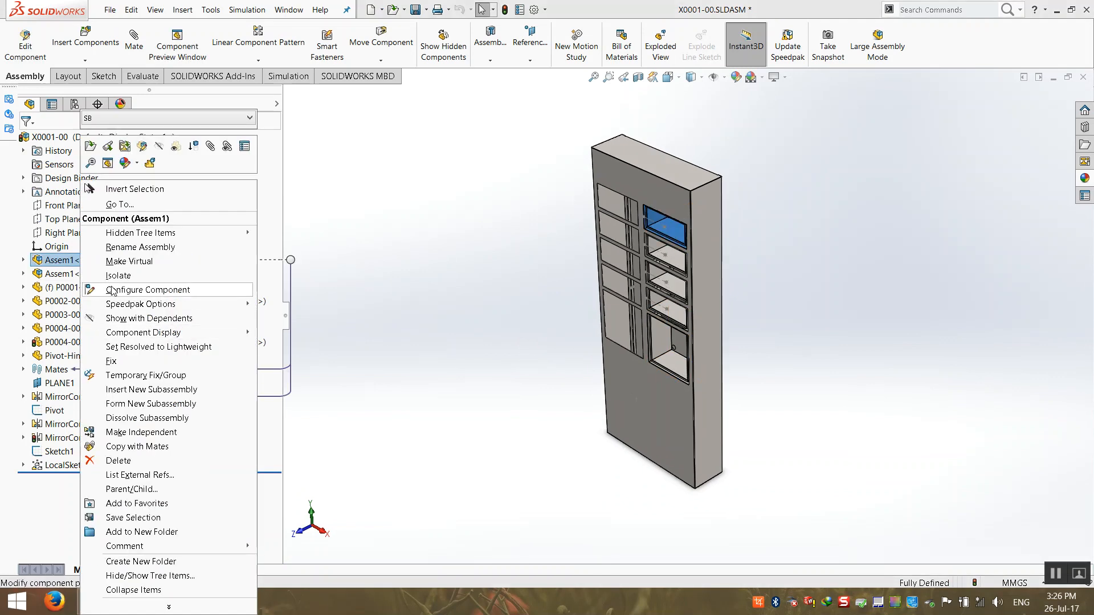
{"action": "left_click", "coordinate": [100, 274]}
{"action": "scroll", "coordinate": [727, 211], "scroll_direction": "down", "scroll_amount": 5}
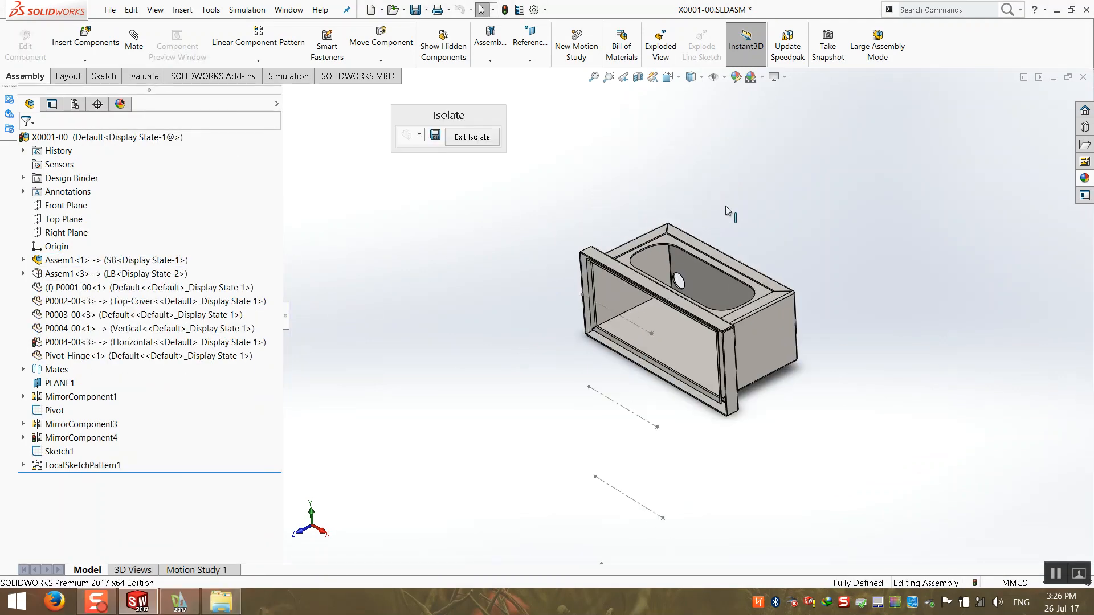
{"action": "scroll", "coordinate": [678, 317], "scroll_direction": "up", "scroll_amount": 3}
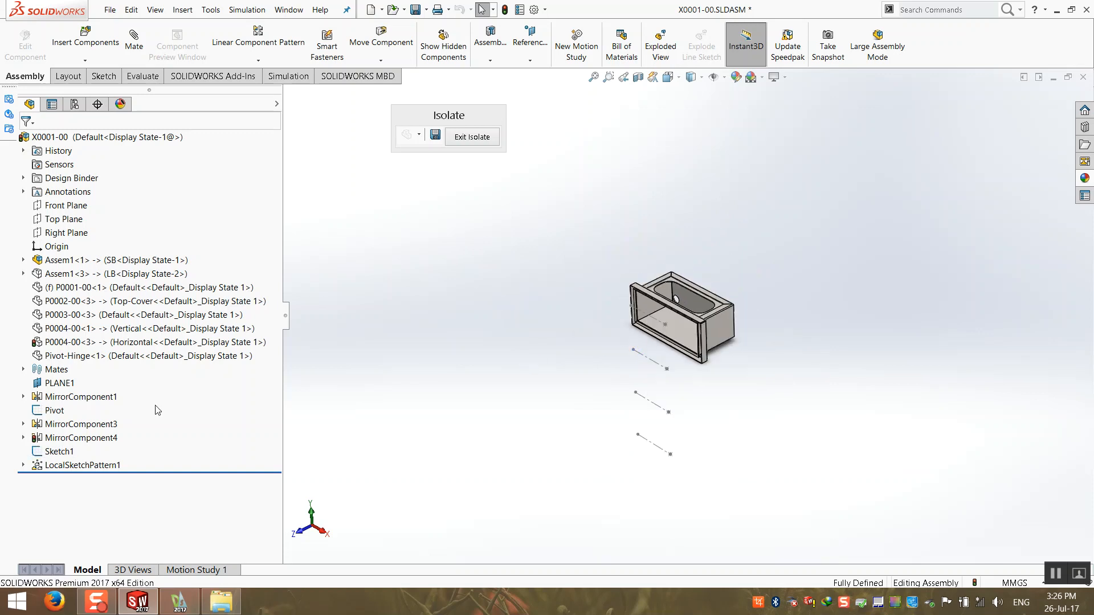
{"action": "right_click", "coordinate": [61, 452]}
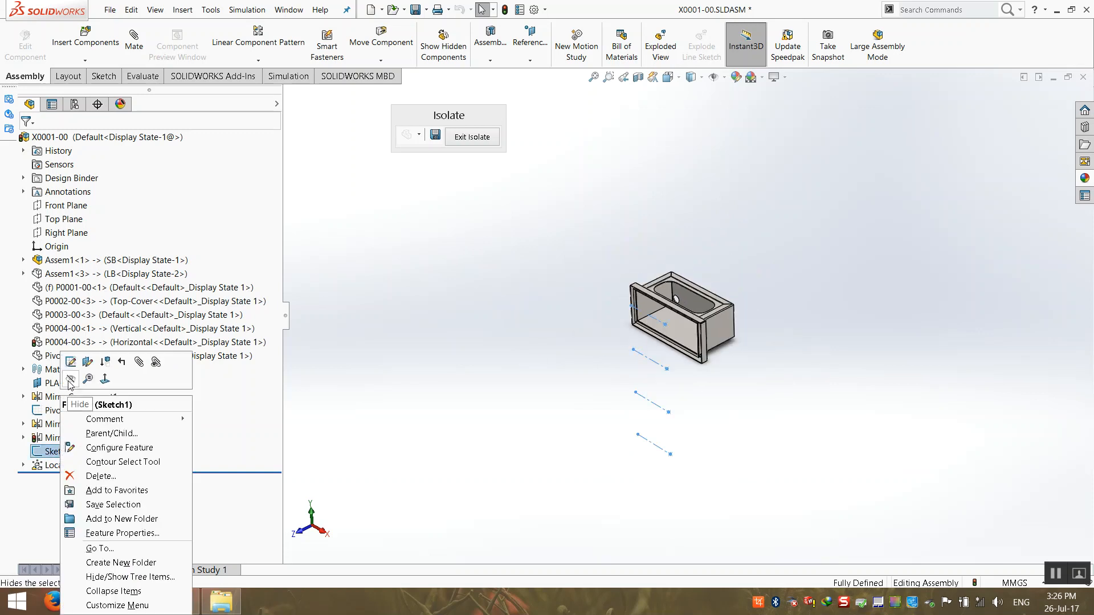
{"action": "left_click", "coordinate": [71, 379]}
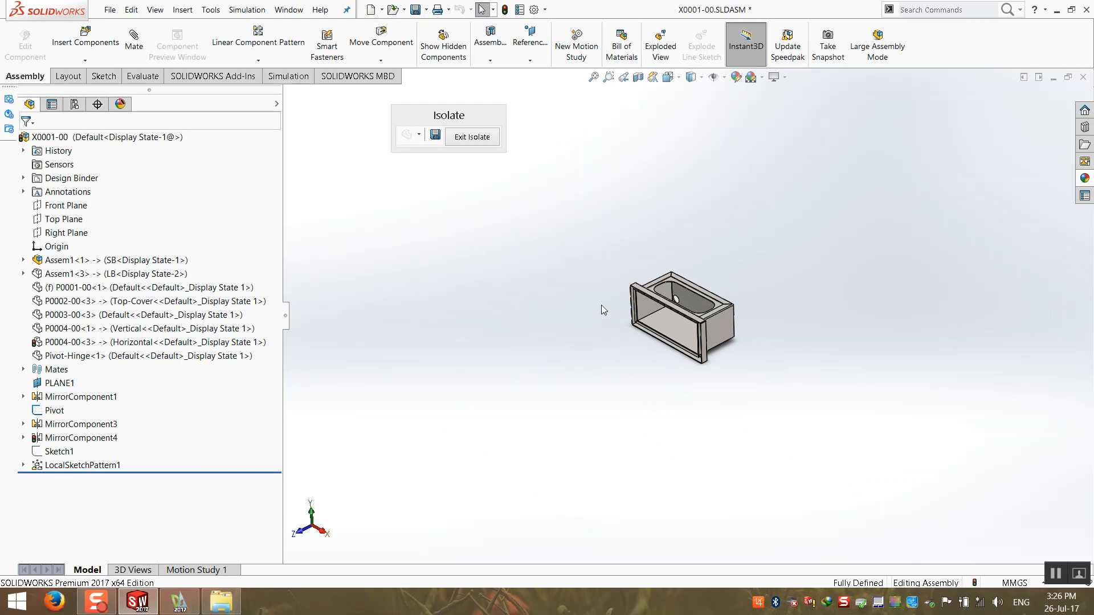
- Set up a component mirror of the isolated Assem1 subassembly about the Right Plane, continuing to the orientation stage
{"action": "scroll", "coordinate": [692, 281], "scroll_direction": "down", "scroll_amount": 2}
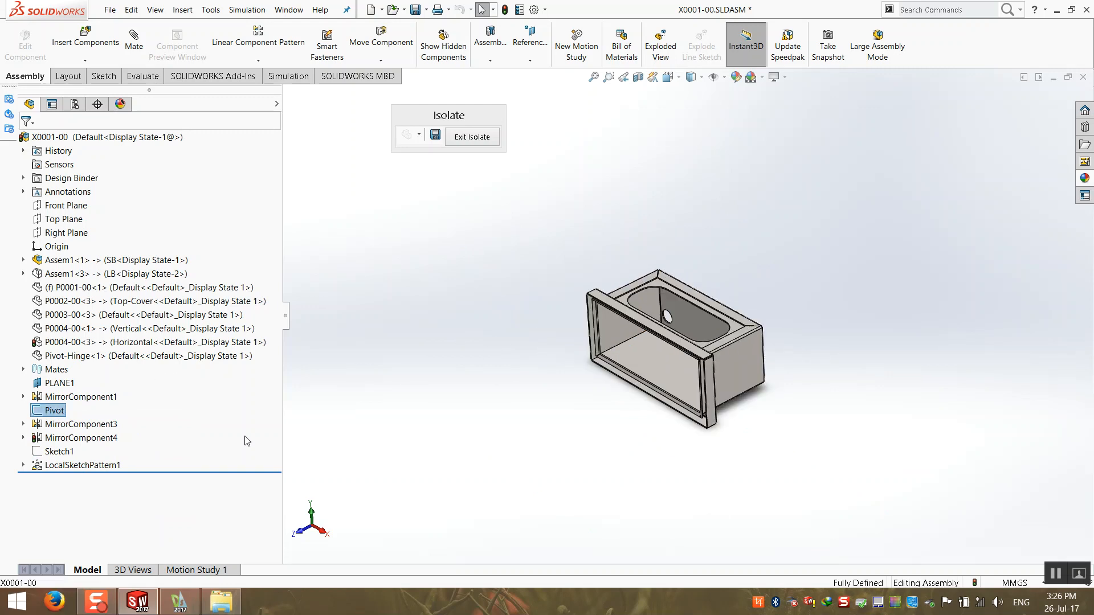
{"action": "scroll", "coordinate": [555, 425], "scroll_direction": "up", "scroll_amount": 3}
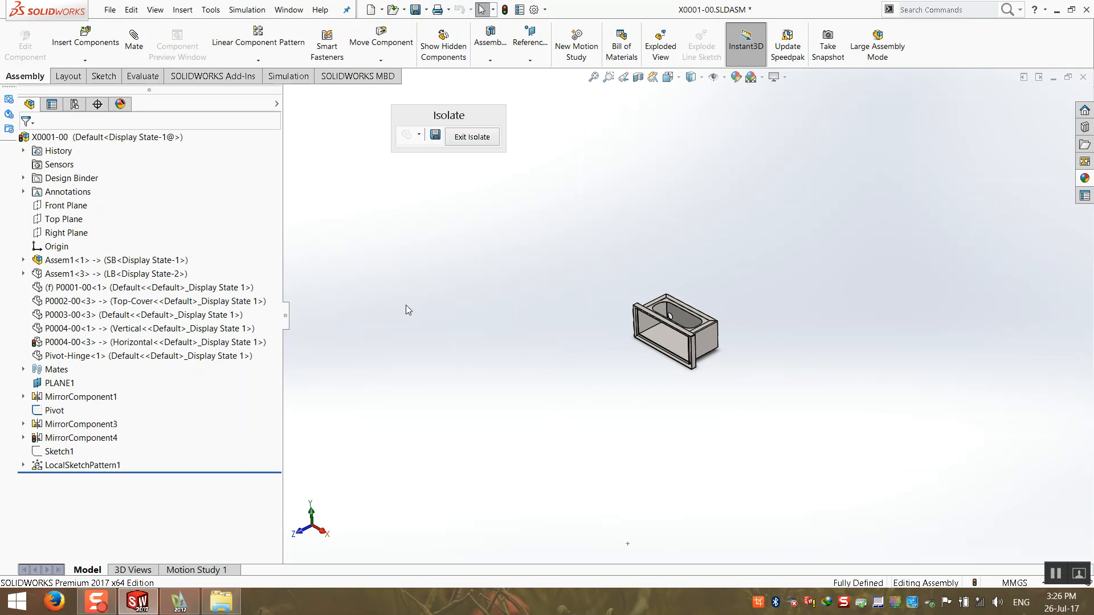
{"action": "left_click", "coordinate": [67, 232]}
{"action": "left_click", "coordinate": [591, 400]}
{"action": "left_click", "coordinate": [258, 60]}
{"action": "left_click", "coordinate": [245, 162]}
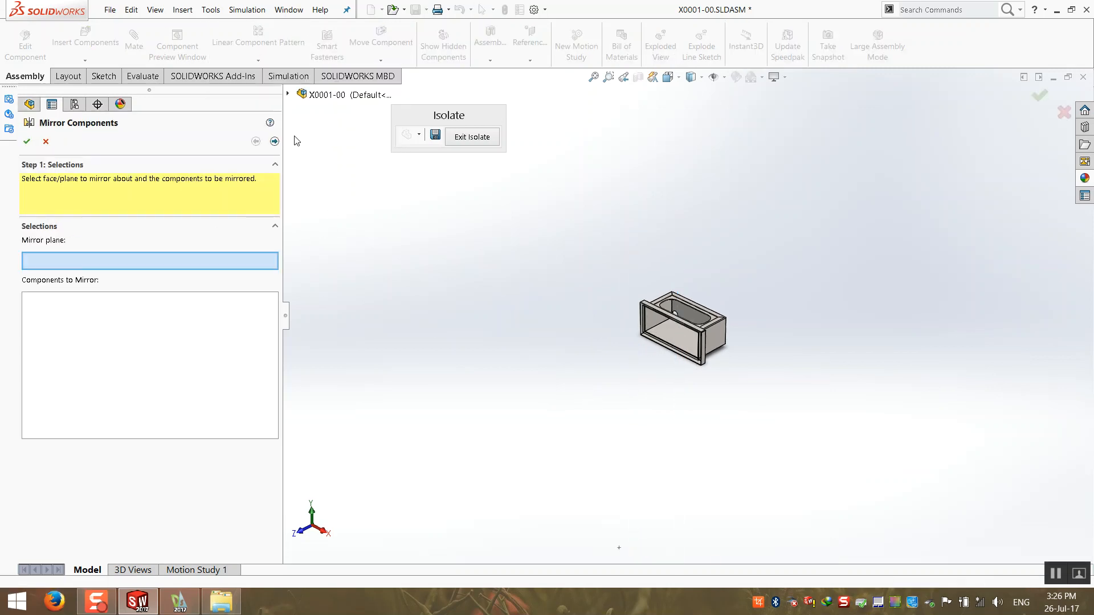
{"action": "left_click", "coordinate": [288, 94]}
{"action": "left_click", "coordinate": [335, 192]}
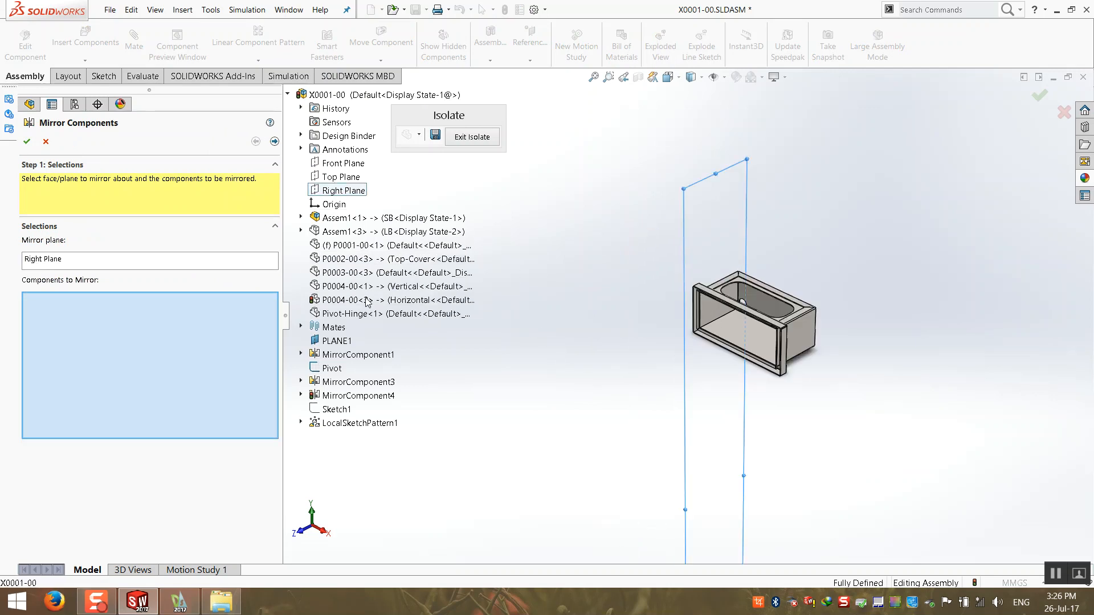
{"action": "left_click", "coordinate": [732, 342]}
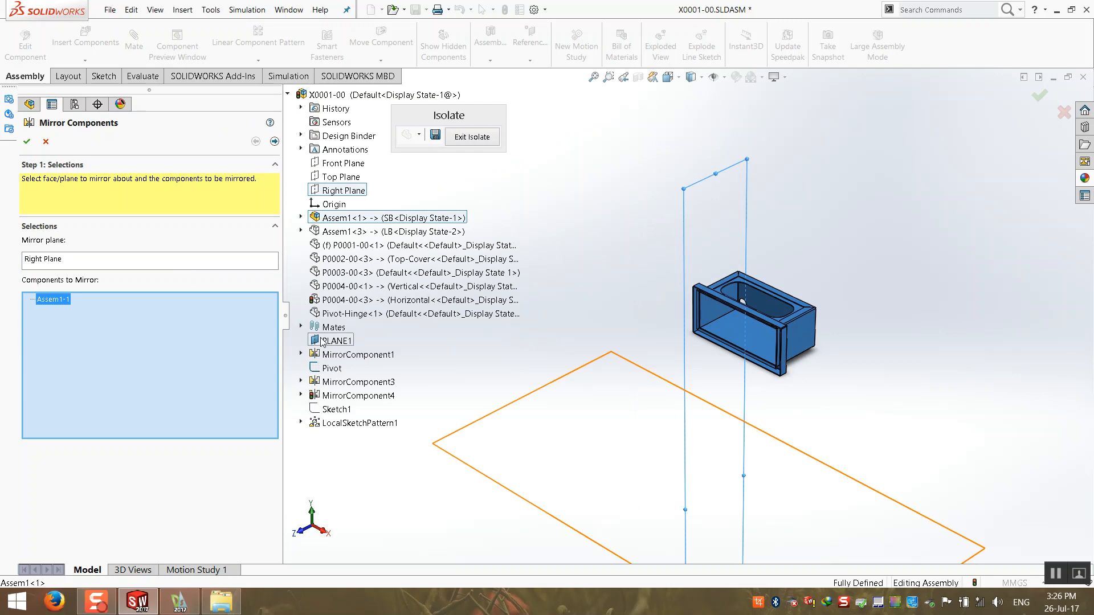
{"action": "left_click", "coordinate": [274, 142]}
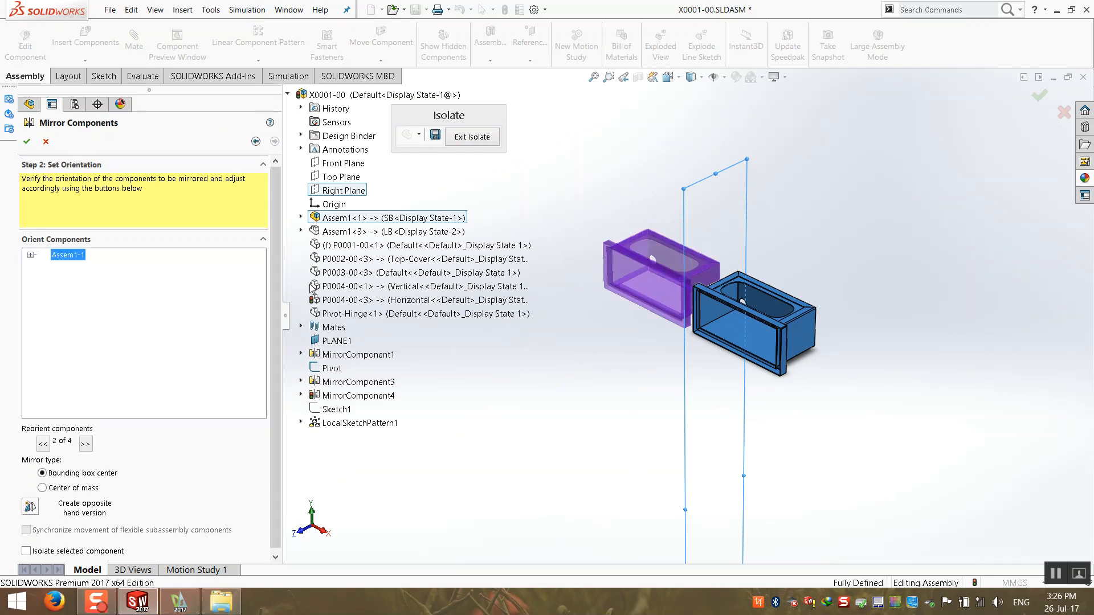
- Expand Assem1-1 in the mirror's orientation list and set part P0007-00-1 to an opposite-hand version
{"action": "middle_click_drag", "start_coordinate": [688, 324], "coordinate": [735, 256]}
{"action": "scroll", "coordinate": [637, 320], "scroll_direction": "down", "scroll_amount": 2}
{"action": "middle_click_drag", "start_coordinate": [638, 319], "coordinate": [600, 338]}
{"action": "scroll", "coordinate": [601, 333], "scroll_direction": "down", "scroll_amount": 2}
{"action": "scroll", "coordinate": [600, 338], "scroll_direction": "up", "scroll_amount": 1}
{"action": "scroll", "coordinate": [600, 337], "scroll_direction": "down", "scroll_amount": 1}
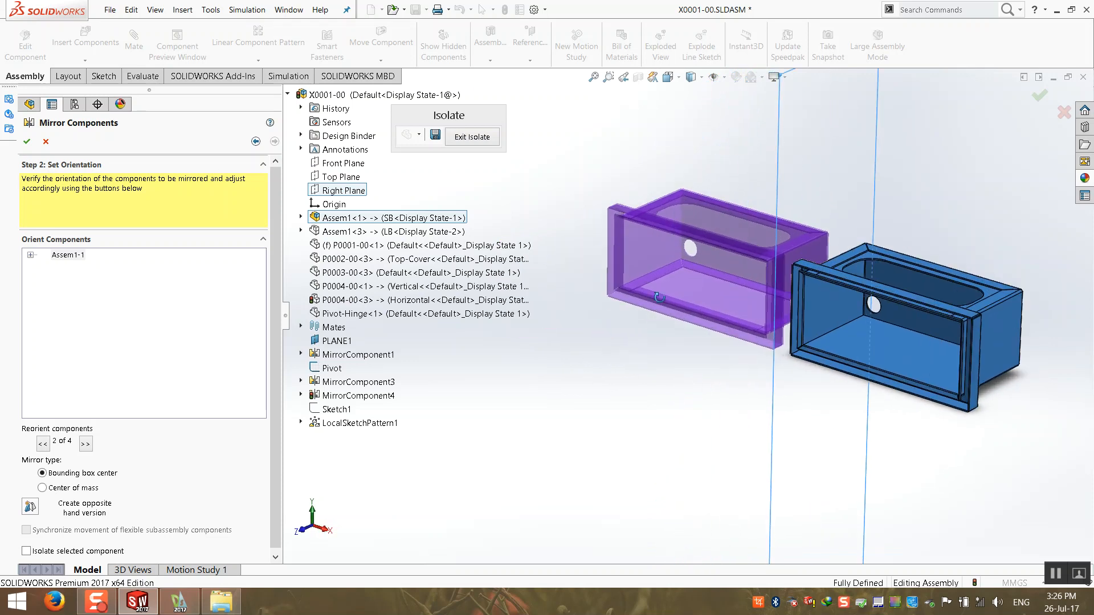
{"action": "middle_click_drag", "start_coordinate": [655, 303], "coordinate": [658, 319]}
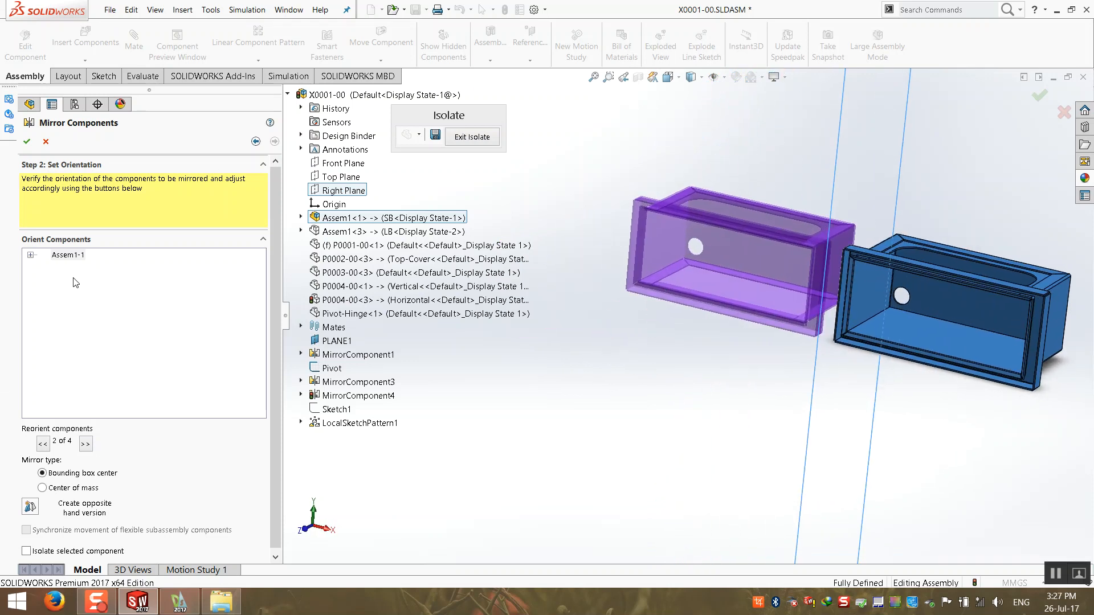
{"action": "left_click", "coordinate": [31, 256]}
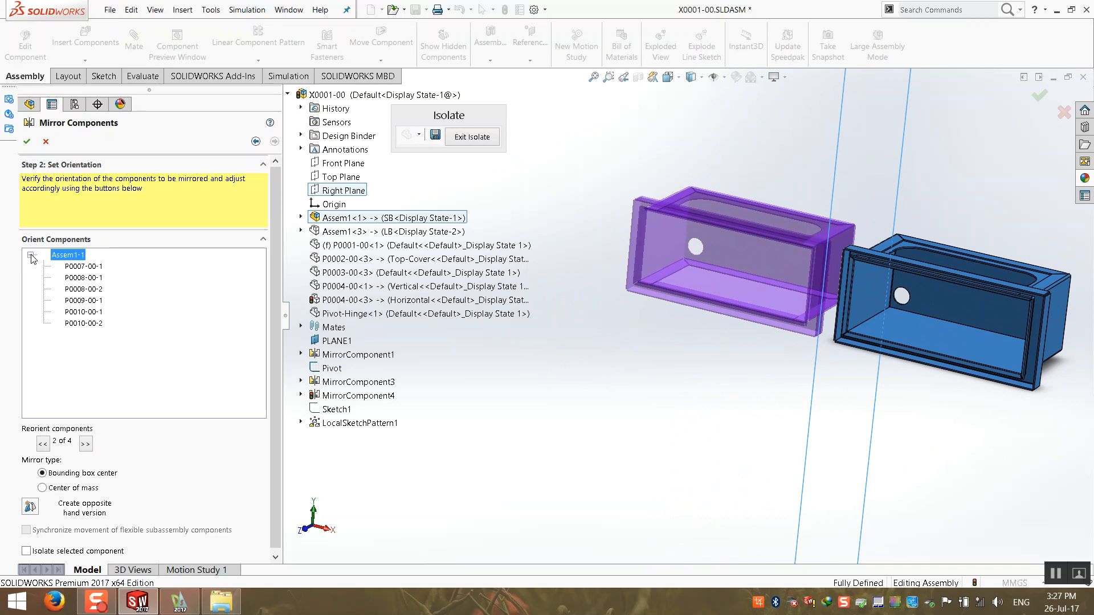
{"action": "left_click", "coordinate": [83, 266]}
{"action": "left_click", "coordinate": [80, 287]}
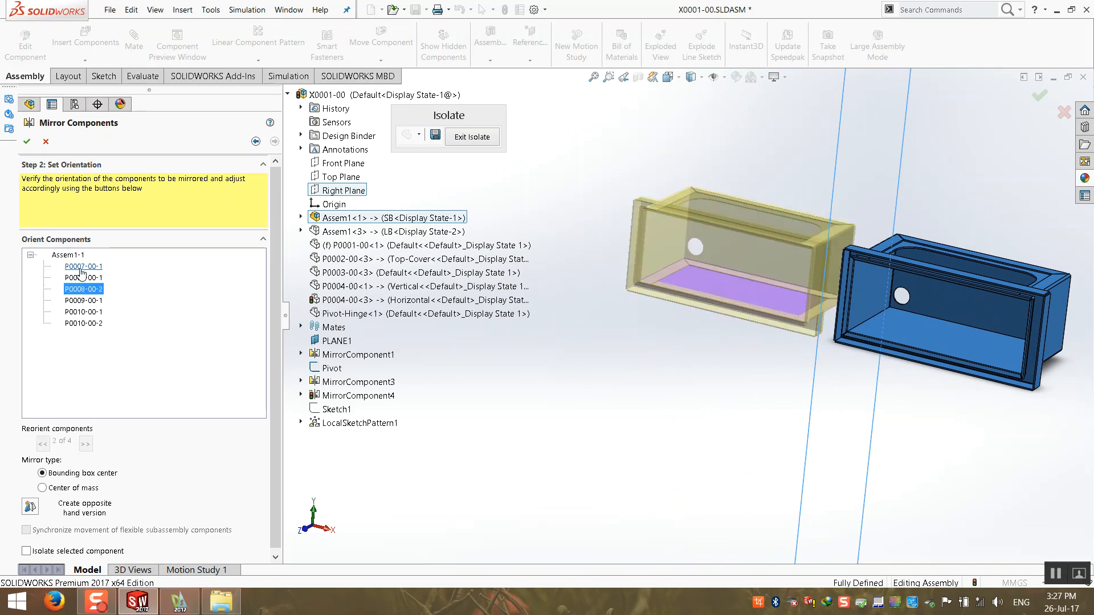
{"action": "left_click", "coordinate": [83, 267]}
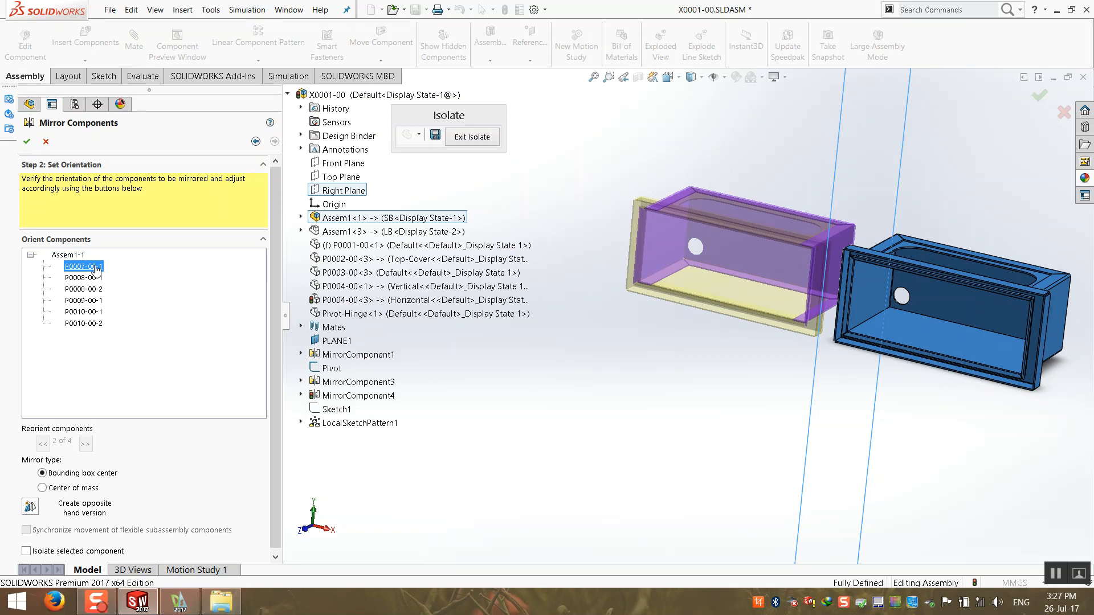
{"action": "left_click", "coordinate": [32, 507]}
{"action": "middle_click_drag", "start_coordinate": [529, 380], "coordinate": [494, 410]}
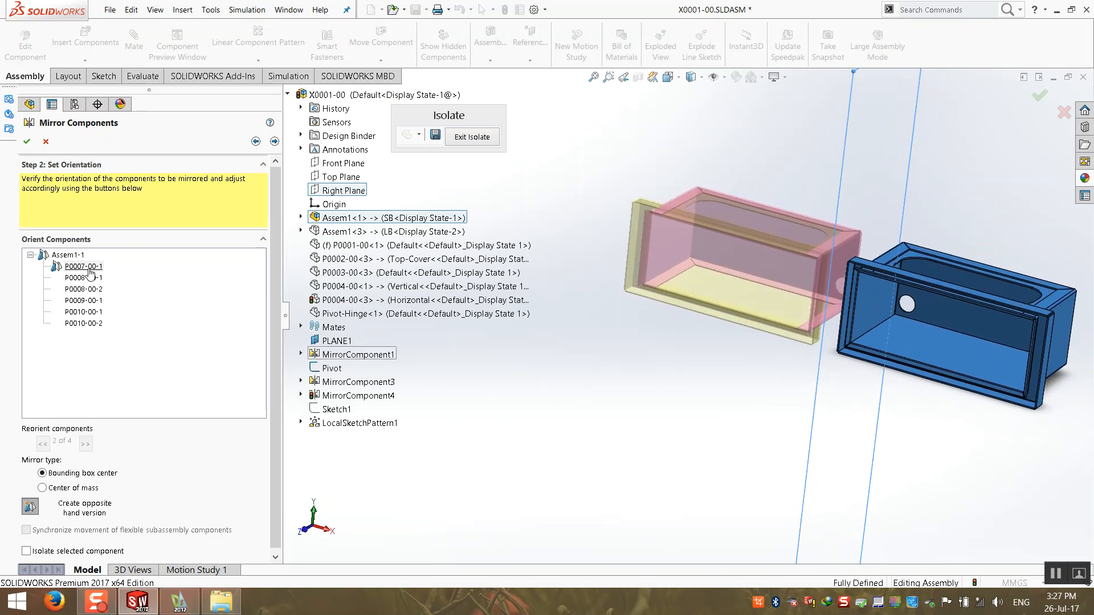
- Inspect the mirrored orientation of the remaining Assem1-1 parts, ending on the front frame P0009-00-1
{"action": "left_click", "coordinate": [84, 289]}
{"action": "left_click", "coordinate": [91, 312]}
{"action": "left_click", "coordinate": [87, 324]}
{"action": "left_click", "coordinate": [87, 301]}
{"action": "left_click", "coordinate": [86, 278]}
{"action": "left_click", "coordinate": [83, 302]}
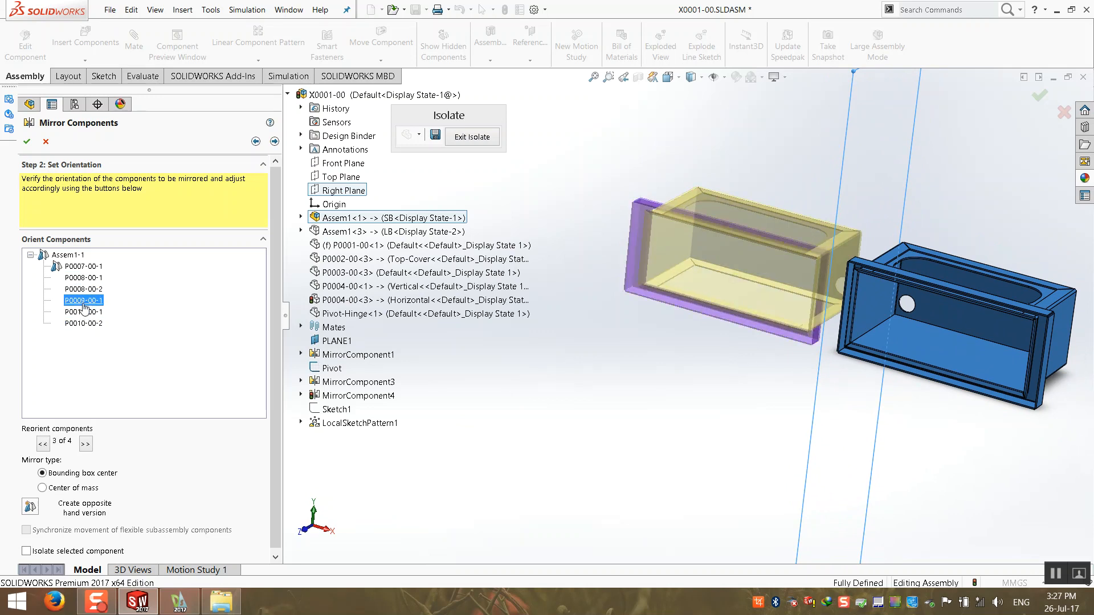
{"action": "scroll", "coordinate": [655, 280], "scroll_direction": "down", "scroll_amount": 3}
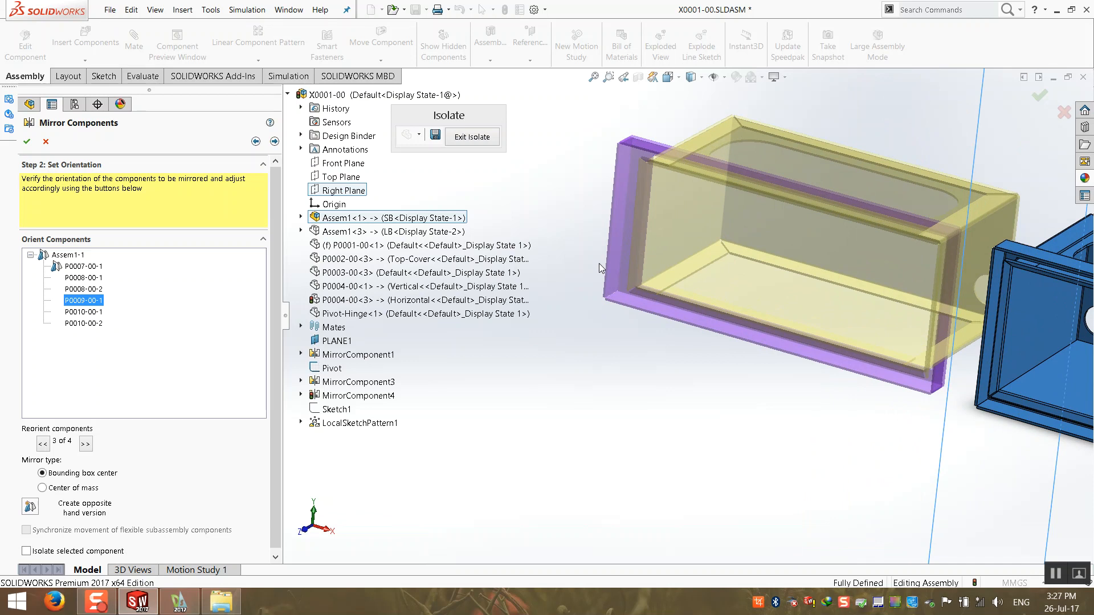
{"action": "scroll", "coordinate": [731, 296], "scroll_direction": "up", "scroll_amount": 2}
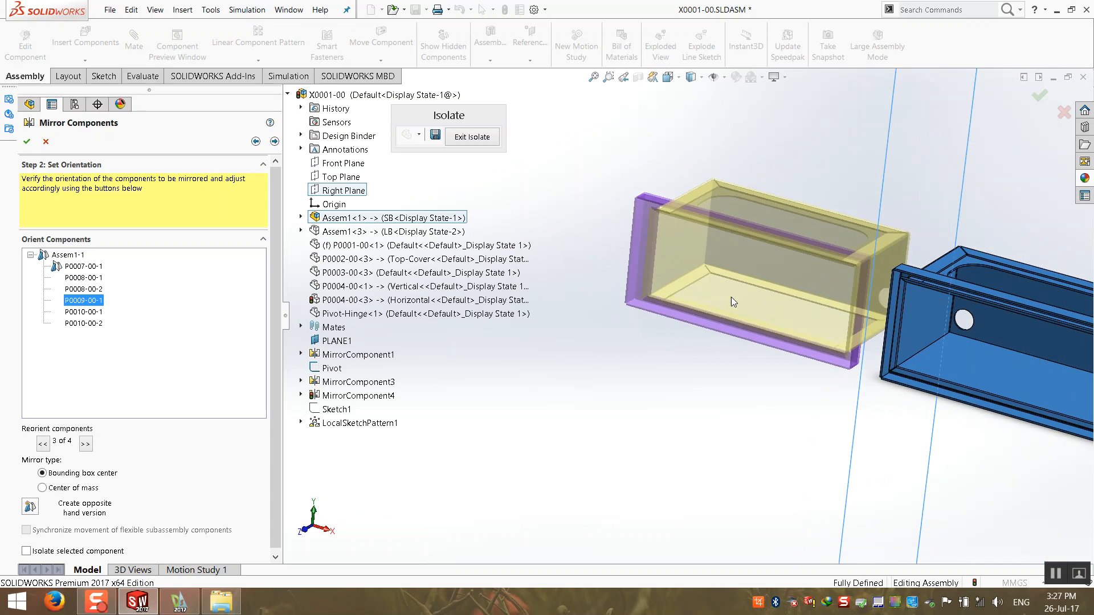
{"action": "scroll", "coordinate": [752, 302], "scroll_direction": "up", "scroll_amount": 2}
{"action": "middle_click_drag", "start_coordinate": [753, 305], "coordinate": [720, 282]}
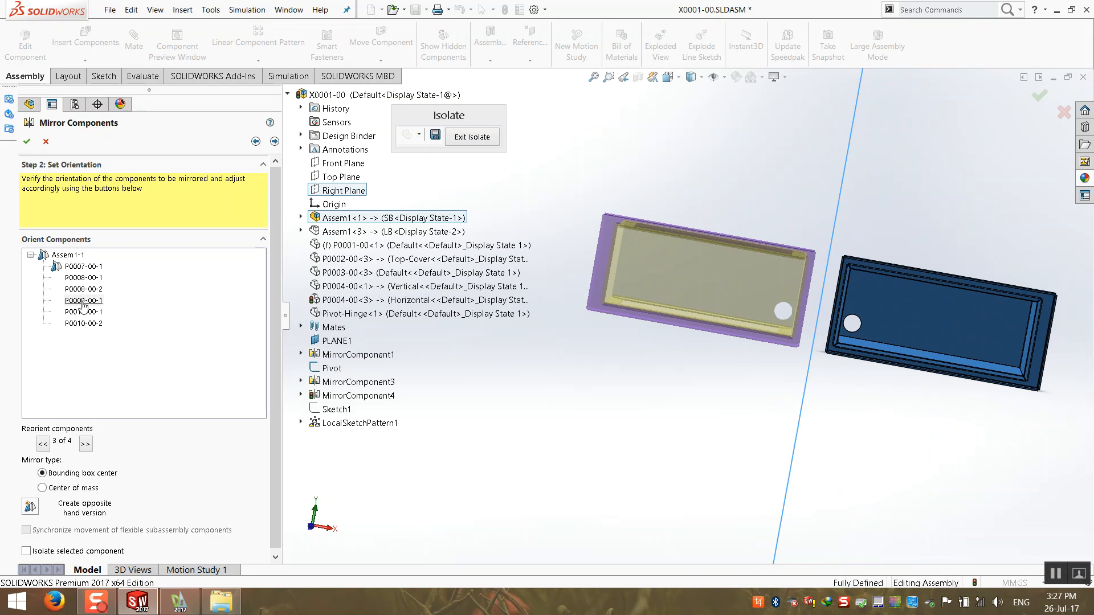
{"action": "scroll", "coordinate": [743, 308], "scroll_direction": "down", "scroll_amount": 3}
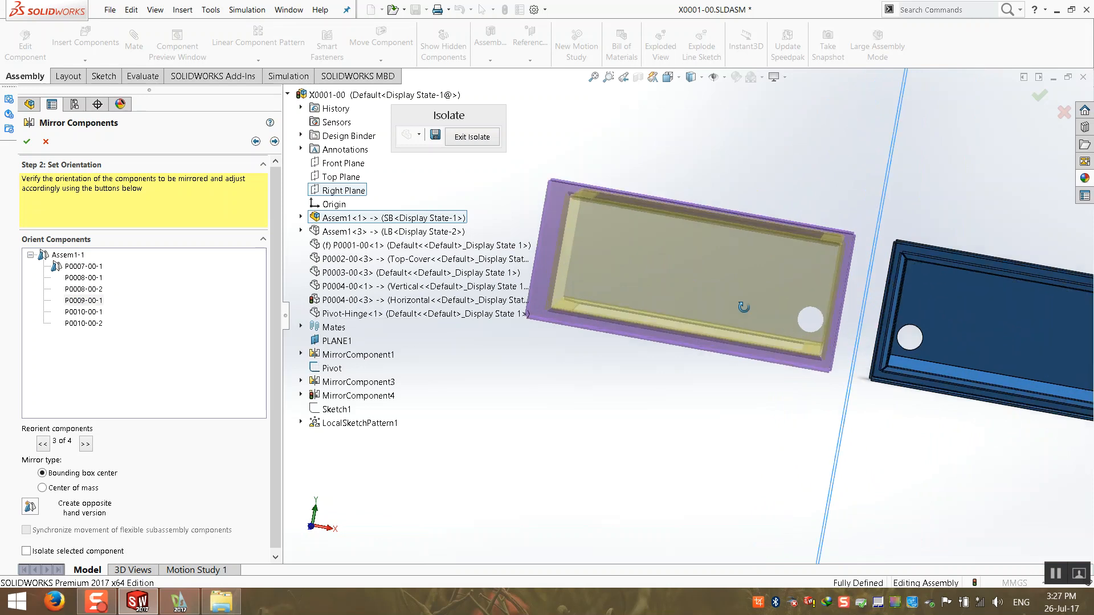
- Reorient the mirrored P0009-00-1 front frame to orientation 1 of 4
{"action": "left_click", "coordinate": [85, 445]}
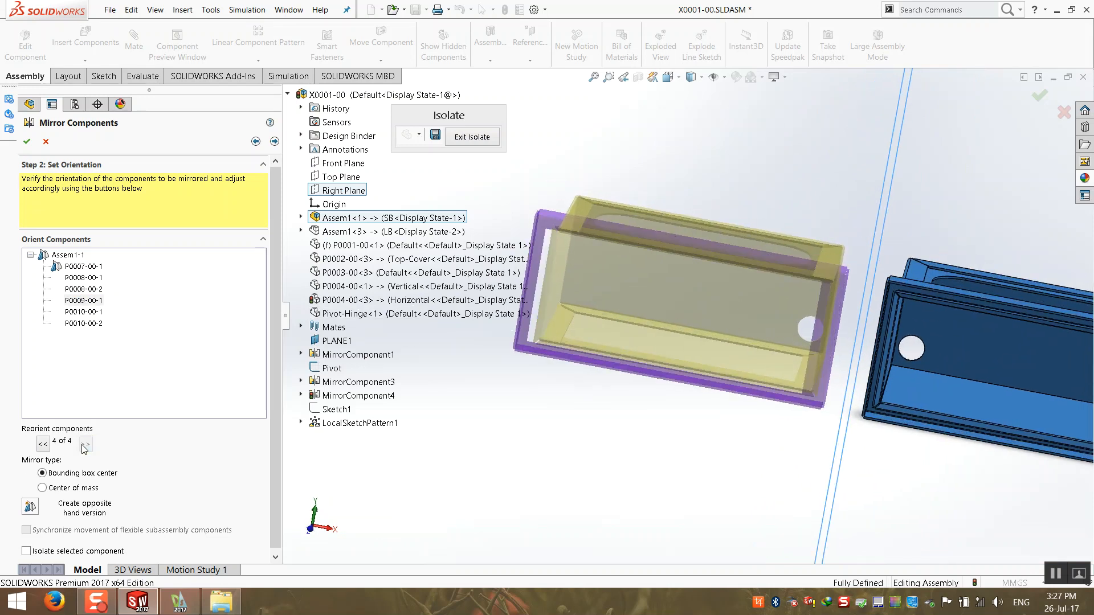
{"action": "left_click", "coordinate": [44, 443]}
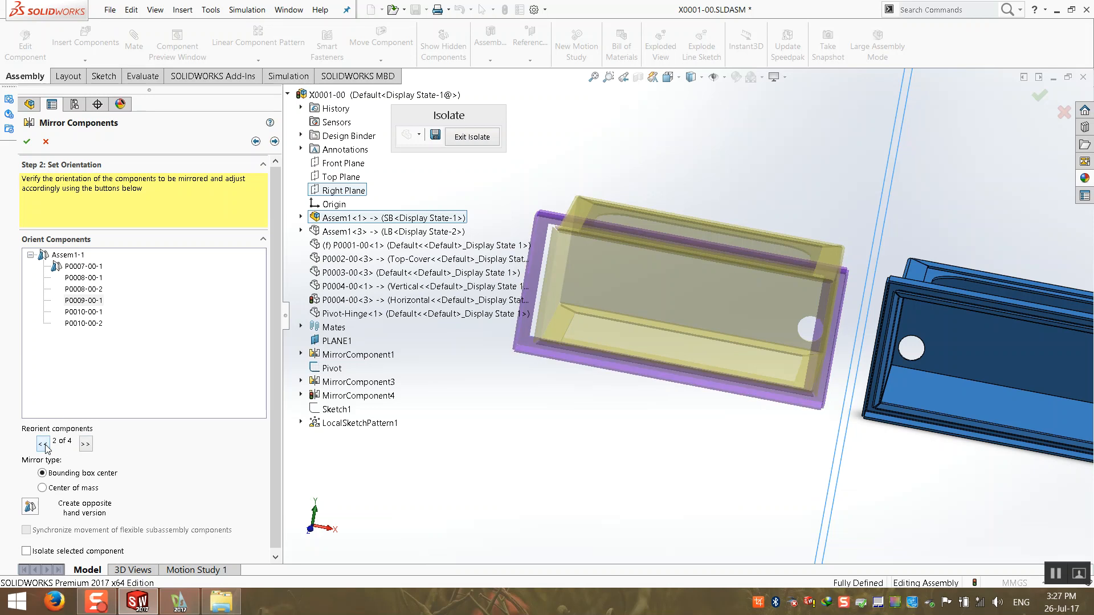
{"action": "left_click", "coordinate": [44, 444]}
{"action": "middle_click_drag", "start_coordinate": [539, 415], "coordinate": [552, 433]}
{"action": "scroll", "coordinate": [641, 262], "scroll_direction": "down", "scroll_amount": 2}
{"action": "middle_click_drag", "start_coordinate": [661, 228], "coordinate": [762, 142]}
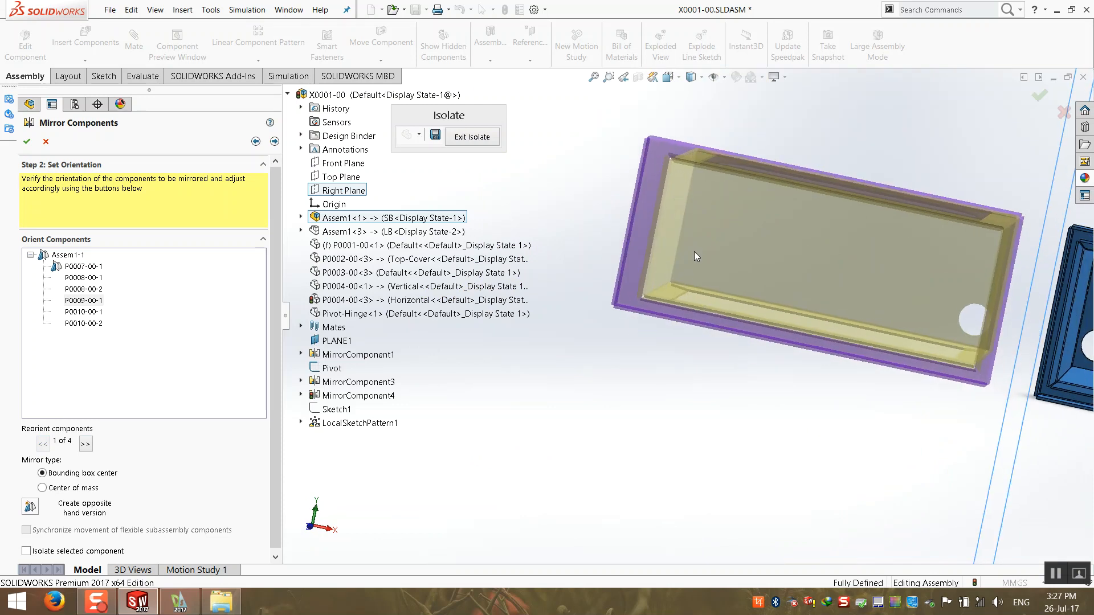
{"action": "middle_click_drag", "start_coordinate": [693, 250], "coordinate": [699, 254]}
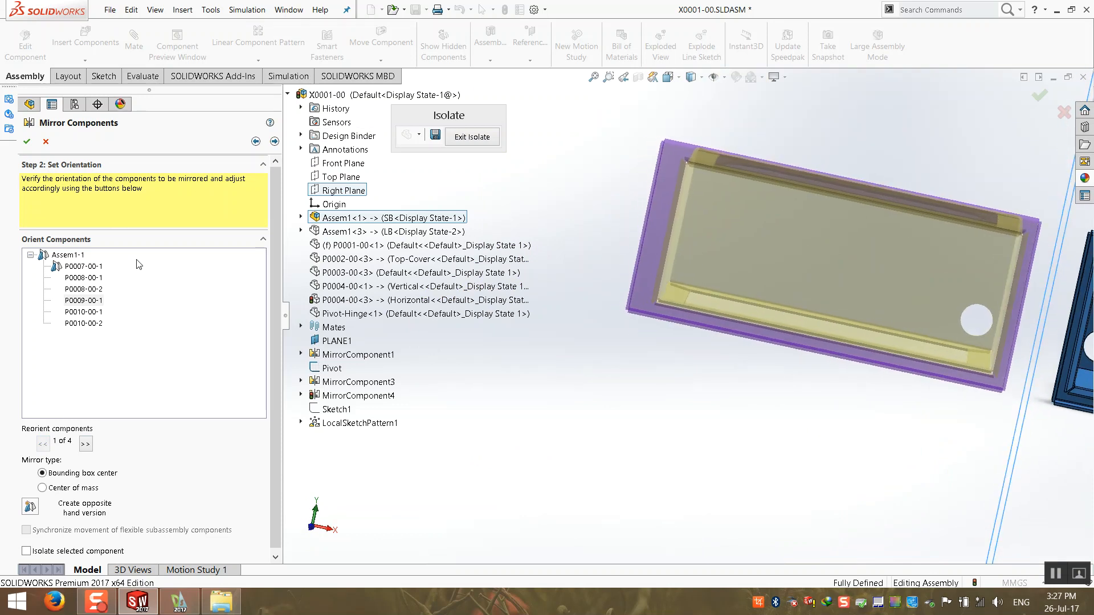
- Create the opposite-hand version as a derived configuration in existing files, custom-named SB-M, with display states linked to configurations
{"action": "left_click", "coordinate": [275, 142]}
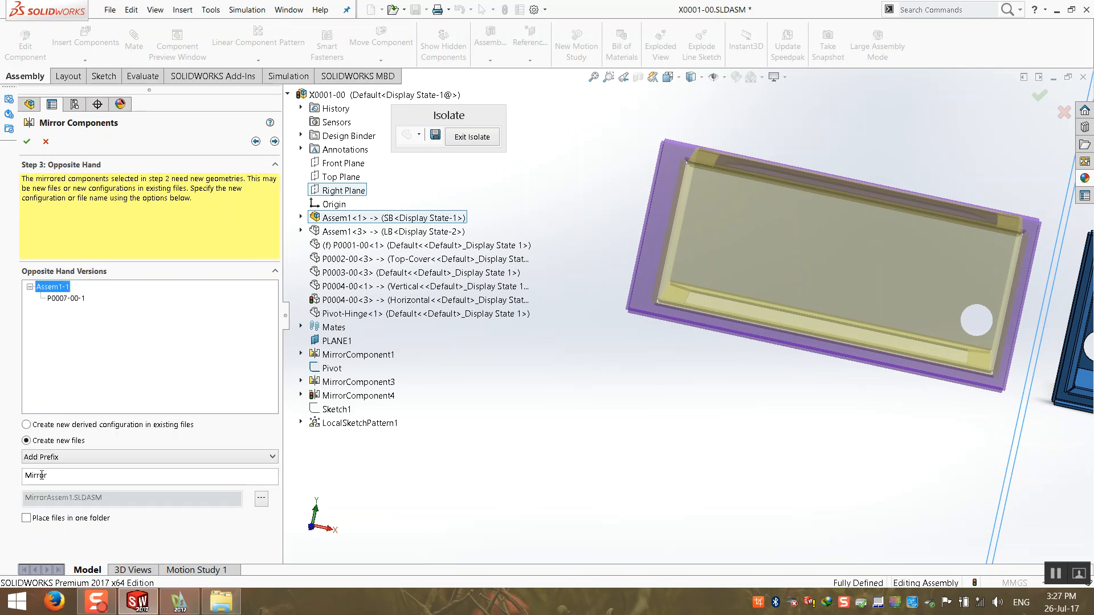
{"action": "left_click", "coordinate": [60, 425]}
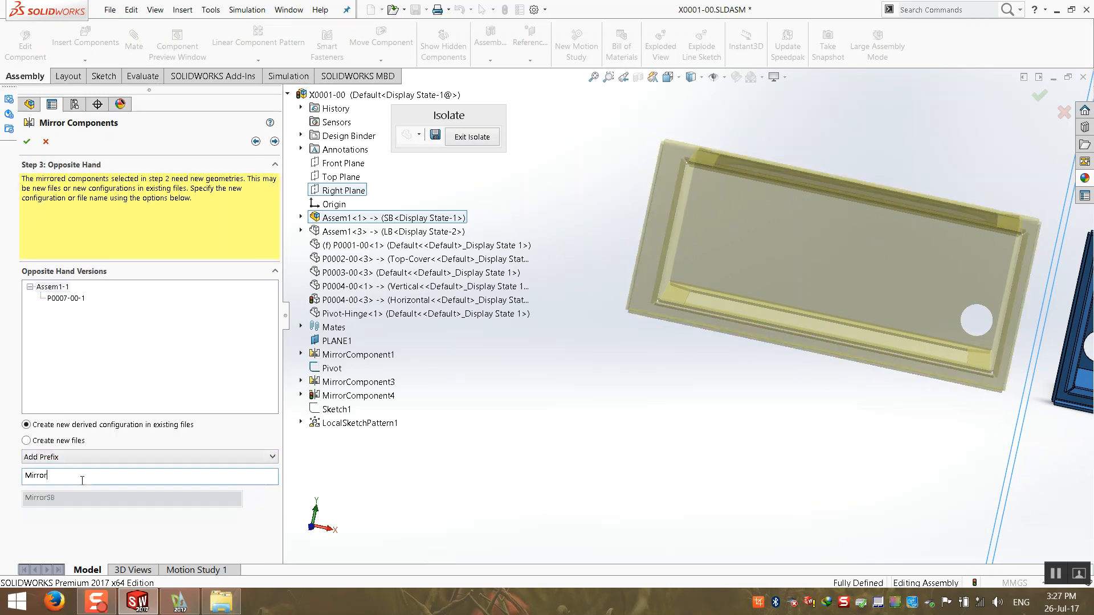
{"action": "left_click", "coordinate": [82, 459]}
{"action": "left_click", "coordinate": [78, 488]}
{"action": "left_click", "coordinate": [92, 499]}
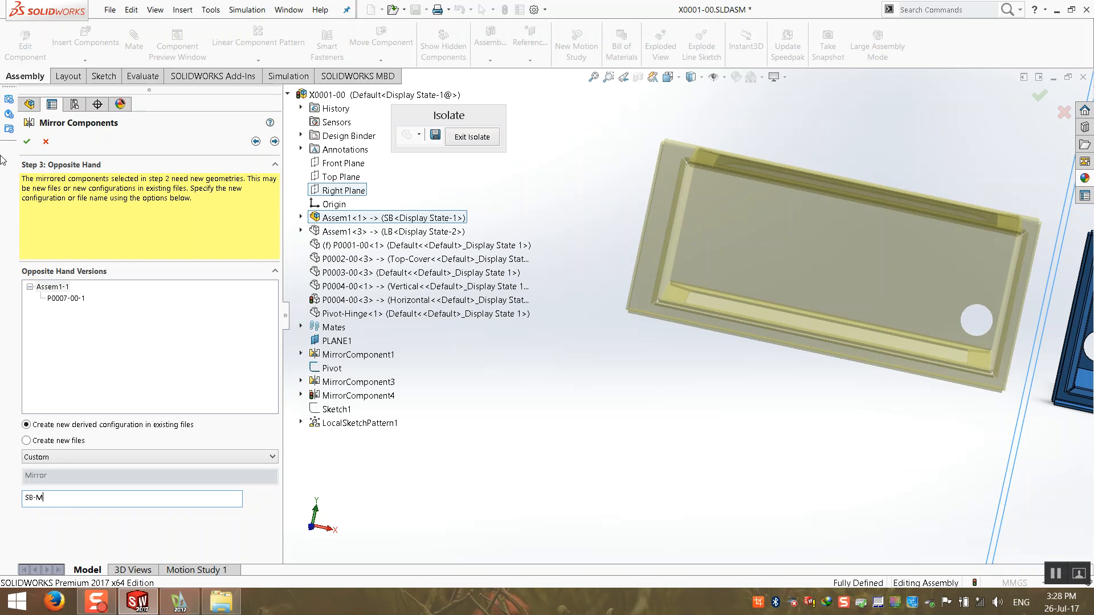
{"action": "left_click", "coordinate": [27, 142]}
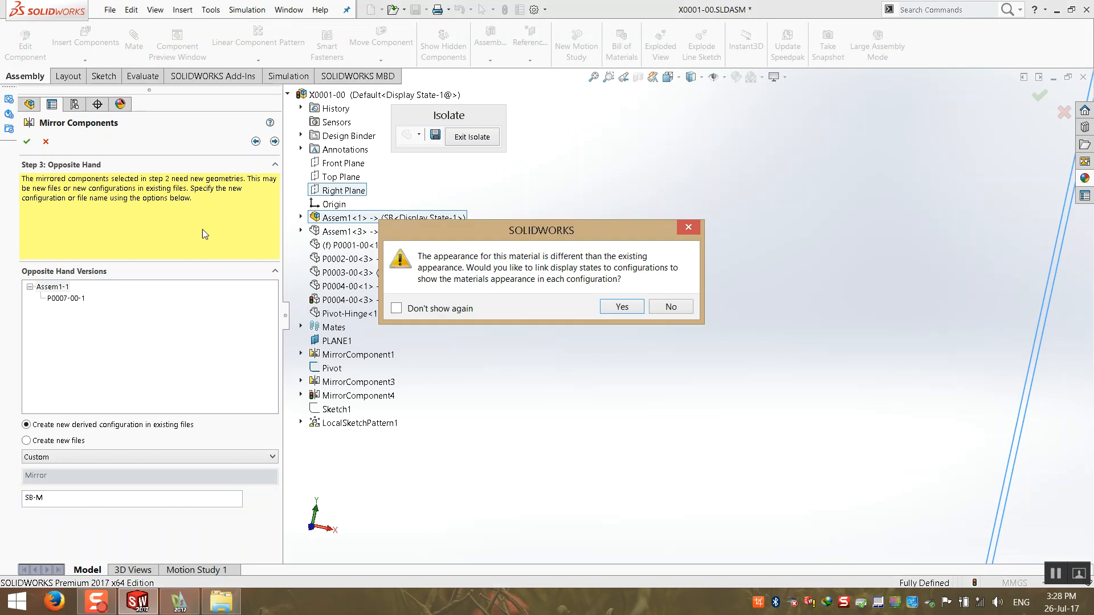
{"action": "left_click", "coordinate": [622, 307]}
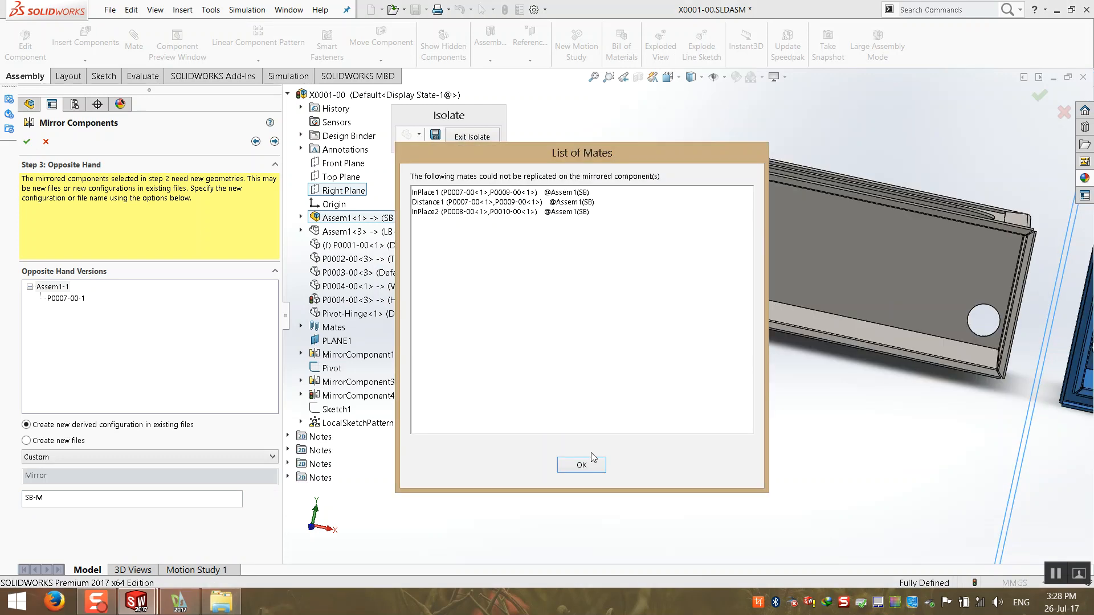
{"action": "left_click", "coordinate": [581, 464]}
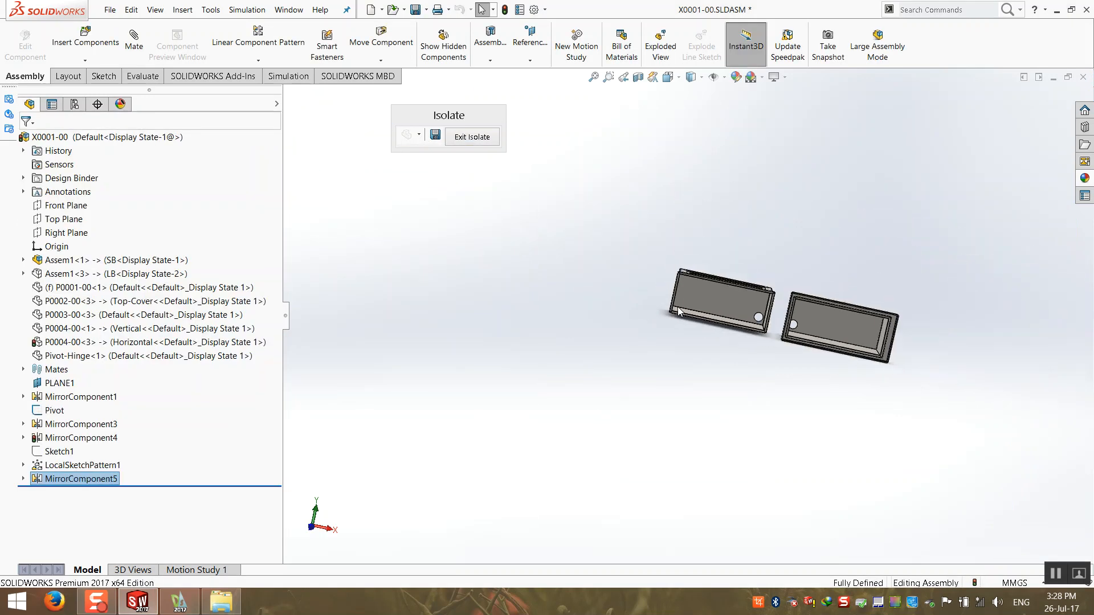
- Show the P0009-00 front frame in the mirrored Assem1 subassembly under MirrorComponent5 and compare it with the original box
{"action": "middle_click_drag", "start_coordinate": [641, 324], "coordinate": [657, 358]}
{"action": "left_click", "coordinate": [656, 357]}
{"action": "scroll", "coordinate": [802, 309], "scroll_direction": "down", "scroll_amount": 7}
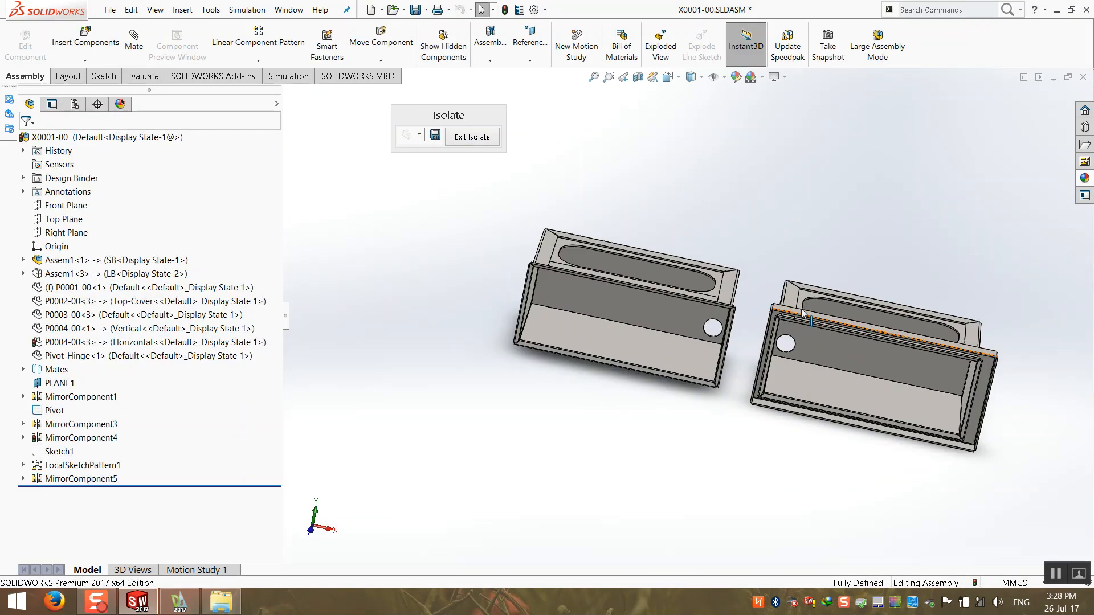
{"action": "scroll", "coordinate": [695, 334], "scroll_direction": "up", "scroll_amount": 8}
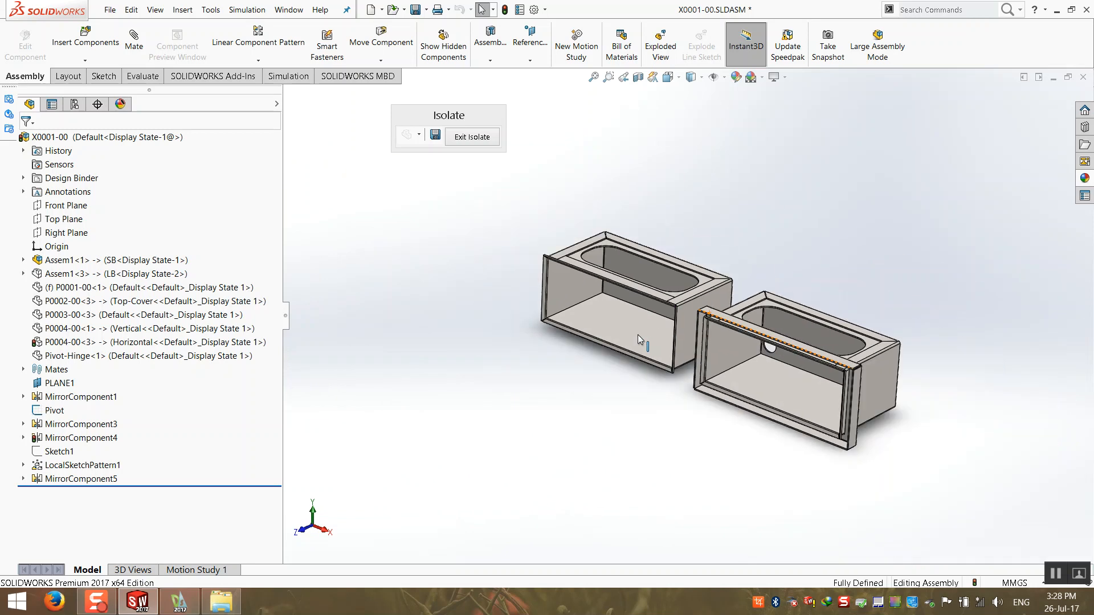
{"action": "left_click", "coordinate": [23, 260]}
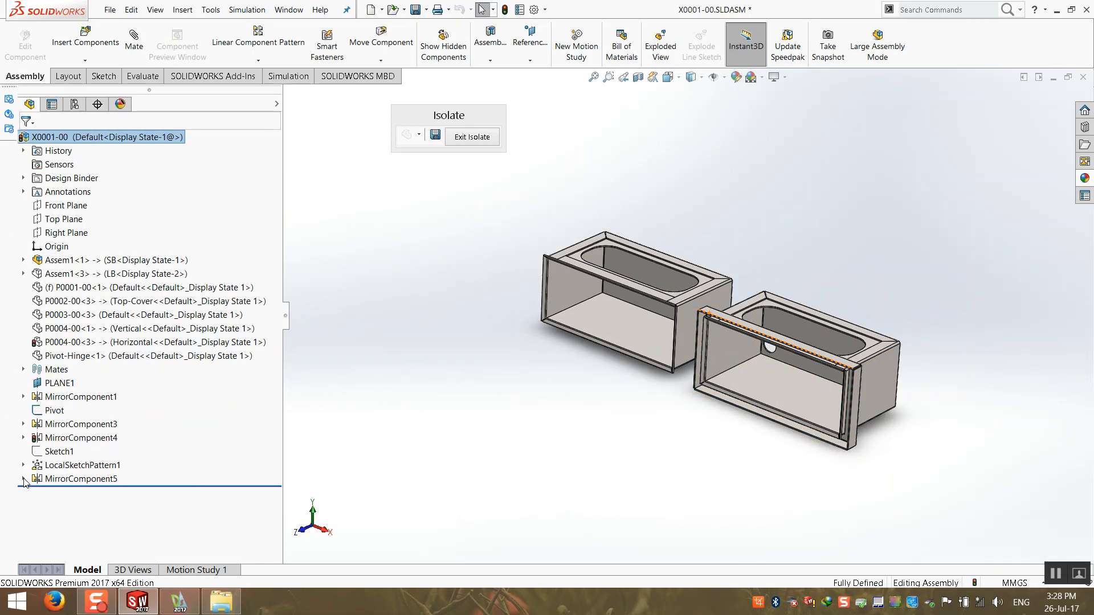
{"action": "left_click", "coordinate": [23, 479]}
{"action": "right_click", "coordinate": [78, 493]}
{"action": "left_click", "coordinate": [469, 330]}
{"action": "left_click", "coordinate": [469, 329]}
{"action": "middle_click_drag", "start_coordinate": [471, 330], "coordinate": [511, 328]}
{"action": "scroll", "coordinate": [770, 331], "scroll_direction": "down", "scroll_amount": 6}
{"action": "scroll", "coordinate": [507, 329], "scroll_direction": "up", "scroll_amount": 4}
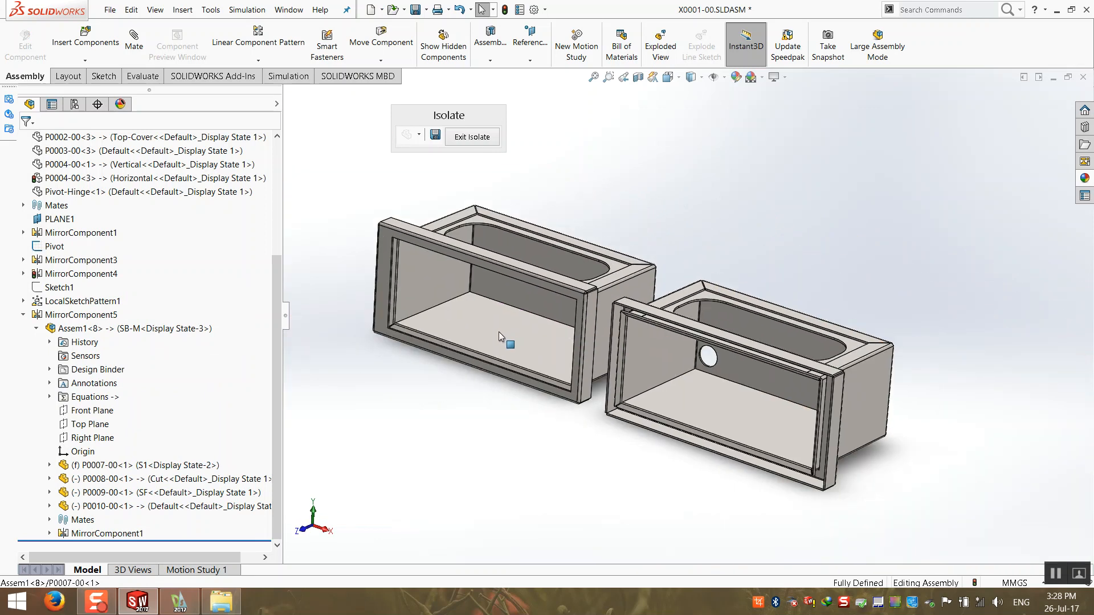
{"action": "scroll", "coordinate": [405, 247], "scroll_direction": "down", "scroll_amount": 3}
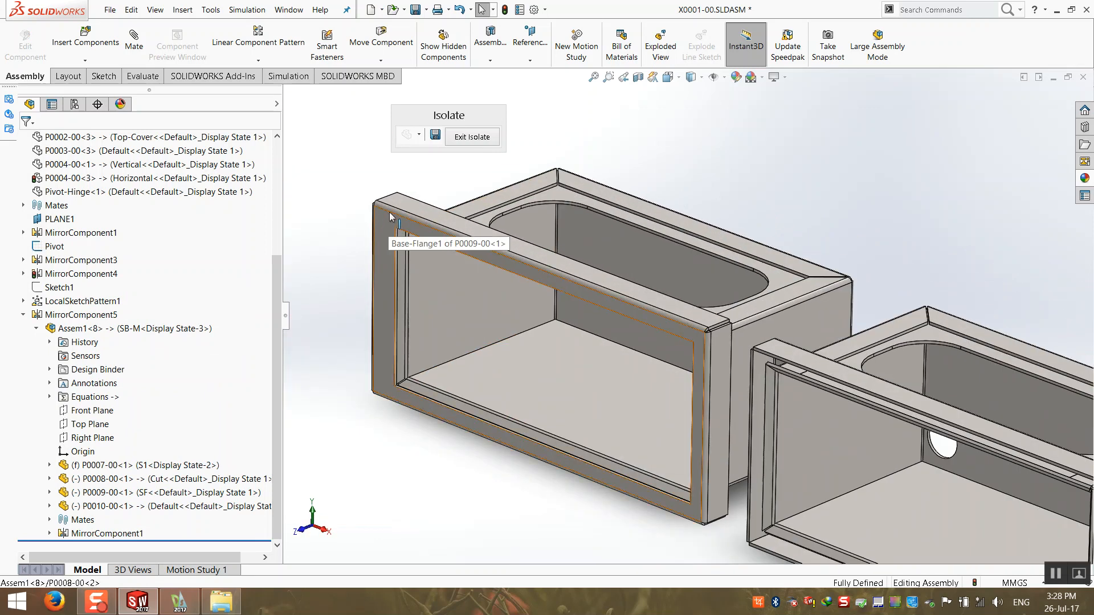
- Open the mirrored Assem1 subassembly in its own window and close it, saving all modified documents
{"action": "right_click", "coordinate": [74, 324]}
{"action": "left_click", "coordinate": [84, 257]}
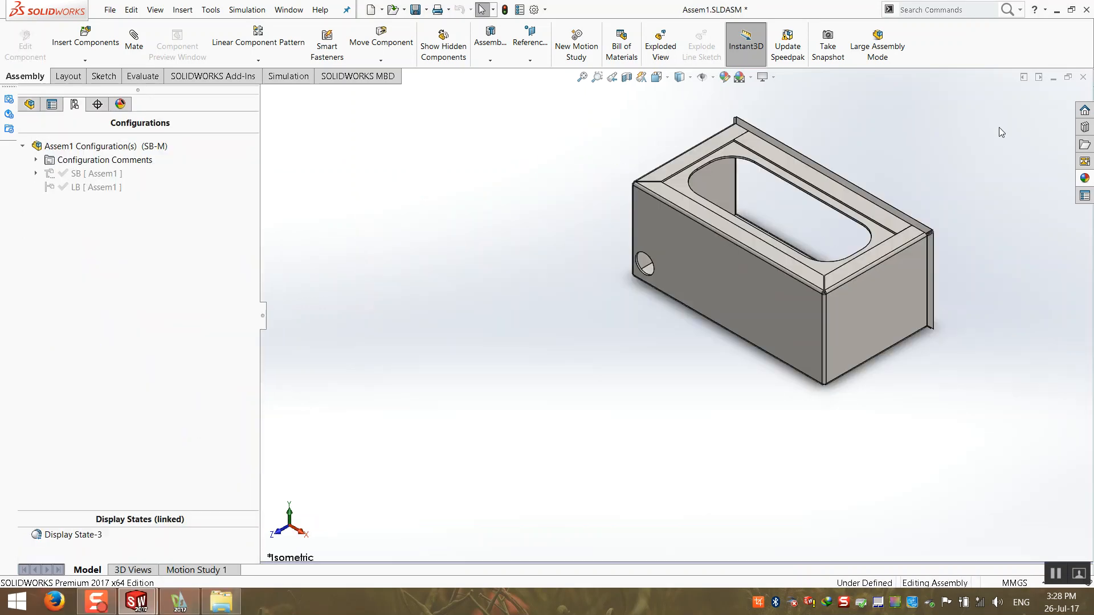
{"action": "left_click", "coordinate": [1082, 78]}
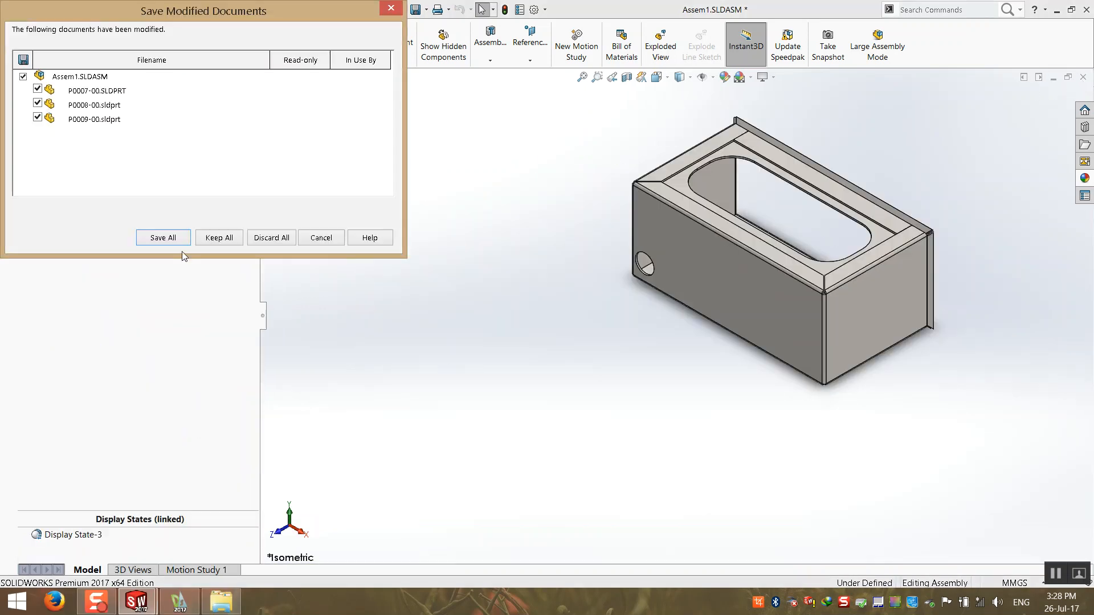
{"action": "left_click", "coordinate": [172, 239]}
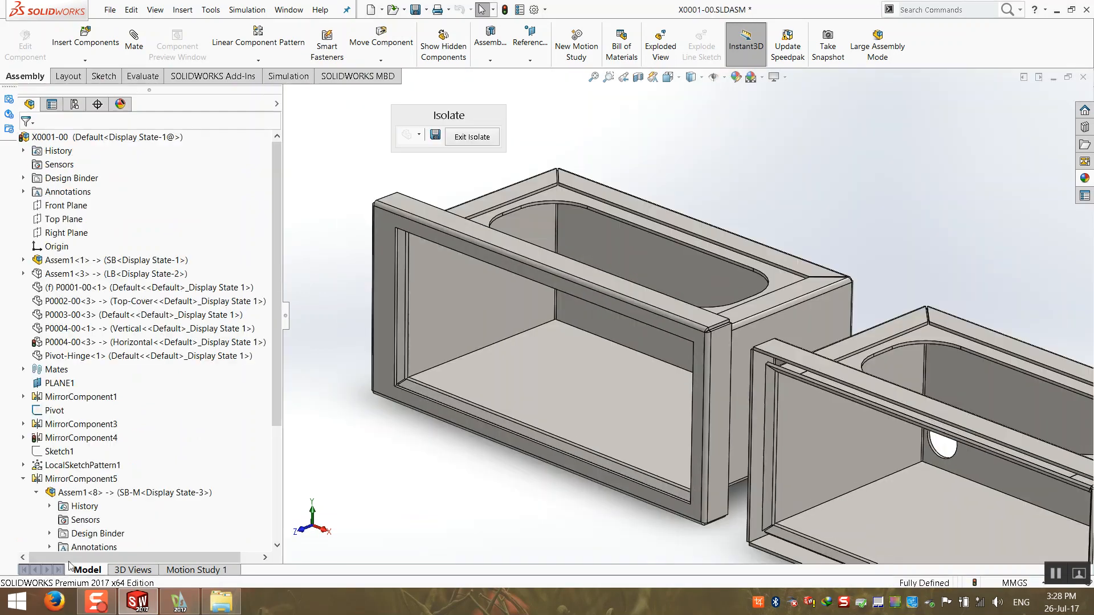
- Edit MirrorComponent5 and select the P0009-00-1 front frame among Assem1-1's components for reorienting
{"action": "right_click", "coordinate": [100, 492]}
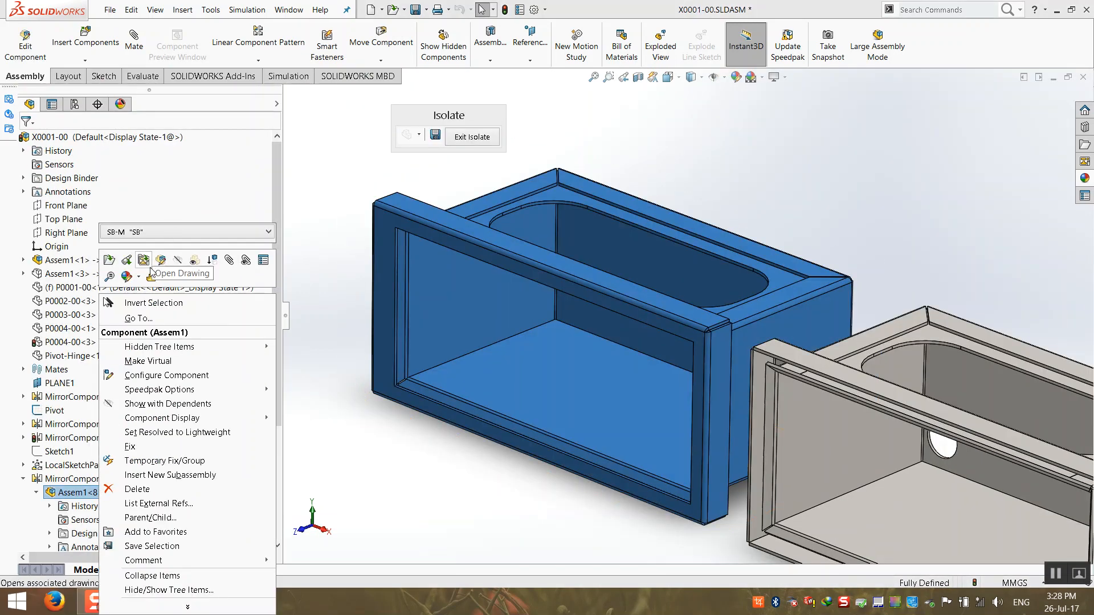
{"action": "left_click", "coordinate": [50, 480]}
{"action": "right_click", "coordinate": [50, 480]}
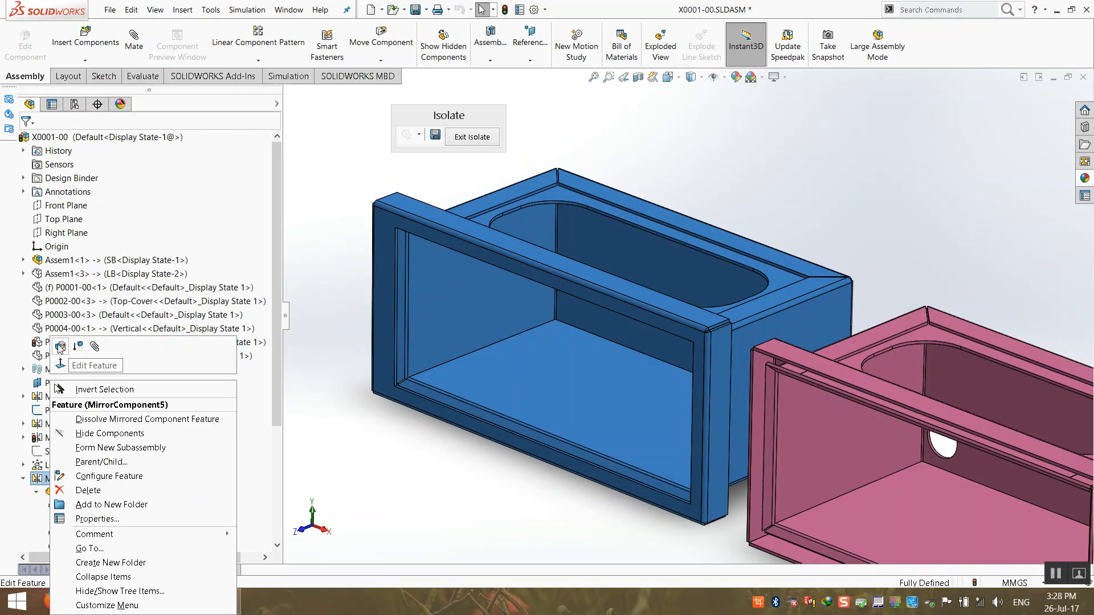
{"action": "left_click", "coordinate": [73, 364]}
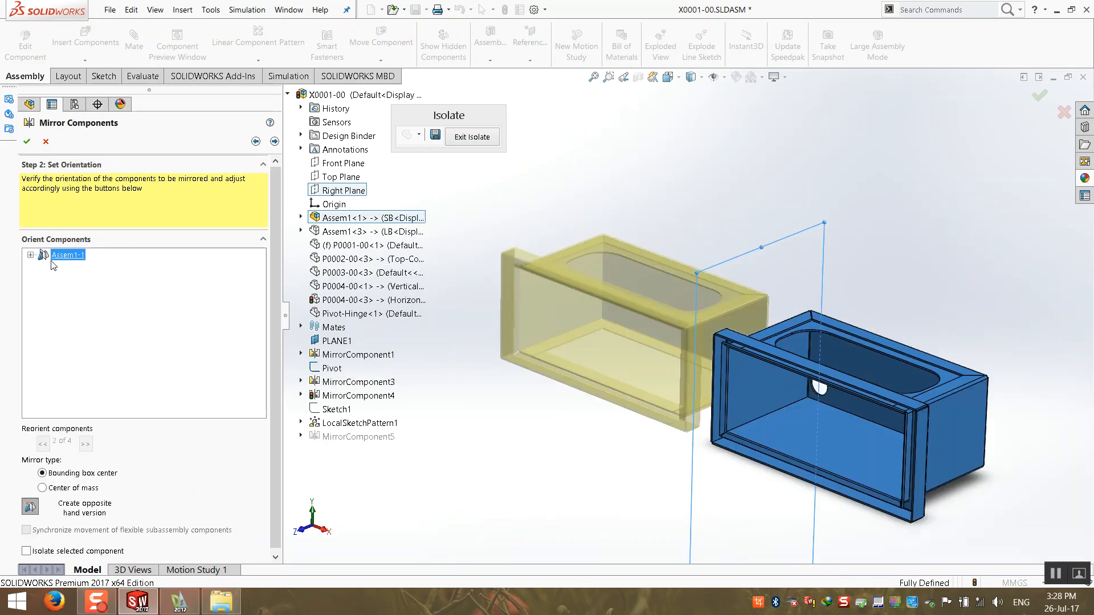
{"action": "left_click", "coordinate": [31, 255]}
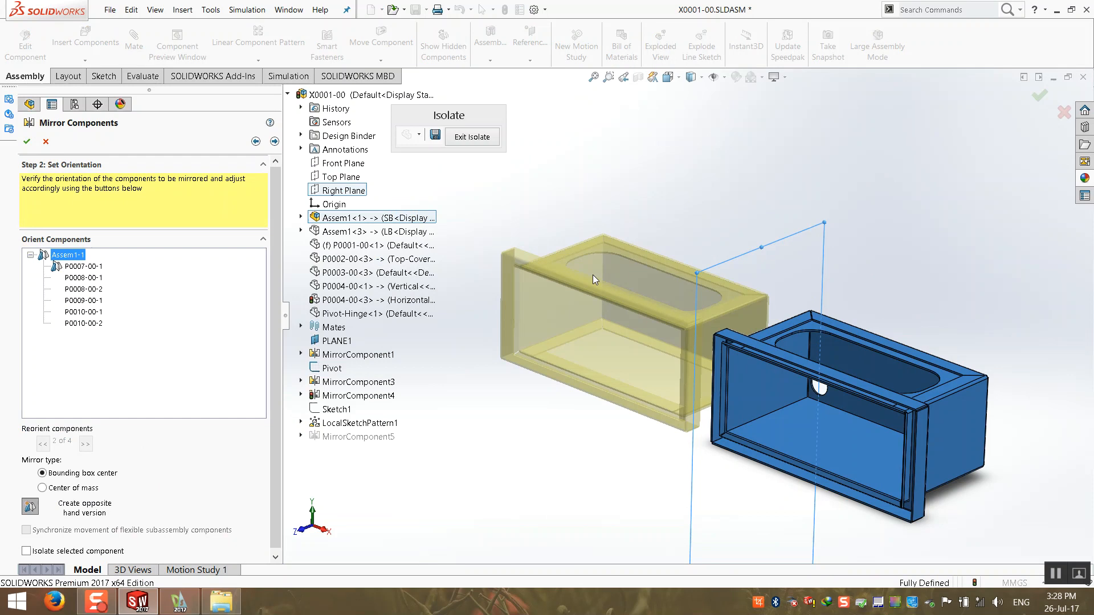
{"action": "left_click", "coordinate": [84, 312]}
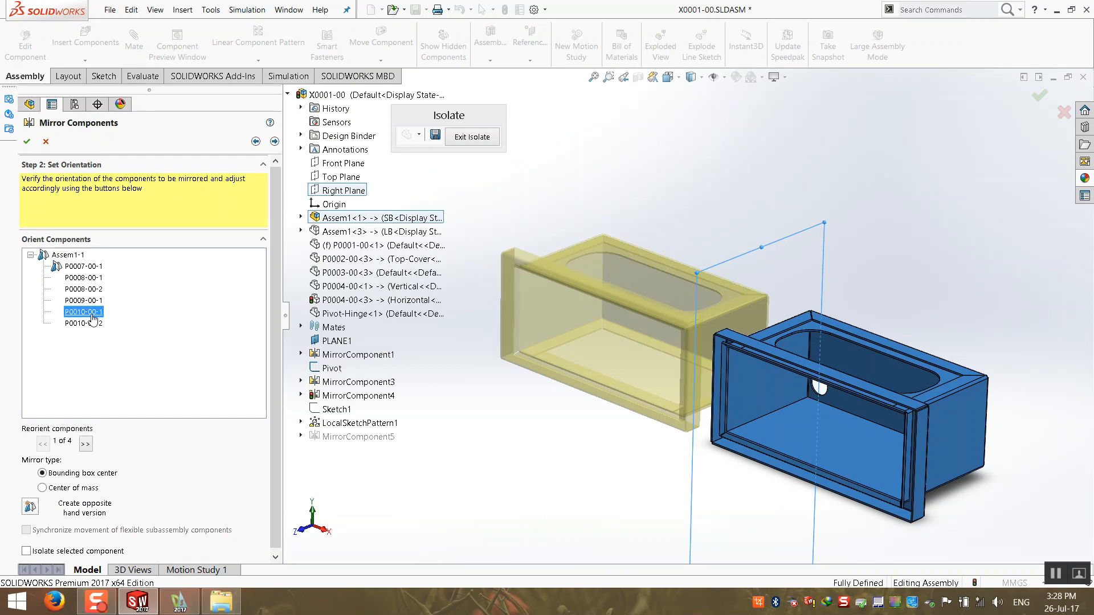
{"action": "left_click", "coordinate": [84, 277]}
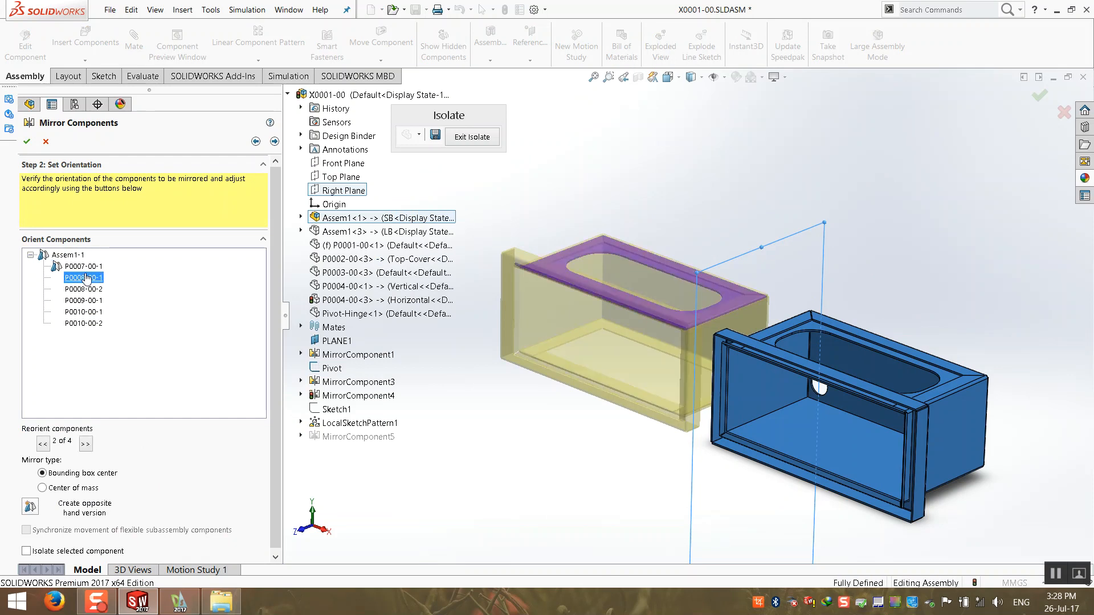
{"action": "left_click", "coordinate": [86, 266]}
{"action": "left_click", "coordinate": [74, 325]}
{"action": "left_click", "coordinate": [86, 313]}
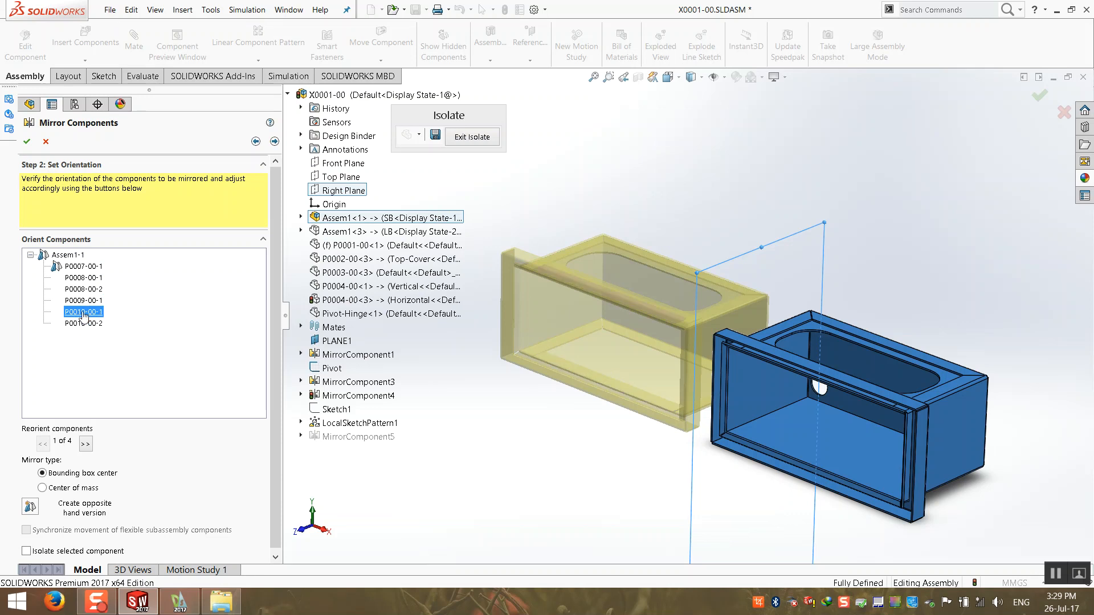
{"action": "left_click", "coordinate": [82, 302]}
- Reorient the mirrored P0009-00-1 front frame to orientation 3 of 4 and accept the mirror edit
{"action": "left_click", "coordinate": [85, 445]}
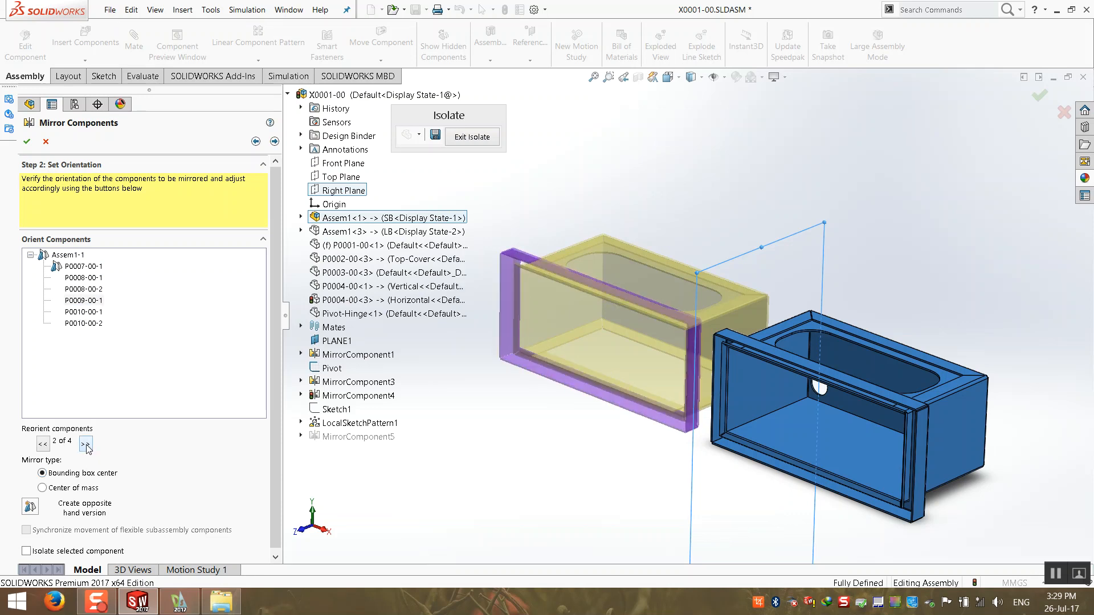
{"action": "scroll", "coordinate": [686, 335], "scroll_direction": "down", "scroll_amount": 1}
{"action": "mouse_move", "coordinate": [693, 335]}
{"action": "middle_mouse_down"}
{"action": "mouse_move", "coordinate": [740, 310]}
{"action": "mouse_move", "coordinate": [755, 316]}
{"action": "mouse_move", "coordinate": [707, 340]}
{"action": "middle_mouse_up"}
{"action": "left_click", "coordinate": [86, 445]}
{"action": "left_click", "coordinate": [86, 445]}
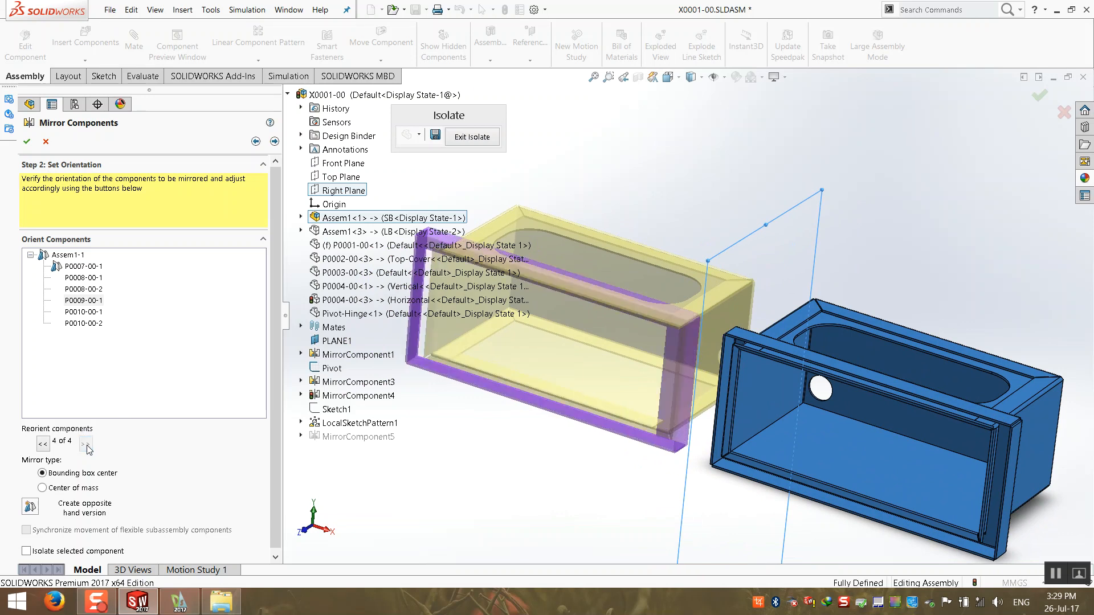
{"action": "left_click", "coordinate": [39, 449]}
{"action": "scroll", "coordinate": [691, 393], "scroll_direction": "up", "scroll_amount": 3}
{"action": "middle_click_drag", "start_coordinate": [648, 371], "coordinate": [494, 393]}
{"action": "scroll", "coordinate": [494, 393], "scroll_direction": "down", "scroll_amount": 2}
{"action": "scroll", "coordinate": [494, 394], "scroll_direction": "down", "scroll_amount": 4}
{"action": "middle_click_drag", "start_coordinate": [607, 327], "coordinate": [707, 300]}
{"action": "scroll", "coordinate": [910, 311], "scroll_direction": "up", "scroll_amount": 3}
{"action": "scroll", "coordinate": [907, 251], "scroll_direction": "down", "scroll_amount": 6}
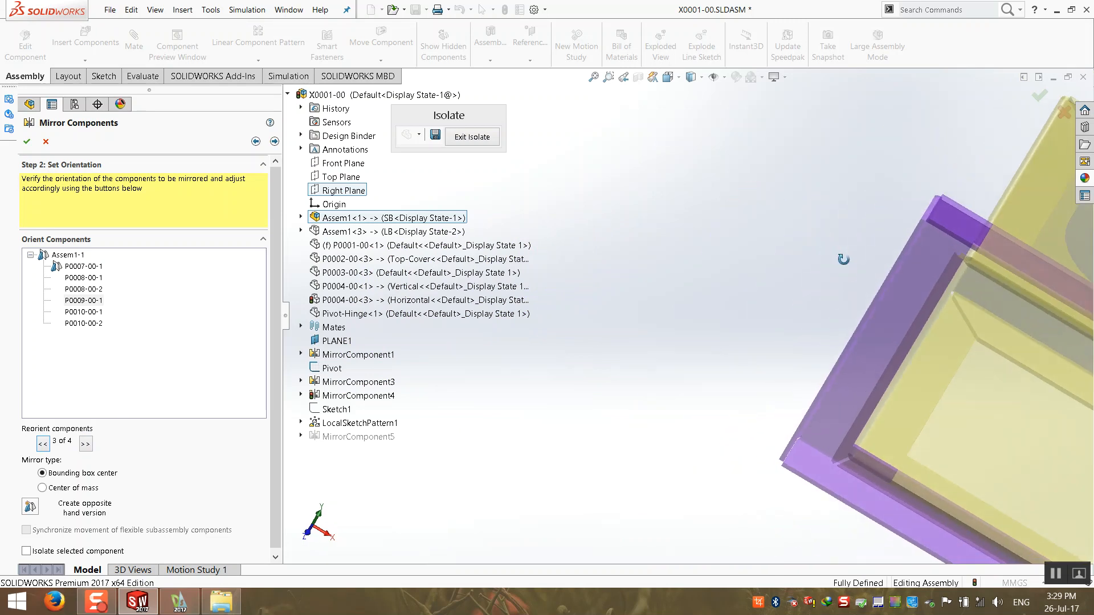
{"action": "scroll", "coordinate": [820, 266], "scroll_direction": "up", "scroll_amount": 2}
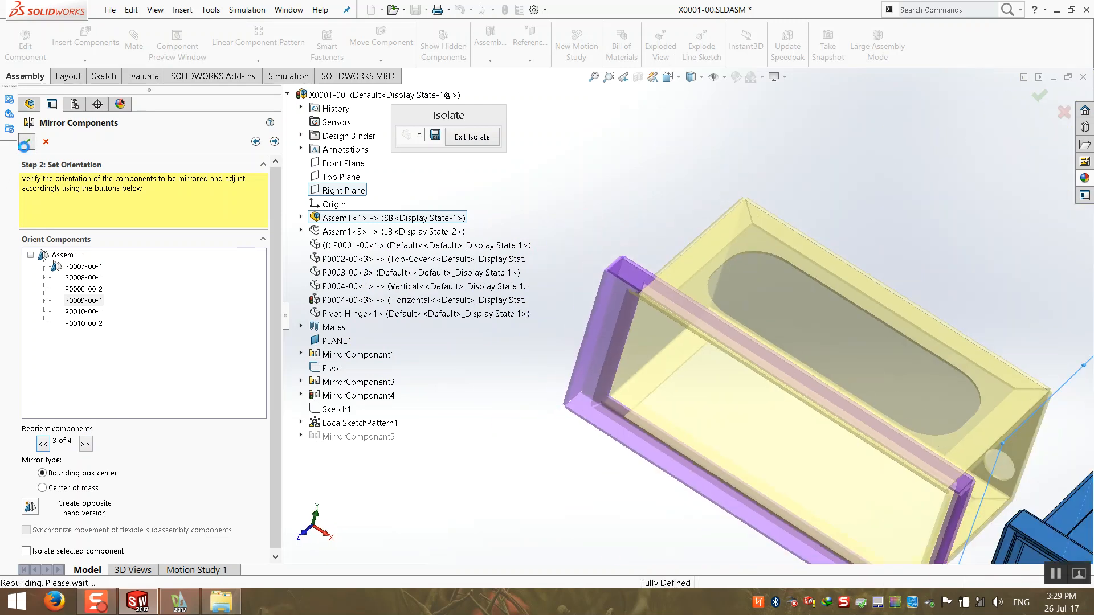
{"action": "left_click", "coordinate": [27, 141]}
- Compare the mirrored box with the original, then exit the isolated view to restore the full assembly
{"action": "scroll", "coordinate": [690, 468], "scroll_direction": "up", "scroll_amount": 3}
{"action": "middle_click_drag", "start_coordinate": [689, 466], "coordinate": [700, 357]}
{"action": "scroll", "coordinate": [826, 282], "scroll_direction": "down", "scroll_amount": 2}
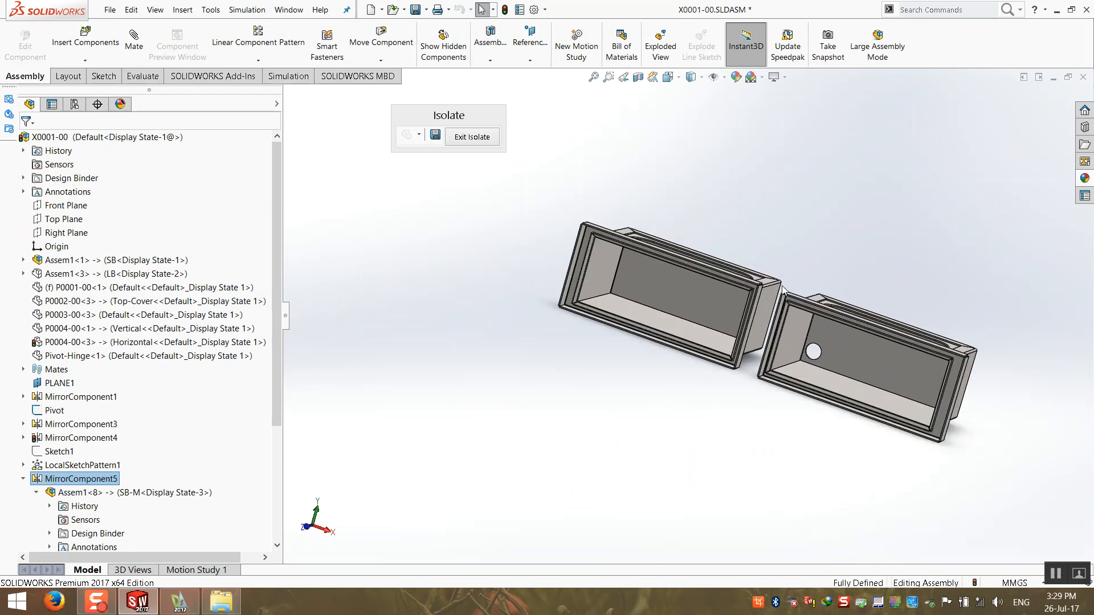
{"action": "scroll", "coordinate": [604, 322], "scroll_direction": "down", "scroll_amount": 2}
{"action": "middle_click_drag", "start_coordinate": [608, 327], "coordinate": [553, 390]}
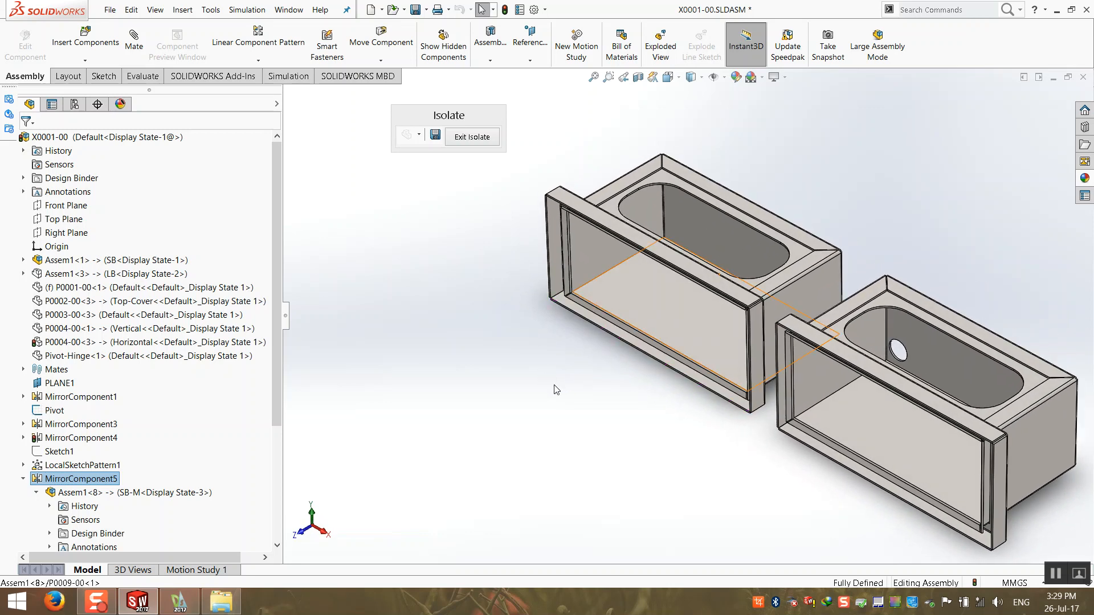
{"action": "scroll", "coordinate": [747, 314], "scroll_direction": "up", "scroll_amount": 3}
{"action": "scroll", "coordinate": [654, 286], "scroll_direction": "down", "scroll_amount": 2}
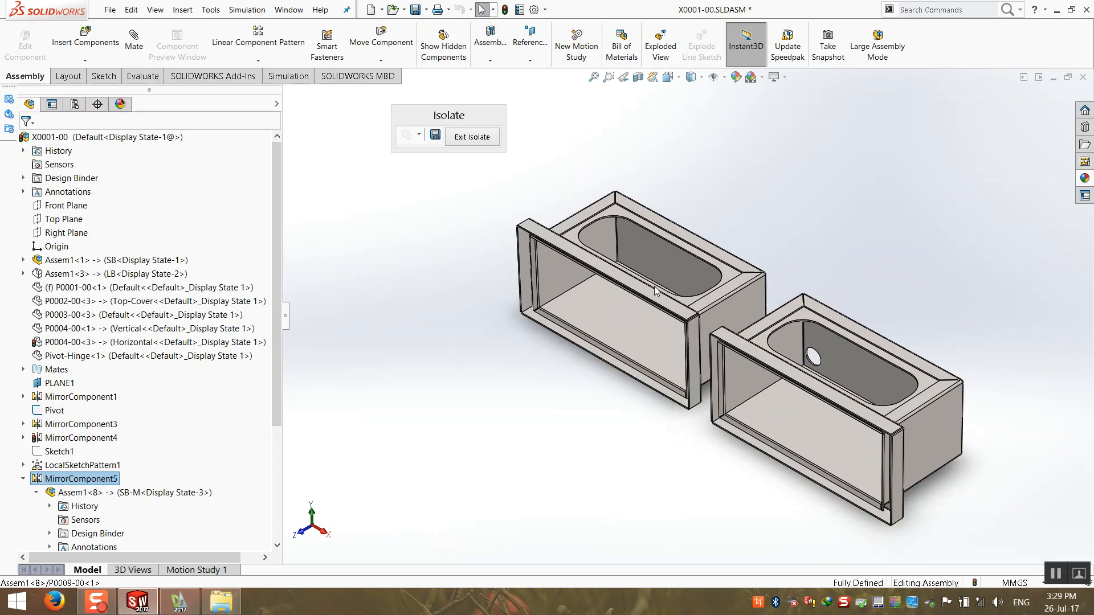
{"action": "left_click", "coordinate": [23, 479]}
{"action": "left_click", "coordinate": [208, 406]}
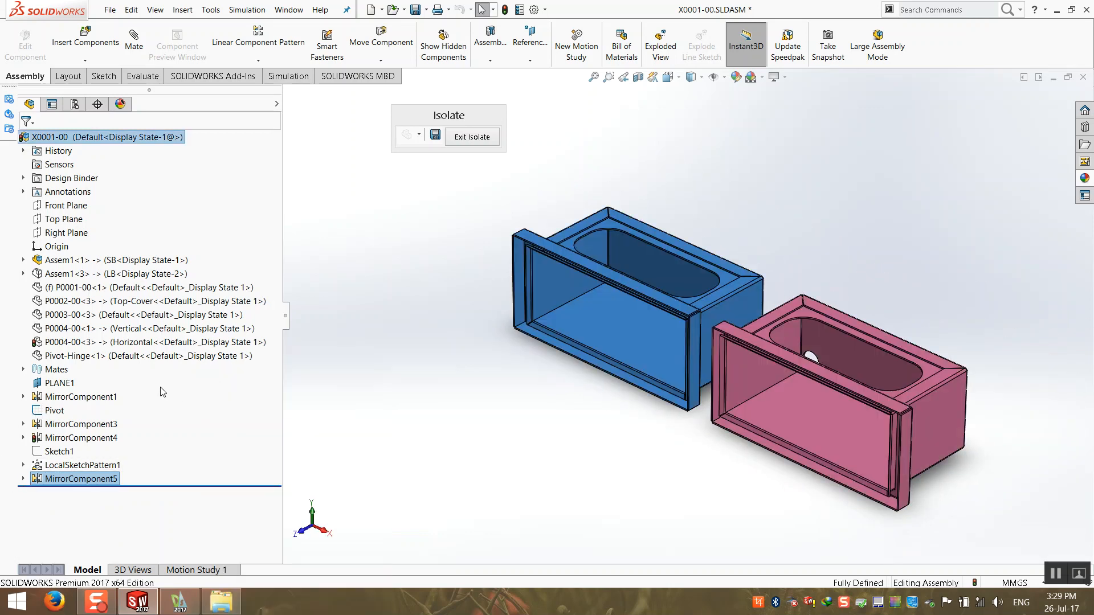
{"action": "left_click", "coordinate": [467, 390]}
{"action": "left_click", "coordinate": [472, 137]}
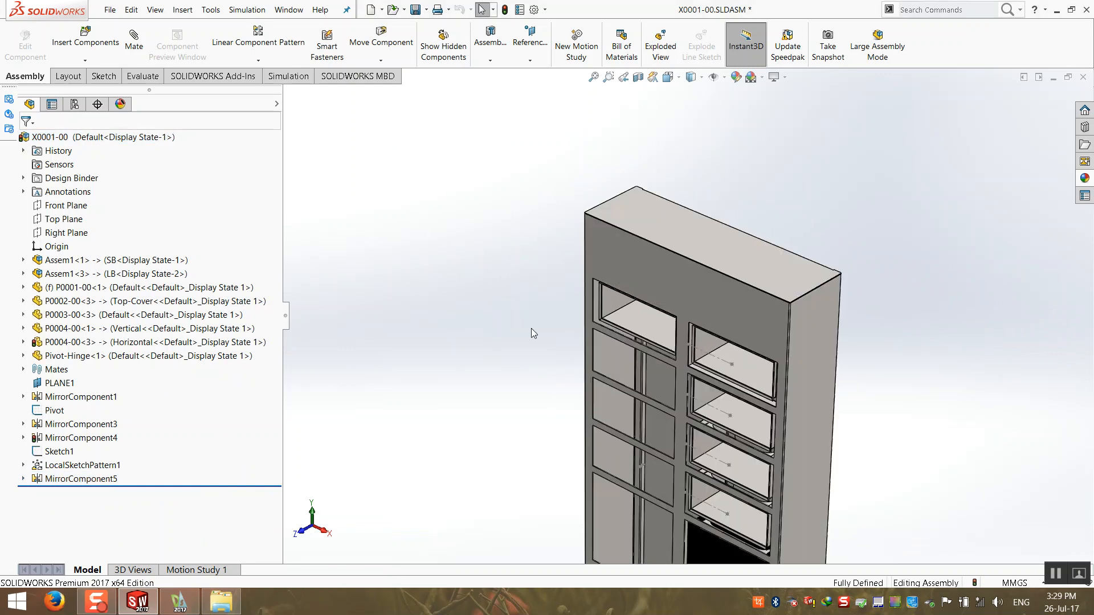
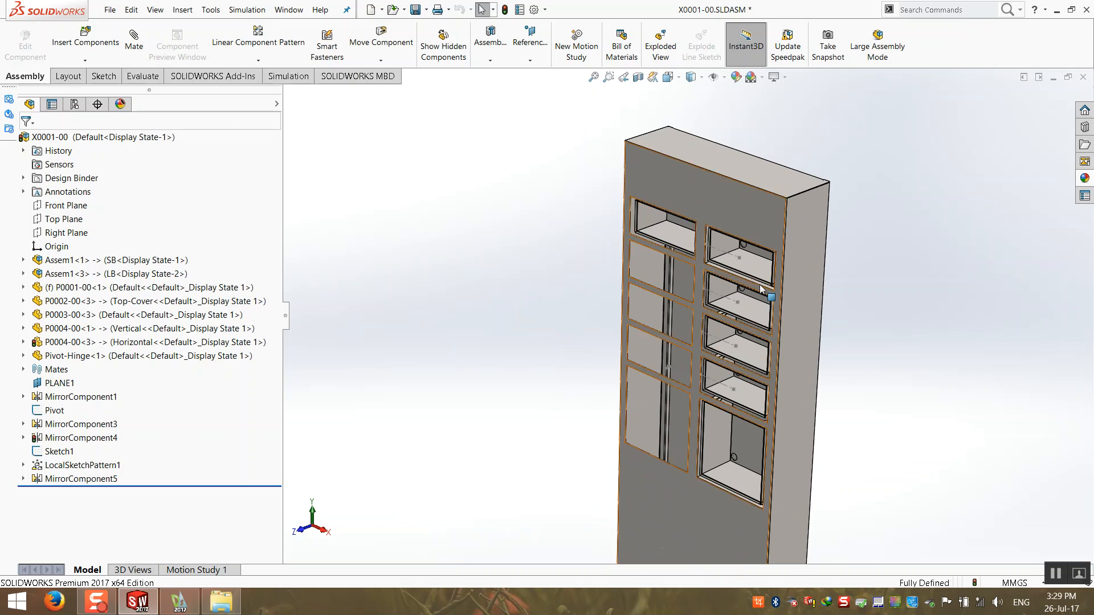
- Show the P0009-00 front frame inside the mirrored Assem1<8> subassembly and inspect it in the cabinet
{"action": "scroll", "coordinate": [759, 304], "scroll_direction": "down", "scroll_amount": 3}
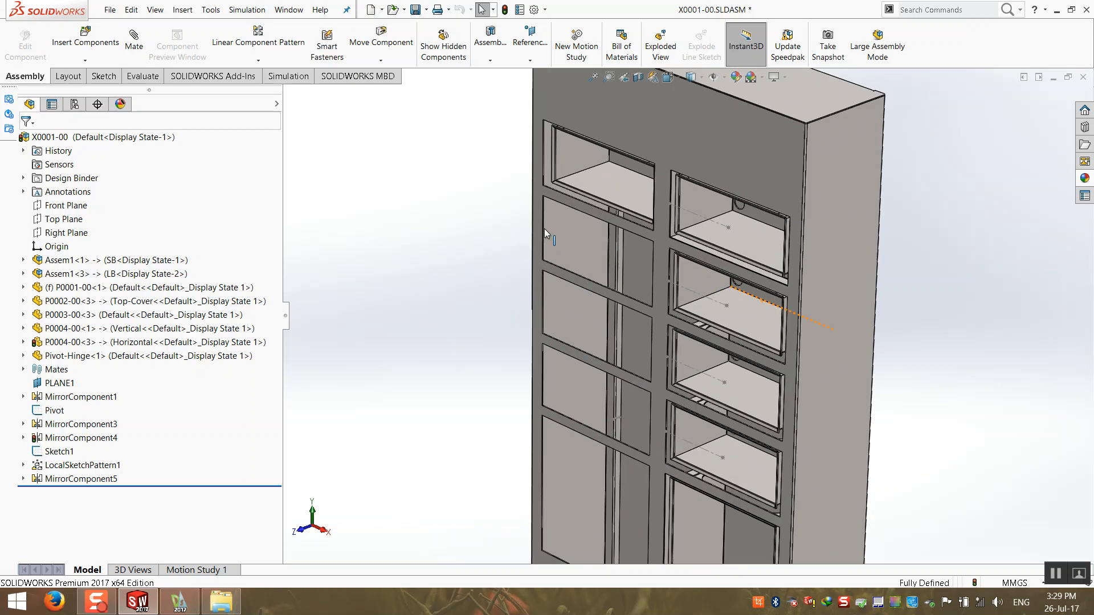
{"action": "left_click", "coordinate": [23, 479]}
{"action": "right_click", "coordinate": [77, 492]}
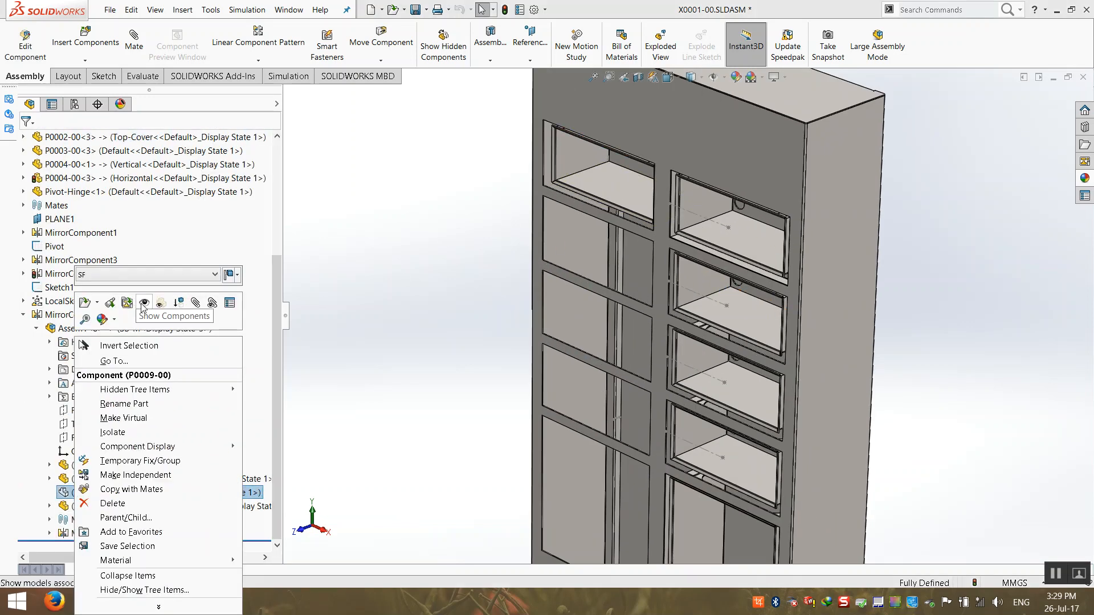
{"action": "left_click", "coordinate": [360, 280]}
{"action": "left_click", "coordinate": [432, 256]}
{"action": "scroll", "coordinate": [577, 169], "scroll_direction": "down", "scroll_amount": 3}
{"action": "scroll", "coordinate": [576, 170], "scroll_direction": "up", "scroll_amount": 2}
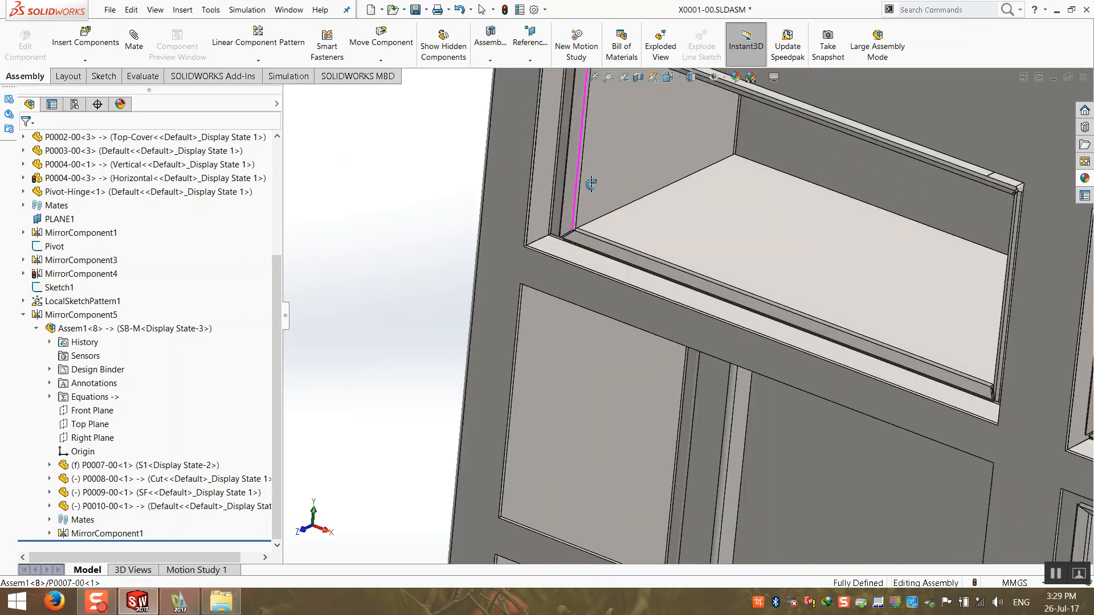
{"action": "scroll", "coordinate": [576, 182], "scroll_direction": "down", "scroll_amount": 2}
{"action": "scroll", "coordinate": [576, 228], "scroll_direction": "up", "scroll_amount": 5}
{"action": "scroll", "coordinate": [576, 241], "scroll_direction": "up", "scroll_amount": 3}
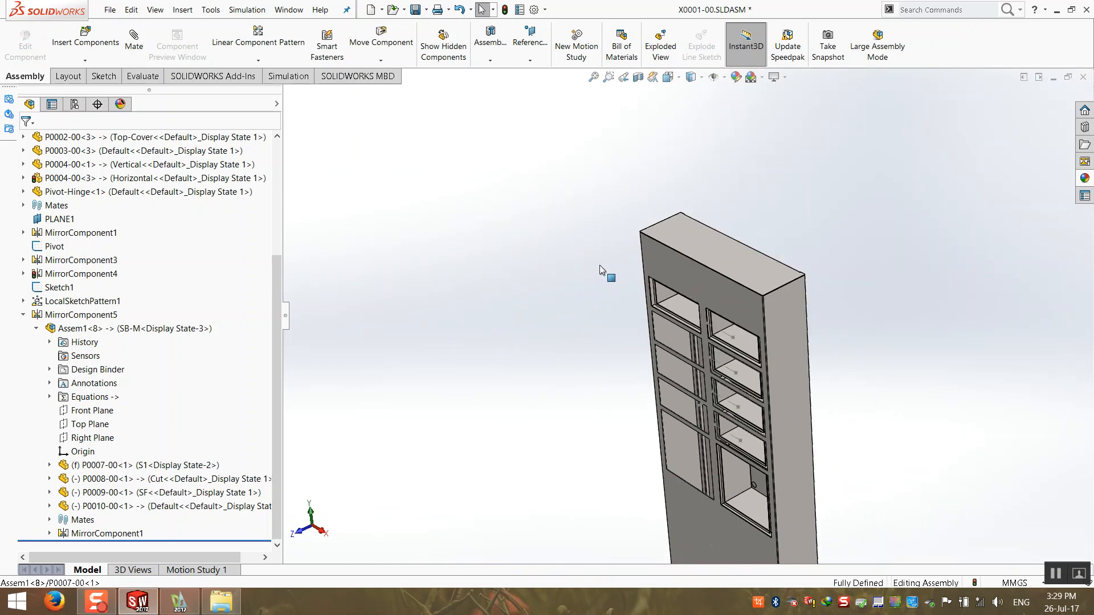
{"action": "scroll", "coordinate": [910, 459], "scroll_direction": "down", "scroll_amount": 1}
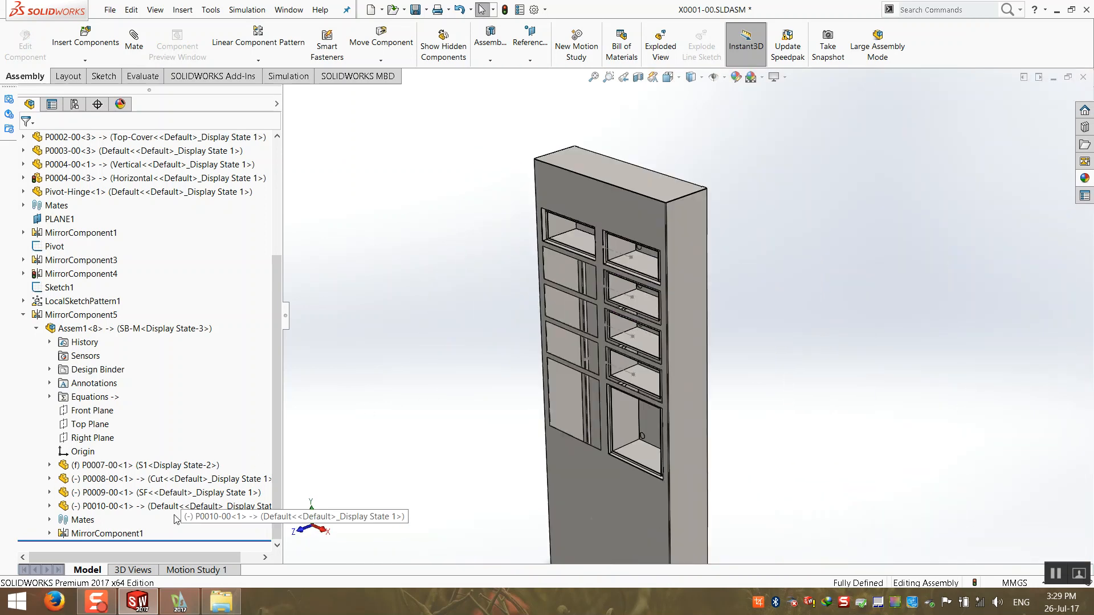
- Reorder the feature tree so that MirrorComponent5 comes before LocalSketchPattern1
{"action": "left_click", "coordinate": [24, 315]}
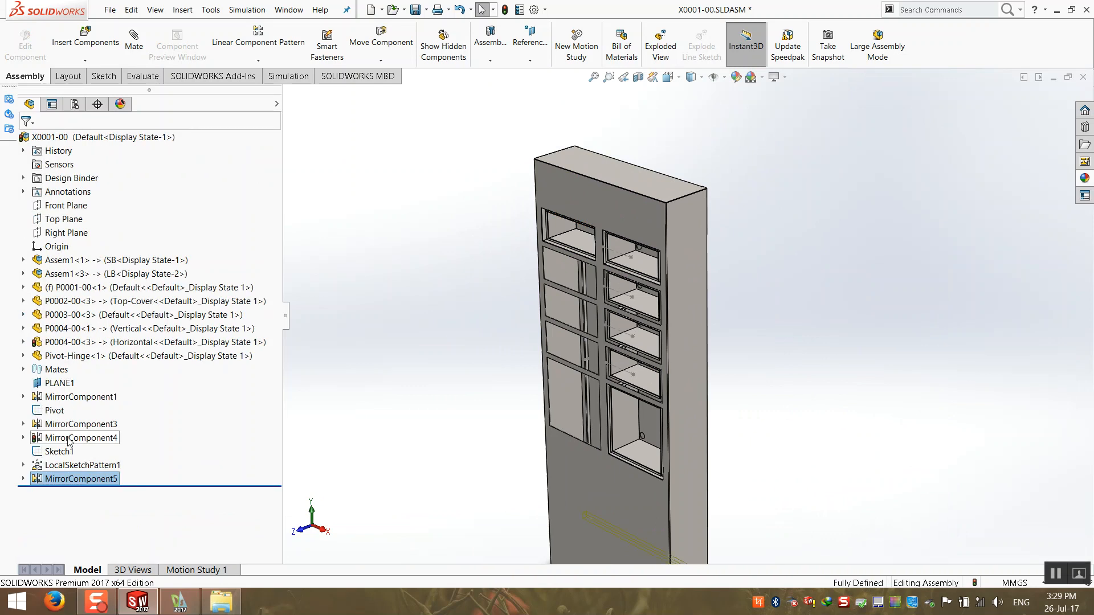
{"action": "left_click", "coordinate": [65, 465]}
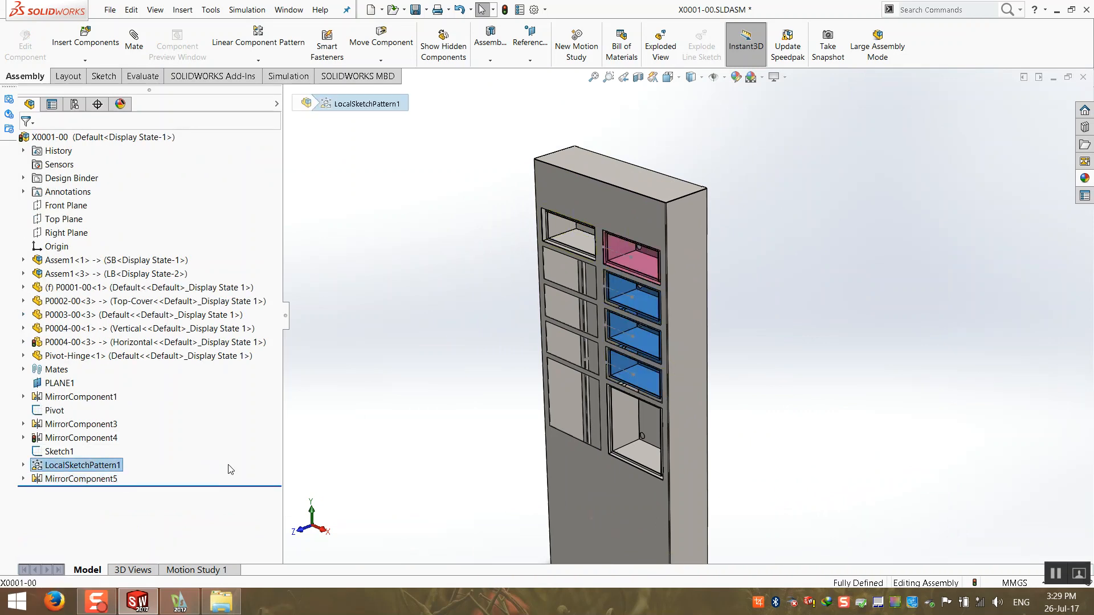
{"action": "left_click", "coordinate": [414, 448]}
{"action": "left_click", "coordinate": [77, 480]}
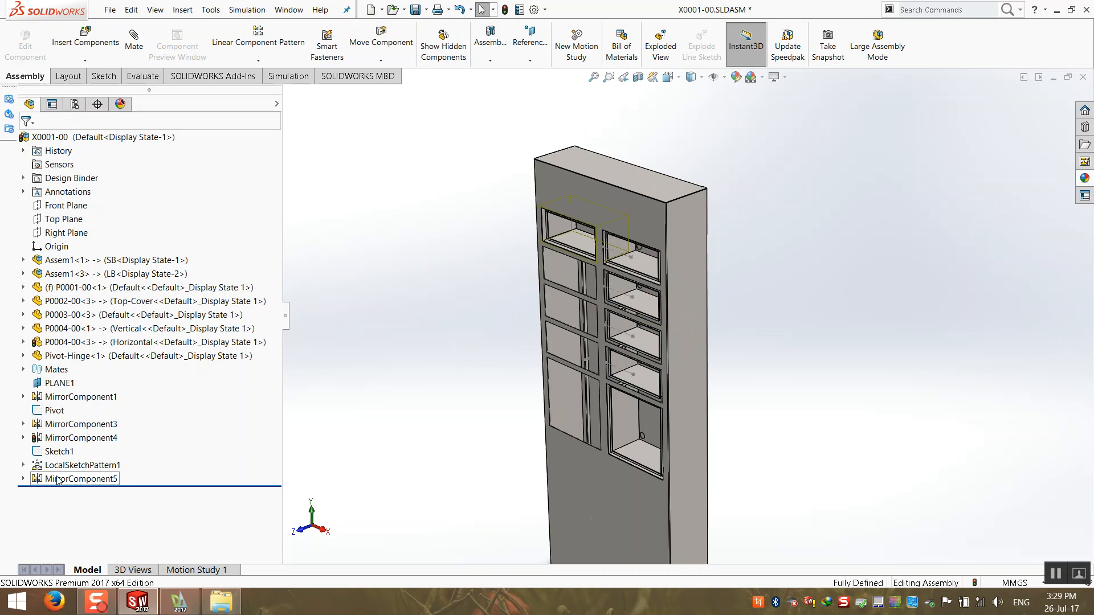
{"action": "left_click_drag", "start_coordinate": [107, 457], "coordinate": [106, 459]}
{"action": "left_click", "coordinate": [364, 466]}
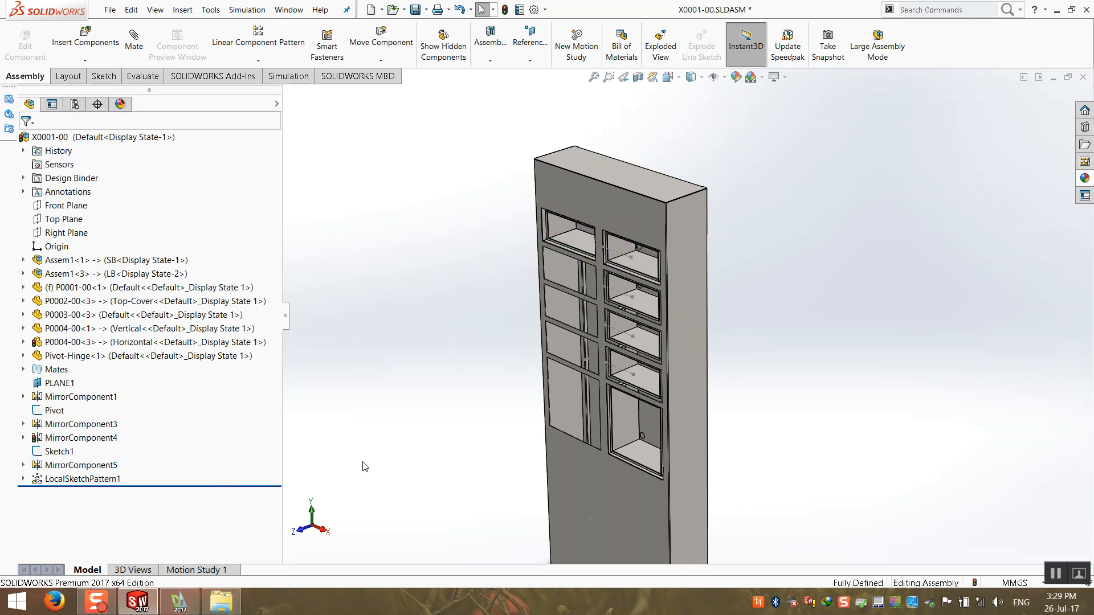
- Edit LocalSketchPattern1 to add the mirrored Assem1<8> box to the components to pattern, and accept it
{"action": "right_click", "coordinate": [74, 480]}
{"action": "key", "text": "Escape"}
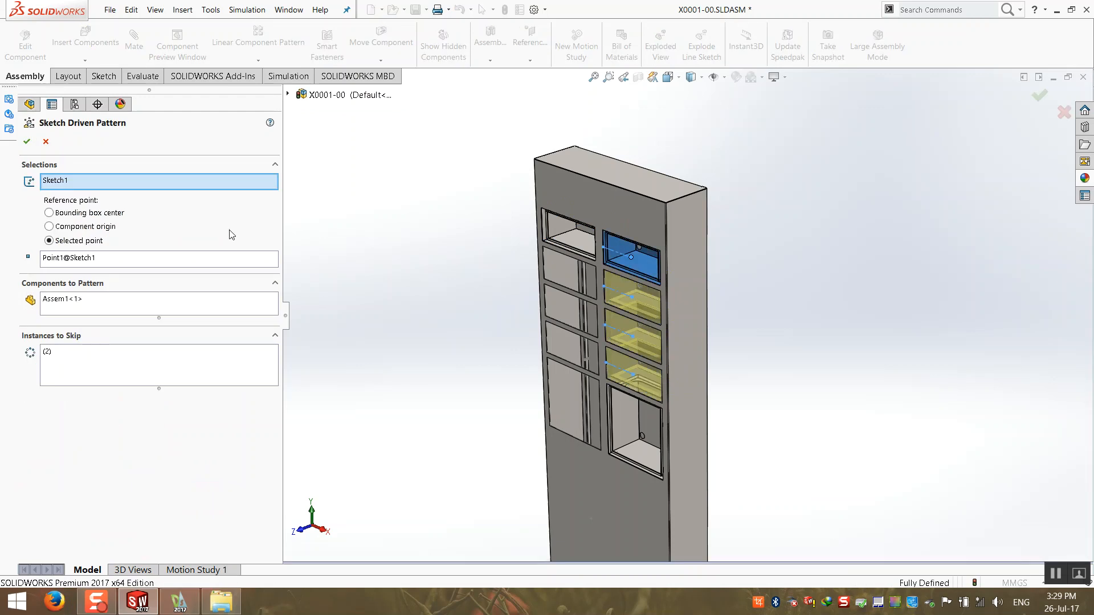
{"action": "scroll", "coordinate": [586, 228], "scroll_direction": "down", "scroll_amount": 3}
{"action": "left_click", "coordinate": [223, 303]}
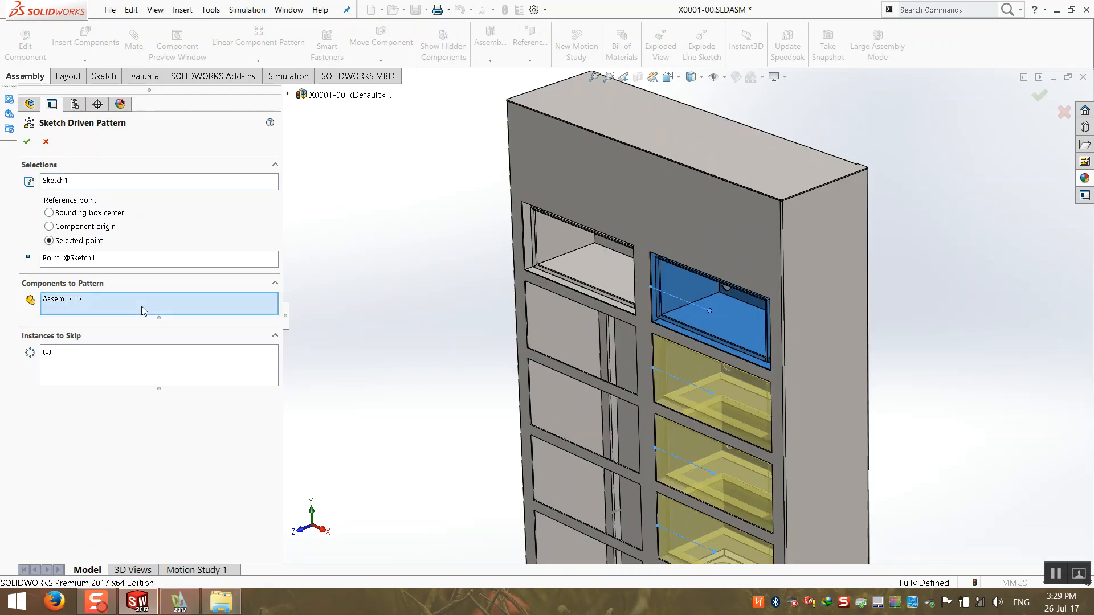
{"action": "left_click", "coordinate": [560, 263]}
{"action": "key", "text": "z"}
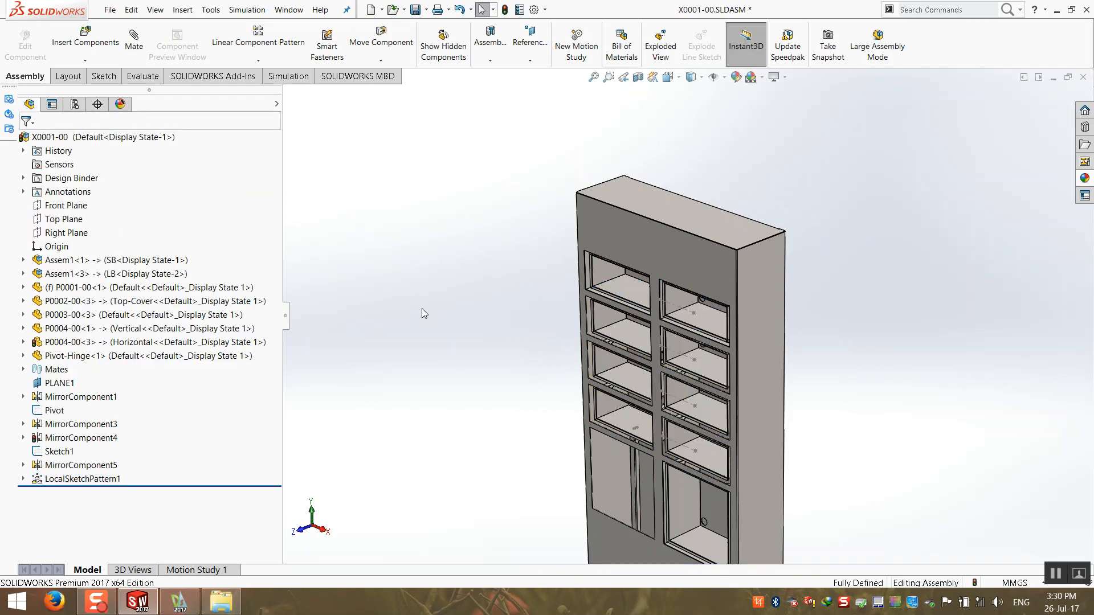
- Show the P0009-00 front frame of the patterned instance Assem1<5> under LocalSketchPattern1
{"action": "scroll", "coordinate": [597, 376], "scroll_direction": "down", "scroll_amount": 4}
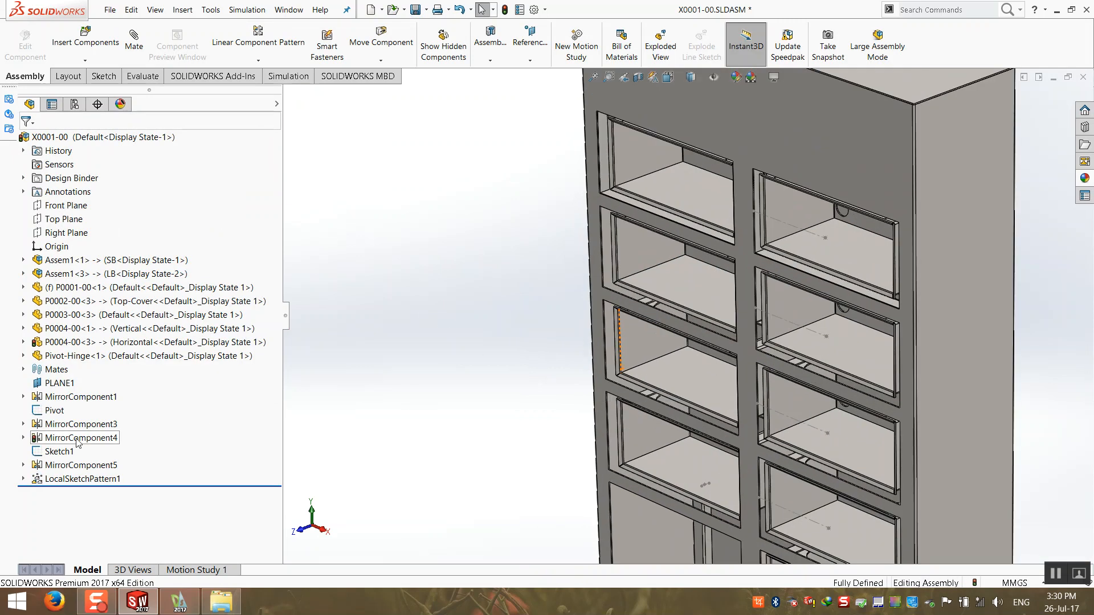
{"action": "left_click", "coordinate": [23, 479]}
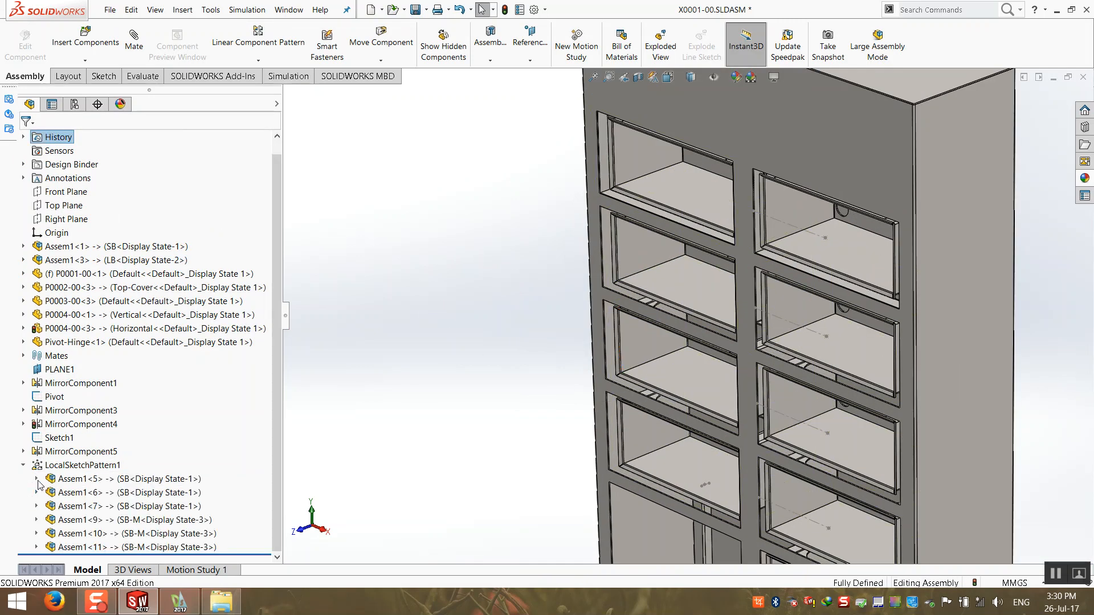
{"action": "left_click", "coordinate": [37, 480]}
{"action": "right_click", "coordinate": [80, 492]}
{"action": "left_click", "coordinate": [153, 300]}
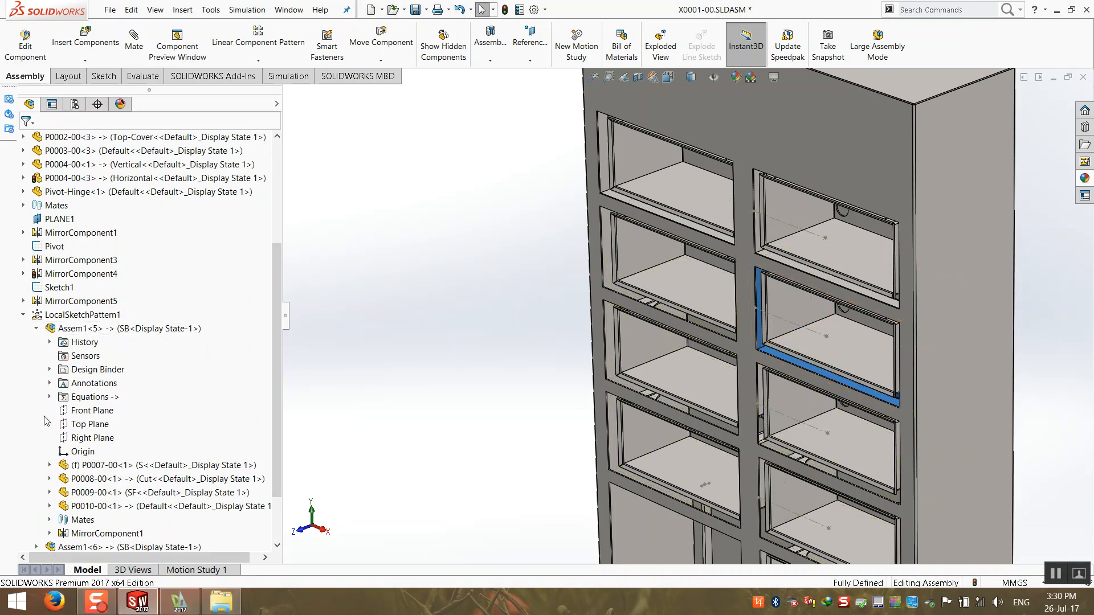
{"action": "left_click", "coordinate": [36, 328]}
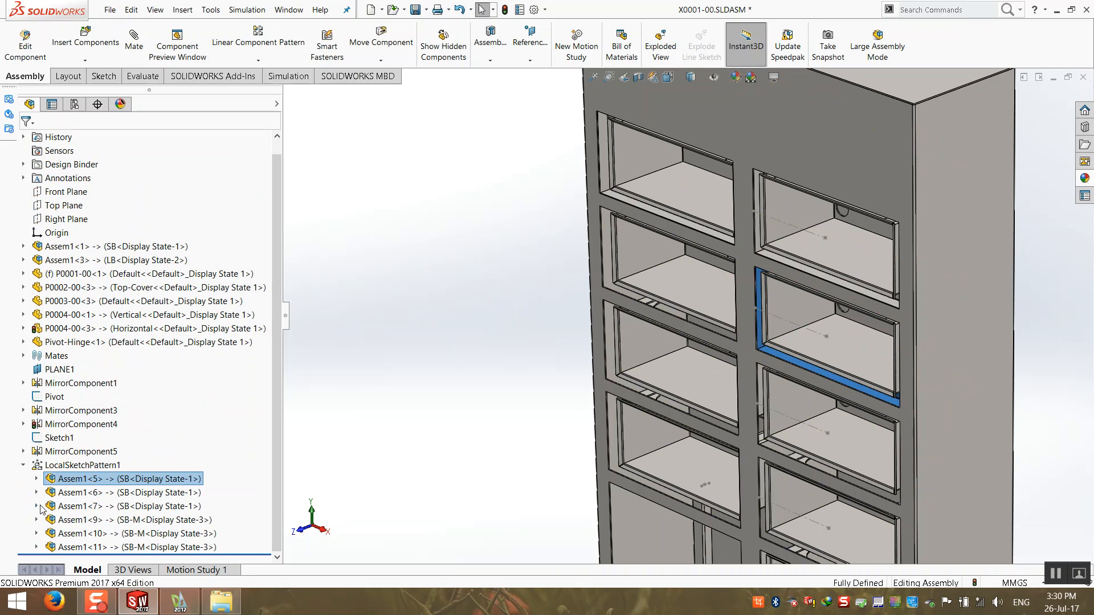
- Show the P0009-00 front frame of the patterned instance Assem1<6>
{"action": "left_click", "coordinate": [36, 493]}
{"action": "right_click", "coordinate": [63, 491]}
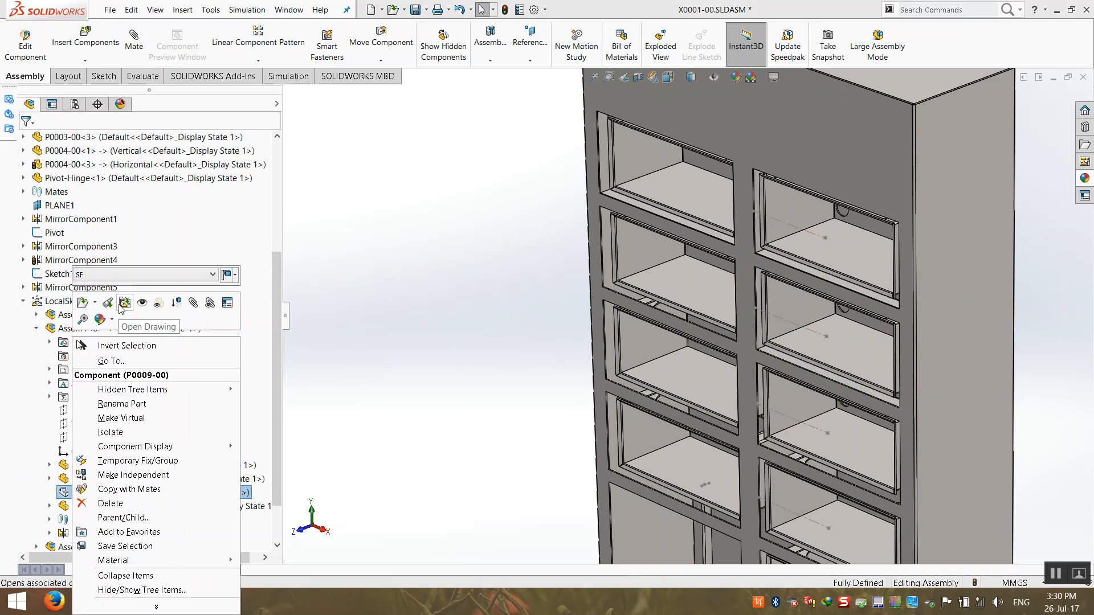
{"action": "left_click", "coordinate": [142, 305]}
{"action": "left_click", "coordinate": [467, 316]}
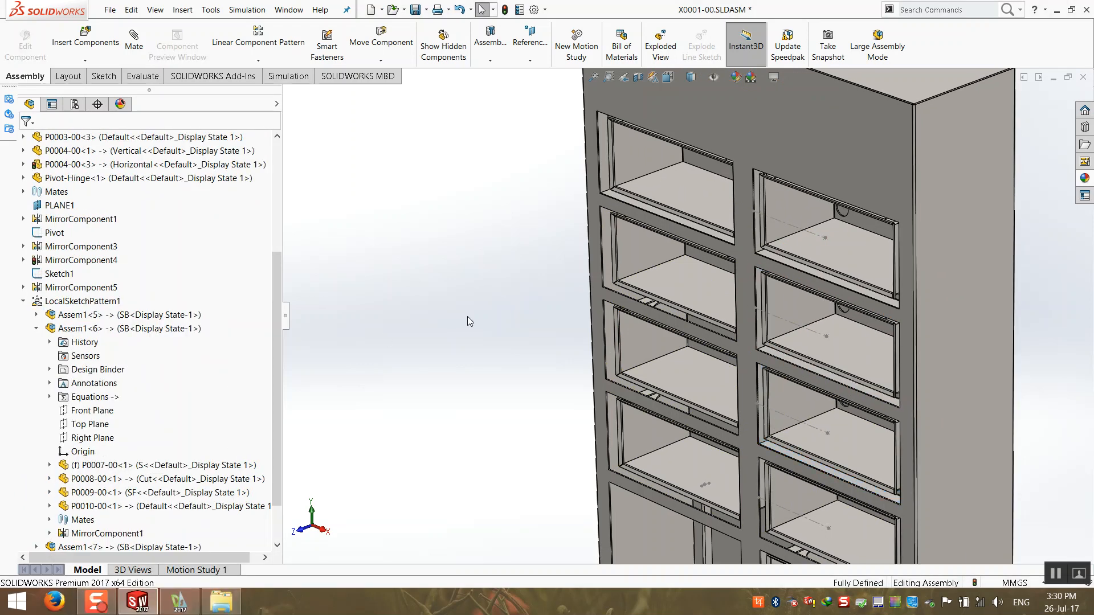
- Show the P0009-00 front frame of the patterned instance Assem1<7> under LocalSketchPattern1
{"action": "scroll", "coordinate": [449, 425], "scroll_direction": "up", "scroll_amount": 2}
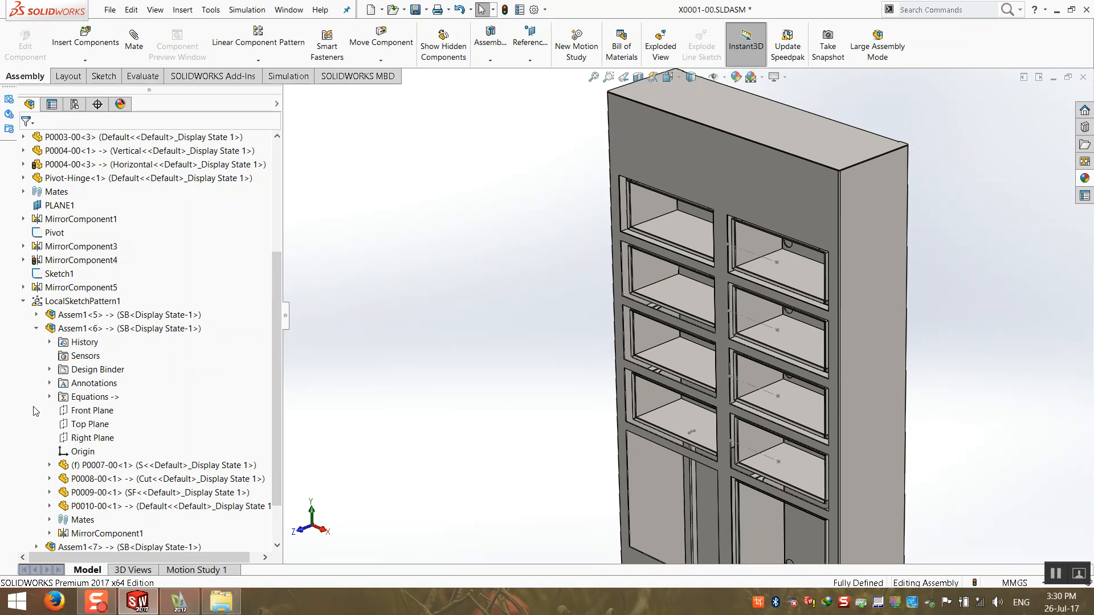
{"action": "left_click", "coordinate": [50, 492]}
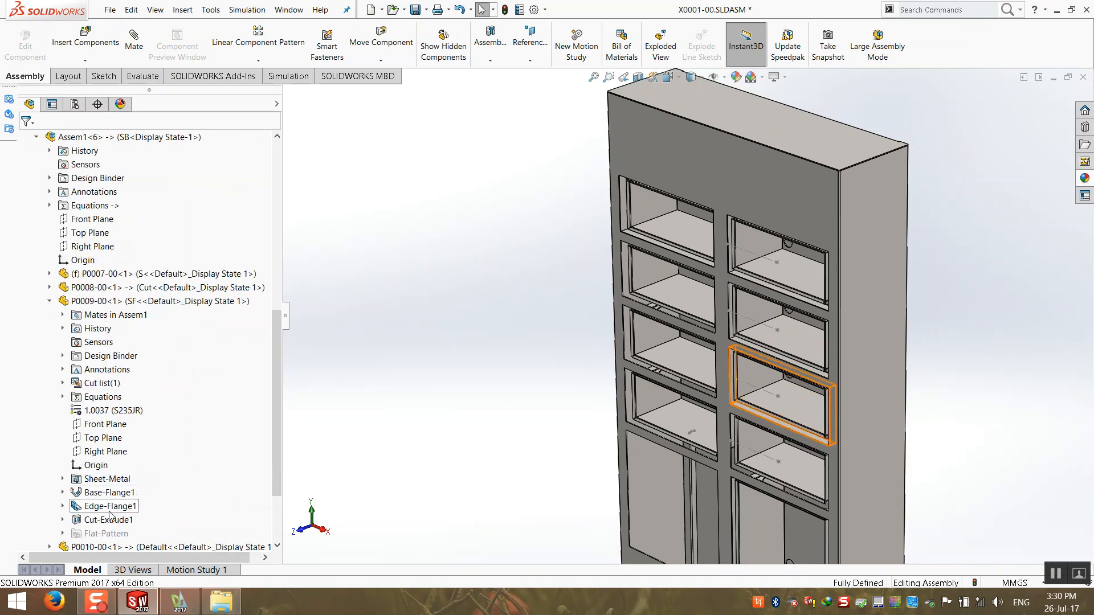
{"action": "left_click", "coordinate": [51, 301]}
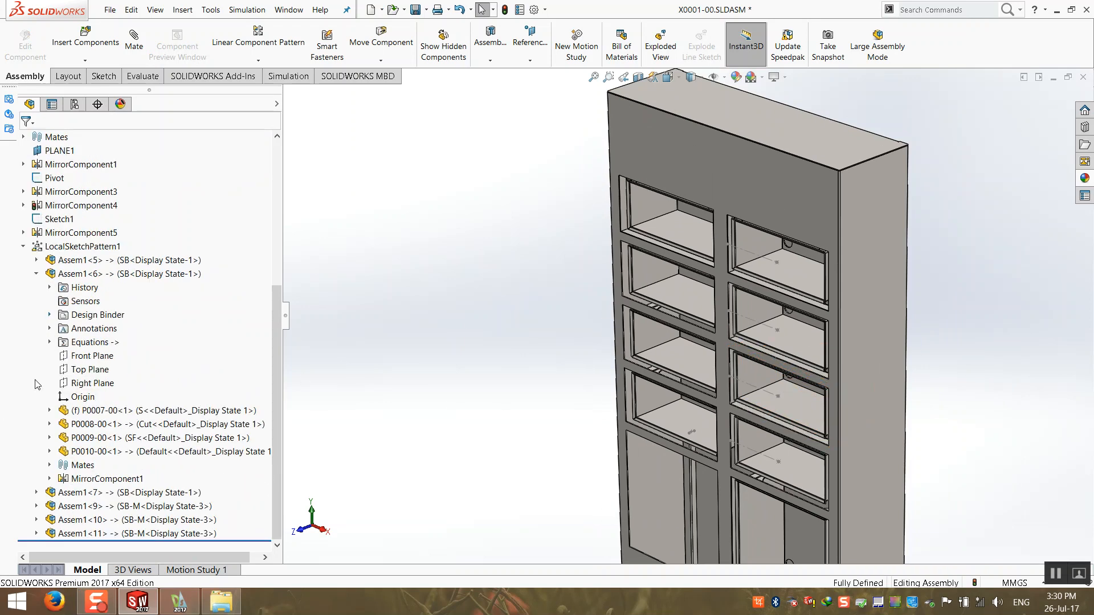
{"action": "left_click", "coordinate": [36, 274]}
{"action": "left_click", "coordinate": [37, 506]}
{"action": "right_click", "coordinate": [85, 492]}
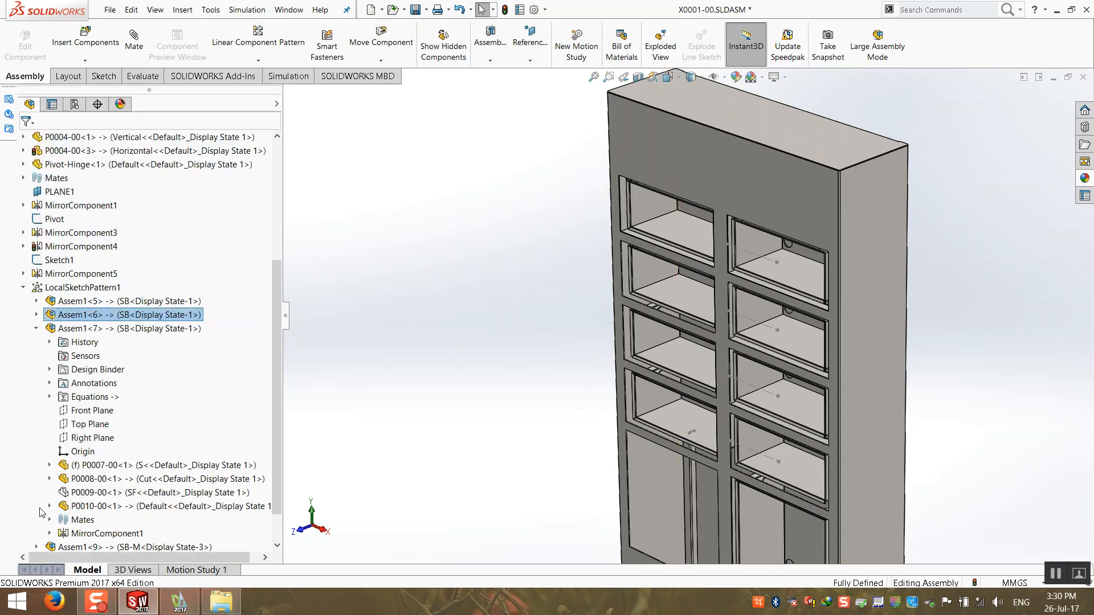
{"action": "left_click", "coordinate": [174, 302]}
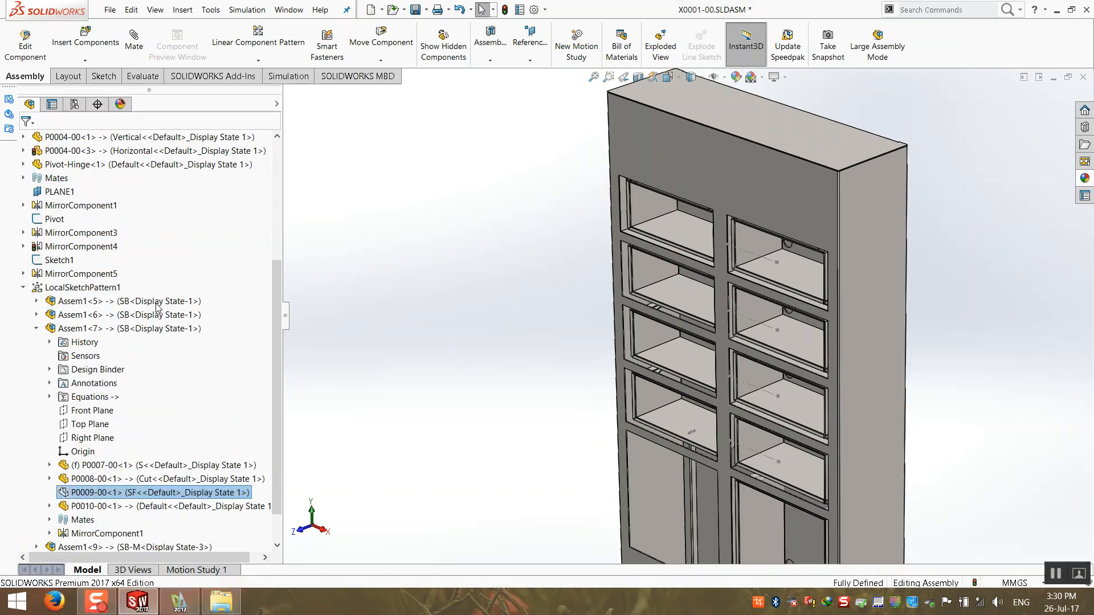
{"action": "left_click", "coordinate": [38, 328]}
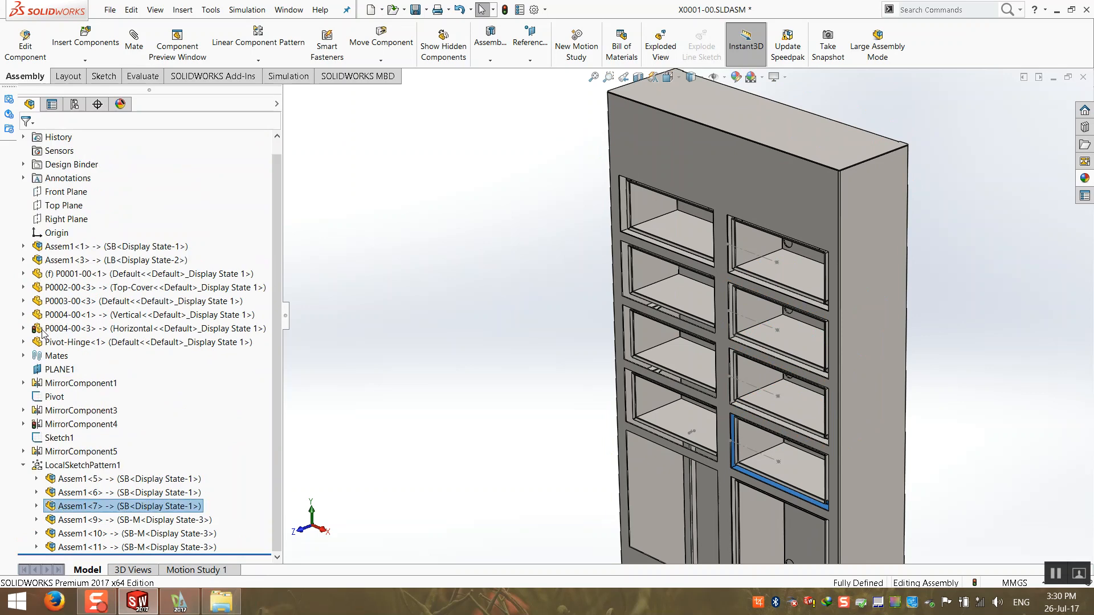
- Show the P0009-00 front frame of the mirrored patterned instance Assem1<9>
{"action": "left_click", "coordinate": [37, 520]}
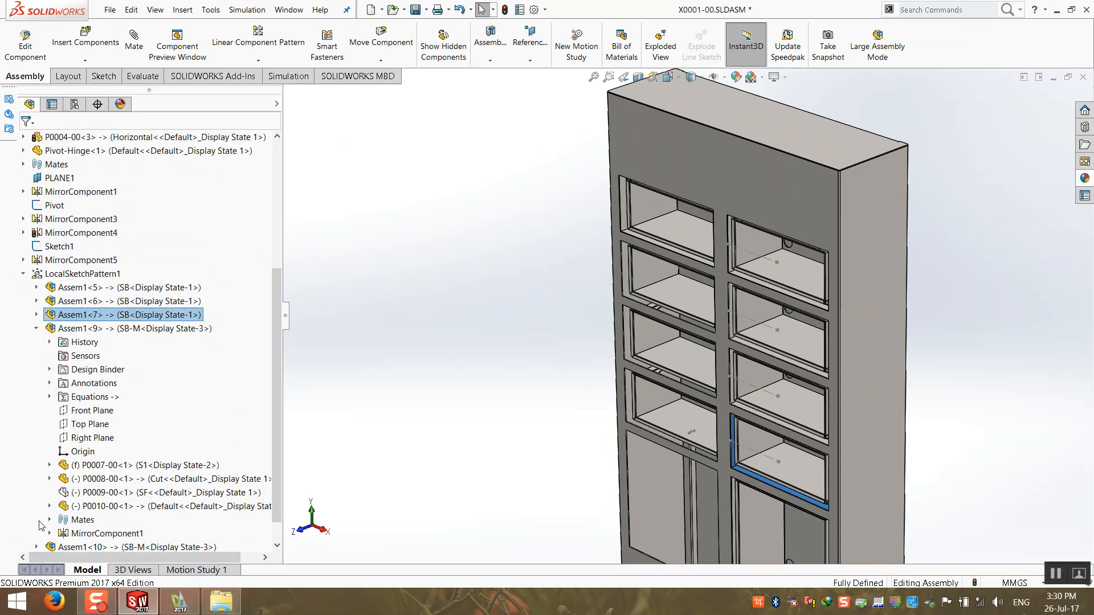
{"action": "right_click", "coordinate": [86, 493]}
{"action": "left_click", "coordinate": [155, 303]}
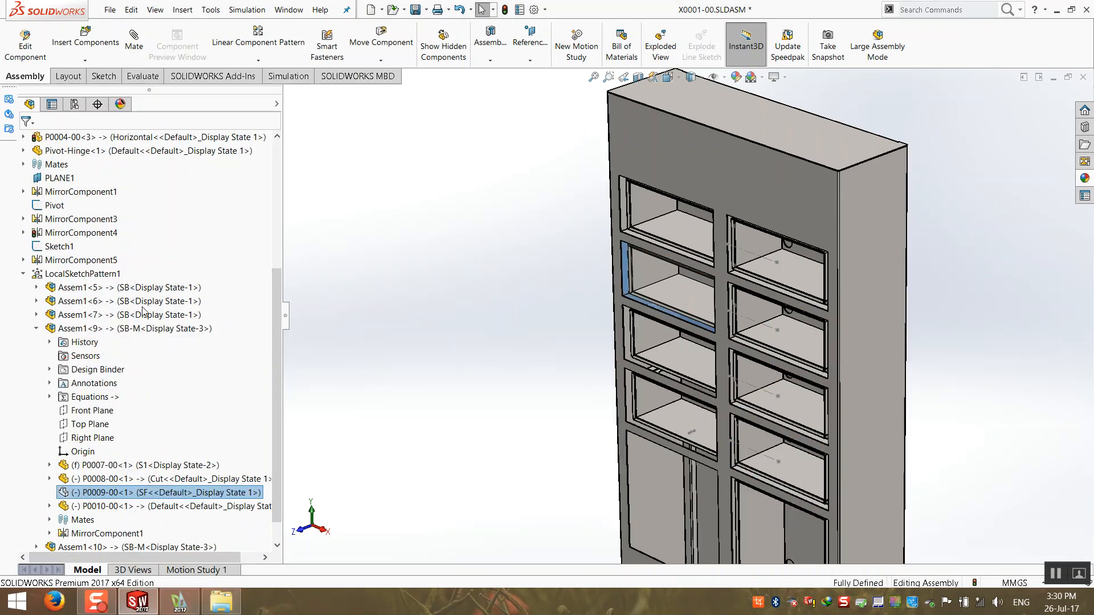
{"action": "left_click", "coordinate": [37, 329]}
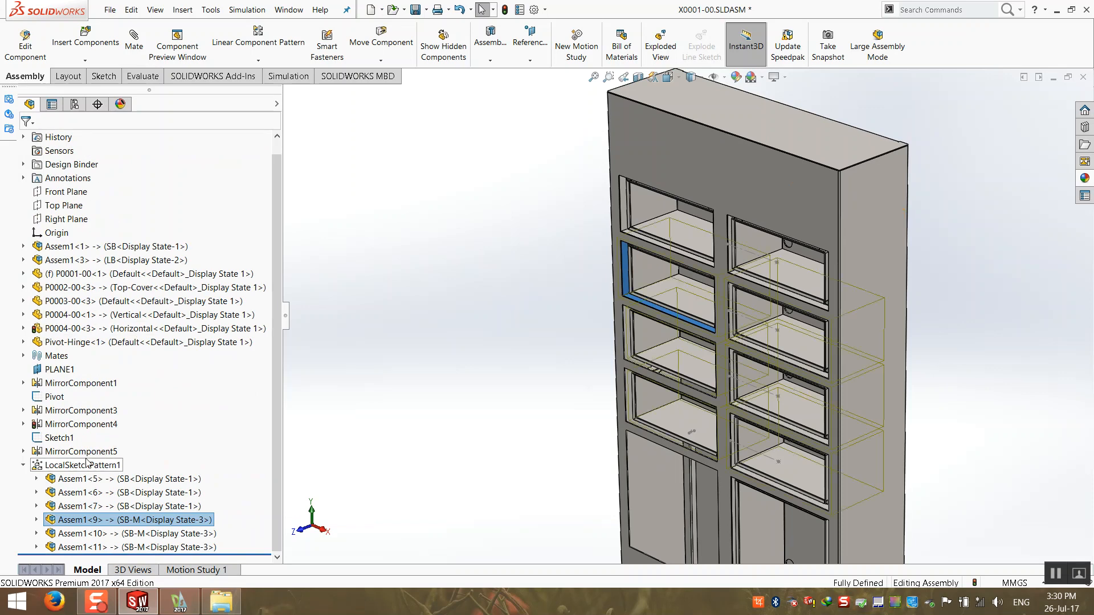
- Show the P0009-00 front frame of the mirrored patterned instance Assem1<10>
{"action": "left_click", "coordinate": [37, 537]}
{"action": "left_click", "coordinate": [36, 534]}
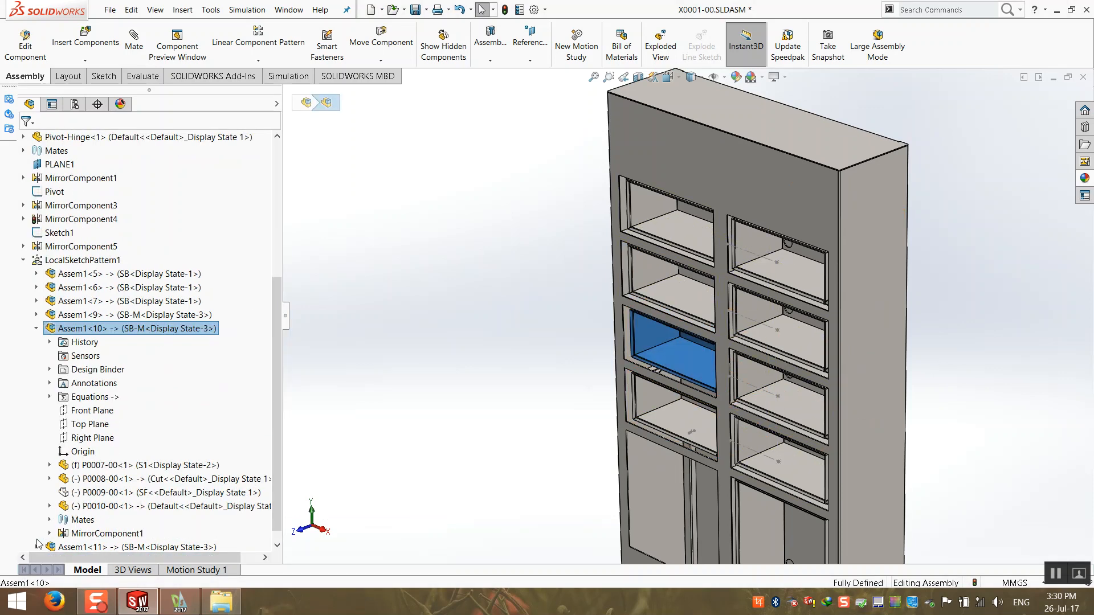
{"action": "left_click", "coordinate": [74, 493]}
{"action": "right_click", "coordinate": [74, 492]}
{"action": "left_click", "coordinate": [149, 306]}
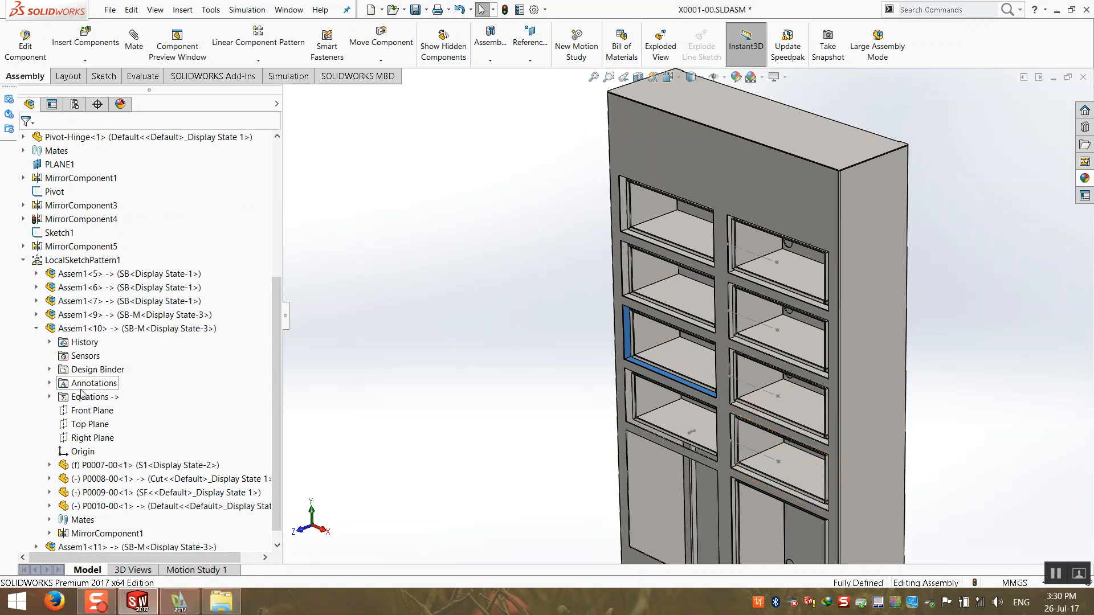
{"action": "left_click", "coordinate": [35, 329]}
- Show the P0009-00 front frame of the mirrored patterned instance Assem1<11> and collapse LocalSketchPattern1 in the feature tree
{"action": "left_click", "coordinate": [35, 534]}
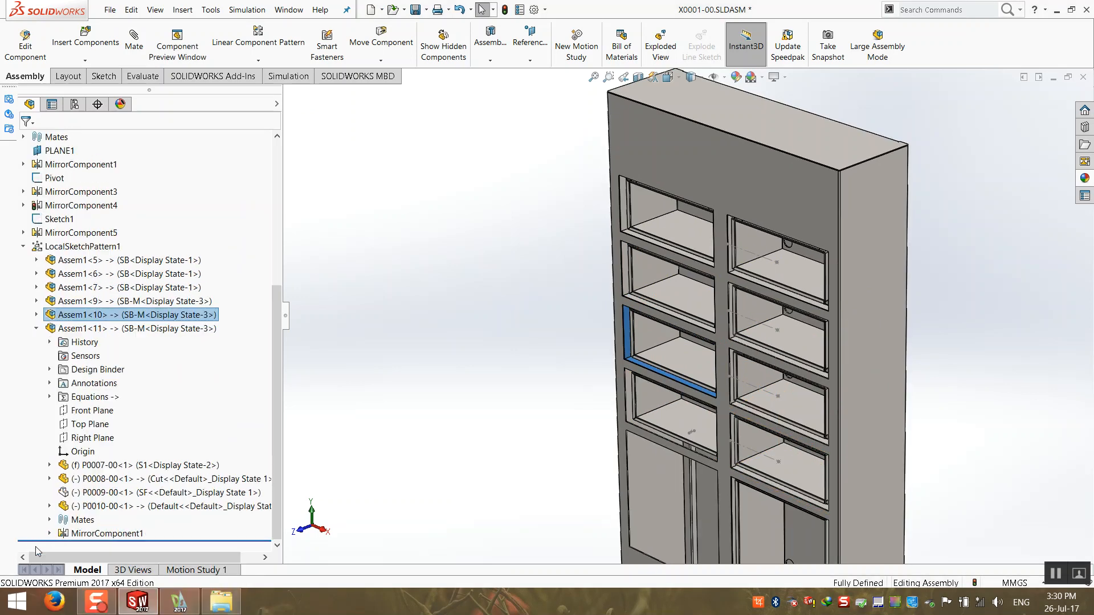
{"action": "right_click", "coordinate": [74, 493]}
{"action": "left_click", "coordinate": [149, 306]}
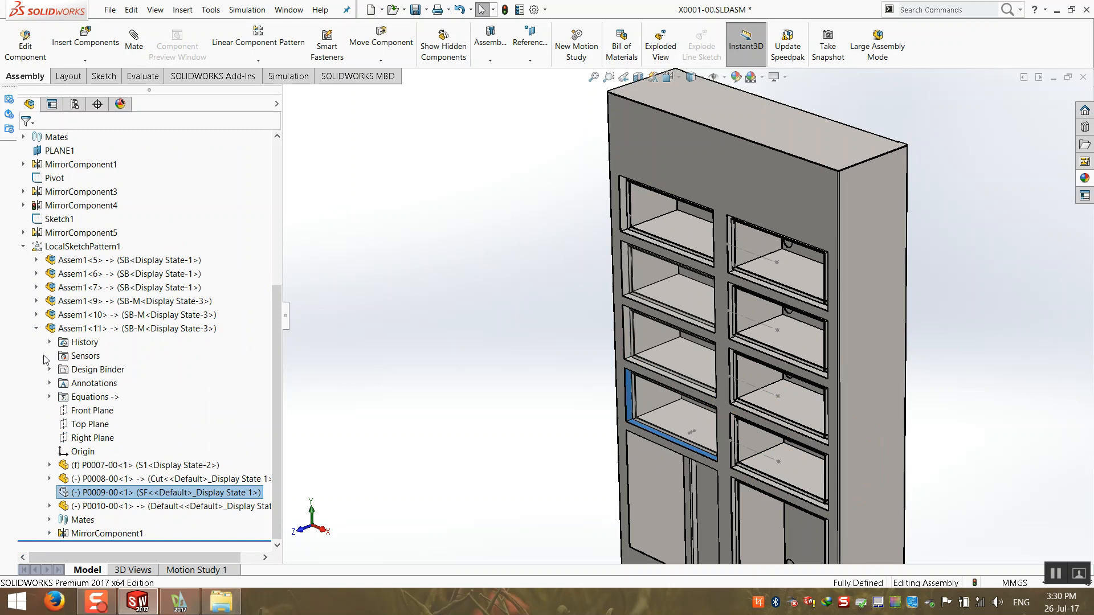
{"action": "left_click", "coordinate": [36, 329]}
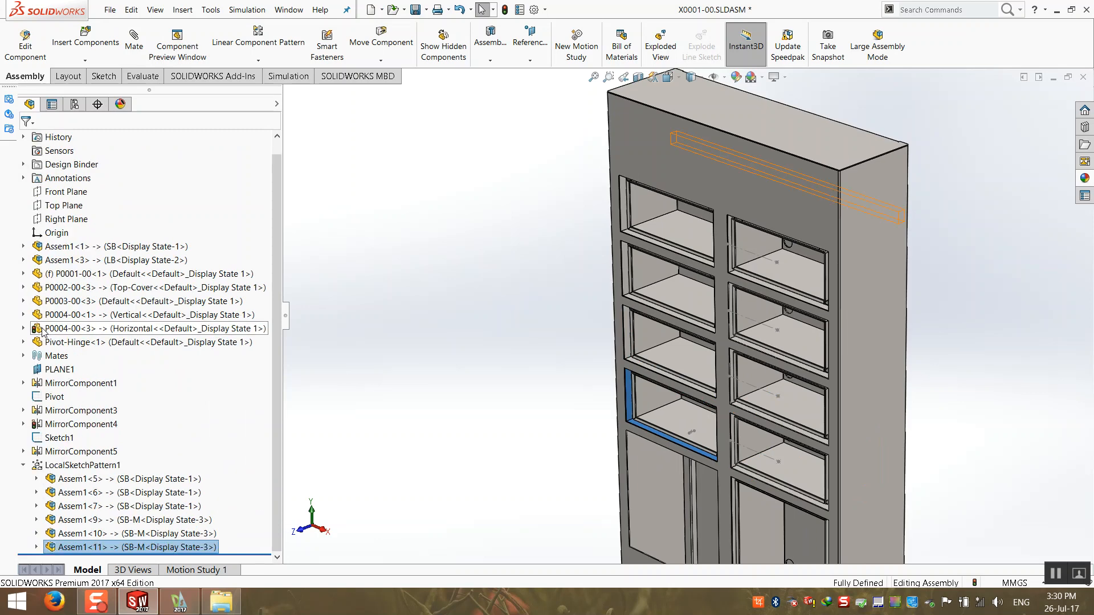
{"action": "left_click", "coordinate": [22, 466]}
- Swing the P0003-00 rear door of the cabinet open about its hinge
{"action": "mouse_move", "coordinate": [702, 402]}
{"action": "middle_mouse_down"}
{"action": "mouse_move", "coordinate": [751, 338]}
{"action": "mouse_move", "coordinate": [693, 421]}
{"action": "middle_mouse_up"}
{"action": "scroll", "coordinate": [692, 421], "scroll_direction": "down", "scroll_amount": 5}
{"action": "scroll", "coordinate": [581, 425], "scroll_direction": "down", "scroll_amount": 2}
{"action": "middle_click_drag", "start_coordinate": [566, 422], "coordinate": [506, 393]}
{"action": "scroll", "coordinate": [621, 437], "scroll_direction": "up", "scroll_amount": 6}
{"action": "left_click_drag", "start_coordinate": [540, 386], "coordinate": [897, 264]}
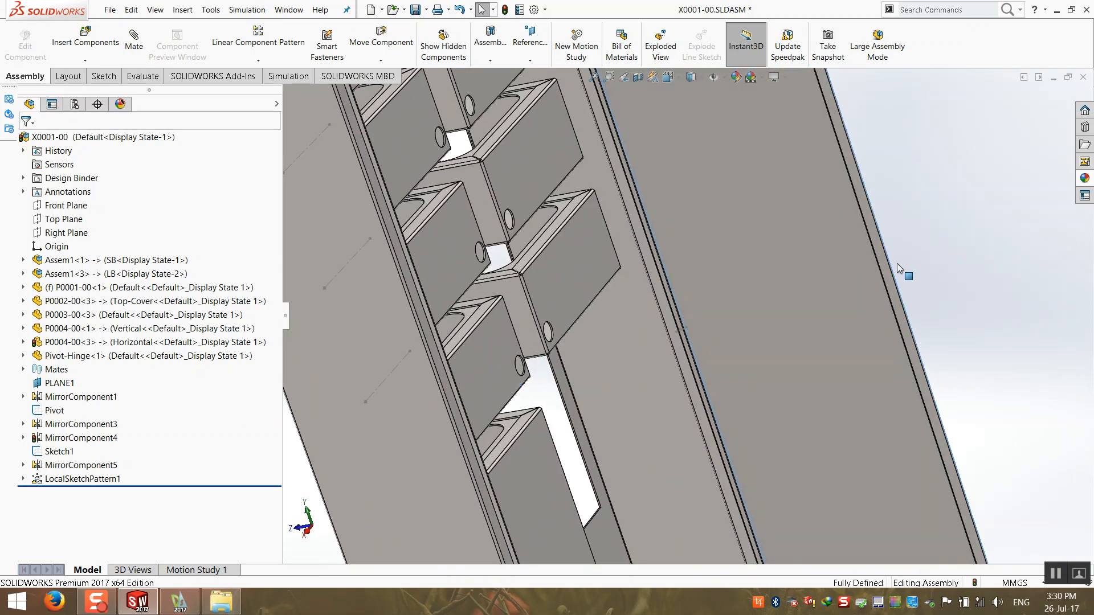
- Examine the cabinet with its rear door open and both columns of patterned boxes from the front
{"action": "scroll", "coordinate": [570, 463], "scroll_direction": "up", "scroll_amount": 2}
{"action": "middle_click_drag", "start_coordinate": [570, 463], "coordinate": [669, 240]}
{"action": "scroll", "coordinate": [644, 394], "scroll_direction": "up", "scroll_amount": 2}
{"action": "left_click", "coordinate": [651, 180]}
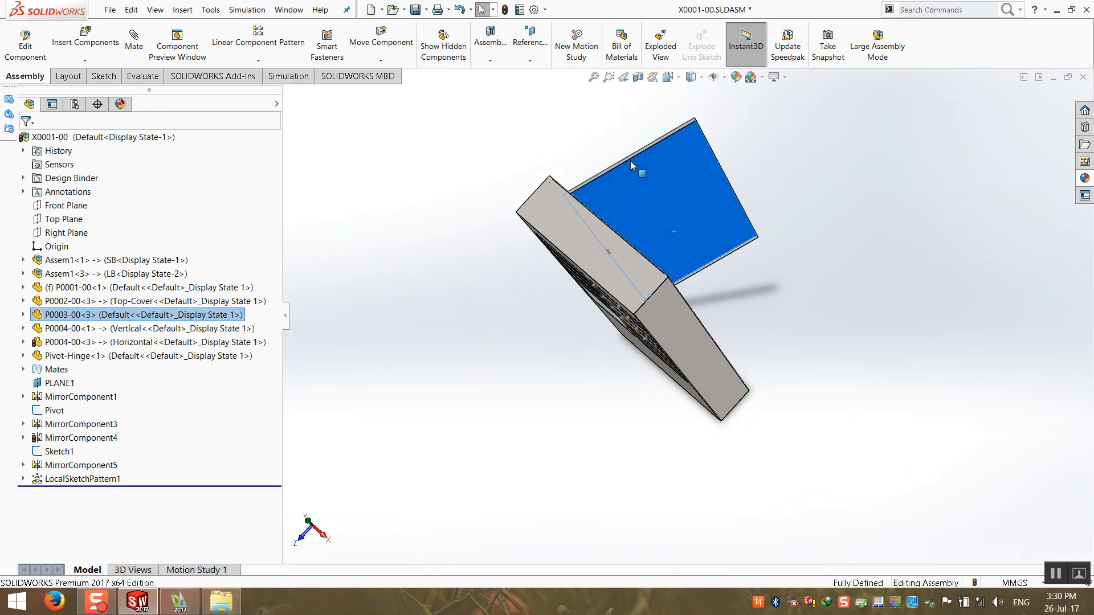
{"action": "left_click", "coordinate": [520, 128]}
{"action": "middle_click_drag", "start_coordinate": [520, 128], "coordinate": [567, 192]}
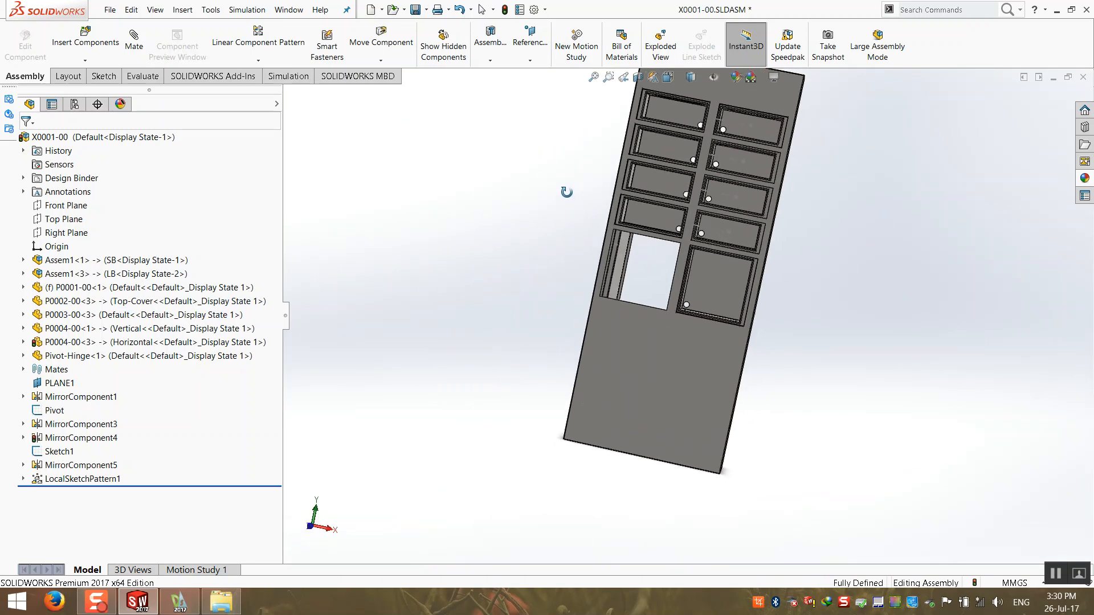
{"action": "scroll", "coordinate": [675, 169], "scroll_direction": "down", "scroll_amount": 3}
{"action": "scroll", "coordinate": [682, 251], "scroll_direction": "down", "scroll_amount": 2}
{"action": "middle_click_drag", "start_coordinate": [681, 251], "coordinate": [637, 298]}
{"action": "scroll", "coordinate": [634, 302], "scroll_direction": "up", "scroll_amount": 3}
{"action": "scroll", "coordinate": [633, 302], "scroll_direction": "up", "scroll_amount": 2}
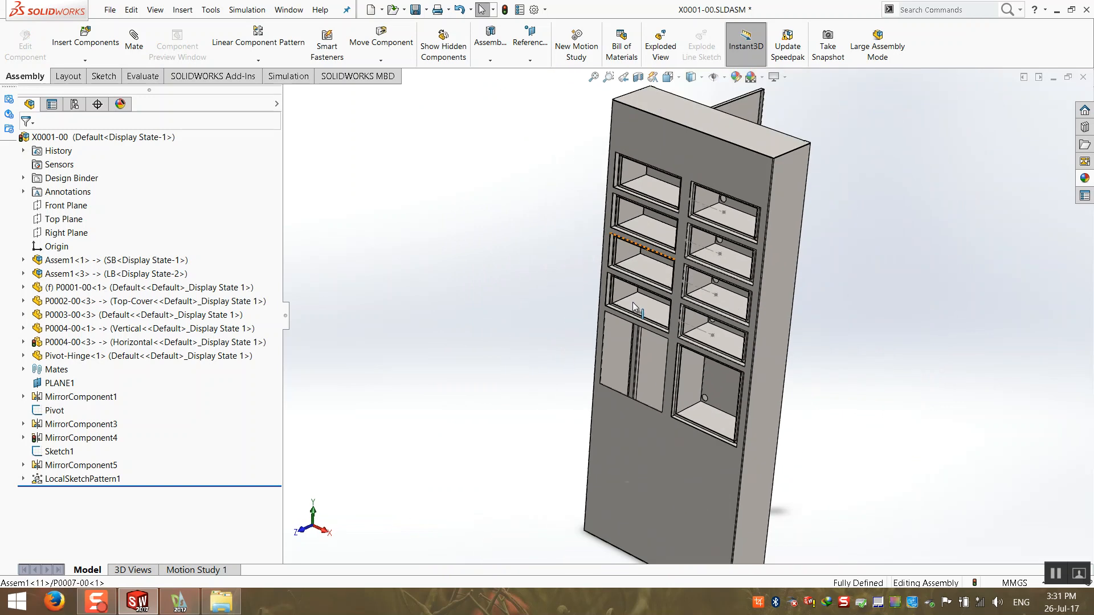
- Collapse all feature tree items and save the X0001-00 assembly
{"action": "right_click", "coordinate": [230, 385]}
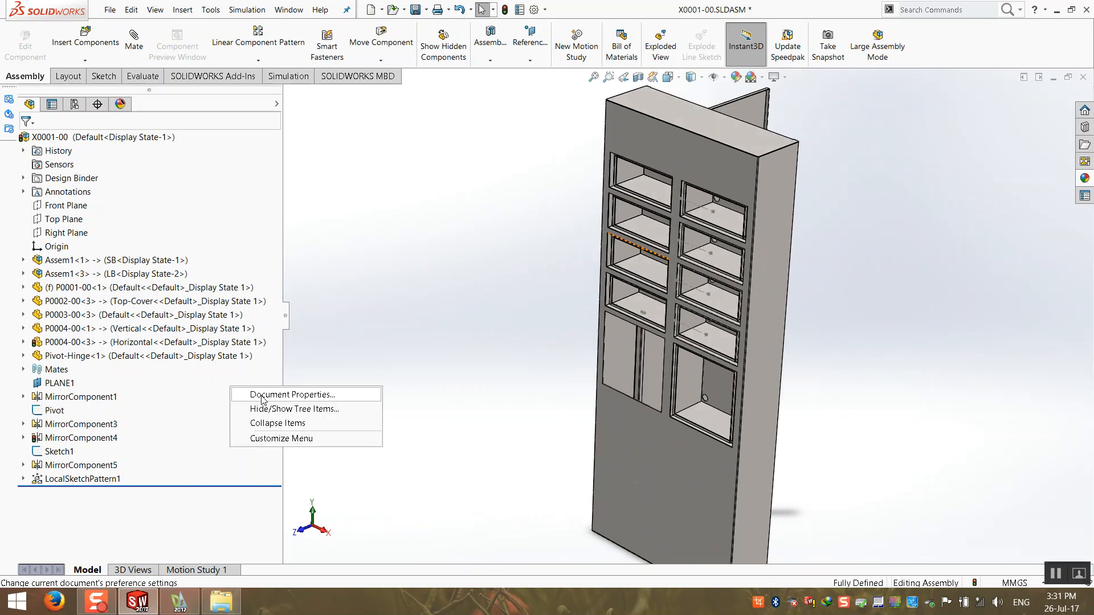
{"action": "left_click", "coordinate": [276, 424]}
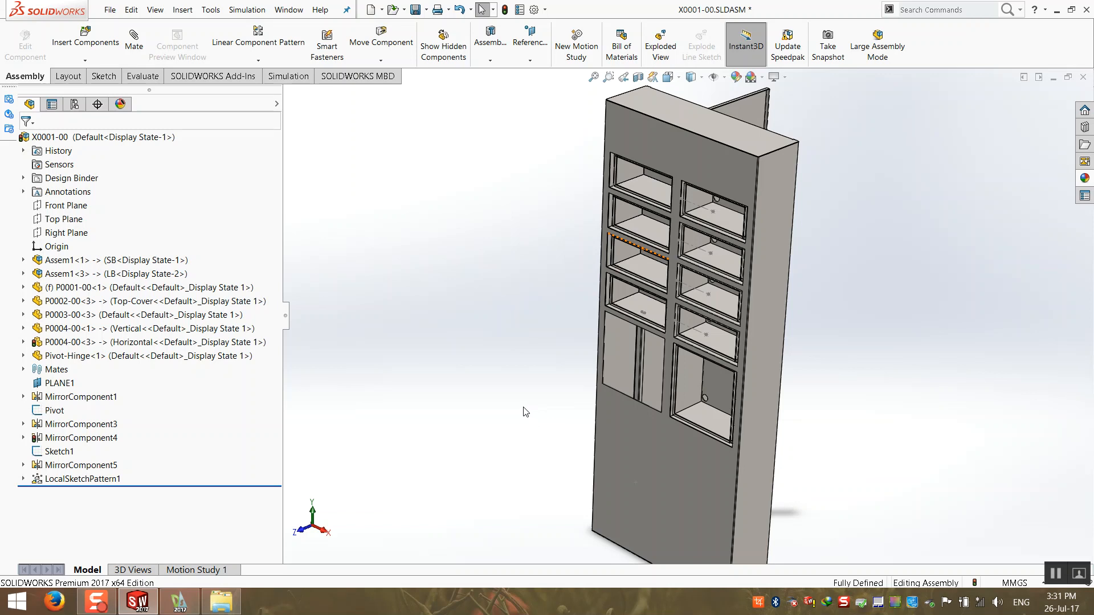
{"action": "key", "text": "ctrl+s"}
{"action": "left_click", "coordinate": [268, 237]}
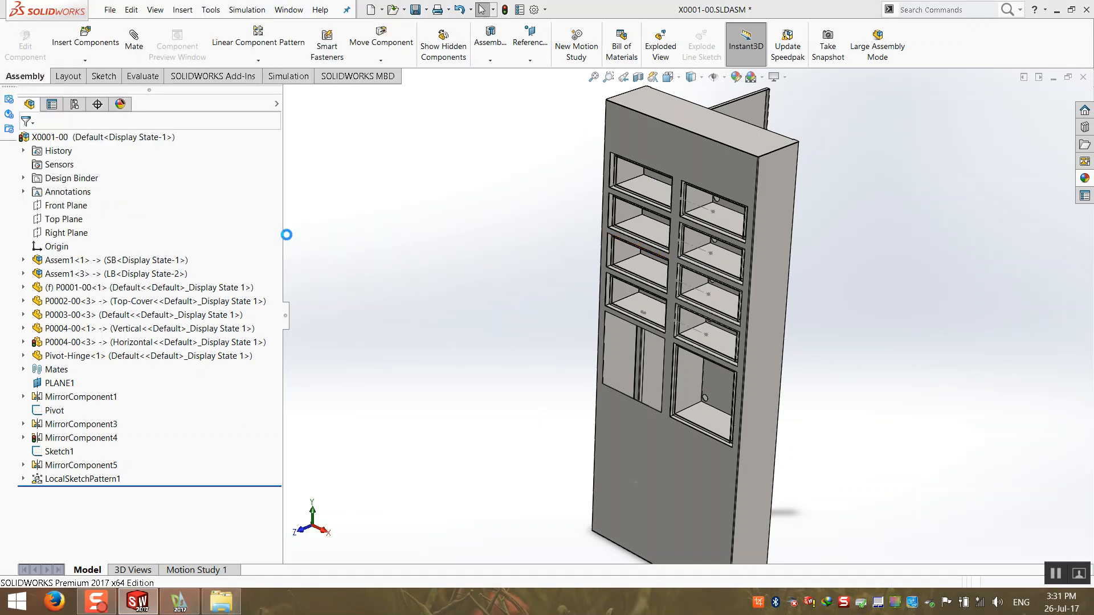
{"action": "left_click", "coordinate": [540, 235]}
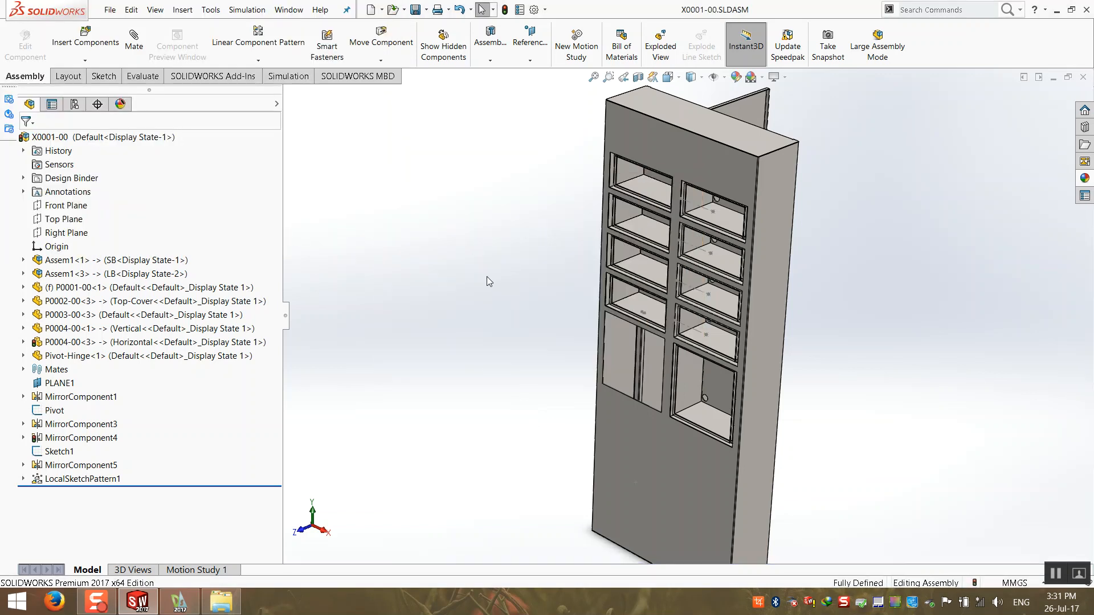
- Open the P0007-00 part of the large box Assem1<3> and list the configurations derived from S
{"action": "right_click", "coordinate": [713, 399]}
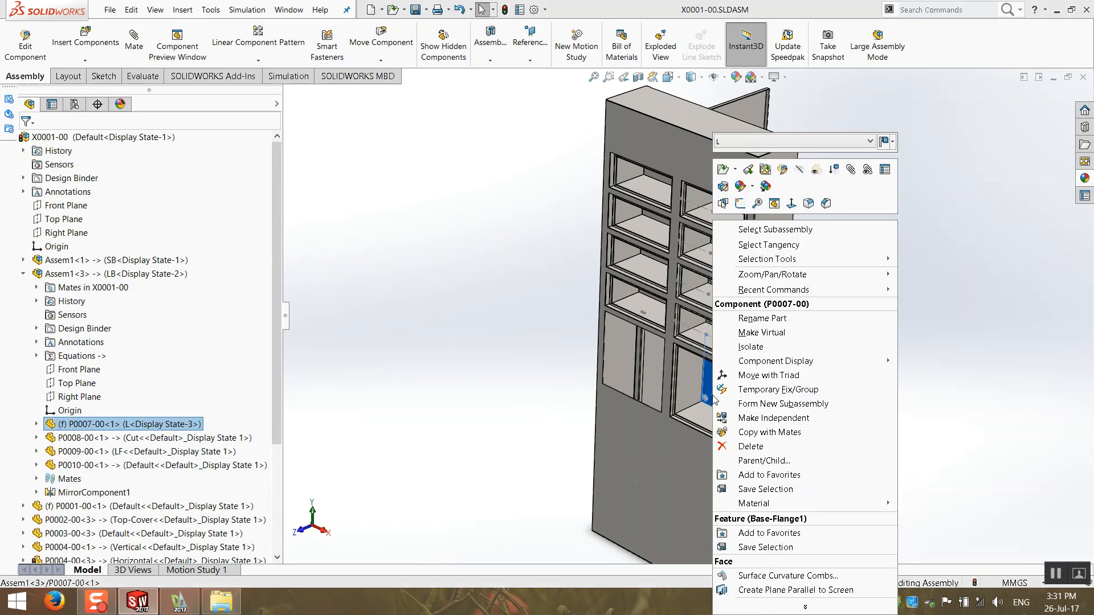
{"action": "left_click", "coordinate": [719, 169]}
{"action": "middle_click_drag", "start_coordinate": [576, 315], "coordinate": [405, 274]}
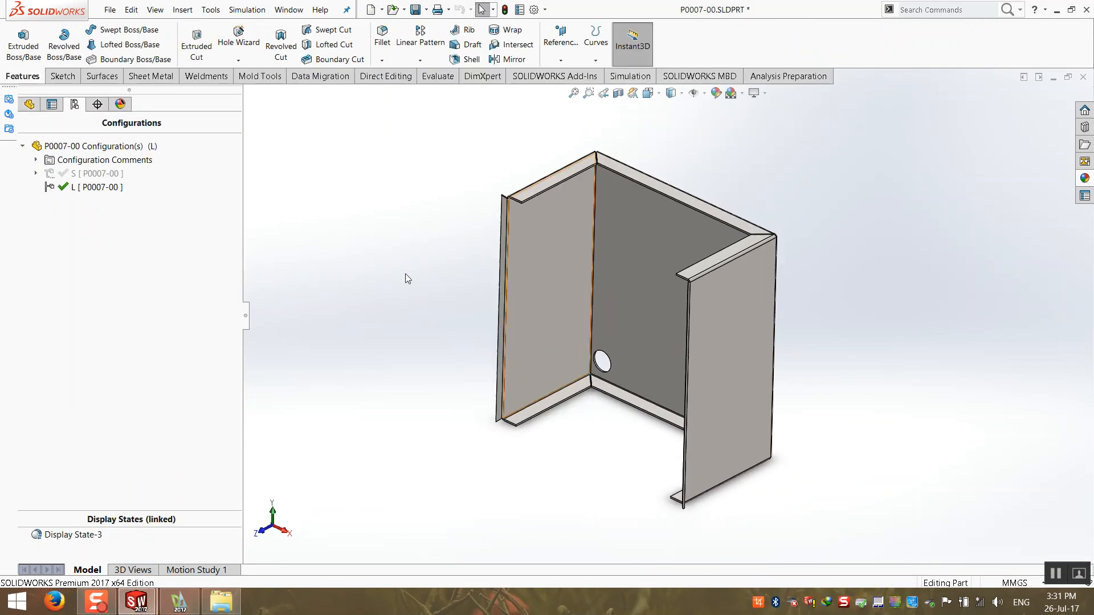
{"action": "left_click", "coordinate": [36, 174]}
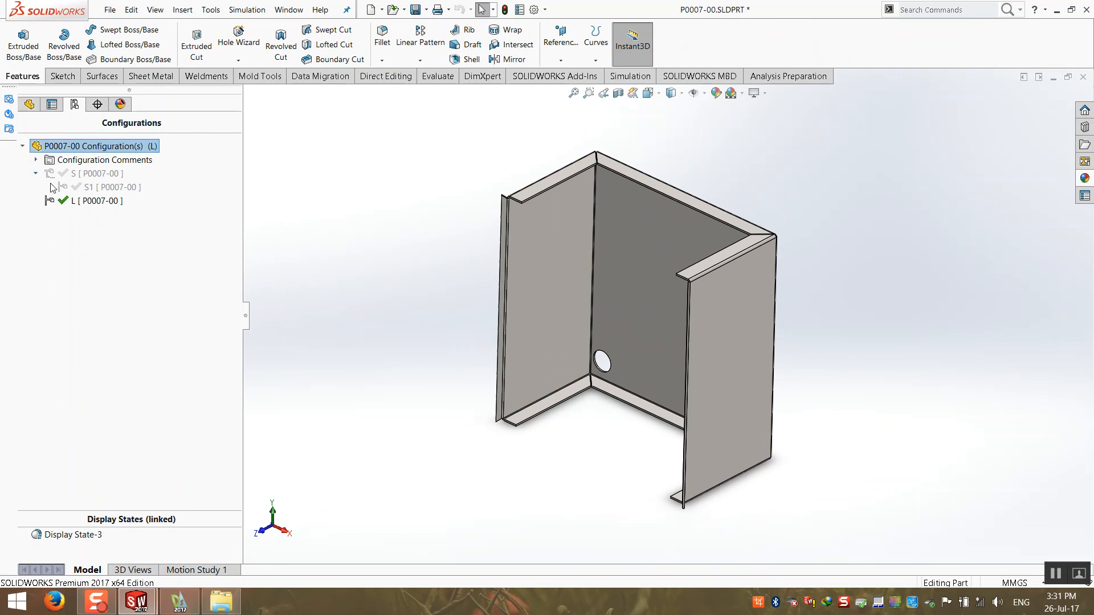
- Compare the S and S1 configurations of P0007-00 by activating them, and close the part
{"action": "double_click", "coordinate": [102, 190]}
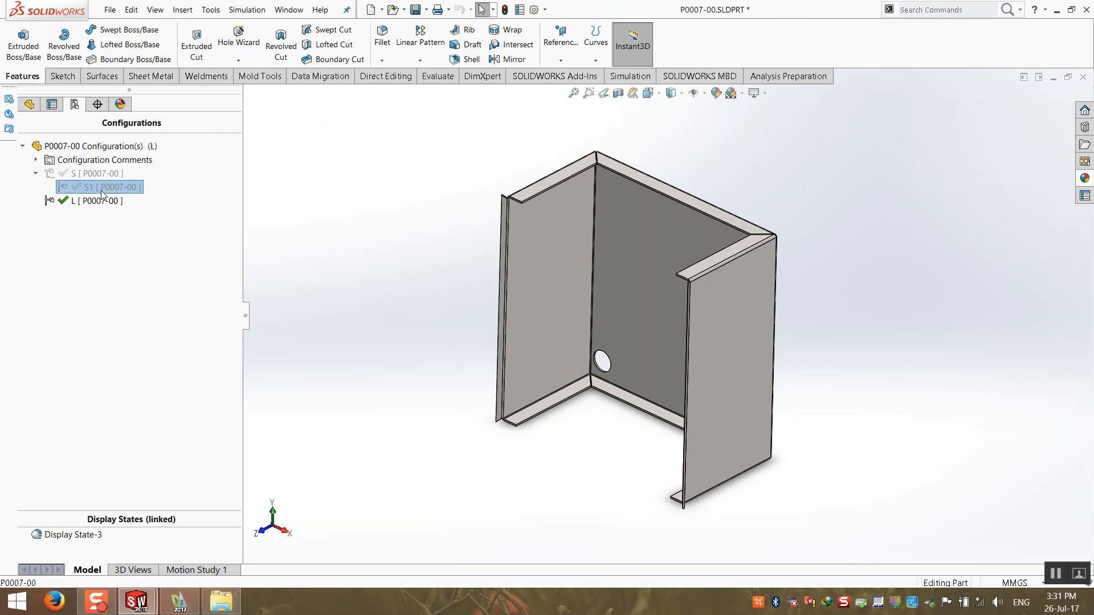
{"action": "double_click", "coordinate": [103, 175]}
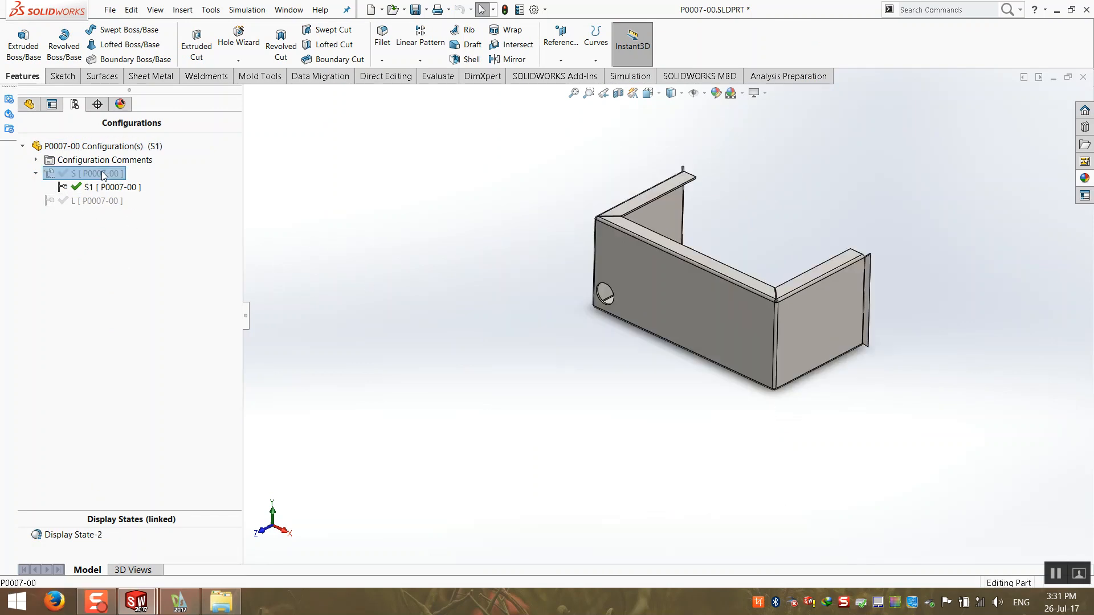
{"action": "double_click", "coordinate": [98, 189]}
{"action": "left_click", "coordinate": [36, 174]}
{"action": "left_click", "coordinate": [97, 186]}
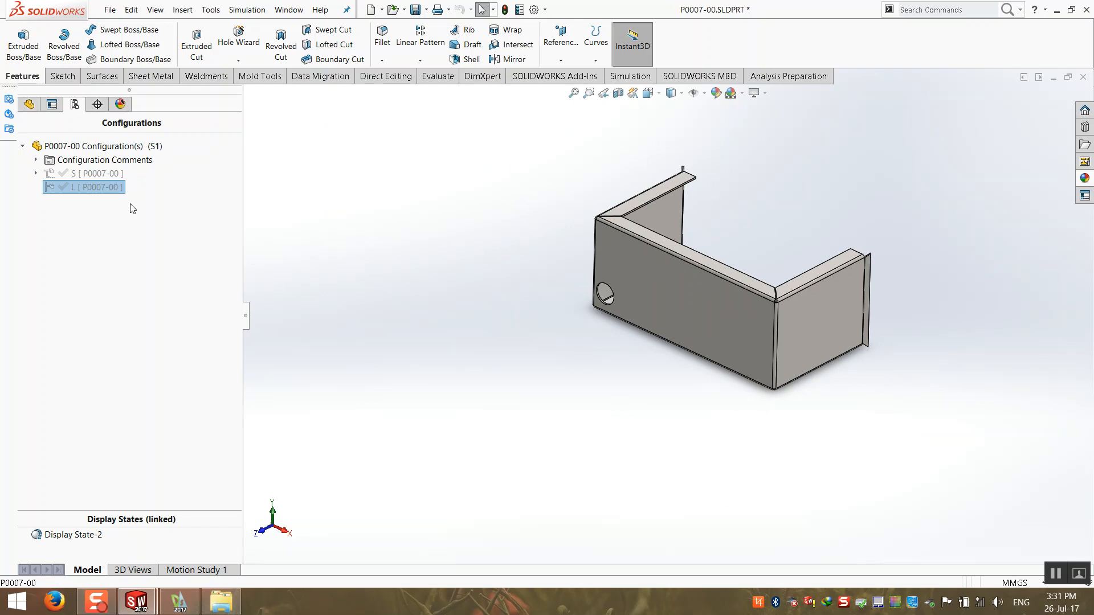
{"action": "left_click", "coordinate": [766, 145]}
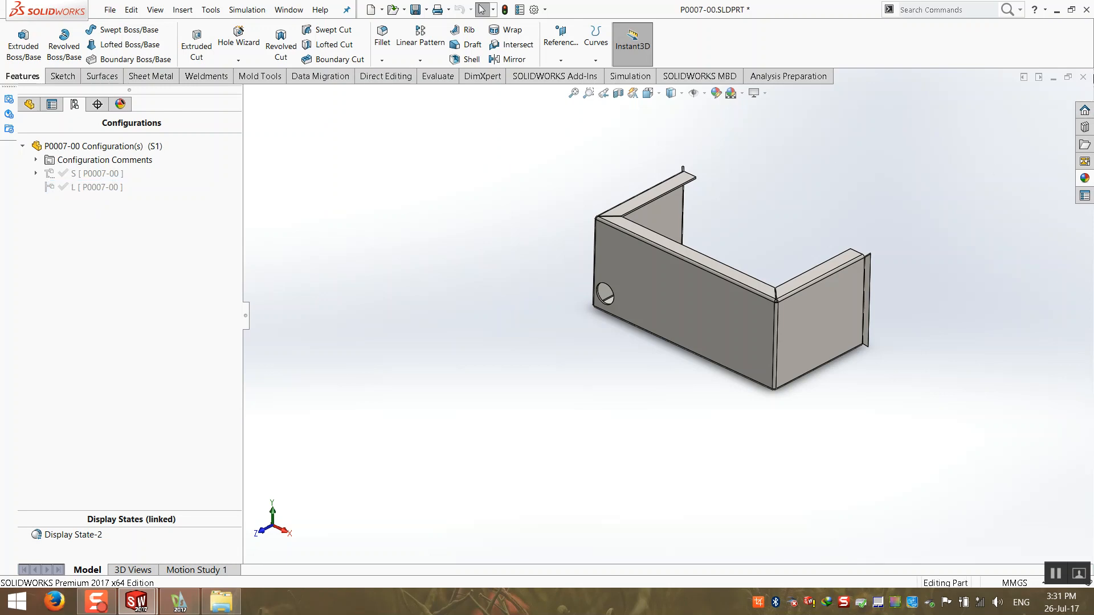
{"action": "left_click", "coordinate": [1083, 77]}
{"action": "left_click", "coordinate": [571, 297]}
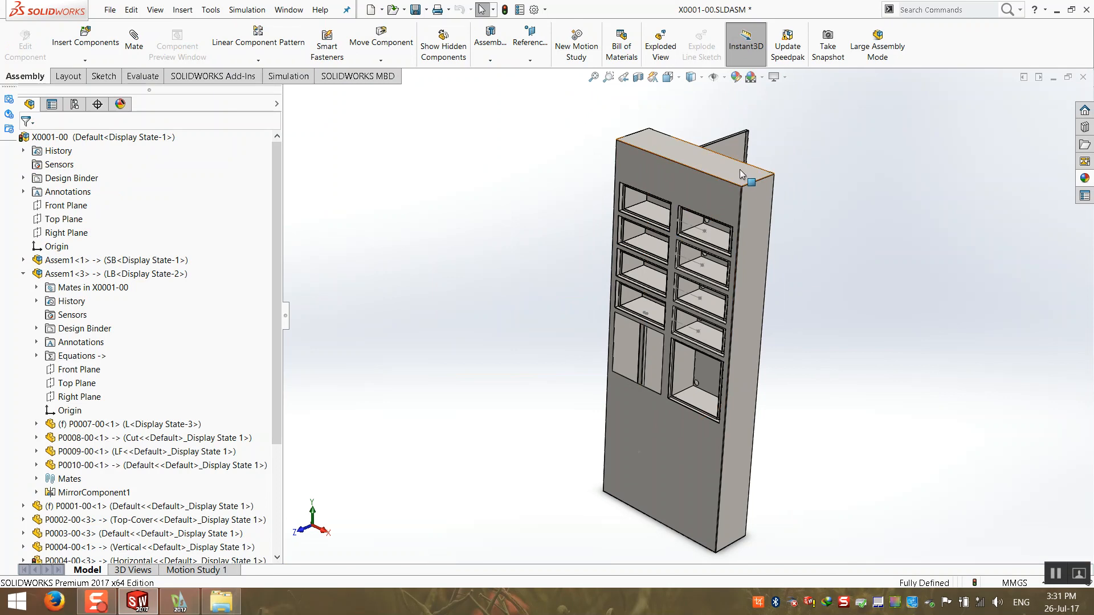
- Swing the P0003-00 rear door shut against the cabinet and collapse all feature tree items
{"action": "left_click_drag", "start_coordinate": [738, 151], "coordinate": [514, 348]}
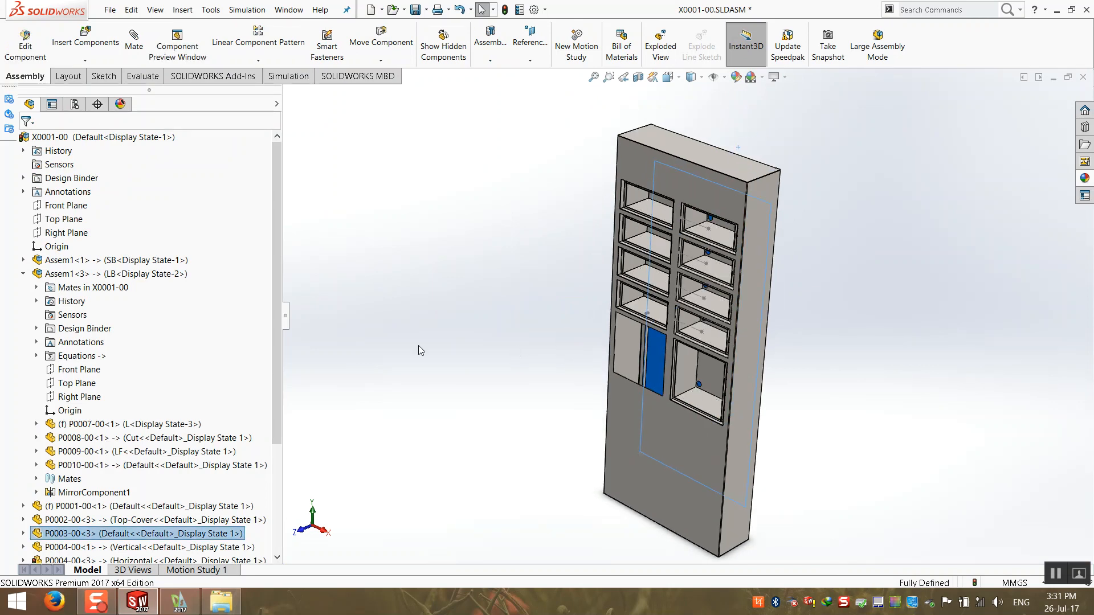
{"action": "left_click", "coordinate": [513, 347]}
{"action": "right_click", "coordinate": [230, 343]}
{"action": "left_click", "coordinate": [248, 350]}
{"action": "mouse_move", "coordinate": [552, 347]}
{"action": "middle_mouse_down"}
{"action": "mouse_move", "coordinate": [550, 369]}
{"action": "mouse_move", "coordinate": [542, 347]}
{"action": "middle_mouse_up"}
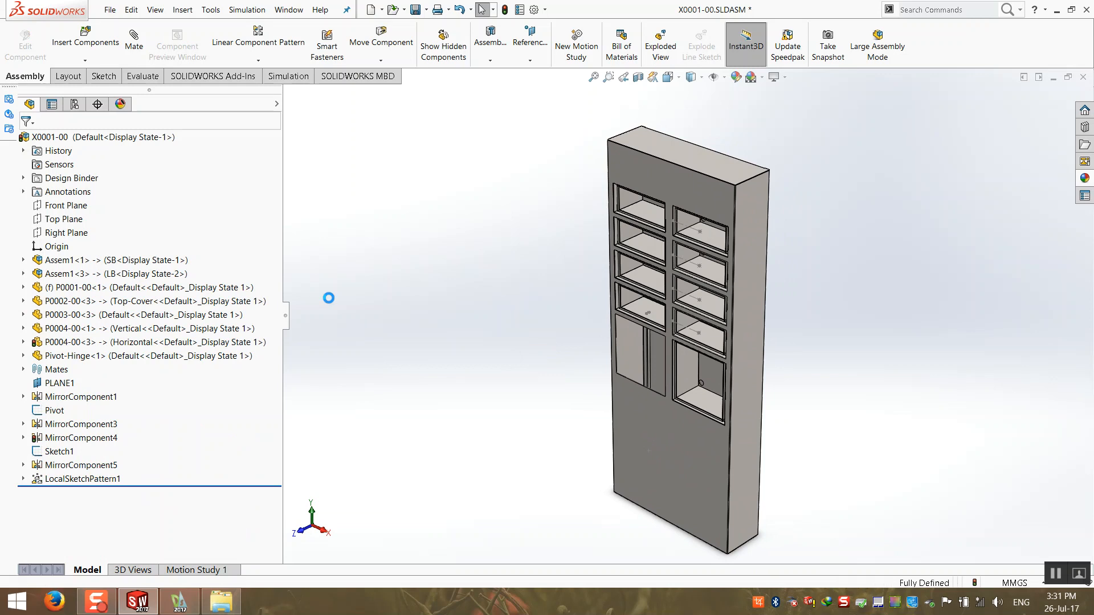
- Save the X0001-00 assembly with a rebuild
{"action": "key", "text": "ctrl+s"}
{"action": "left_click", "coordinate": [267, 238]}
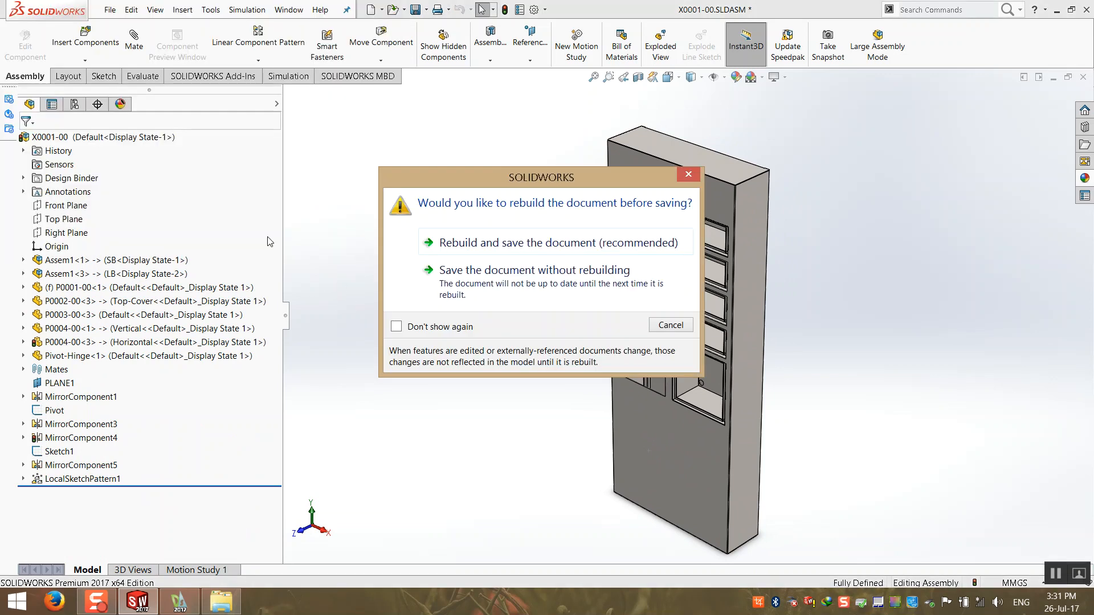
{"action": "left_click", "coordinate": [561, 244]}
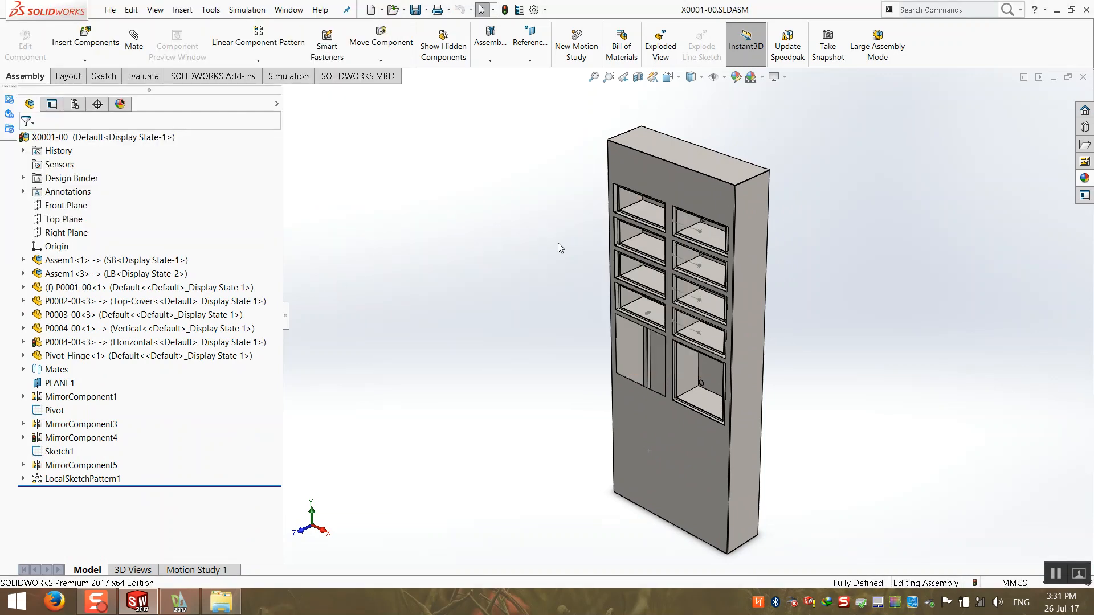
- Start Mirror Components with the Right Plane as mirror plane and the large box Assem1<3> as the component to mirror
{"action": "left_click", "coordinate": [259, 60]}
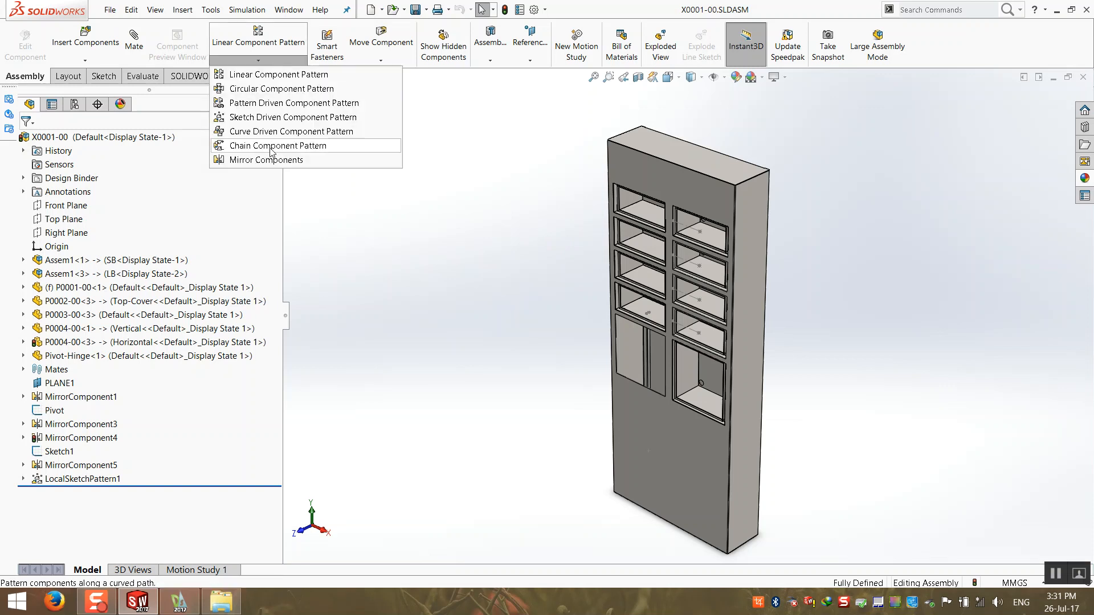
{"action": "left_click", "coordinate": [272, 160]}
{"action": "left_click", "coordinate": [289, 94]}
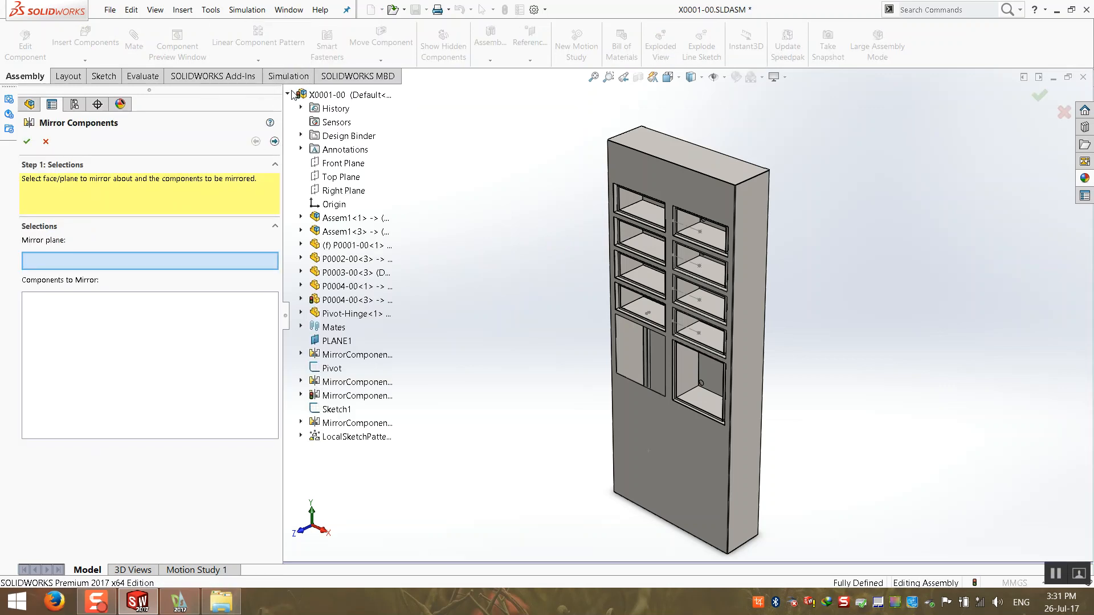
{"action": "left_click", "coordinate": [343, 190]}
{"action": "left_click", "coordinate": [262, 334]}
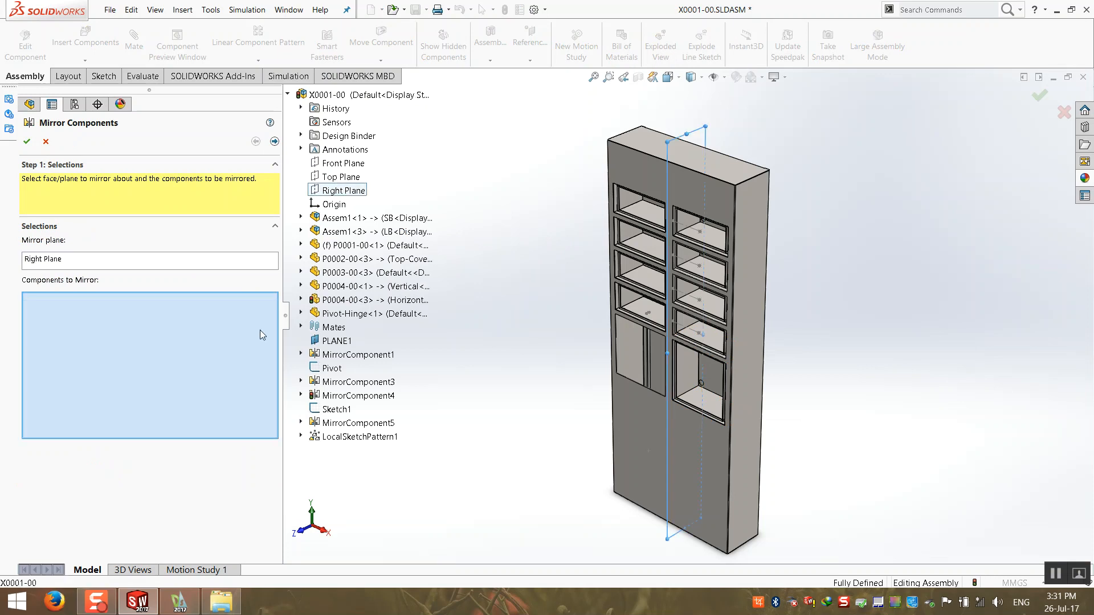
{"action": "left_click", "coordinate": [710, 377]}
{"action": "scroll", "coordinate": [701, 399], "scroll_direction": "down", "scroll_amount": 5}
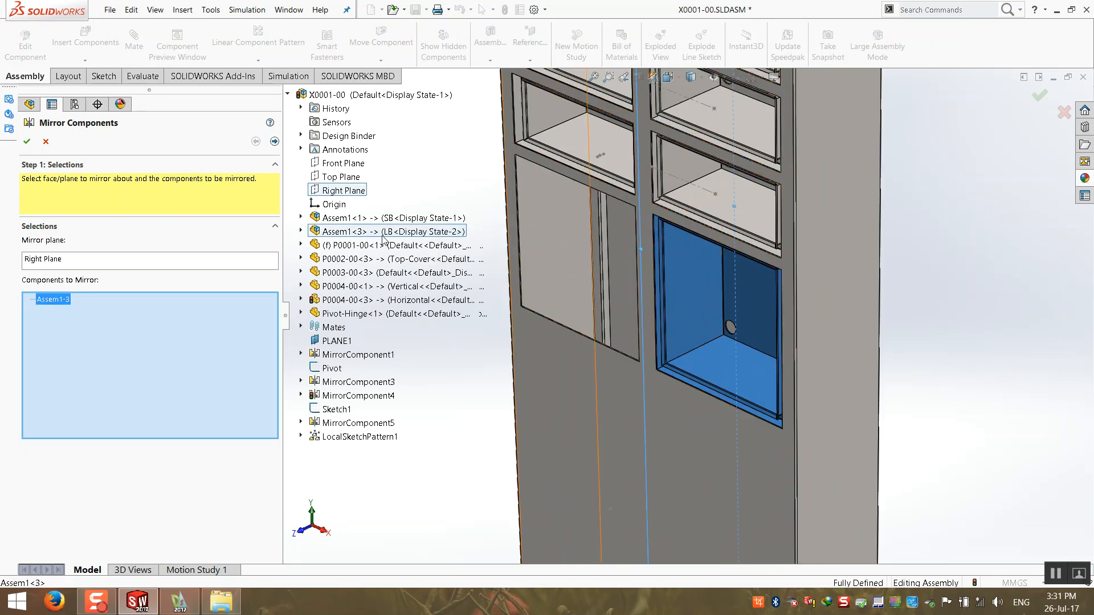
- Set the mirrored Assem1-3 to have an opposite hand version of its P0007-00-1 part
{"action": "left_click", "coordinate": [274, 141]}
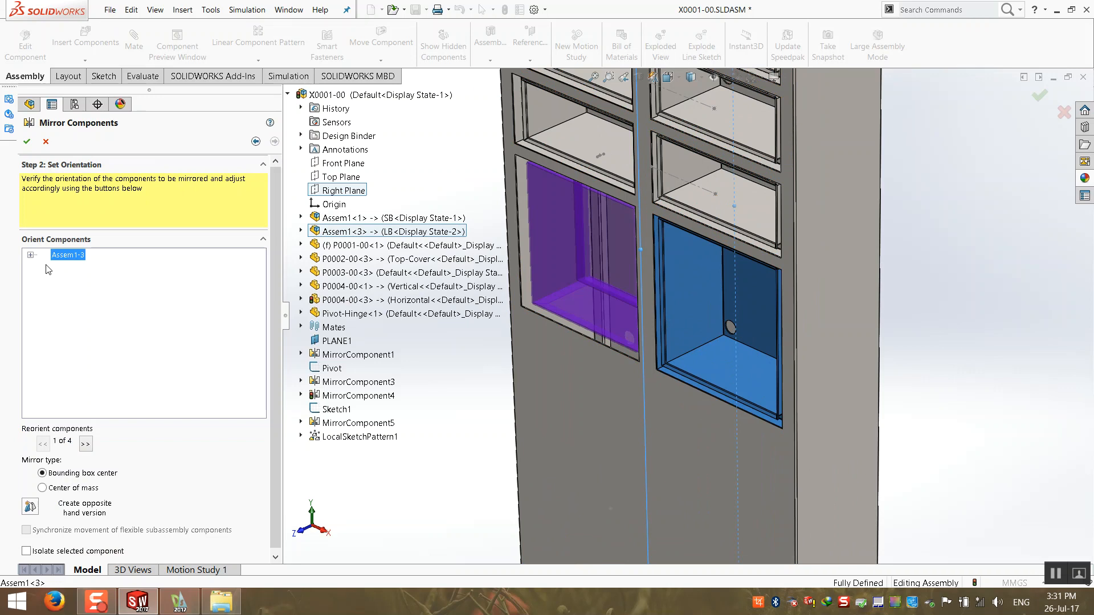
{"action": "left_click", "coordinate": [31, 255]}
{"action": "left_click", "coordinate": [87, 267]}
{"action": "left_click", "coordinate": [30, 506]}
{"action": "scroll", "coordinate": [673, 317], "scroll_direction": "up", "scroll_amount": 3}
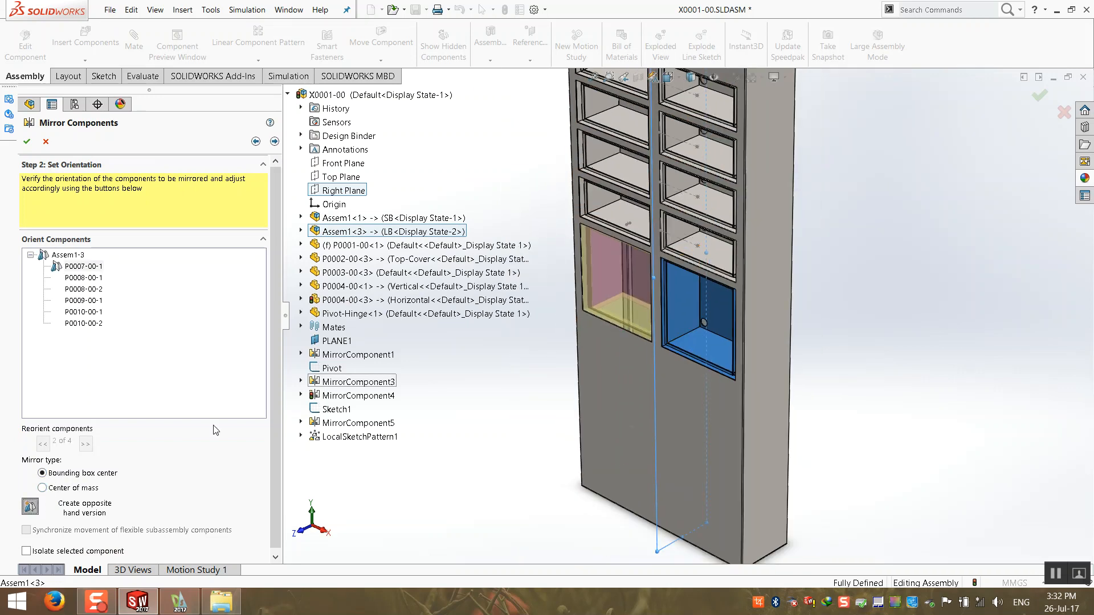
- Create the opposite hand version as a new derived configuration with the custom name LB-M, and finish the mirror
{"action": "left_click", "coordinate": [275, 142]}
{"action": "left_click", "coordinate": [27, 425]}
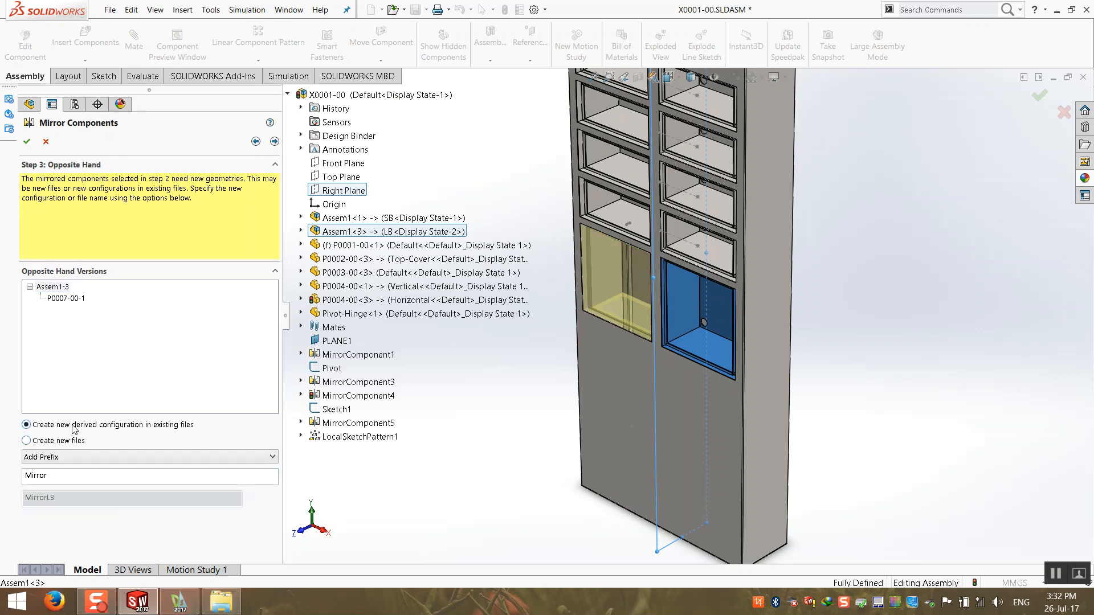
{"action": "left_click", "coordinate": [78, 457]}
{"action": "left_click", "coordinate": [76, 493]}
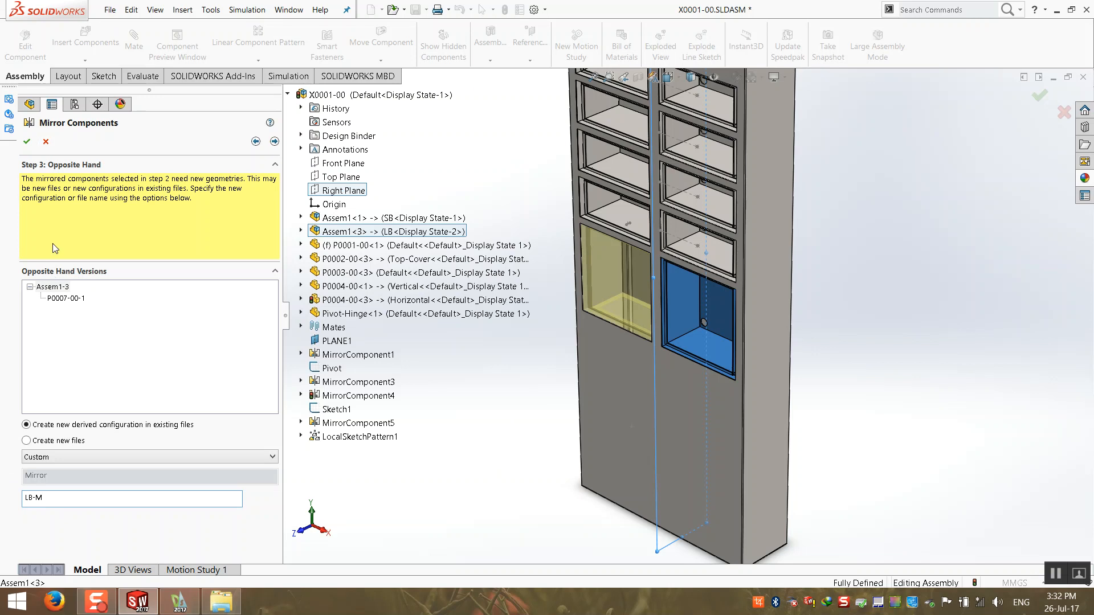
{"action": "left_click", "coordinate": [28, 142]}
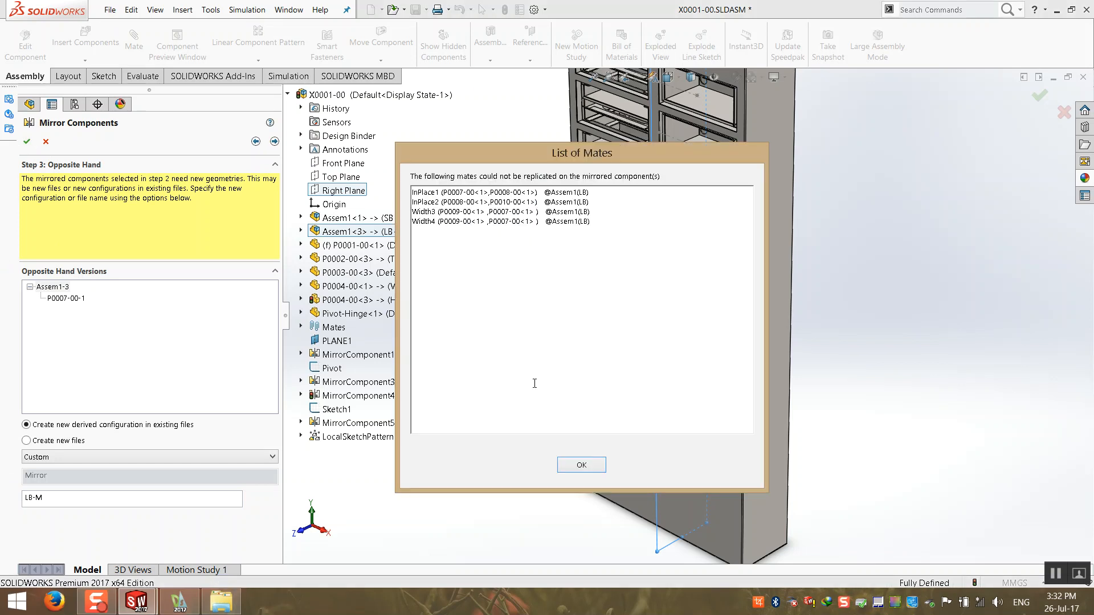
{"action": "left_click", "coordinate": [581, 465]}
{"action": "left_click", "coordinate": [443, 326]}
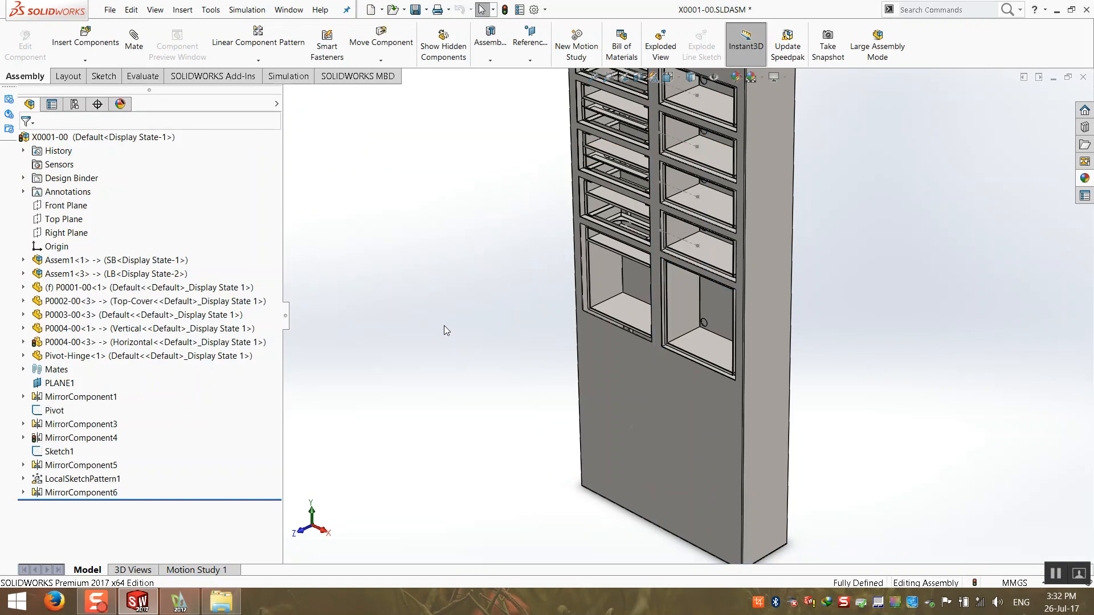
- Save the X0001-00 assembly and its modified models with a rebuild
{"action": "key", "text": "ctrl+s"}
{"action": "left_click", "coordinate": [268, 239]}
{"action": "left_click", "coordinate": [556, 243]}
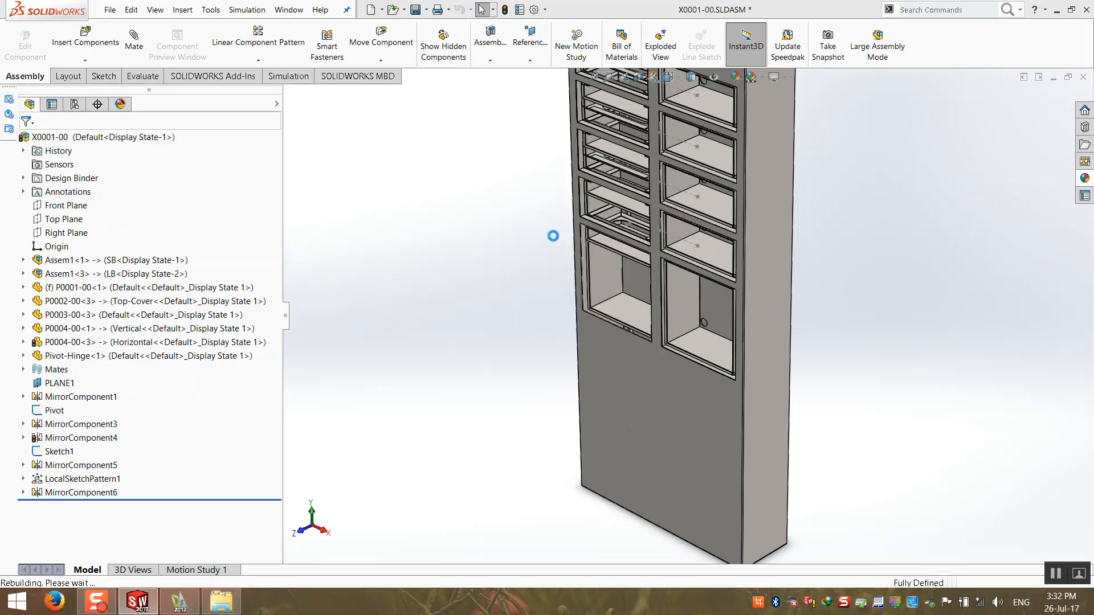
- Show the hidden P0009-00 front frame of the mirrored large box Assem1<12> in MirrorComponent6
{"action": "left_click", "coordinate": [23, 493]}
{"action": "left_click", "coordinate": [35, 506]}
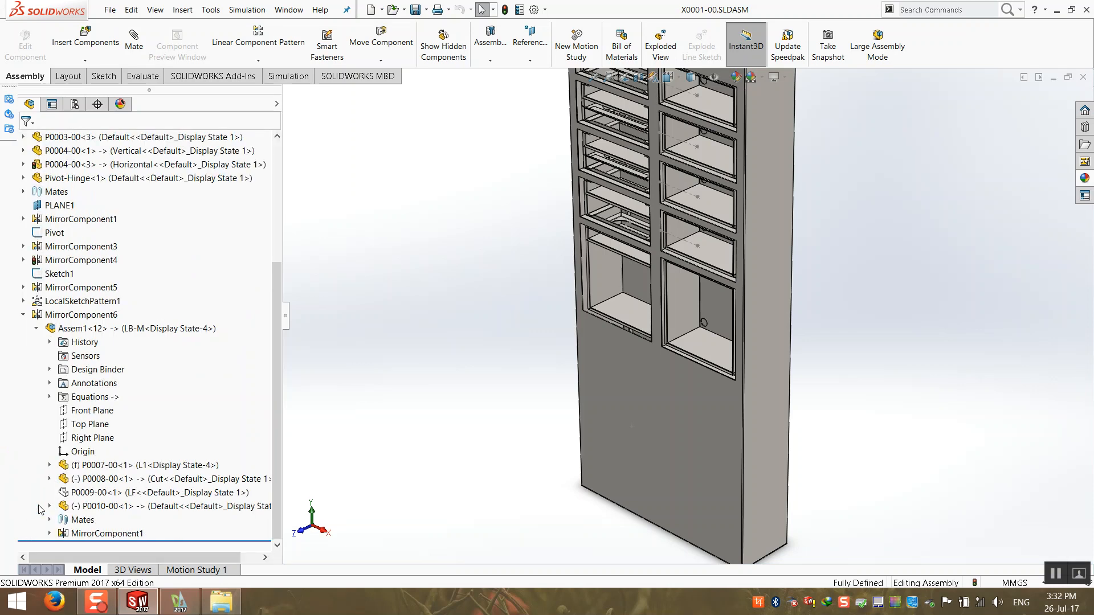
{"action": "right_click", "coordinate": [74, 492]}
{"action": "left_click", "coordinate": [147, 303]}
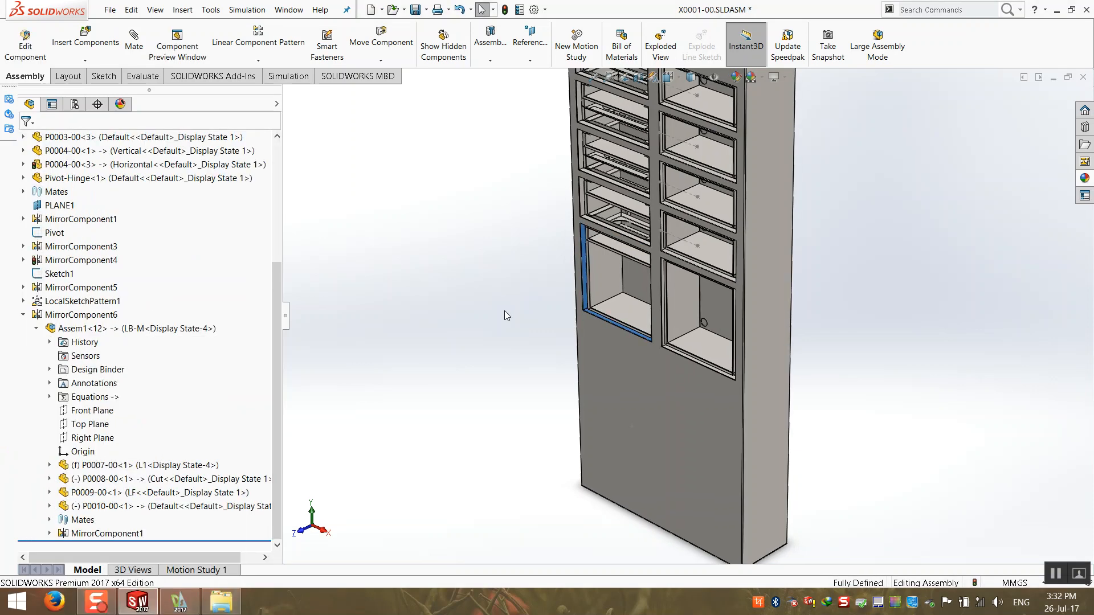
- Examine the mirrored small and large boxes on the cabinet front for correct position against their originals
{"action": "middle_click_drag", "start_coordinate": [571, 299], "coordinate": [599, 308]}
{"action": "scroll", "coordinate": [693, 315], "scroll_direction": "down", "scroll_amount": 4}
{"action": "scroll", "coordinate": [558, 261], "scroll_direction": "up", "scroll_amount": 3}
{"action": "scroll", "coordinate": [620, 229], "scroll_direction": "down", "scroll_amount": 2}
{"action": "scroll", "coordinate": [620, 229], "scroll_direction": "down", "scroll_amount": 2}
{"action": "scroll", "coordinate": [598, 306], "scroll_direction": "up", "scroll_amount": 2}
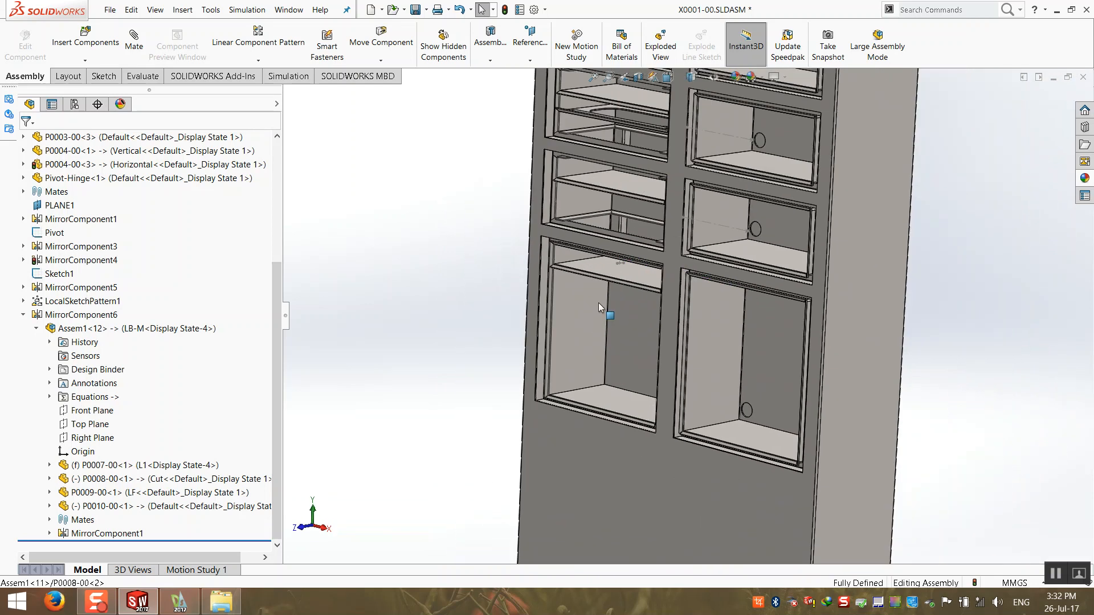
{"action": "scroll", "coordinate": [607, 293], "scroll_direction": "up", "scroll_amount": 2}
{"action": "key", "text": "f"}
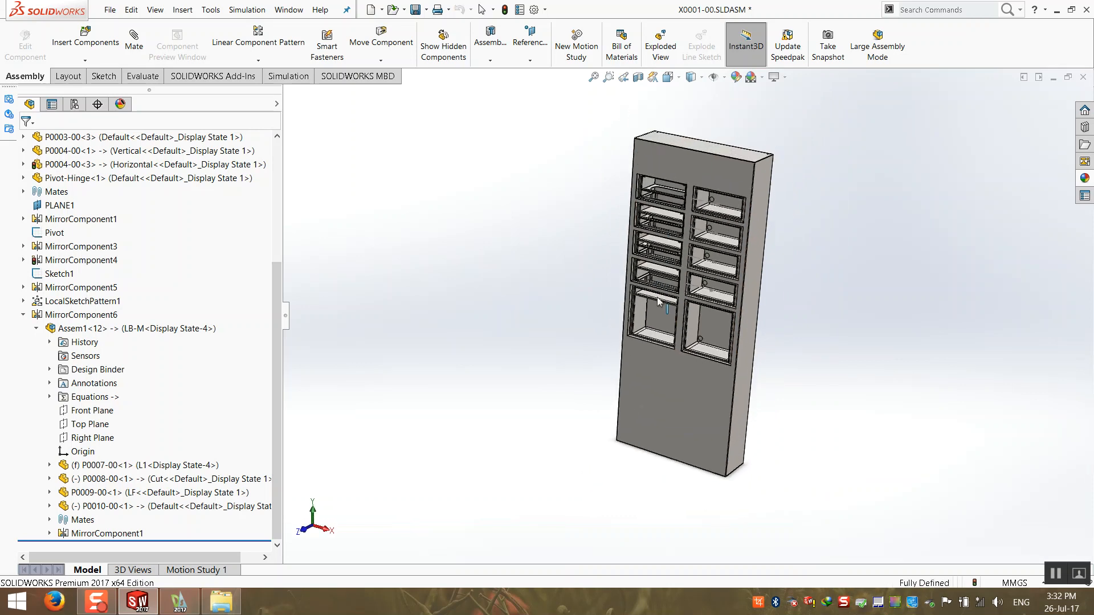
{"action": "scroll", "coordinate": [692, 193], "scroll_direction": "down", "scroll_amount": 8}
{"action": "scroll", "coordinate": [486, 244], "scroll_direction": "up", "scroll_amount": 10}
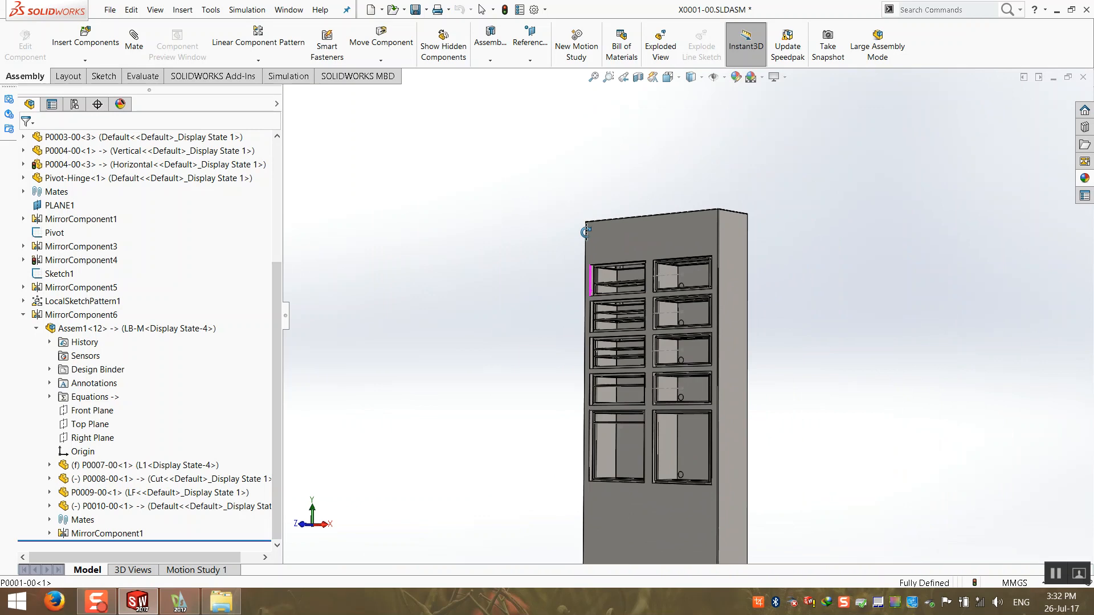
{"action": "middle_click_drag", "start_coordinate": [586, 232], "coordinate": [738, 476]}
{"action": "scroll", "coordinate": [621, 473], "scroll_direction": "down", "scroll_amount": 5}
{"action": "middle_click_drag", "start_coordinate": [621, 474], "coordinate": [620, 460]}
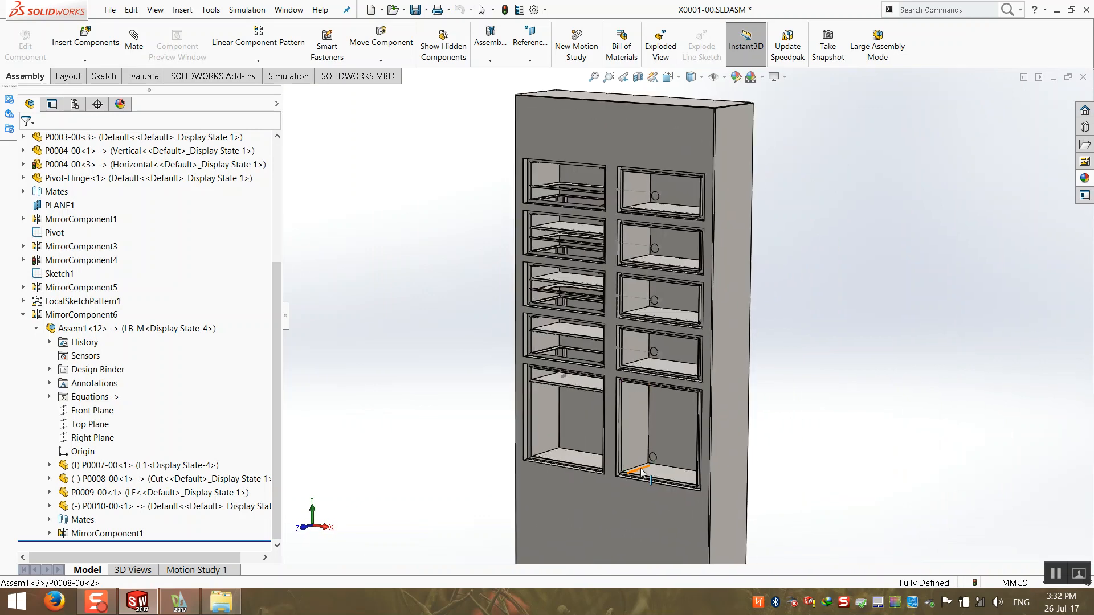
{"action": "scroll", "coordinate": [627, 473], "scroll_direction": "down", "scroll_amount": 1}
- Edit the MirrorComponent5 mirror of the small box Assem1<1> and change its mirror type to Center of mass
{"action": "left_click", "coordinate": [24, 315]}
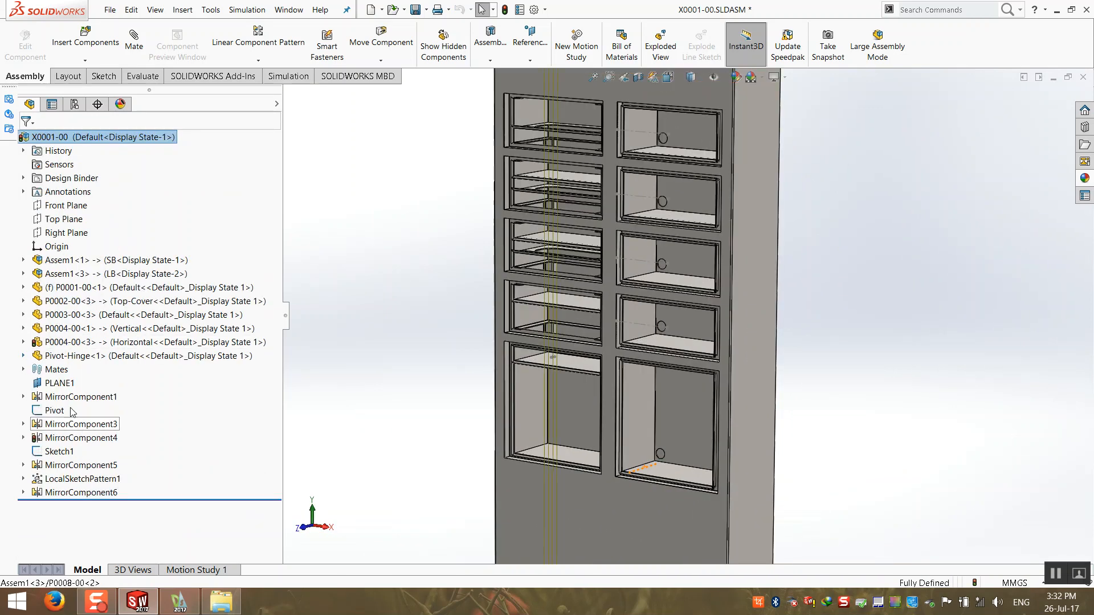
{"action": "right_click", "coordinate": [74, 427]}
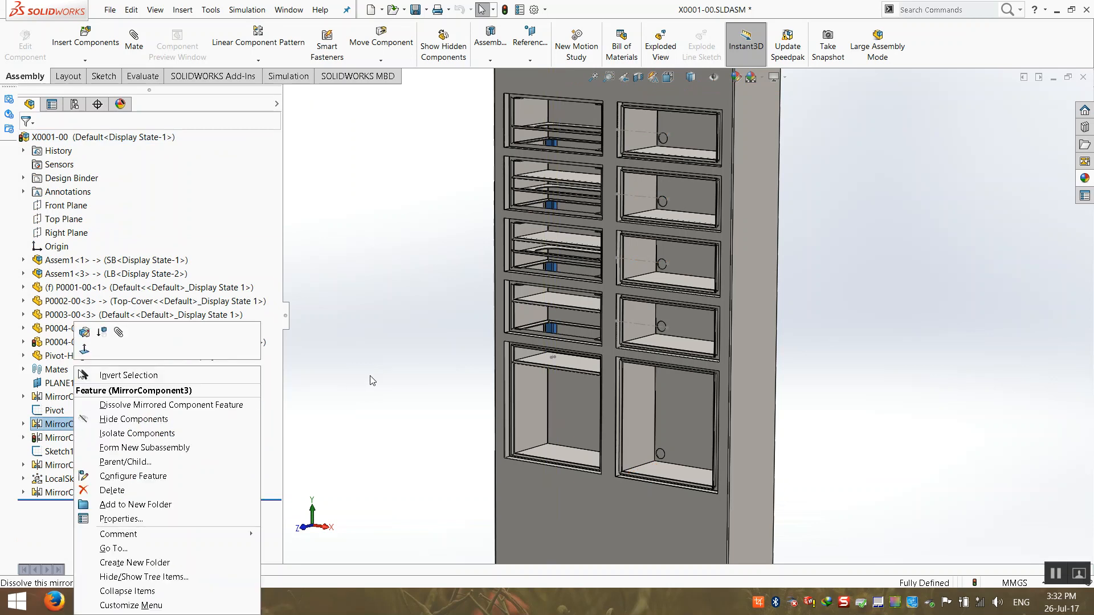
{"action": "key", "text": "Escape"}
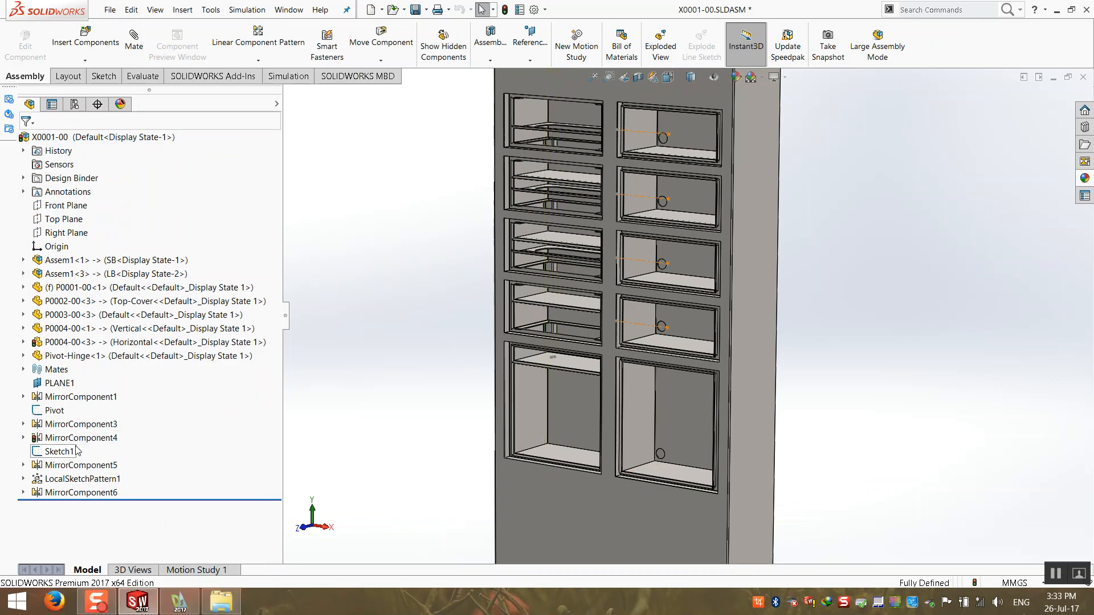
{"action": "left_click", "coordinate": [78, 465]}
{"action": "right_click", "coordinate": [78, 466]}
{"action": "left_click", "coordinate": [93, 332]}
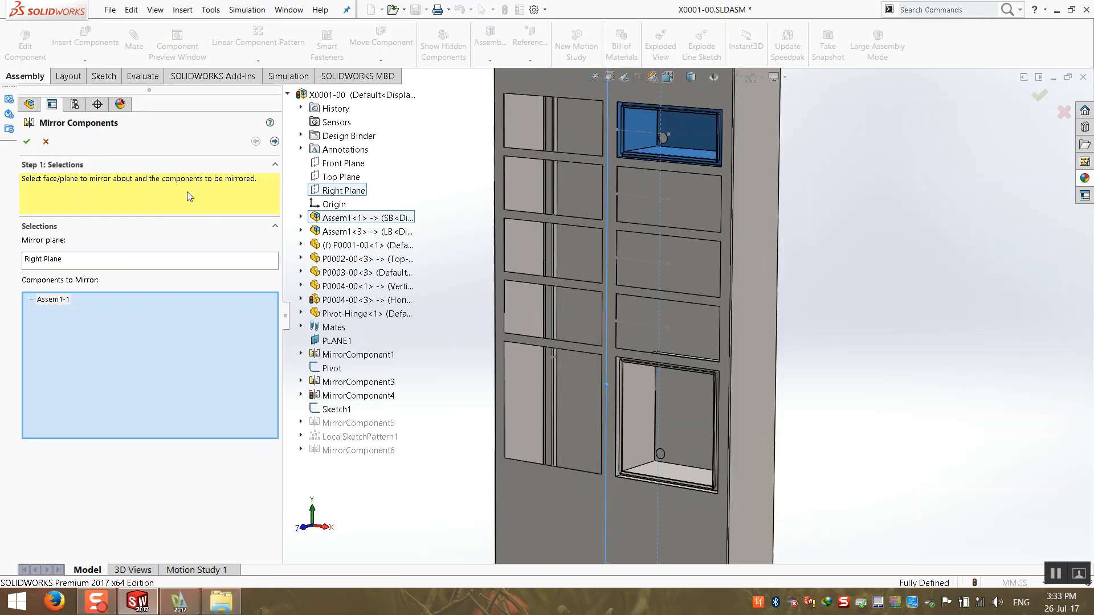
{"action": "left_click", "coordinate": [274, 142]}
{"action": "scroll", "coordinate": [570, 138], "scroll_direction": "down", "scroll_amount": 6}
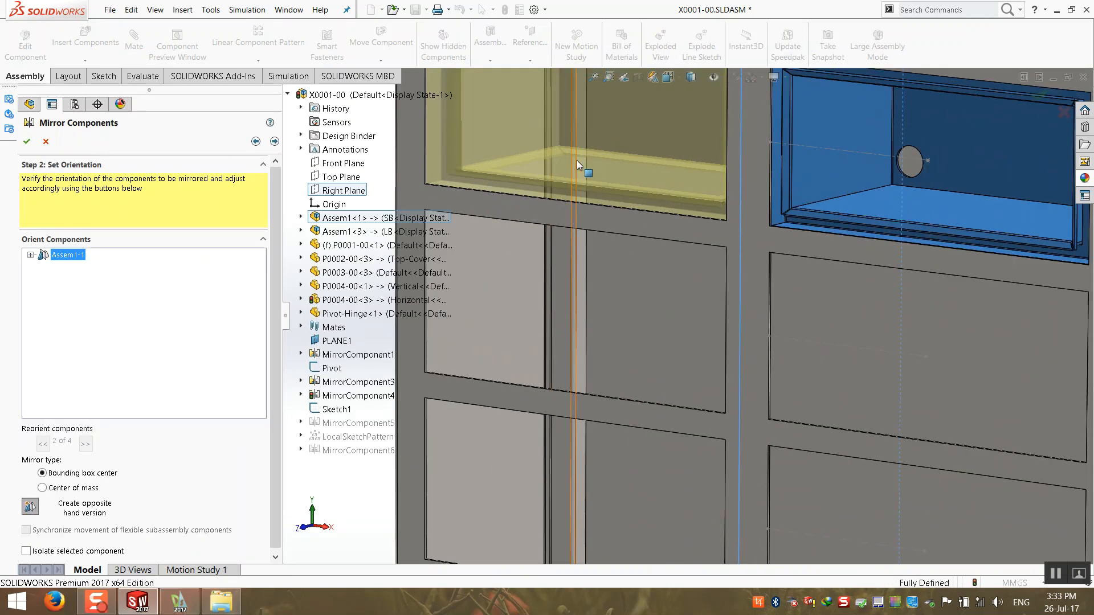
{"action": "scroll", "coordinate": [600, 231], "scroll_direction": "up", "scroll_amount": 6}
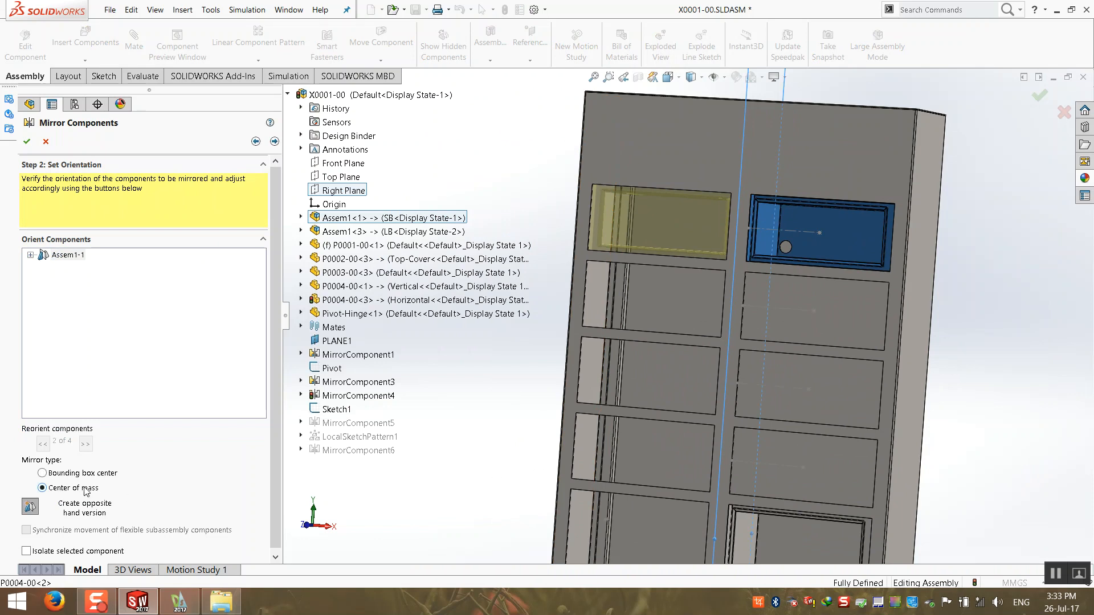
{"action": "left_click", "coordinate": [25, 143]}
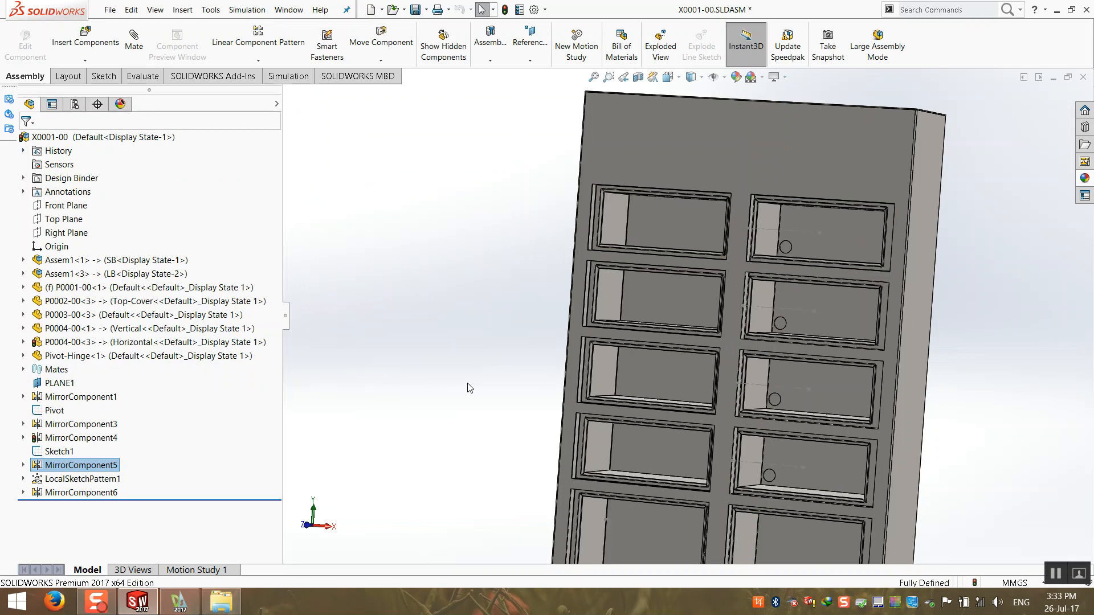
- Examine the fit of the mirrored small and large boxes and their frames in the cabinet openings from several angles
{"action": "middle_click_drag", "start_coordinate": [468, 295], "coordinate": [689, 506]}
{"action": "scroll", "coordinate": [689, 506], "scroll_direction": "down", "scroll_amount": 4}
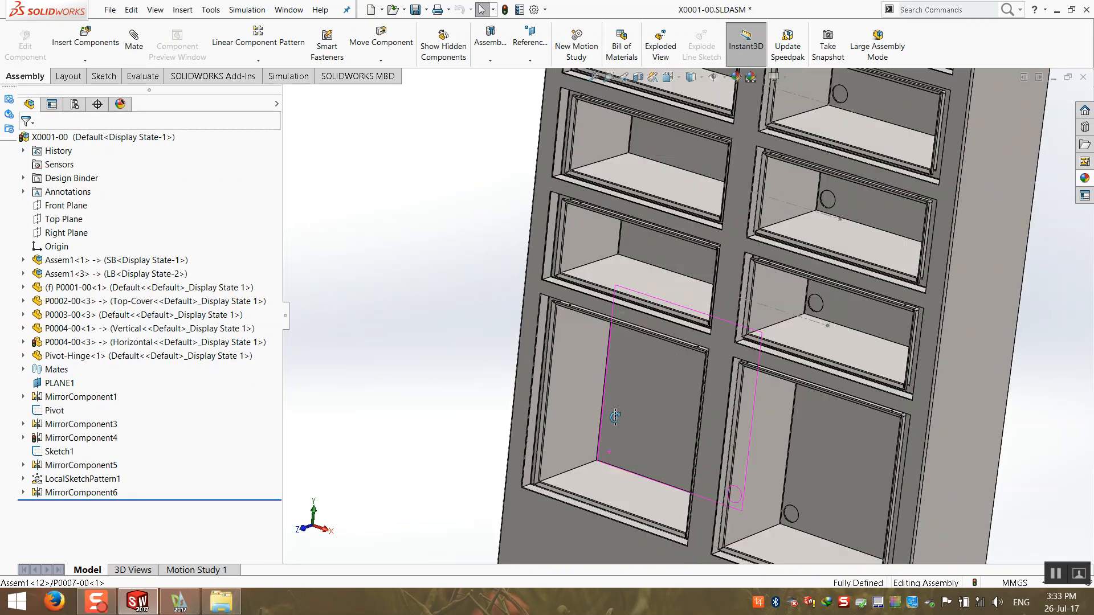
{"action": "scroll", "coordinate": [630, 285], "scroll_direction": "down", "scroll_amount": 4}
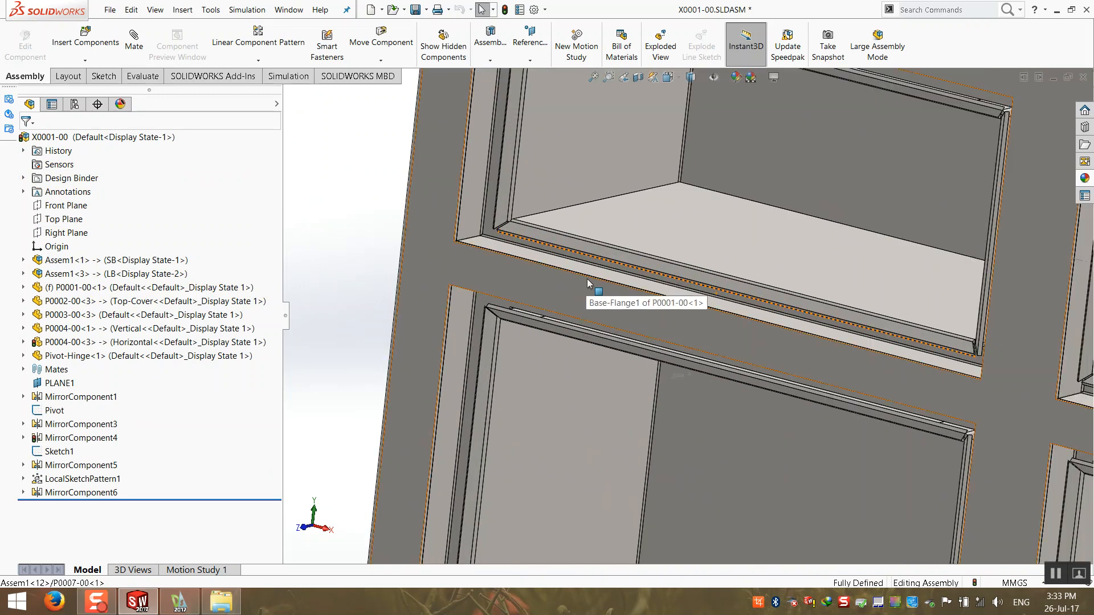
{"action": "scroll", "coordinate": [590, 281], "scroll_direction": "up", "scroll_amount": 2}
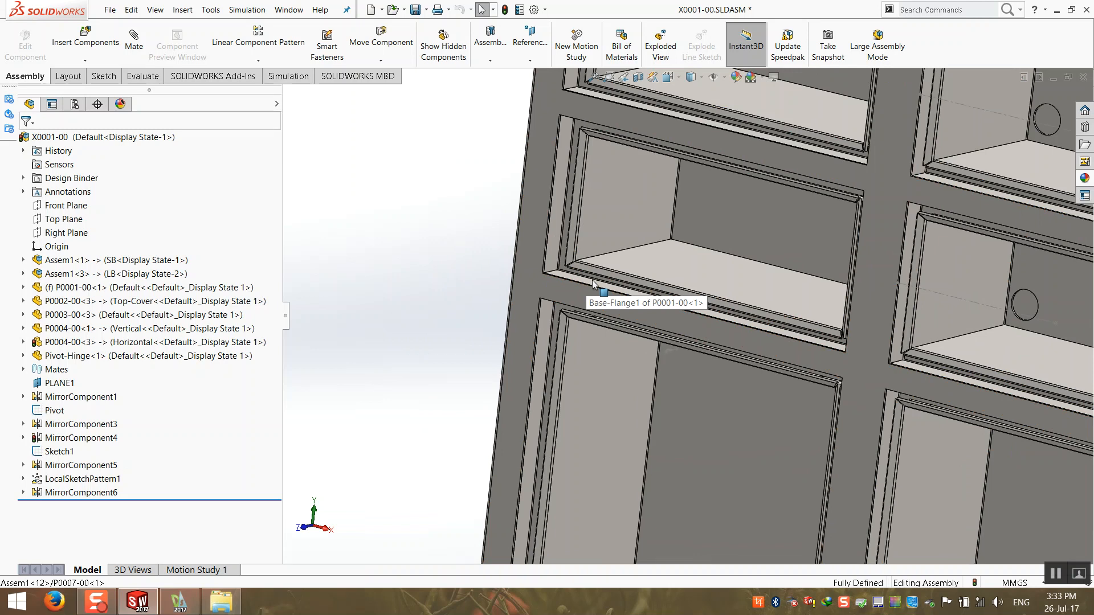
{"action": "scroll", "coordinate": [702, 351], "scroll_direction": "up", "scroll_amount": 5}
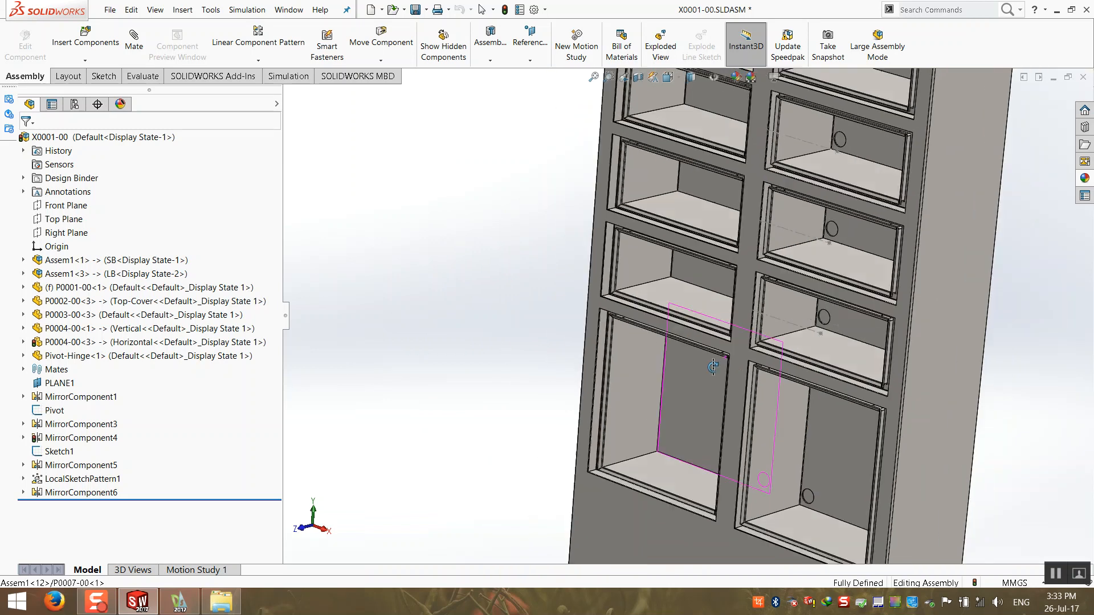
{"action": "scroll", "coordinate": [650, 416], "scroll_direction": "down", "scroll_amount": 8}
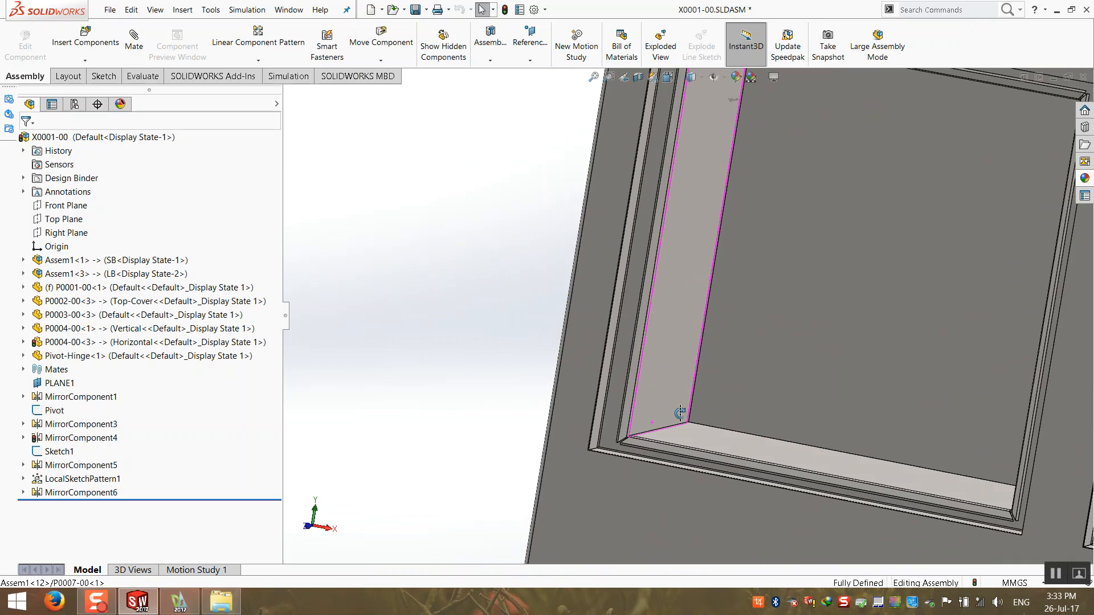
{"action": "scroll", "coordinate": [682, 418], "scroll_direction": "up", "scroll_amount": 5}
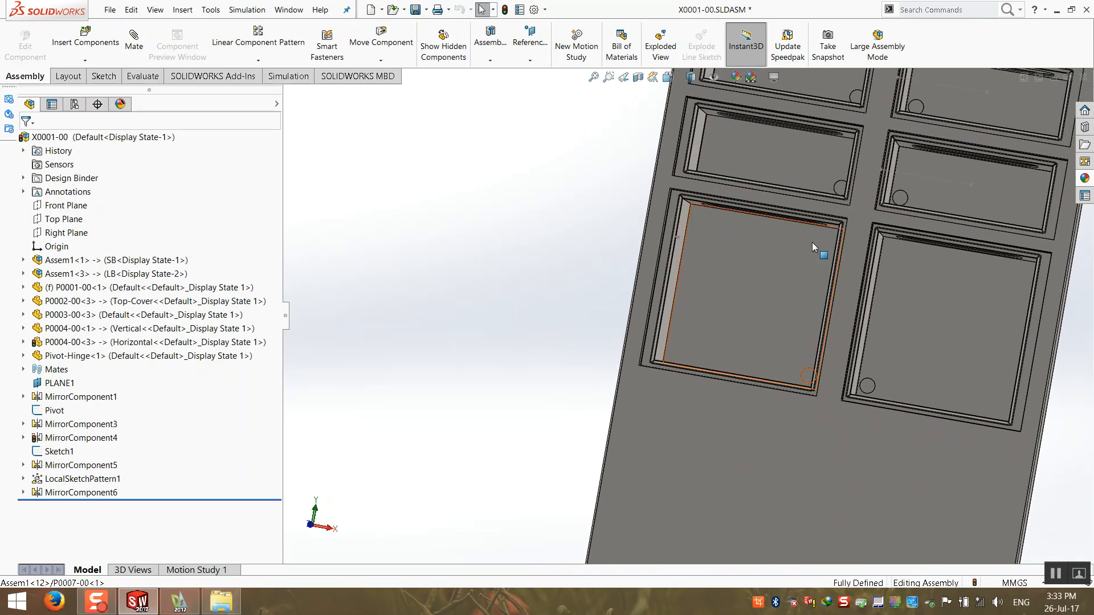
{"action": "scroll", "coordinate": [849, 244], "scroll_direction": "down", "scroll_amount": 6}
{"action": "scroll", "coordinate": [859, 247], "scroll_direction": "up", "scroll_amount": 3}
{"action": "scroll", "coordinate": [874, 250], "scroll_direction": "down", "scroll_amount": 2}
{"action": "scroll", "coordinate": [862, 275], "scroll_direction": "up", "scroll_amount": 2}
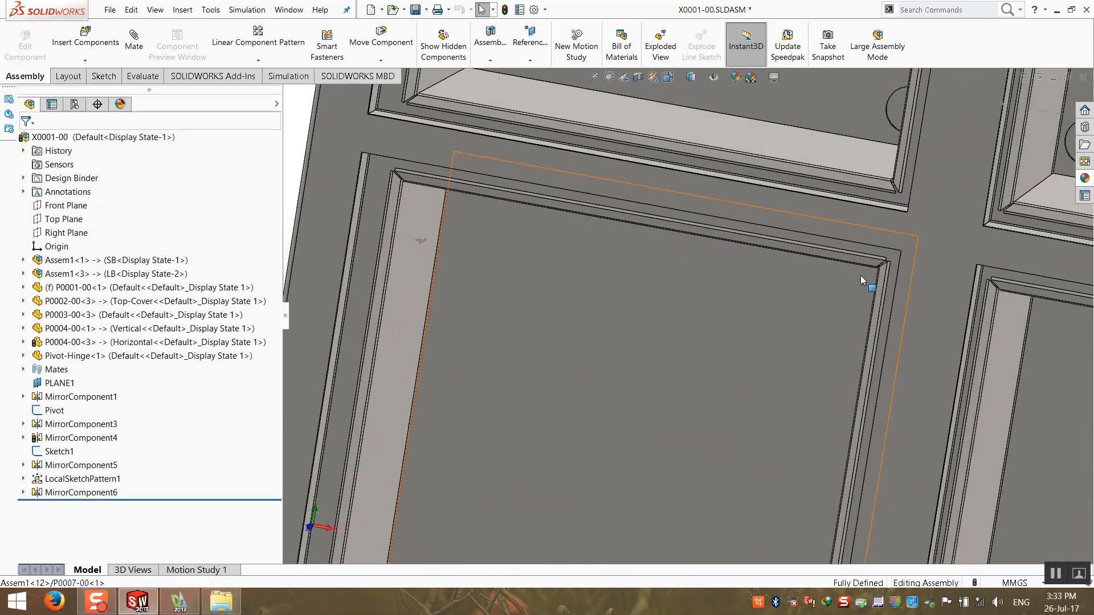
{"action": "scroll", "coordinate": [838, 269], "scroll_direction": "up", "scroll_amount": 2}
{"action": "middle_click_drag", "start_coordinate": [668, 262], "coordinate": [620, 286]}
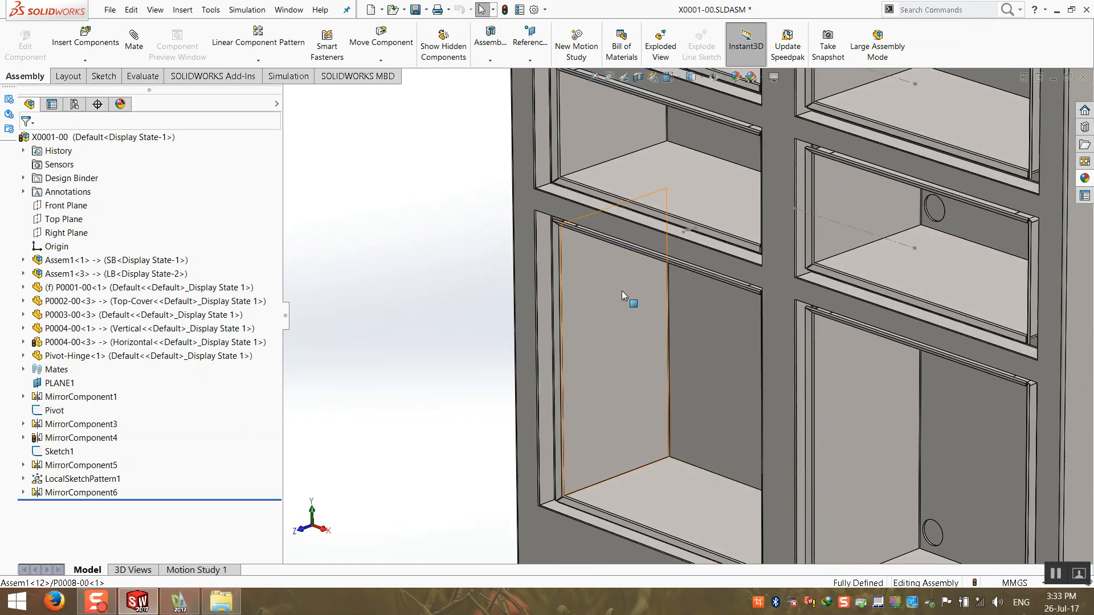
{"action": "scroll", "coordinate": [620, 286], "scroll_direction": "up", "scroll_amount": 2}
{"action": "scroll", "coordinate": [829, 346], "scroll_direction": "up", "scroll_amount": 2}
{"action": "middle_click_drag", "start_coordinate": [830, 346], "coordinate": [769, 340]}
- Collapse the feature tree items and open the P0007-00 part of the mirrored large box Assem1<12>
{"action": "right_click", "coordinate": [162, 407]}
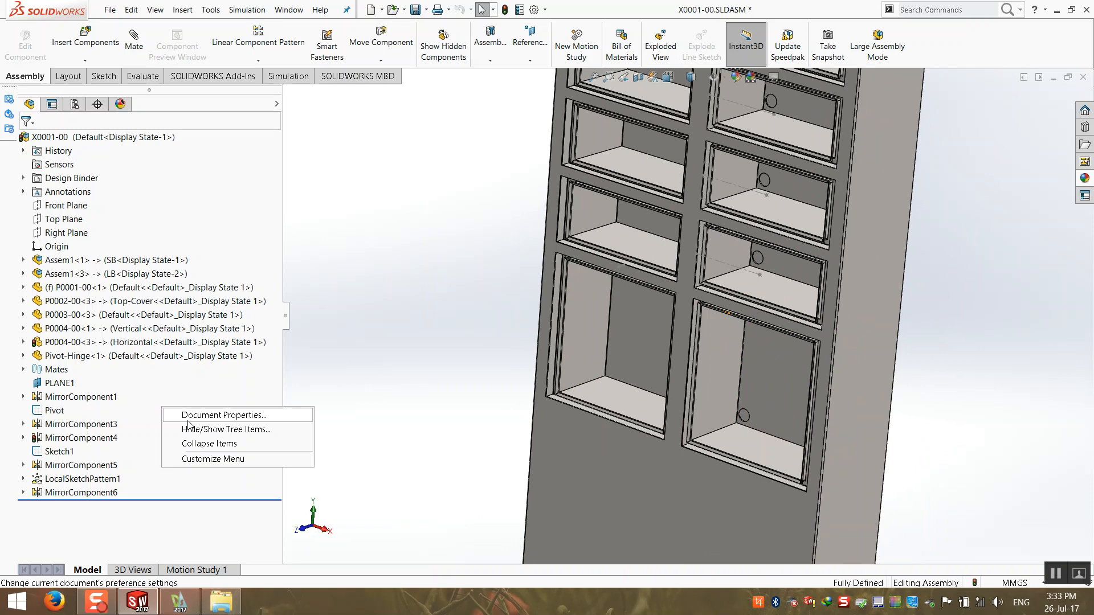
{"action": "left_click", "coordinate": [196, 443]}
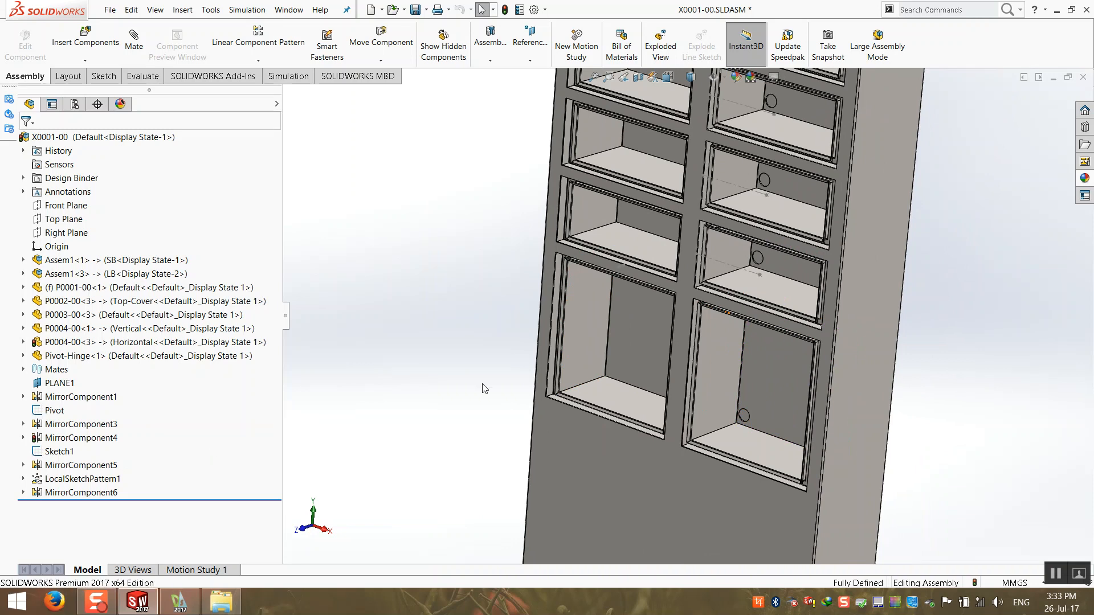
{"action": "right_click", "coordinate": [668, 317]}
{"action": "left_click", "coordinate": [680, 174]}
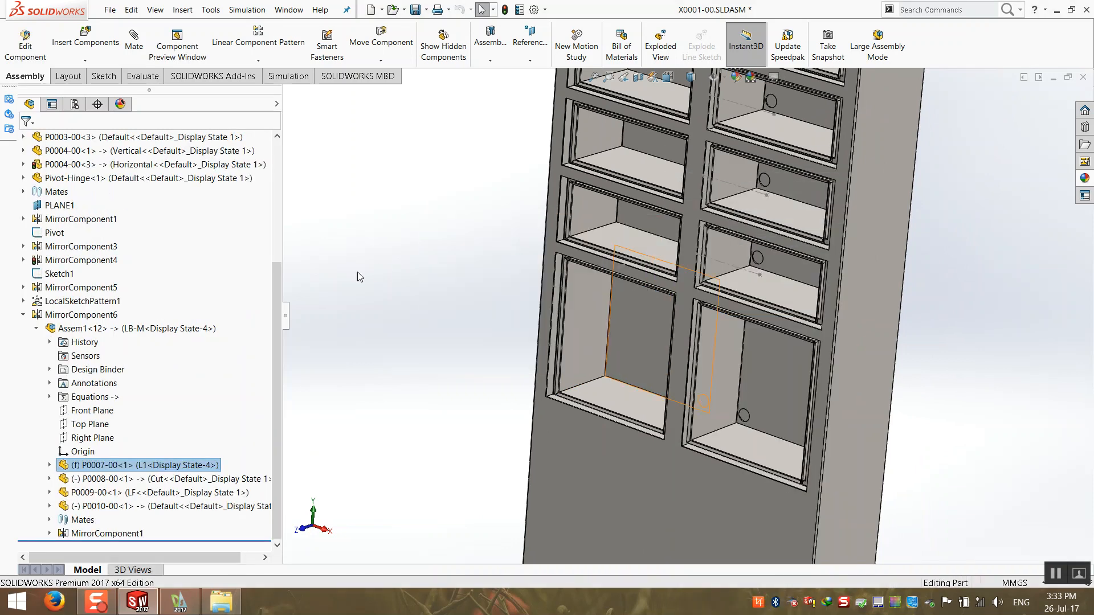
- Examine the derived configurations under S and L in the P0007-00 part
{"action": "left_click", "coordinate": [36, 187]}
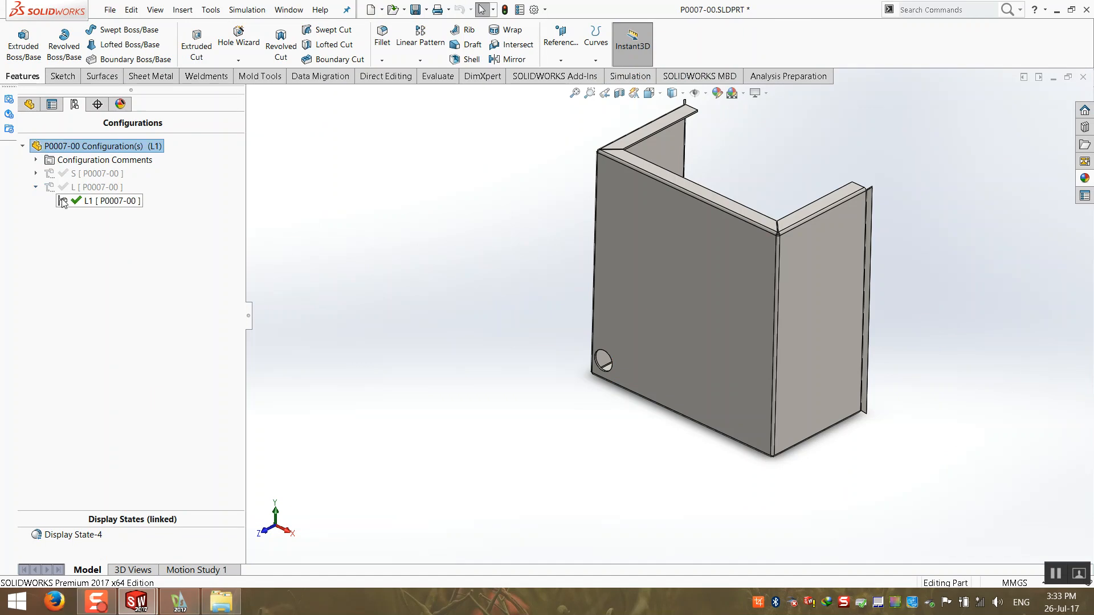
{"action": "left_click", "coordinate": [36, 187]}
{"action": "left_click", "coordinate": [36, 173]}
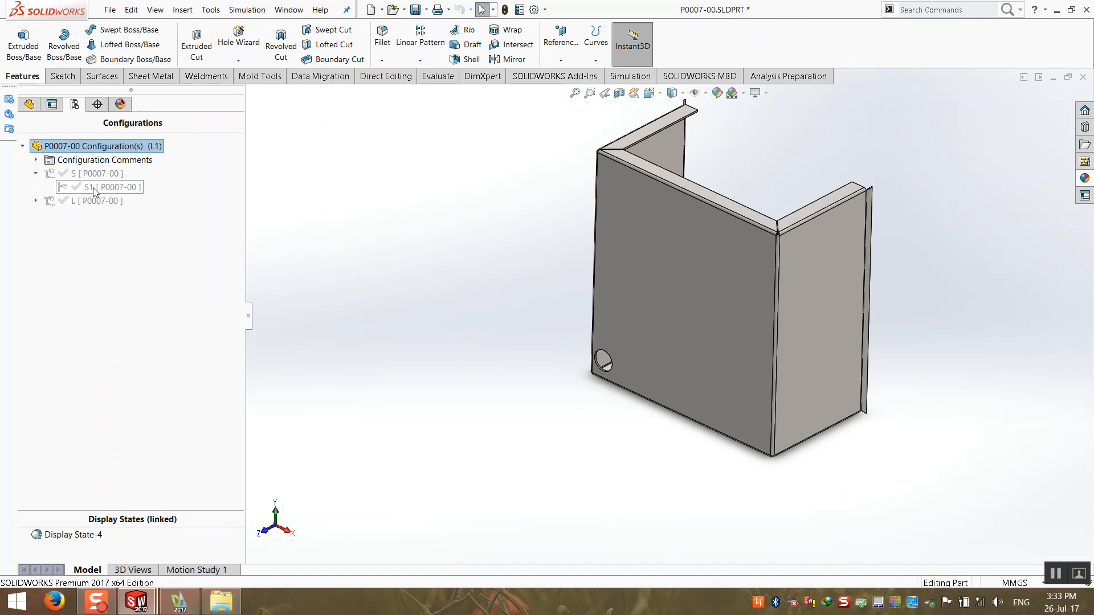
{"action": "left_click", "coordinate": [36, 174]}
{"action": "left_click", "coordinate": [37, 187]}
{"action": "left_click", "coordinate": [38, 188]}
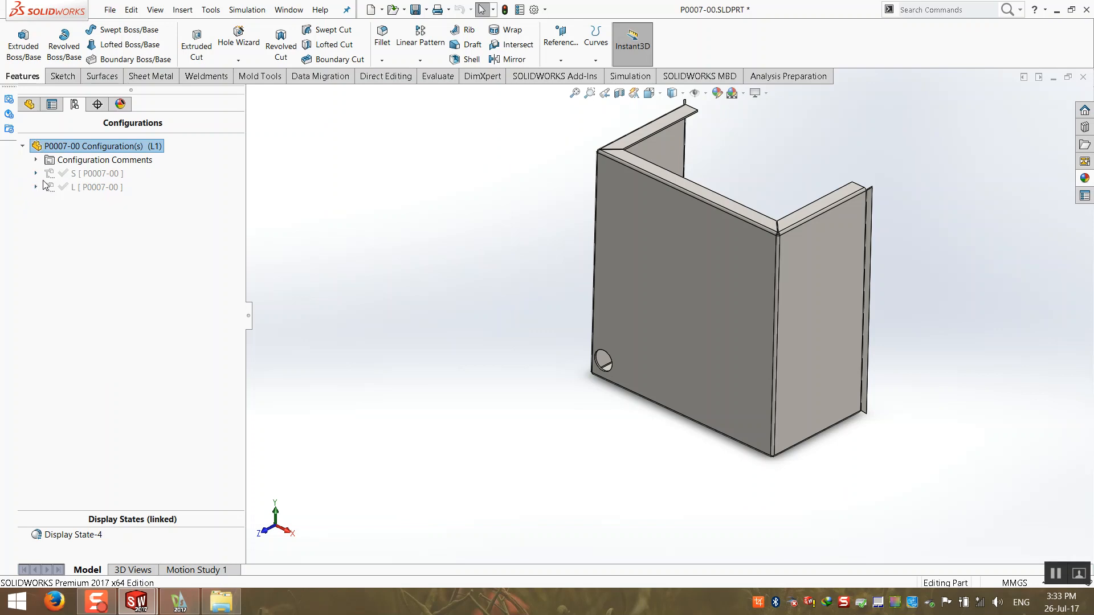
- Activate the S configuration of the P0007-00 part and close the part
{"action": "double_click", "coordinate": [82, 188]}
{"action": "double_click", "coordinate": [80, 203]}
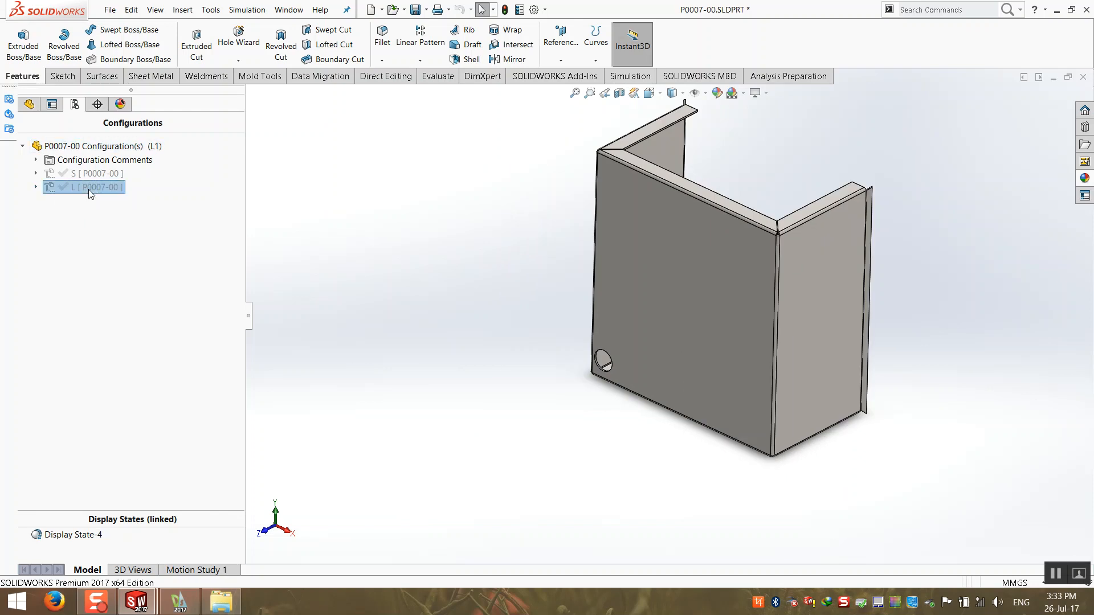
{"action": "double_click", "coordinate": [90, 188]}
{"action": "double_click", "coordinate": [86, 173]}
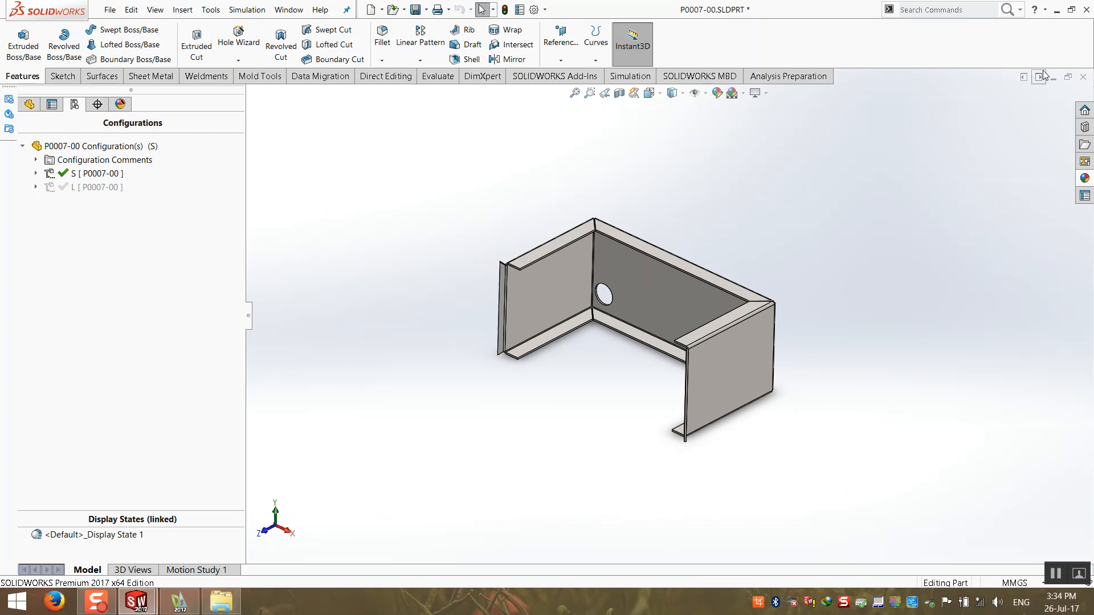
{"action": "left_click", "coordinate": [1083, 78]}
{"action": "left_click", "coordinate": [558, 302]}
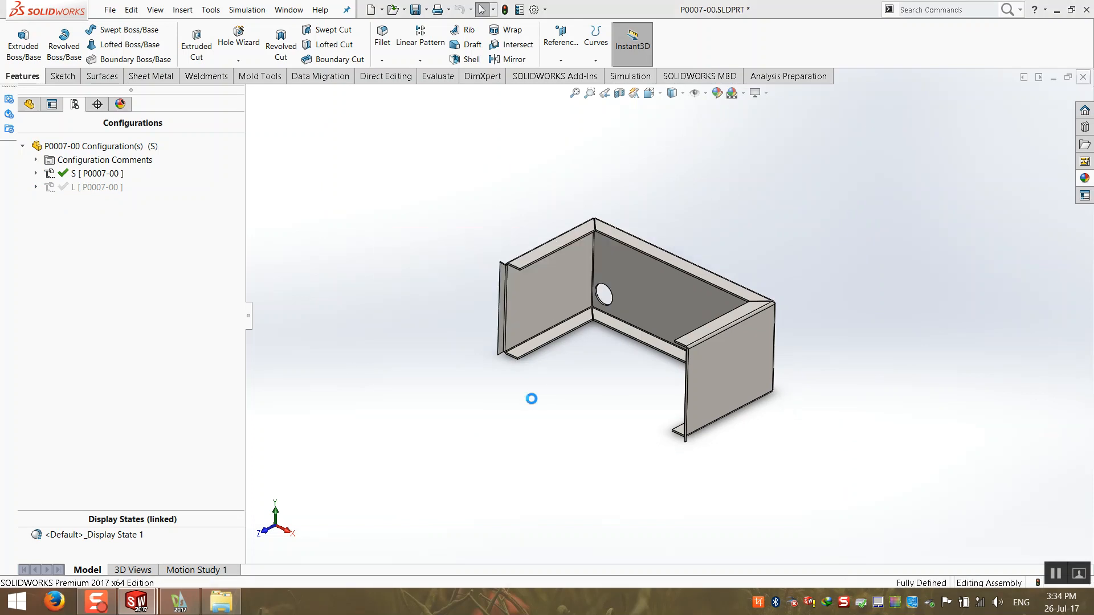
- Save the X0001-00 assembly in isometric view with a rebuild, and collapse the feature tree items
{"action": "key", "text": "f"}
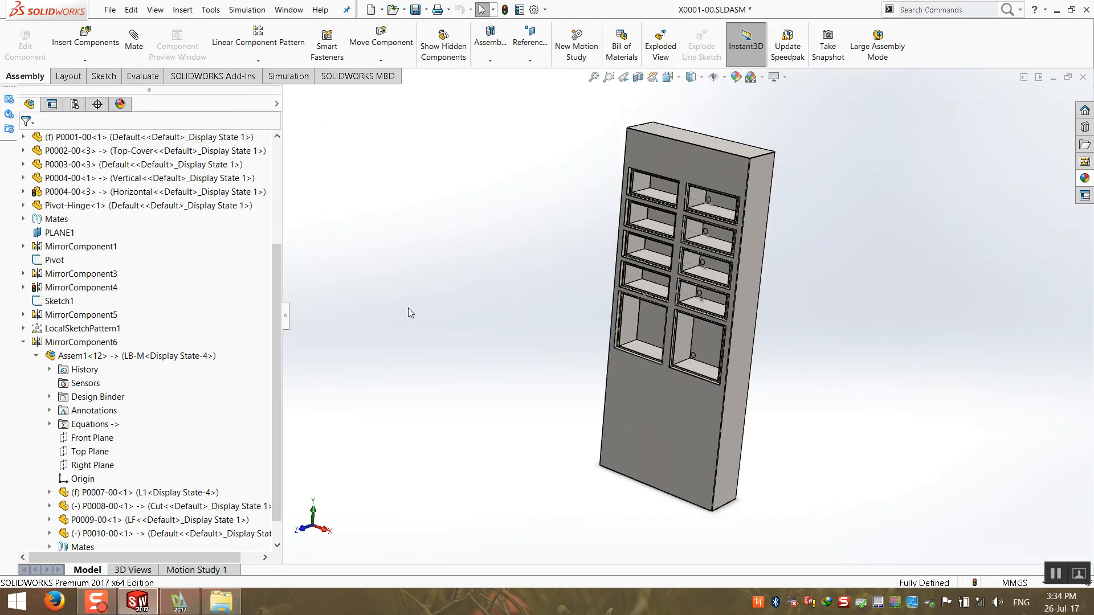
{"action": "key", "text": "ctrl+7"}
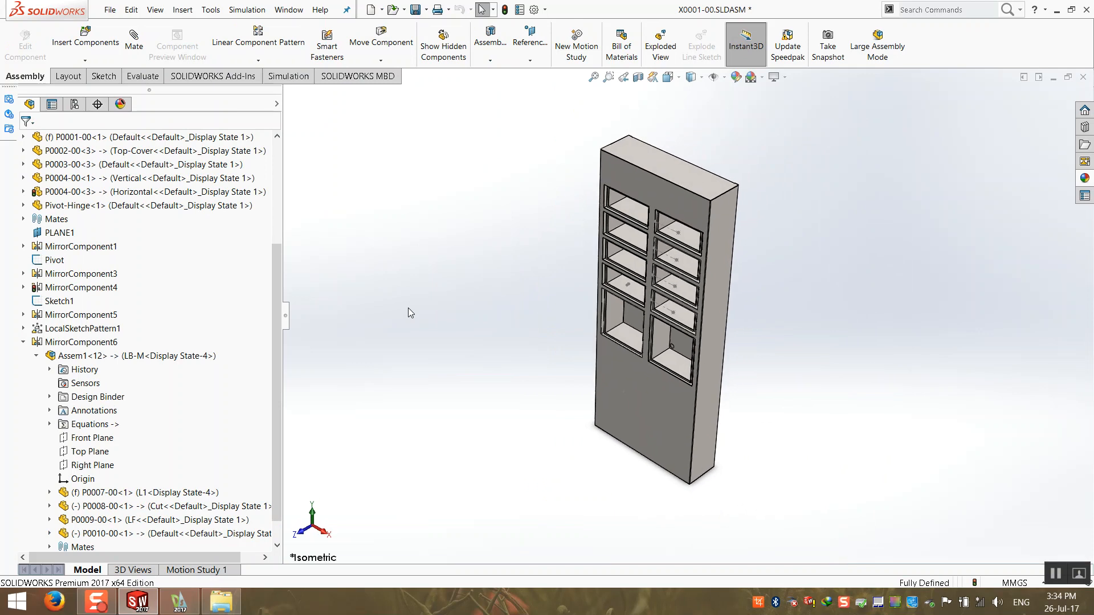
{"action": "key", "text": "ctrl+s"}
{"action": "left_click", "coordinate": [276, 234]}
{"action": "left_click", "coordinate": [464, 244]}
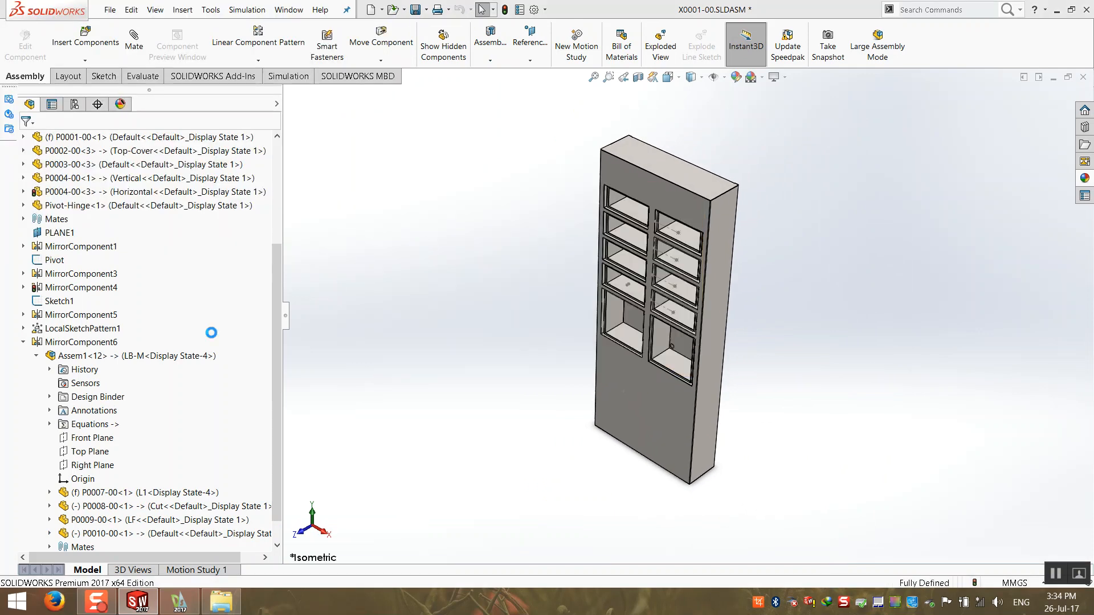
{"action": "right_click", "coordinate": [188, 296]}
{"action": "left_click", "coordinate": [216, 302]}
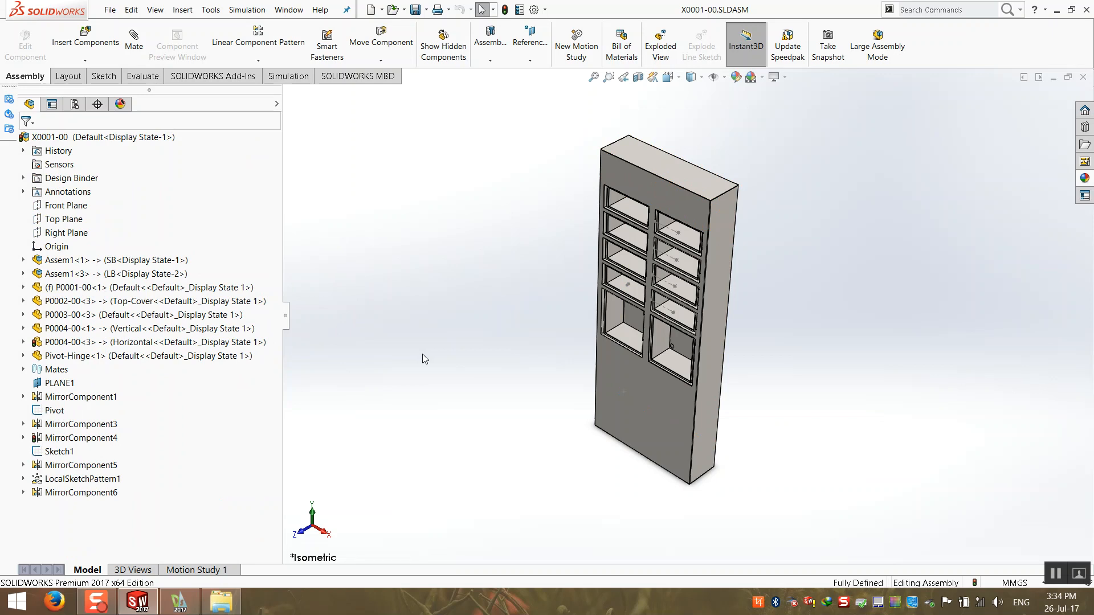
- Rename Sketch1 in the assembly's feature tree as Pattern
{"action": "left_click", "coordinate": [60, 451]}
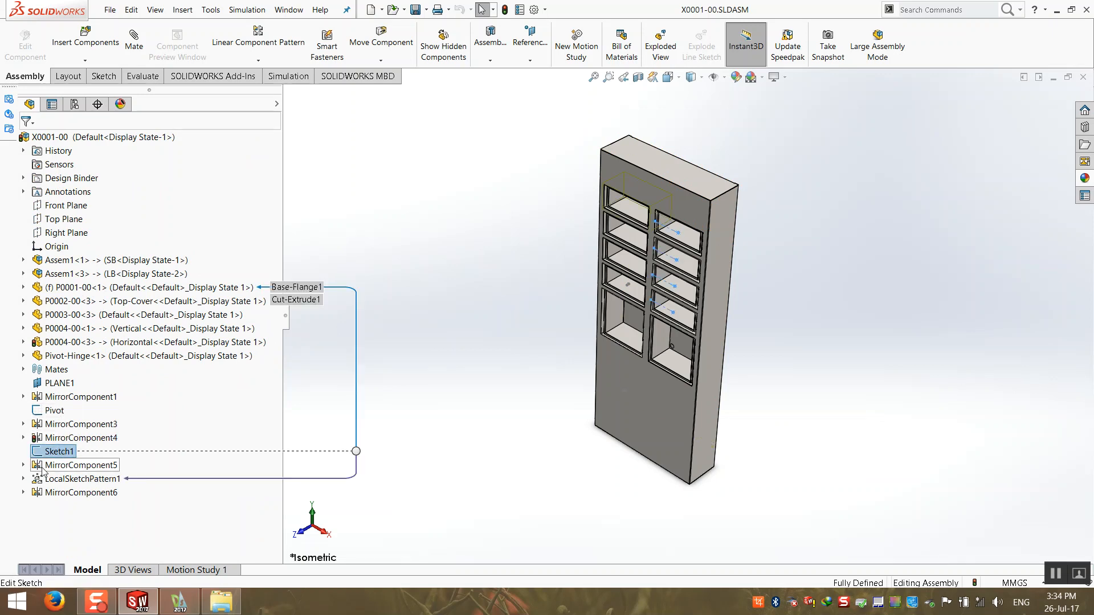
{"action": "left_click", "coordinate": [59, 452]}
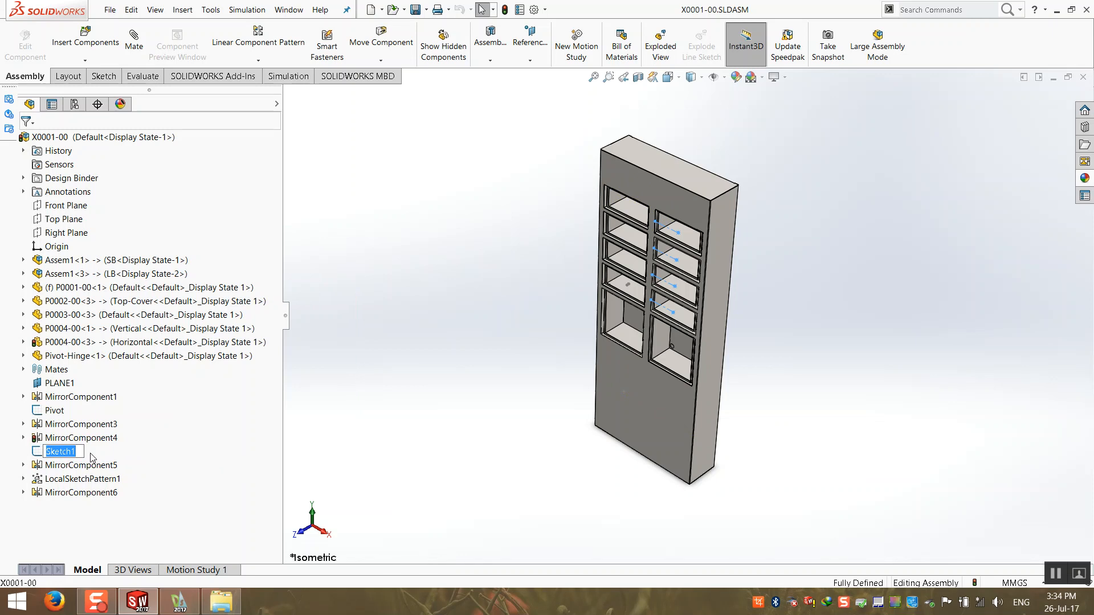
{"action": "type", "text": "Pattern"}
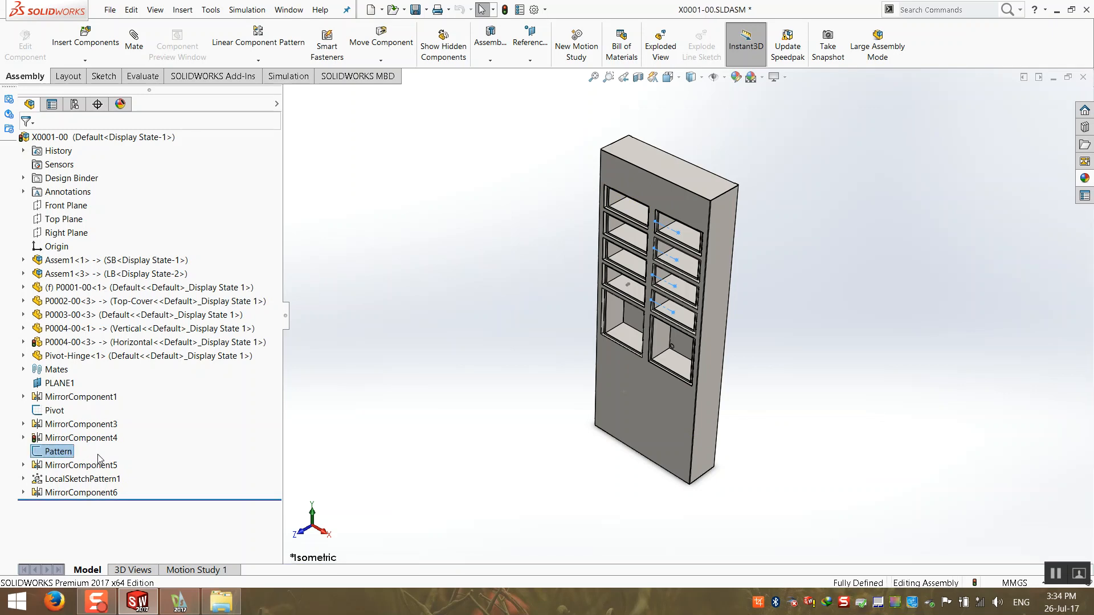
{"action": "left_click", "coordinate": [489, 262]}
- Hide the Pattern and Pivot sketches in the assembly
{"action": "right_click", "coordinate": [53, 454]}
{"action": "left_click", "coordinate": [63, 382]}
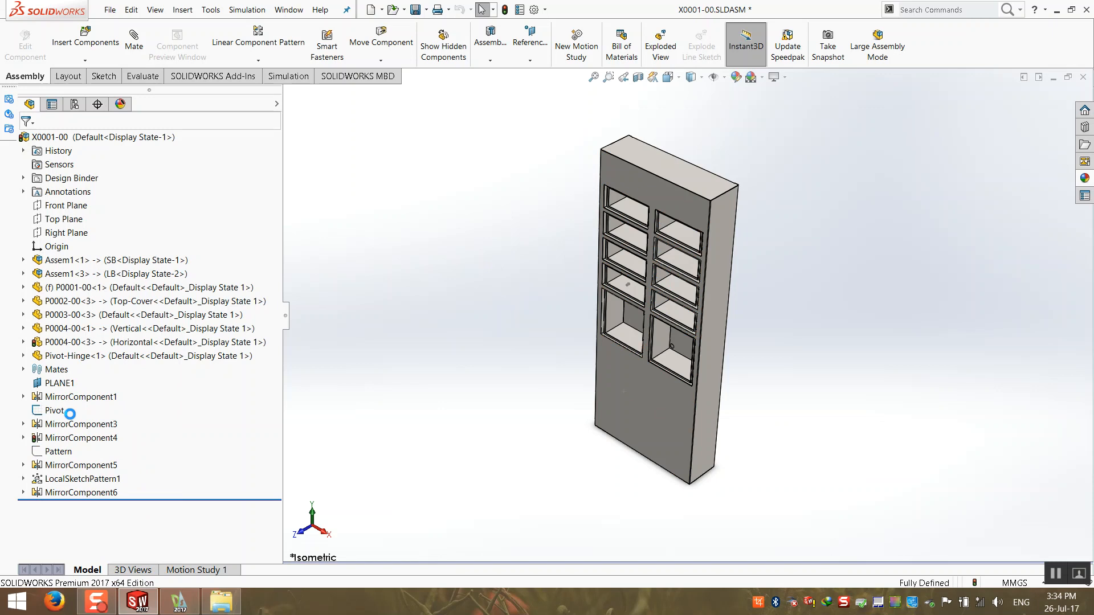
{"action": "right_click", "coordinate": [54, 412]}
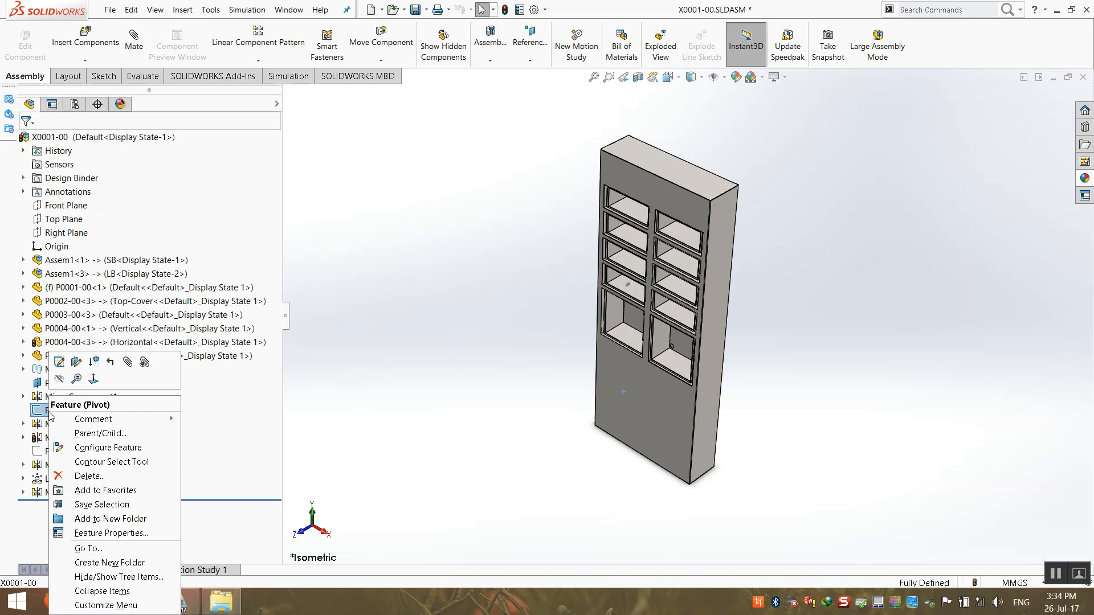
{"action": "left_click", "coordinate": [59, 380]}
- Rebuild, save and close the X0001-00 assembly, and switch to File Explorer to view the charging station folder's files
{"action": "key", "text": "ctrl+s"}
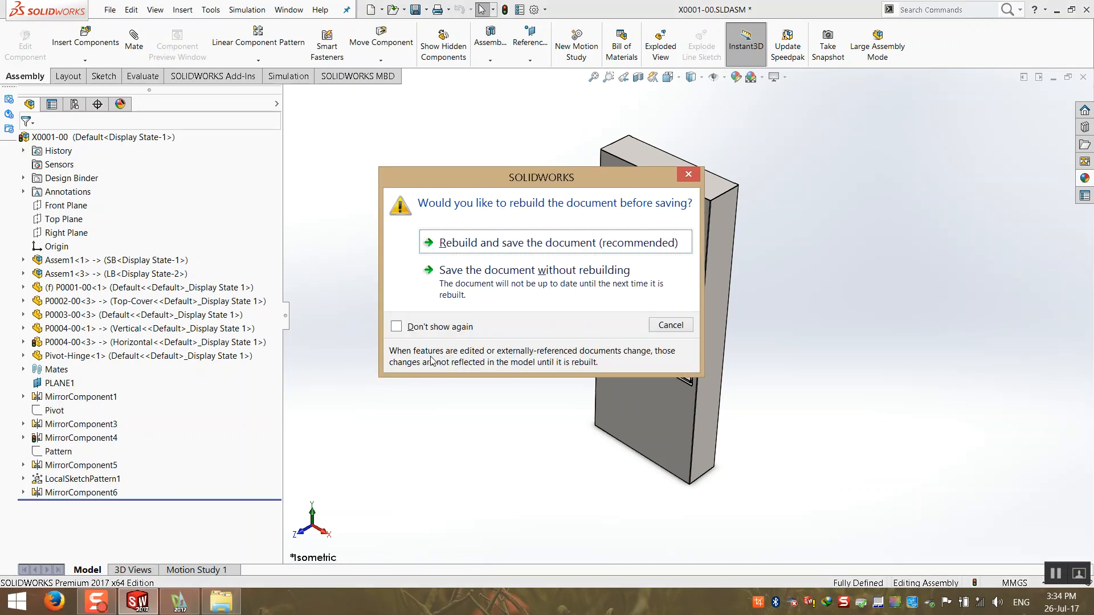
{"action": "left_click", "coordinate": [458, 255]}
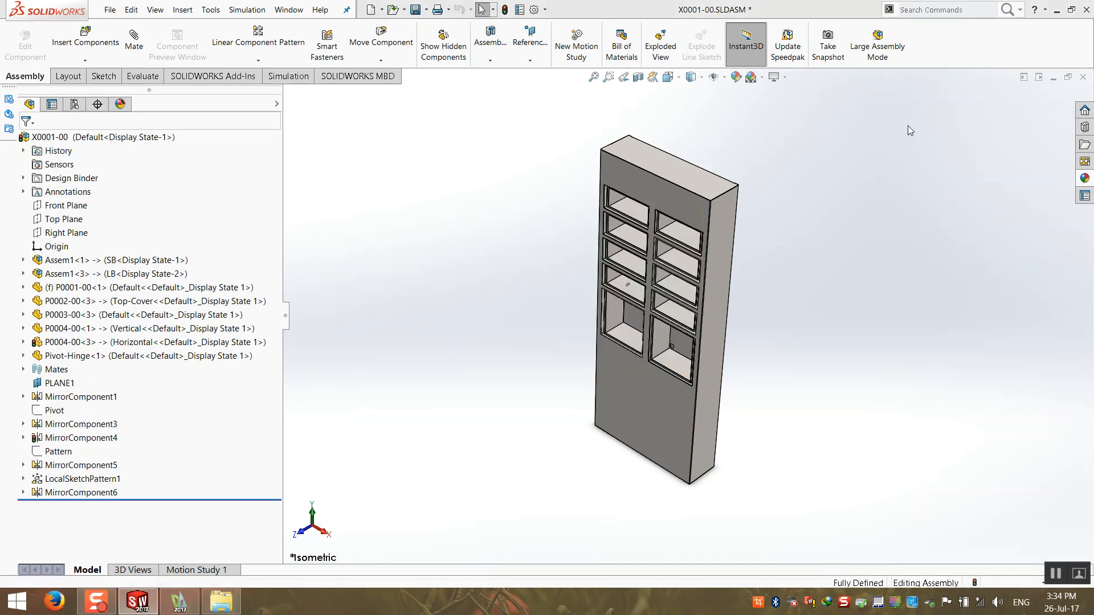
{"action": "left_click", "coordinate": [1083, 77]}
{"action": "left_click", "coordinate": [1058, 12]}
{"action": "left_click", "coordinate": [420, 337]}
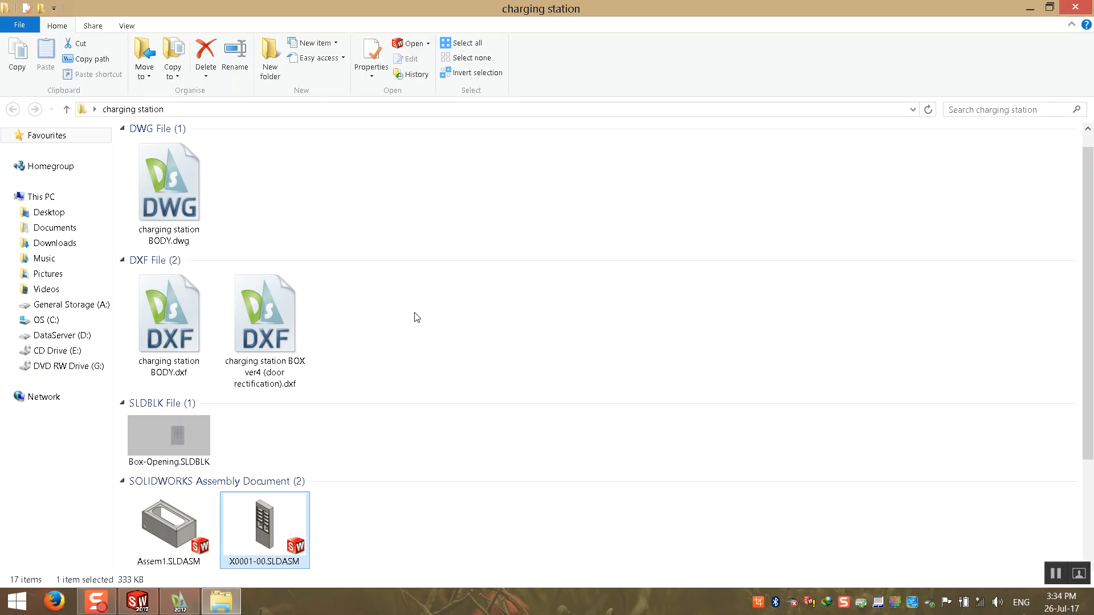
{"action": "scroll", "coordinate": [277, 581], "scroll_direction": "down", "scroll_amount": 3}
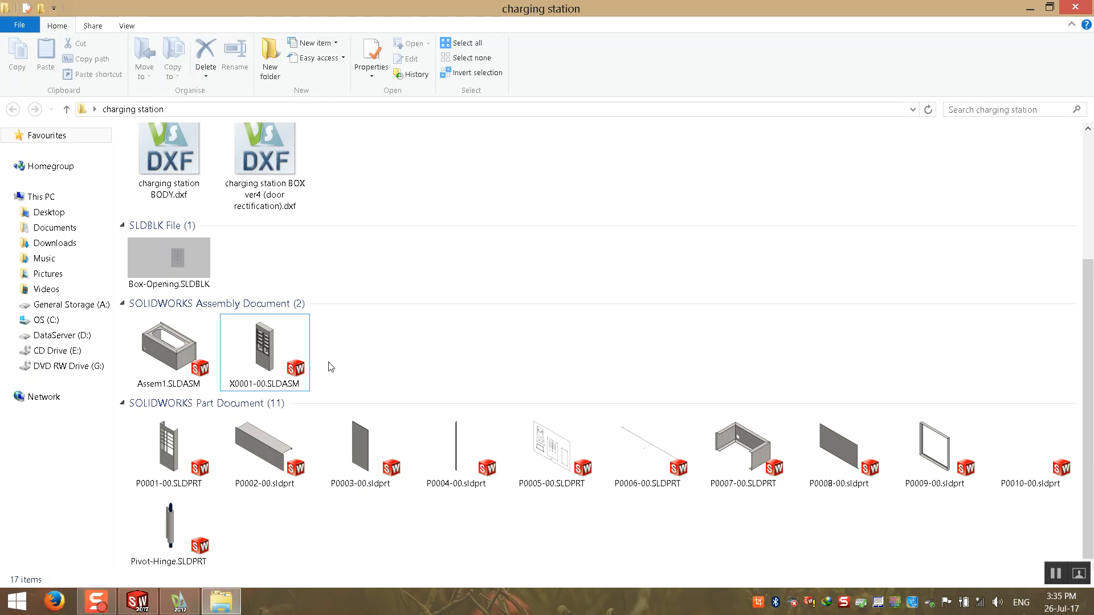
- Launch SOLIDWORKS Treehouse, minimize the folder window and move the Treehouse window to the middle of the desktop
{"action": "key", "text": "super"}
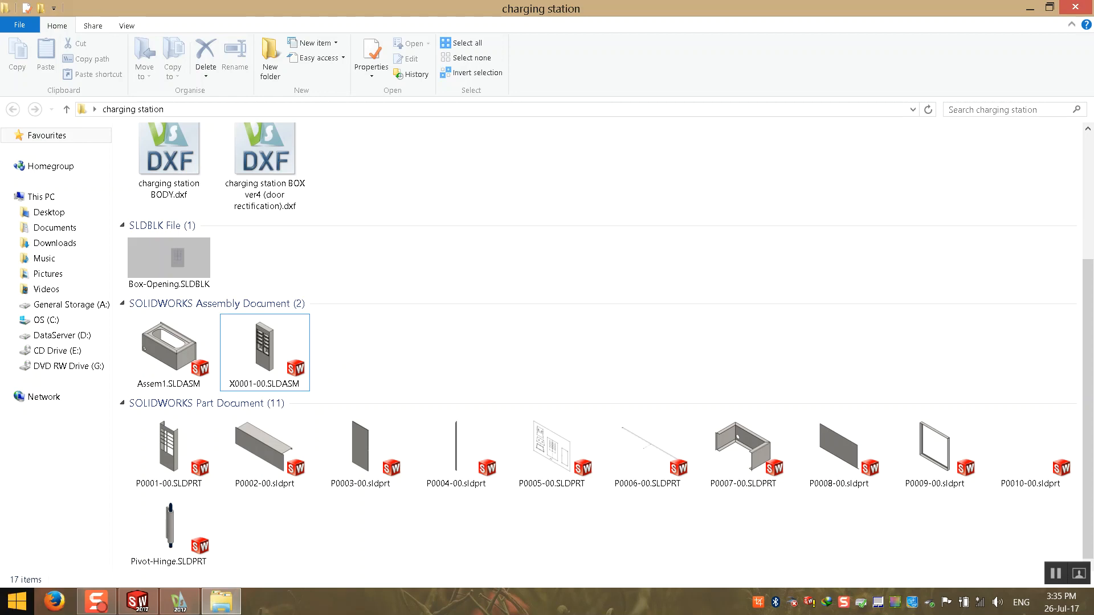
{"action": "left_click", "coordinate": [7, 603]}
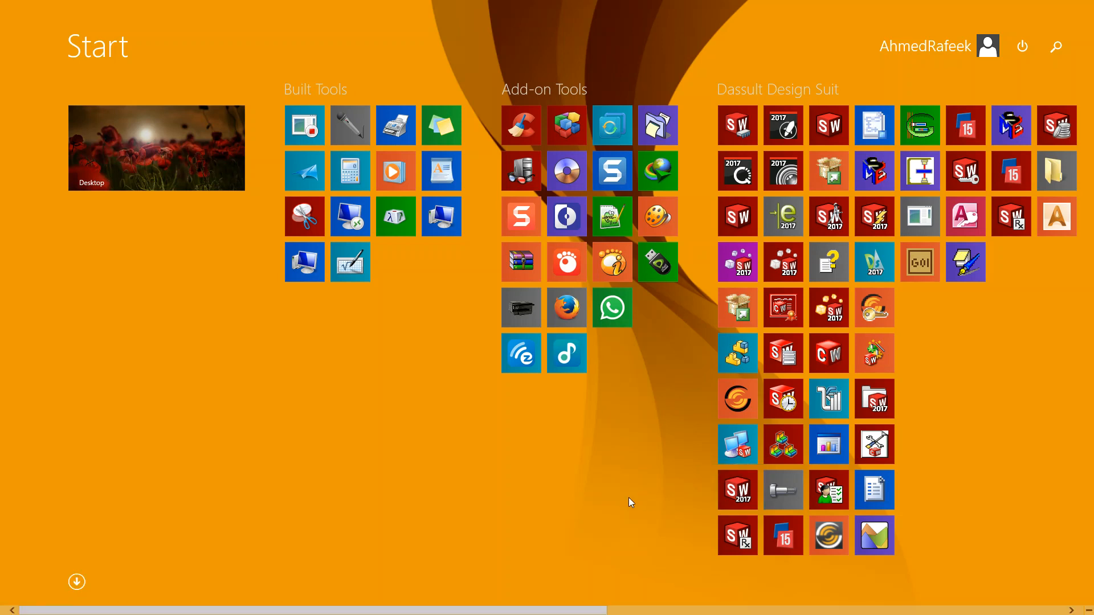
{"action": "left_click", "coordinate": [738, 357]}
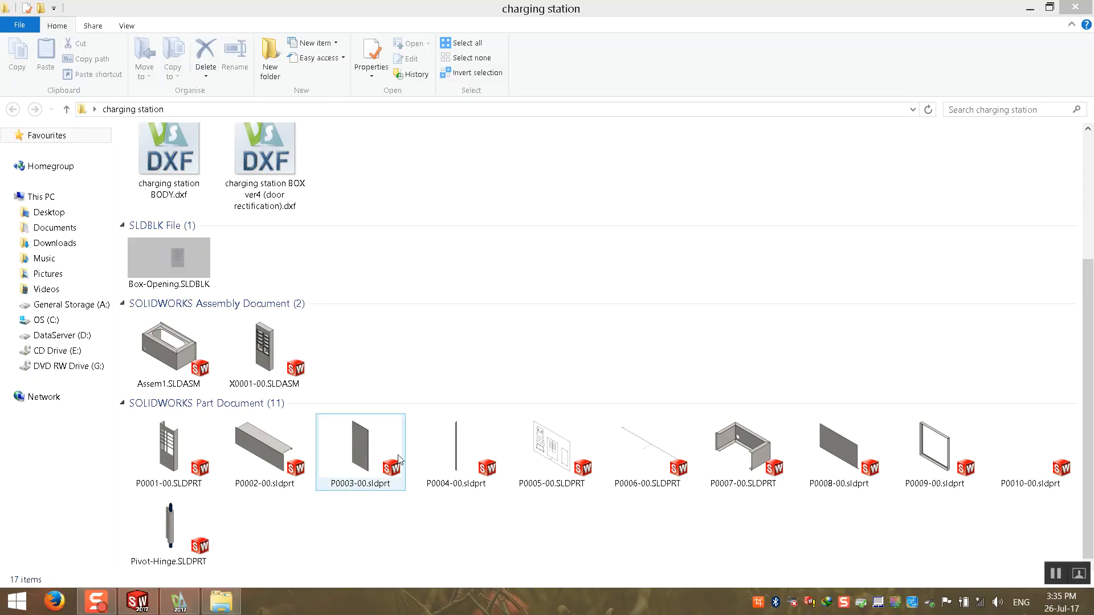
{"action": "left_click", "coordinate": [1030, 8]}
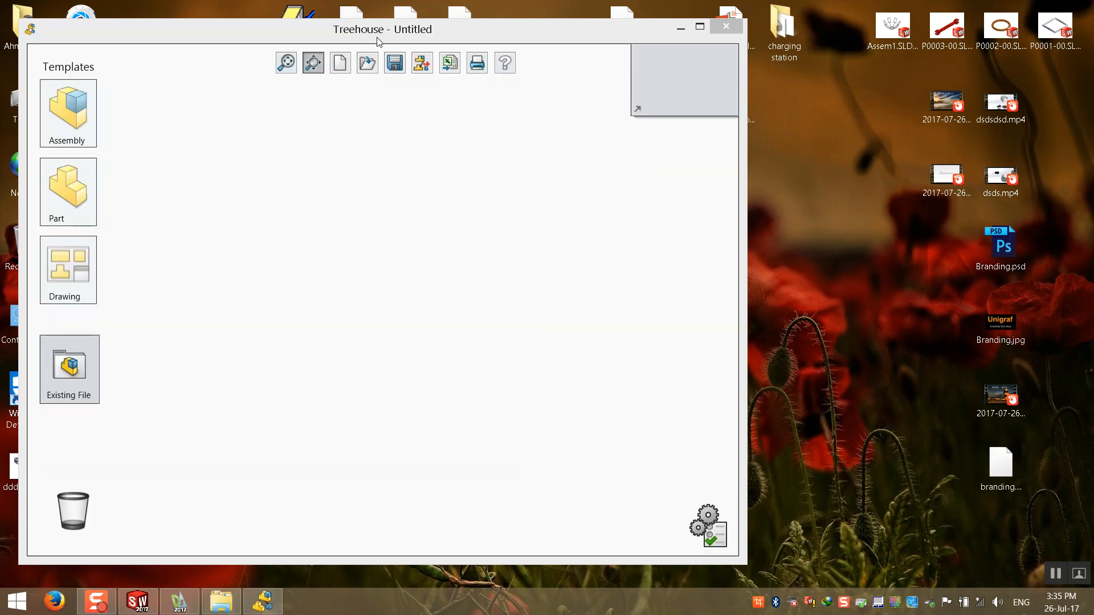
{"action": "left_click_drag", "start_coordinate": [455, 28], "coordinate": [584, 30]}
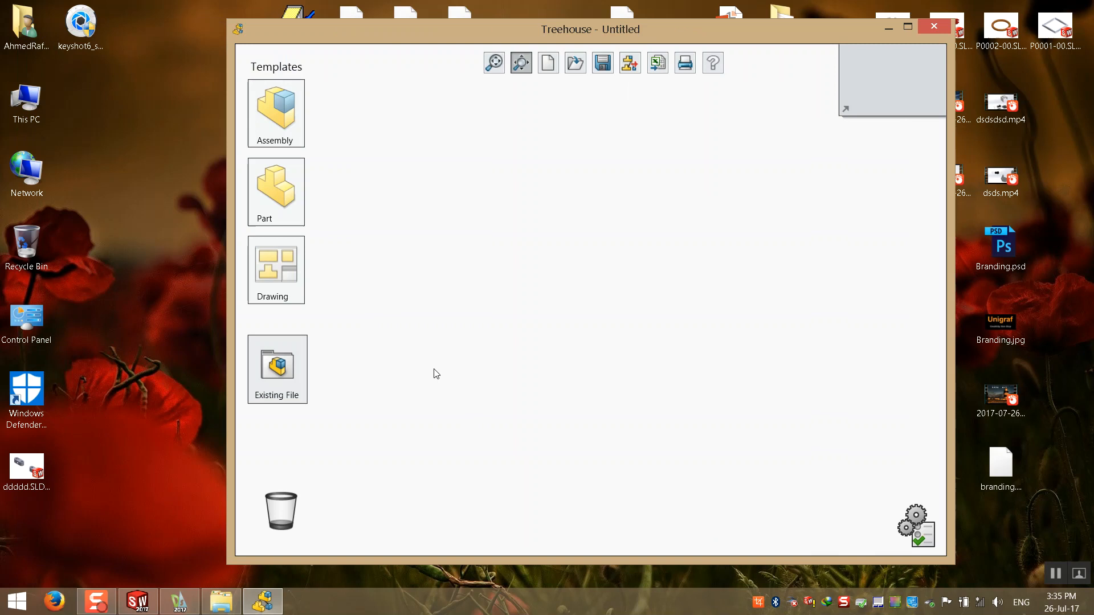
{"action": "left_click", "coordinate": [575, 73]}
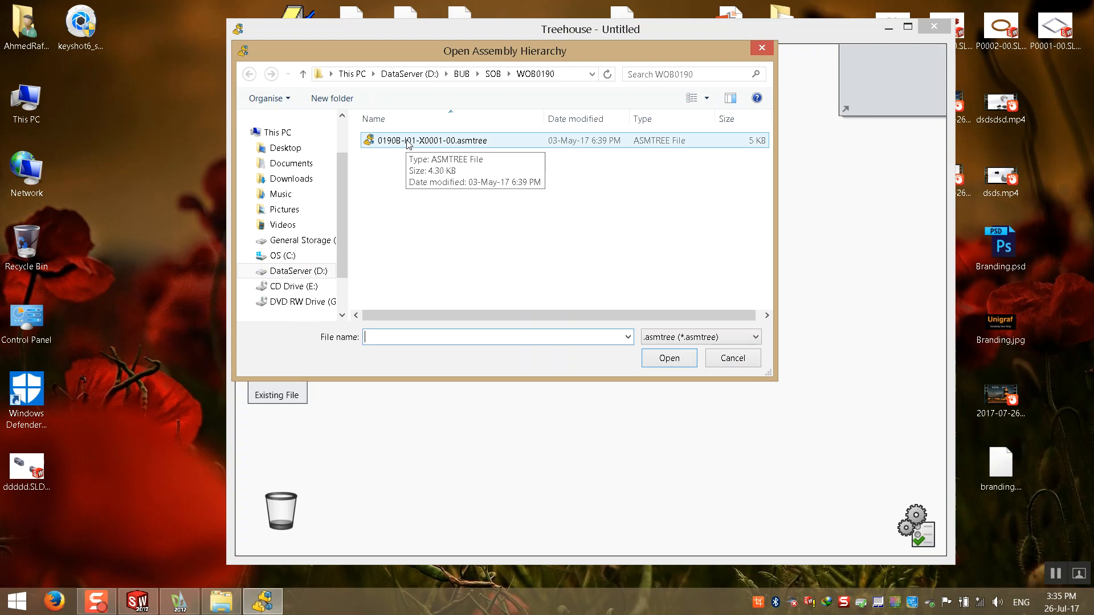
{"action": "left_click", "coordinate": [409, 73]}
{"action": "left_click", "coordinate": [352, 75]}
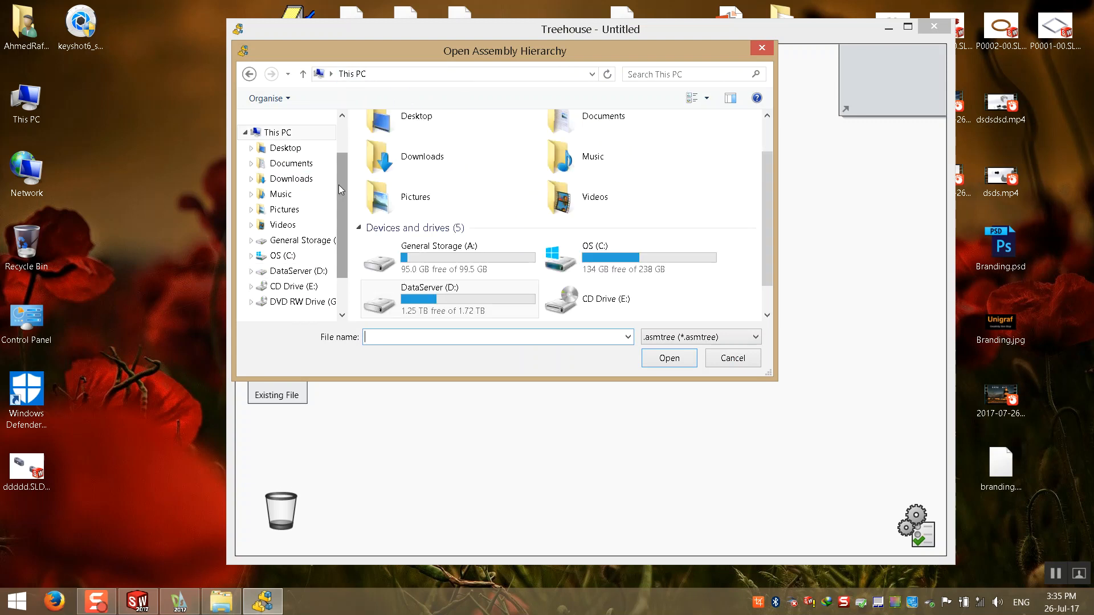
{"action": "left_click", "coordinate": [286, 150]}
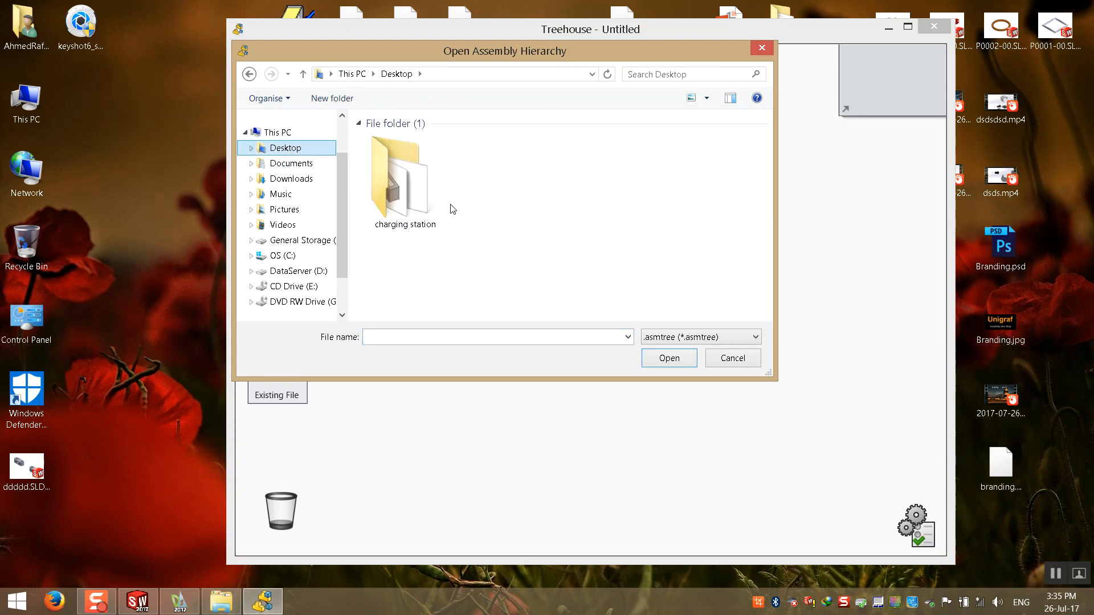
{"action": "double_click", "coordinate": [402, 197]}
{"action": "left_click", "coordinate": [734, 345]}
{"action": "left_click", "coordinate": [732, 349]}
{"action": "left_click", "coordinate": [733, 357]}
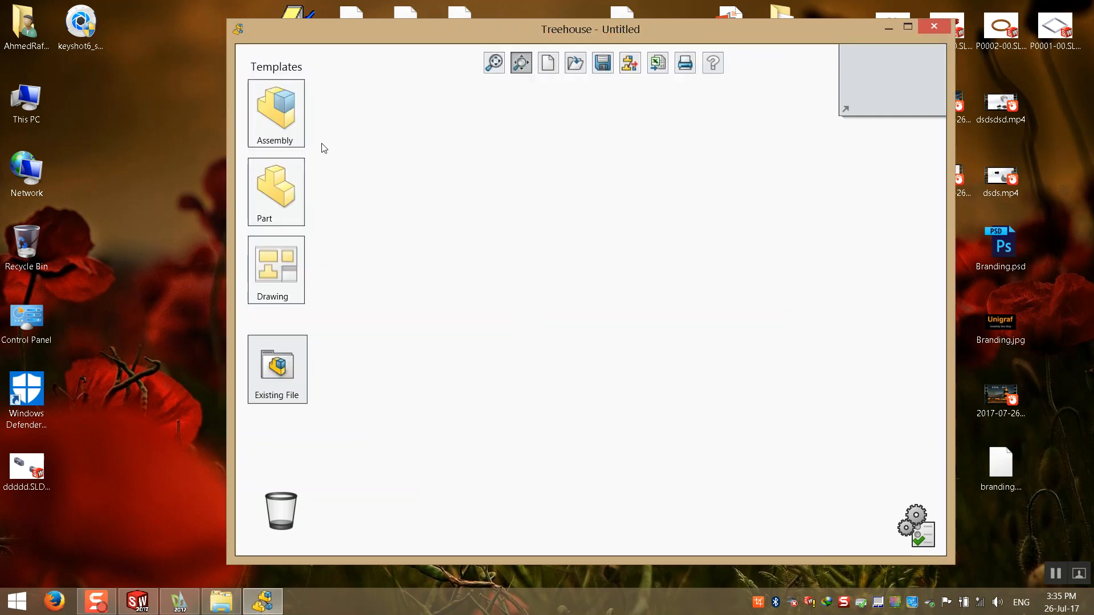
- Load the existing assembly X0001-00.SLDASM from the desktop's charging station folder into Treehouse
{"action": "left_click", "coordinate": [276, 369]}
{"action": "left_click", "coordinate": [303, 217]}
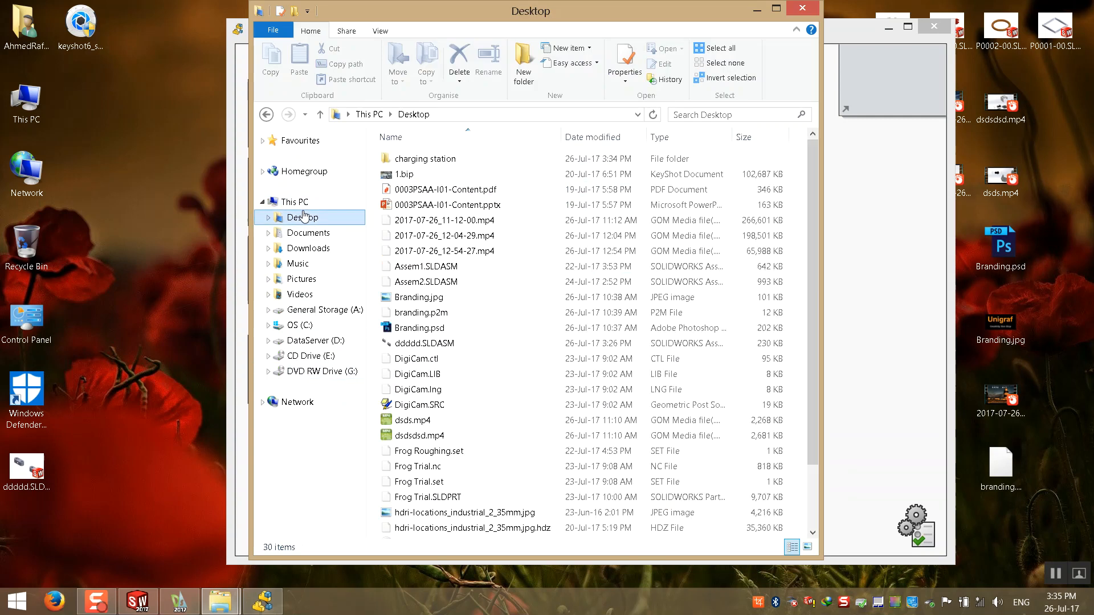
{"action": "double_click", "coordinate": [425, 159]}
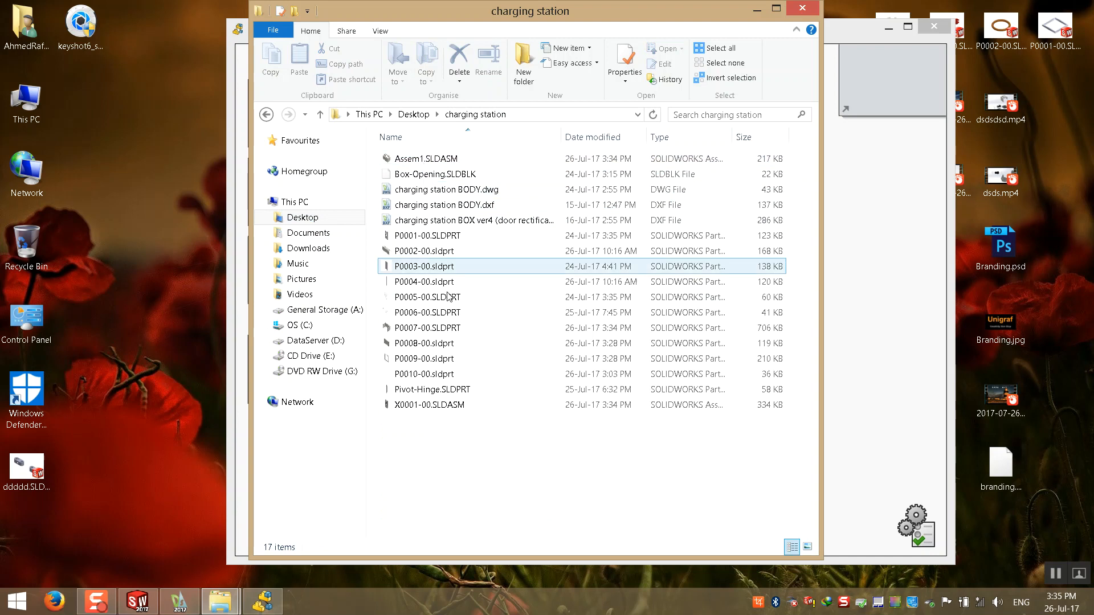
{"action": "double_click", "coordinate": [439, 405]}
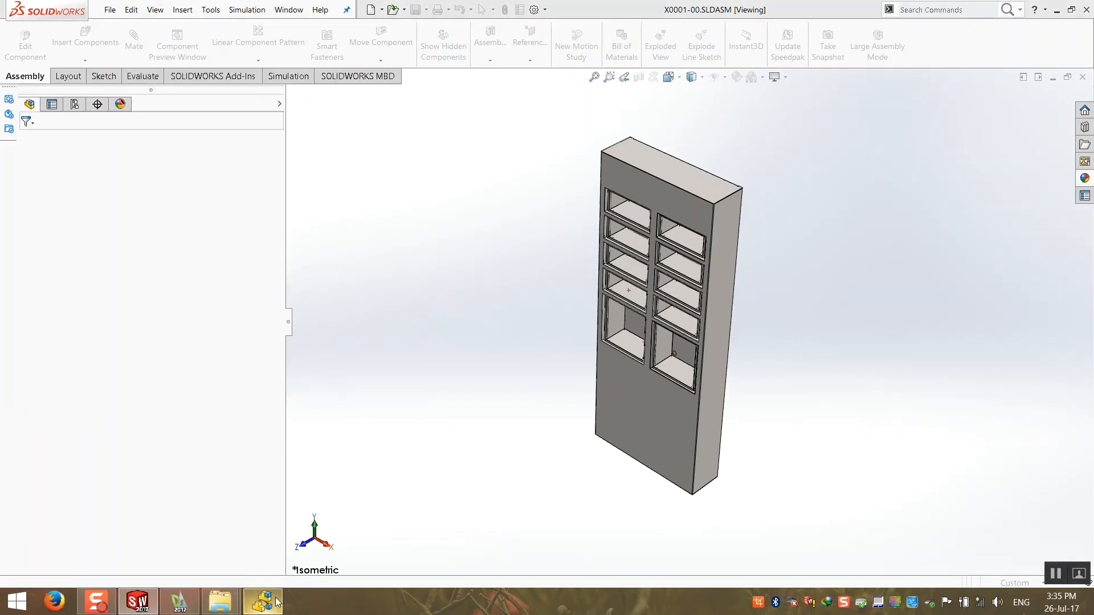
{"action": "left_click", "coordinate": [592, 315]}
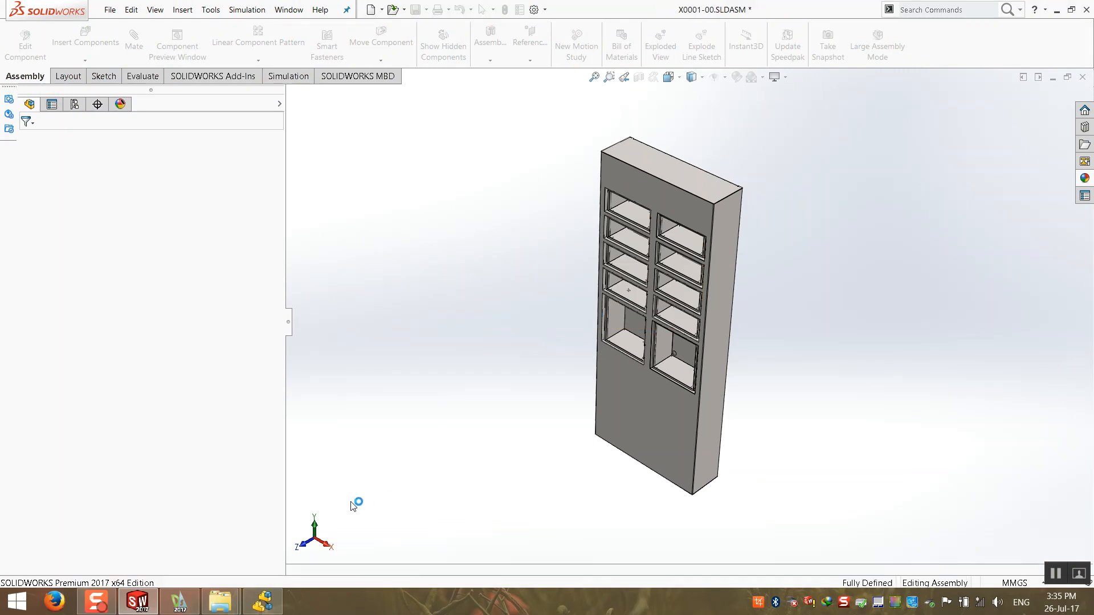
{"action": "left_click", "coordinate": [262, 604]}
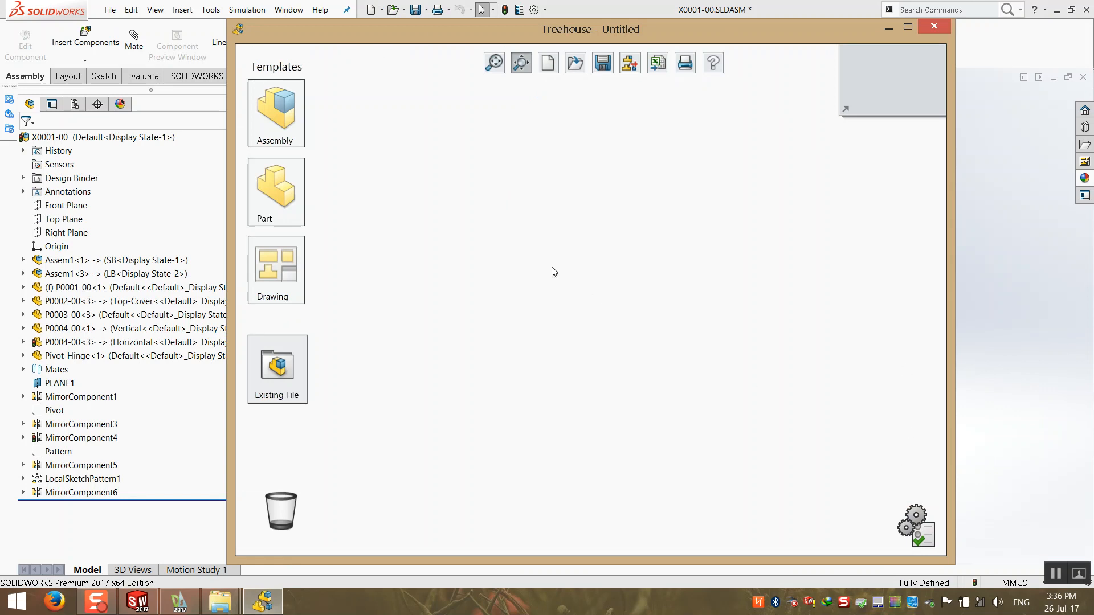
- Switch to SOLIDWORKS to rebuild the X0001-00 assembly, and return to Treehouse
{"action": "left_click", "coordinate": [651, 5]}
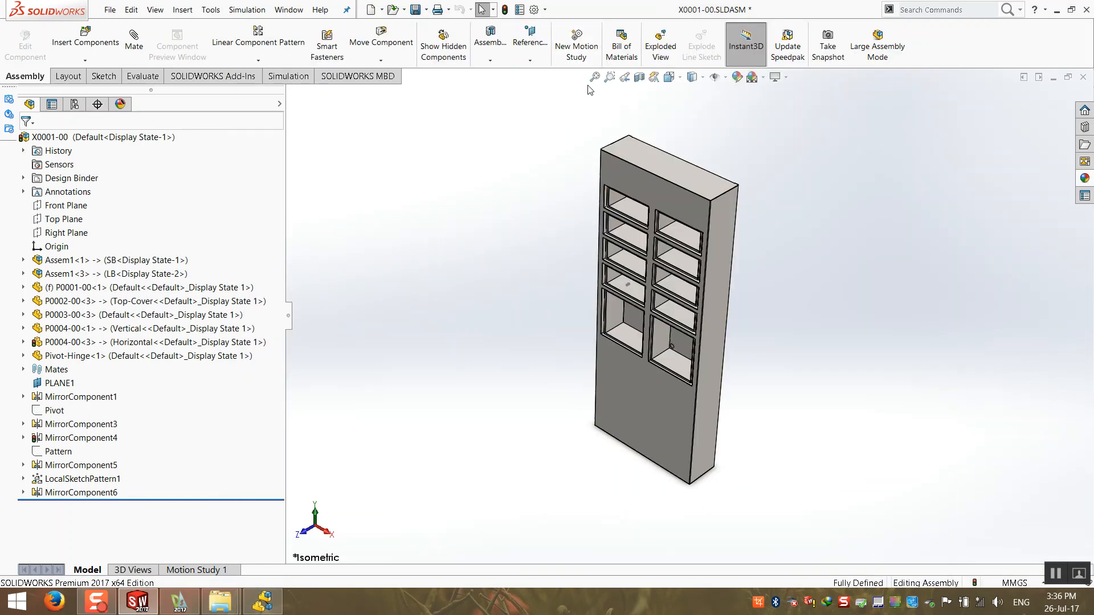
{"action": "left_click", "coordinate": [505, 13]}
{"action": "left_click", "coordinate": [265, 604]}
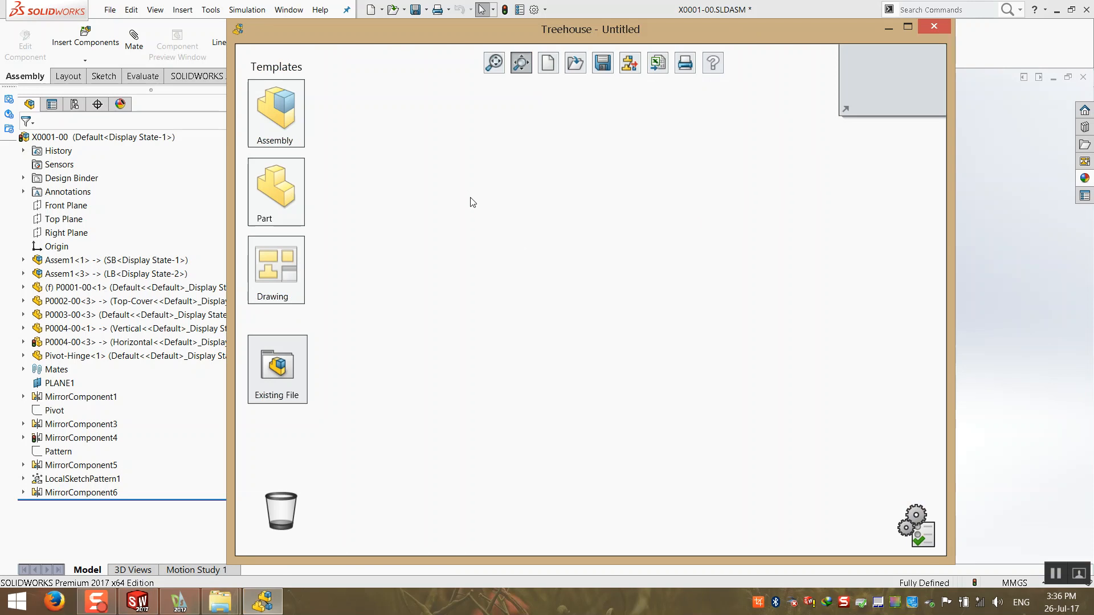
- Try to load X0001-00.SLDASM from the desktop's charging station folder into Treehouse as an existing file, and cancel opening a saved hierarchy
{"action": "left_click", "coordinate": [296, 368]}
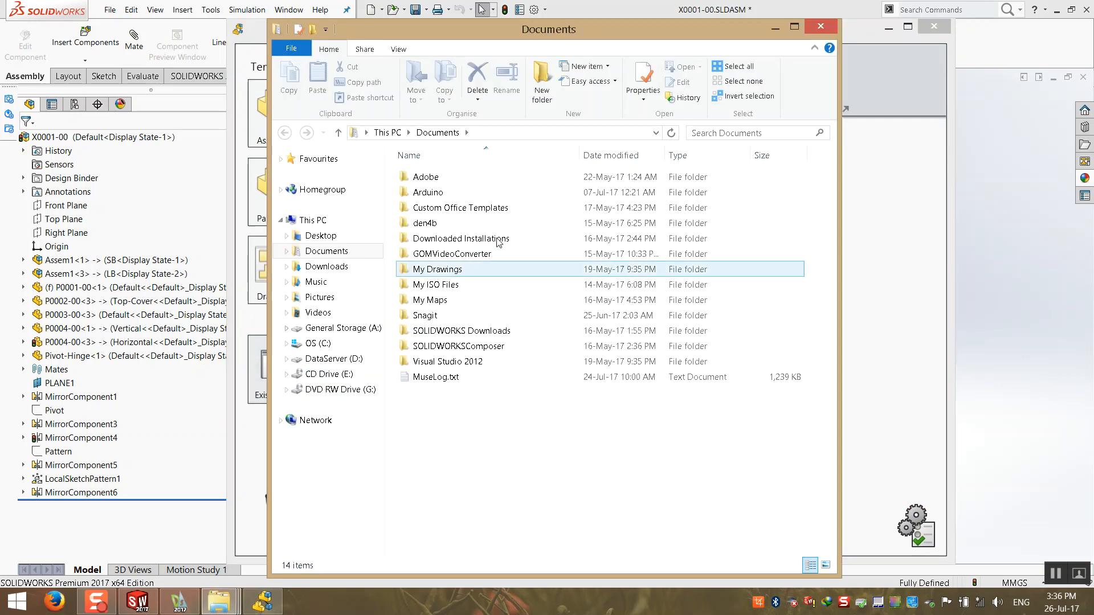
{"action": "left_click", "coordinate": [342, 236]}
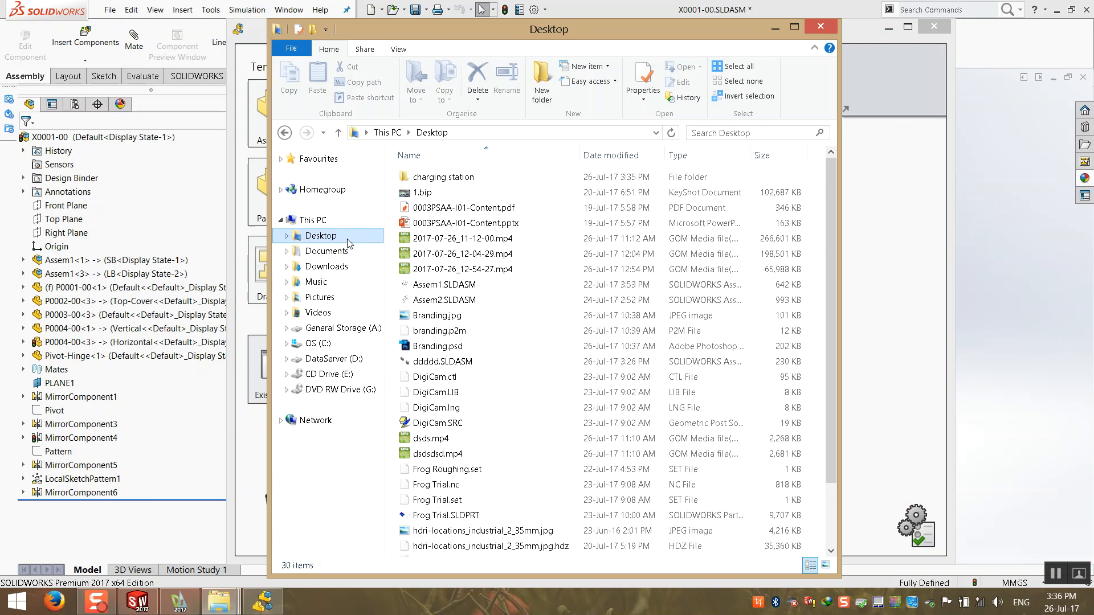
{"action": "double_click", "coordinate": [450, 177]}
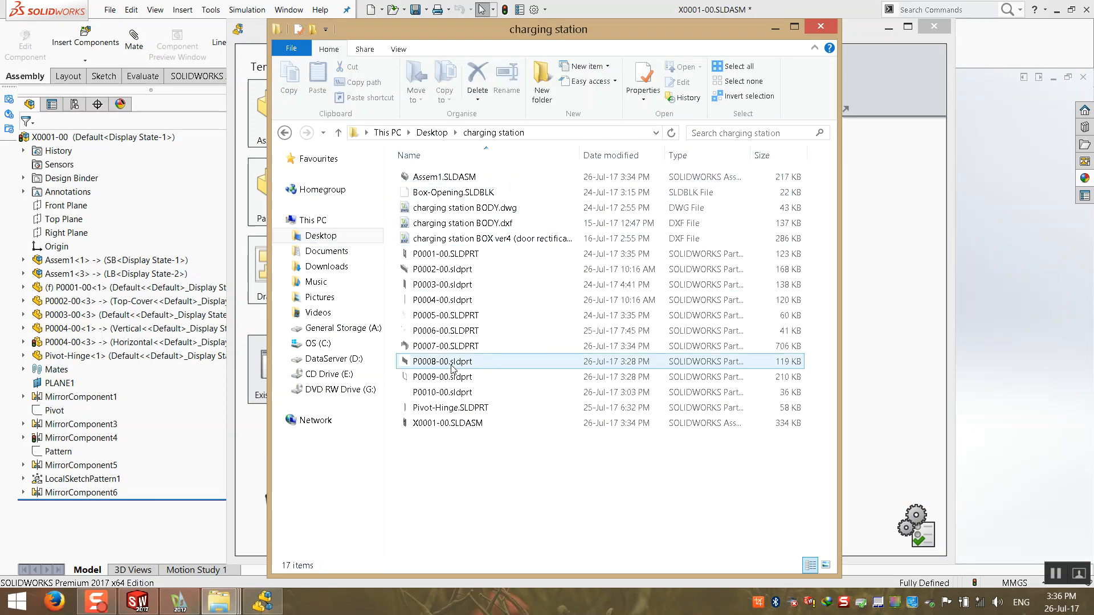
{"action": "double_click", "coordinate": [456, 424]}
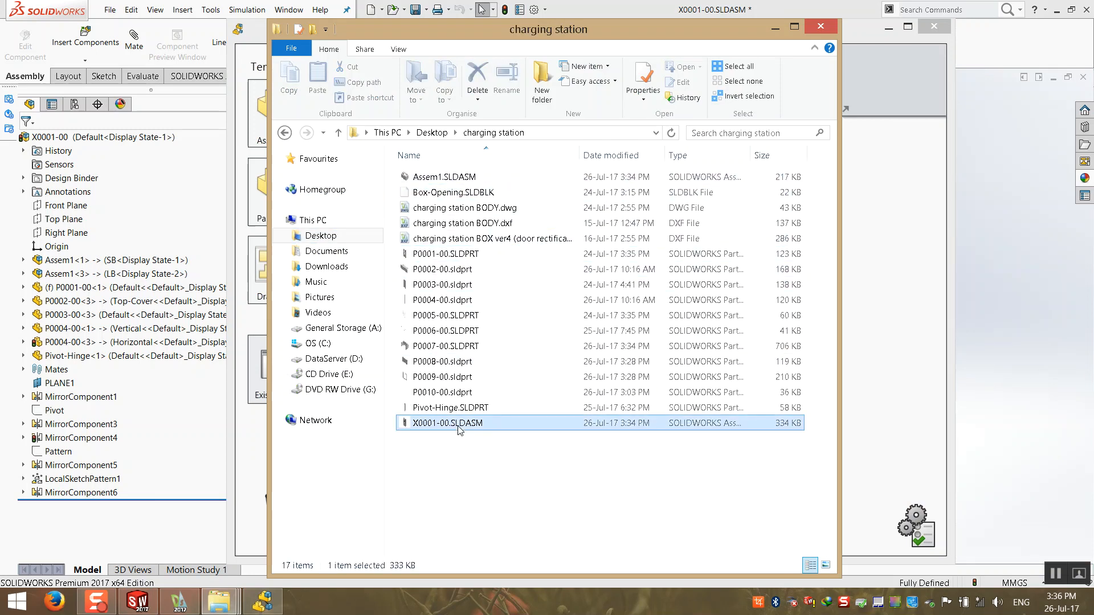
{"action": "left_click", "coordinate": [263, 601]}
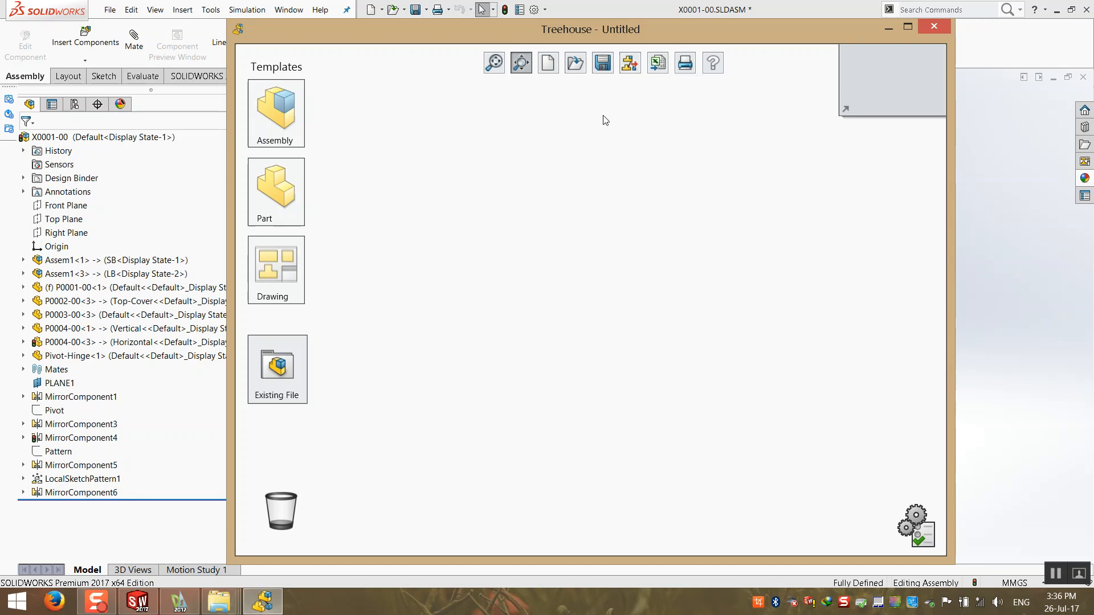
{"action": "left_click", "coordinate": [575, 64]}
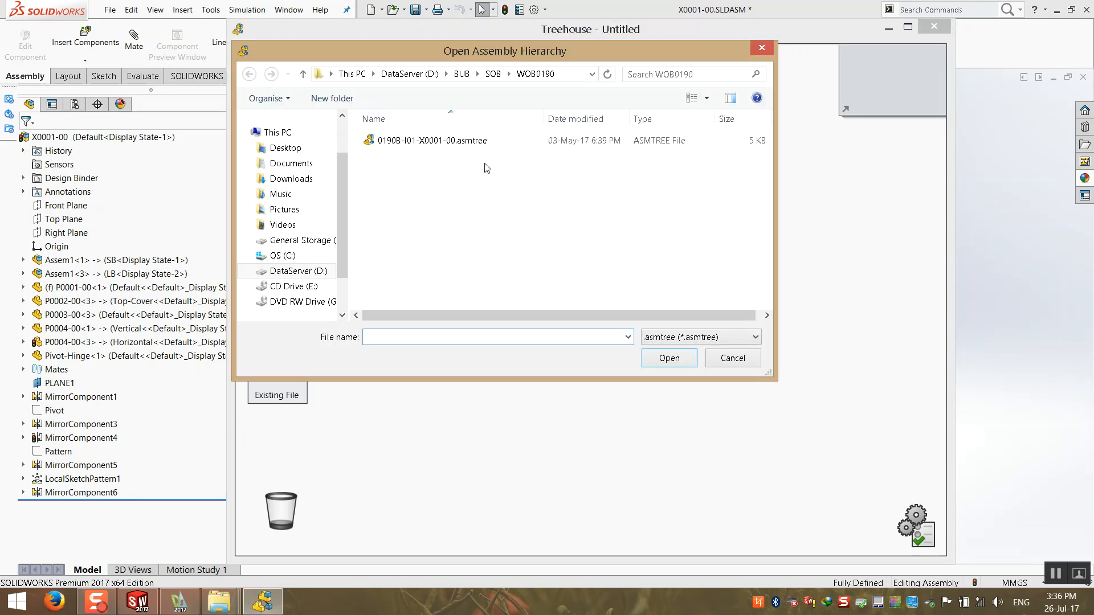
{"action": "left_click", "coordinate": [732, 358]}
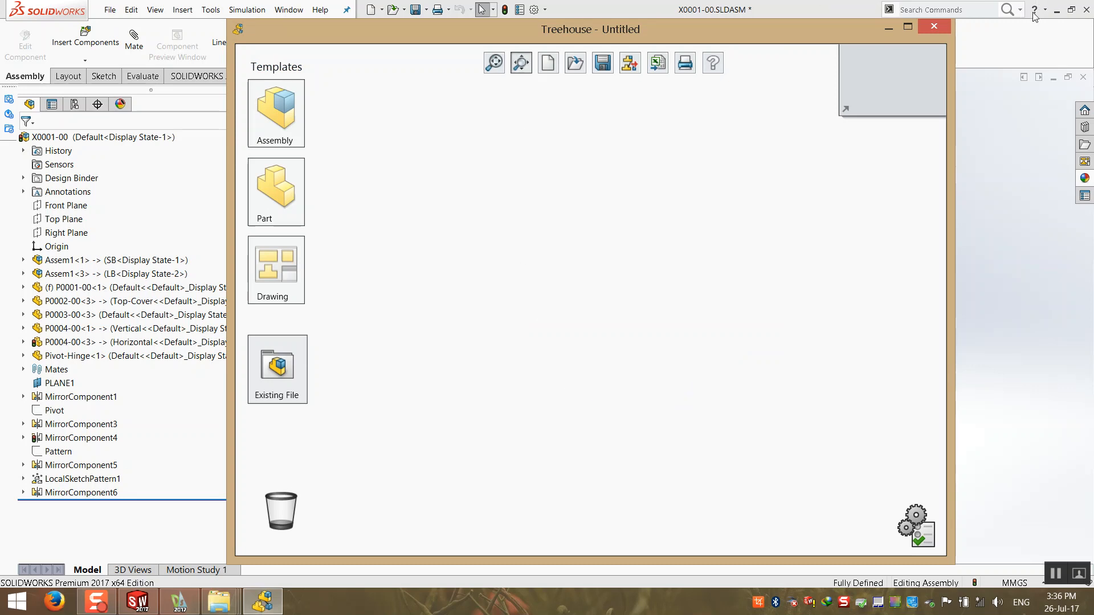
- Minimize SOLIDWORKS, import X0001-00.SLDASM from the charging station folder window into Treehouse, and maximize the Treehouse window
{"action": "left_click", "coordinate": [1056, 11]}
{"action": "left_click_drag", "start_coordinate": [706, 38], "coordinate": [435, 226]}
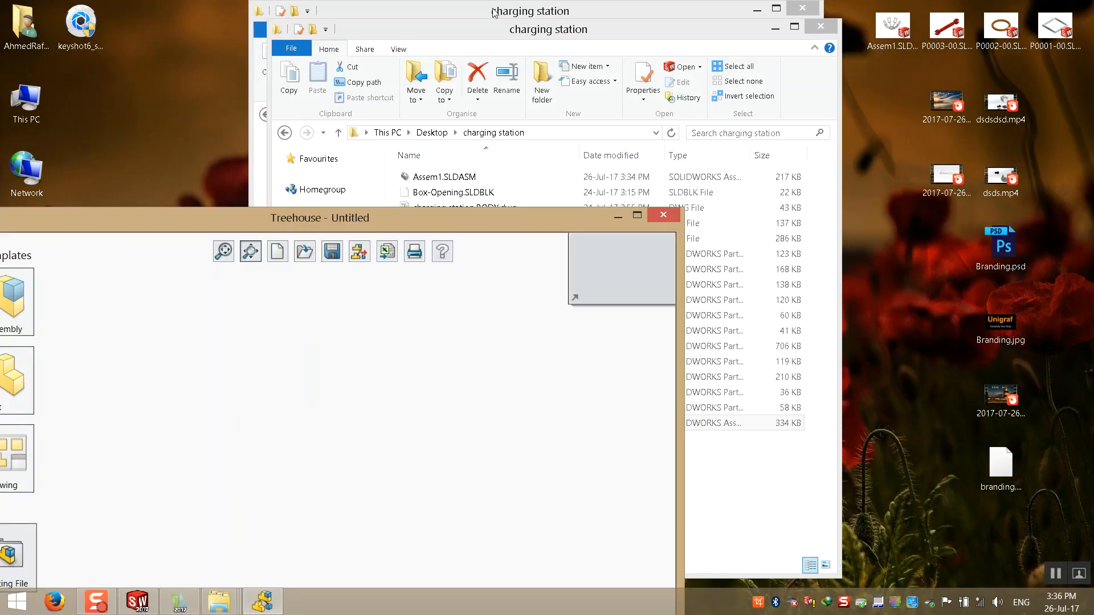
{"action": "left_click", "coordinate": [557, 25]}
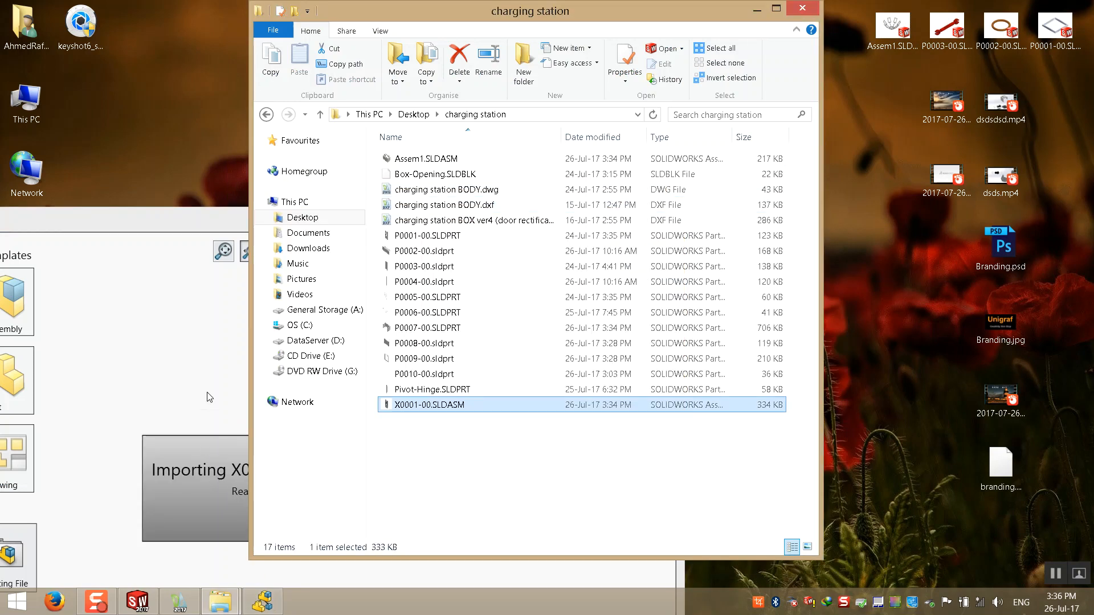
{"action": "left_click_drag", "start_coordinate": [205, 210], "coordinate": [639, 90]}
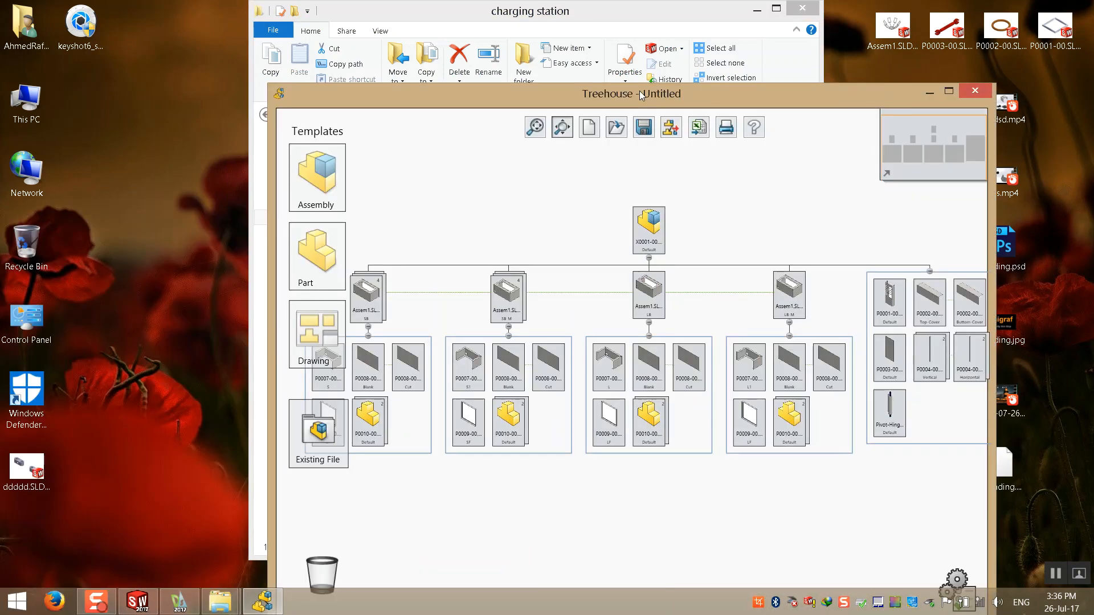
{"action": "double_click", "coordinate": [639, 90]}
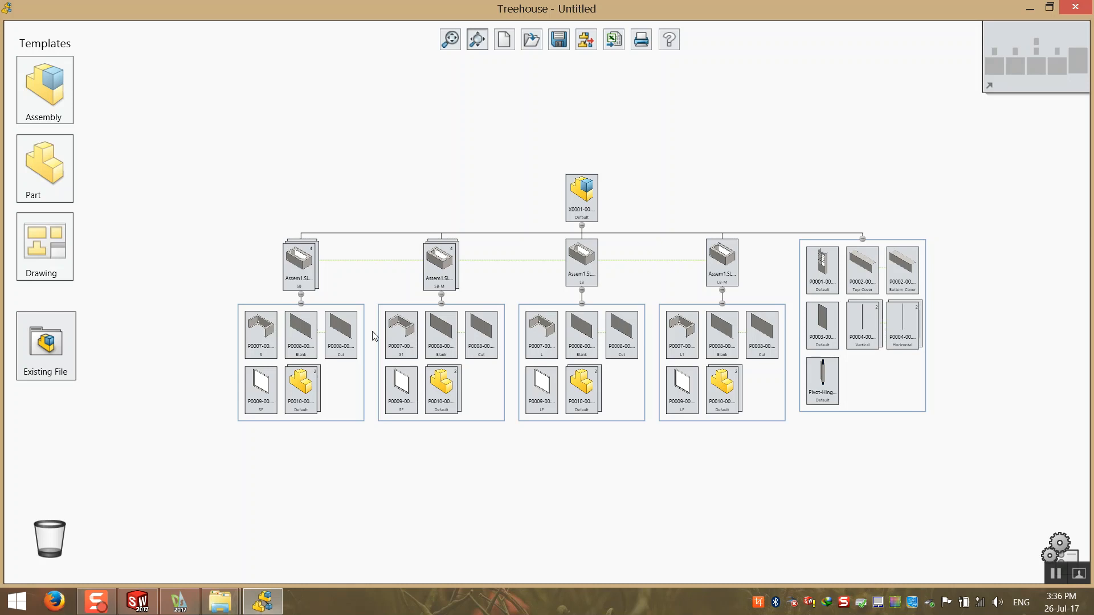
- Examine the overall X0001-00 hierarchy, from the top assembly down to the Assem1 subassemblies and the directly placed parts
{"action": "scroll", "coordinate": [374, 336], "scroll_direction": "up", "scroll_amount": 3}
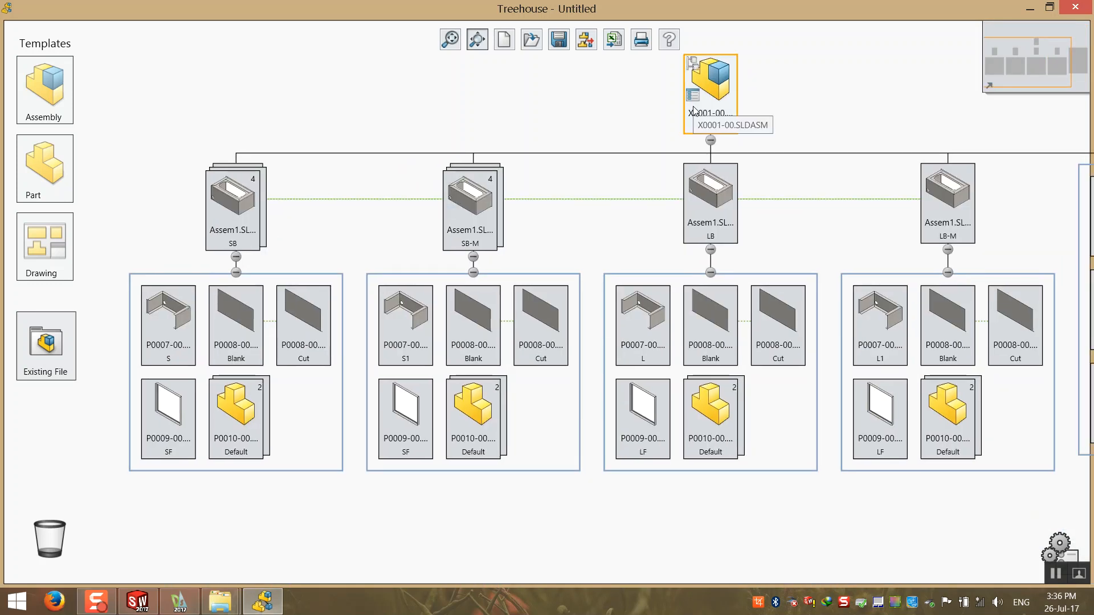
{"action": "scroll", "coordinate": [694, 110], "scroll_direction": "down", "scroll_amount": 3}
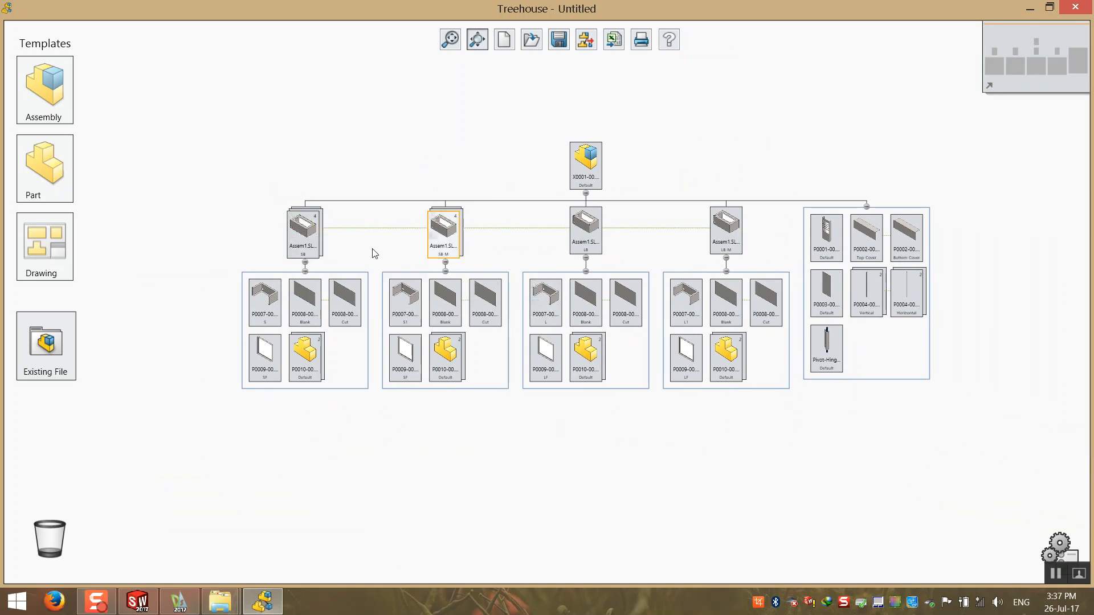
{"action": "scroll", "coordinate": [365, 247], "scroll_direction": "up", "scroll_amount": 2}
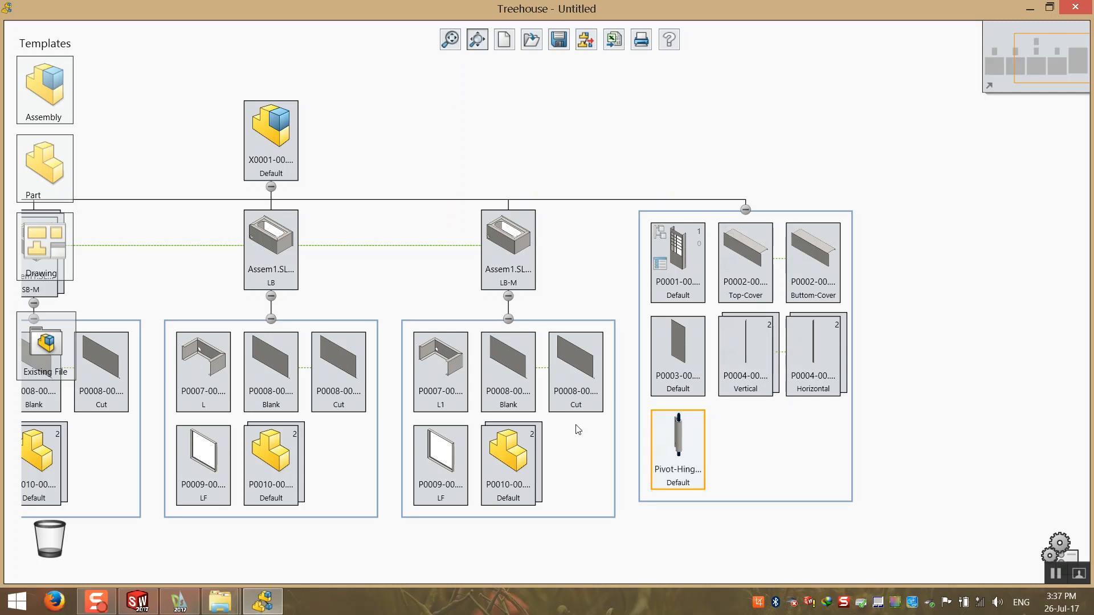
{"action": "scroll", "coordinate": [425, 418], "scroll_direction": "down", "scroll_amount": 3}
{"action": "middle_click_drag", "start_coordinate": [283, 403], "coordinate": [420, 352]}
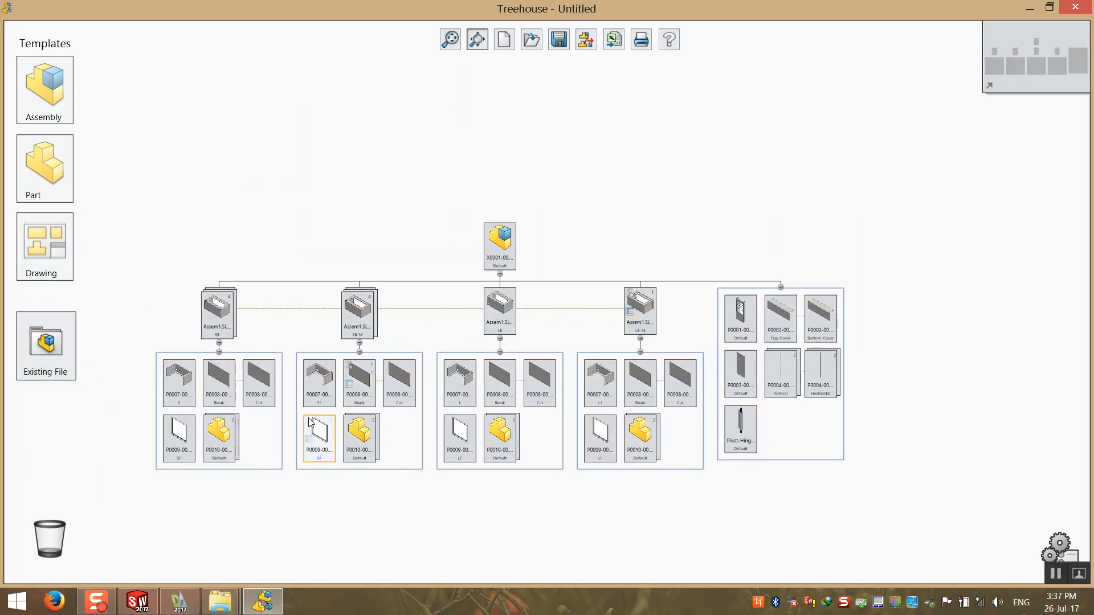
- Examine the parts and configurations under the SB, SB-M and LB versions of Assem1 in the hierarchy
{"action": "left_click", "coordinate": [320, 387]}
{"action": "scroll", "coordinate": [257, 396], "scroll_direction": "up", "scroll_amount": 2}
{"action": "left_click", "coordinate": [228, 427]}
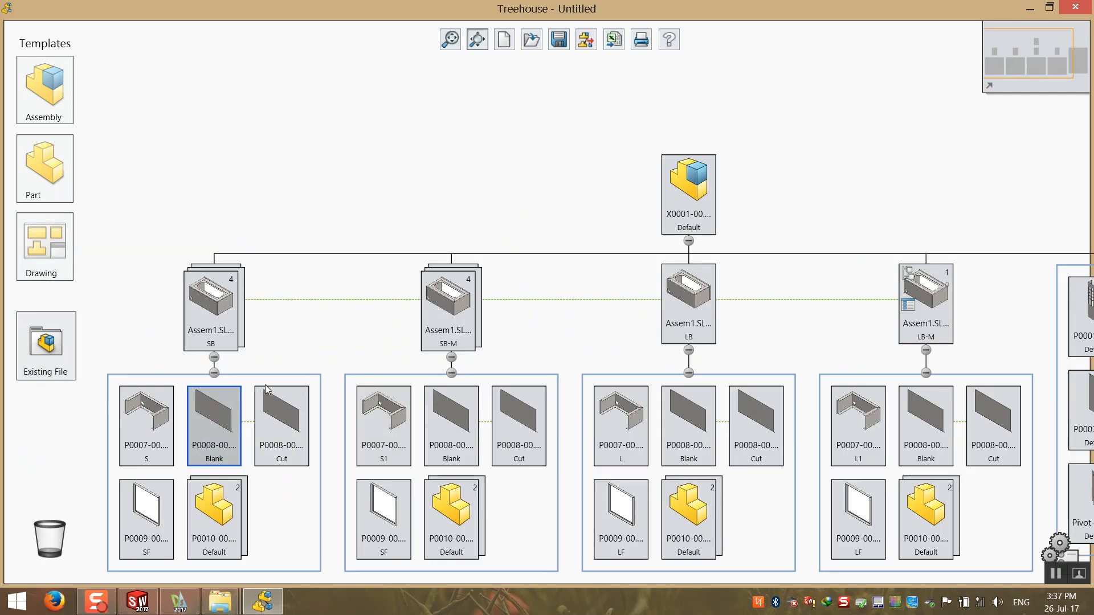
{"action": "middle_click_drag", "start_coordinate": [208, 345], "coordinate": [380, 248]}
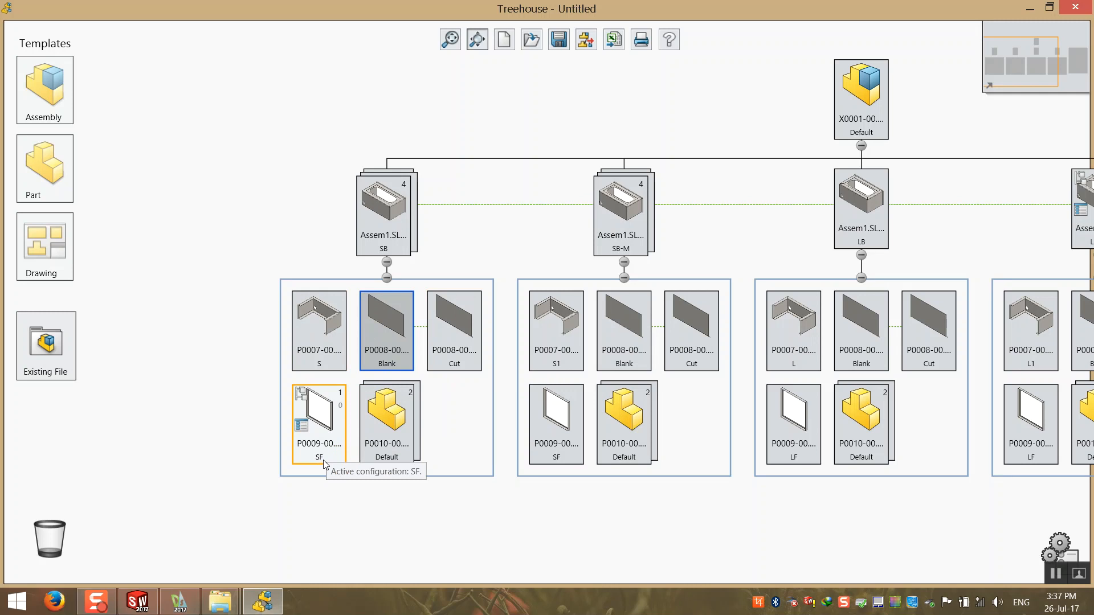
{"action": "middle_click_drag", "start_coordinate": [439, 521], "coordinate": [322, 517]}
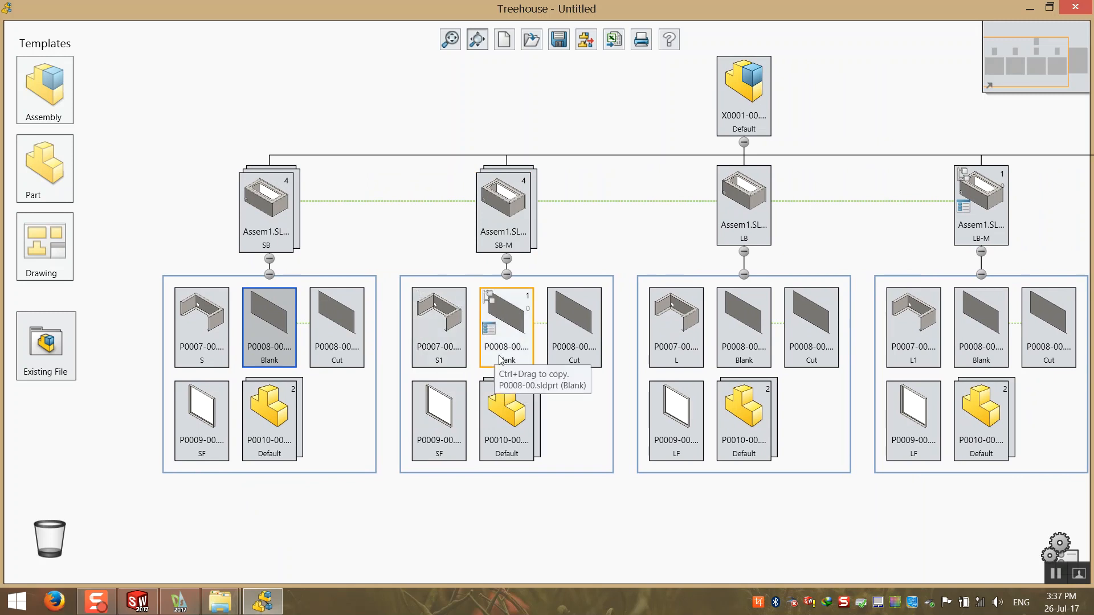
{"action": "middle_click_drag", "start_coordinate": [517, 446], "coordinate": [407, 439]}
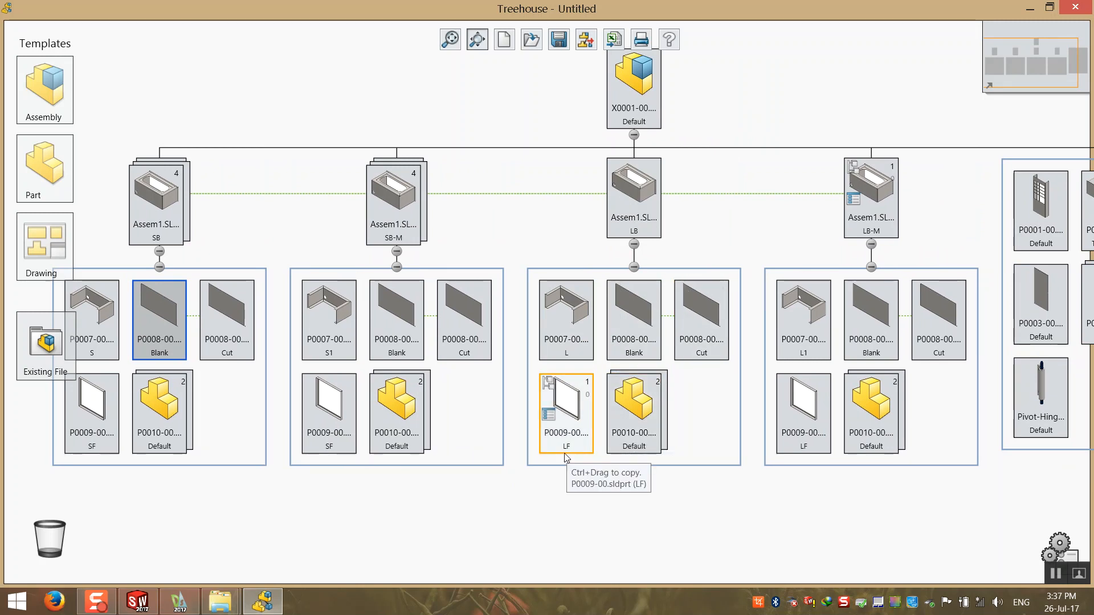
- Examine the LB-M subassembly and the parts placed directly under X0001-00, and return to the LB subassembly's parts
{"action": "left_click_drag", "start_coordinate": [605, 428], "coordinate": [461, 424]}
{"action": "left_click_drag", "start_coordinate": [601, 406], "coordinate": [499, 404]}
{"action": "left_click_drag", "start_coordinate": [815, 346], "coordinate": [713, 346]}
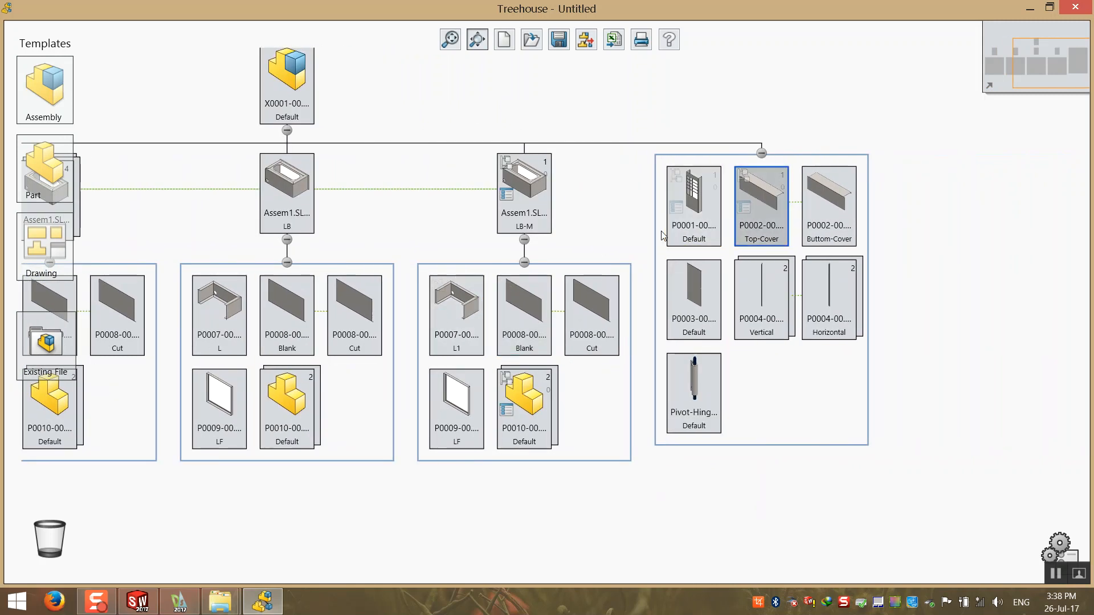
{"action": "left_click_drag", "start_coordinate": [614, 239], "coordinate": [540, 258]}
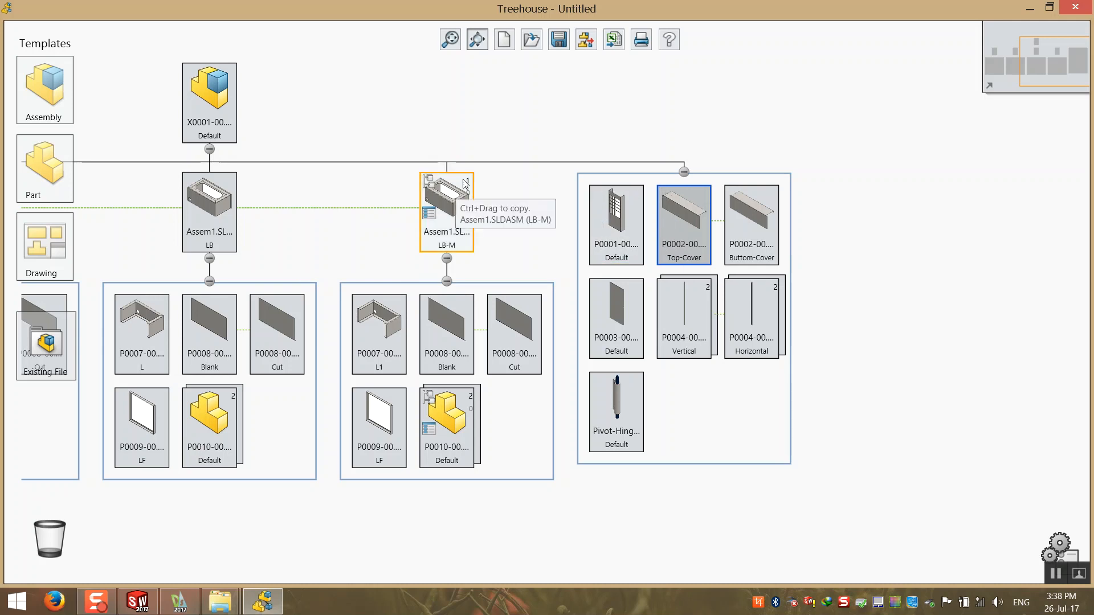
{"action": "middle_click_drag", "start_coordinate": [450, 280], "coordinate": [552, 278]}
{"action": "scroll", "coordinate": [549, 282], "scroll_direction": "up", "scroll_amount": 3}
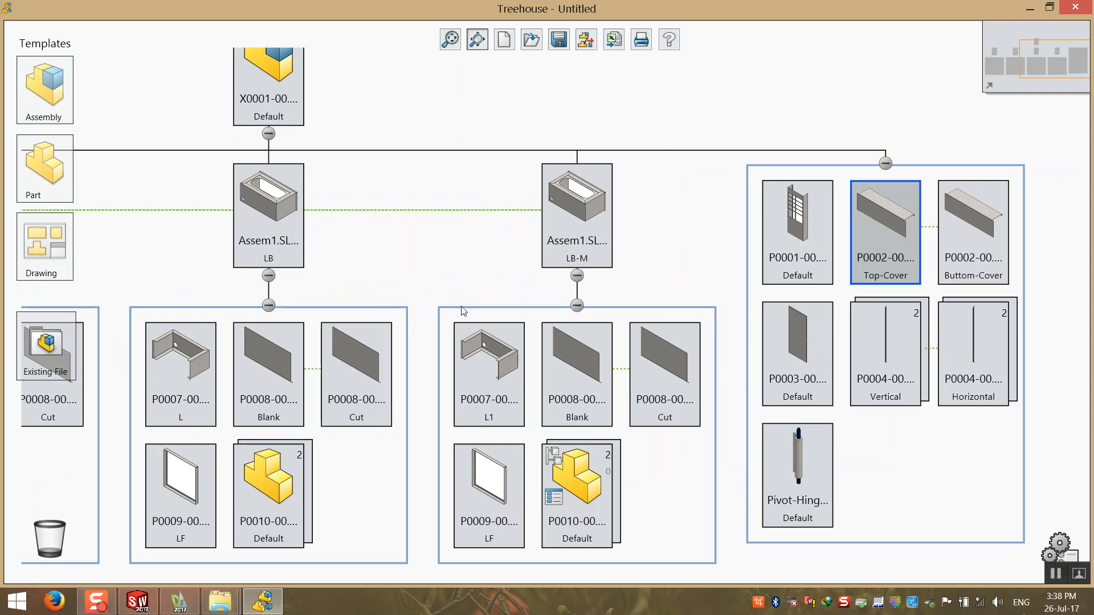
{"action": "middle_click_drag", "start_coordinate": [419, 312], "coordinate": [570, 281]}
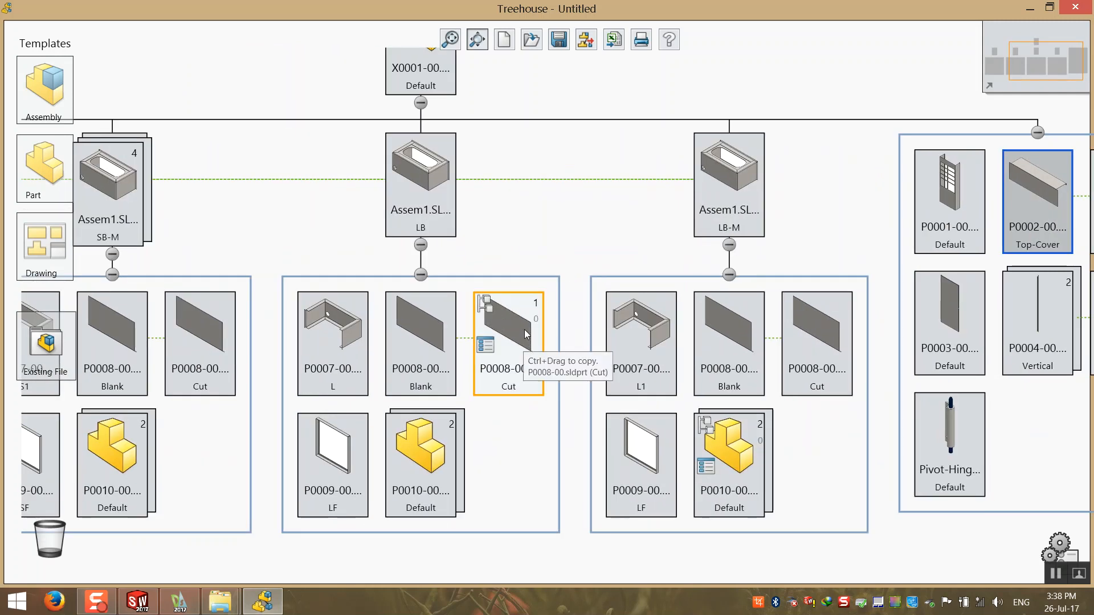
- Open part P0010-00 under the LB subassembly in SOLIDWORKS, inspect and close it, and return to Treehouse
{"action": "left_click", "coordinate": [425, 453]}
{"action": "right_click", "coordinate": [427, 453]}
{"action": "left_click", "coordinate": [490, 460]}
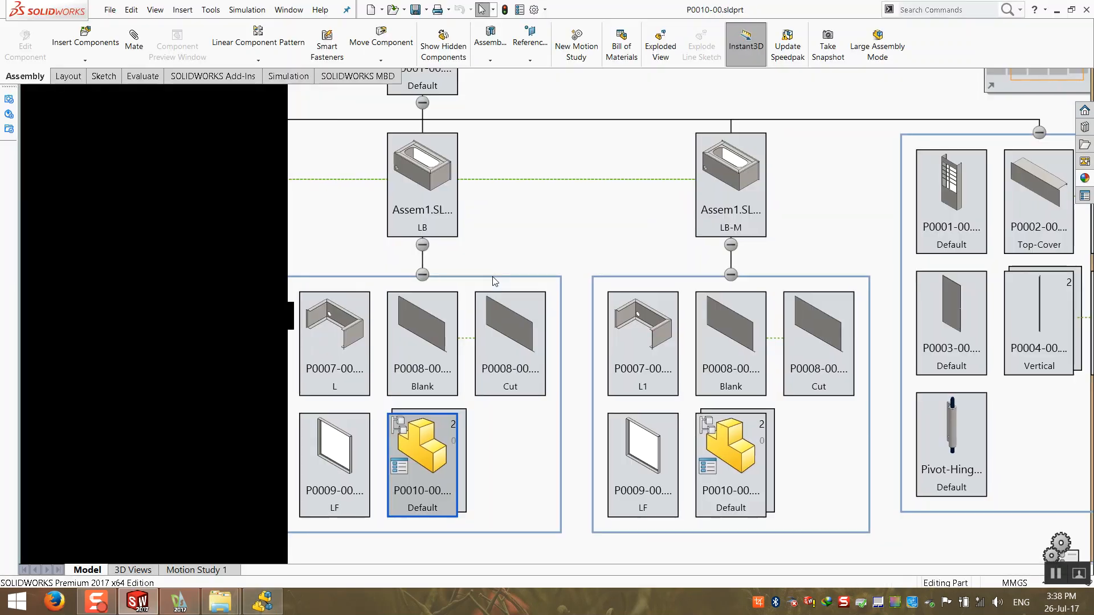
{"action": "left_click", "coordinate": [568, 92]}
{"action": "middle_click_drag", "start_coordinate": [565, 251], "coordinate": [535, 254]}
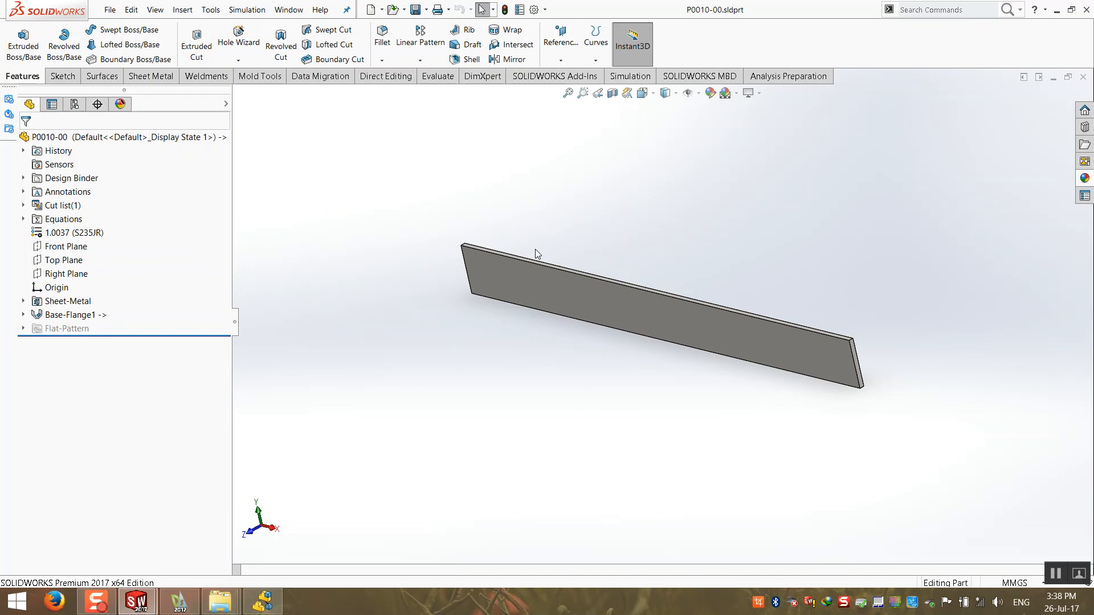
{"action": "left_click", "coordinate": [1084, 78]}
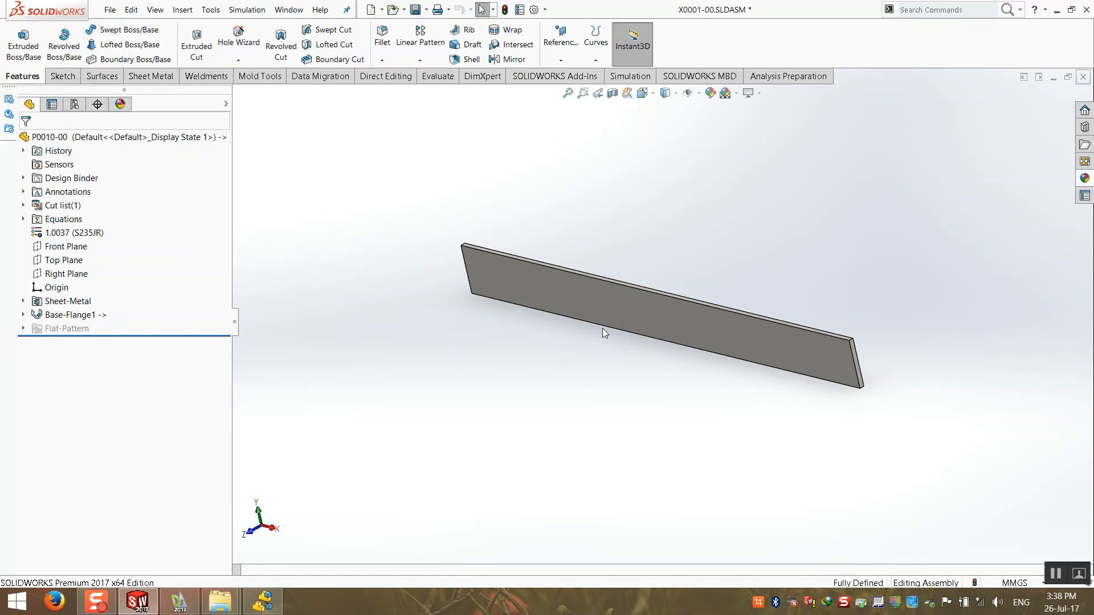
{"action": "left_click", "coordinate": [263, 603]}
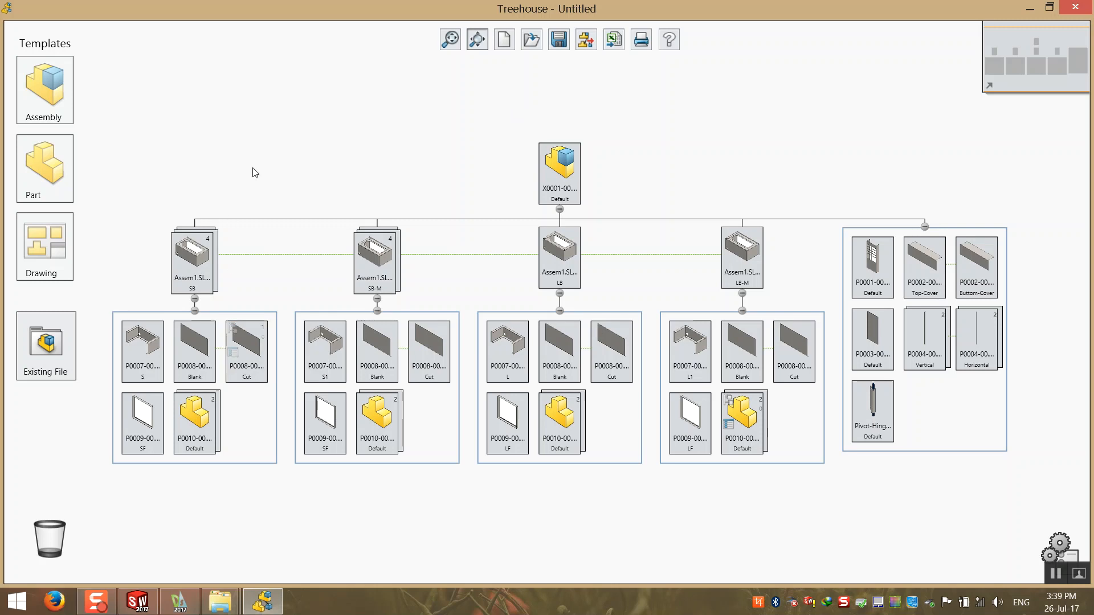
- Set up printing of the hierarchy to Nitro PDF Creator (Pro 11) with A3 page size and landscape orientation
{"action": "left_click", "coordinate": [640, 41]}
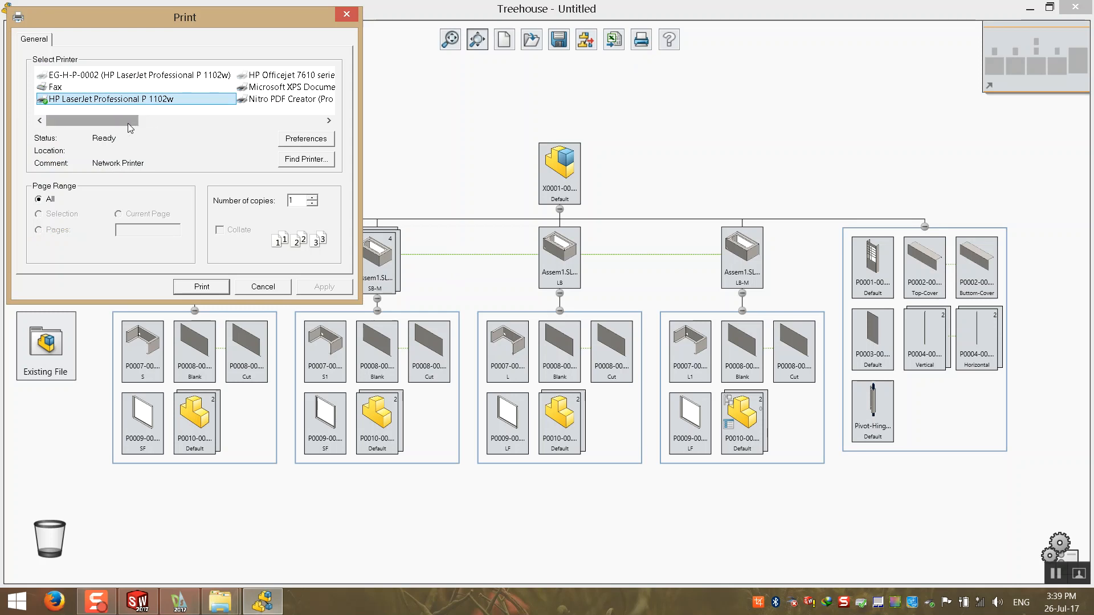
{"action": "left_click", "coordinate": [284, 103]}
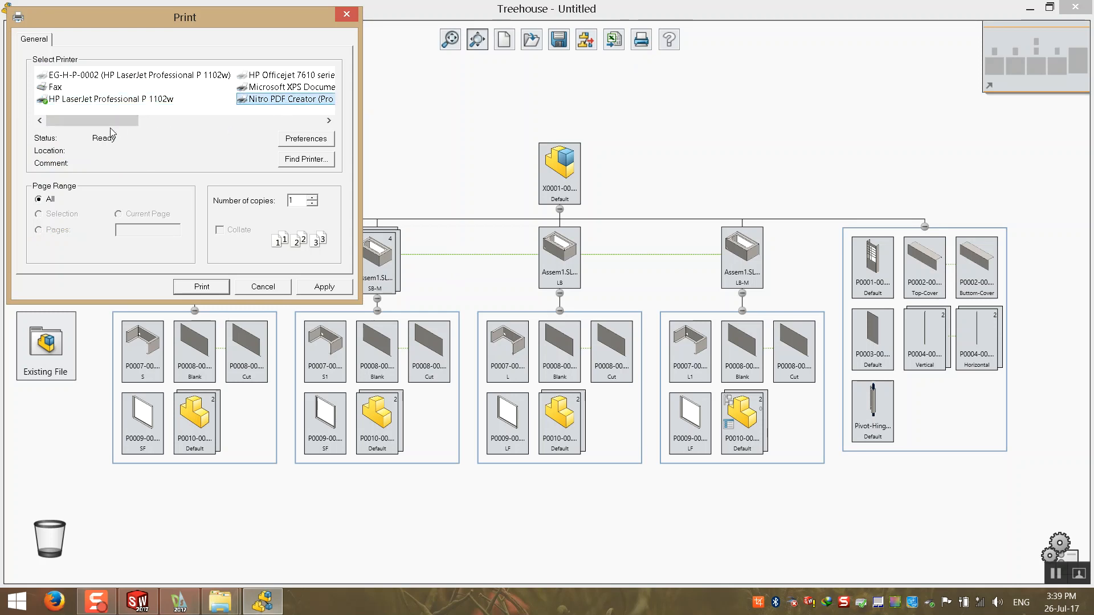
{"action": "left_click_drag", "start_coordinate": [109, 121], "coordinate": [211, 125]}
{"action": "left_click", "coordinate": [306, 138]}
{"action": "left_click_drag", "start_coordinate": [155, 76], "coordinate": [518, 108]}
{"action": "left_click", "coordinate": [510, 124]}
{"action": "scroll", "coordinate": [467, 261], "scroll_direction": "up", "scroll_amount": 20}
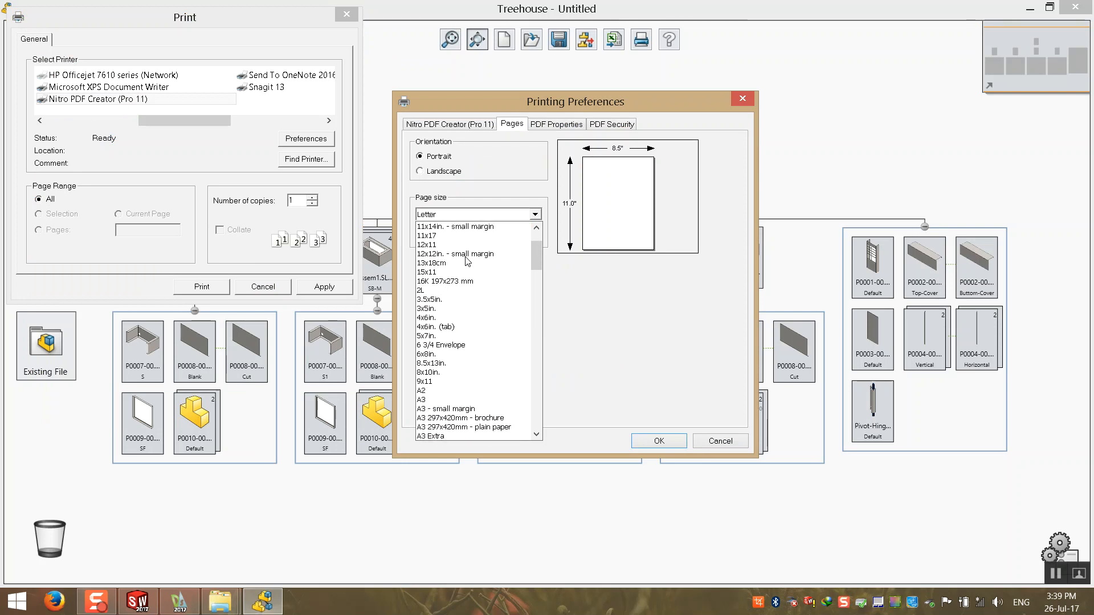
{"action": "left_click", "coordinate": [431, 400]}
{"action": "left_click", "coordinate": [443, 171]}
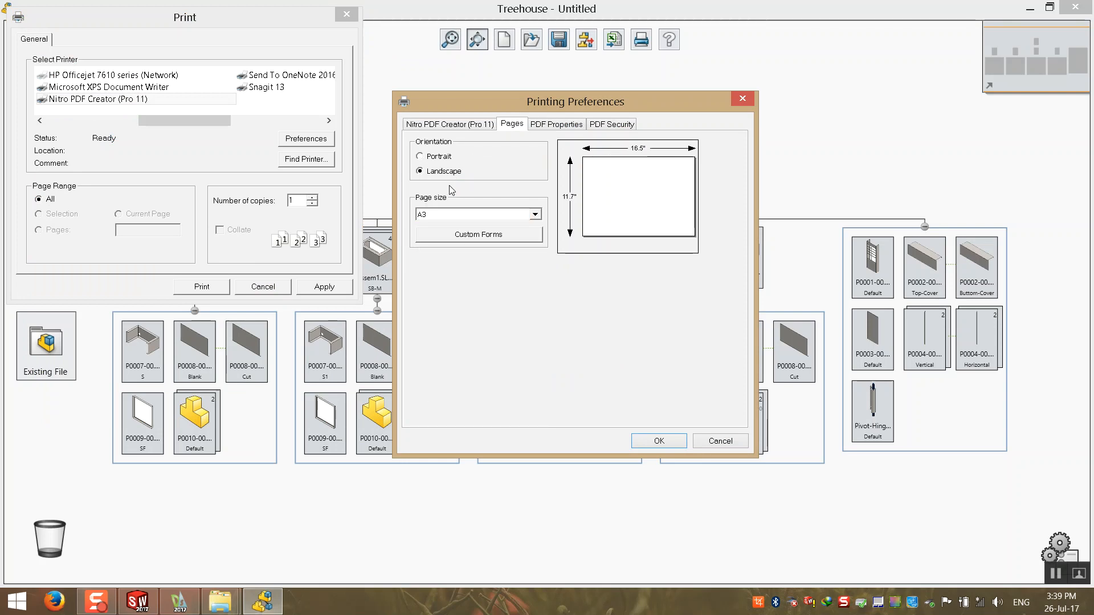
{"action": "left_click", "coordinate": [652, 442]}
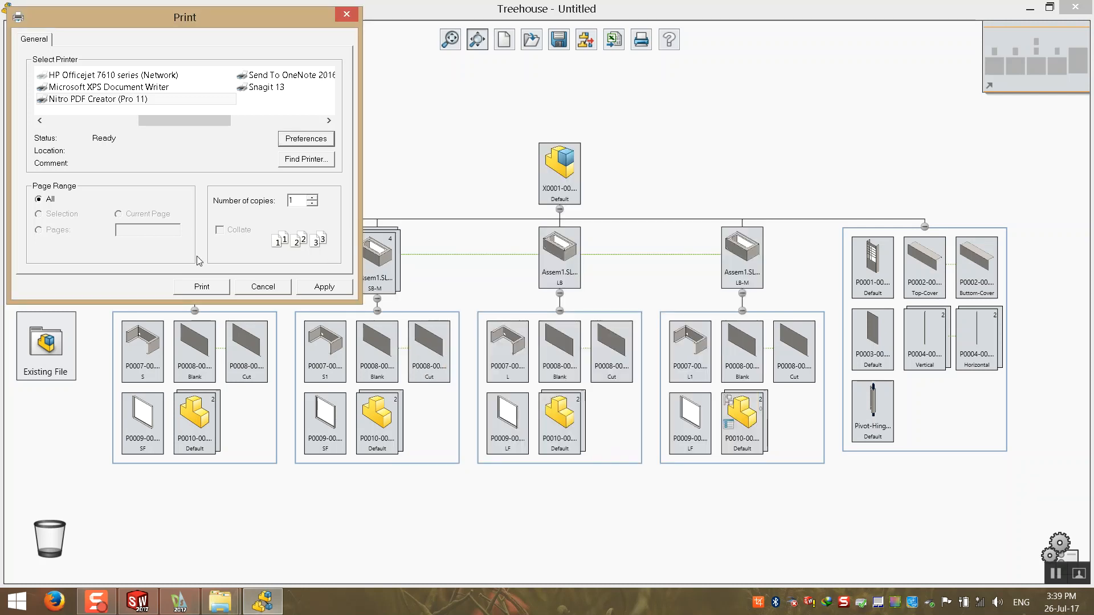
- Print the hierarchy to the desktop as SOLIDWORKS TreeHouse Print.pdf and view the resulting PDF in Nitro Pro
{"action": "left_click", "coordinate": [210, 290]}
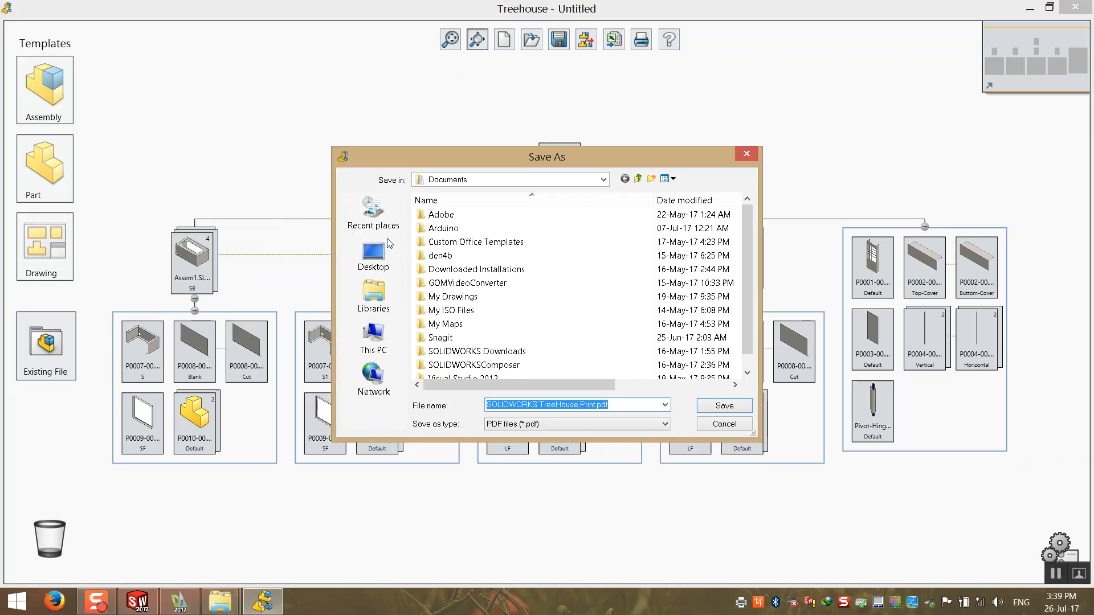
{"action": "left_click", "coordinate": [373, 253]}
{"action": "left_click", "coordinate": [724, 405]}
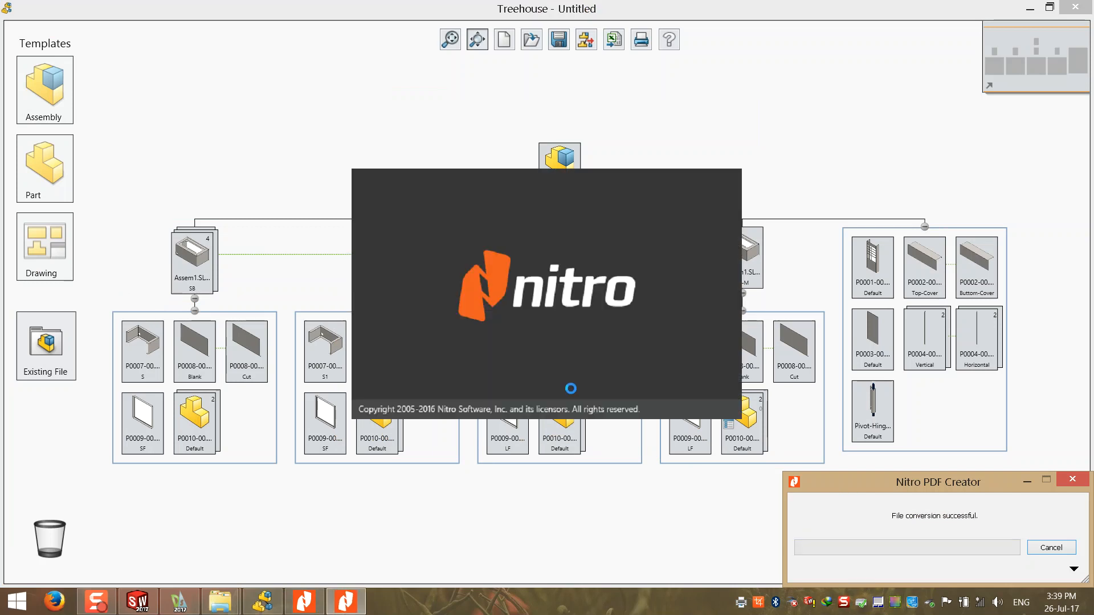
{"action": "scroll", "coordinate": [464, 331], "scroll_direction": "down", "scroll_amount": 5}
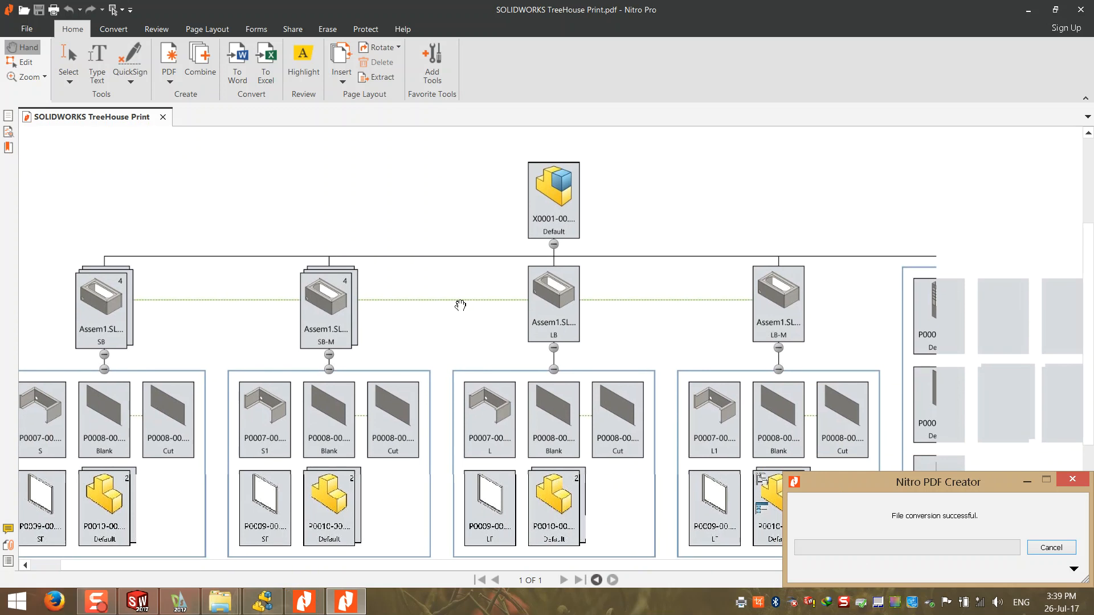
- Examine the printed hierarchy throughout the PDF page, close Nitro Pro and return to Treehouse
{"action": "scroll", "coordinate": [468, 329], "scroll_direction": "up", "scroll_amount": 5}
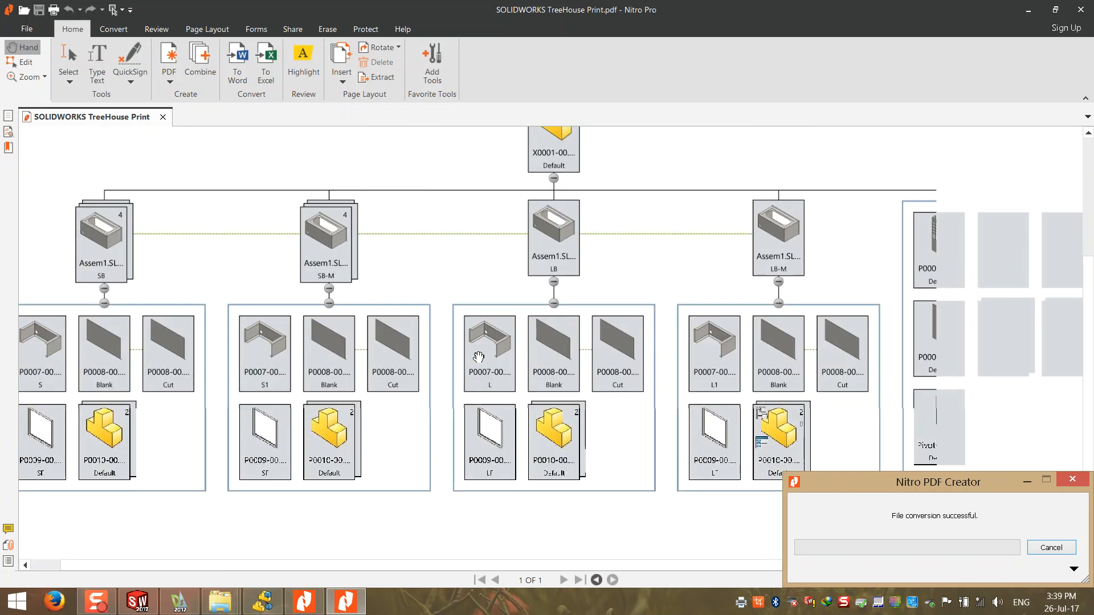
{"action": "scroll", "coordinate": [530, 166], "scroll_direction": "down", "scroll_amount": 3}
{"action": "scroll", "coordinate": [492, 133], "scroll_direction": "right", "scroll_amount": 1}
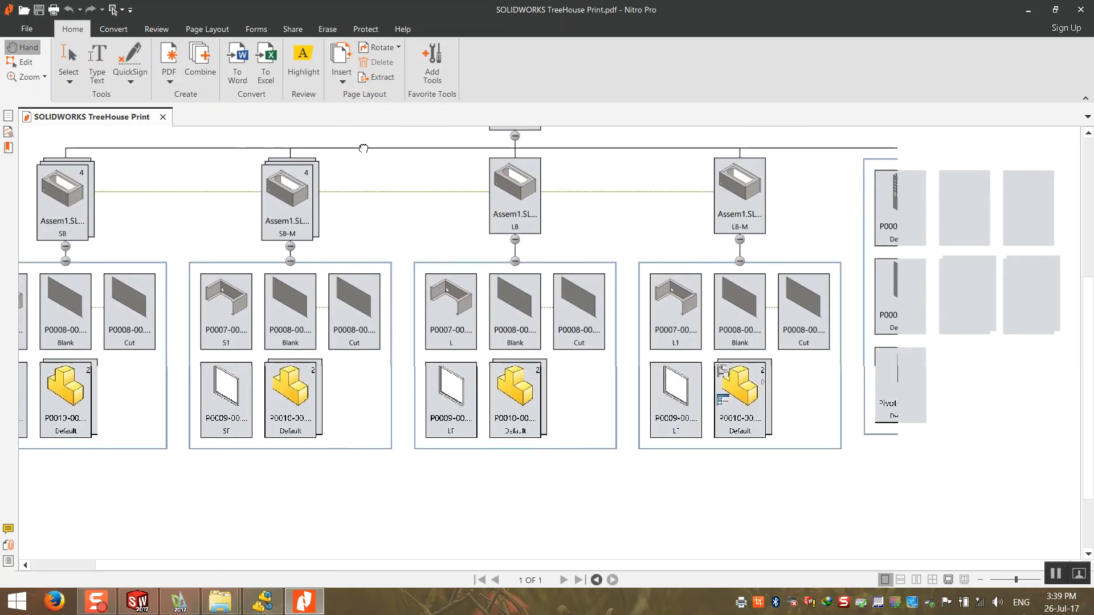
{"action": "scroll", "coordinate": [400, 166], "scroll_direction": "up", "scroll_amount": 1}
{"action": "scroll", "coordinate": [512, 248], "scroll_direction": "down", "scroll_amount": 2}
{"action": "scroll", "coordinate": [512, 248], "scroll_direction": "down", "scroll_amount": 3, "text": "ctrl"}
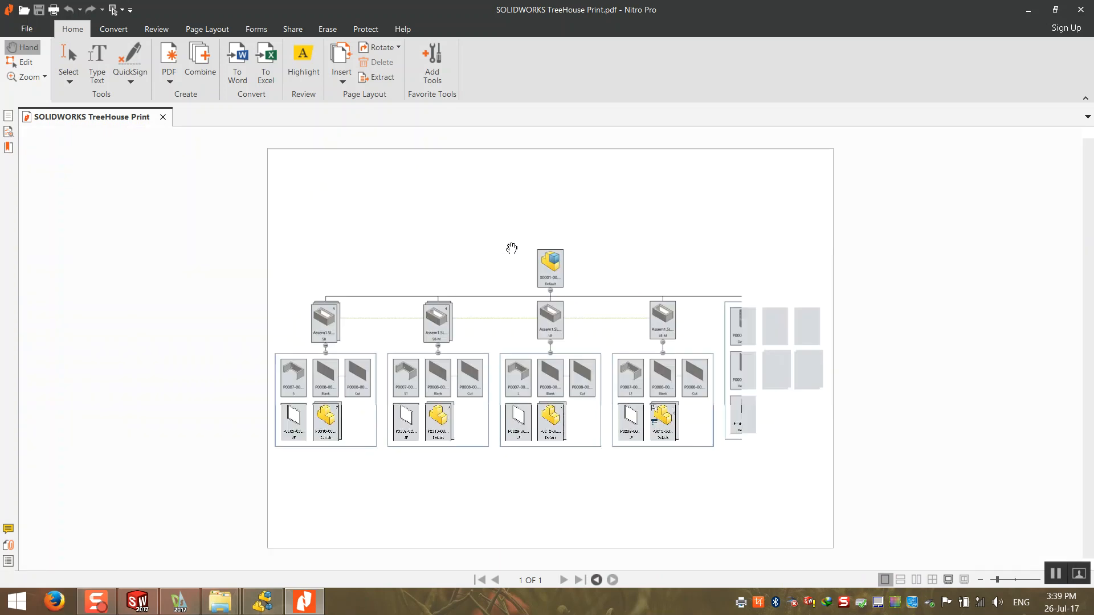
{"action": "scroll", "coordinate": [512, 264], "scroll_direction": "up", "scroll_amount": 2, "text": "ctrl"}
{"action": "scroll", "coordinate": [549, 282], "scroll_direction": "down", "scroll_amount": 1}
{"action": "scroll", "coordinate": [549, 287], "scroll_direction": "down", "scroll_amount": 1}
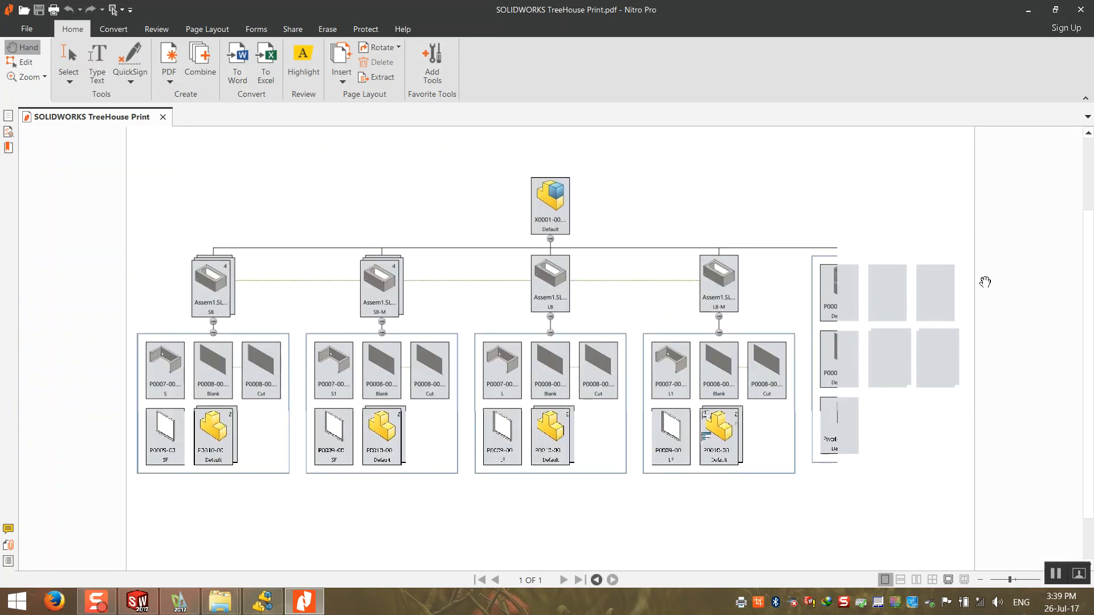
{"action": "scroll", "coordinate": [713, 336], "scroll_direction": "up", "scroll_amount": 1}
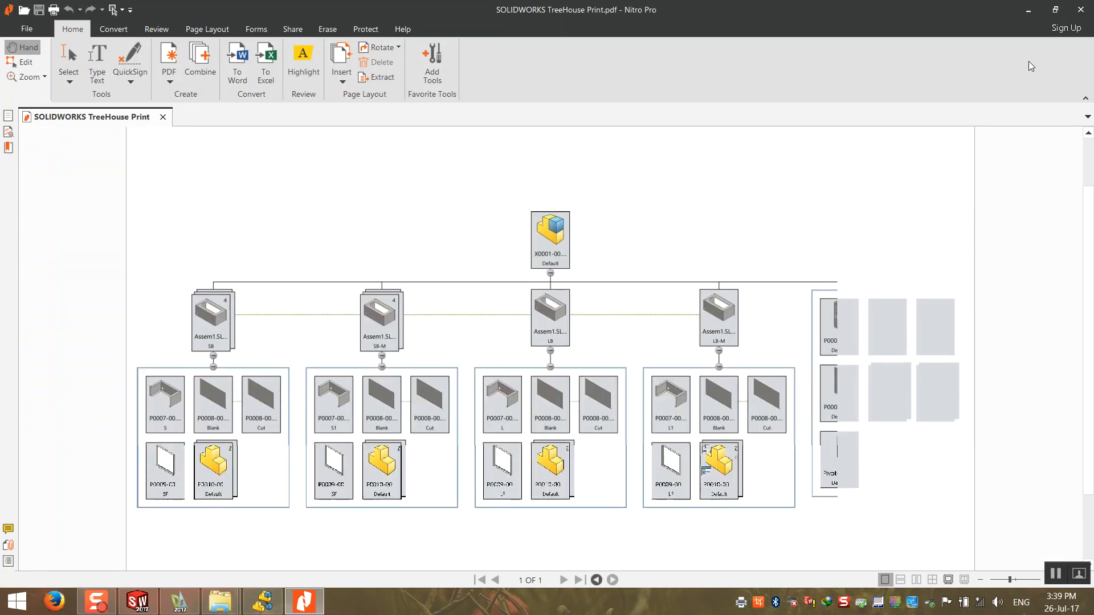
{"action": "left_click", "coordinate": [1080, 9]}
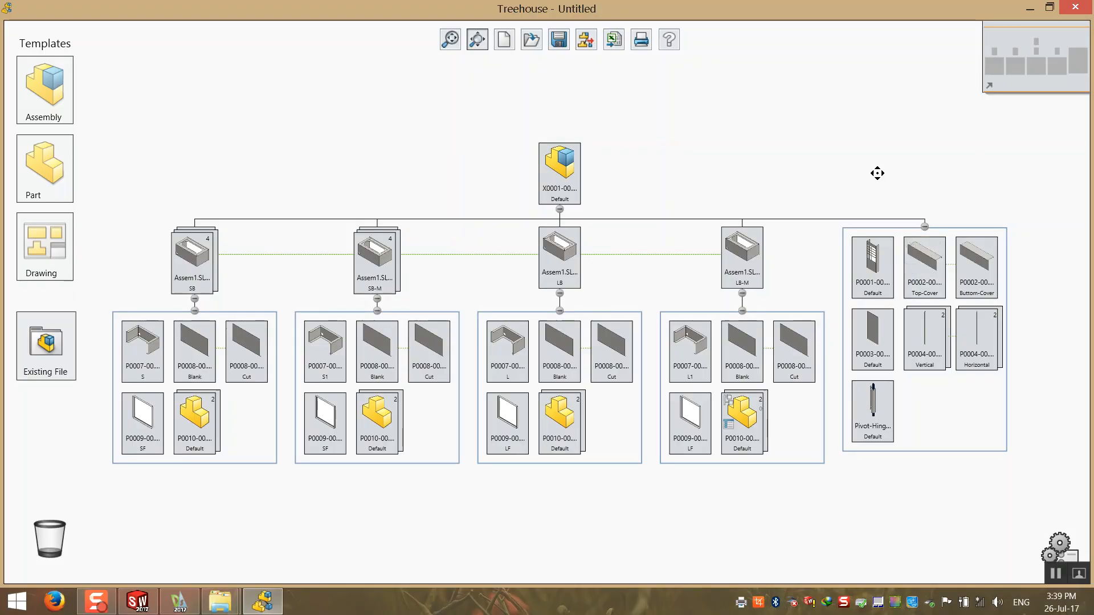
- Export the X0001-00 hierarchy to Excel using the Open Structure option and maximize the workbook
{"action": "left_click", "coordinate": [614, 40]}
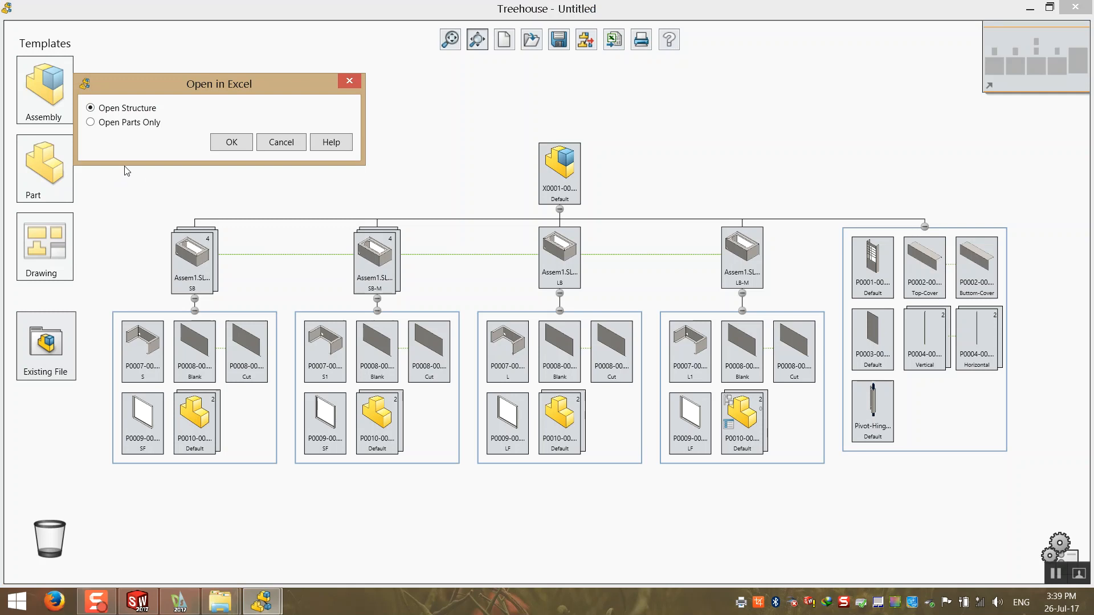
{"action": "left_click", "coordinate": [231, 142]}
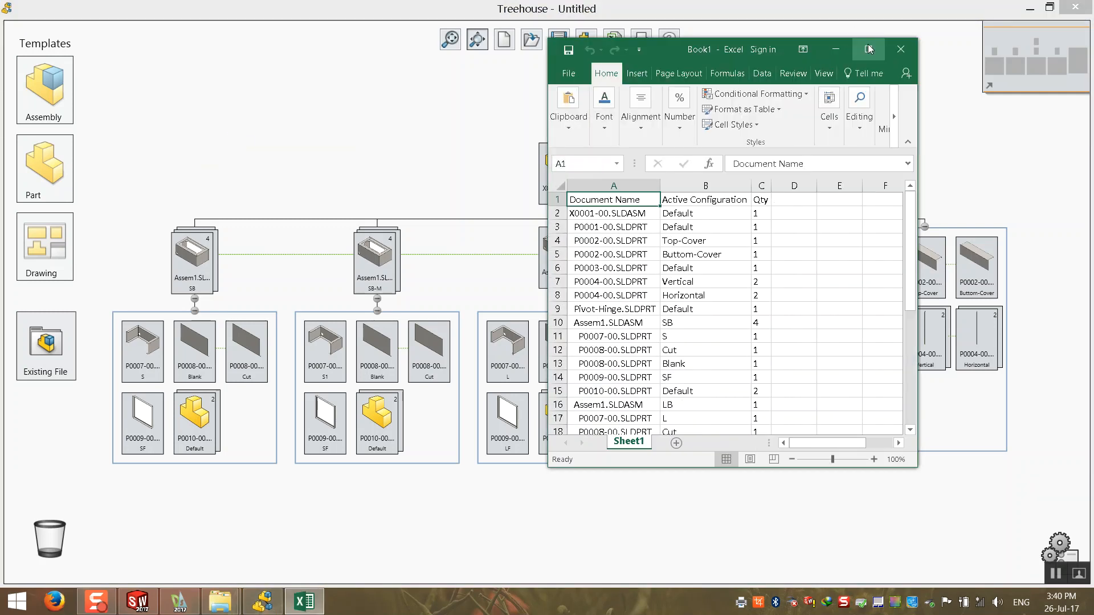
{"action": "left_click", "coordinate": [868, 47]}
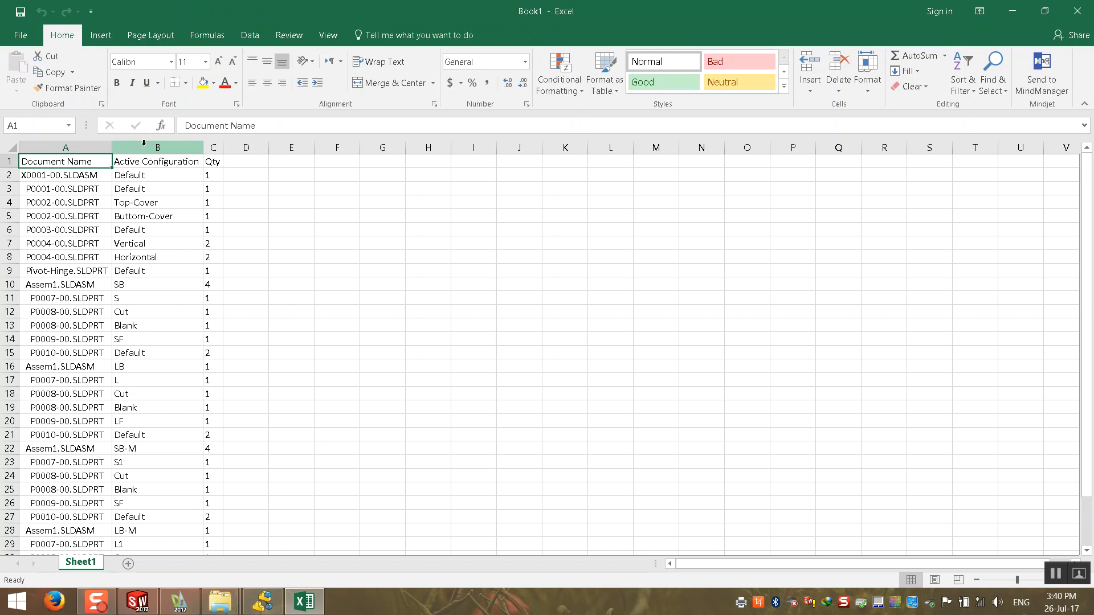
- Widen the Document Name, Active Configuration and Qty columns and look through the exported file list
{"action": "left_click_drag", "start_coordinate": [112, 148], "coordinate": [338, 147]}
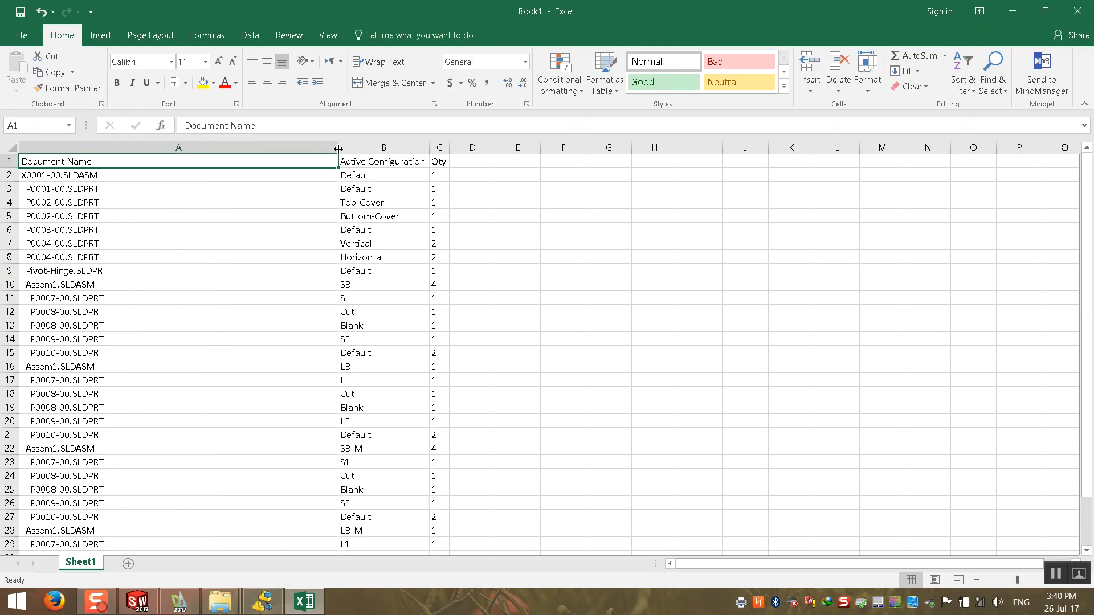
{"action": "left_click_drag", "start_coordinate": [434, 142], "coordinate": [438, 141]}
{"action": "left_click_drag", "start_coordinate": [459, 148], "coordinate": [623, 147]}
{"action": "left_click", "coordinate": [767, 355]}
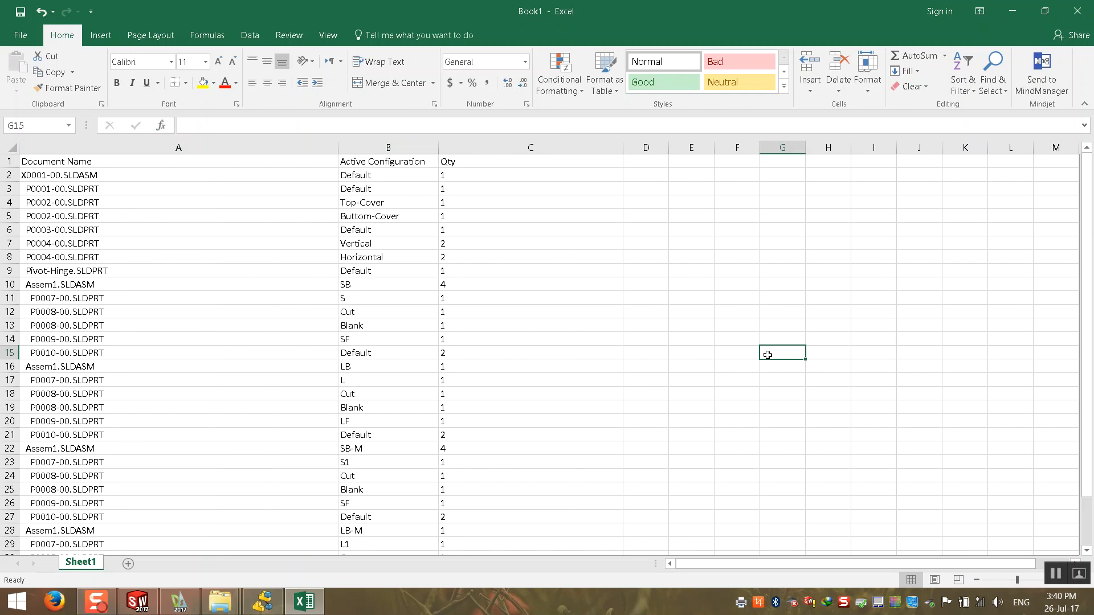
{"action": "scroll", "coordinate": [686, 354], "scroll_direction": "down", "scroll_amount": 4}
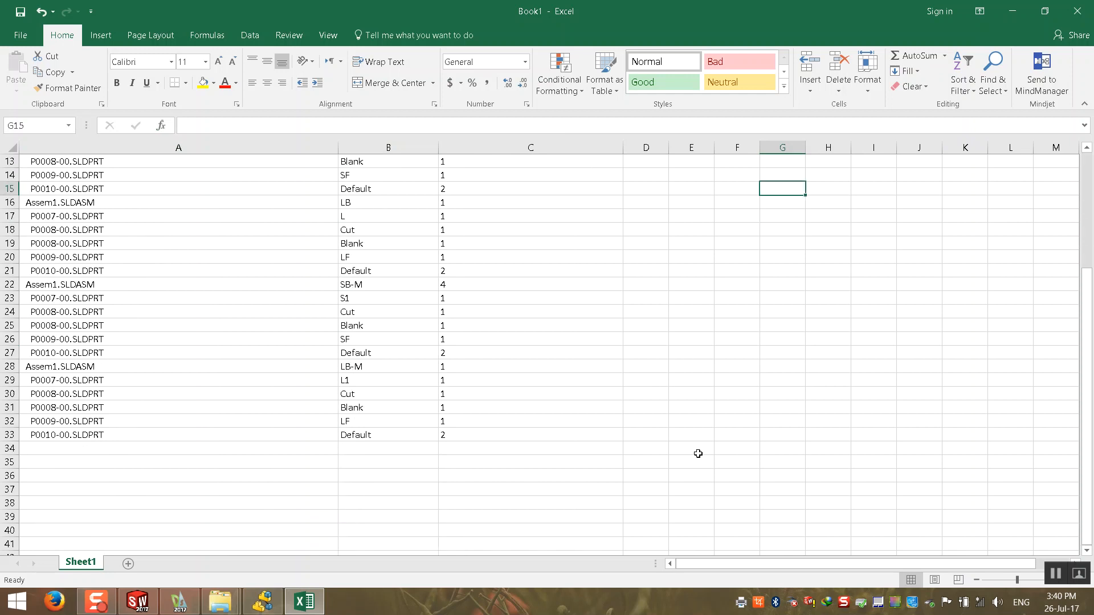
{"action": "scroll", "coordinate": [697, 451], "scroll_direction": "up", "scroll_amount": 4}
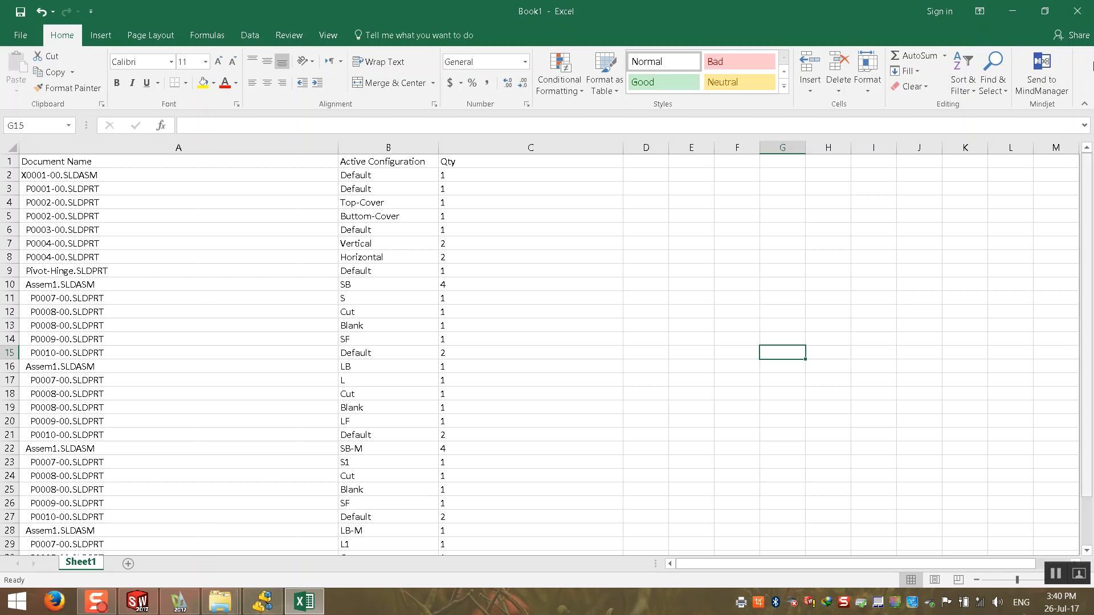
- Close the exported workbook without saving it and return to Treehouse
{"action": "left_click", "coordinate": [1074, 16]}
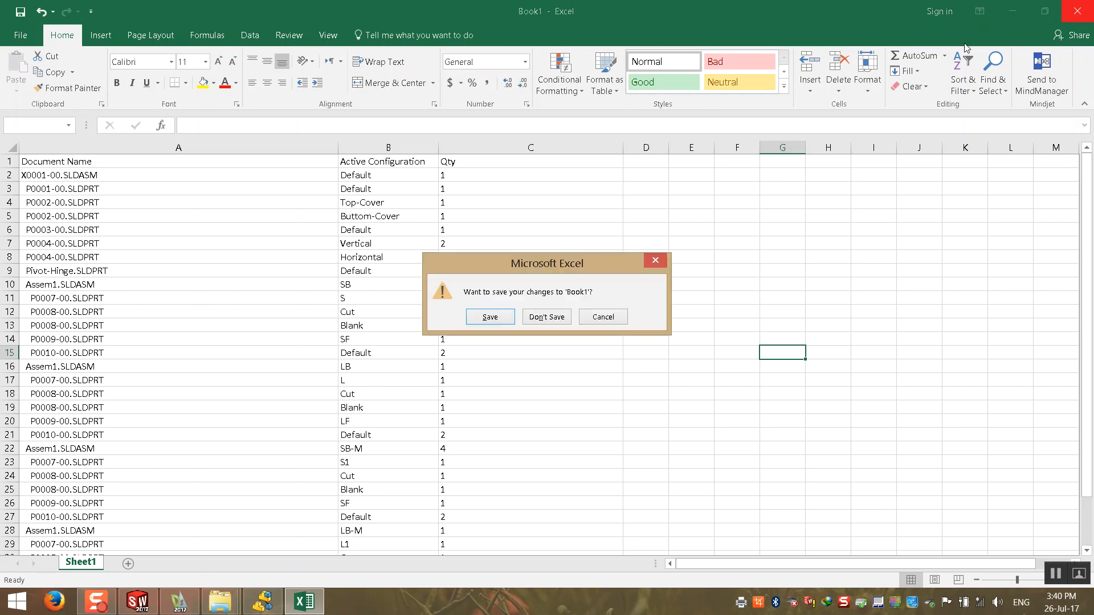
{"action": "left_click", "coordinate": [490, 317]}
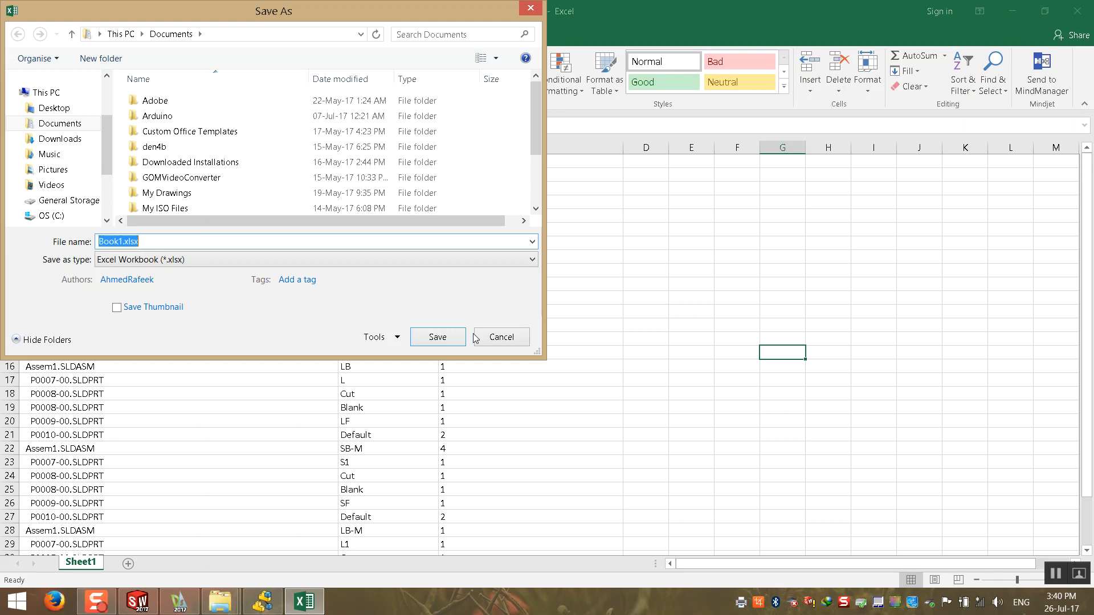
{"action": "left_click", "coordinate": [502, 335]}
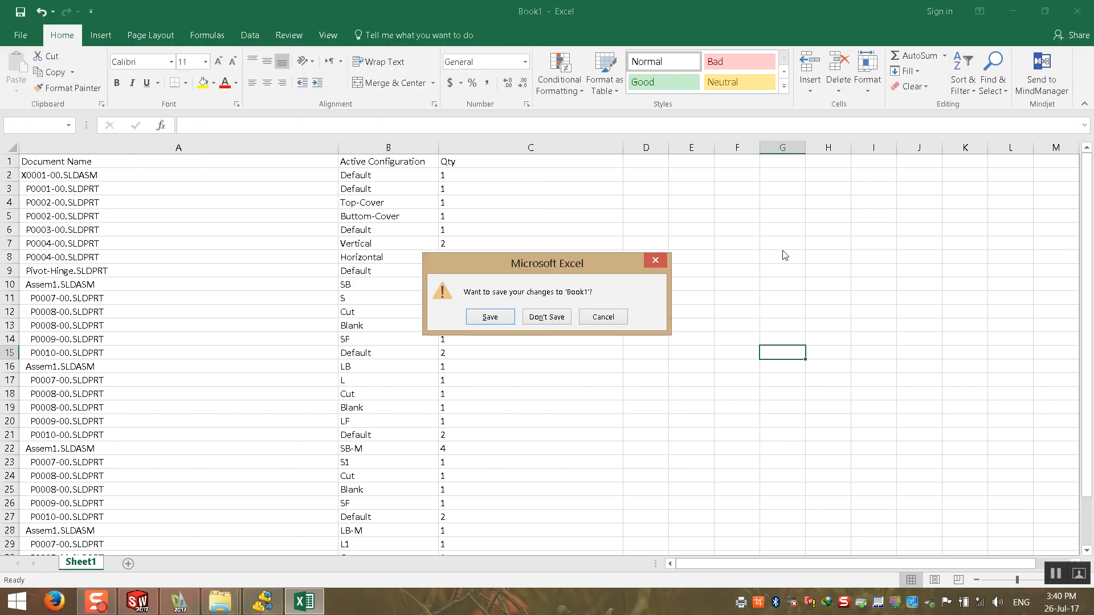
{"action": "left_click", "coordinate": [568, 318]}
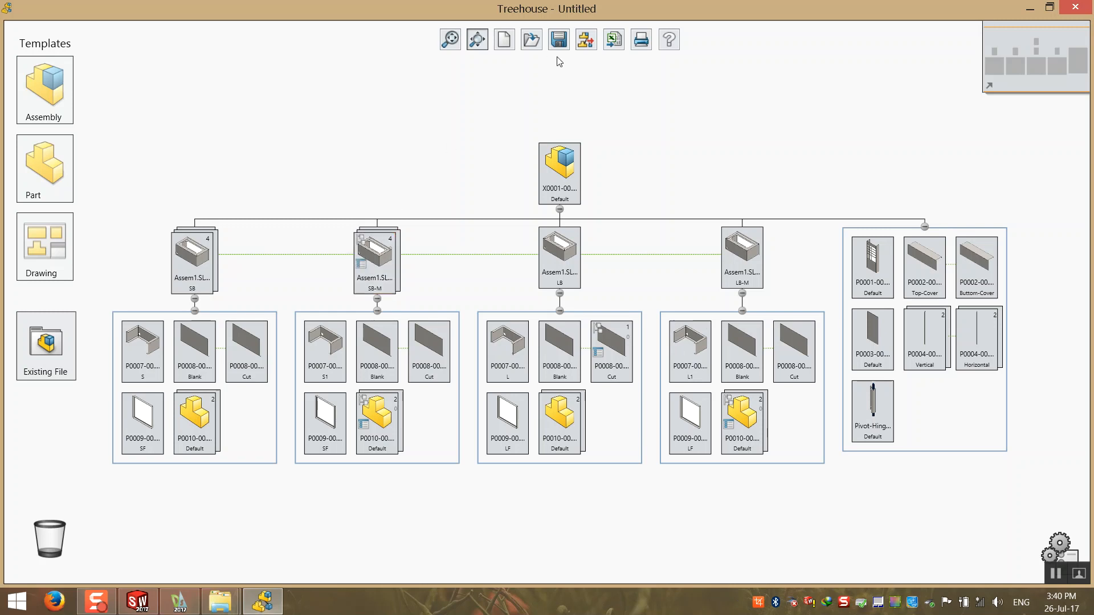
- Minimize Treehouse, reopen the SOLIDWORKS TreeHouse Print PDF from the desktop to view it, and close it
{"action": "left_click", "coordinate": [615, 40]}
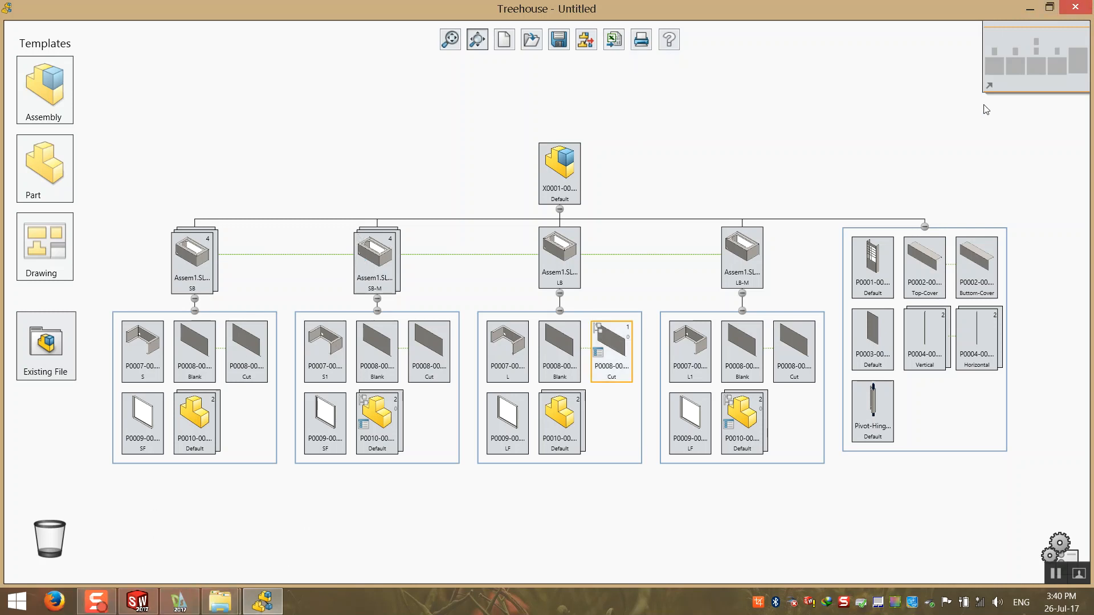
{"action": "left_click", "coordinate": [1030, 9]}
{"action": "left_click", "coordinate": [1057, 9]}
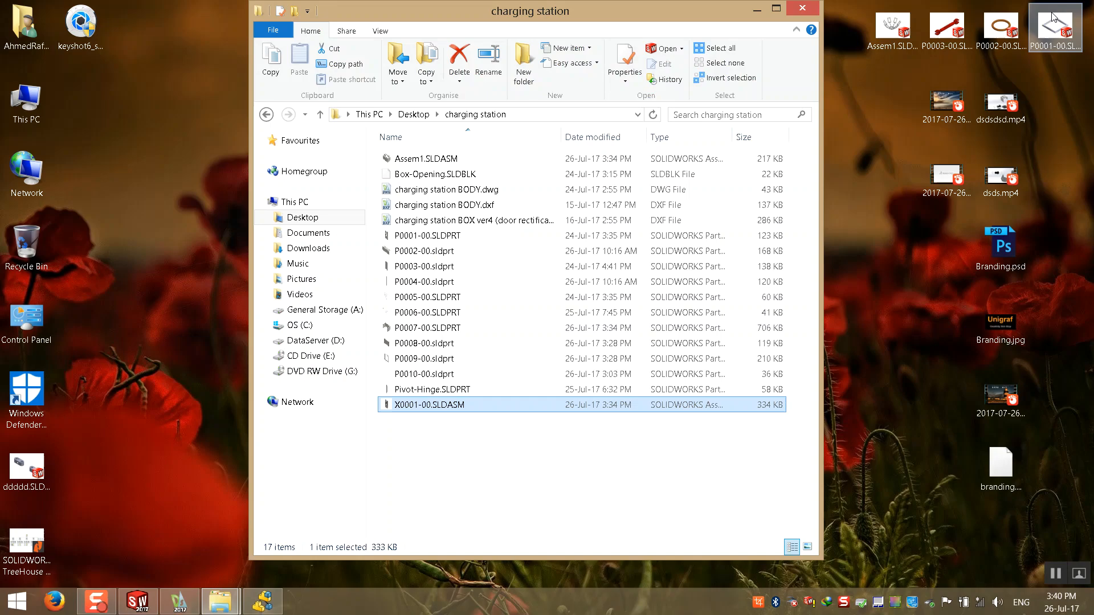
{"action": "double_click", "coordinate": [13, 553]}
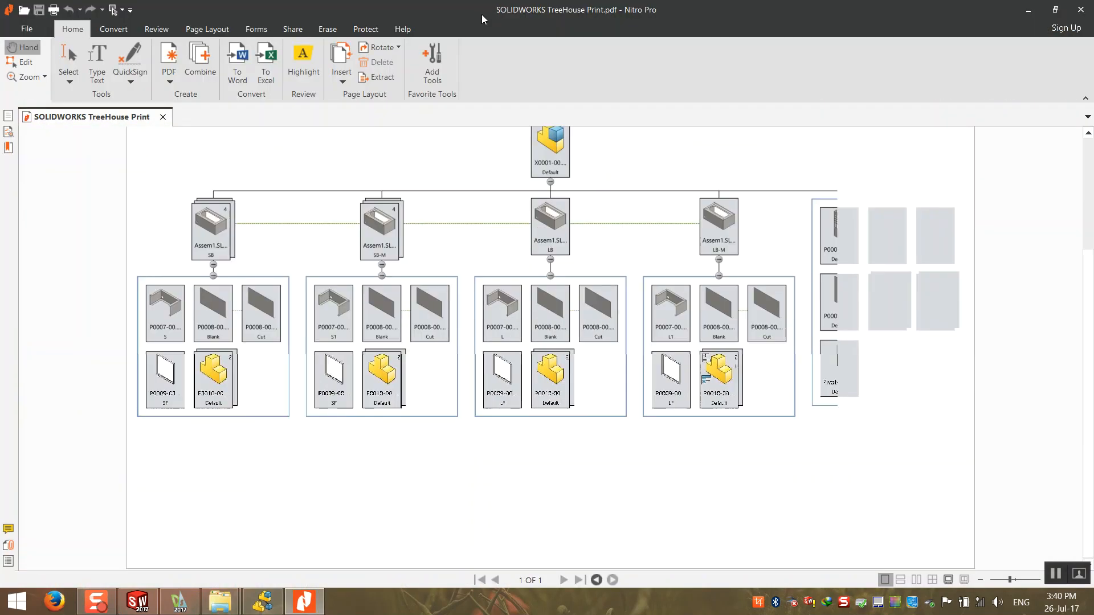
{"action": "left_click", "coordinate": [1086, 10]}
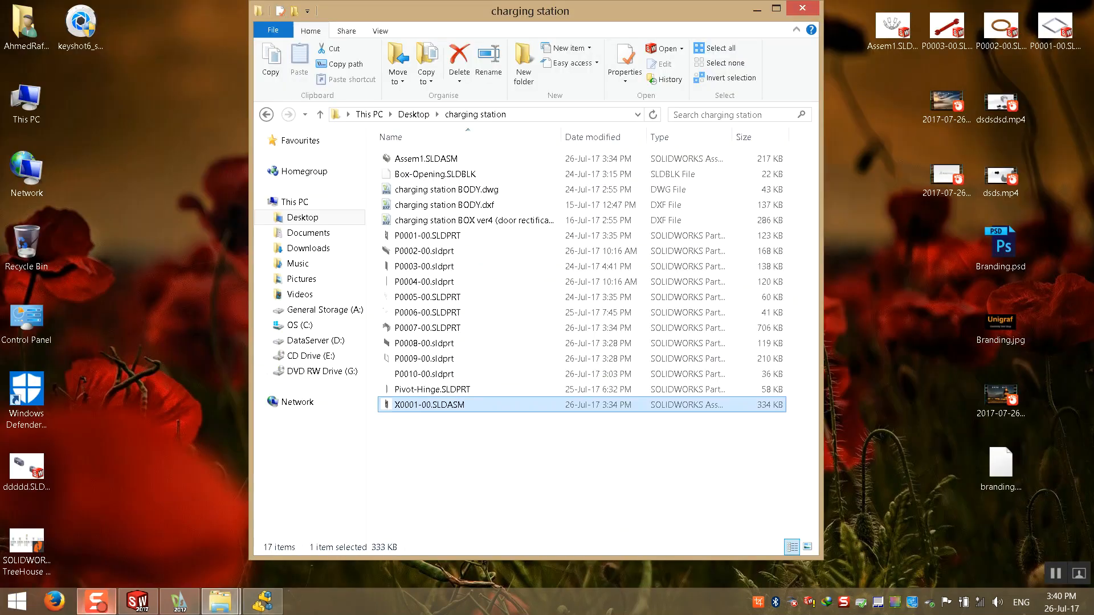
- Close the current Treehouse session and launch a new, empty Treehouse
{"action": "key", "text": "super"}
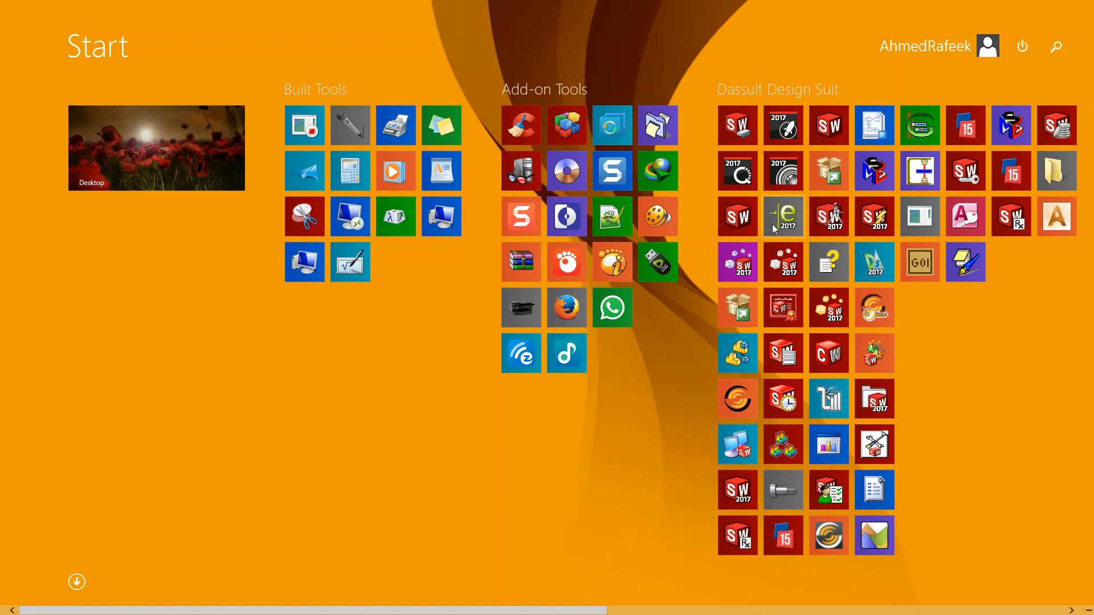
{"action": "left_click", "coordinate": [739, 358]}
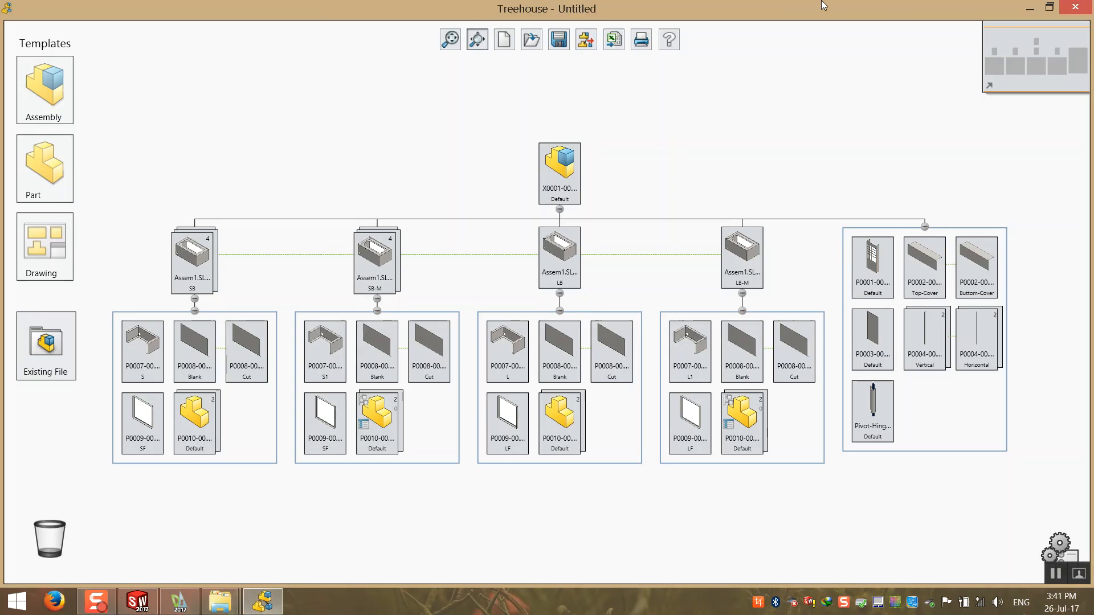
{"action": "left_click", "coordinate": [1075, 7]}
{"action": "left_click", "coordinate": [17, 601]}
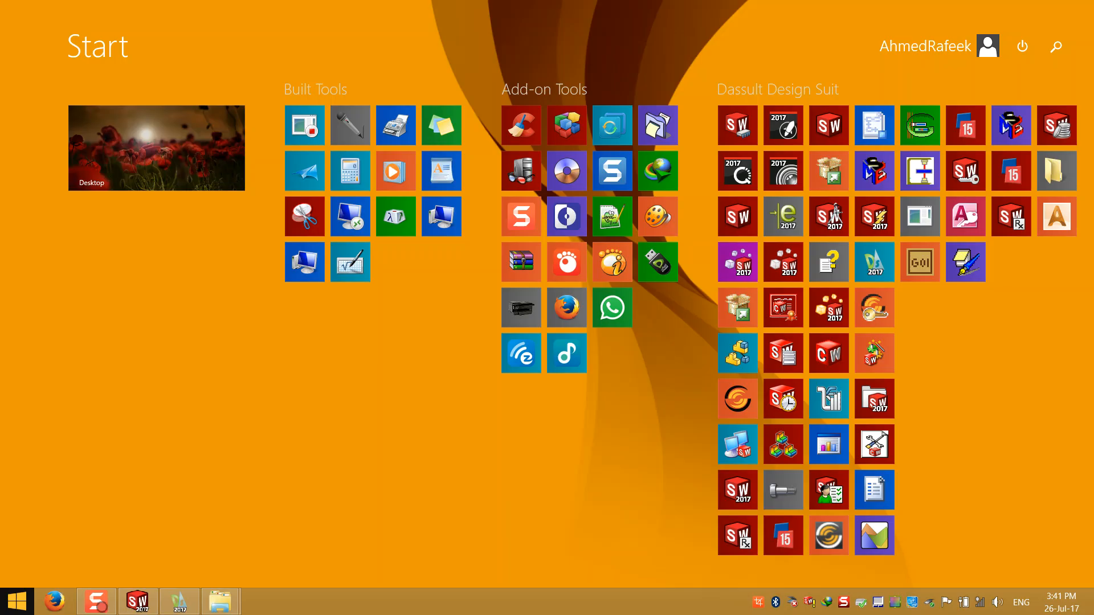
{"action": "left_click", "coordinate": [747, 352]}
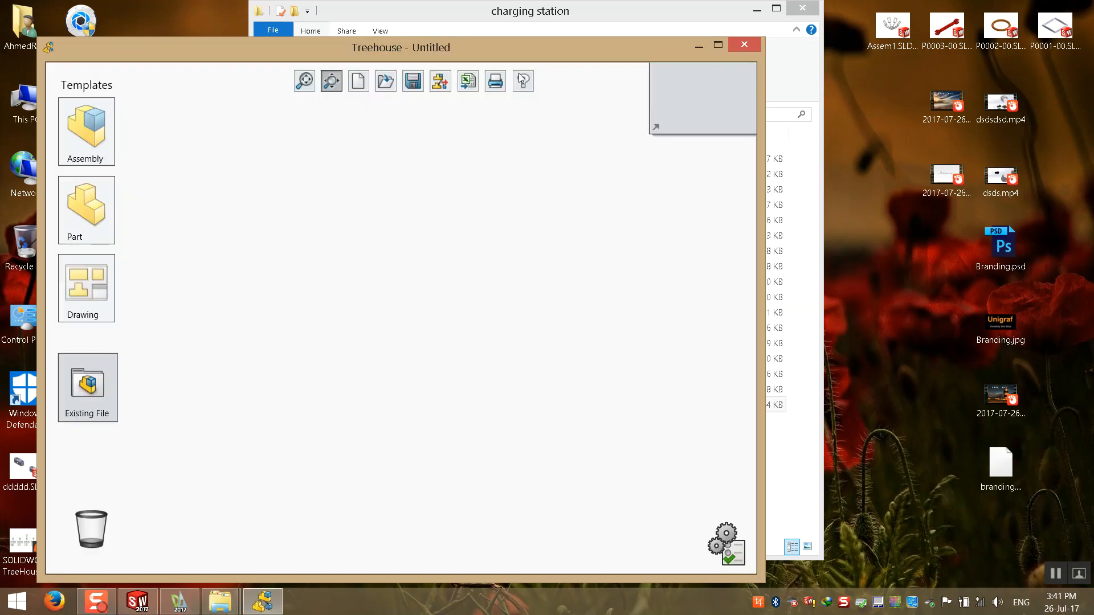
- Arrange the charging station folder and the empty Treehouse window side by side, each filling half the screen
{"action": "left_click_drag", "start_coordinate": [441, 49], "coordinate": [1093, 51]}
{"action": "left_click_drag", "start_coordinate": [402, 8], "coordinate": [0, 10]}
{"action": "left_click", "coordinate": [336, 465]}
- Show the charging station folder's files as enlarged thumbnails grouped by file type
{"action": "scroll", "coordinate": [200, 332], "scroll_direction": "up", "scroll_amount": 5, "text": "ctrl"}
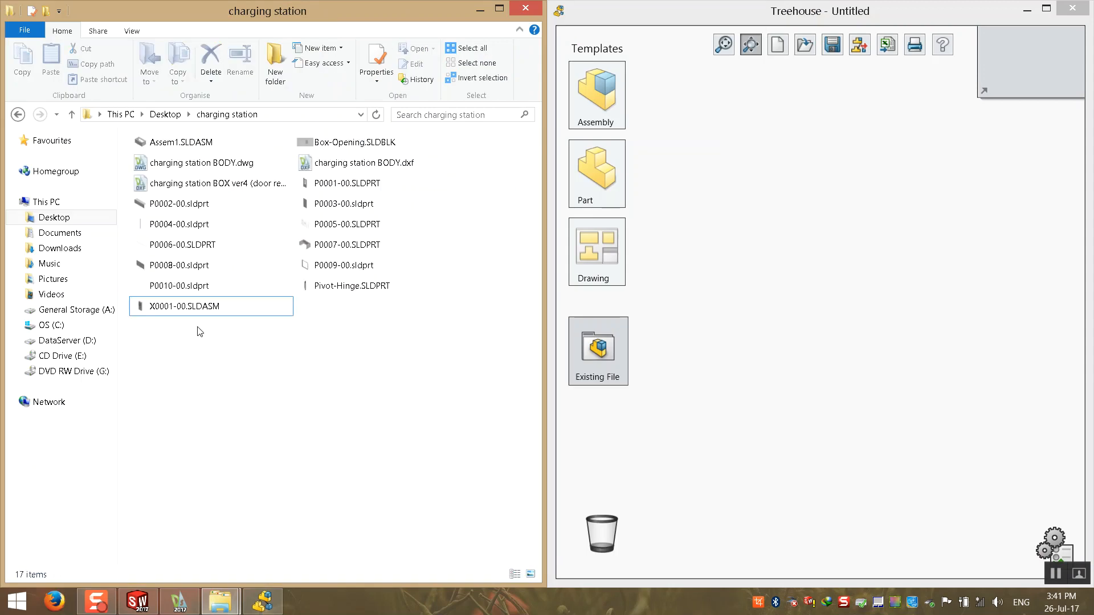
{"action": "scroll", "coordinate": [200, 332], "scroll_direction": "up", "scroll_amount": 3, "text": "ctrl"}
{"action": "right_click", "coordinate": [323, 363]}
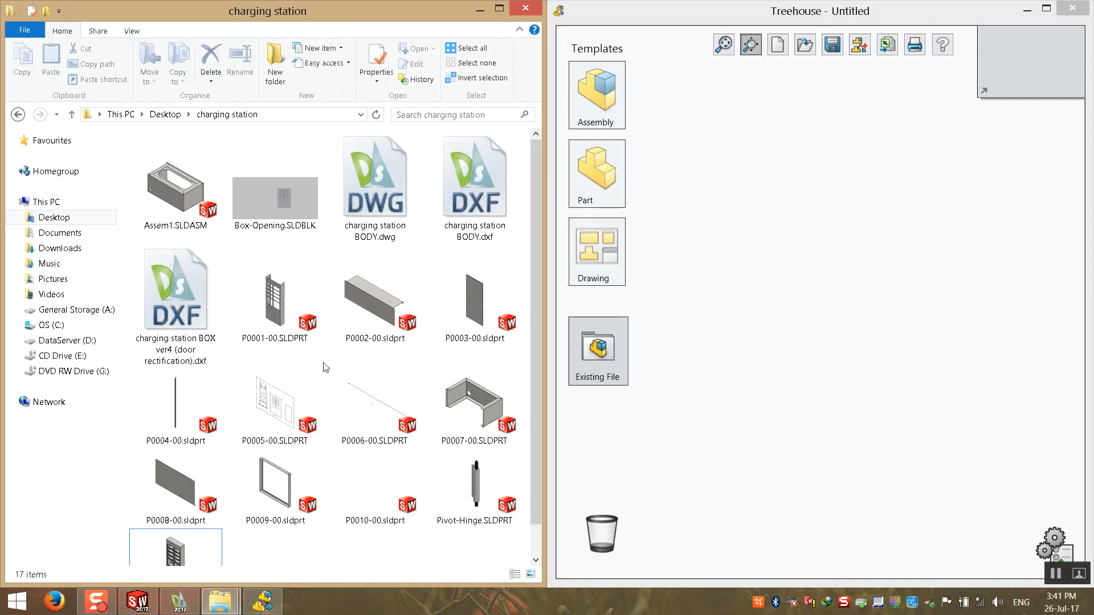
{"action": "mouse_move", "coordinate": [380, 399]}
{"action": "left_click", "coordinate": [552, 425]}
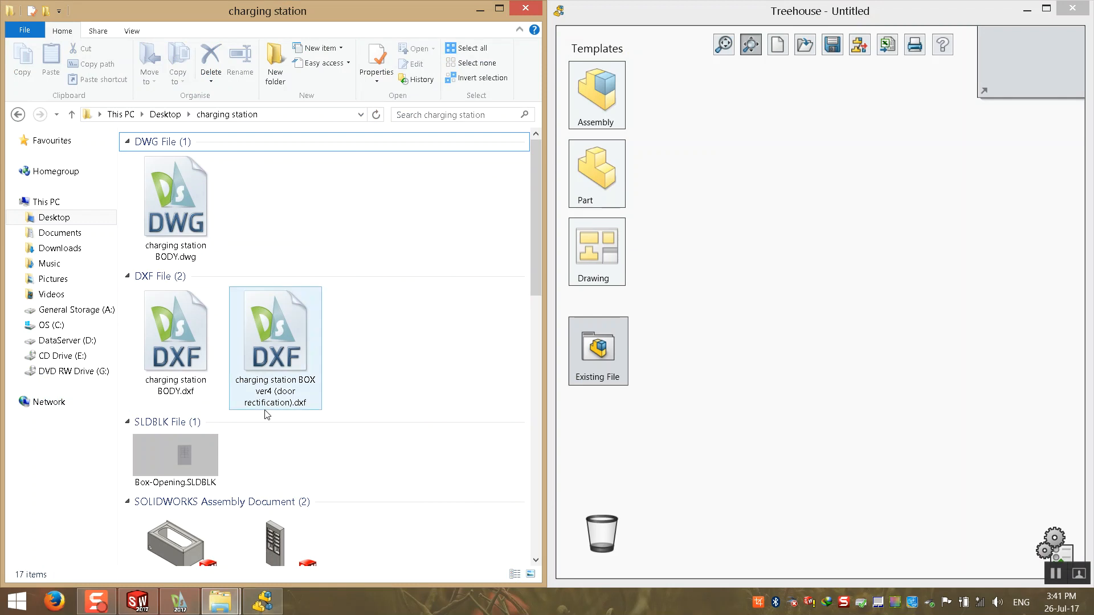
- Load X0001-00.SLDASM from the charging station folder into Treehouse, and maximize the window with the whole hierarchy in view
{"action": "scroll", "coordinate": [264, 456], "scroll_direction": "down", "scroll_amount": 2}
{"action": "left_click", "coordinate": [291, 437]}
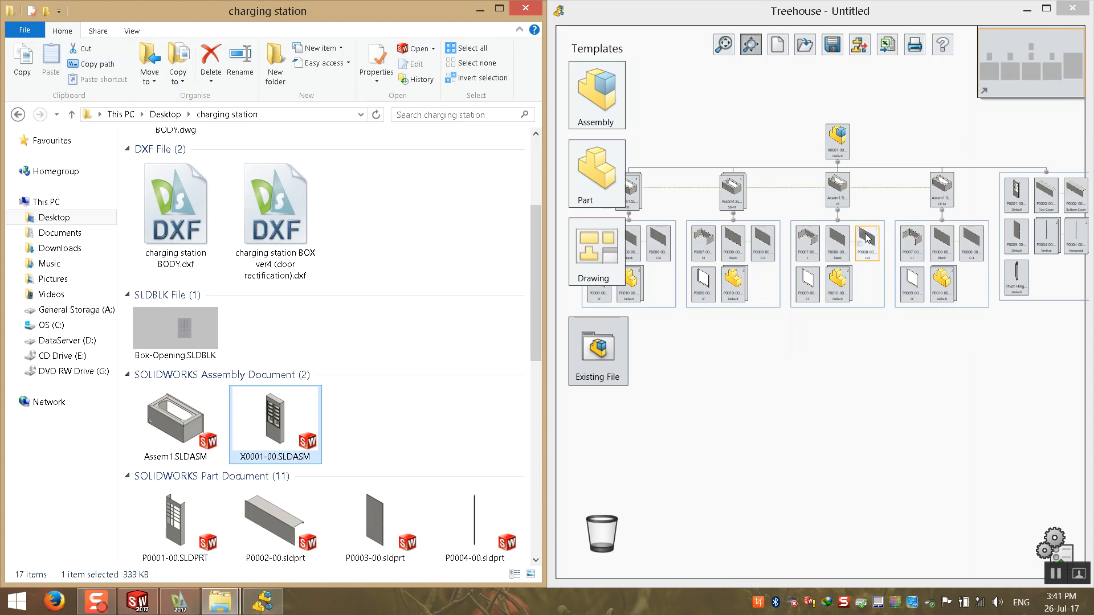
{"action": "left_click", "coordinate": [1046, 8]}
{"action": "left_click_drag", "start_coordinate": [628, 176], "coordinate": [332, 223]}
{"action": "scroll", "coordinate": [431, 270], "scroll_direction": "up", "scroll_amount": 2}
{"action": "left_click", "coordinate": [419, 312]}
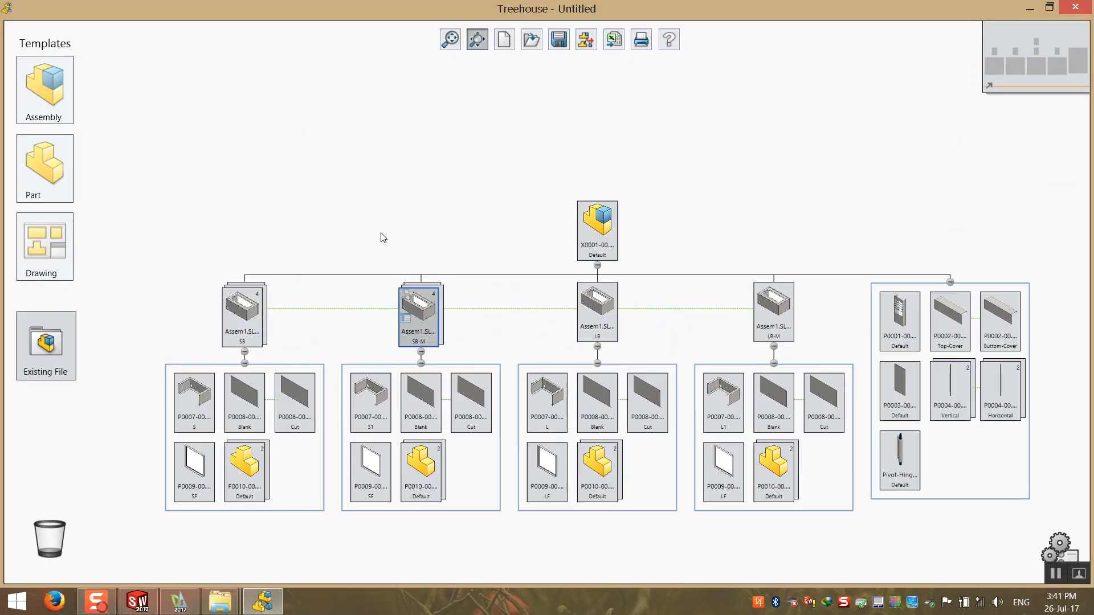
{"action": "left_click_drag", "start_coordinate": [409, 218], "coordinate": [345, 149]}
{"action": "left_click", "coordinate": [342, 147]}
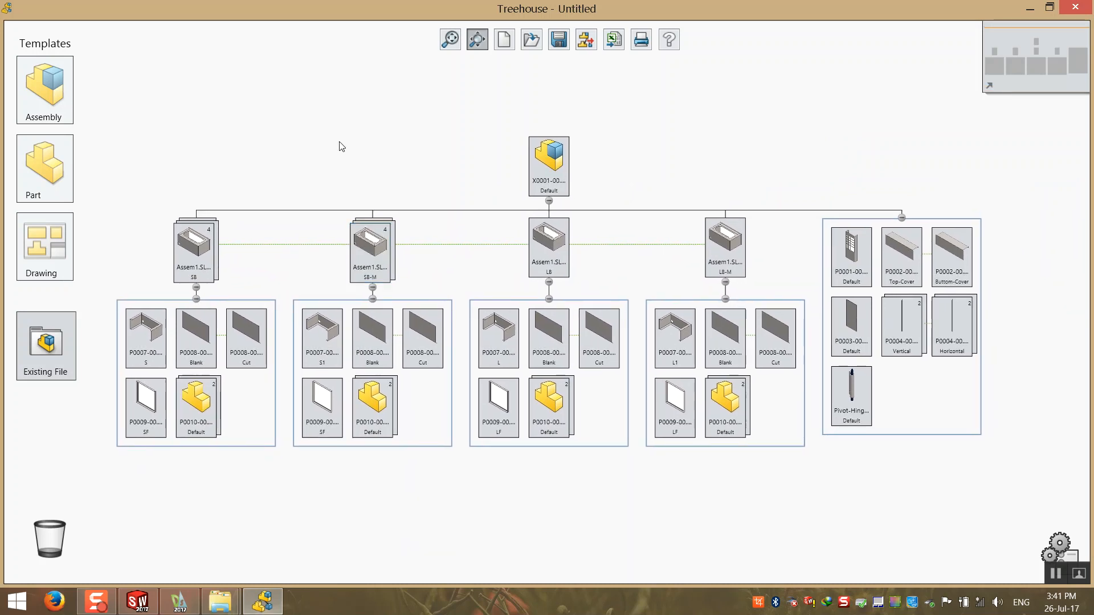
- Collapse the SB, SB-M, LB and LB-M subassemblies and the group of parts directly under X0001-00
{"action": "left_click", "coordinate": [549, 200]}
{"action": "left_click", "coordinate": [548, 201]}
{"action": "left_click", "coordinate": [197, 287]}
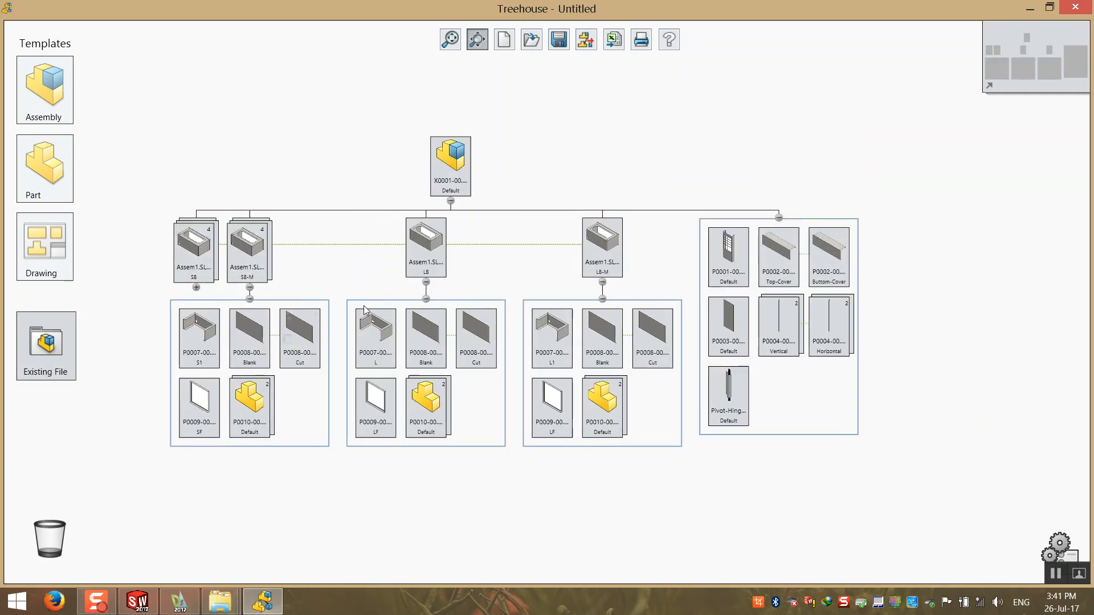
{"action": "left_click", "coordinate": [250, 287]}
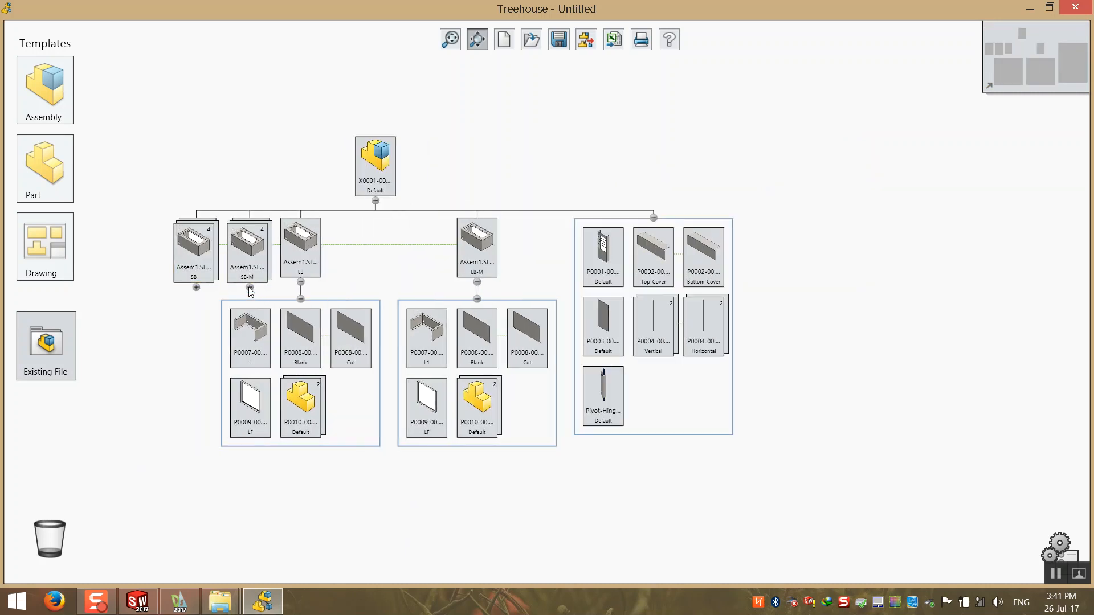
{"action": "left_click", "coordinate": [300, 283]}
{"action": "left_click", "coordinate": [349, 282]}
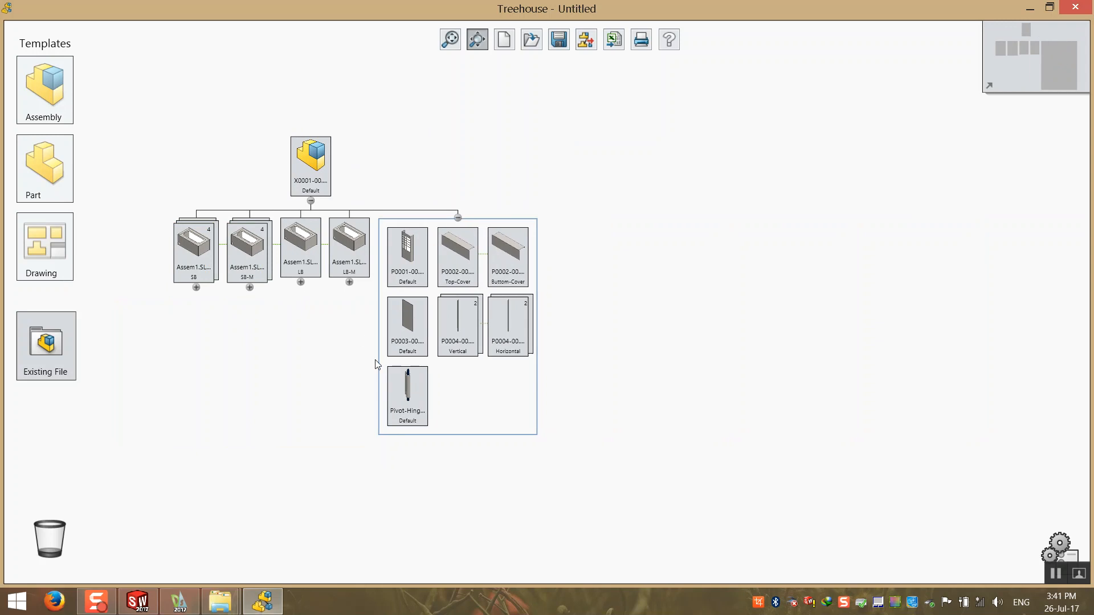
{"action": "left_click", "coordinate": [457, 217]}
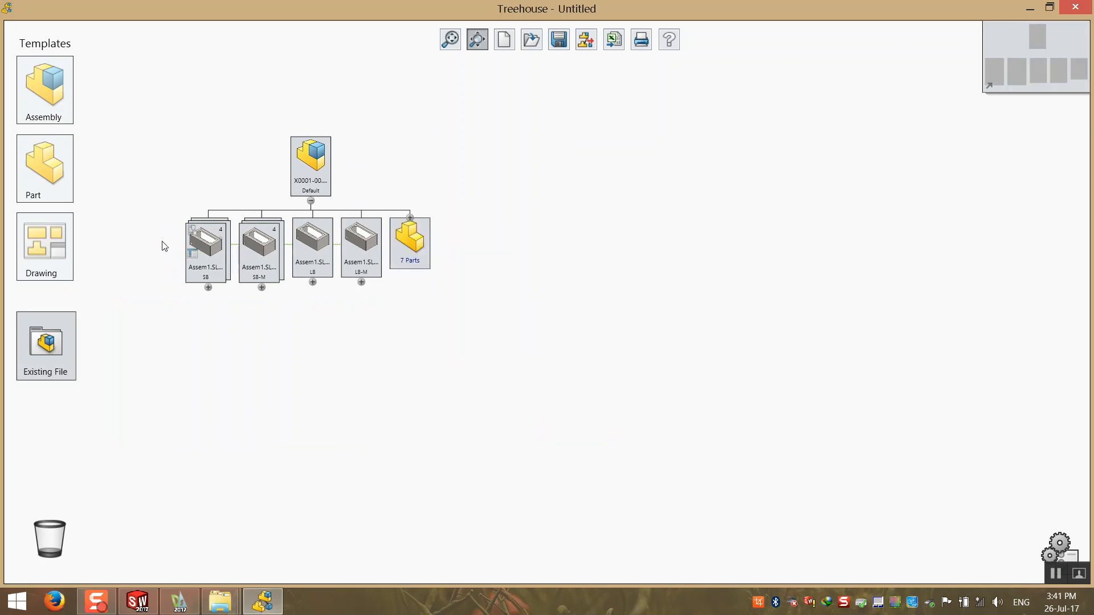
- Move the X0001-00 hierarchy toward the middle of the canvas and expand the SB, SB-M, LB and LB-M subassemblies
{"action": "left_click_drag", "start_coordinate": [166, 243], "coordinate": [349, 210]}
{"action": "left_click", "coordinate": [384, 256]}
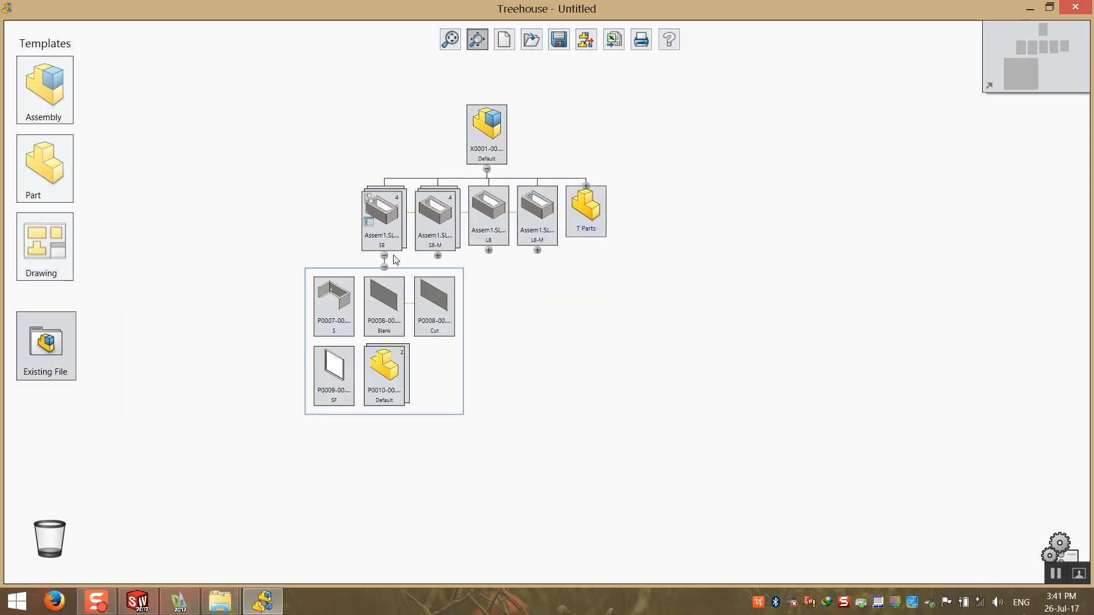
{"action": "left_click", "coordinate": [438, 256]}
{"action": "left_click", "coordinate": [488, 250]}
{"action": "left_click", "coordinate": [537, 251]}
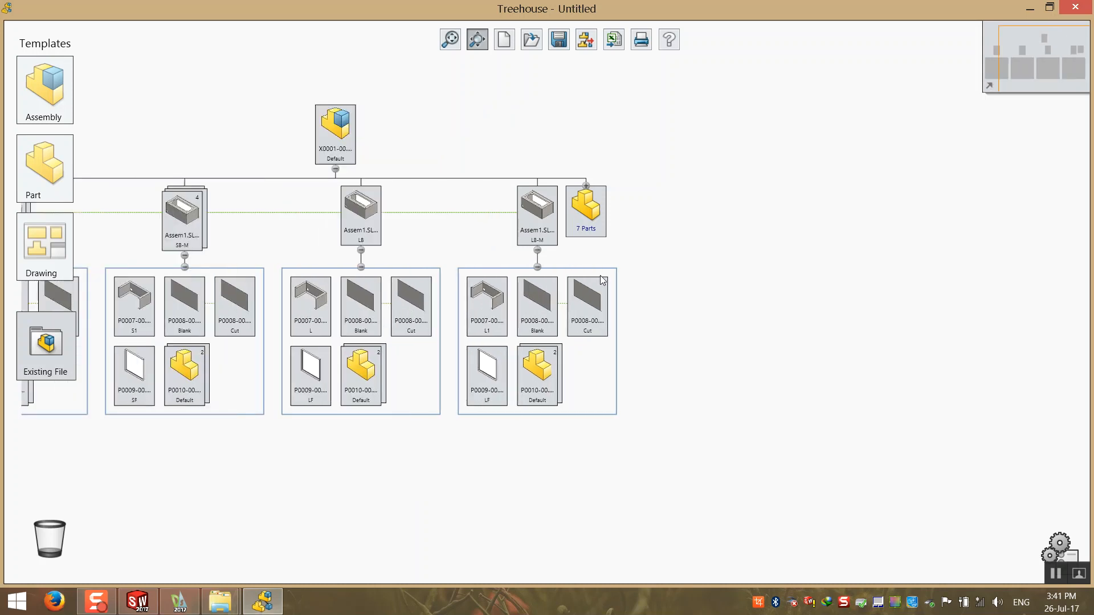
- Collapse the parts under the LB-M, LB, SB-M and SB subassemblies into single part groups
{"action": "left_click", "coordinate": [538, 267]}
{"action": "left_click", "coordinate": [422, 266]}
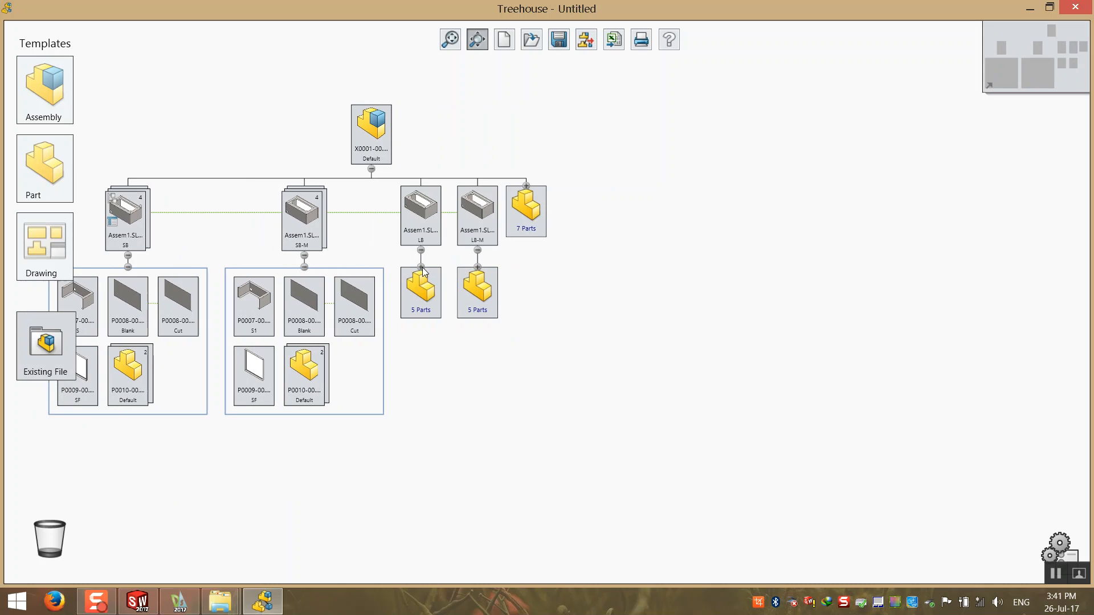
{"action": "left_click", "coordinate": [304, 267]}
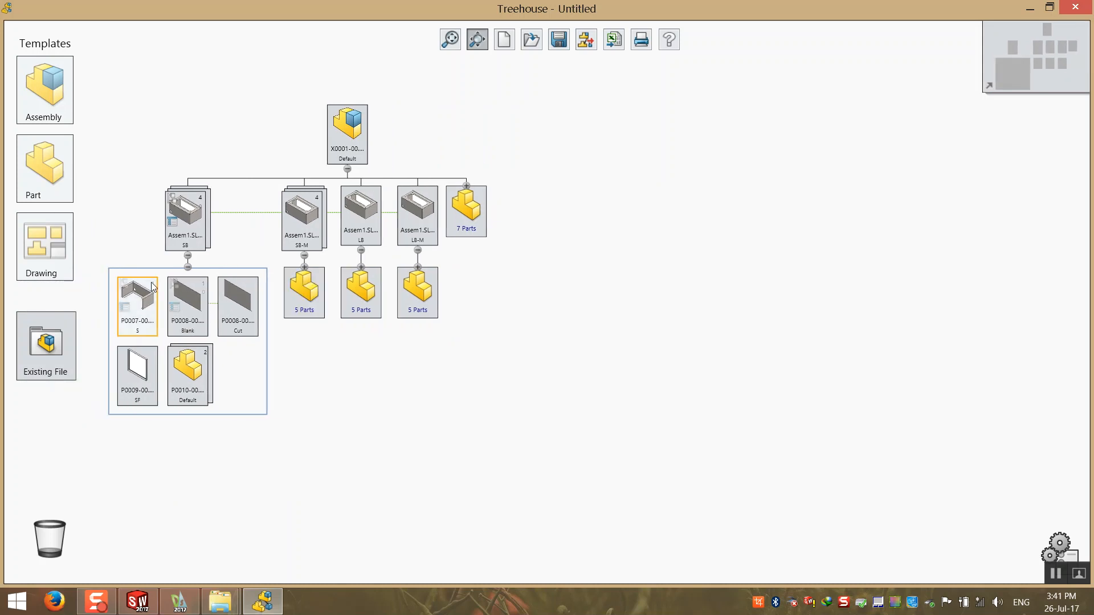
{"action": "left_click", "coordinate": [185, 267]}
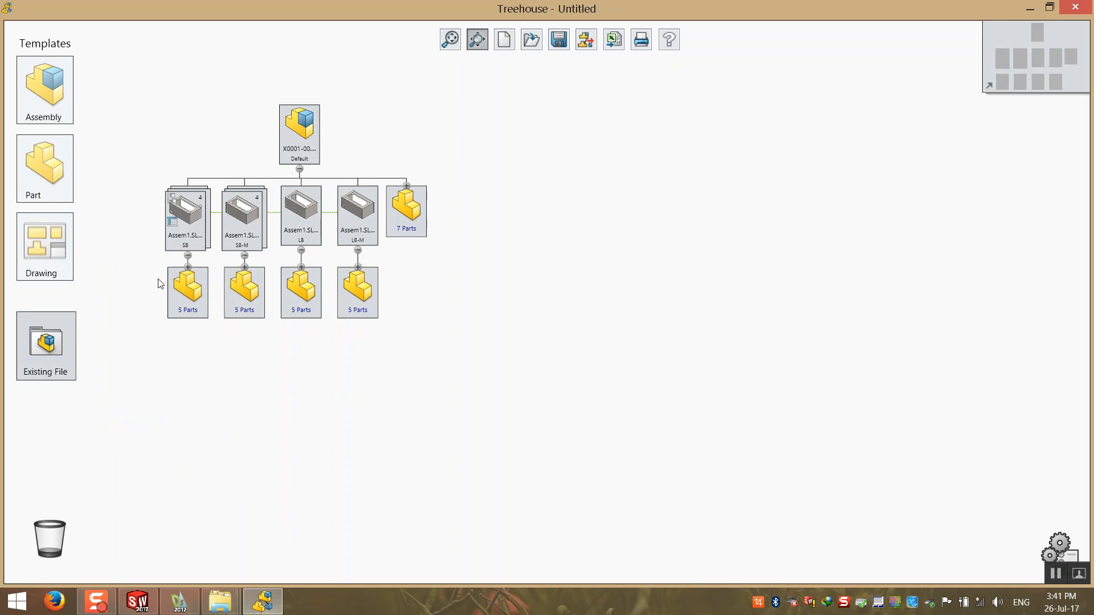
- Expand the part groups under all four Assem1 subassemblies and the group of parts directly under X0001-00
{"action": "left_click", "coordinate": [188, 266]}
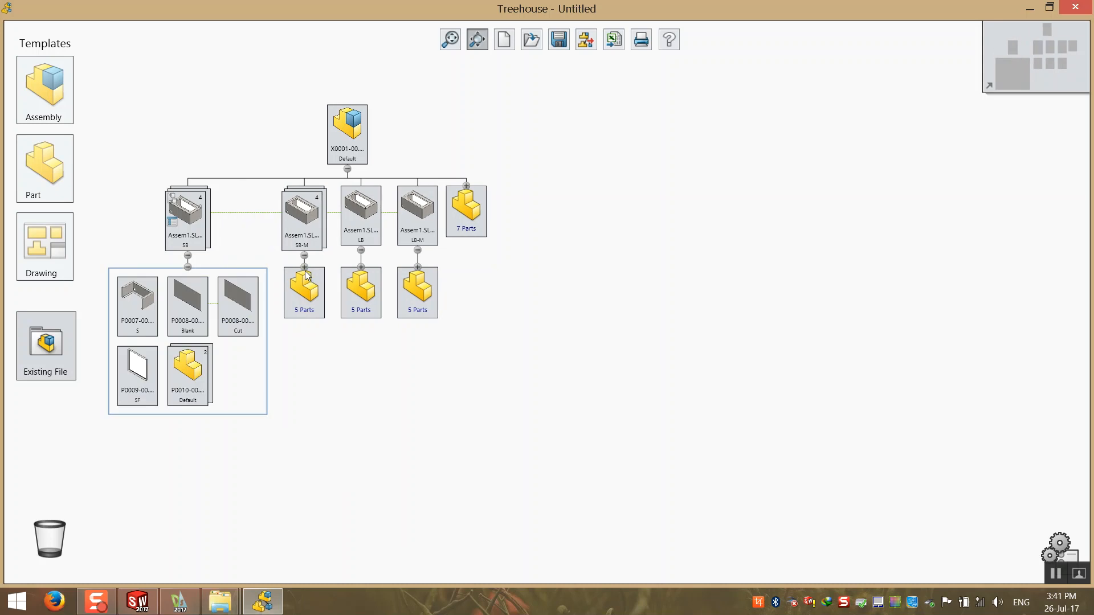
{"action": "left_click", "coordinate": [304, 268]}
{"action": "left_click", "coordinate": [423, 269]}
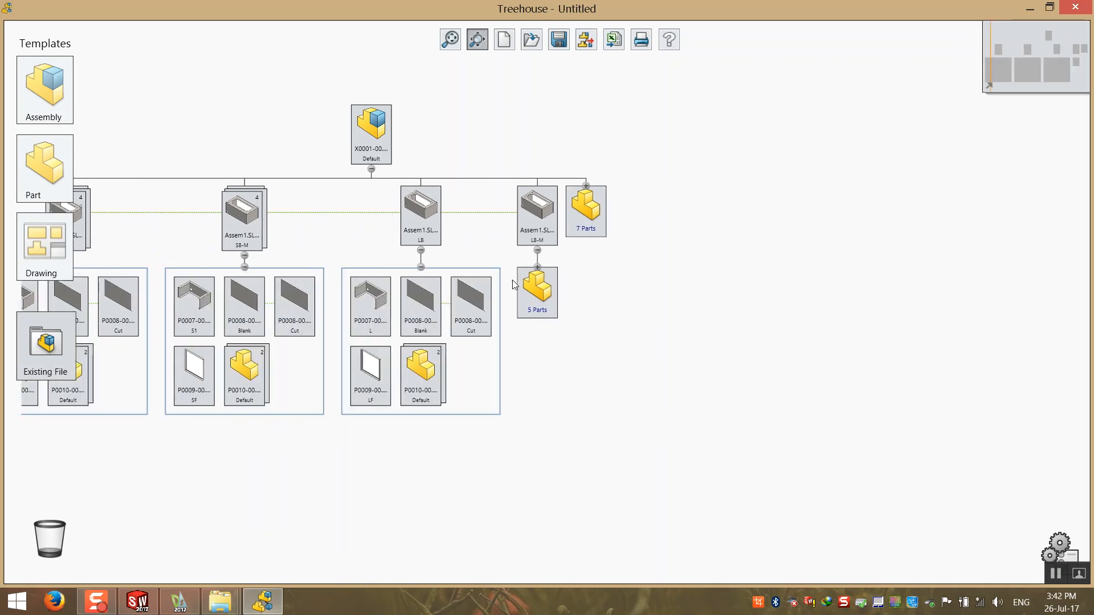
{"action": "left_click", "coordinate": [536, 267]}
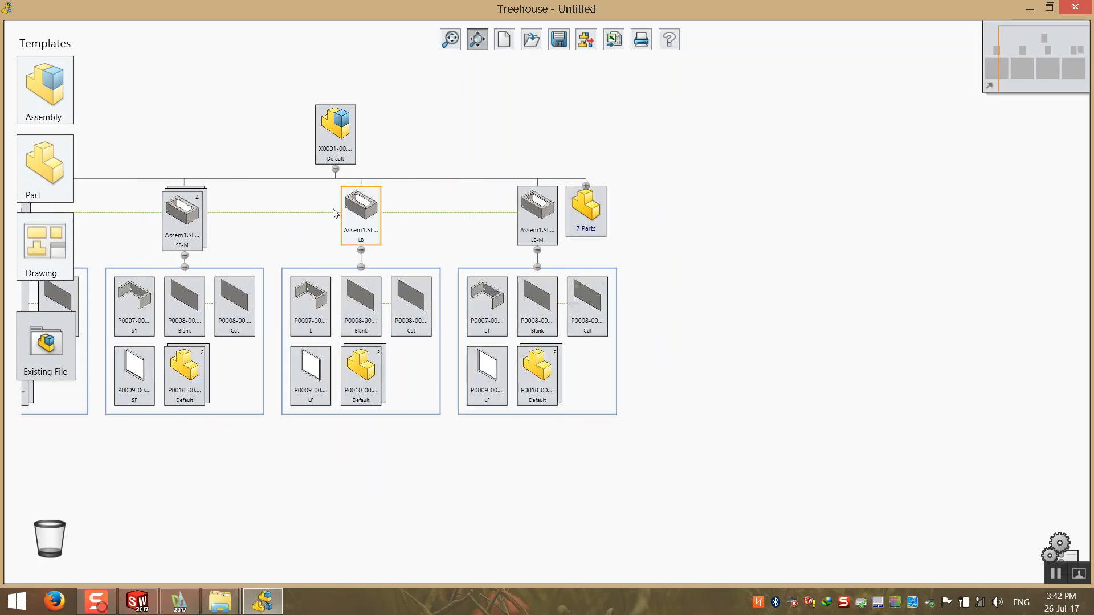
{"action": "left_click", "coordinate": [588, 186]}
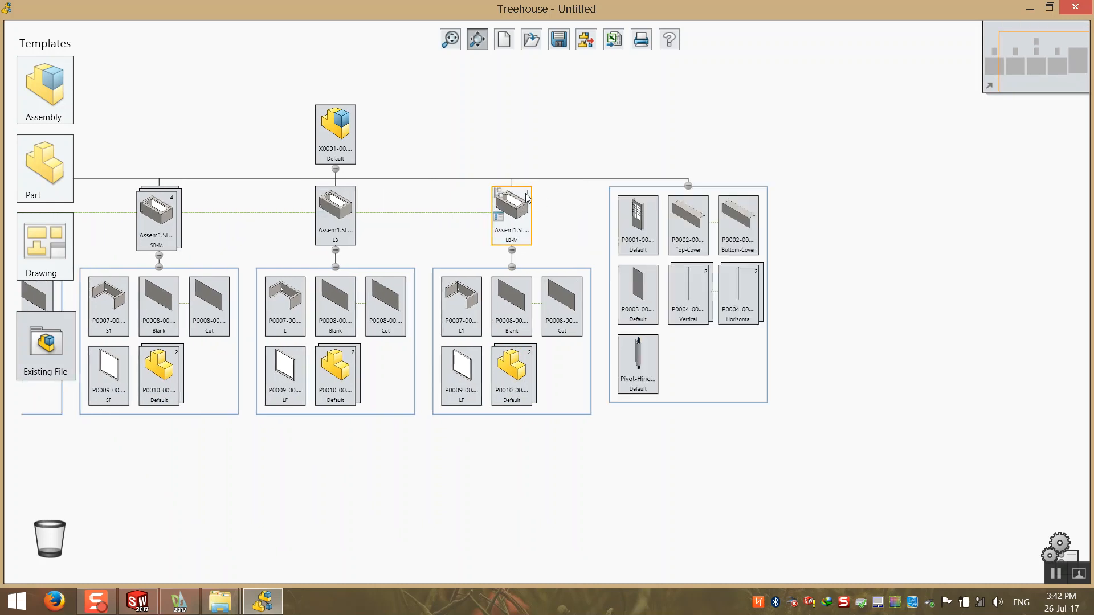
- View the fully expanded X0001-00 hierarchy as a whole, including every subassembly and the top-level parts
{"action": "scroll", "coordinate": [235, 335], "scroll_direction": "down", "scroll_amount": 2}
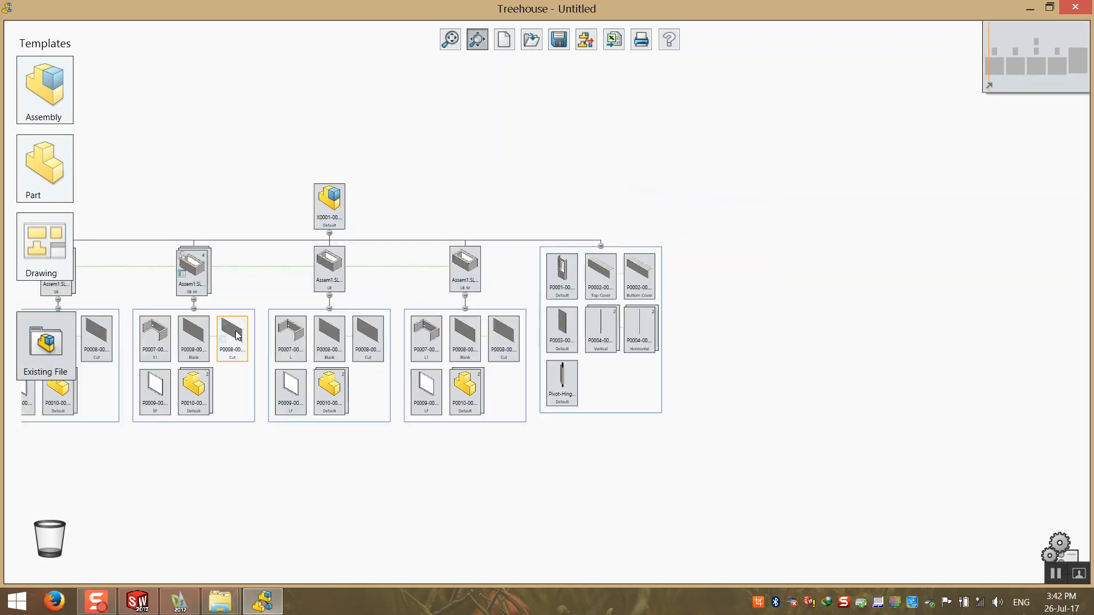
{"action": "scroll", "coordinate": [236, 337], "scroll_direction": "up", "scroll_amount": 2}
{"action": "scroll", "coordinate": [126, 415], "scroll_direction": "down", "scroll_amount": 5}
{"action": "scroll", "coordinate": [166, 513], "scroll_direction": "up", "scroll_amount": 5}
{"action": "scroll", "coordinate": [239, 555], "scroll_direction": "down", "scroll_amount": 5}
{"action": "middle_click_drag", "start_coordinate": [296, 455], "coordinate": [368, 153]}
{"action": "scroll", "coordinate": [279, 393], "scroll_direction": "down", "scroll_amount": 4}
{"action": "scroll", "coordinate": [284, 410], "scroll_direction": "up", "scroll_amount": 4}
{"action": "middle_click_drag", "start_coordinate": [391, 469], "coordinate": [363, 191]}
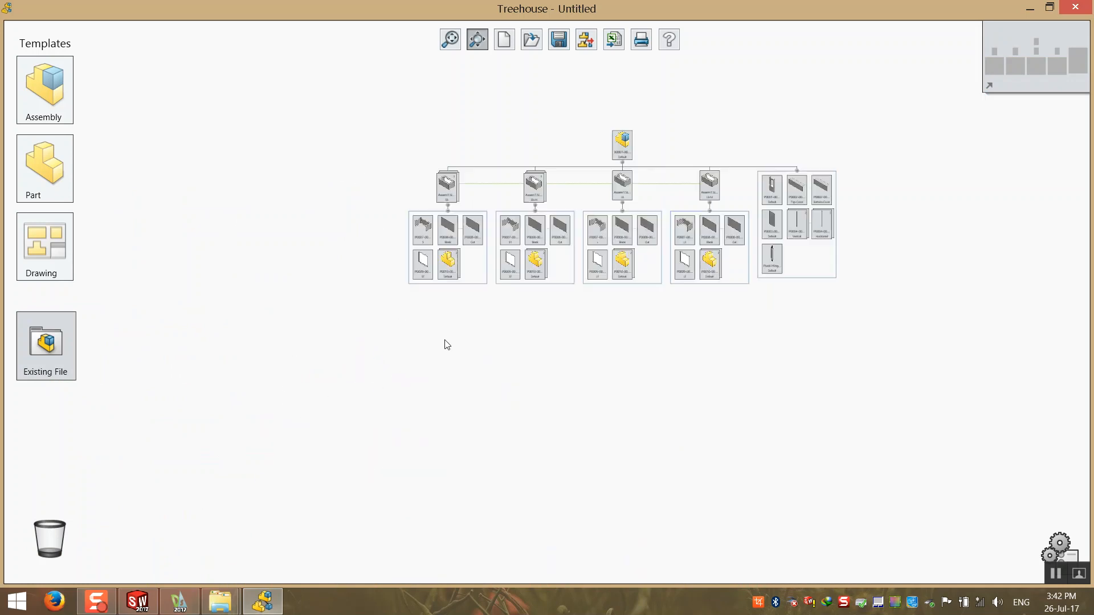
- Examine up close the parts, configurations and quantities in each Assem1 subassembly and in the top-level part group
{"action": "scroll", "coordinate": [471, 271], "scroll_direction": "up", "scroll_amount": 6}
{"action": "middle_click_drag", "start_coordinate": [472, 272], "coordinate": [594, 436]}
{"action": "scroll", "coordinate": [594, 436], "scroll_direction": "up", "scroll_amount": 6}
{"action": "left_click", "coordinate": [575, 421]}
{"action": "left_click", "coordinate": [439, 273]}
{"action": "middle_click_drag", "start_coordinate": [231, 227], "coordinate": [120, 100]}
{"action": "middle_click_drag", "start_coordinate": [578, 368], "coordinate": [404, 330]}
{"action": "left_click", "coordinate": [735, 308]}
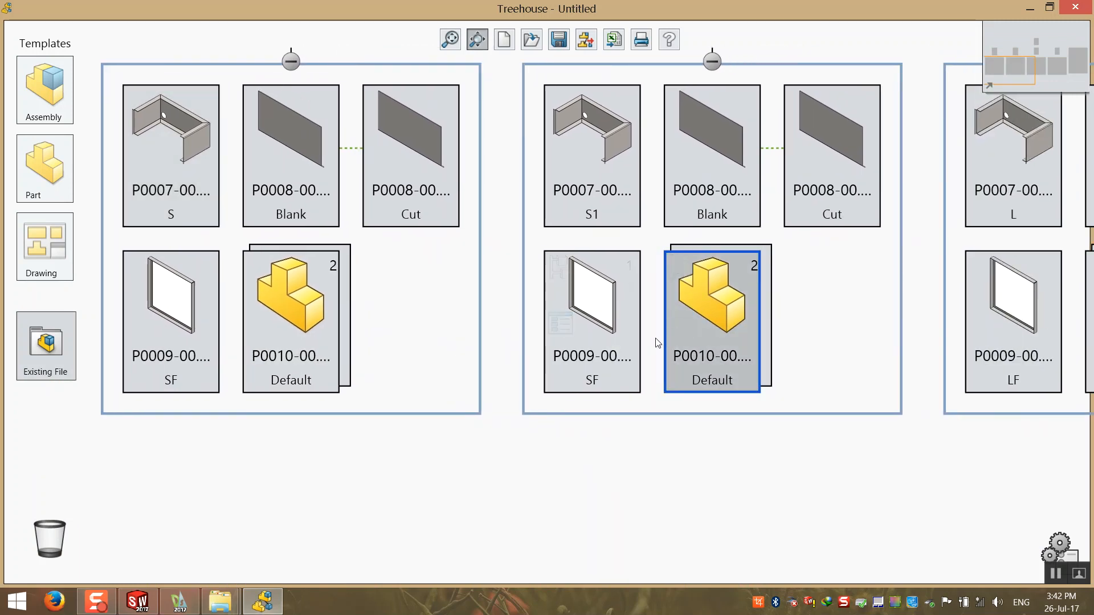
{"action": "middle_click_drag", "start_coordinate": [823, 322], "coordinate": [429, 408]}
{"action": "middle_click_drag", "start_coordinate": [811, 378], "coordinate": [514, 332]}
{"action": "left_click", "coordinate": [855, 349]}
{"action": "middle_click_drag", "start_coordinate": [820, 345], "coordinate": [590, 385]}
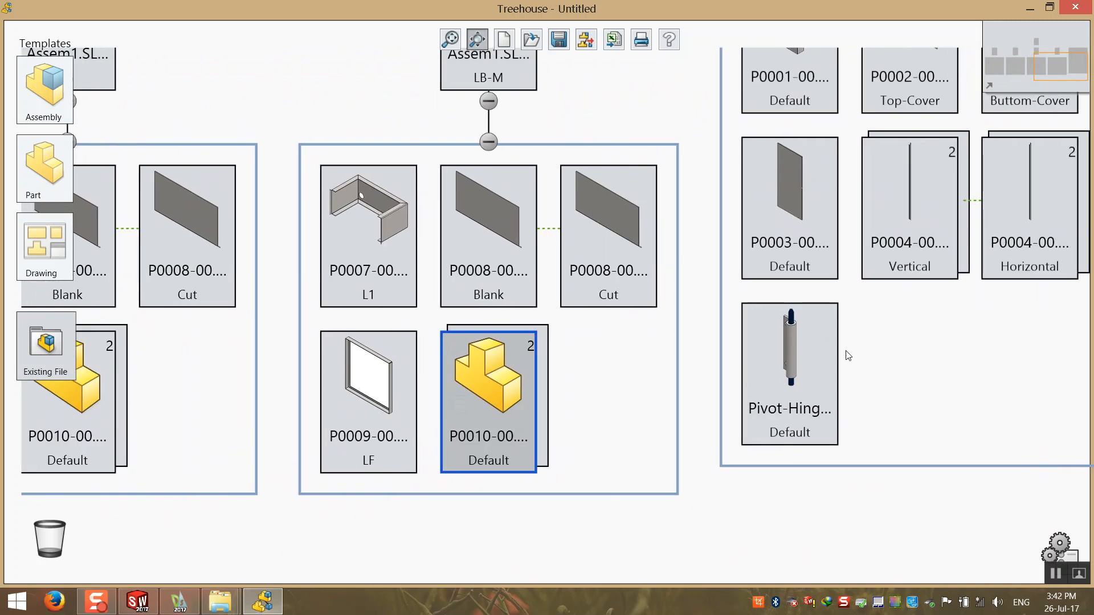
{"action": "middle_click_drag", "start_coordinate": [882, 345], "coordinate": [687, 394]}
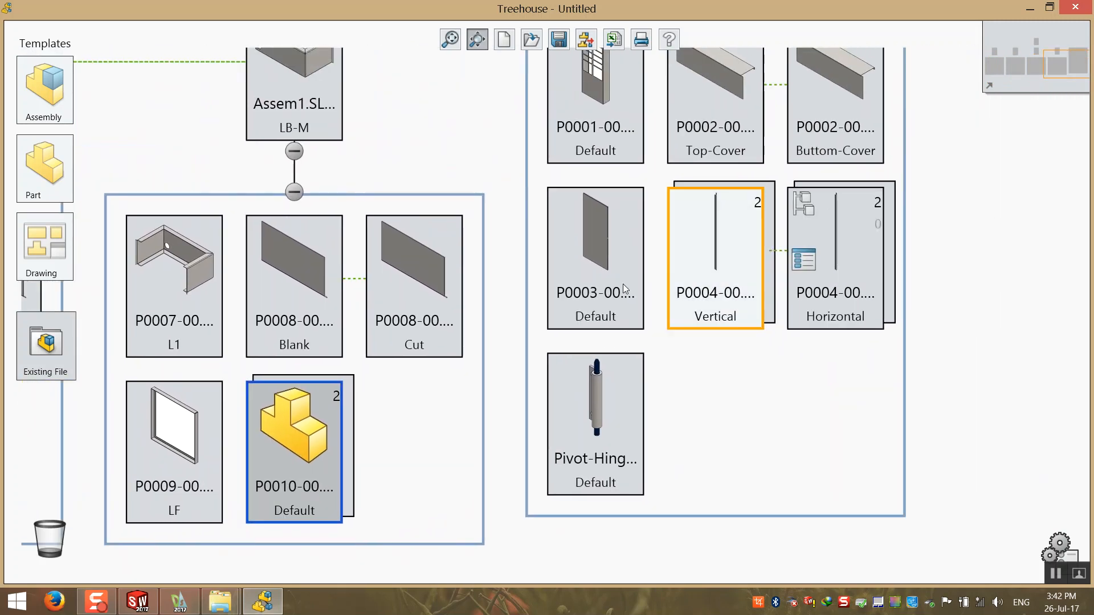
{"action": "middle_click_drag", "start_coordinate": [420, 422], "coordinate": [689, 429]}
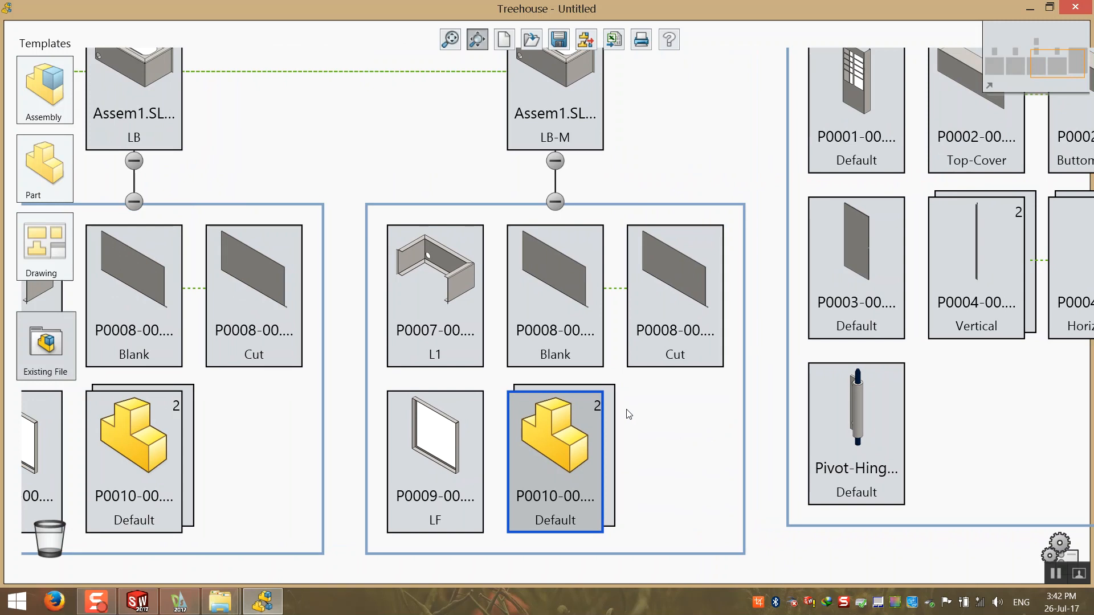
{"action": "middle_click_drag", "start_coordinate": [497, 426], "coordinate": [922, 318]}
{"action": "middle_click_drag", "start_coordinate": [556, 384], "coordinate": [884, 394]}
{"action": "left_click", "coordinate": [326, 397]}
{"action": "middle_click_drag", "start_coordinate": [393, 381], "coordinate": [778, 402]}
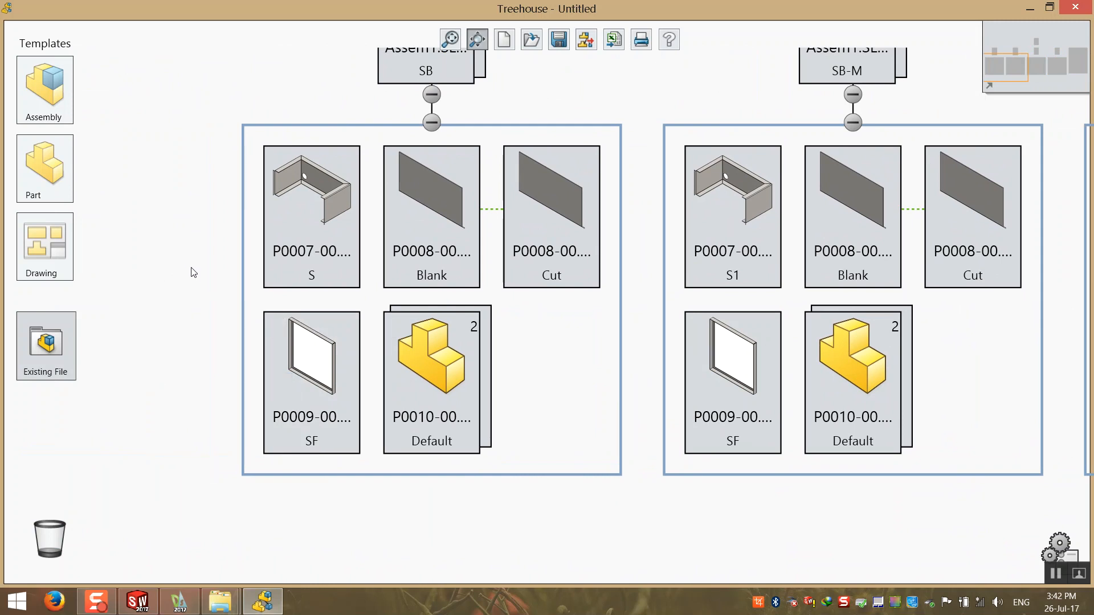
{"action": "middle_click_drag", "start_coordinate": [556, 101], "coordinate": [440, 161]}
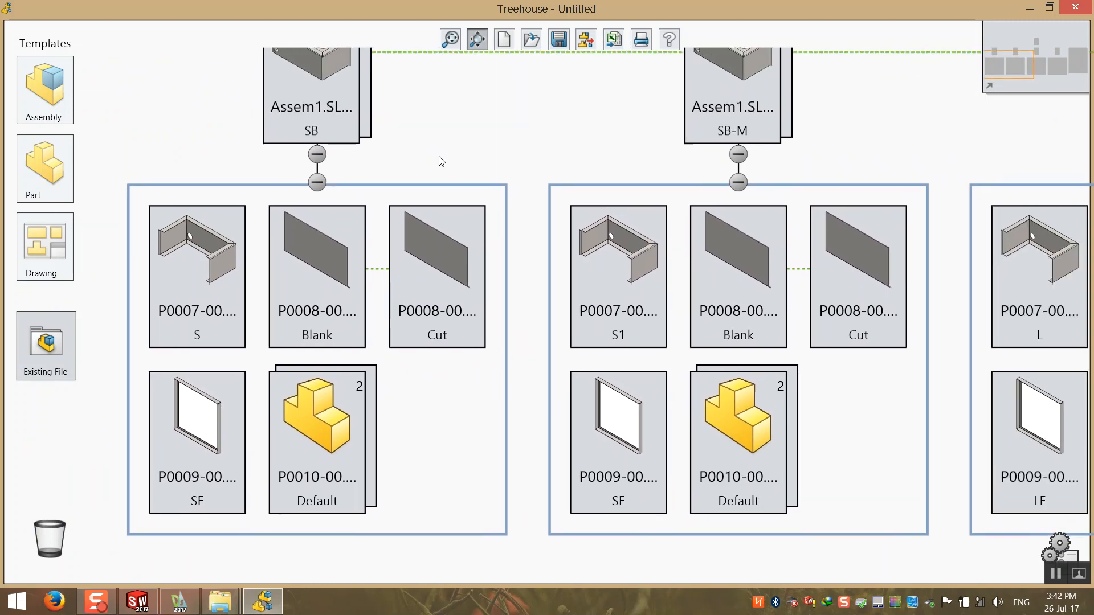
- Export the hierarchy to Excel with the Open Structure option and maximize the resulting workbook
{"action": "left_click", "coordinate": [614, 40]}
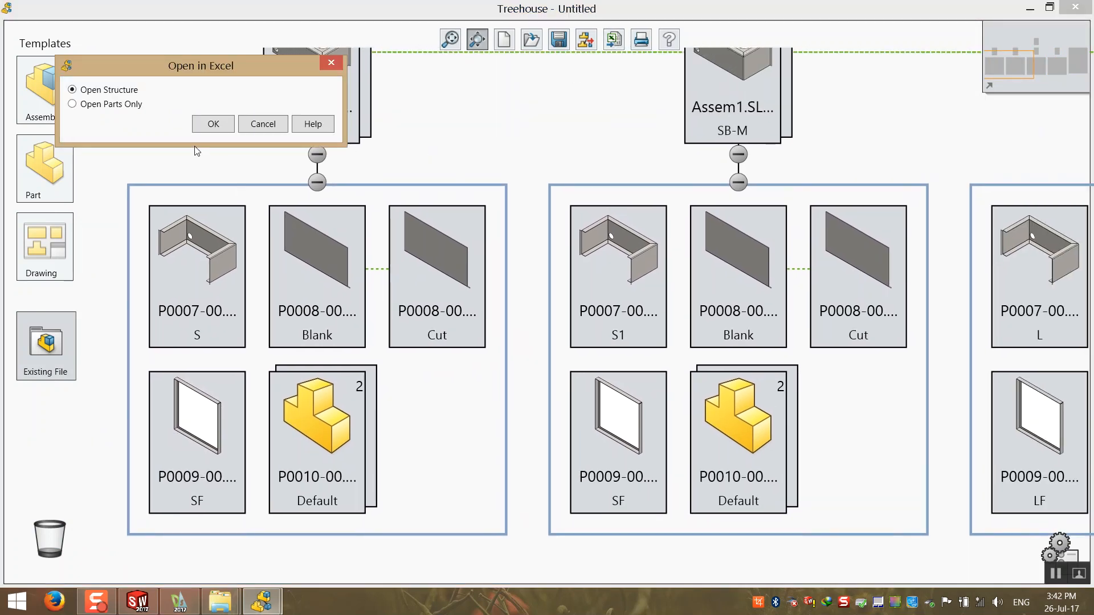
{"action": "left_click", "coordinate": [213, 124]}
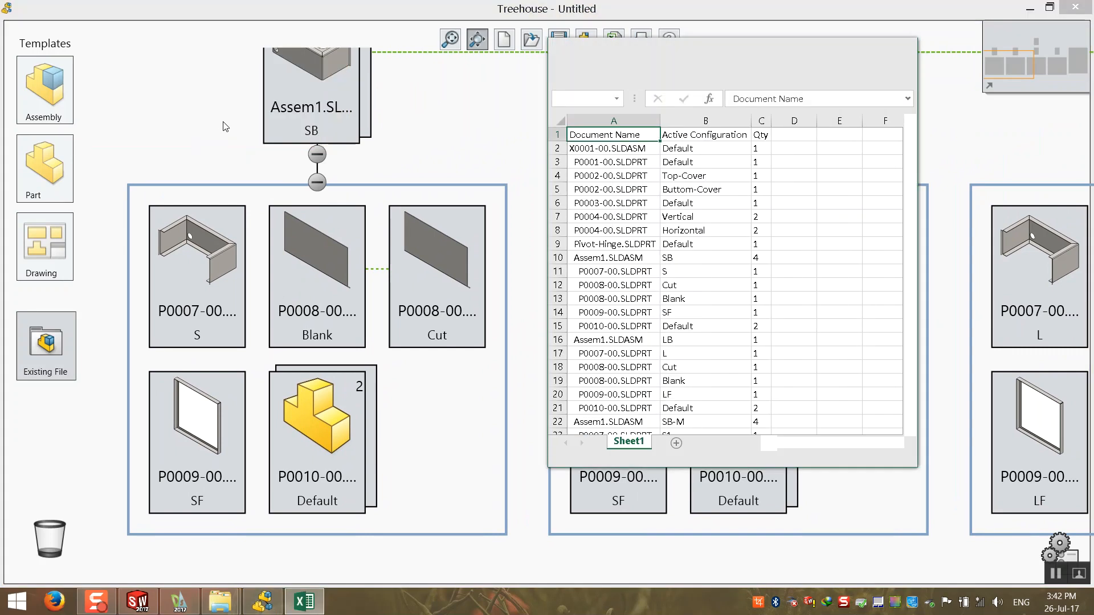
{"action": "double_click", "coordinate": [692, 48]}
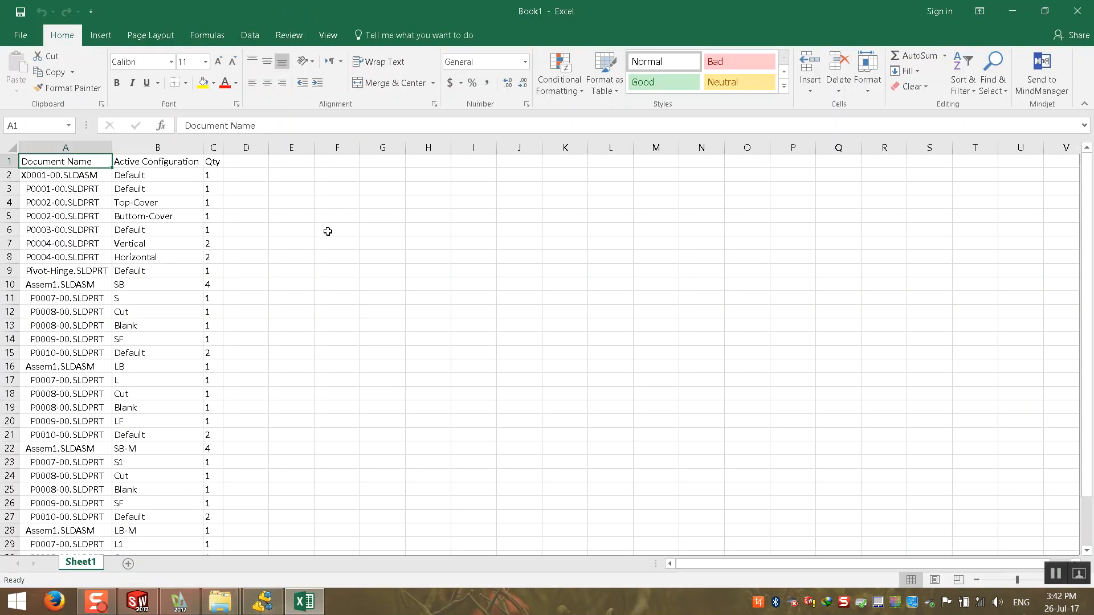
- Widen the Document Name, Active Configuration and Qty columns of the exported sheet
{"action": "double_click", "coordinate": [115, 147]}
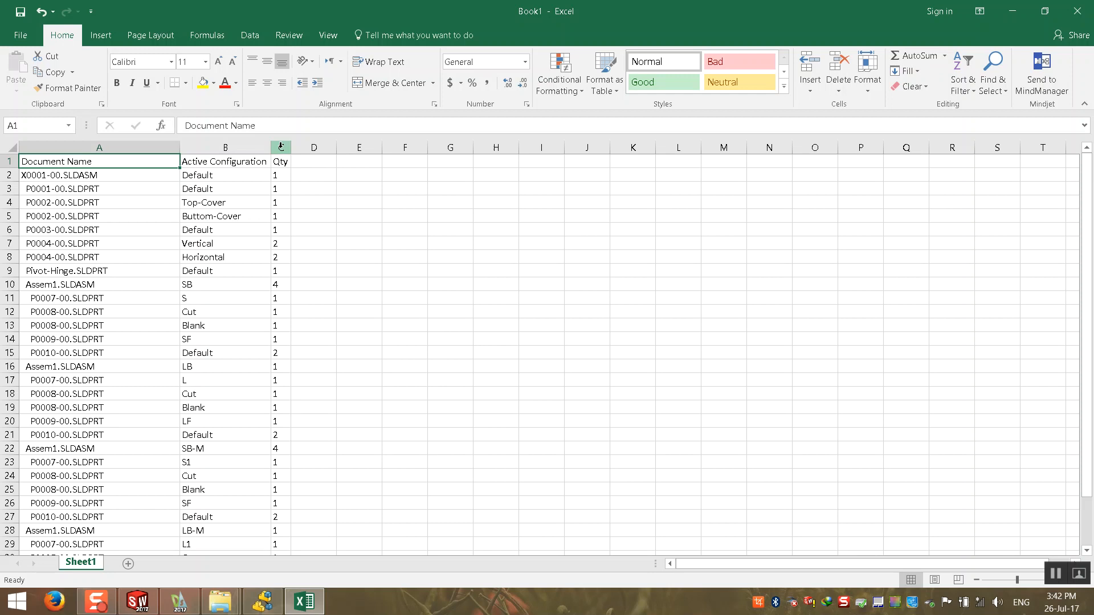
{"action": "double_click", "coordinate": [271, 147]}
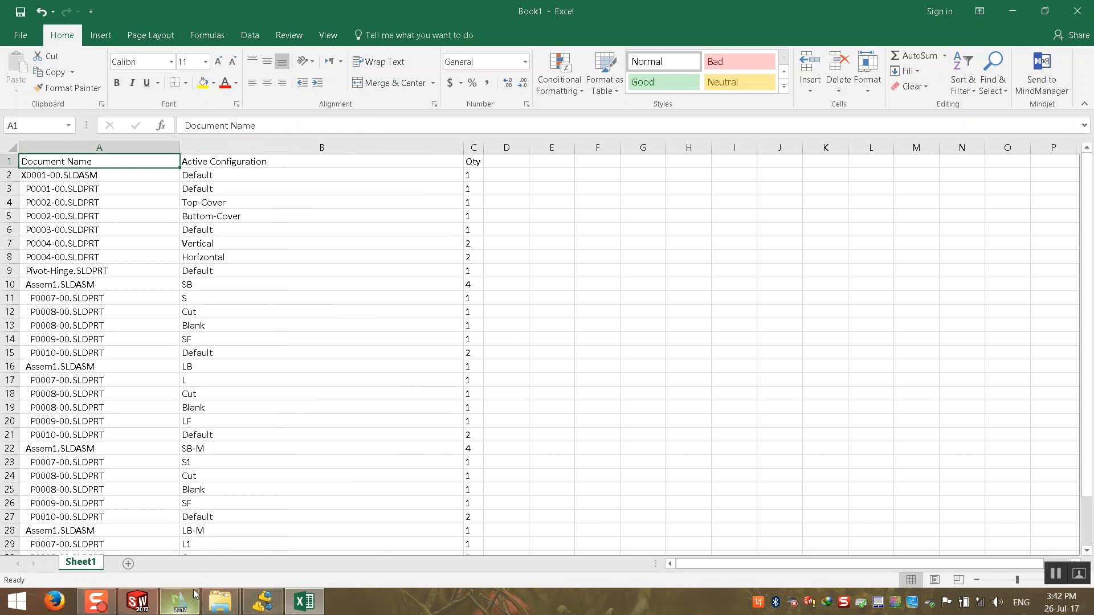
{"action": "left_click_drag", "start_coordinate": [653, 268], "coordinate": [653, 255]}
{"action": "left_click_drag", "start_coordinate": [483, 148], "coordinate": [568, 149]}
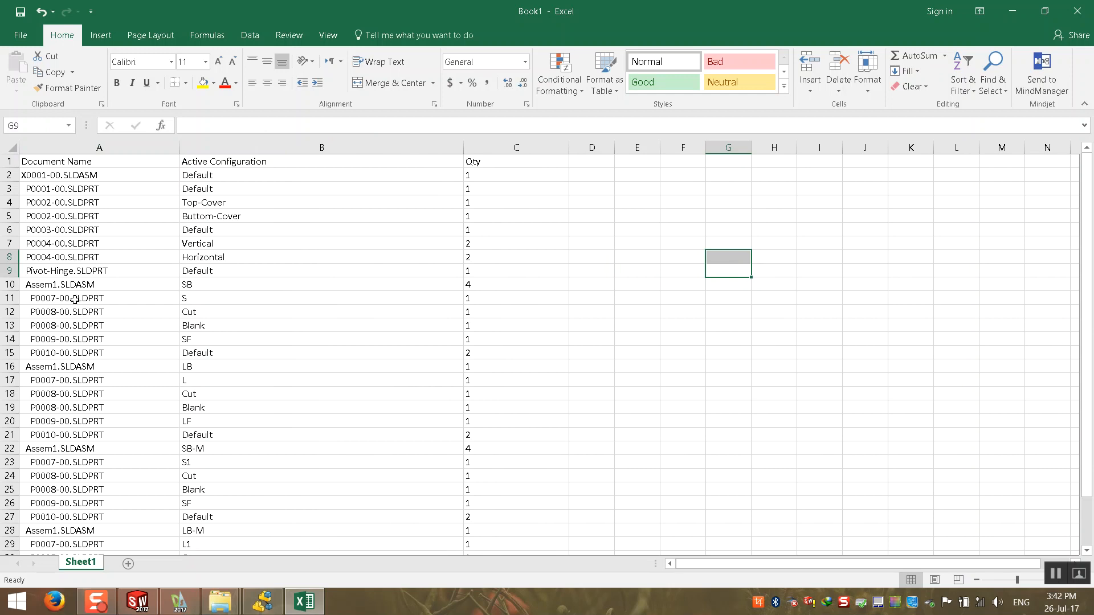
- Review the exported structure list down to its last row and close the workbook without saving
{"action": "scroll", "coordinate": [88, 237], "scroll_direction": "down", "scroll_amount": 2}
{"action": "scroll", "coordinate": [89, 237], "scroll_direction": "down", "scroll_amount": 1}
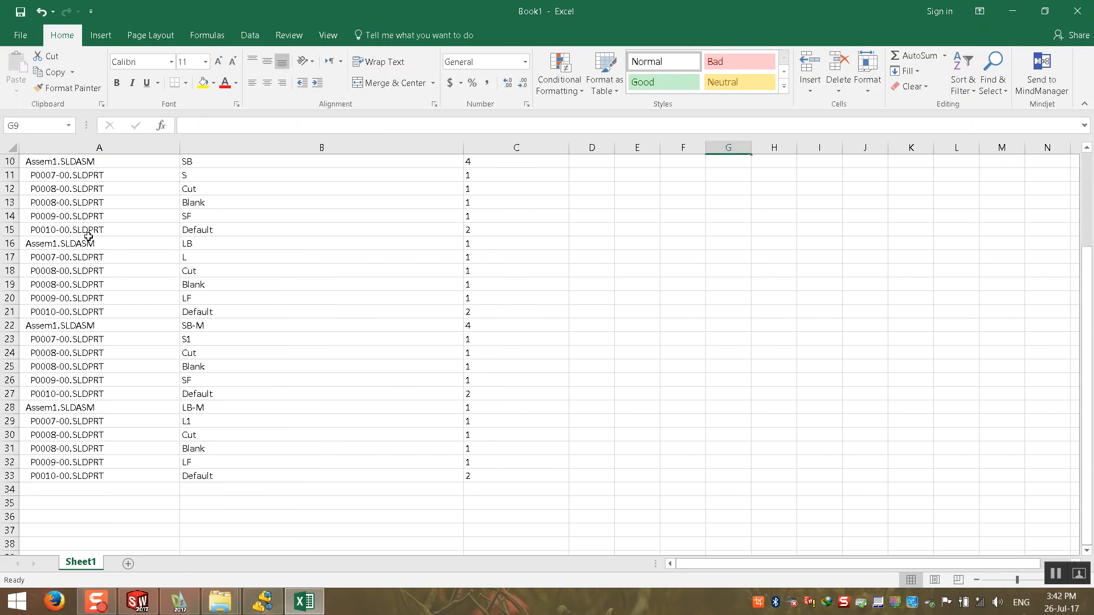
{"action": "scroll", "coordinate": [88, 237], "scroll_direction": "up", "scroll_amount": 3}
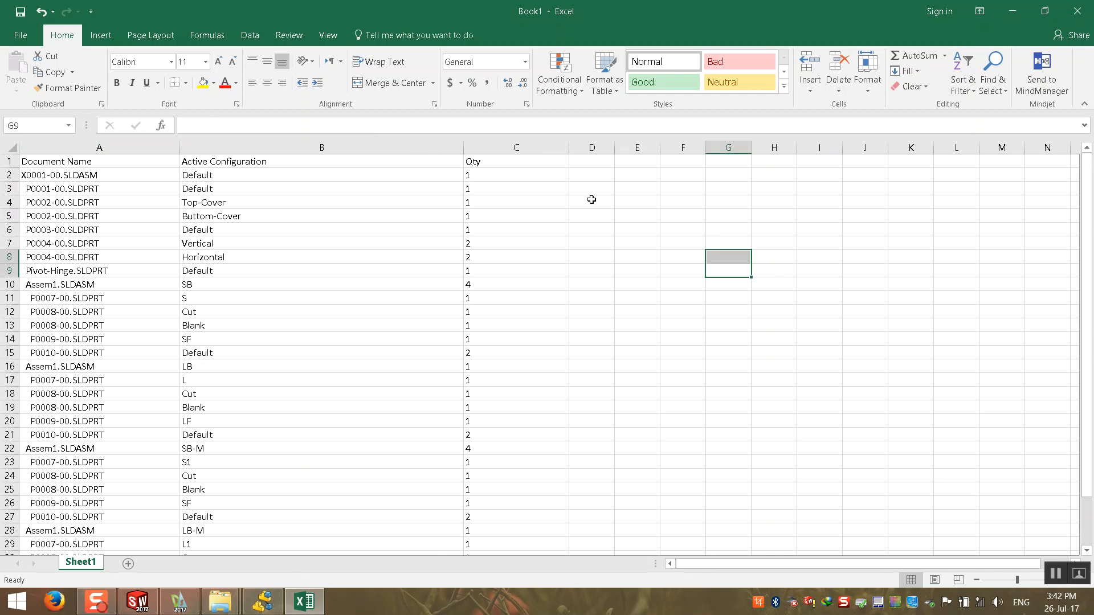
{"action": "left_click", "coordinate": [1079, 10]}
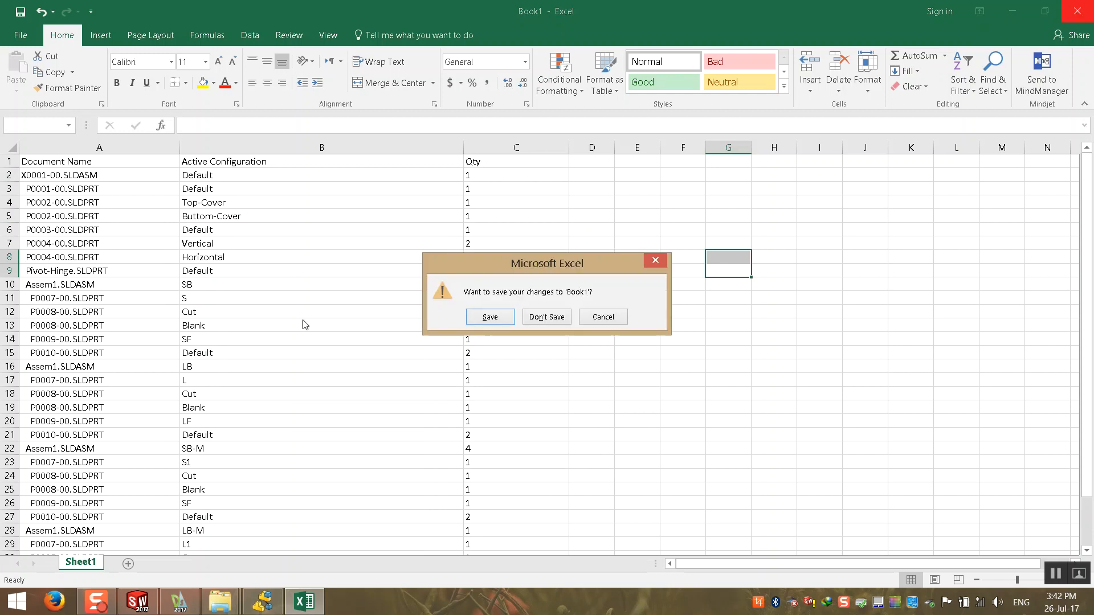
{"action": "left_click", "coordinate": [533, 317]}
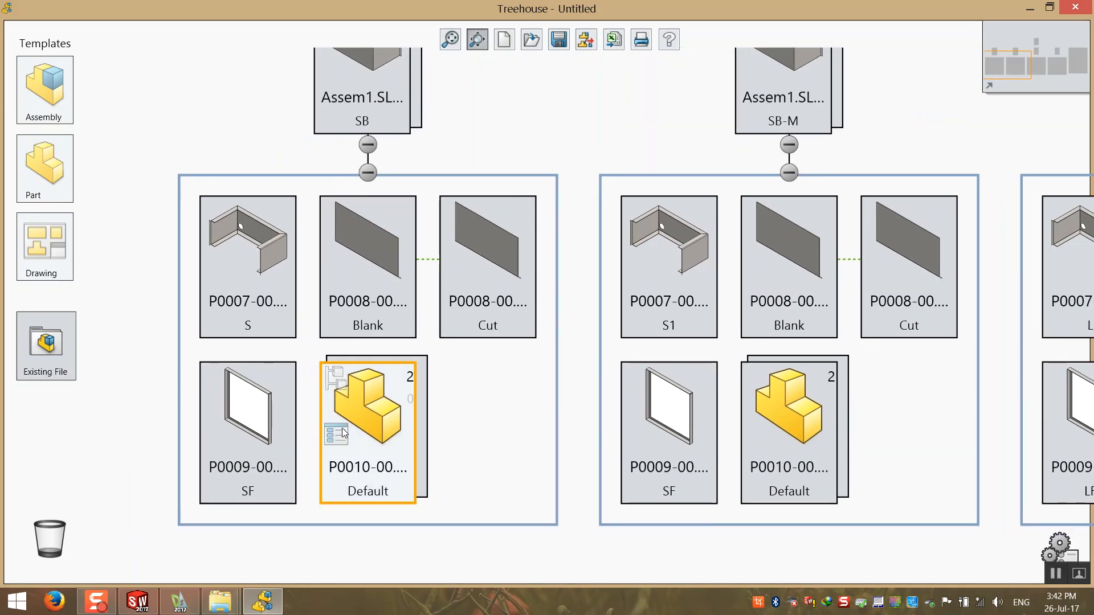
- Switch to SOLIDWORKS and look through the commands available for the top-level X0001-00 assembly
{"action": "left_click", "coordinate": [140, 602]}
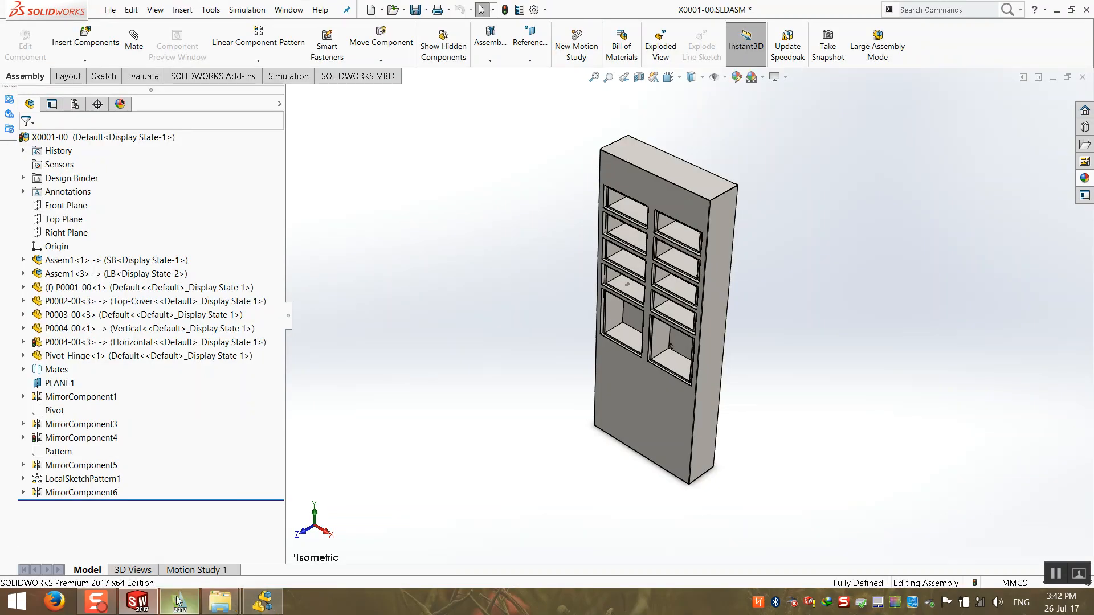
{"action": "right_click", "coordinate": [165, 159]}
{"action": "left_click", "coordinate": [240, 196]}
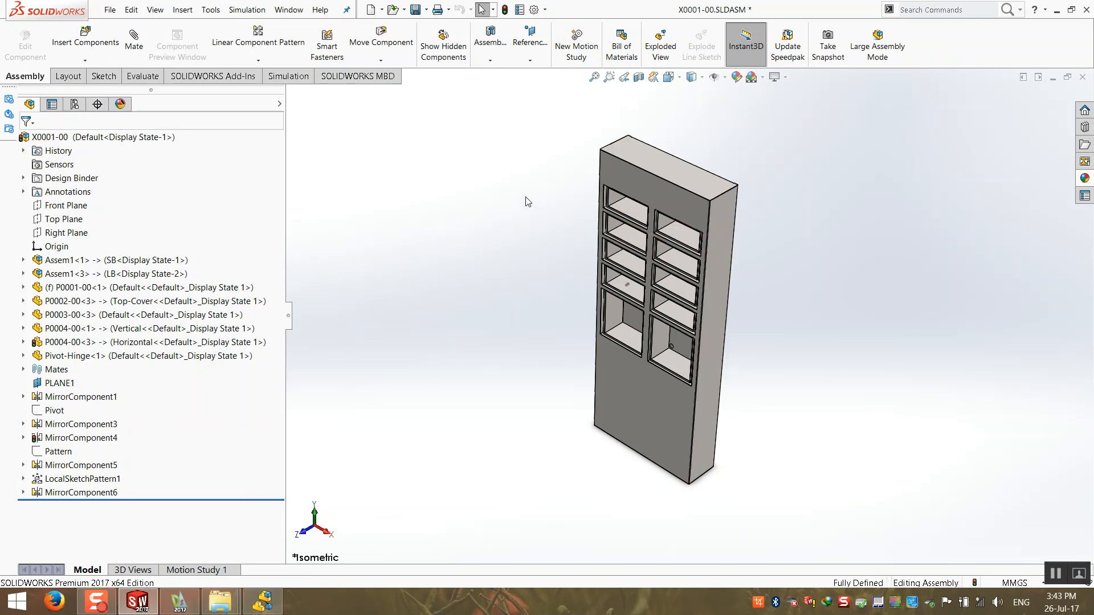
{"action": "right_click", "coordinate": [89, 141]}
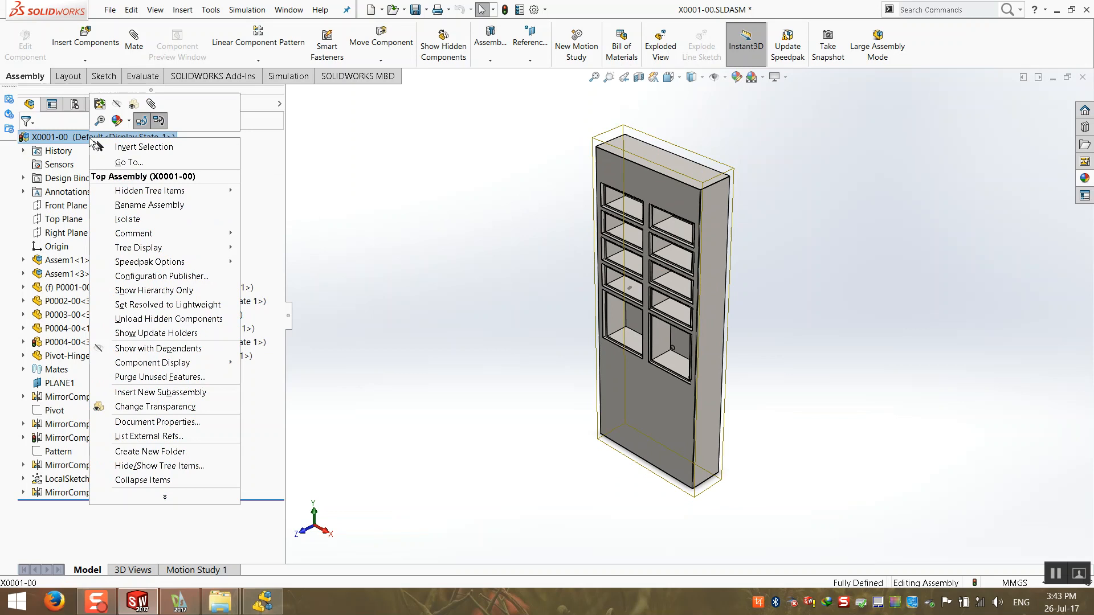
{"action": "left_click", "coordinate": [84, 137]}
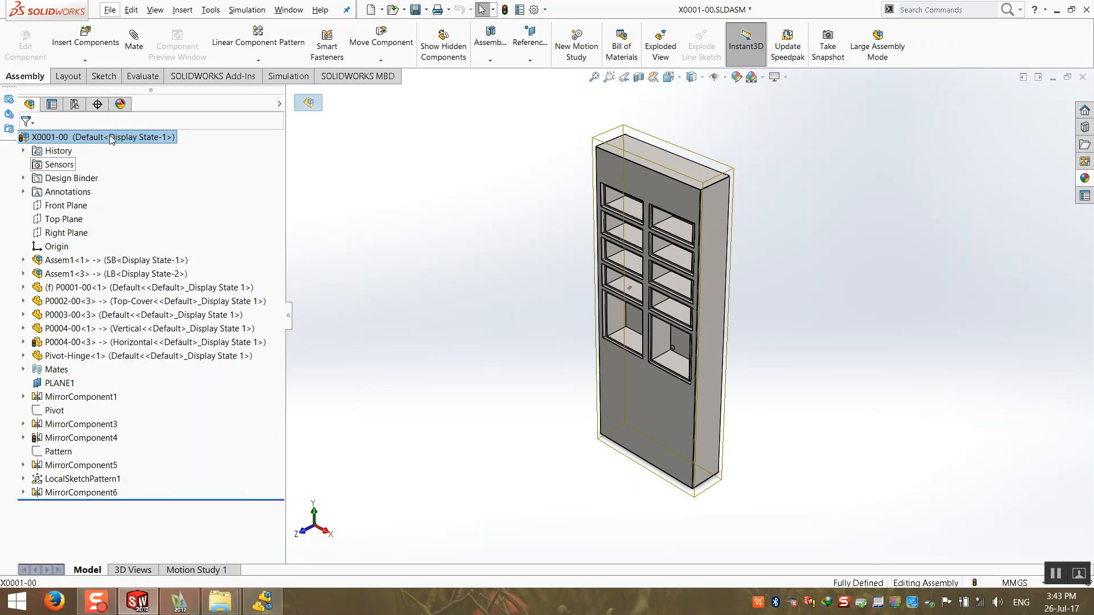
- Try to copy the P0002-00 top cover and the P0001-00 body to empty space beside the charging station
{"action": "left_click", "coordinate": [645, 158]}
{"action": "left_click_drag", "start_coordinate": [644, 159], "coordinate": [437, 153]}
{"action": "left_click_drag", "start_coordinate": [639, 190], "coordinate": [394, 197], "text": "ctrl"}
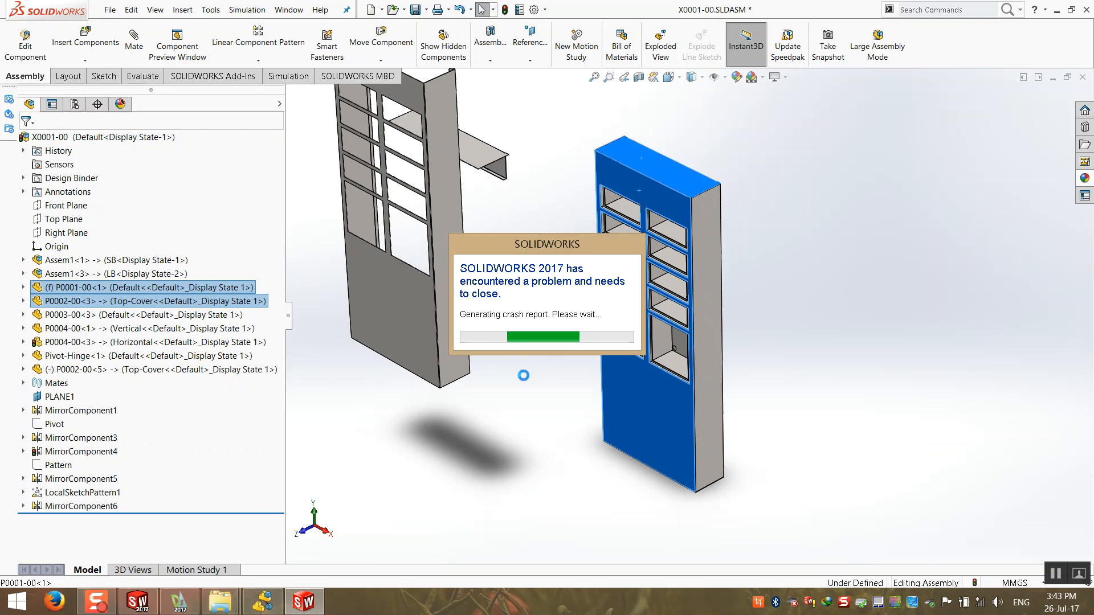
- Answer the question about earlier crashes in the SOLIDWORKS Error Report with I don't know, and close the report
{"action": "mouse_move", "coordinate": [136, 604]}
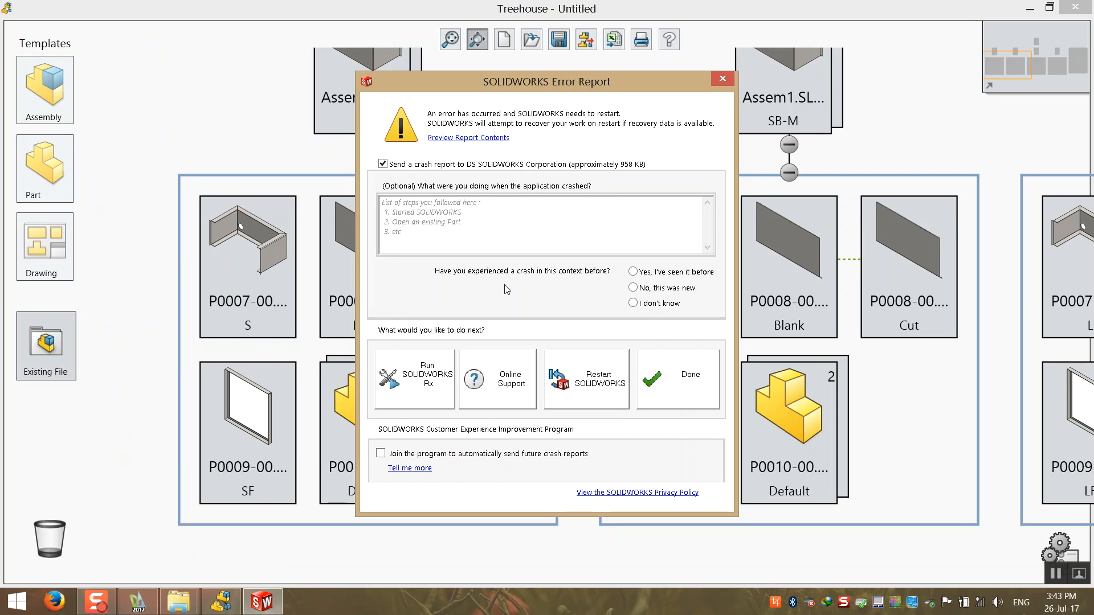
{"action": "left_click", "coordinate": [633, 307]}
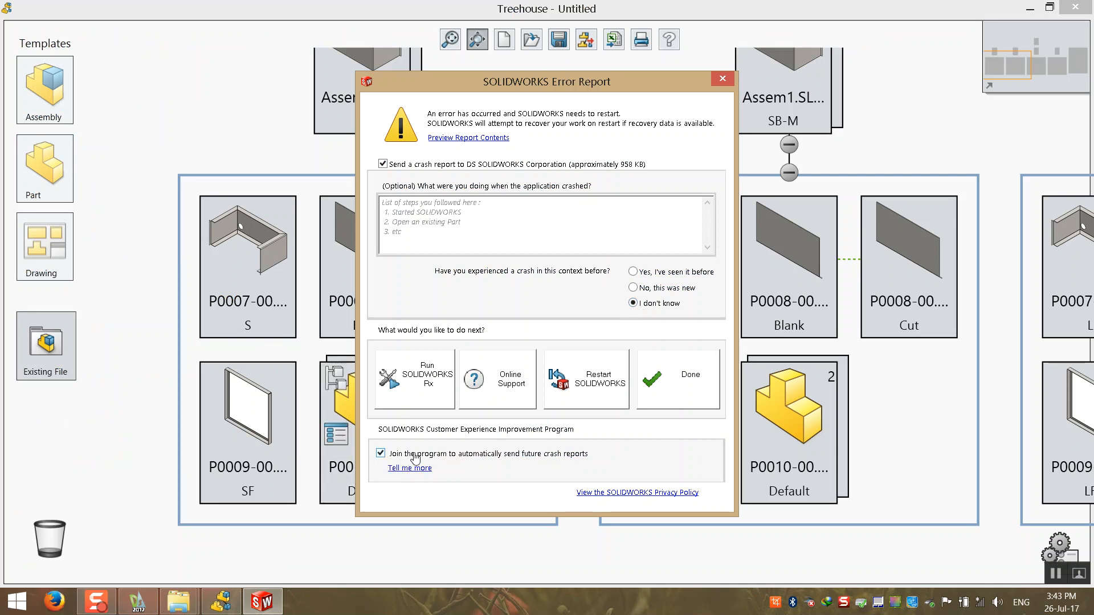
{"action": "left_click", "coordinate": [633, 288]}
{"action": "left_click", "coordinate": [633, 303]}
{"action": "left_click", "coordinate": [431, 166]}
{"action": "left_click", "coordinate": [722, 79]}
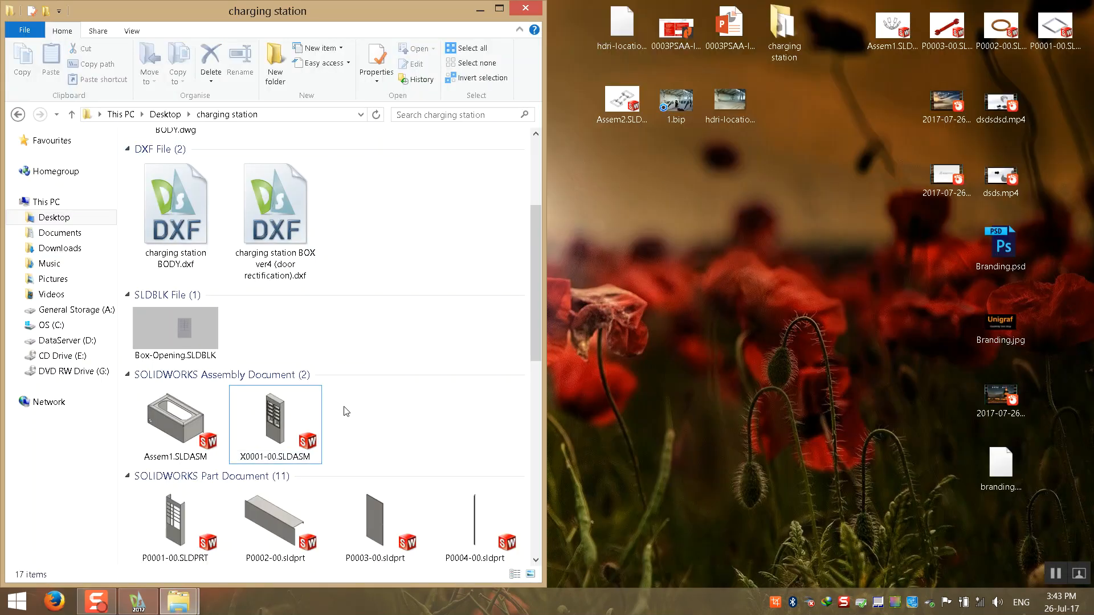
- Open the X0001-00 assembly in SOLIDWORKS, and rebuild and save it with a second P0001-00 body beside the charging station
{"action": "double_click", "coordinate": [260, 410]}
{"action": "left_click", "coordinate": [481, 9]}
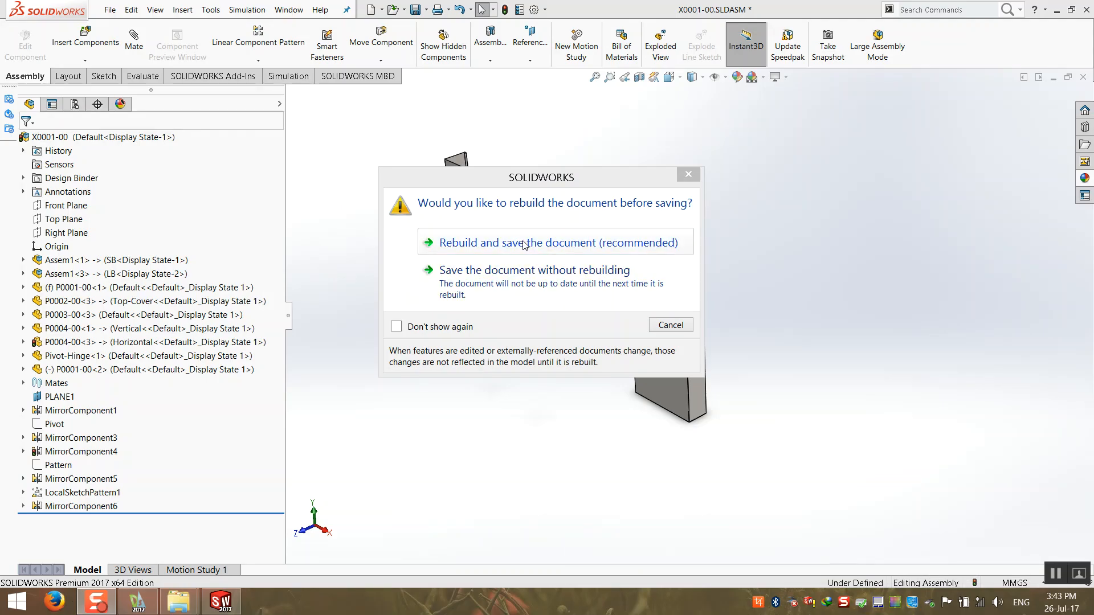
{"action": "left_click", "coordinate": [511, 255]}
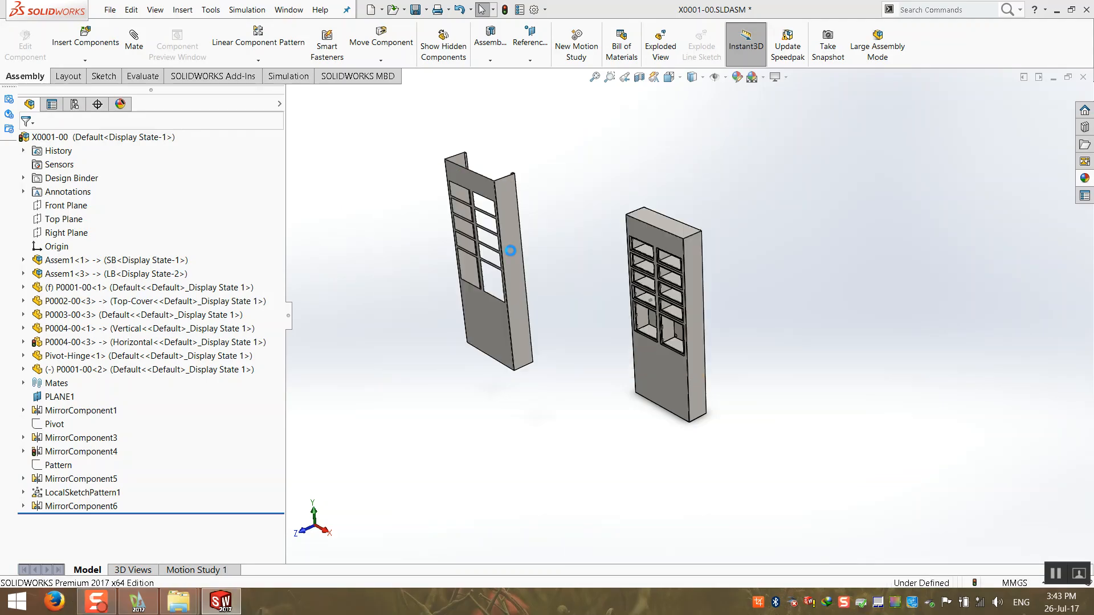
{"action": "left_click", "coordinate": [1056, 10]}
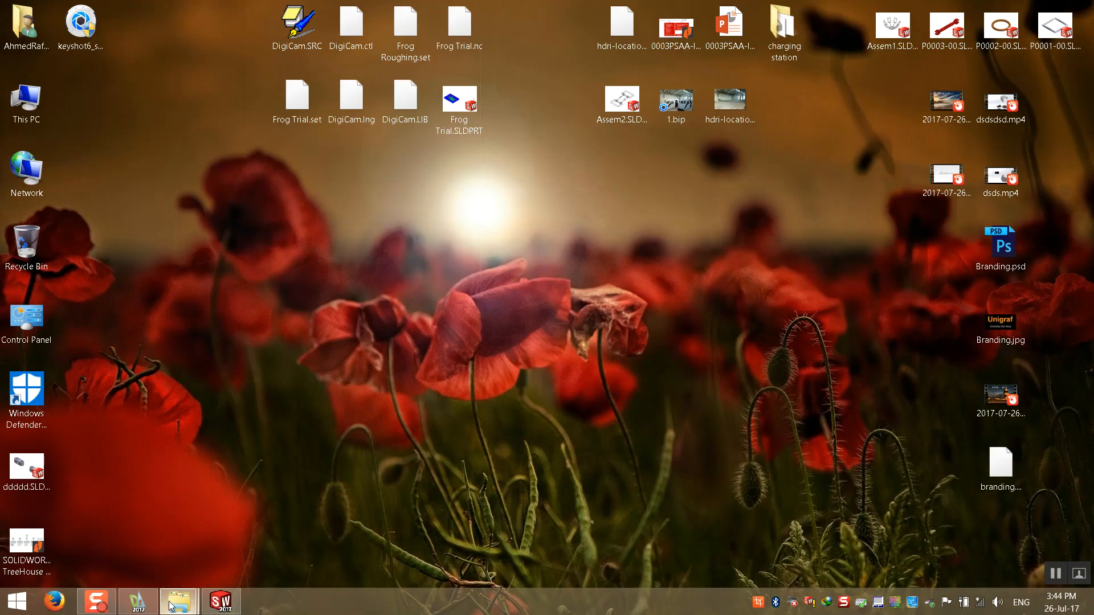
- Start Treehouse and arrange it side by side with the charging station folder, closing the duplicate folder window
{"action": "left_click", "coordinate": [4, 607]}
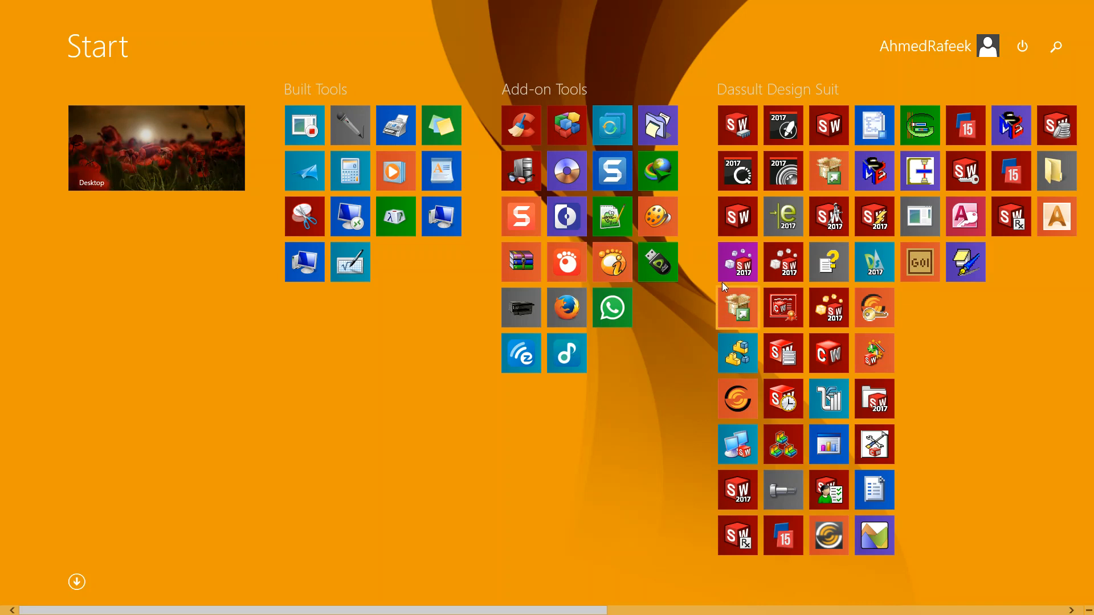
{"action": "left_click", "coordinate": [740, 355]}
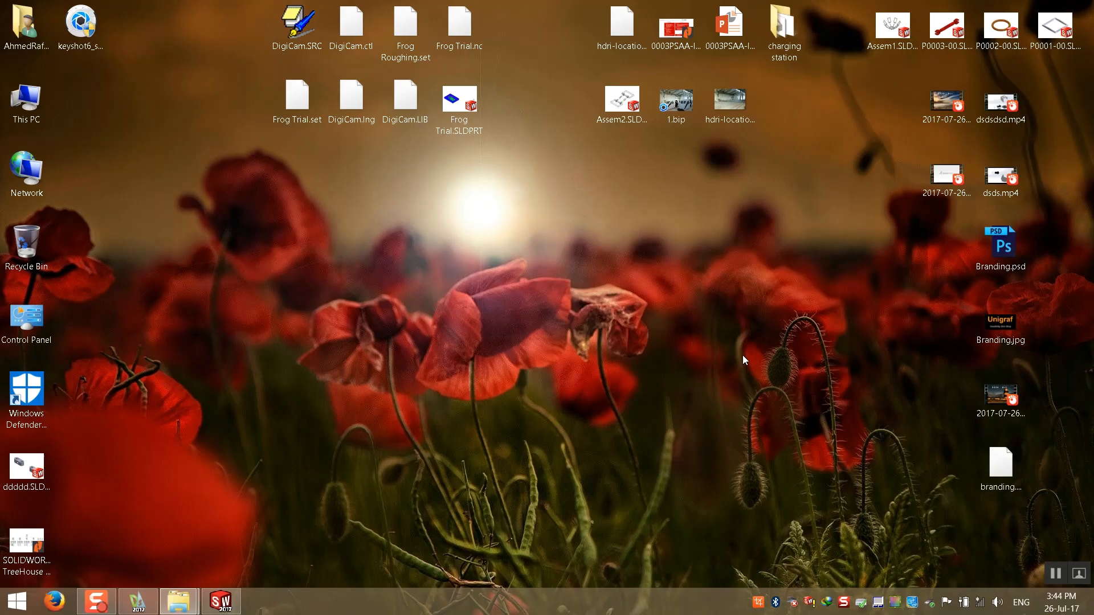
{"action": "key", "text": "super+Right"}
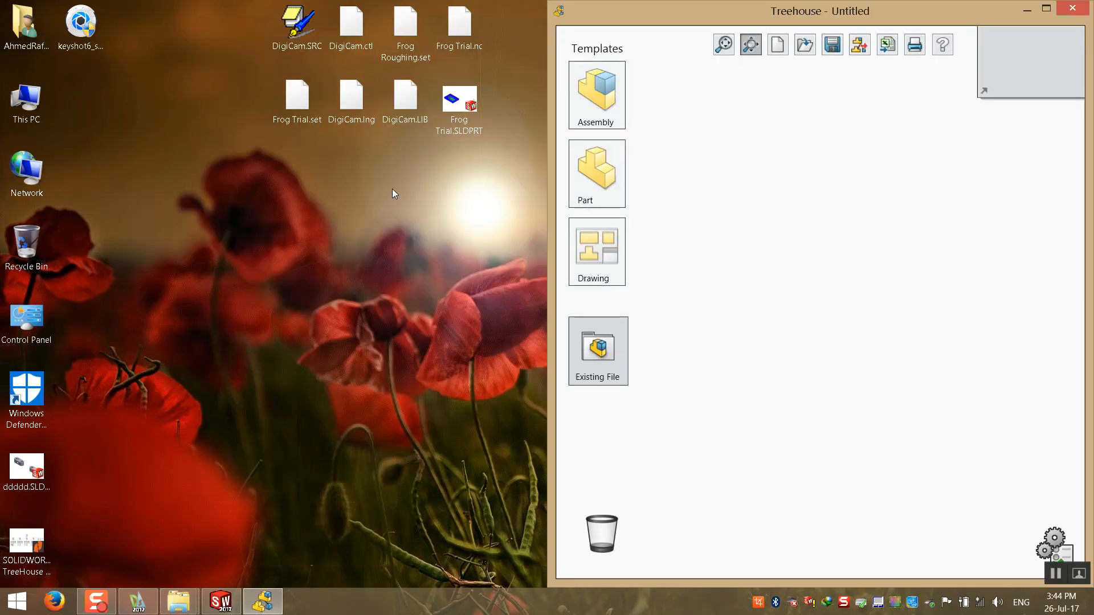
{"action": "mouse_move", "coordinate": [178, 601]}
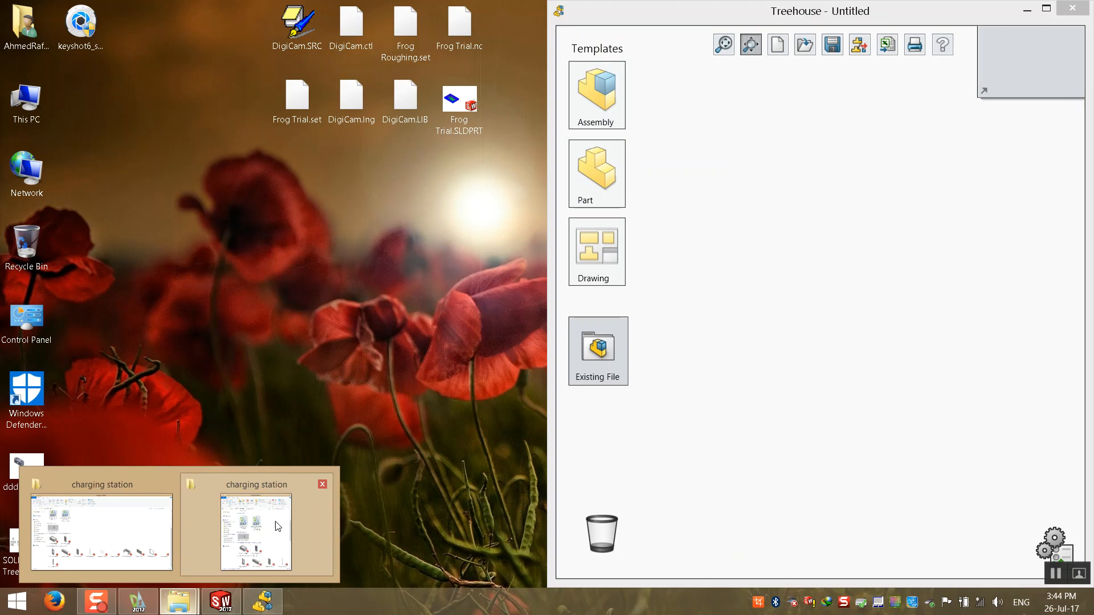
{"action": "left_click", "coordinate": [322, 485]}
{"action": "left_click", "coordinate": [205, 513]}
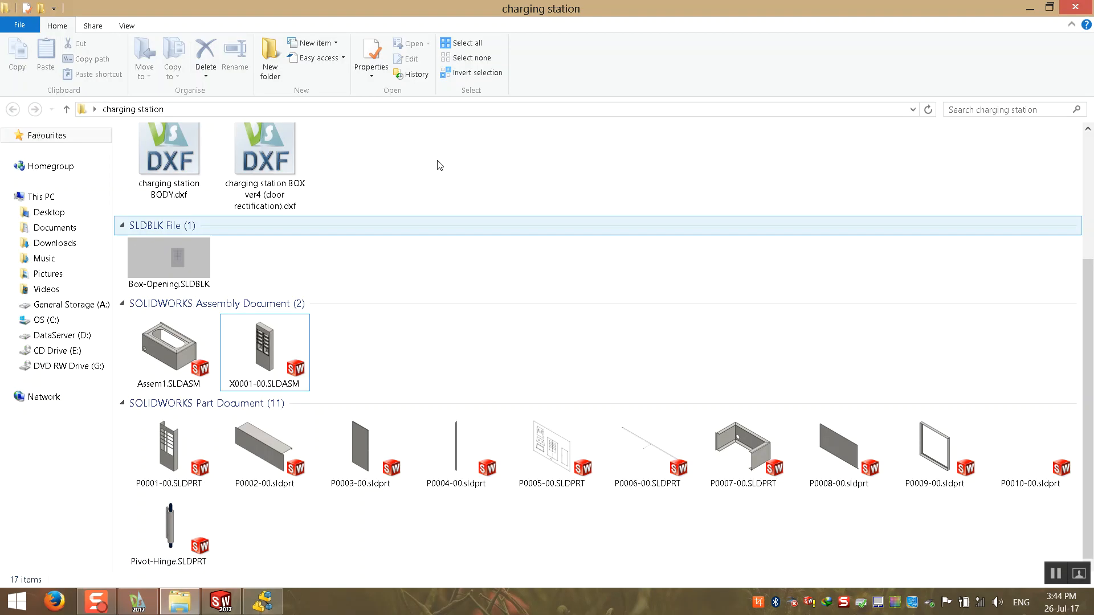
{"action": "key", "text": "super+Left"}
- Load X0001-00.SLDASM into Treehouse, examine the instance quantity on the P0001-00 part, and close Treehouse
{"action": "left_click_drag", "start_coordinate": [310, 351], "coordinate": [883, 323]}
{"action": "left_click_drag", "start_coordinate": [819, 367], "coordinate": [723, 388]}
{"action": "scroll", "coordinate": [907, 222], "scroll_direction": "up", "scroll_amount": 5}
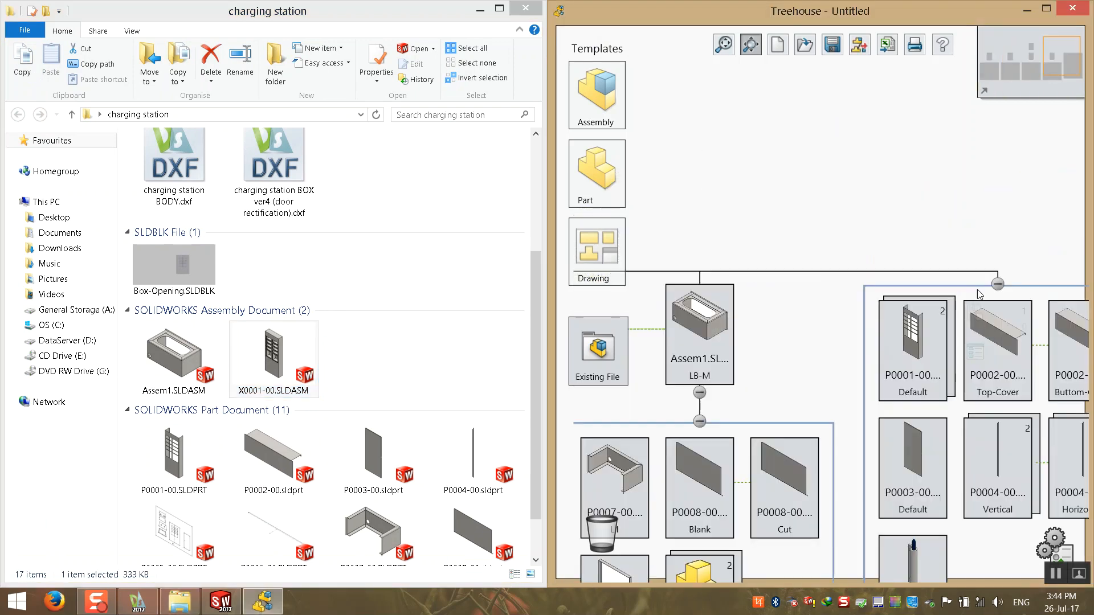
{"action": "scroll", "coordinate": [919, 330], "scroll_direction": "up", "scroll_amount": 3}
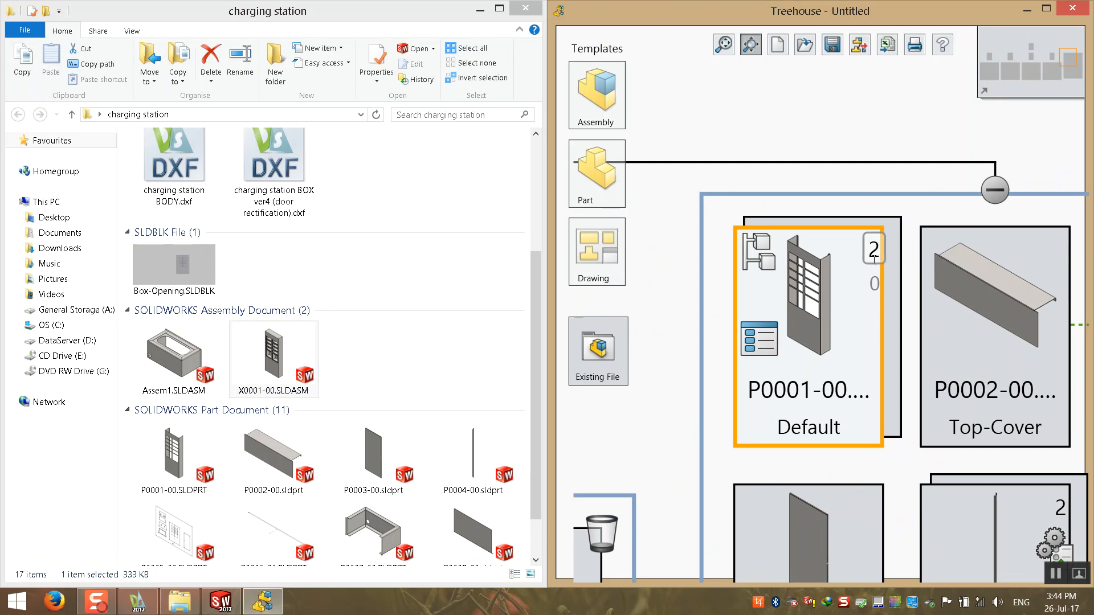
{"action": "scroll", "coordinate": [798, 354], "scroll_direction": "down", "scroll_amount": 8}
{"action": "left_click_drag", "start_coordinate": [764, 374], "coordinate": [795, 159]}
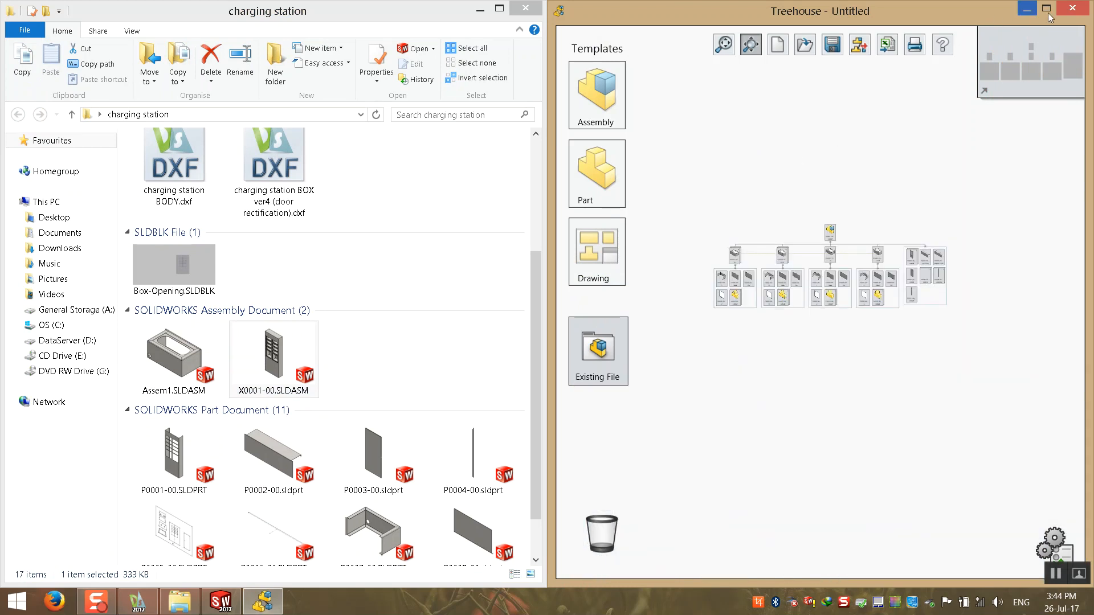
{"action": "left_click", "coordinate": [1072, 8]}
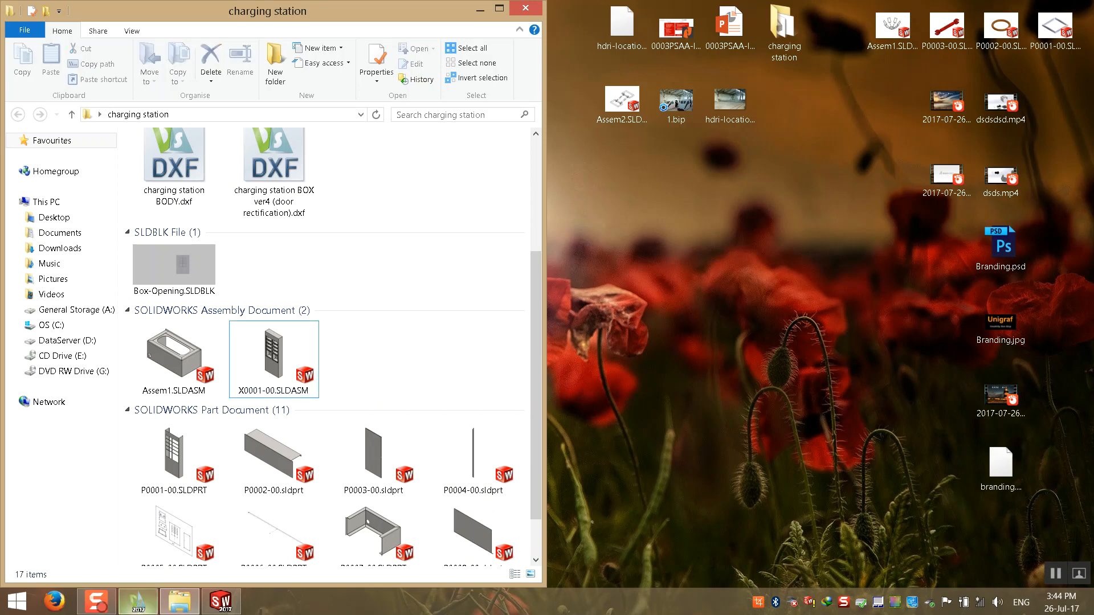
- Switch to SOLIDWORKS and delete the loose P0001-00 body standing beside the charging station
{"action": "left_click", "coordinate": [220, 603]}
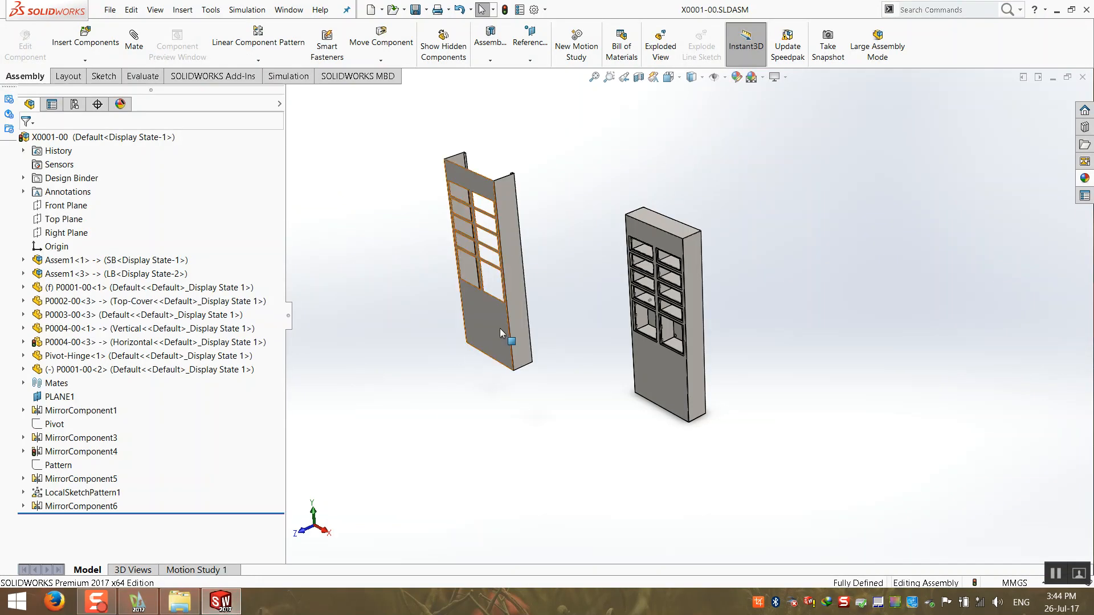
{"action": "left_click", "coordinate": [491, 341]}
{"action": "key", "text": "Delete"}
{"action": "scroll", "coordinate": [542, 314], "scroll_direction": "up", "scroll_amount": 1}
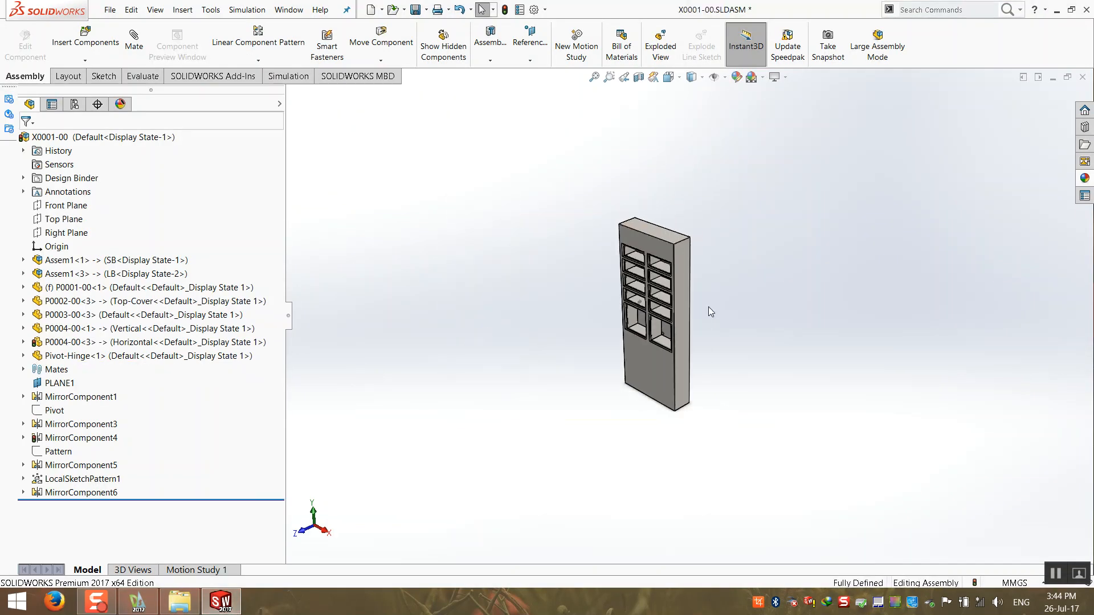
{"action": "scroll", "coordinate": [690, 305], "scroll_direction": "down", "scroll_amount": 3}
- Rebuild and save the X0001-00 assembly, and close it
{"action": "key", "text": "ctrl+s"}
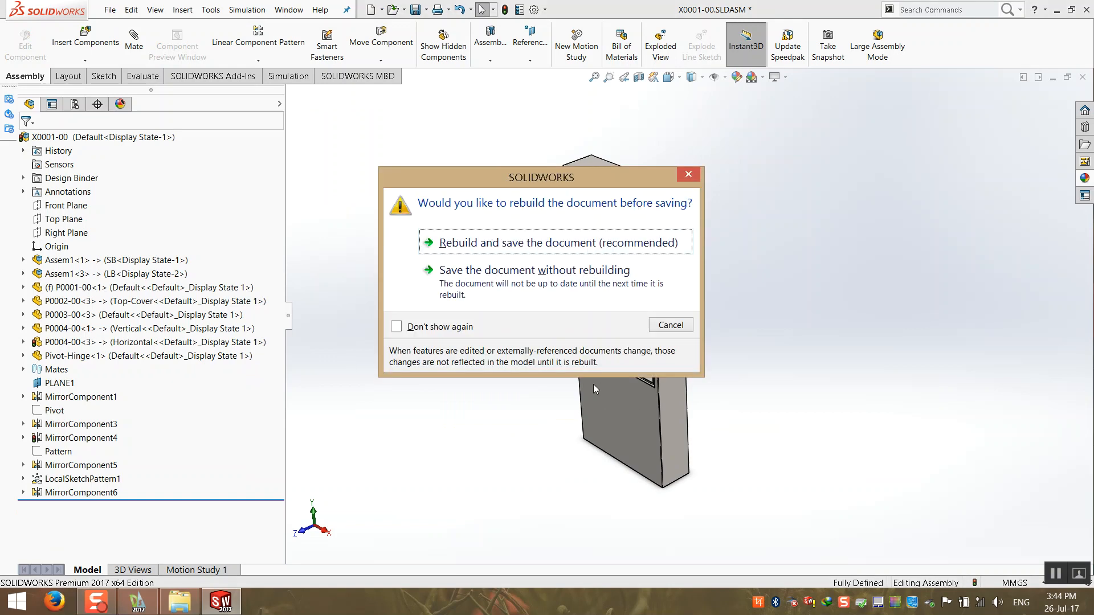
{"action": "left_click", "coordinate": [516, 244]}
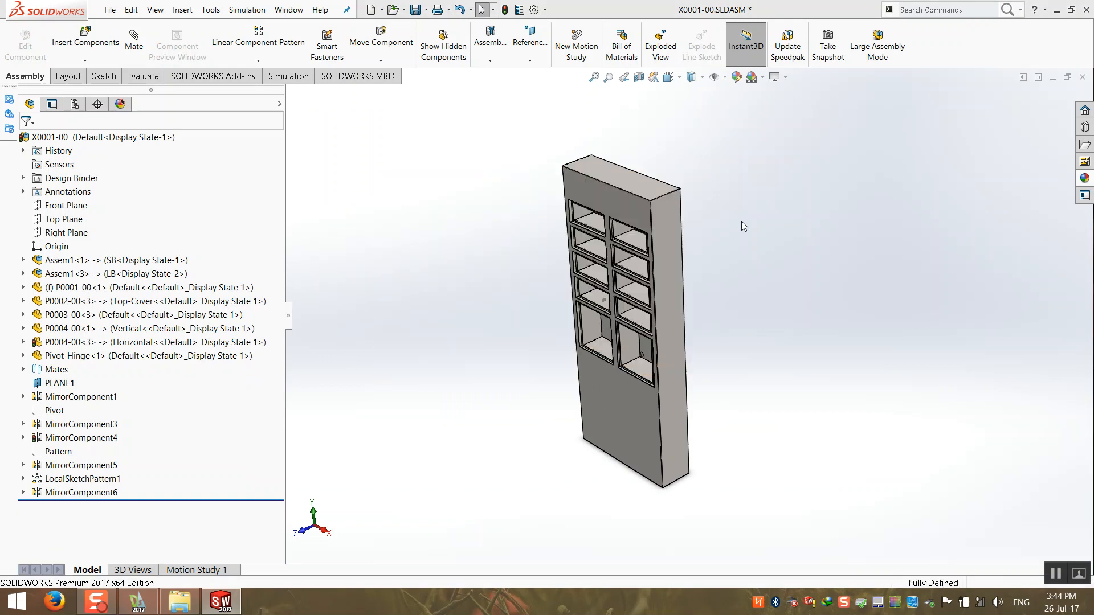
{"action": "left_click", "coordinate": [1083, 77]}
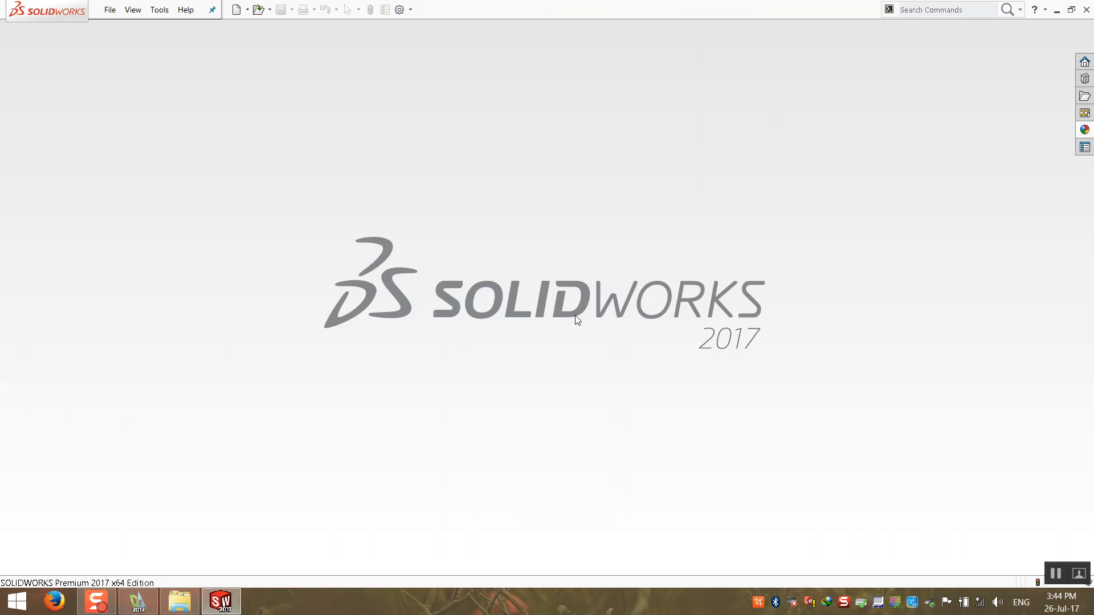
{"action": "left_click", "coordinate": [1056, 11]}
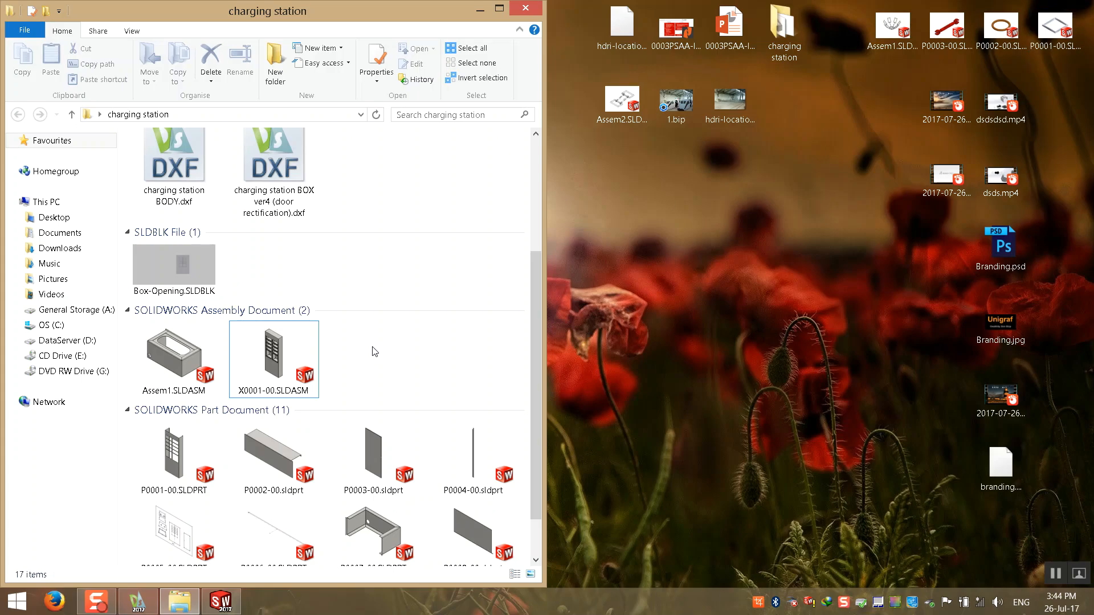
- Maximize the charging station folder window and minimize it to show the desktop
{"action": "double_click", "coordinate": [349, 10]}
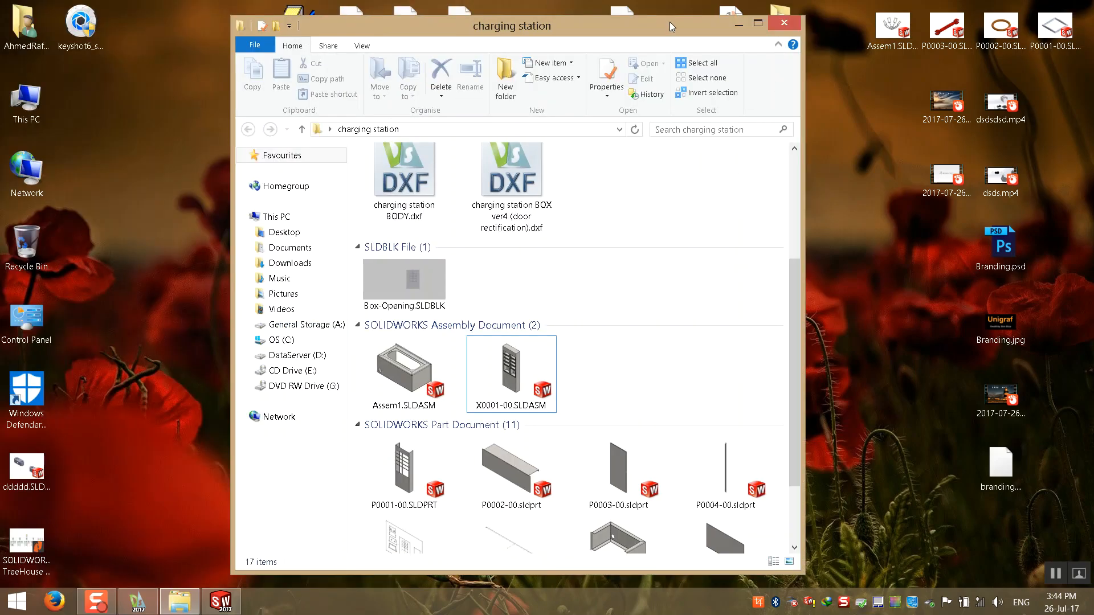
{"action": "double_click", "coordinate": [669, 25]}
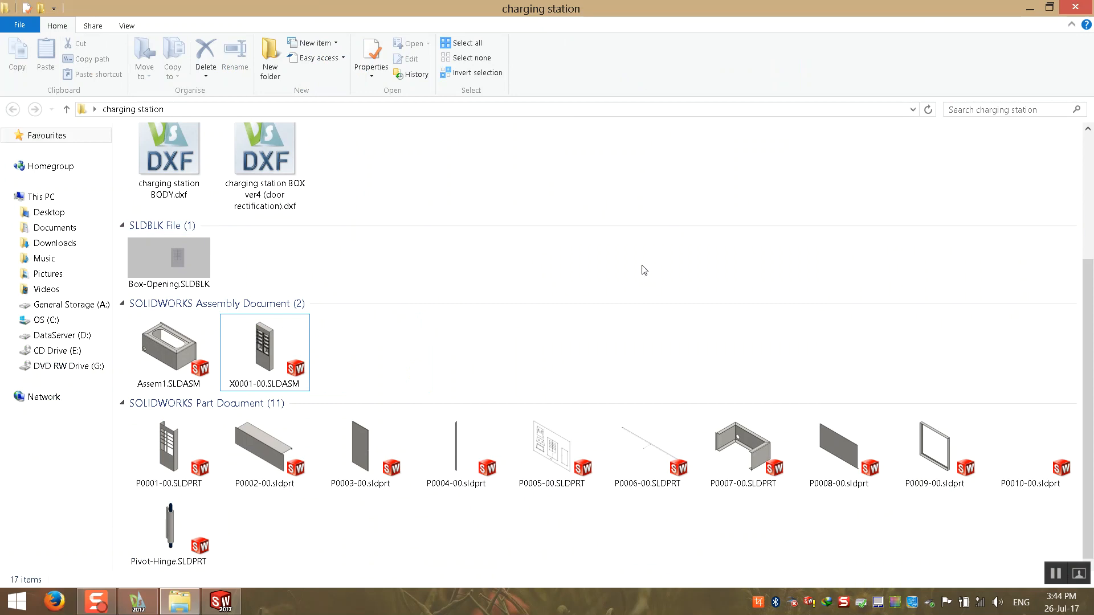
{"action": "left_click", "coordinate": [1028, 11]}
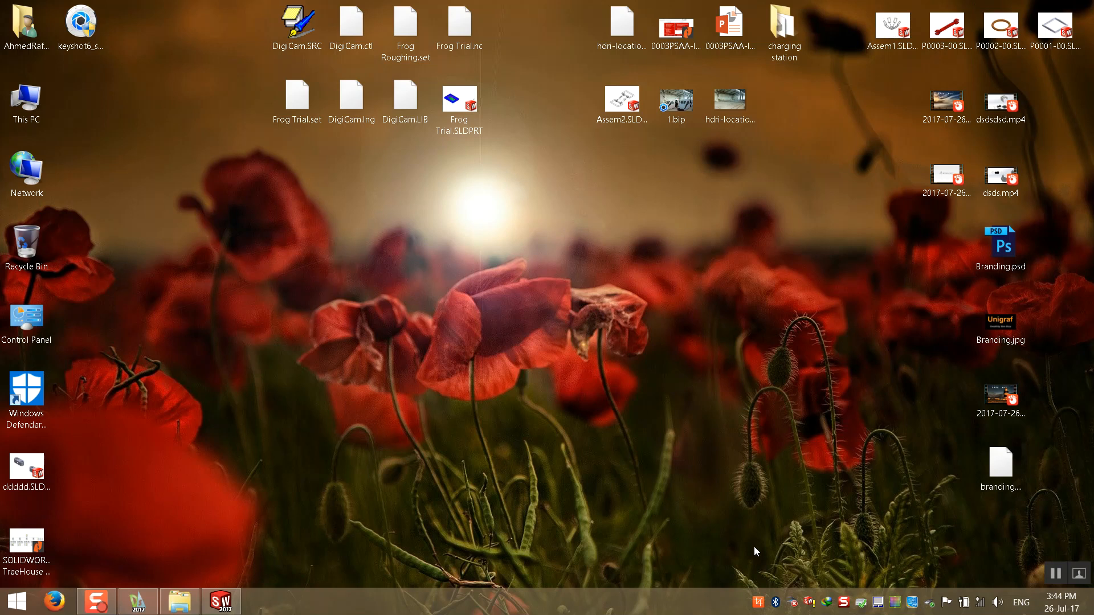